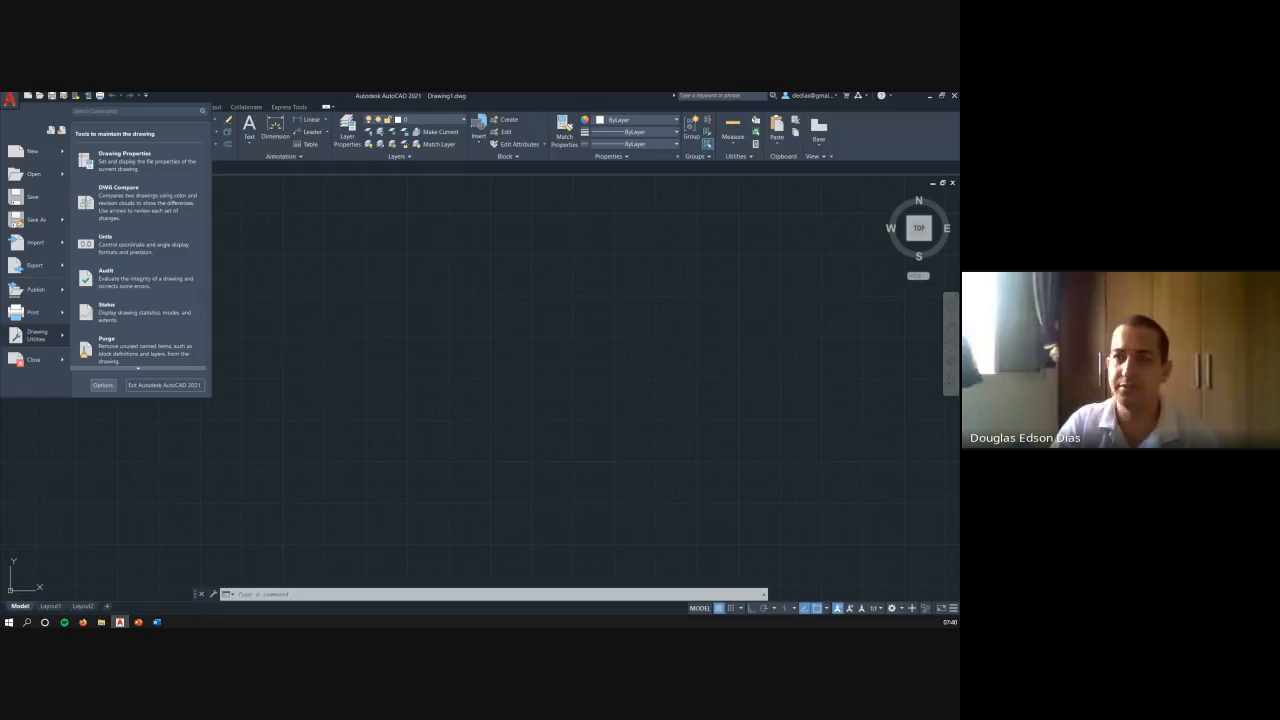
- Examine the Options dialog's settings pages from Files to Profiles and close it without changing anything
click(103, 385)
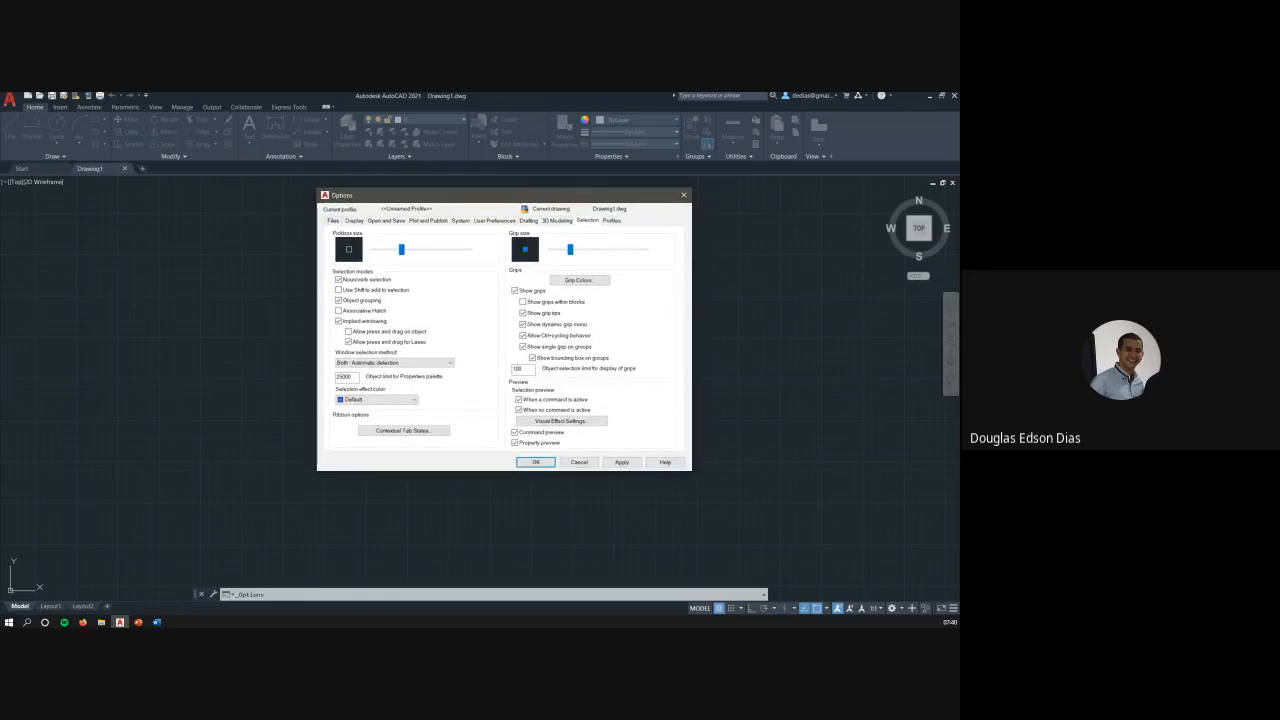
click(333, 221)
click(354, 221)
click(386, 221)
click(428, 221)
click(460, 221)
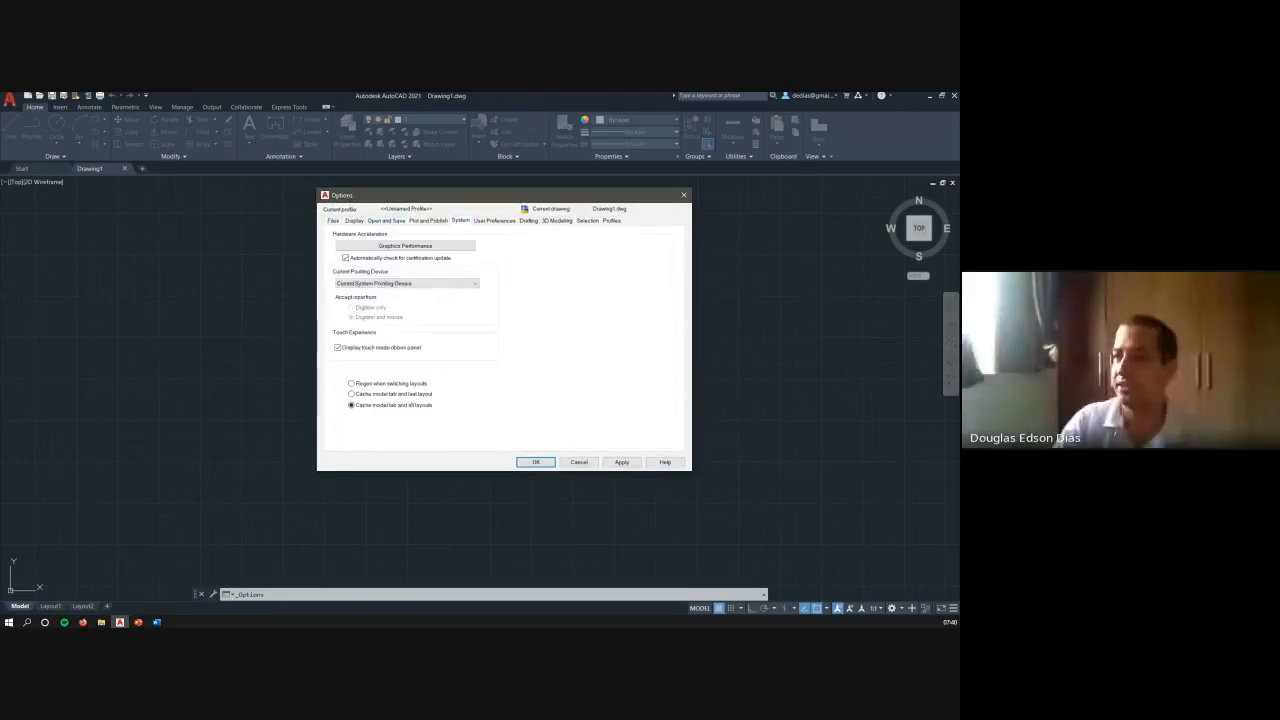
click(494, 221)
click(528, 221)
click(557, 221)
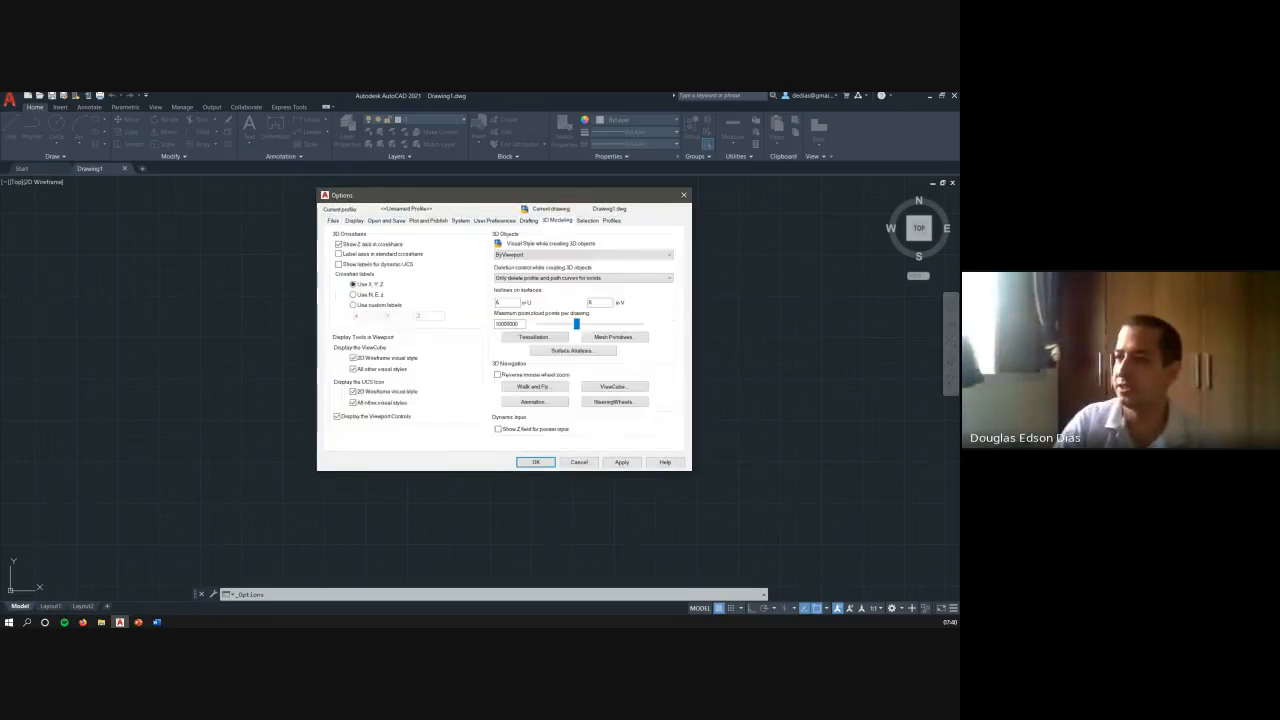
click(611, 221)
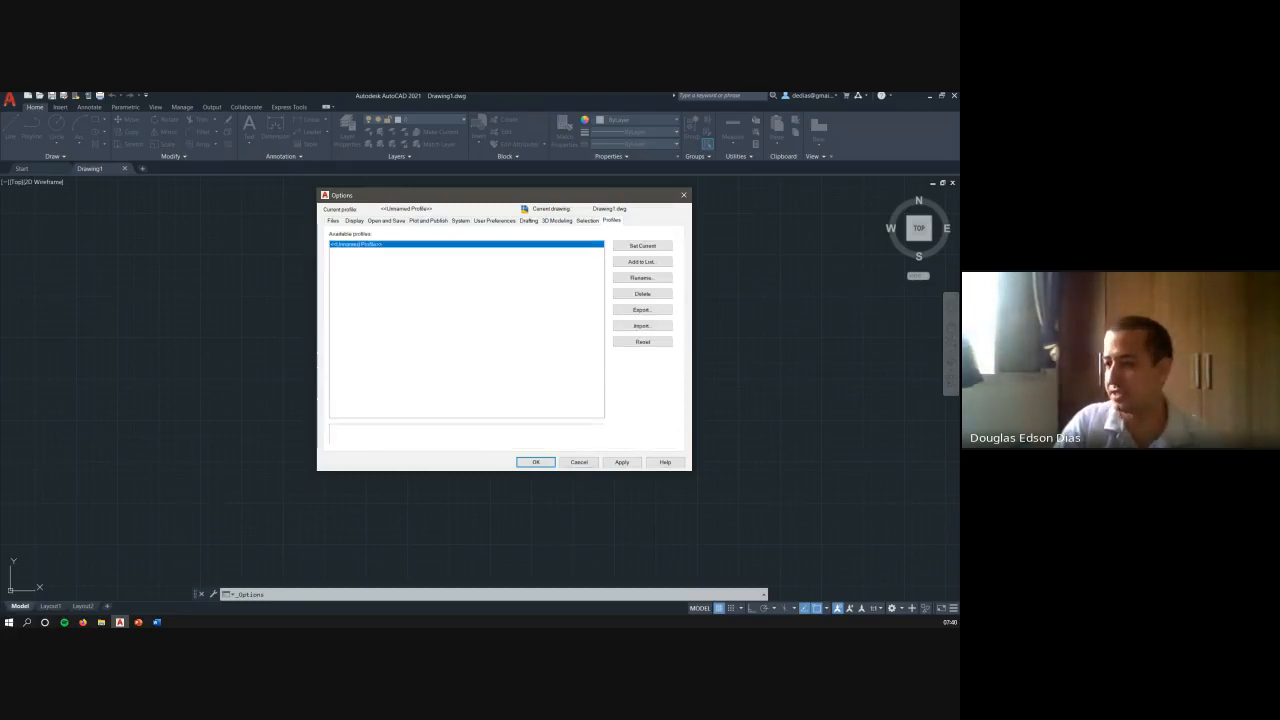
click(579, 462)
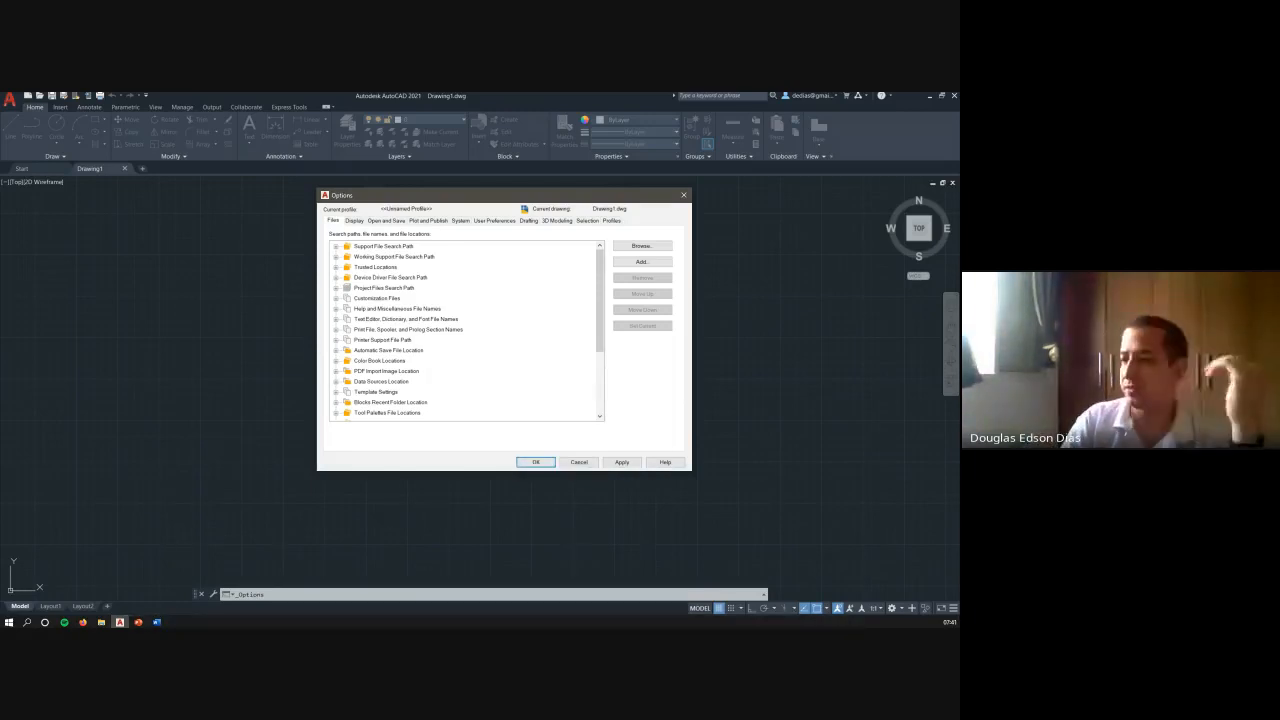
key(Return)
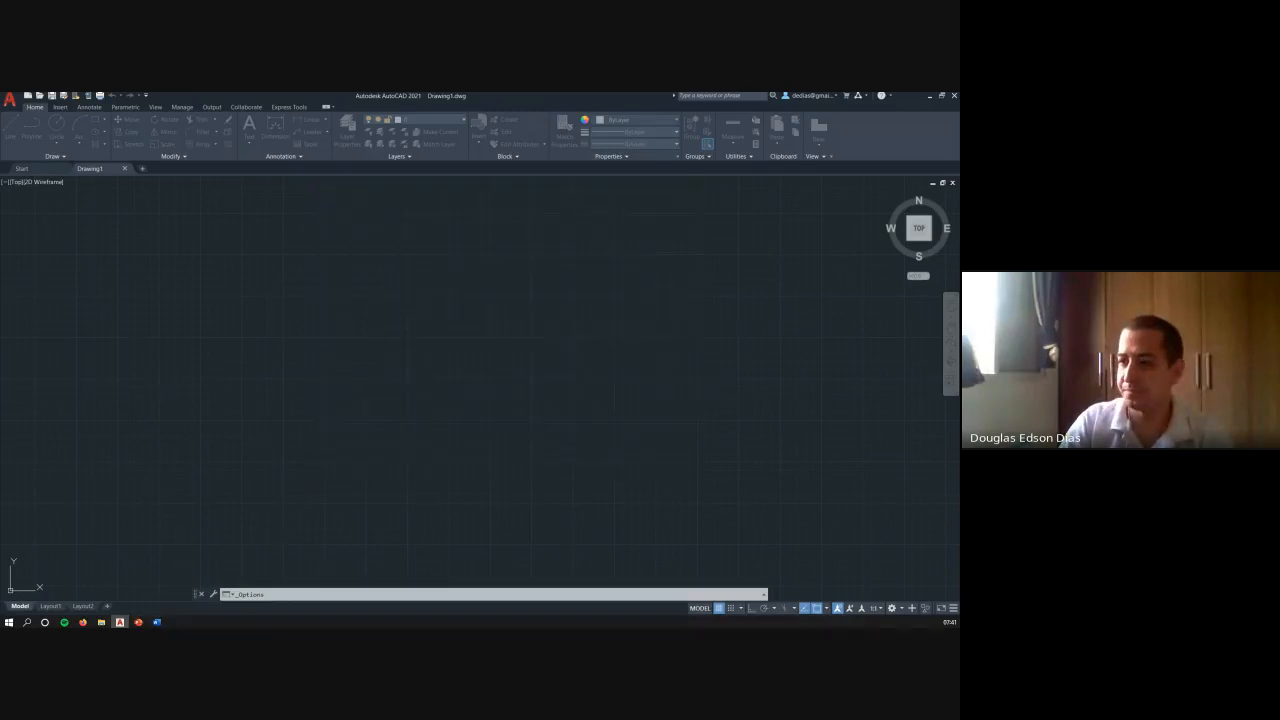
click(477, 503)
- Switch to the PowerPoint slide show, reveal the "BARRA DE TÍTULO" callout and turn on the laser pointer
key(alt+Tab)
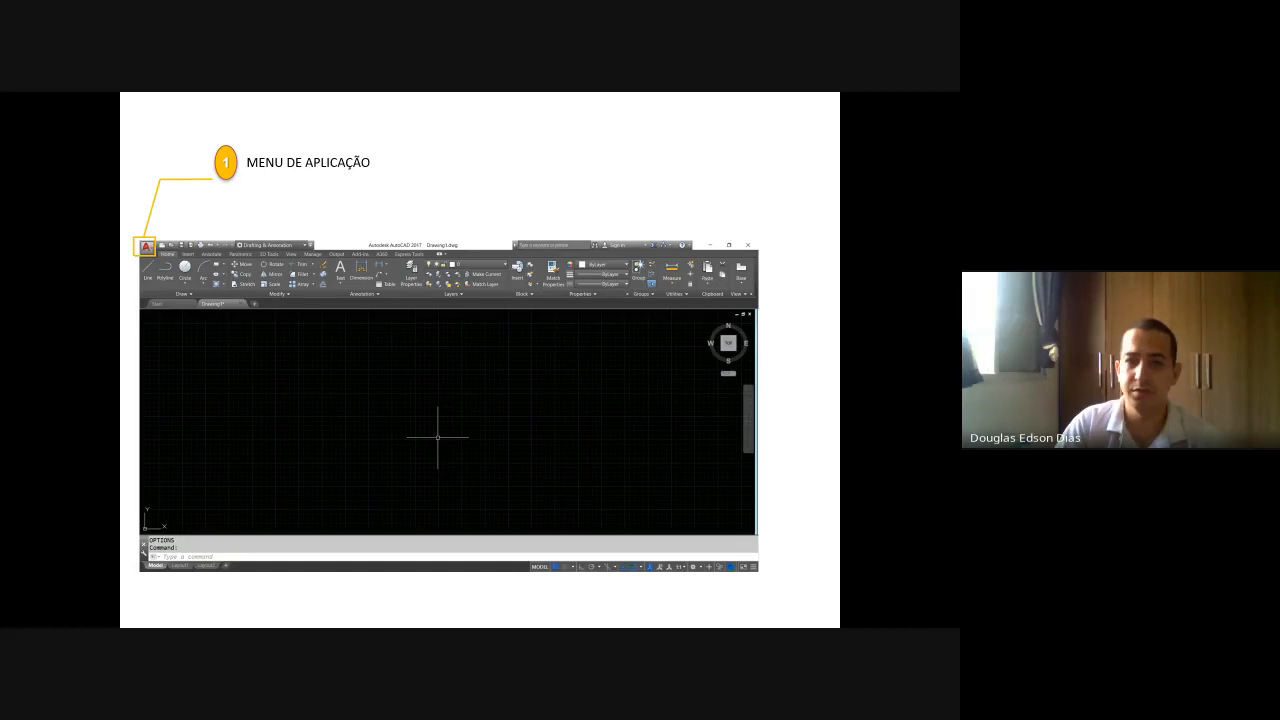
key(alt+Tab)
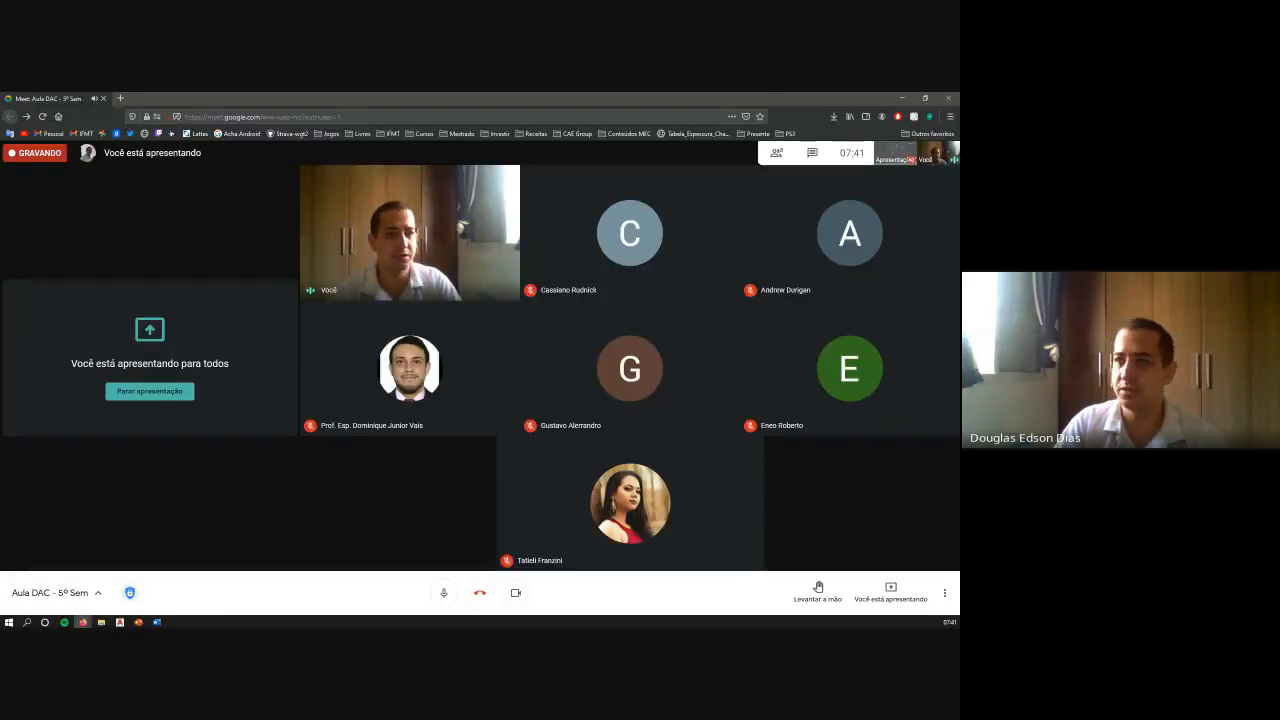
key(alt+Tab)
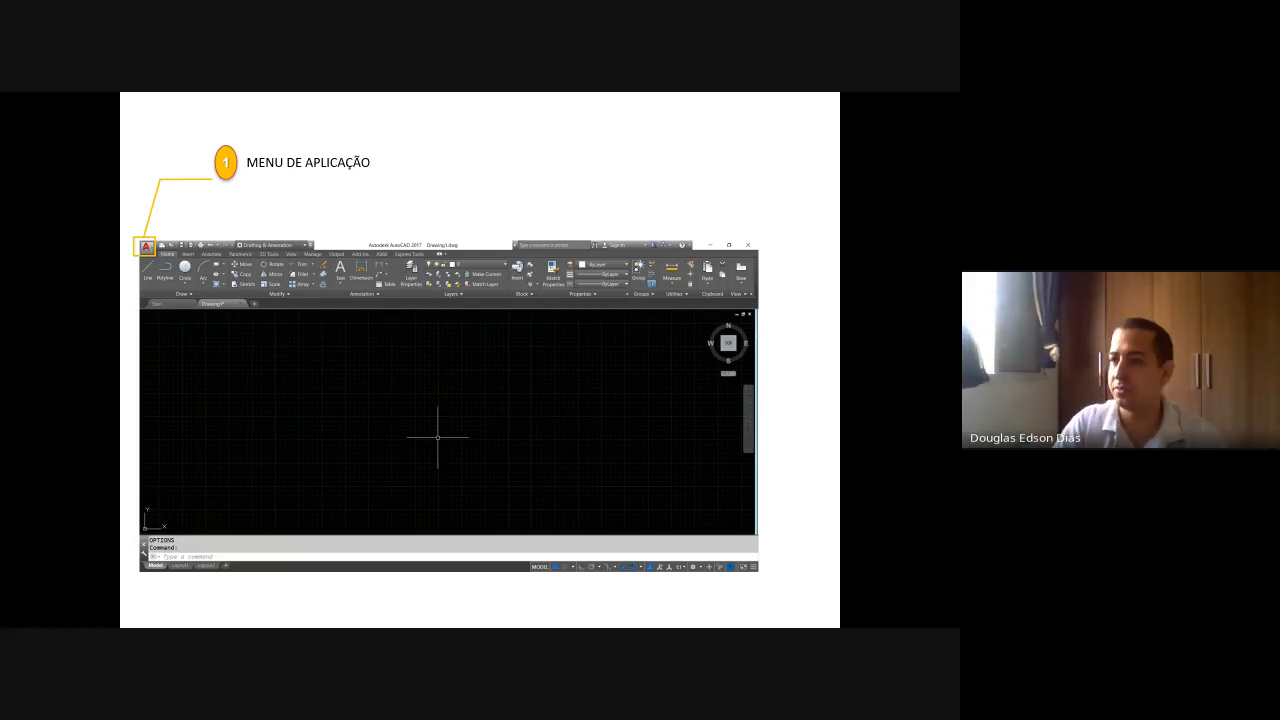
key(Right)
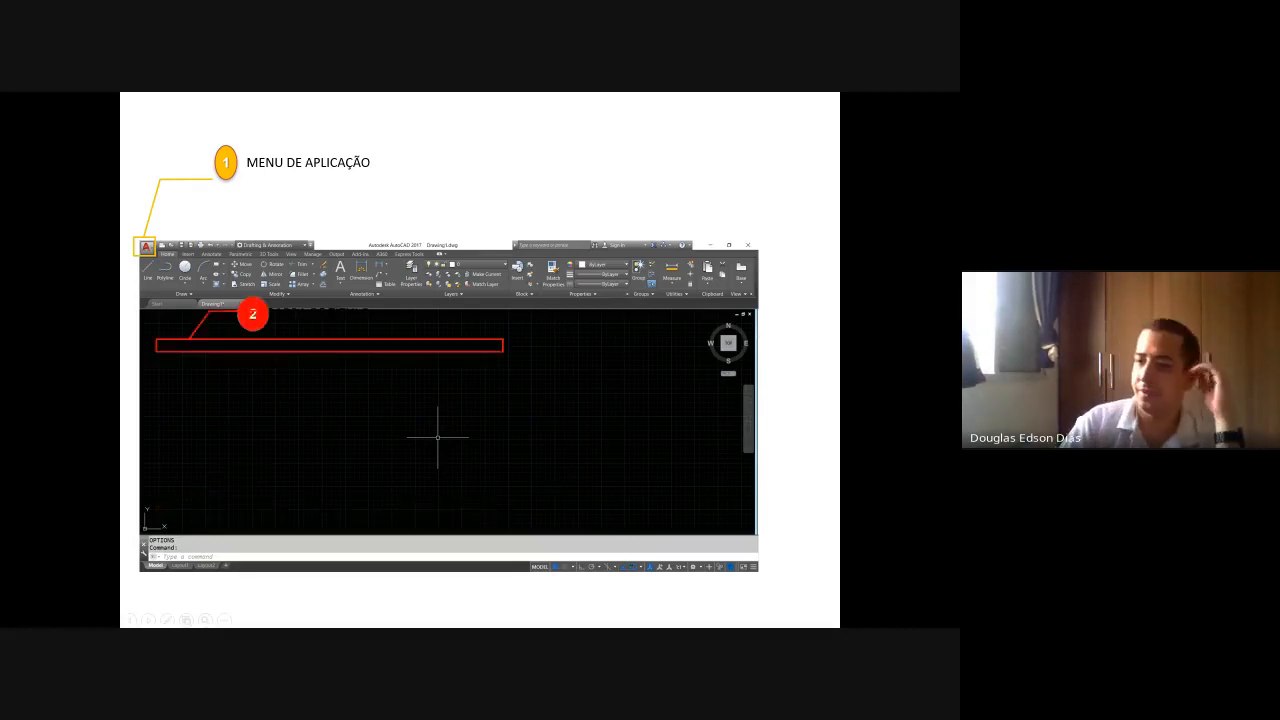
click(167, 620)
click(160, 522)
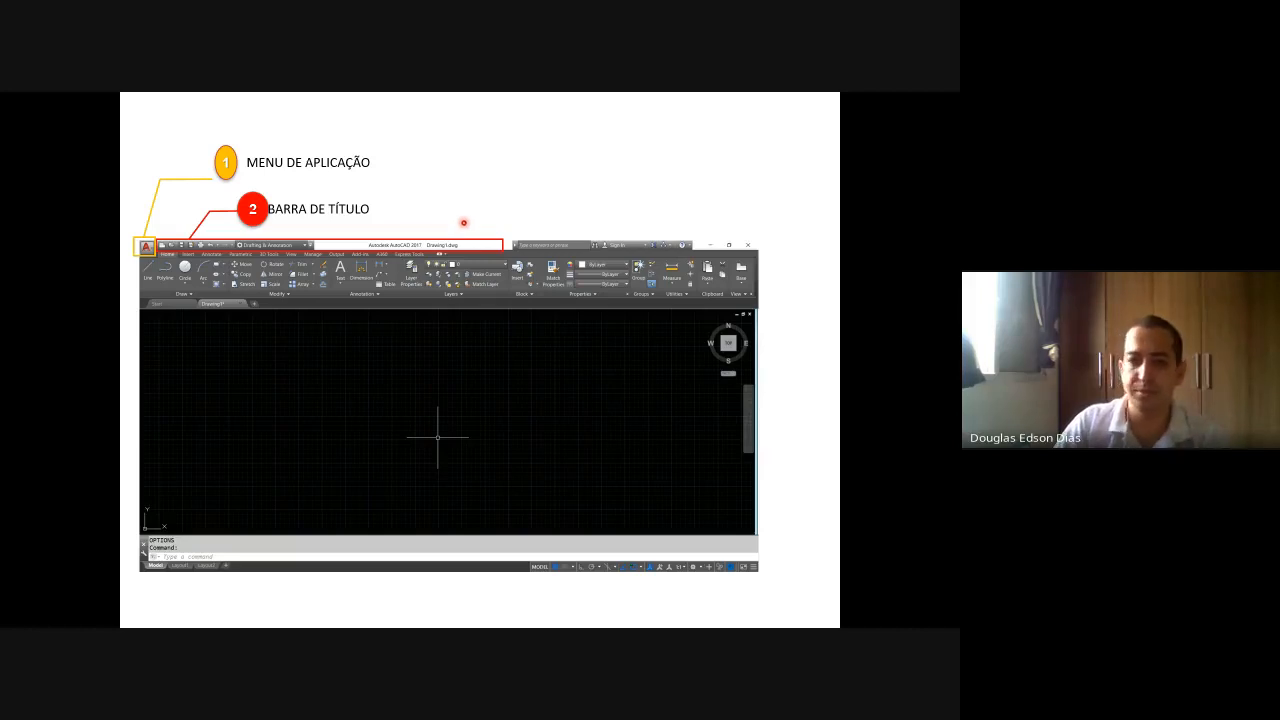
- Switch back to AutoCAD and examine the list of additional commands available for the Quick Access Toolbar, including the Block Action entries
key(alt+Tab)
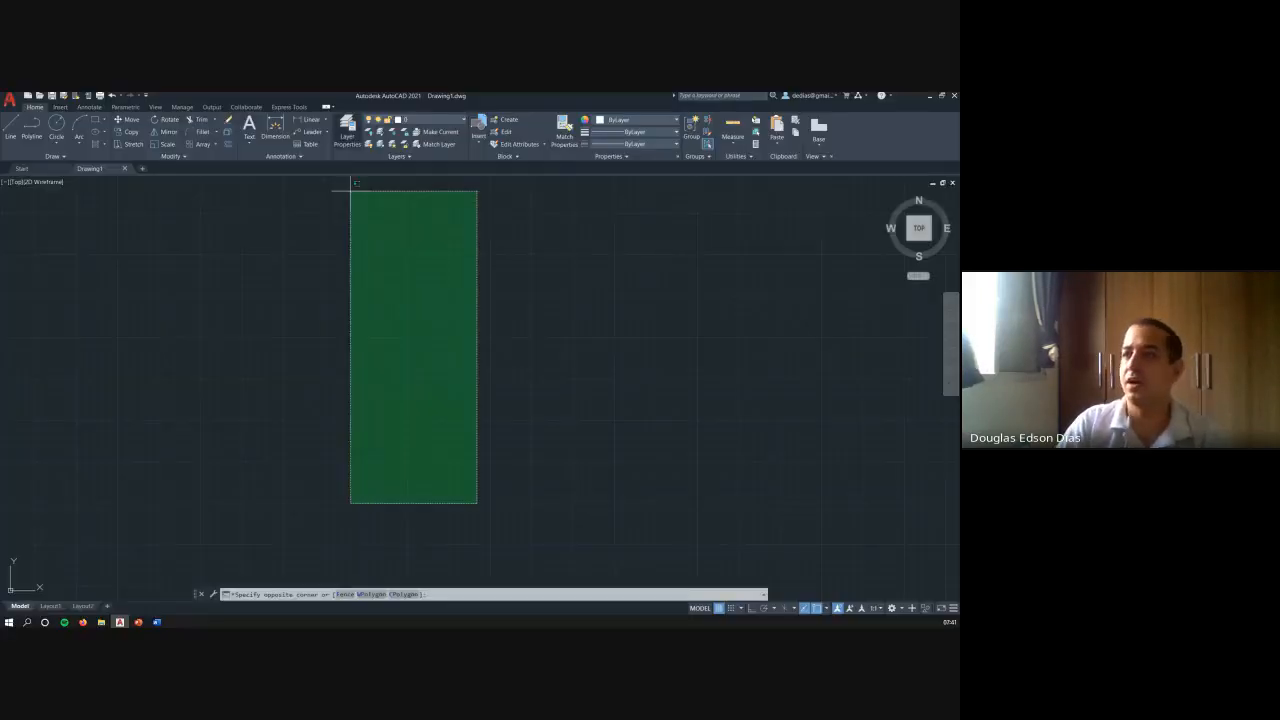
click(390, 232)
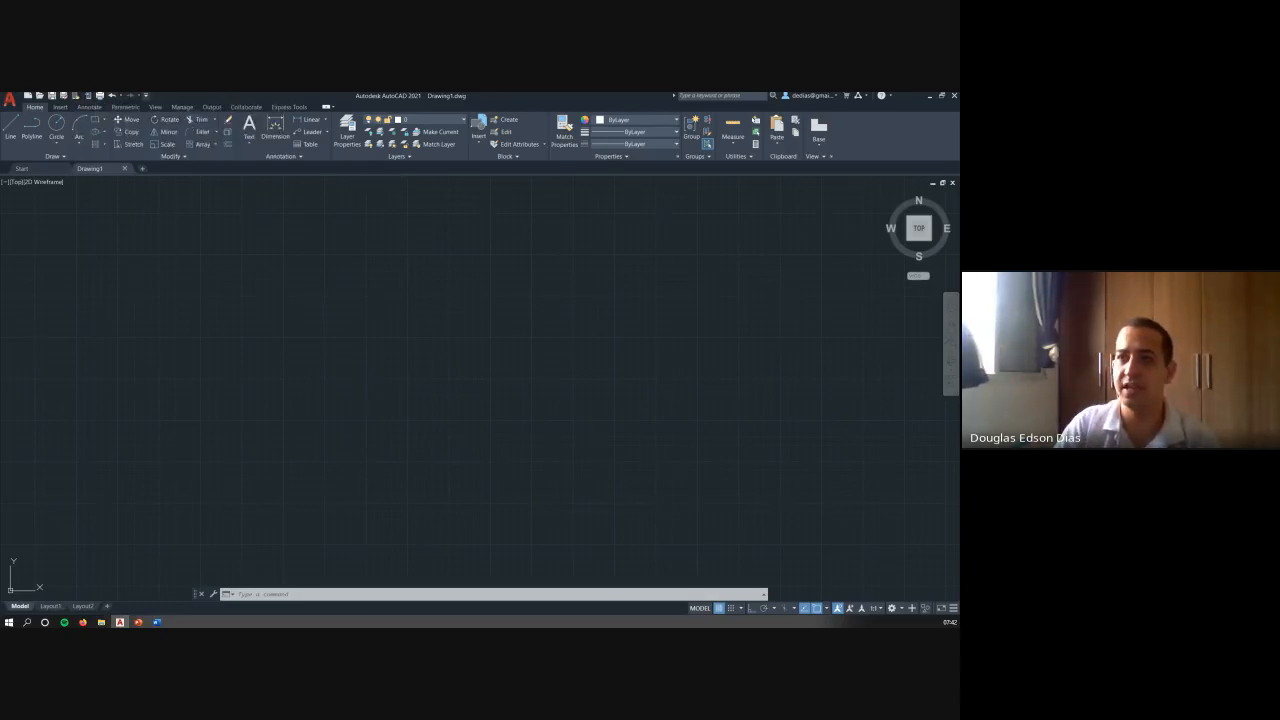
click(145, 95)
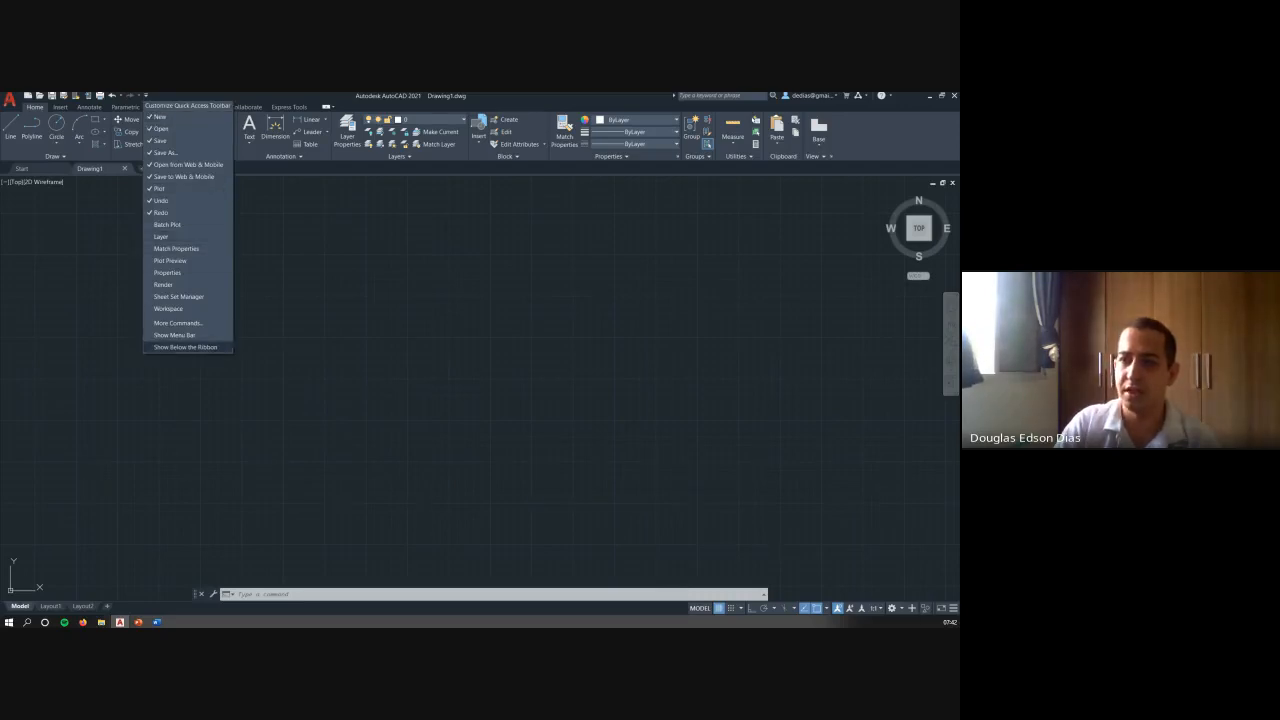
click(178, 323)
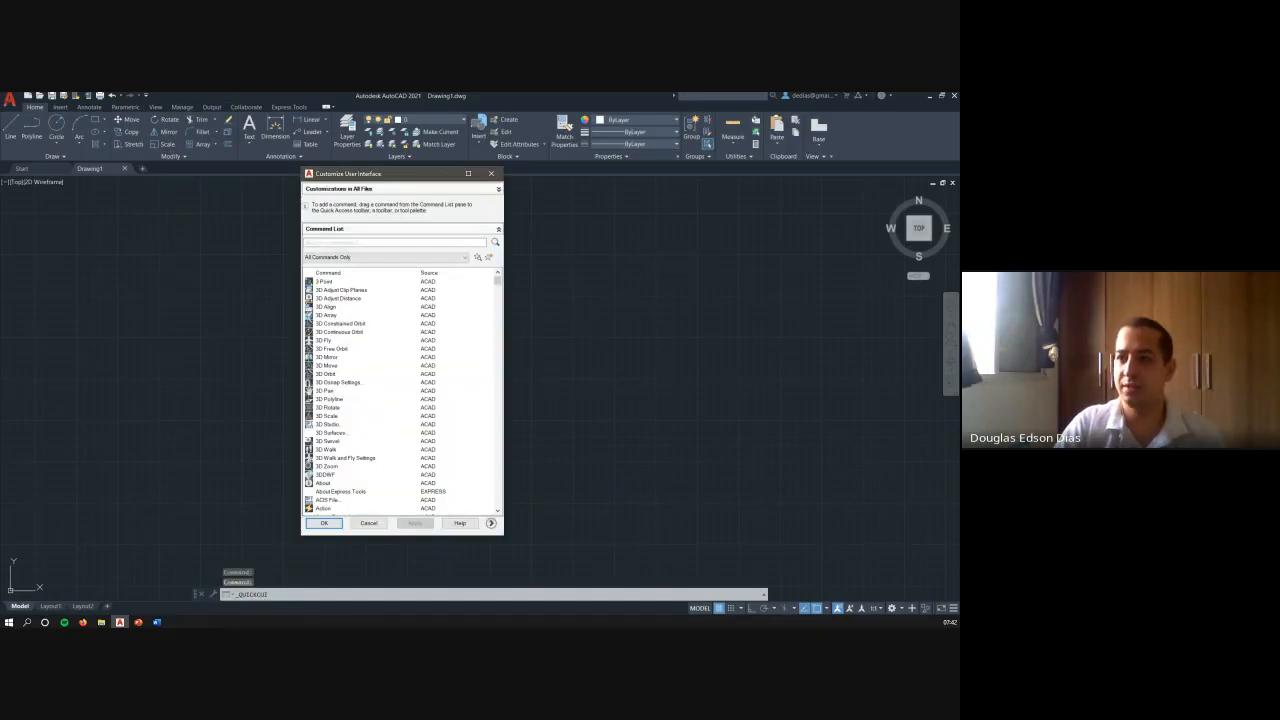
scroll(400, 395, down, 20)
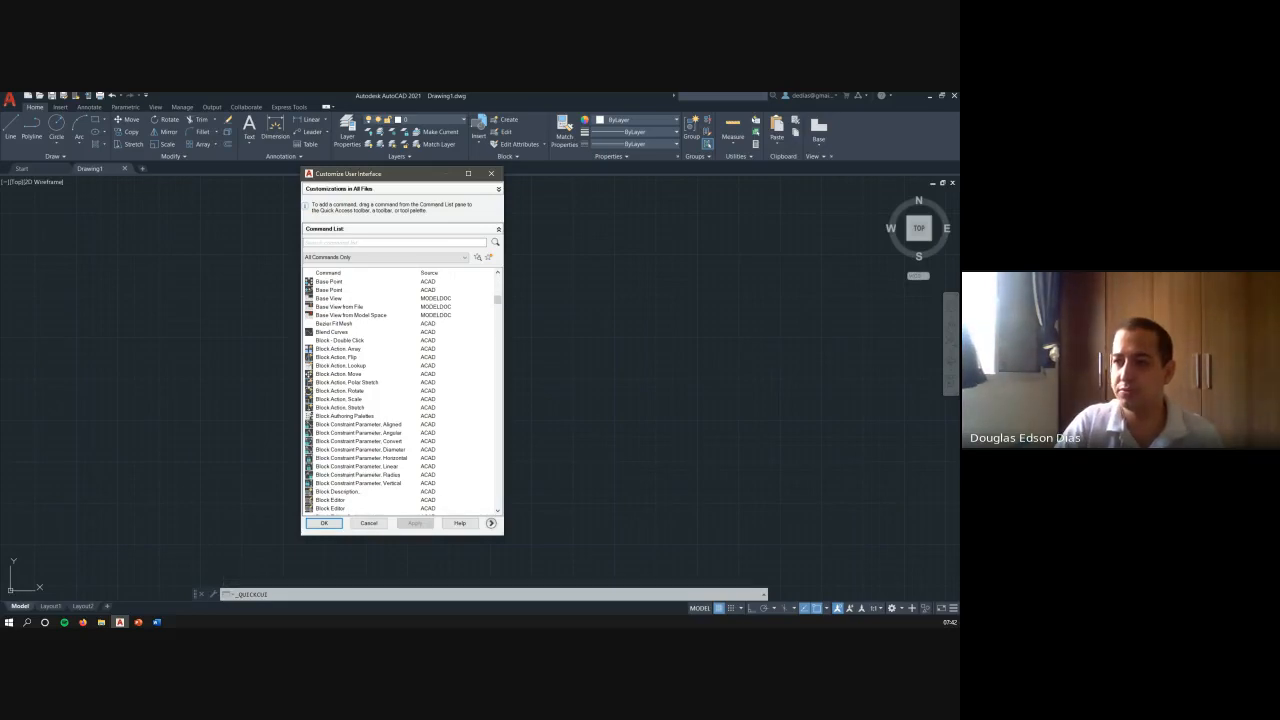
click(338, 349)
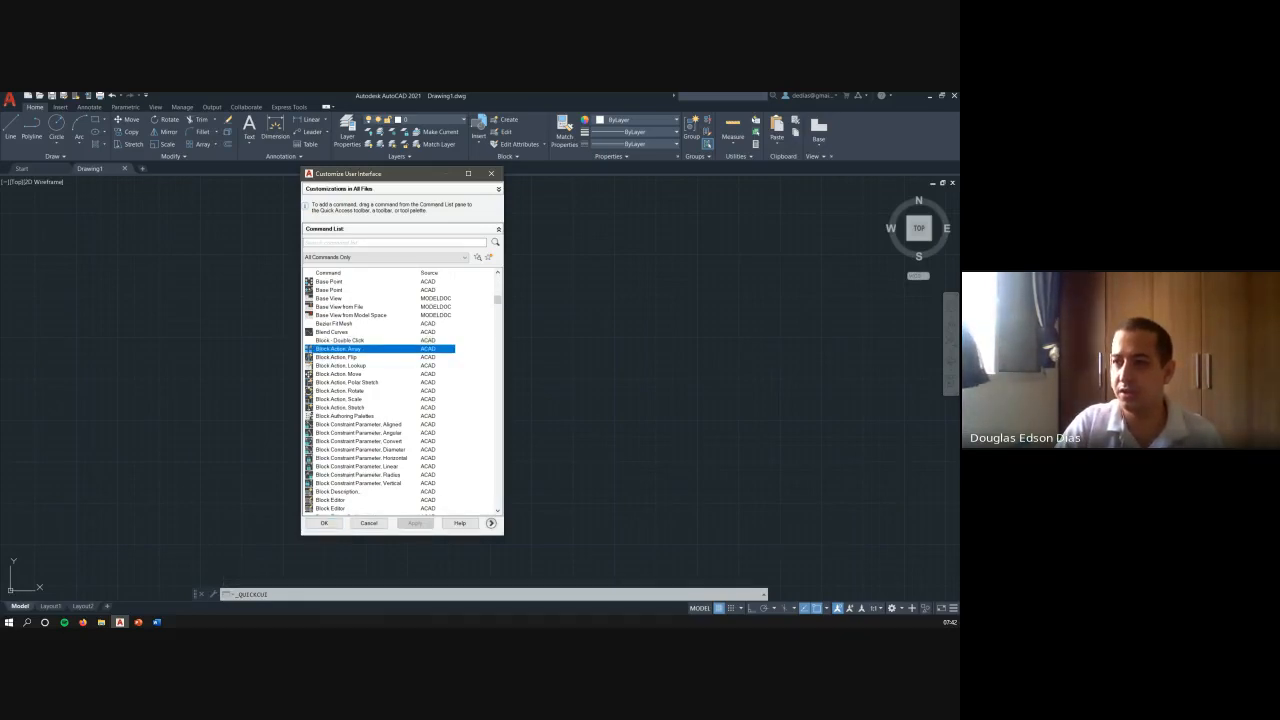
click(330, 523)
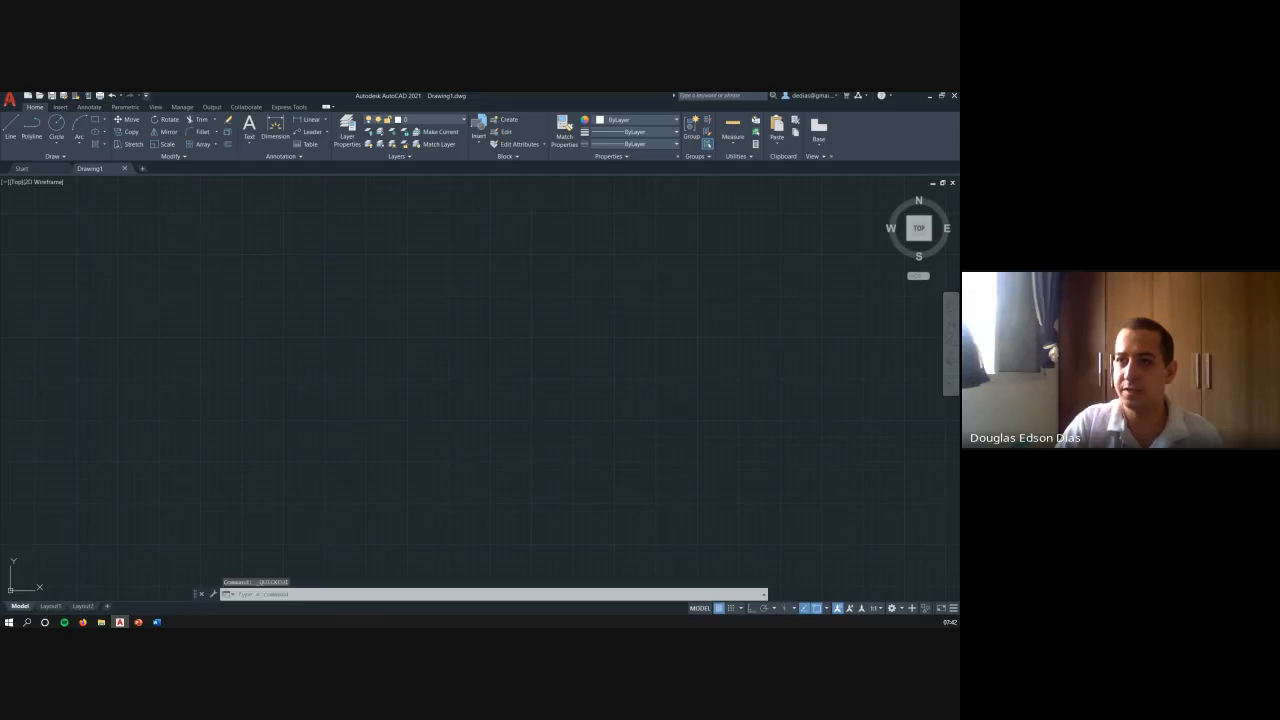
- Add the Workspace selector to the Quick Access Toolbar
click(146, 95)
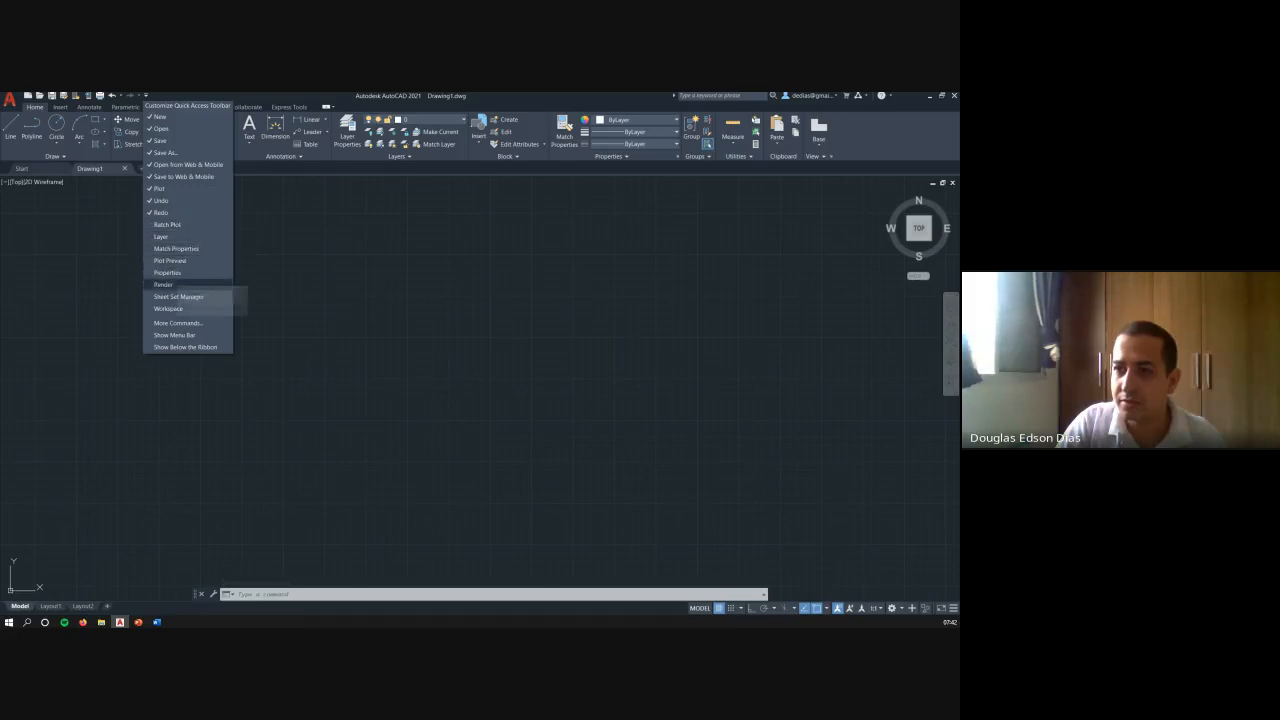
click(180, 308)
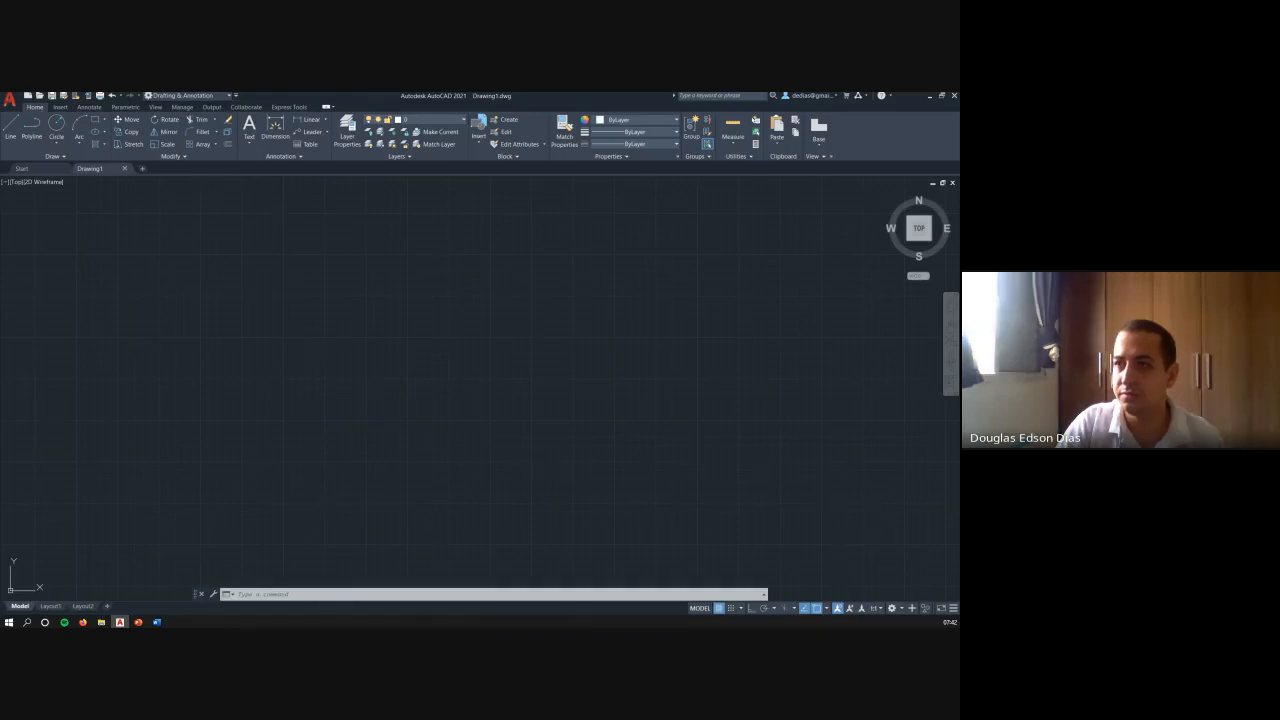
- Inspect the options available for the 3 Point command in the toolbar customization command list, without making changes
click(236, 95)
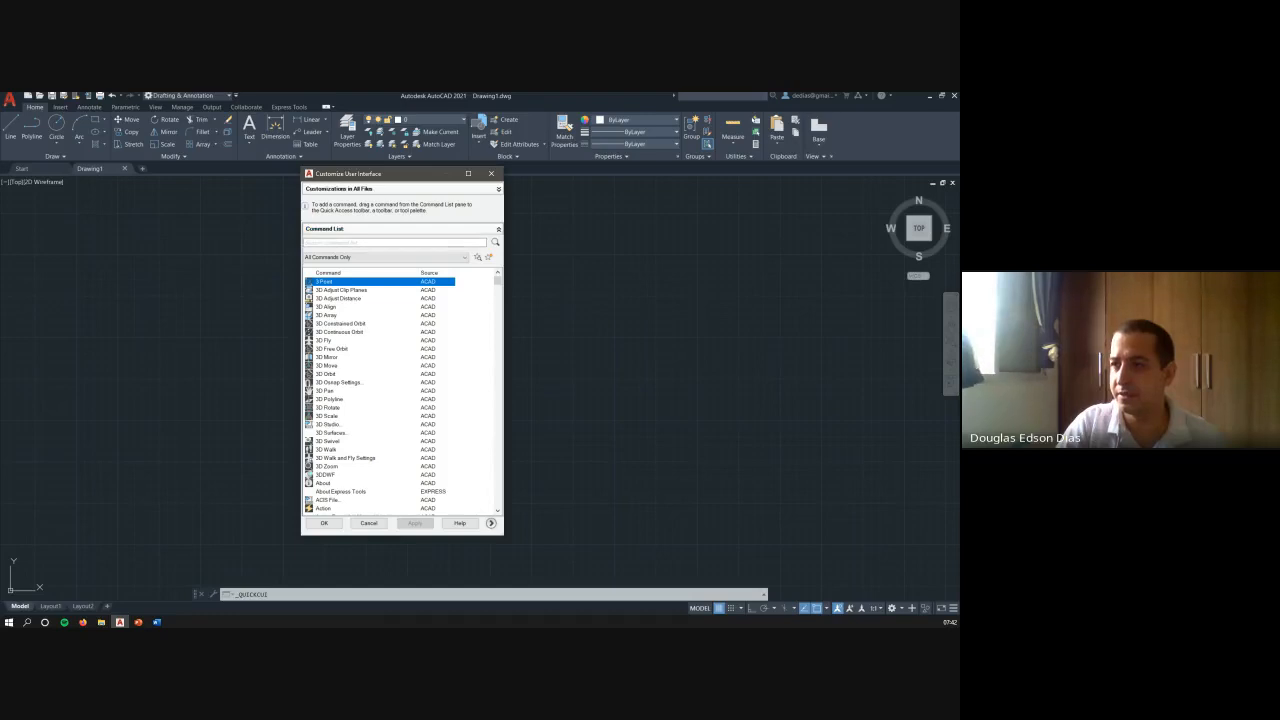
right_click(378, 281)
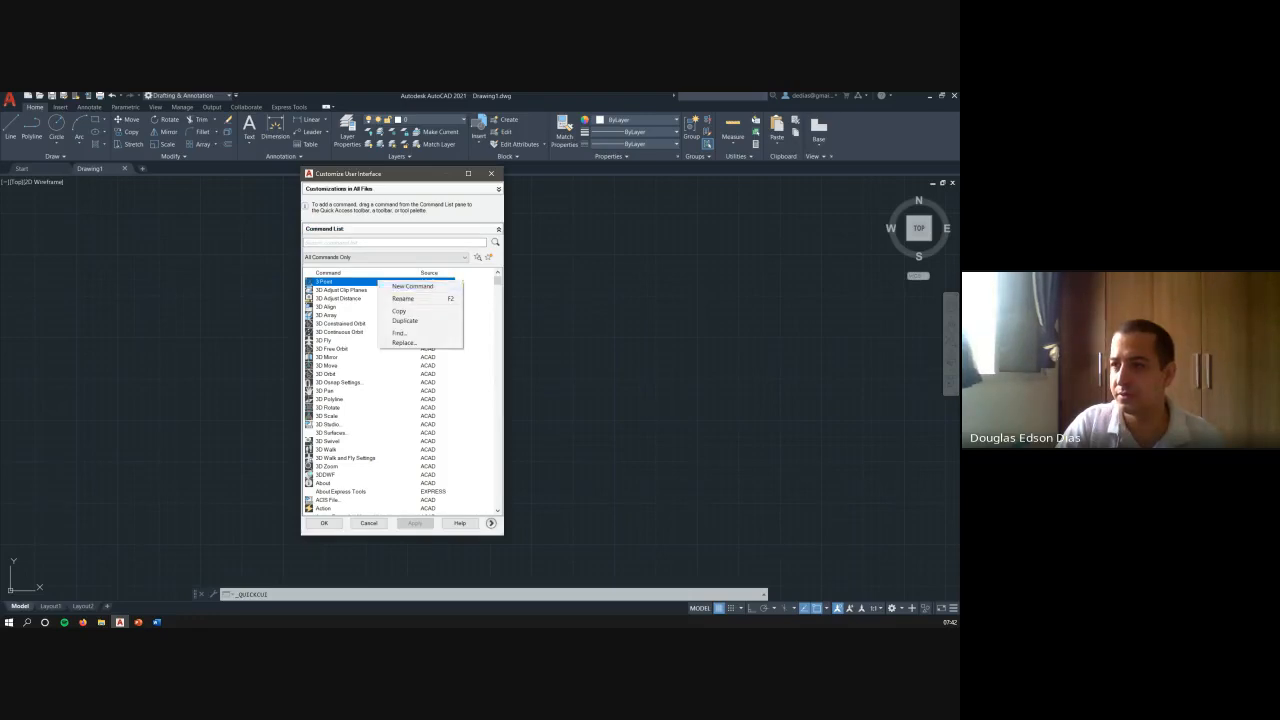
key(Escape)
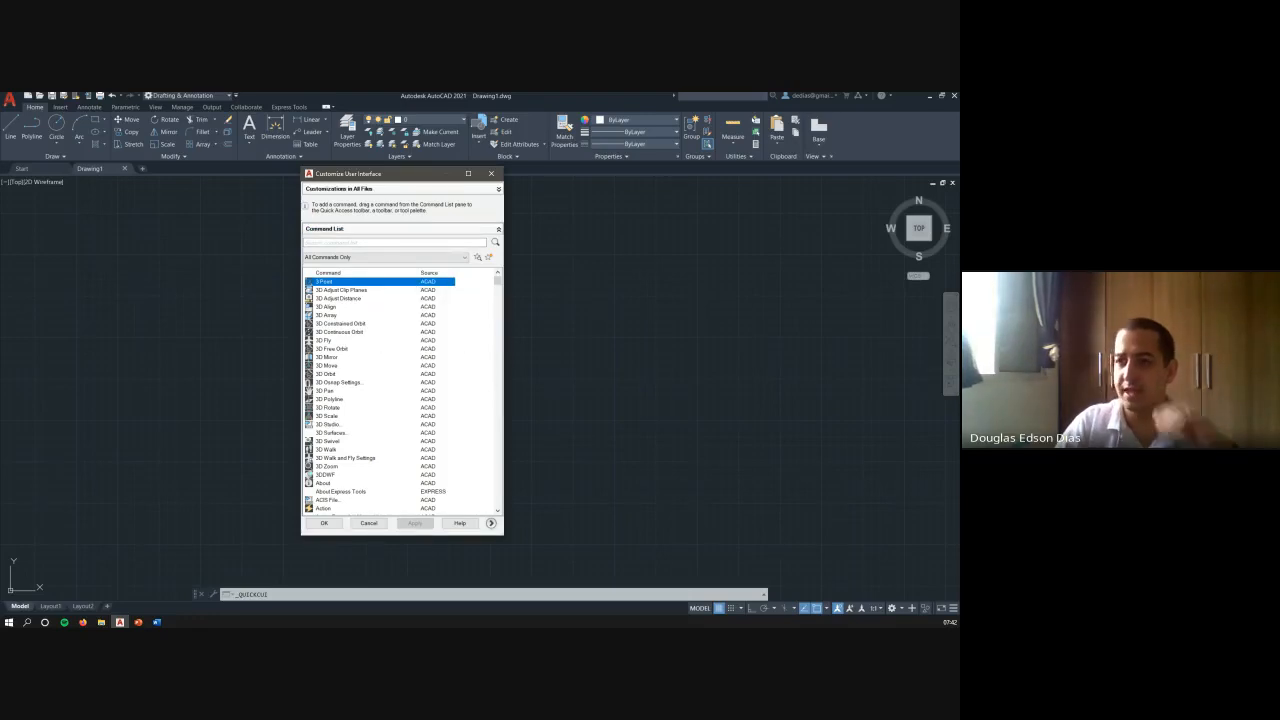
click(369, 523)
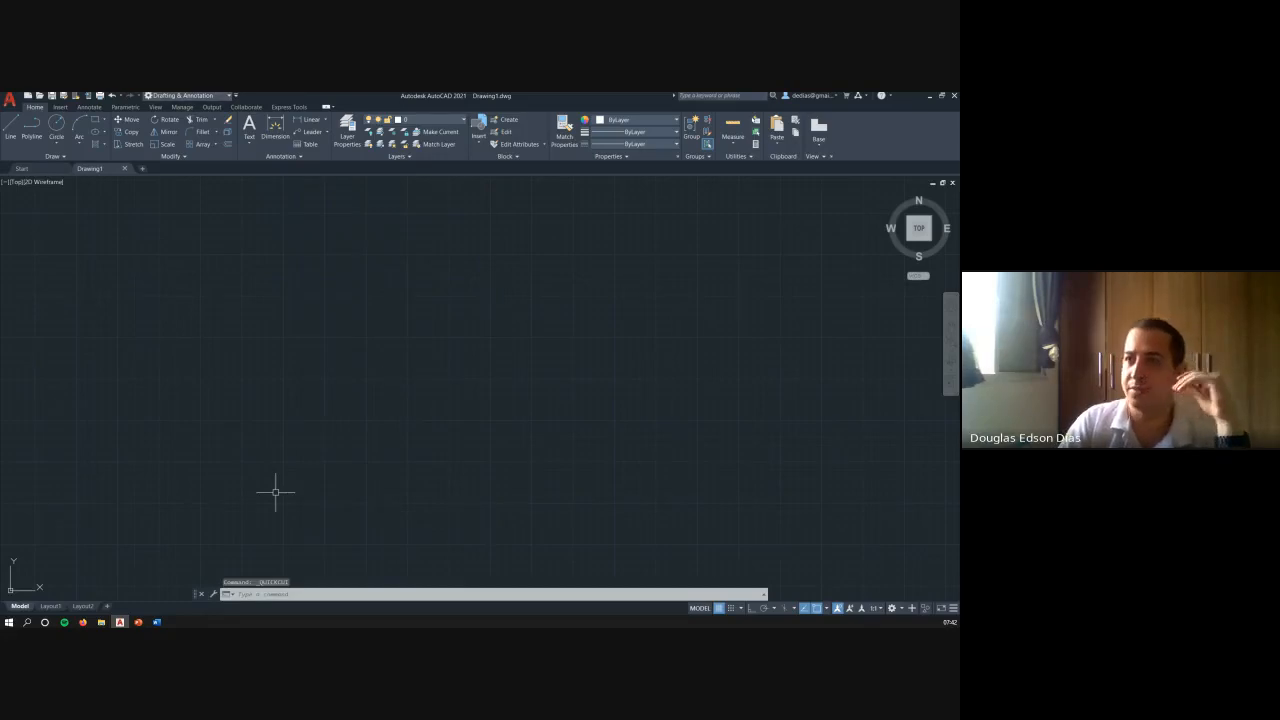
click(236, 95)
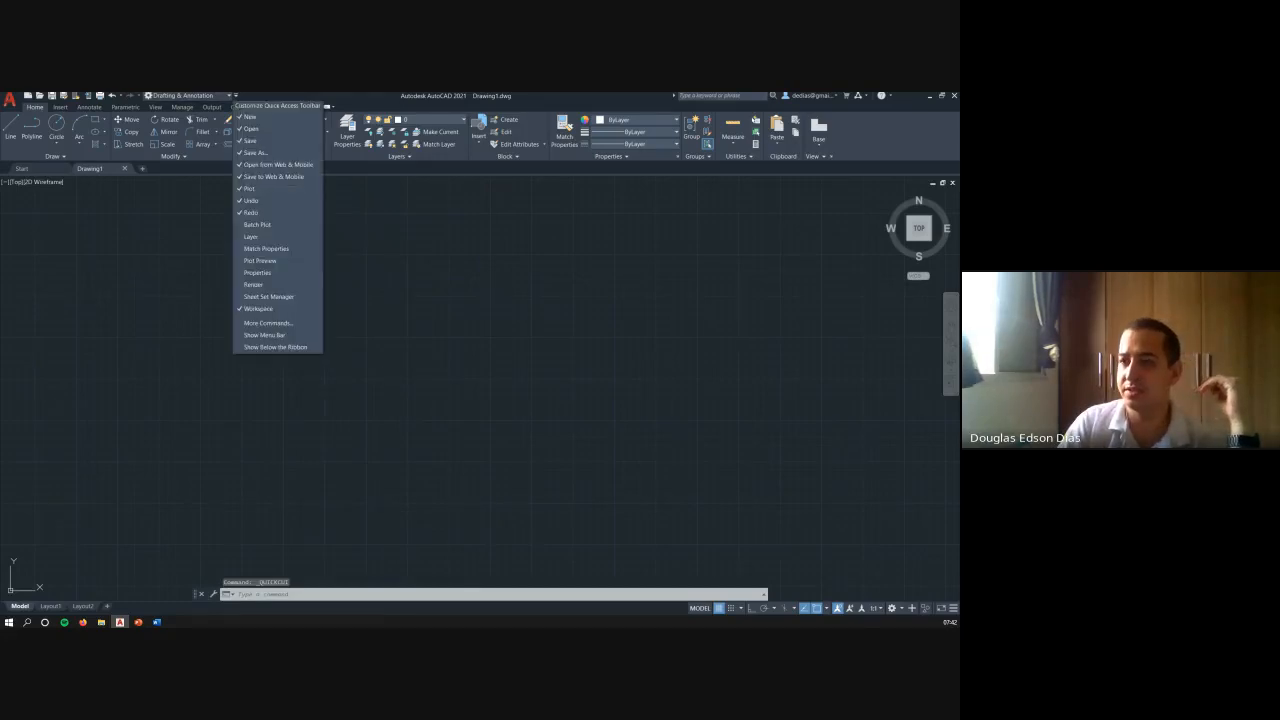
key(Escape)
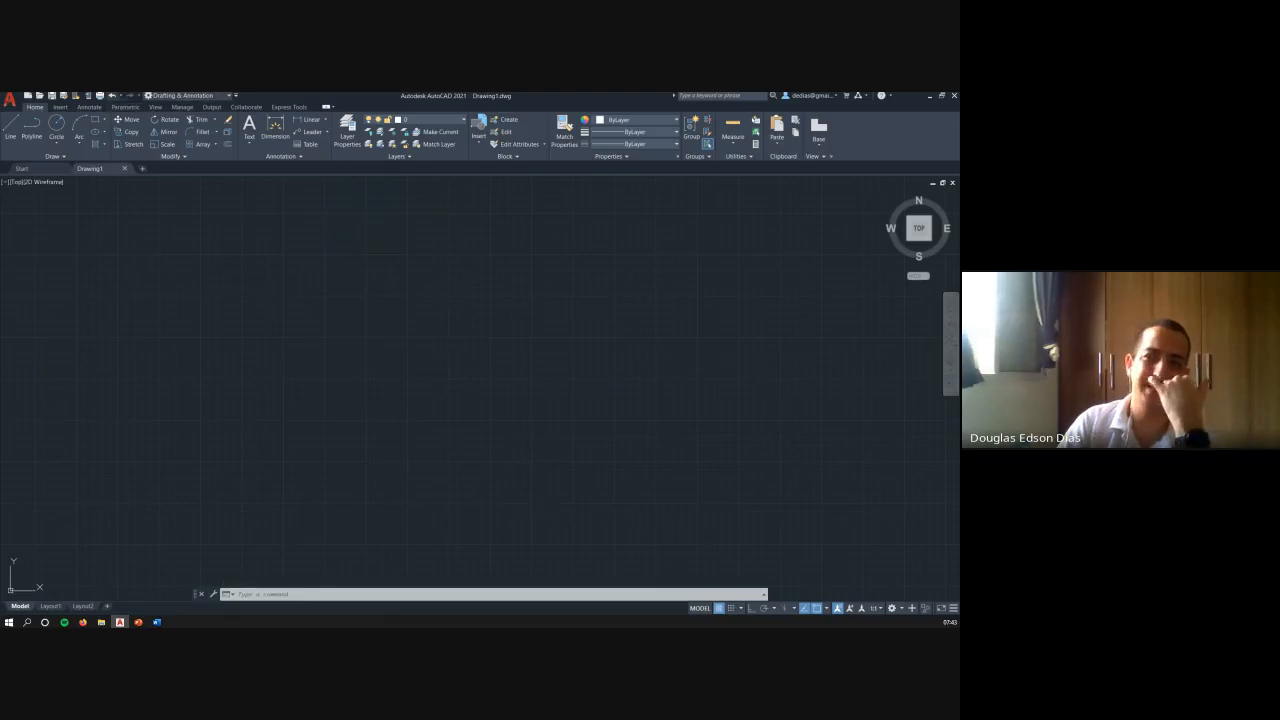
- Remove Open from Web & Mobile, Save to Web & Mobile and Workspace from the Quick Access Toolbar
click(236, 96)
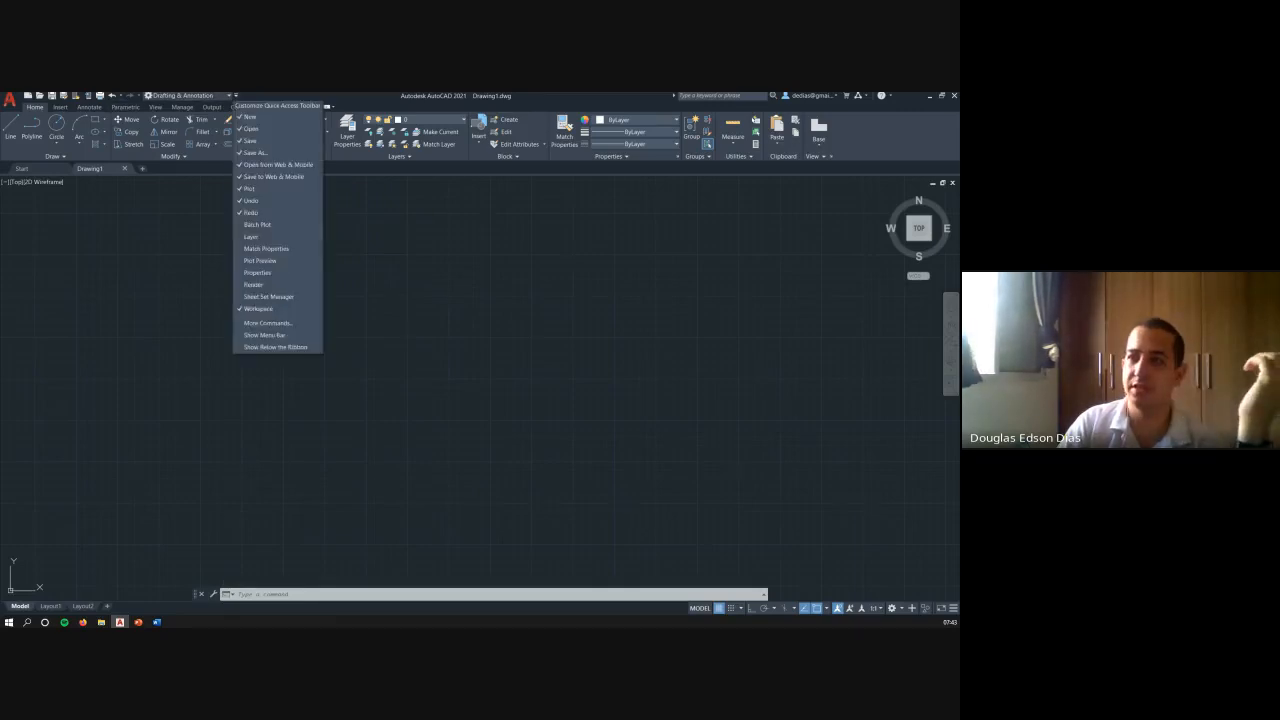
click(276, 164)
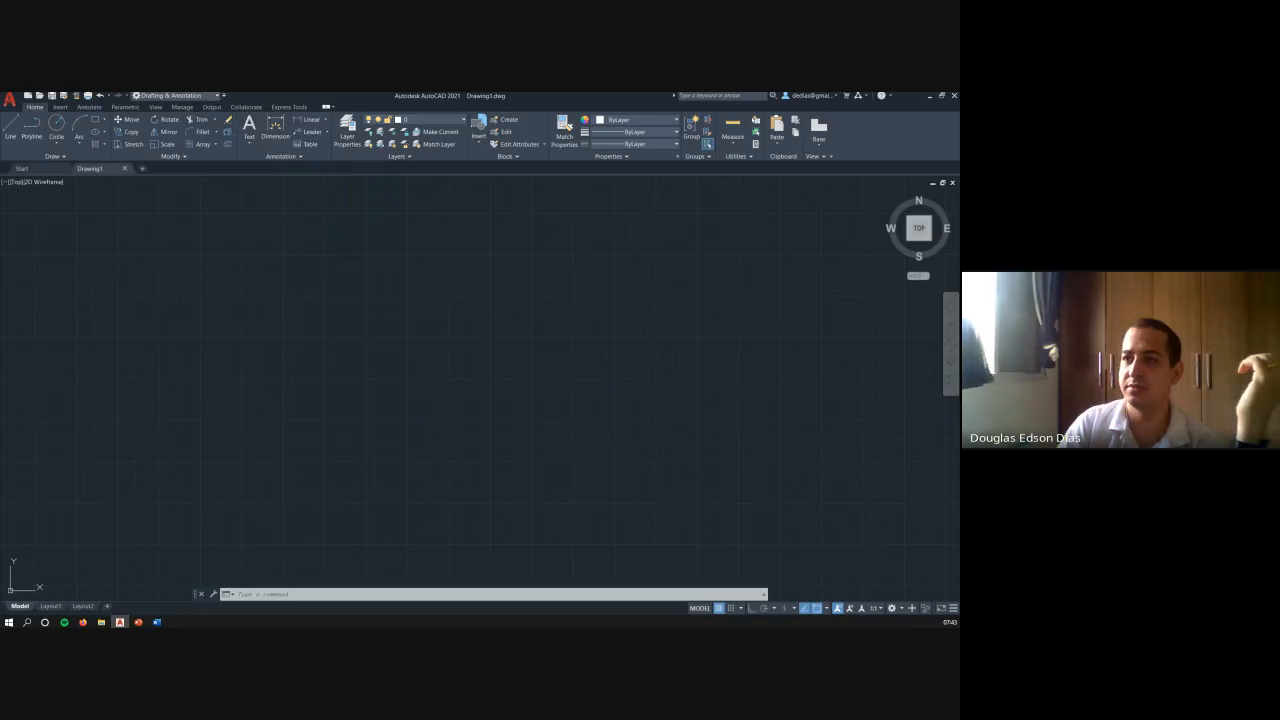
click(224, 96)
click(264, 177)
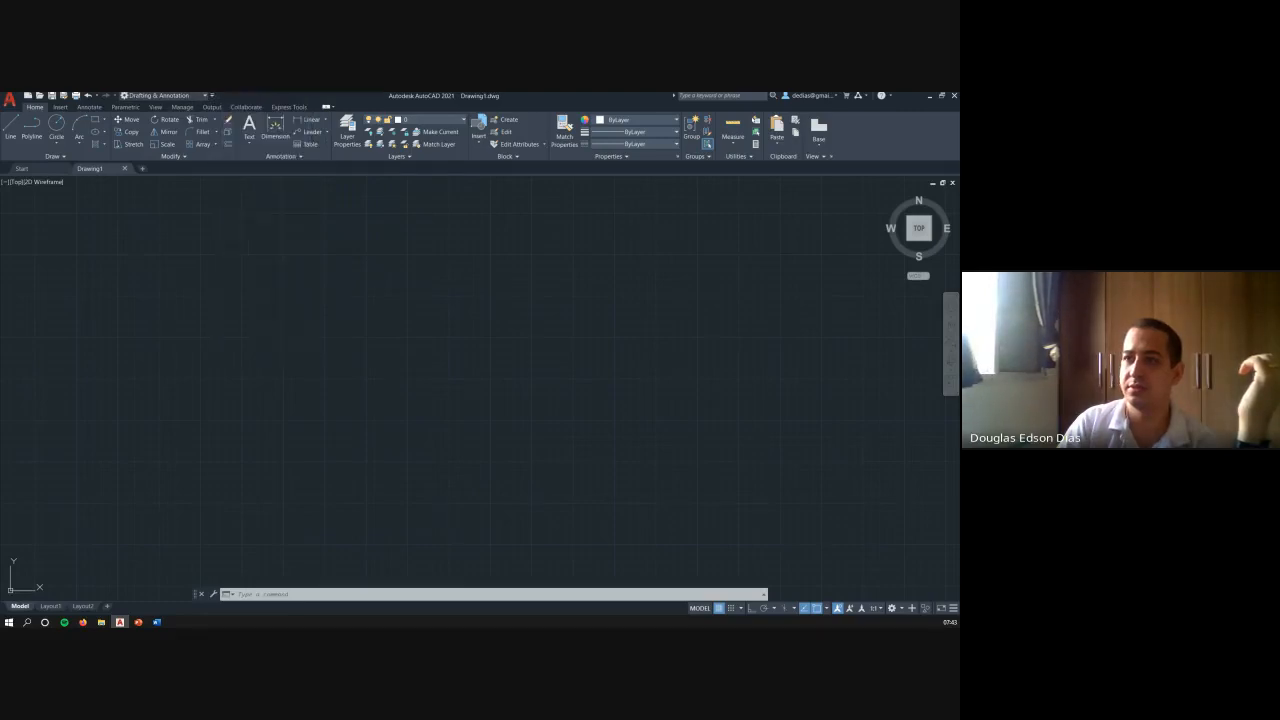
click(211, 95)
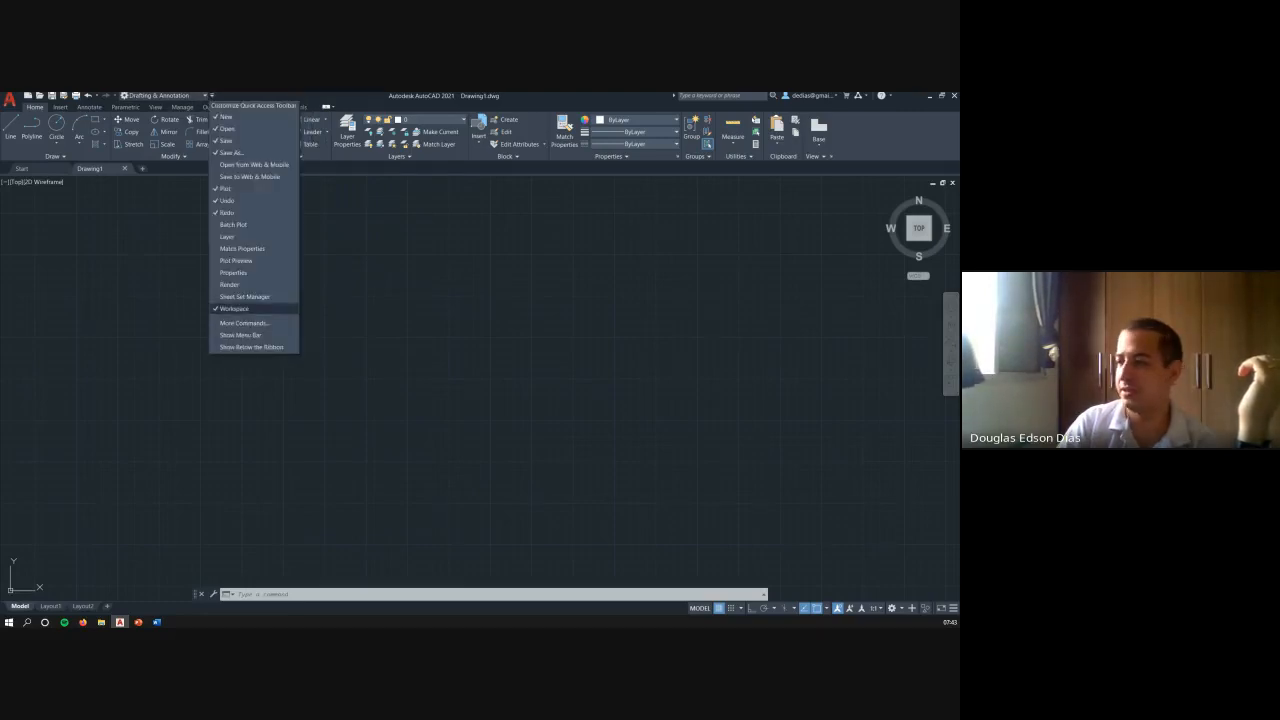
click(235, 308)
- Reveal the "MENU SUPERIOR "RIBBON"" callout in the PowerPoint slide show and return to AutoCAD
key(alt+Tab)
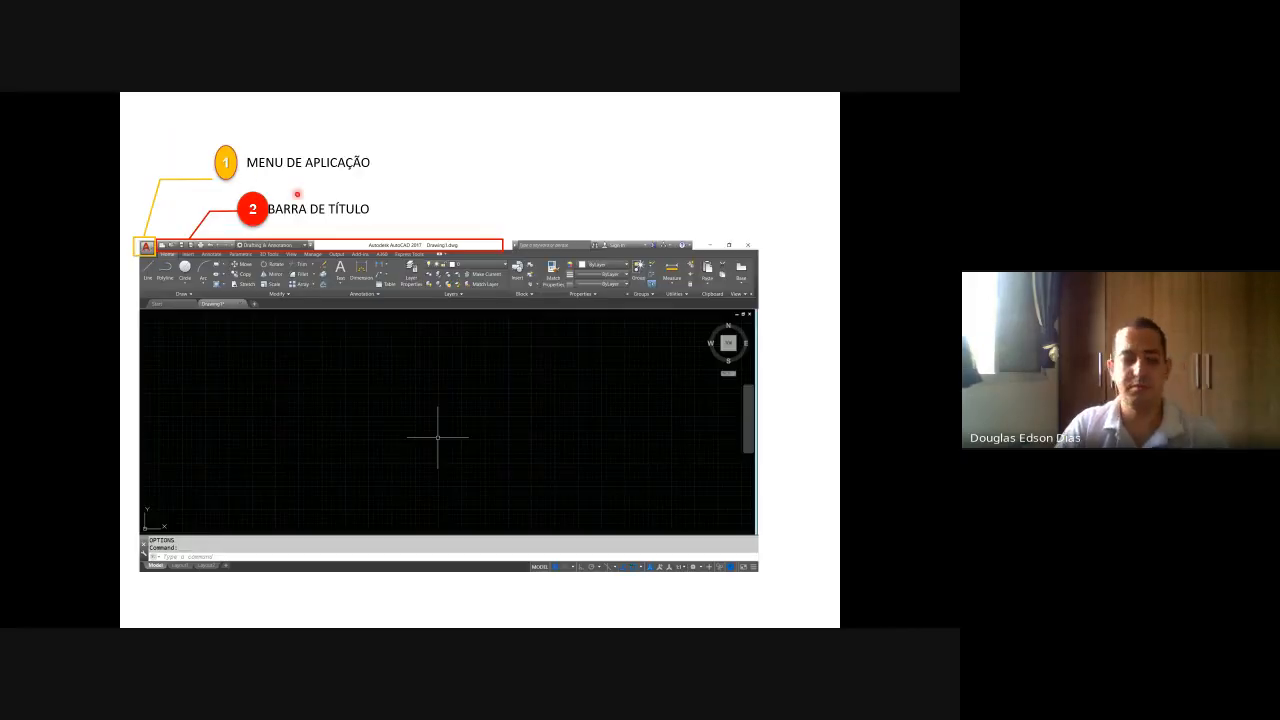
key(alt+Tab)
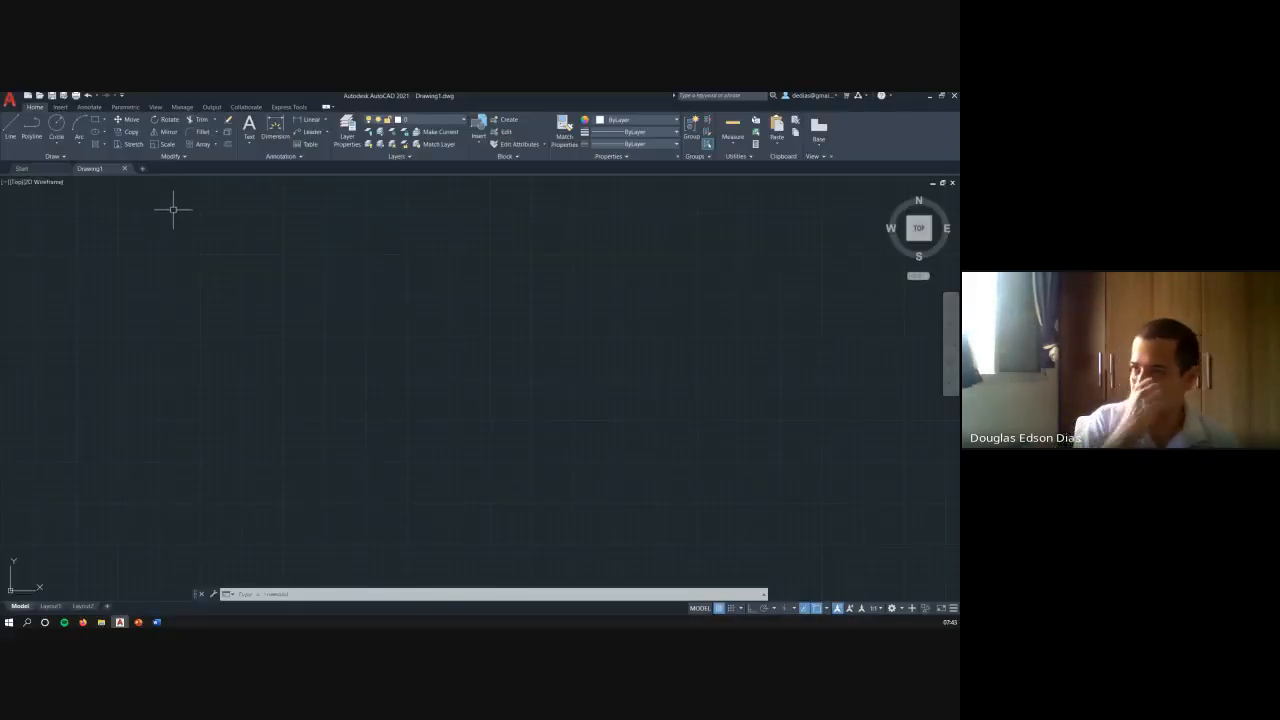
key(alt+Tab)
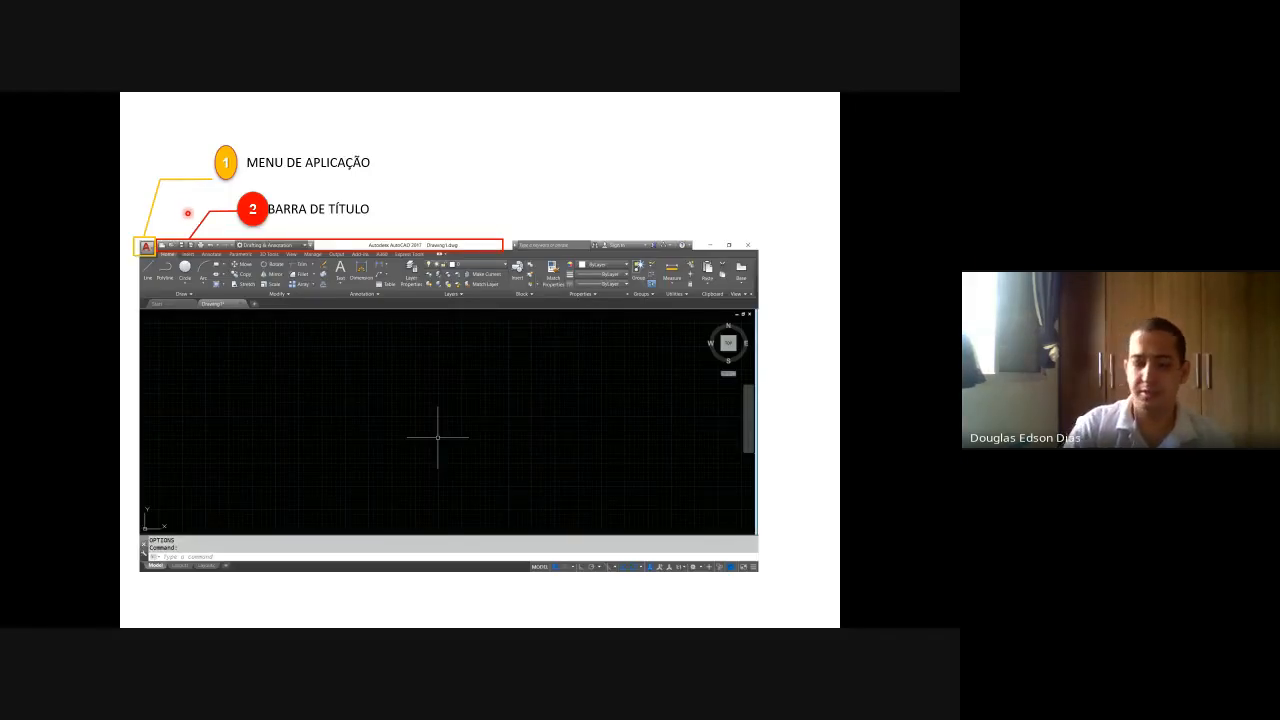
click(188, 213)
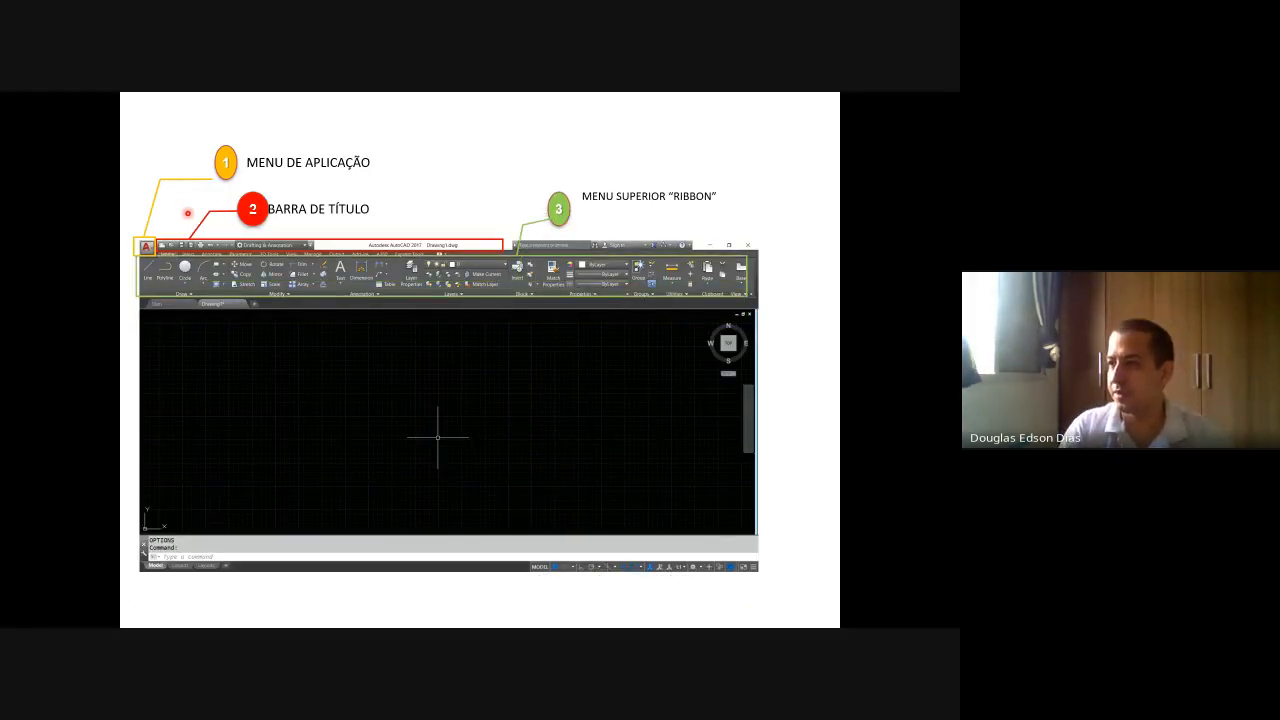
key(alt+Tab)
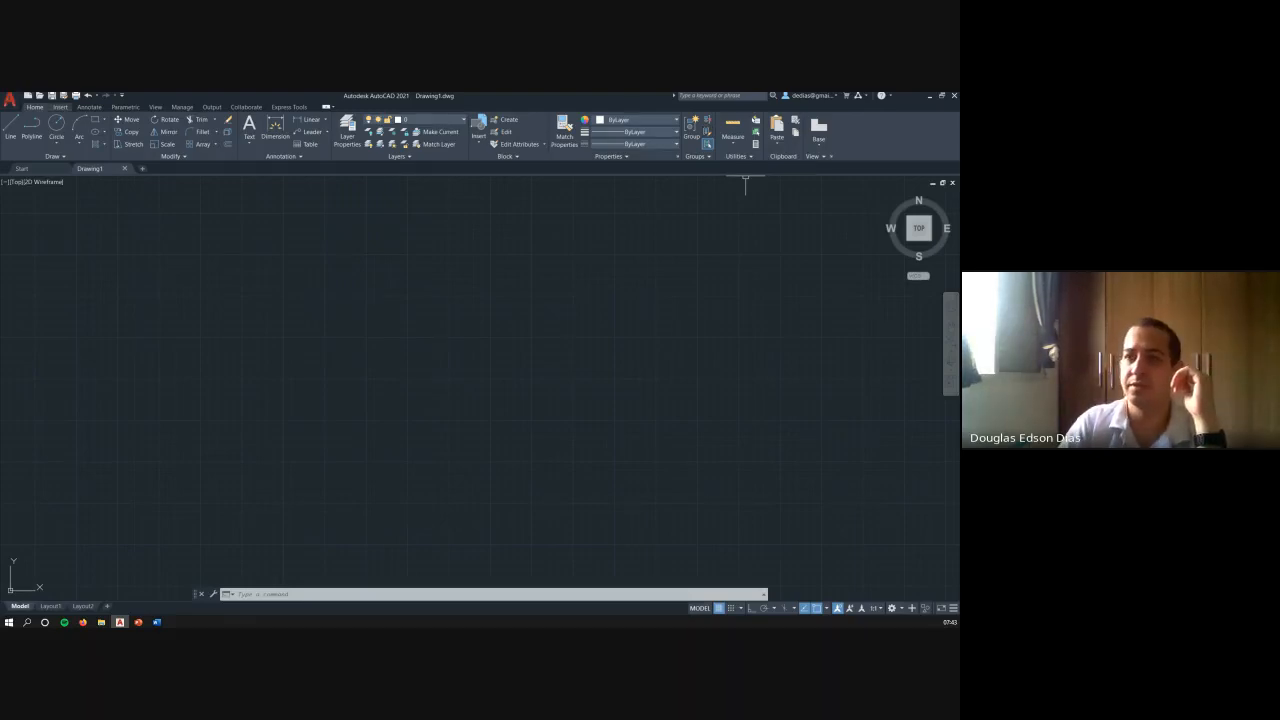
- Look through the ribbon's command sets, including Manage and Express Tools, and return to the Home commands
scroll(150, 130, down, 5)
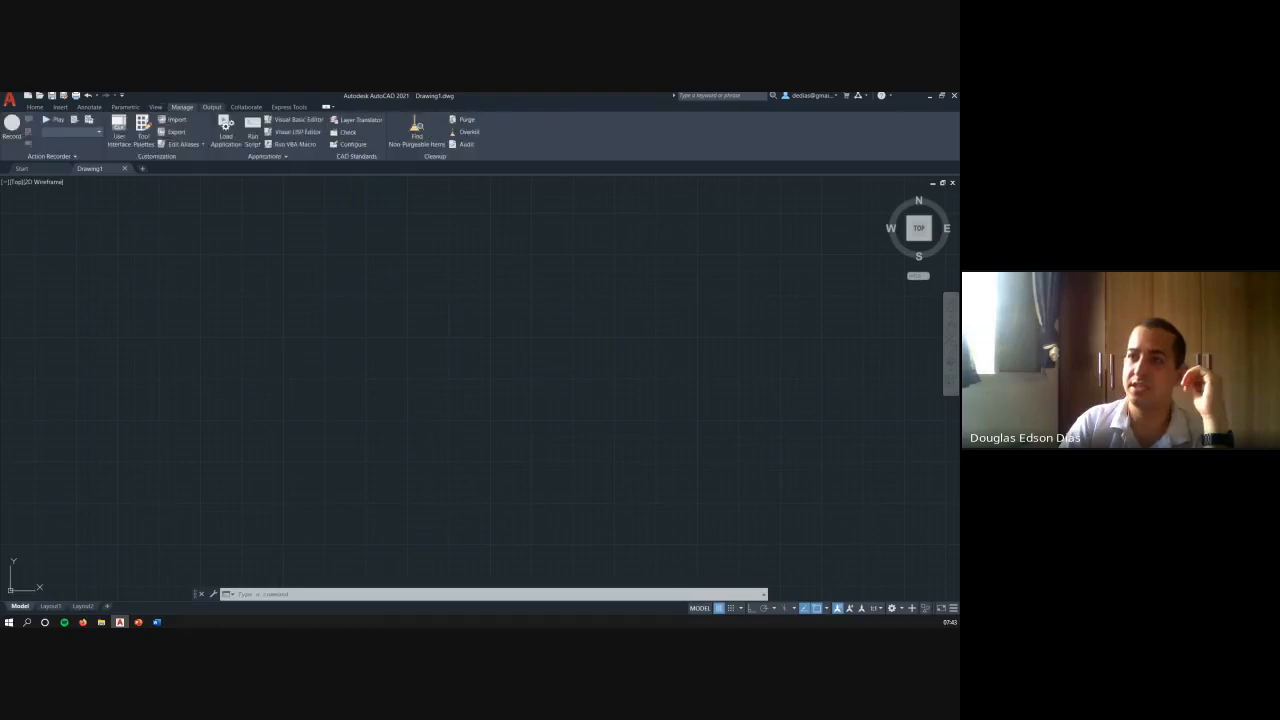
scroll(150, 130, down, 3)
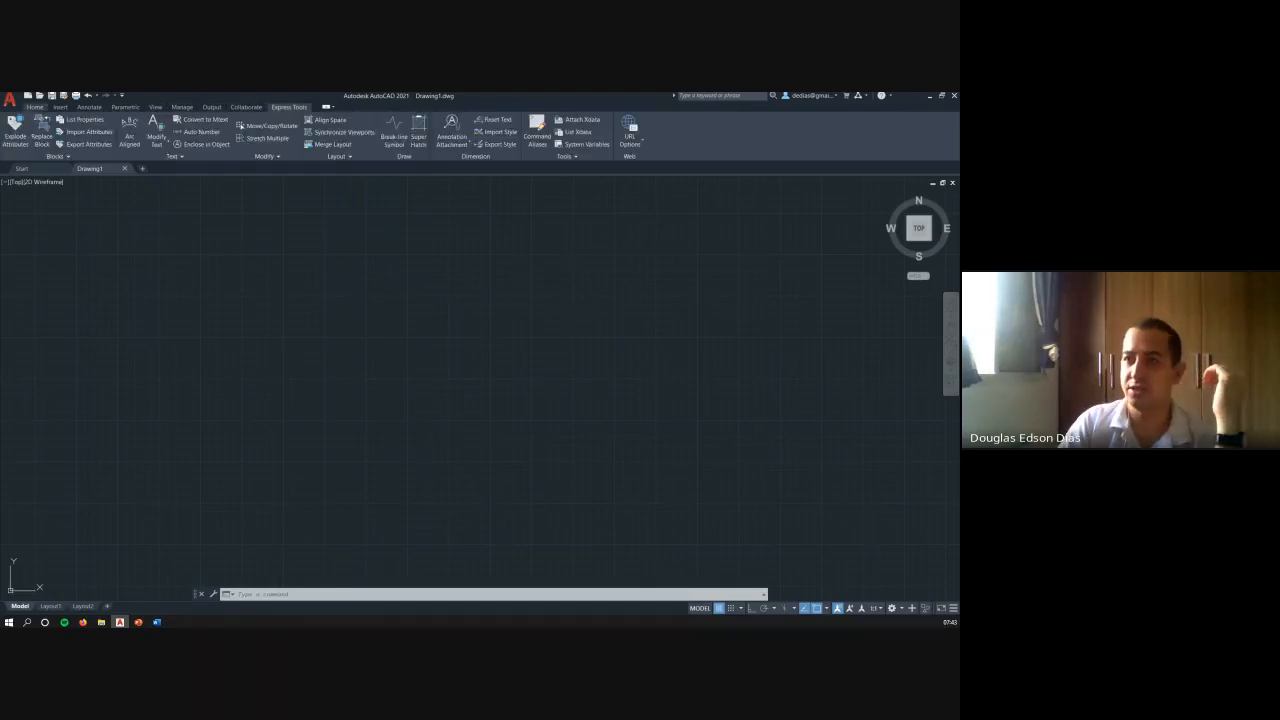
click(35, 107)
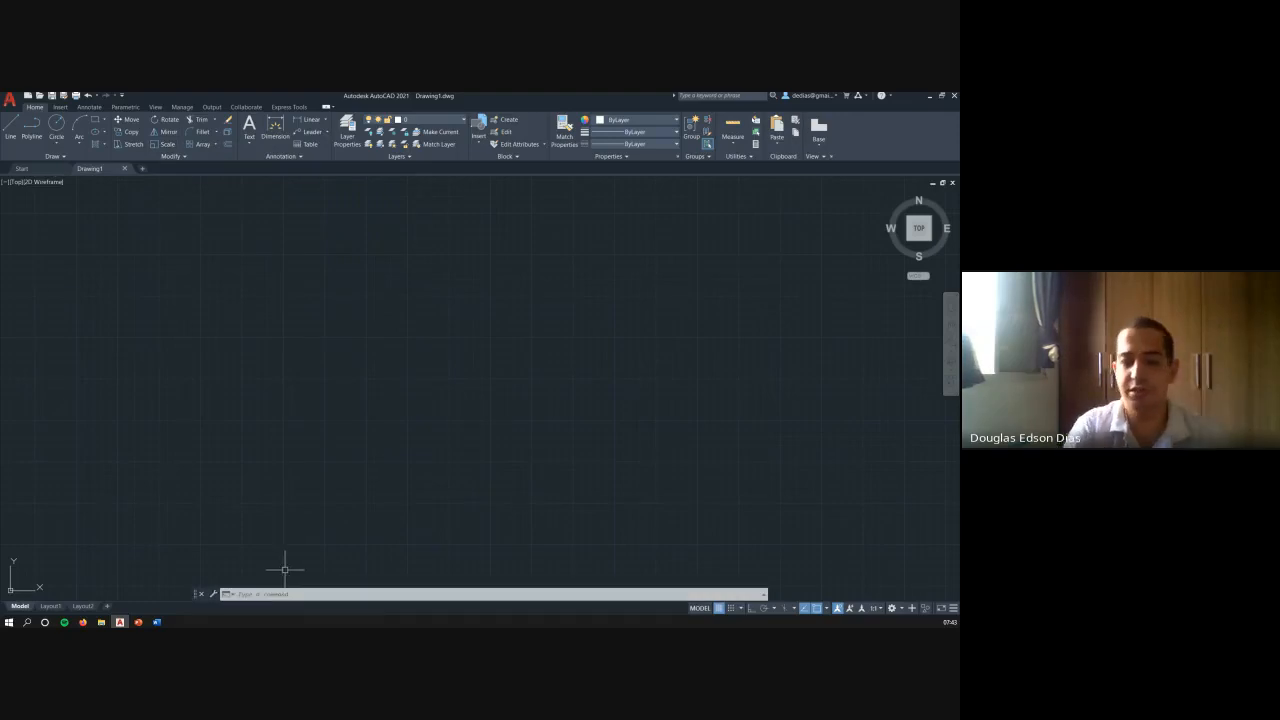
key(Escape)
key(Escape)
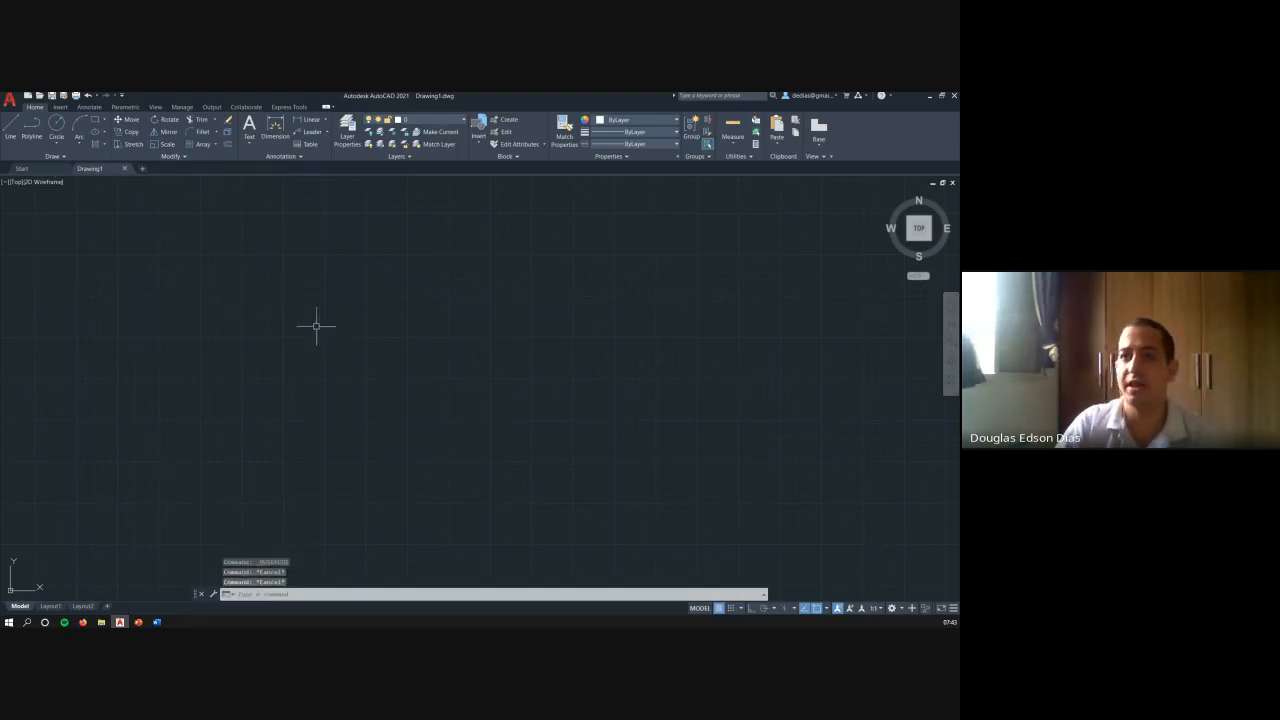
- Draw a single, slightly rising line in the upper middle of the drawing area with the ribbon's Line tool
click(11, 128)
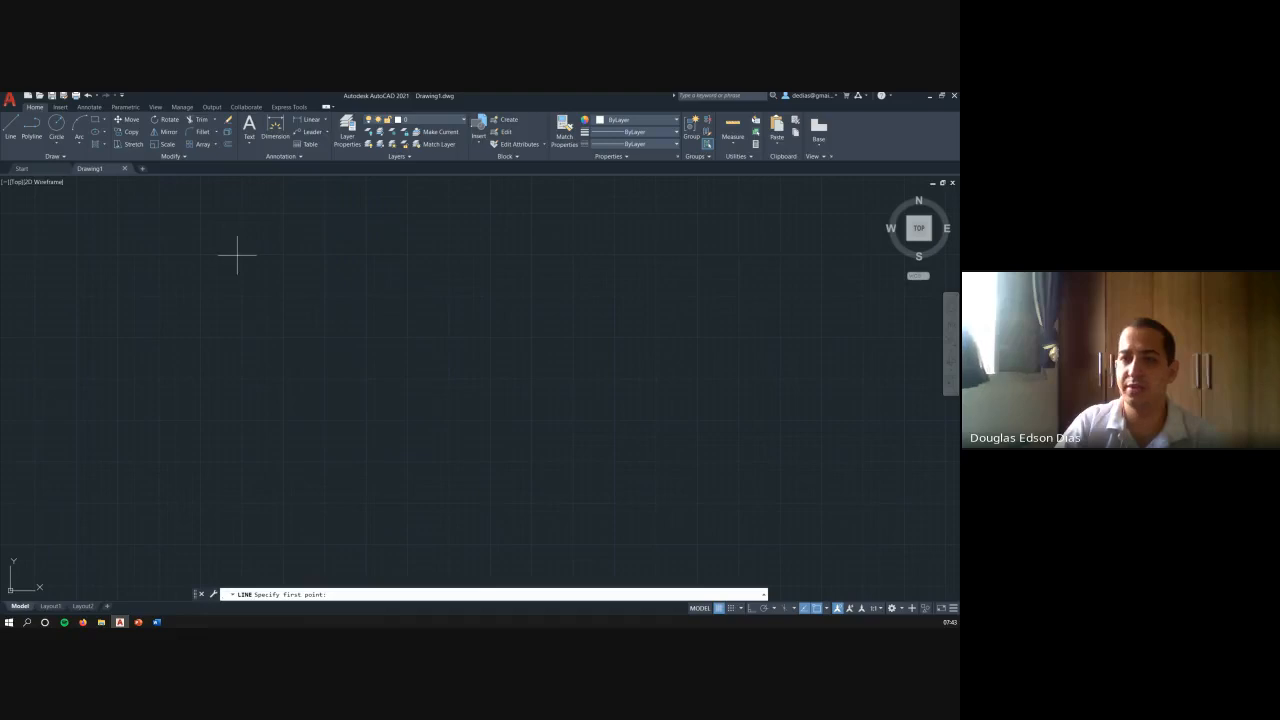
click(353, 306)
click(584, 276)
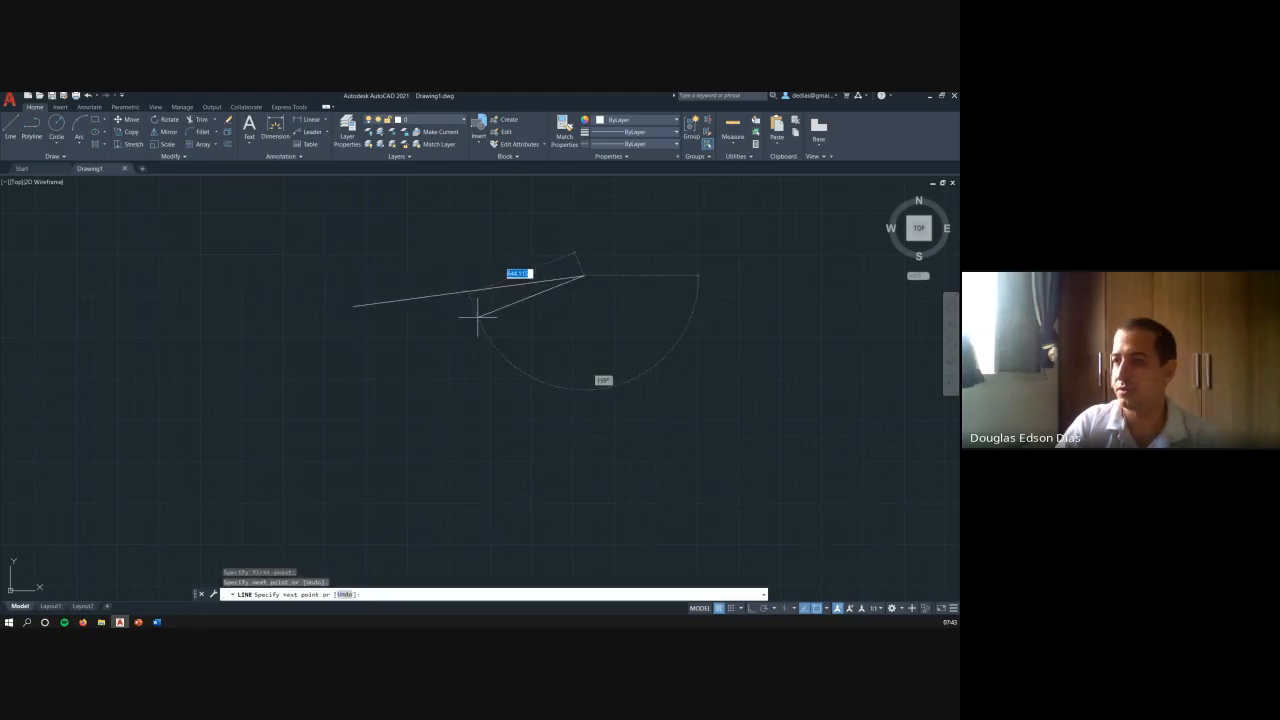
key(Escape)
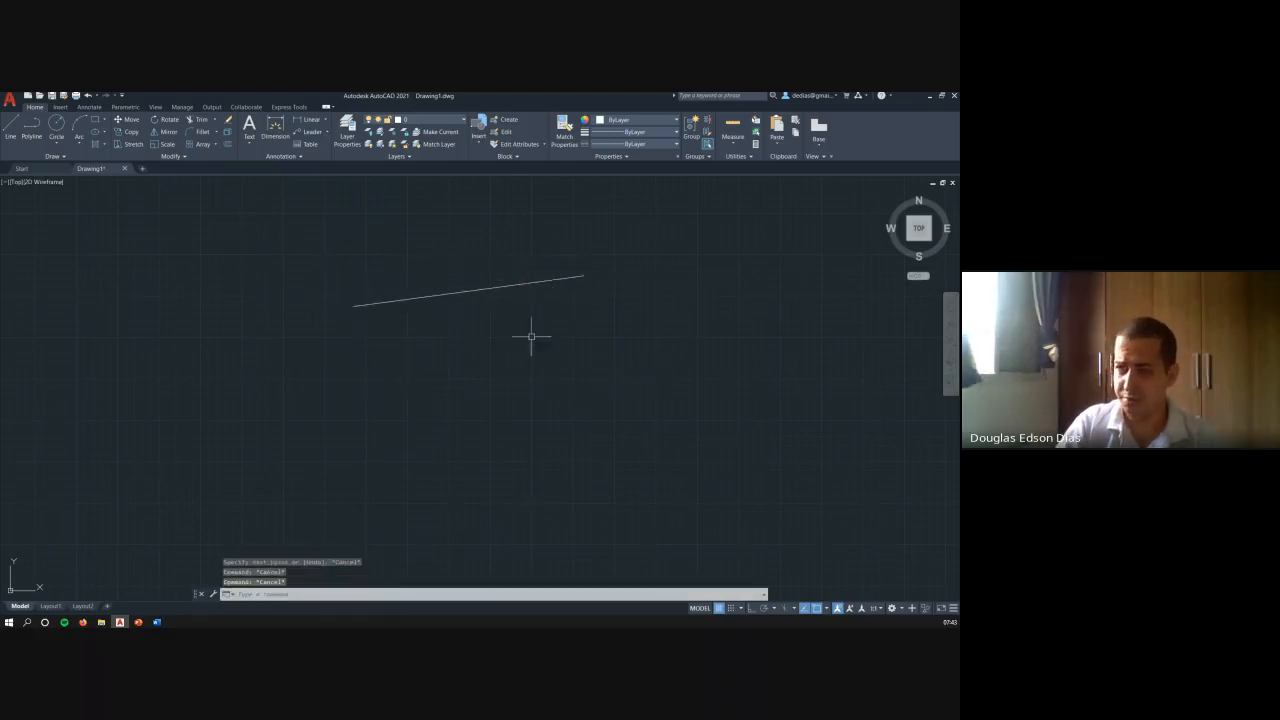
- Select the slightly rising line with a crossing window and delete it
click(532, 336)
click(380, 227)
click(466, 323)
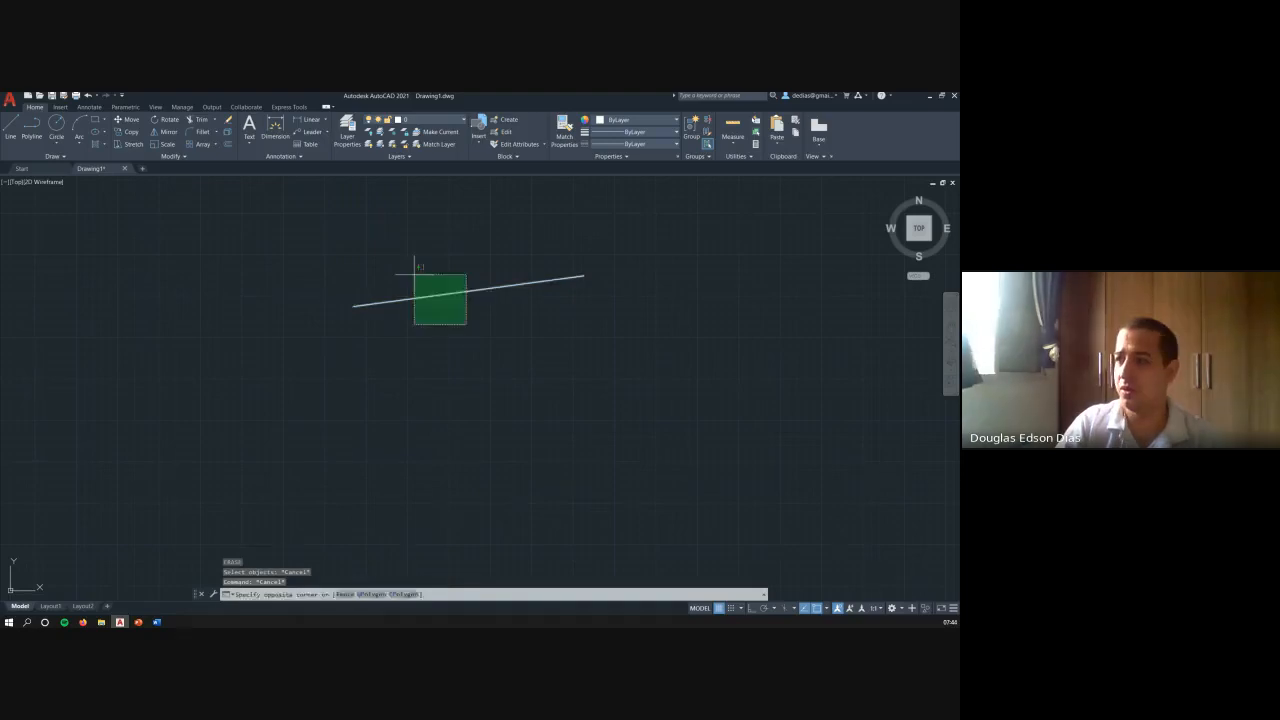
click(410, 276)
key(Delete)
key(Escape)
key(Escape)
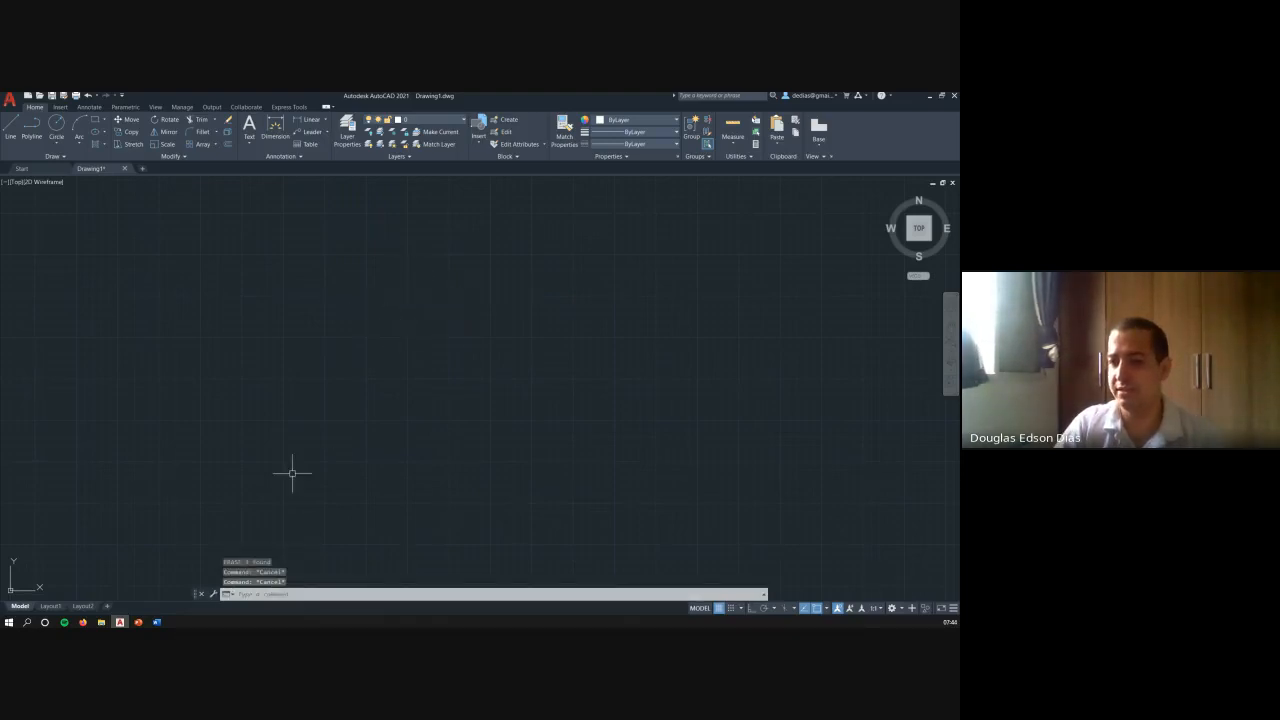
- Draw a single diagonal line rising to the right across the middle of the drawing area using the L command alias
text(l)
key(Return)
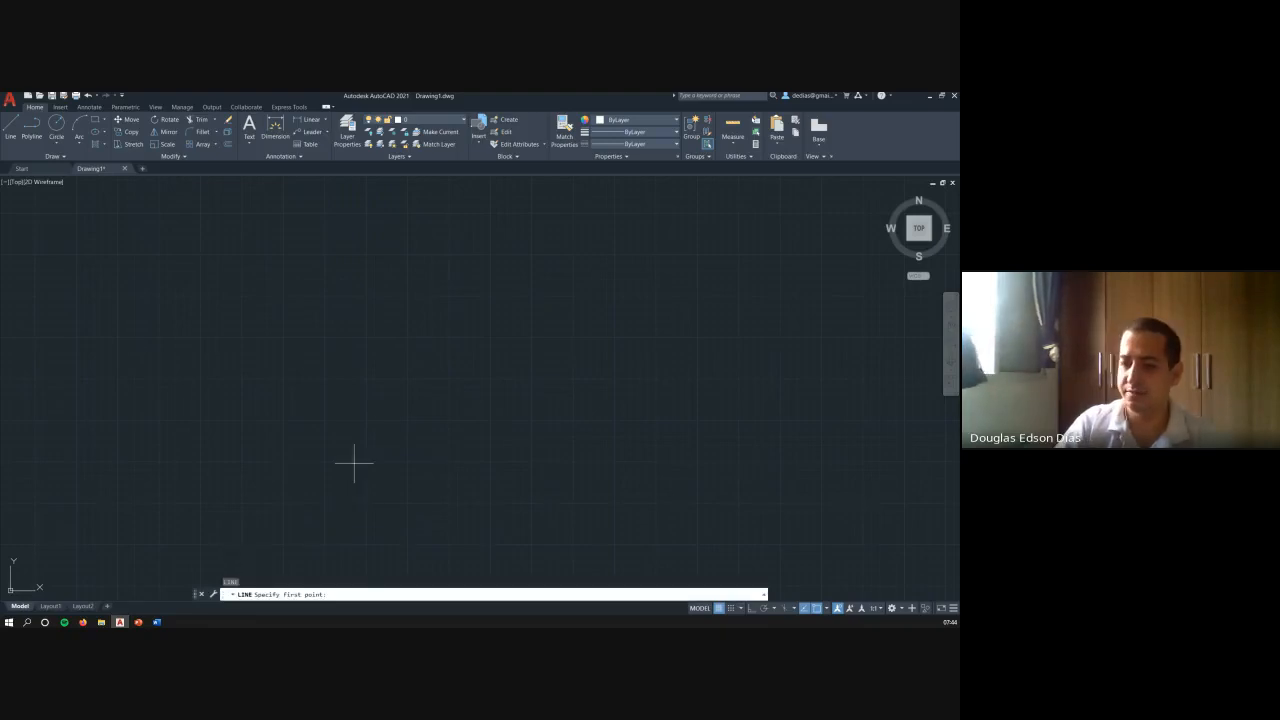
click(285, 403)
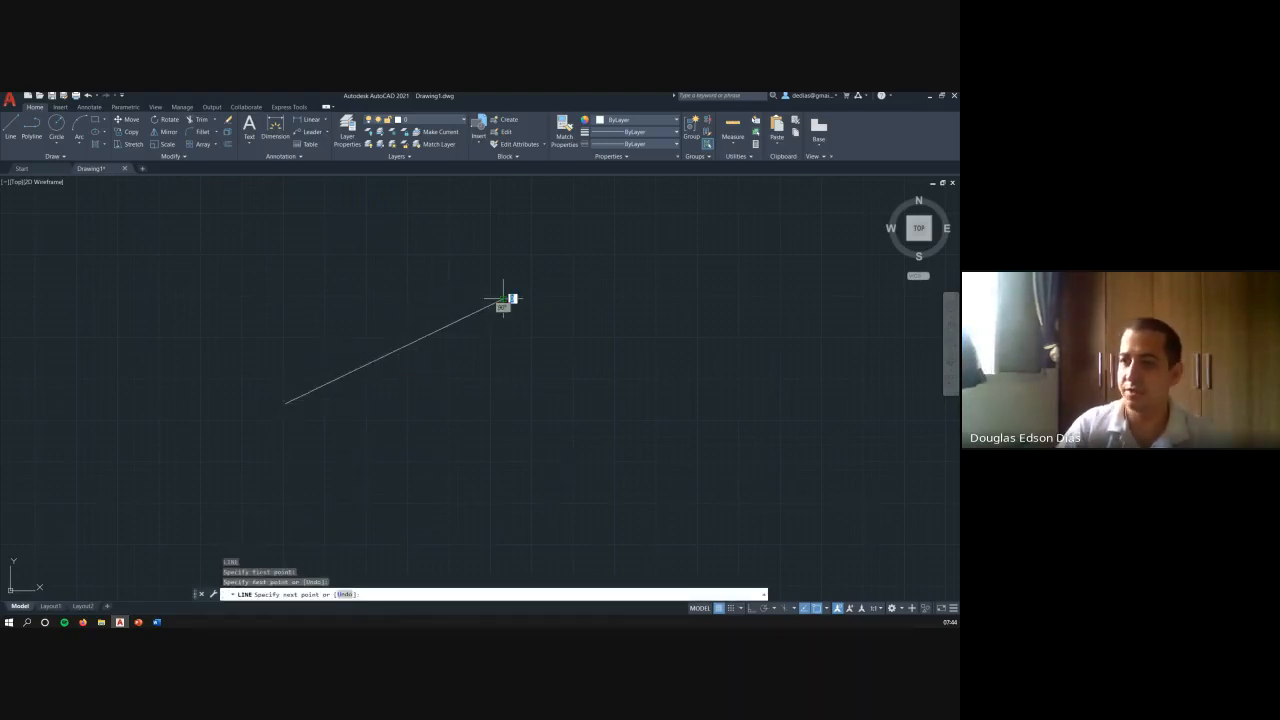
click(503, 298)
key(Return)
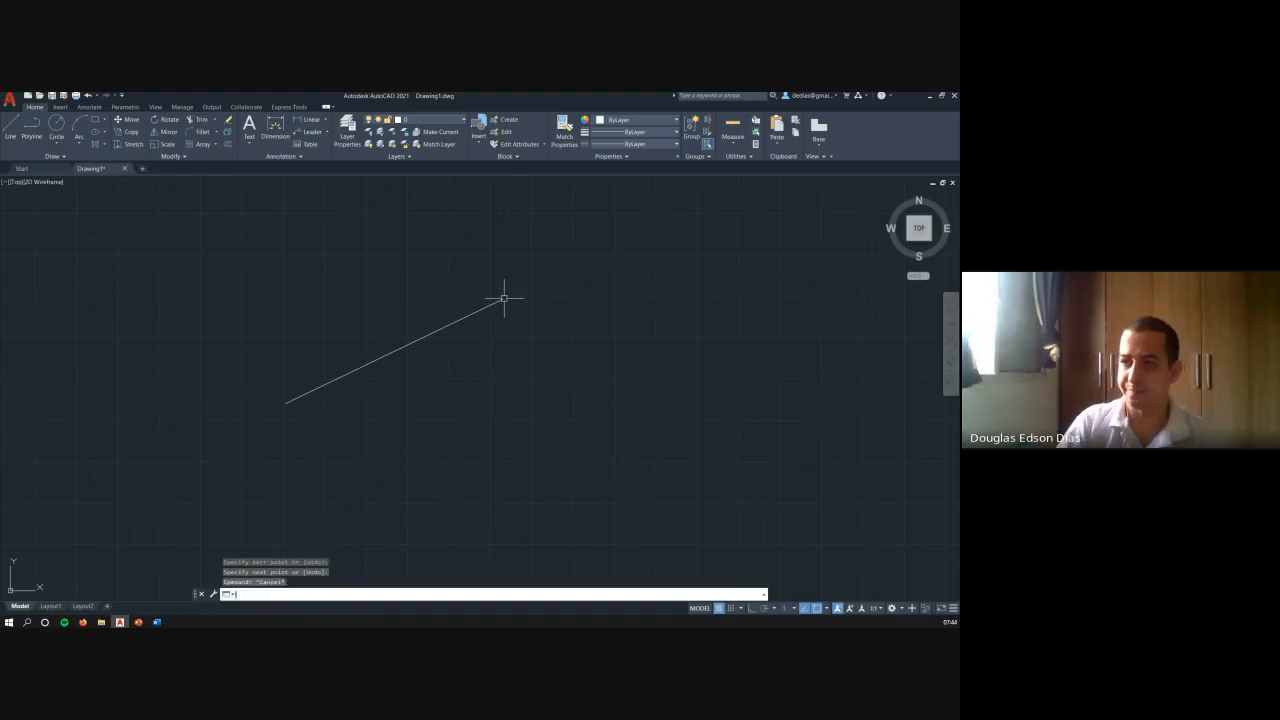
key(Escape)
key(Escape)
- Select the diagonal line with a crossing window and erase it using the E command alias
click(497, 383)
click(294, 208)
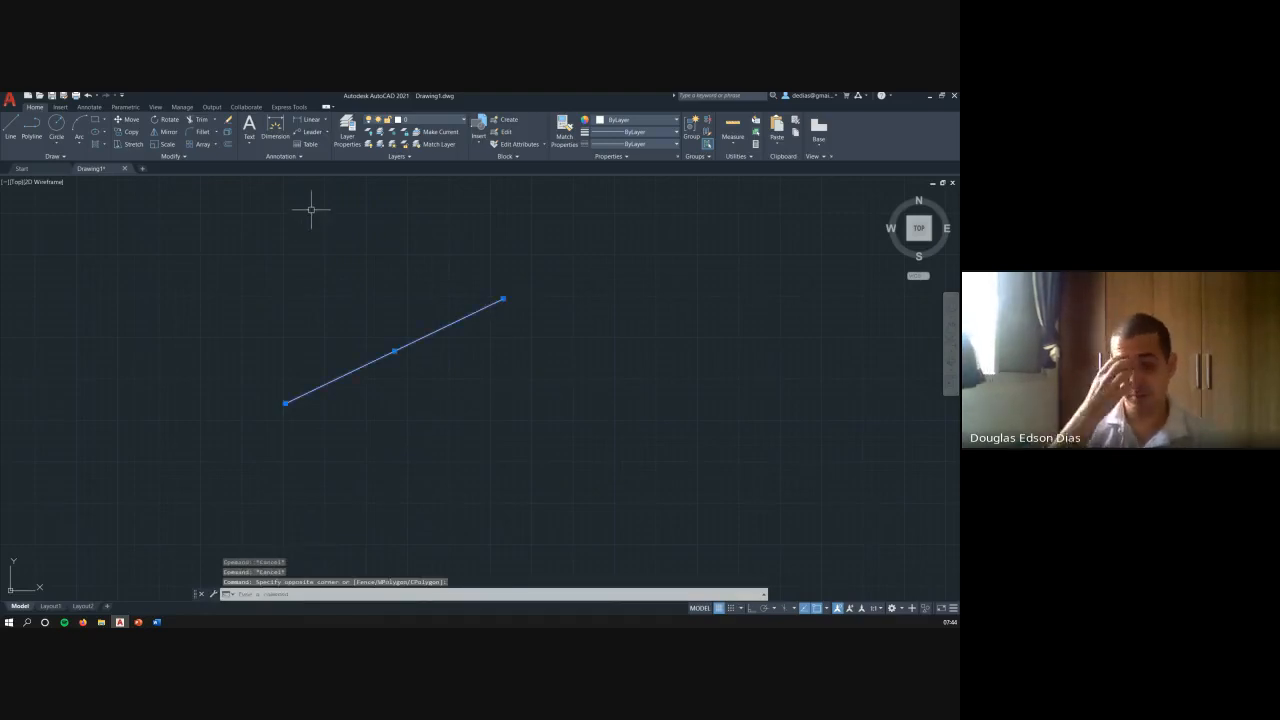
key(Escape)
click(345, 402)
click(313, 332)
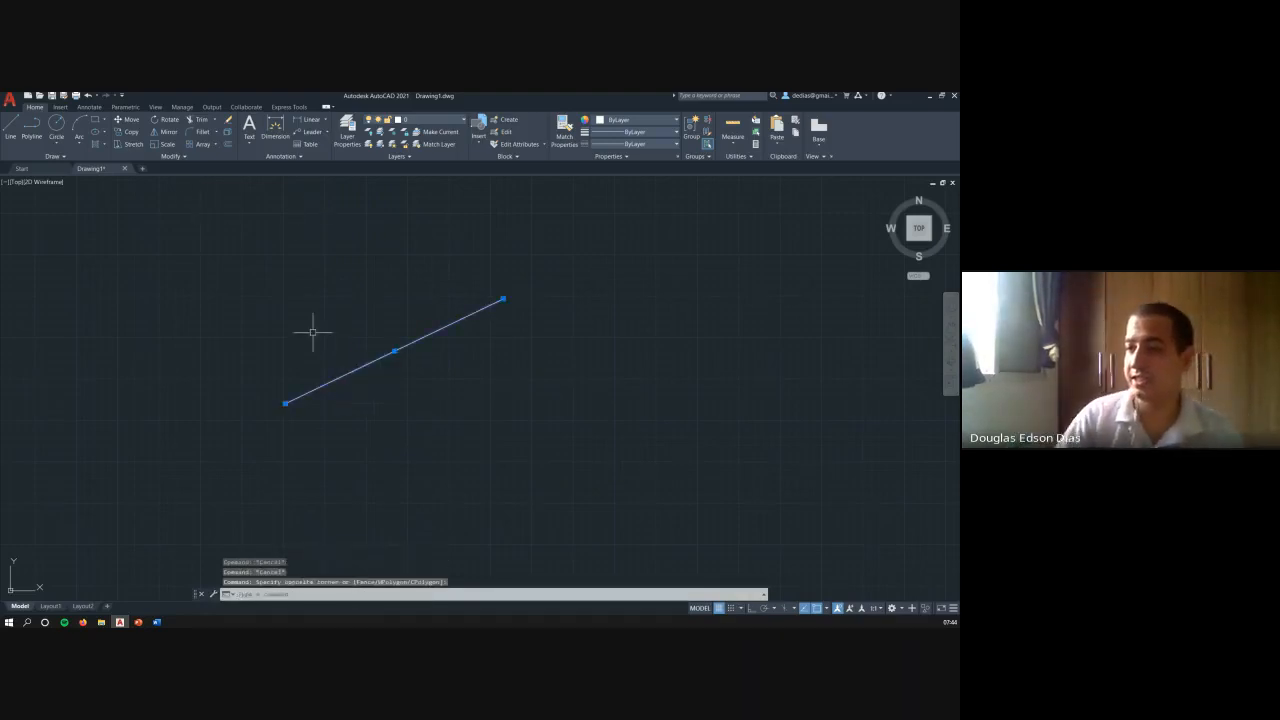
text(e)
key(Return)
key(Escape)
key(Escape)
key(Escape)
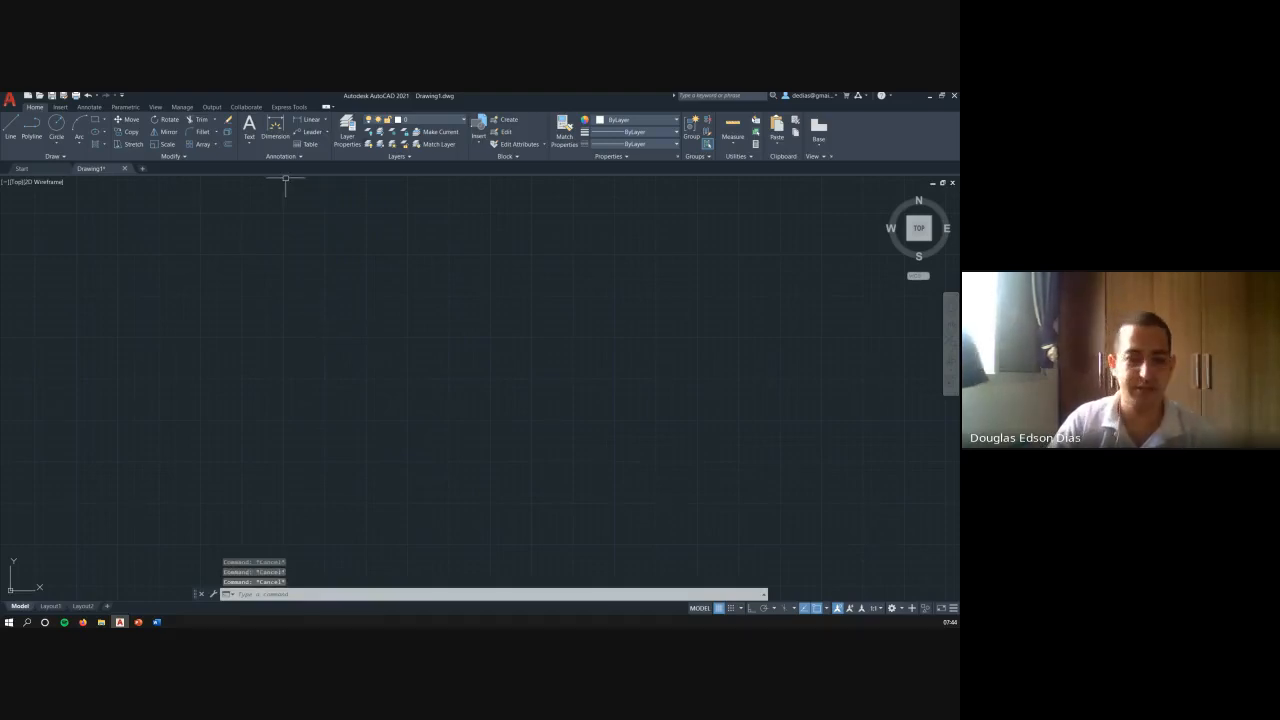
- Switch to the Firefox browser
click(83, 622)
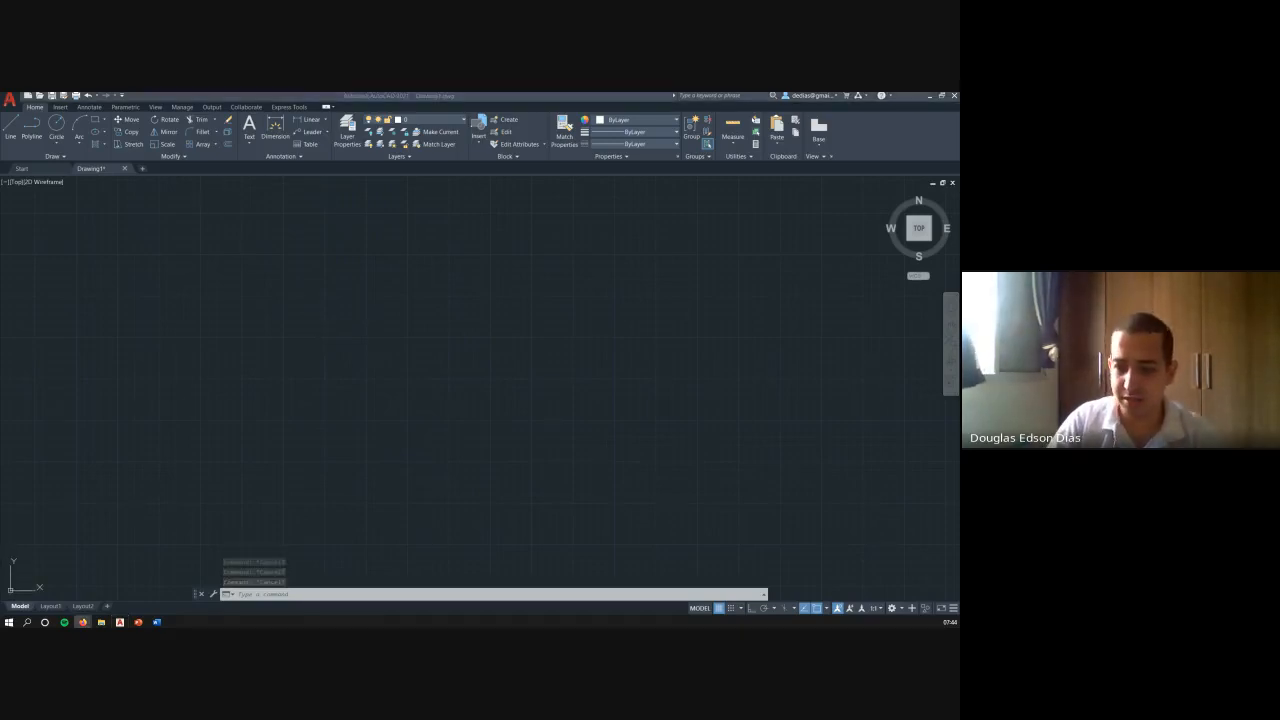
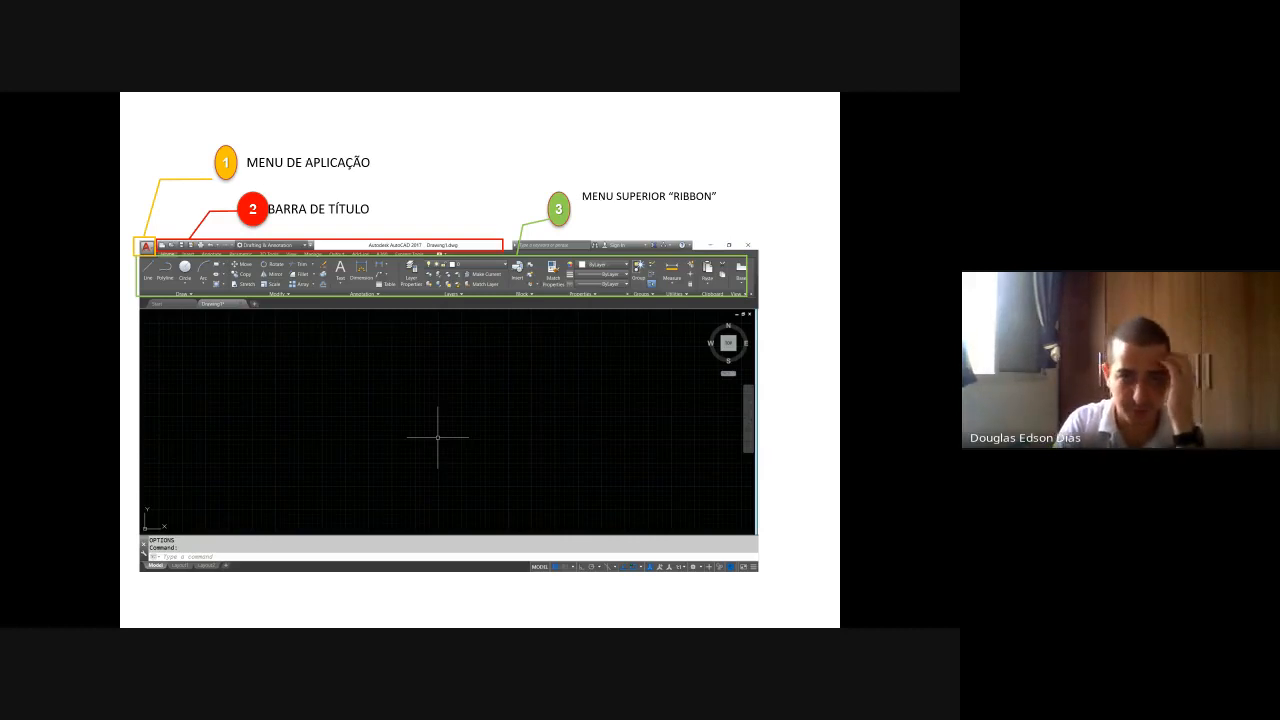
- Advance the slide's interface callouts from the drawing area through to the file tabs and View Cube
key(Right)
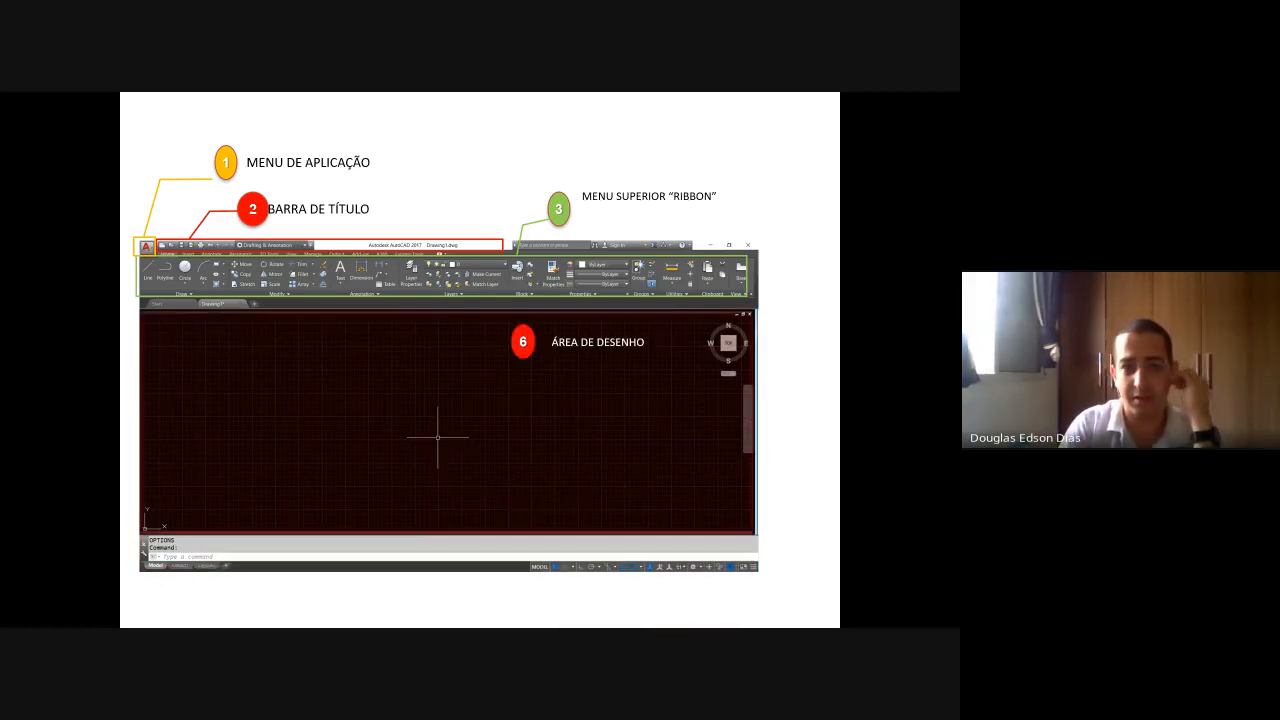
key(Right)
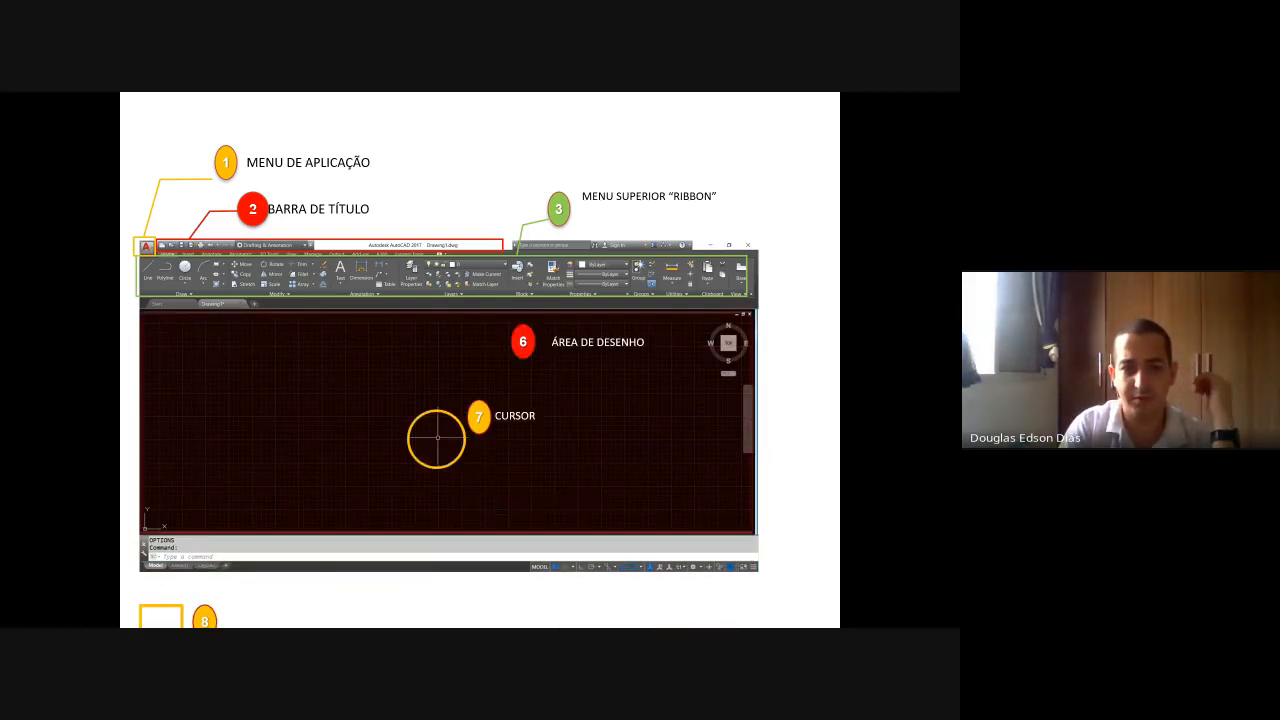
key(Right)
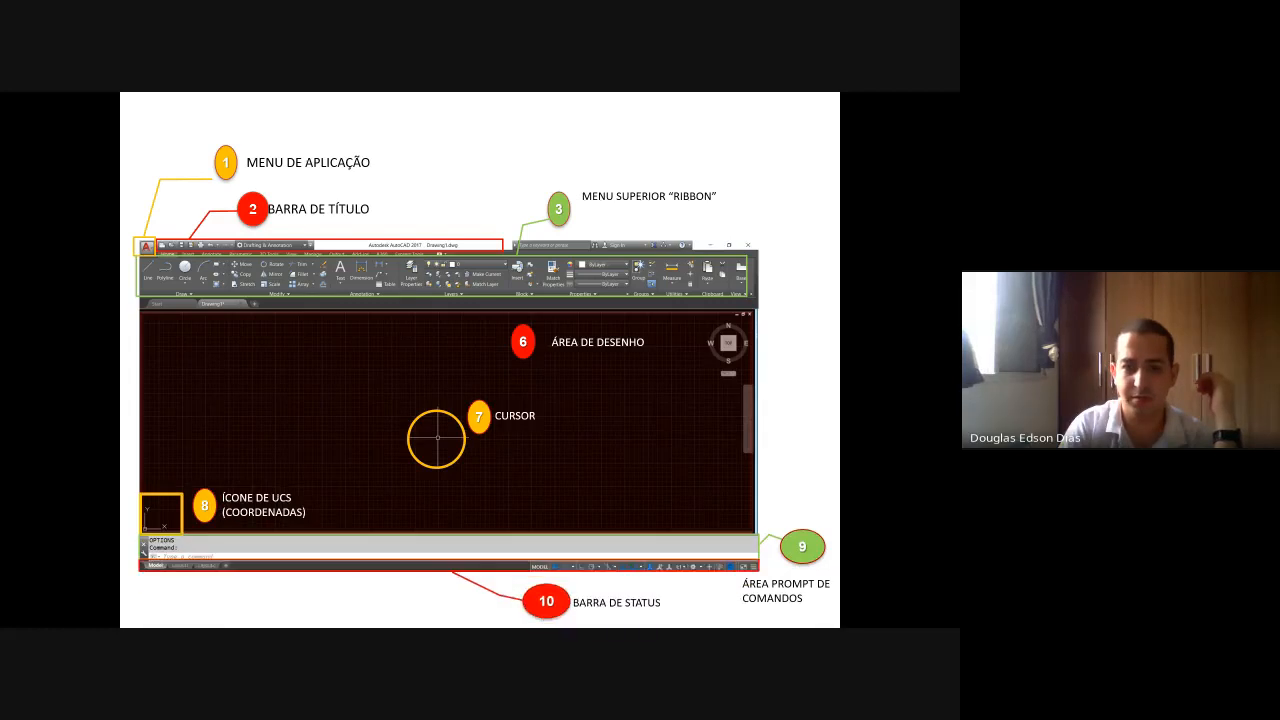
key(Right)
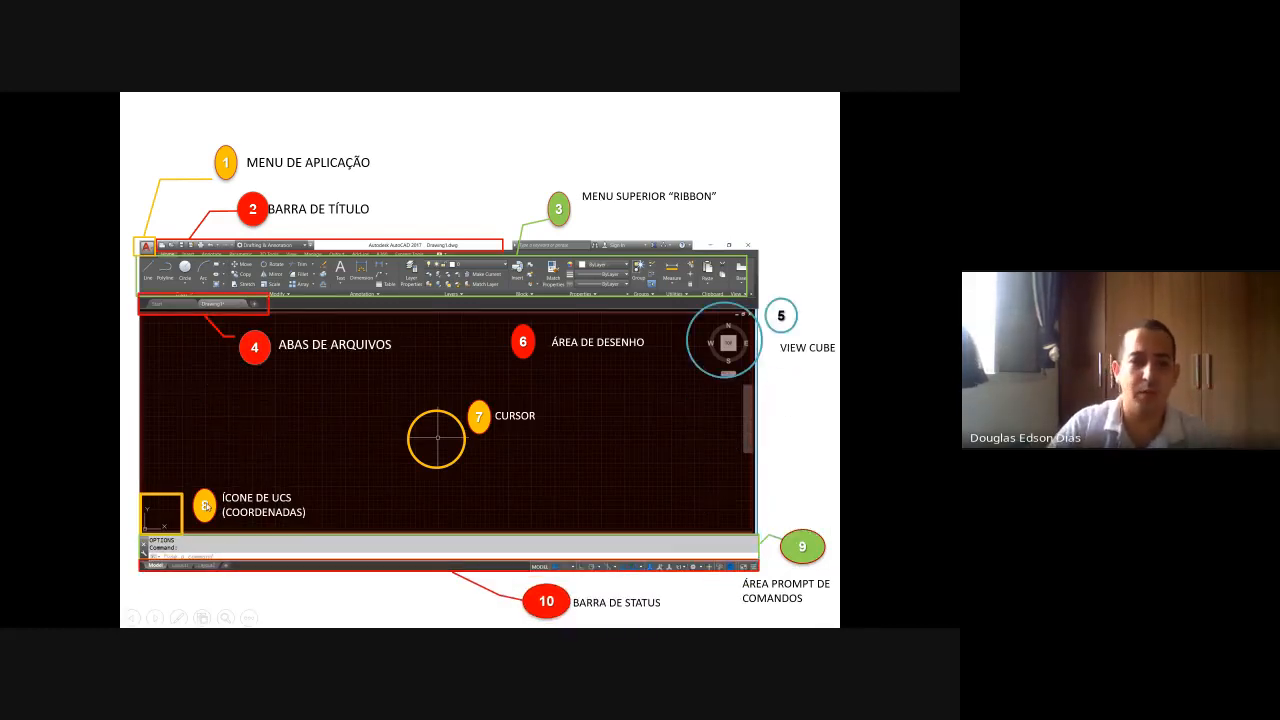
- Switch to AutoCAD and create two new blank drawings alongside Drawing1
key(alt+Tab)
key(alt+Tab)
key(alt+Tab)
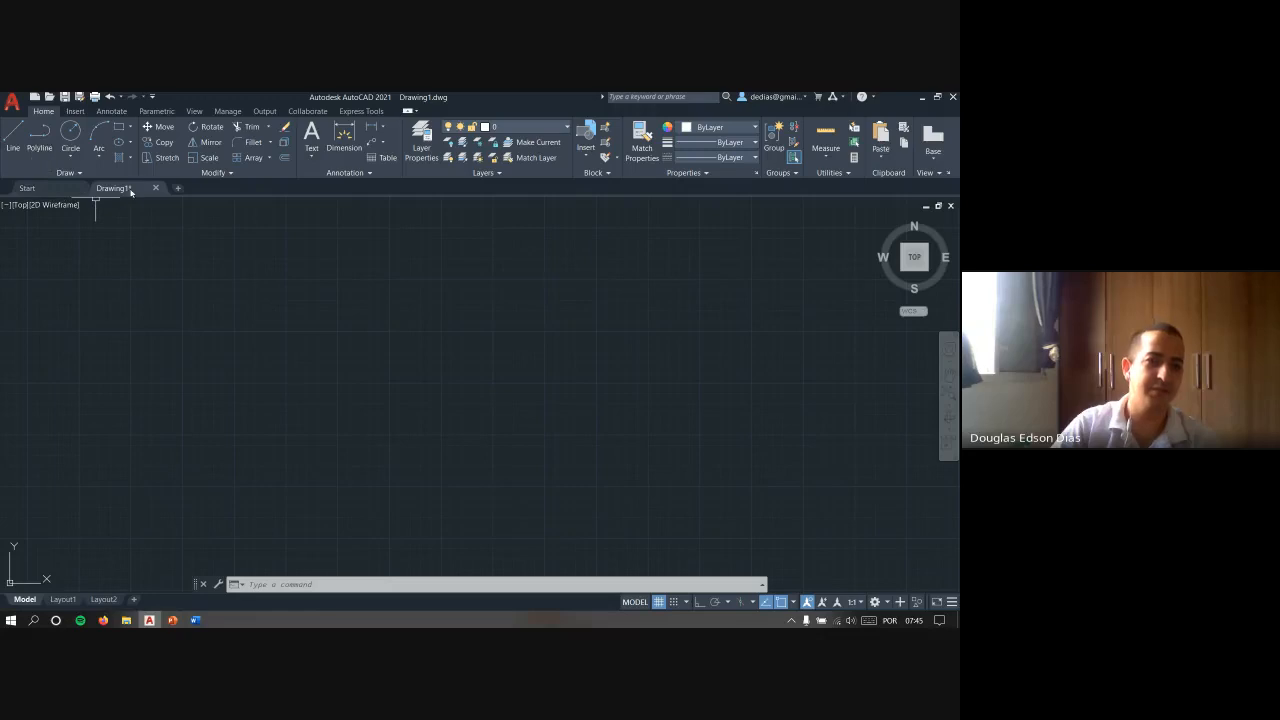
click(39, 188)
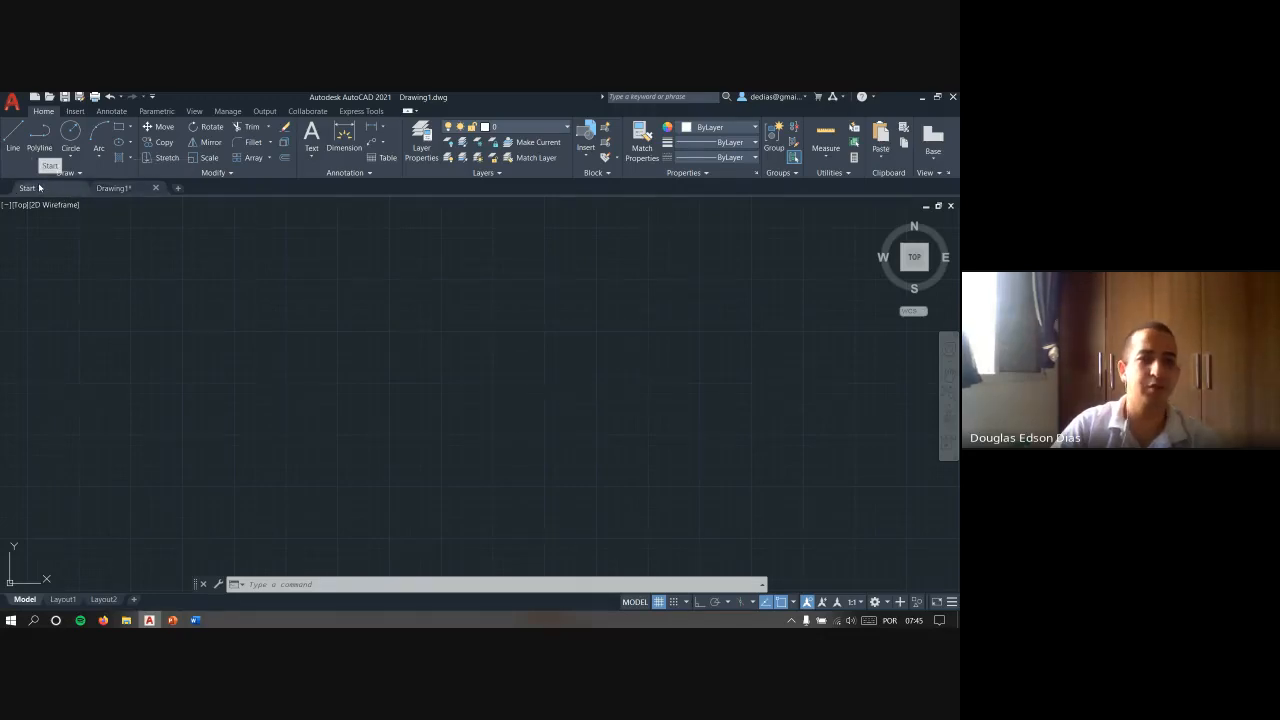
click(112, 188)
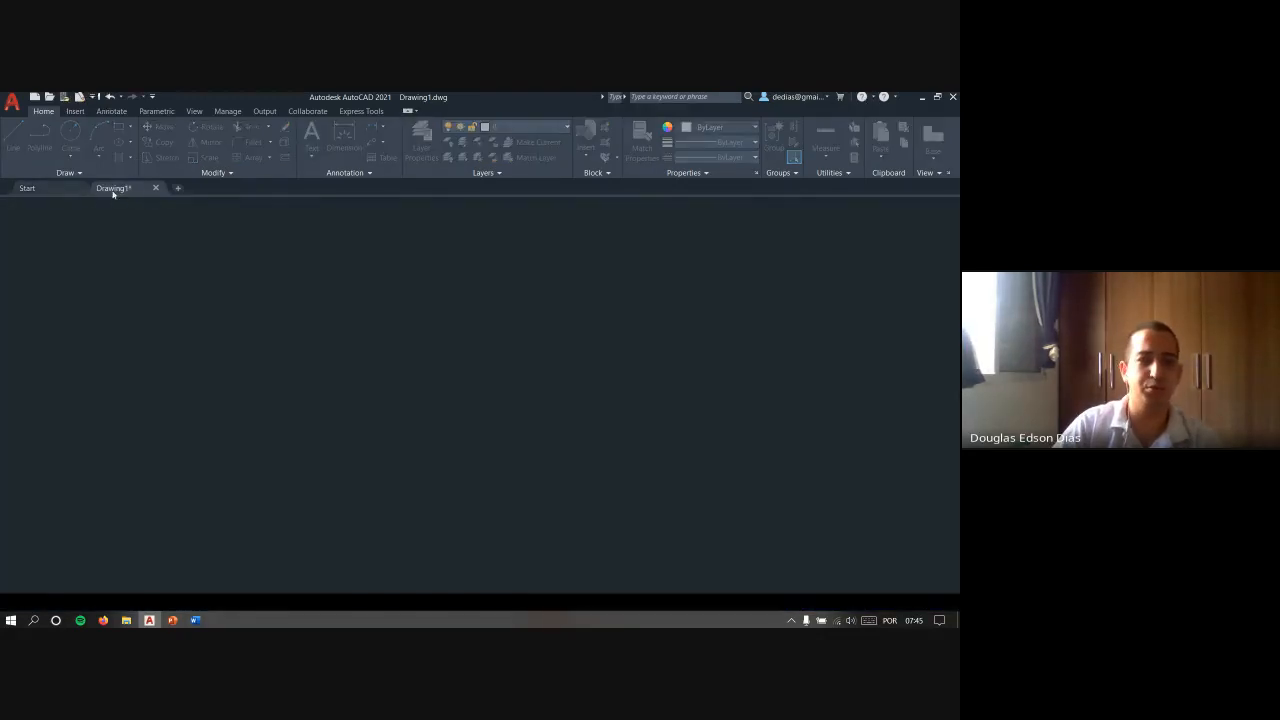
click(177, 189)
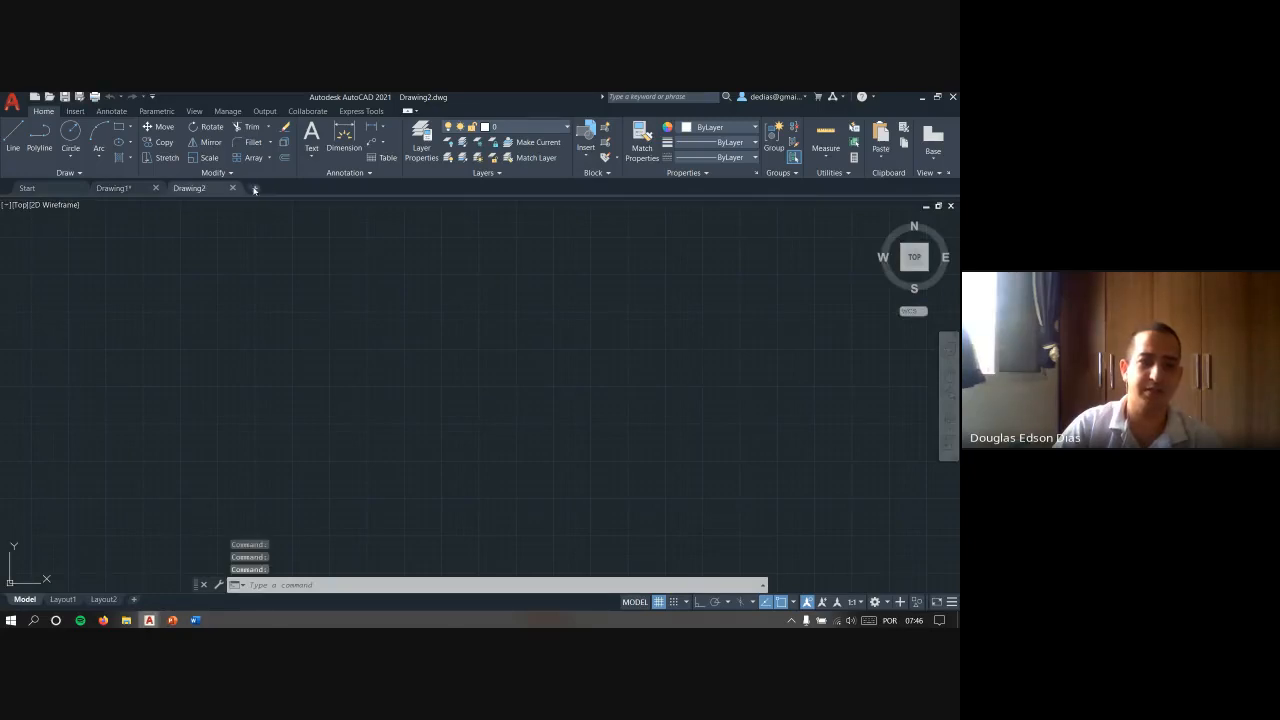
click(255, 189)
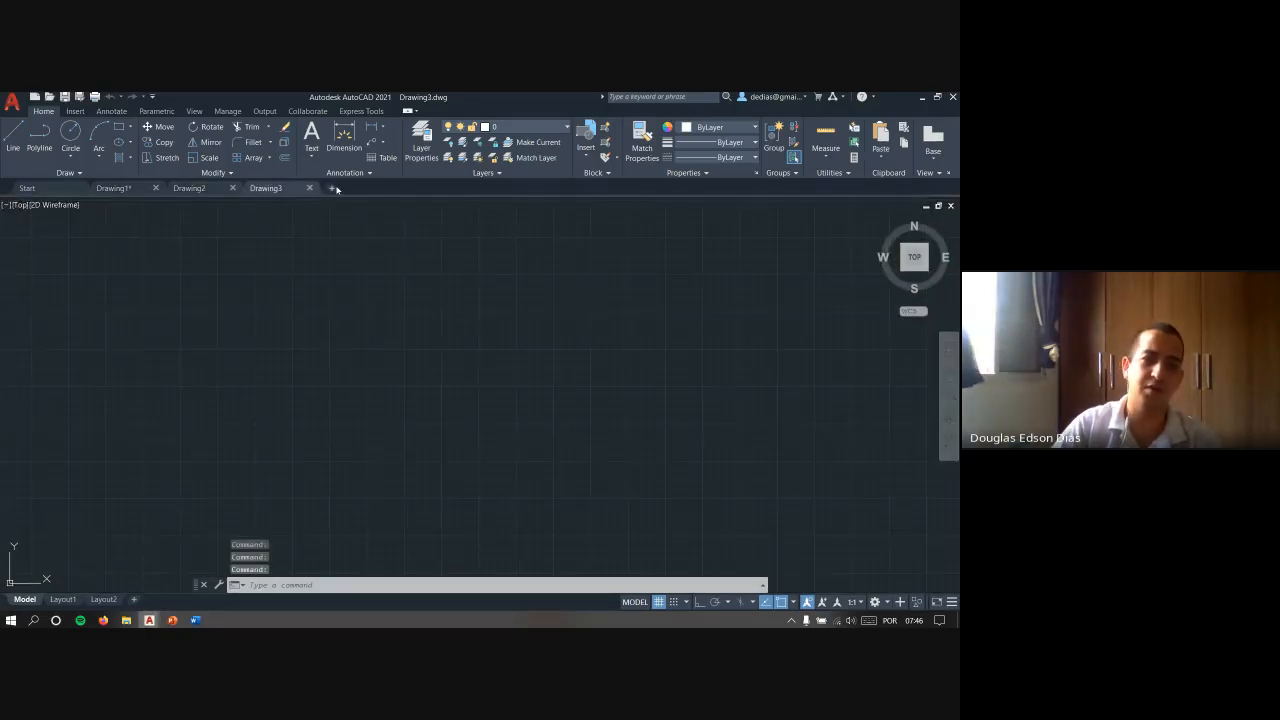
- Open the recent document Geometria Grupo 05 from the Start page
click(27, 188)
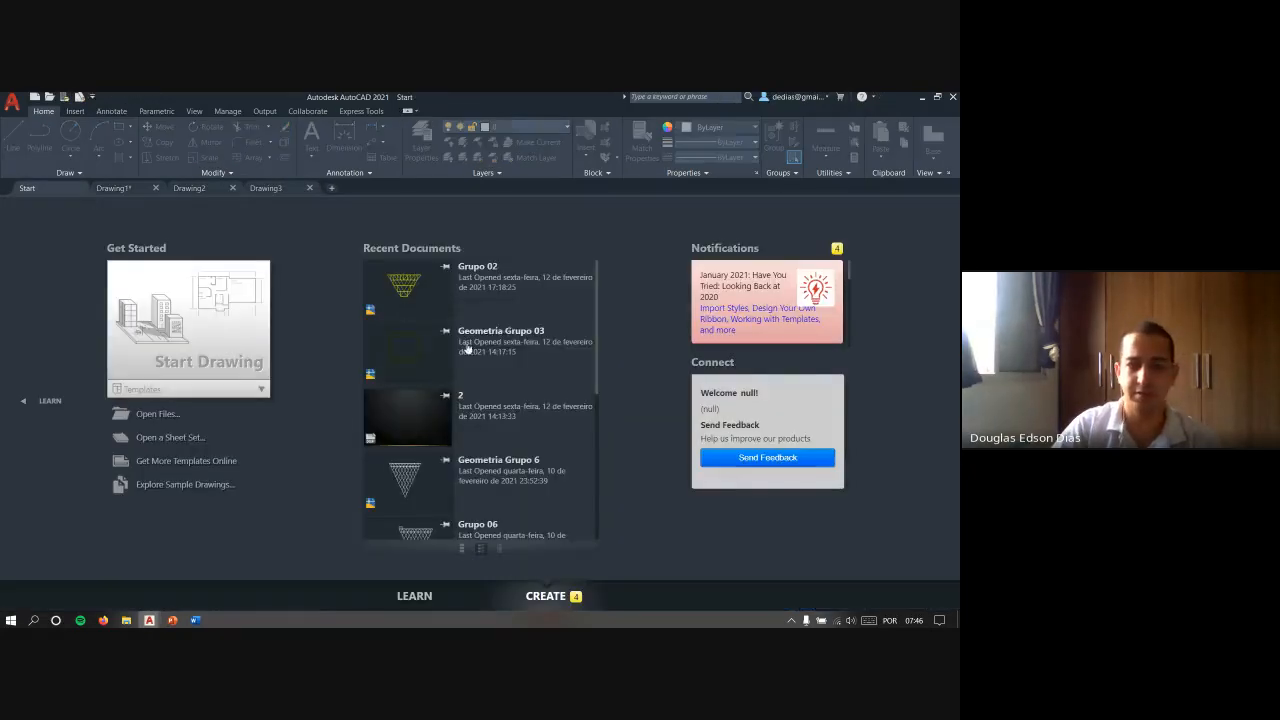
scroll(467, 350, down, 2)
click(430, 364)
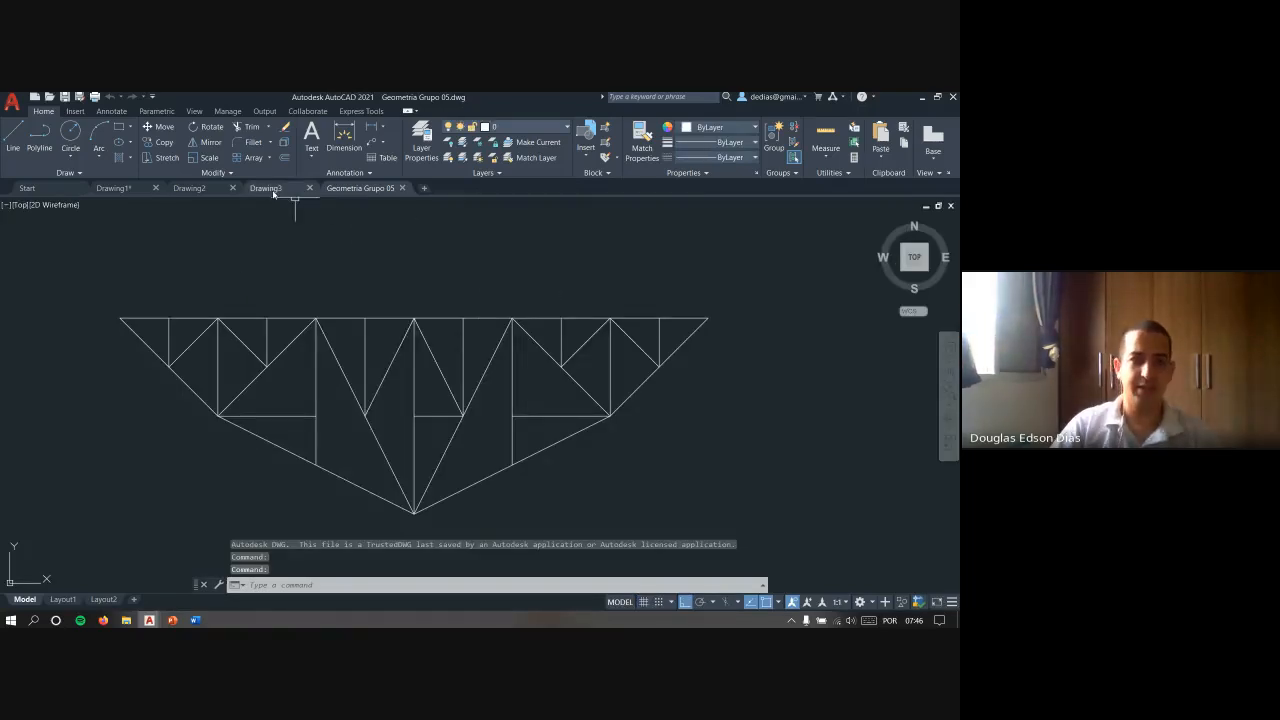
- Switch between the Start page and the open drawings by their file tabs, ending on Geometria Grupo 05
click(200, 189)
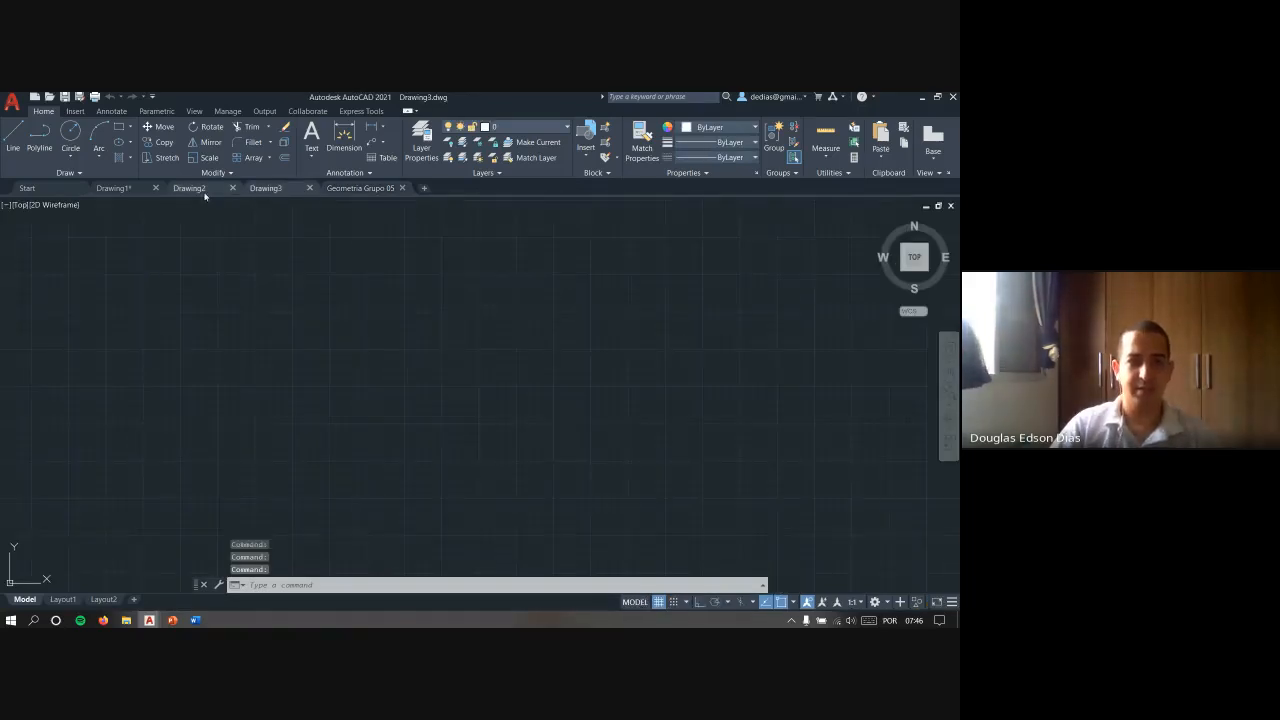
click(47, 189)
click(125, 189)
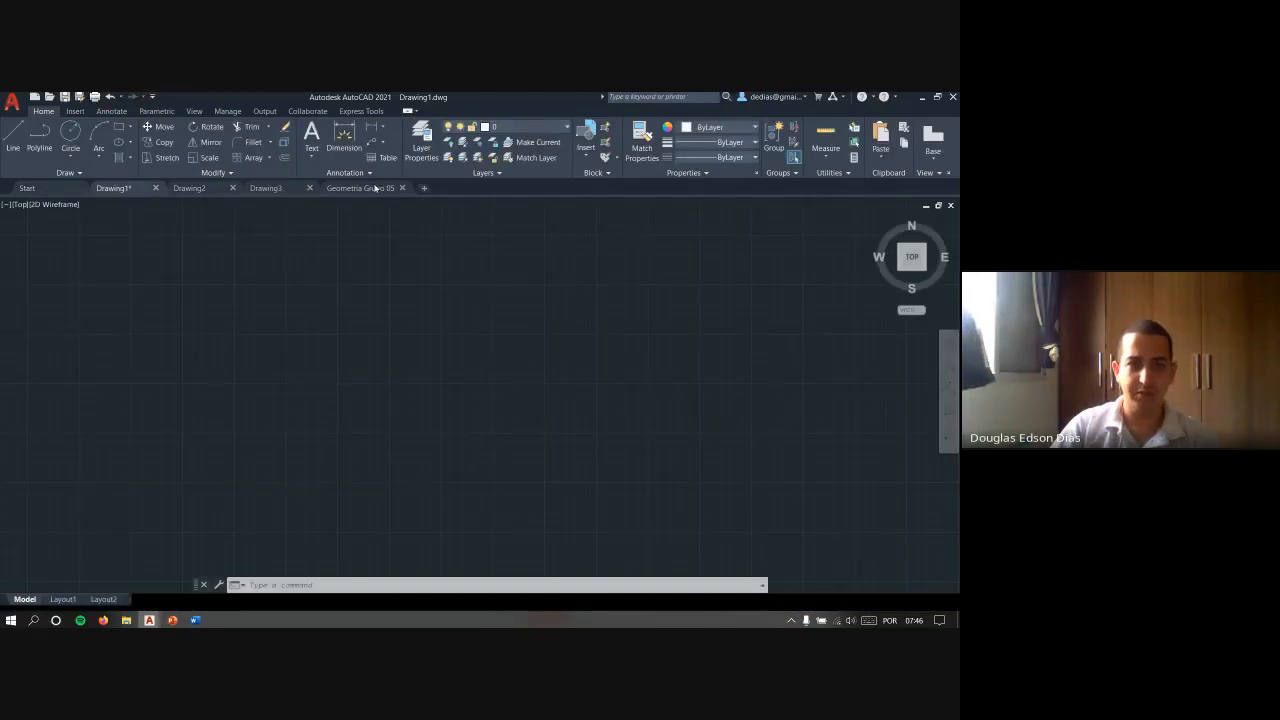
click(360, 189)
click(268, 189)
click(360, 189)
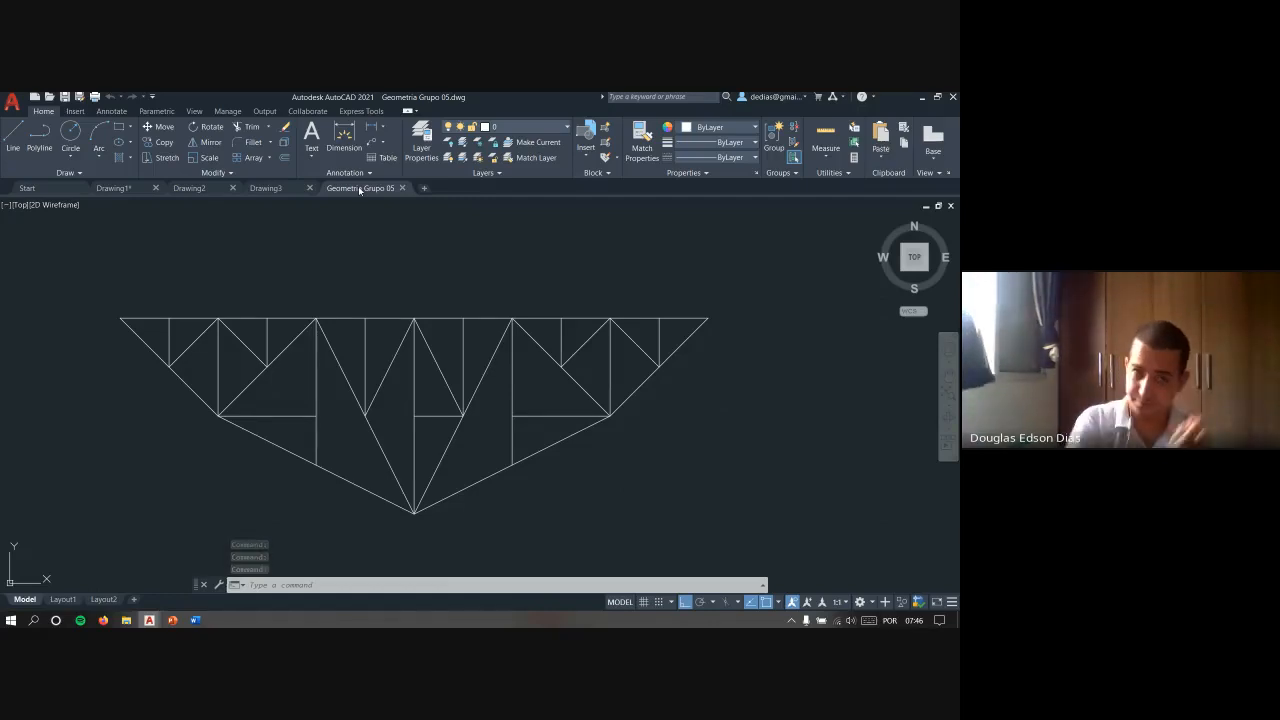
- Cycle through the open drawing windows and the Start page, ending on Geometria Grupo 05
key(alt+Tab)
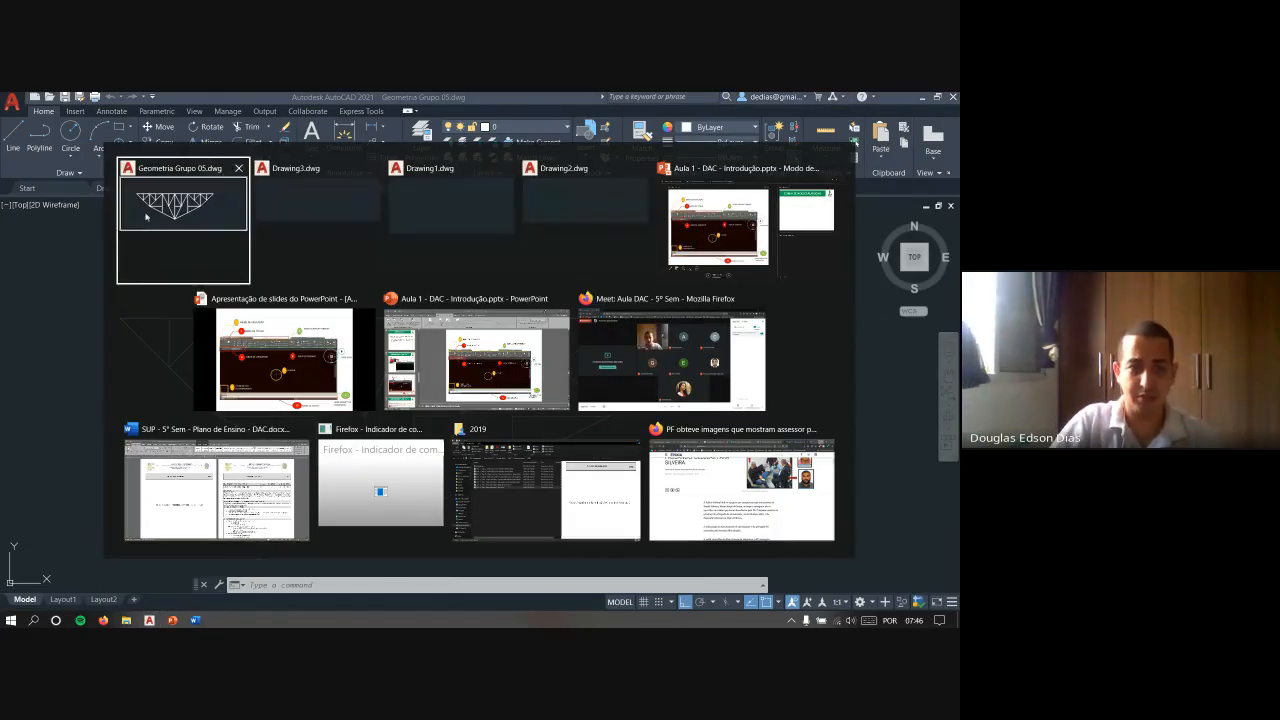
click(326, 210)
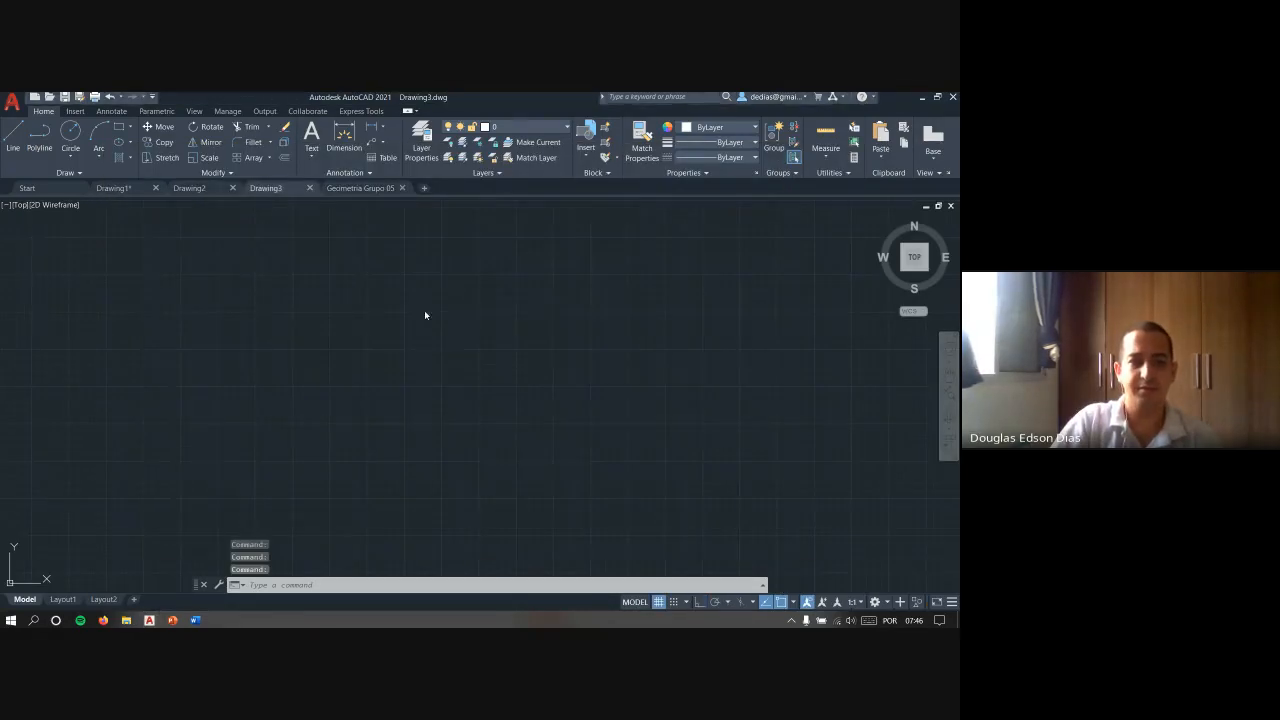
key(ctrl+Tab)
key(ctrl+Tab)
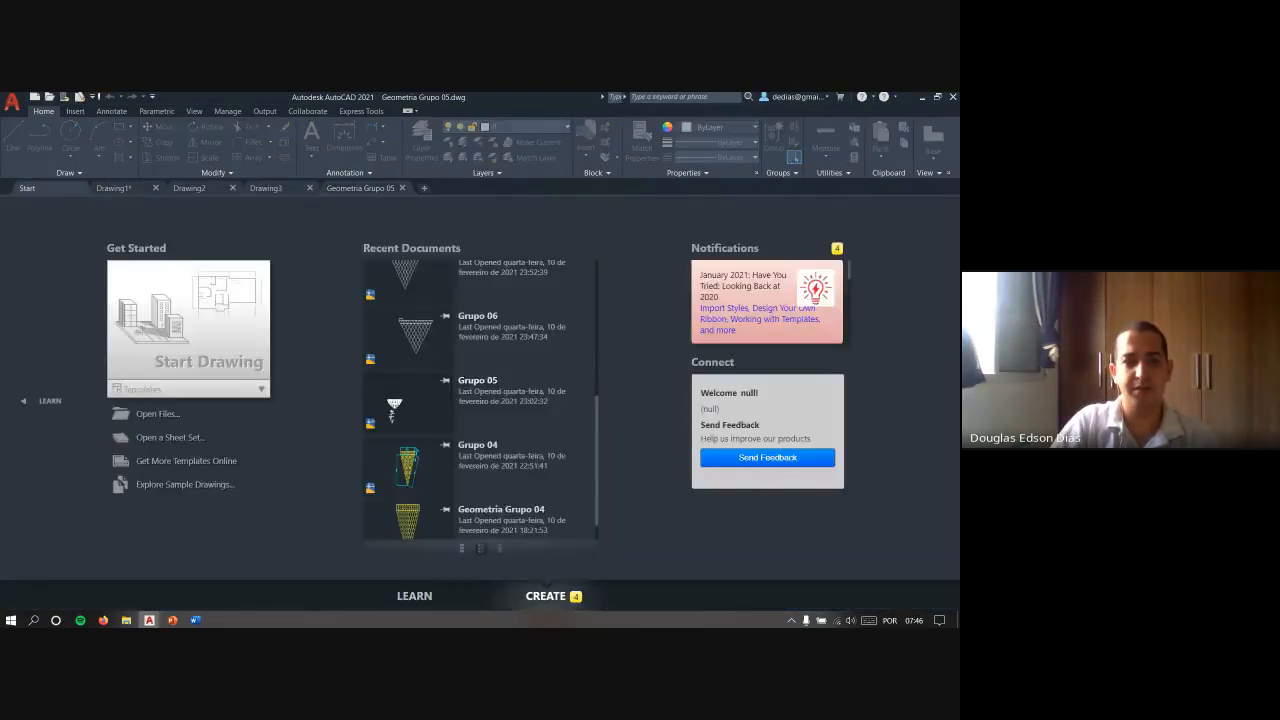
click(230, 302)
key(ctrl+Tab)
key(ctrl+Tab)
key(ctrl+Tab)
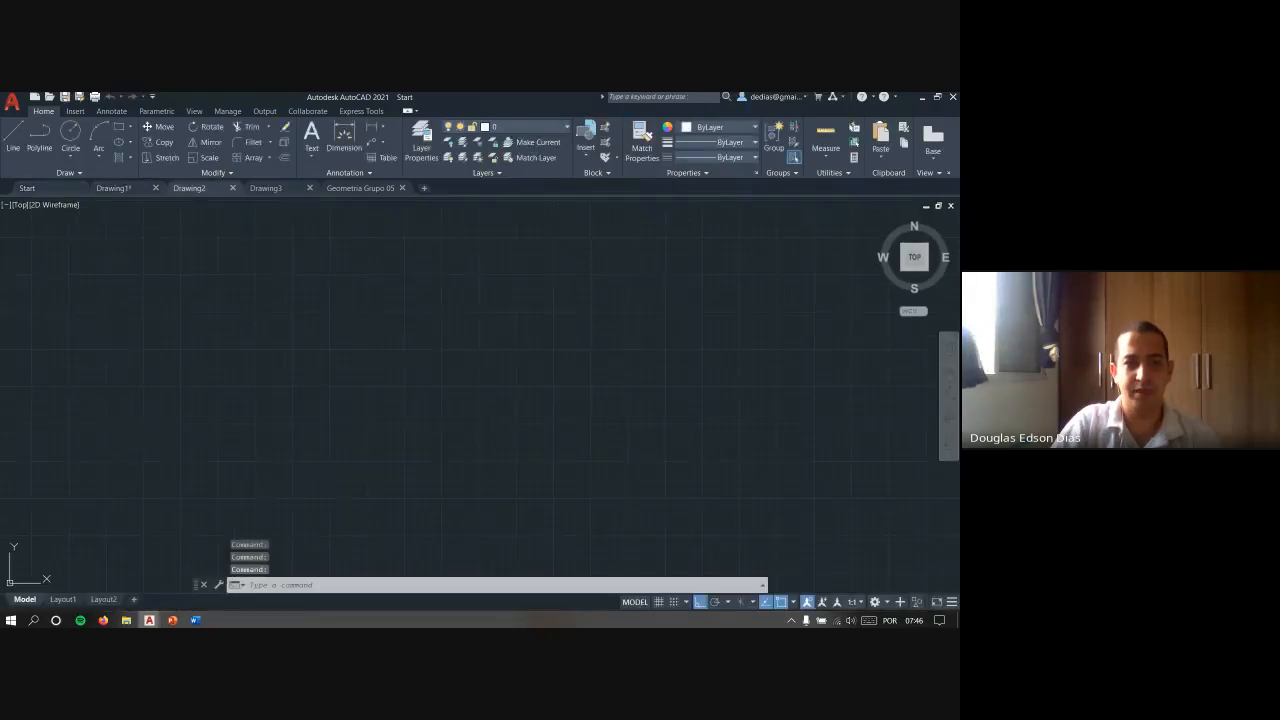
key(ctrl+Tab)
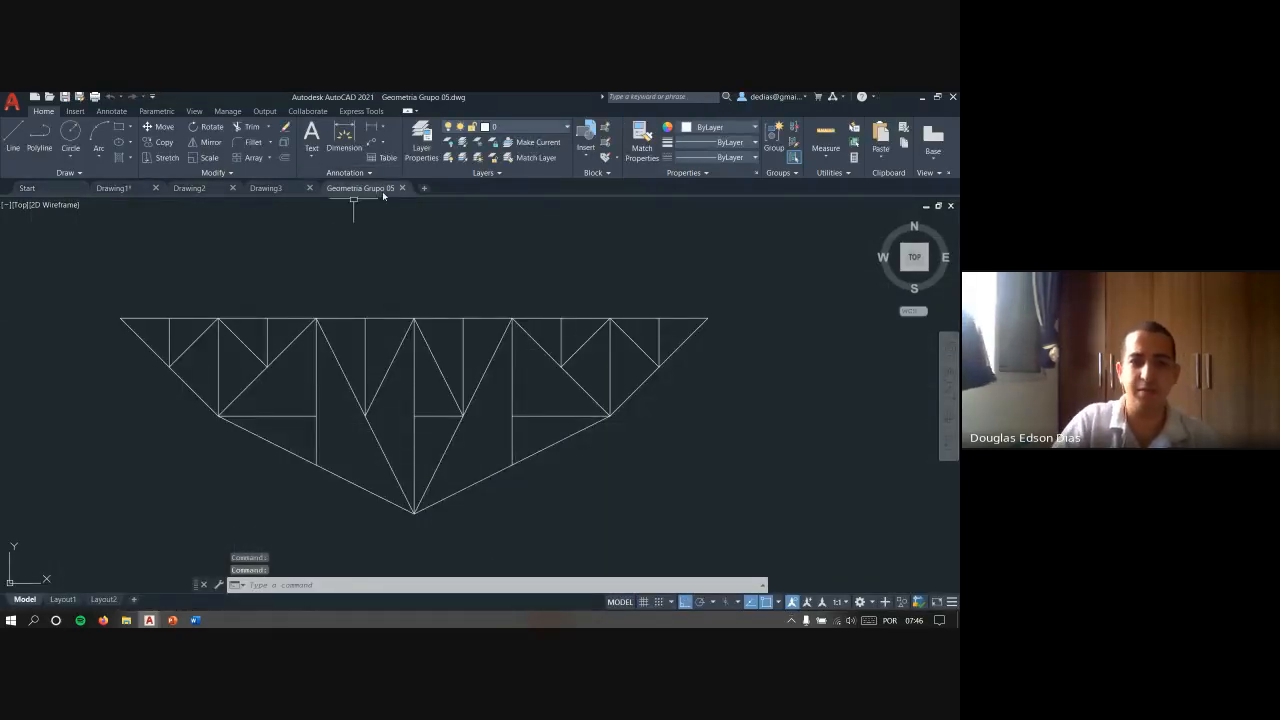
- Preview the spaces of Geometria Grupo 05, view its Layout1 sheet and return to model space
mouse_move(382, 191)
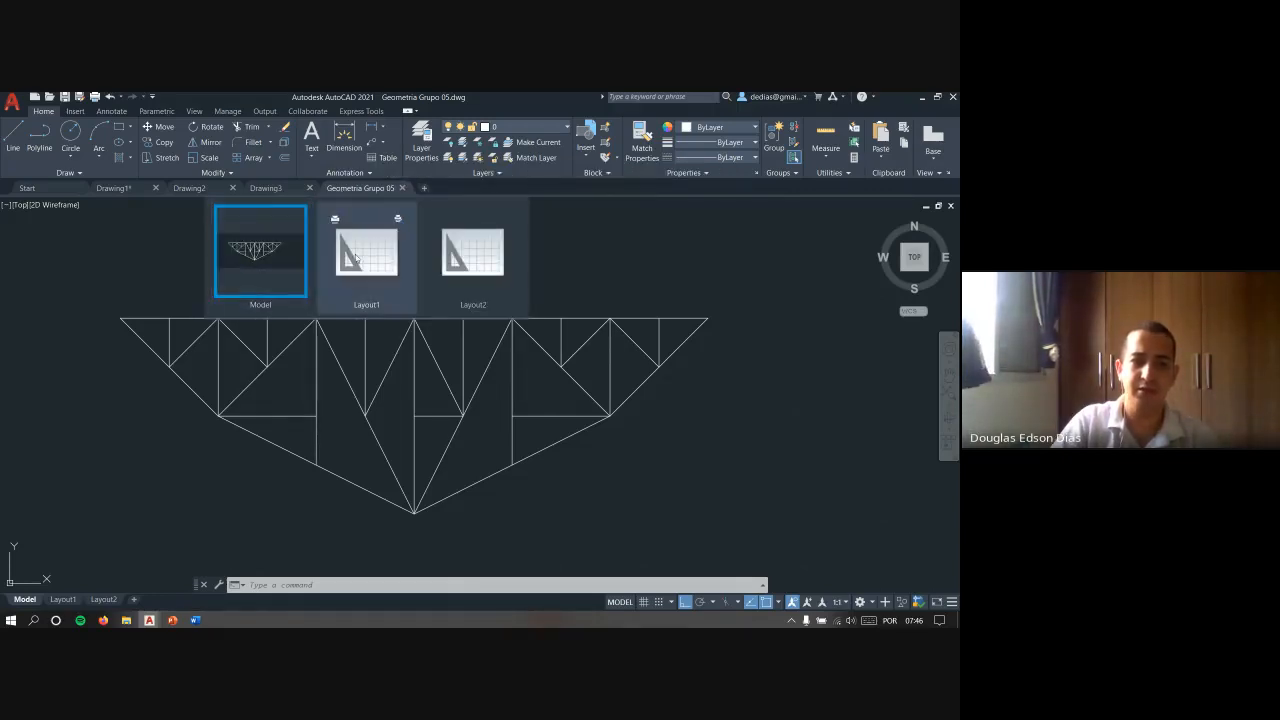
mouse_move(266, 252)
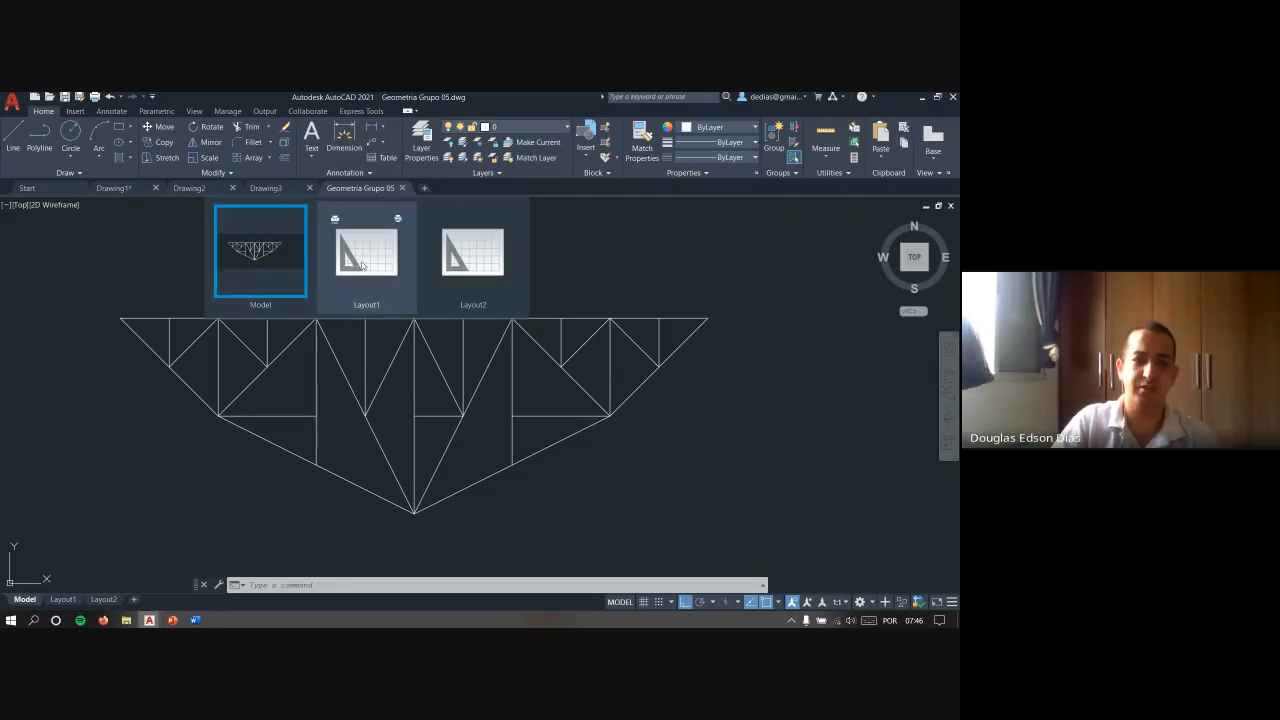
click(362, 262)
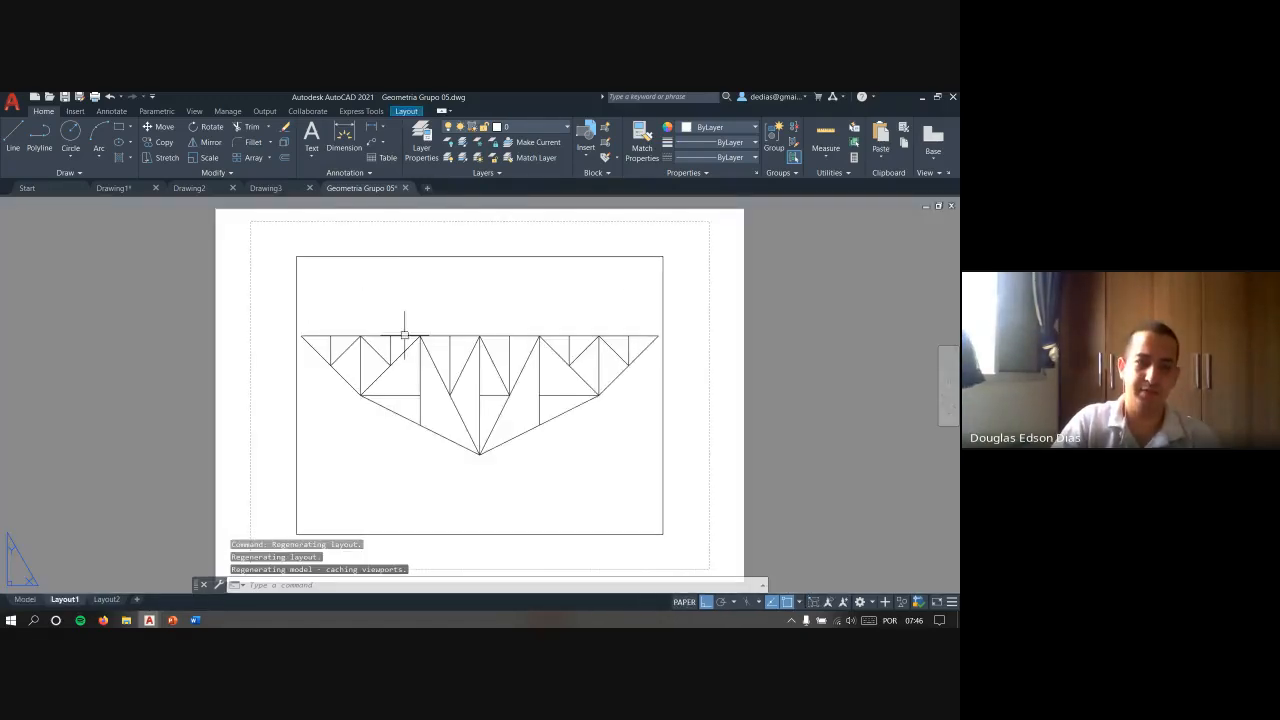
scroll(500, 290, down, 4)
scroll(494, 289, up, 2)
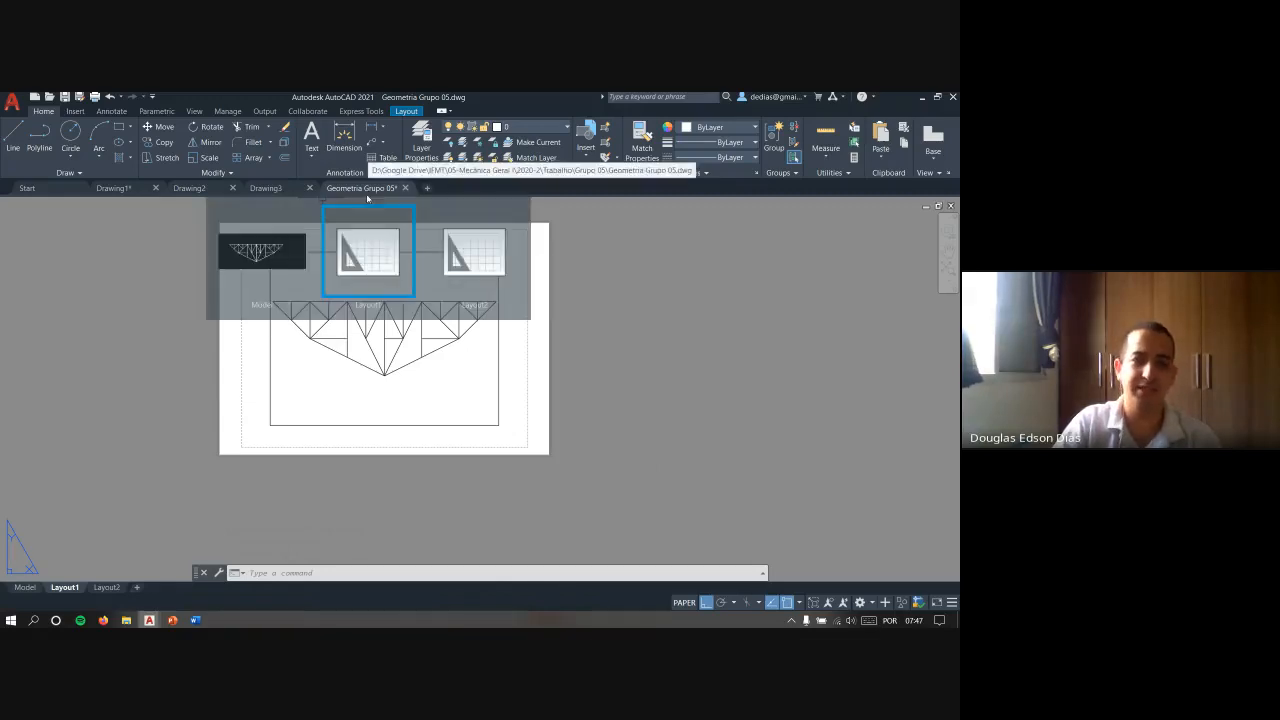
click(300, 254)
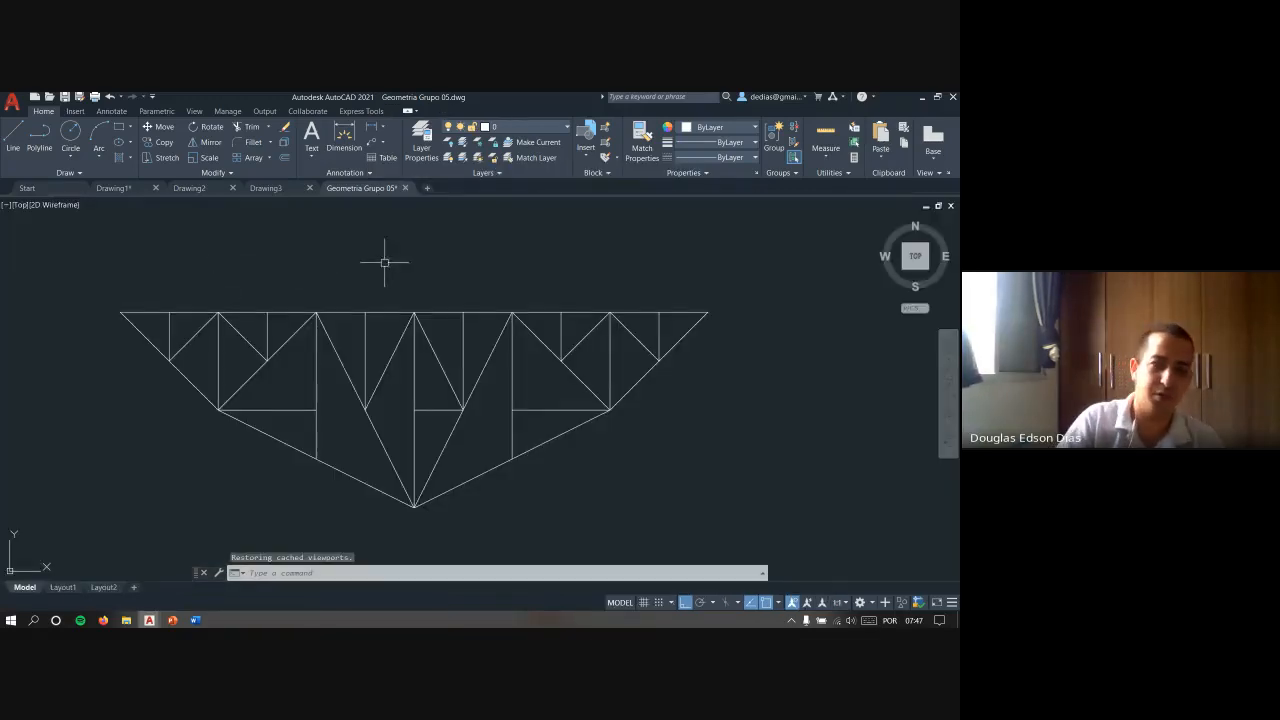
- Close Geometria Grupo 05, Drawing3 and Drawing2, and return to Drawing1
click(405, 188)
key(Return)
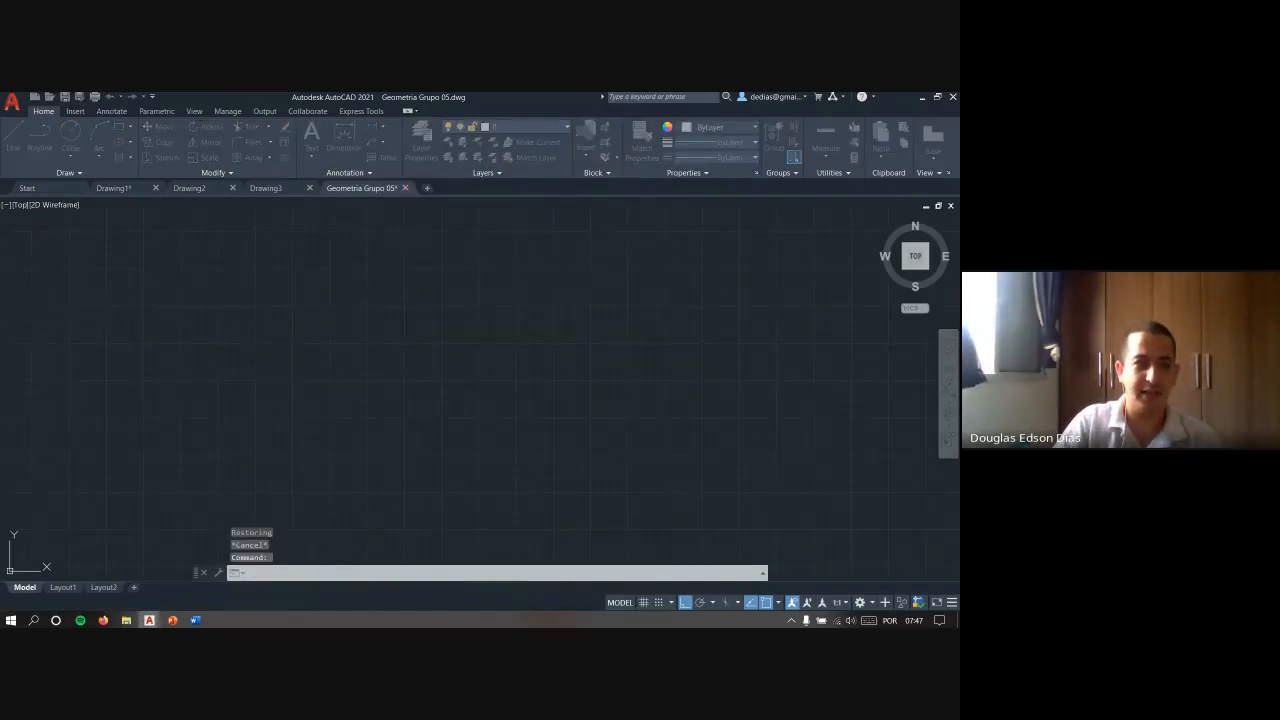
click(310, 188)
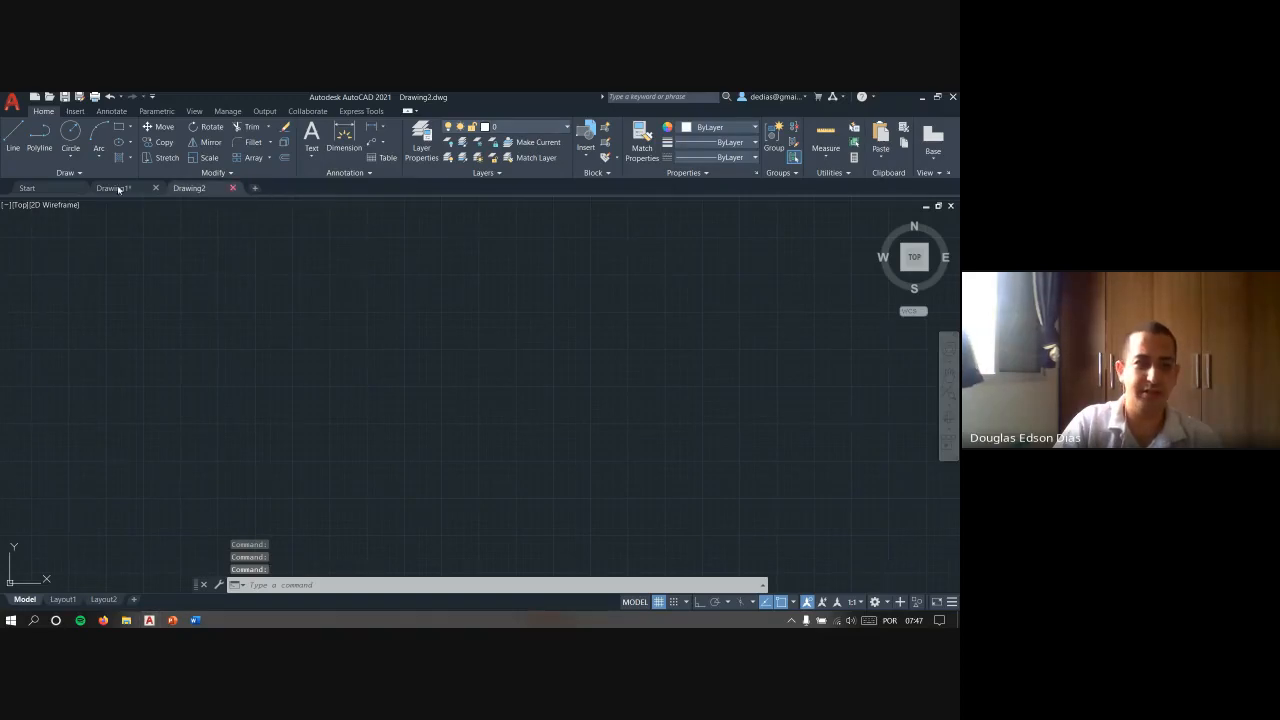
click(64, 191)
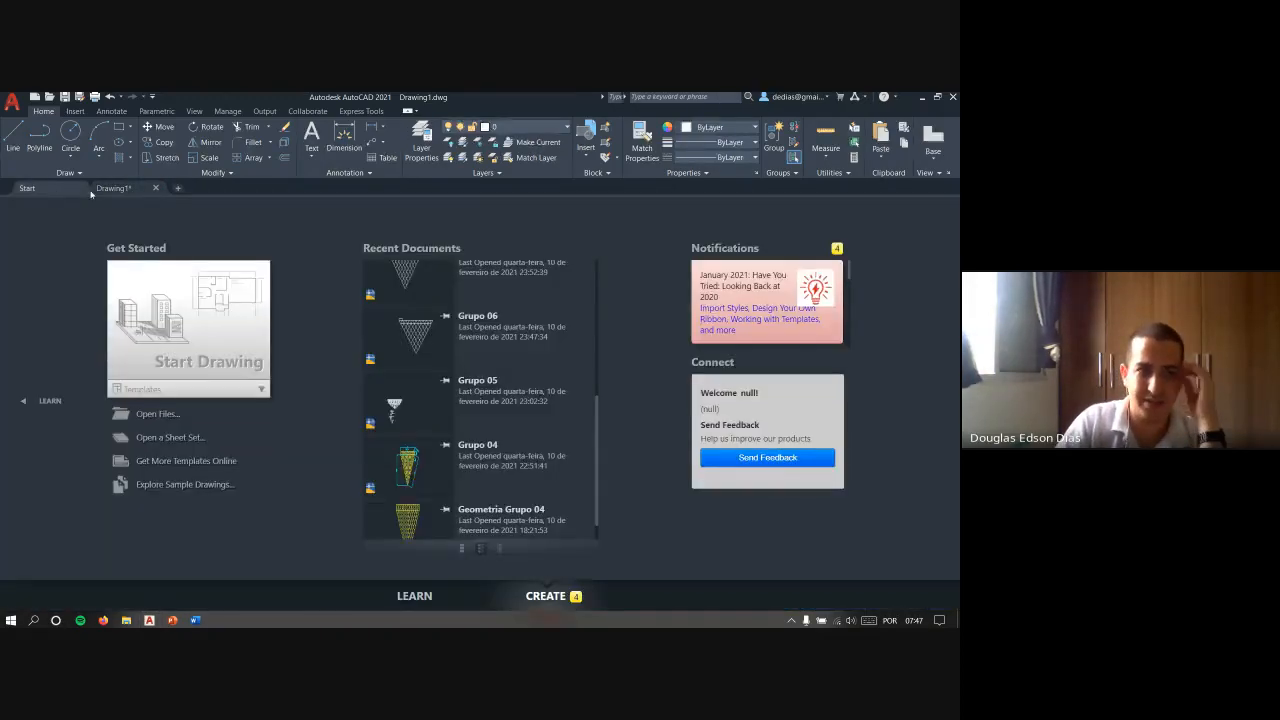
click(110, 189)
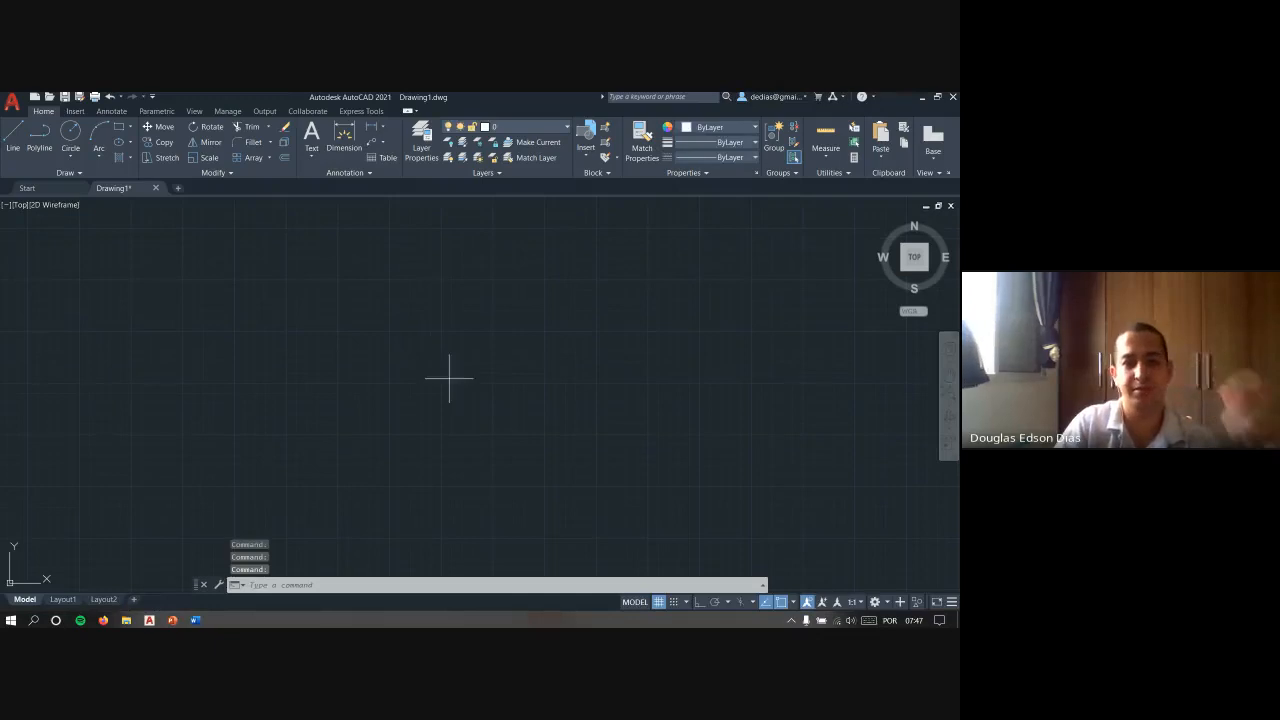
- Show the Start page and return to Drawing1
click(328, 308)
key(Escape)
key(Escape)
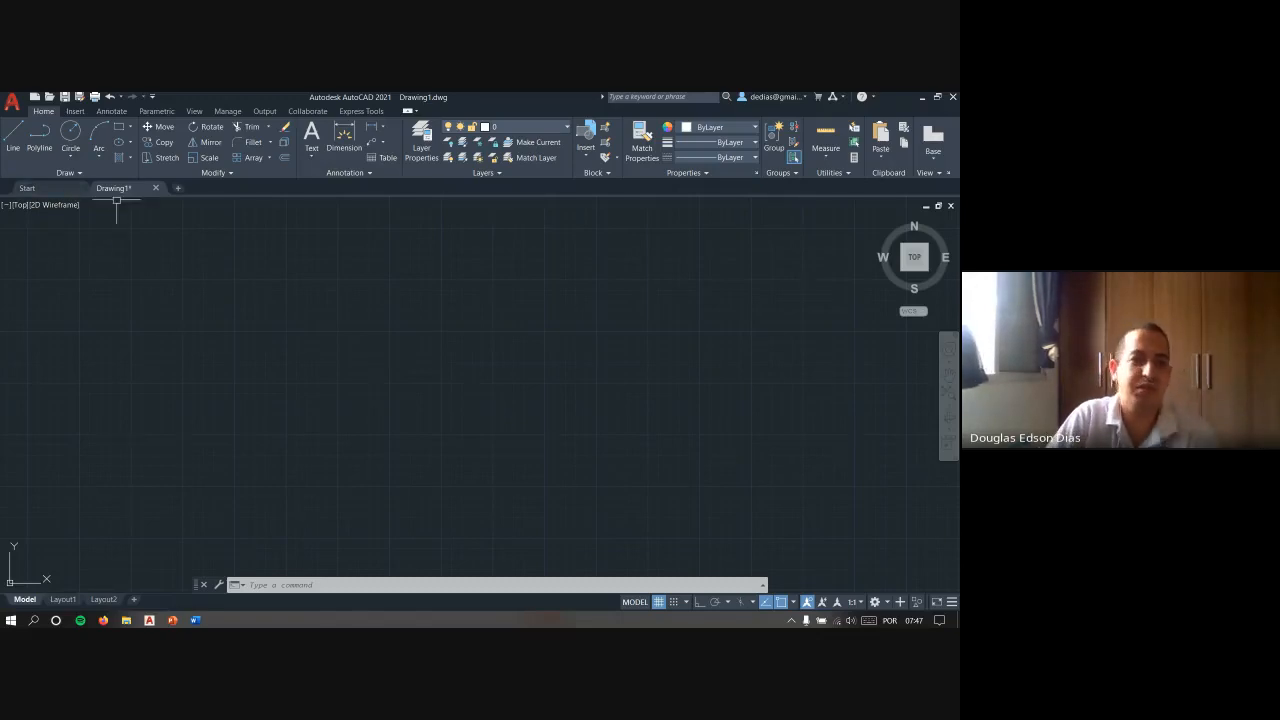
click(27, 188)
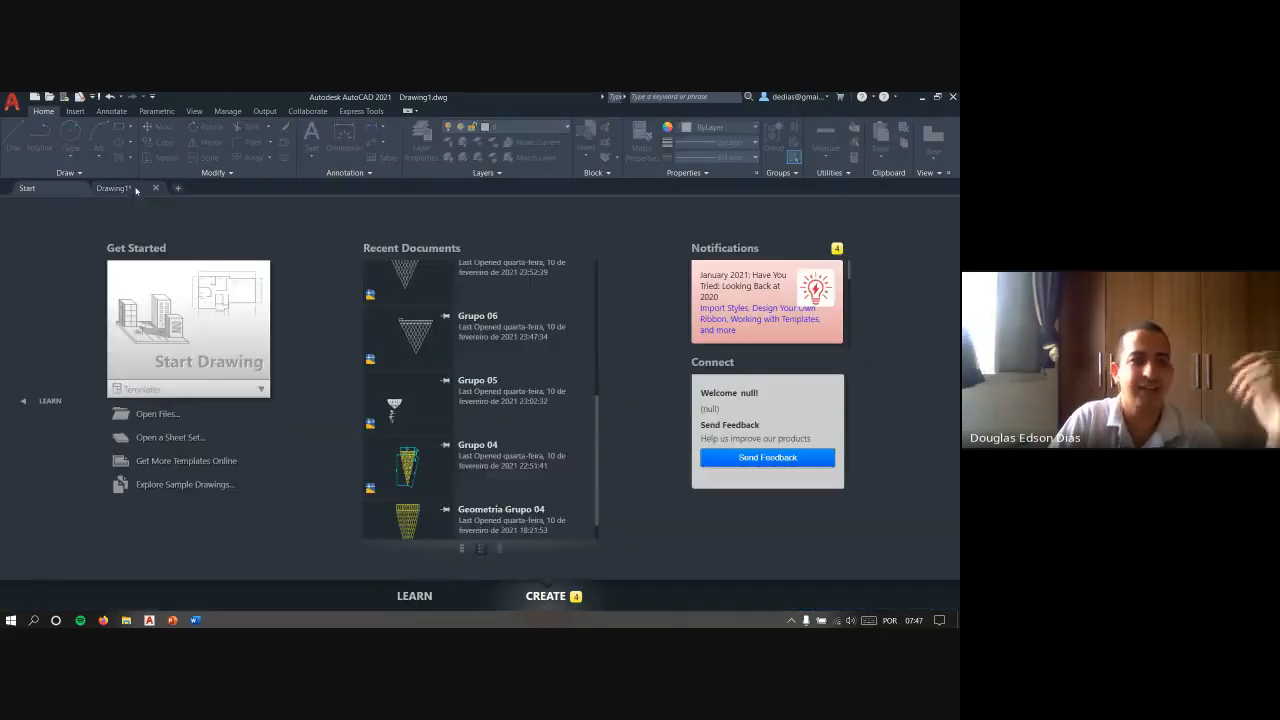
click(113, 188)
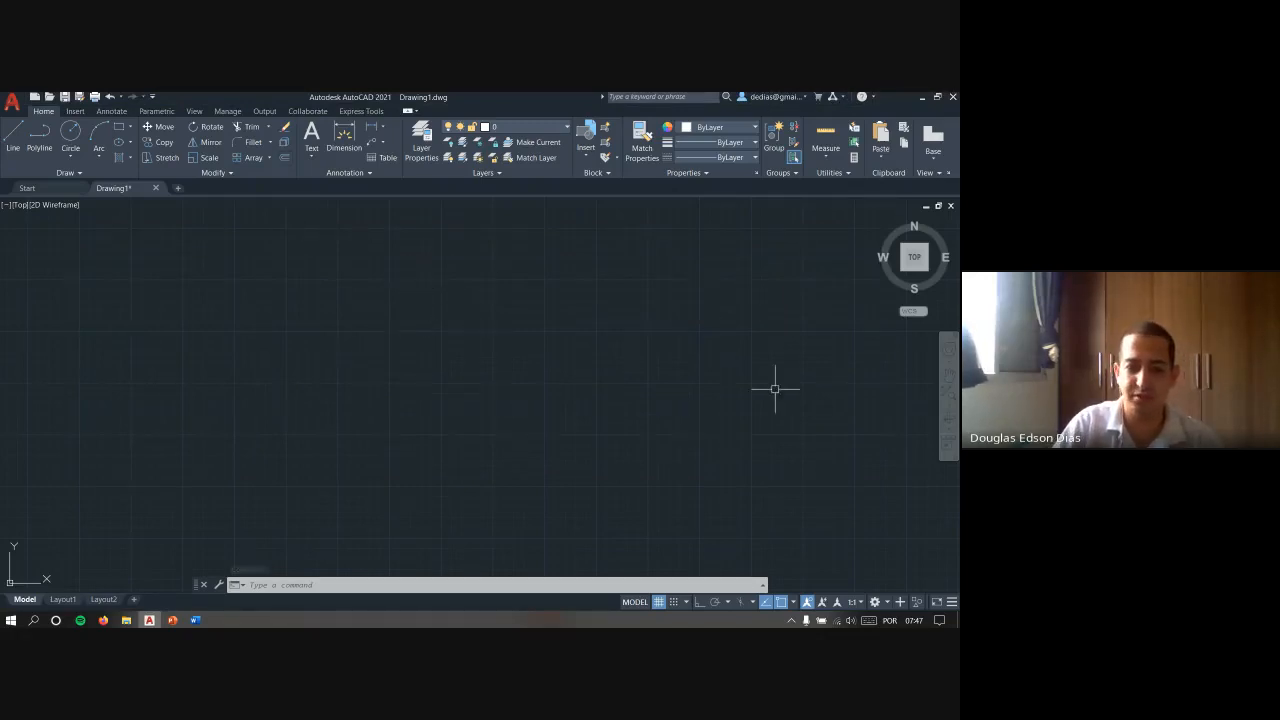
- Turn off Display File Tabs in the display settings of the Options dialog and apply the change
key(Return)
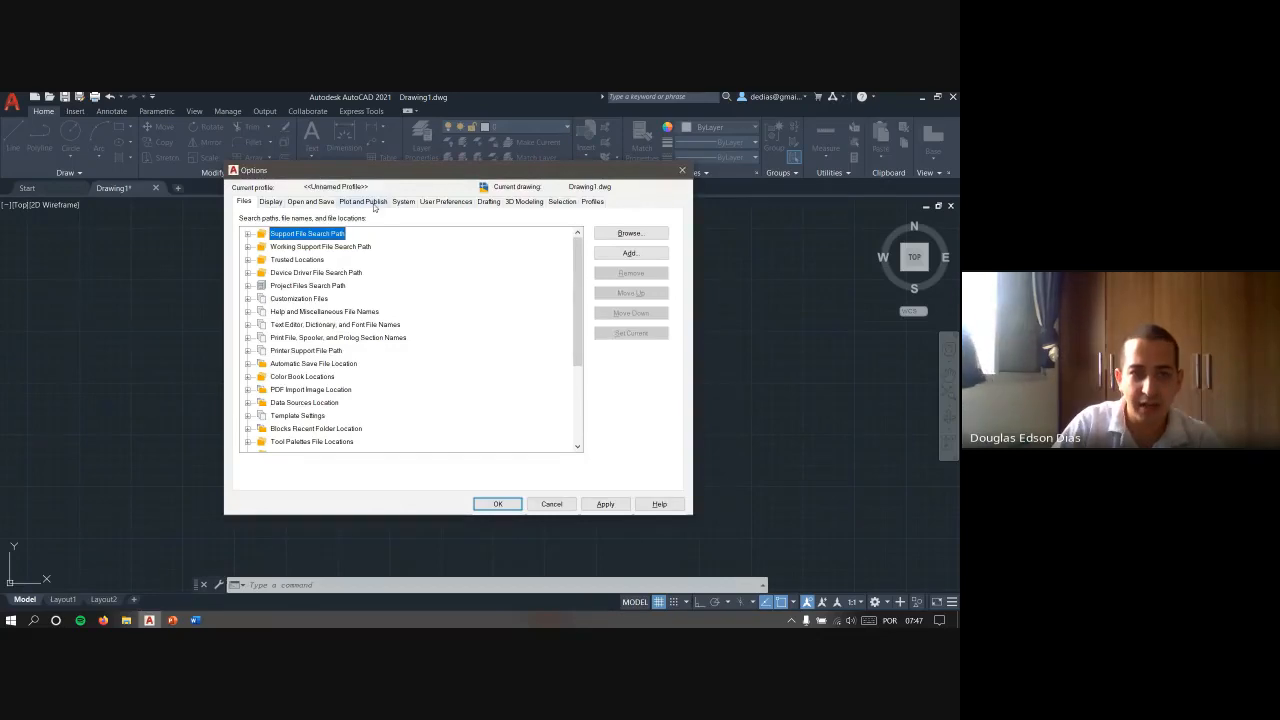
click(270, 203)
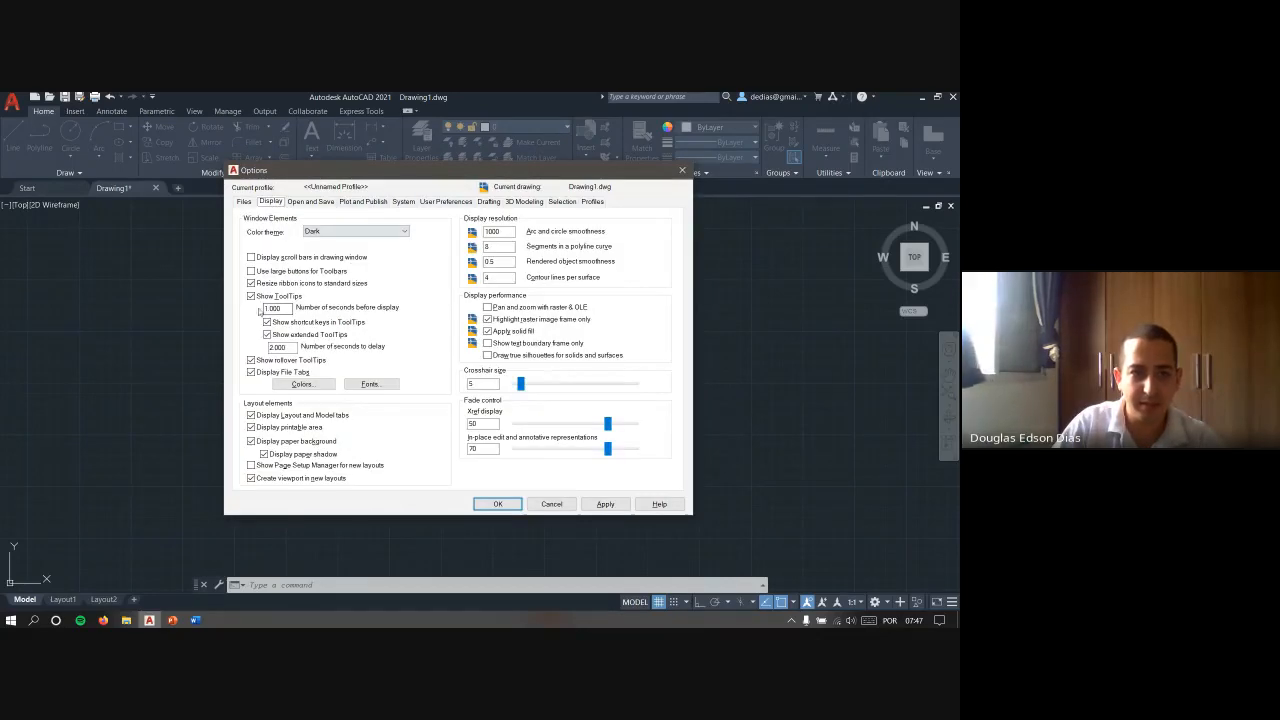
click(250, 374)
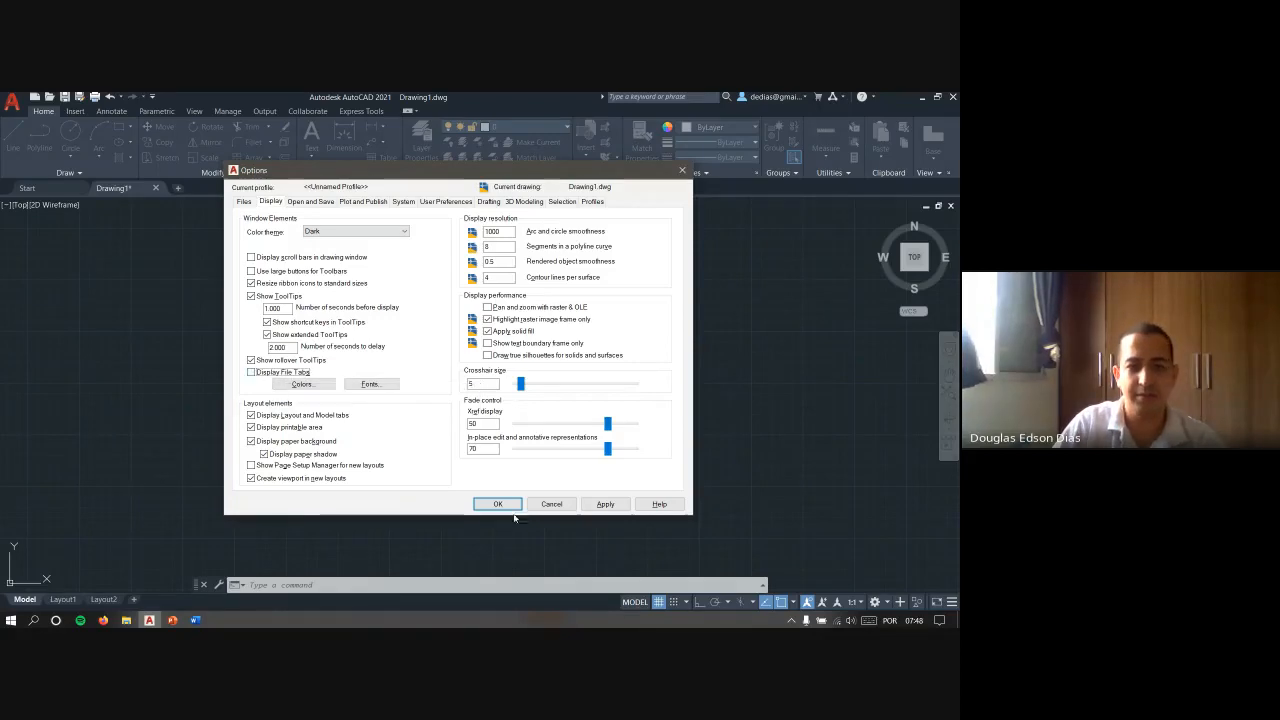
click(605, 503)
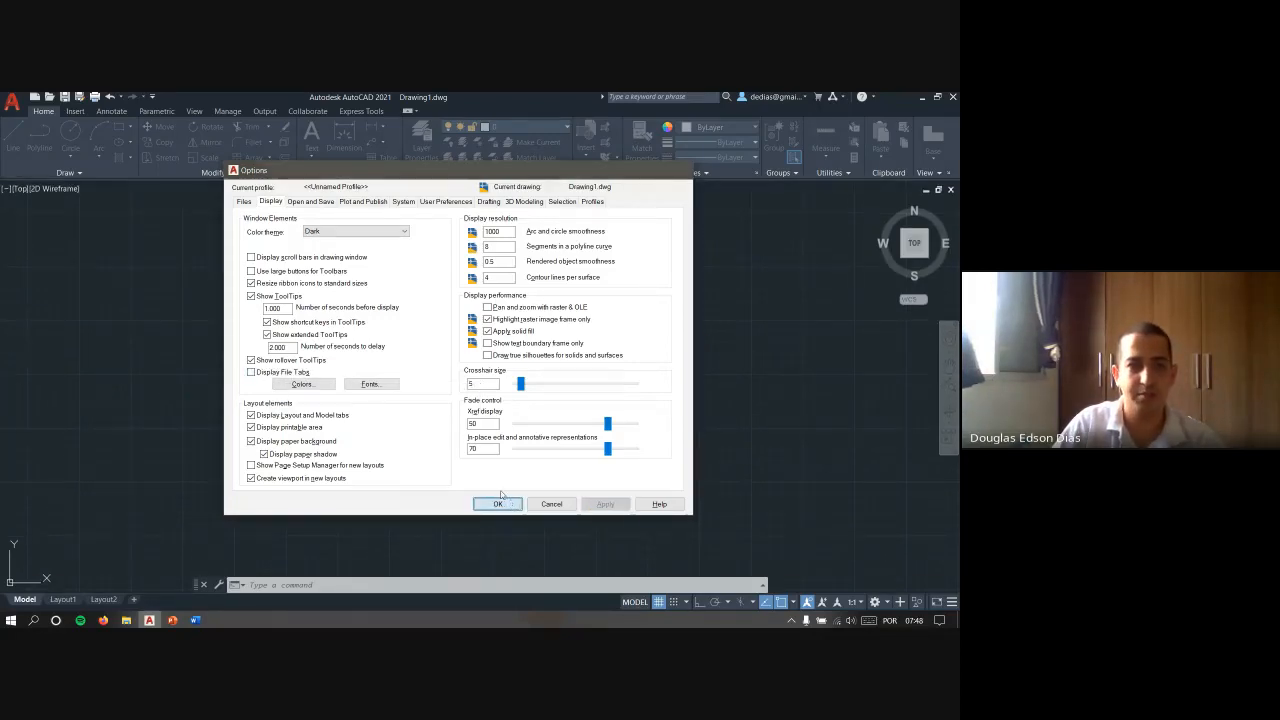
- Accept the Options dialog settings and clear any active command or selection in Drawing1
click(498, 503)
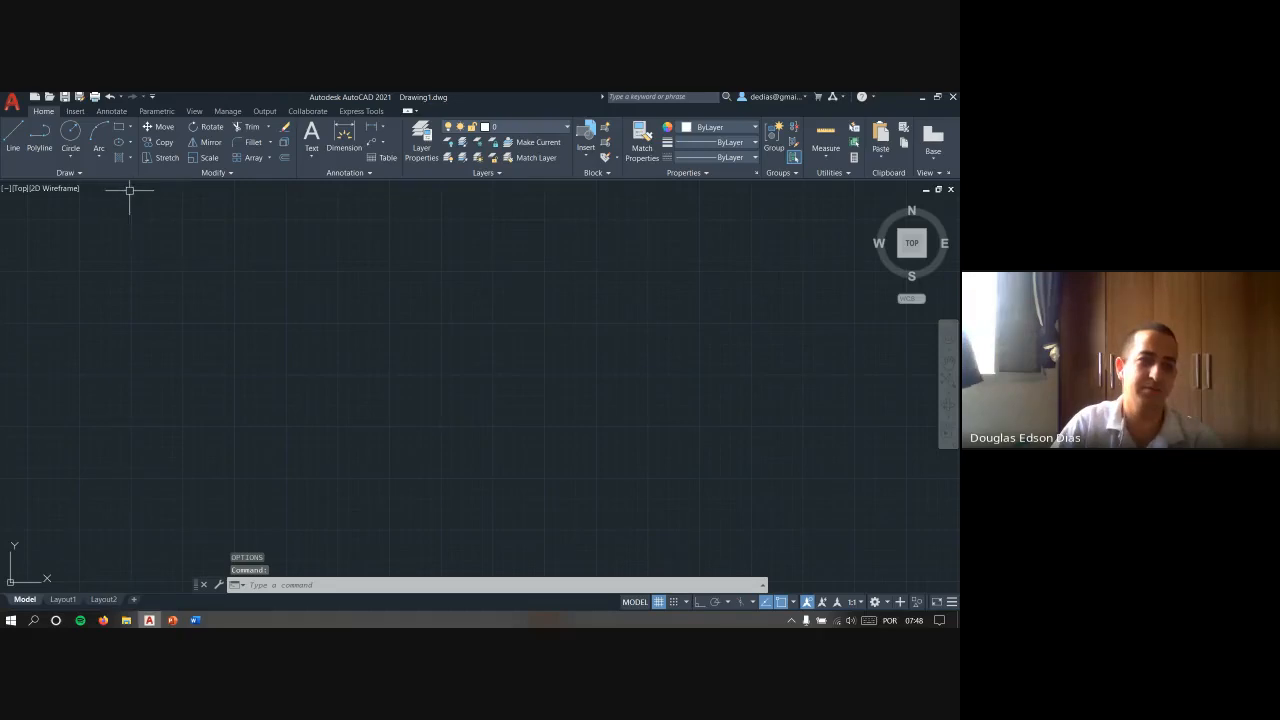
click(636, 438)
key(Escape)
key(Escape)
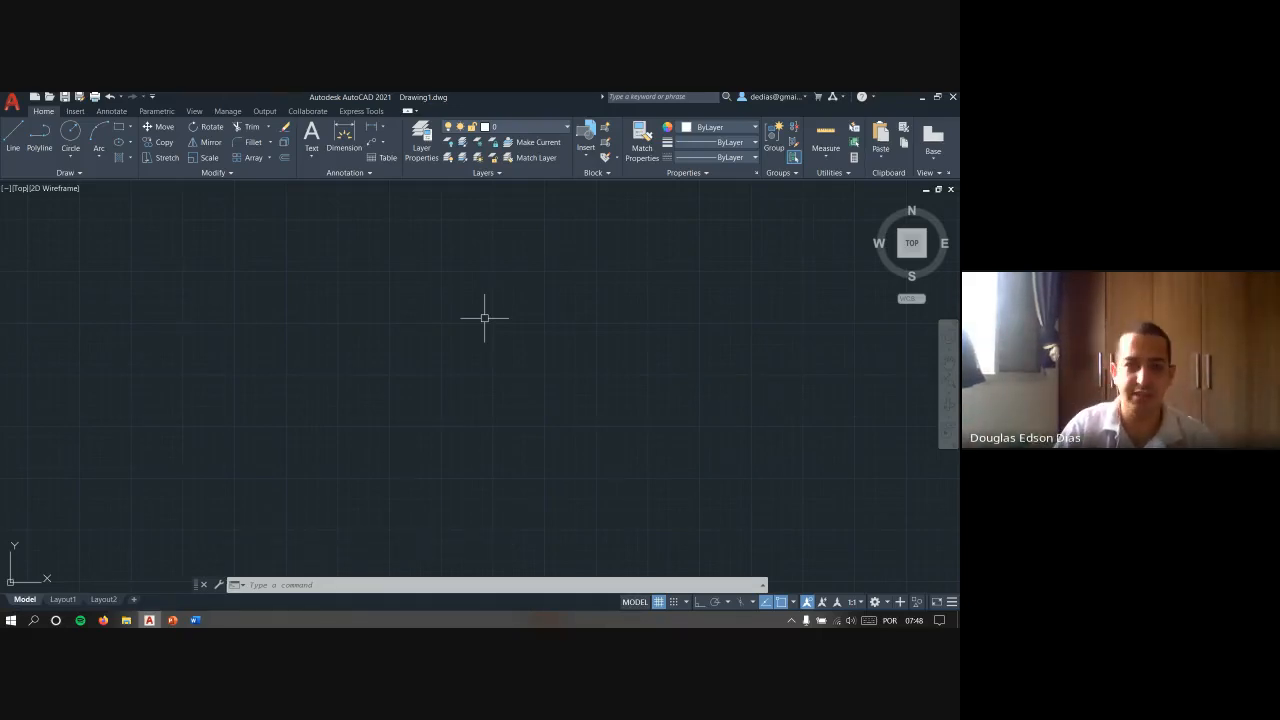
- Switch to the PowerPoint slide show to view the labelled interface diagram, and return to AutoCAD
key(alt+Tab)
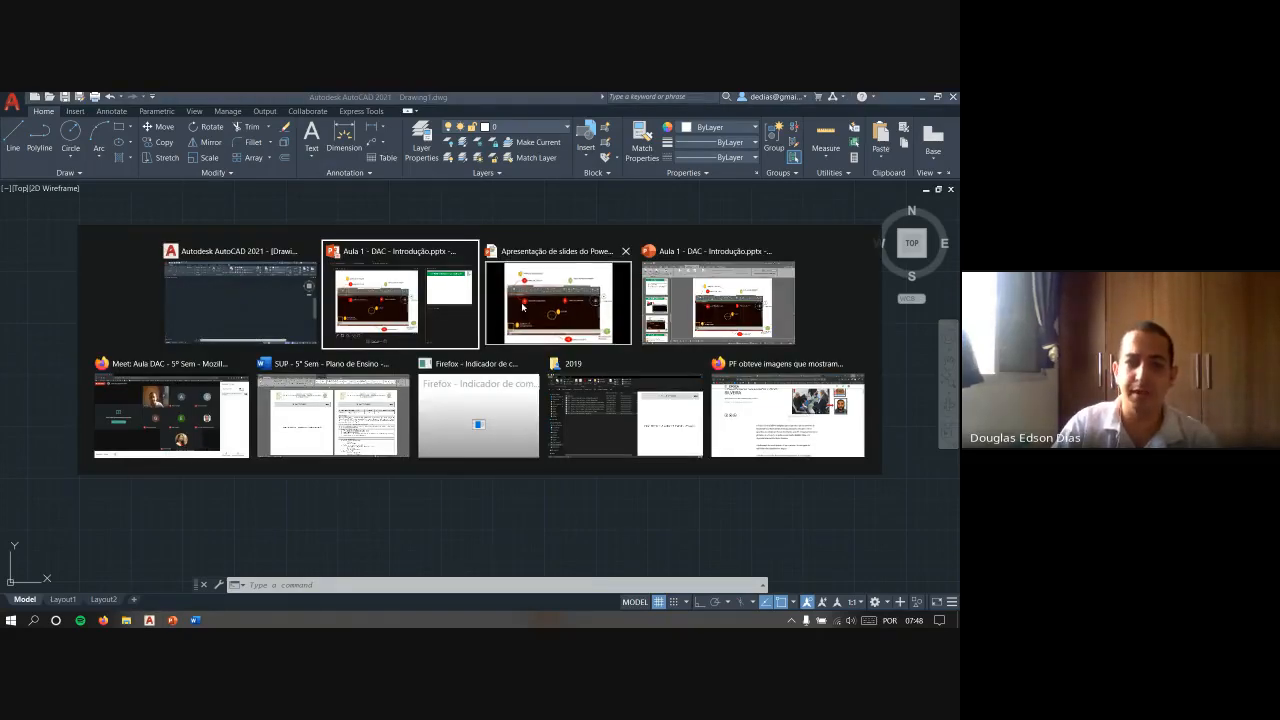
click(522, 307)
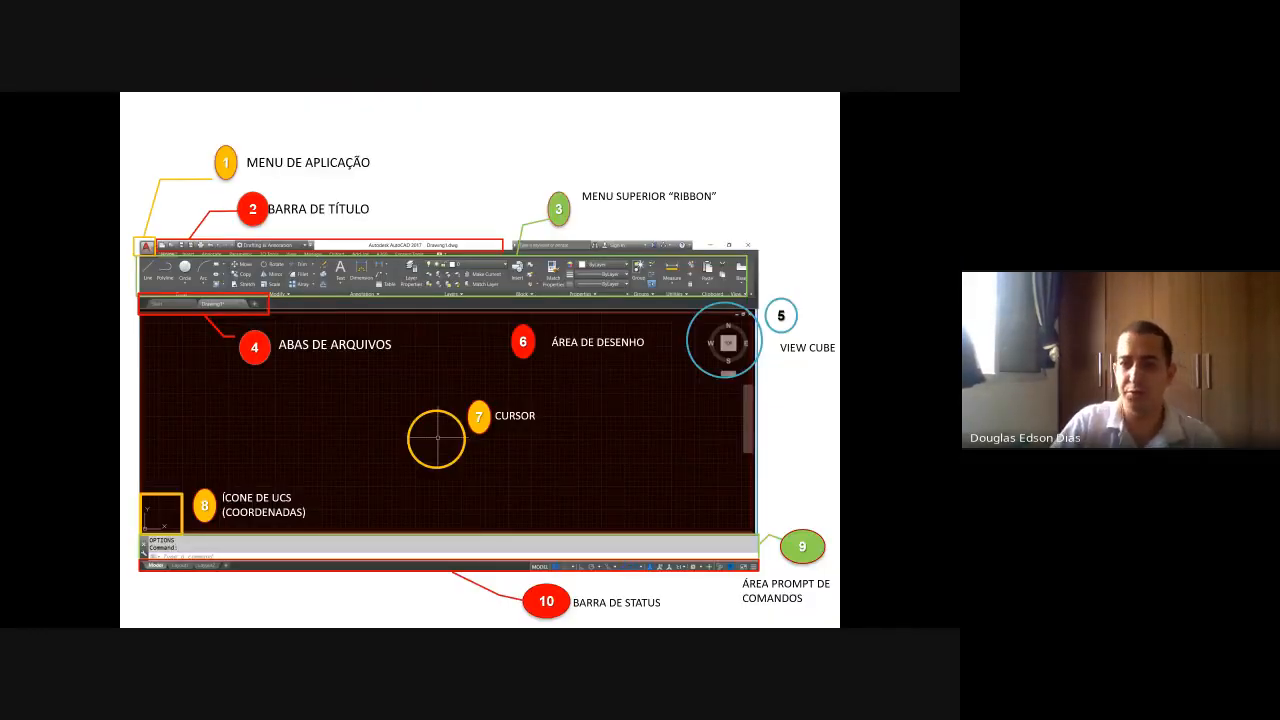
key(alt+Tab)
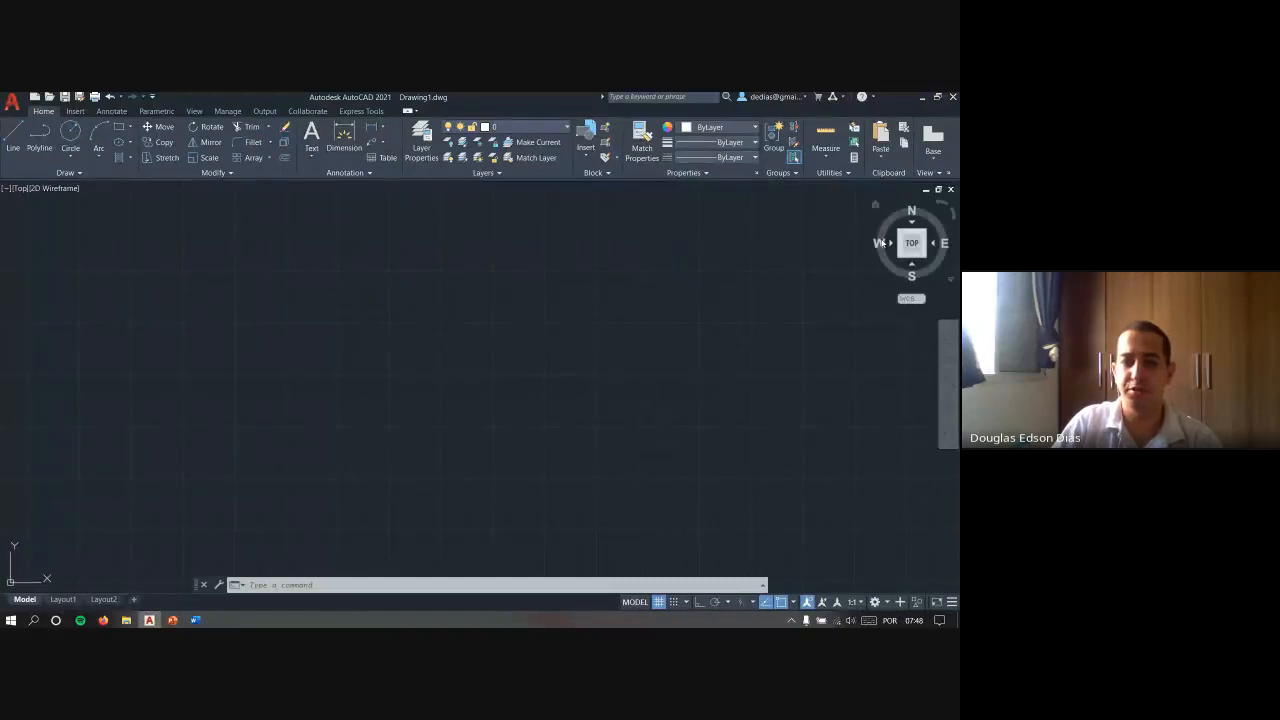
- Draw a freehand rectangle in the middle of the drawing area and end the command
text(rec)
key(Return)
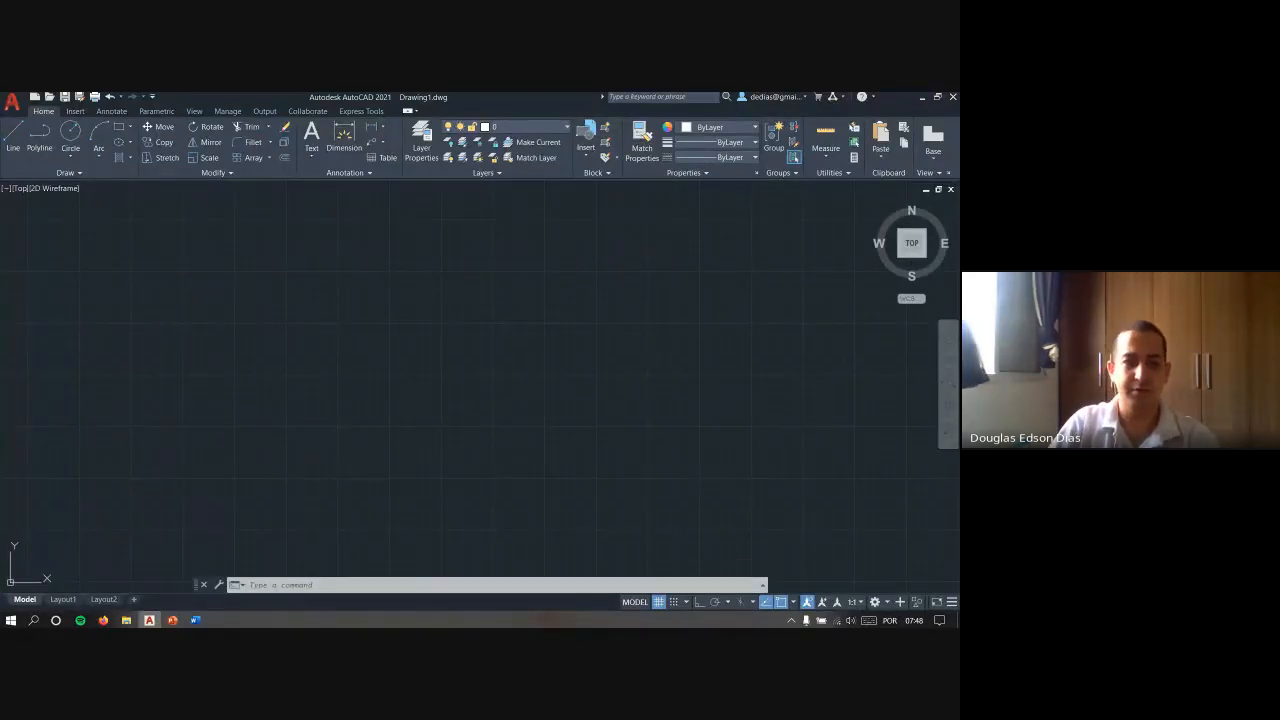
click(320, 450)
click(631, 263)
key(Escape)
key(Escape)
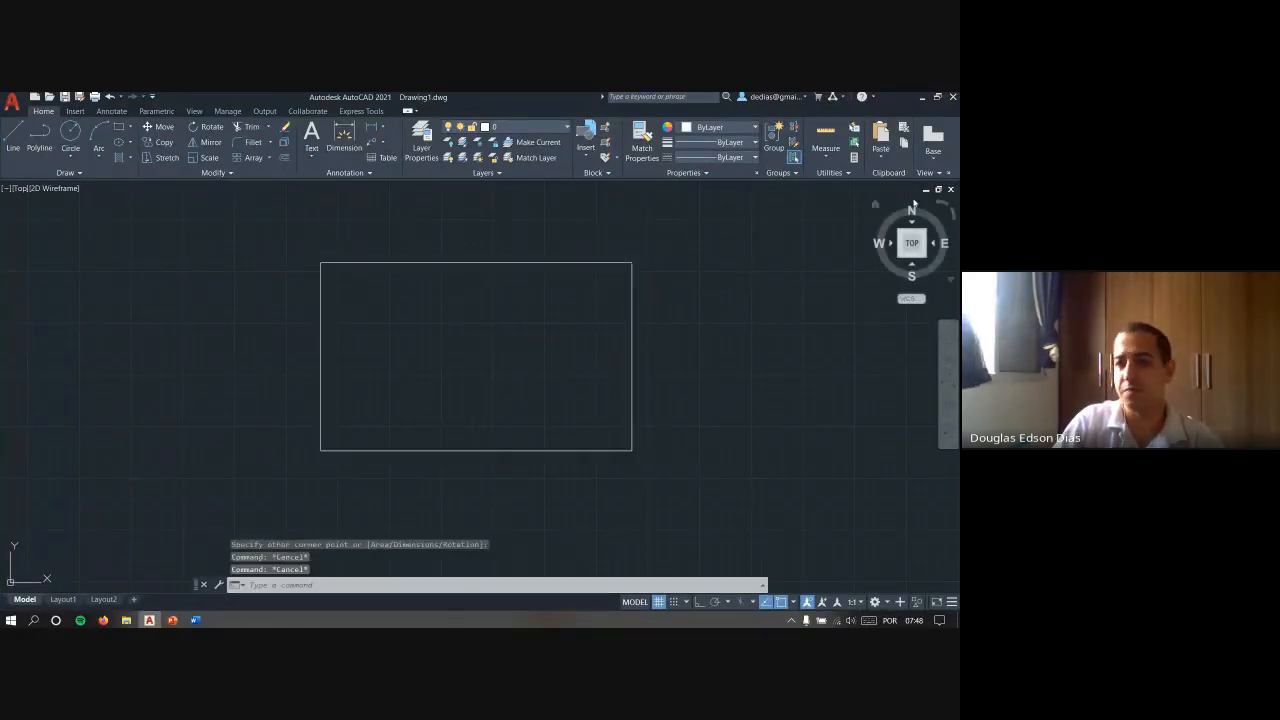
- Rotate the top view of the rectangle through a full turn in 90-degree steps with the ViewCube, and try both rotation directions
scroll(503, 274, down, 4)
mouse_move(547, 294)
middle_down()
mouse_move(391, 369)
mouse_move(477, 324)
middle_up()
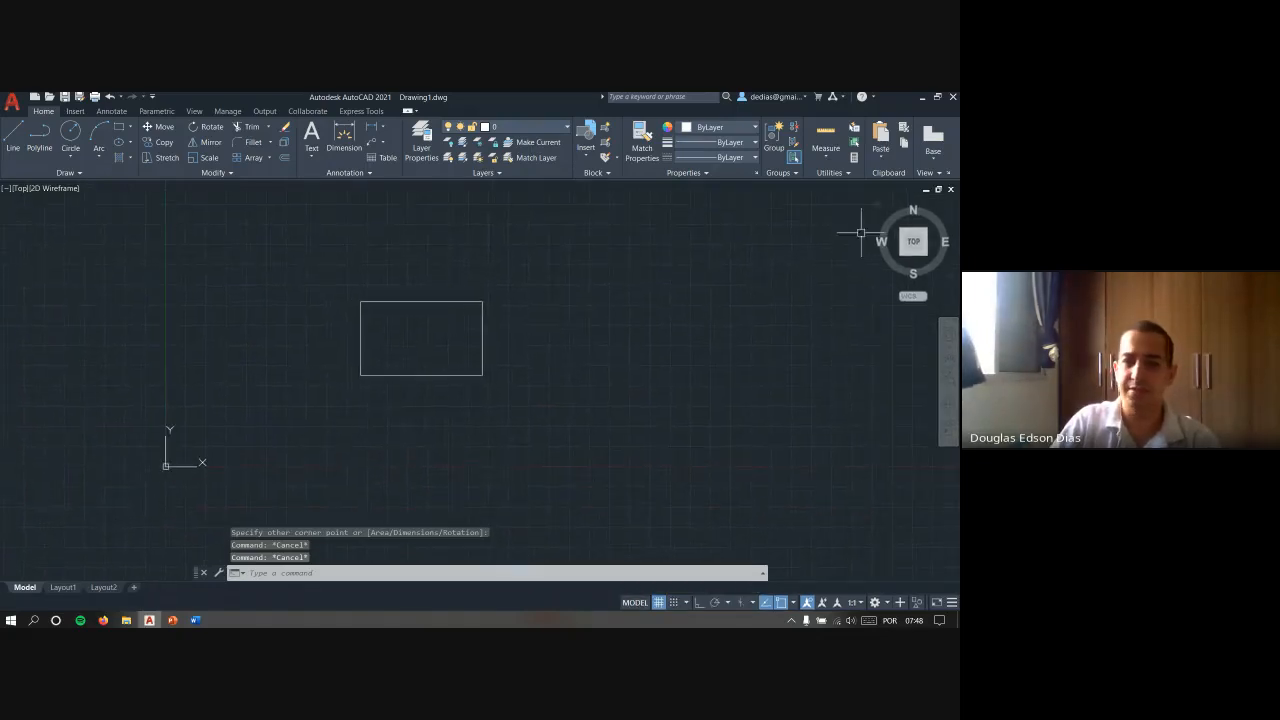
click(953, 219)
click(953, 217)
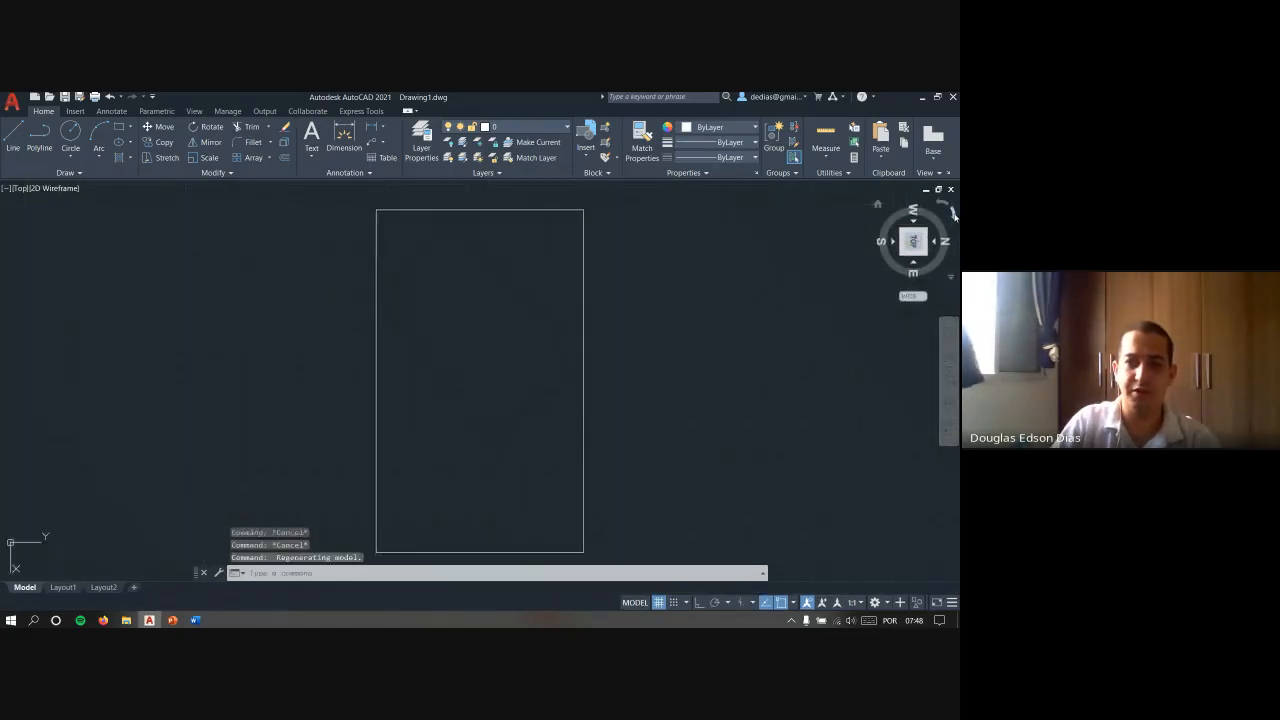
click(953, 216)
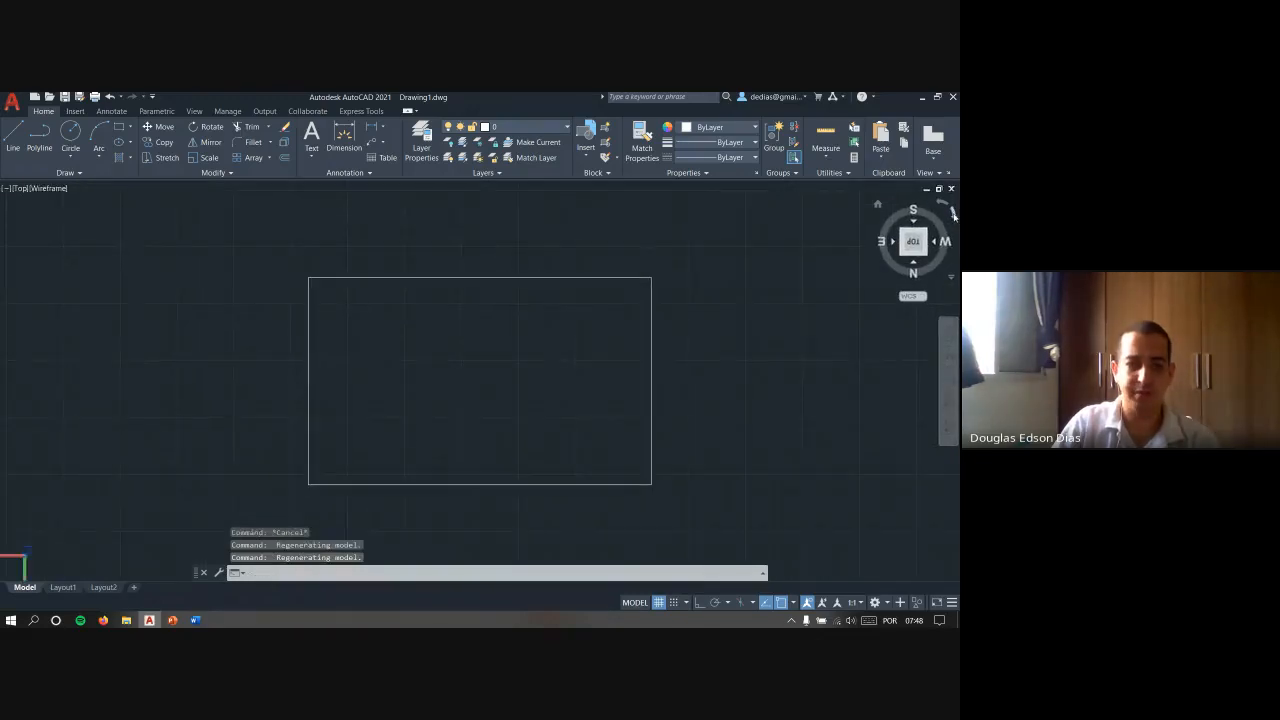
click(953, 217)
click(953, 217)
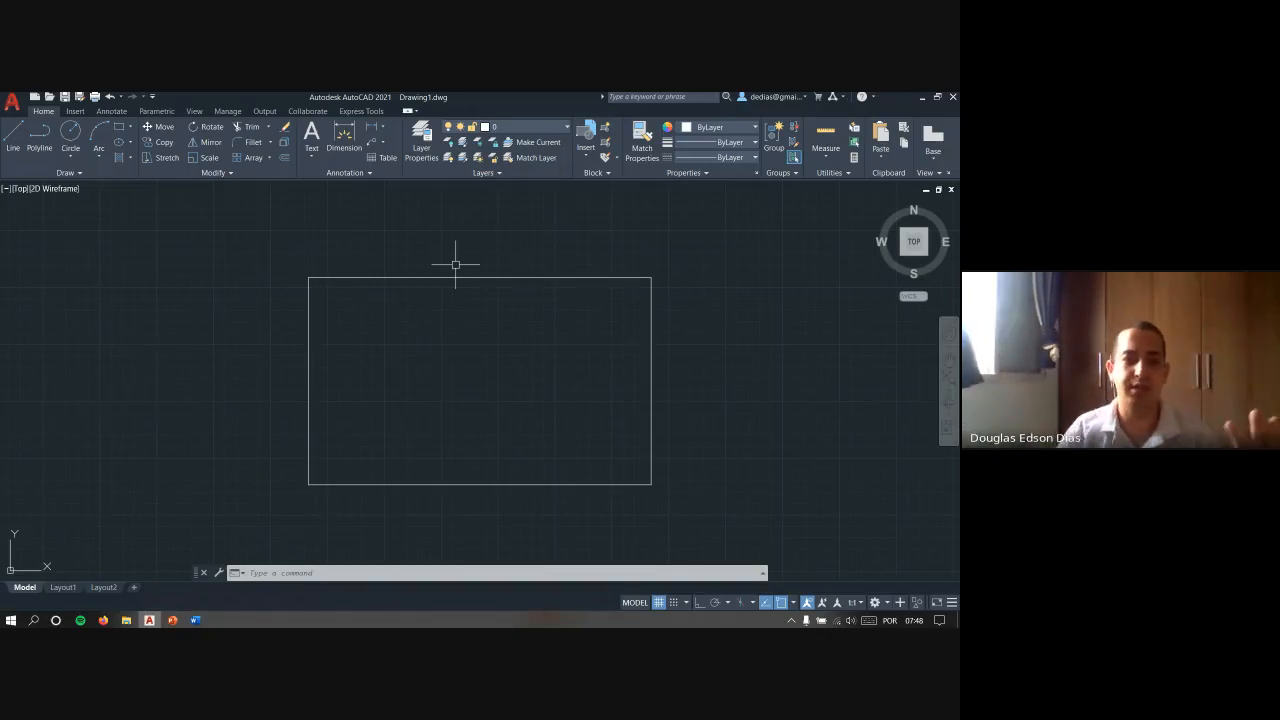
click(940, 204)
click(953, 213)
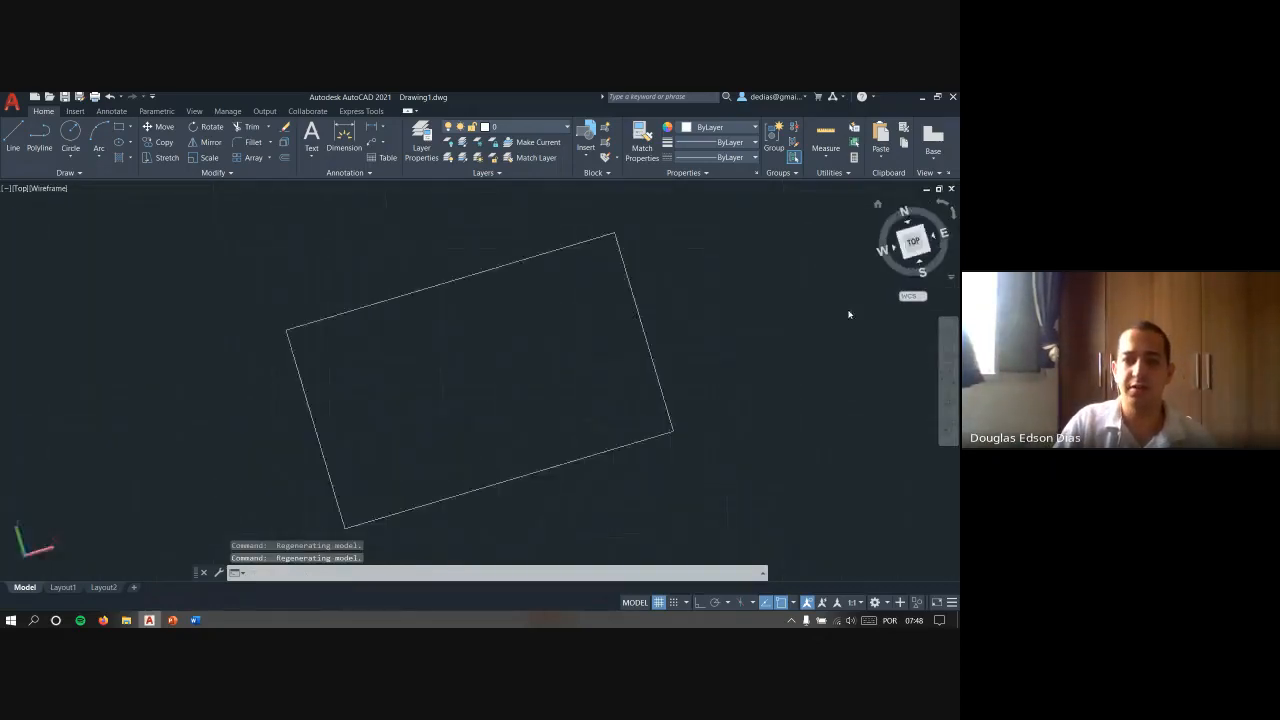
- Switch to the southwest isometric view and extrude the rectangle upward into a box
click(905, 258)
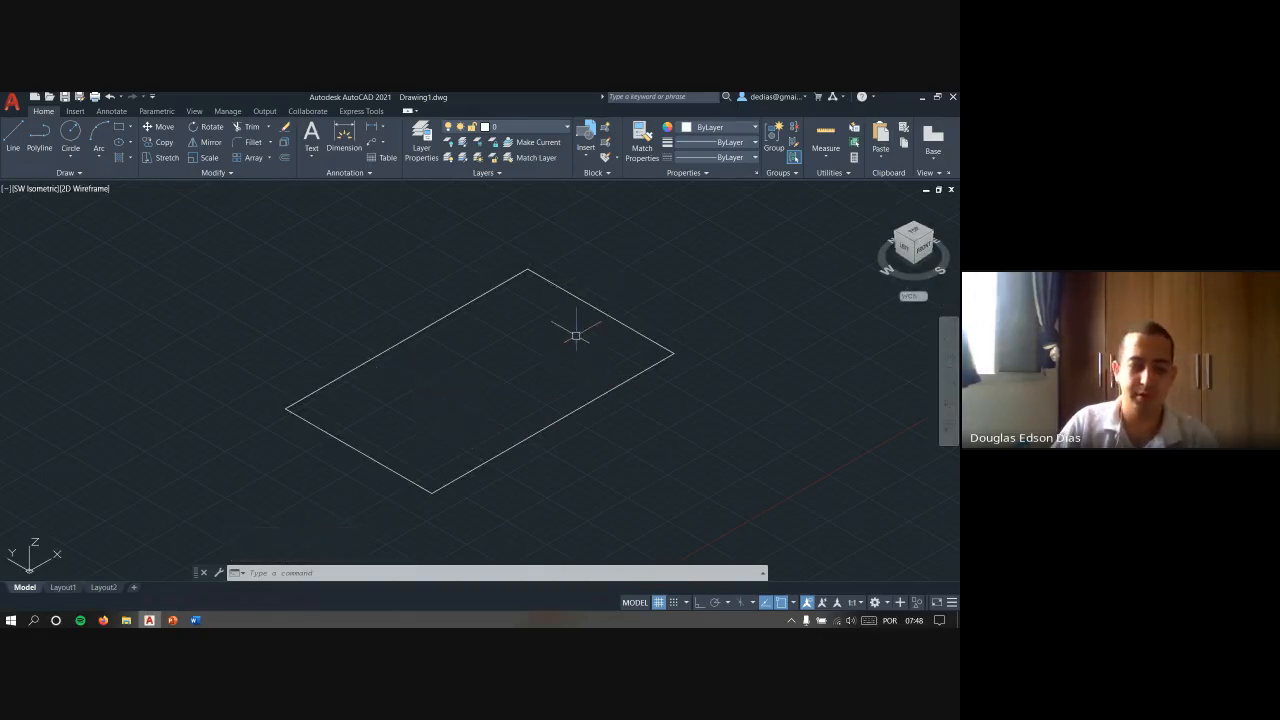
text(t)
key(Return)
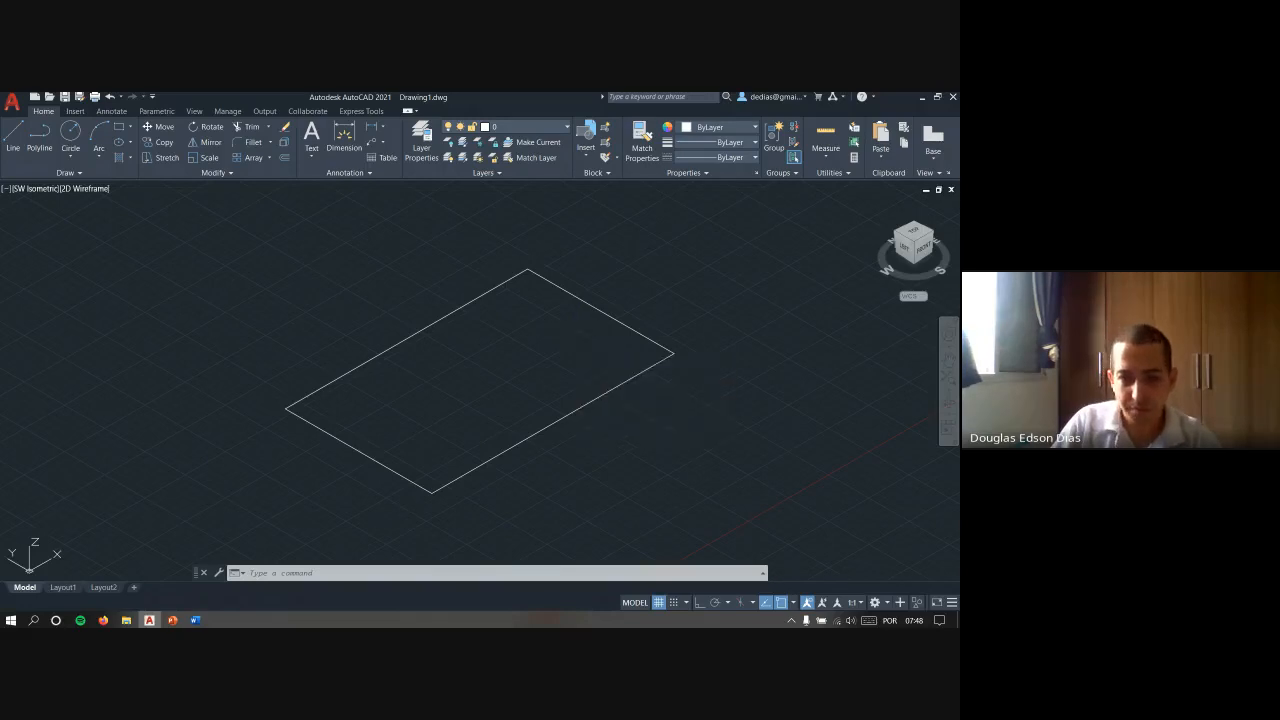
key(Return)
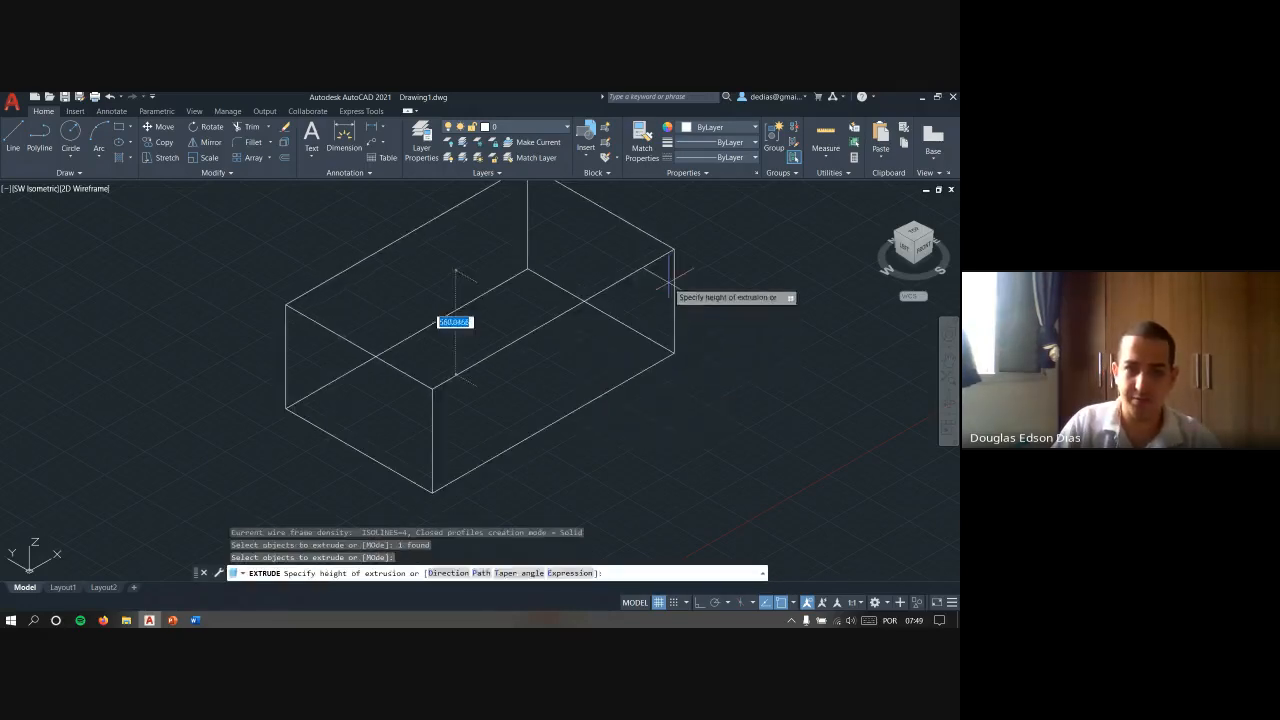
key(Escape)
key(Escape)
- View the box from the front, left, southwest isometric and top with the ViewCube, and turn the top view north up
scroll(562, 365, down, 2)
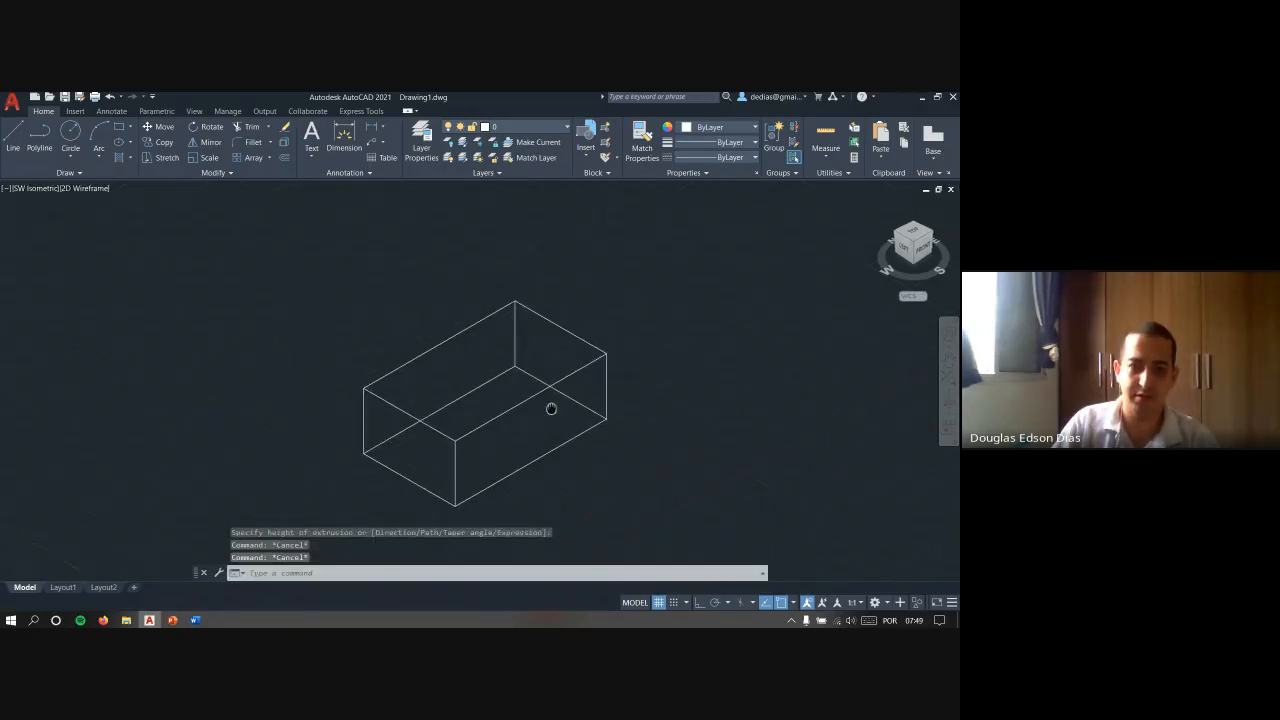
middle_drag(543, 443, 509, 404)
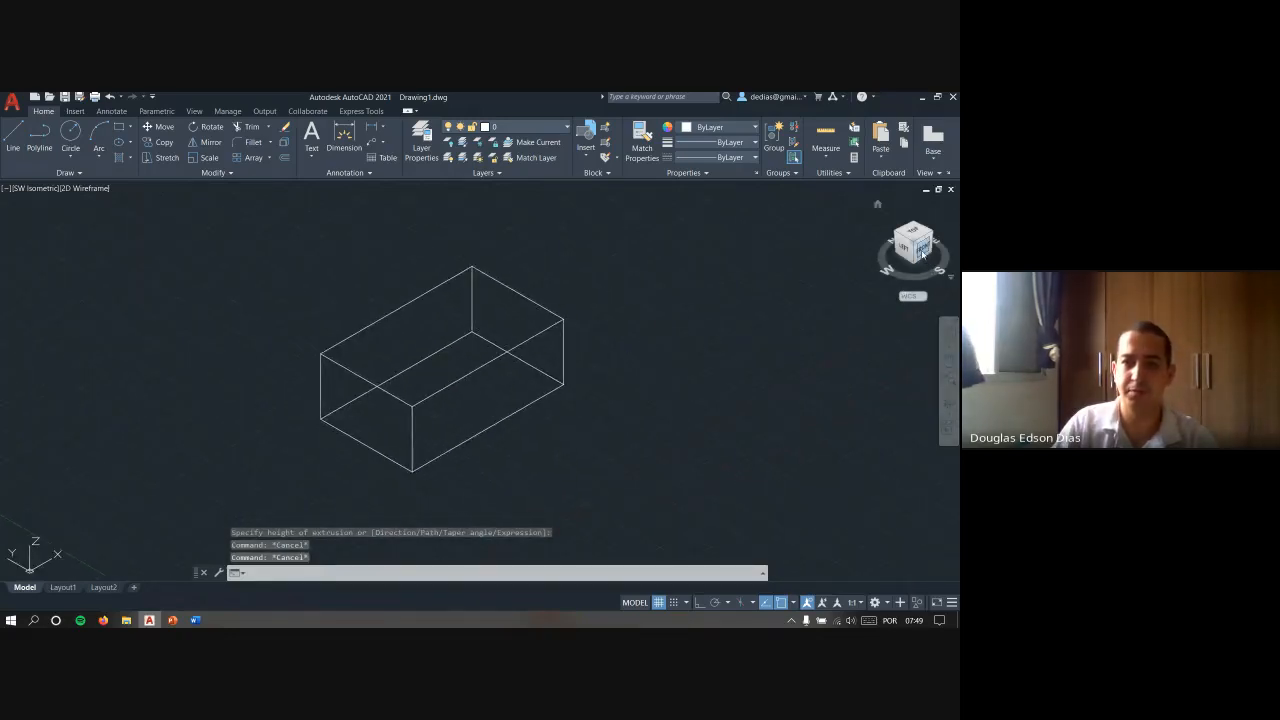
click(925, 257)
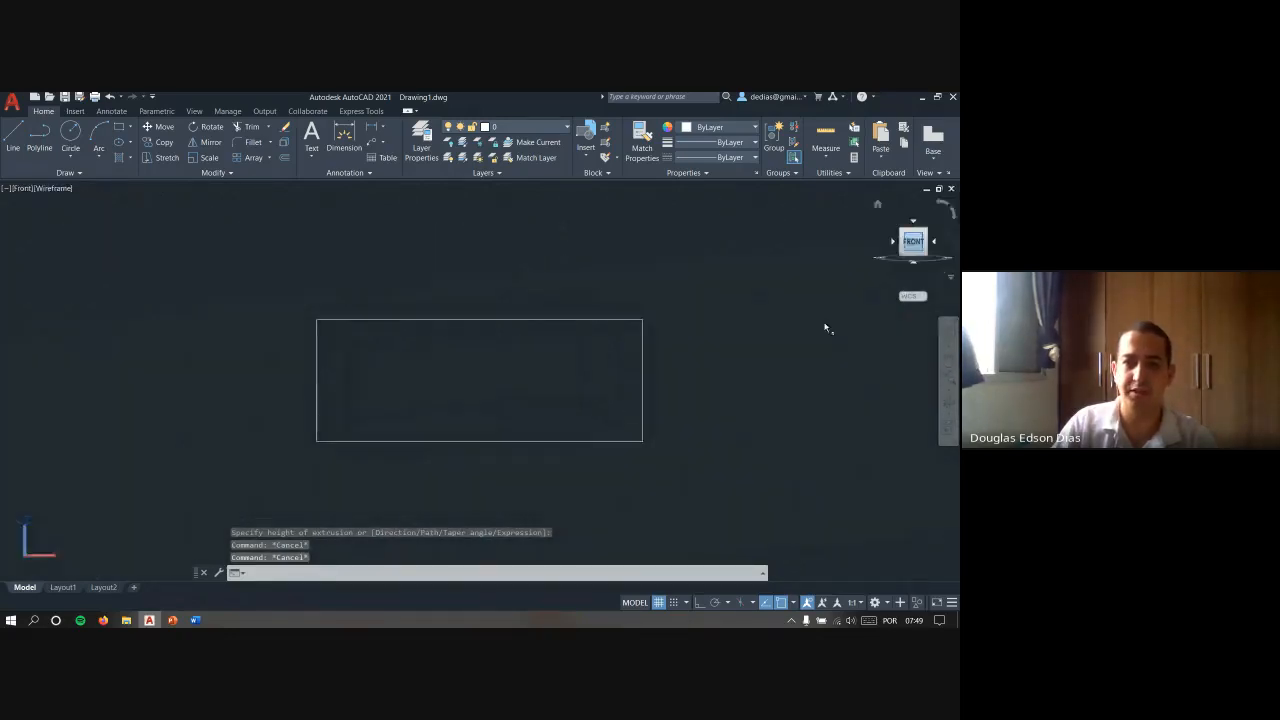
click(894, 243)
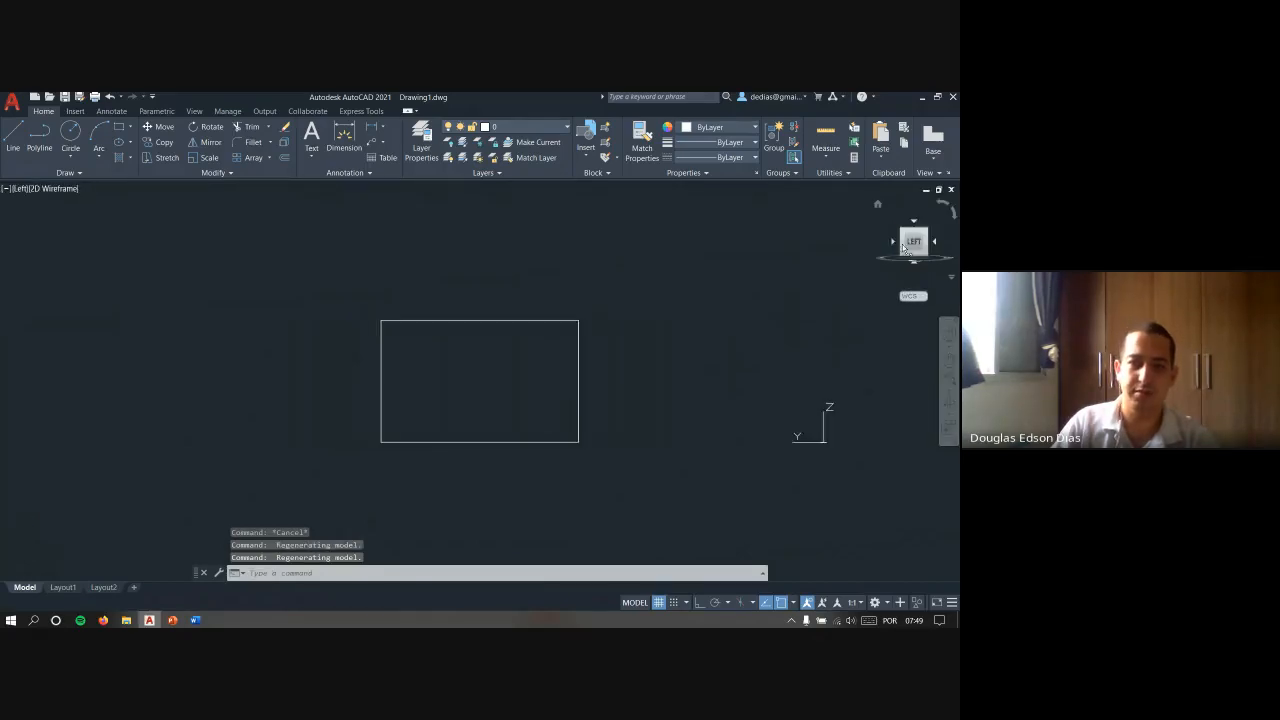
click(924, 234)
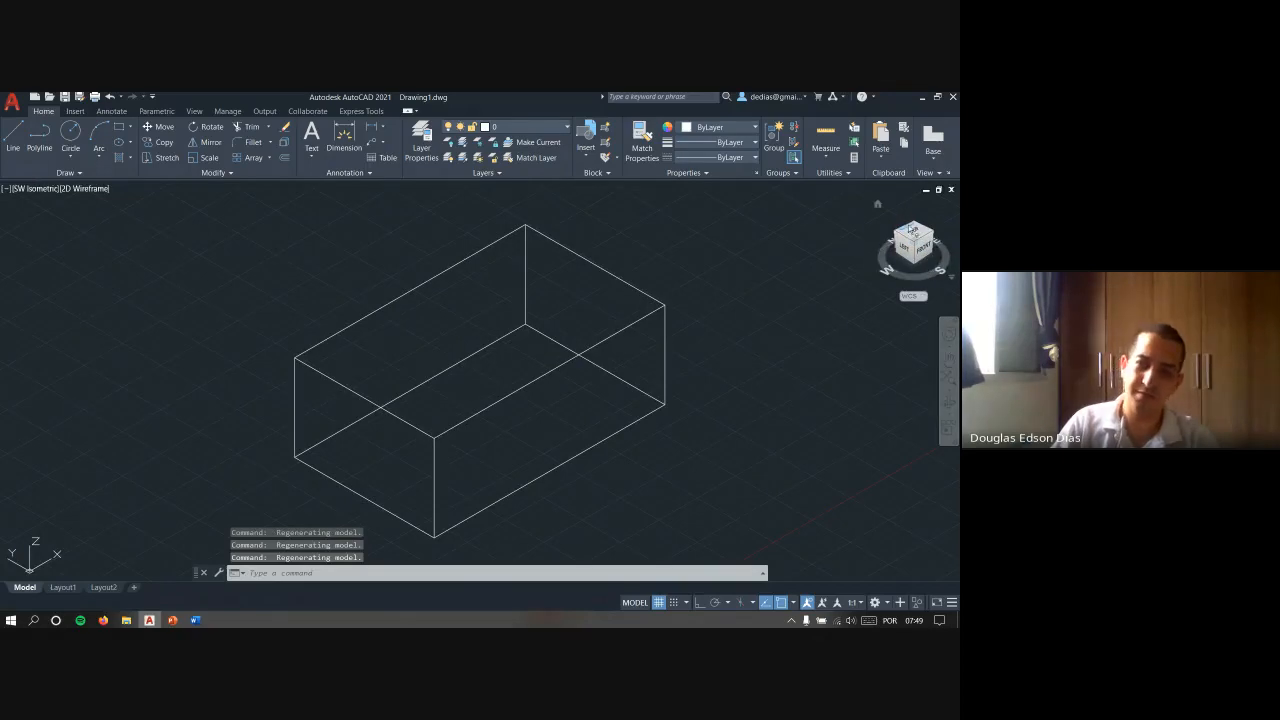
click(920, 235)
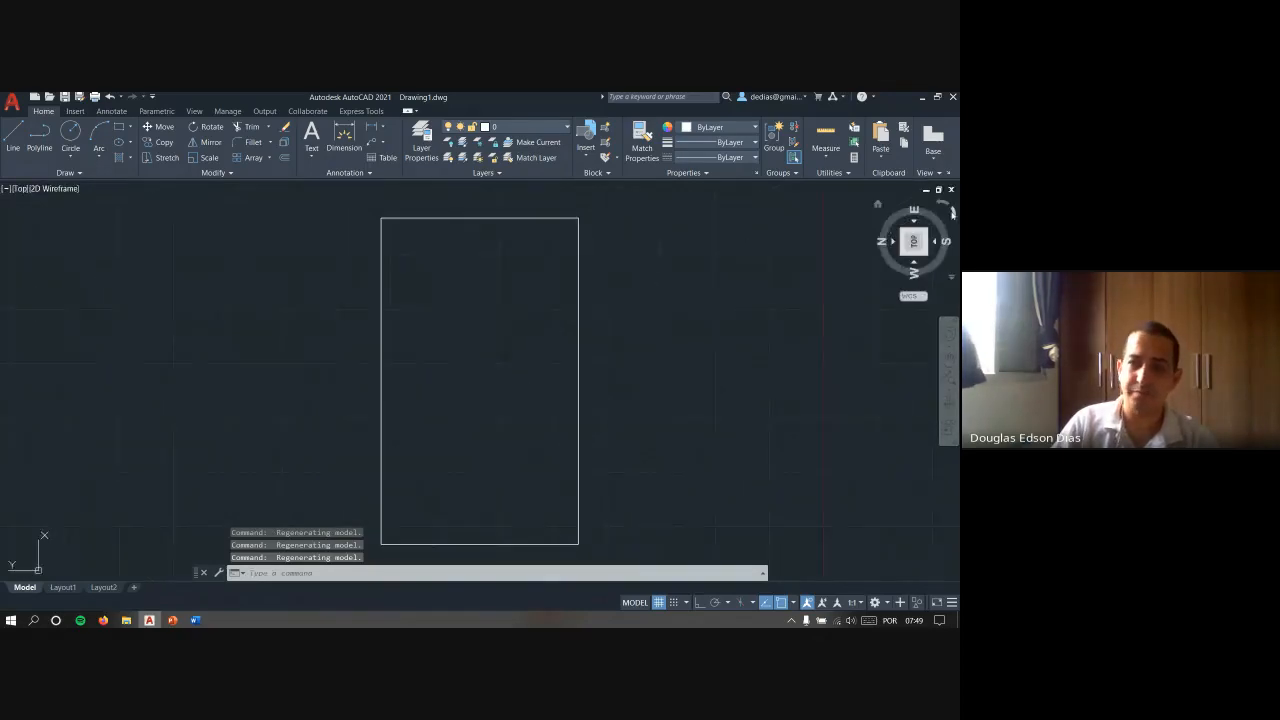
click(954, 212)
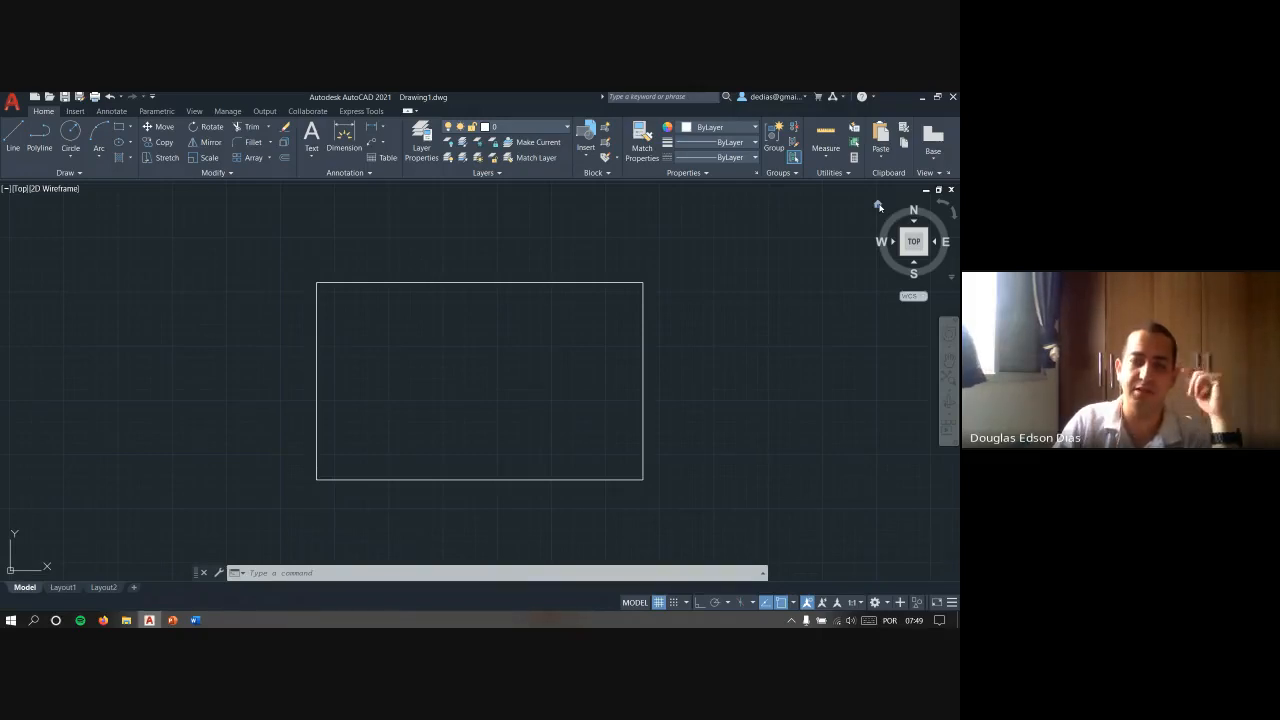
- Show the box in the ViewCube's Home view, switch to views from other sides, and restore the Home view
click(877, 205)
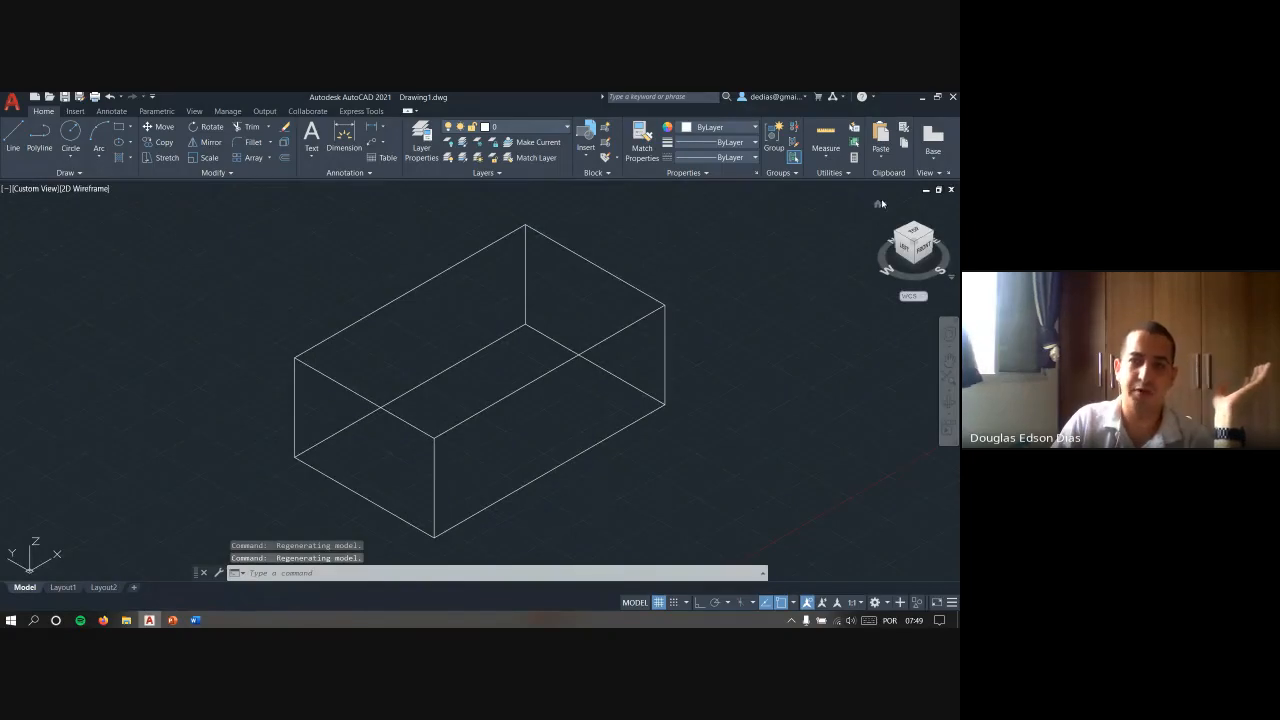
click(929, 252)
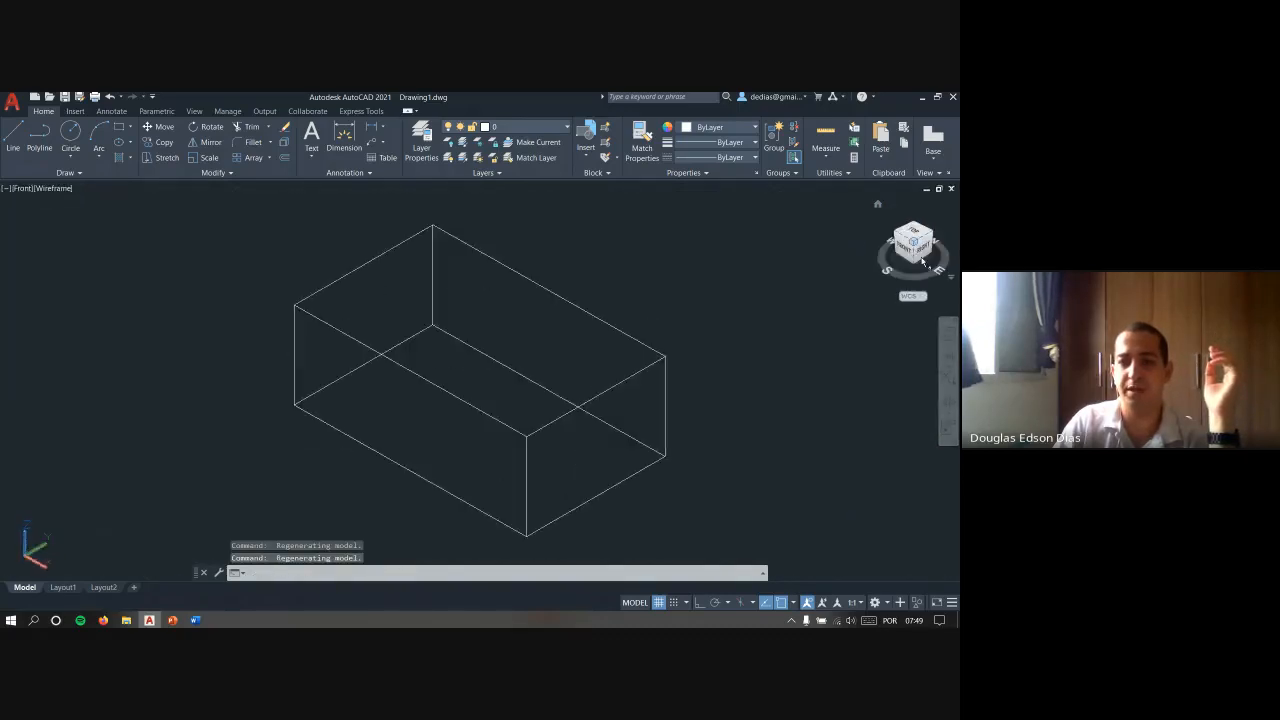
click(926, 253)
click(878, 205)
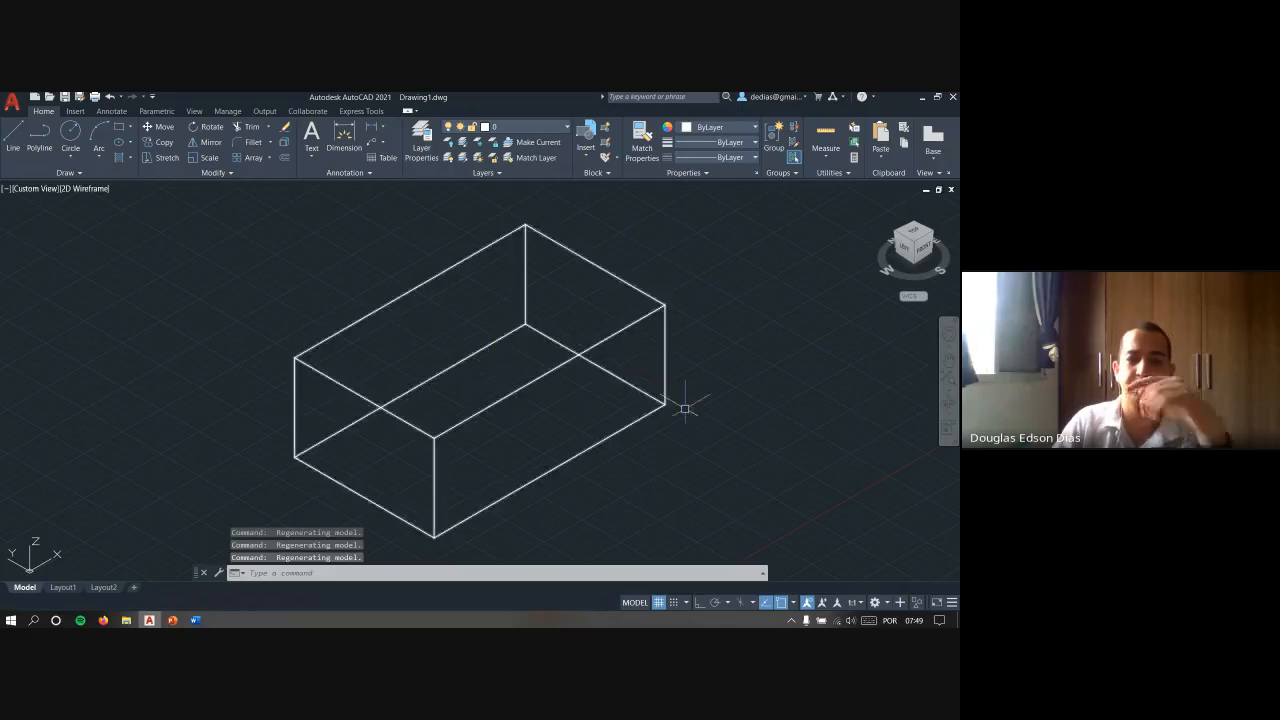
- Erase the box and return to the top view
click(429, 383)
key(Delete)
key(Escape)
key(Escape)
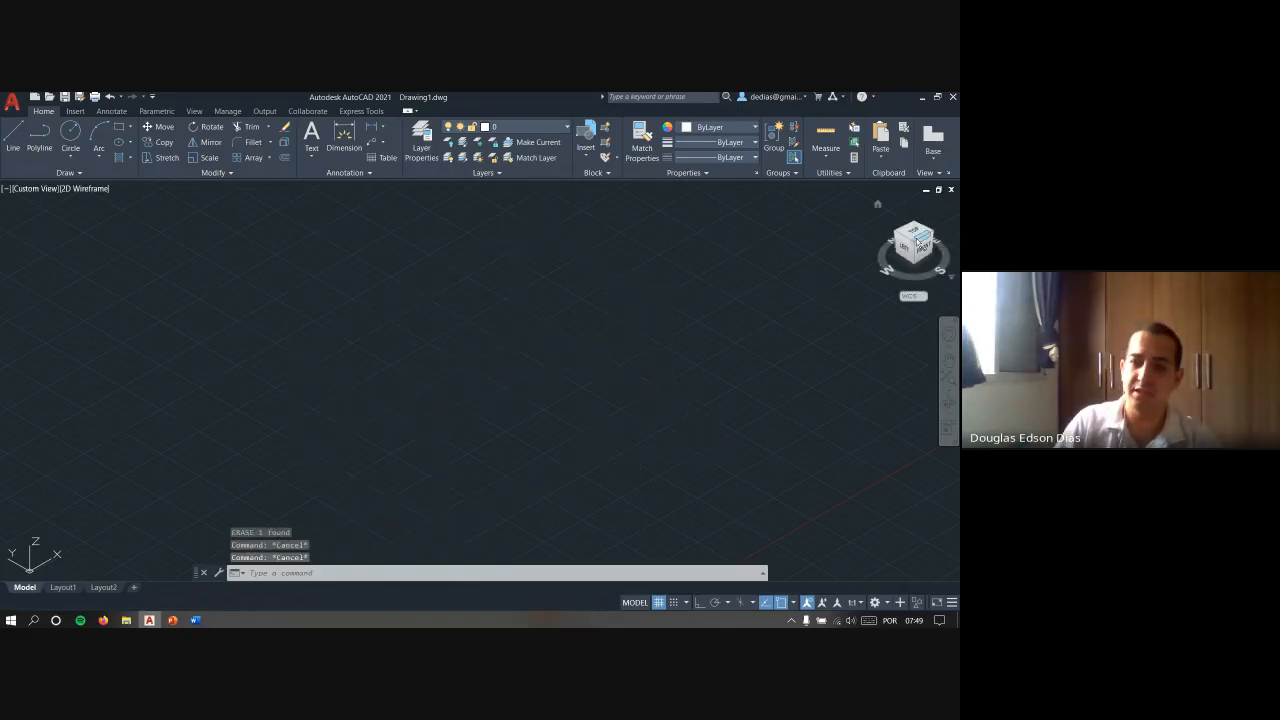
click(916, 235)
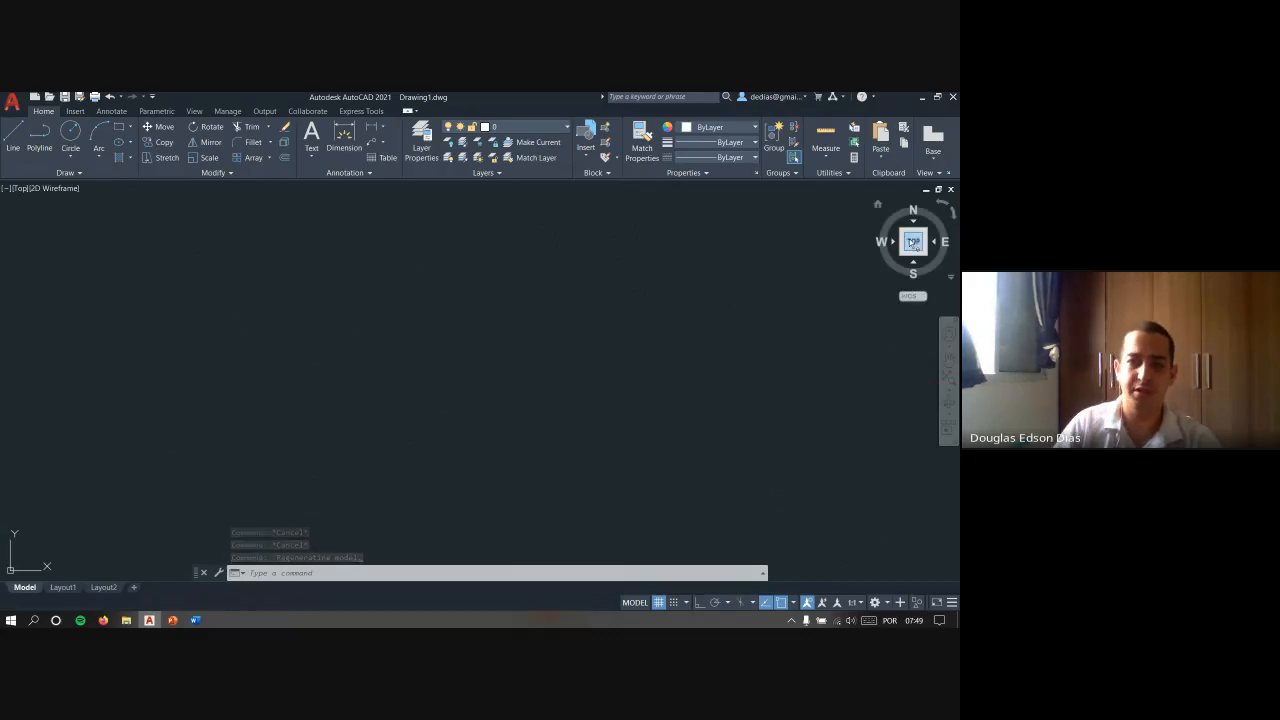
- View the interface slide in PowerPoint, return to AutoCAD and explore the empty drawing area around the UCS origin
key(alt+Tab)
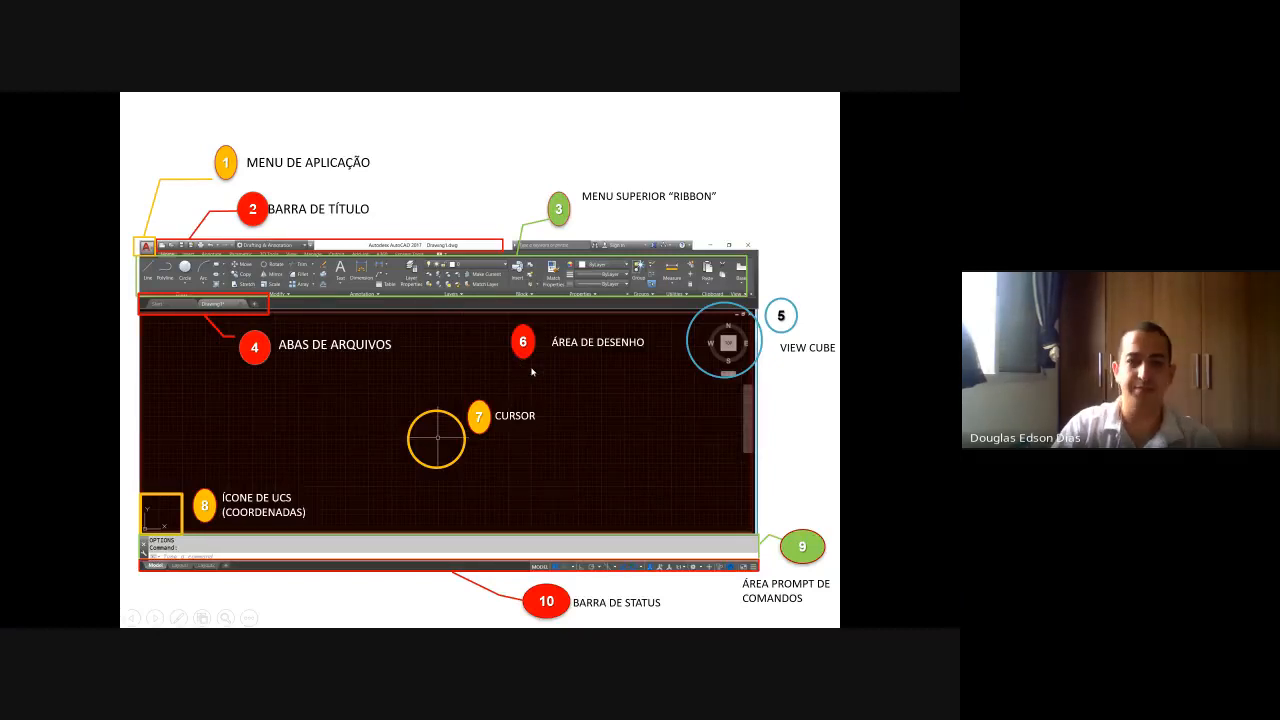
key(alt+Tab)
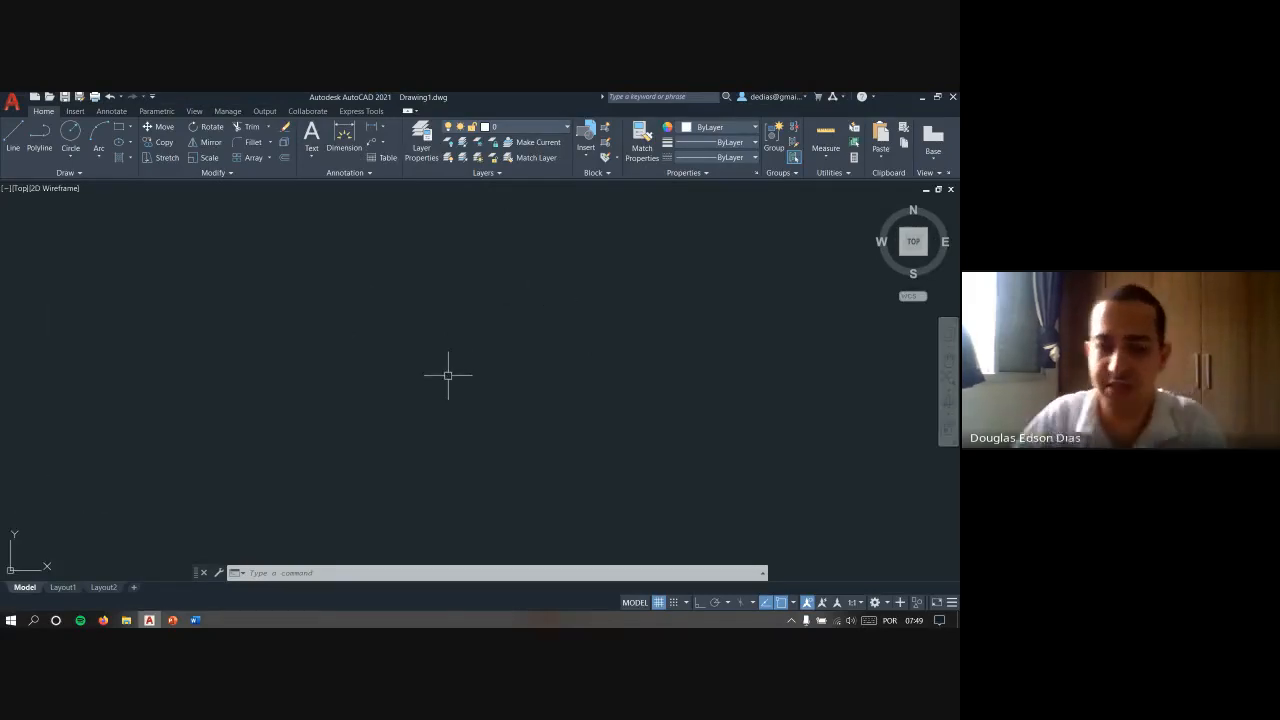
scroll(507, 342, down, 2)
middle_drag(548, 289, 327, 380)
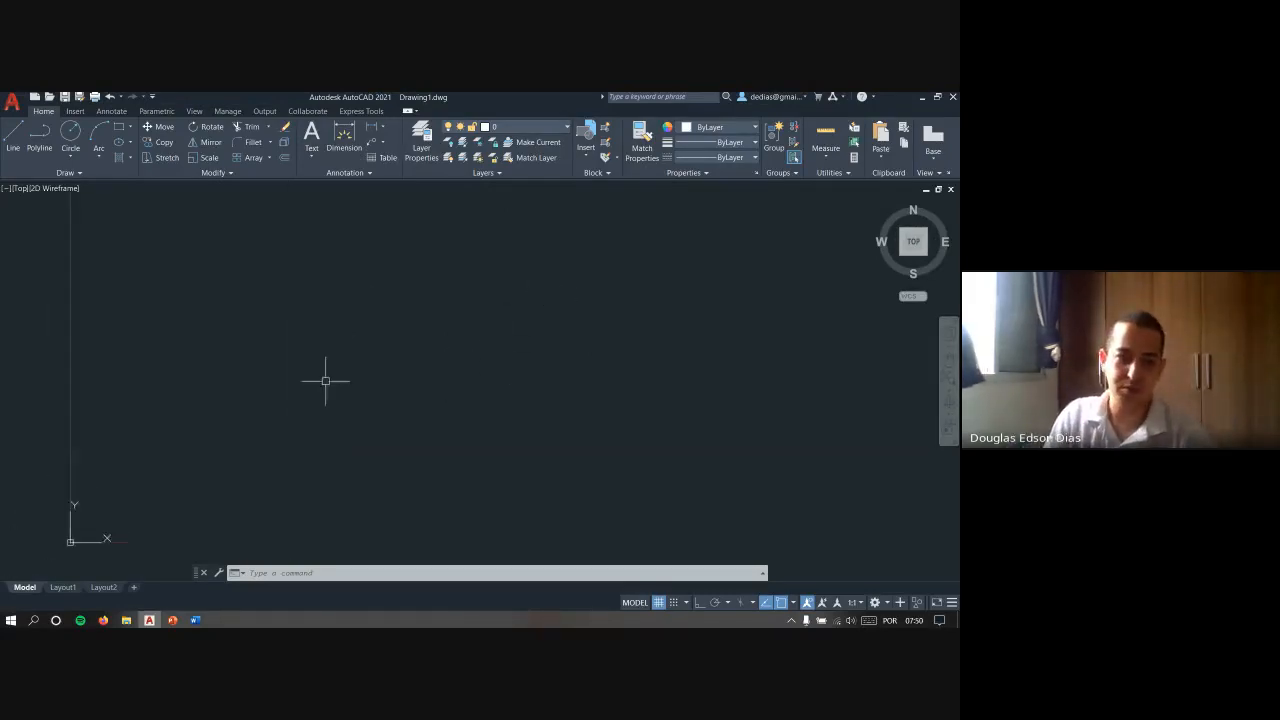
scroll(327, 380, down, 10)
scroll(380, 354, down, 5)
middle_drag(583, 308, 381, 447)
scroll(480, 350, down, 3)
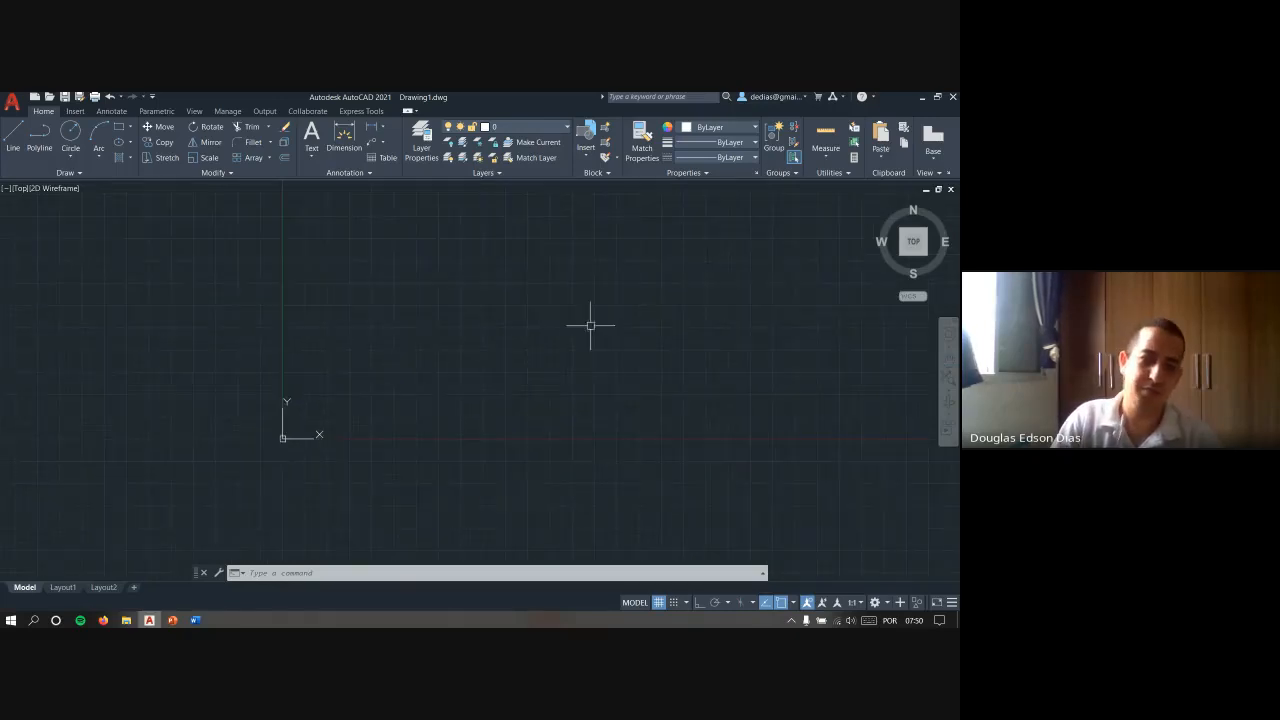
middle_drag(551, 334, 329, 418)
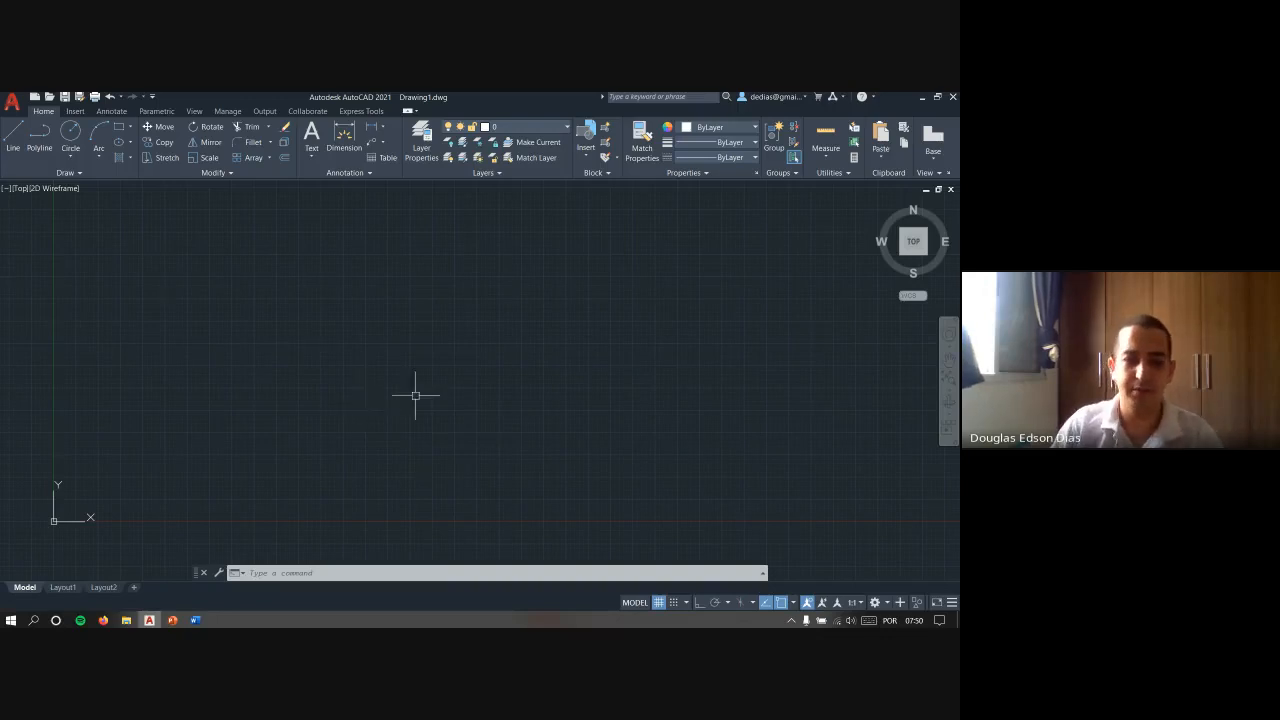
- Draw a horizontal line 0.5 units long above the X axis with Ortho mode on
scroll(420, 400, down, 2)
text(l)
key(Return)
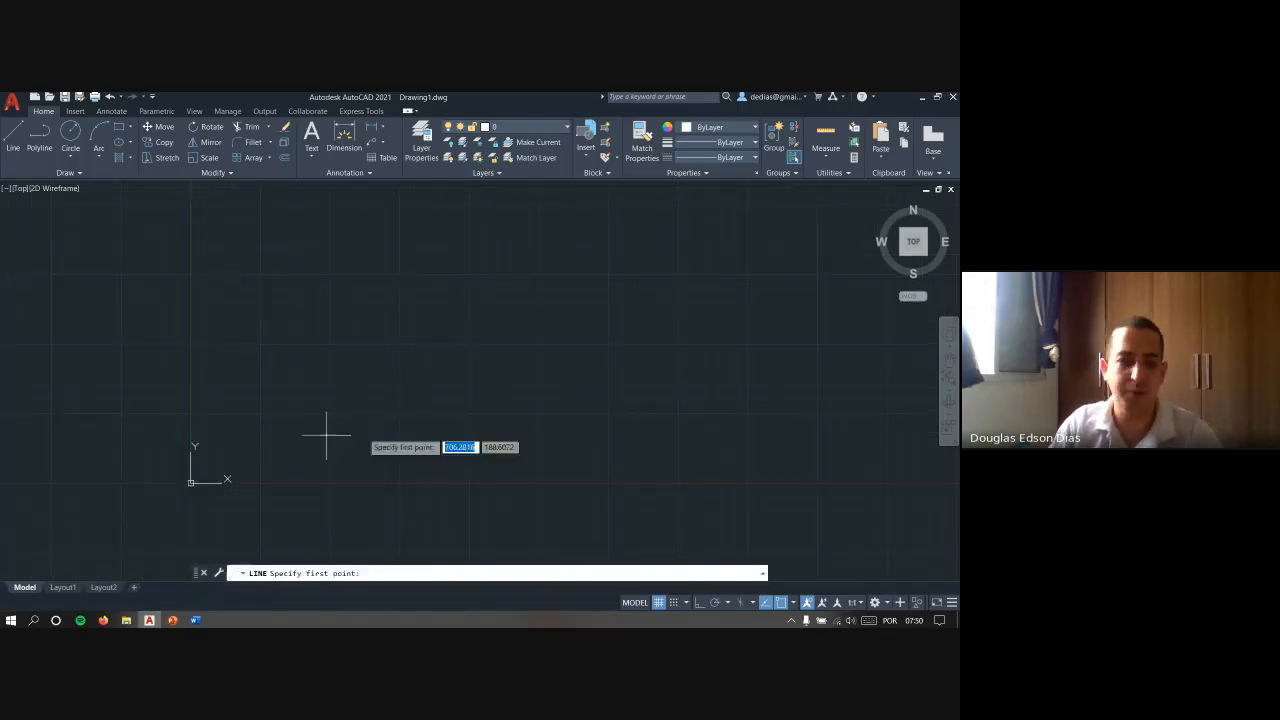
click(268, 446)
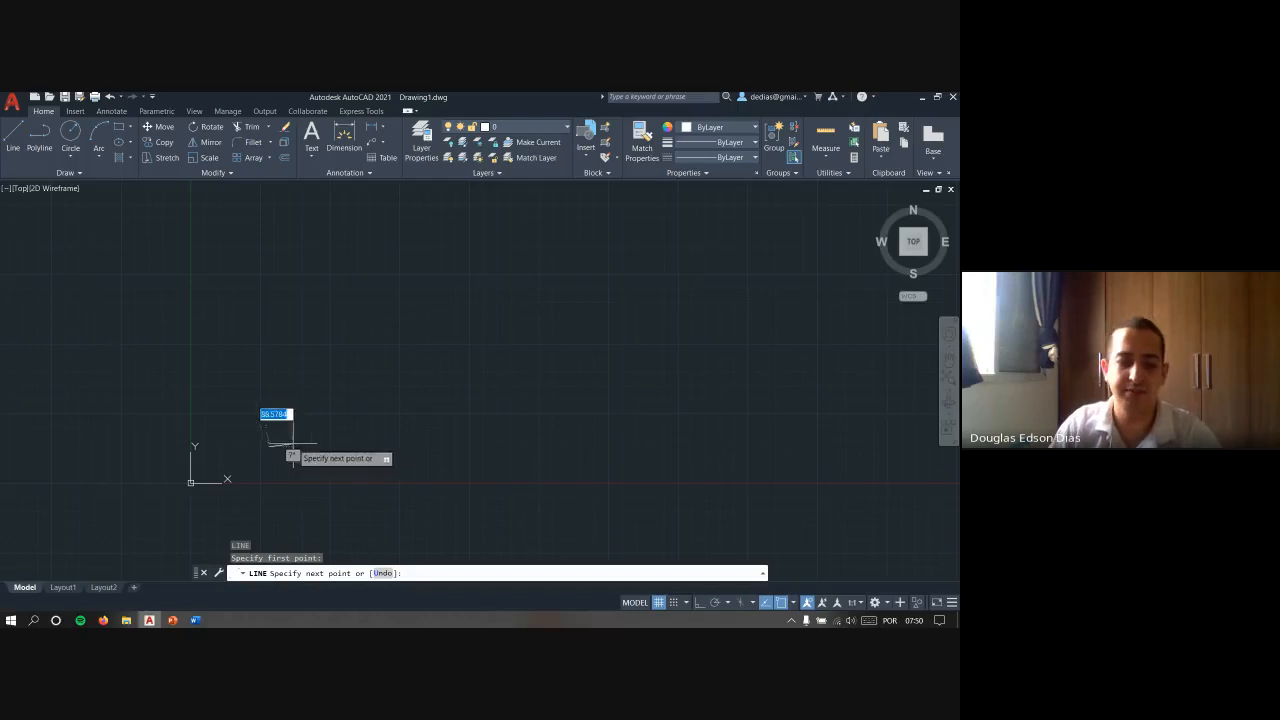
key(F8)
scroll(260, 450, up, 3)
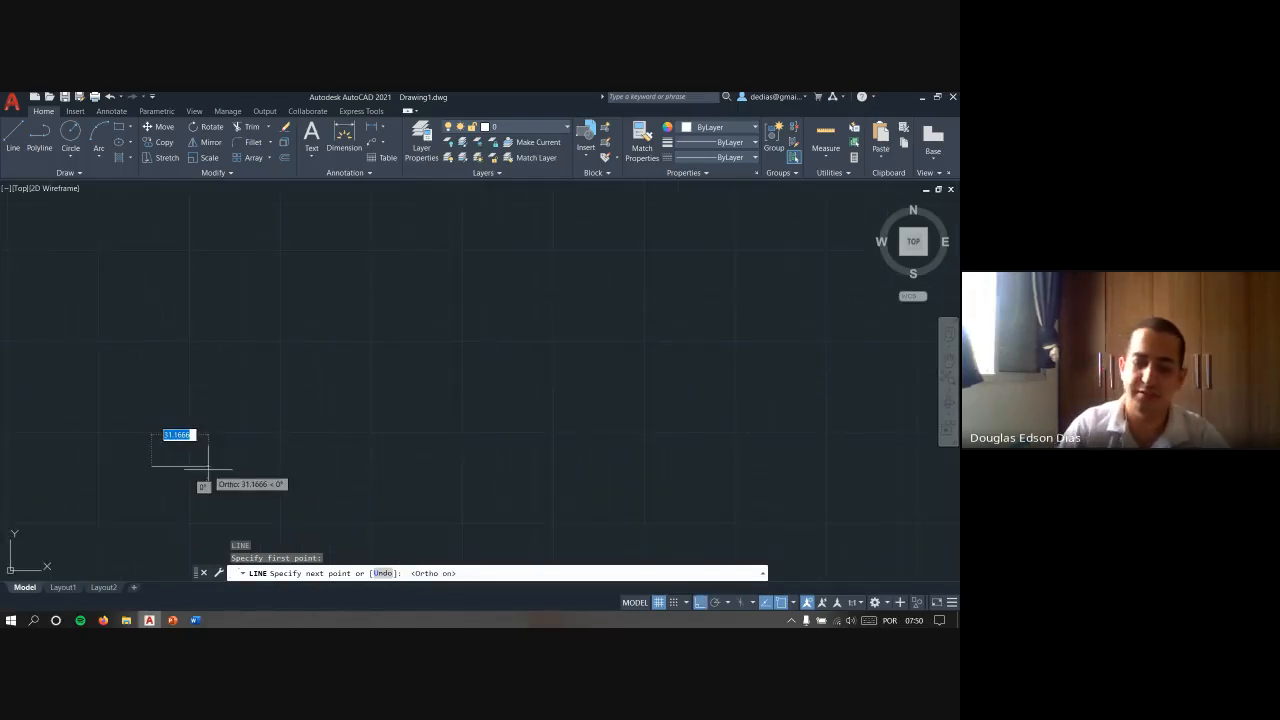
key(BackSpace)
text(0.5)
key(Return)
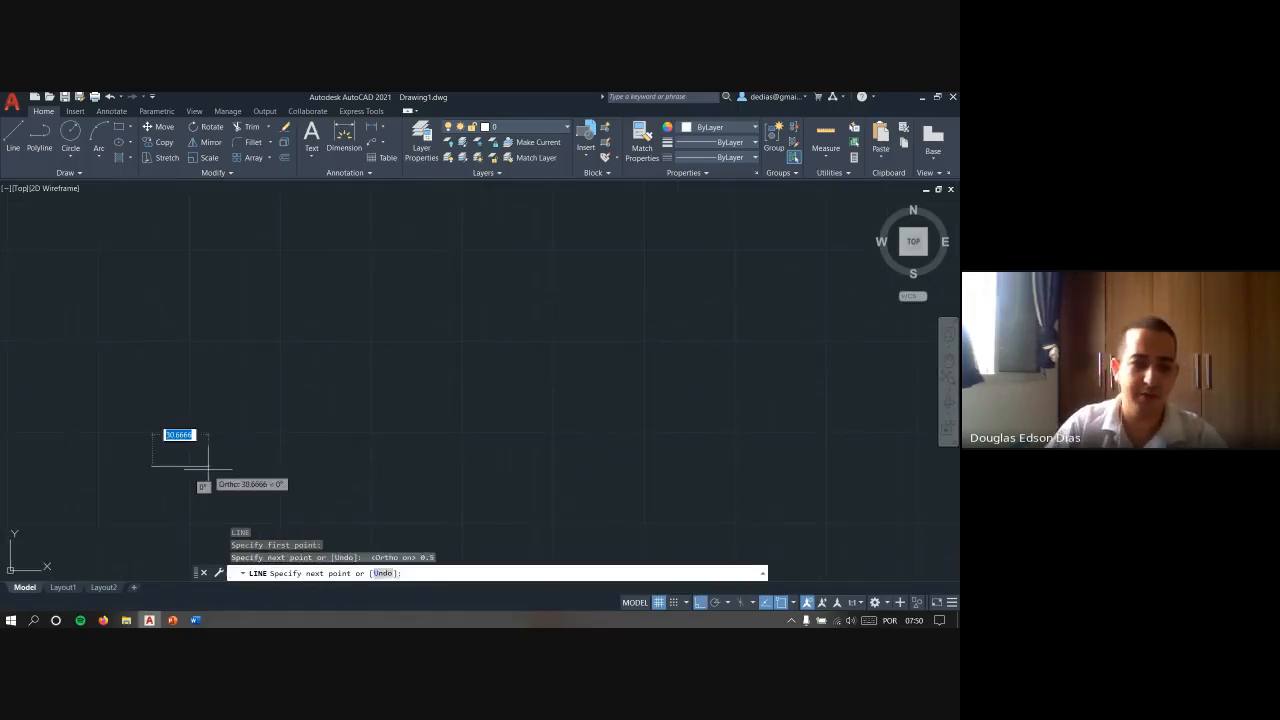
key(Escape)
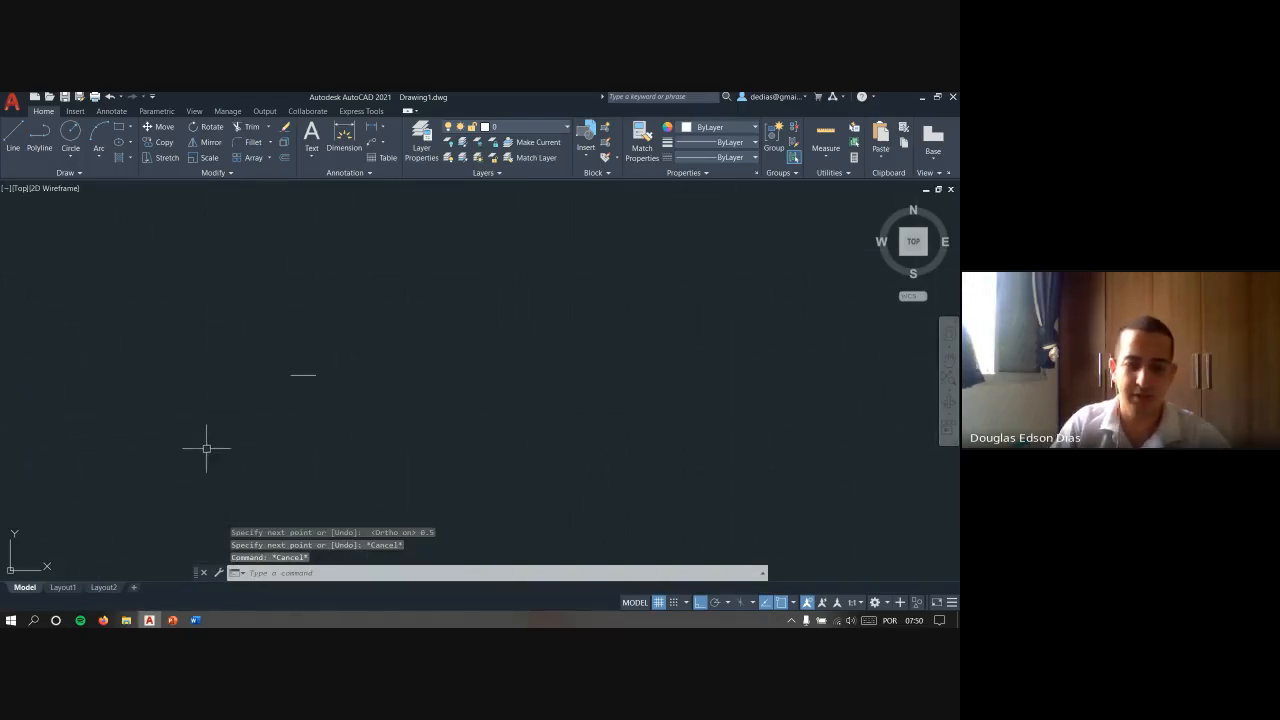
key(Return)
click(293, 372)
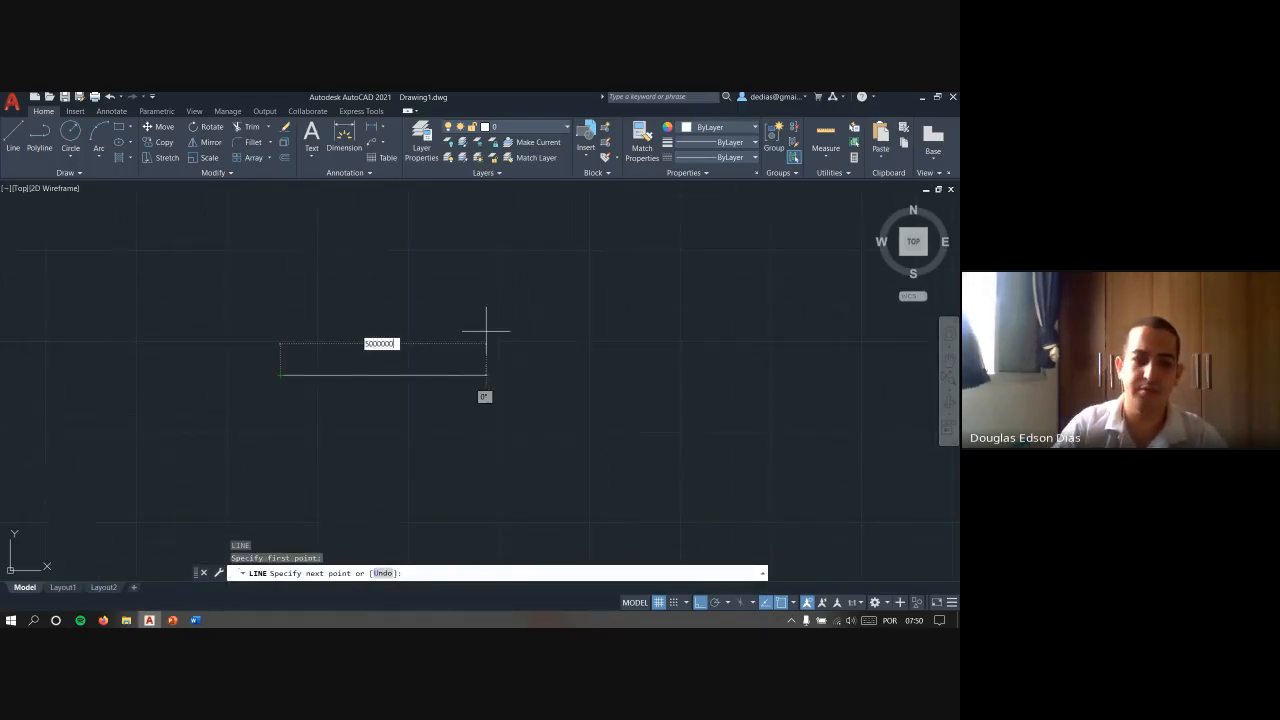
text(5000000000000000)
key(Return)
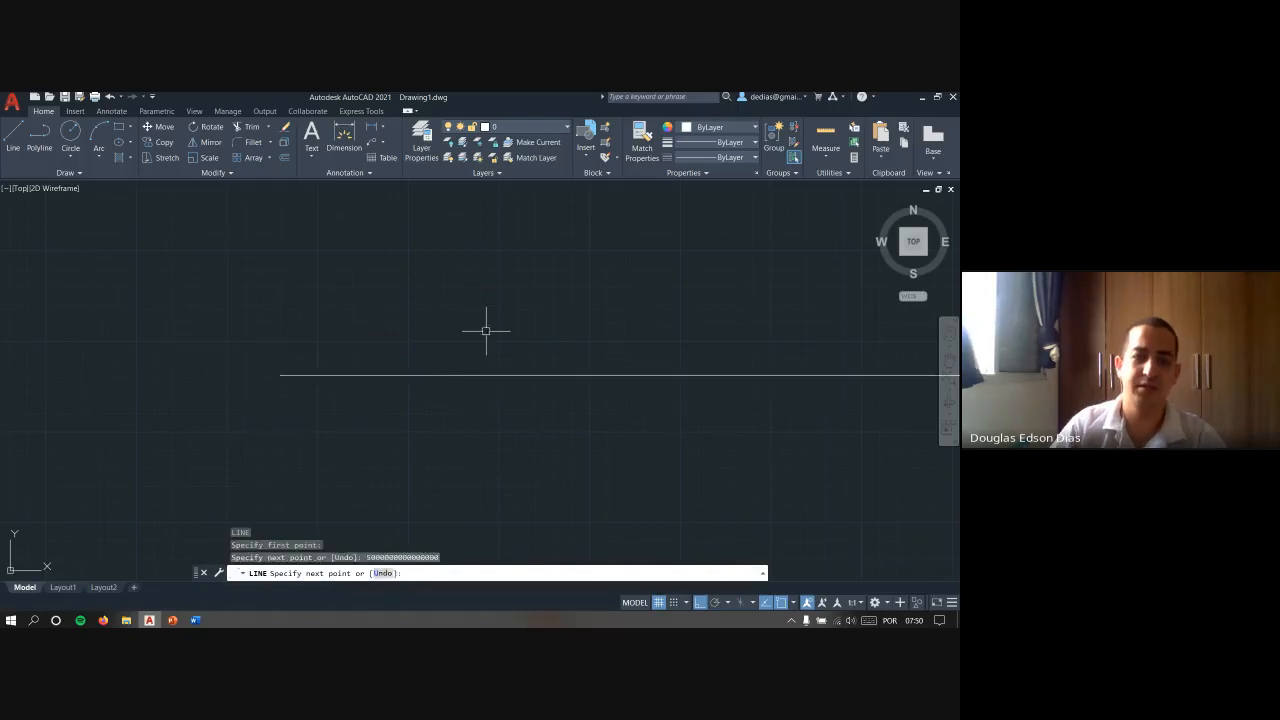
key(Escape)
- Zoom to the drawing extents and examine the very long line with trial selection windows, leaving it deselected
text(z)
key(Return)
text(e)
key(Return)
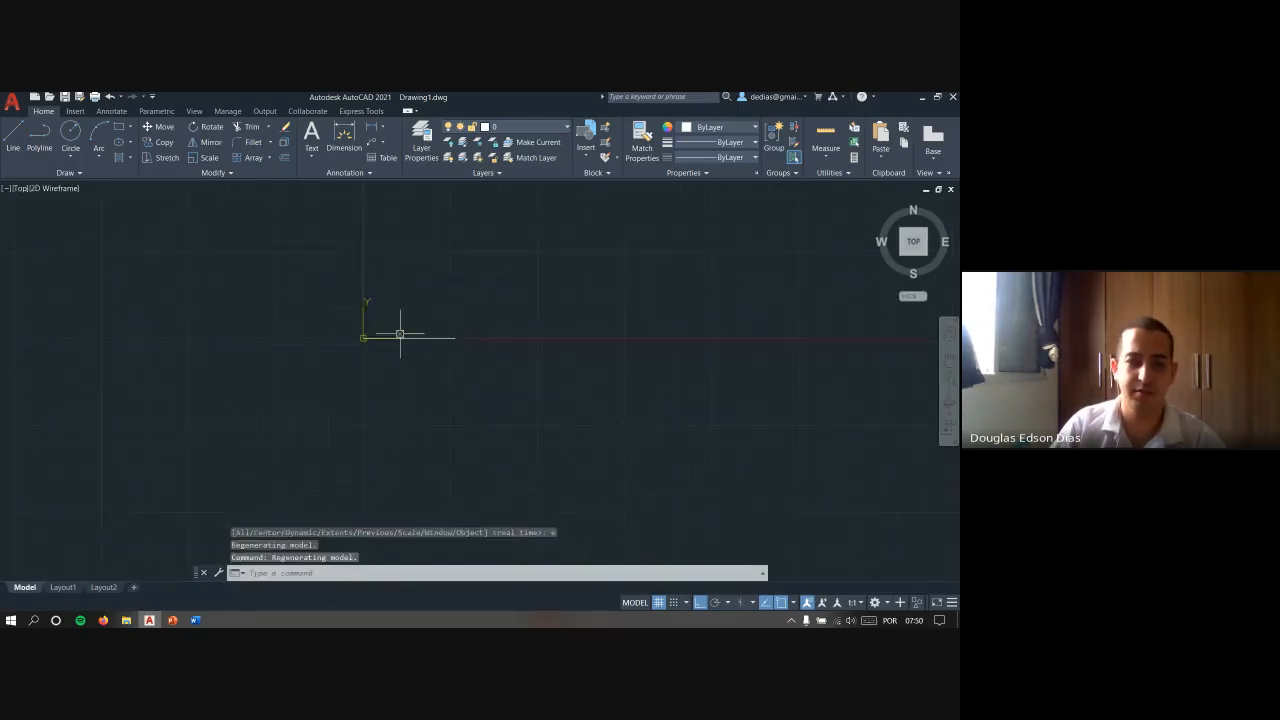
scroll(414, 330, up, 2)
middle_drag(414, 329, 400, 374)
key(Escape)
key(Escape)
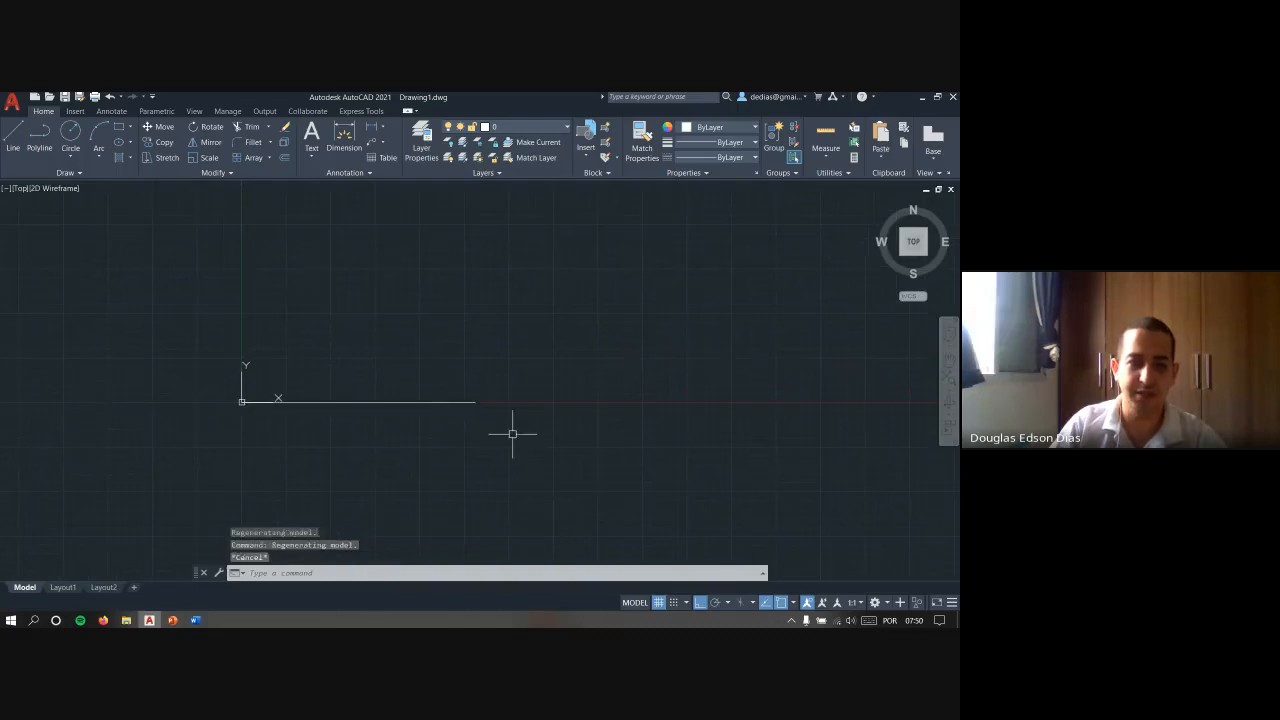
click(511, 434)
click(406, 341)
key(Escape)
key(Escape)
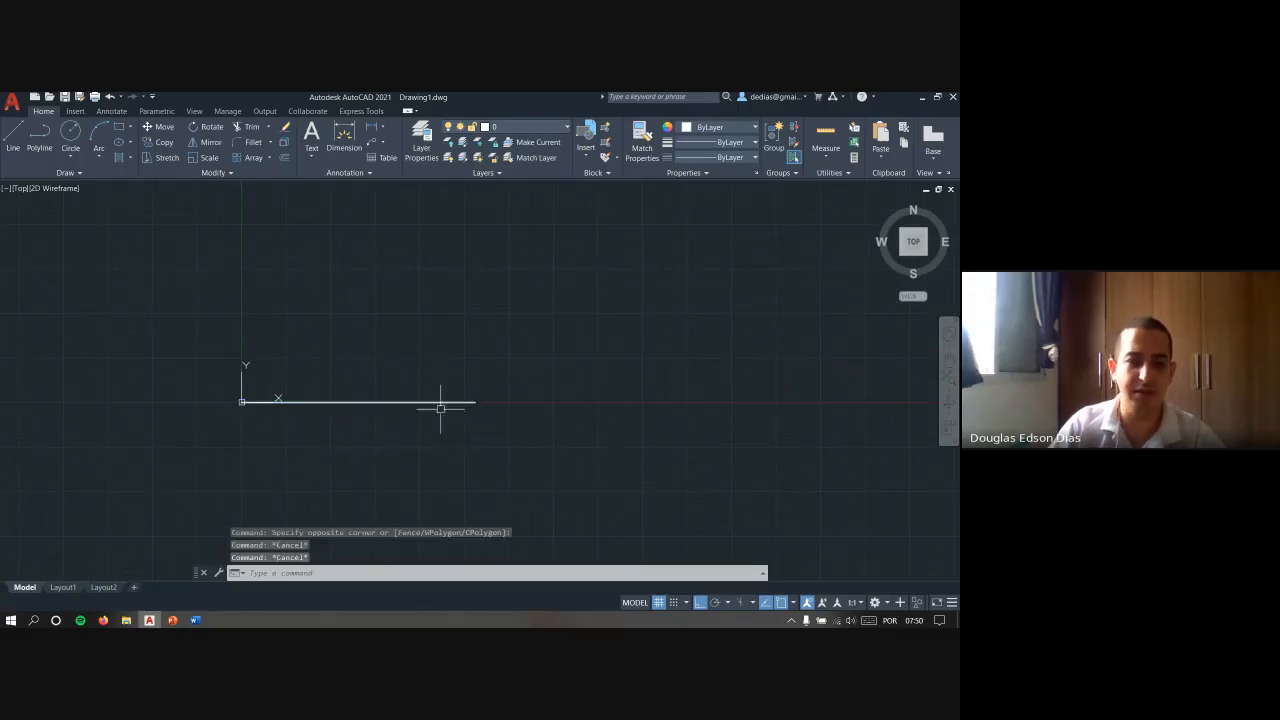
- Draw a horizontal line about 1.1E+20 units long above the X axis and demonstrate selecting and deselecting it
scroll(441, 409, down, 15)
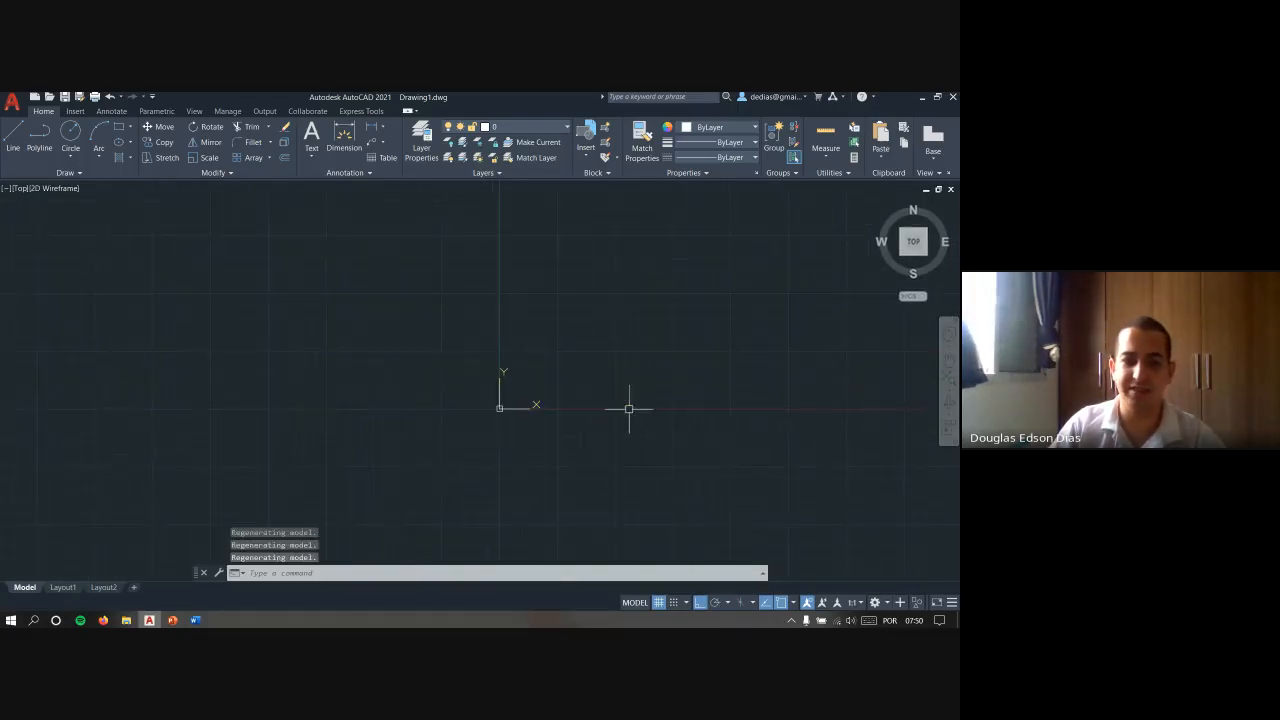
middle_drag(629, 409, 369, 443)
text(l)
key(Return)
click(302, 370)
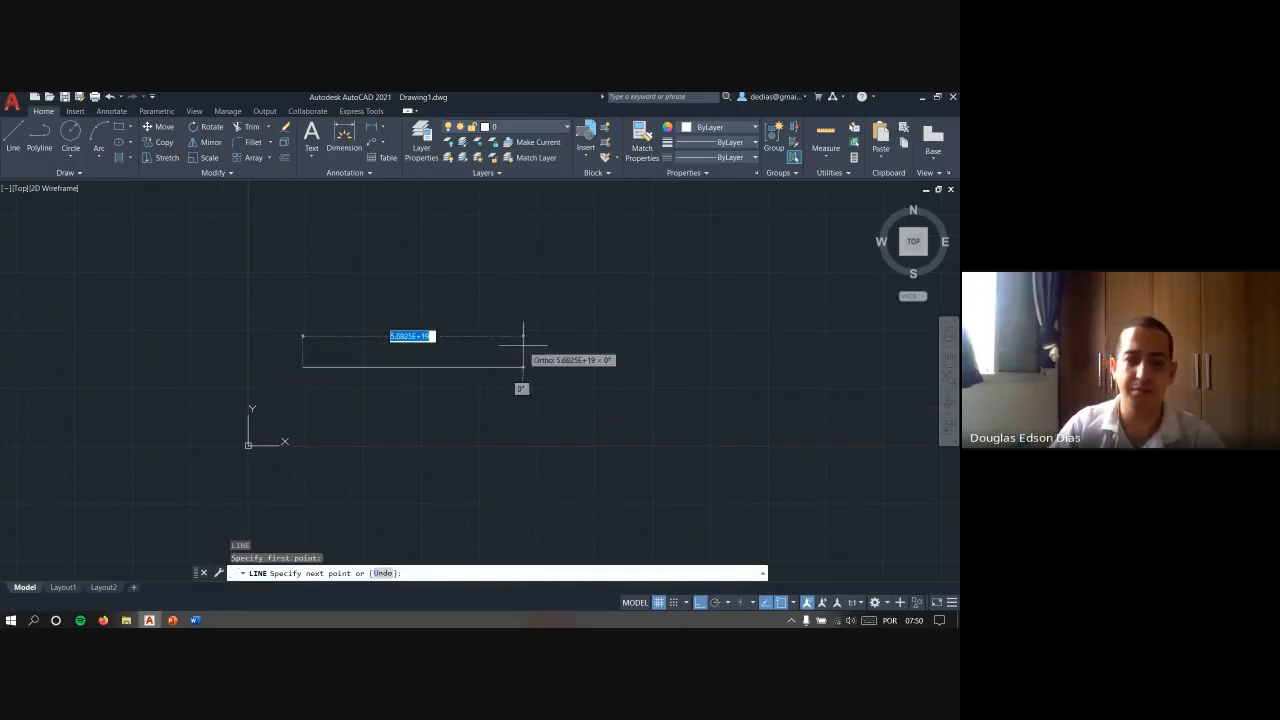
click(729, 323)
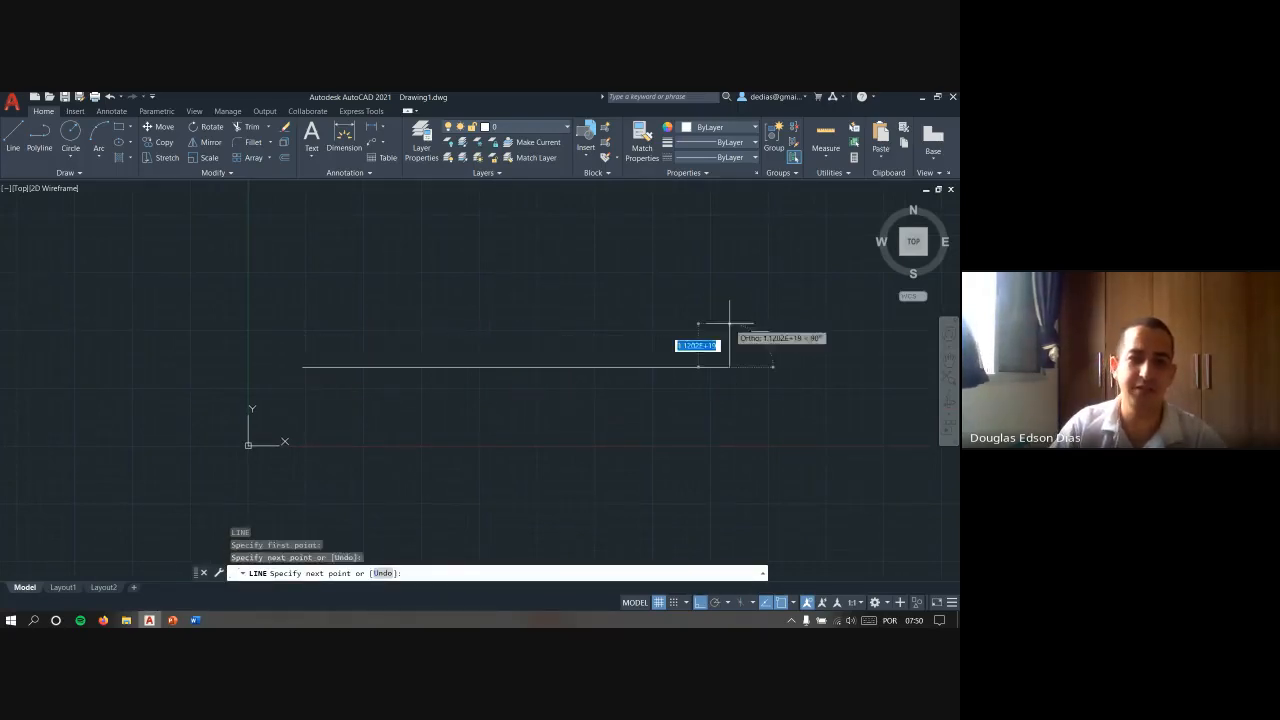
key(Escape)
key(Escape)
click(689, 414)
click(596, 344)
key(Escape)
key(Escape)
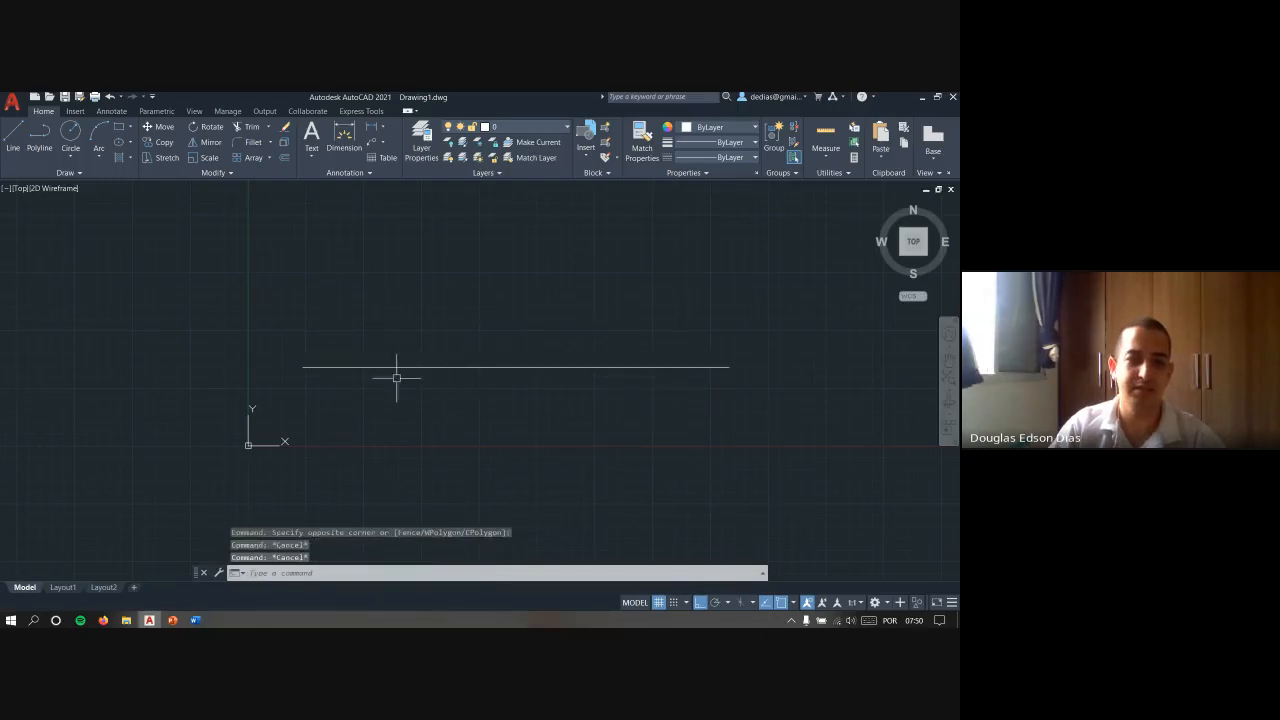
- Erase the longest line with a crossing selection and zoom to the extents of the remaining lines
click(579, 386)
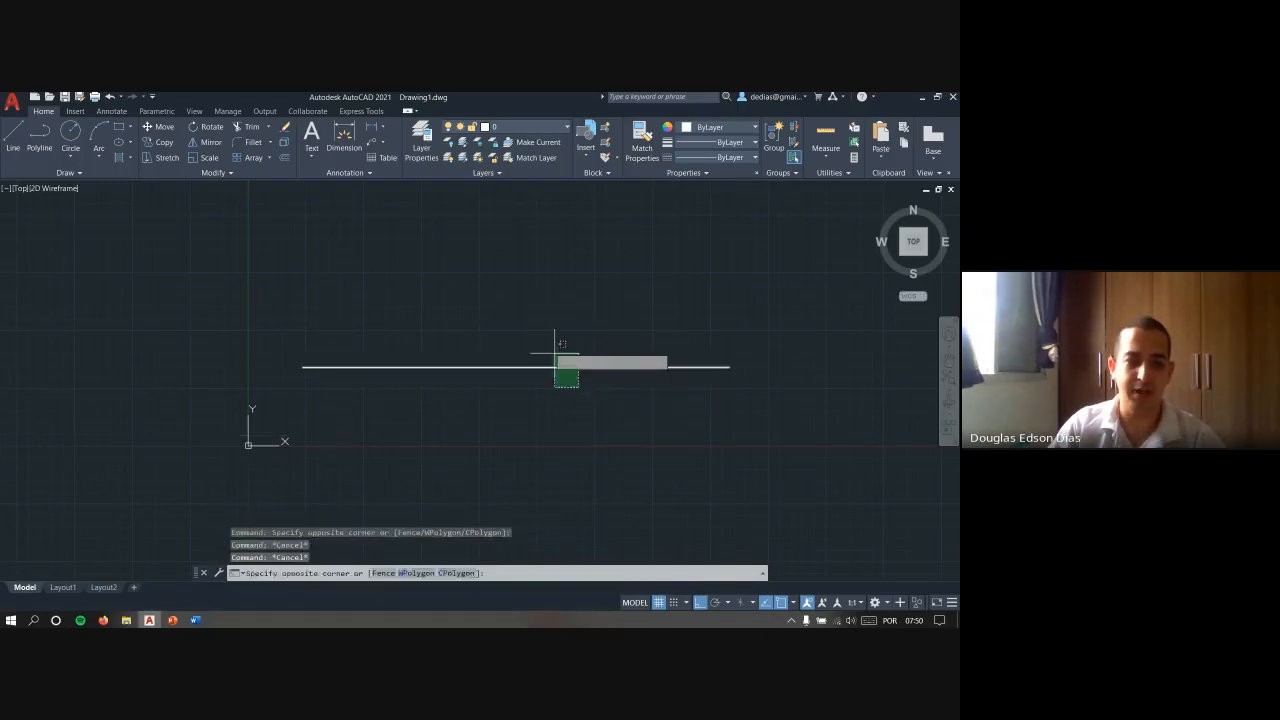
click(554, 352)
text(e)
key(Return)
text(z)
key(Return)
text(e)
key(Return)
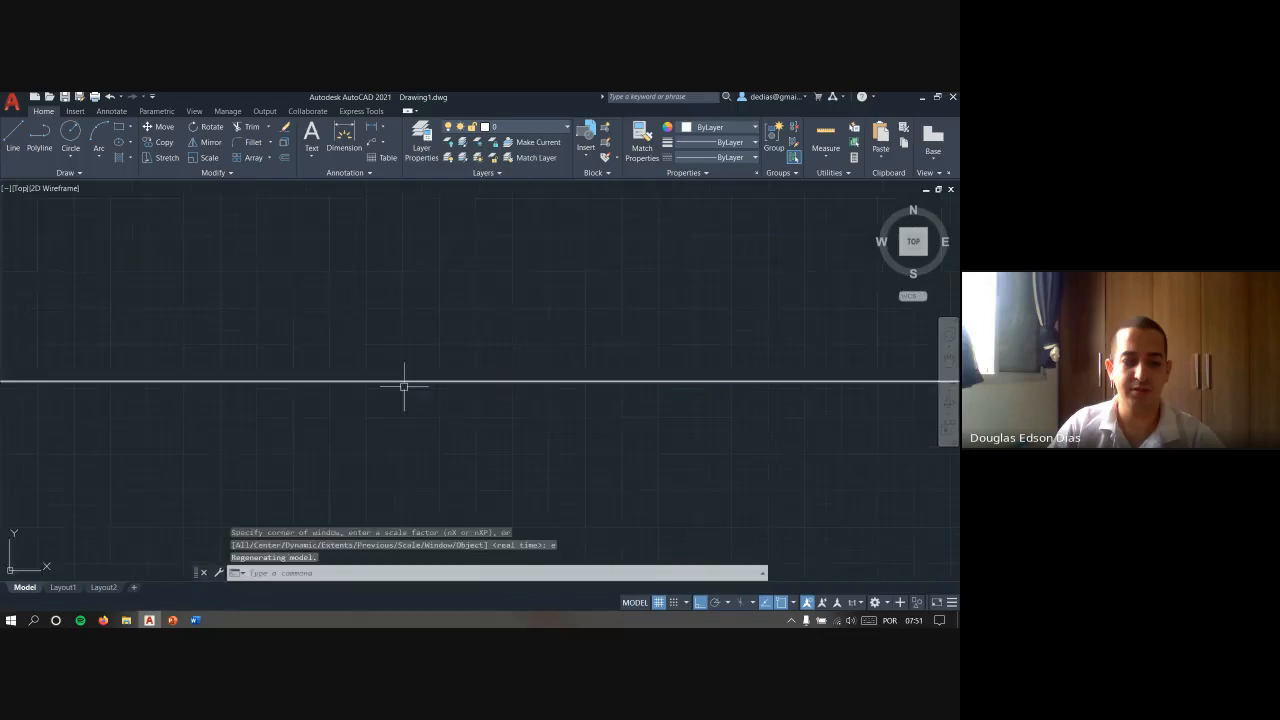
click(403, 391)
click(363, 344)
text(e)
key(Return)
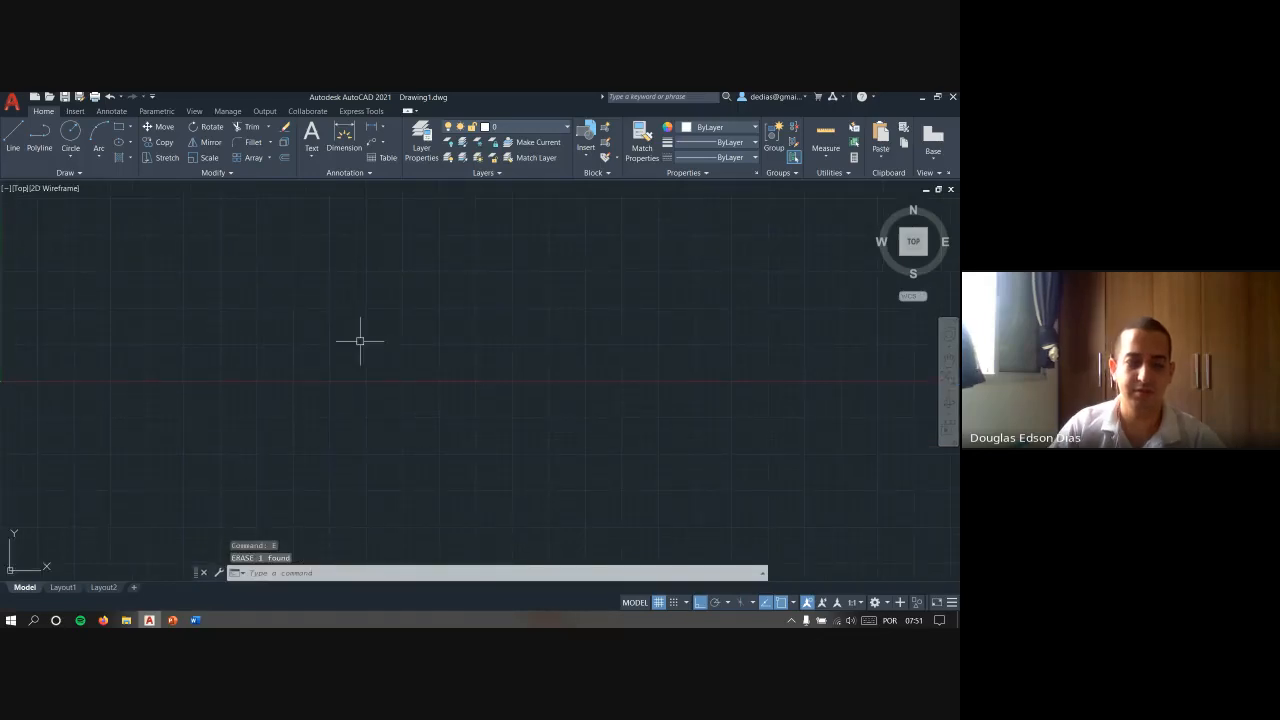
text(z)
key(Return)
text(e)
key(Return)
key(Escape)
key(Escape)
scroll(377, 343, down, 2)
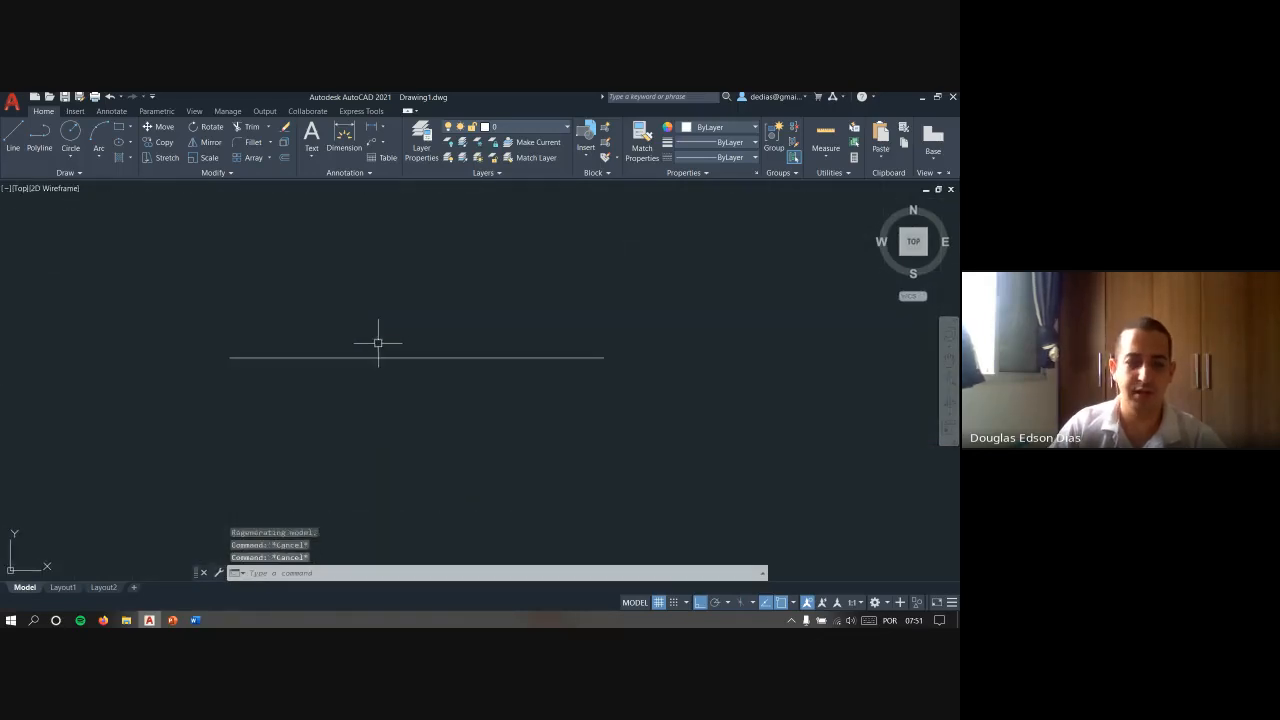
- Measure the short line's length with the Distance command
text(di)
key(Return)
click(604, 357)
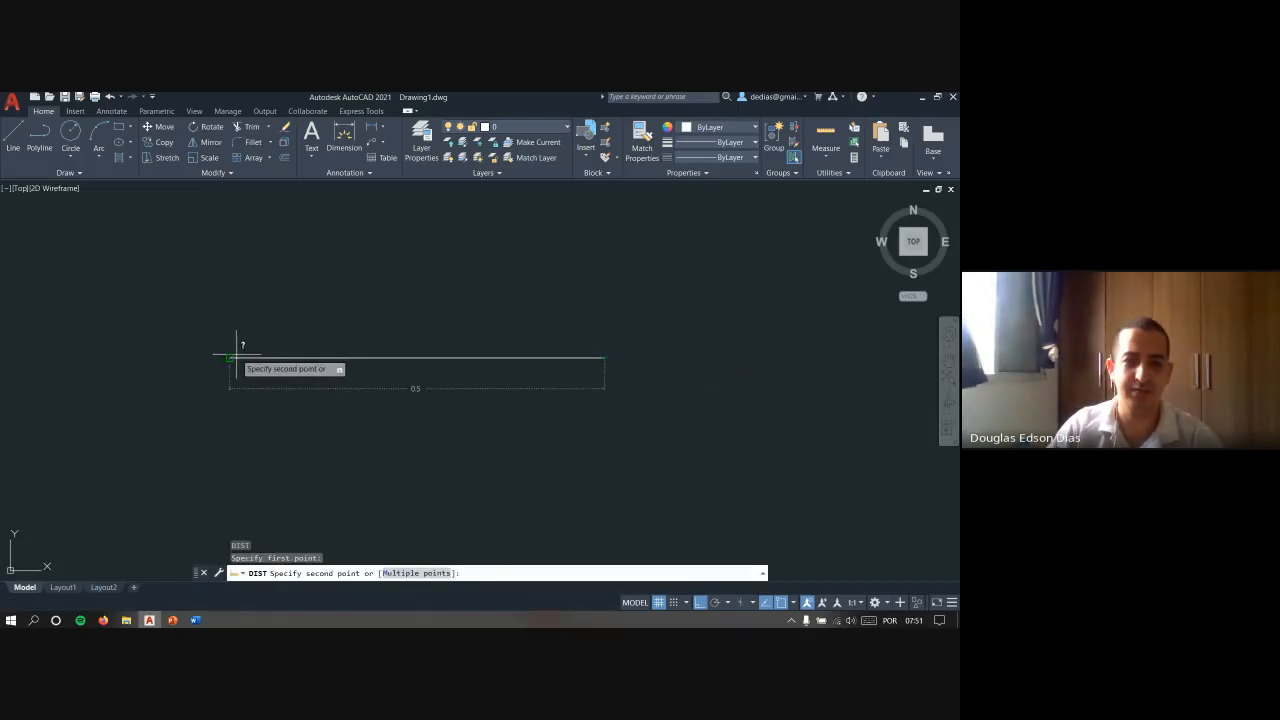
key(Escape)
- Erase the short line with a crossing selection
click(531, 271)
click(403, 383)
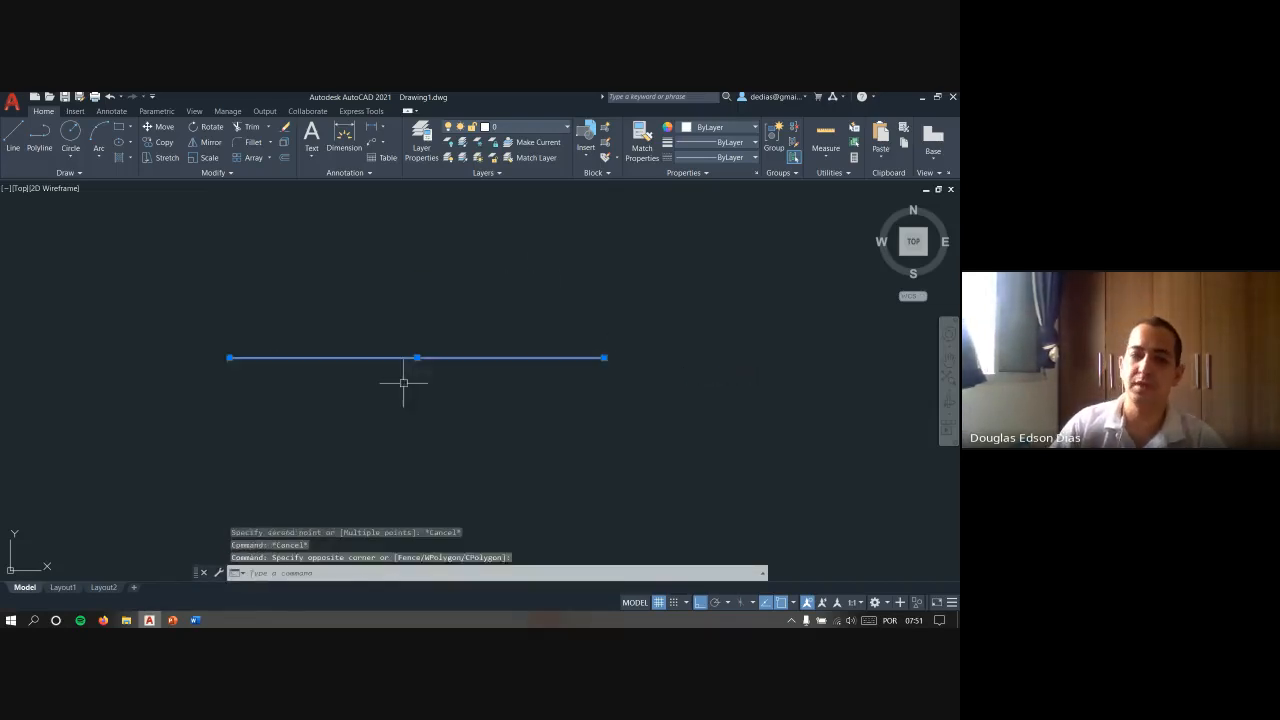
key(Delete)
key(Escape)
key(Escape)
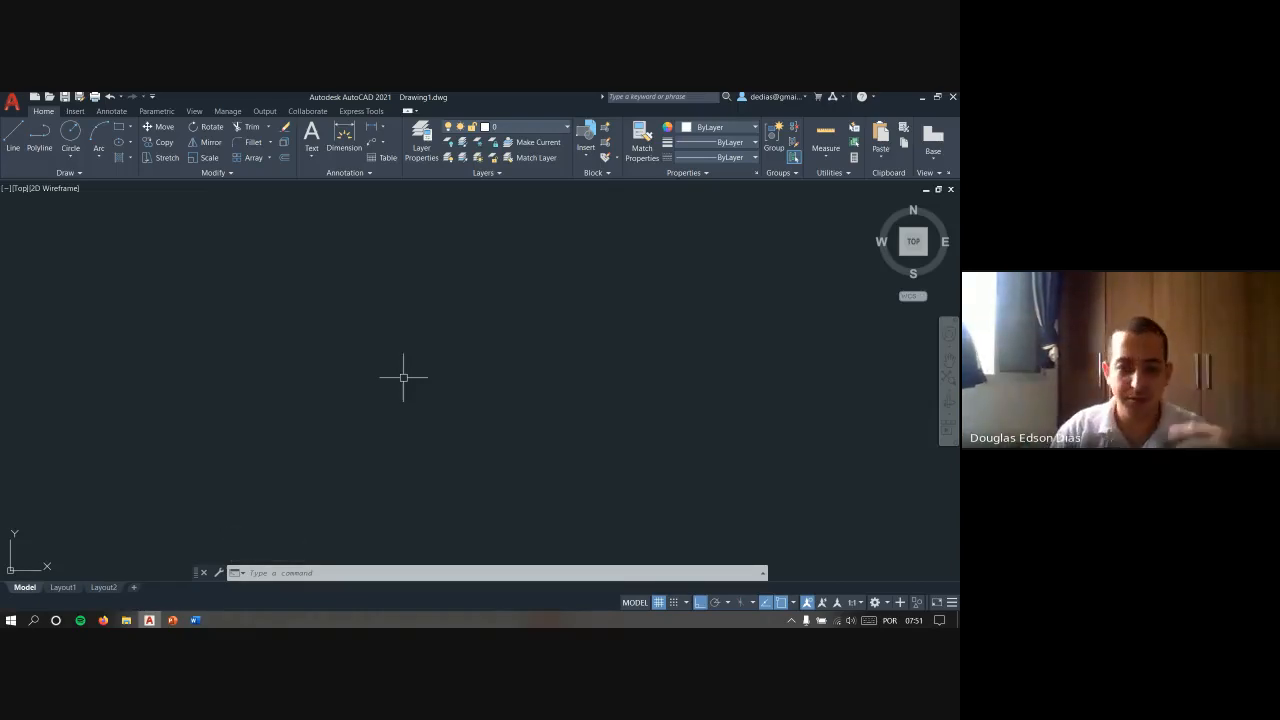
- View the cursor item on the PowerPoint interface slide, return to AutoCAD and show a crossing selection in the empty drawing area
key(alt+Tab)
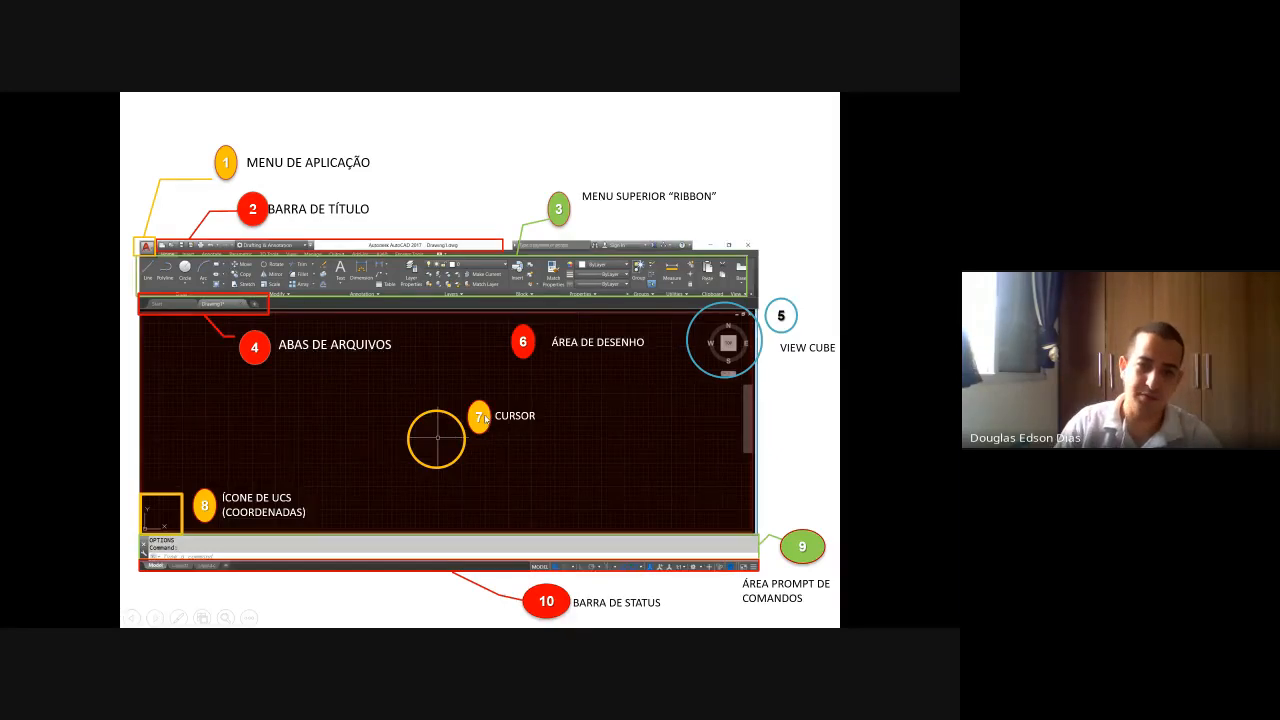
key(alt+Tab)
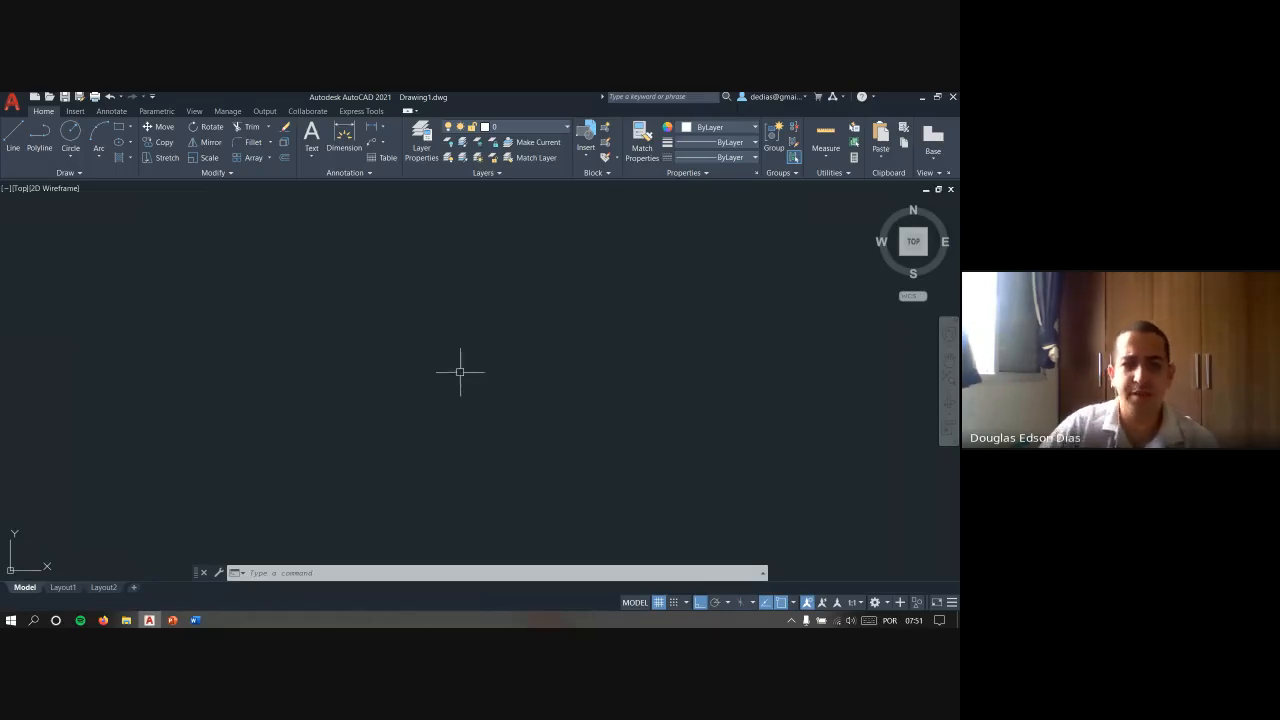
scroll(420, 380, down, 5)
middle_drag(413, 379, 288, 482)
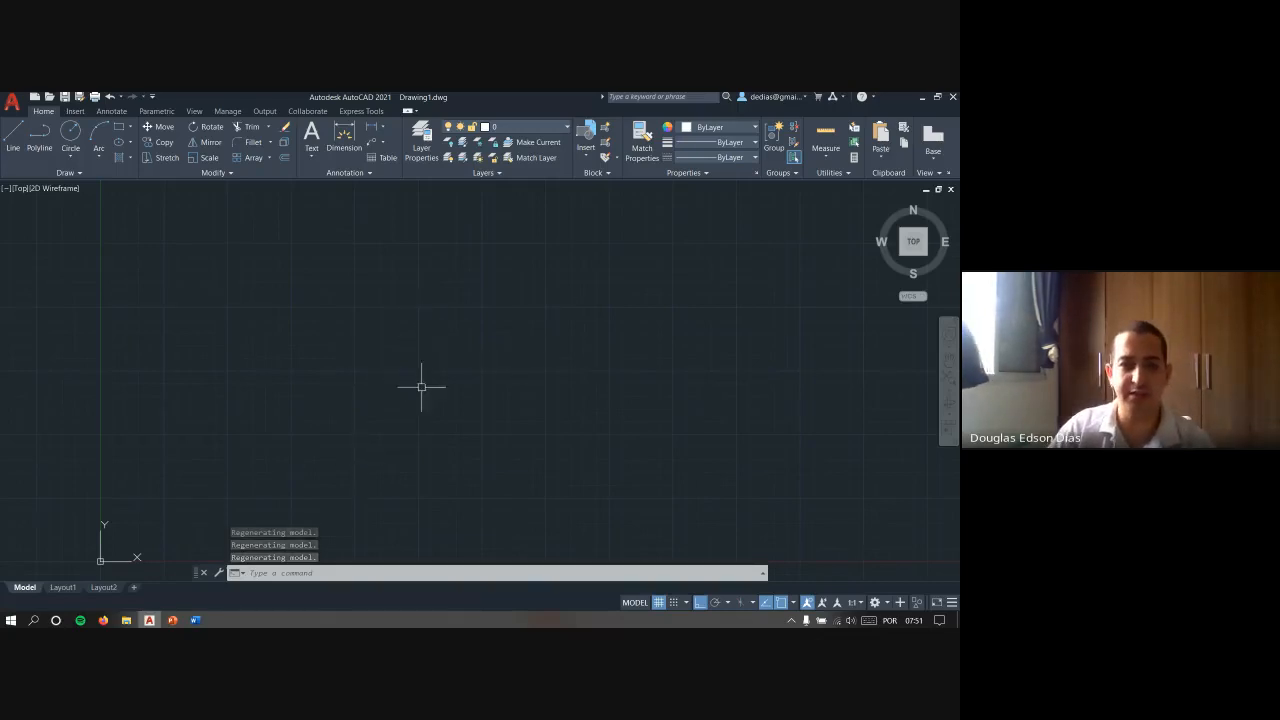
click(449, 280)
click(305, 375)
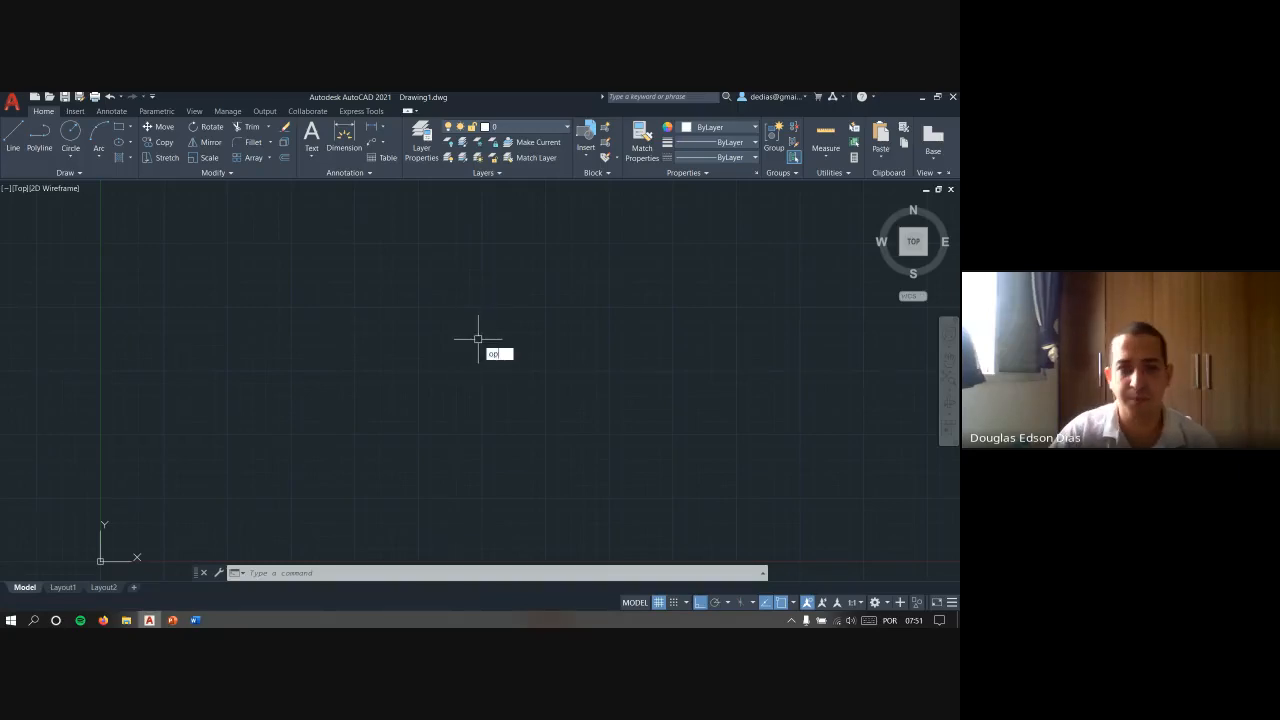
- Review the Drafting and Selection settings in the Options dialog and cancel it
key(Return)
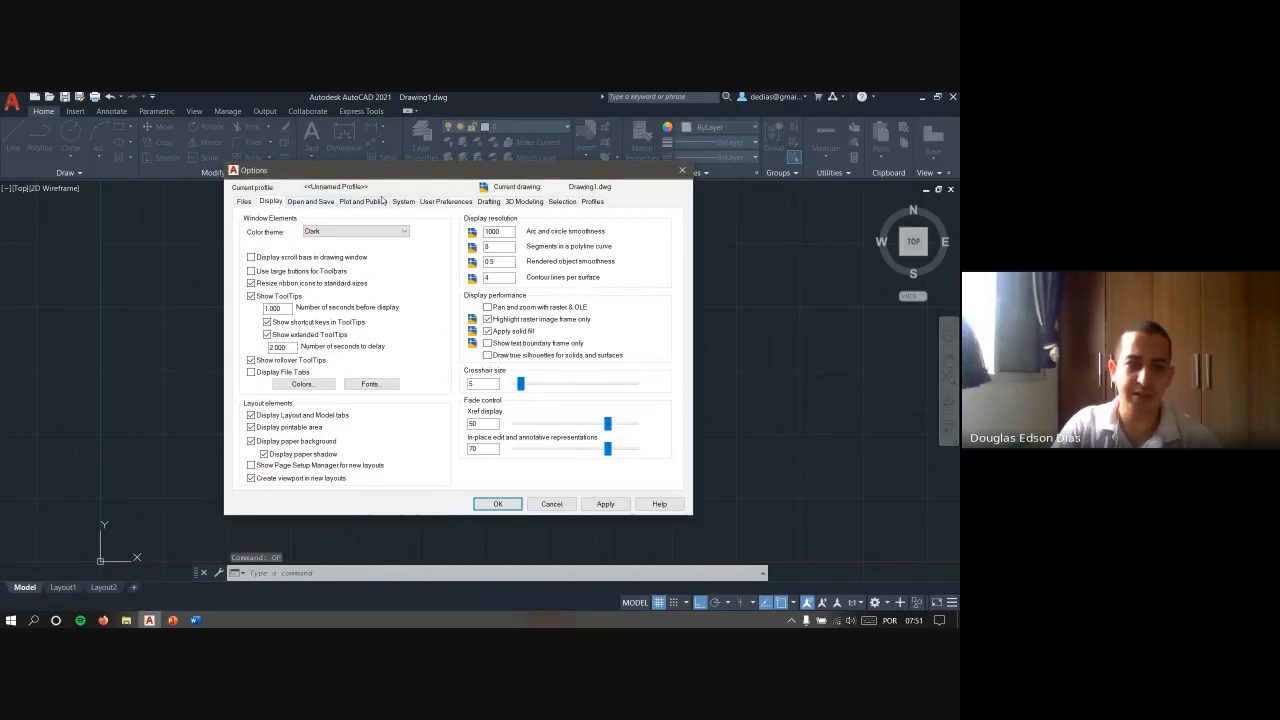
click(484, 202)
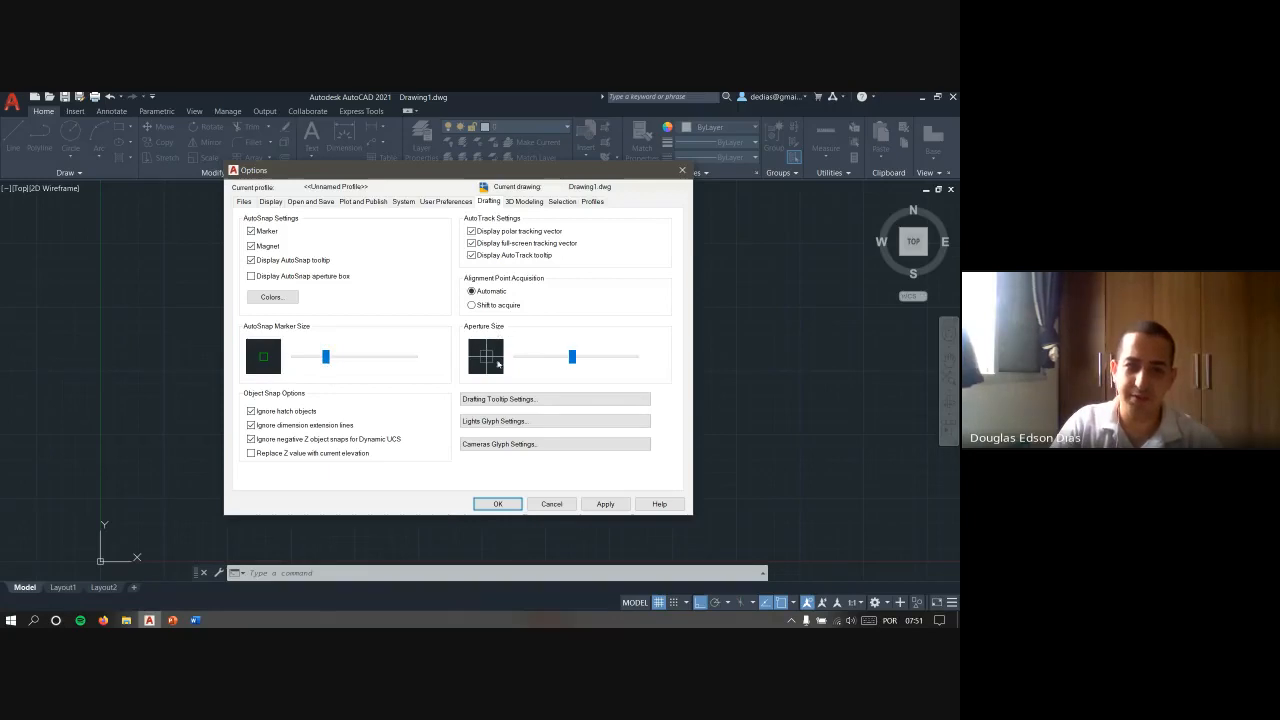
click(561, 202)
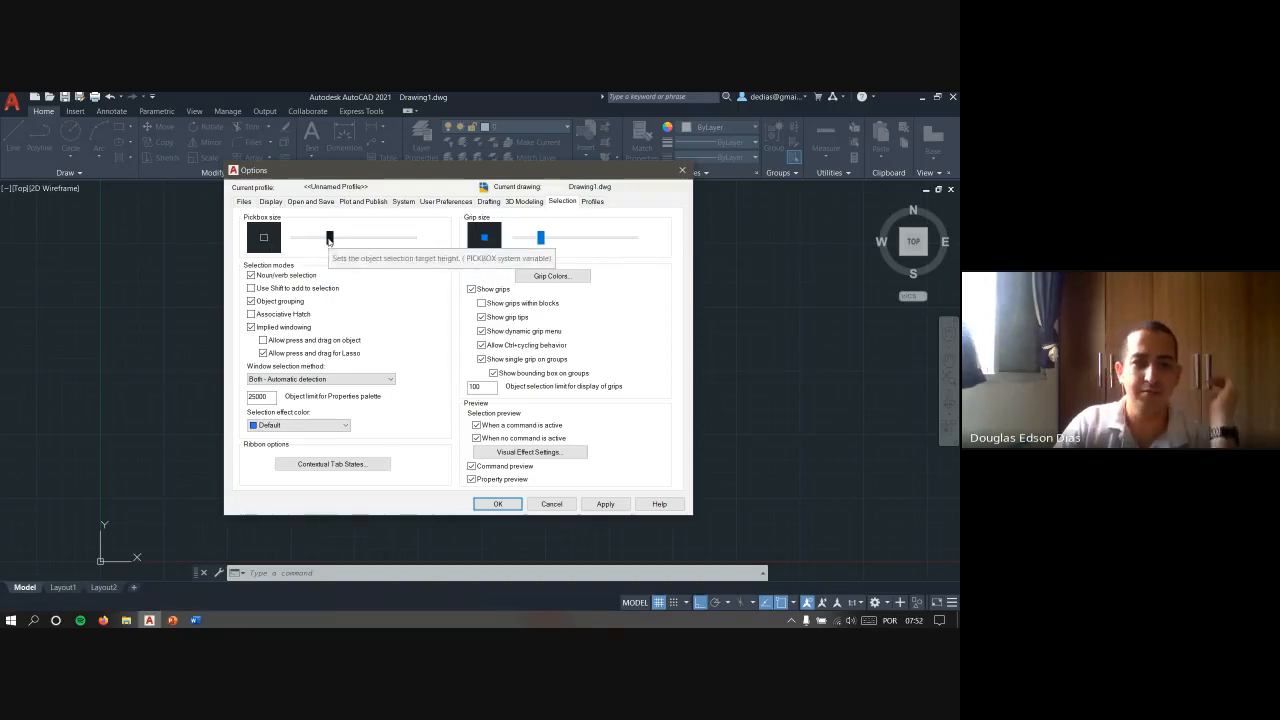
click(552, 504)
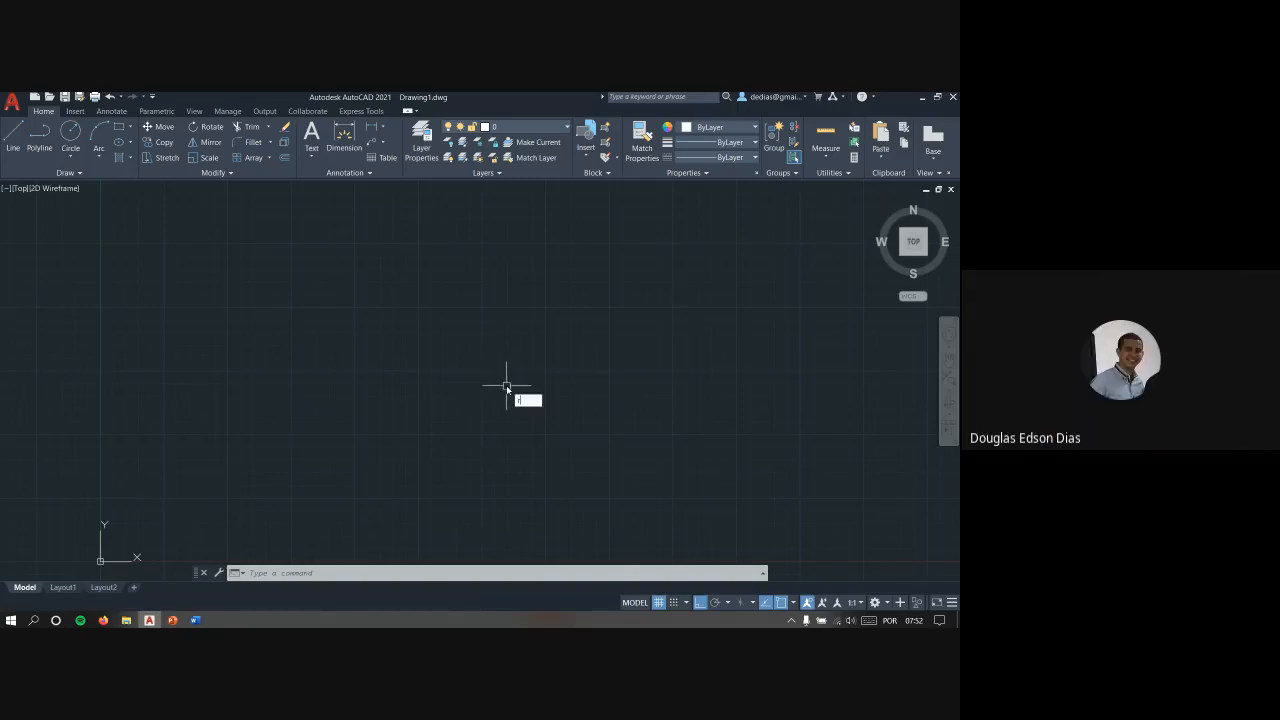
- Draw a small, nearly square rectangle in the empty drawing area, above and to the right of the origin
text(rec)
key(Return)
click(415, 430)
click(446, 399)
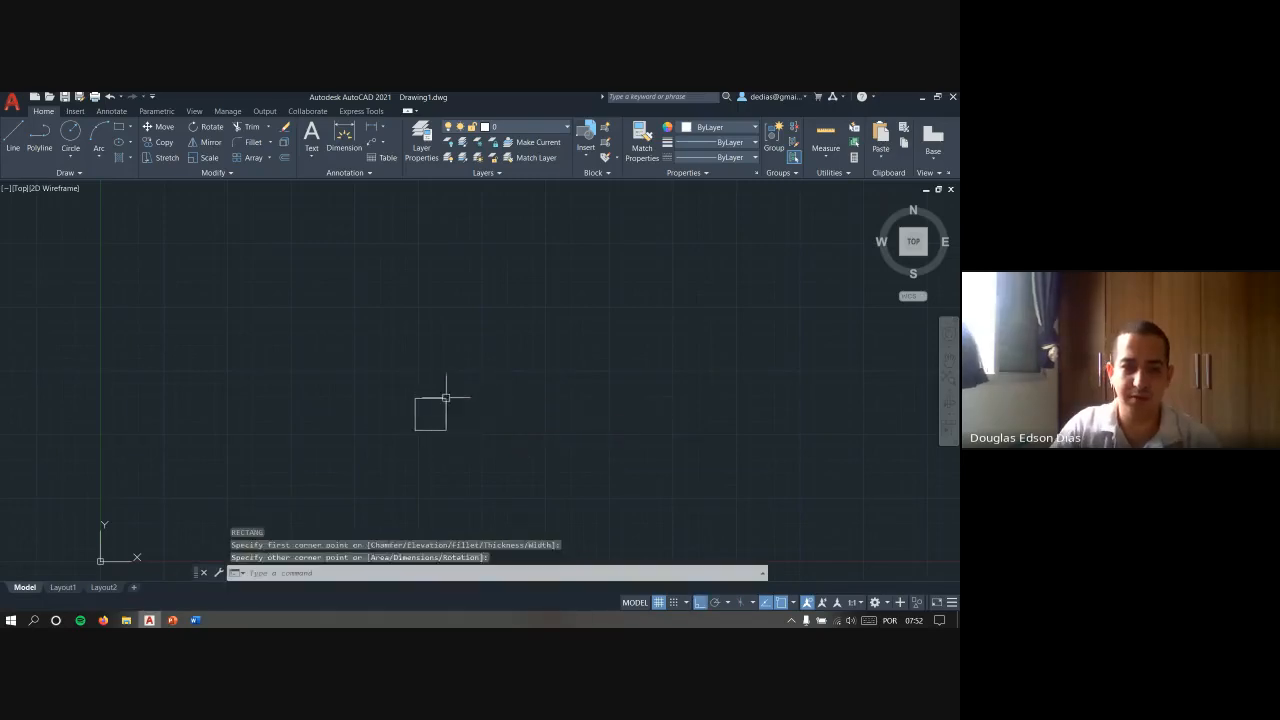
key(Escape)
key(Escape)
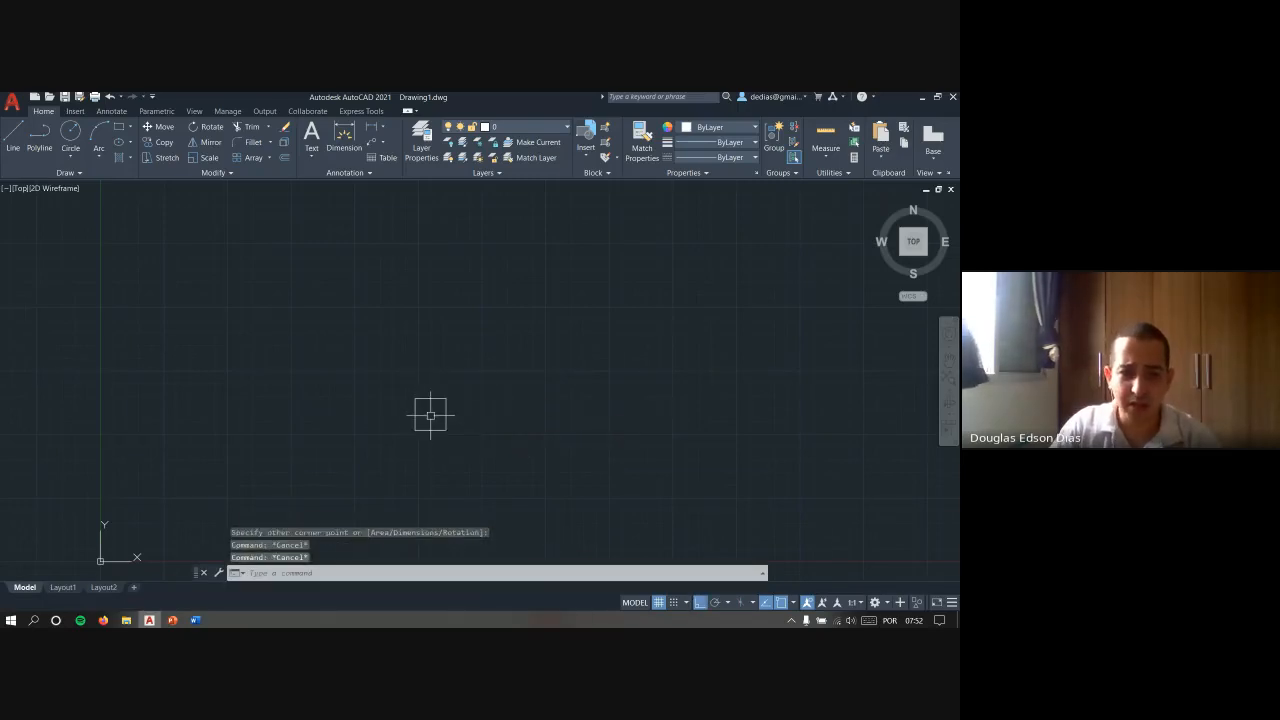
- Examine the rectangle at different zoom levels and demonstrate the cursor with small selection windows beside its right edge
scroll(430, 417, down, 3)
scroll(430, 414, down, 4)
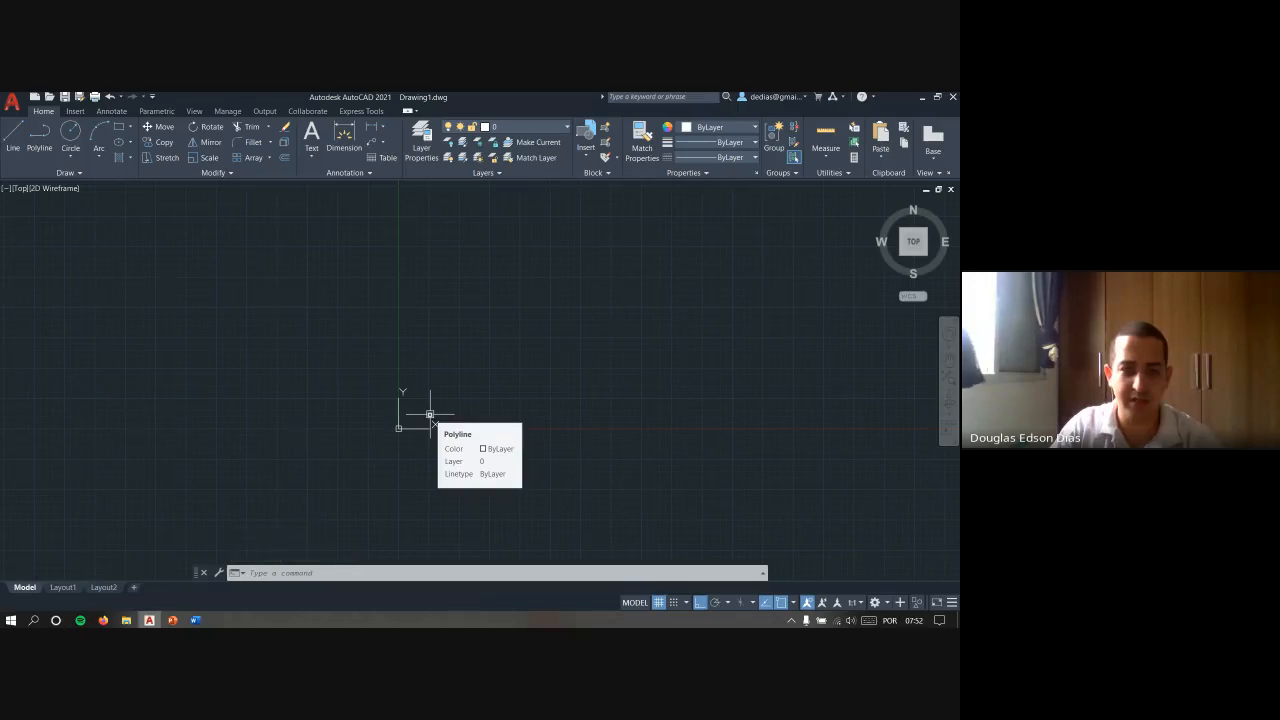
scroll(430, 414, up, 6)
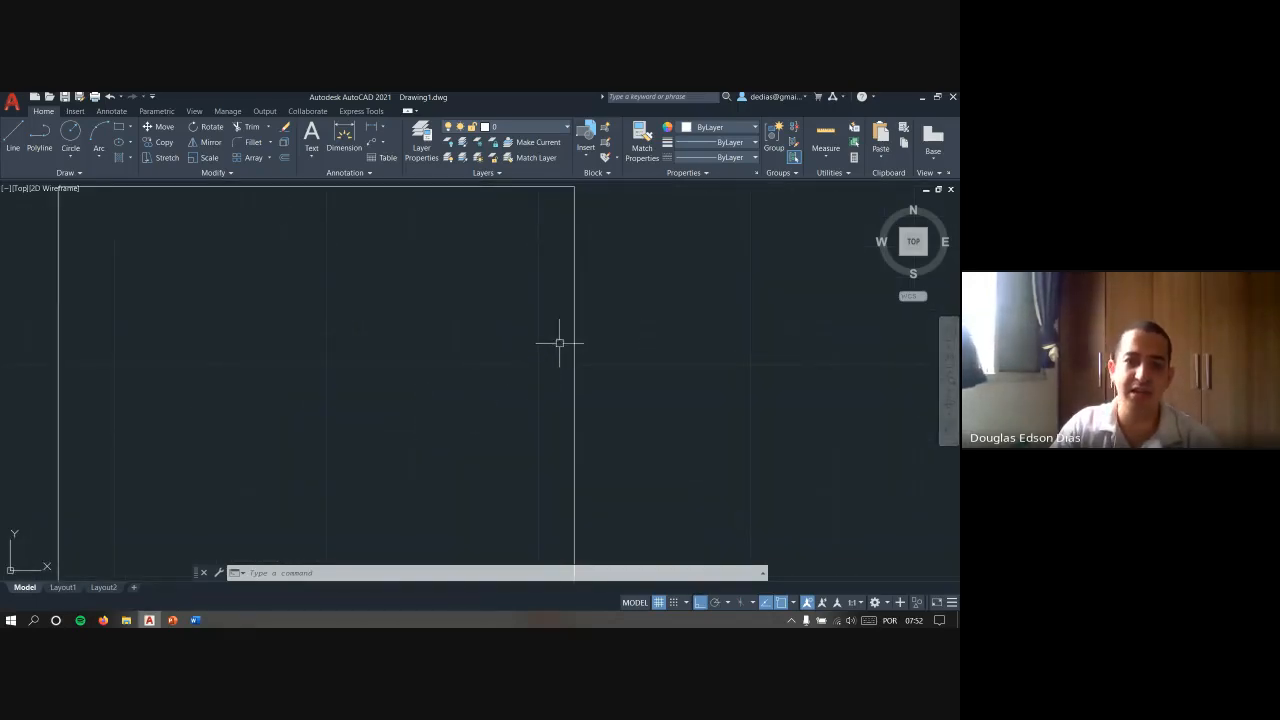
click(559, 343)
click(530, 369)
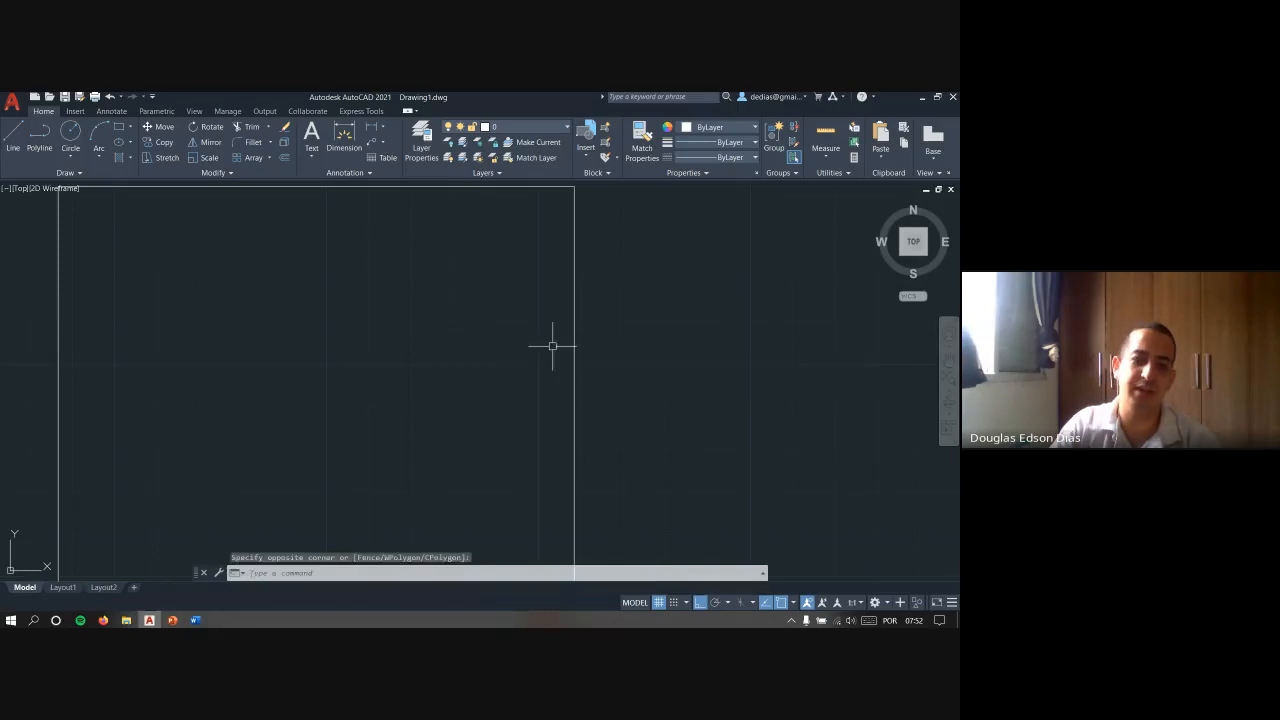
click(563, 341)
click(554, 348)
key(Escape)
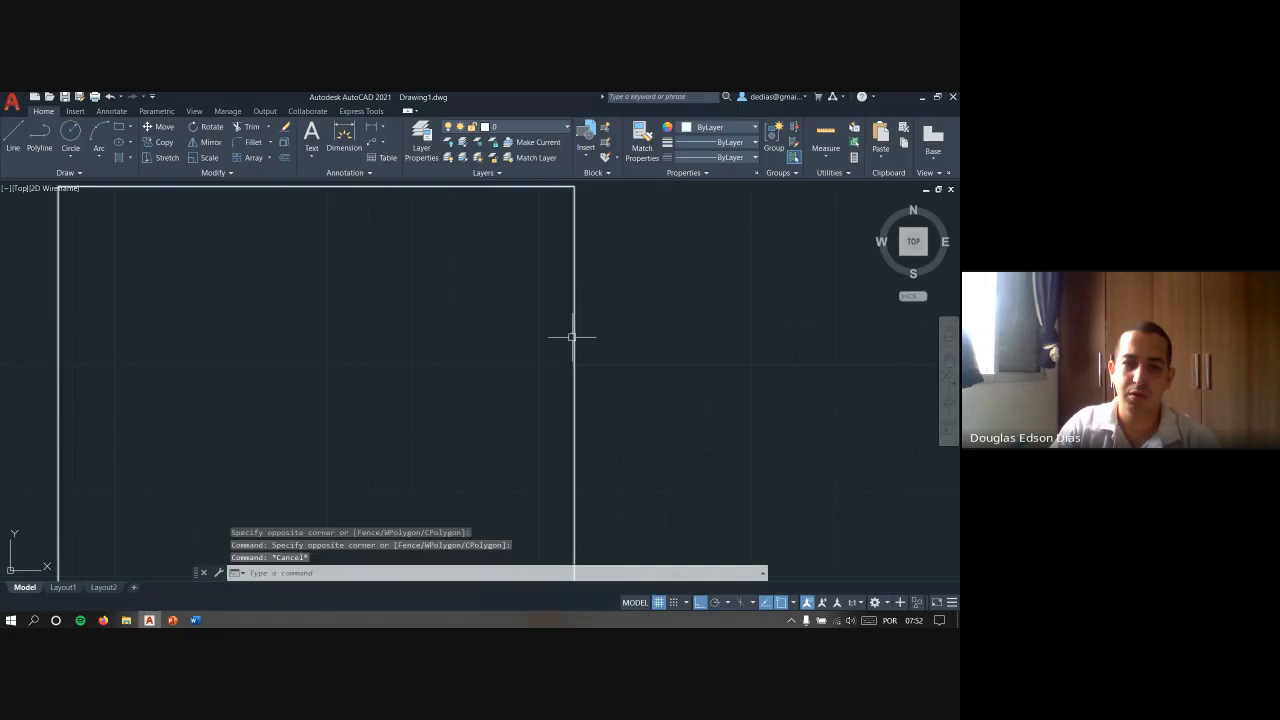
- Demonstrate picking the rectangle by its right edge with the cursor's pickbox and clear the selection
click(572, 337)
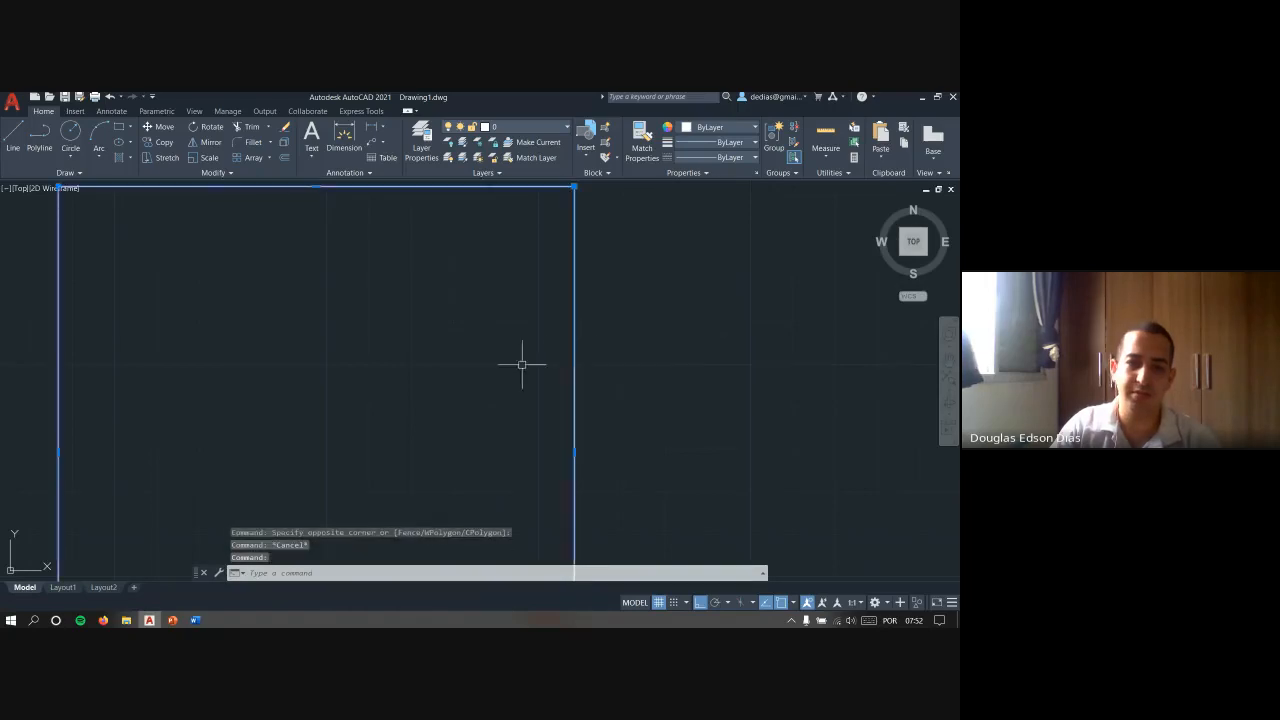
key(Escape)
key(Escape)
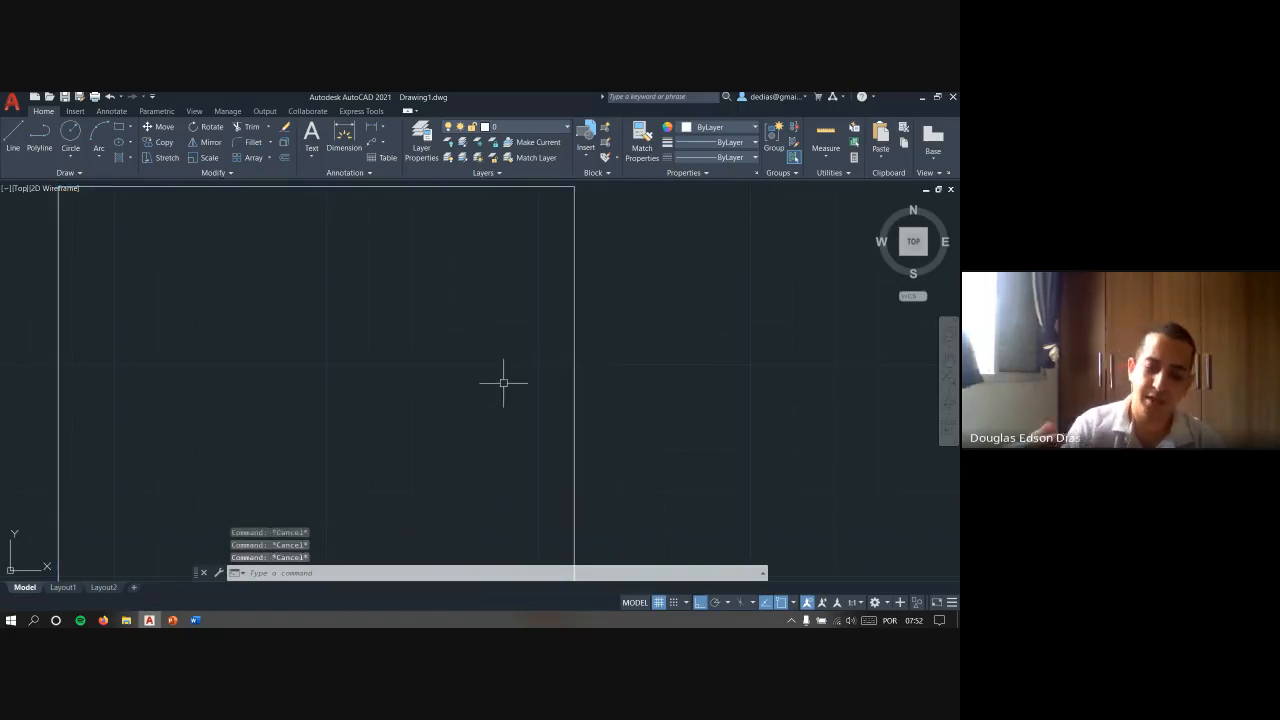
- Reduce the pickbox size to near its minimum in the Options selection settings and test it by selecting the rectangle's right edge
text(OP)
key(Return)
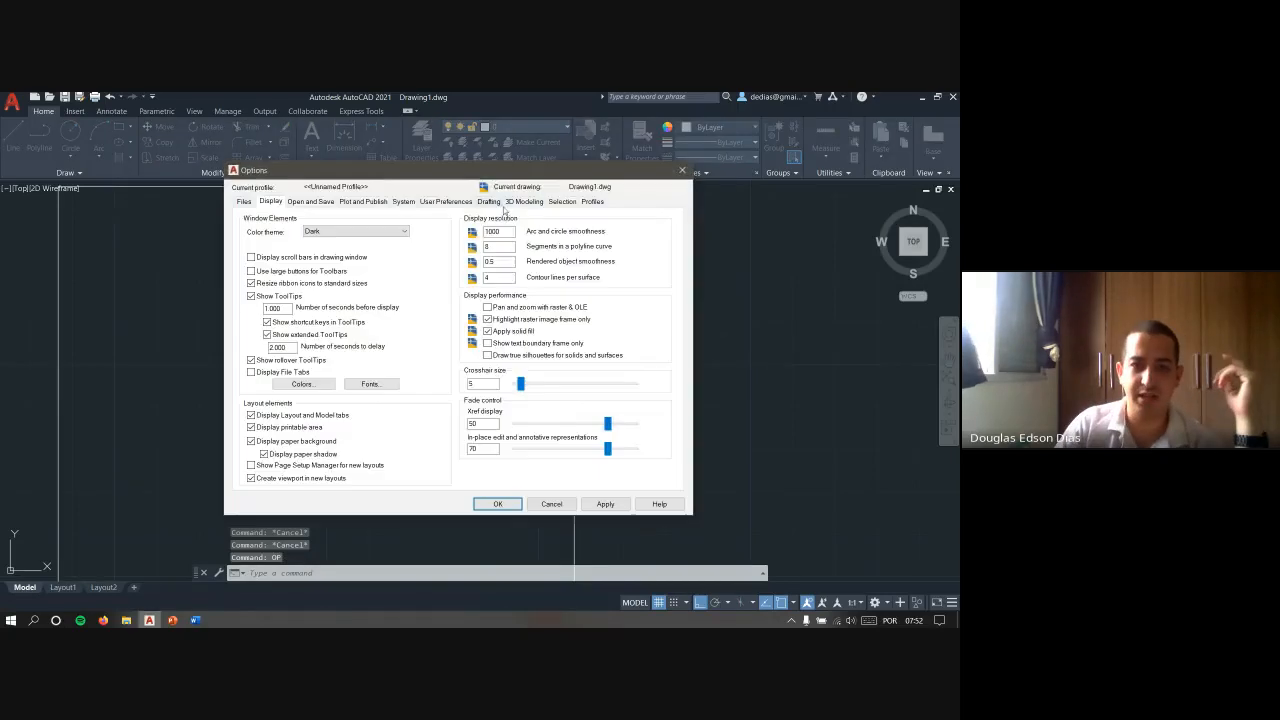
click(562, 201)
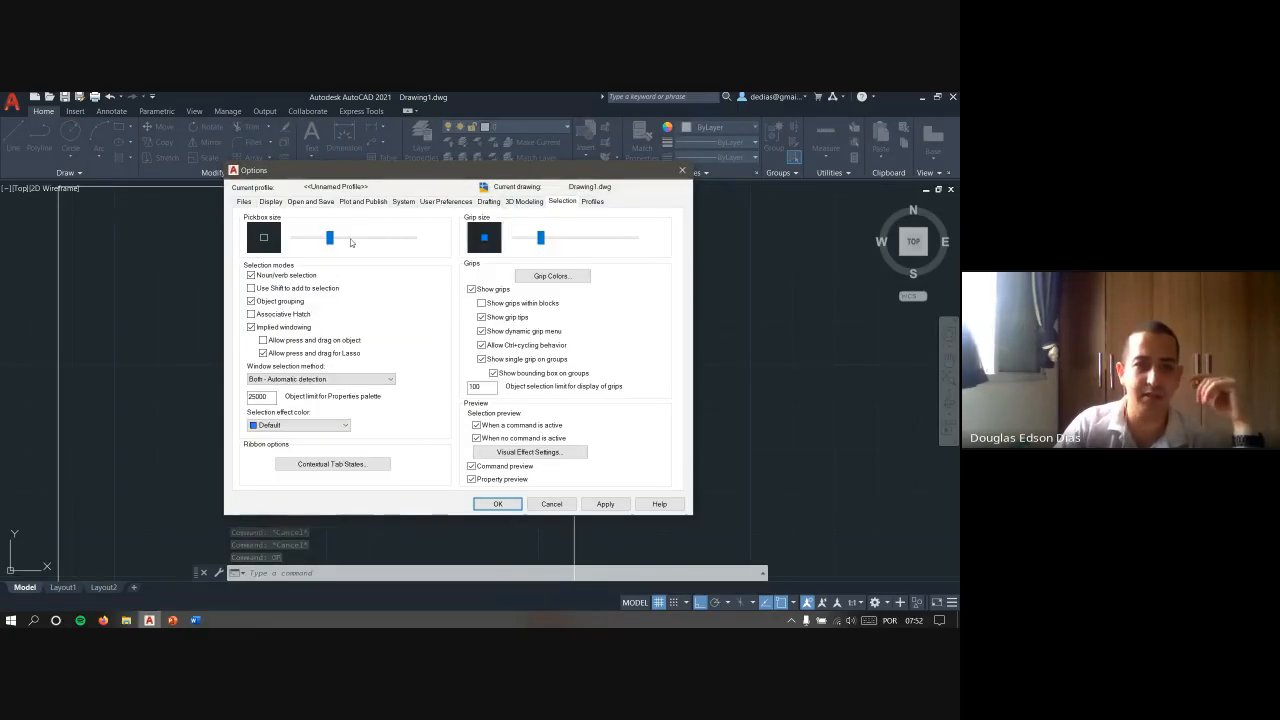
drag(330, 238, 305, 240)
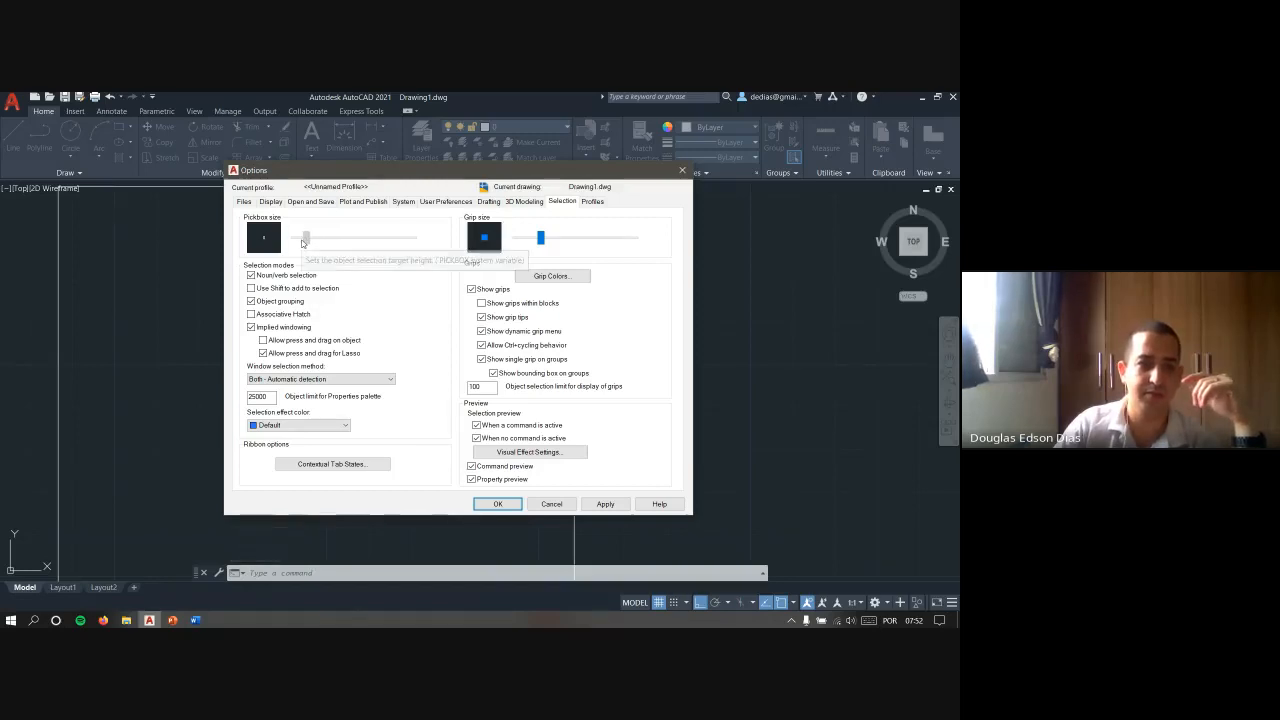
click(497, 503)
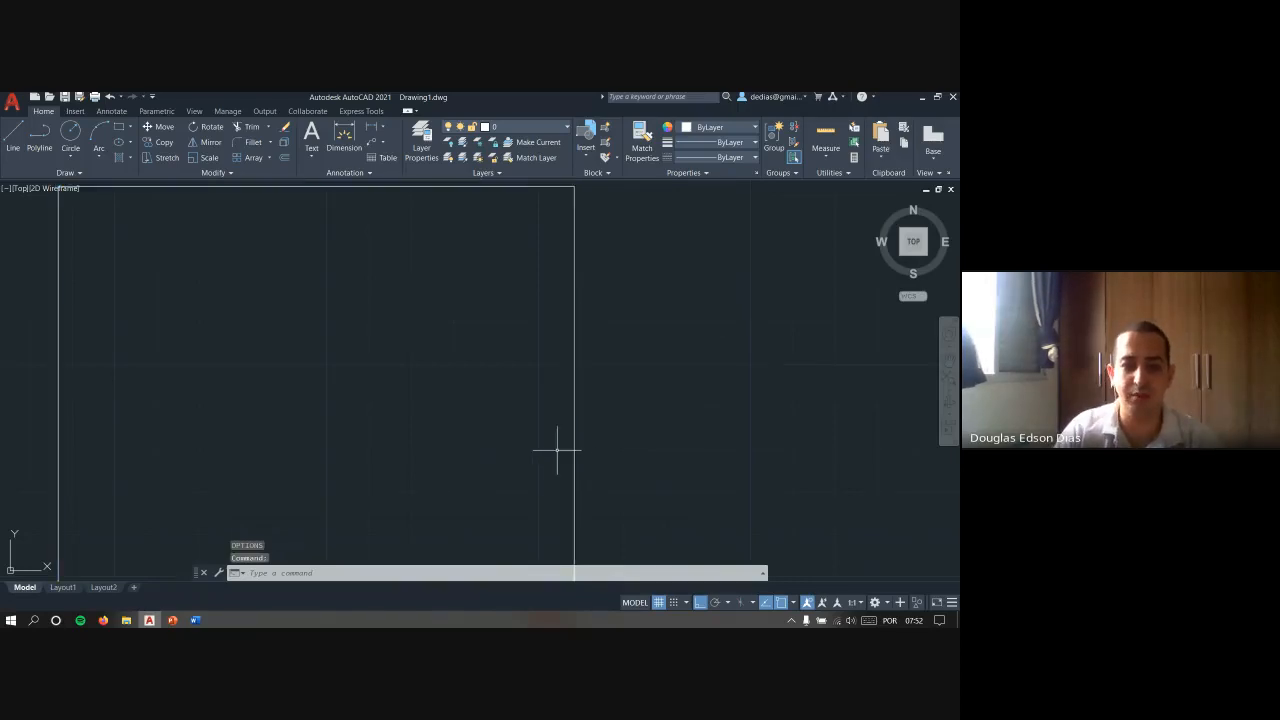
key(Escape)
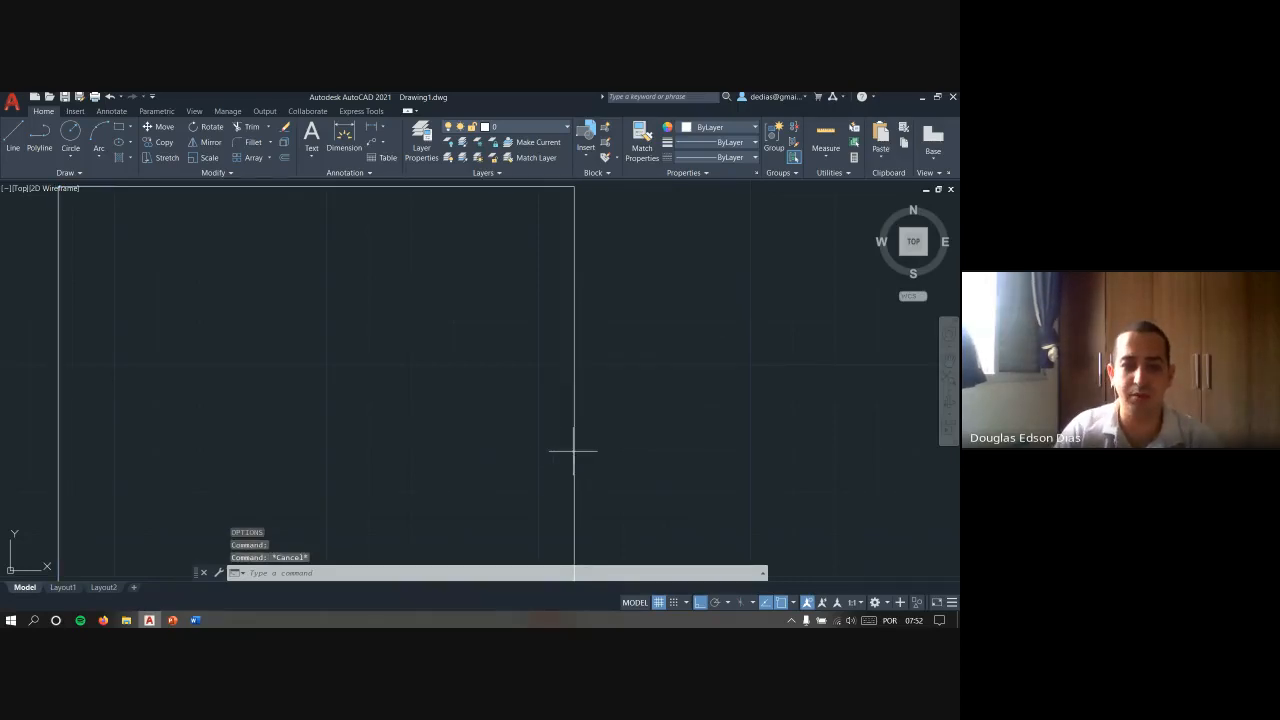
click(566, 450)
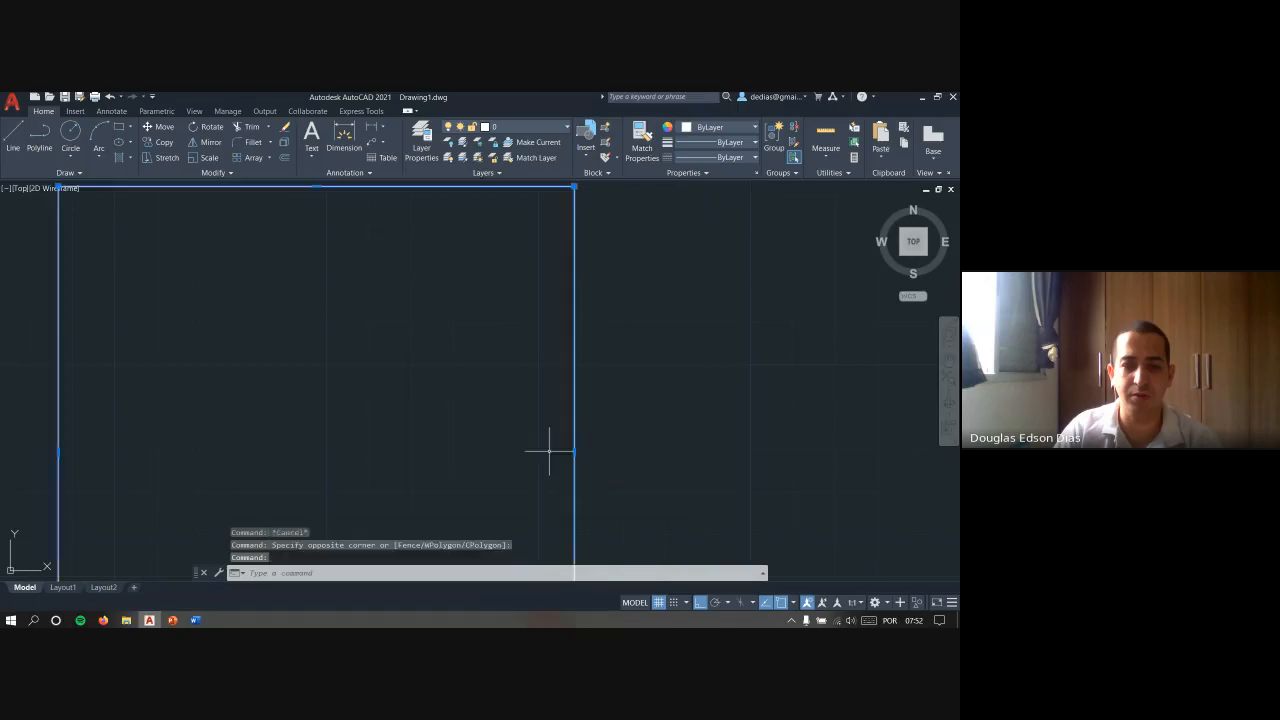
key(Escape)
- Enlarge the pickbox to about three quarters of its range and test it by selecting and deselecting the rectangle
key(Return)
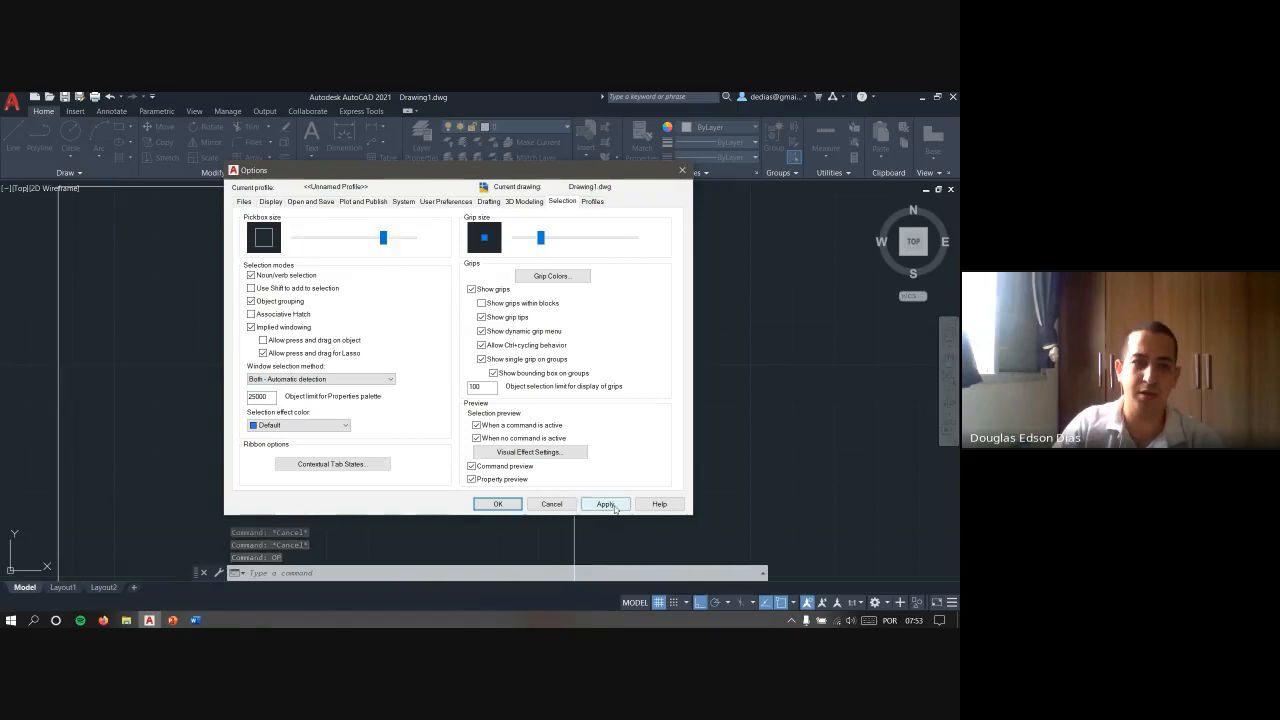
click(497, 503)
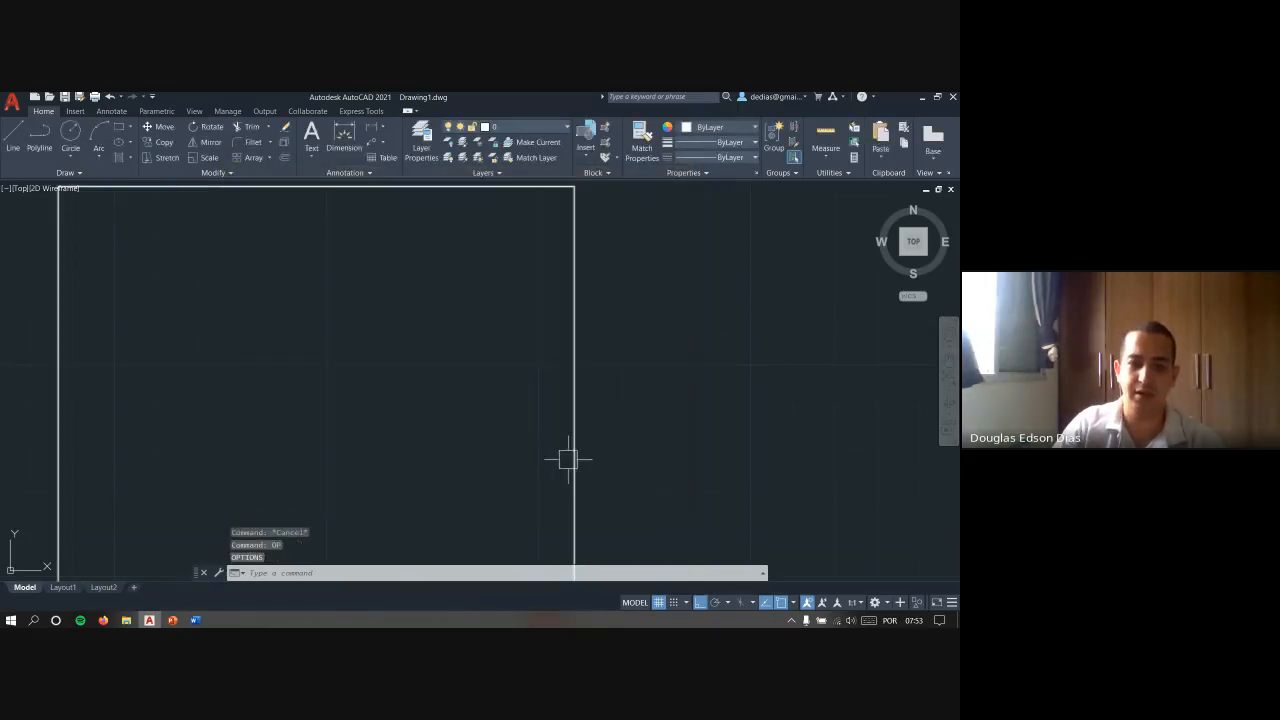
click(567, 456)
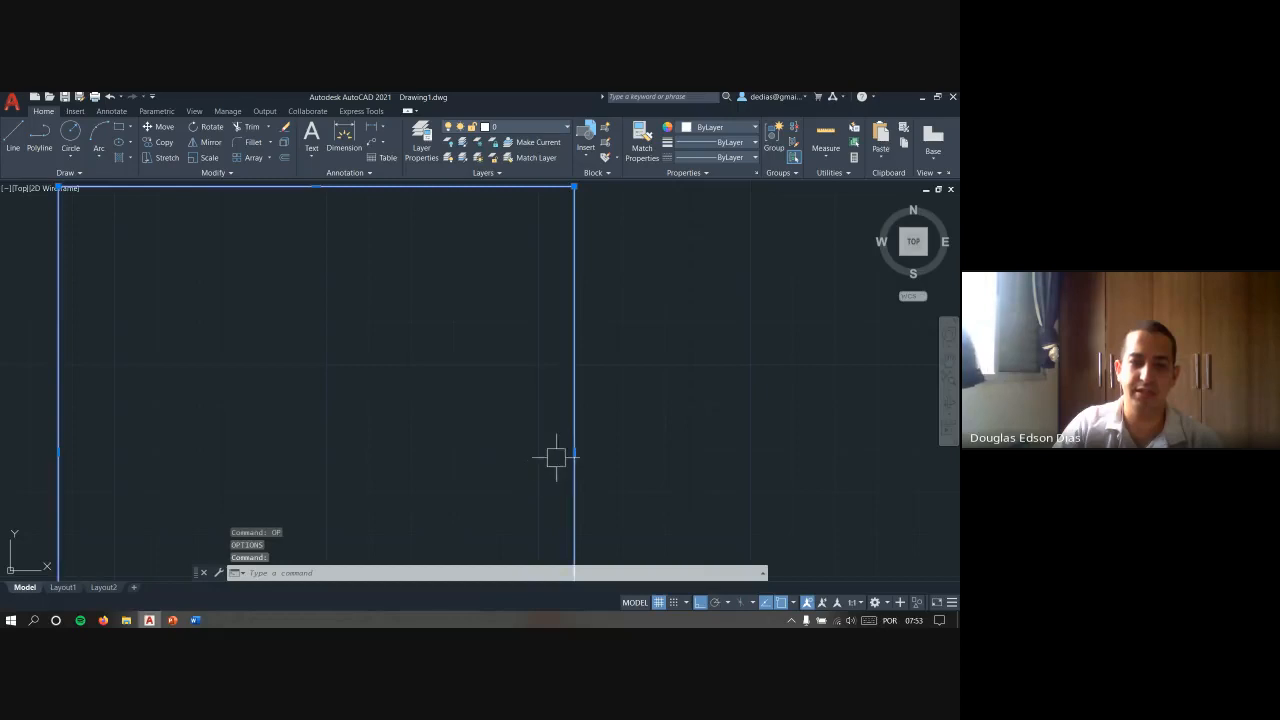
key(Escape)
key(Escape)
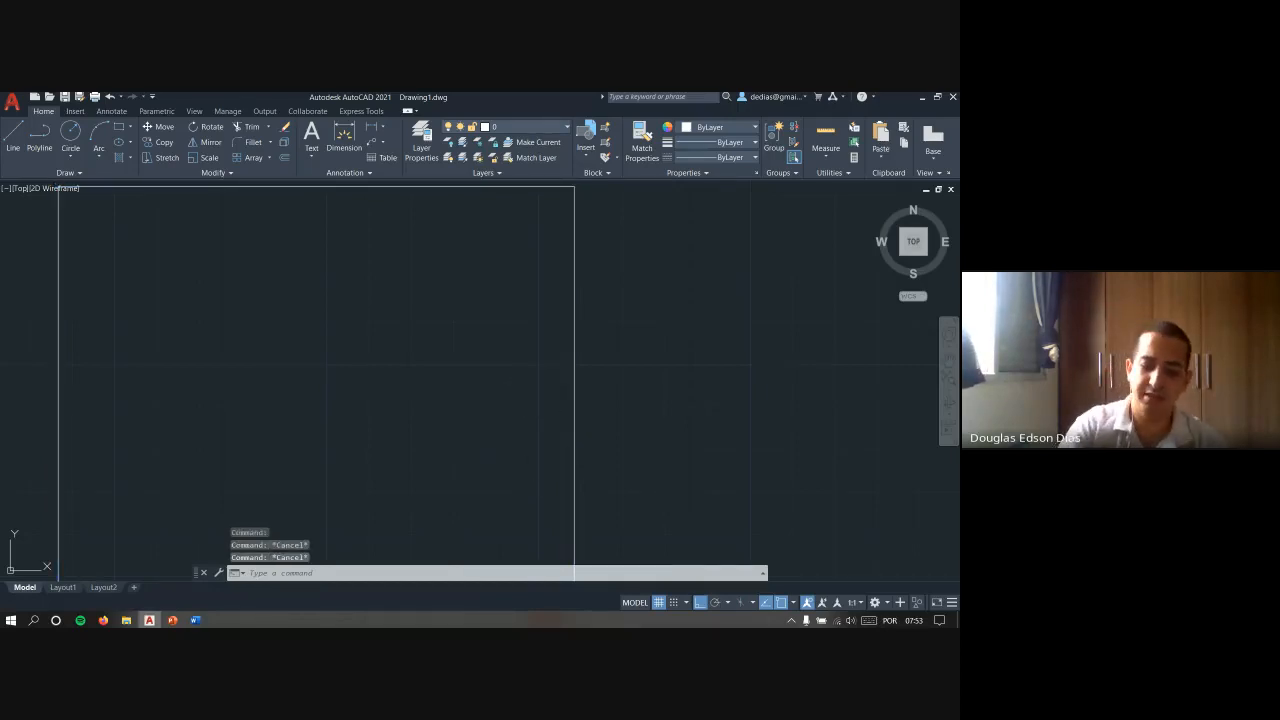
- Set the pickbox to a medium size, look through the Drafting, User Preferences, Plot and Publish and Display options, and apply the settings
text(OP)
key(Return)
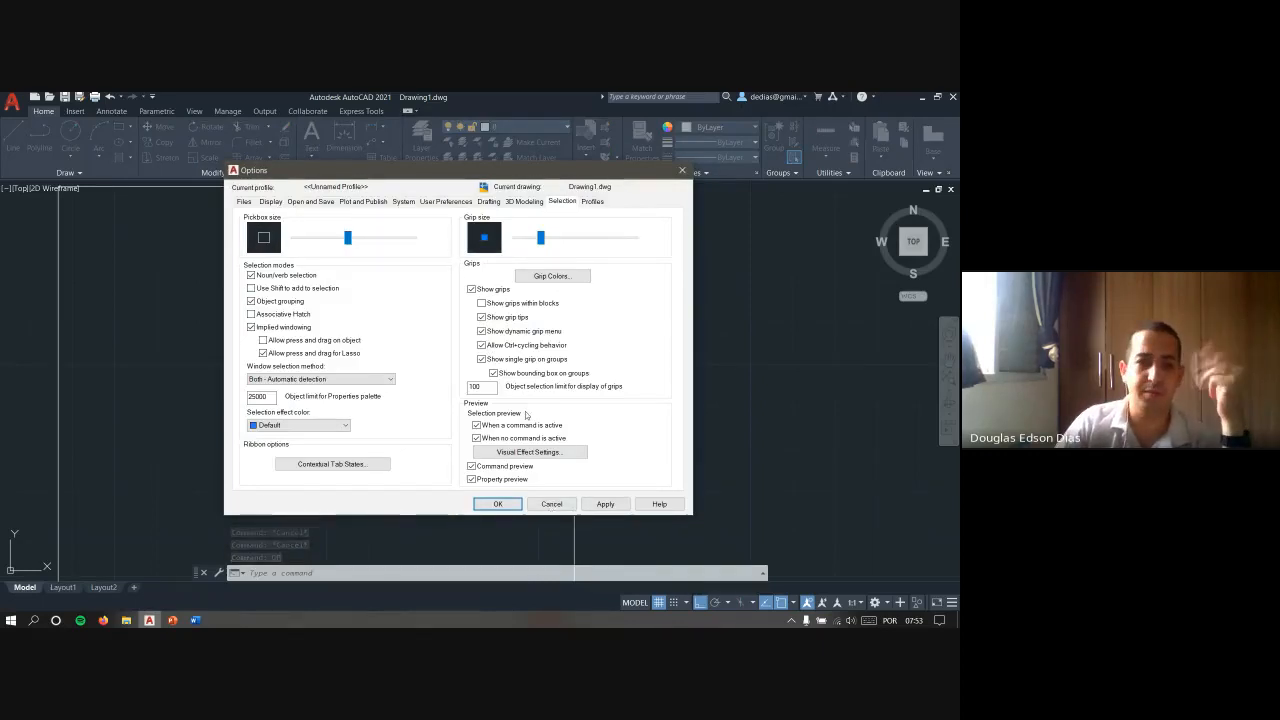
click(488, 201)
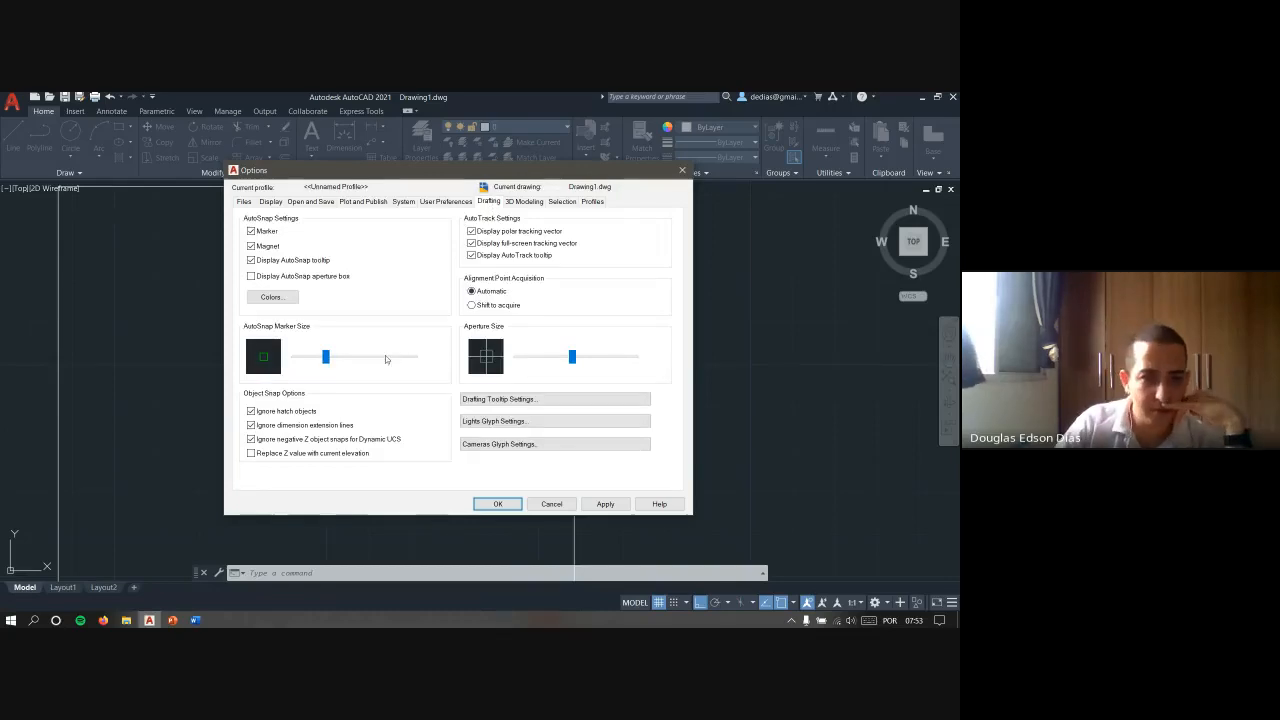
click(446, 201)
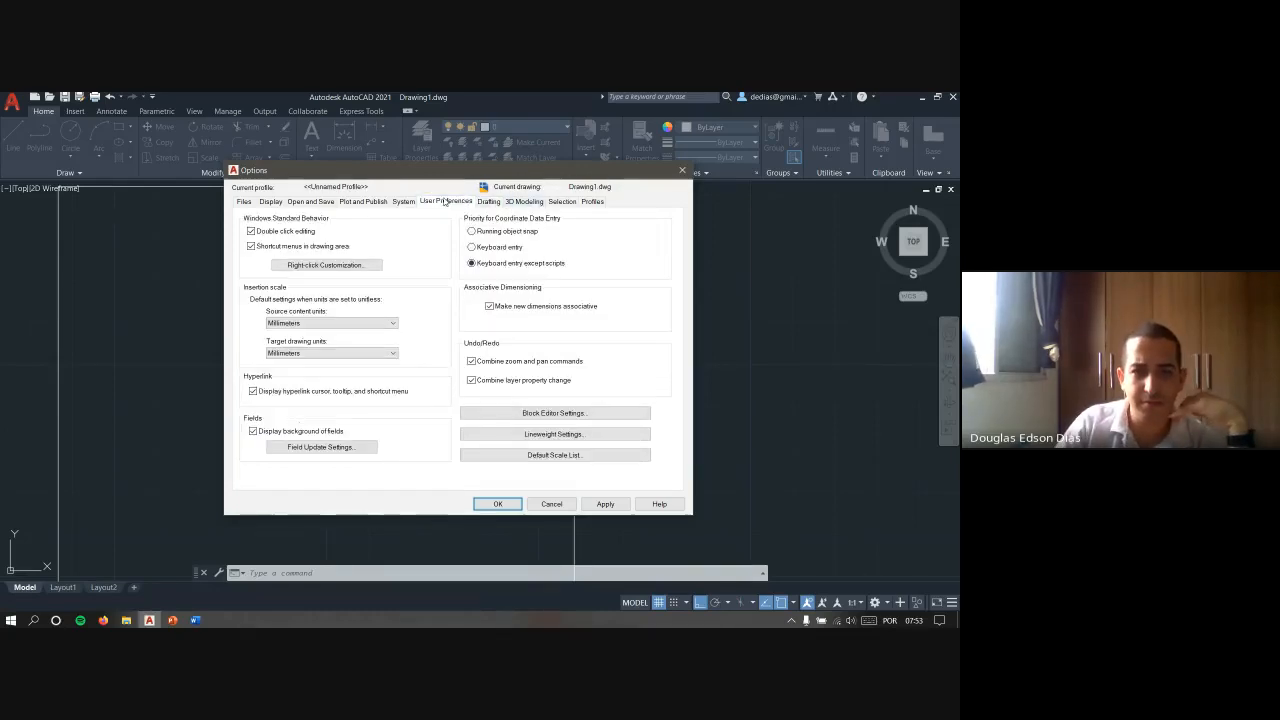
click(403, 202)
click(368, 202)
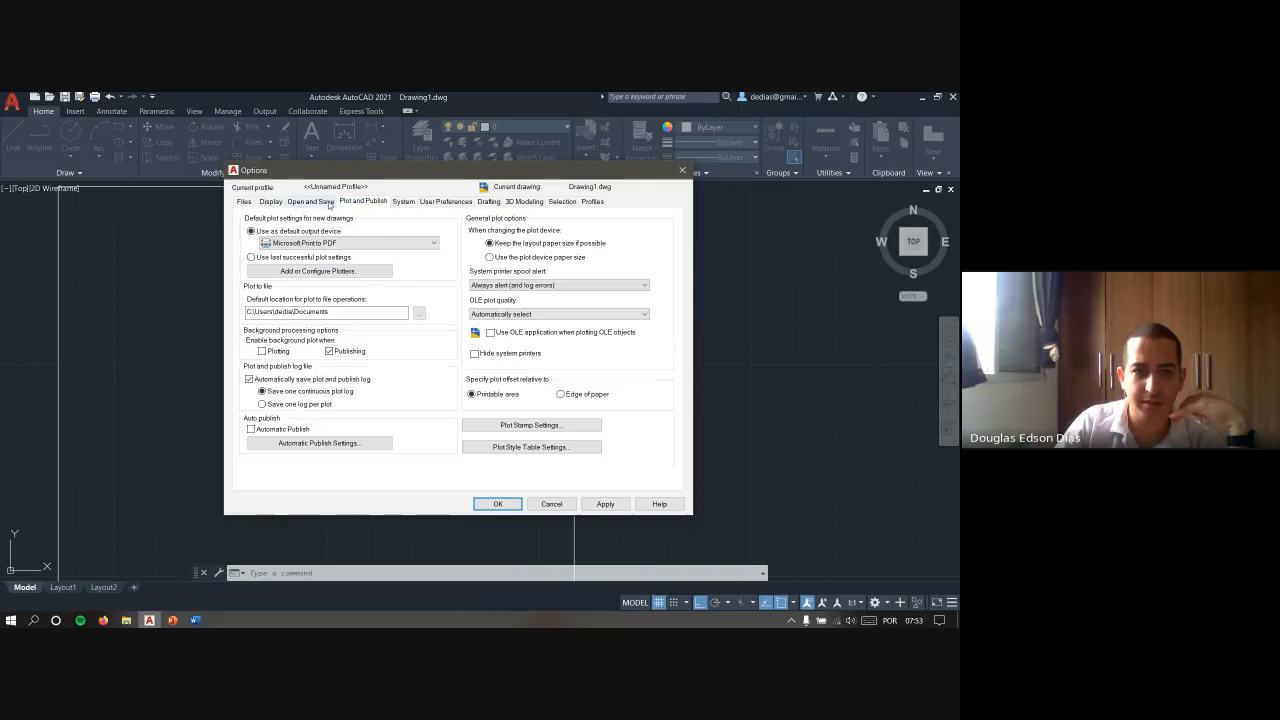
click(271, 202)
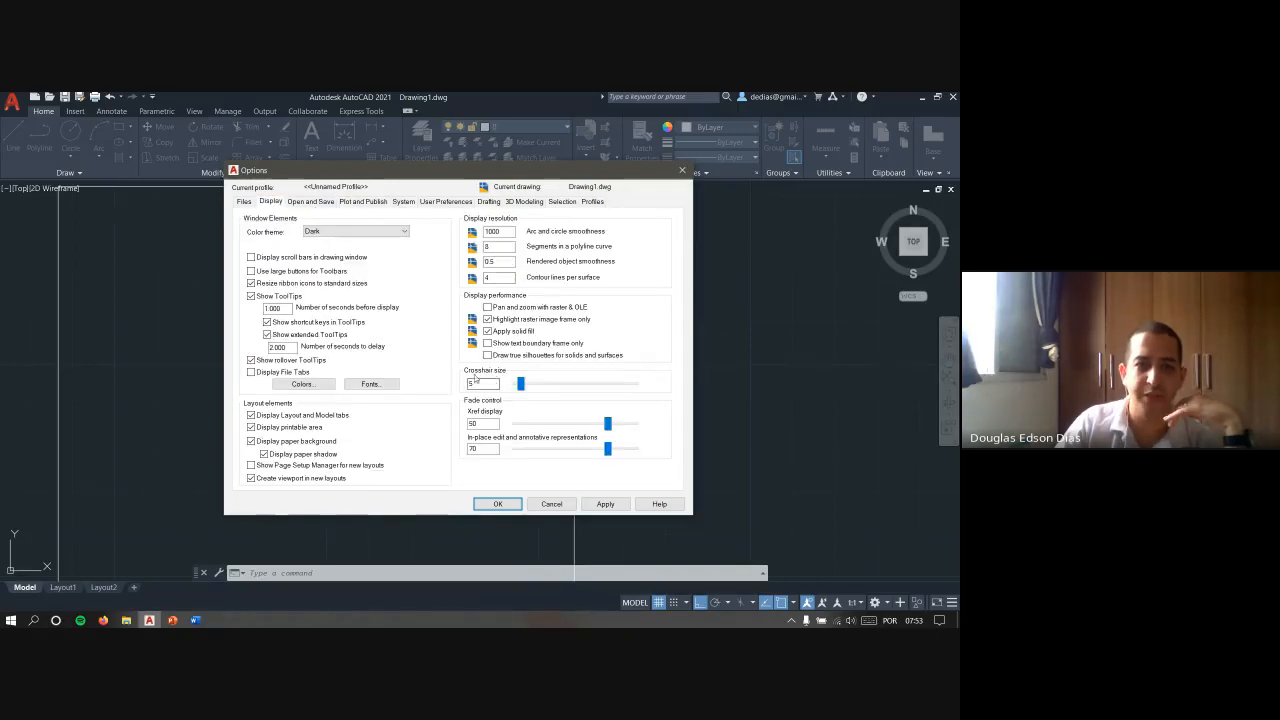
click(606, 504)
click(499, 503)
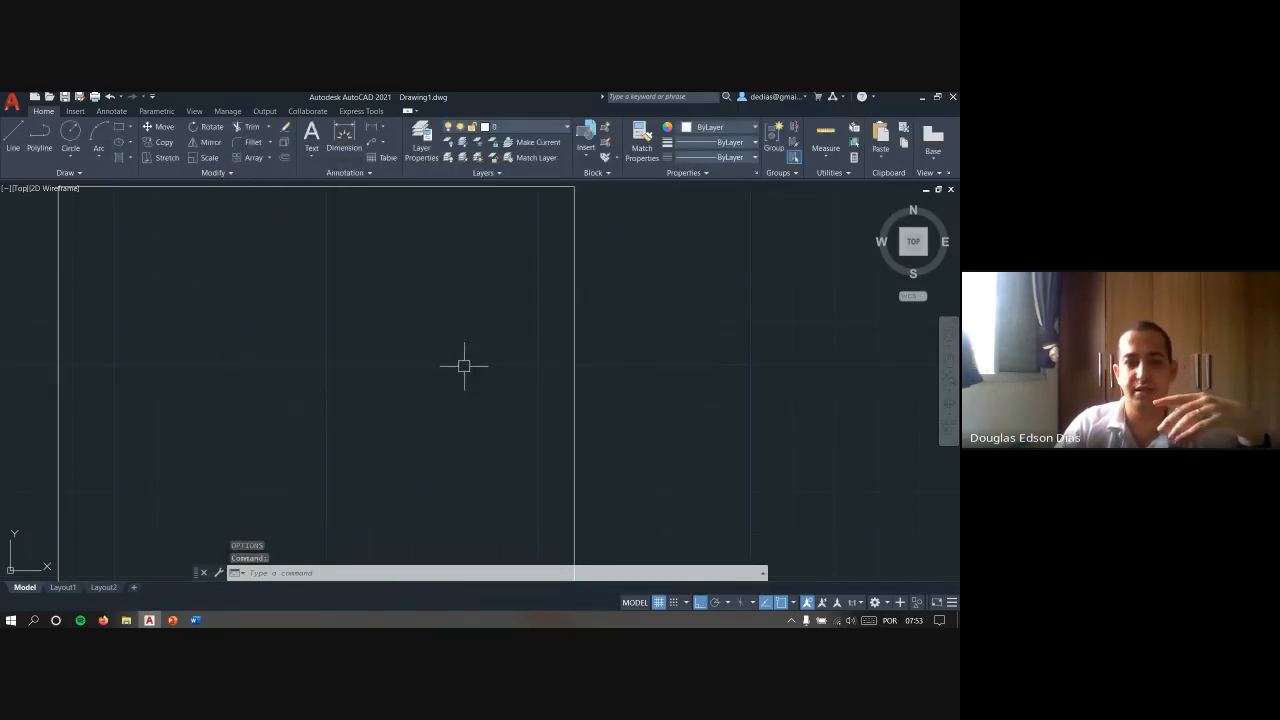
- Set the crosshair size to its maximum of 100 and examine the full-screen crosshairs around the rectangle
text(op)
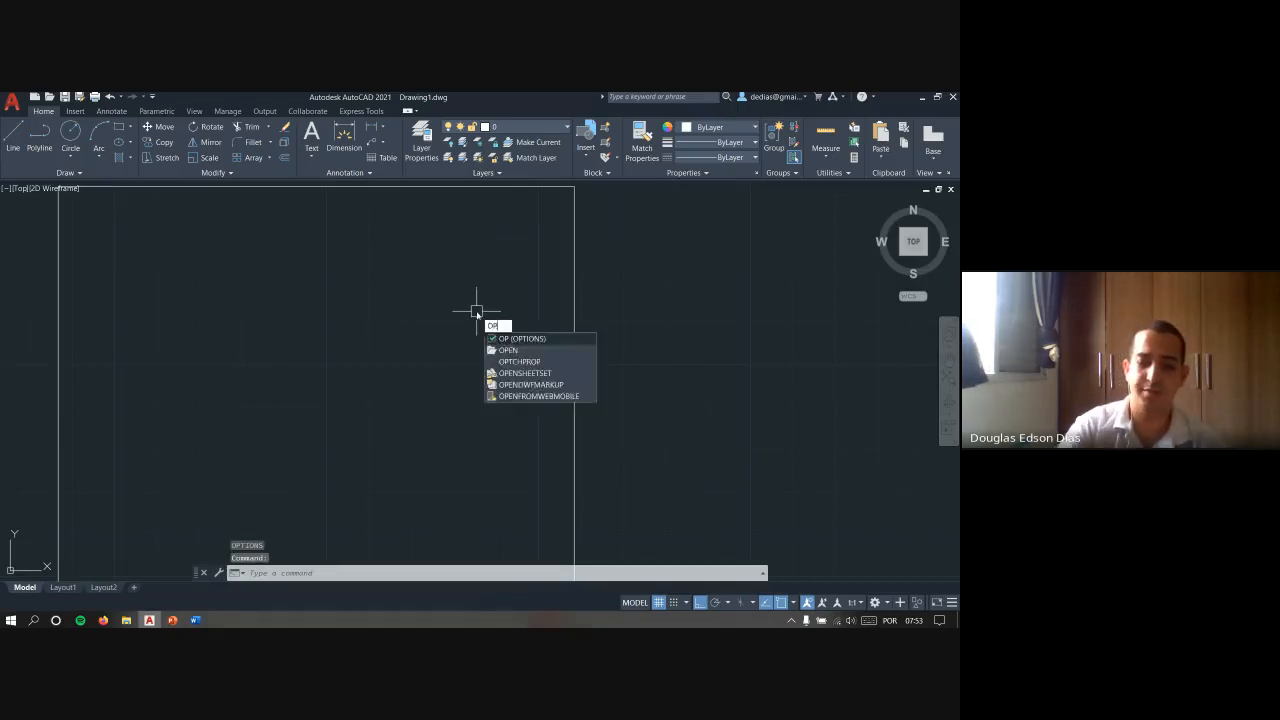
key(Return)
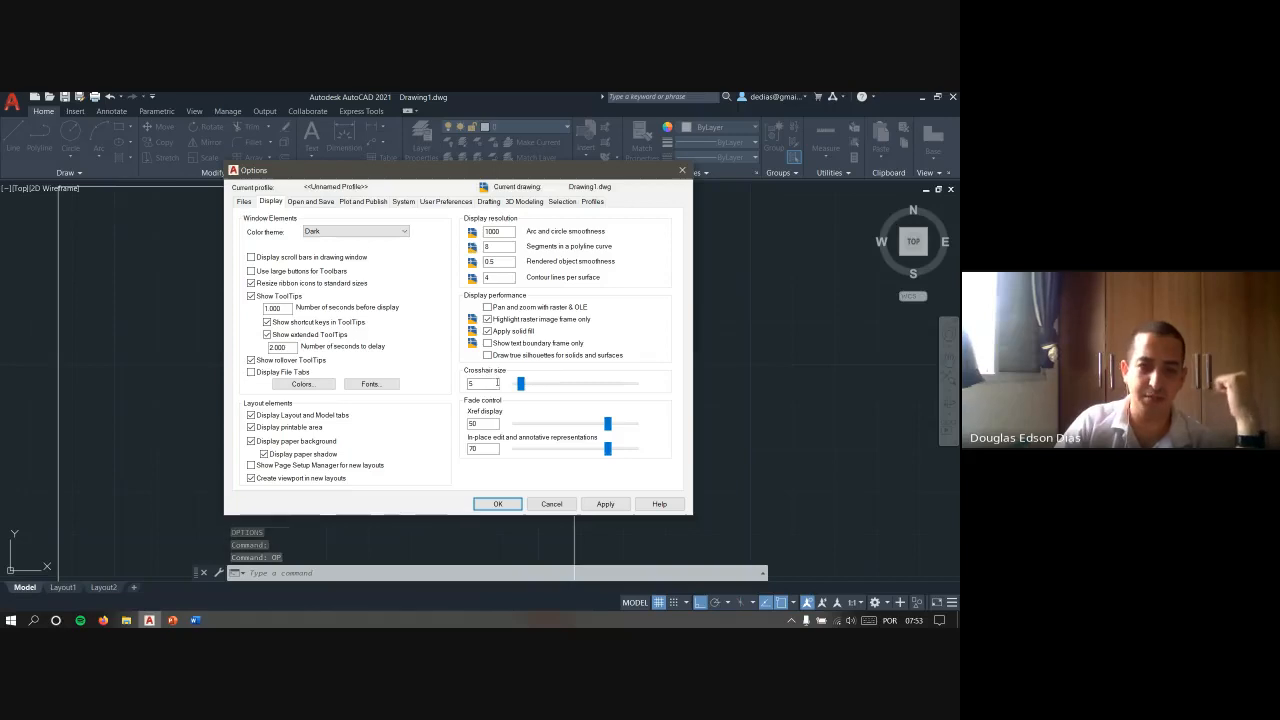
drag(520, 383, 653, 391)
click(605, 503)
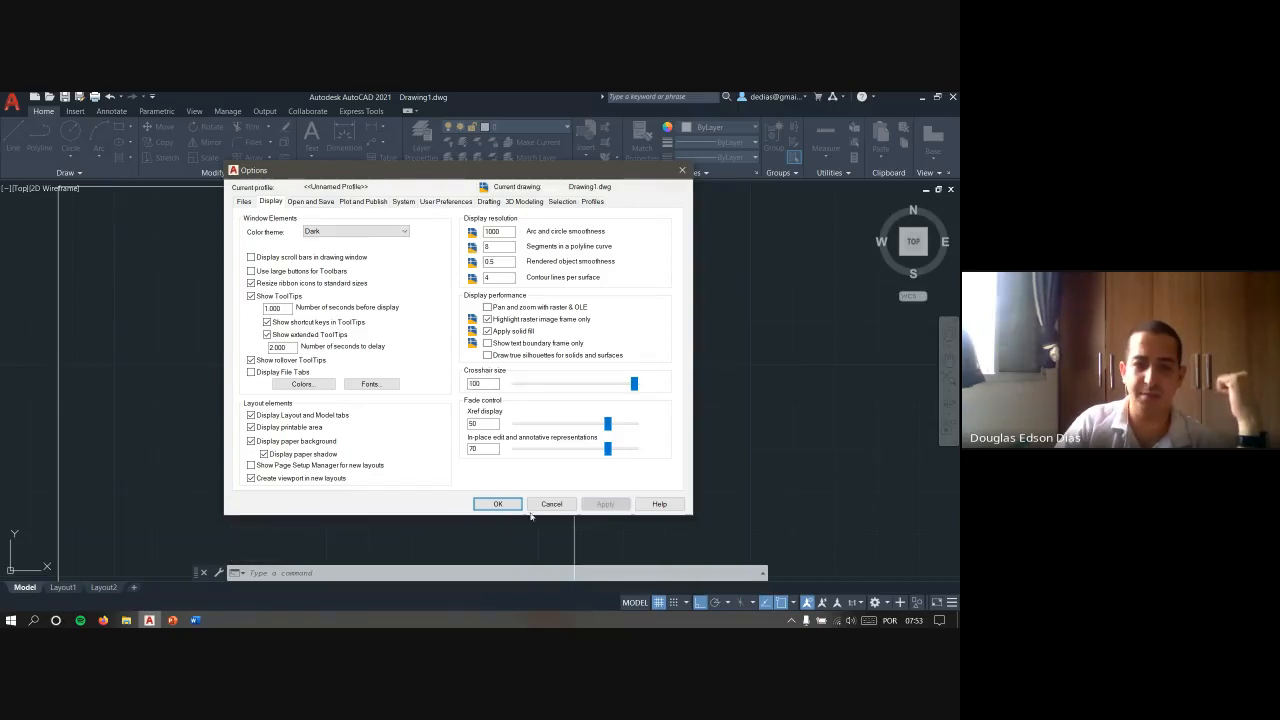
click(499, 504)
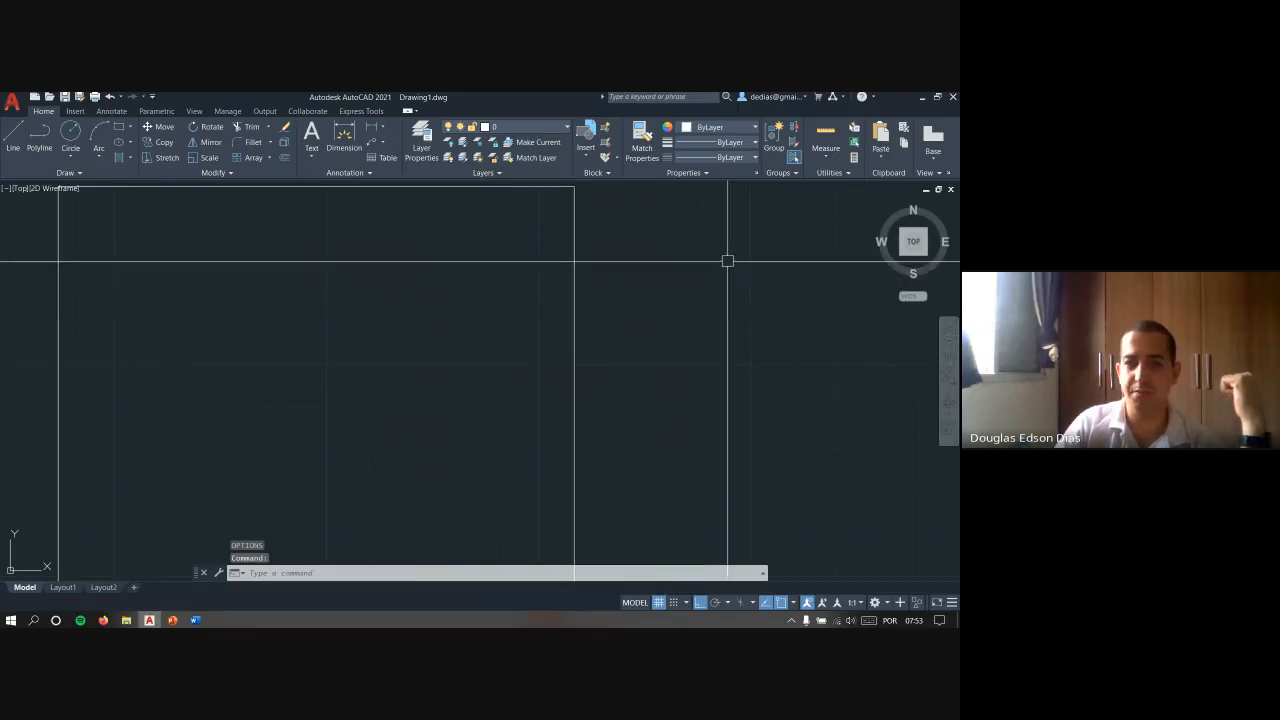
scroll(685, 305, up, 2)
mouse_move(684, 309)
middle_down()
mouse_move(591, 354)
mouse_move(568, 399)
middle_up()
scroll(569, 398, down, 4)
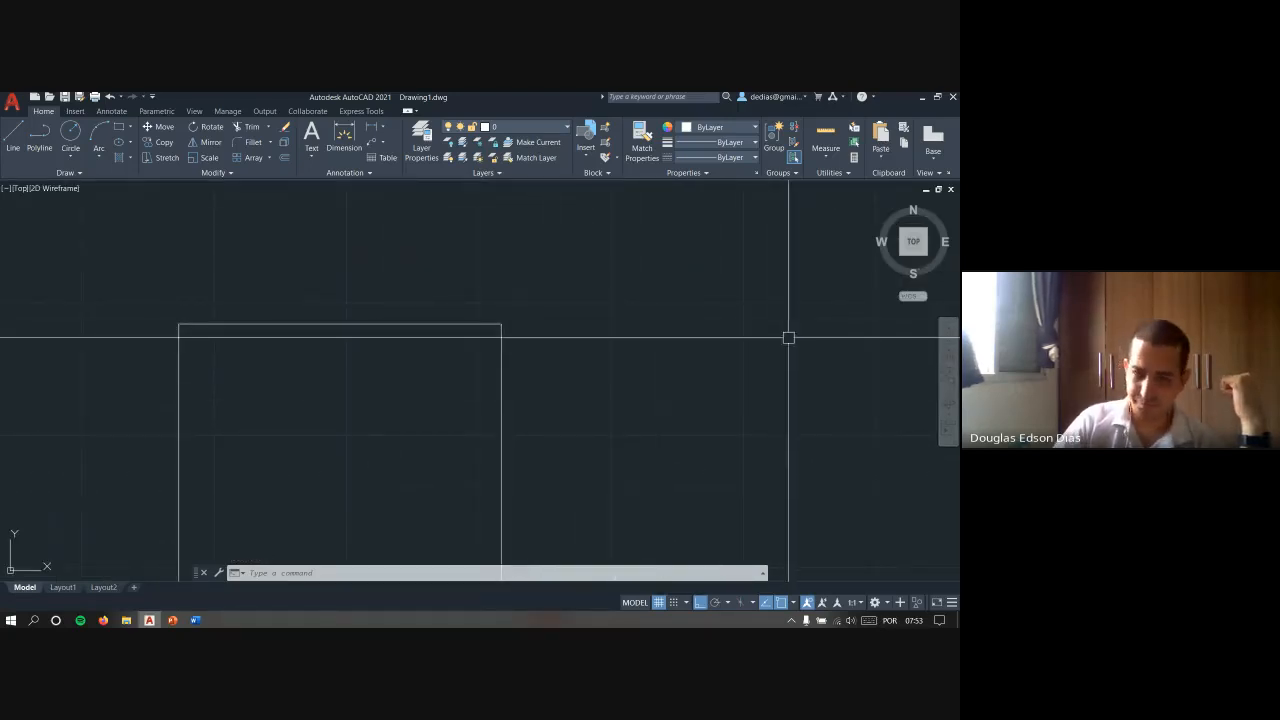
middle_drag(671, 352, 563, 372)
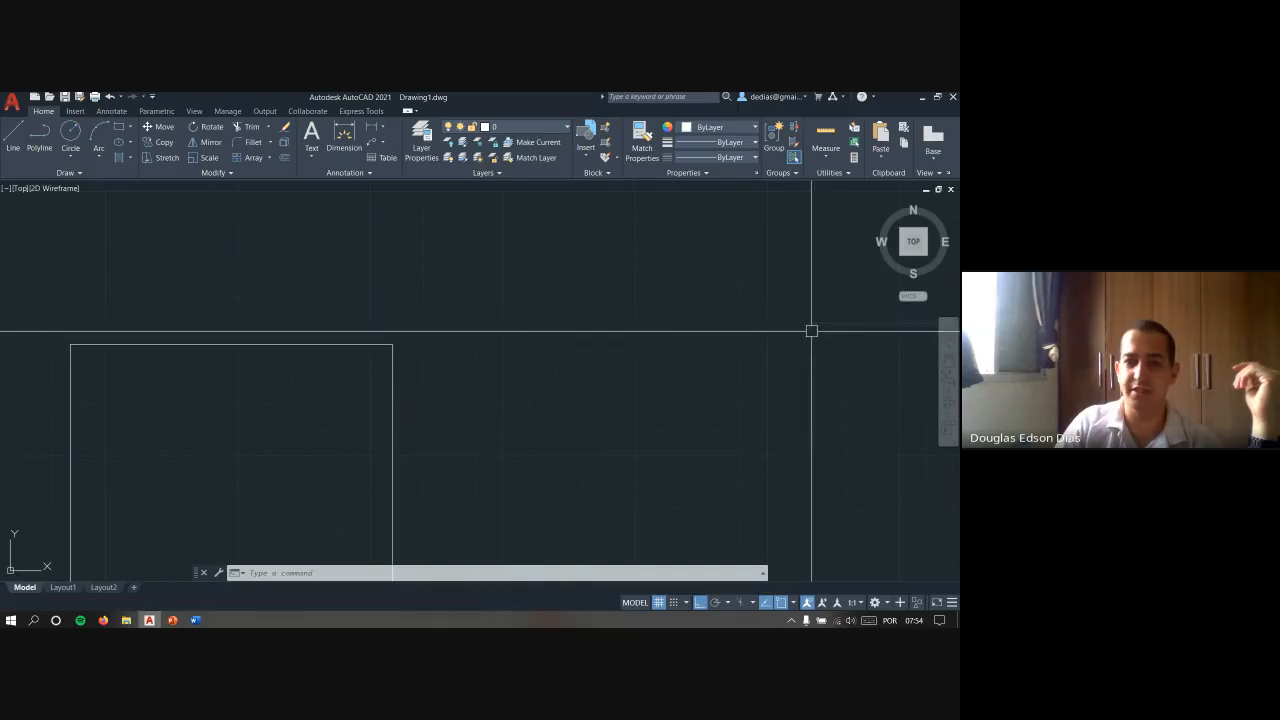
middle_drag(825, 341, 691, 357)
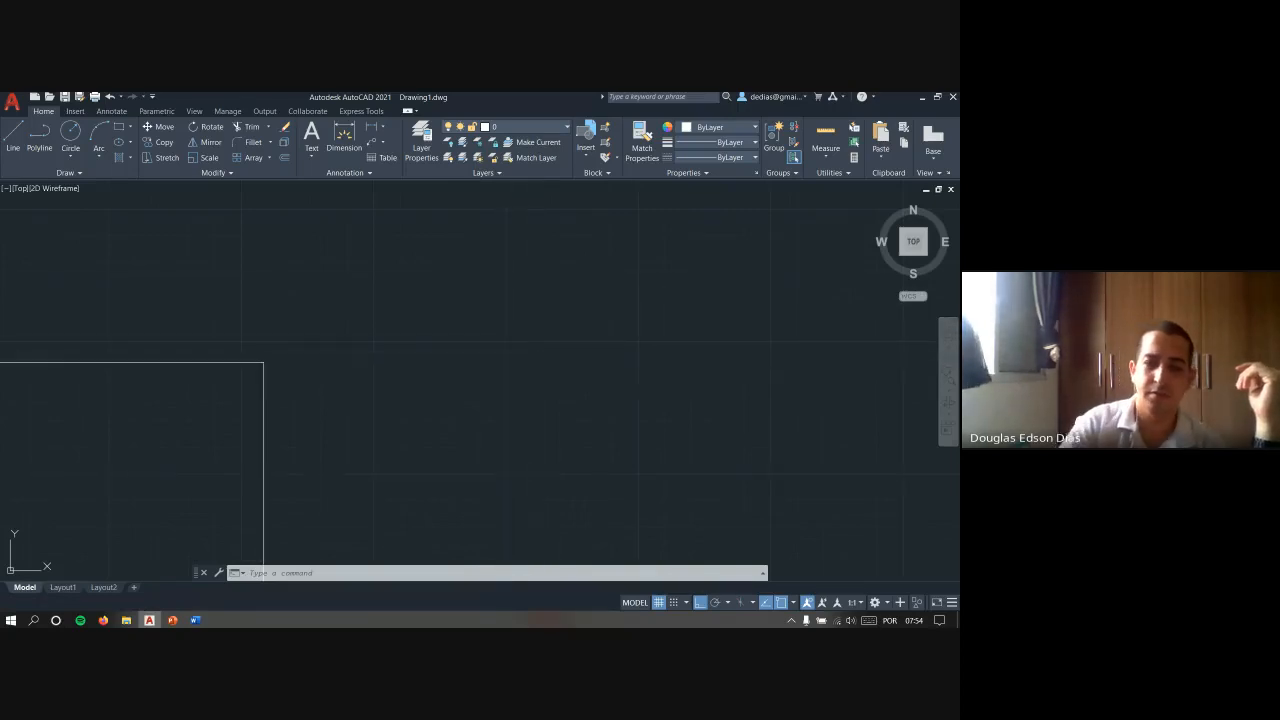
- Reduce the crosshair size so the cursor lines are short and show the cursor beside the rectangle
text(OP)
key(Return)
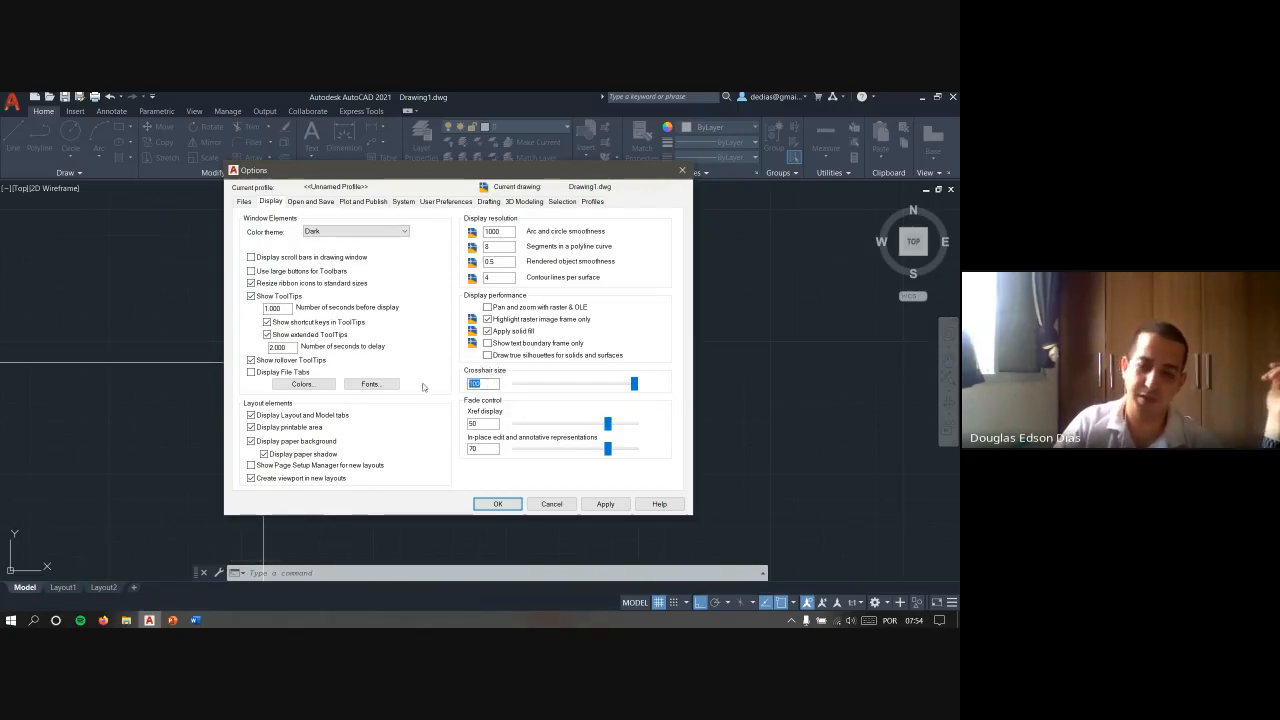
key(Return)
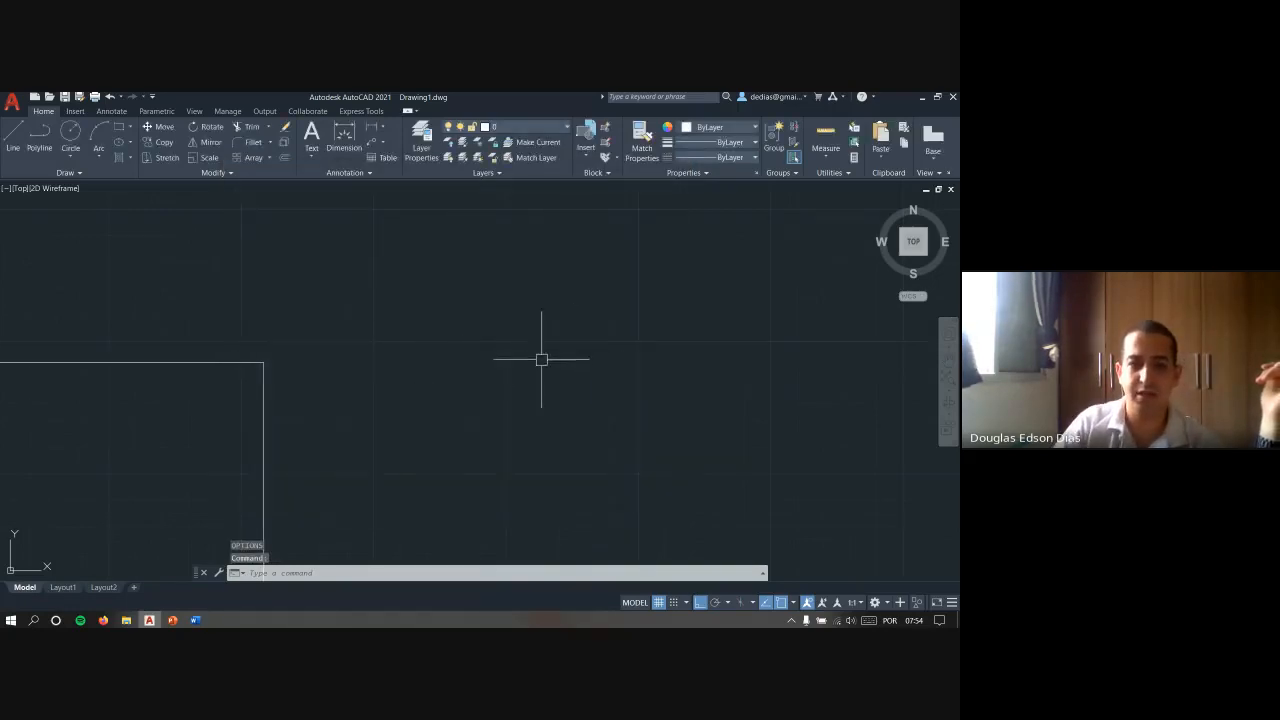
mouse_move(543, 357)
middle_down()
mouse_move(636, 276)
mouse_move(609, 280)
mouse_move(585, 311)
middle_up()
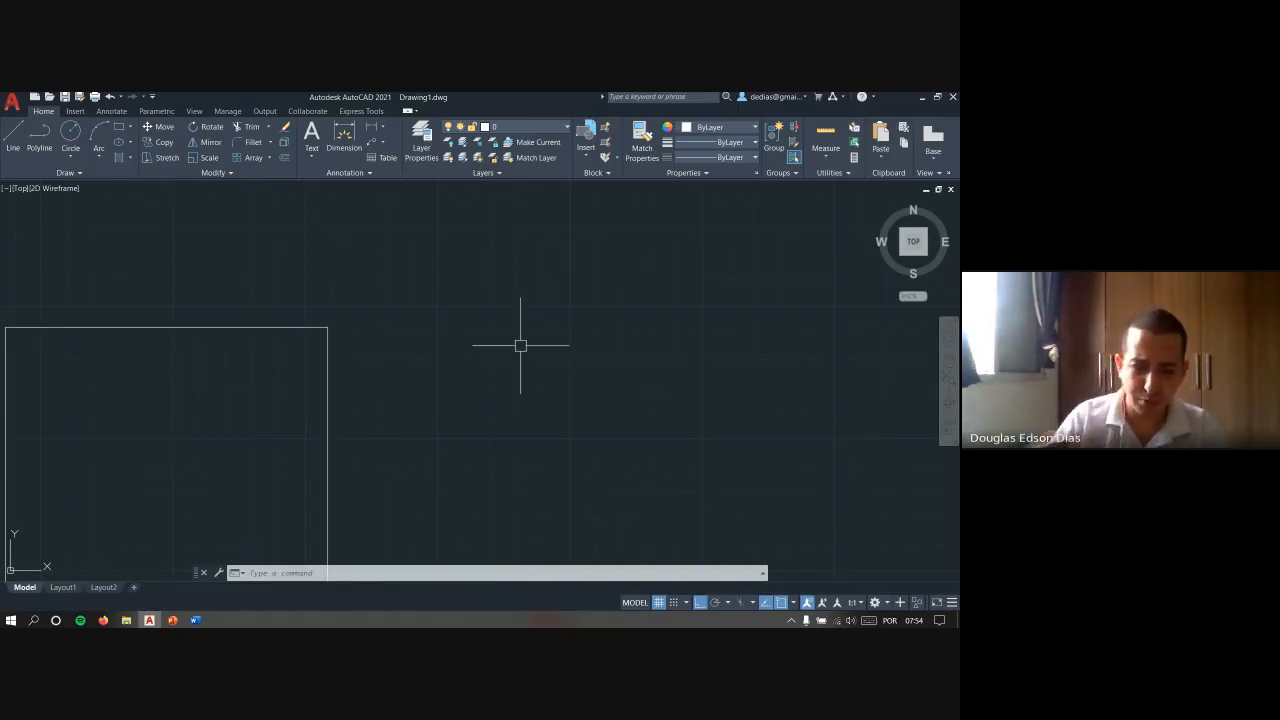
- View the cursor item on the PowerPoint interface slide and return to AutoCAD with no command active
key(alt+Tab)
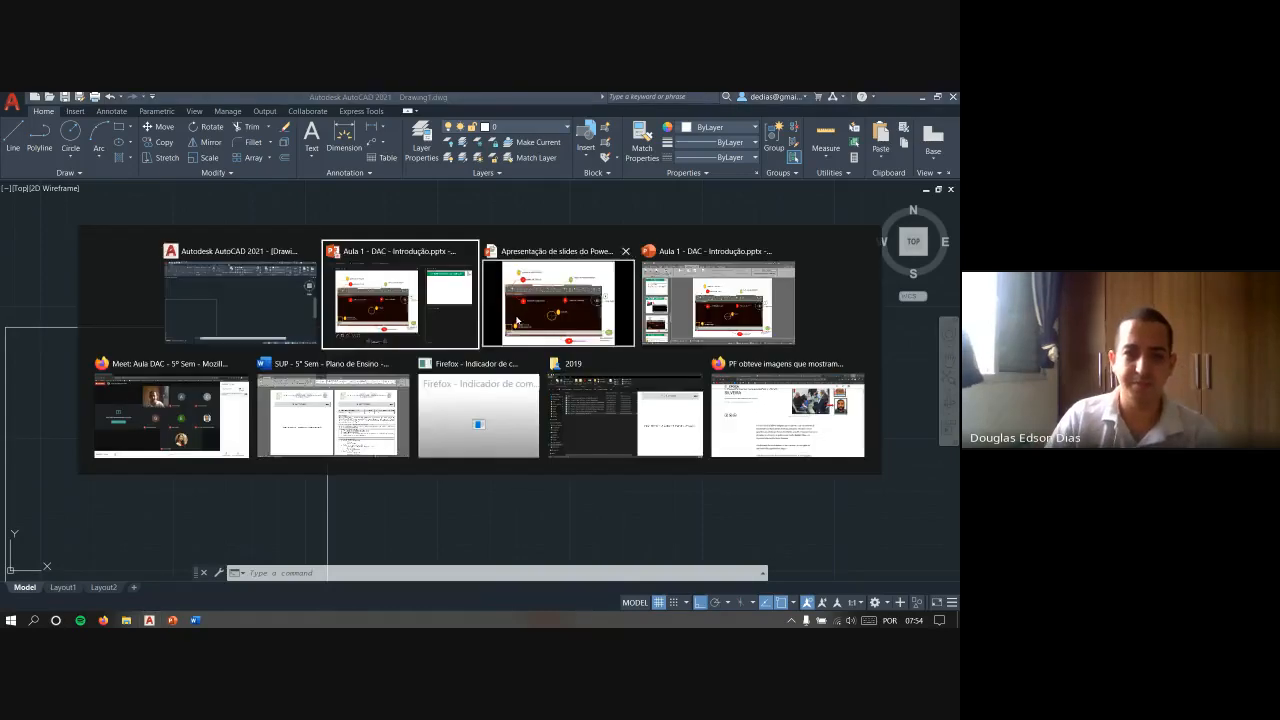
click(441, 333)
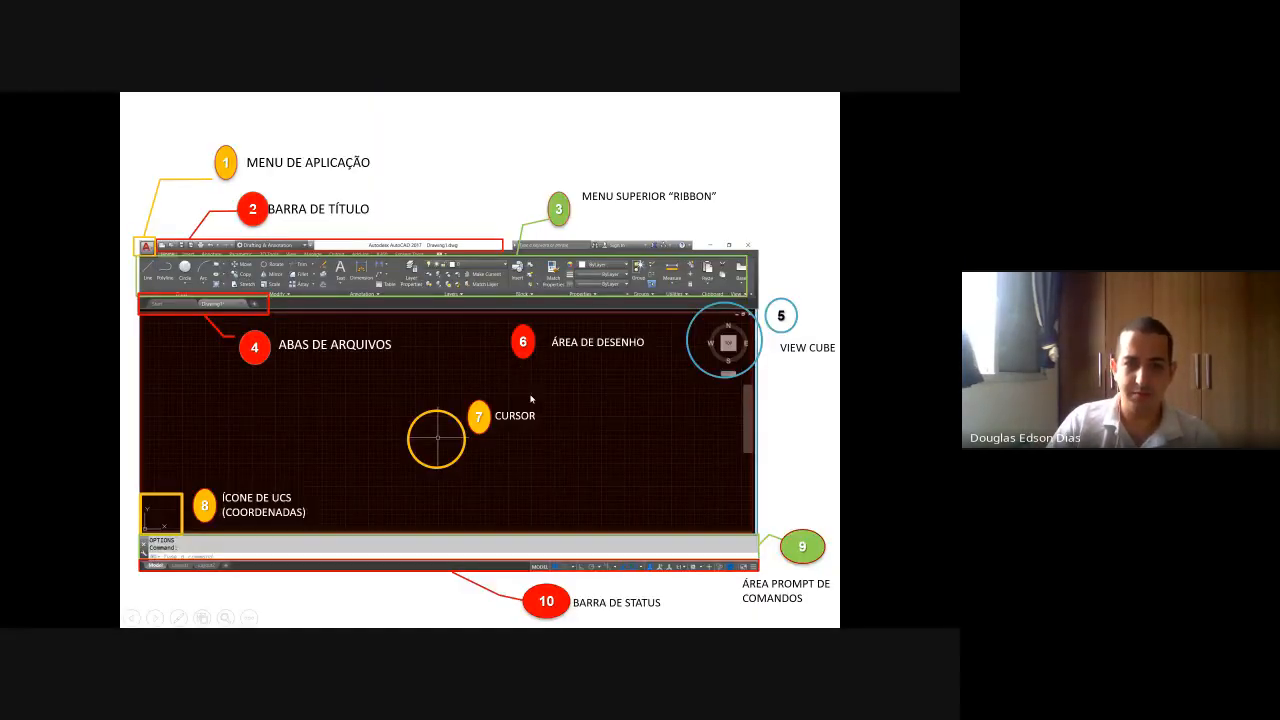
key(alt+Tab)
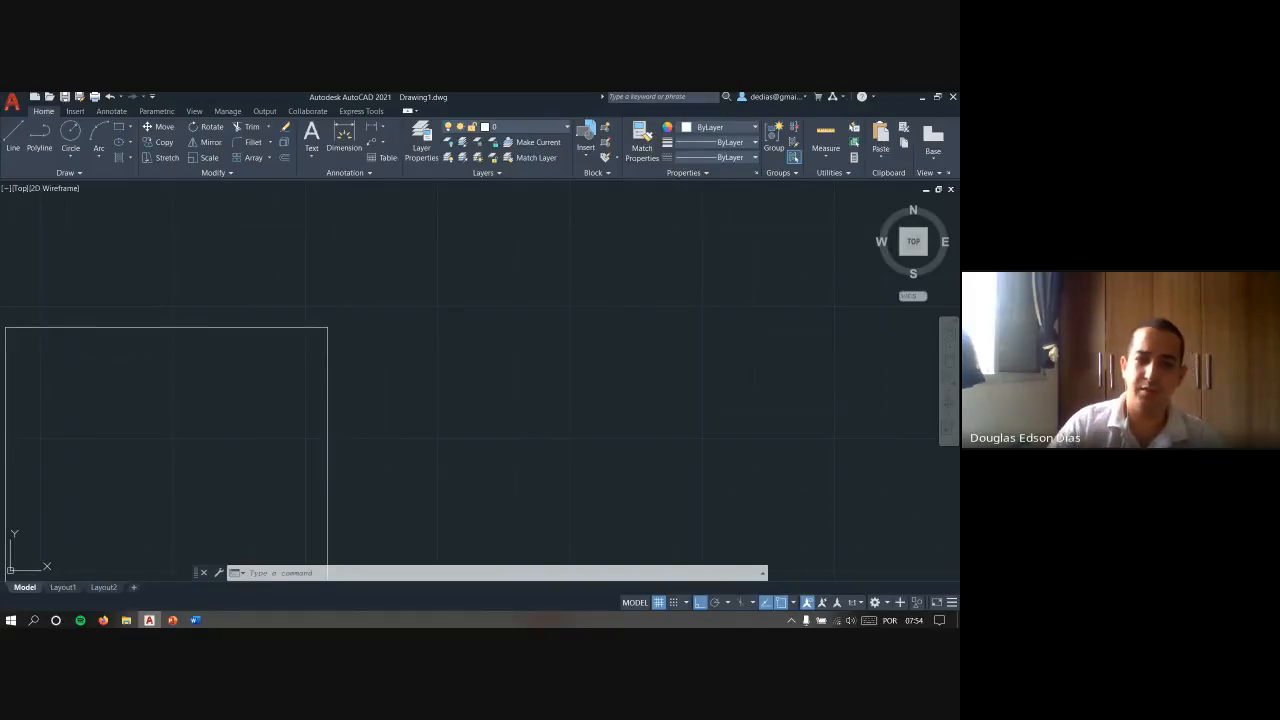
key(Escape)
key(Escape)
key(Escape)
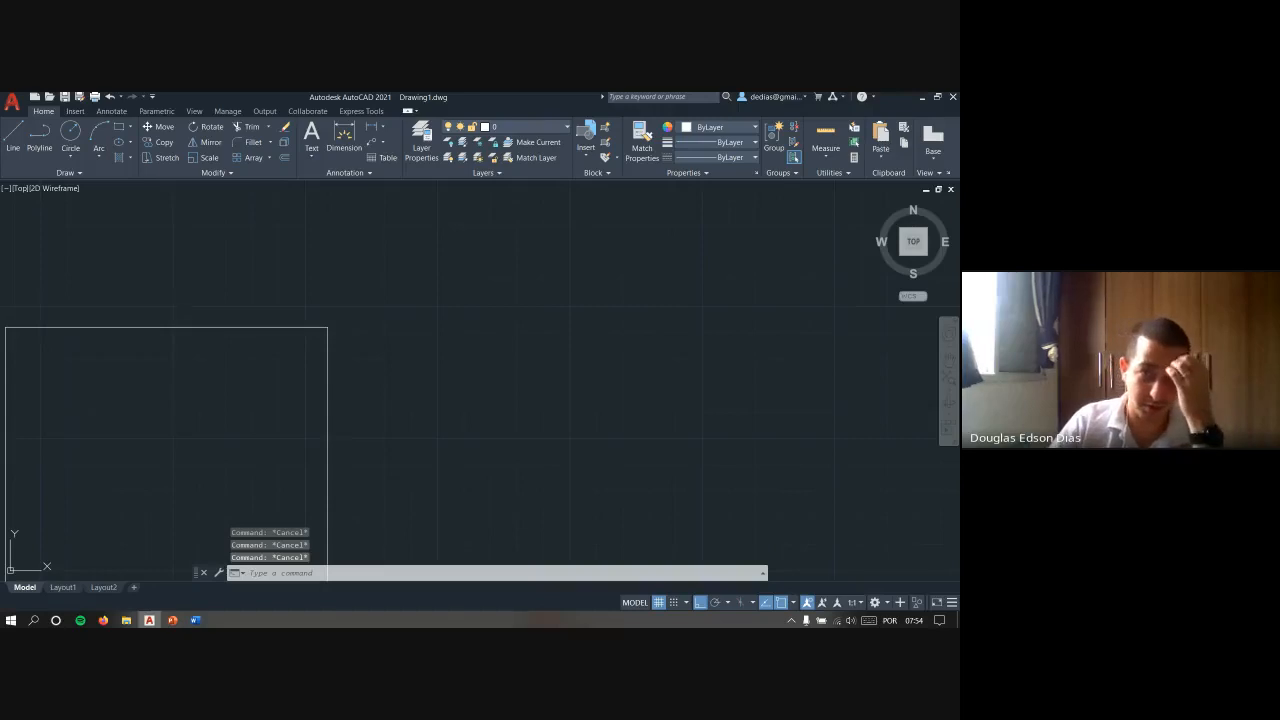
- Open the drawing options, look through the Drafting, 3D Modeling, Selection and User Preferences settings, and set the crosshair size to 5
text(op)
key(Return)
click(516, 202)
click(490, 201)
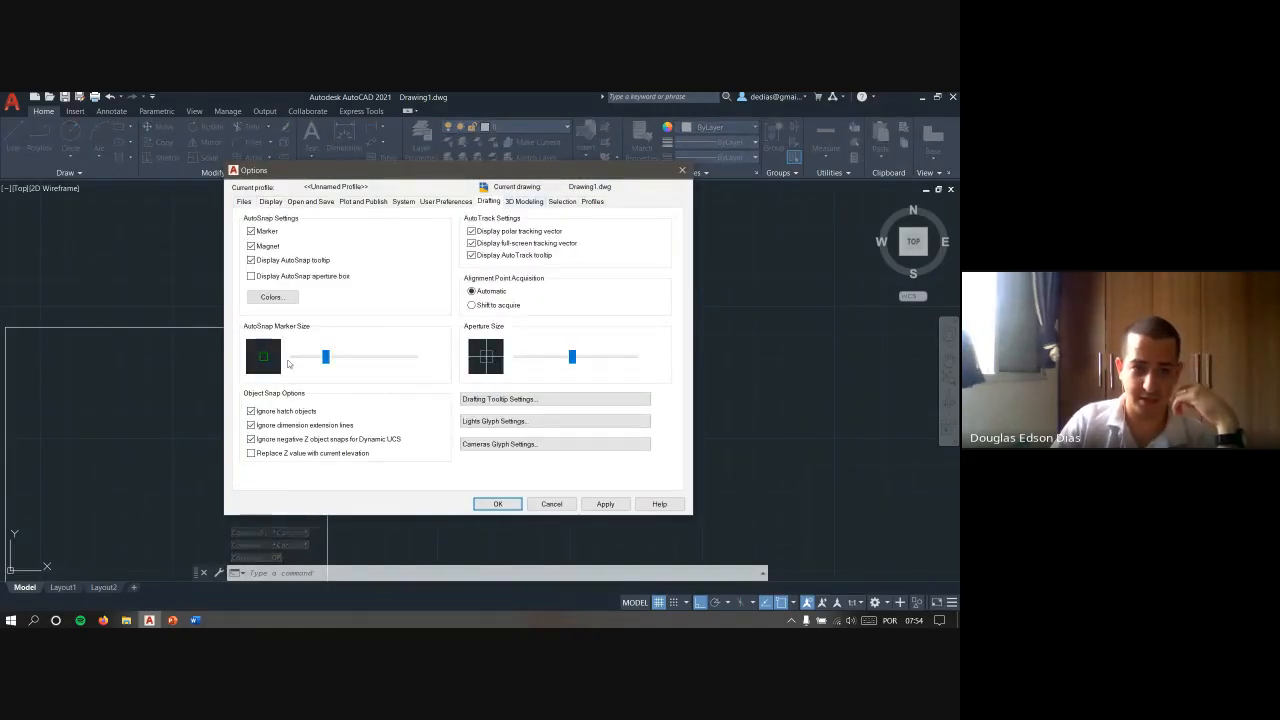
click(507, 202)
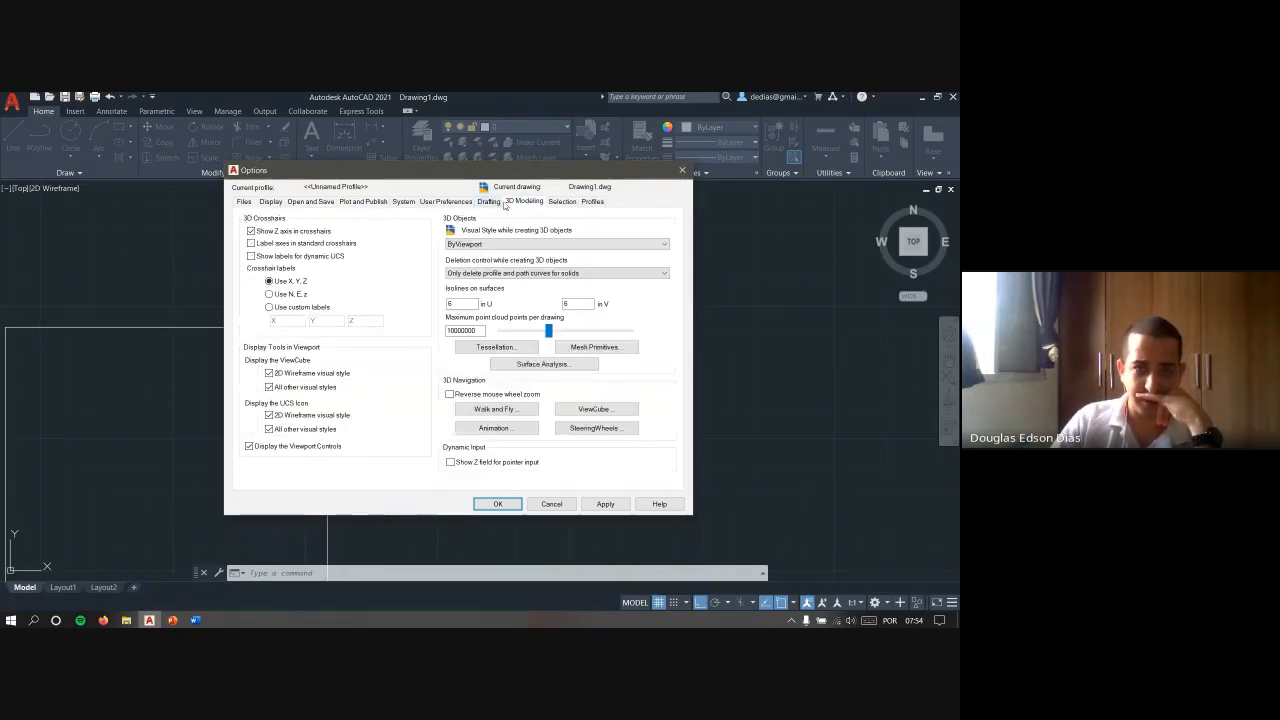
click(557, 201)
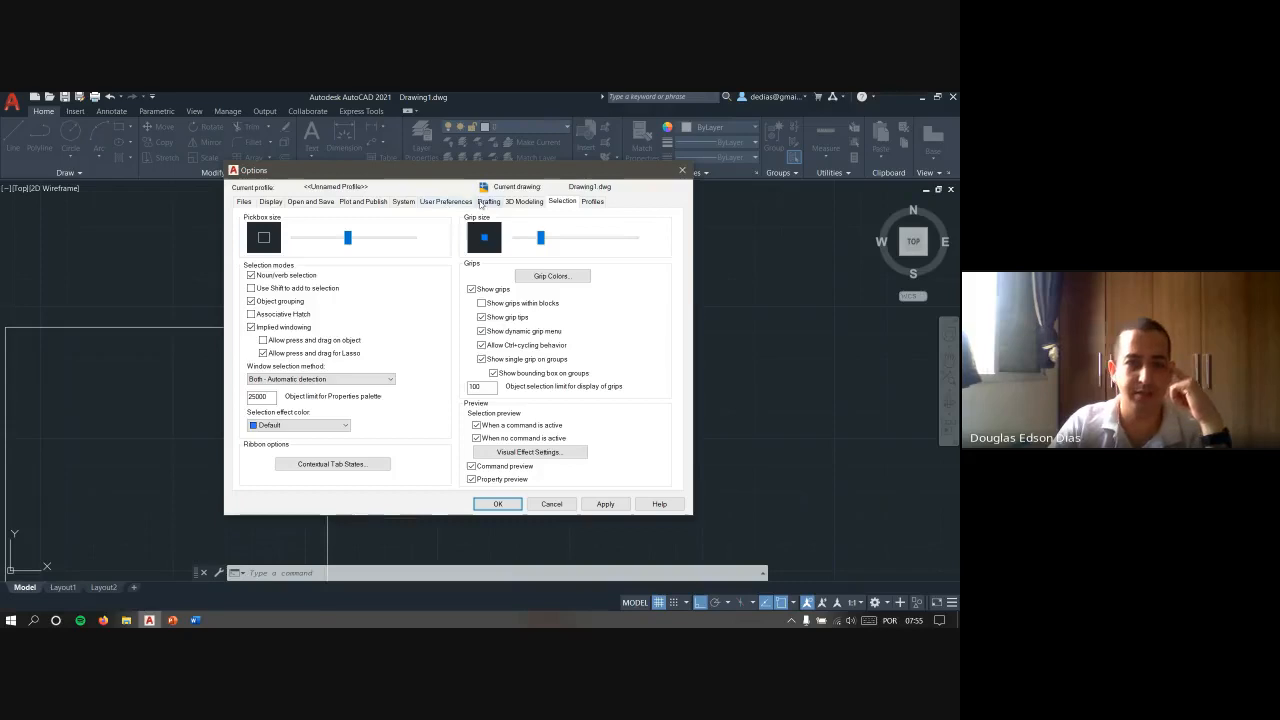
click(484, 201)
click(444, 201)
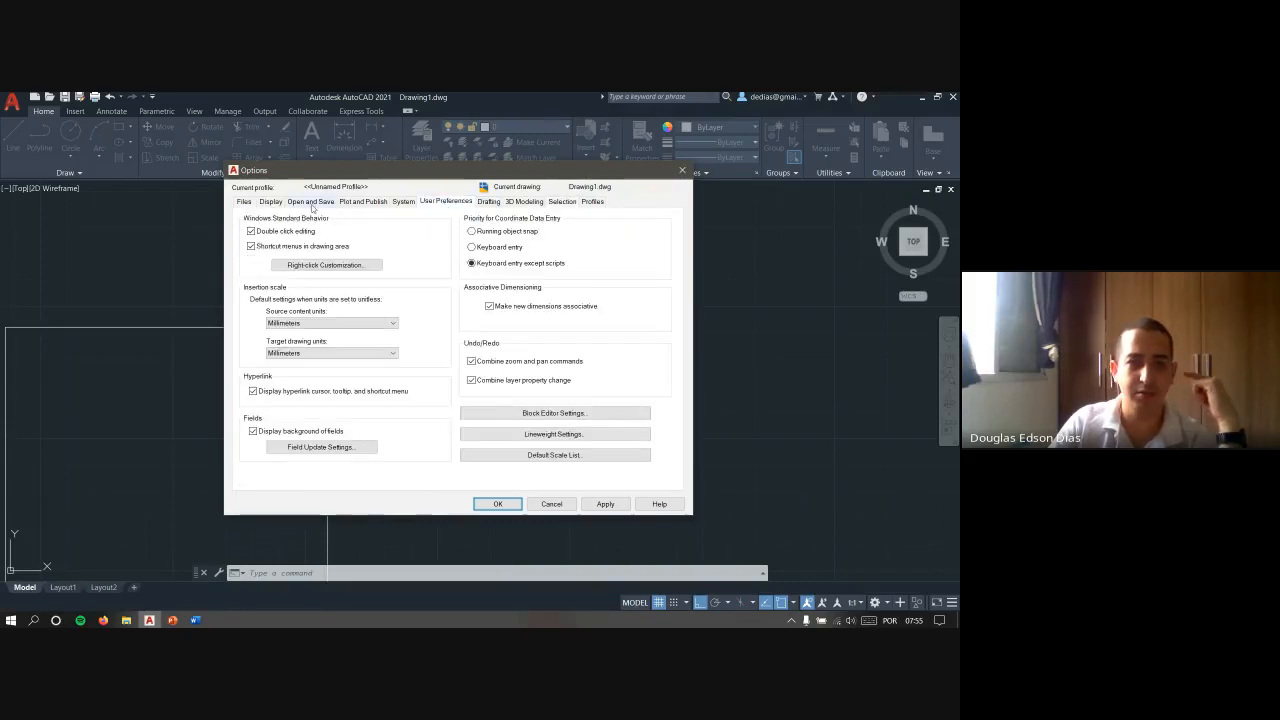
click(310, 201)
click(270, 201)
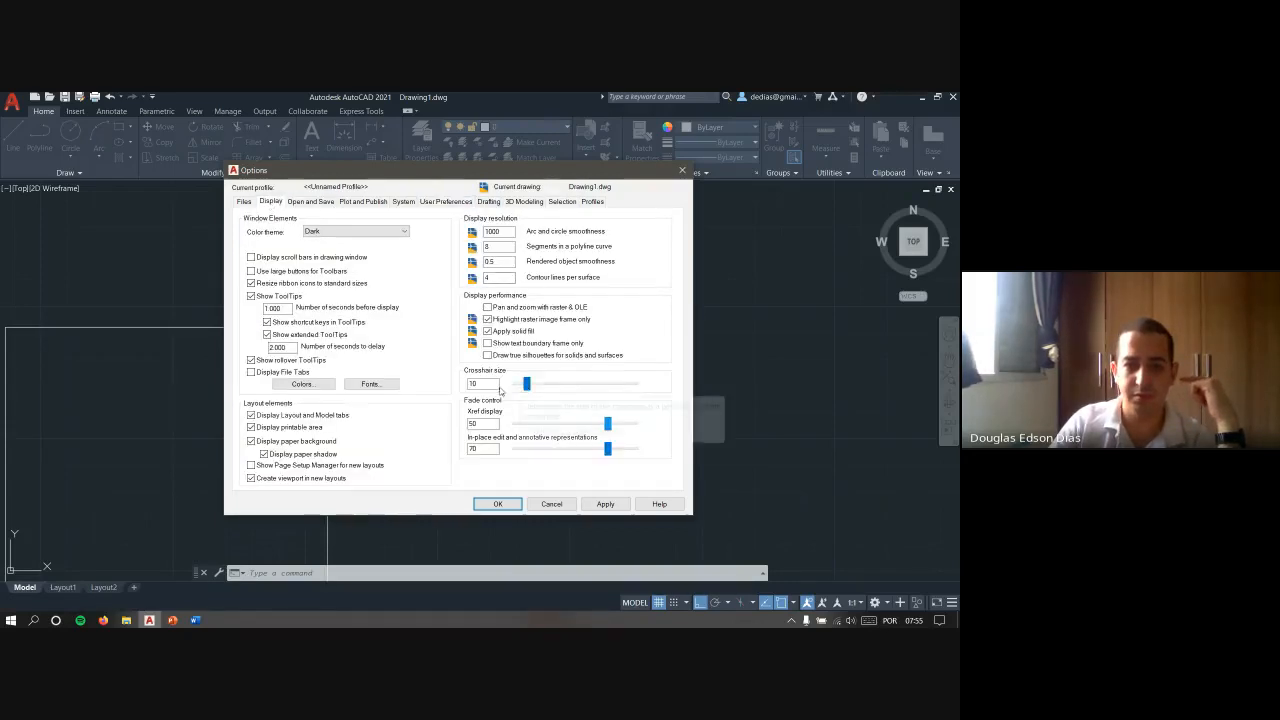
double_click(483, 384)
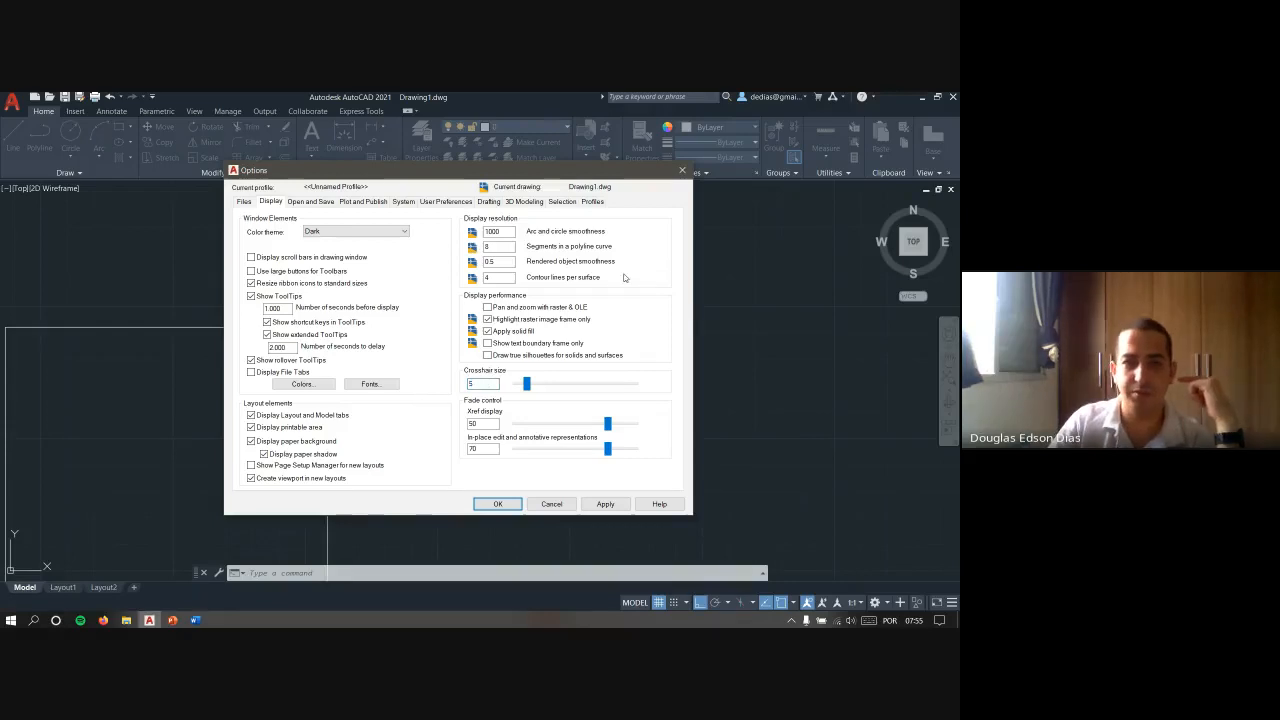
- Reduce the pickbox size slightly in the Selection options, apply the settings and show the resized cursor around the rectangle
click(489, 201)
click(534, 203)
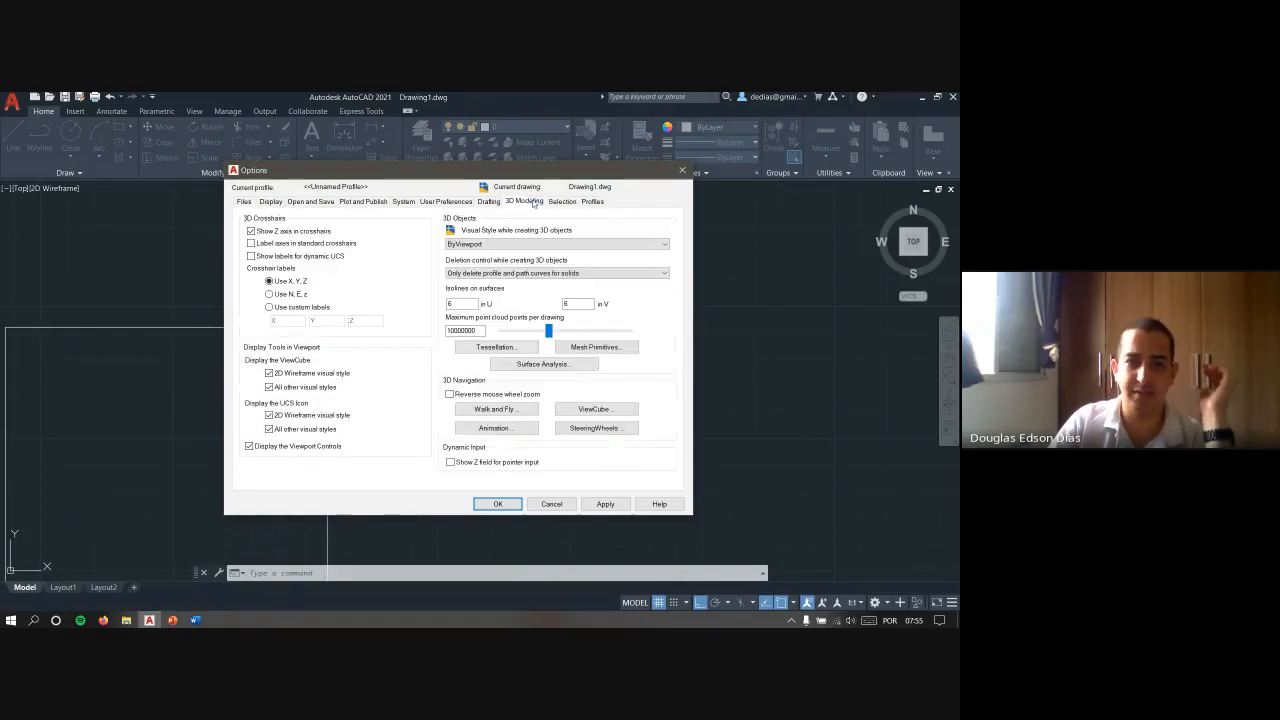
click(552, 201)
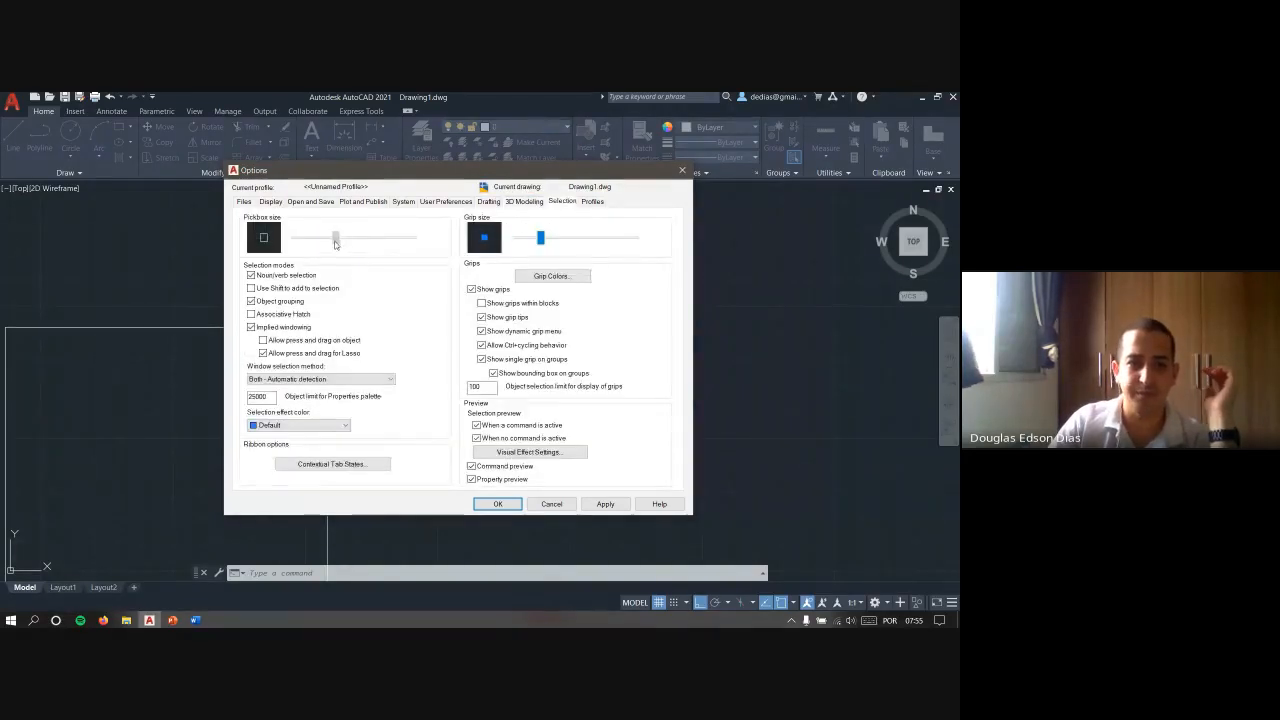
click(497, 503)
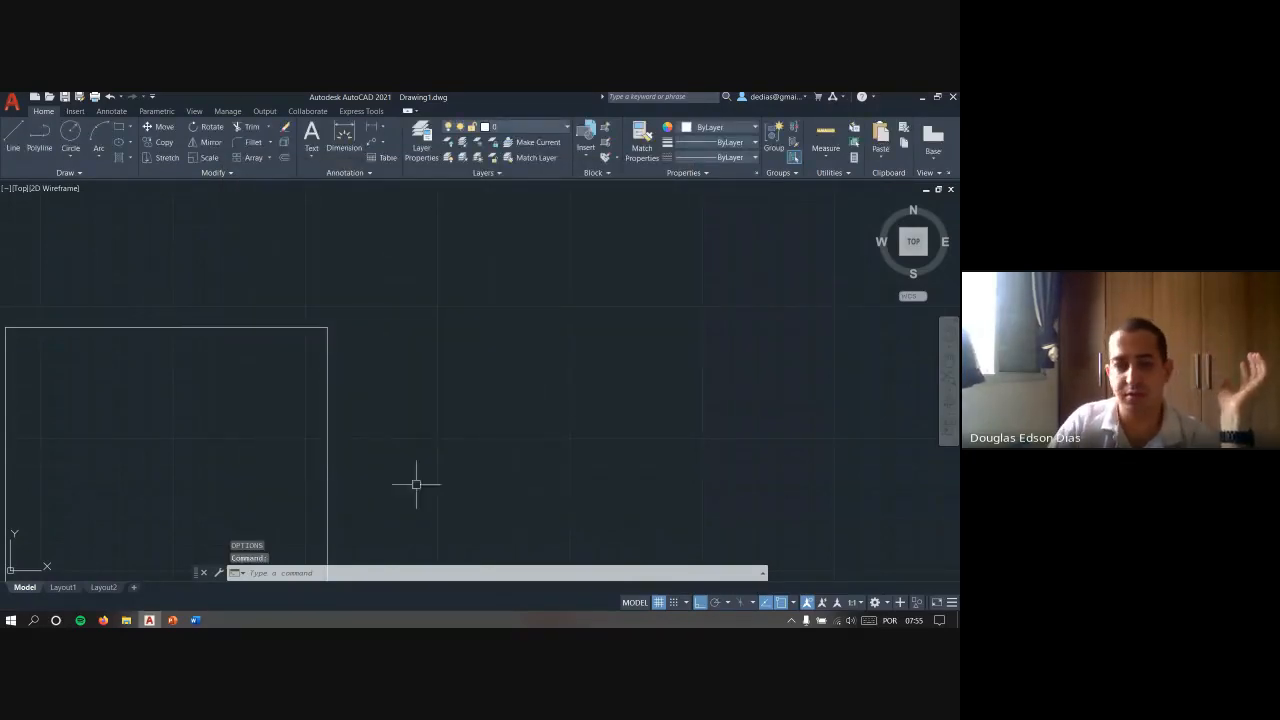
middle_drag(414, 484, 438, 335)
scroll(611, 355, down, 2)
scroll(438, 335, up, 2)
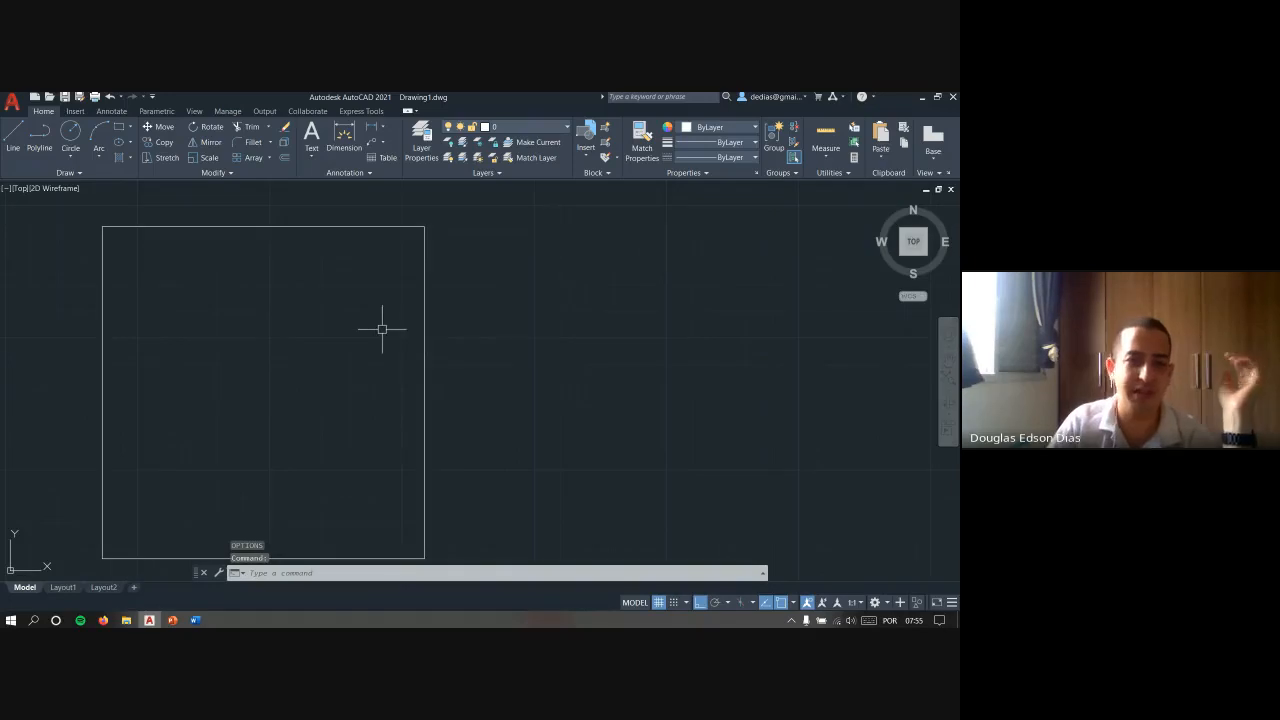
scroll(360, 335, down, 2)
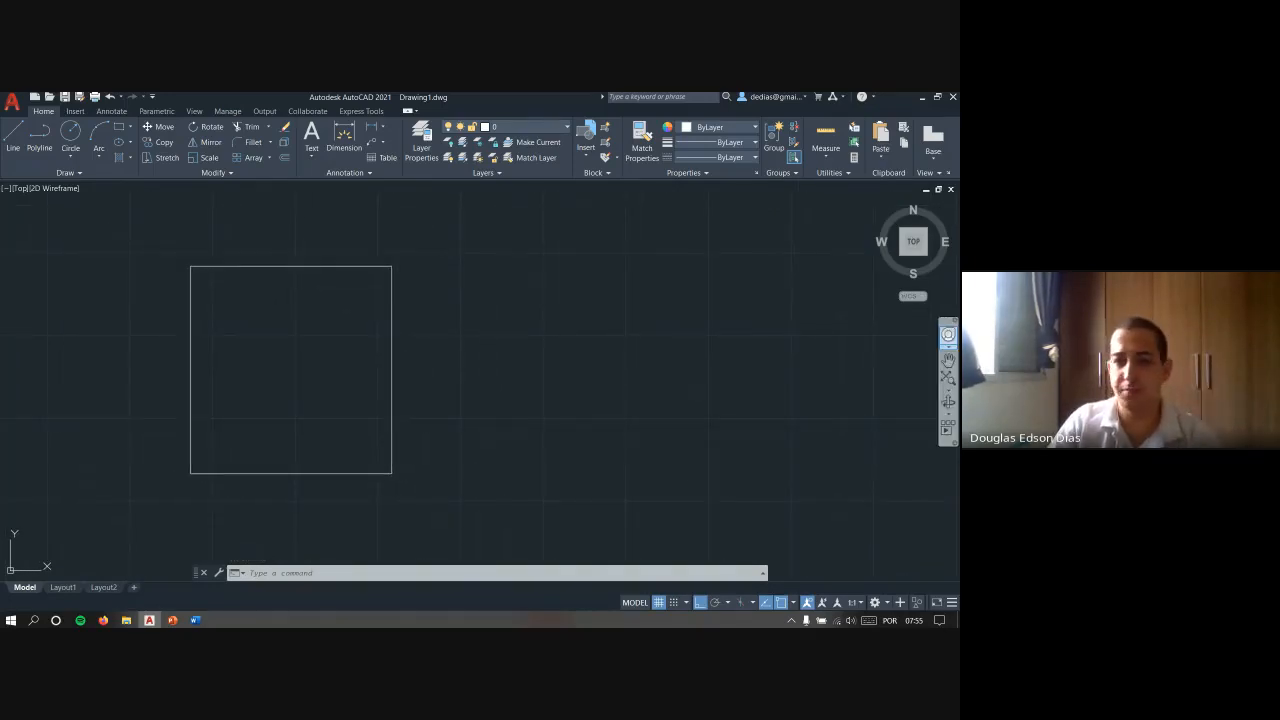
- View the UCS icon item on the PowerPoint interface slide, return to AutoCAD and examine the UCS icon and the drawing origin
key(alt+Tab)
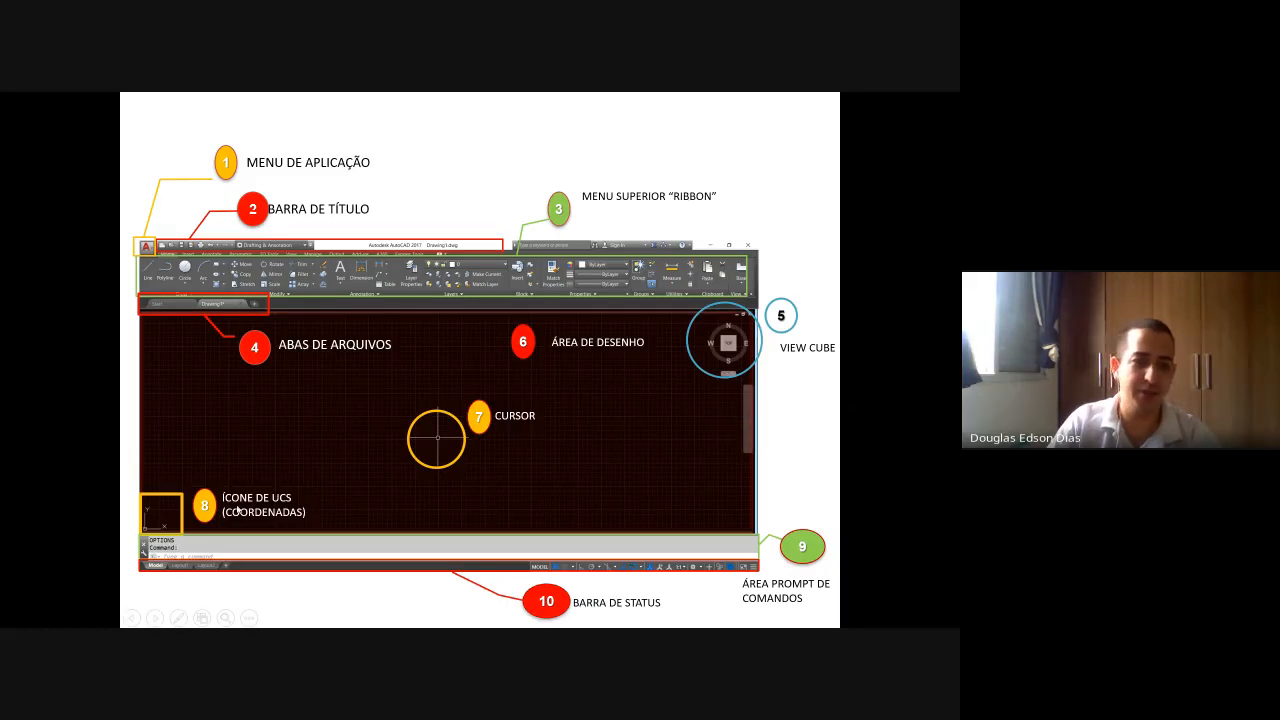
key(alt+Tab)
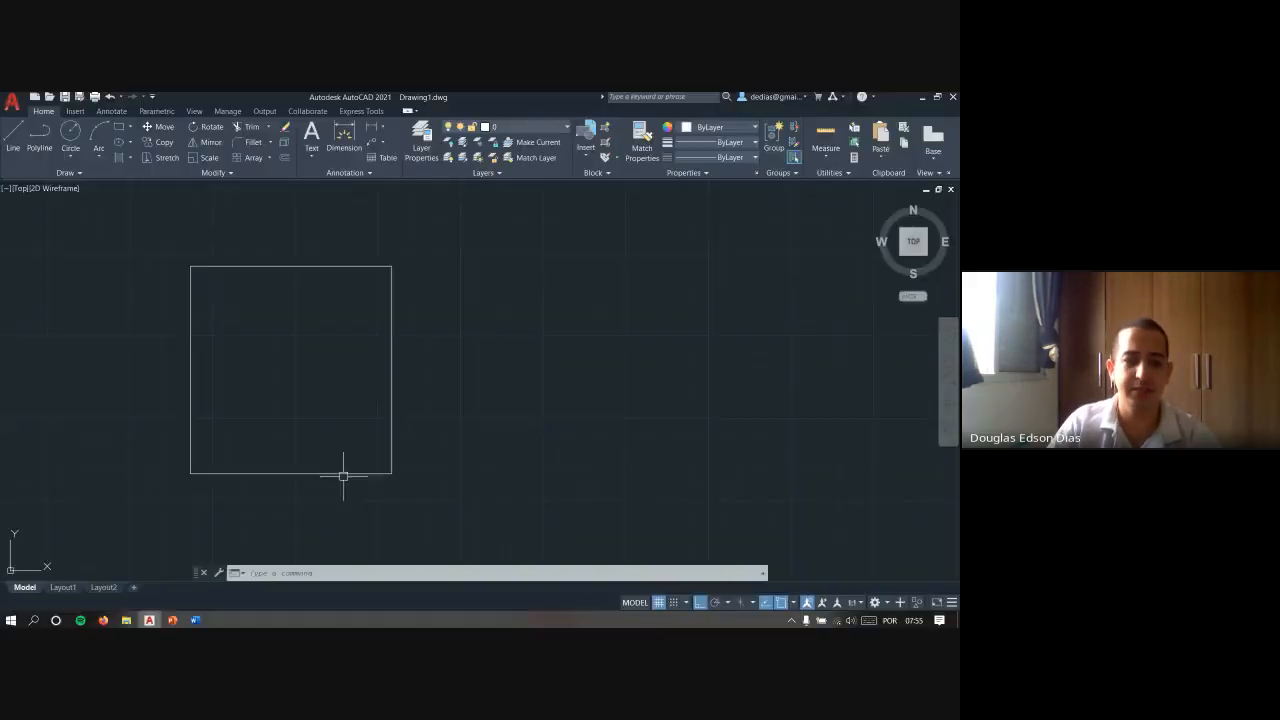
middle_drag(42, 552, 304, 434)
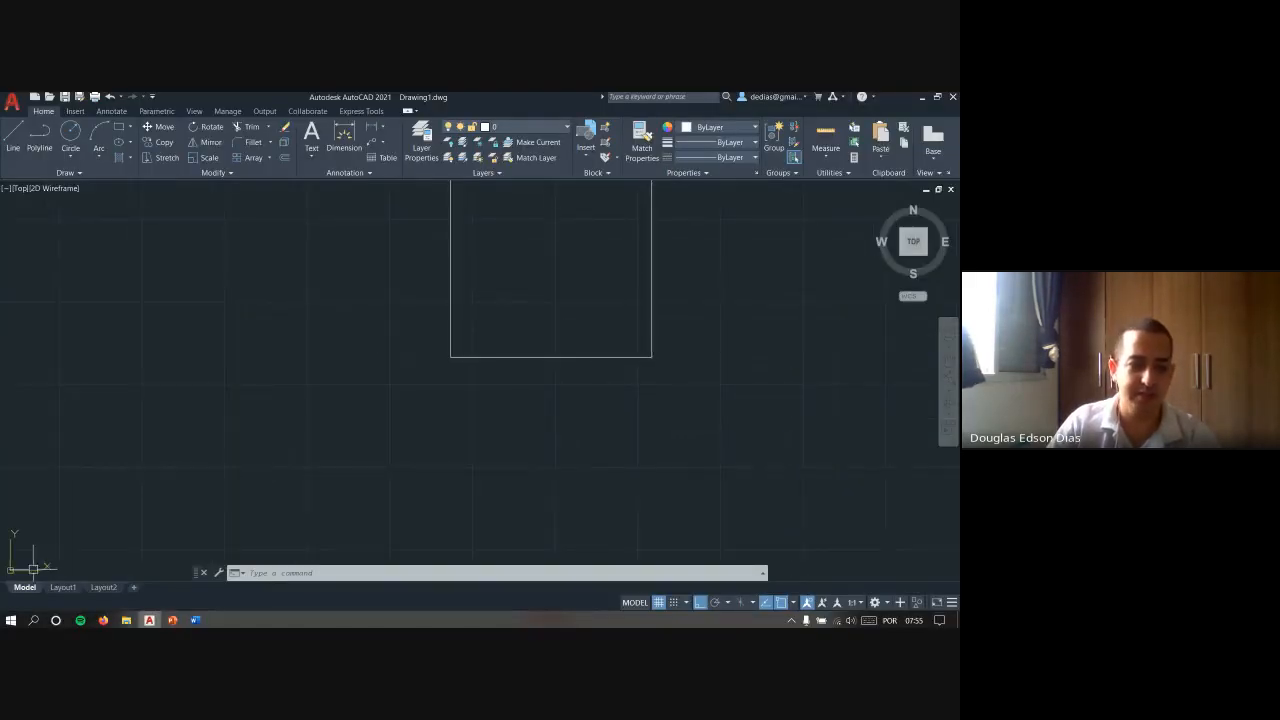
mouse_move(597, 277)
middle_down()
mouse_move(440, 388)
mouse_move(300, 449)
middle_up()
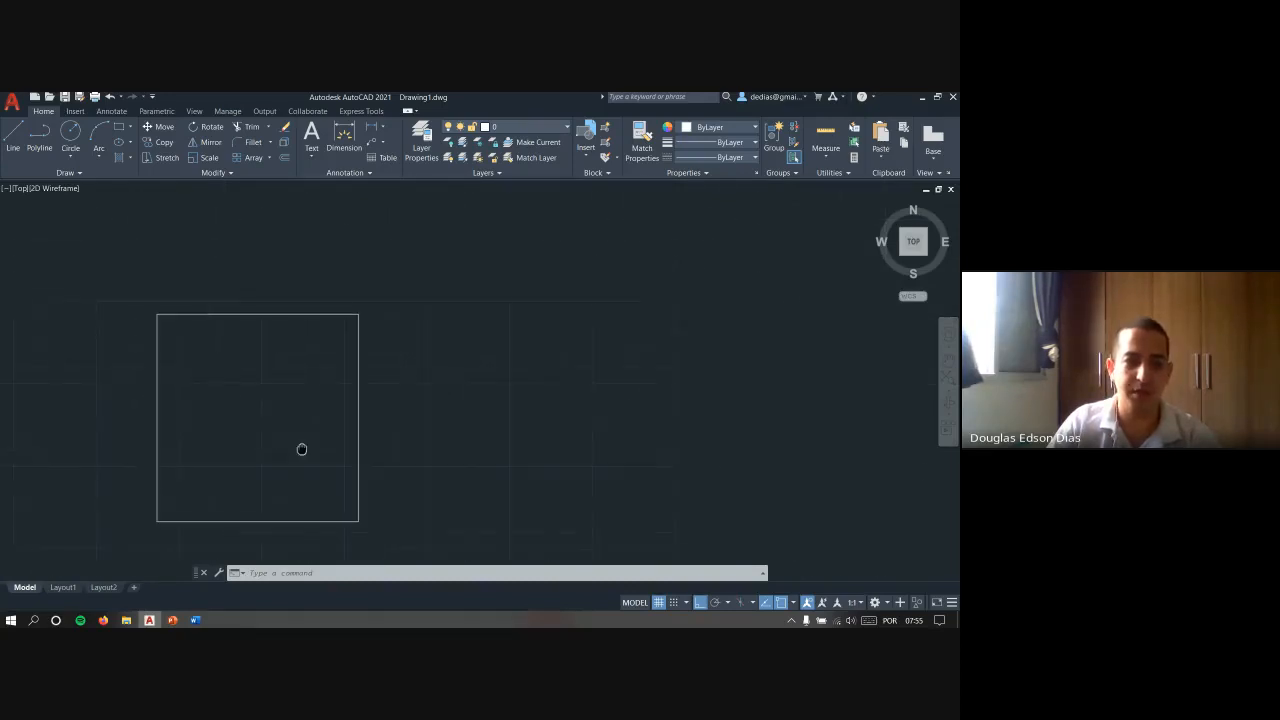
middle_drag(206, 494, 605, 306)
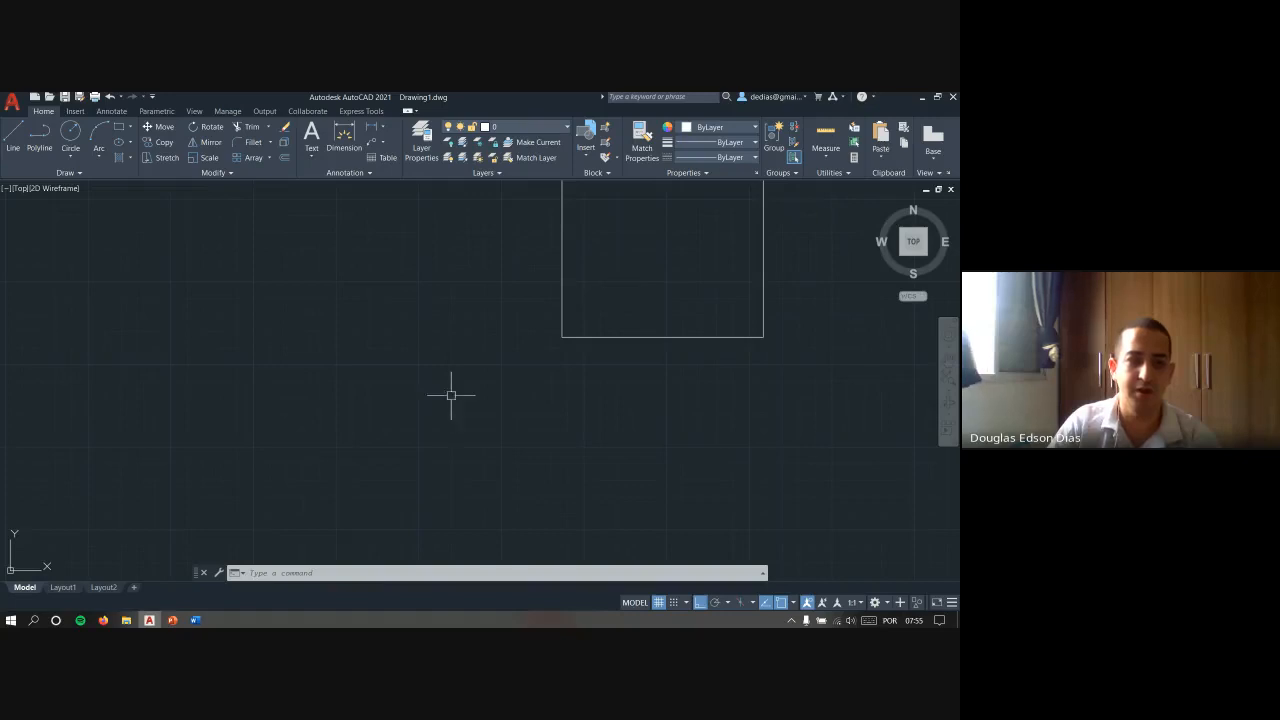
middle_drag(354, 438, 710, 245)
middle_drag(337, 472, 788, 241)
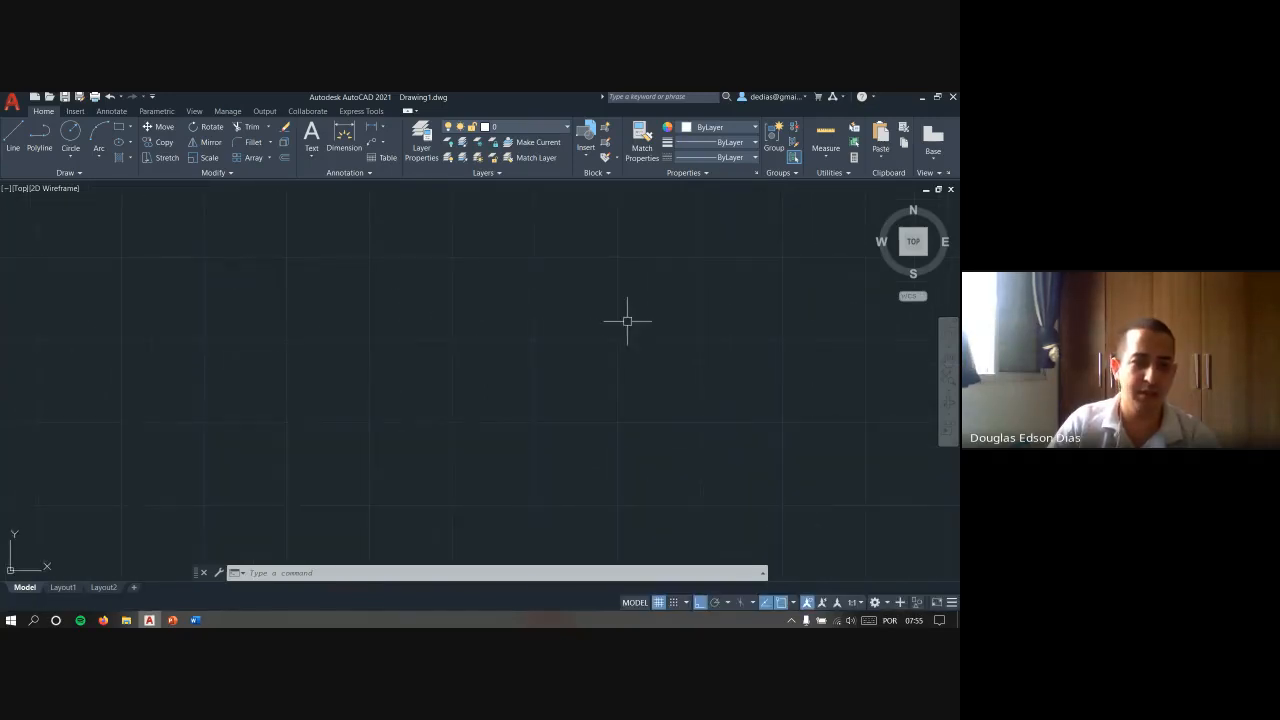
scroll(626, 322, down, 7)
scroll(621, 332, up, 2)
mouse_move(621, 332)
middle_down()
mouse_move(560, 400)
mouse_move(429, 407)
middle_up()
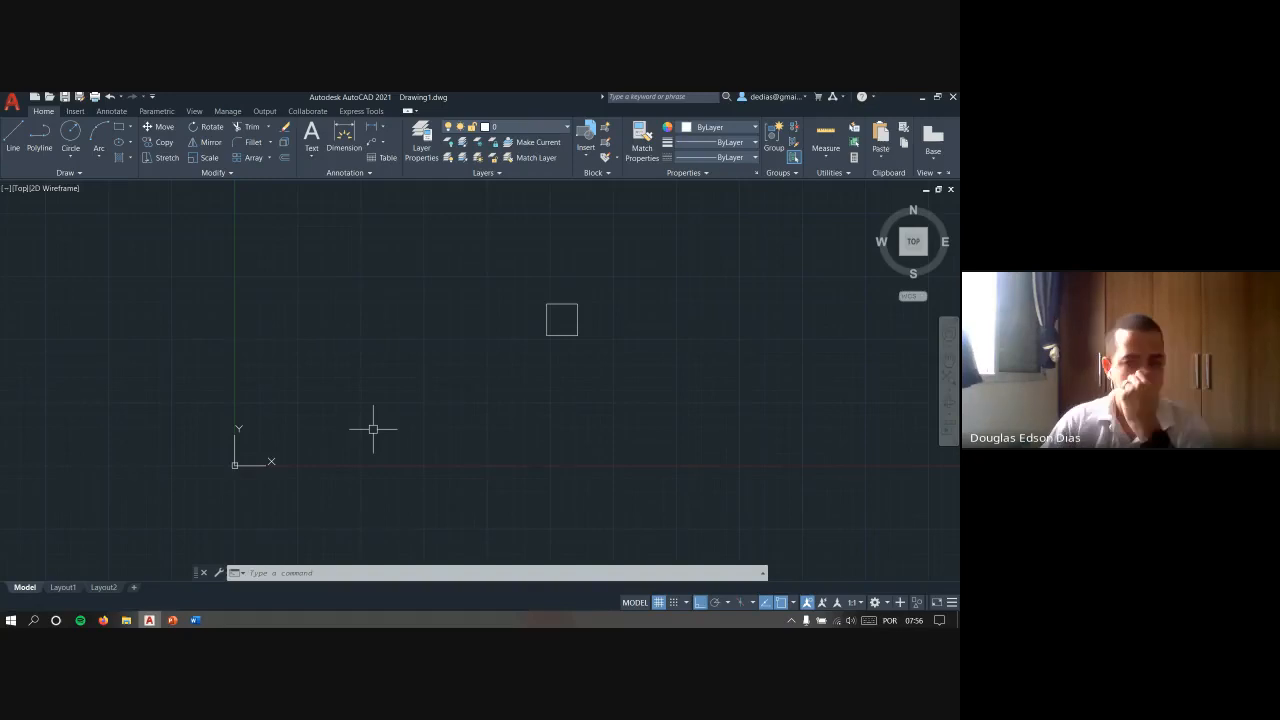
- Use the Line command to read the cursor coordinates around the UCS origin, and leave it without drawing
key(Escape)
key(Escape)
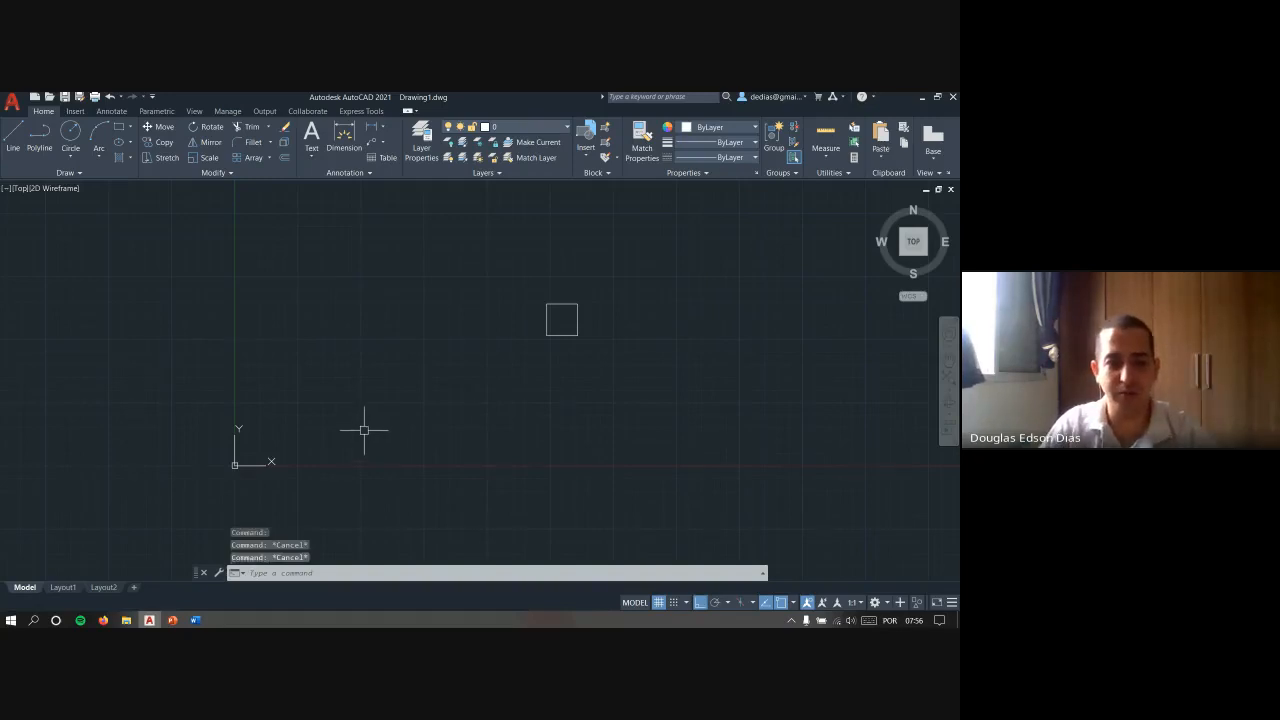
text(l)
key(Return)
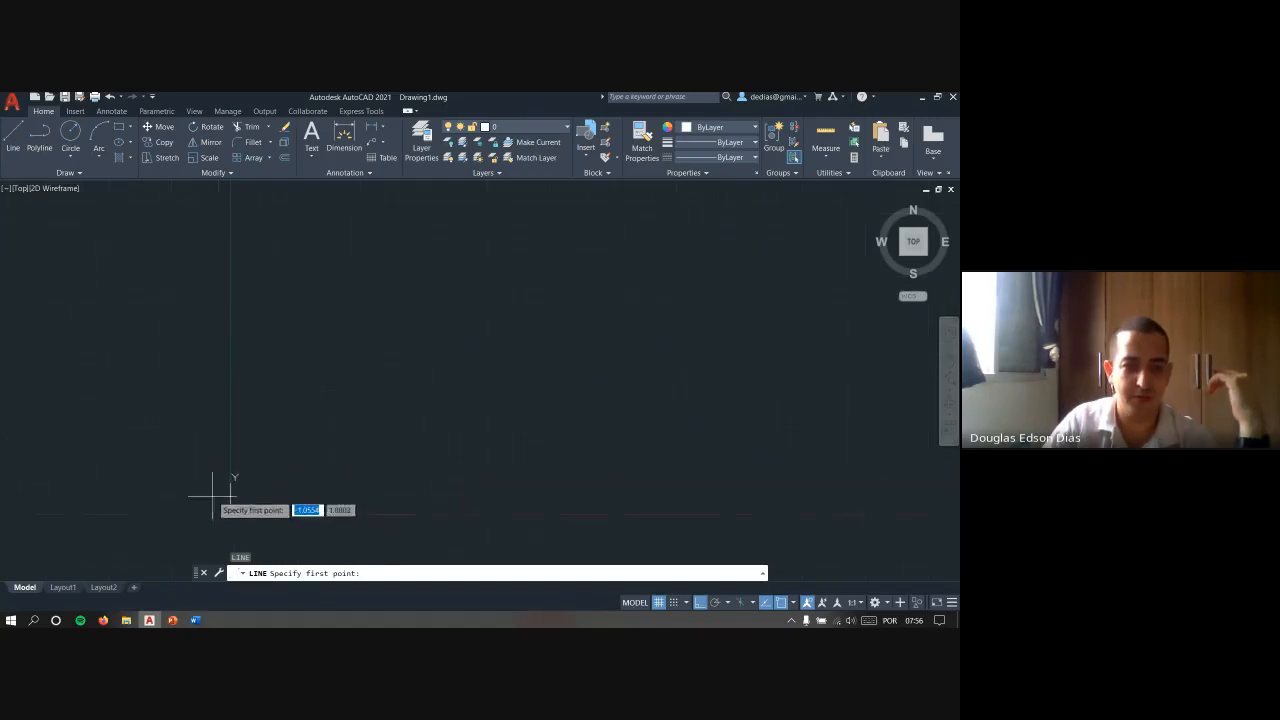
scroll(306, 414, up, 8)
scroll(423, 289, up, 7)
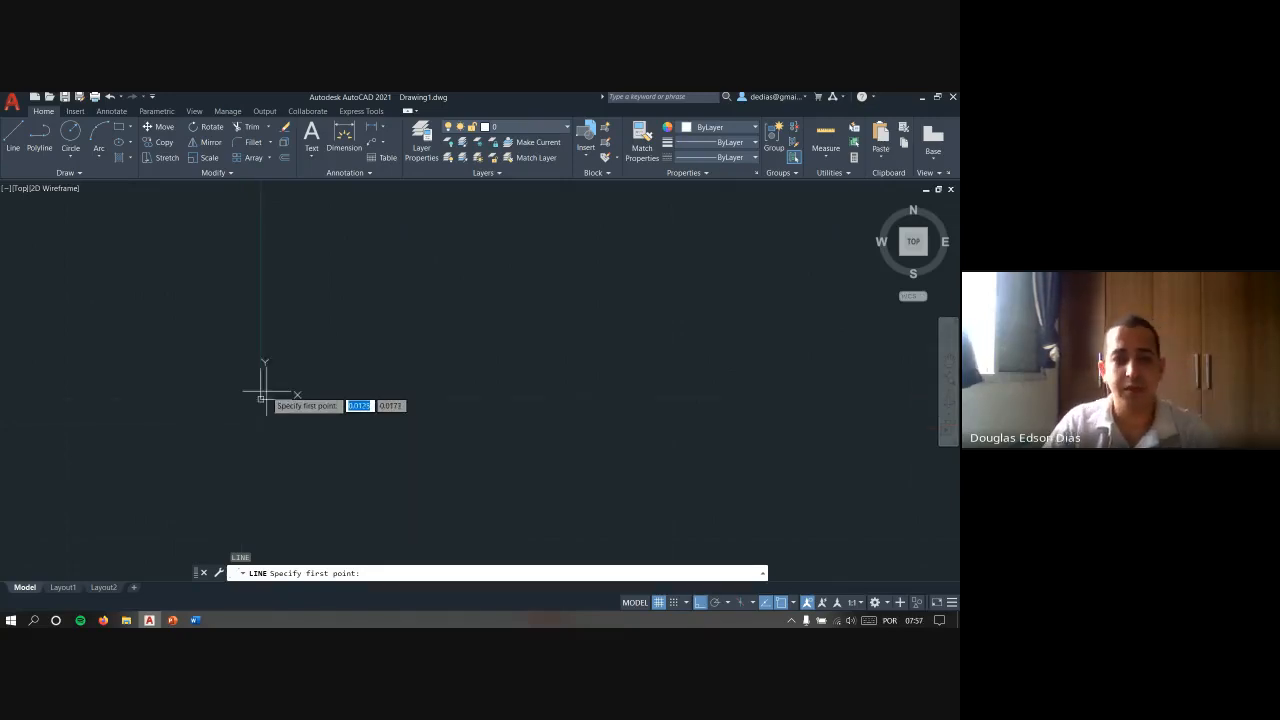
key(Escape)
key(Escape)
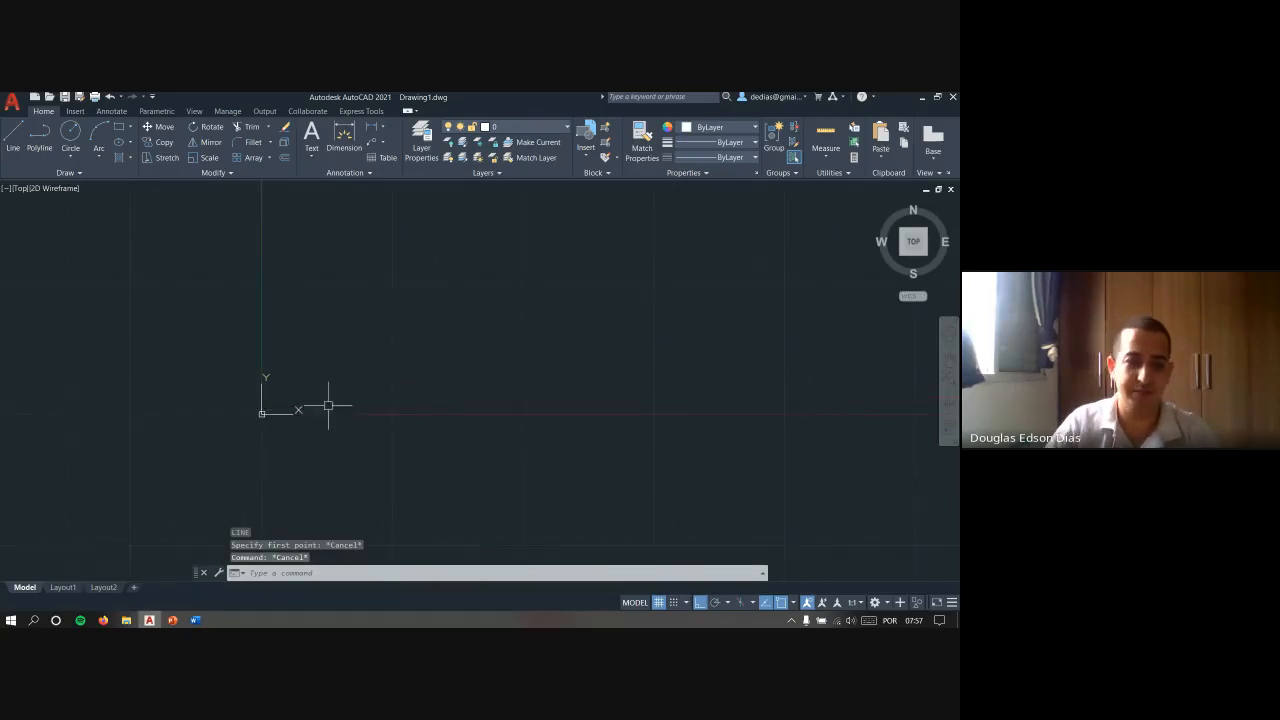
scroll(329, 406, down, 3)
middle_drag(446, 322, 348, 383)
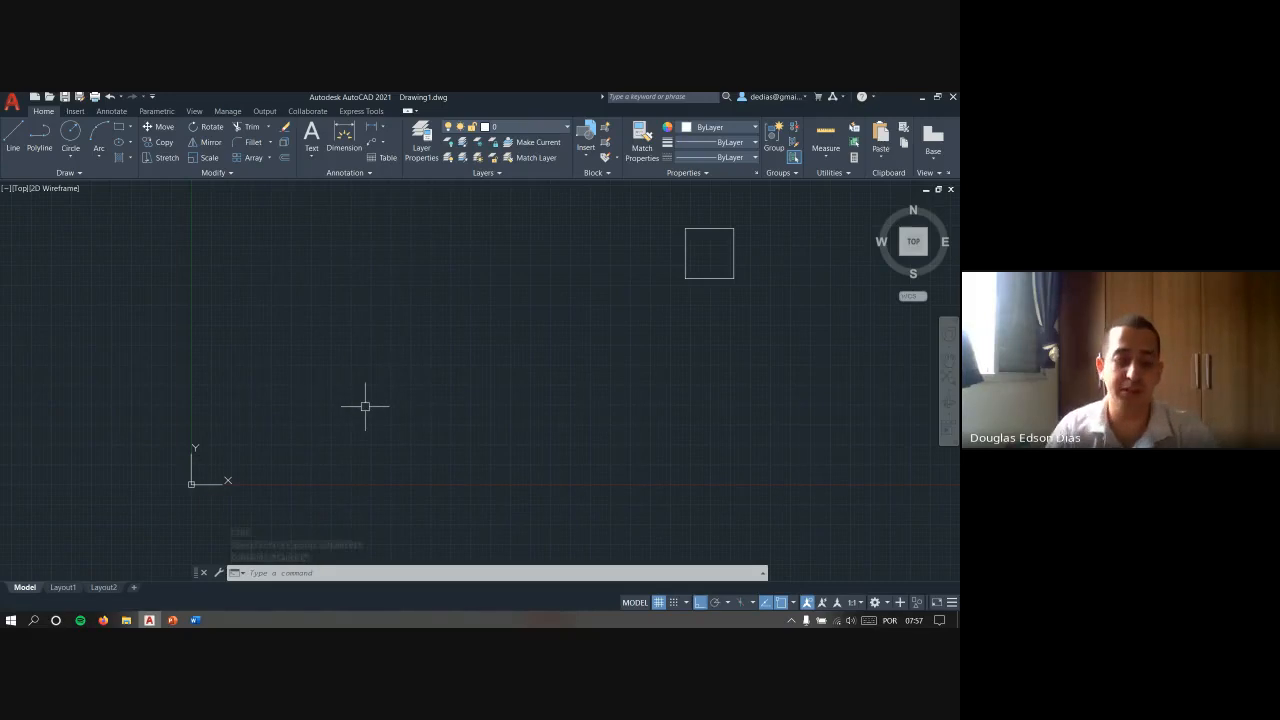
key(Return)
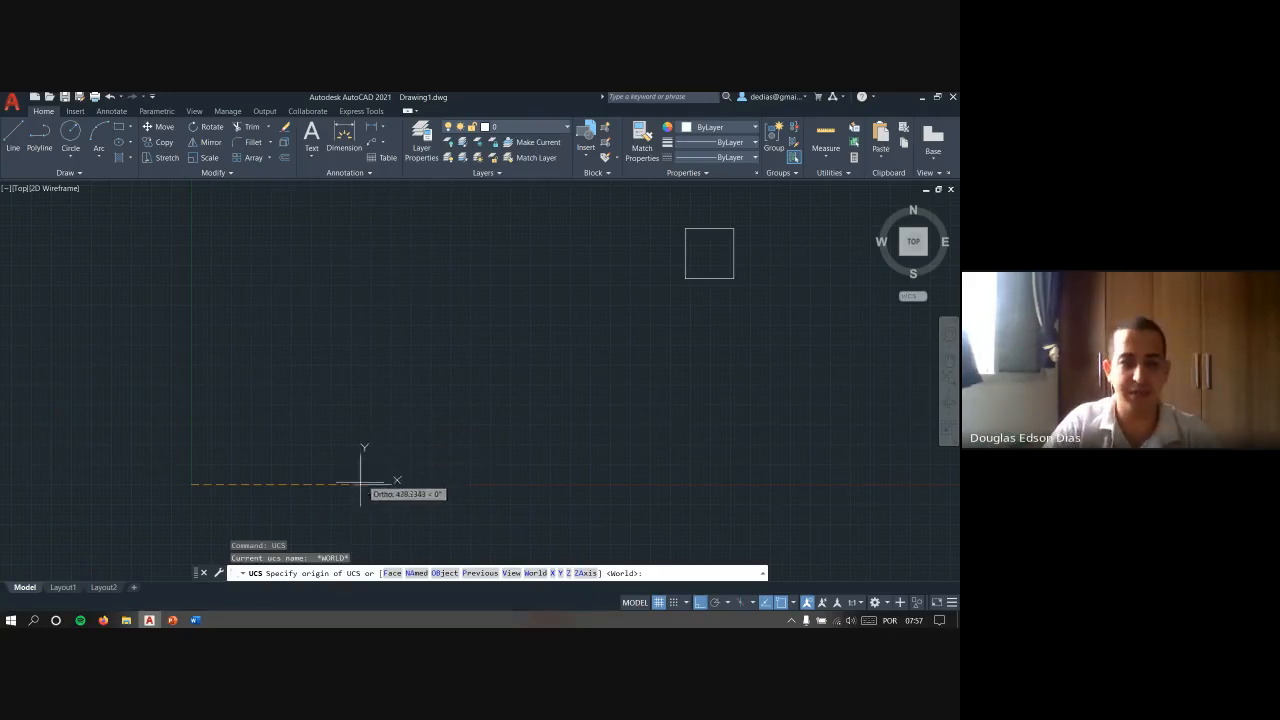
click(231, 317)
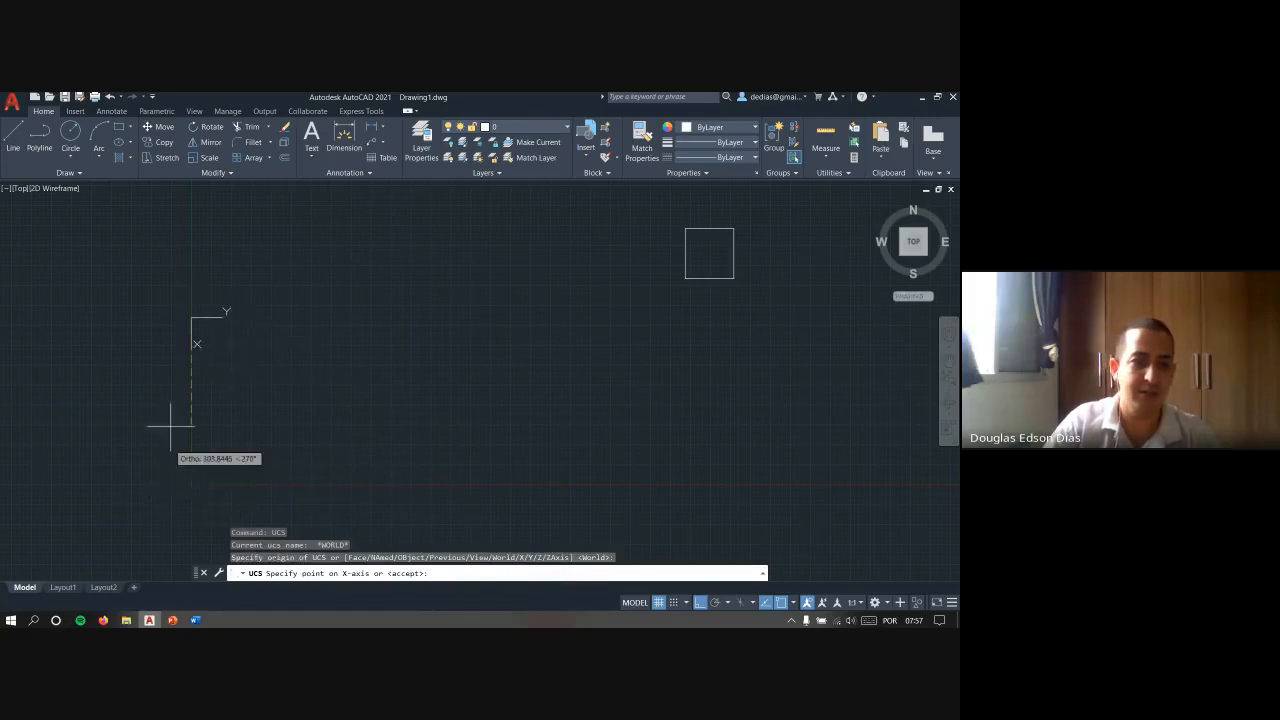
key(Escape)
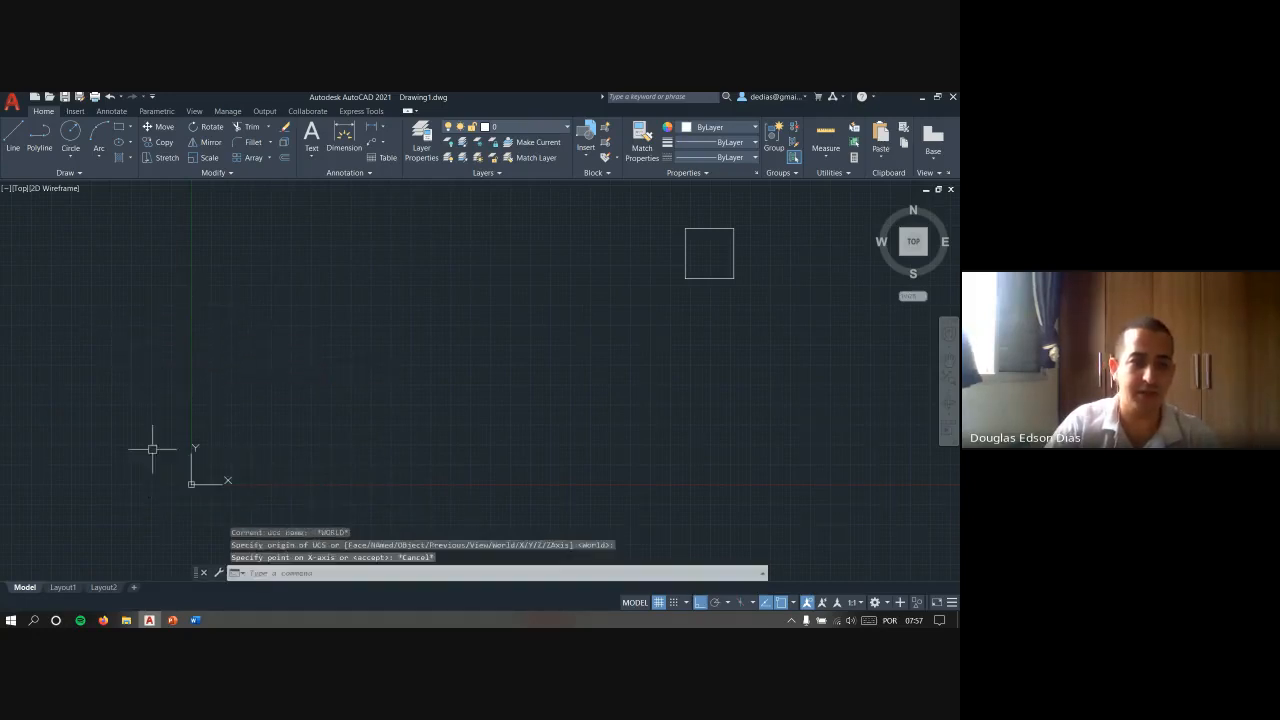
- Define a new UCS with its origin on the green Y axis, the X axis pointing west and the Y axis pointing north
key(Return)
click(192, 304)
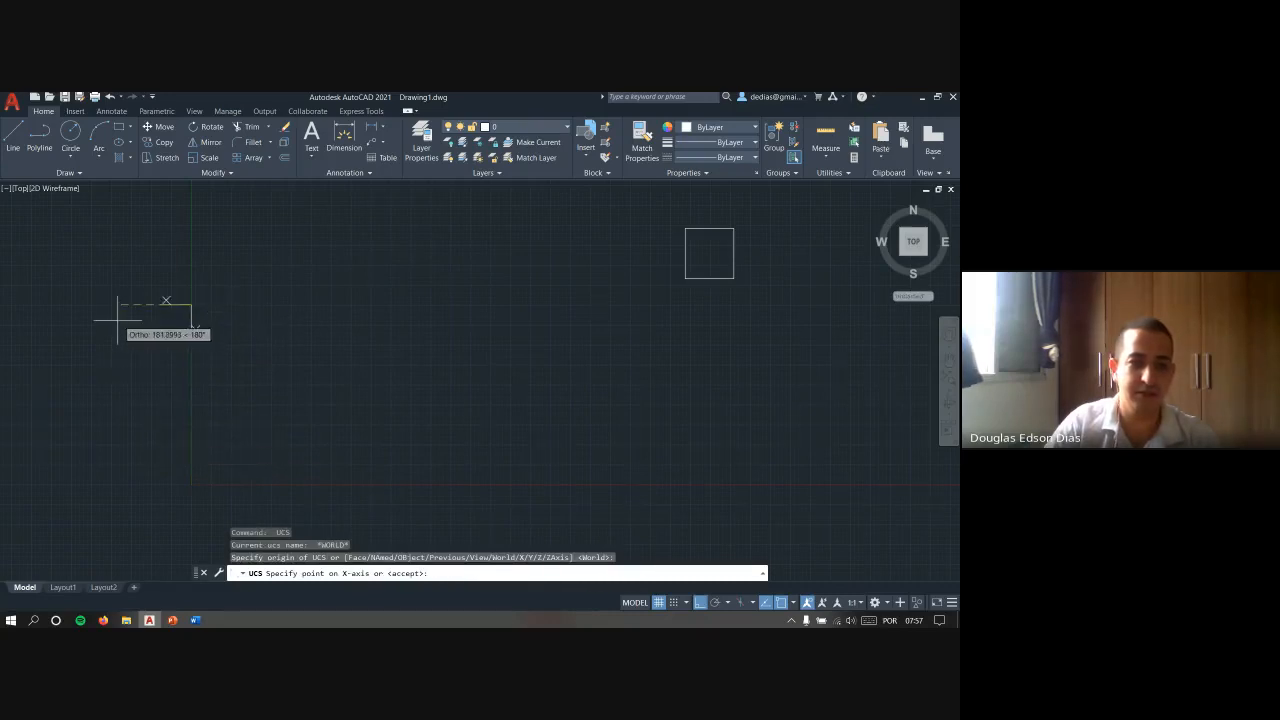
click(80, 263)
click(220, 233)
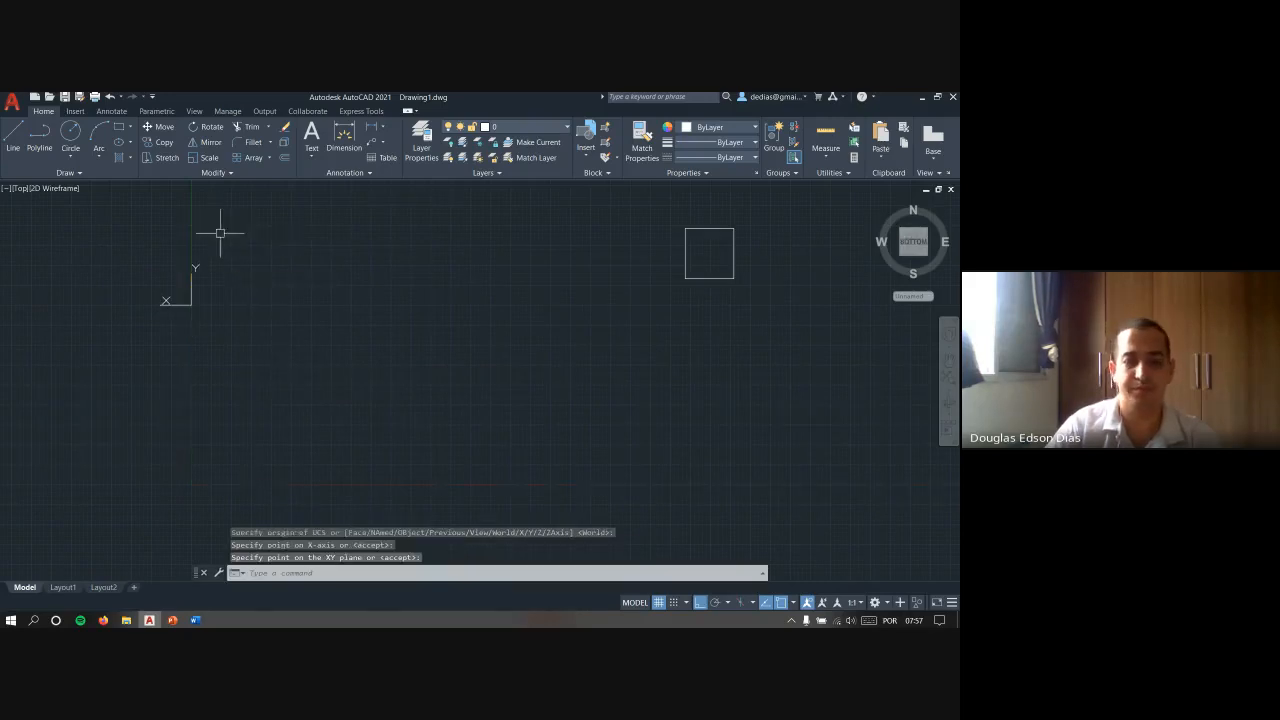
- Examine the relocated UCS and the cursor coordinates it gives with the Line command, without drawing a line
middle_drag(277, 357, 432, 349)
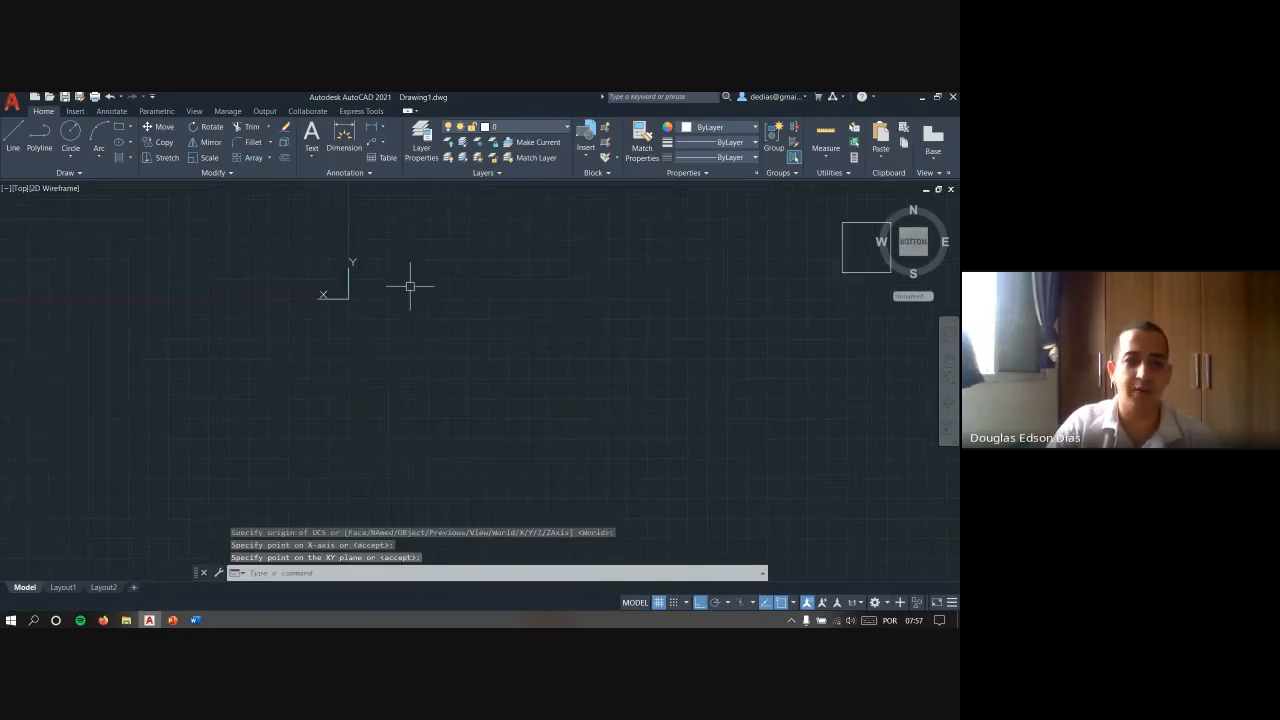
scroll(412, 288, down, 2)
middle_drag(414, 290, 343, 359)
key(l)
key(Return)
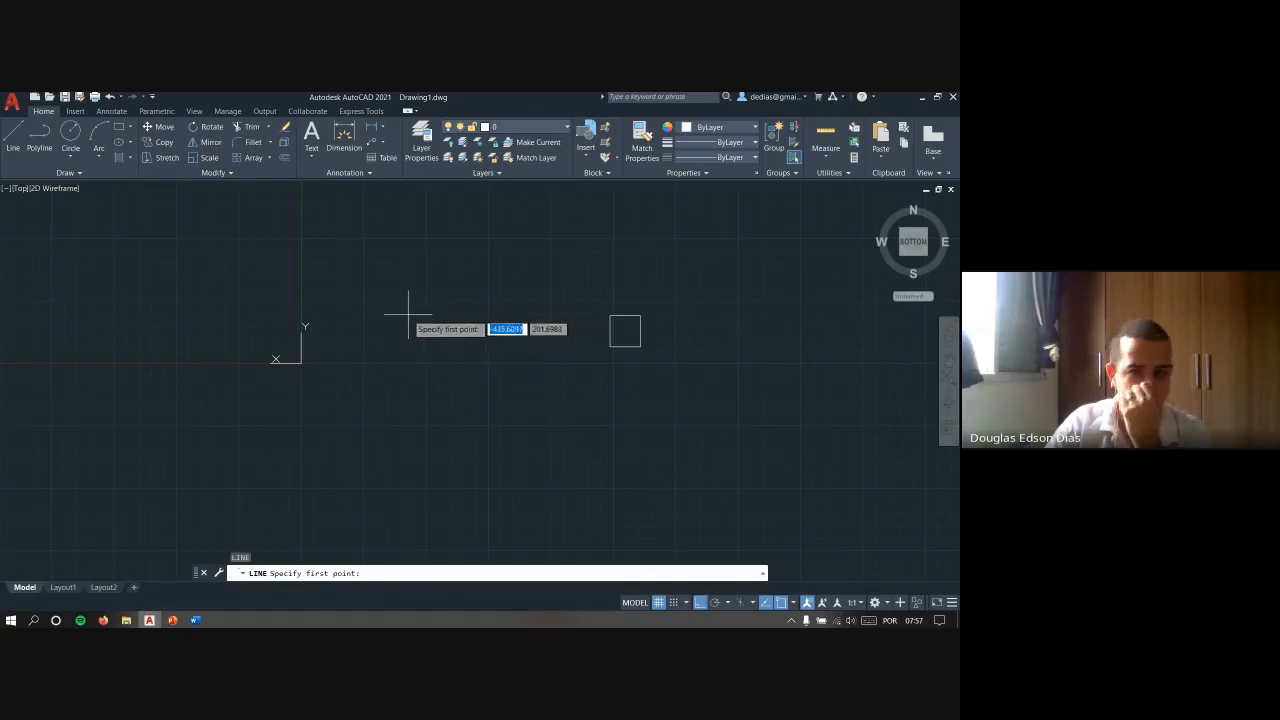
key(Escape)
key(Escape)
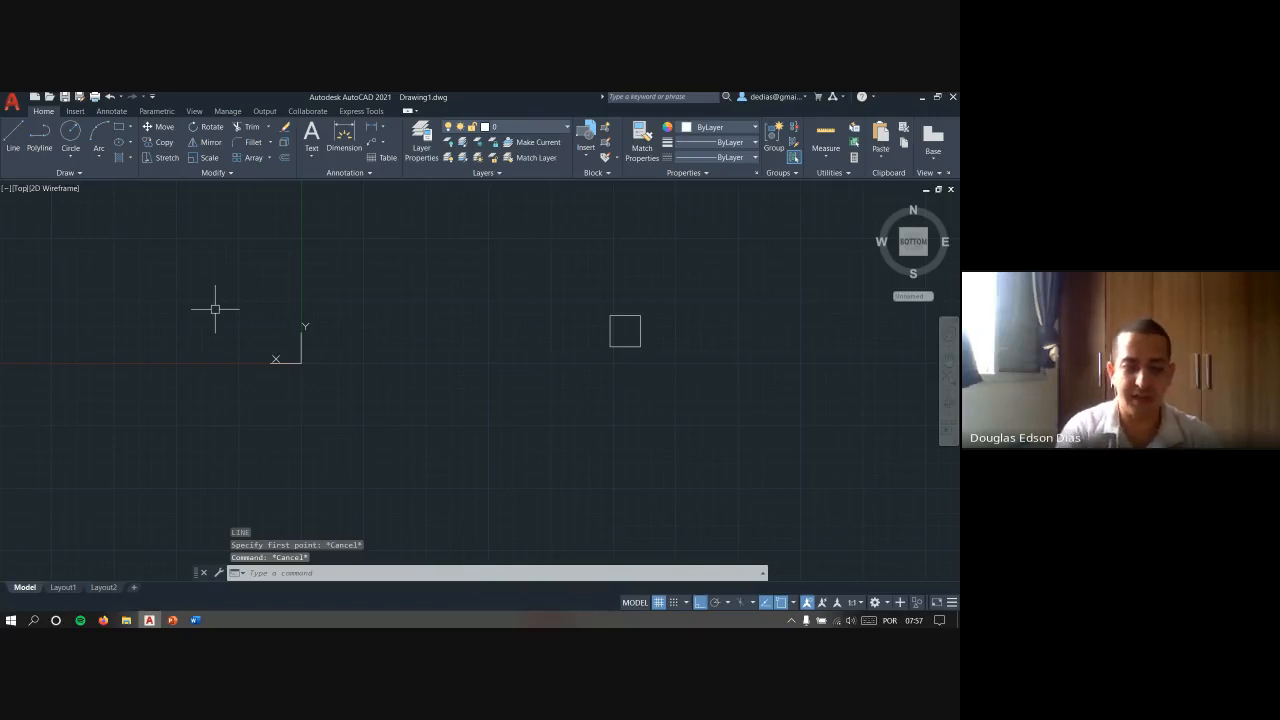
text(uc)
key(Return)
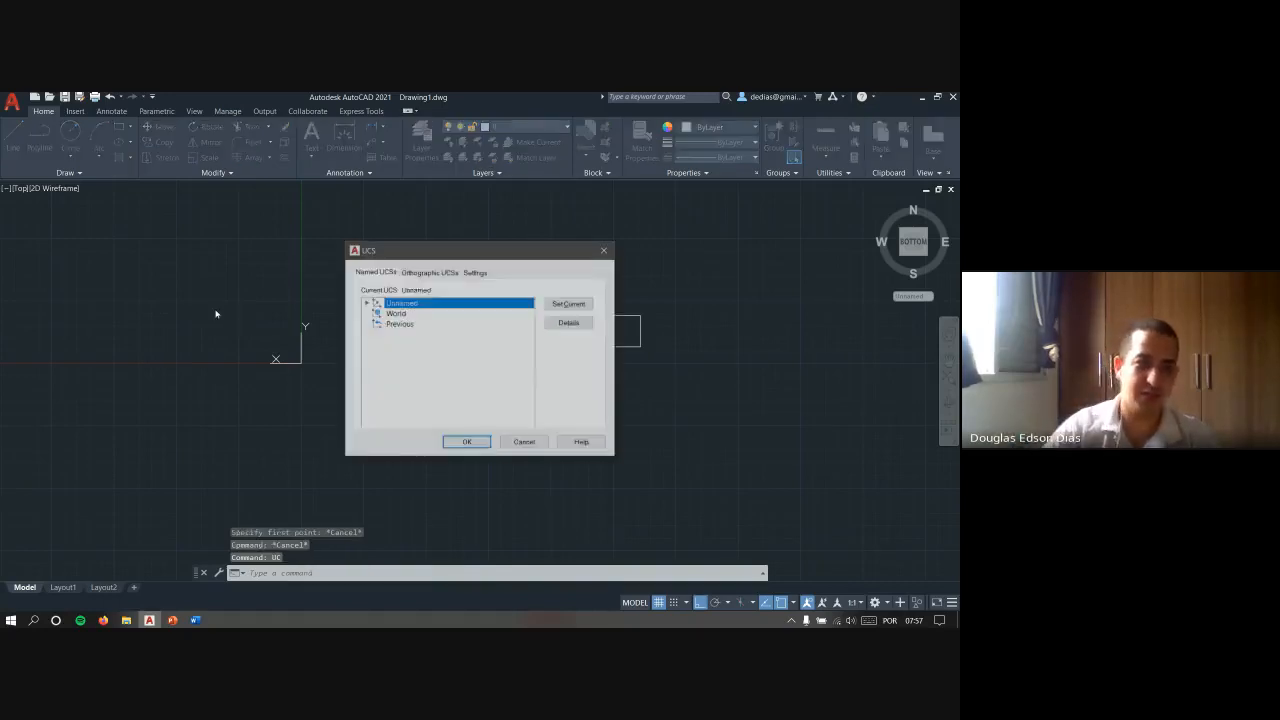
key(Escape)
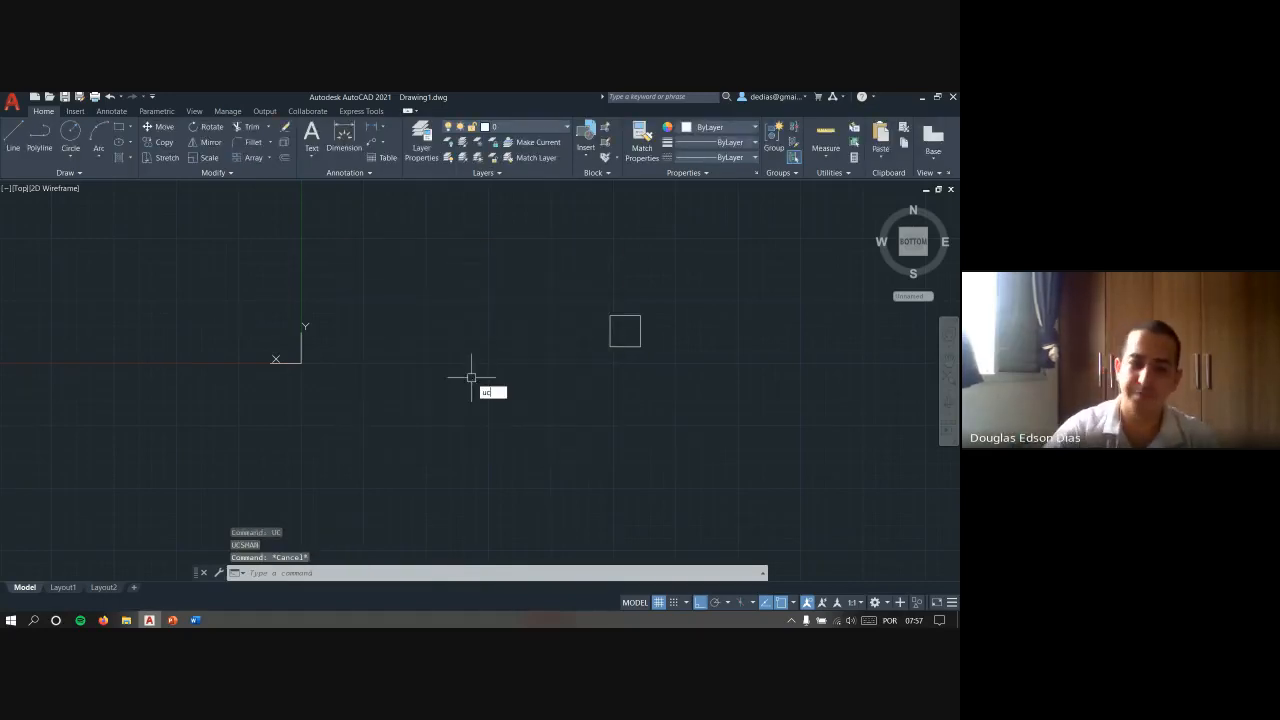
- Restore the World coordinate system using the World option of the UCS command
key(Return)
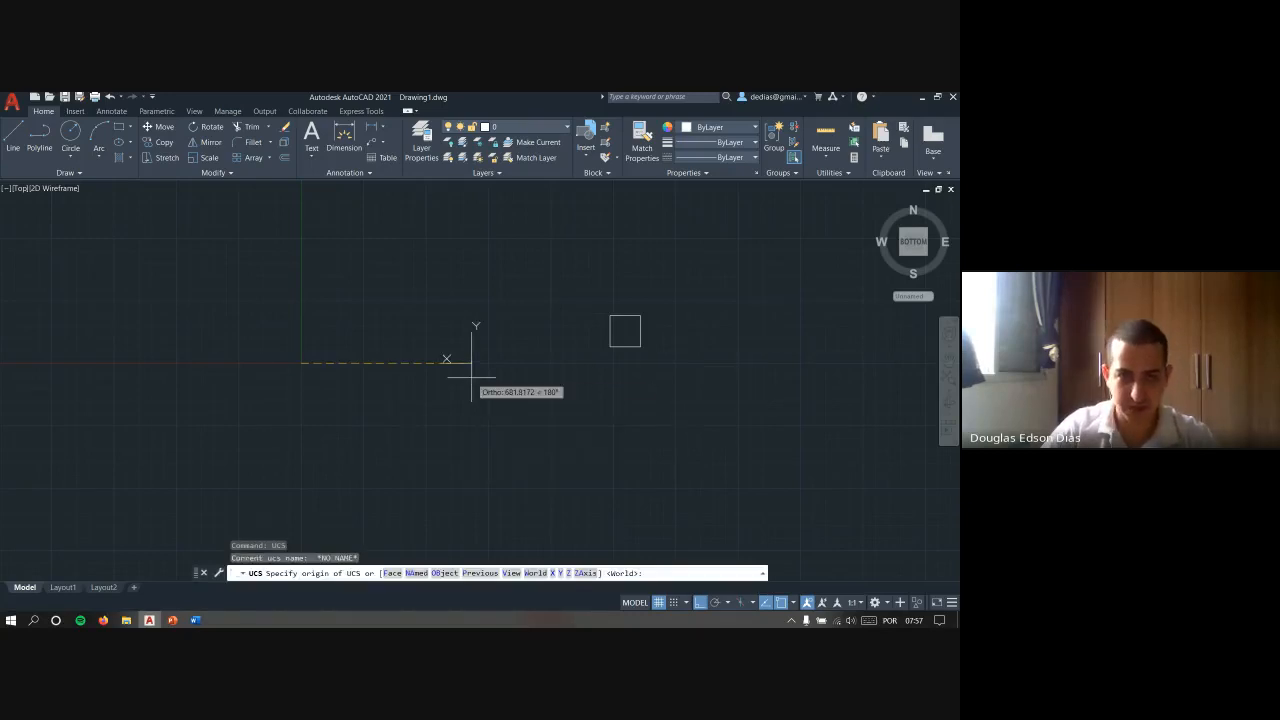
text(w)
key(Return)
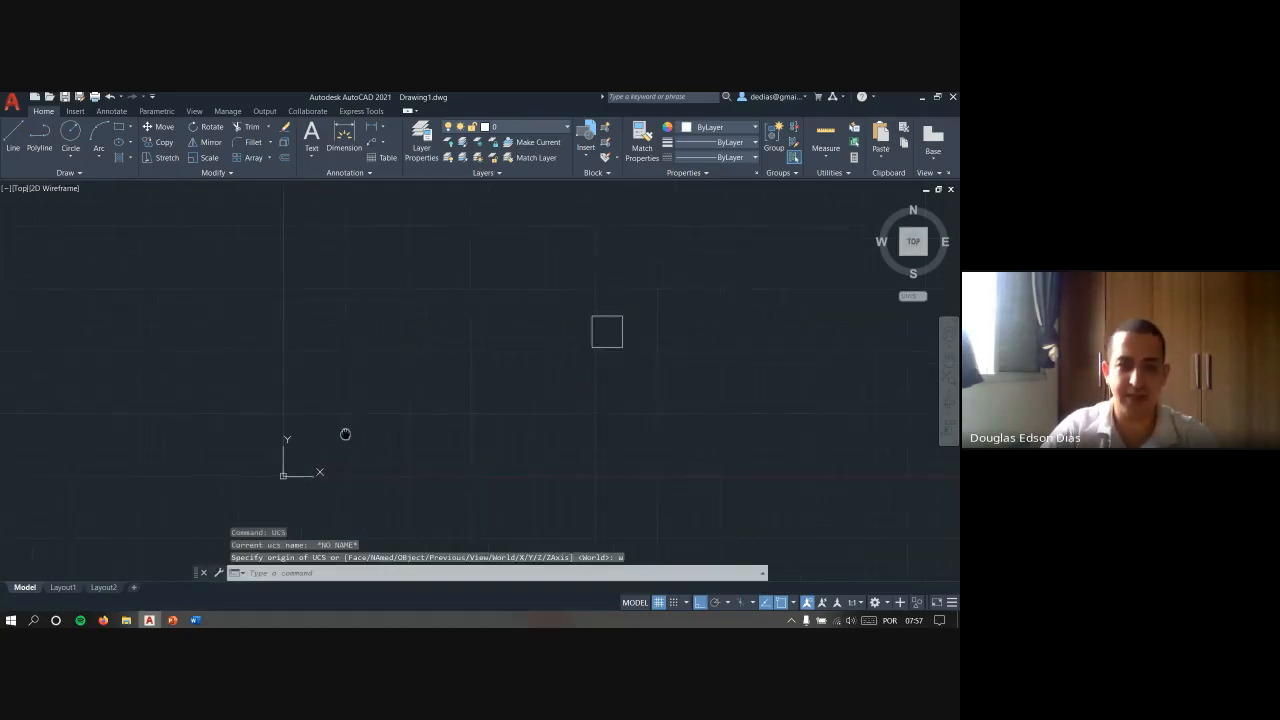
- With Ortho off, define a tilted UCS southwest of the square, its X axis pointing northeast and its Y axis southeast
key(Escape)
key(Escape)
middle_drag(303, 379, 203, 378)
key(Escape)
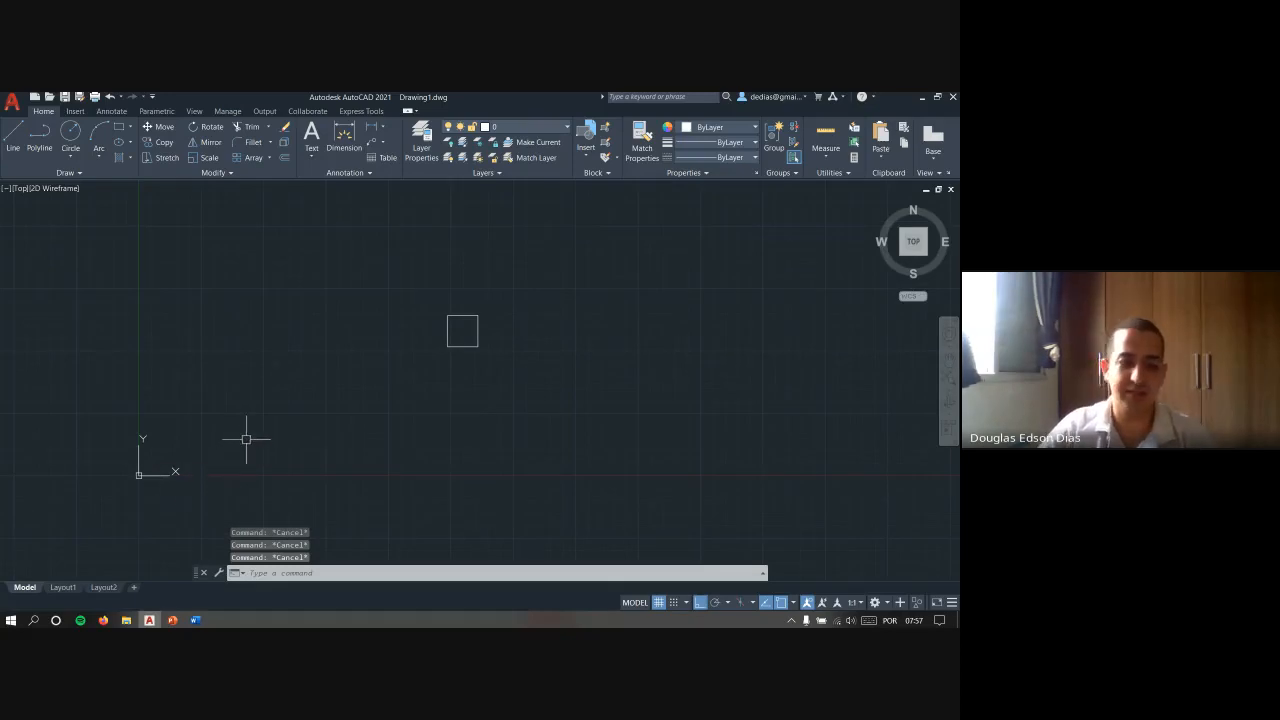
text(ucs)
key(Return)
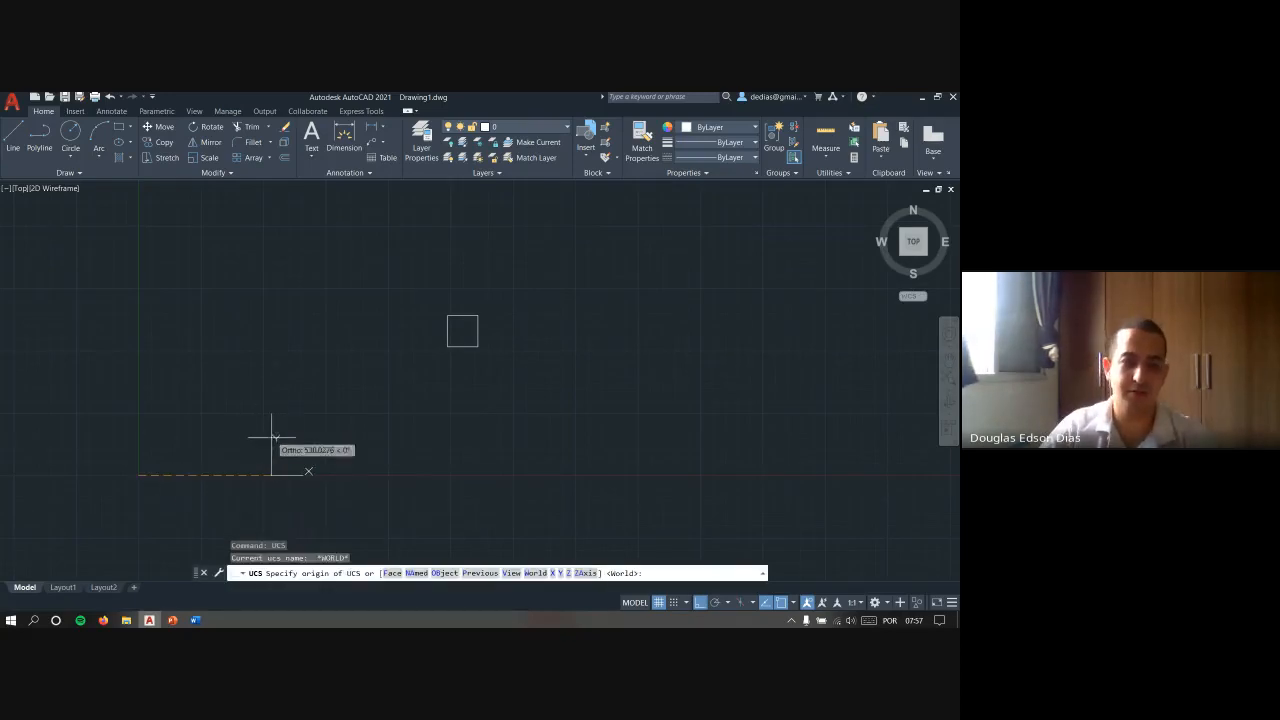
key(F8)
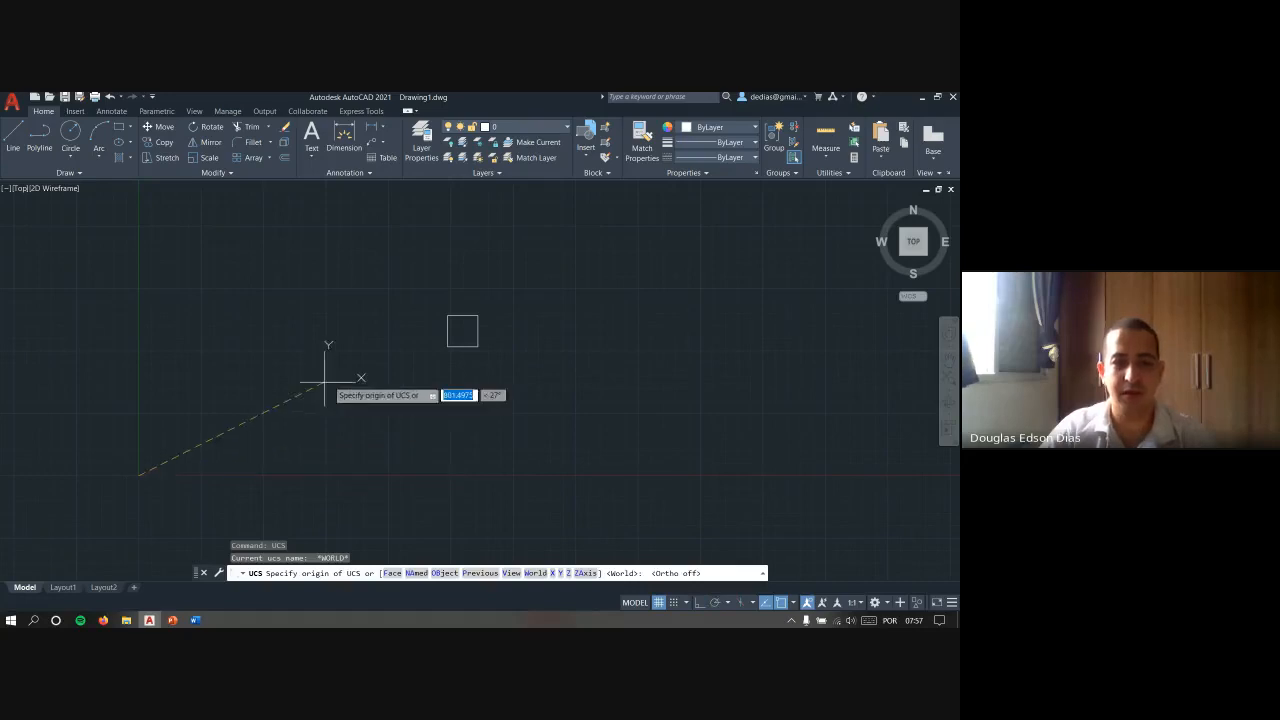
click(400, 356)
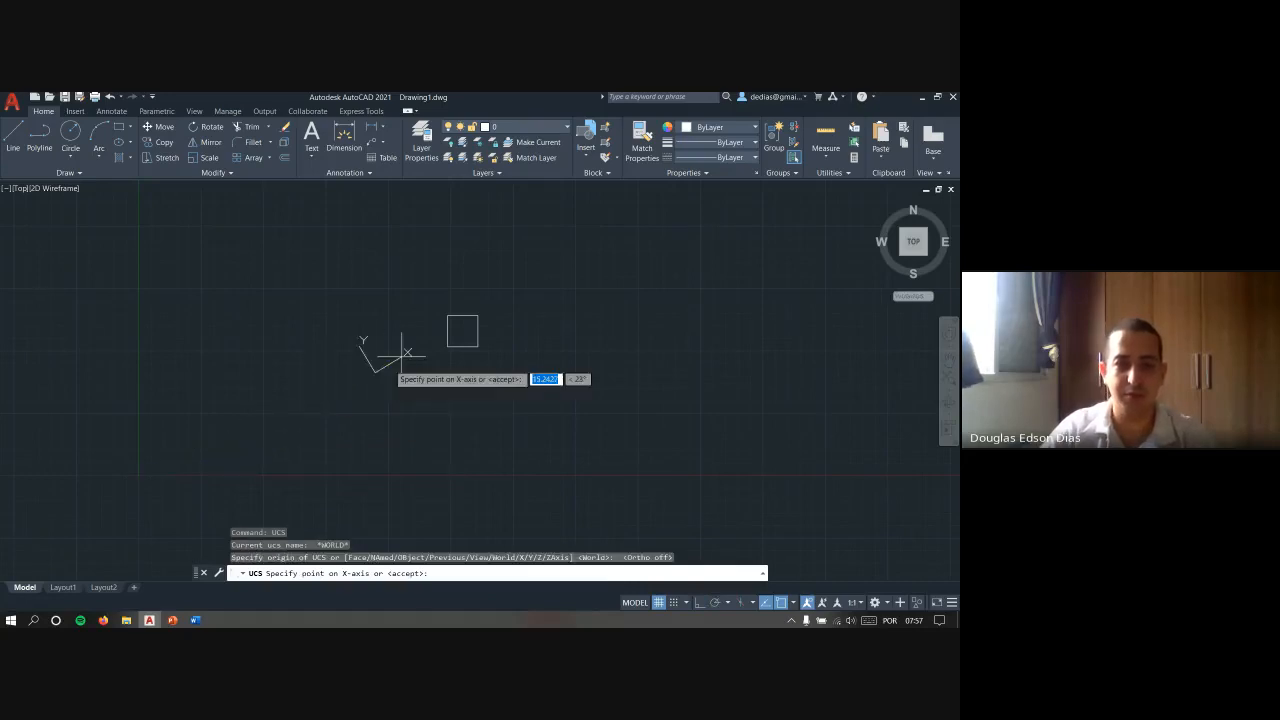
click(477, 220)
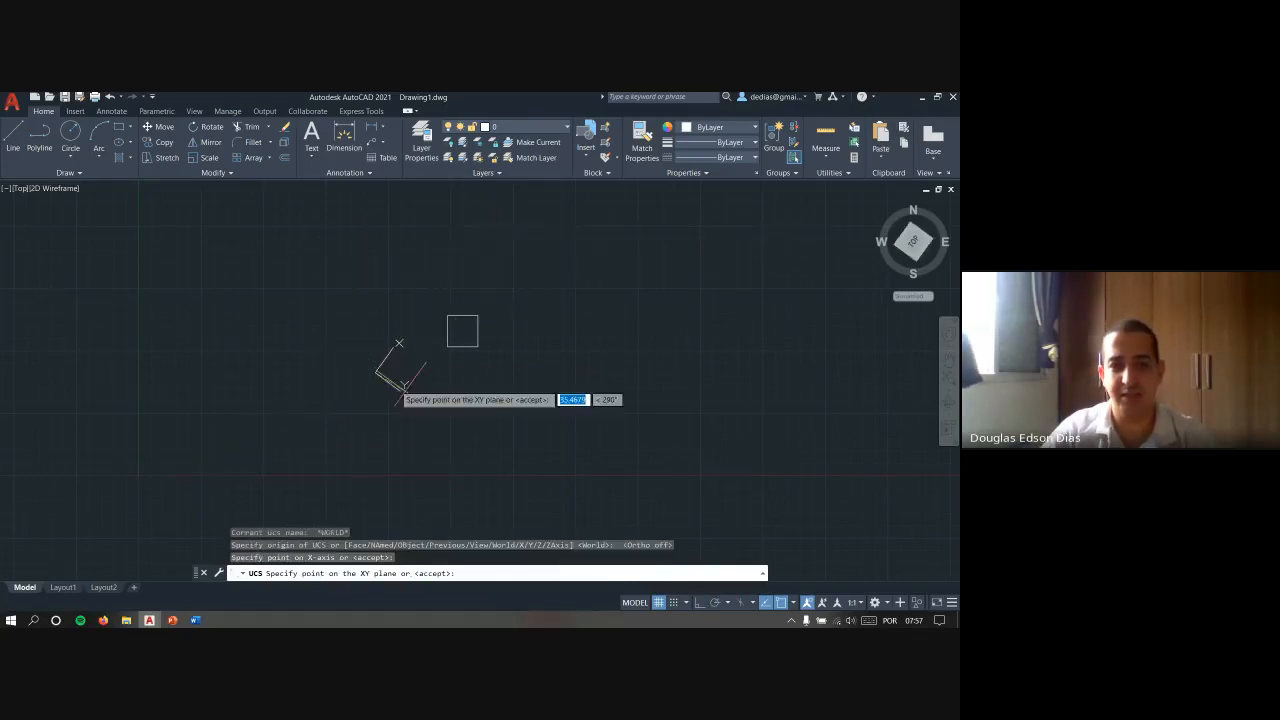
click(462, 432)
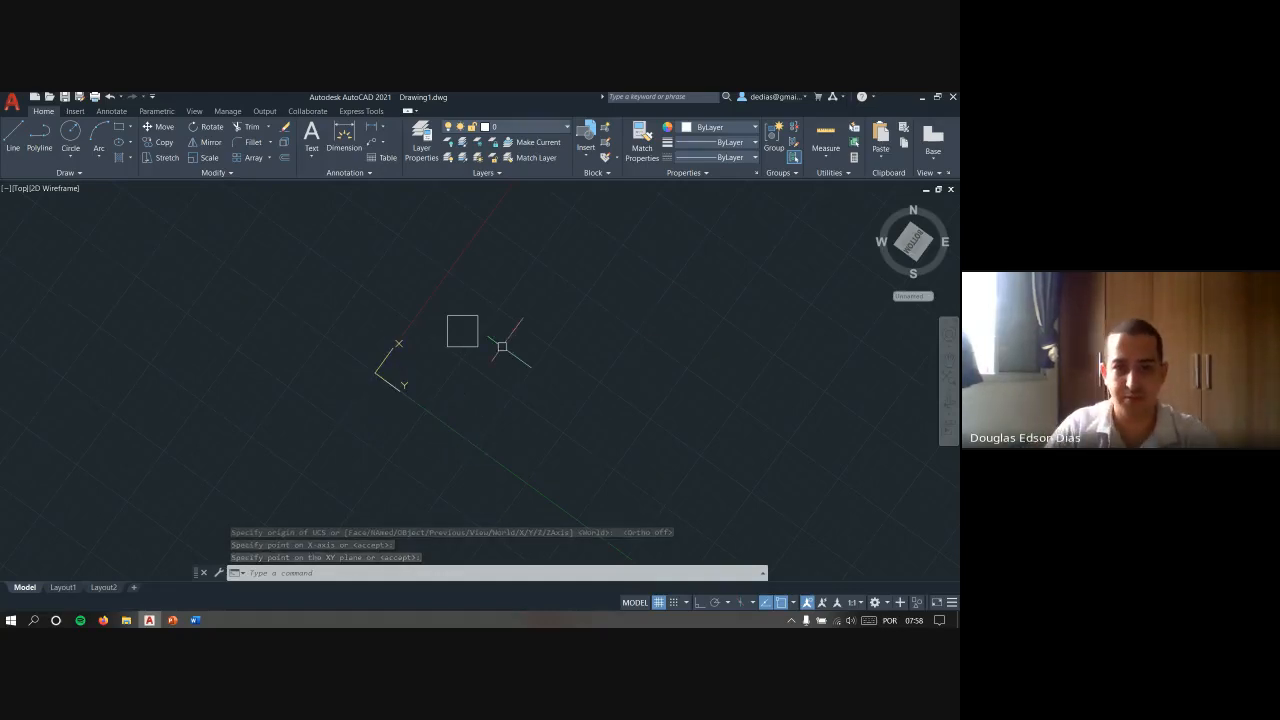
key(Escape)
key(Escape)
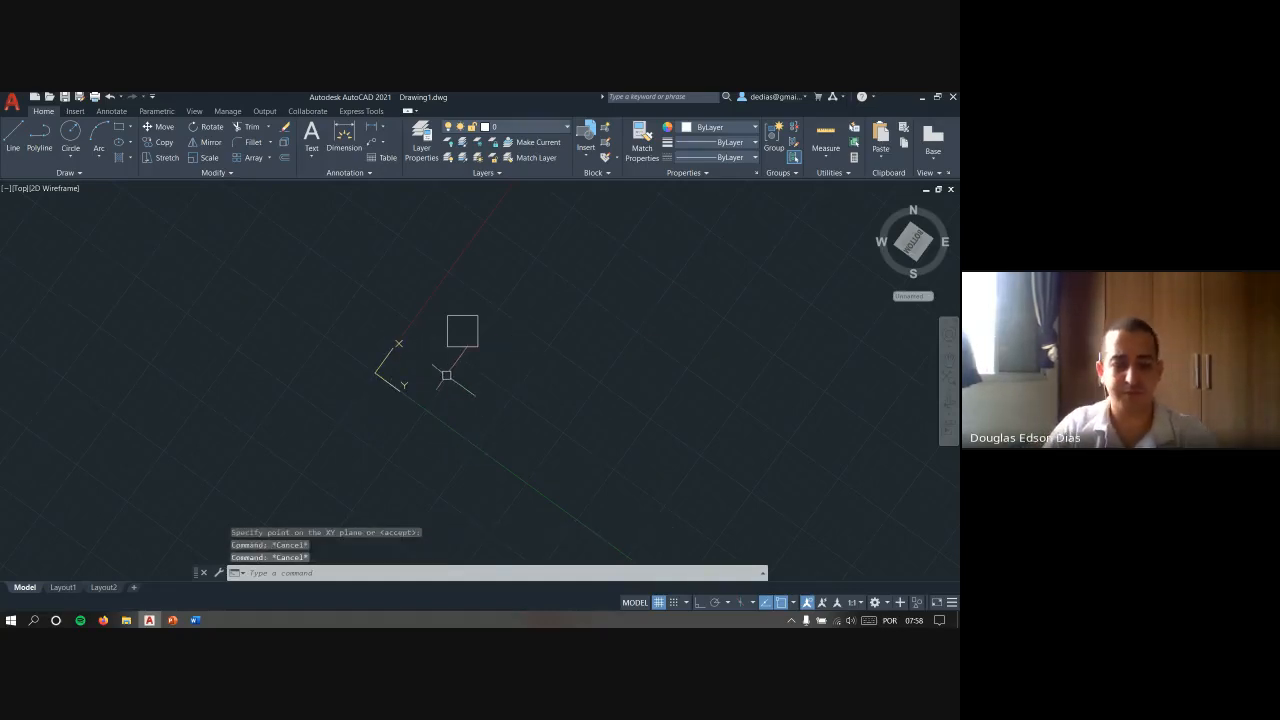
- Repeat the UCS command and return to the World coordinate system with its World option
right_click(446, 375)
click(470, 392)
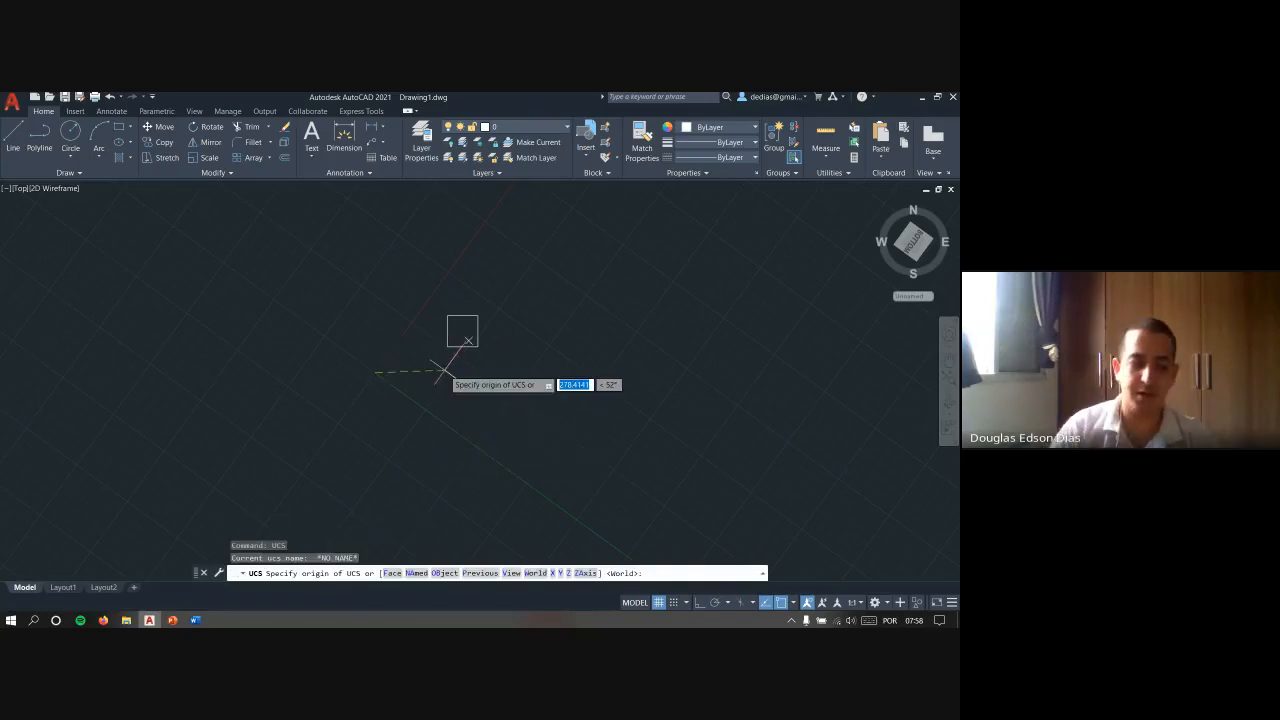
text(w)
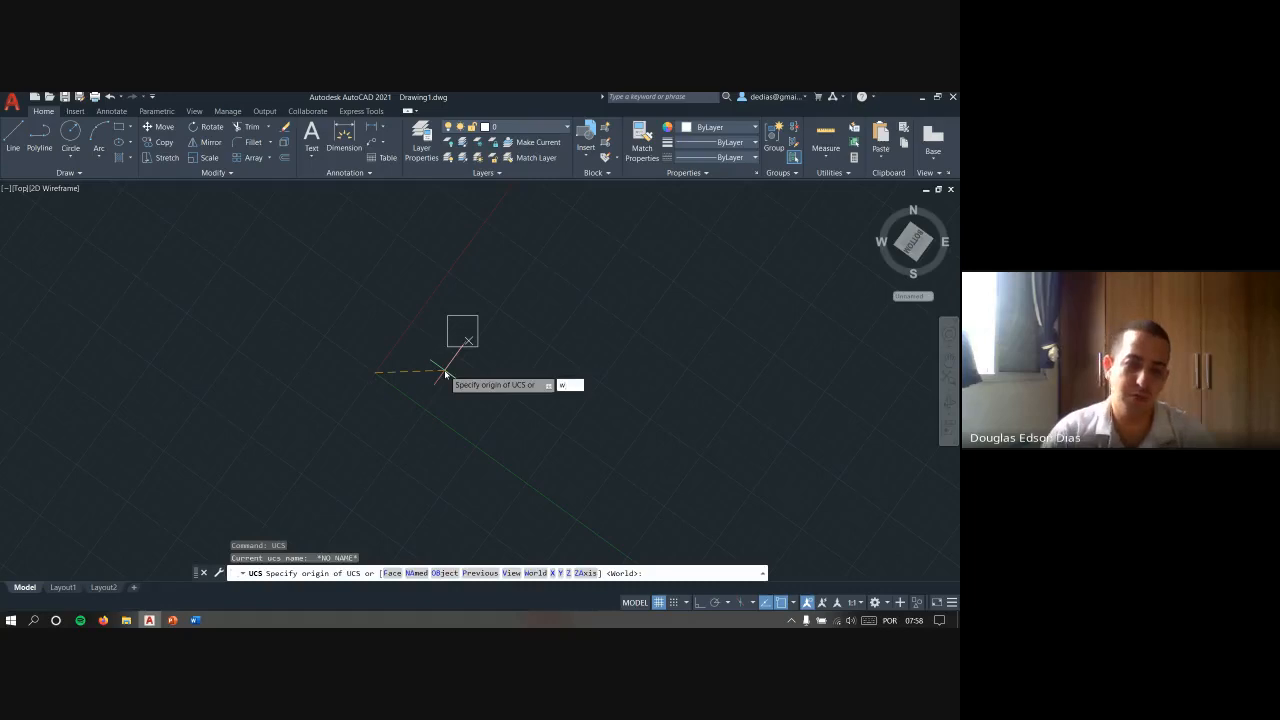
key(Return)
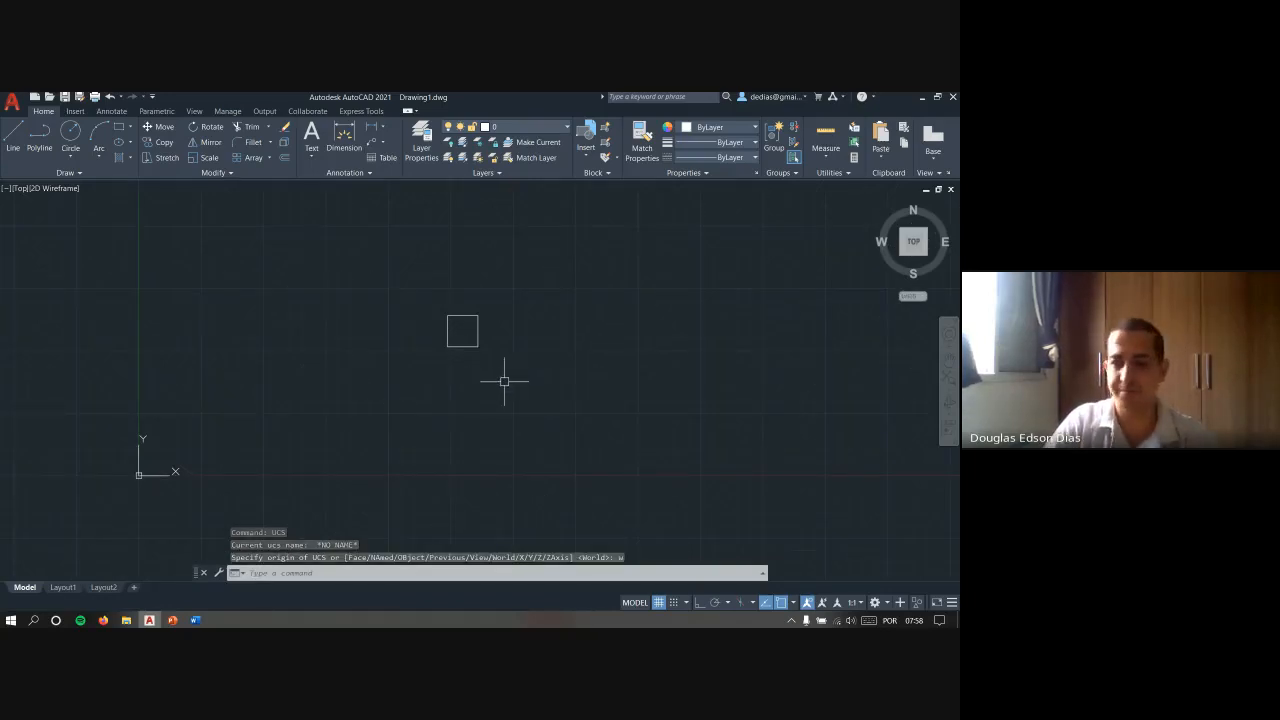
key(Escape)
key(Escape)
- Select the UCS icon and move its origin grip onto the square's lower-left corner
click(114, 461)
click(182, 474)
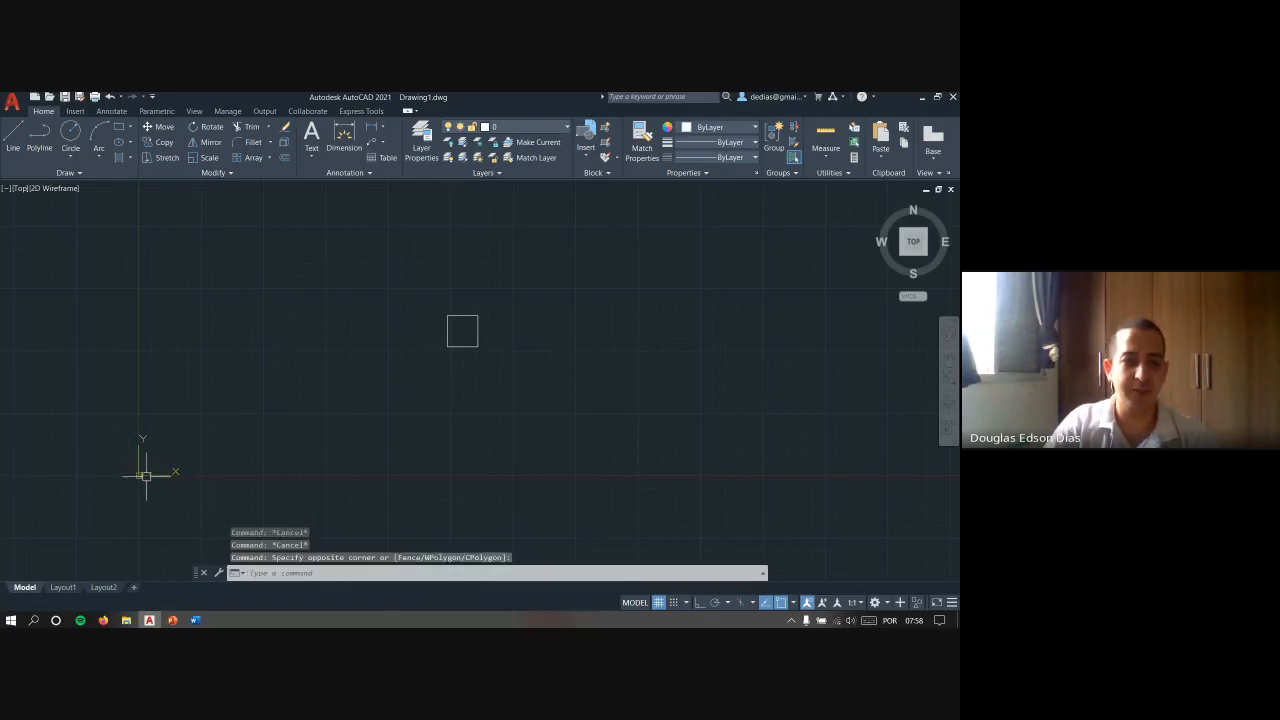
key(Escape)
key(Escape)
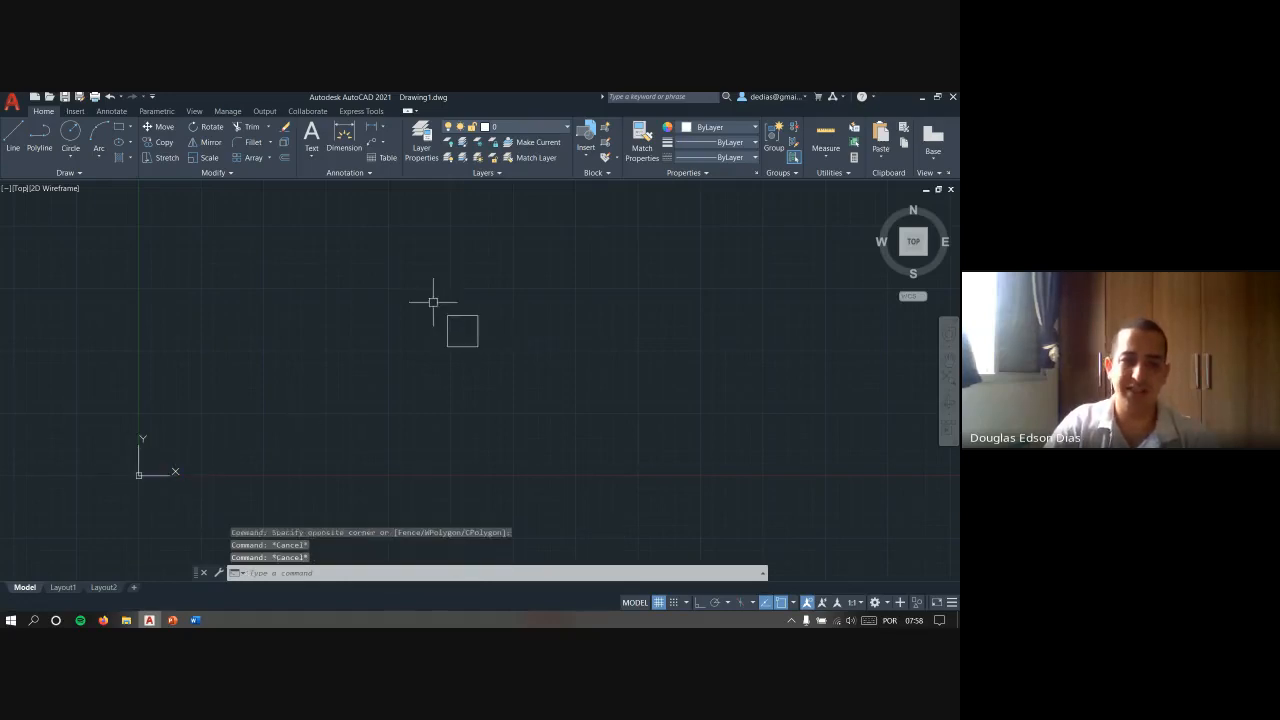
click(185, 429)
click(84, 513)
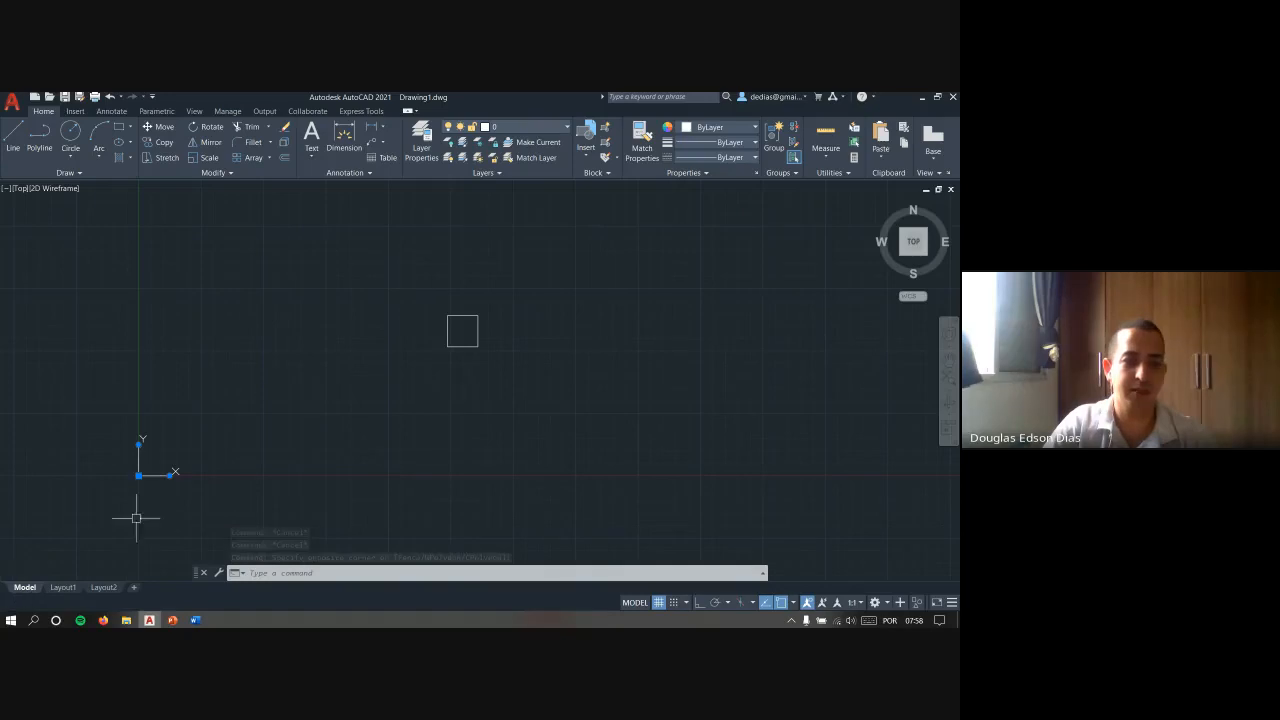
click(138, 475)
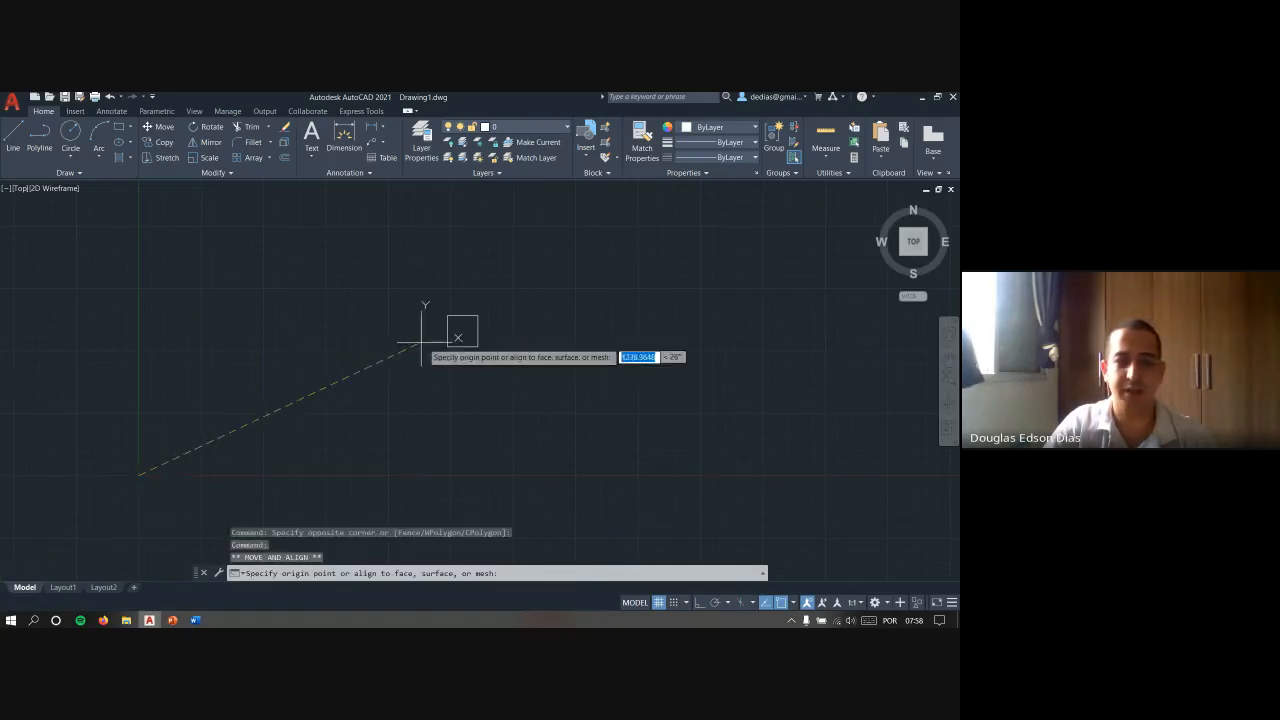
key(Escape)
key(Escape)
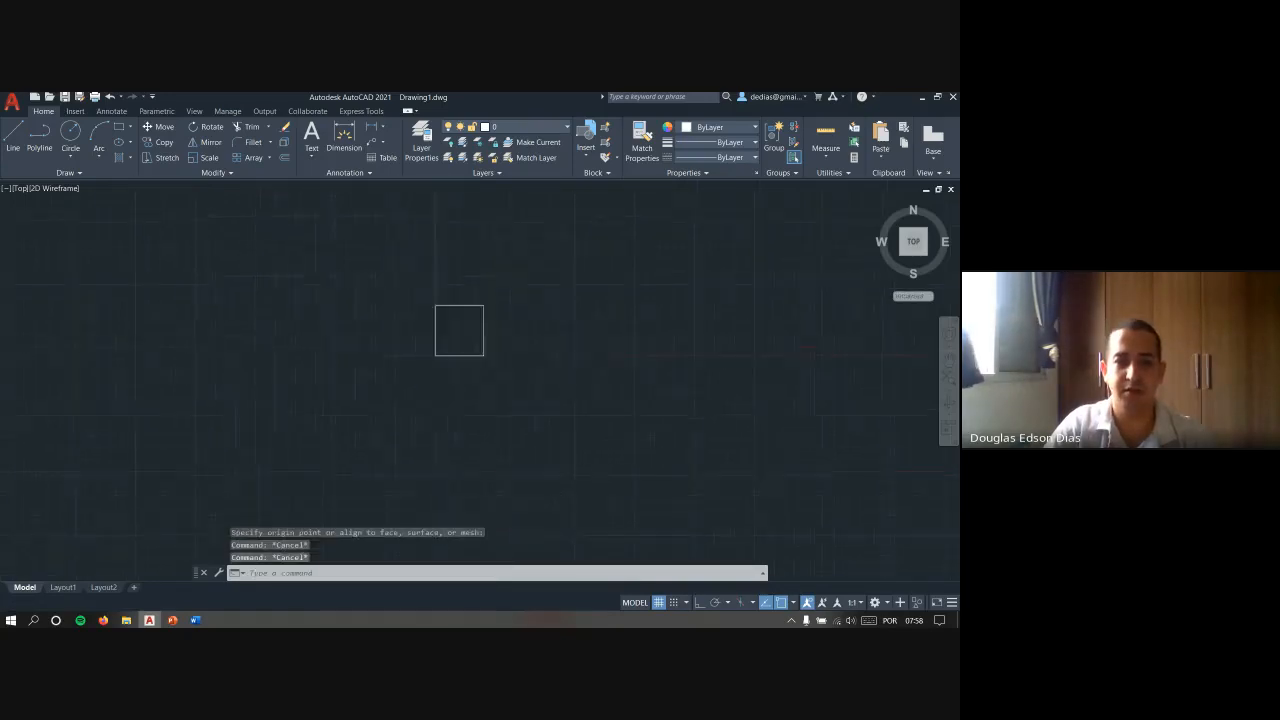
- Examine the UCS origin at the square's lower-left corner, selecting and deselecting the square
scroll(468, 332, up, 5)
click(615, 341)
click(525, 275)
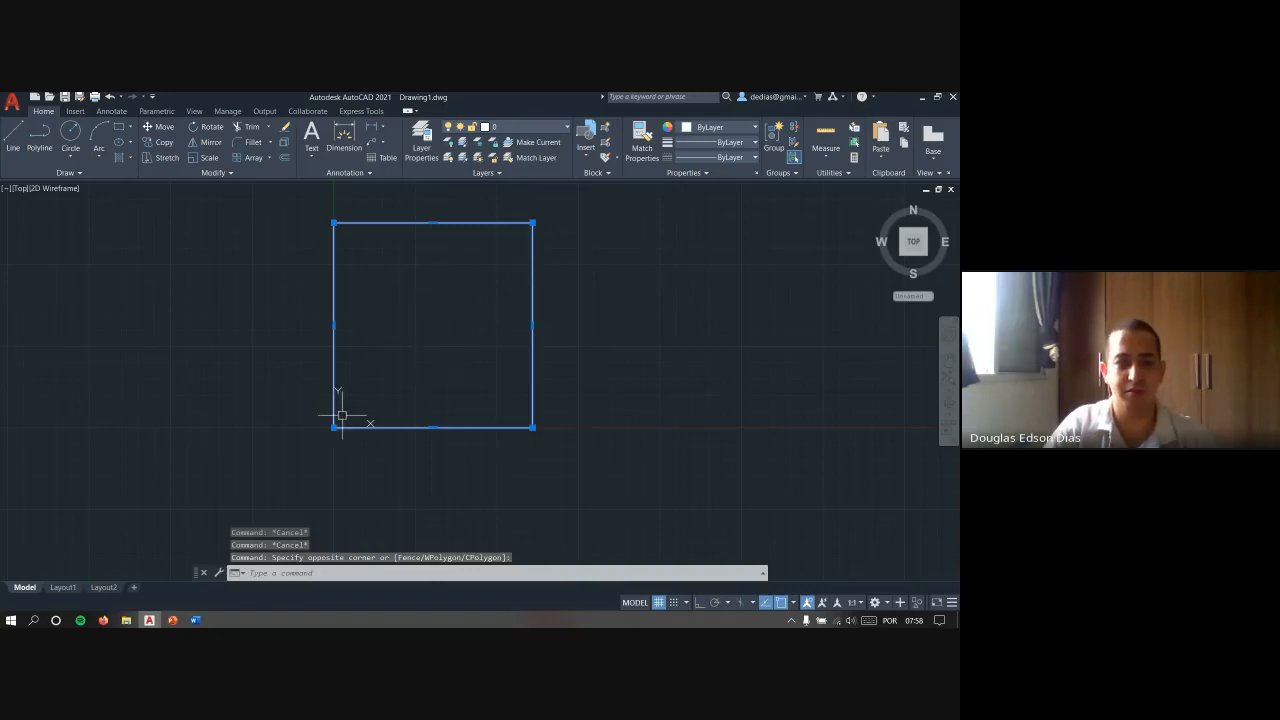
key(Escape)
key(Escape)
key(Escape)
scroll(337, 423, up, 5)
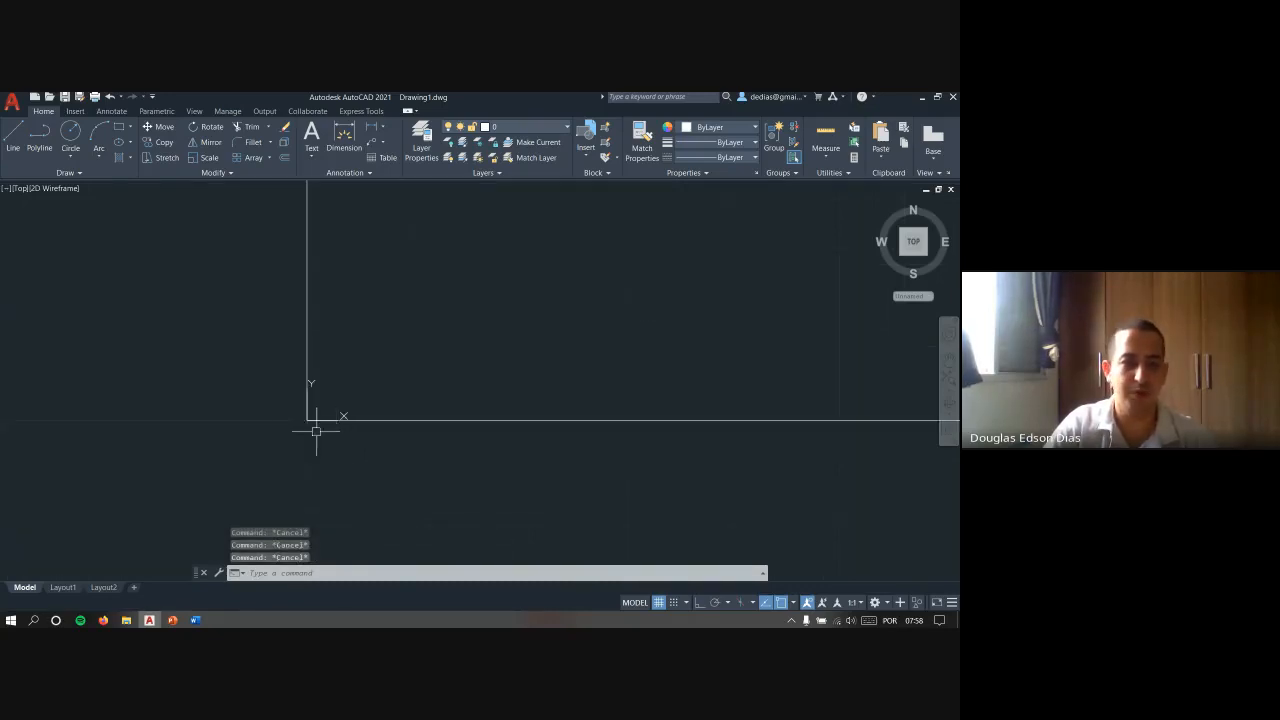
- Select the UCS icon at the square's corner and move its origin to an empty point southwest of the square
click(266, 356)
click(424, 441)
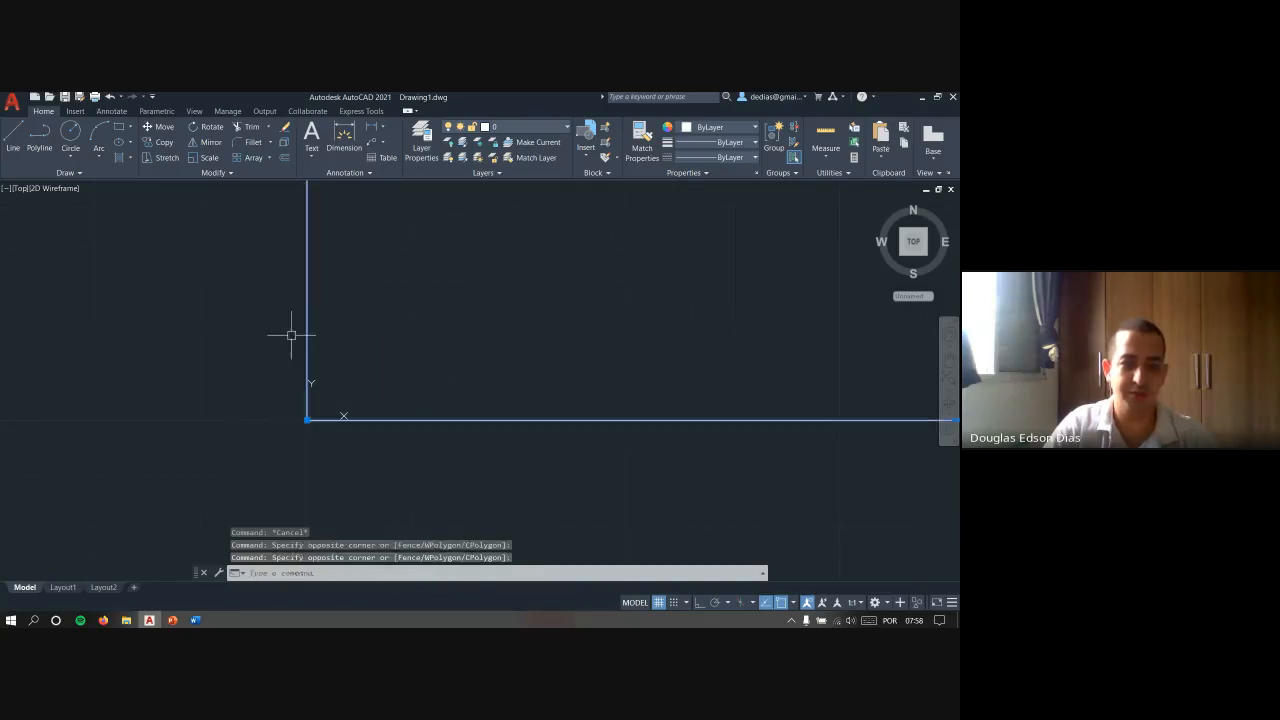
click(307, 397)
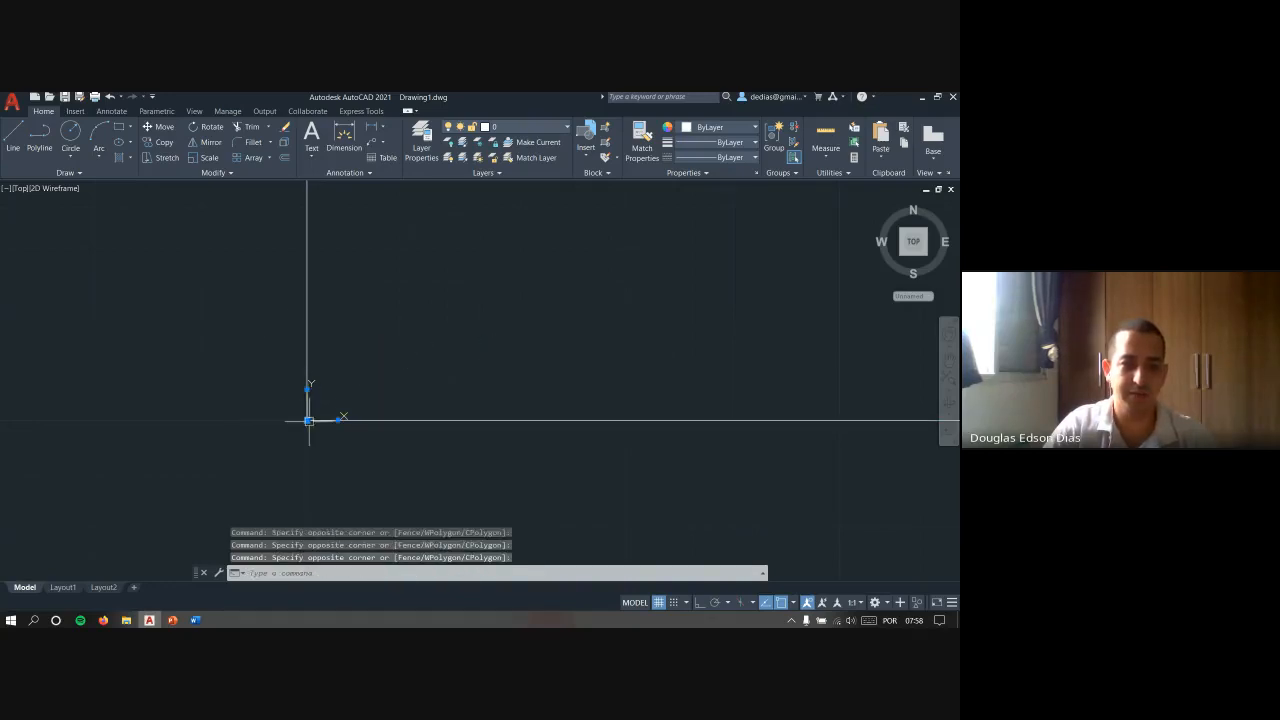
click(307, 420)
scroll(463, 286, down, 10)
key(Escape)
key(Escape)
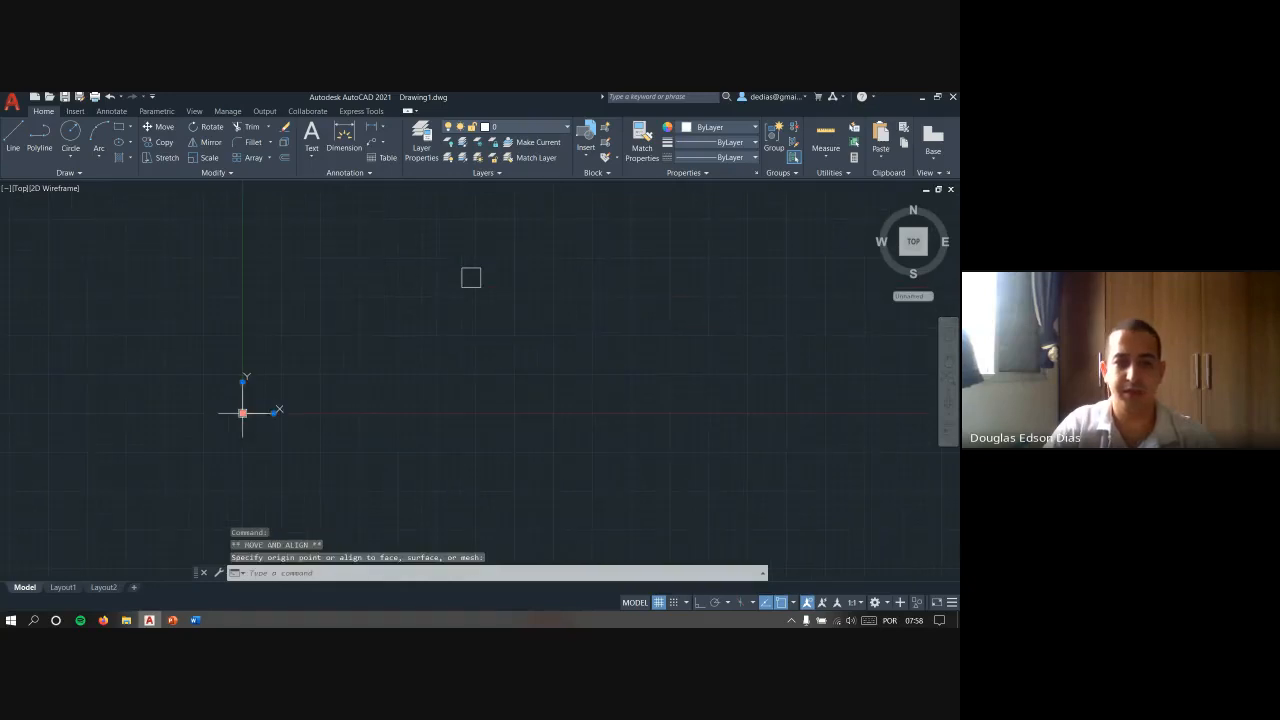
- Reset the moved UCS to the World coordinate system using the UCS command
text(UCS)
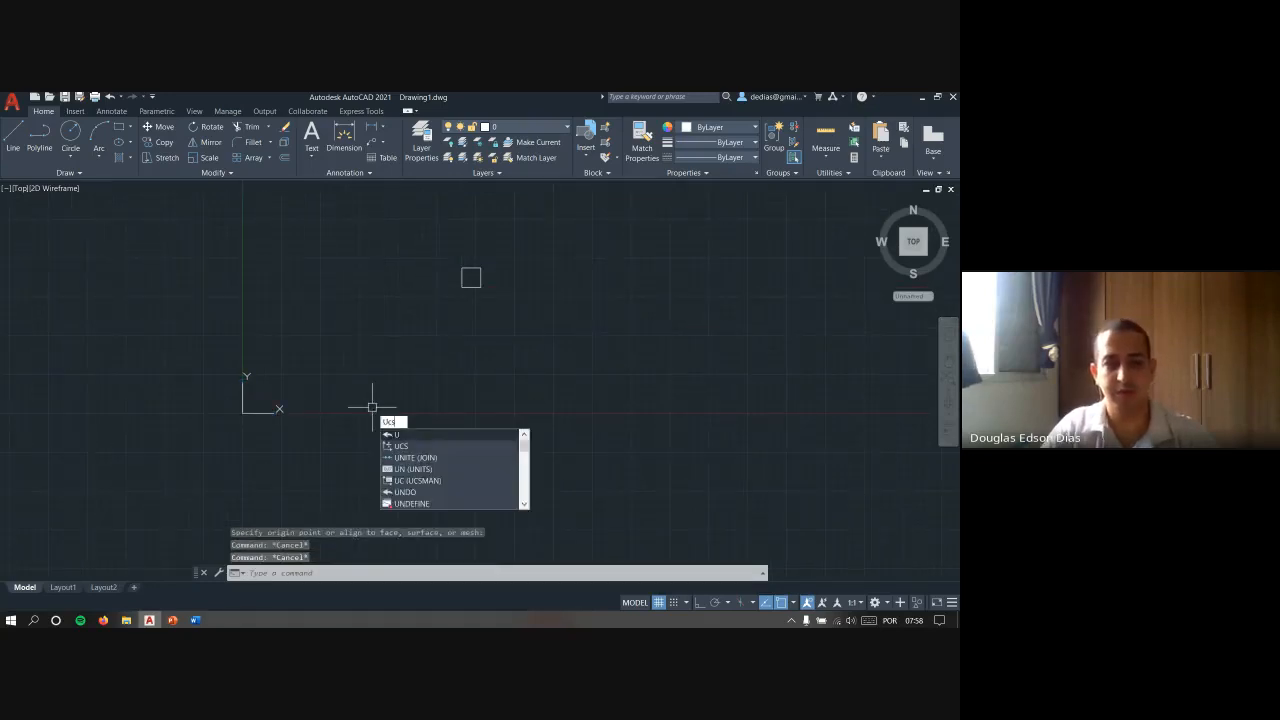
key(Return)
key(Escape)
key(Escape)
key(Escape)
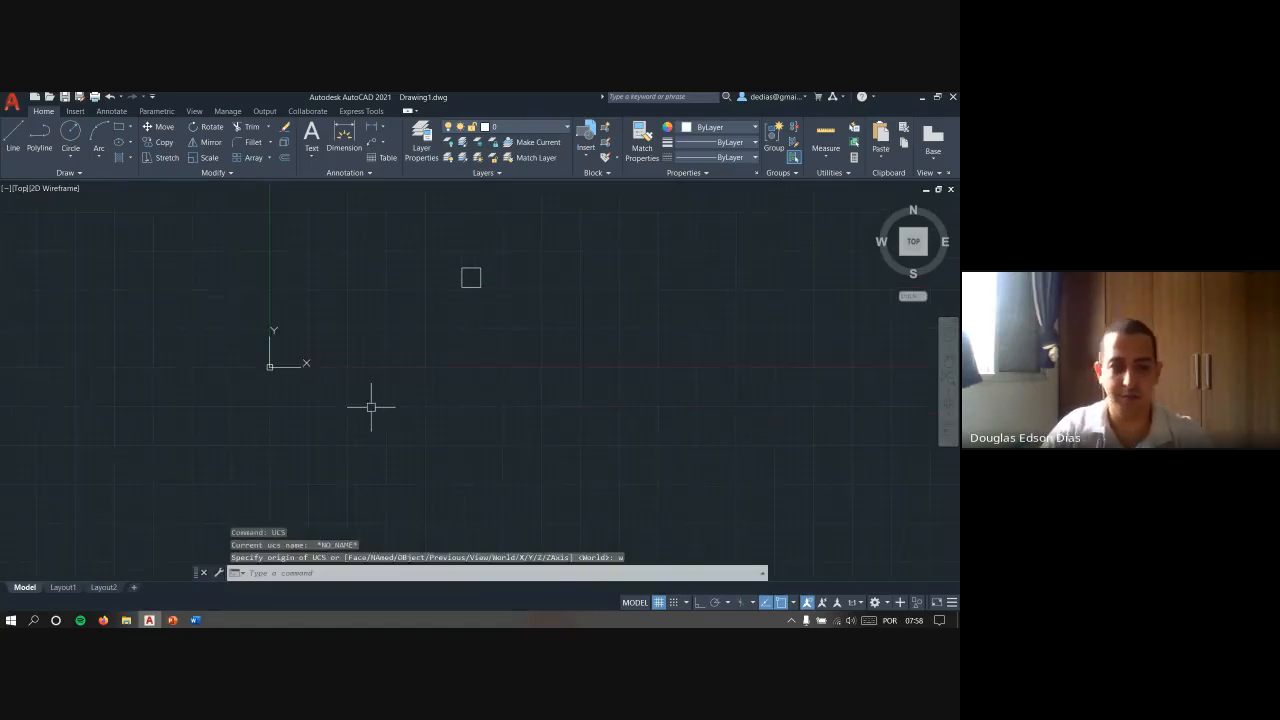
- Erase the square from the drawing area
text(z)
key(Return)
text(e)
key(Return)
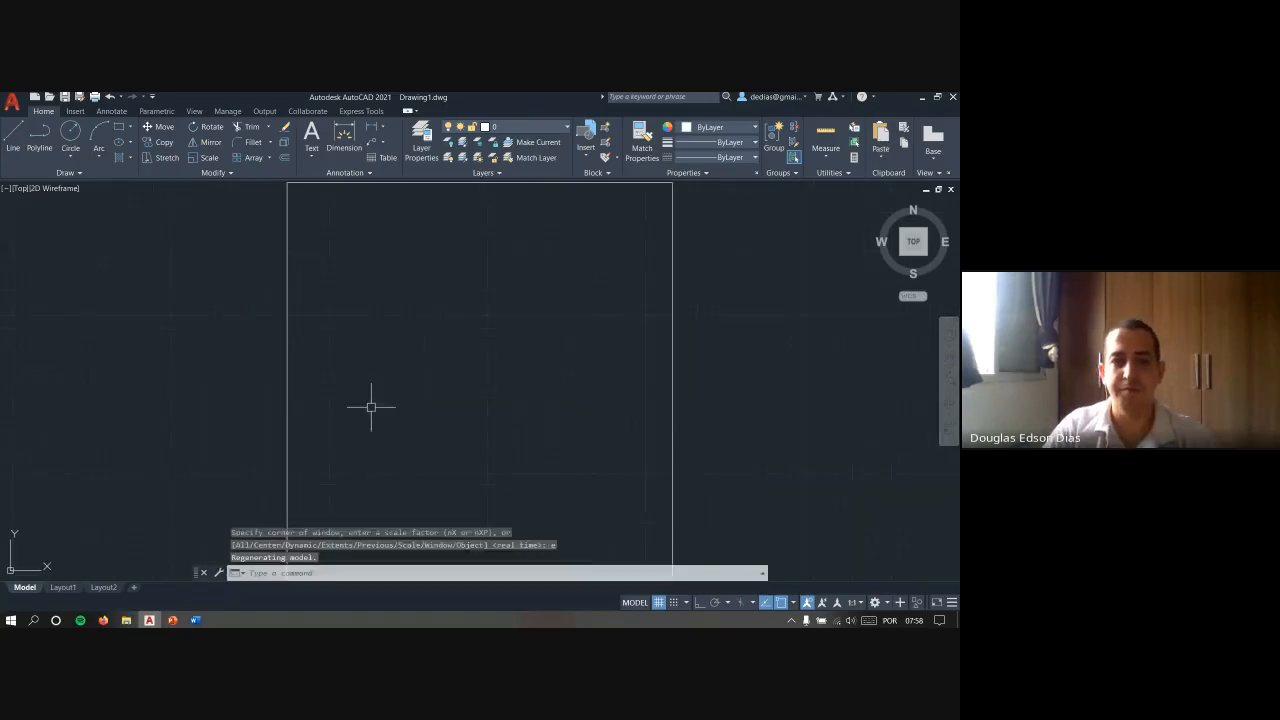
key(Escape)
key(Escape)
scroll(397, 340, down, 6)
key(Escape)
click(513, 401)
click(464, 373)
key(Delete)
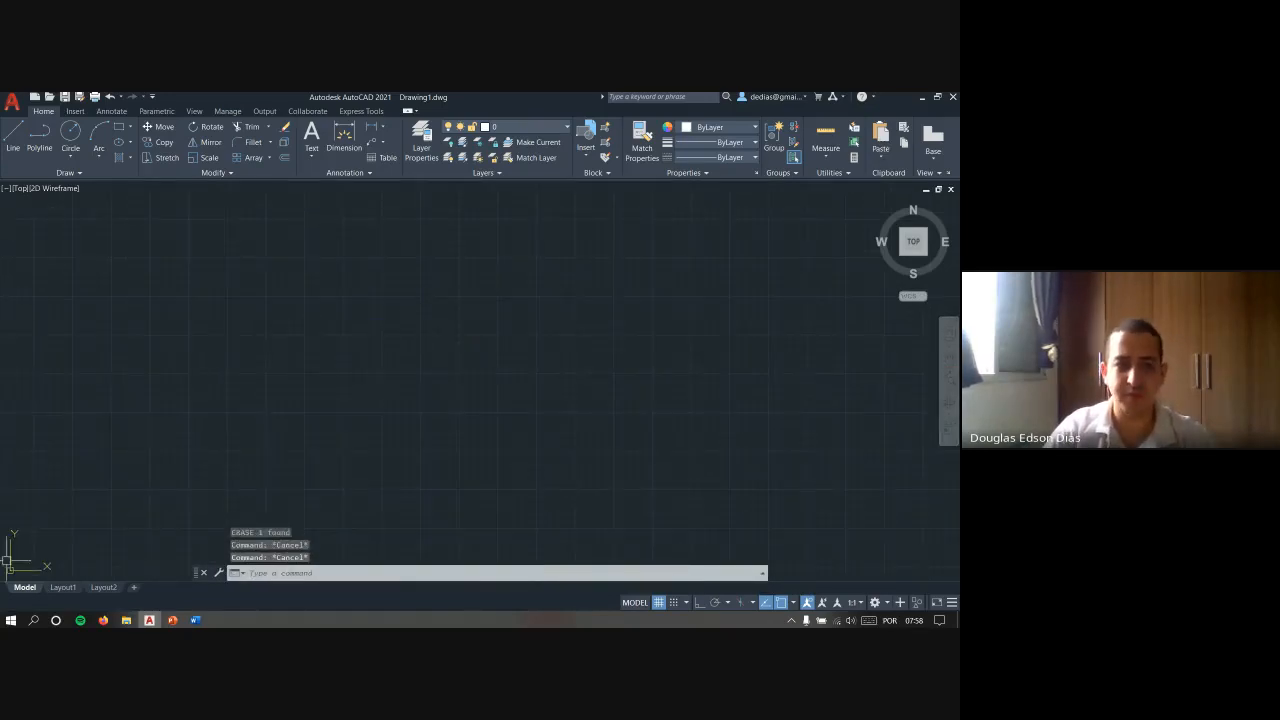
scroll(68, 501, down, 3)
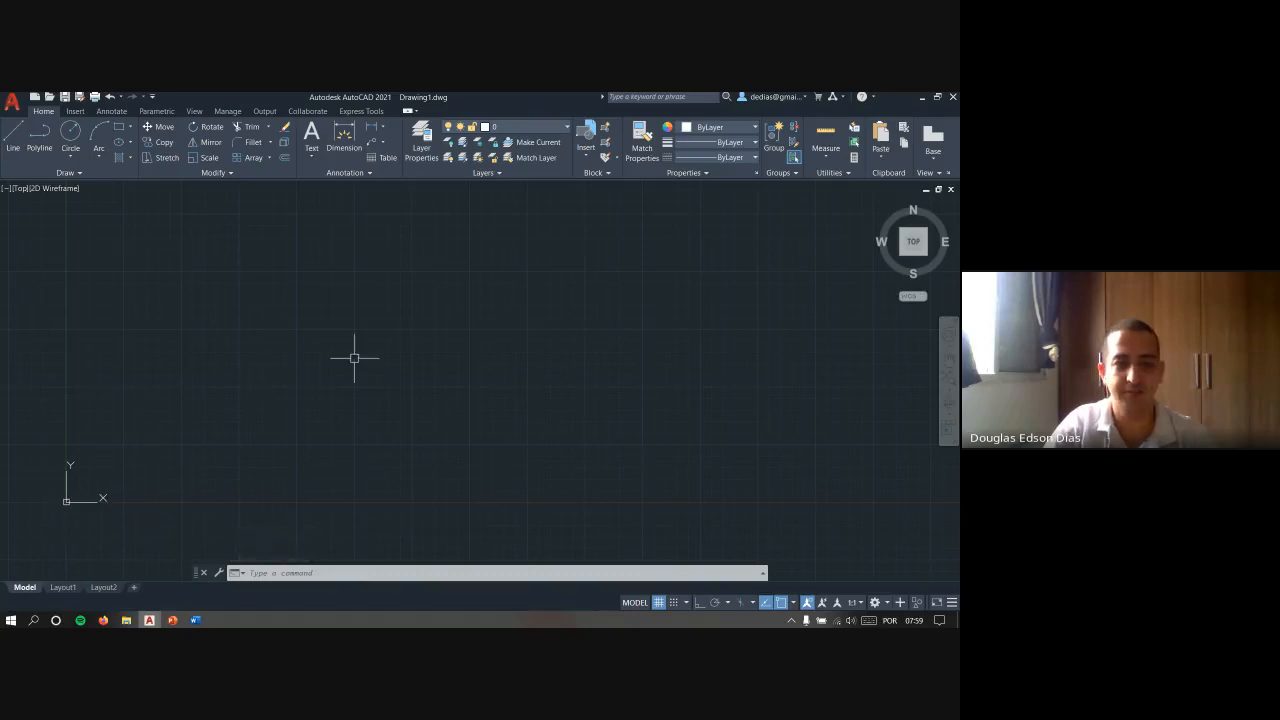
middle_drag(354, 357, 426, 337)
key(Escape)
key(Escape)
key(Escape)
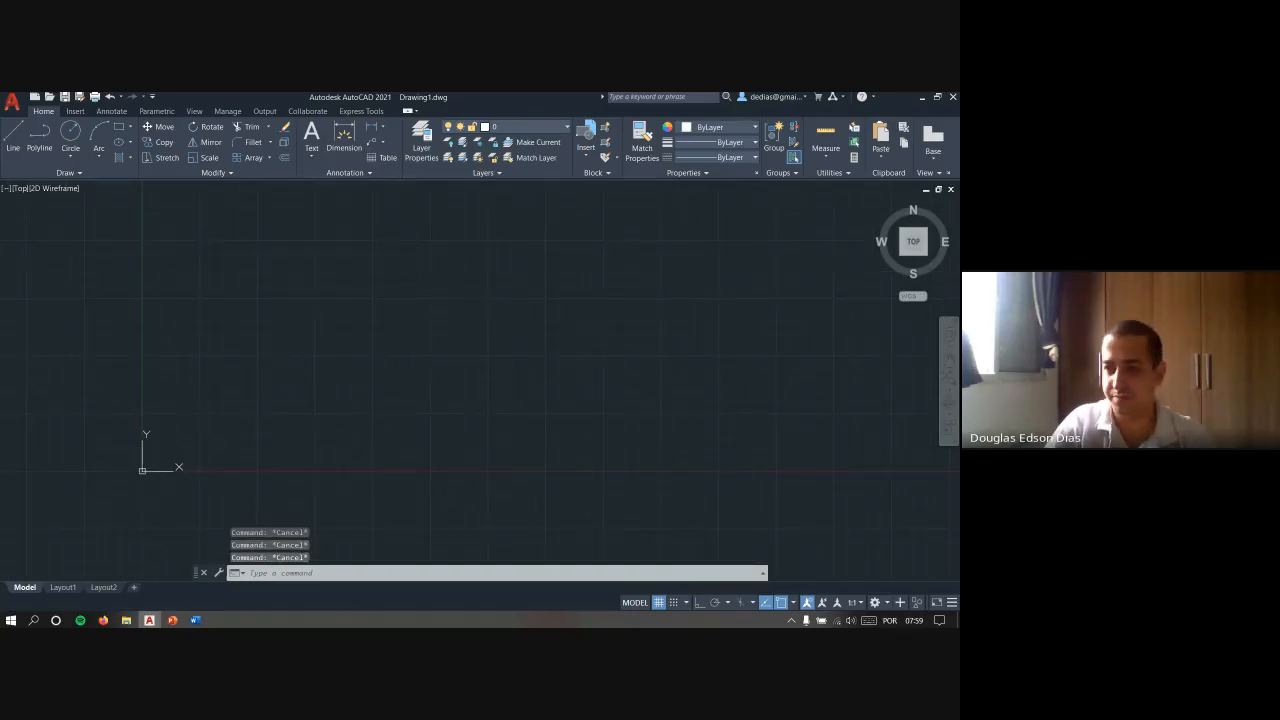
- Switch to the PowerPoint slide to review the command prompt area callout, and return to AutoCAD
key(alt+Tab)
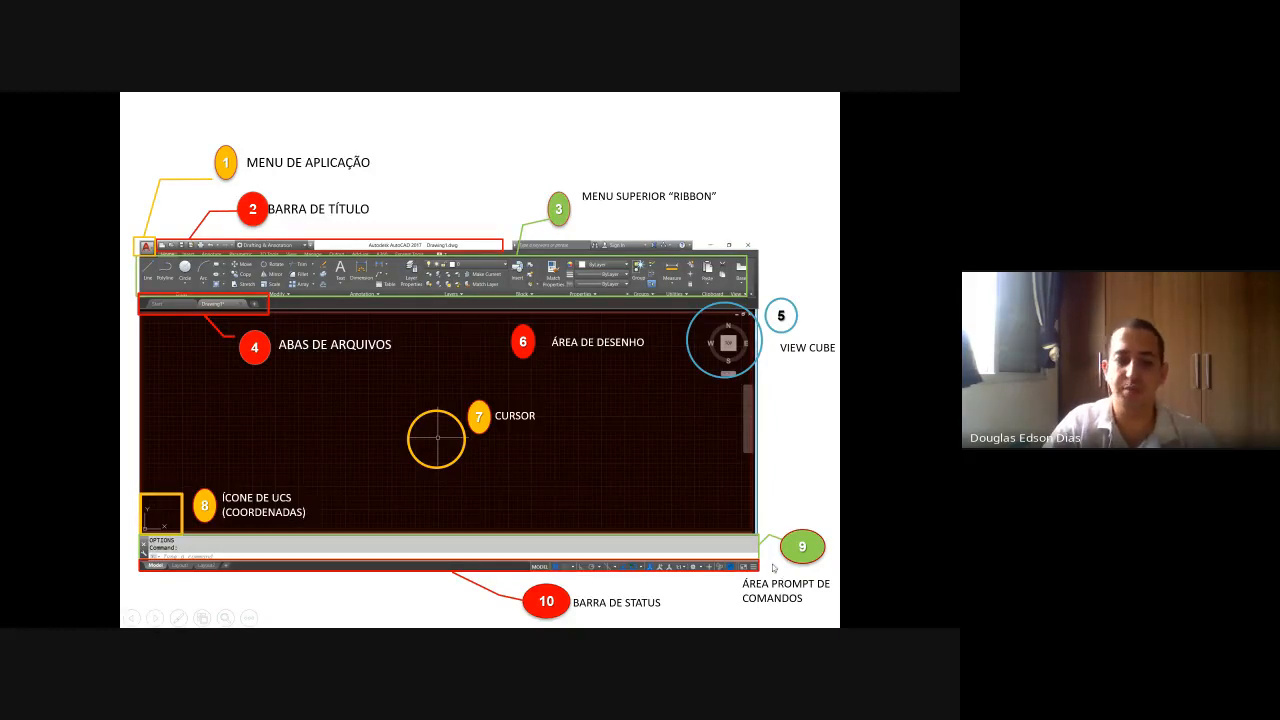
key(alt+Tab)
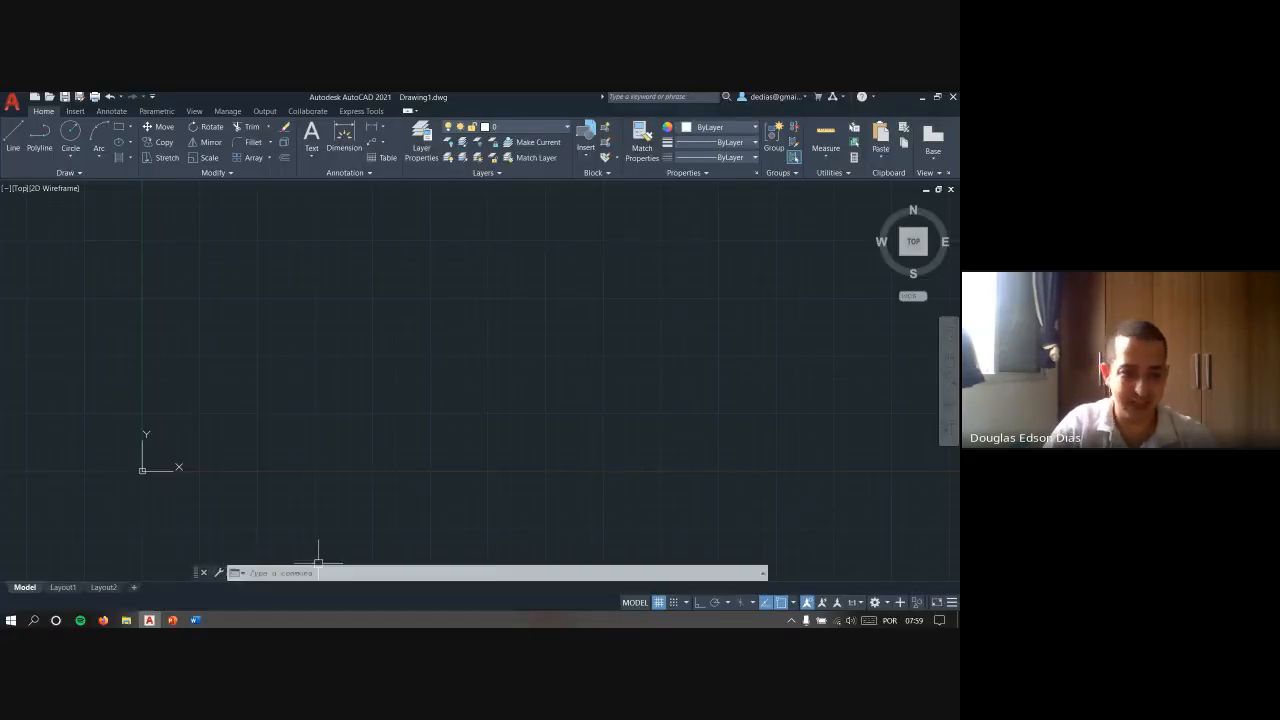
key(alt+Tab)
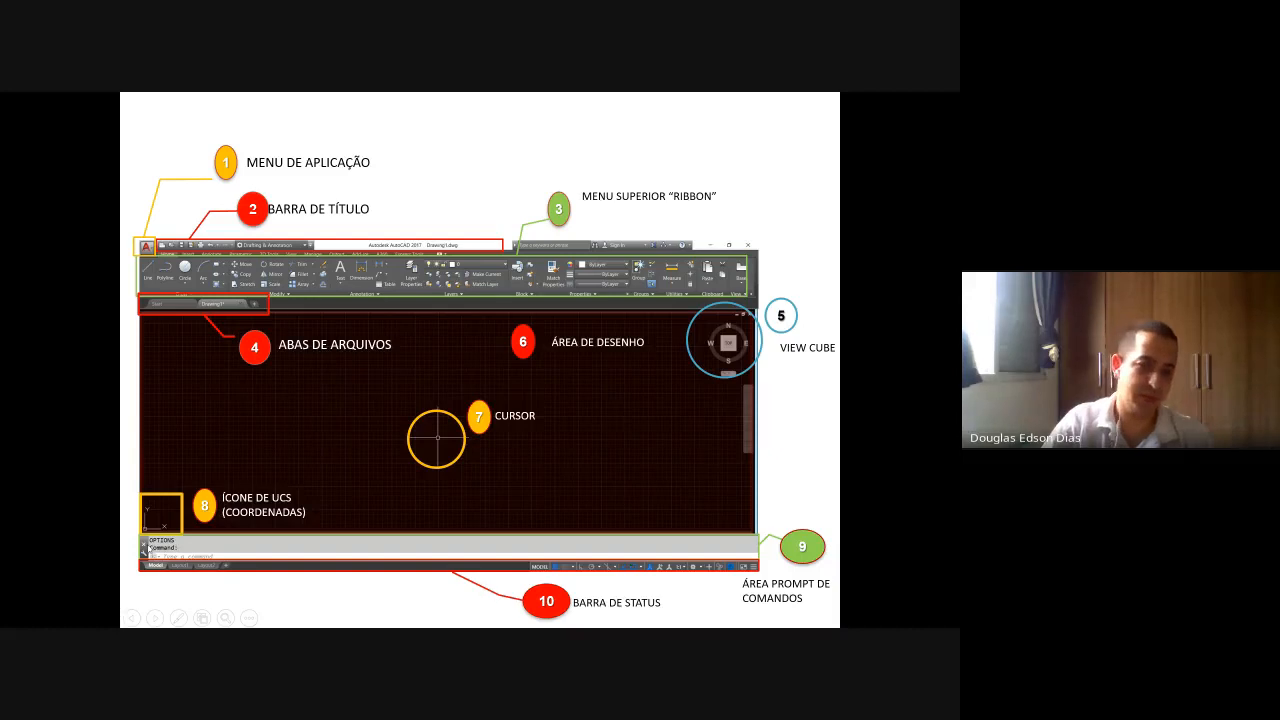
key(alt+Tab)
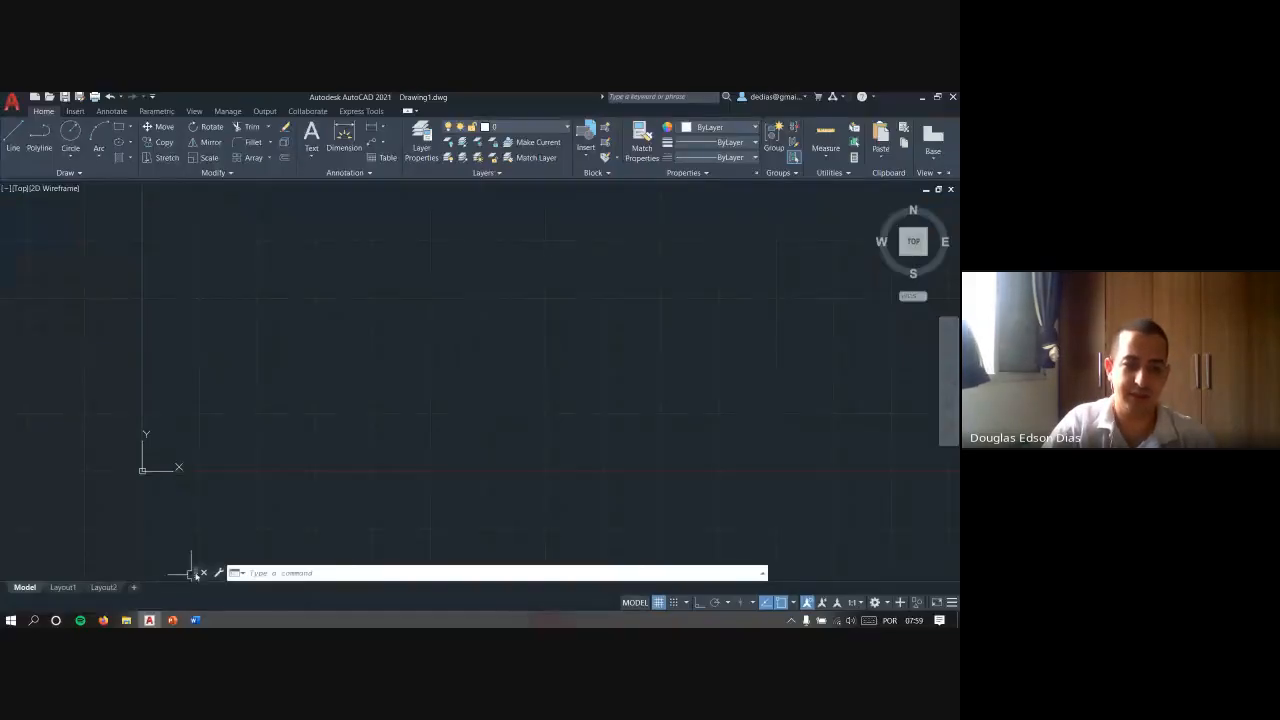
- Demonstrate floating and docking the command line, leaving it docked at full width below the drawing area
drag(183, 592, 183, 590)
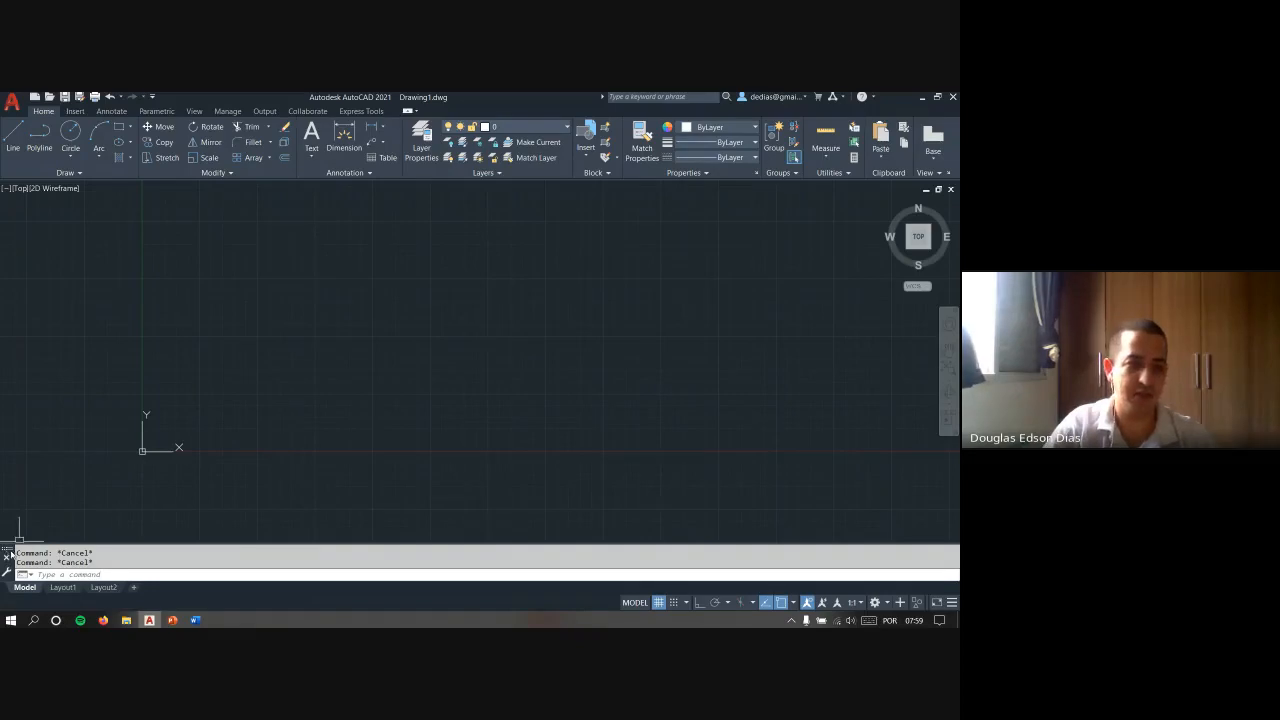
drag(7, 551, 232, 561)
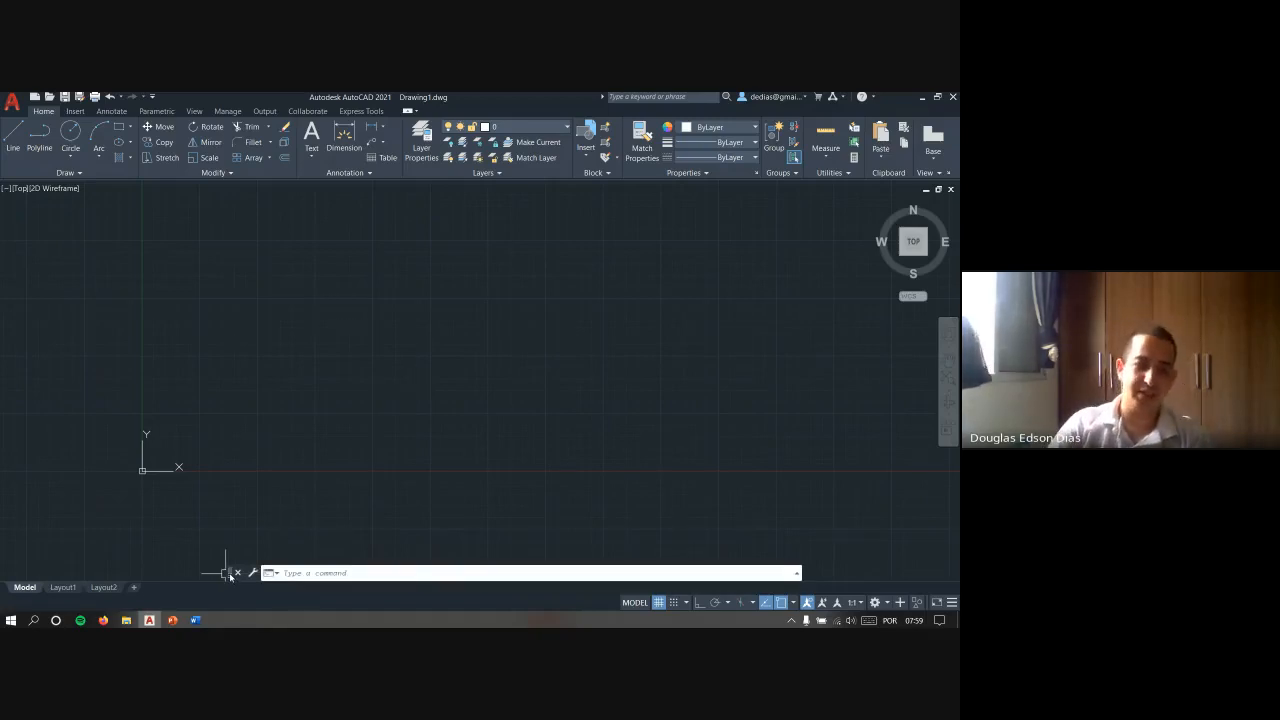
drag(229, 575, 226, 570)
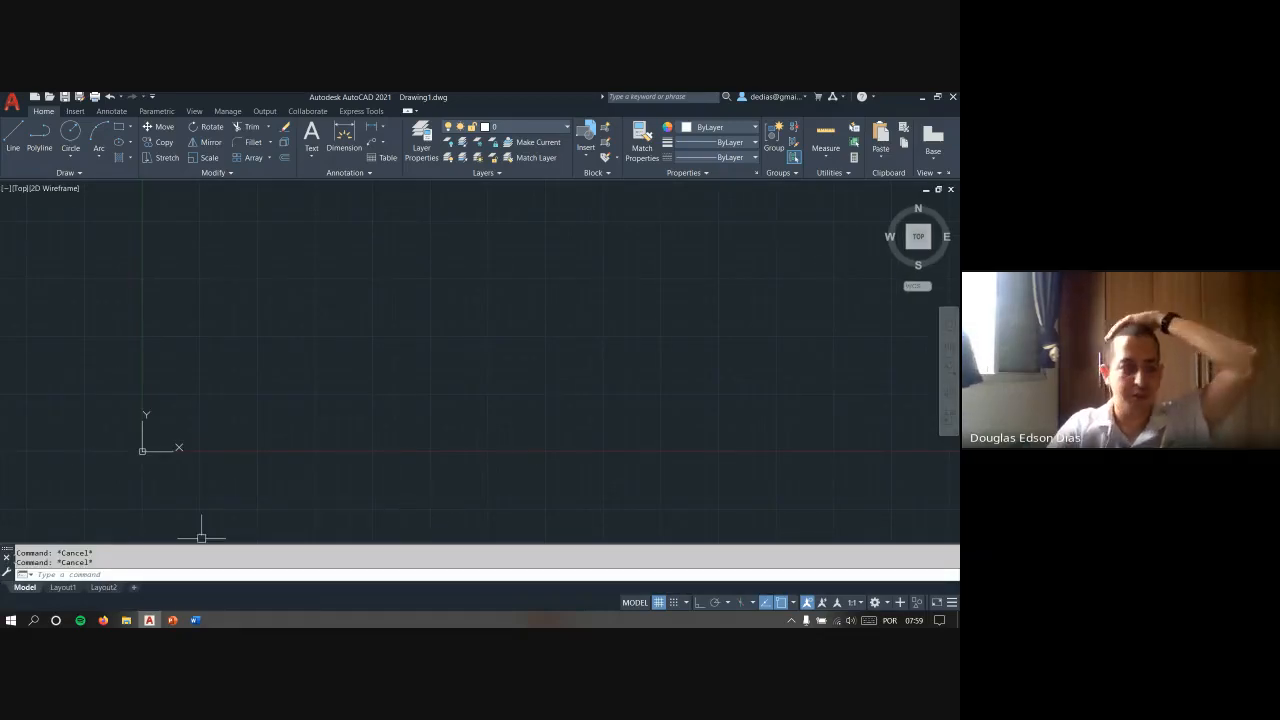
drag(6, 552, 226, 572)
click(437, 409)
key(Escape)
key(Escape)
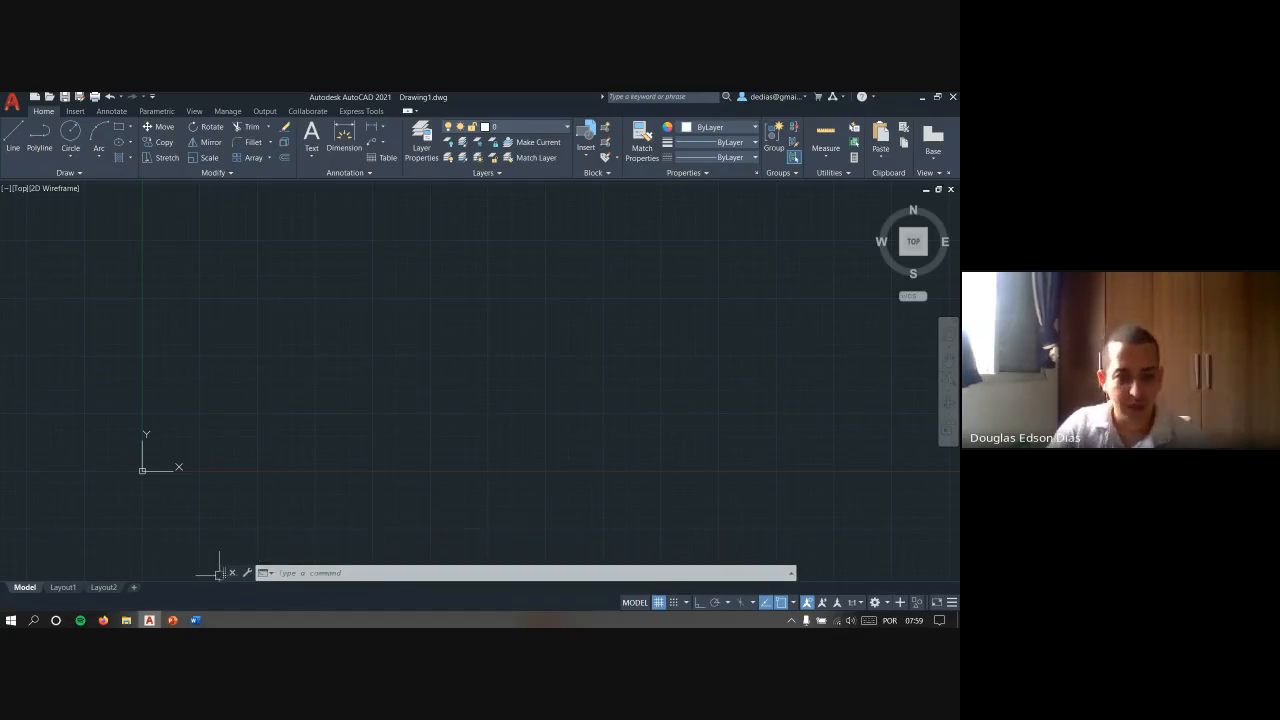
drag(222, 570, 217, 585)
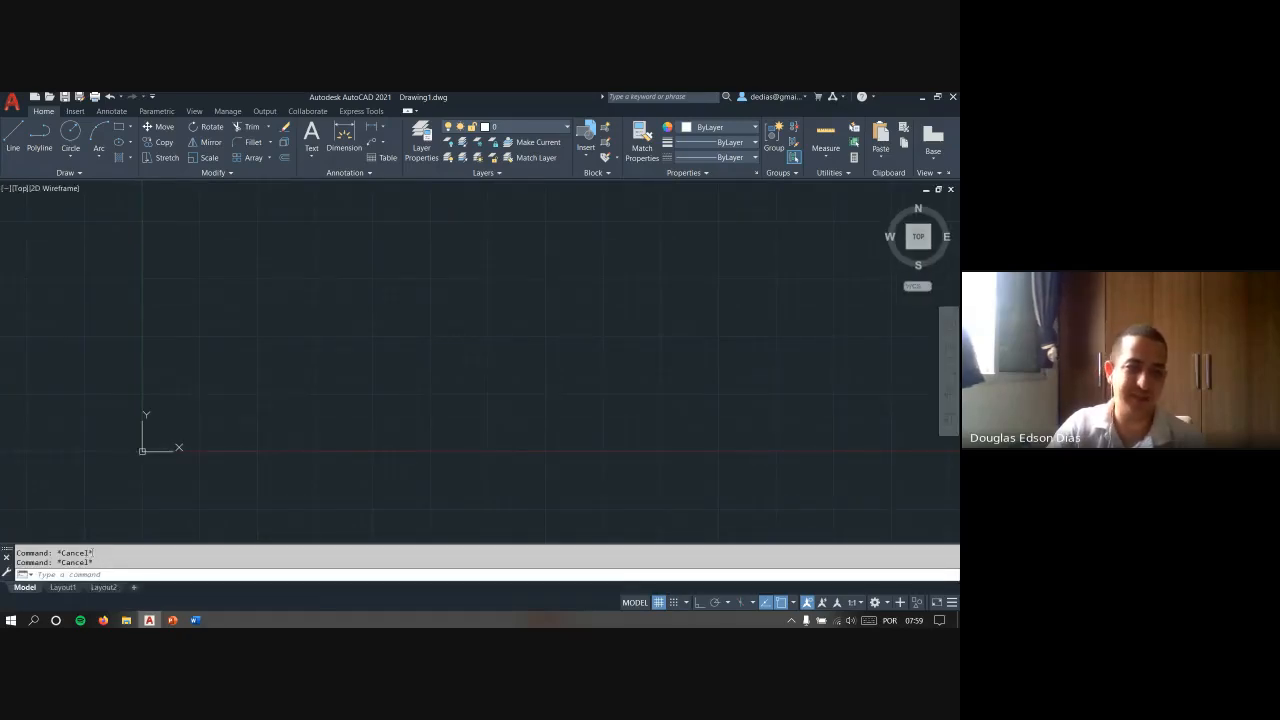
- Highlight the most recent entries in the docked command history and clear the selection in the drawing area
drag(92, 553, 97, 563)
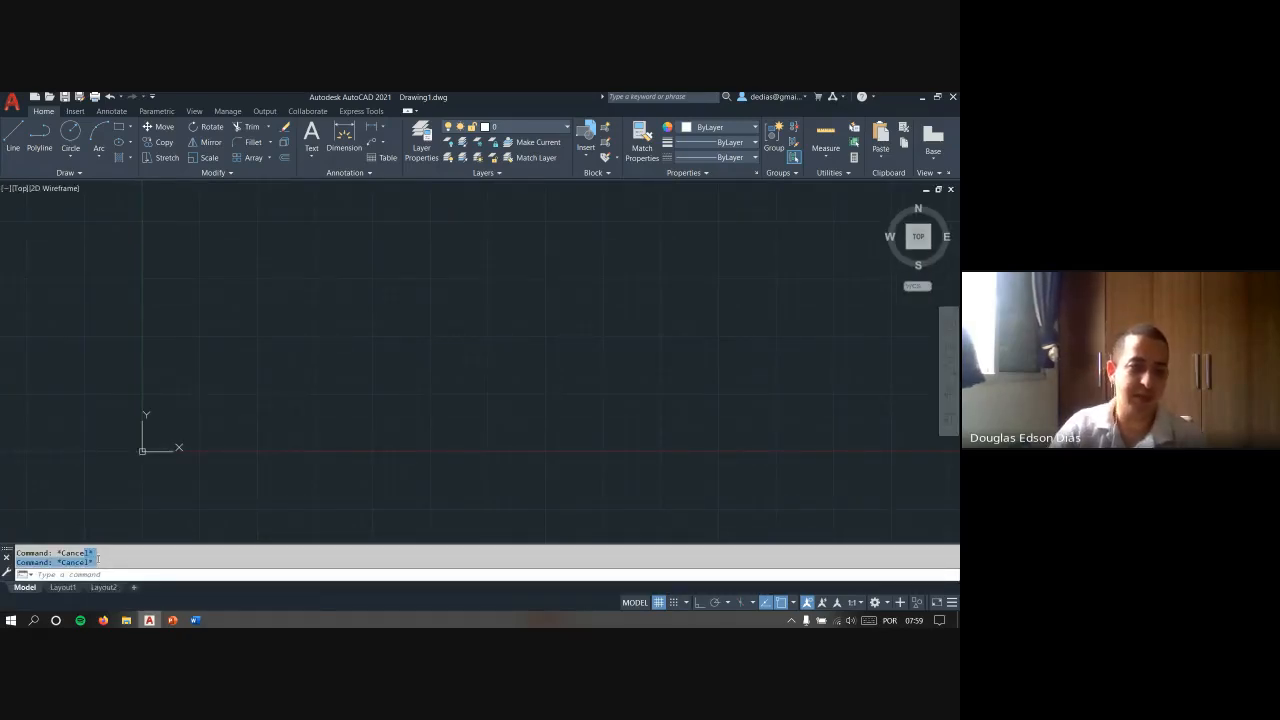
click(410, 386)
click(349, 331)
key(Escape)
key(Escape)
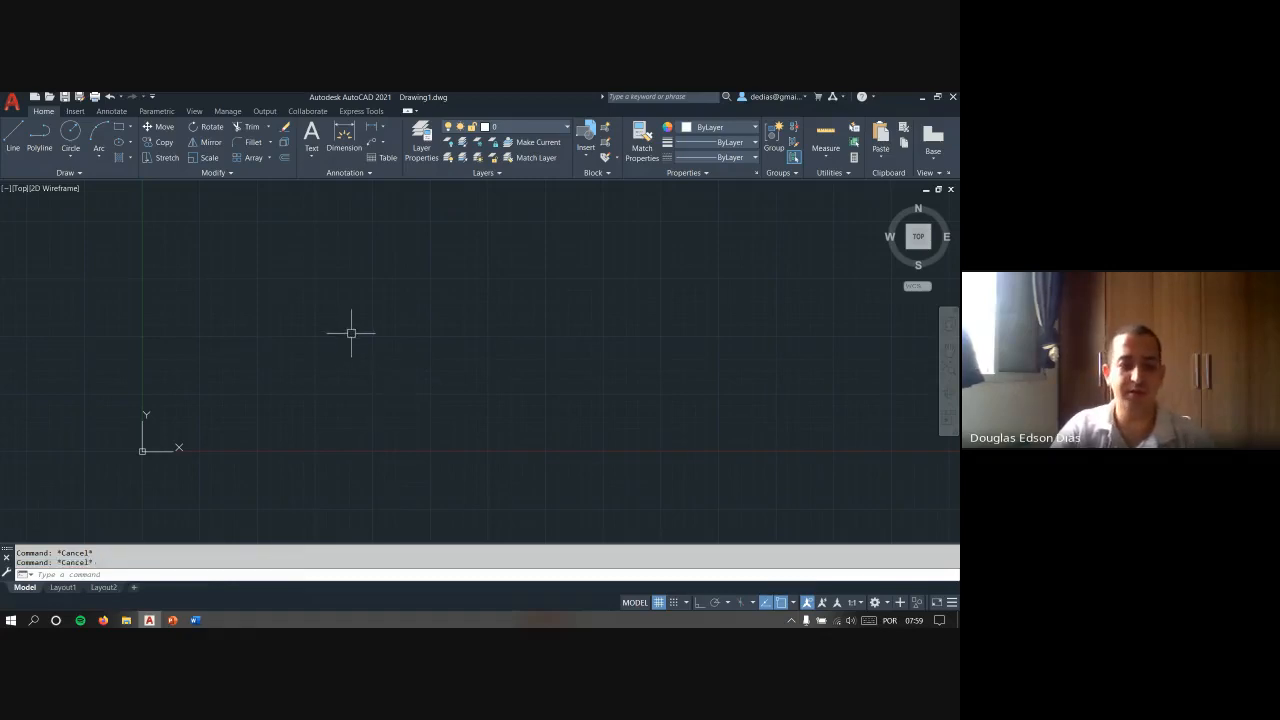
- Measure the distance between two free points in the drawing area with the DIST command
text(di)
key(Return)
click(323, 414)
click(527, 333)
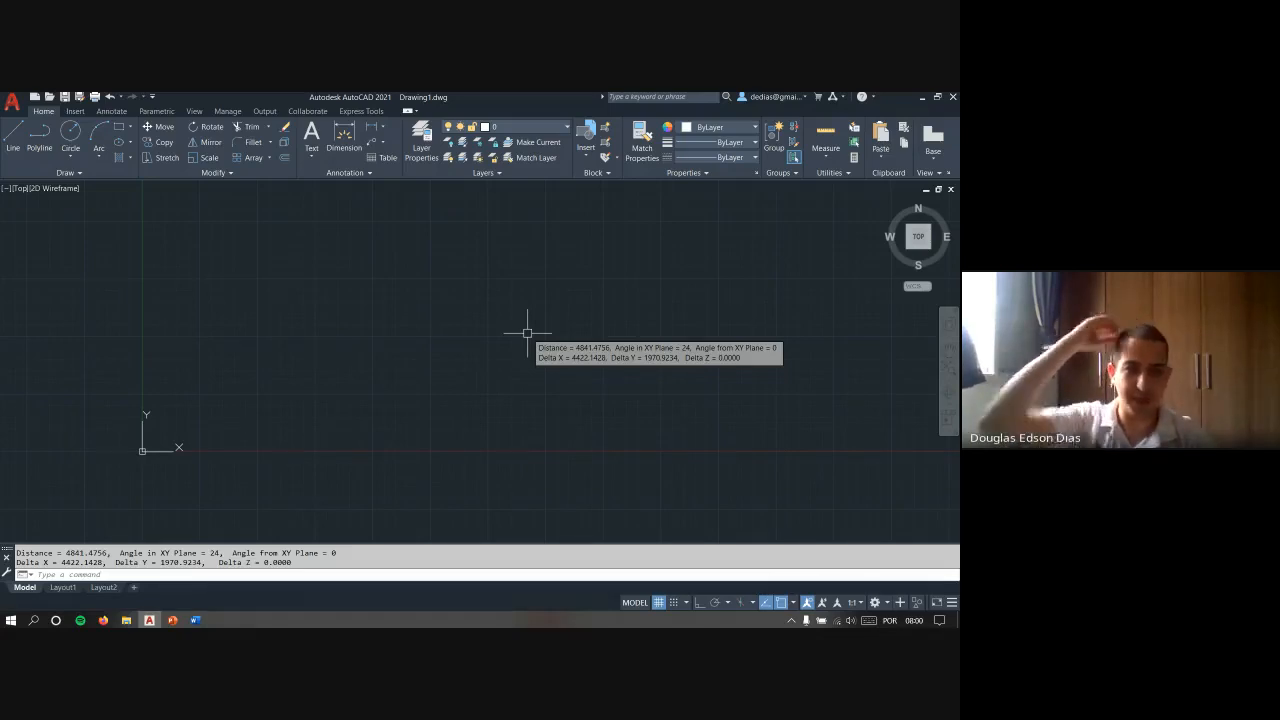
key(Escape)
key(Escape)
- Float the command line and measure the distance between two other free points with the DIST command
mouse_move(7, 549)
mouse_down()
mouse_move(48, 548)
mouse_move(81, 572)
mouse_move(240, 564)
mouse_move(209, 564)
mouse_up()
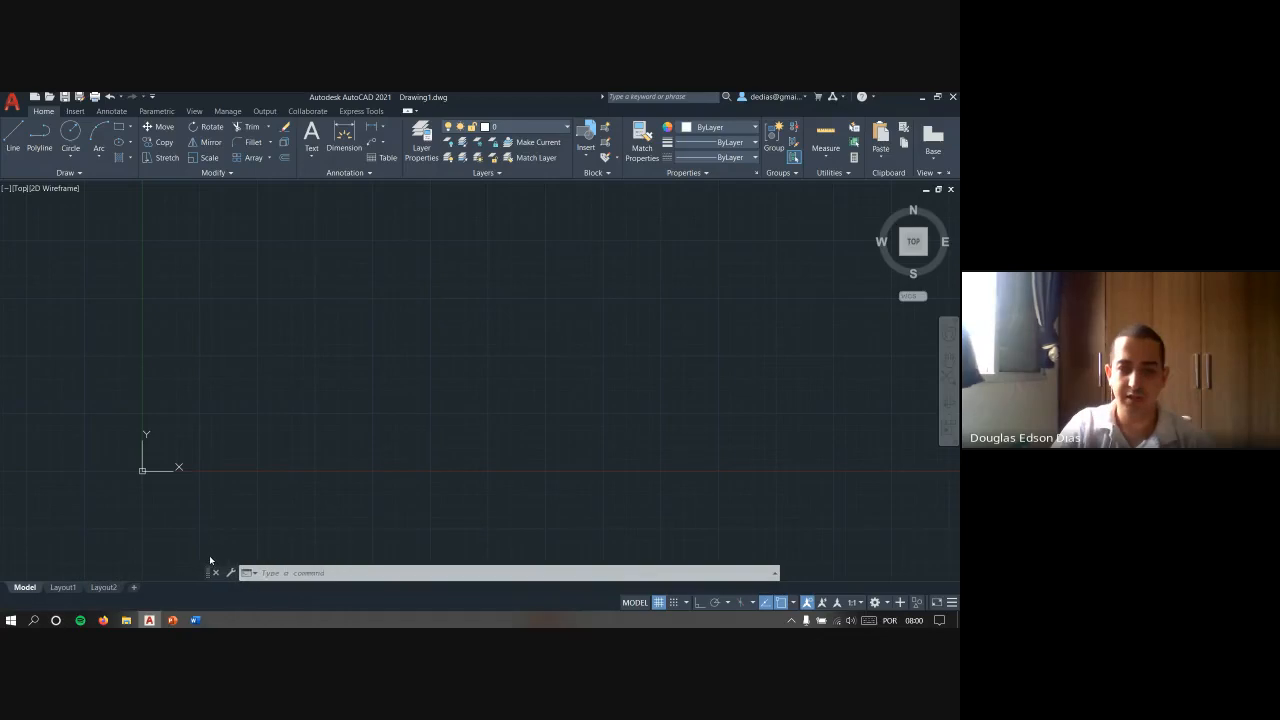
text(dist)
key(Return)
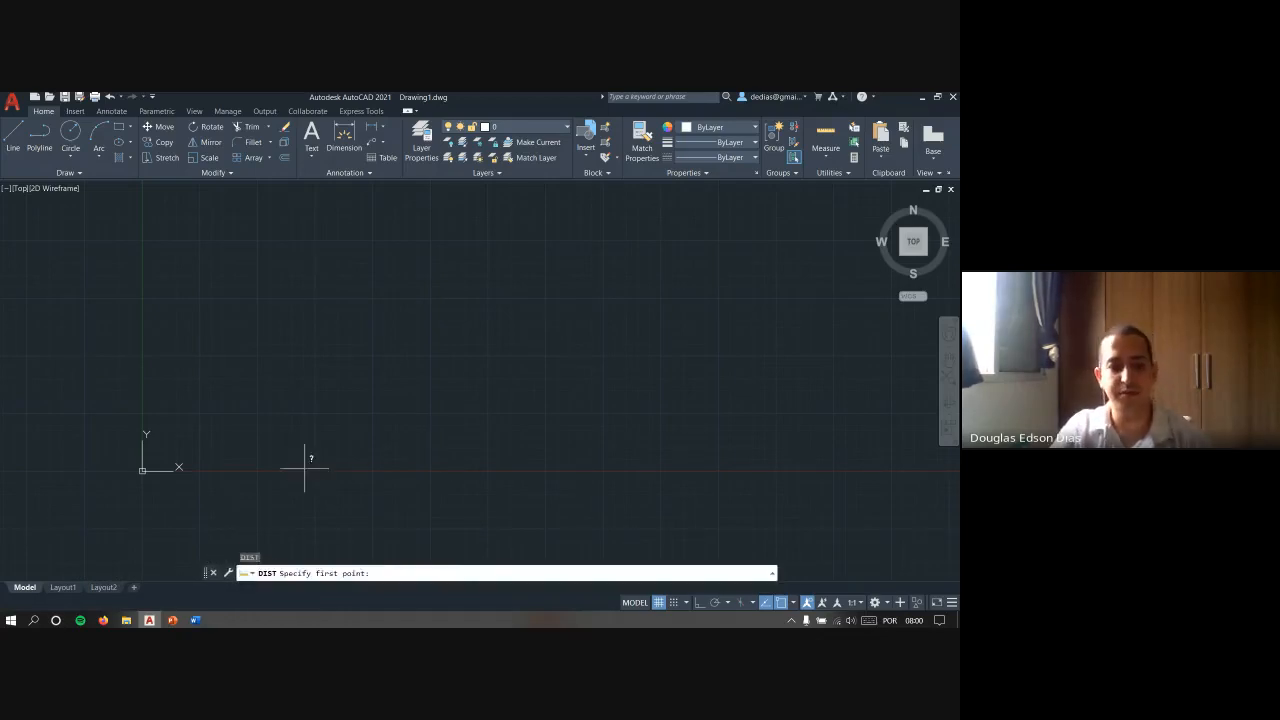
click(305, 466)
click(376, 356)
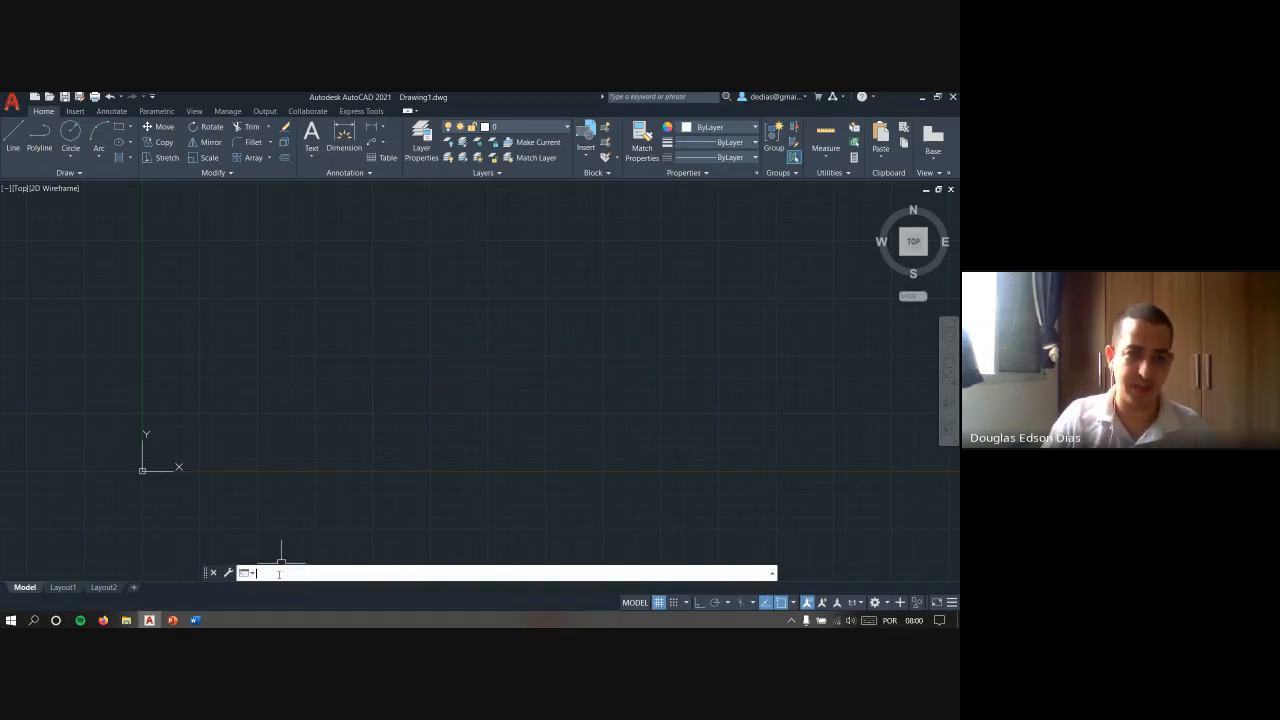
- Expand the floating command line's history to review the distance results, close it, and dock the command line below the drawing area
key(F2)
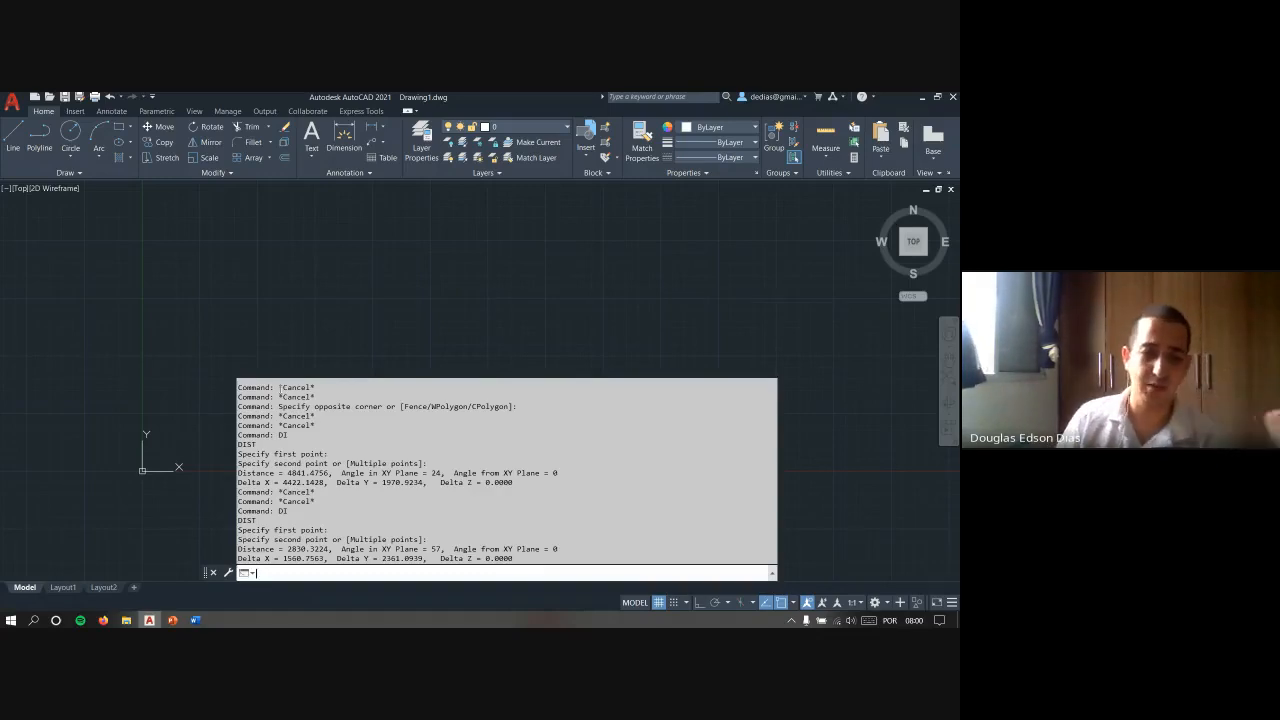
key(Escape)
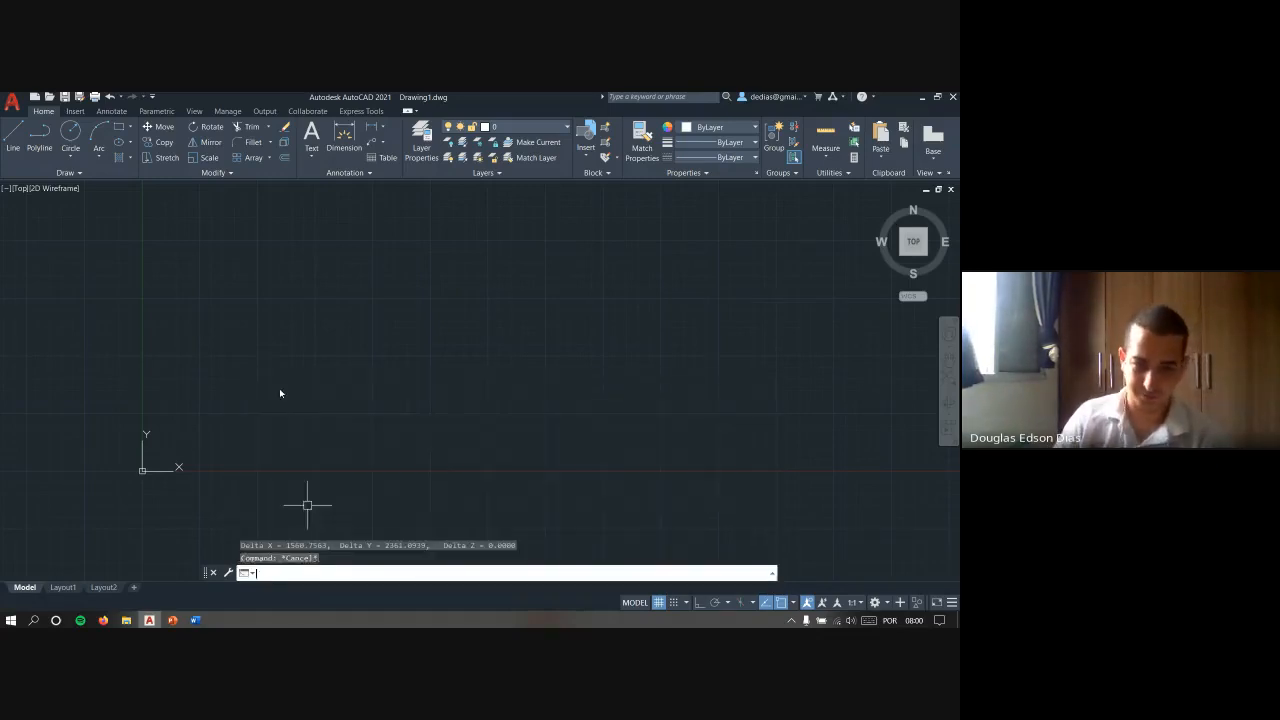
drag(206, 574, 201, 586)
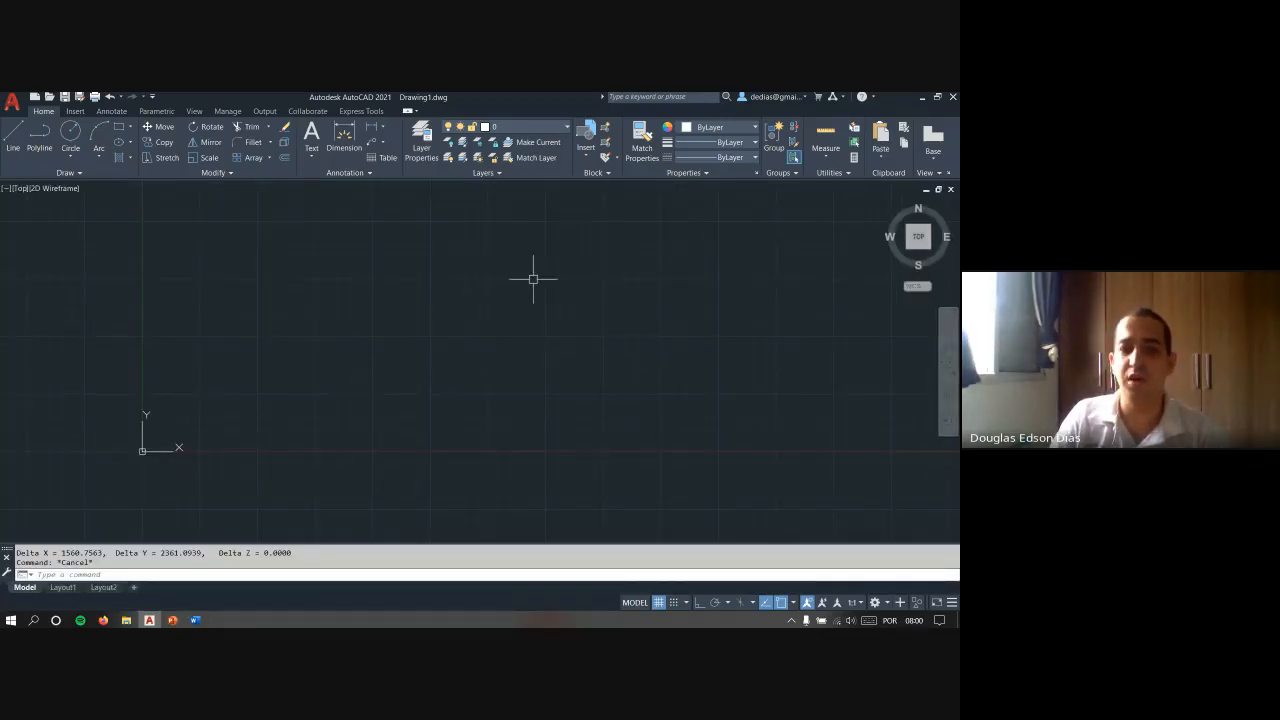
- Draw a large circle in the middle of the drawing area by its center and a radius point
middle_drag(534, 277, 379, 376)
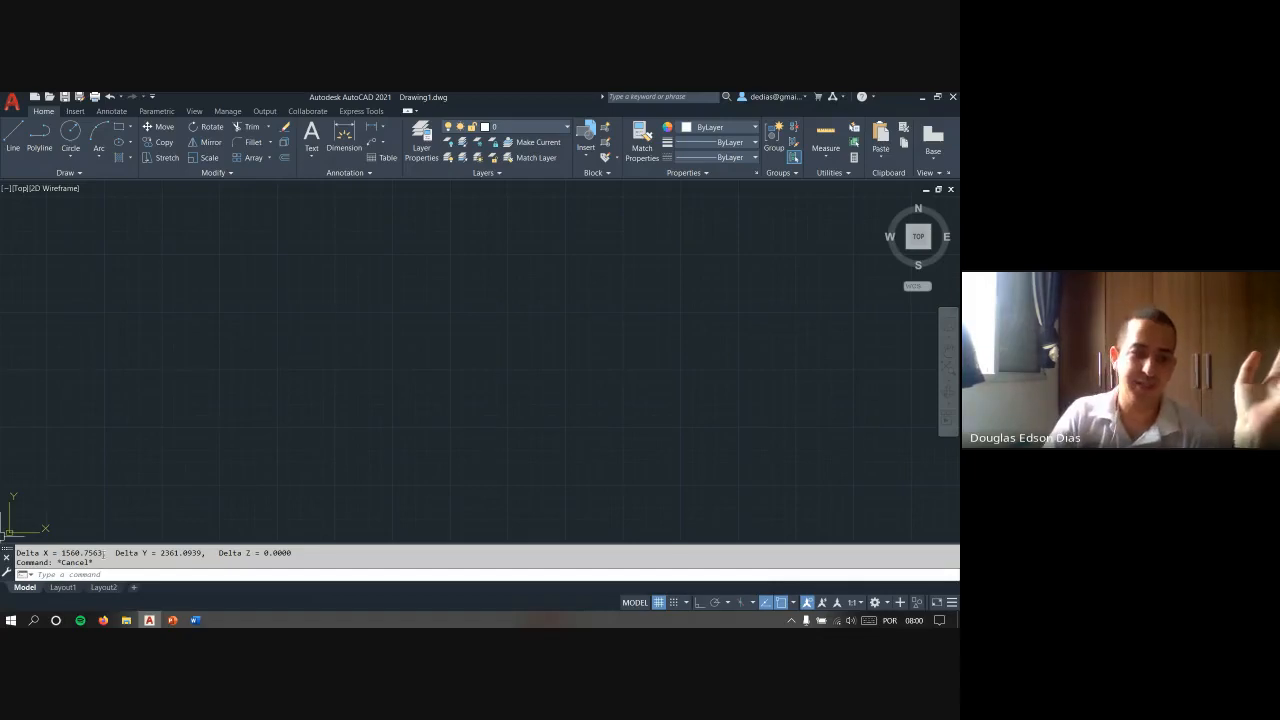
mouse_move(130, 543)
mouse_down()
mouse_move(140, 486)
mouse_move(158, 486)
mouse_move(149, 553)
mouse_move(155, 538)
mouse_up()
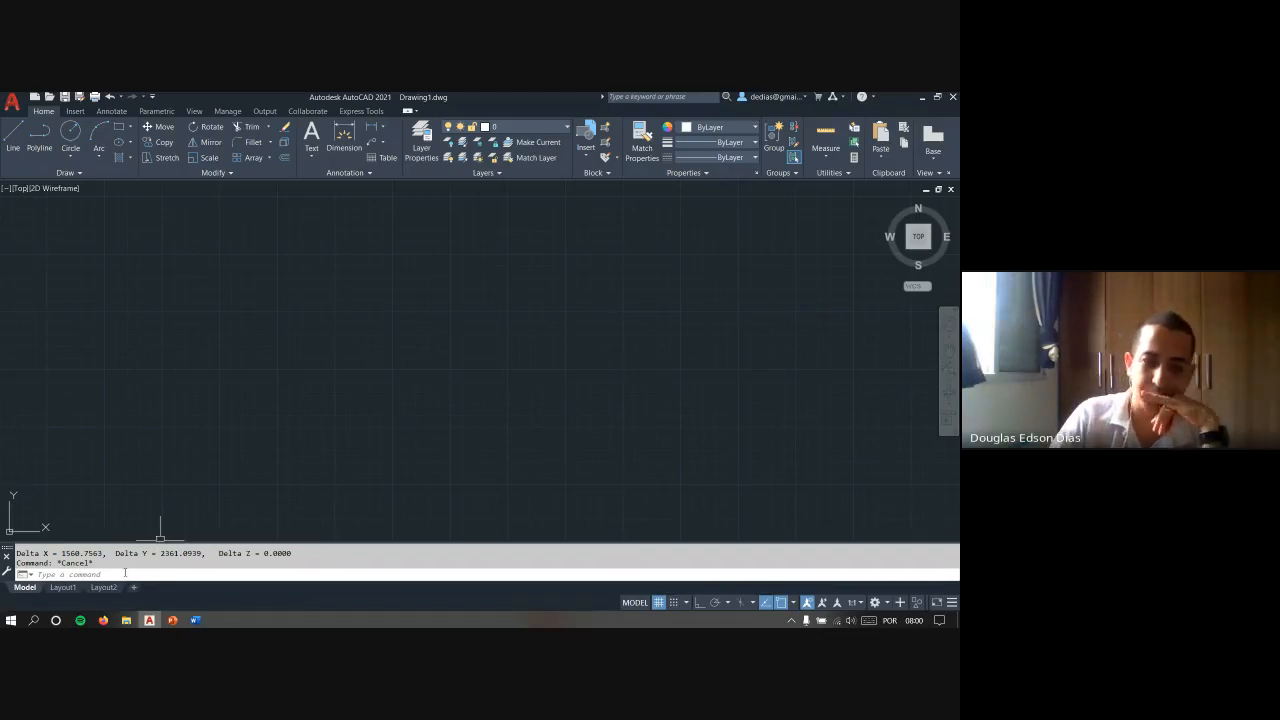
click(125, 573)
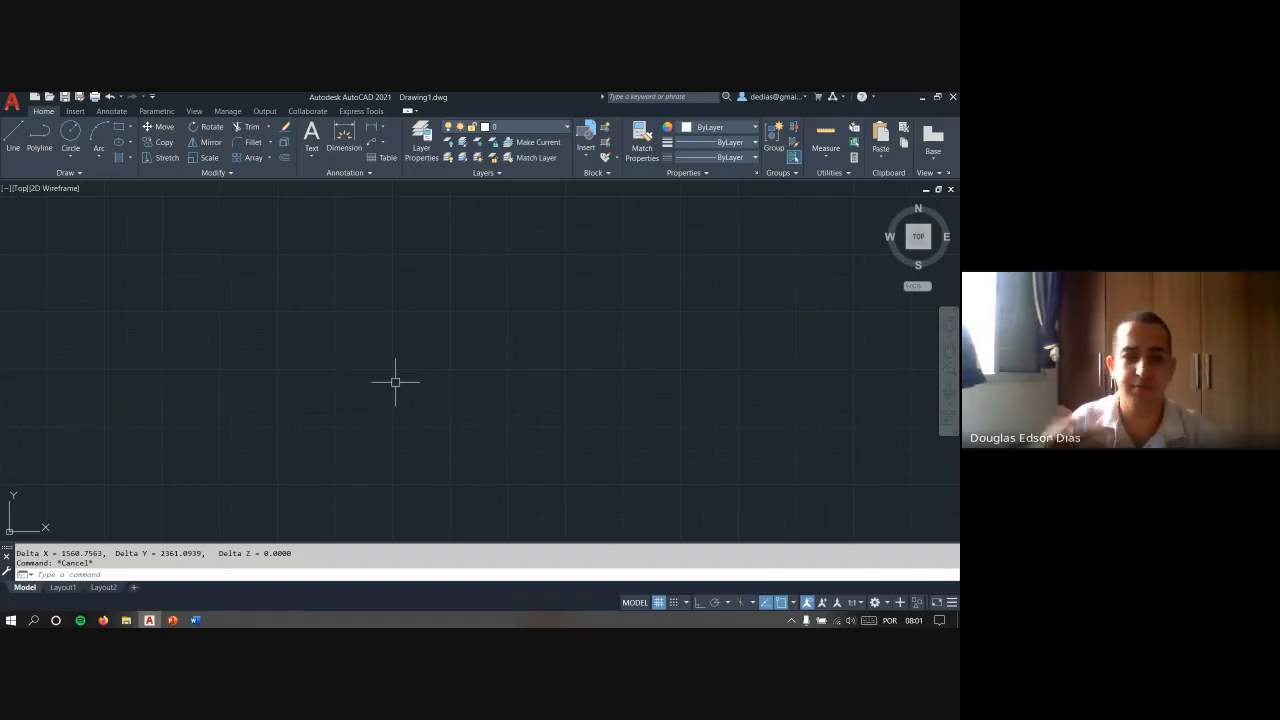
text(c)
key(Return)
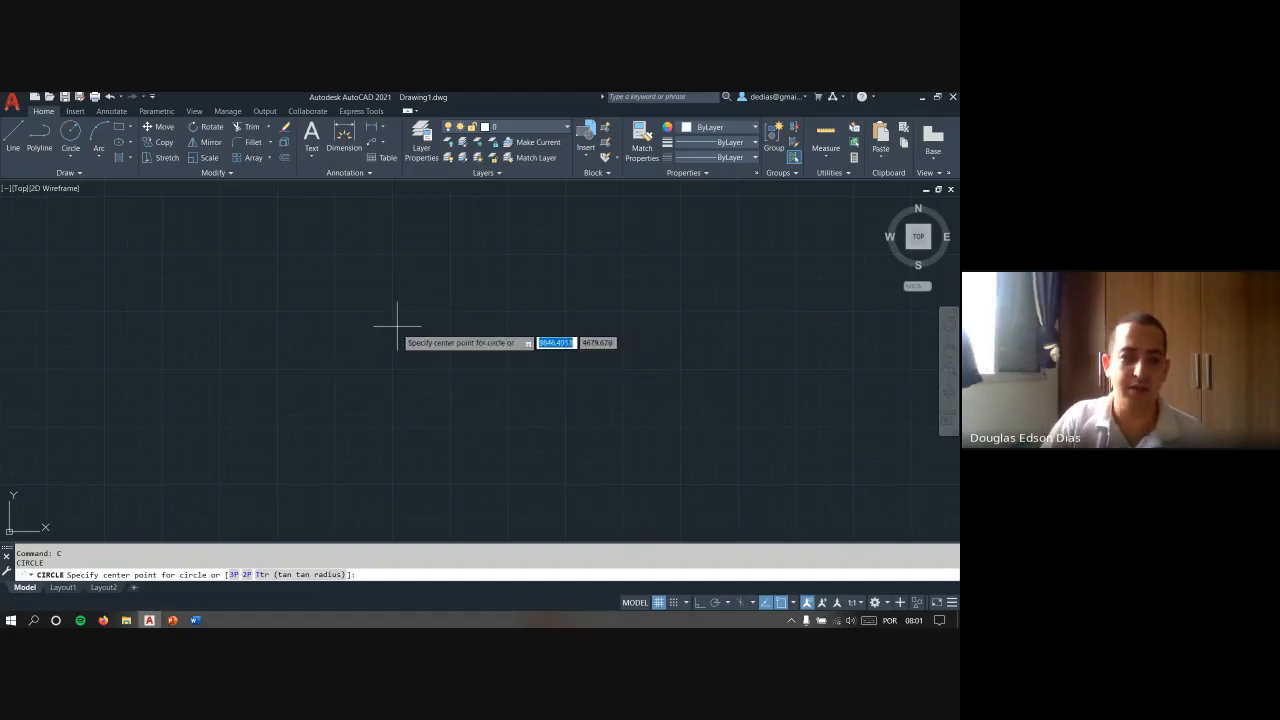
click(440, 352)
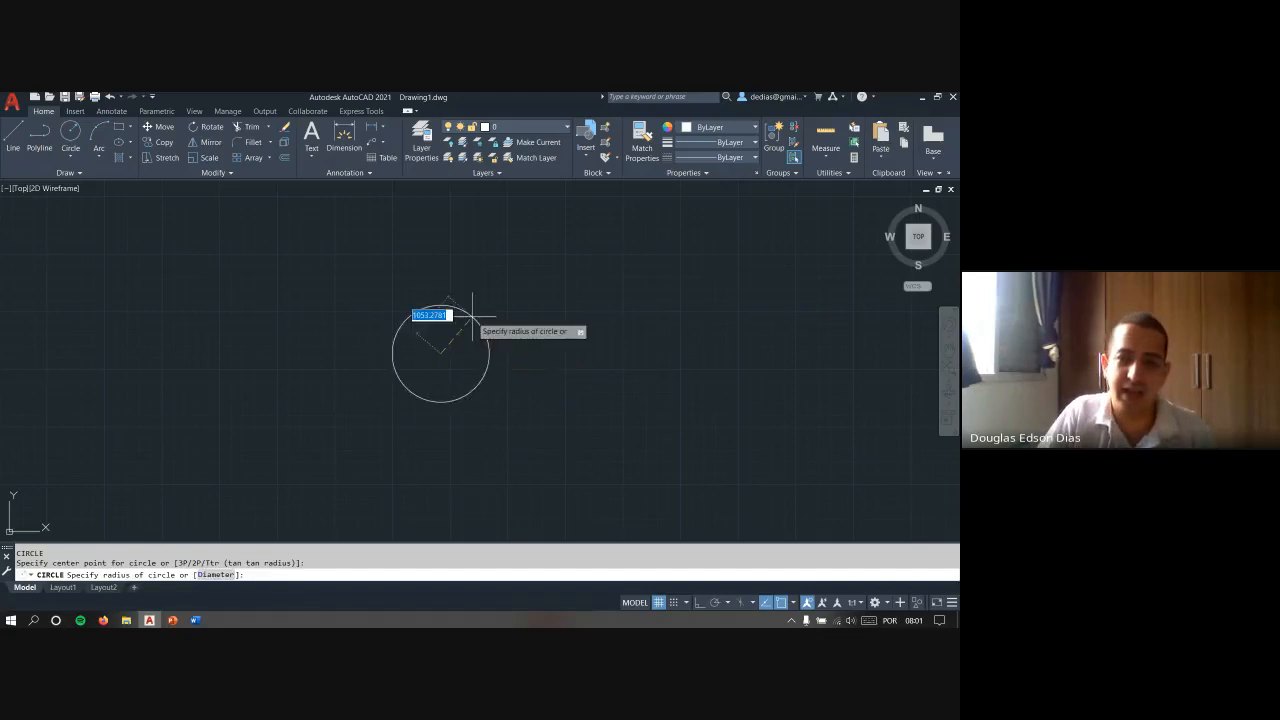
click(543, 277)
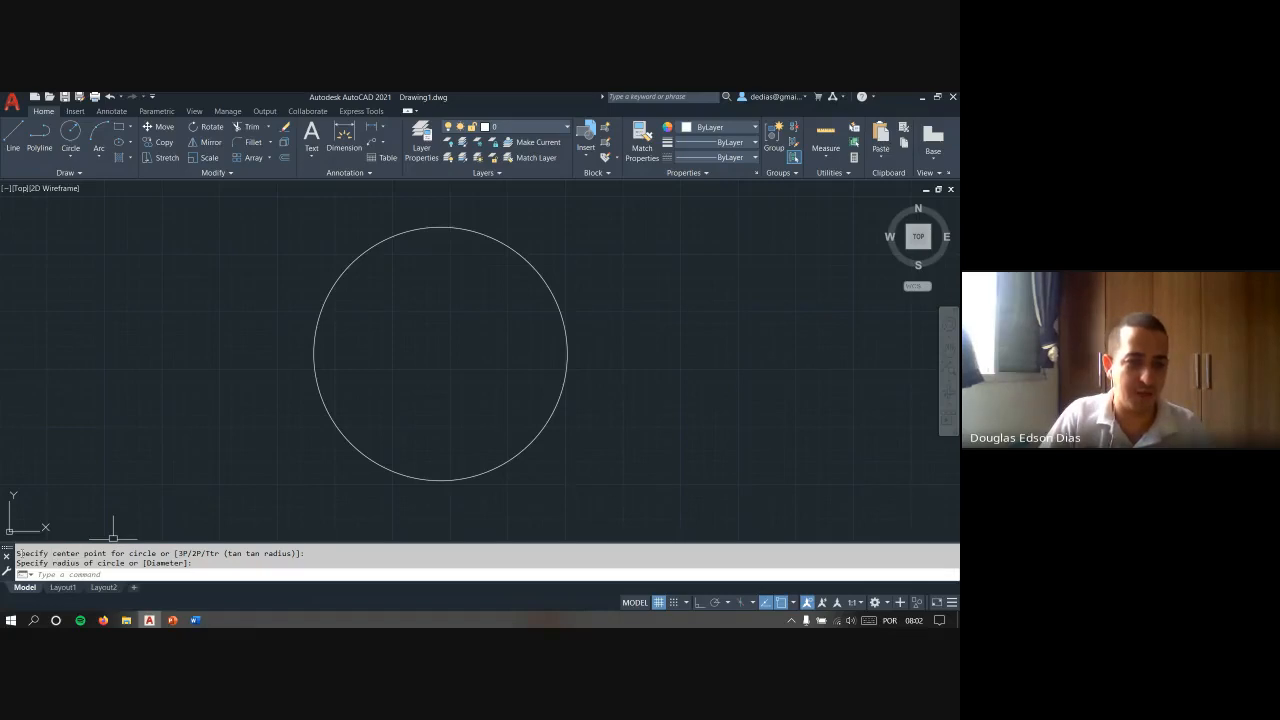
- Highlight the circle's center point and radius prompts in the command history to review them
drag(42, 553, 159, 553)
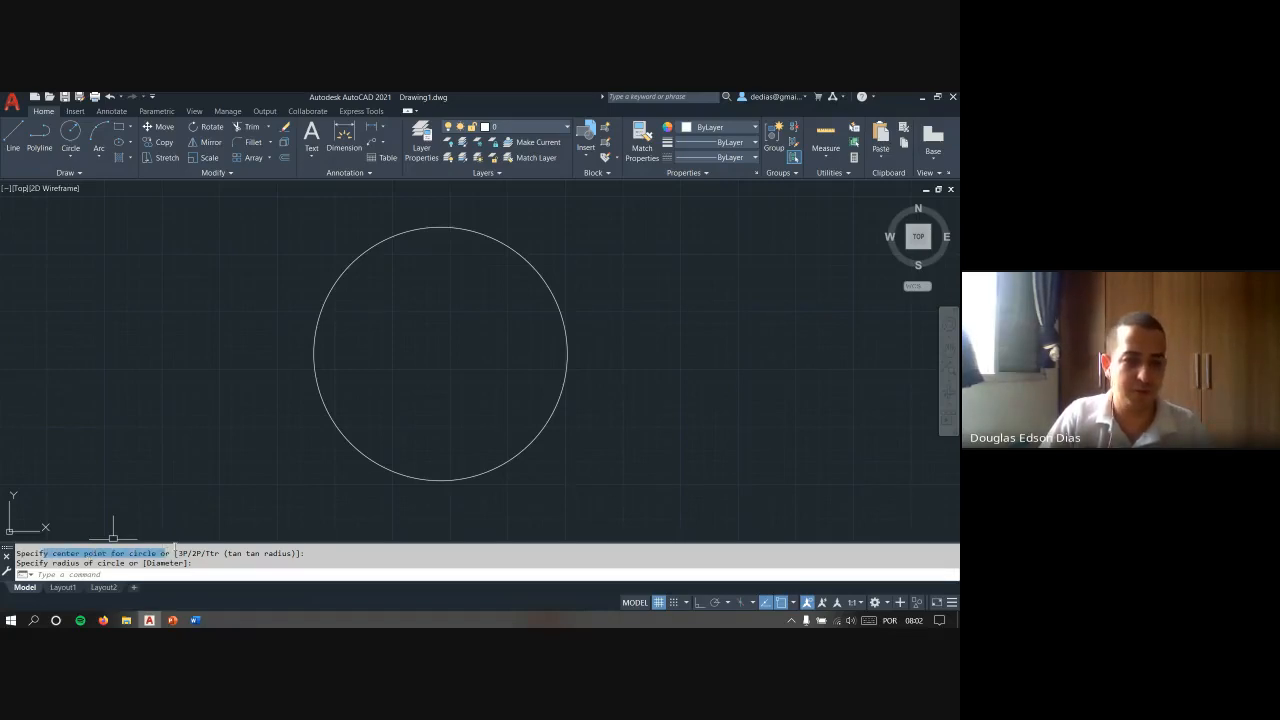
click(58, 573)
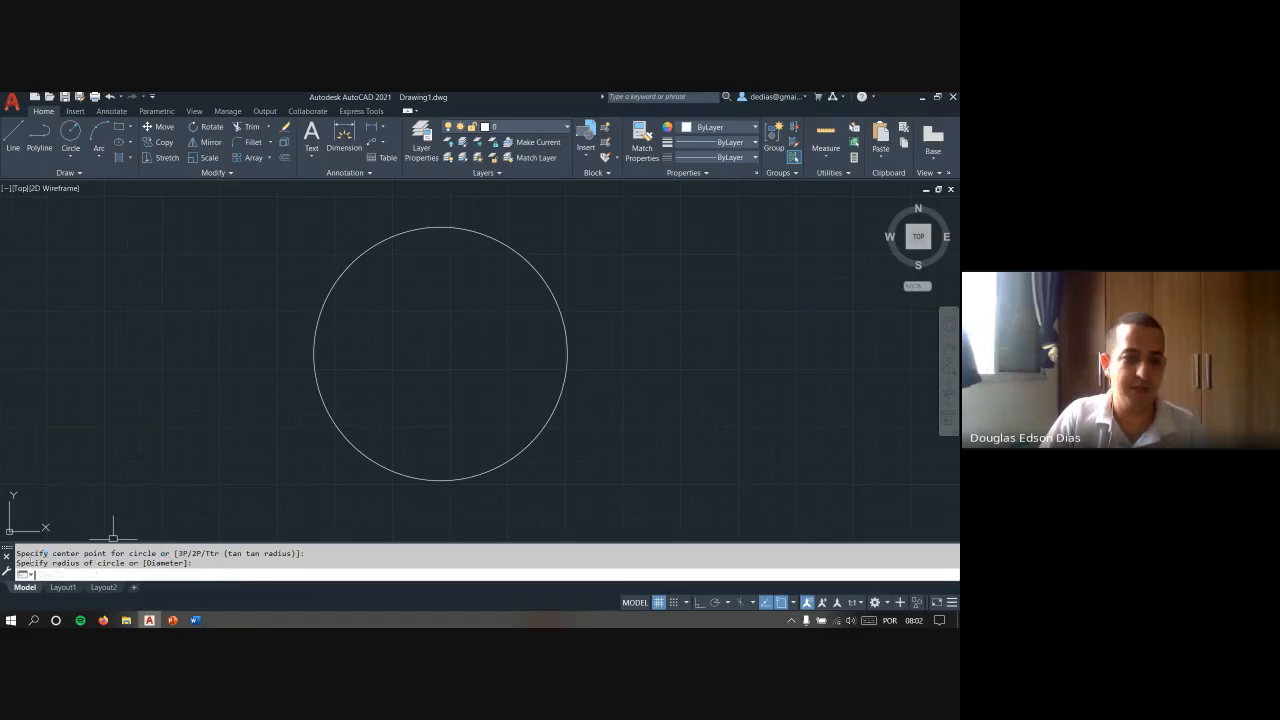
drag(35, 563, 119, 563)
- Erase the circle with the ERASE command, using a crossing window to select it
click(651, 423)
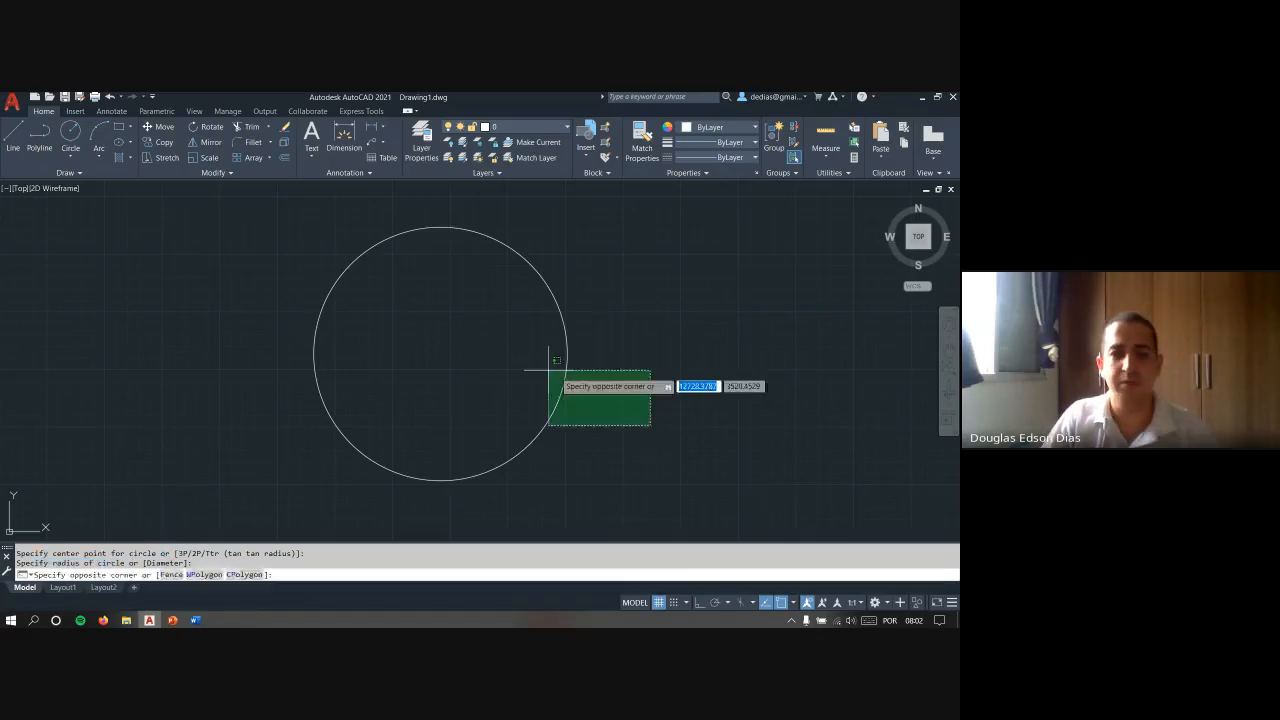
click(537, 366)
key(Escape)
text(e)
key(Return)
click(568, 404)
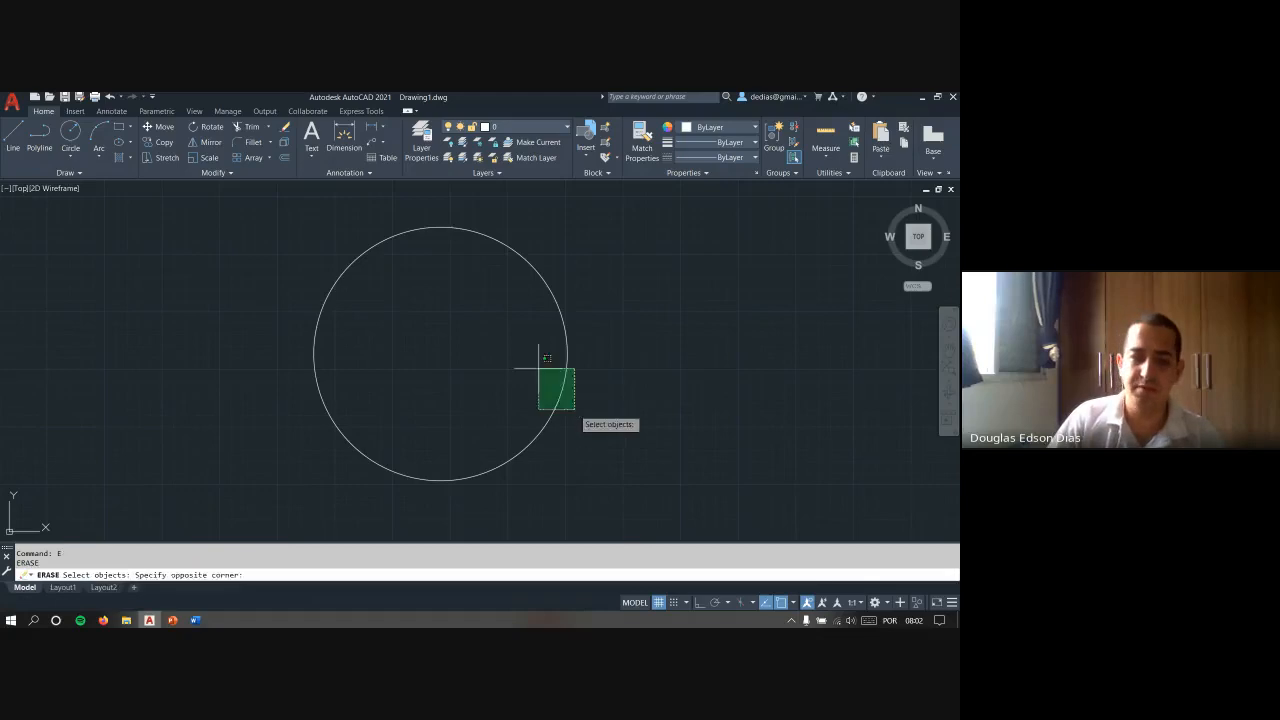
click(529, 360)
key(Return)
key(Escape)
key(Escape)
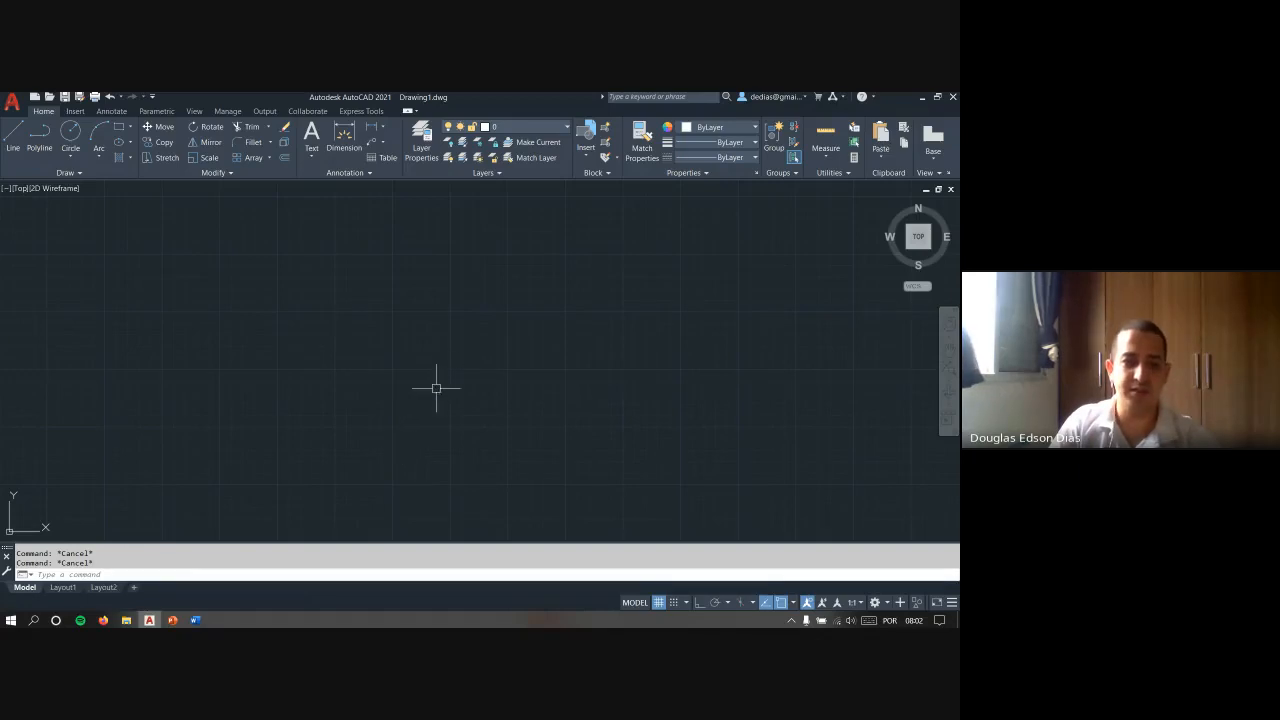
- Bring up the command suggestions for the entries "dsa" and "ds", cancelling each without running a command
text(dsa)
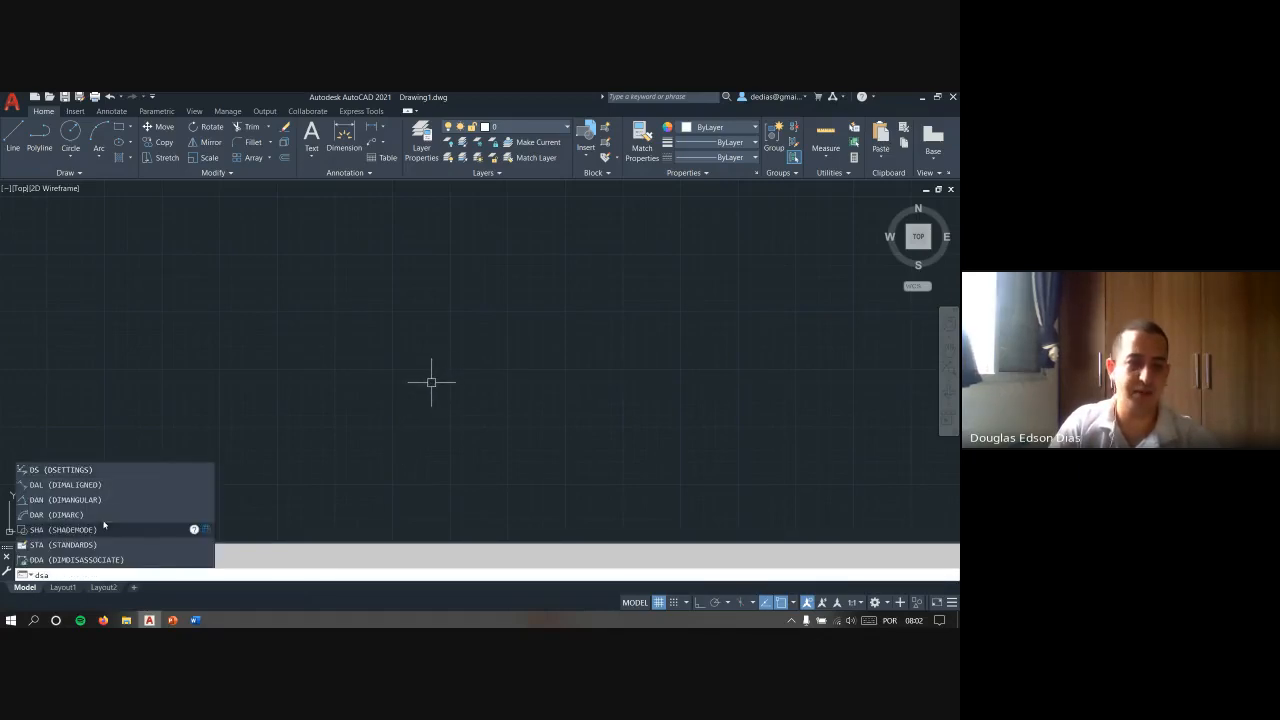
key(Escape)
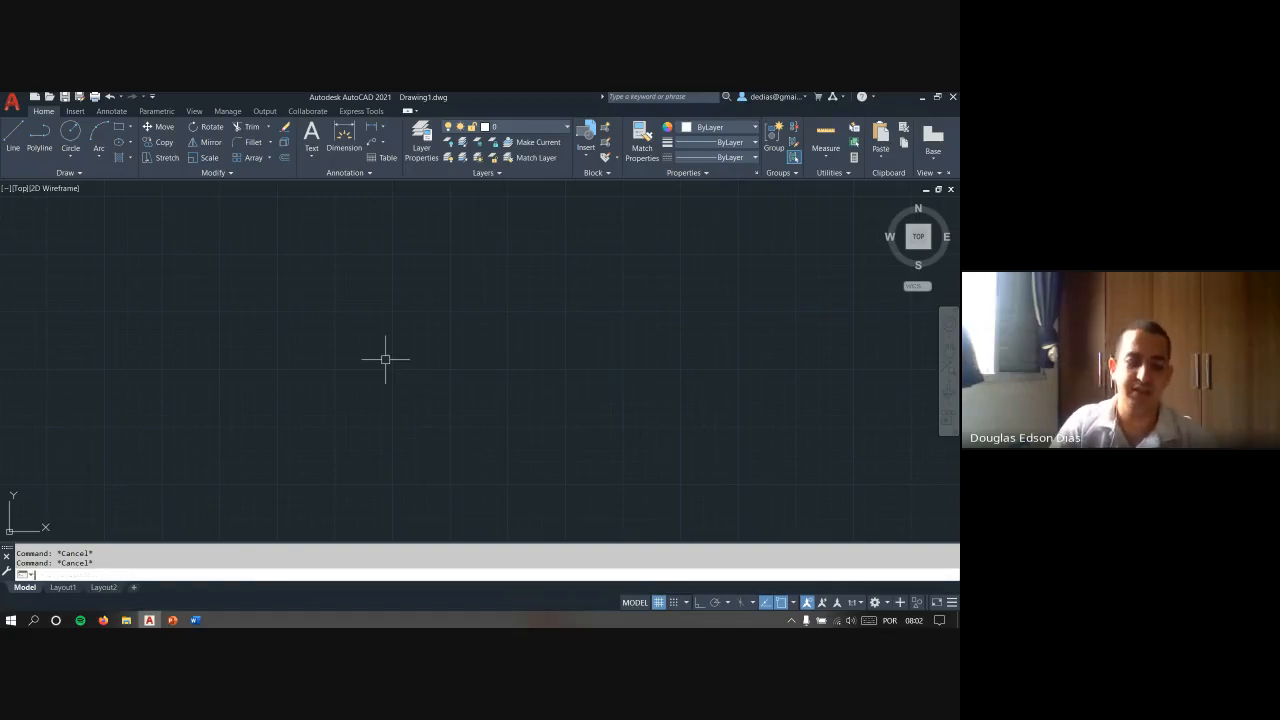
text(ds)
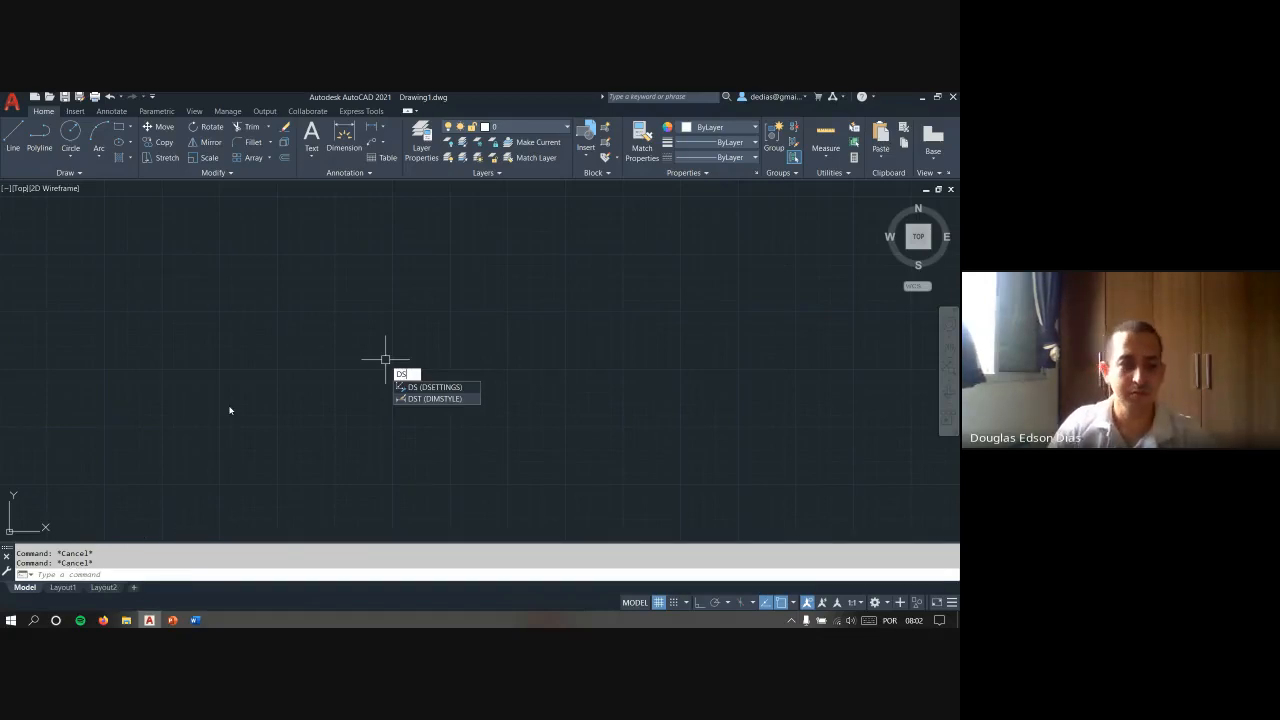
key(Escape)
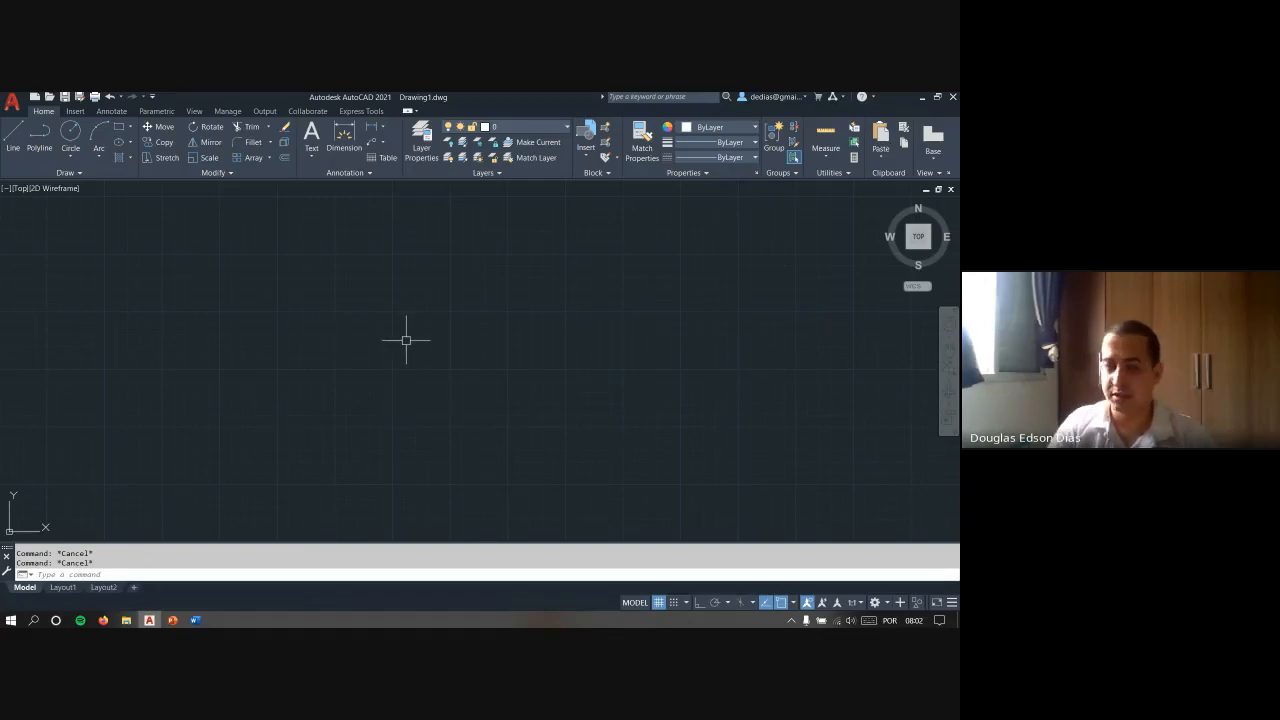
- Switch from AutoCAD to the Firefox window
key(alt+Tab)
click(205, 404)
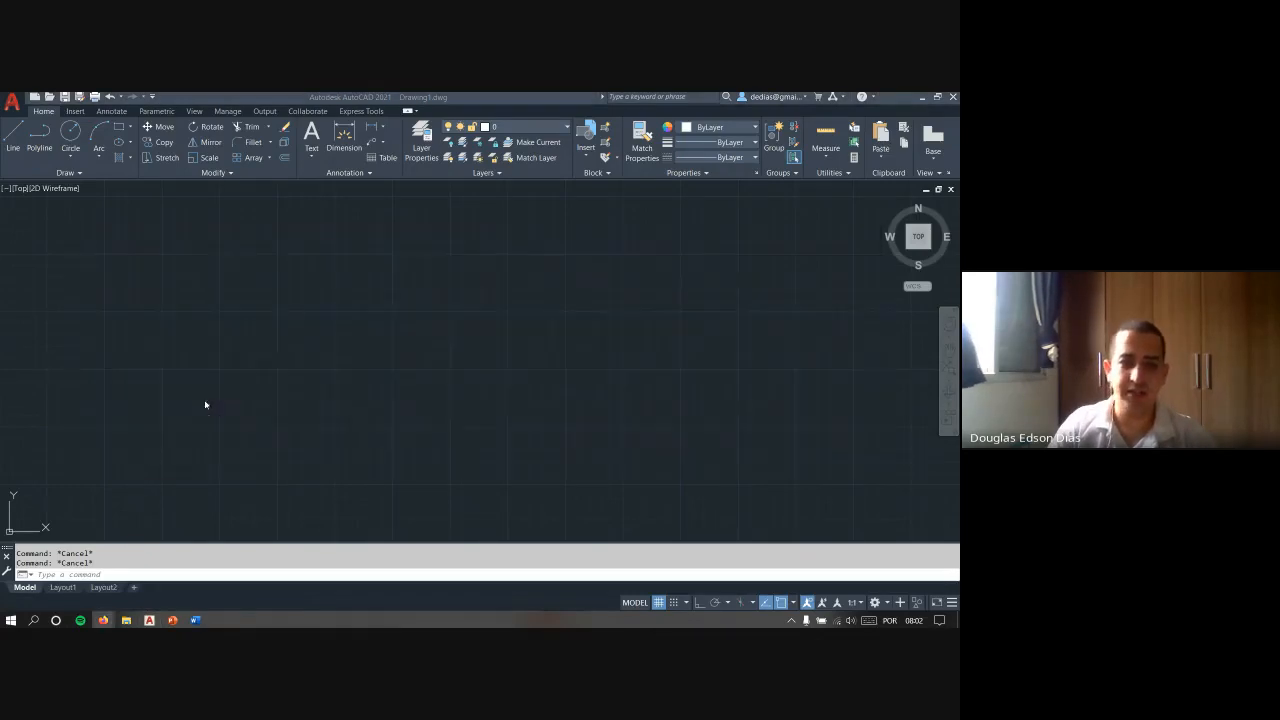
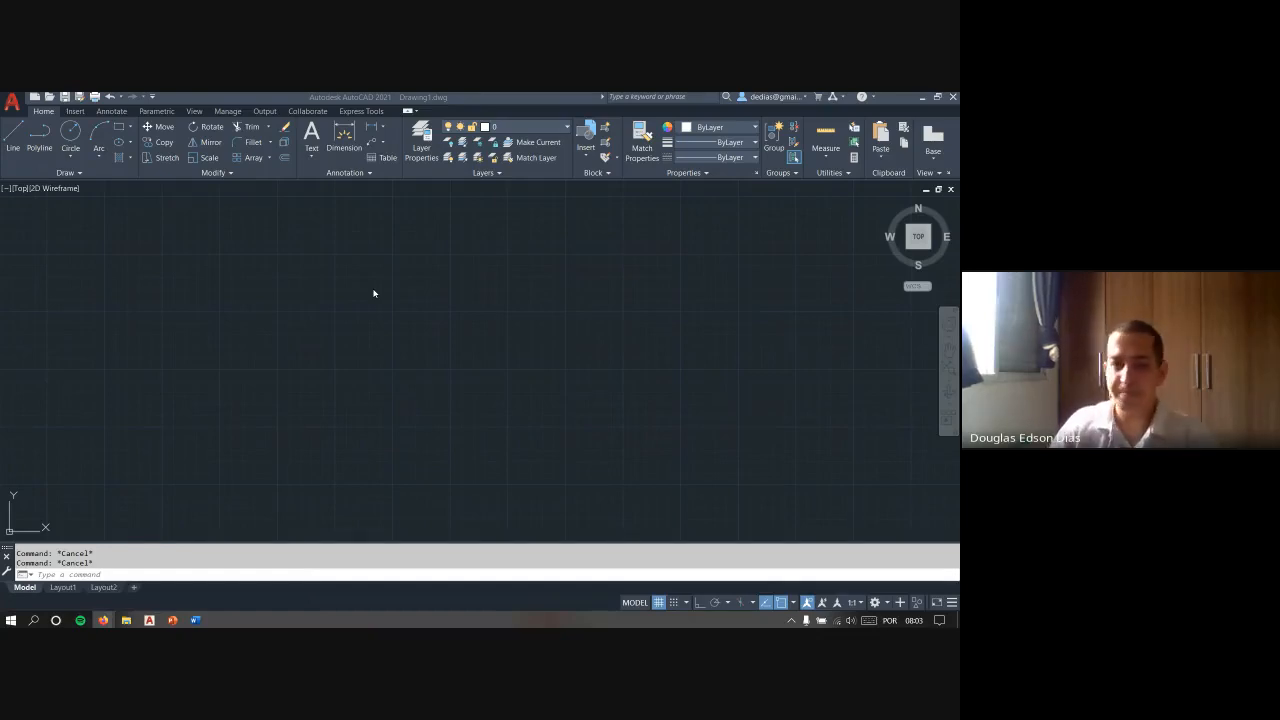
- Switch to the PowerPoint slide show with the numbered interface overview, and return to the AutoCAD drawing
key(alt+Tab)
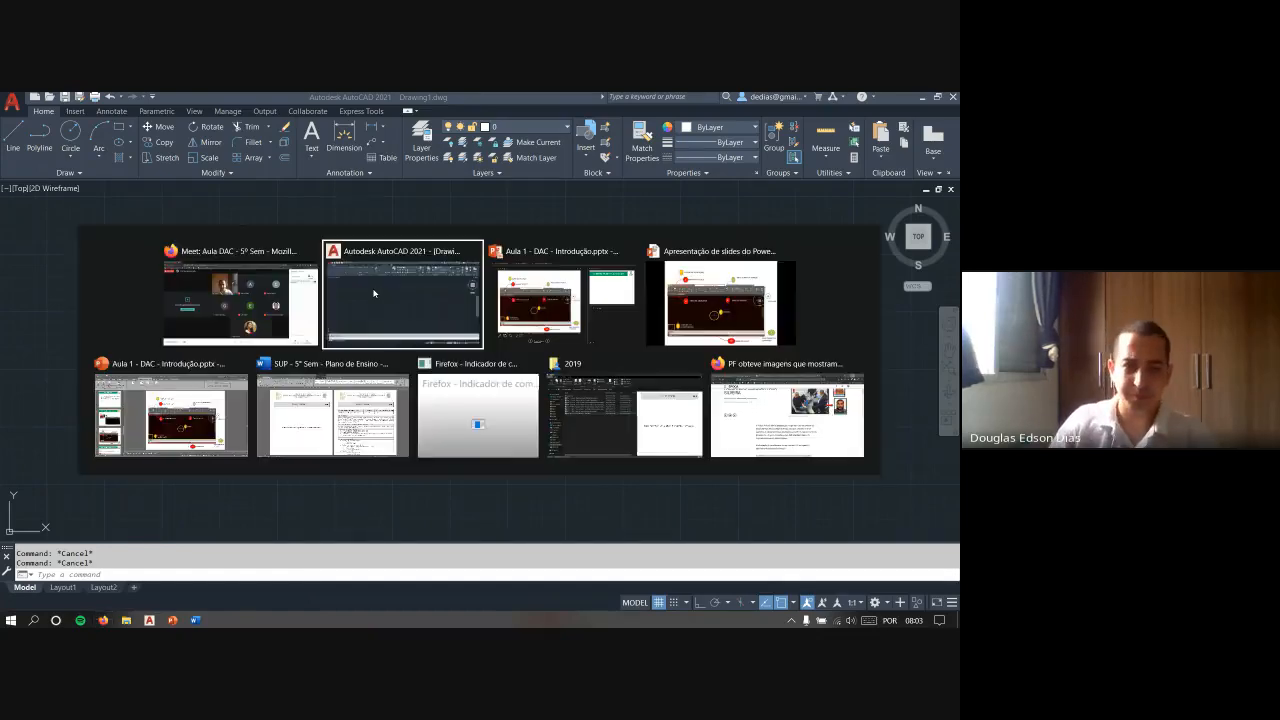
click(525, 297)
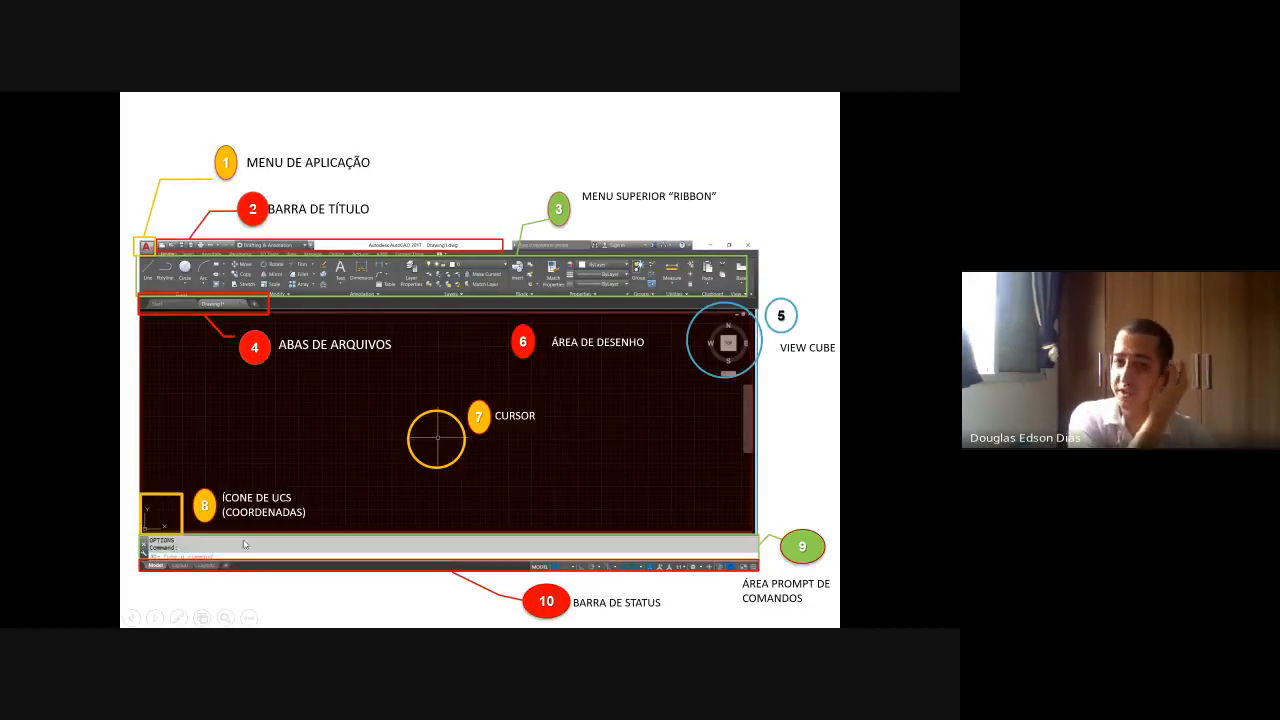
key(alt+Tab)
key(Tab)
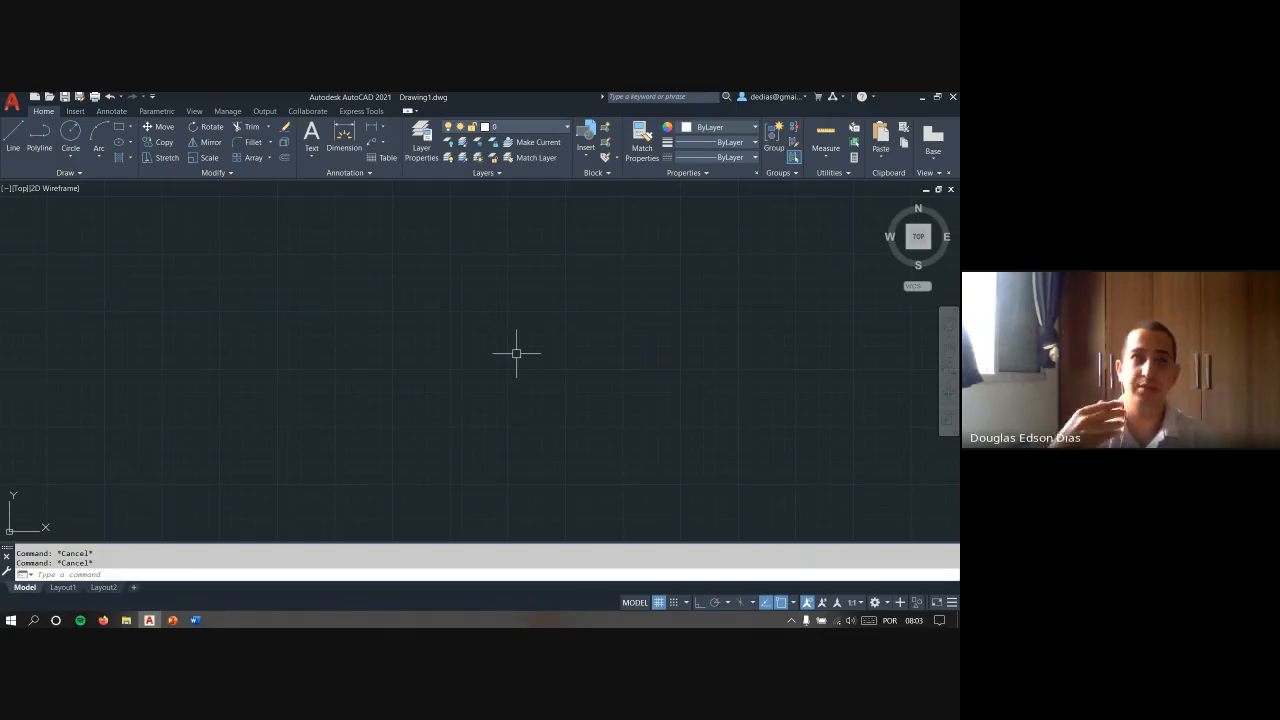
- Measure the distance between two free points in the empty drawing area with the DIST command
text(di)
key(Return)
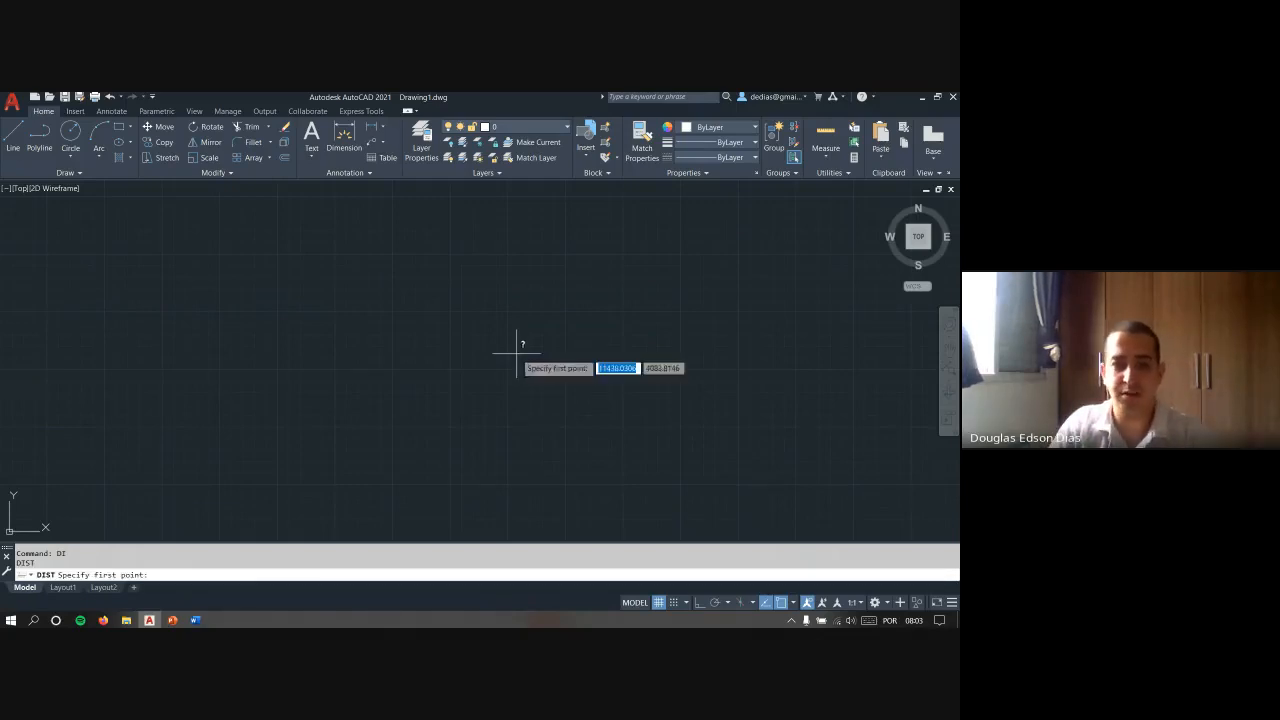
click(368, 410)
click(575, 295)
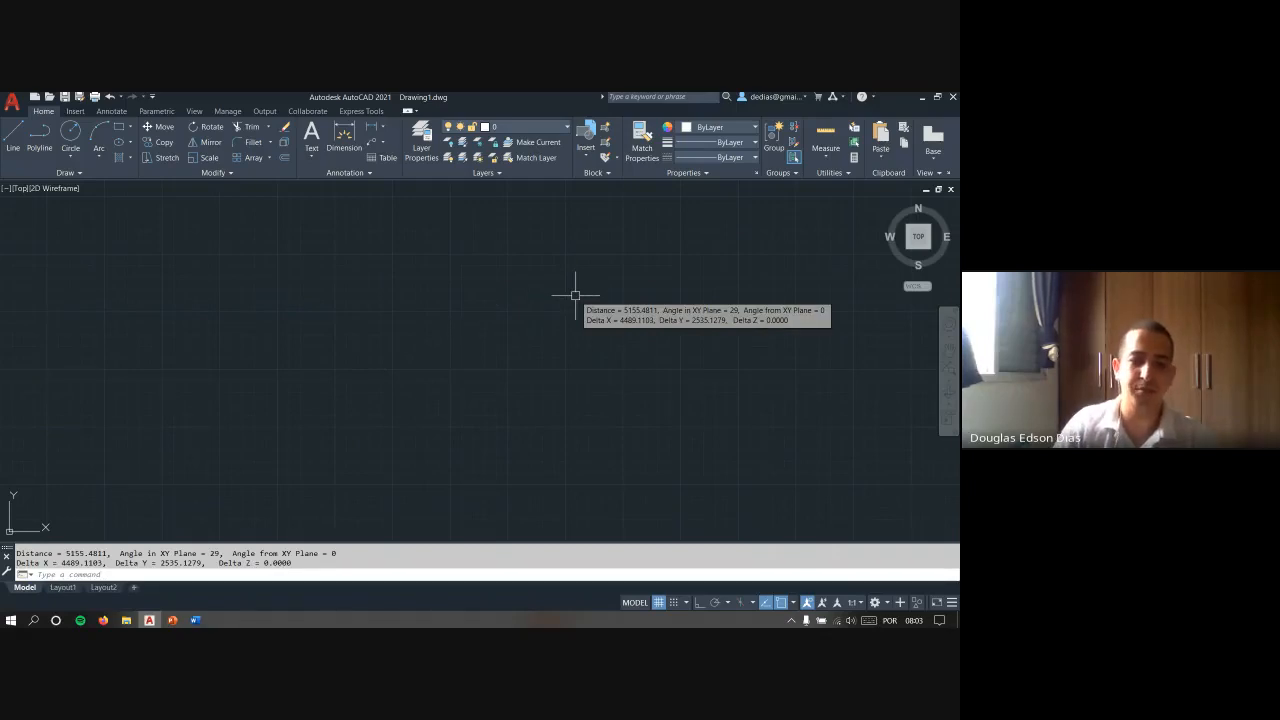
key(Escape)
key(Escape)
- Measure the area of a freehand four-point quadrilateral in the middle of the drawing with the AREA command
text(aa)
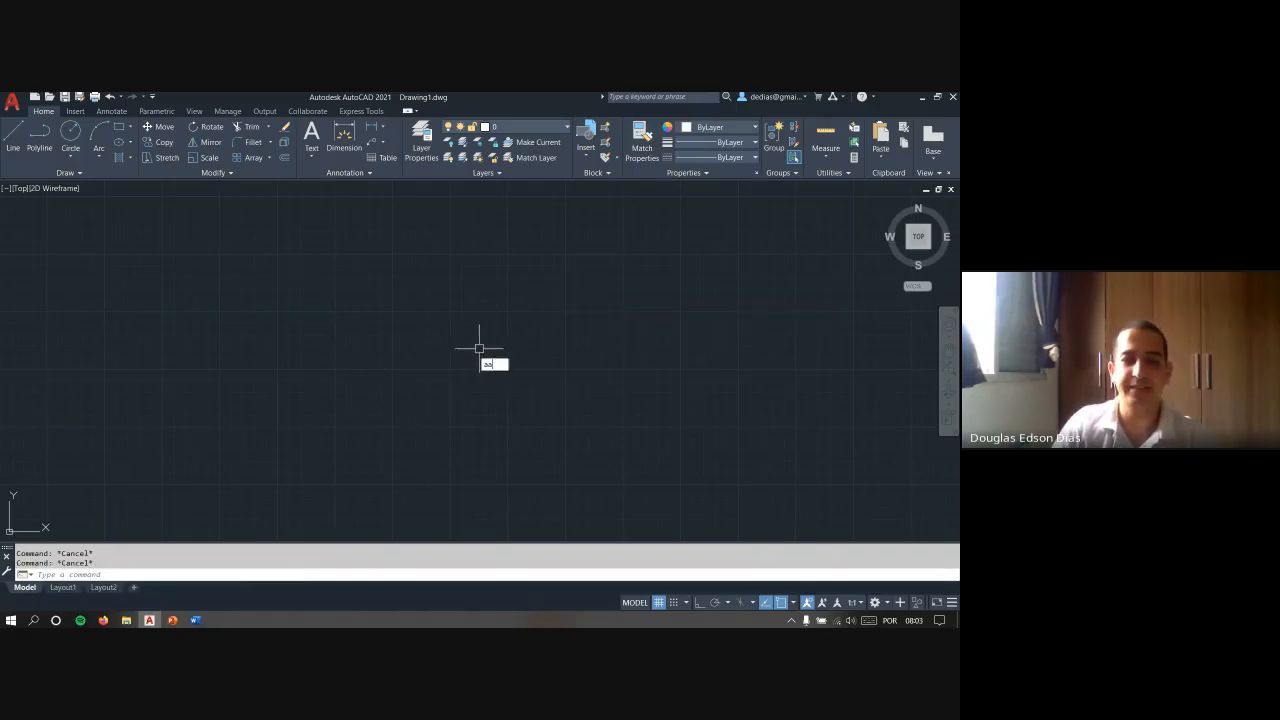
key(Return)
click(384, 386)
click(418, 289)
click(670, 319)
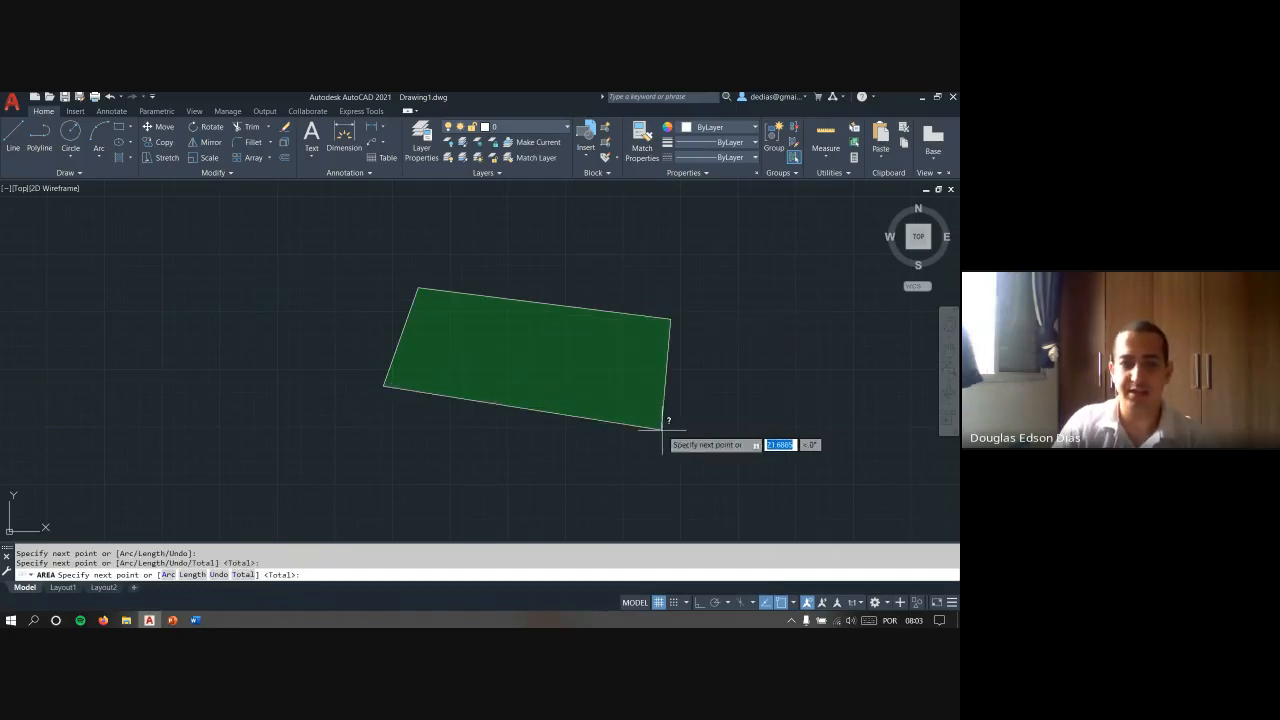
click(662, 430)
key(Return)
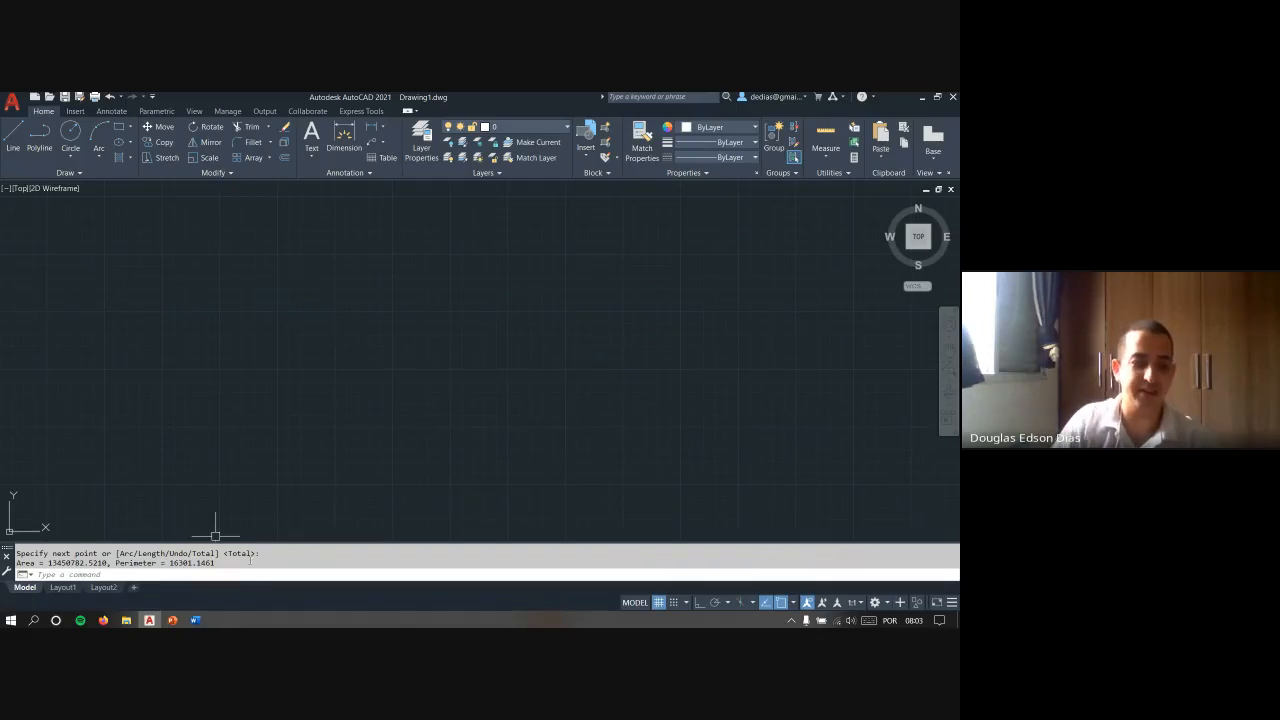
- Open the text window and look back through the command history, highlighting the OPTIONS entry before the RECTANG command
key(F2)
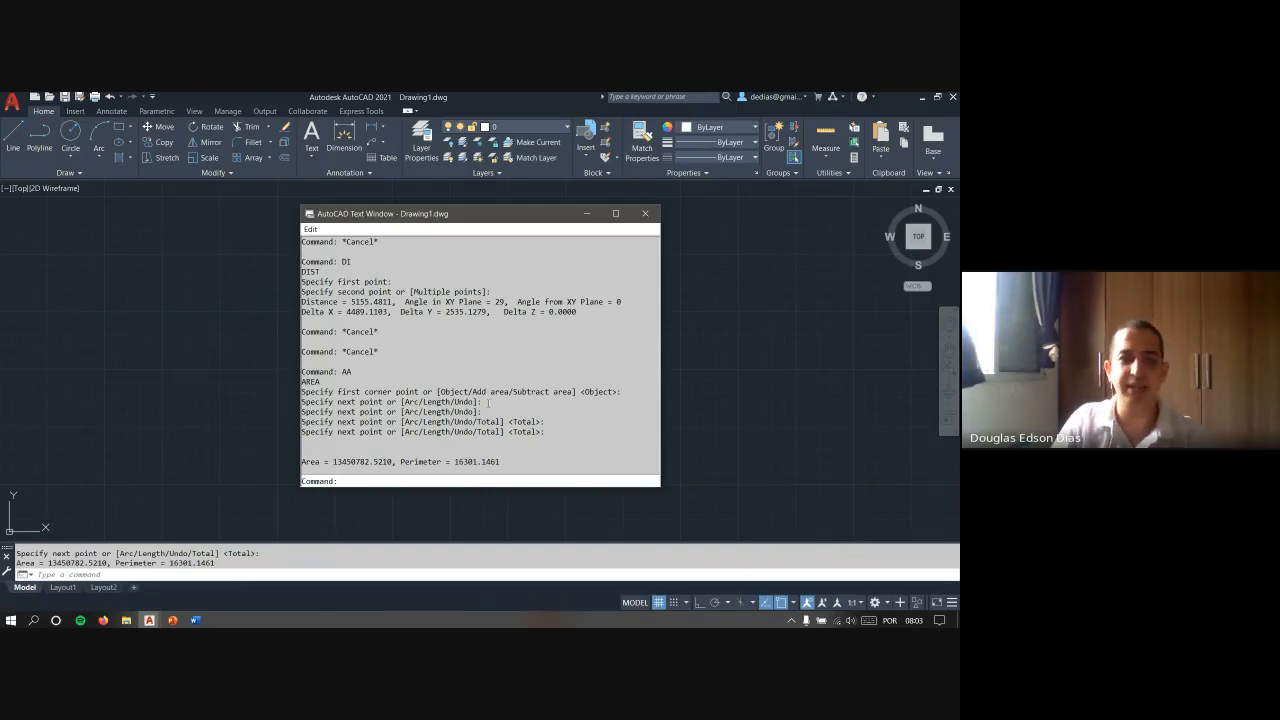
scroll(488, 402, up, 10)
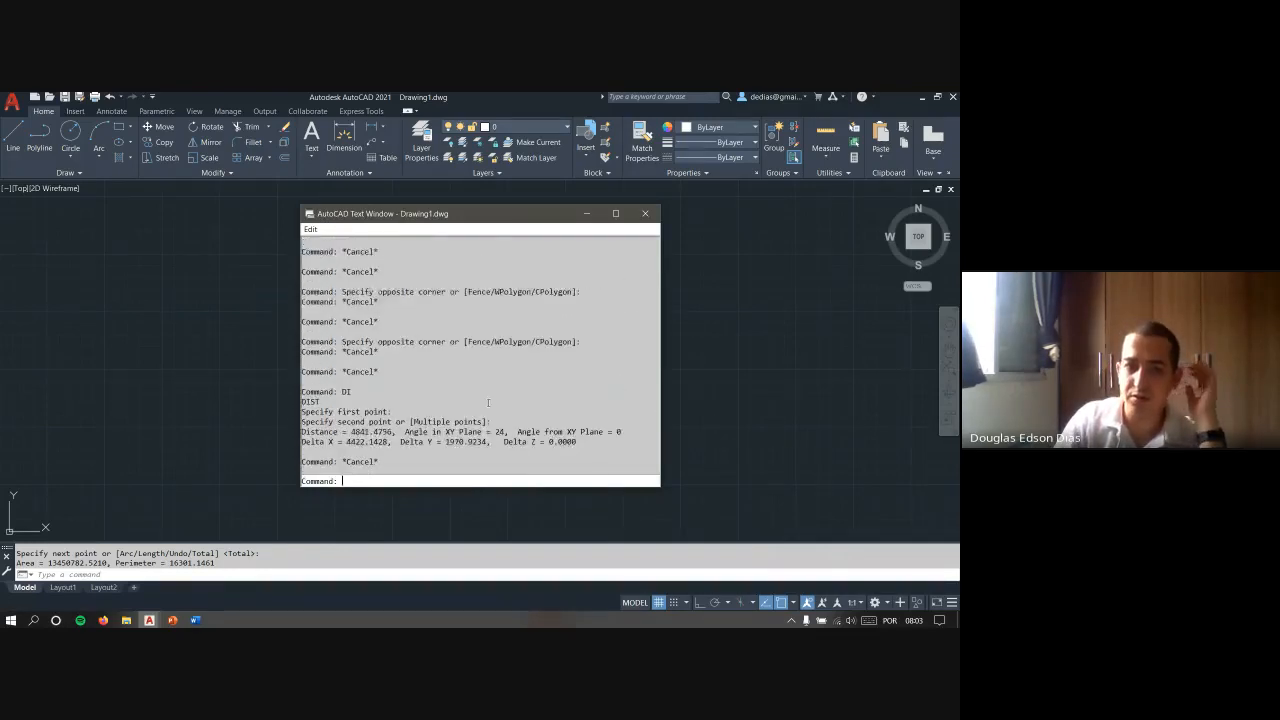
scroll(488, 402, up, 10)
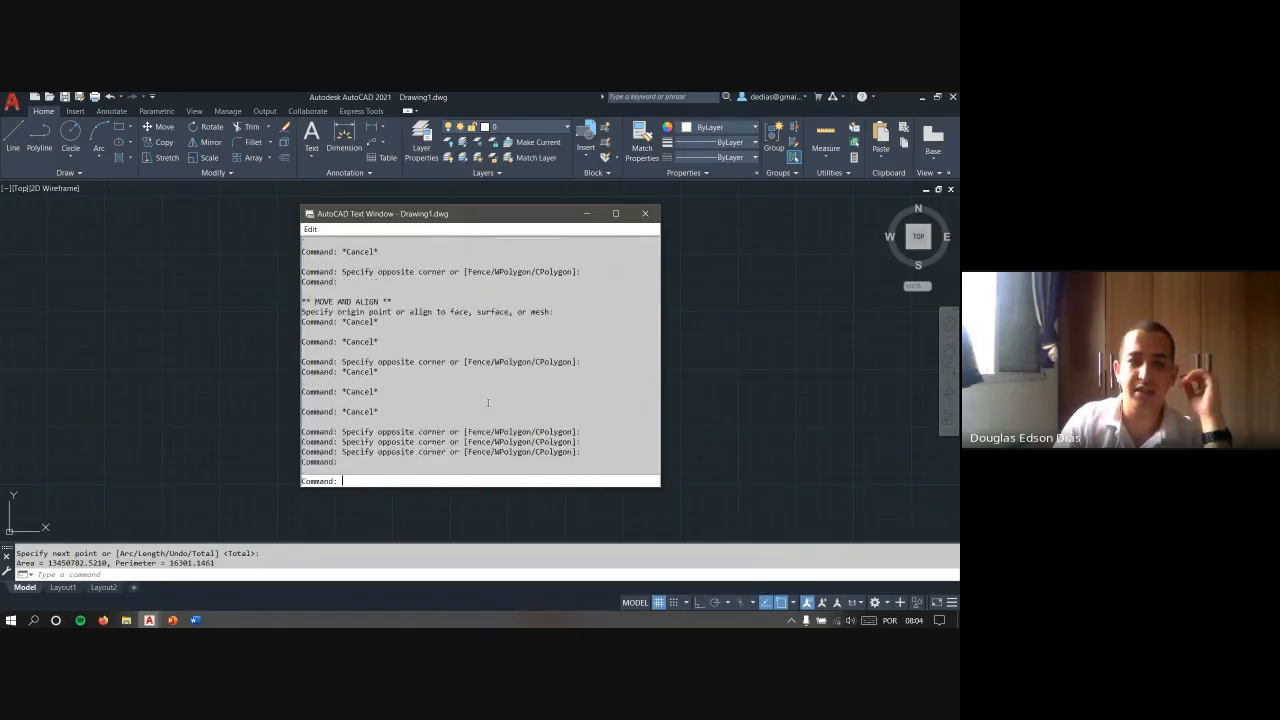
scroll(488, 402, up, 10)
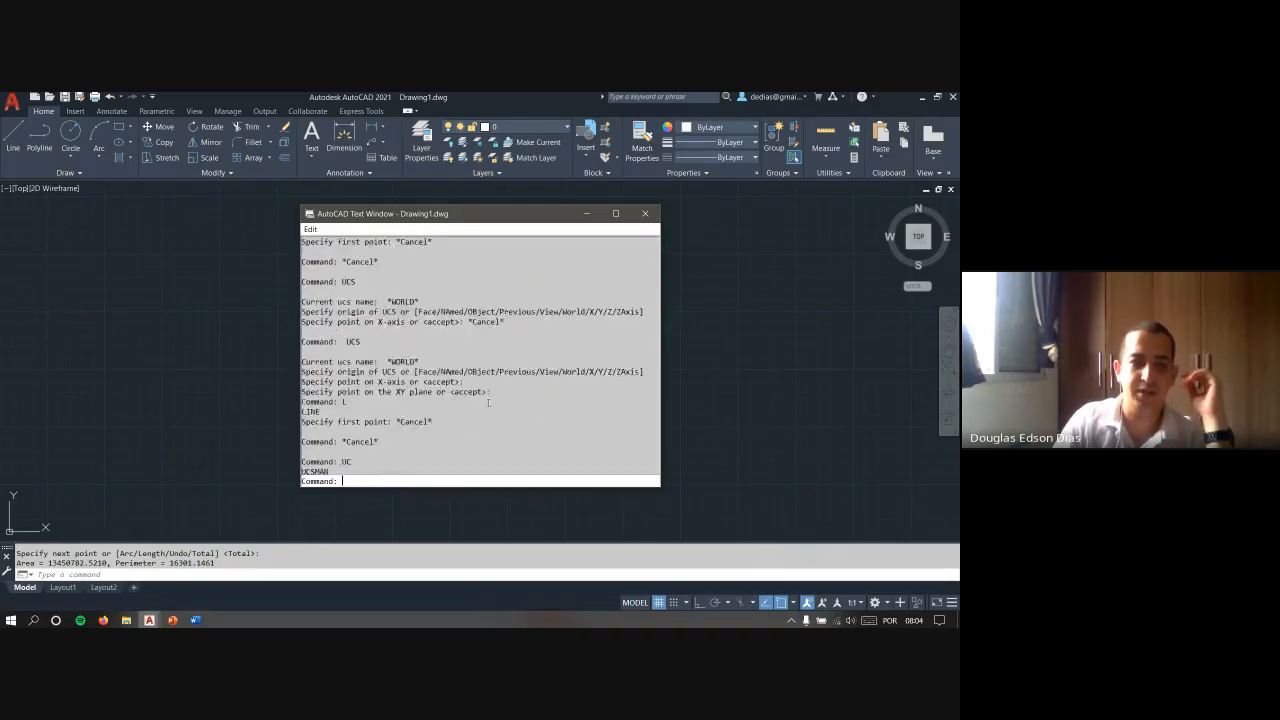
scroll(488, 402, up, 8)
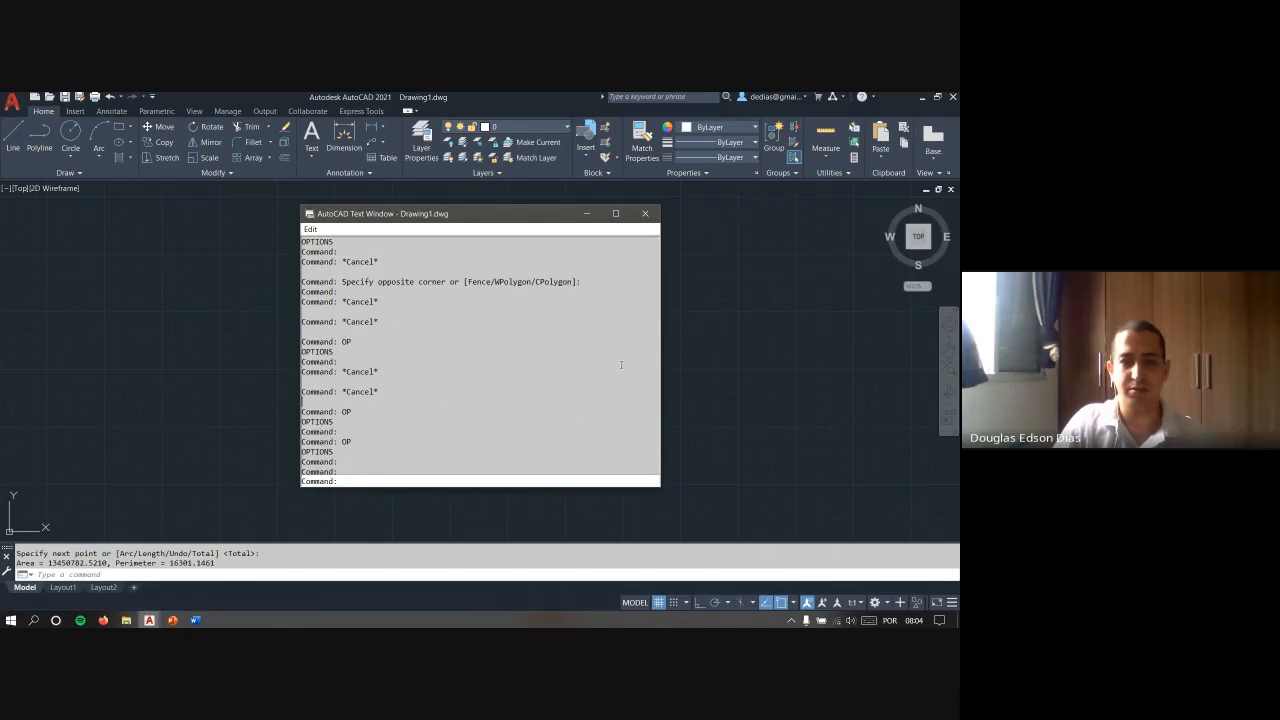
scroll(430, 388, up, 8)
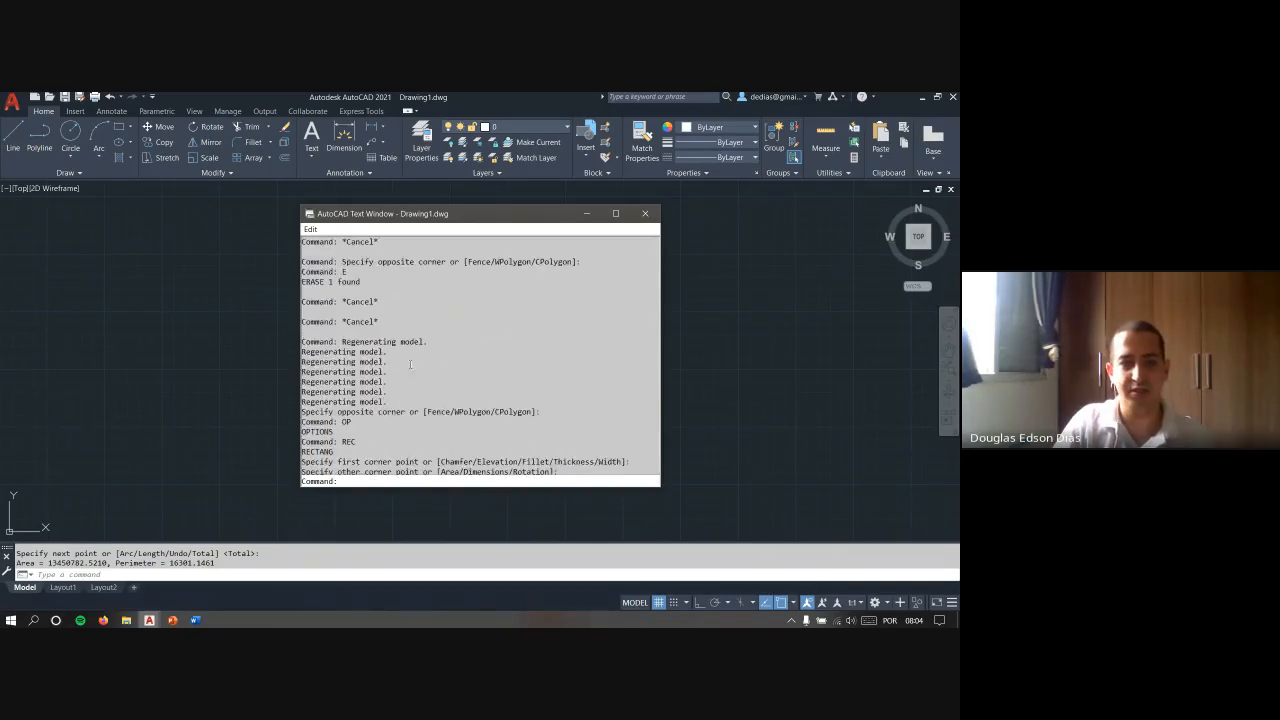
double_click(316, 431)
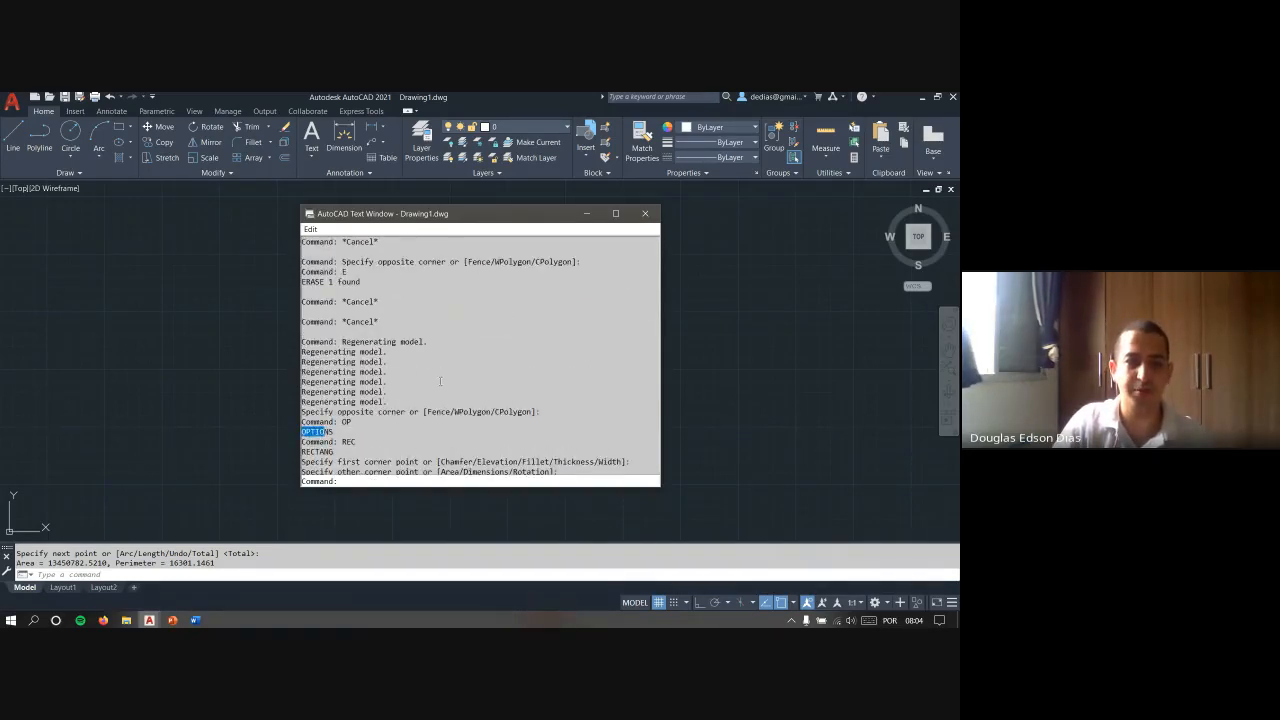
- Examine the older history entries, highlighting the lines from the erase to the cancelled Ortho line, and close the text window
scroll(440, 381, up, 10)
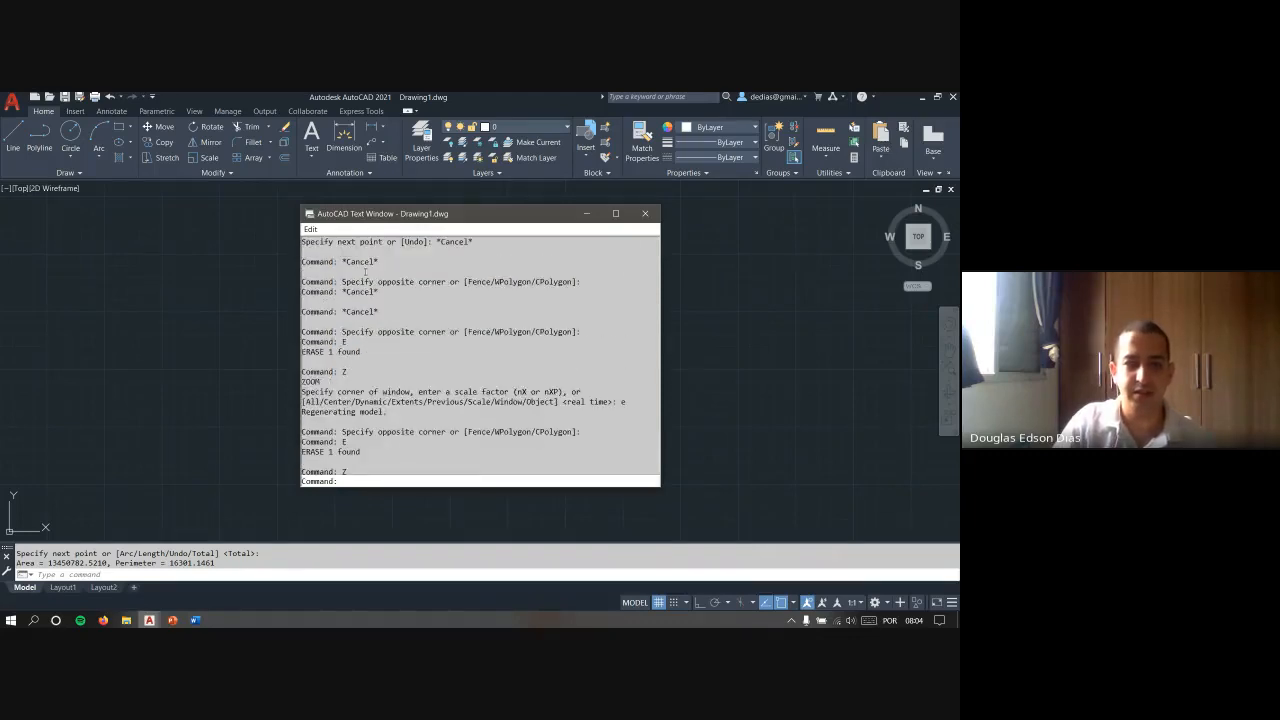
scroll(496, 364, up, 5)
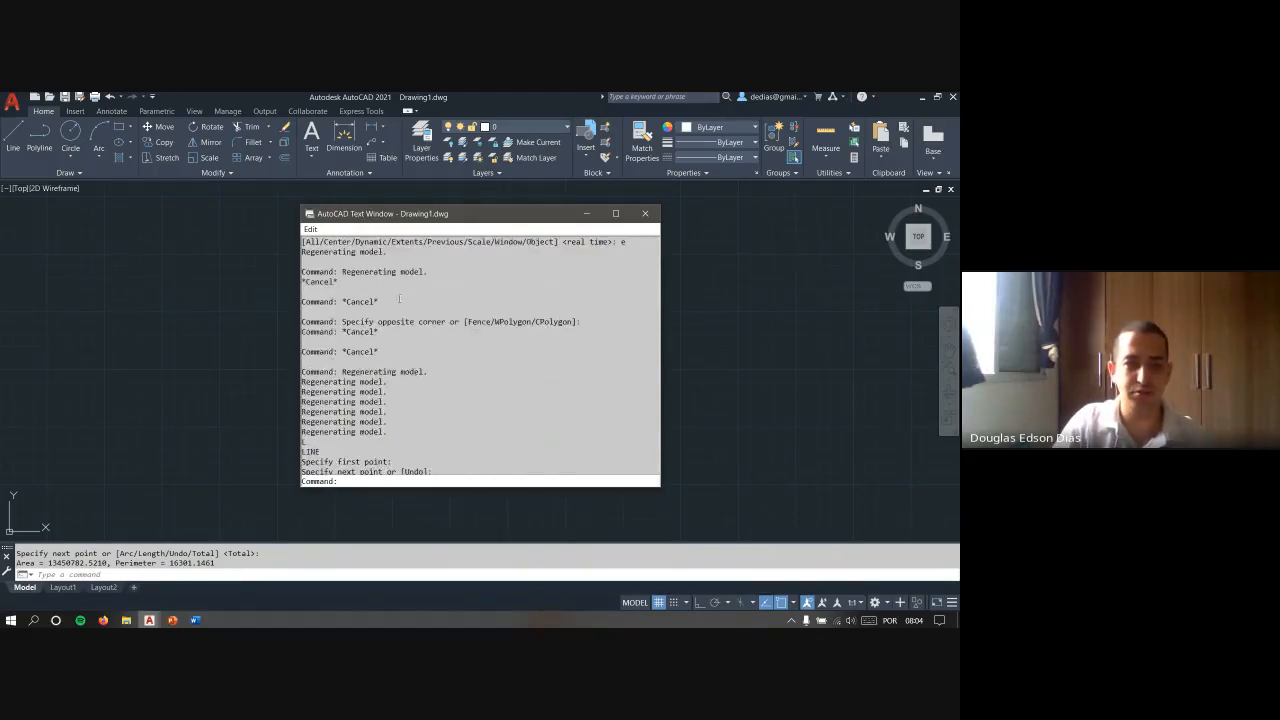
scroll(449, 278, up, 8)
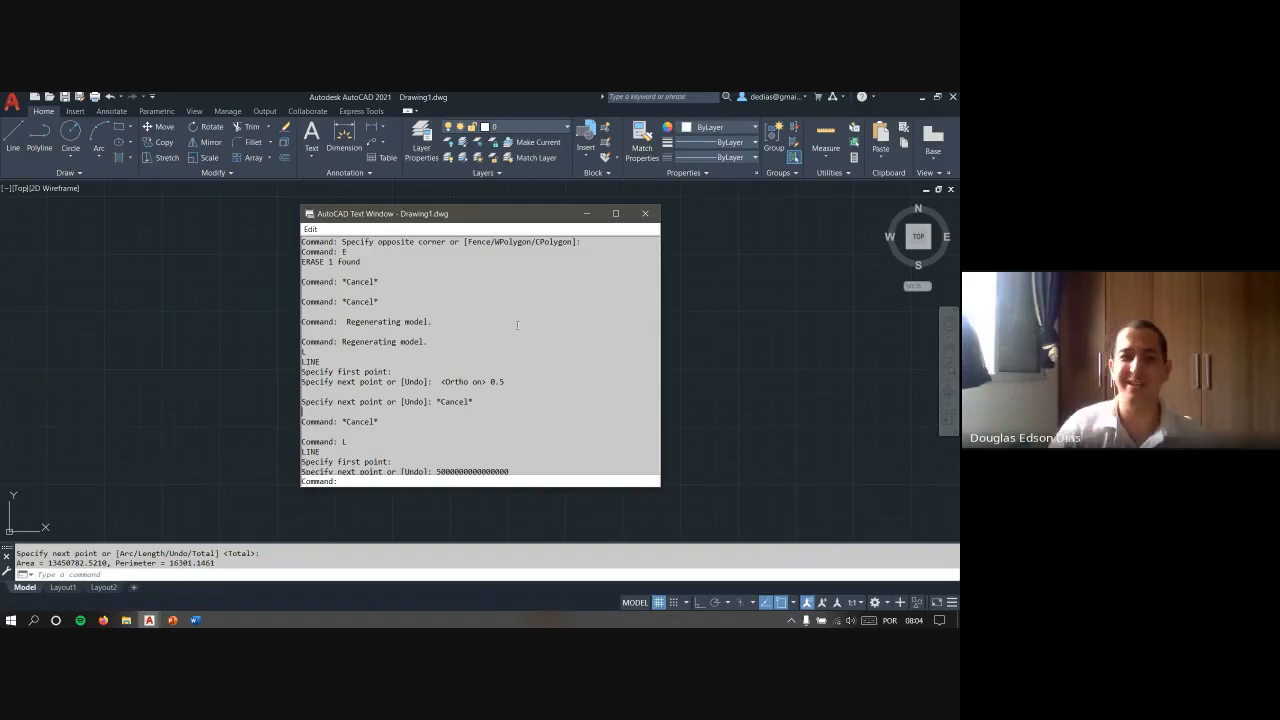
drag(361, 242, 524, 425)
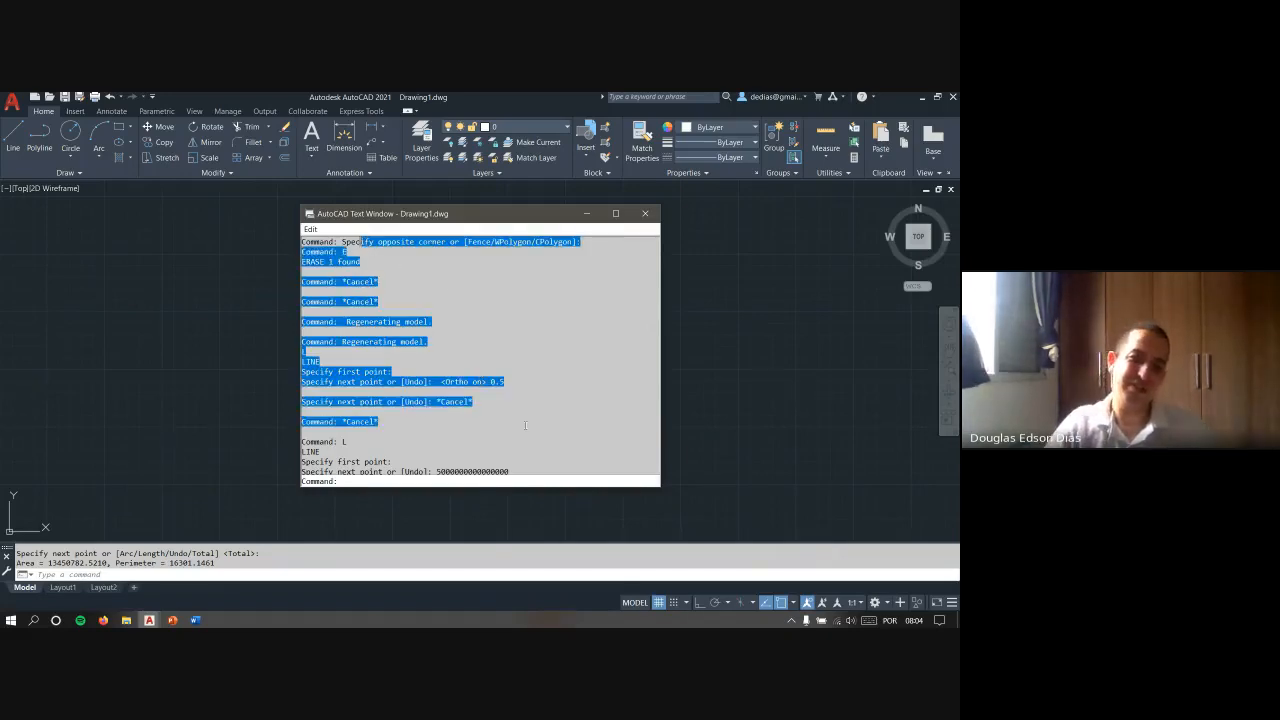
click(503, 288)
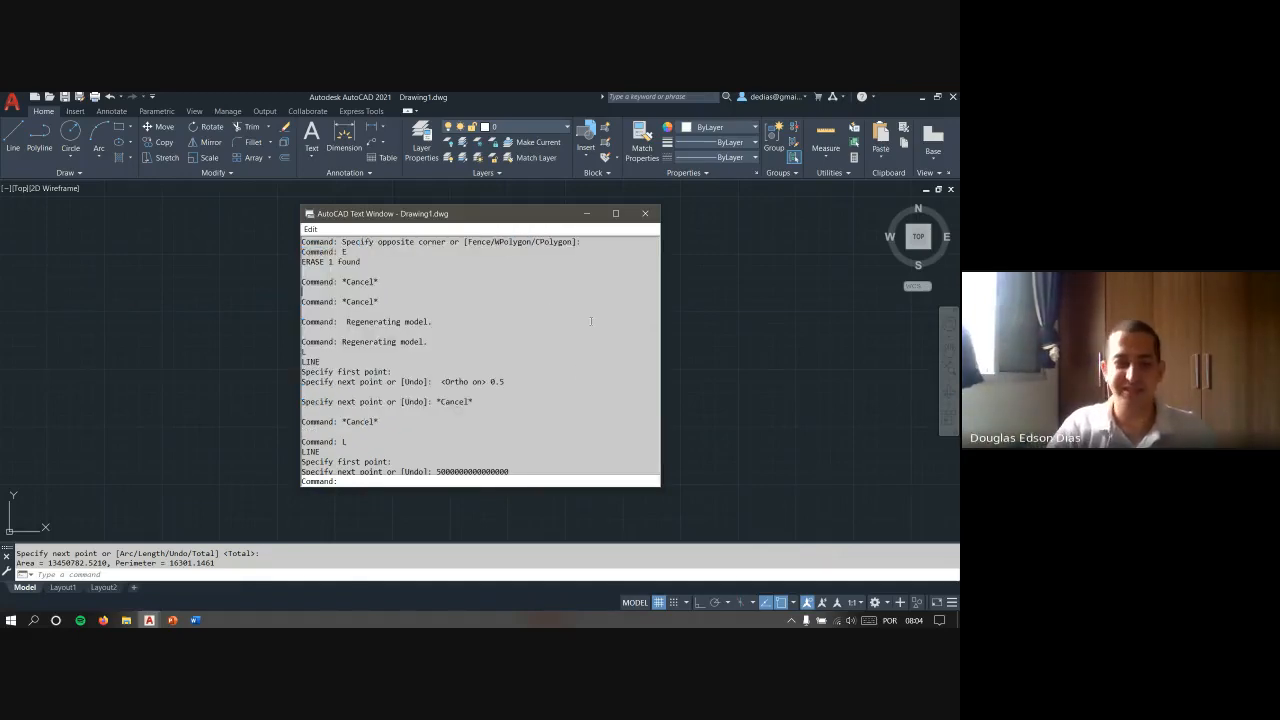
click(645, 214)
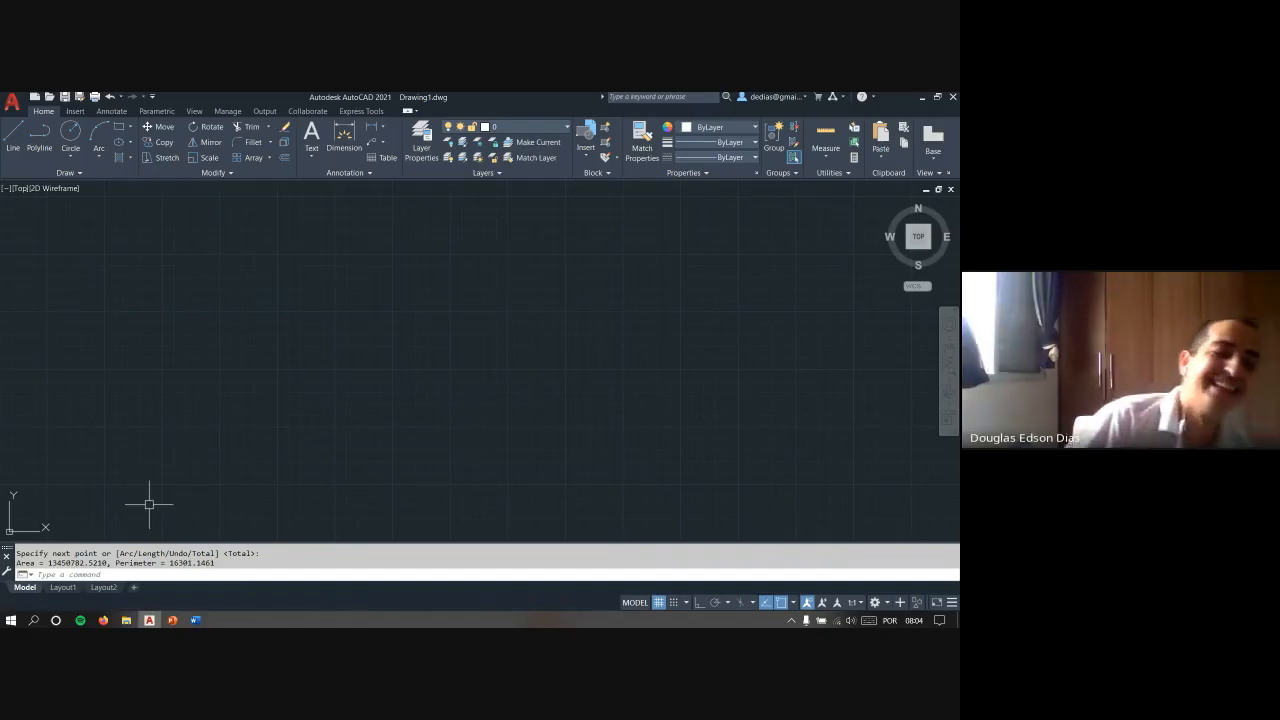
key(F2)
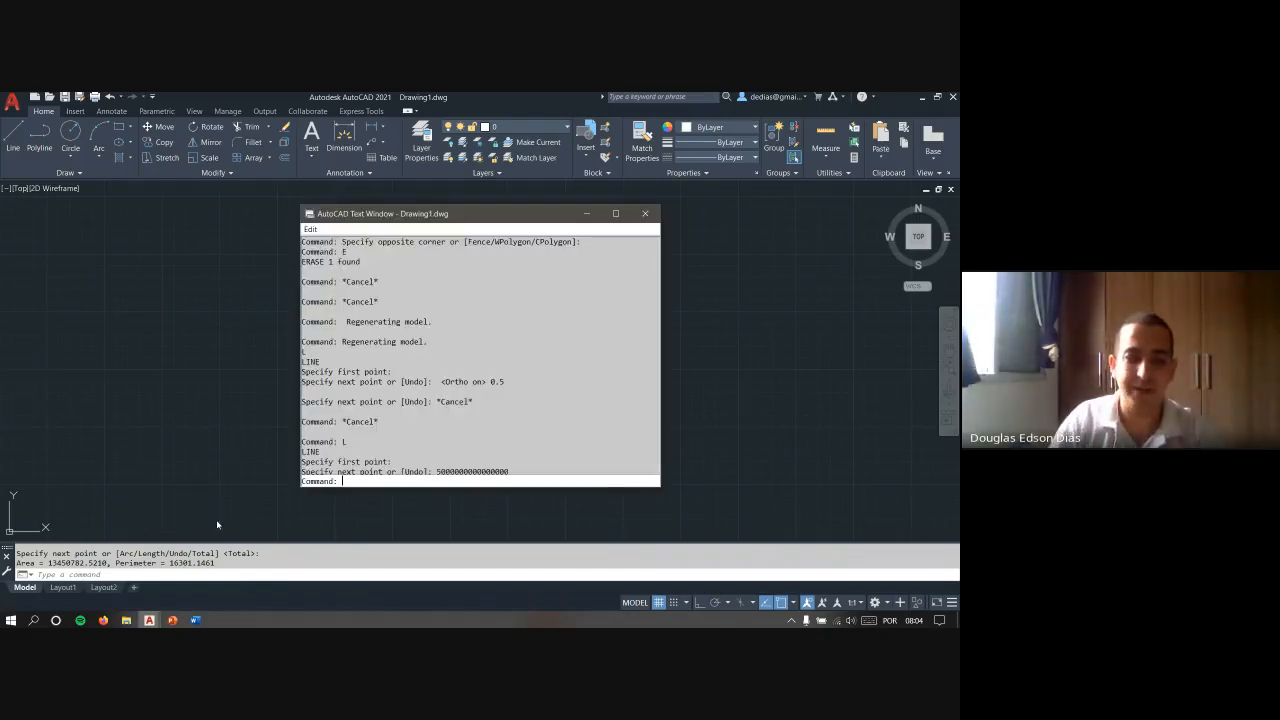
click(645, 213)
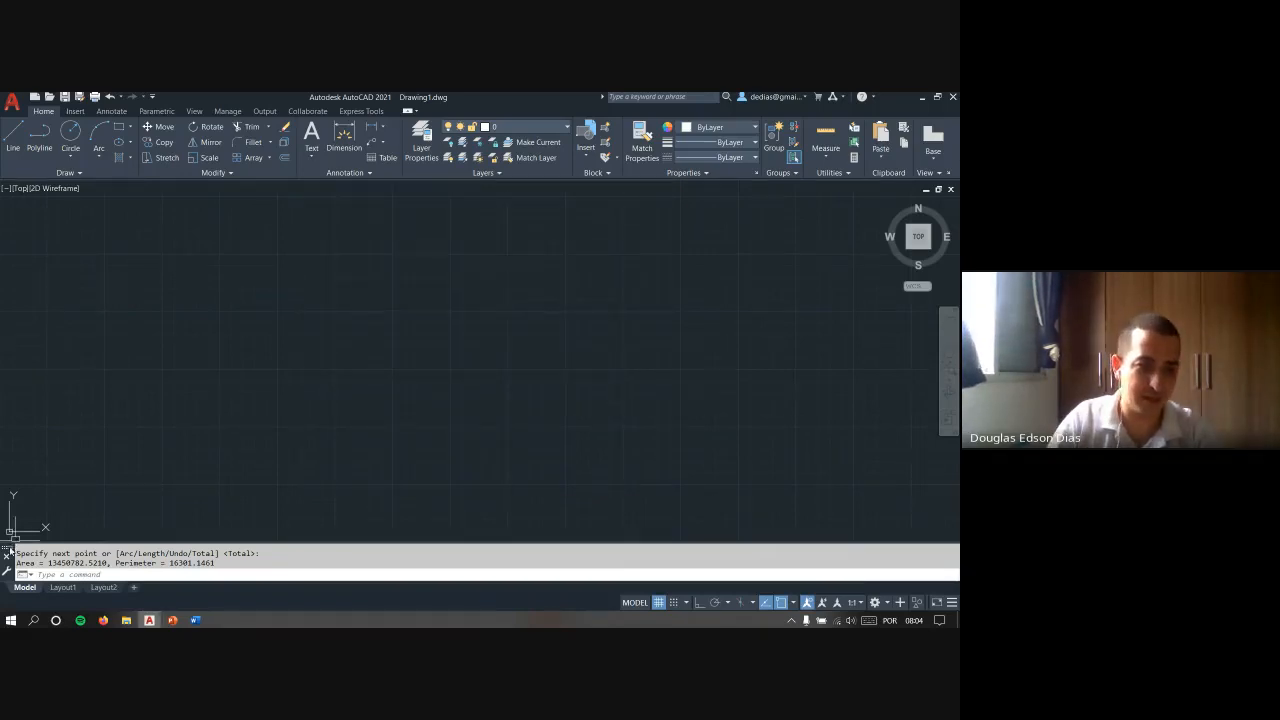
- Dock the command window above the ribbon and return it to its docked place below the drawing area
mouse_move(10, 550)
mouse_down()
mouse_move(61, 510)
mouse_move(217, 563)
mouse_move(240, 538)
mouse_move(297, 180)
mouse_move(305, 192)
mouse_move(280, 192)
mouse_move(295, 199)
mouse_move(18, 360)
mouse_move(185, 481)
mouse_move(178, 160)
mouse_move(173, 173)
mouse_up()
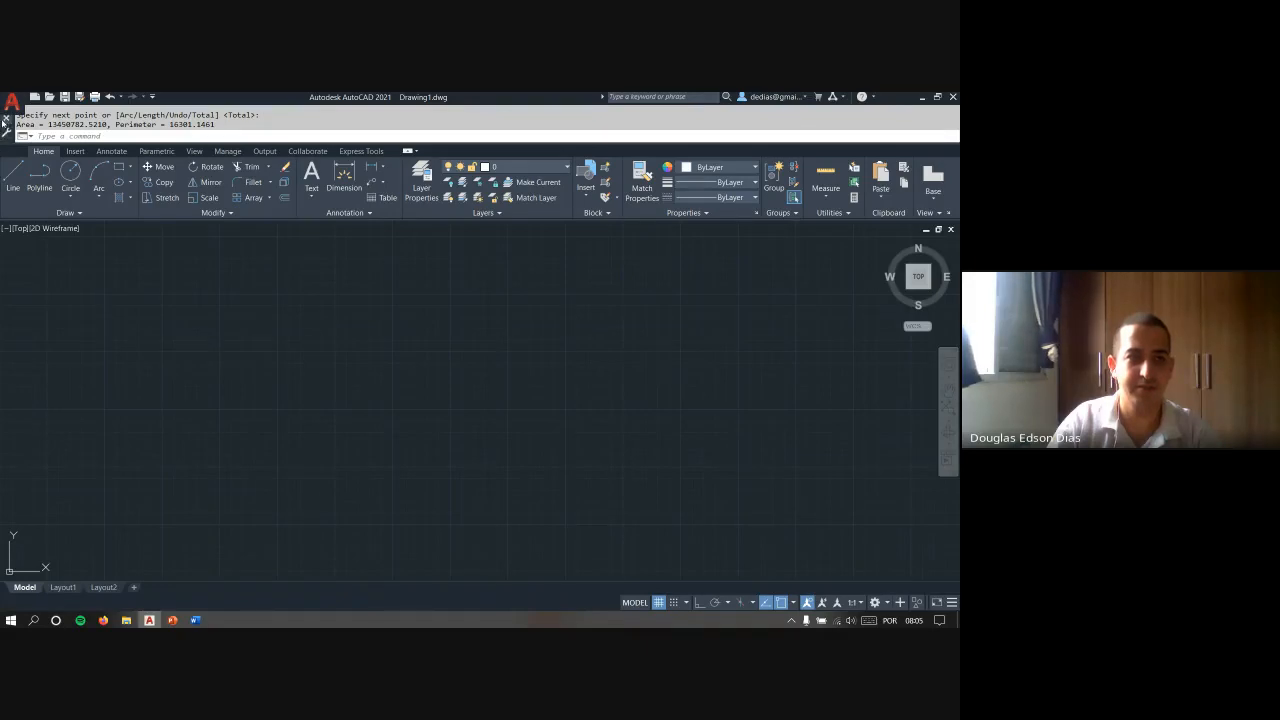
mouse_move(16, 146)
mouse_down()
mouse_move(40, 550)
mouse_move(125, 523)
mouse_move(193, 572)
mouse_move(191, 584)
mouse_move(177, 574)
mouse_move(179, 598)
mouse_up()
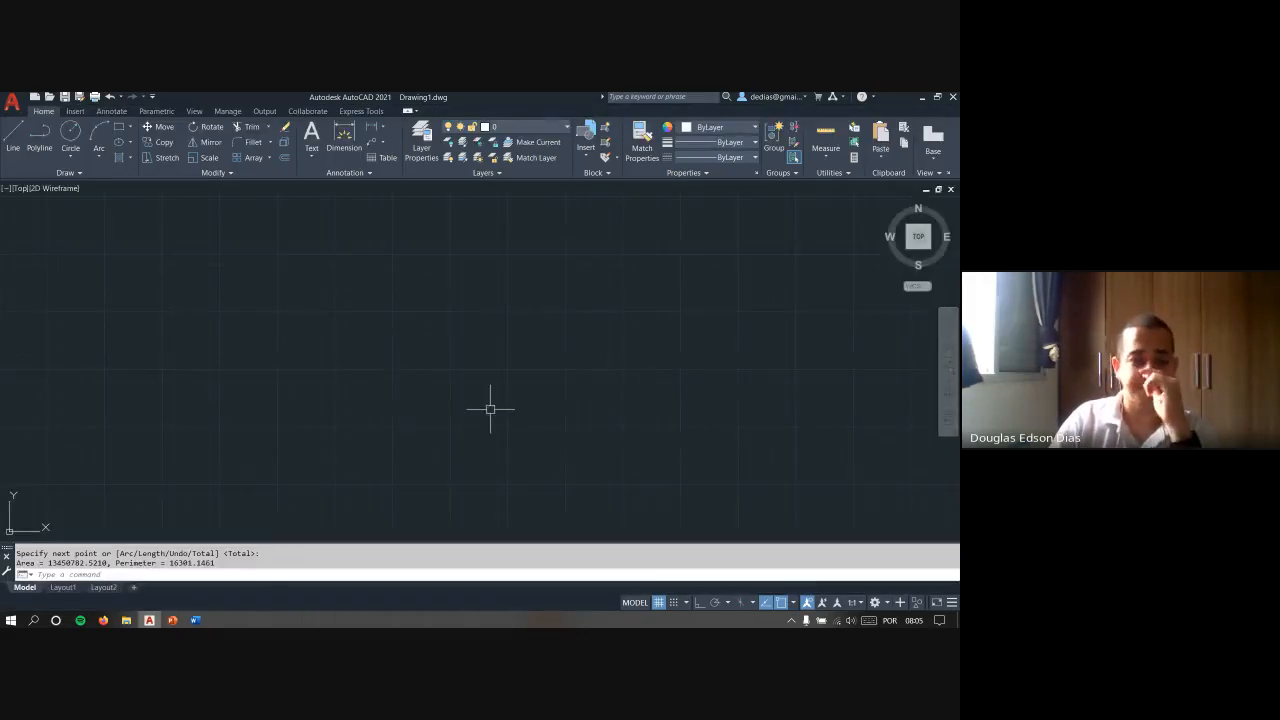
click(381, 358)
click(458, 348)
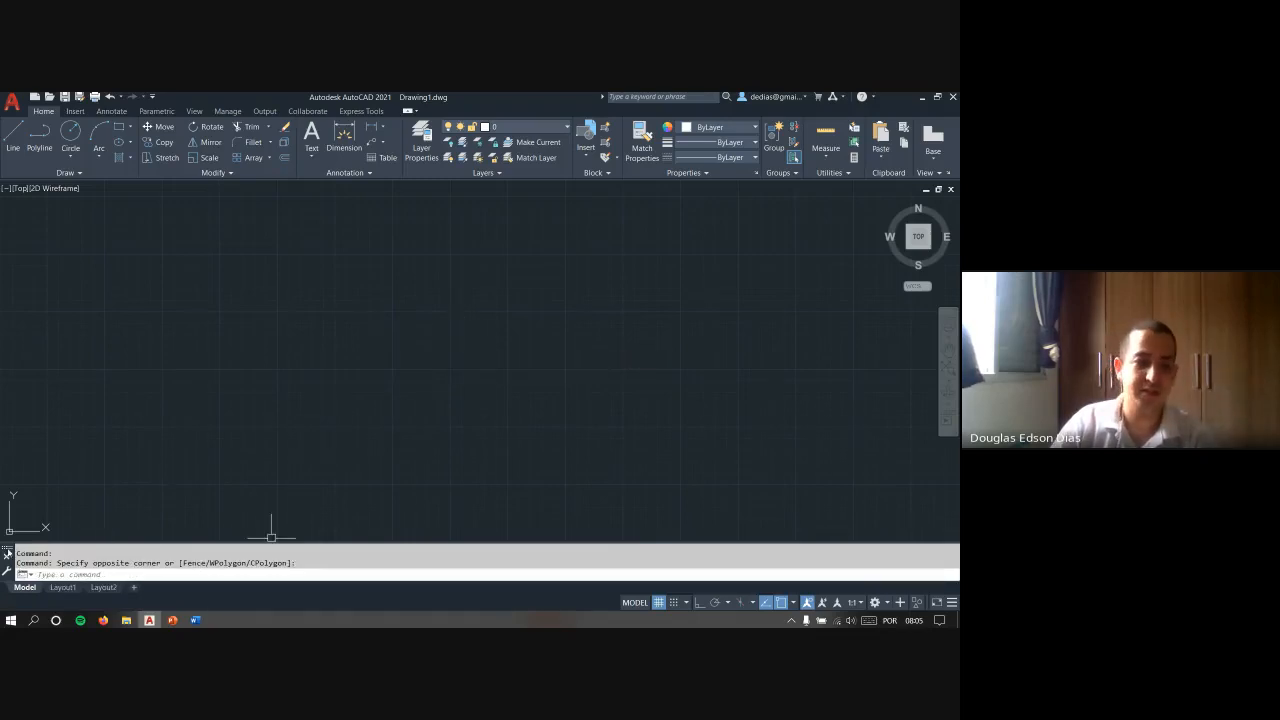
- Float the command line over the lower drawing area and expand its command history, collapsing it again
drag(8, 560, 210, 484)
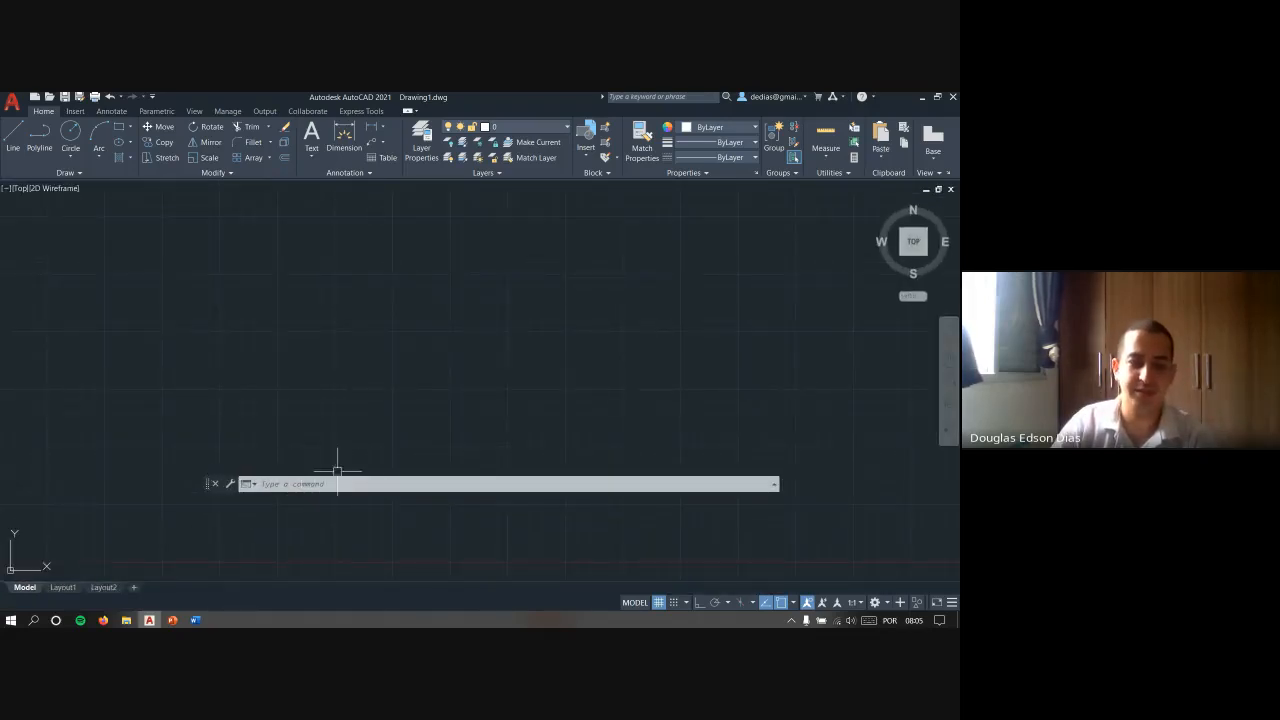
click(278, 487)
key(F2)
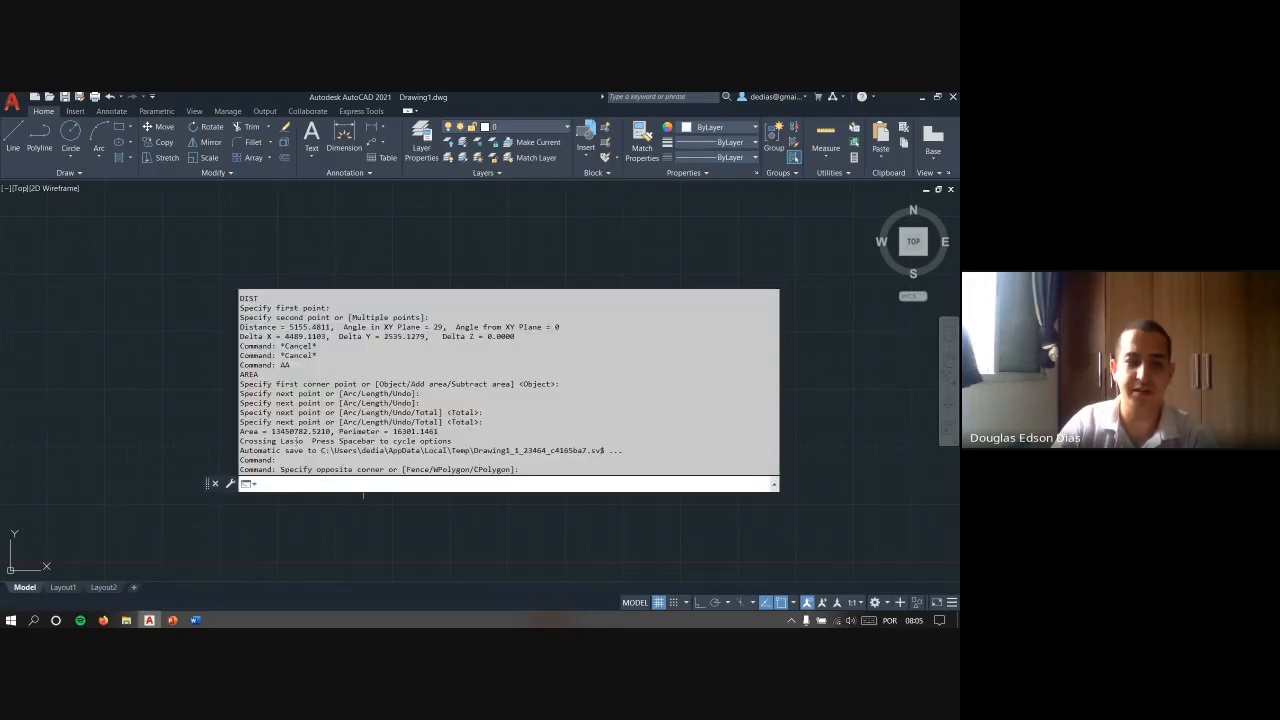
scroll(312, 377, up, 2)
click(719, 285)
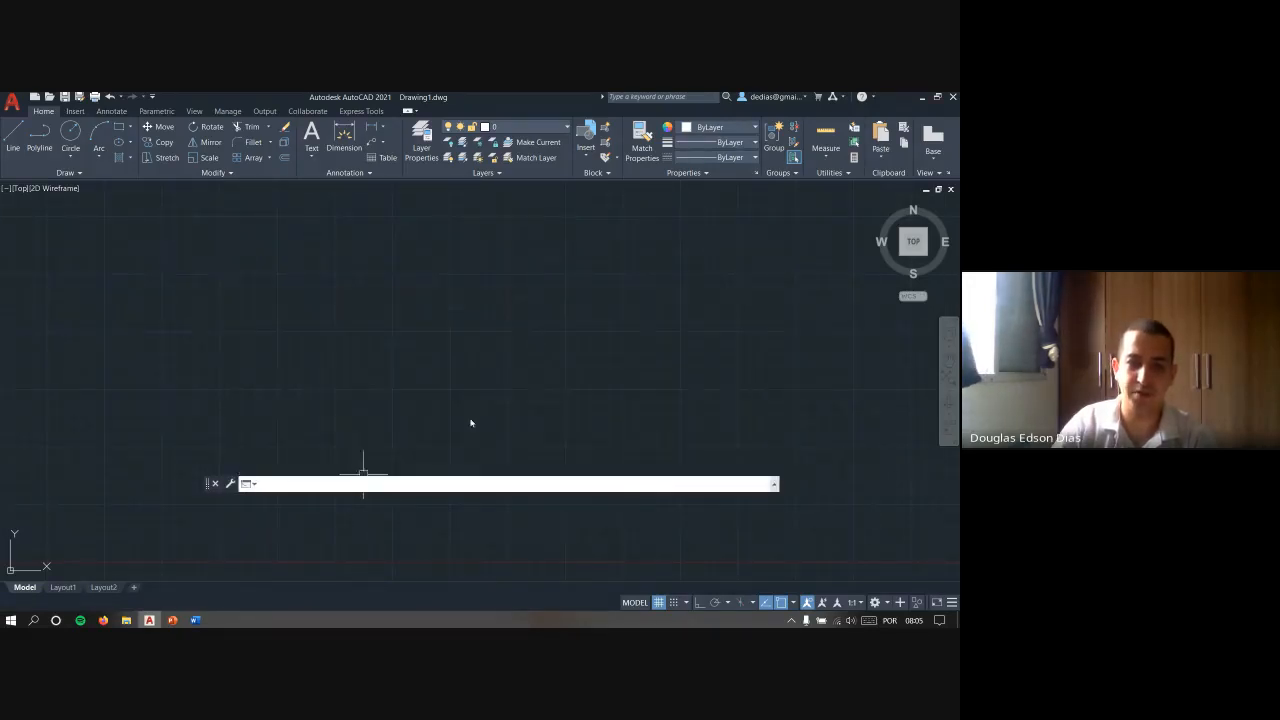
key(F2)
key(F2)
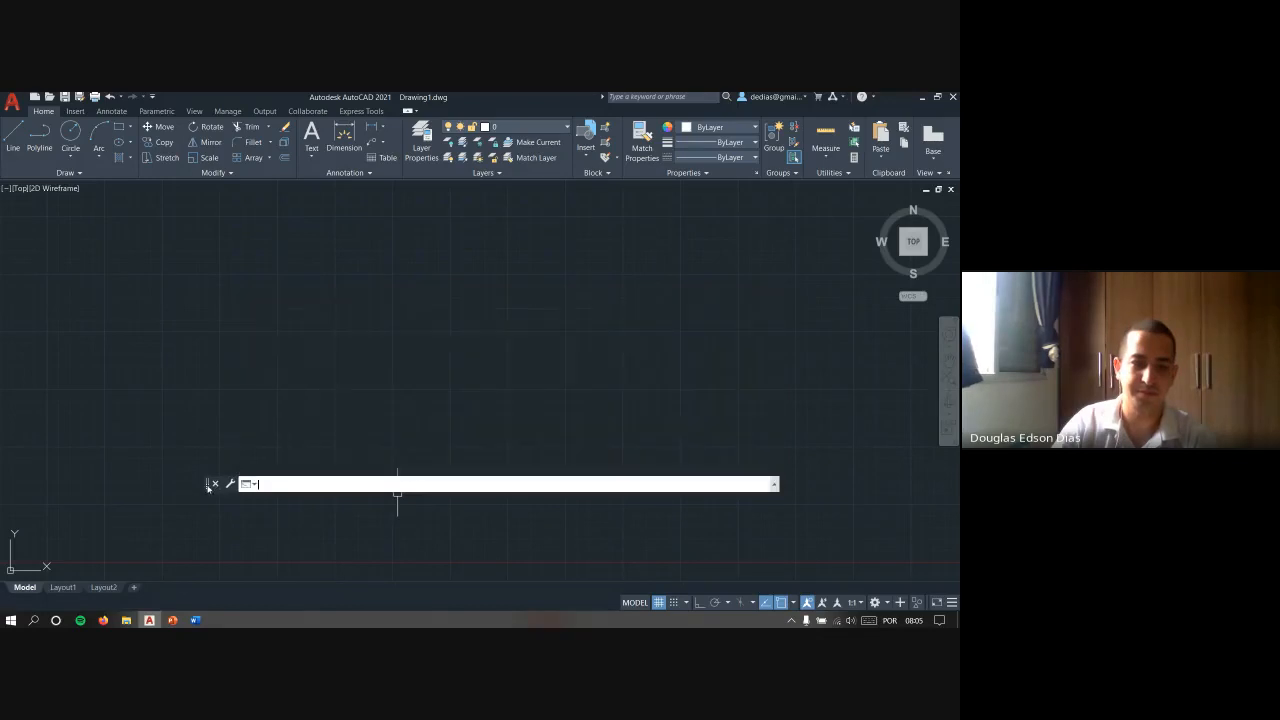
- Dock the floating command line back below the drawing area, above the layout tabs
drag(207, 484, 186, 578)
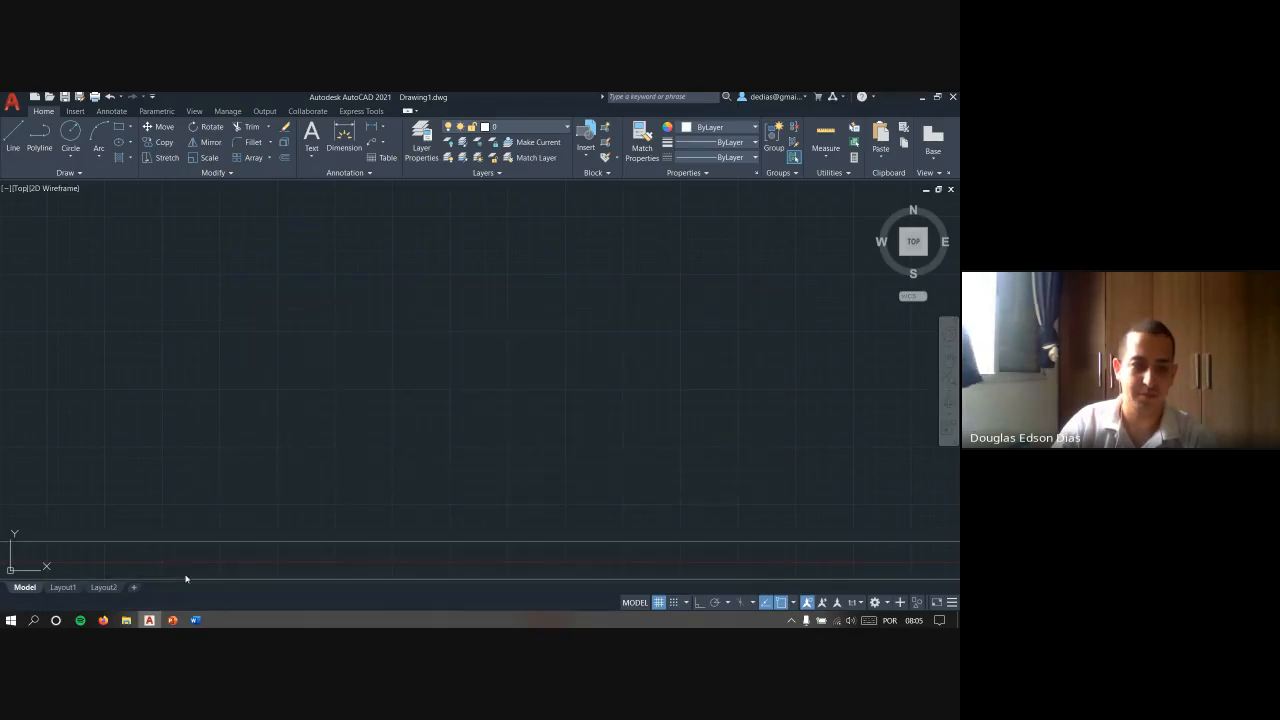
click(271, 451)
click(200, 384)
key(Escape)
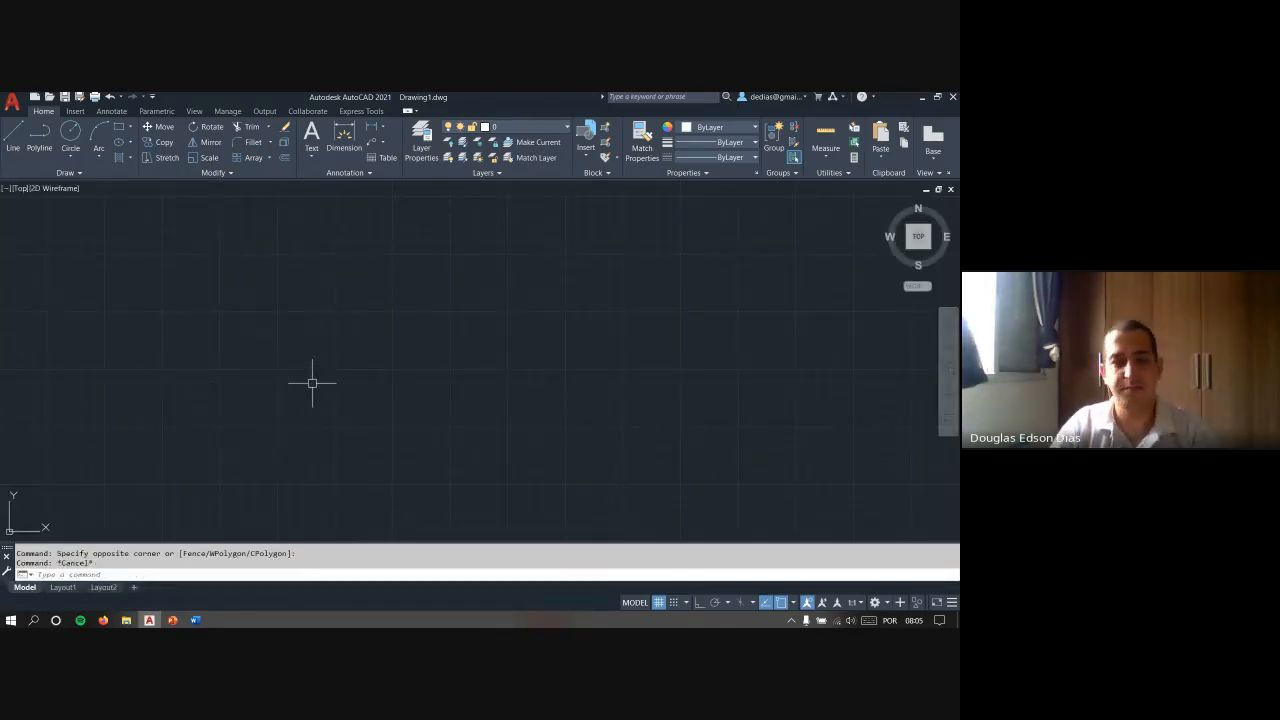
- Show the interface overview slide again, return to AutoCAD and cancel the repeated AREA command
key(Return)
key(alt+Tab)
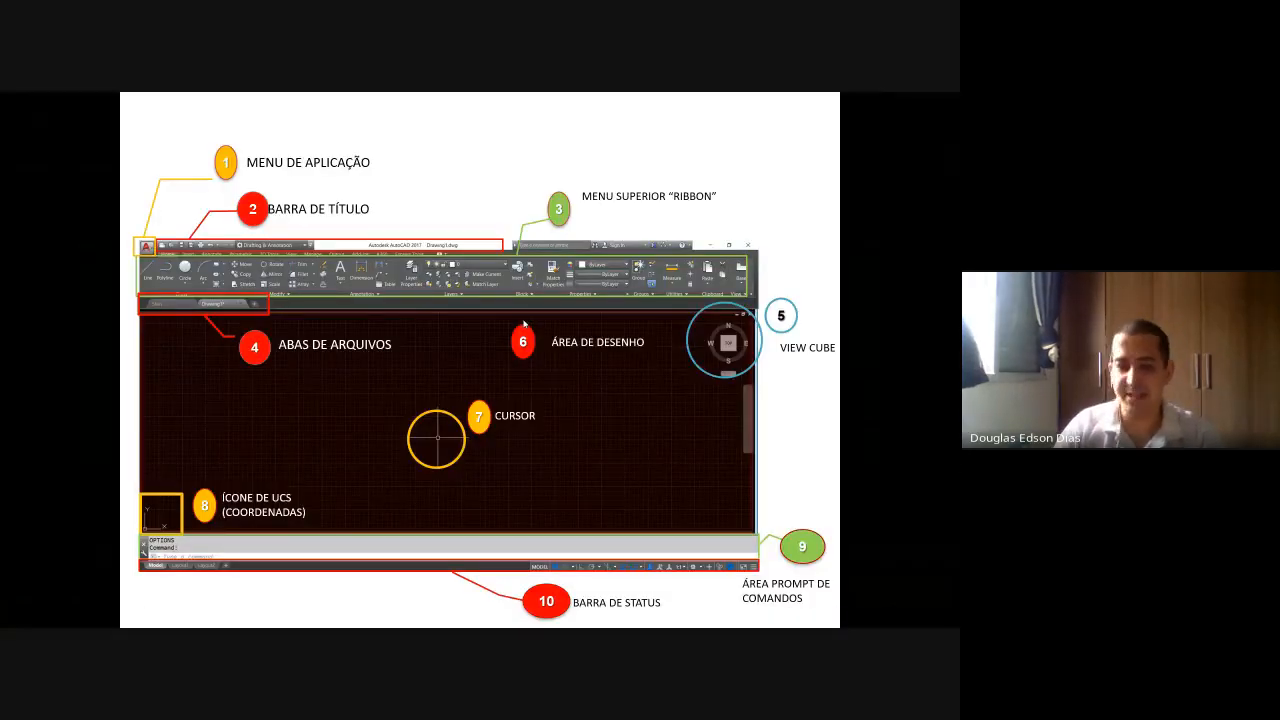
key(alt+Tab)
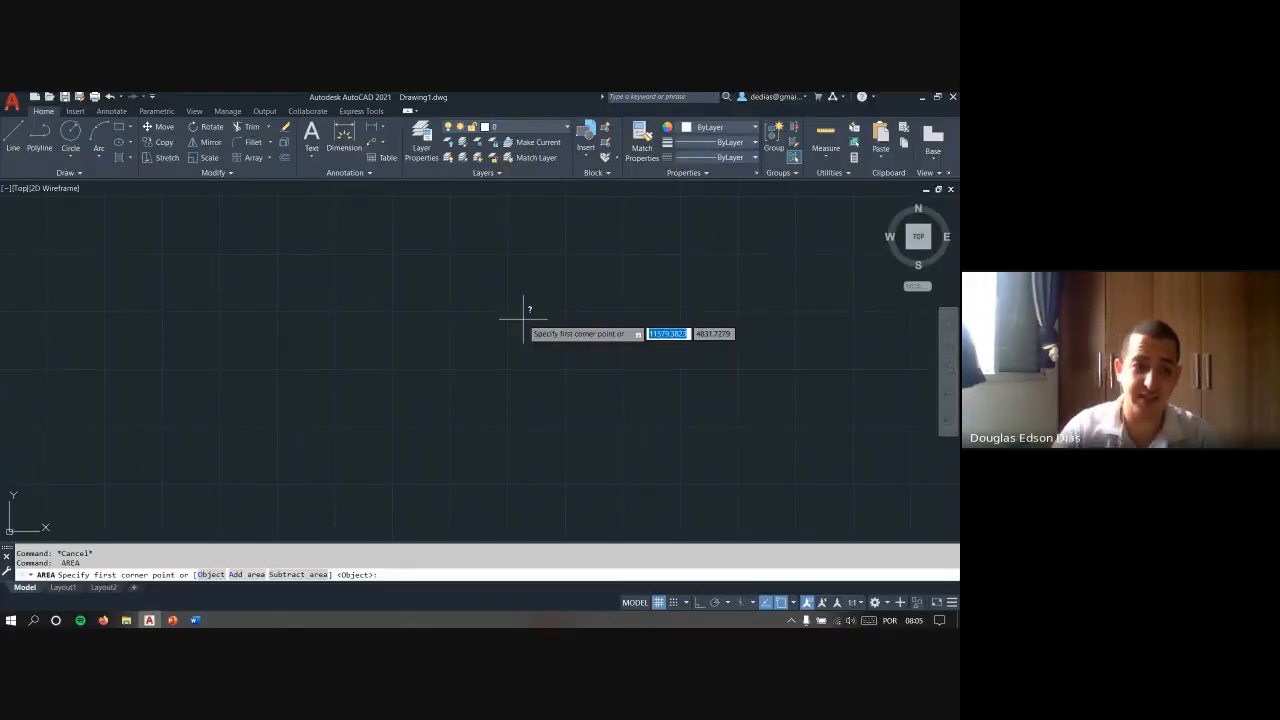
key(Escape)
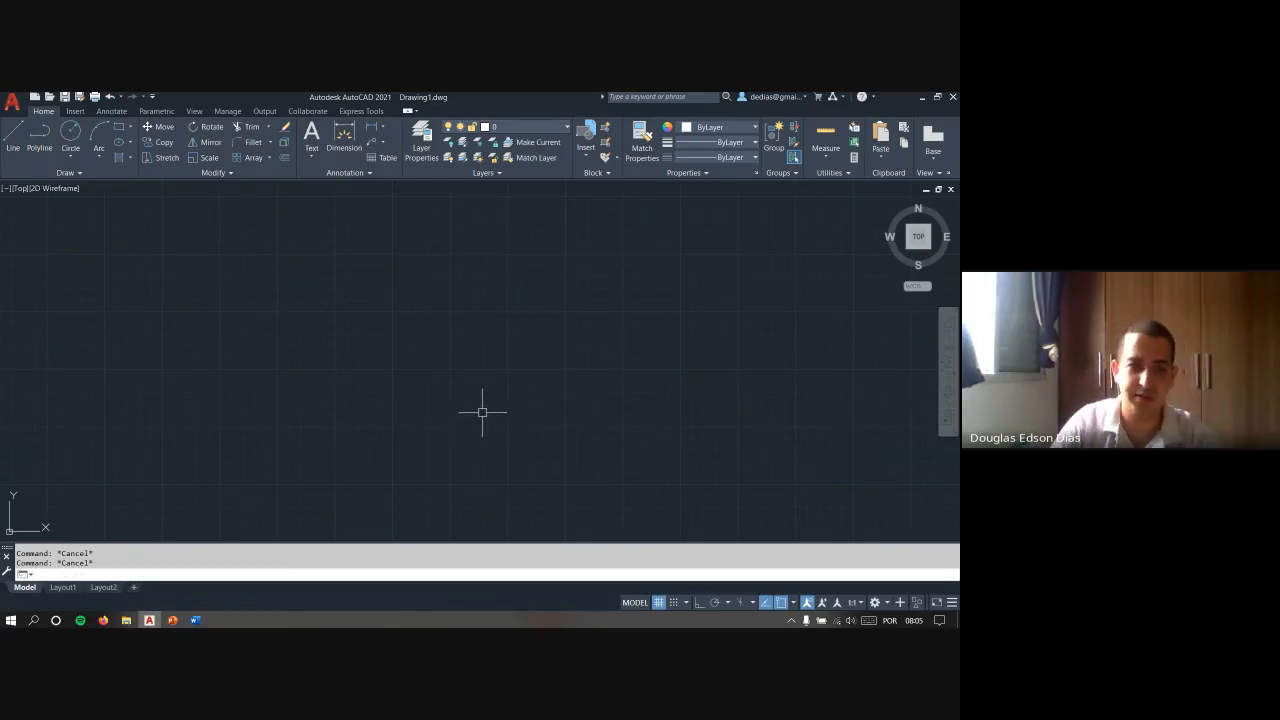
click(667, 385)
click(435, 431)
text(l)
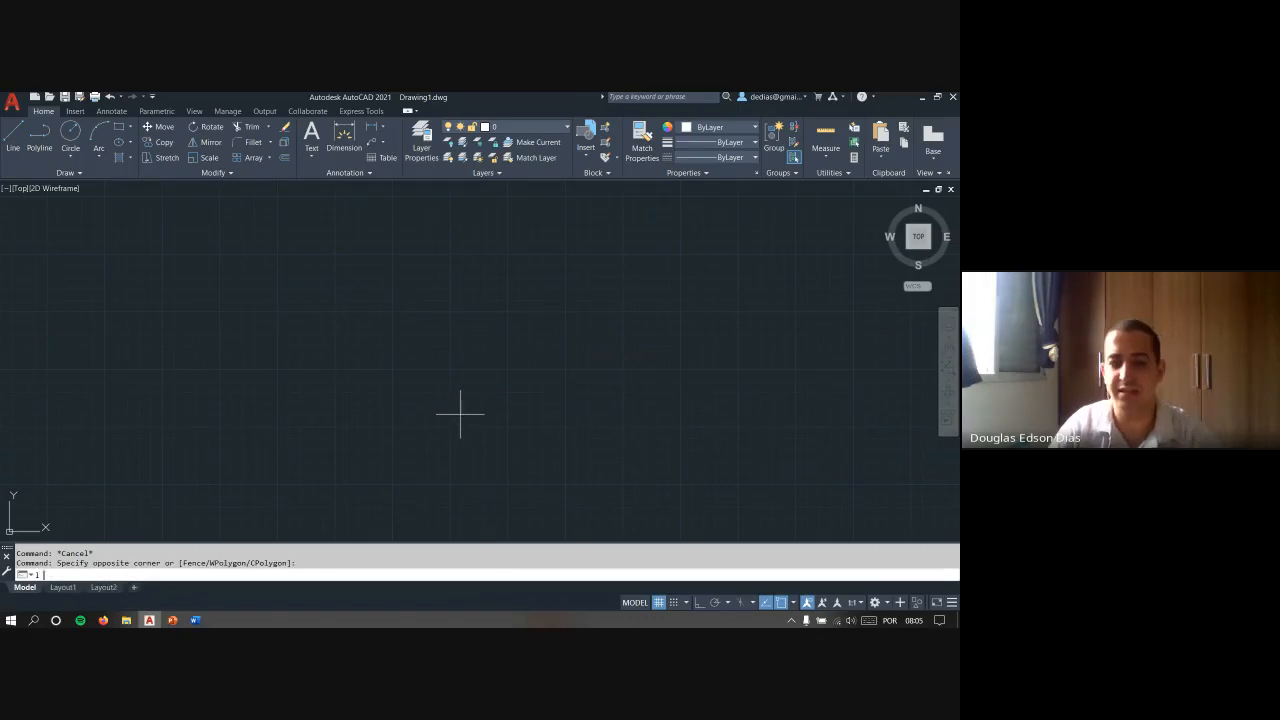
key(Return)
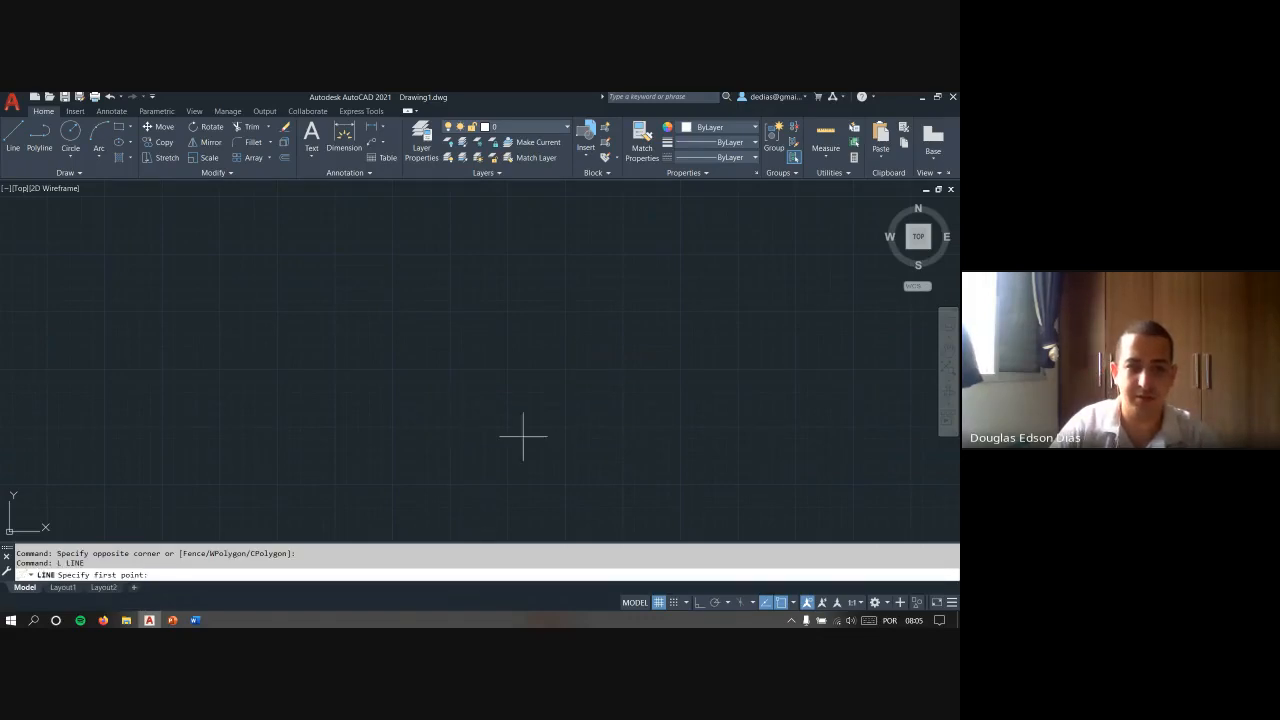
click(393, 410)
key(Escape)
key(Escape)
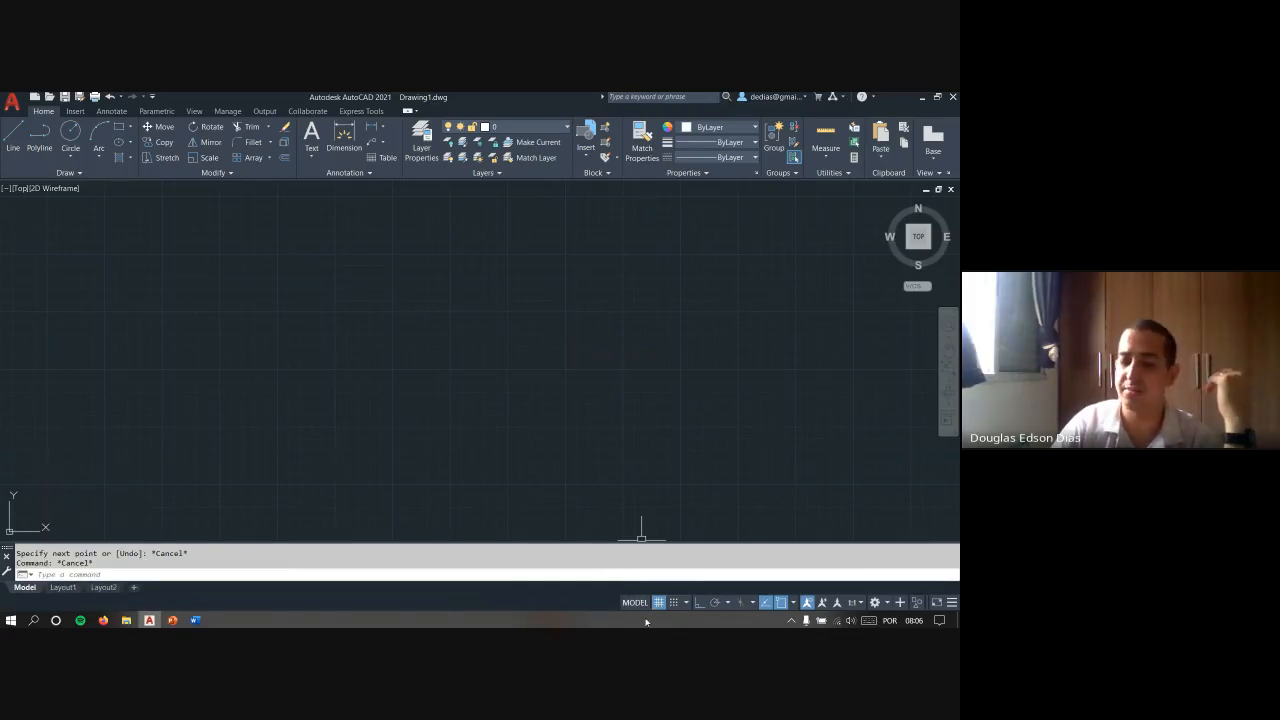
- Open Layout1, switch it into model space and back to paper space, and return to the Model view
click(63, 587)
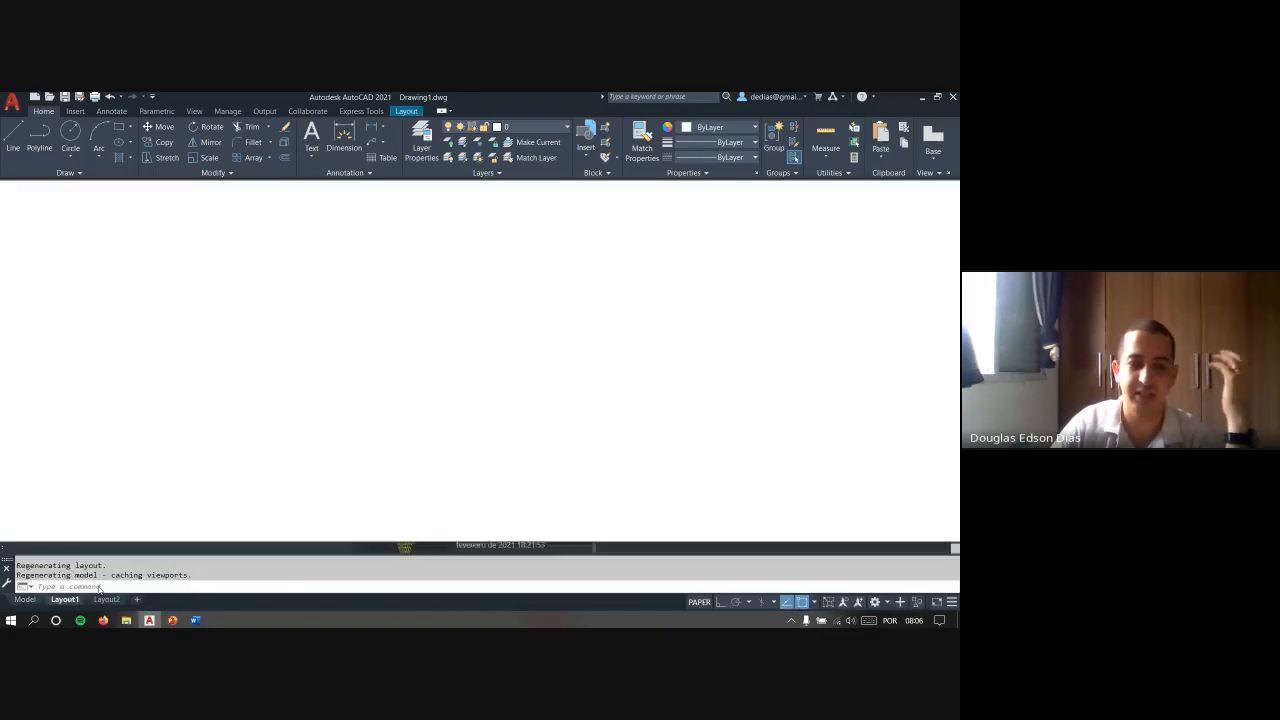
click(699, 602)
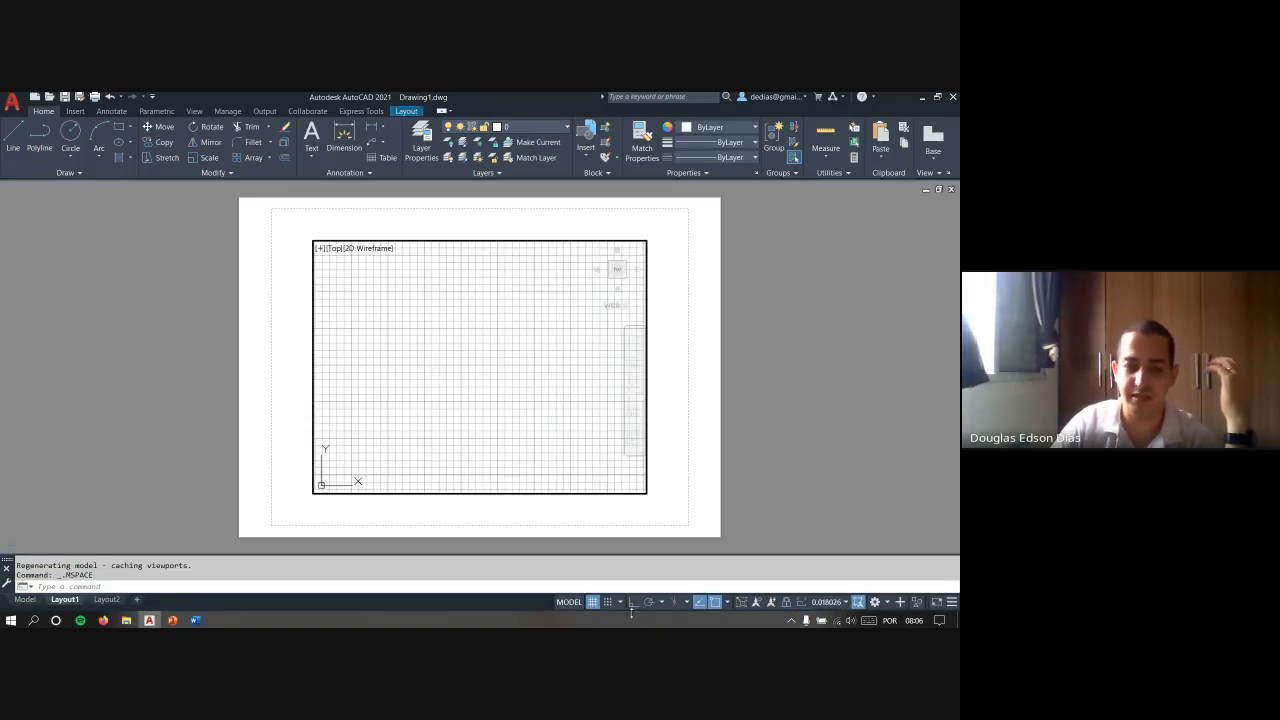
click(569, 602)
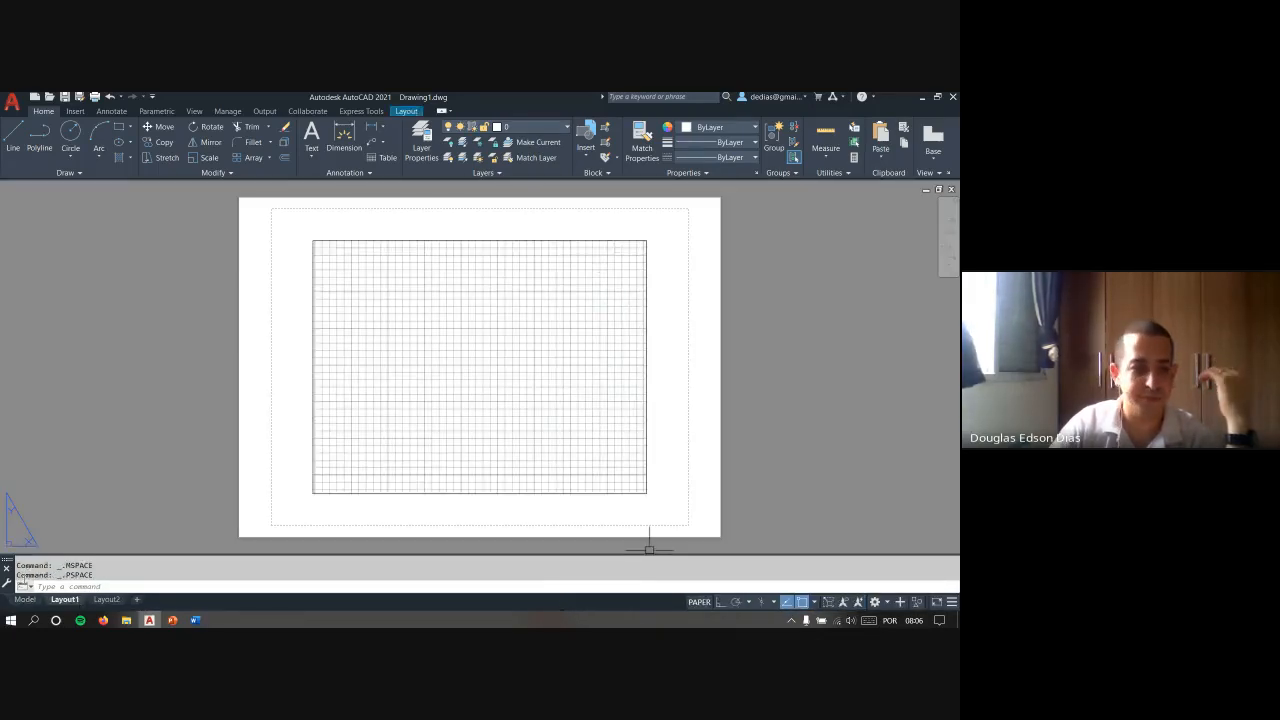
click(24, 599)
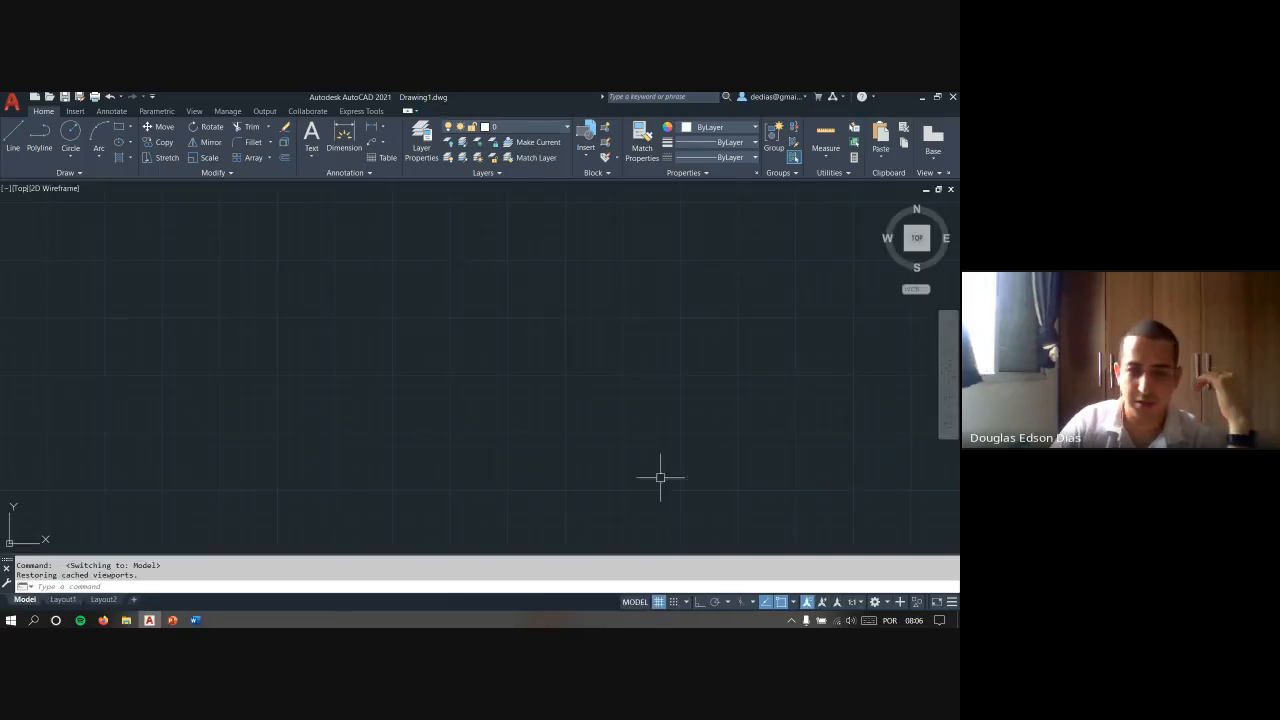
- Turn the drawing area's grid display off and back on
click(659, 602)
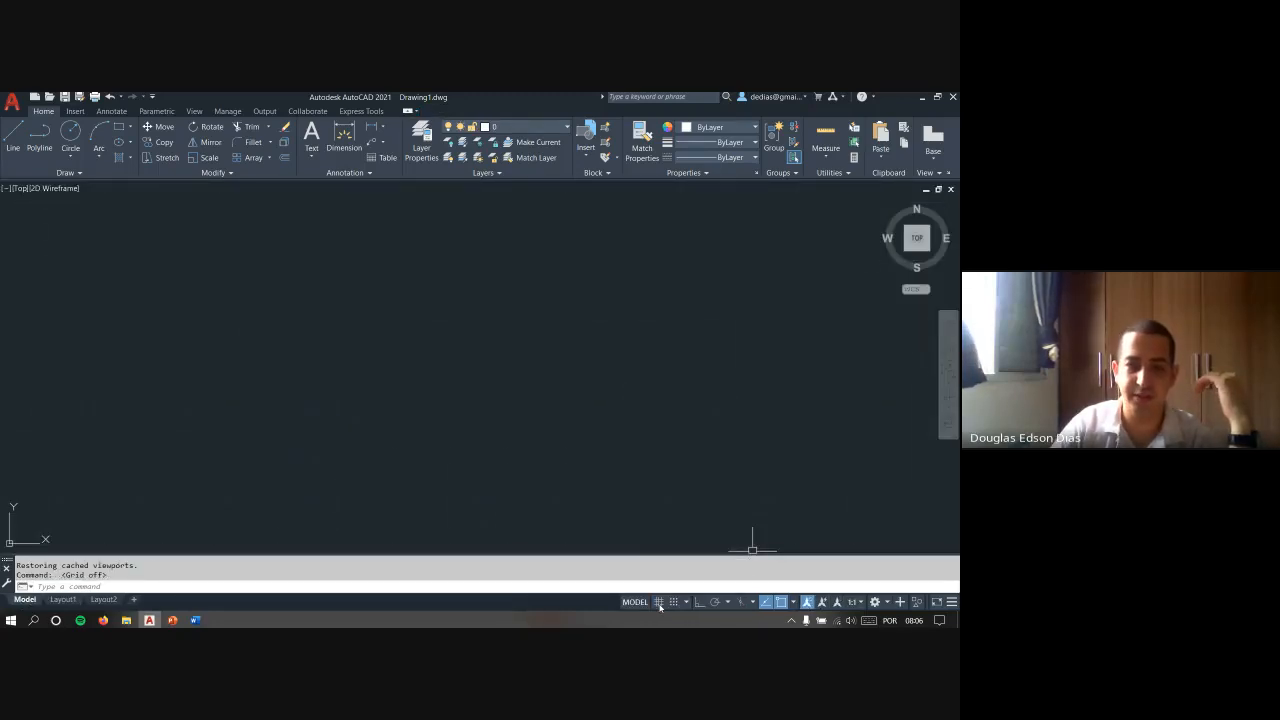
click(659, 602)
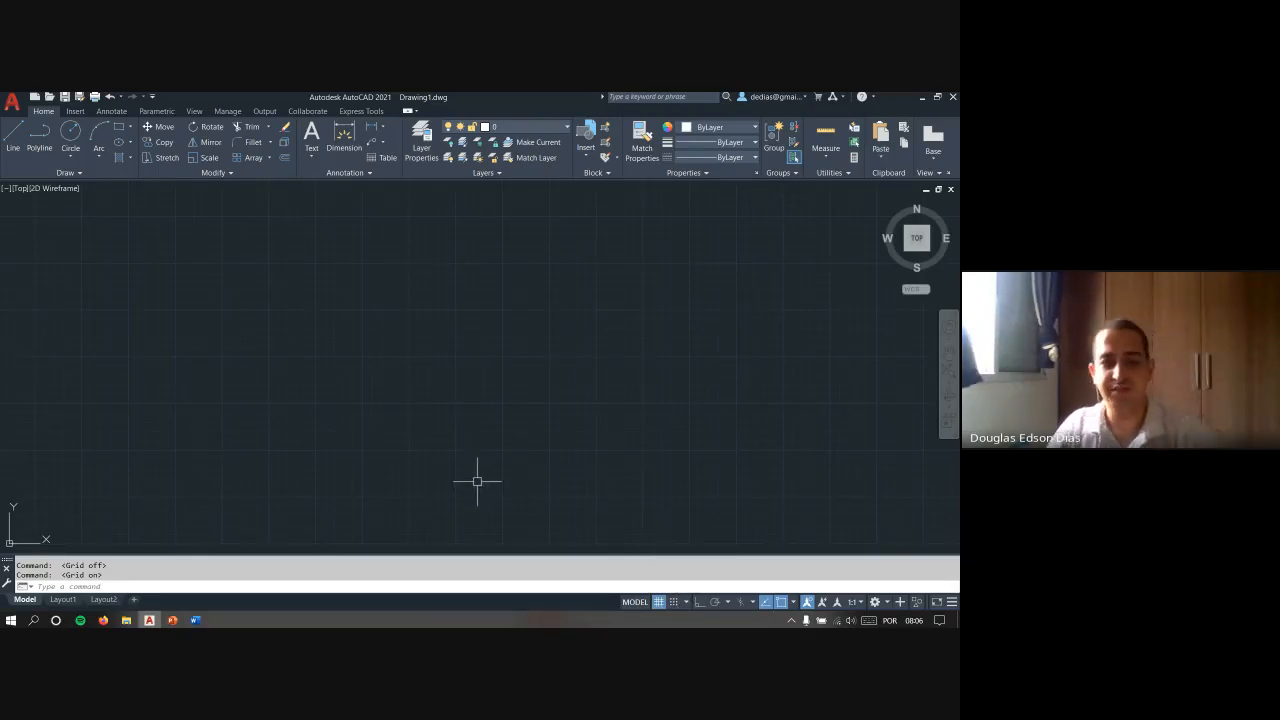
- Start a line in the lower drawing area, turn Snap mode on to try out the cursor movement, and cancel the line
text(l)
key(Return)
middle_drag(449, 463, 493, 437)
click(414, 505)
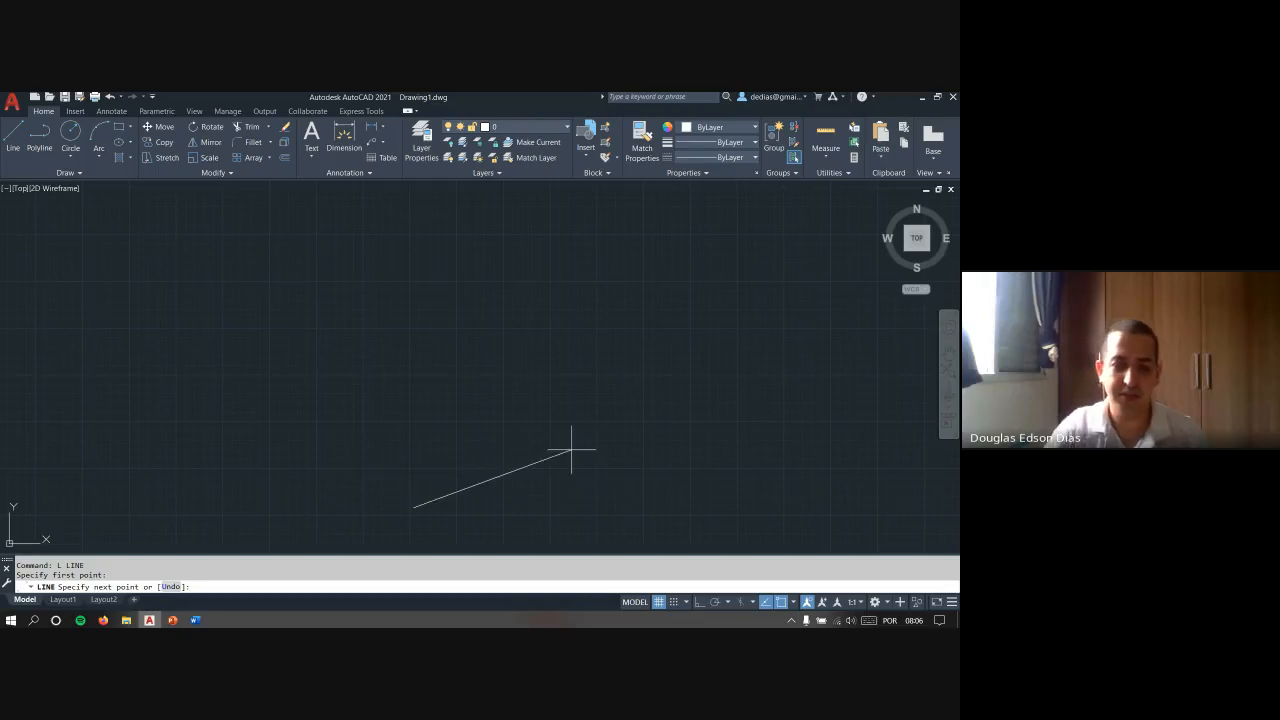
key(F9)
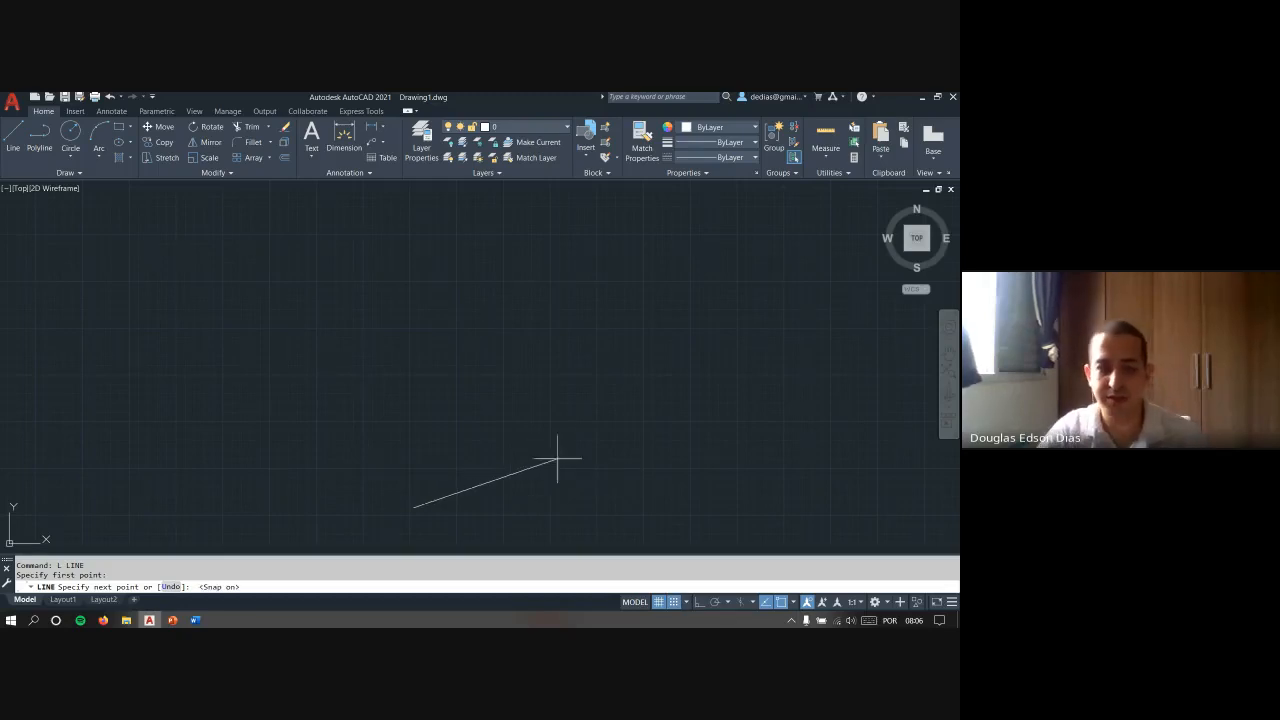
scroll(399, 521, up, 2)
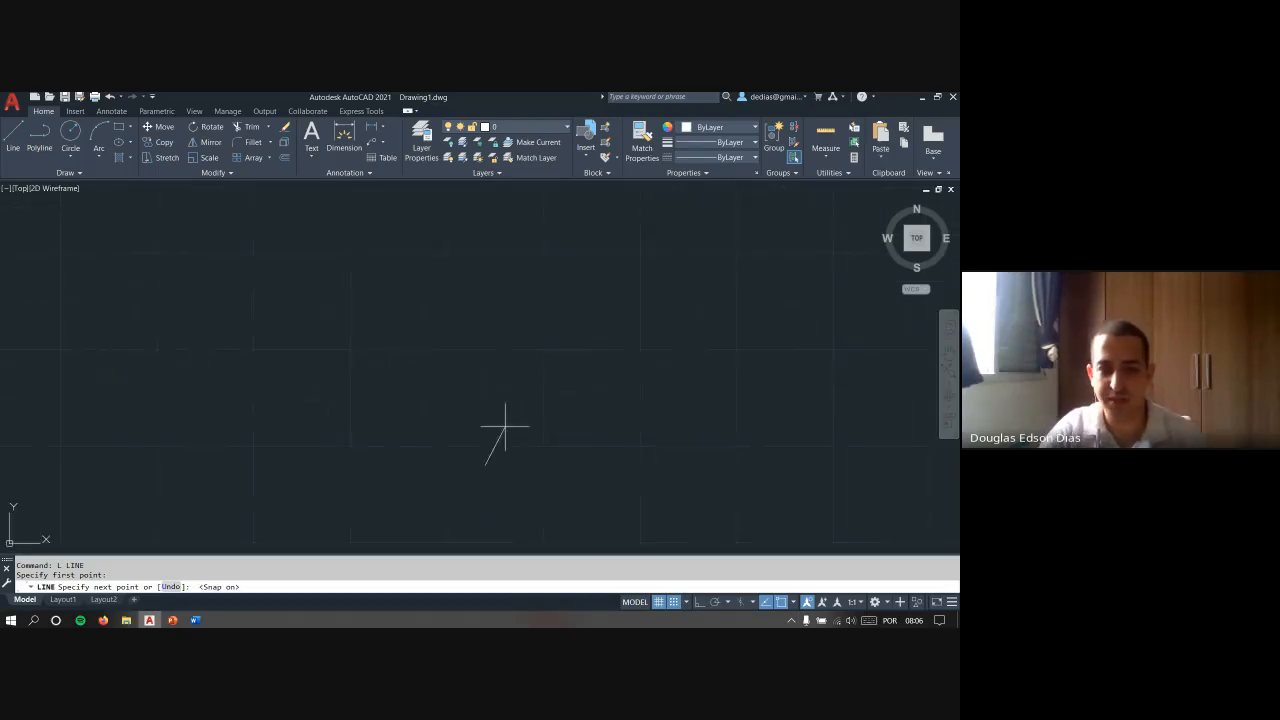
scroll(508, 430, up, 2)
mouse_move(509, 423)
middle_down()
mouse_move(466, 431)
mouse_move(423, 286)
middle_up()
scroll(411, 250, up, 3)
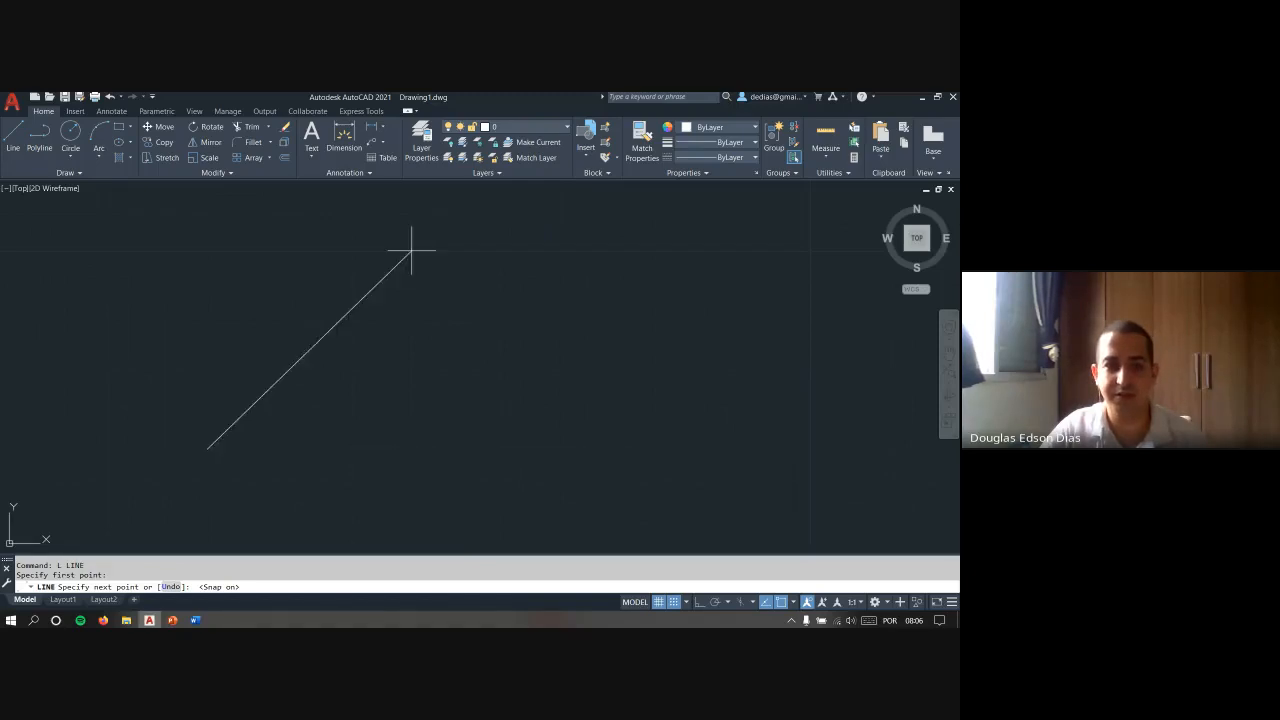
key(Escape)
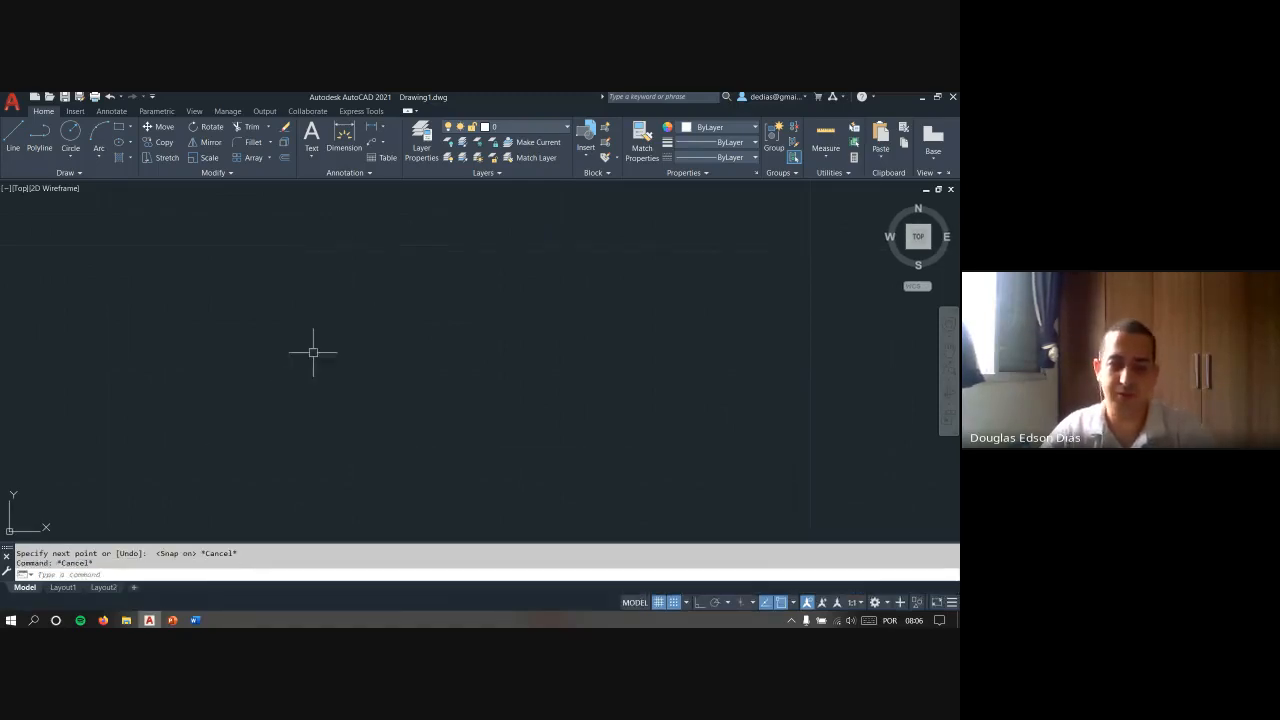
- Start another line with Snap mode off, toggle snap on and off before its second point, and cancel the line
text(L)
key(Return)
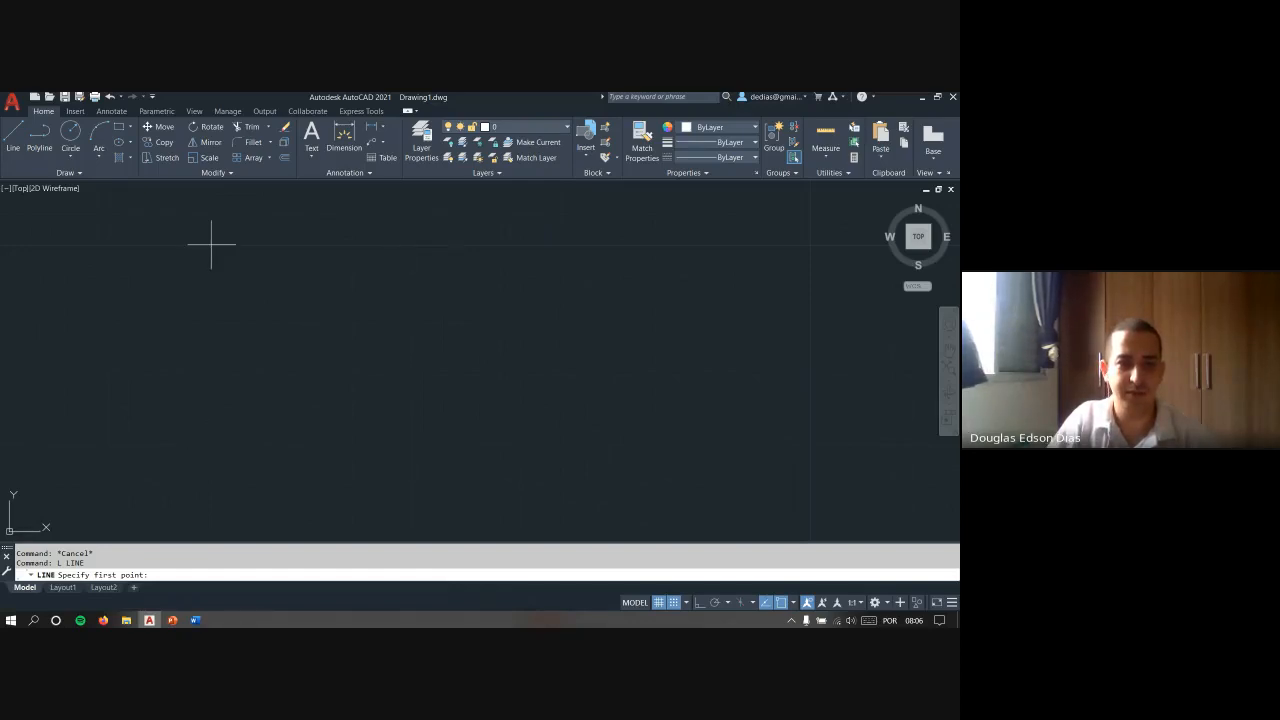
text(1)
key(Return)
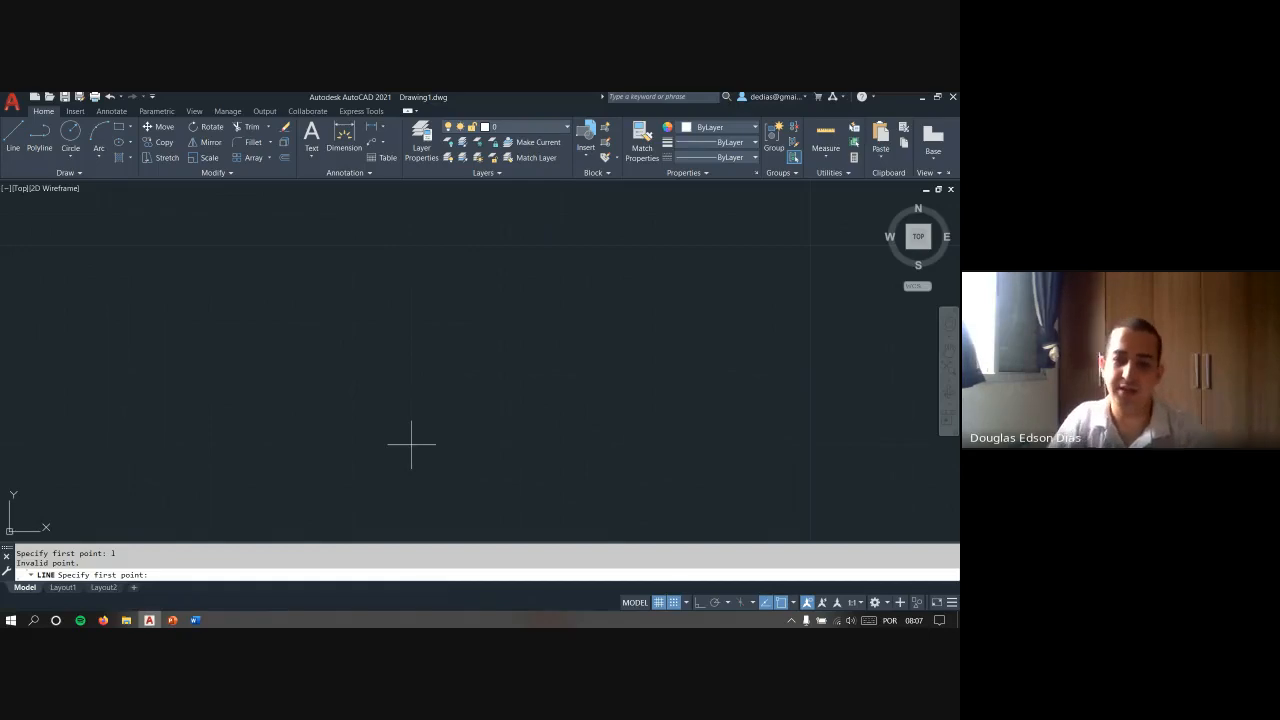
click(674, 601)
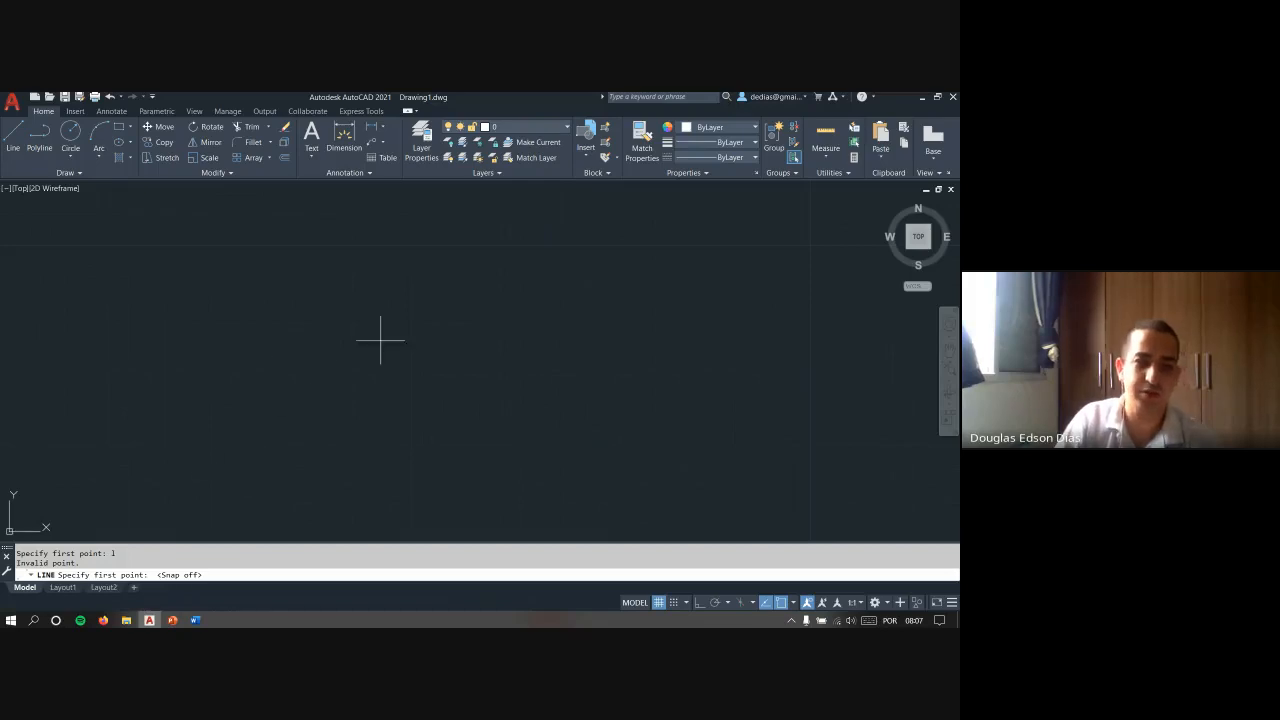
click(308, 359)
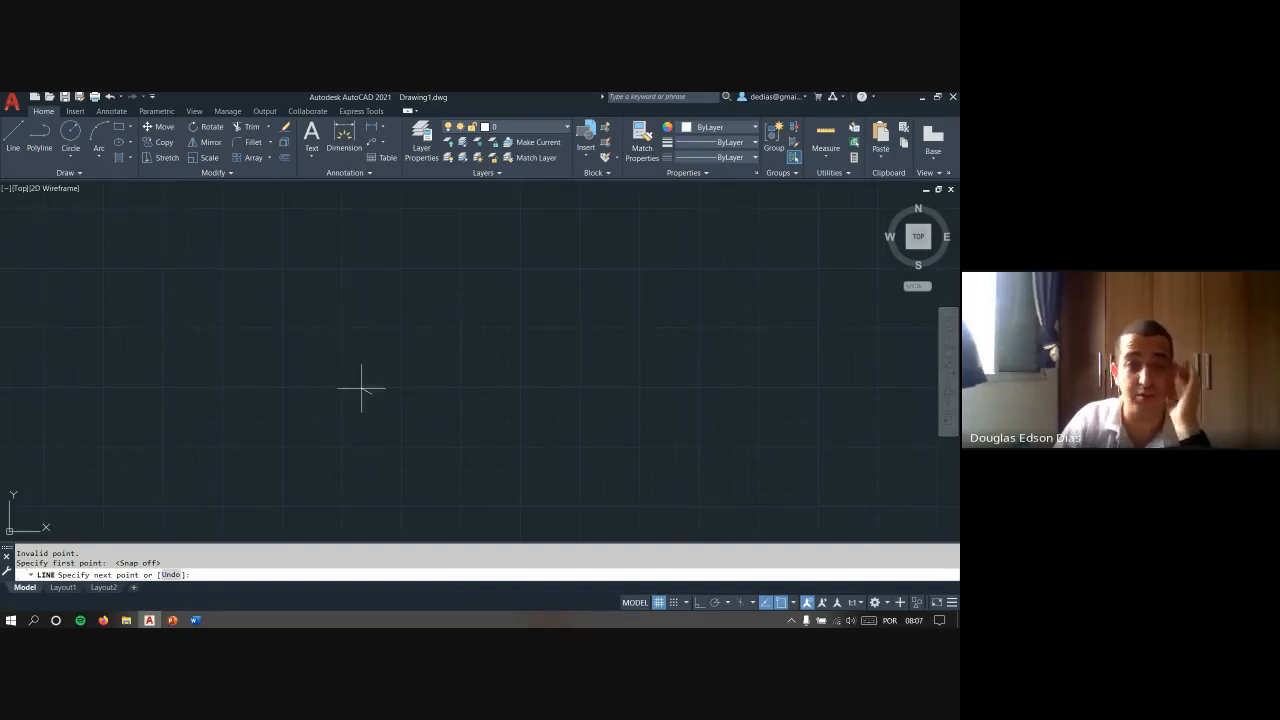
scroll(365, 389, up, 2)
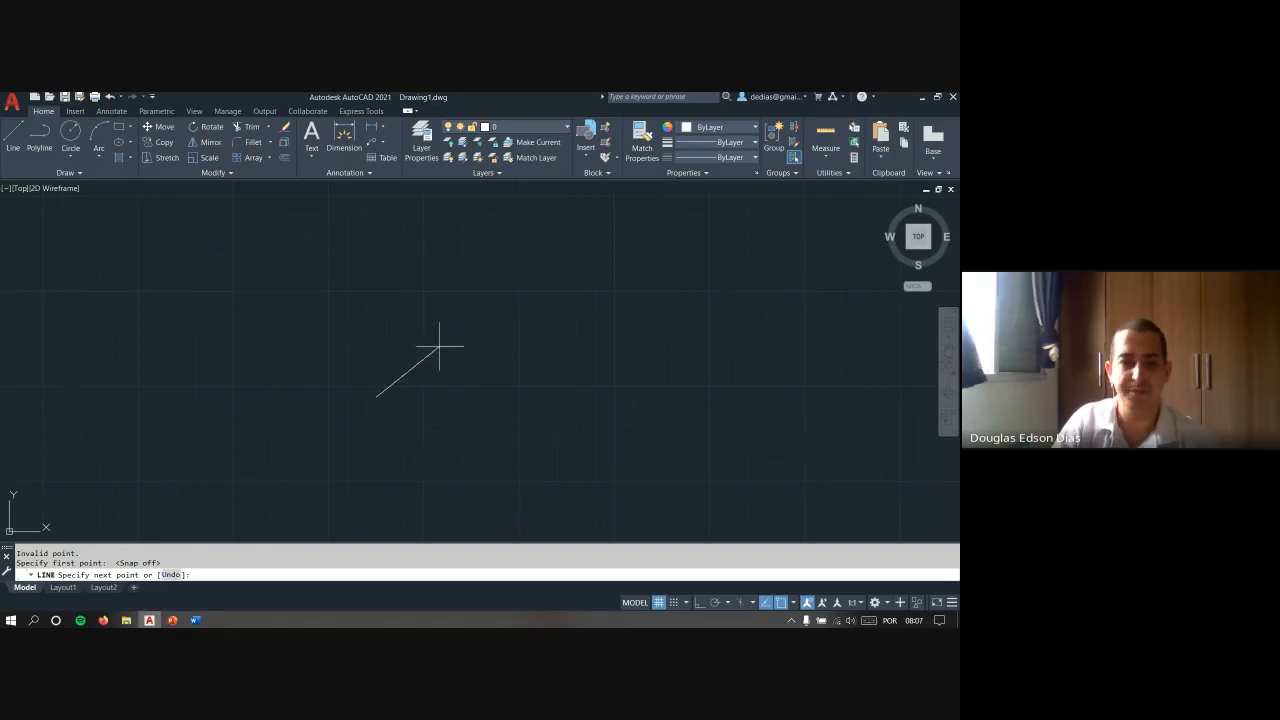
key(F9)
scroll(372, 363, up, 4)
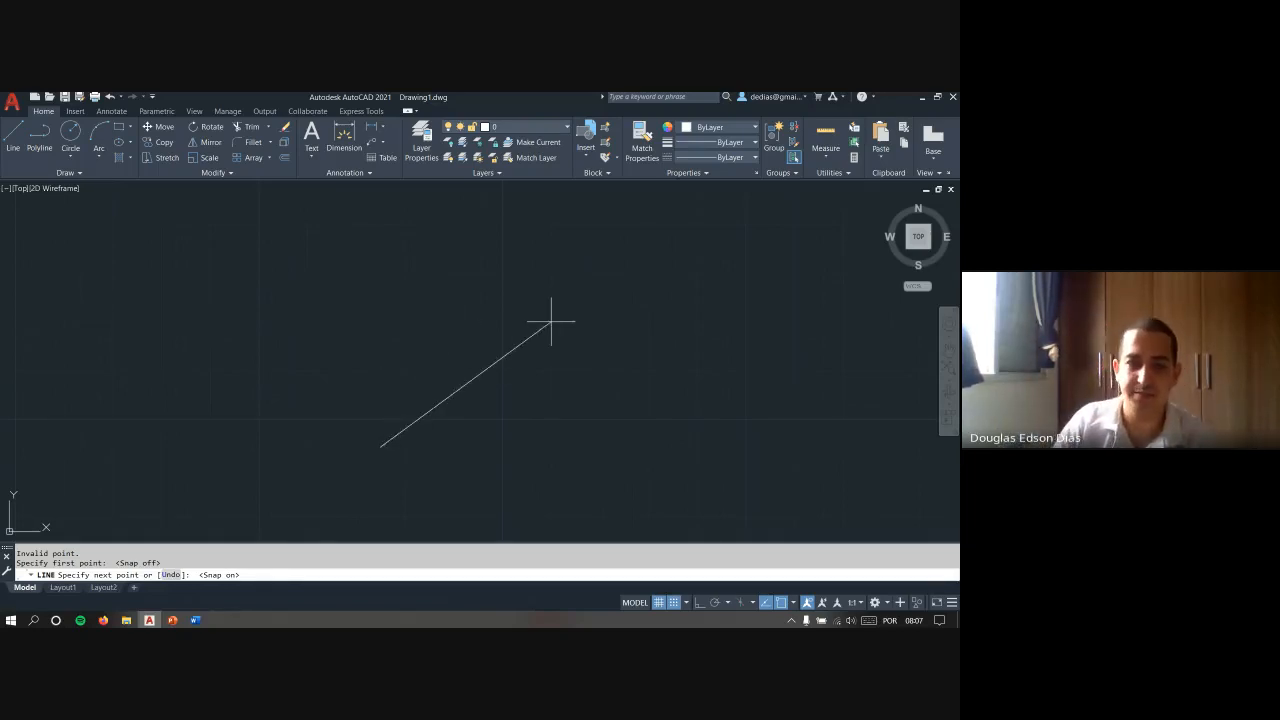
key(F9)
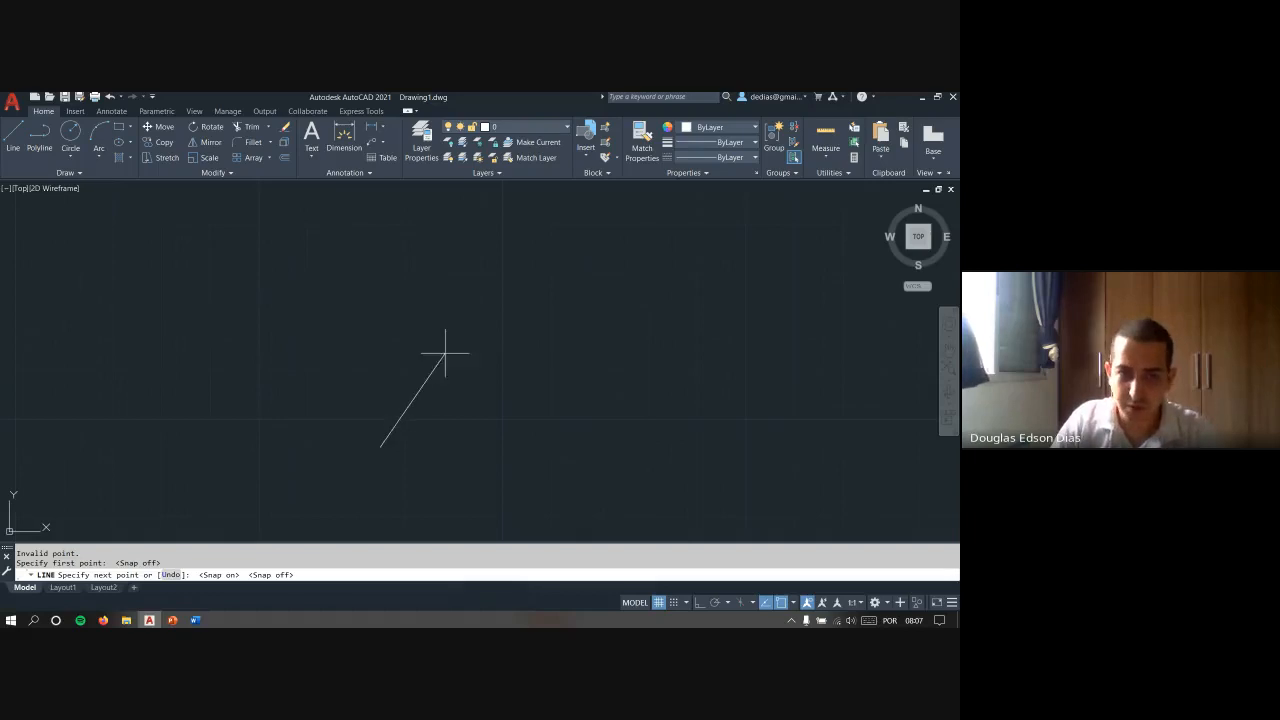
key(Escape)
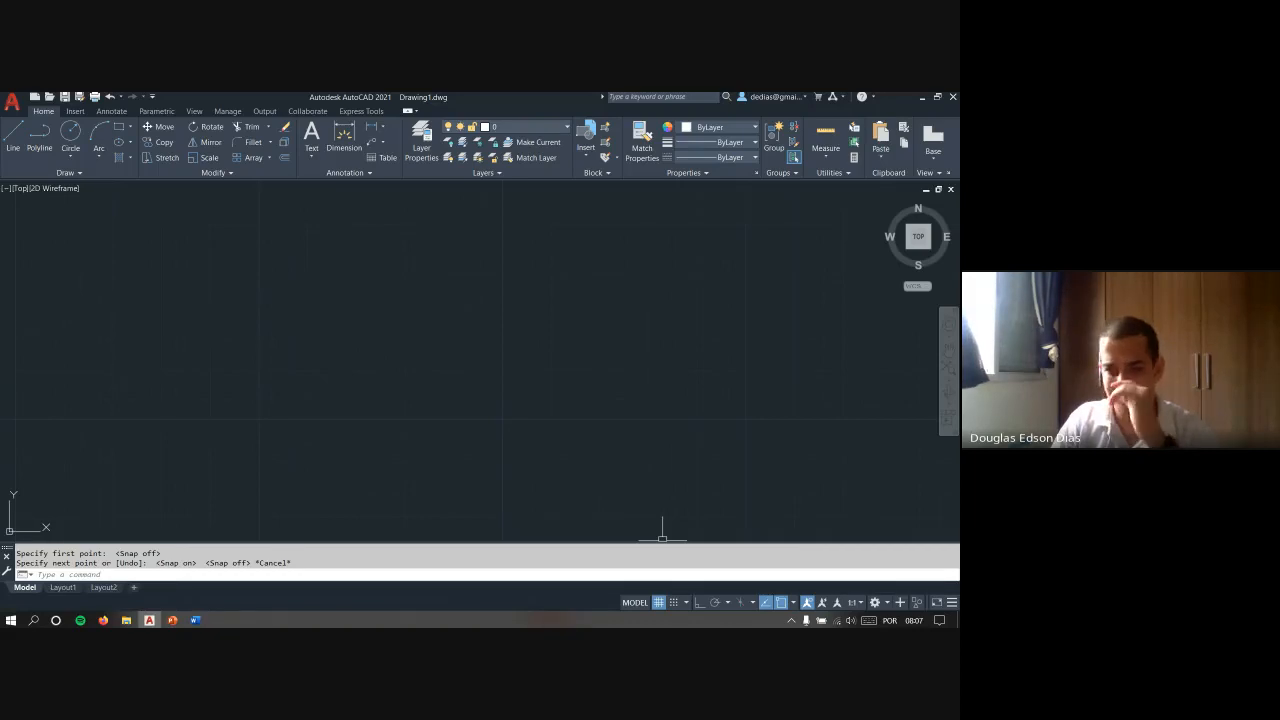
- Switch to the presentation slide with the numbered interface parts and return to AutoCAD
key(alt+Tab)
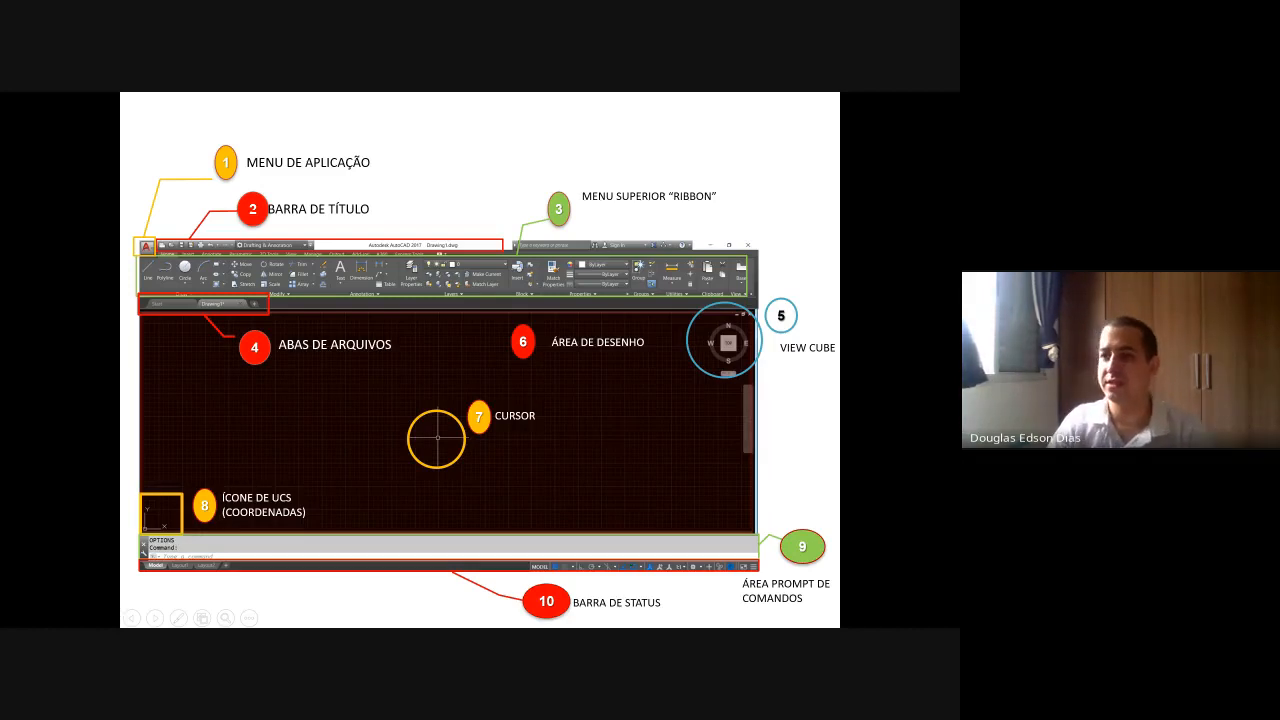
key(alt+Tab)
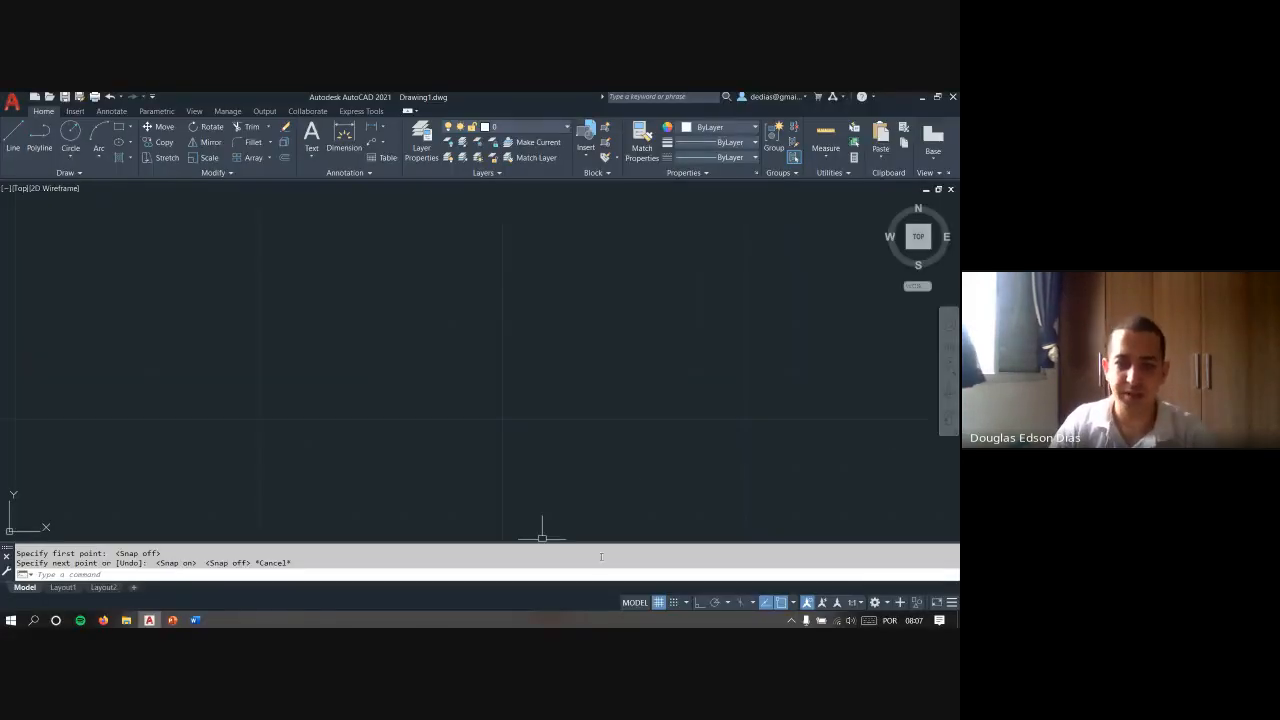
- Turn Ortho mode on and dismiss the phone calls notification
click(700, 603)
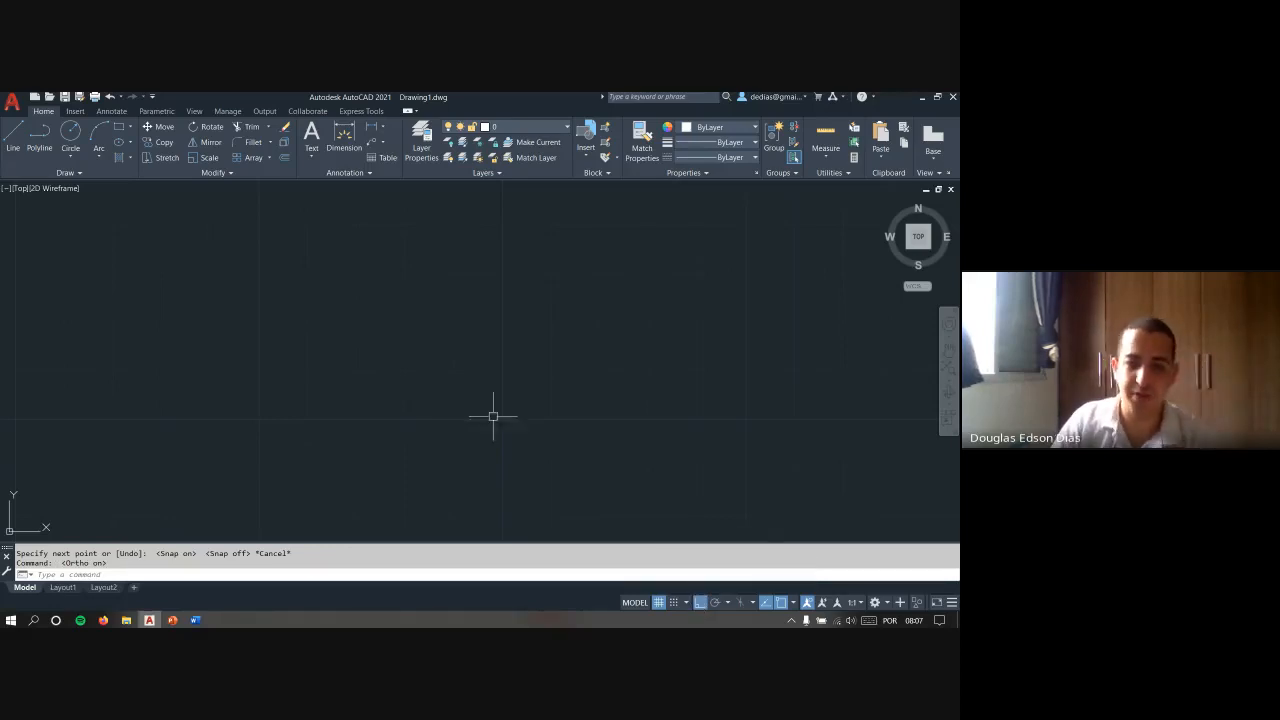
key(Escape)
key(Escape)
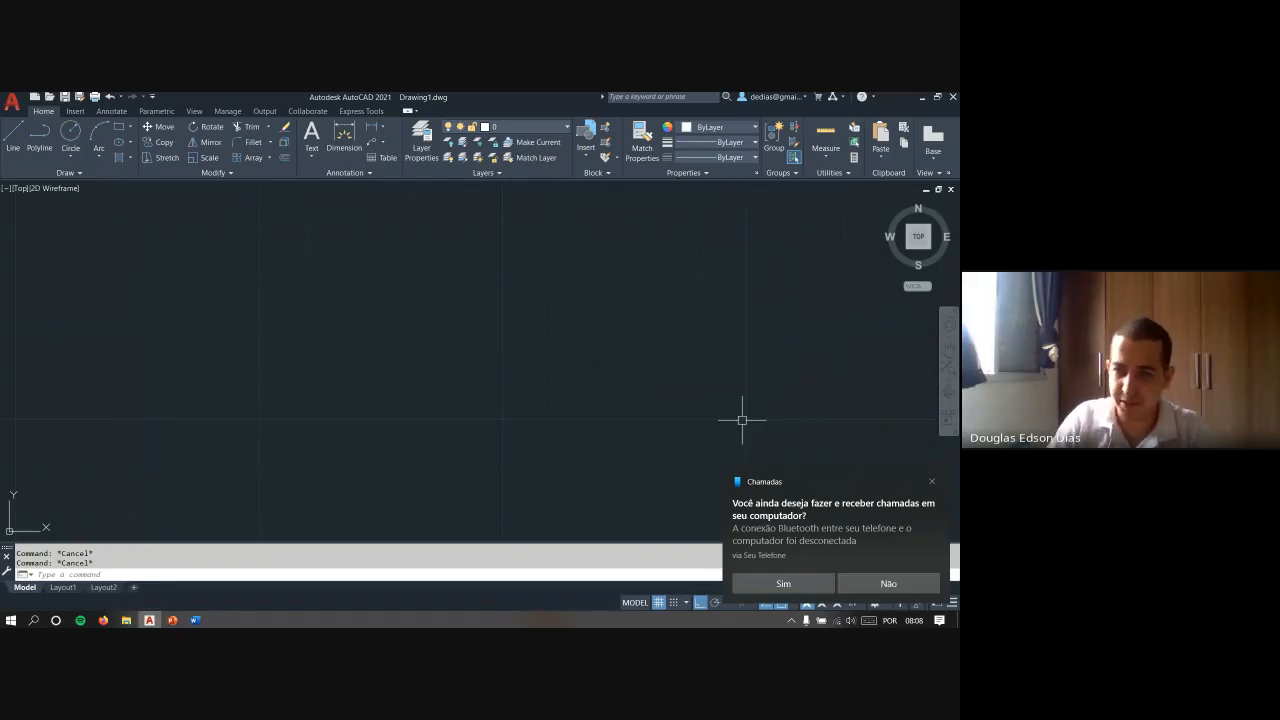
click(932, 481)
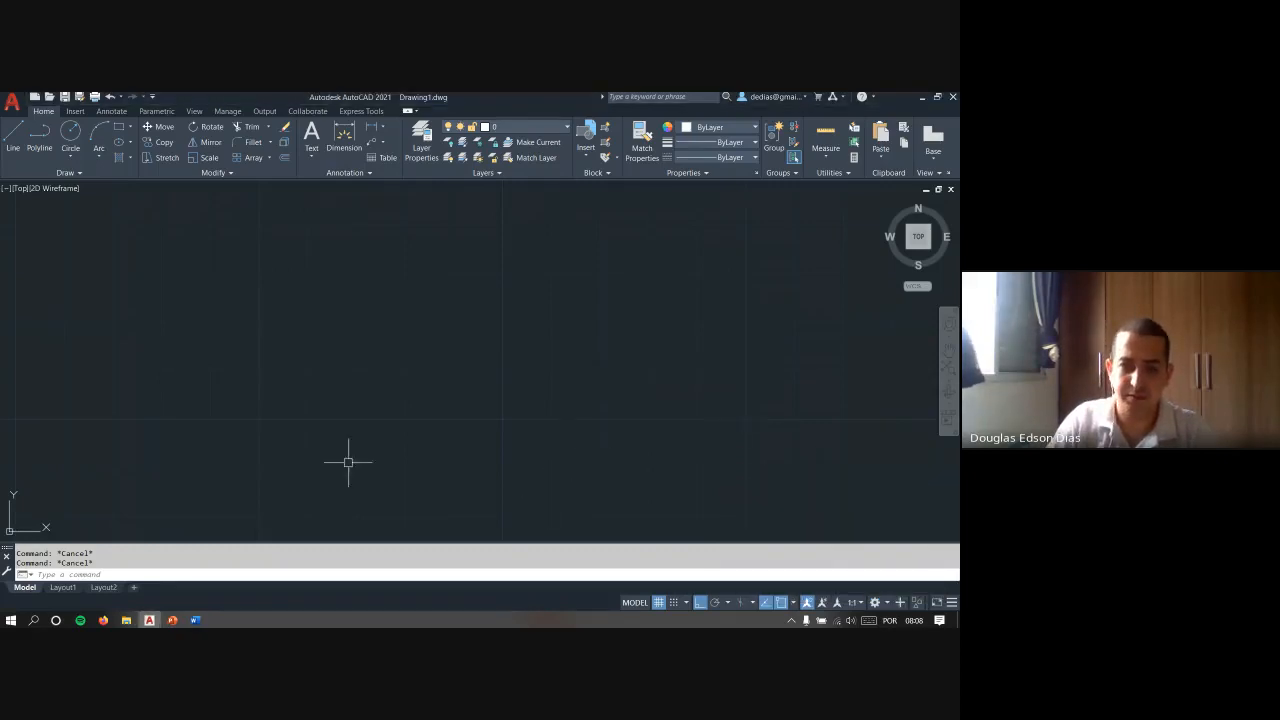
- Turn Ortho mode off and draw a freehand, nearly horizontal line about 191 units long across the drawing area
middle_drag(322, 404, 486, 414)
text(l)
key(Return)
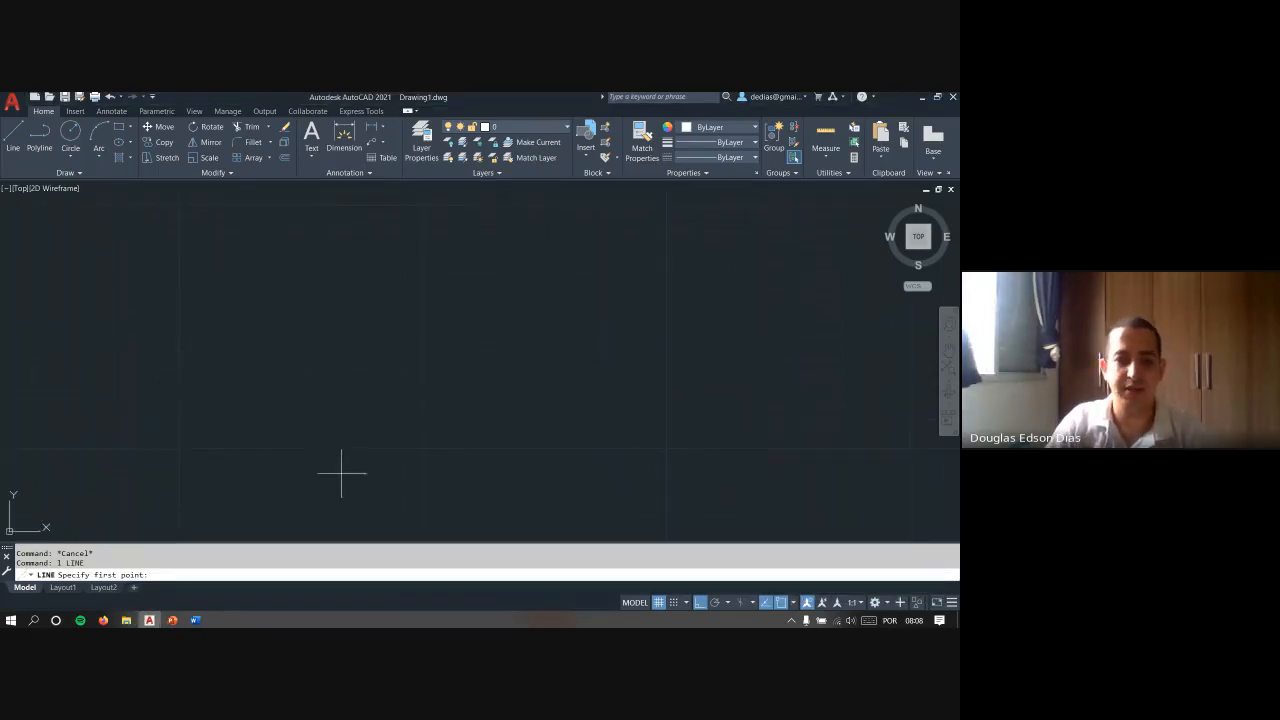
click(700, 602)
click(376, 472)
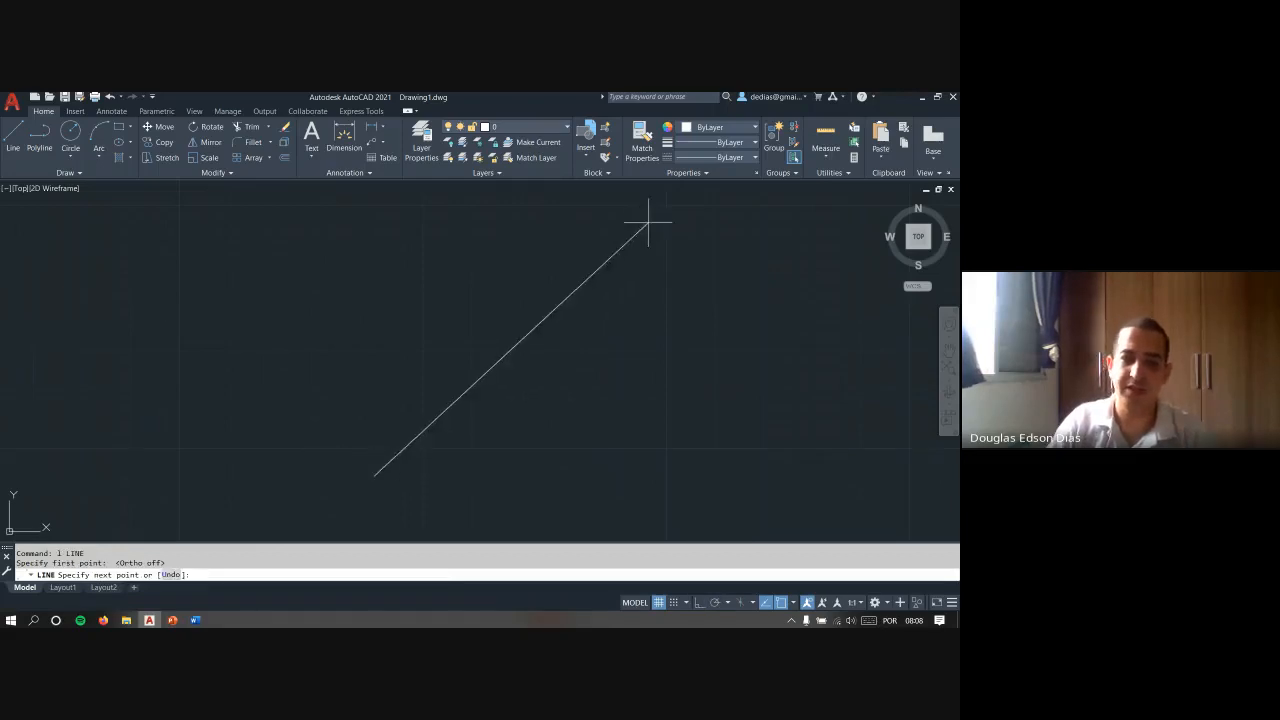
scroll(630, 256, down, 2)
scroll(631, 286, up, 4)
scroll(491, 329, down, 3)
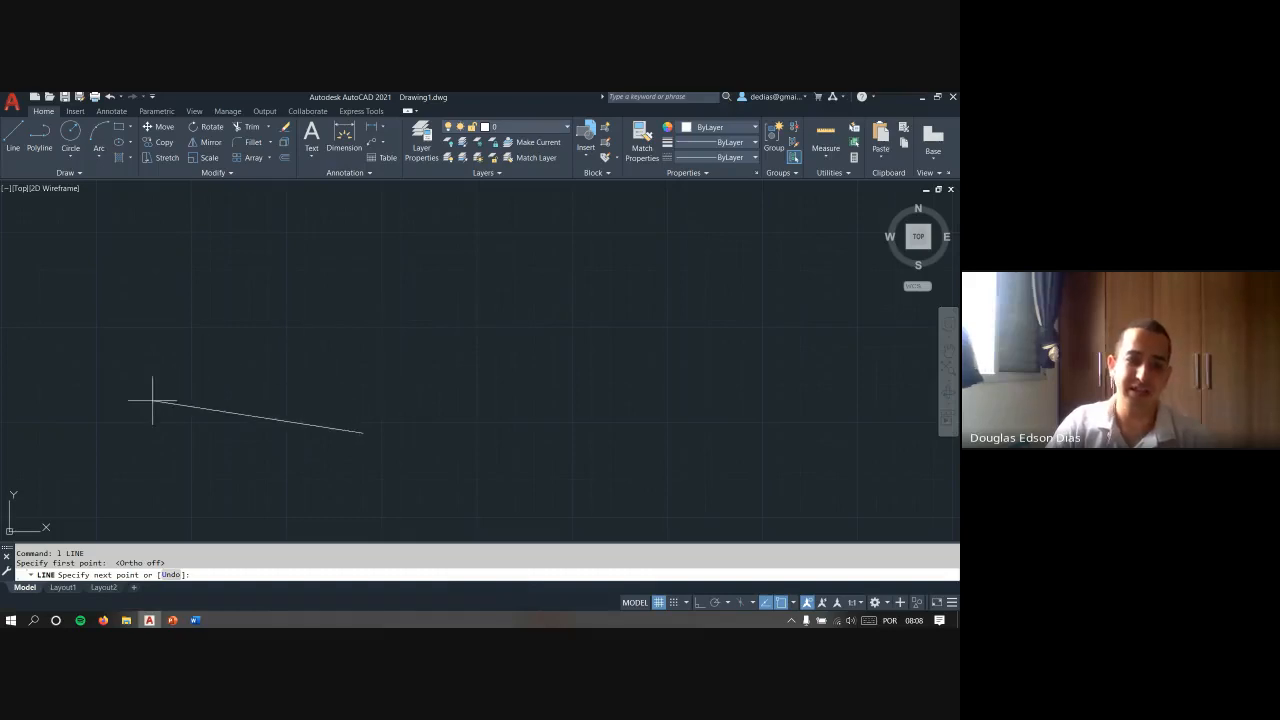
click(726, 434)
key(Escape)
- Measure the distance between the two endpoints of the nearly horizontal line with the DIST command
key(Escape)
scroll(643, 471, up, 3)
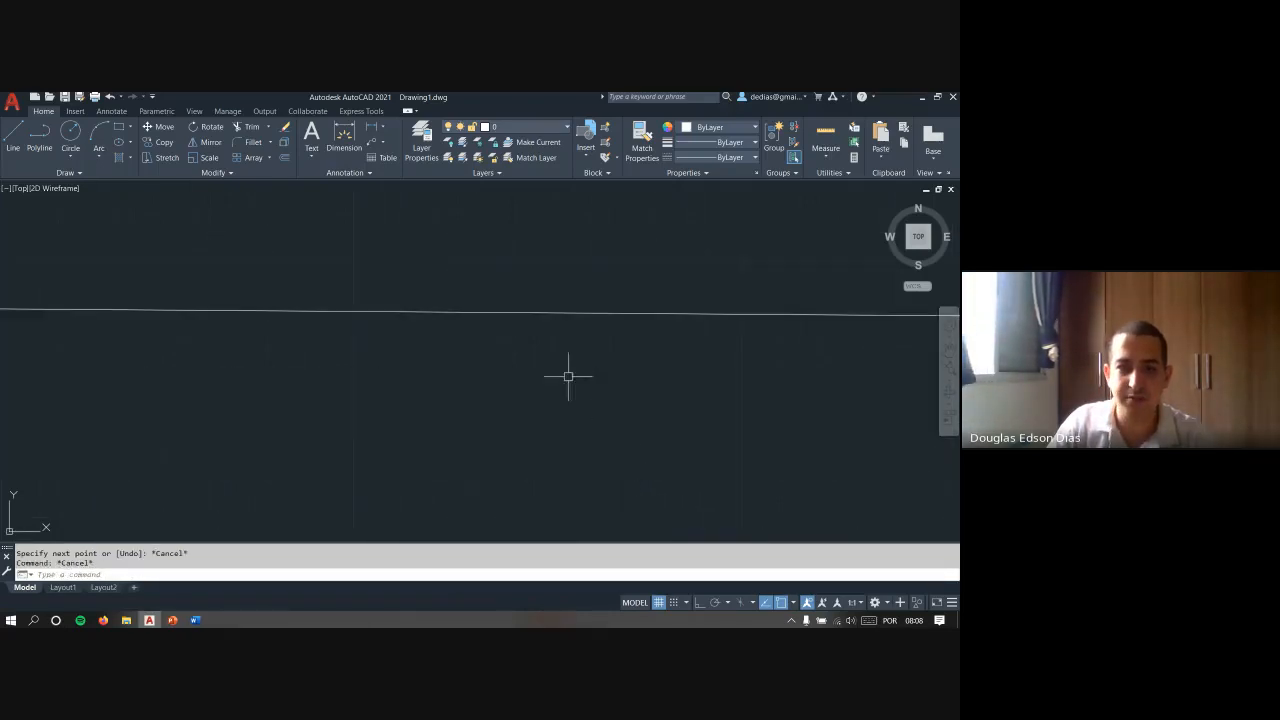
scroll(568, 376, down, 2)
scroll(434, 409, down, 2)
middle_drag(434, 409, 497, 410)
key(Escape)
text(d)
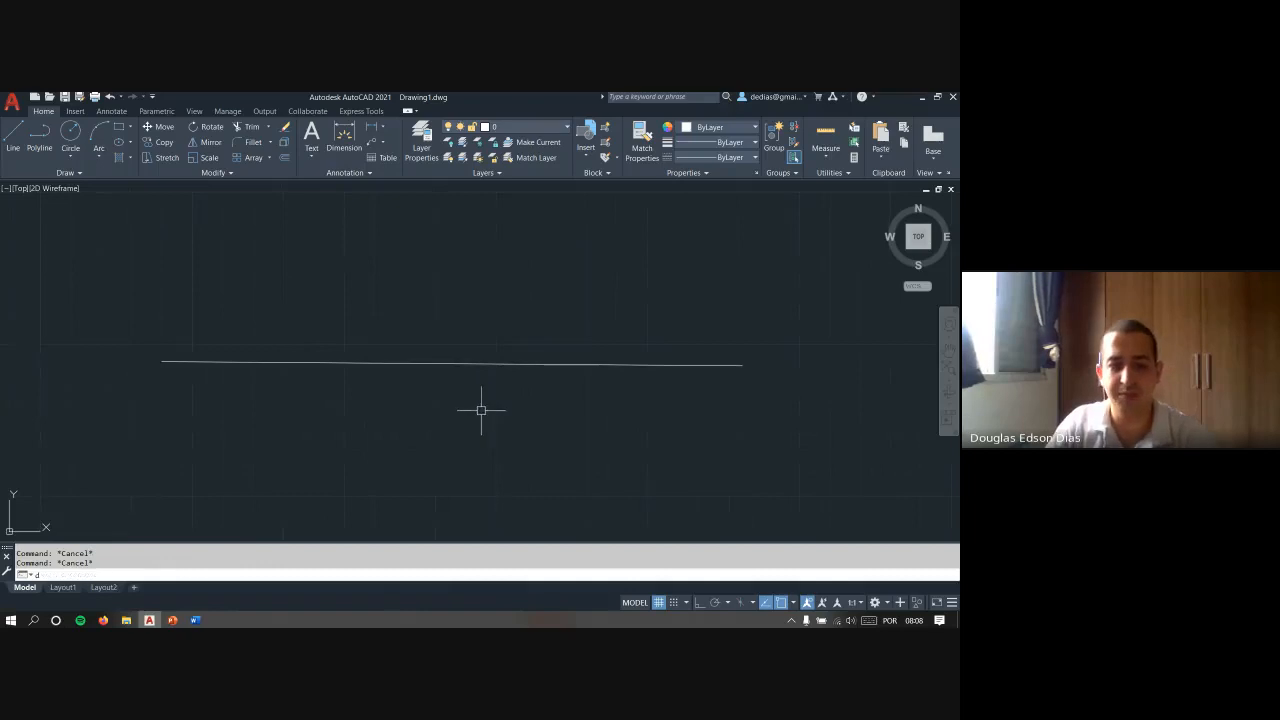
text(i)
key(Return)
click(162, 361)
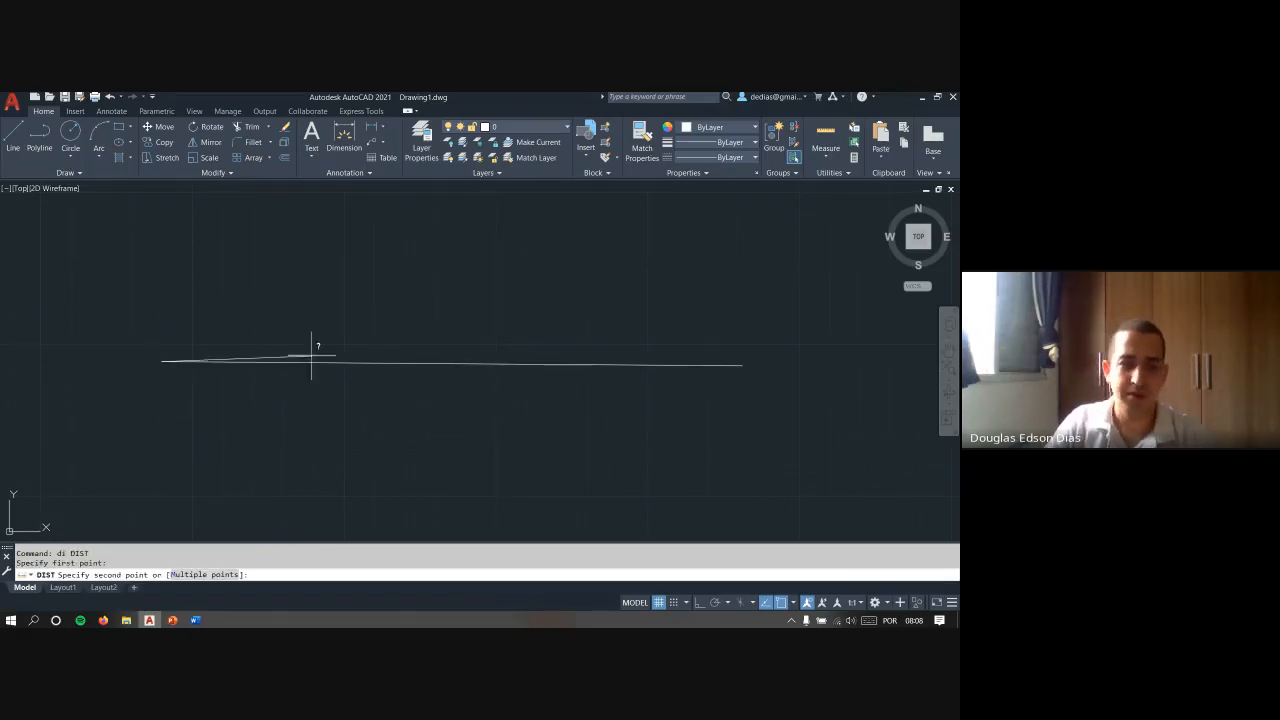
click(742, 364)
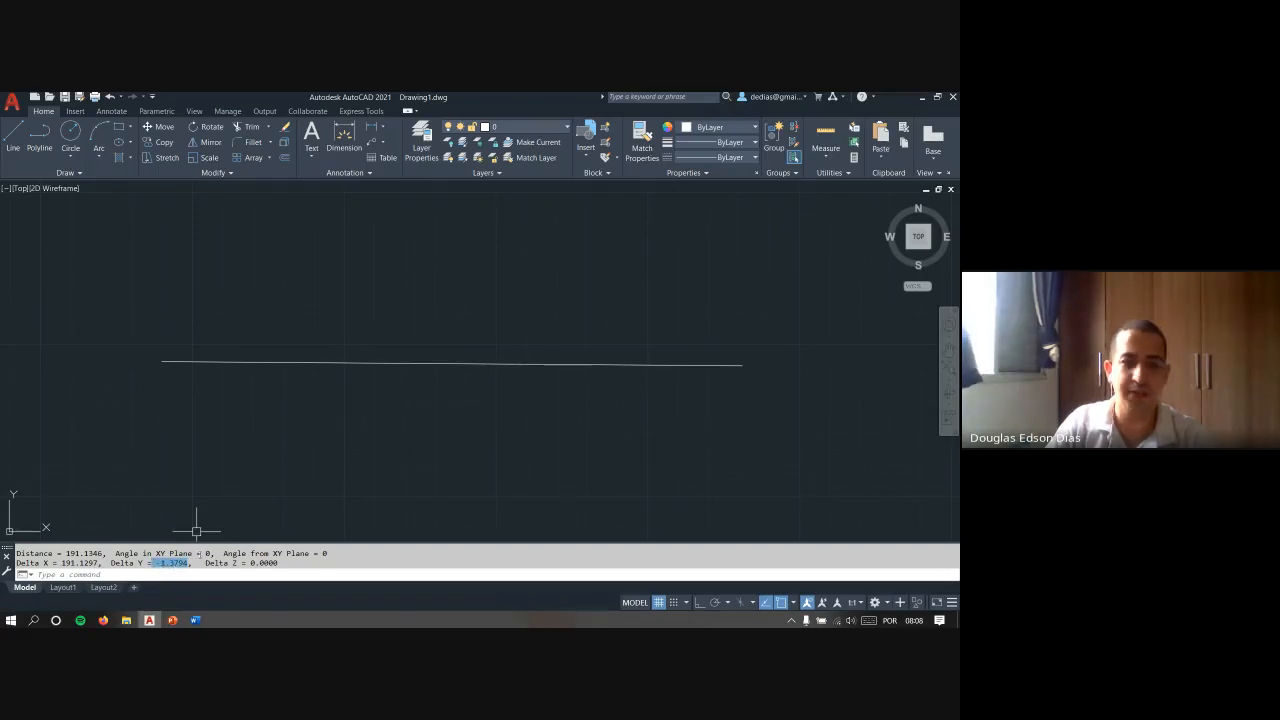
key(Escape)
- Erase the nearly horizontal test line from the drawing area
click(763, 400)
click(590, 353)
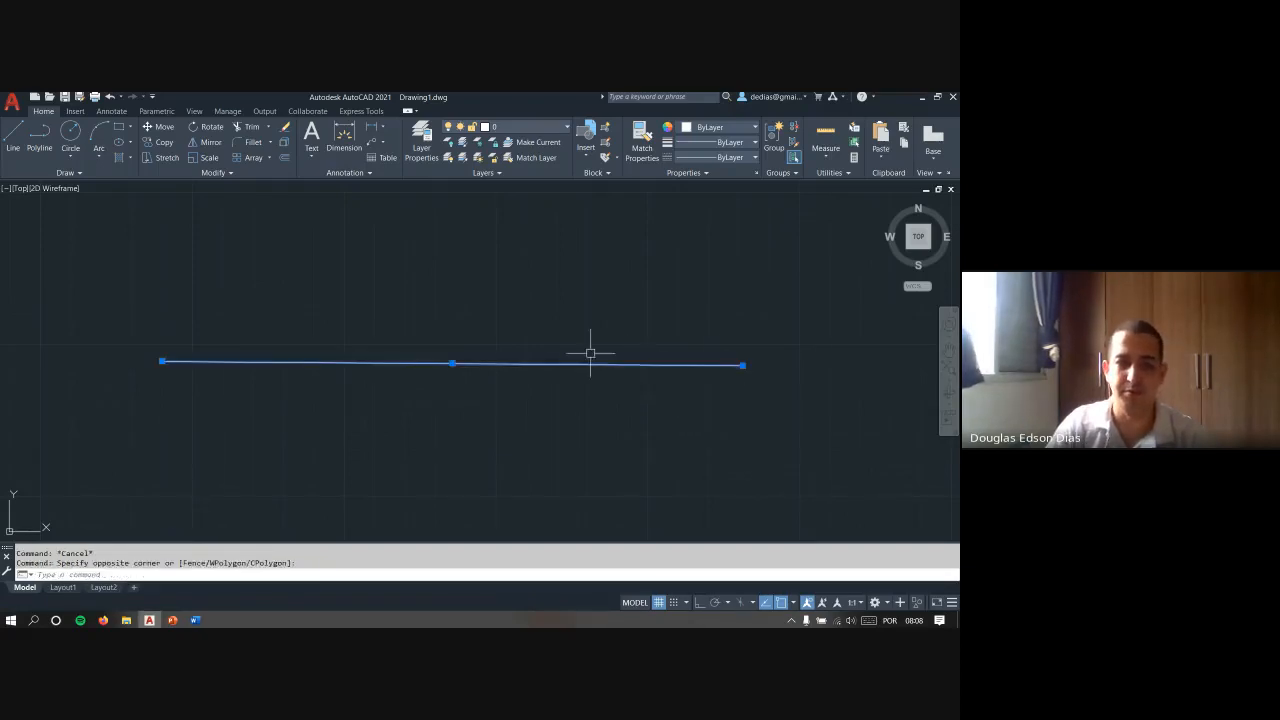
text(e)
key(Return)
- Start a line freehand, turn Ortho mode on and draw it as a short vertical line going upward
text(l)
key(Return)
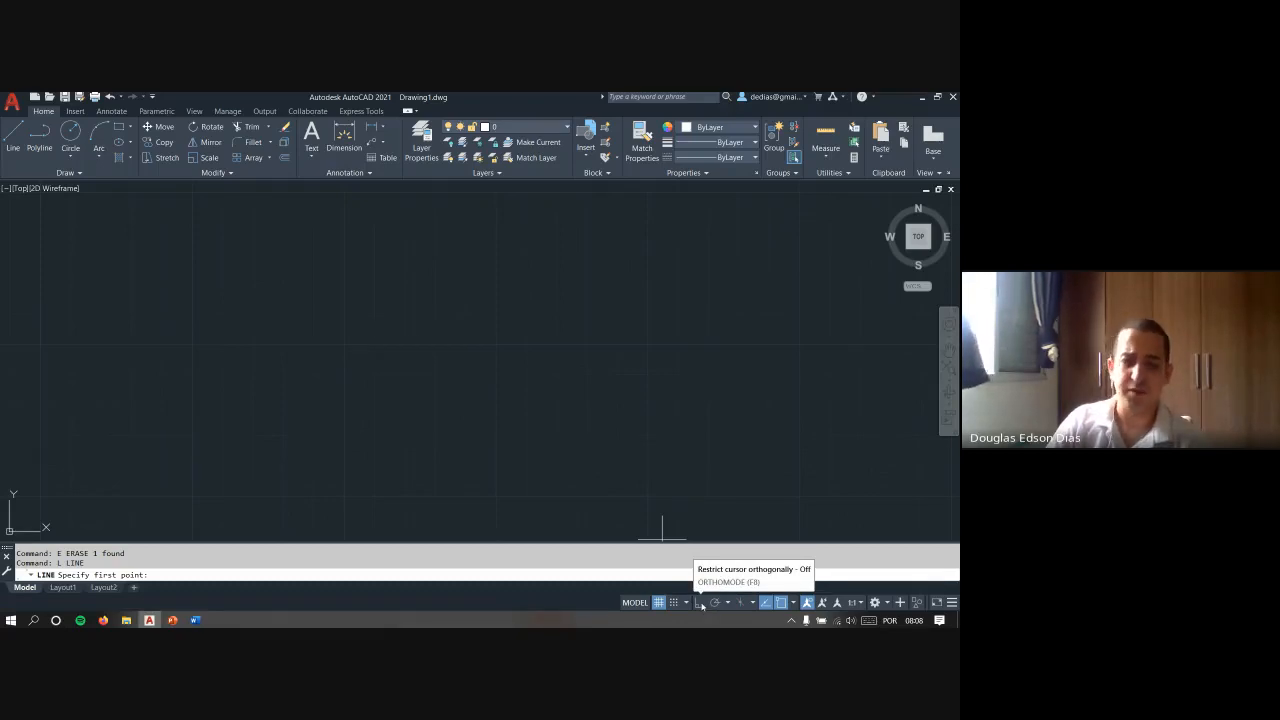
click(252, 362)
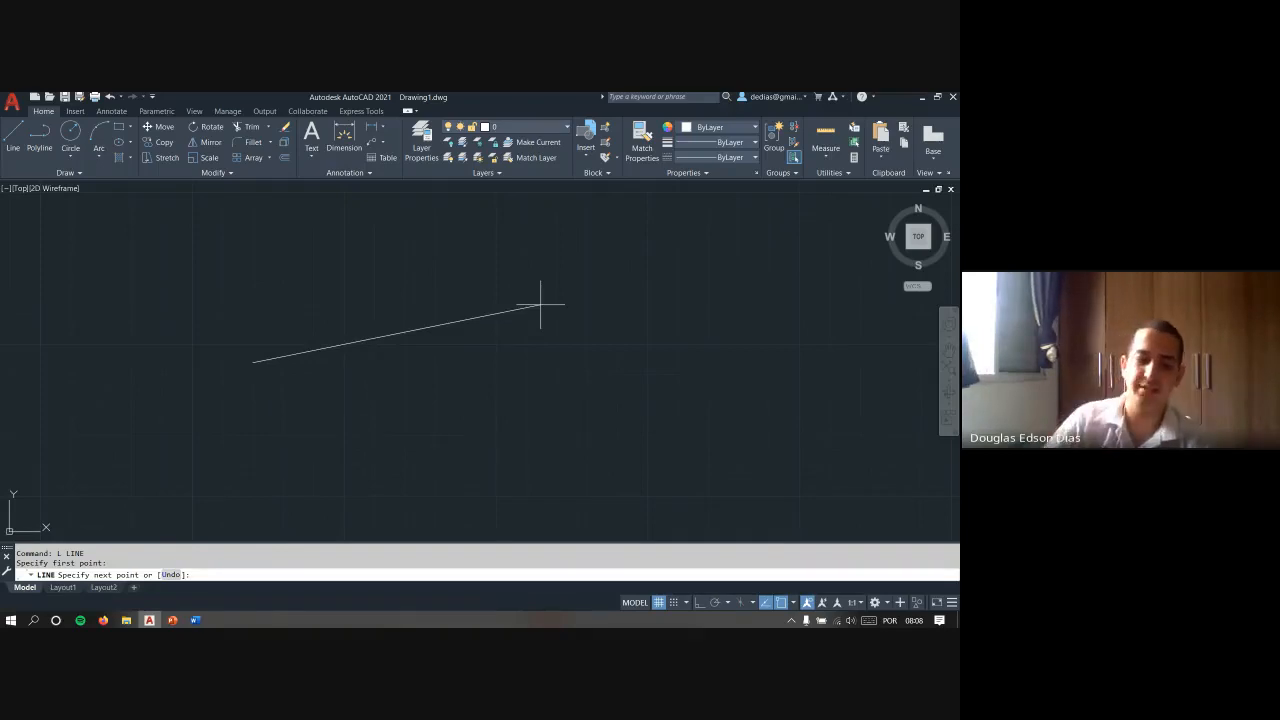
key(F8)
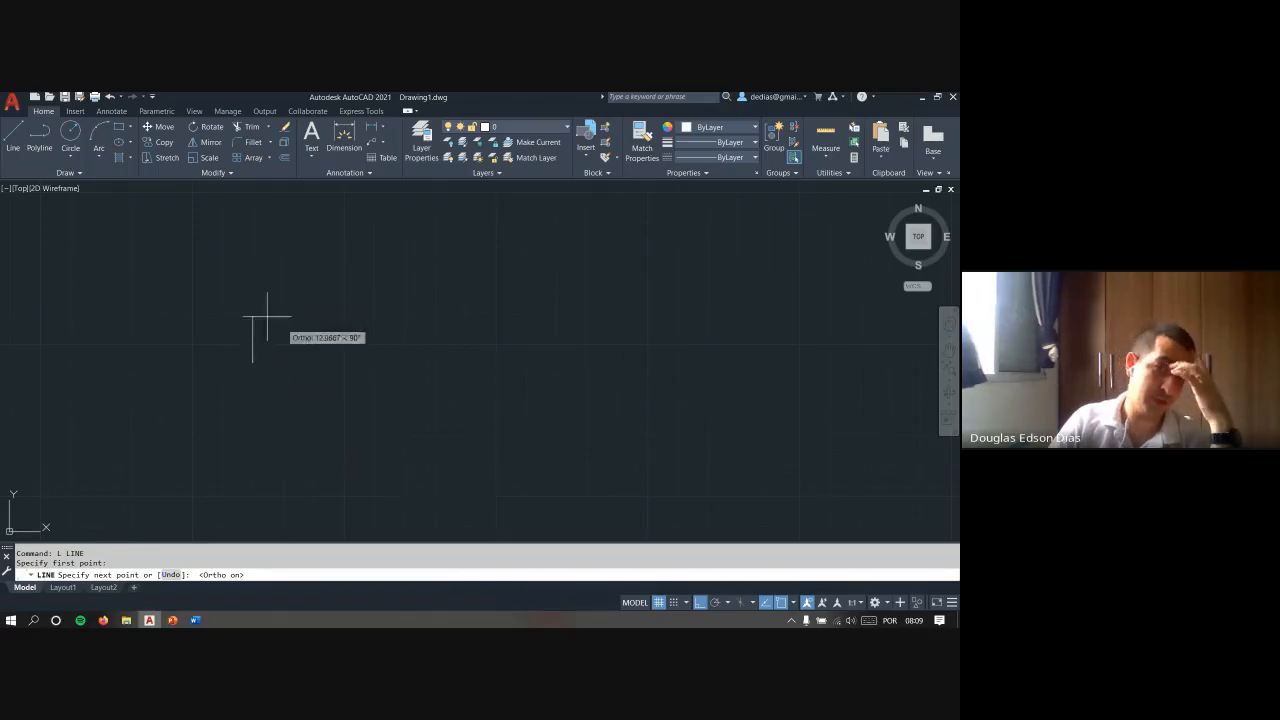
key(Escape)
key(Escape)
- Try to move the short vertical line horizontally with Ortho mode on, using a base point just below it
click(319, 405)
click(207, 333)
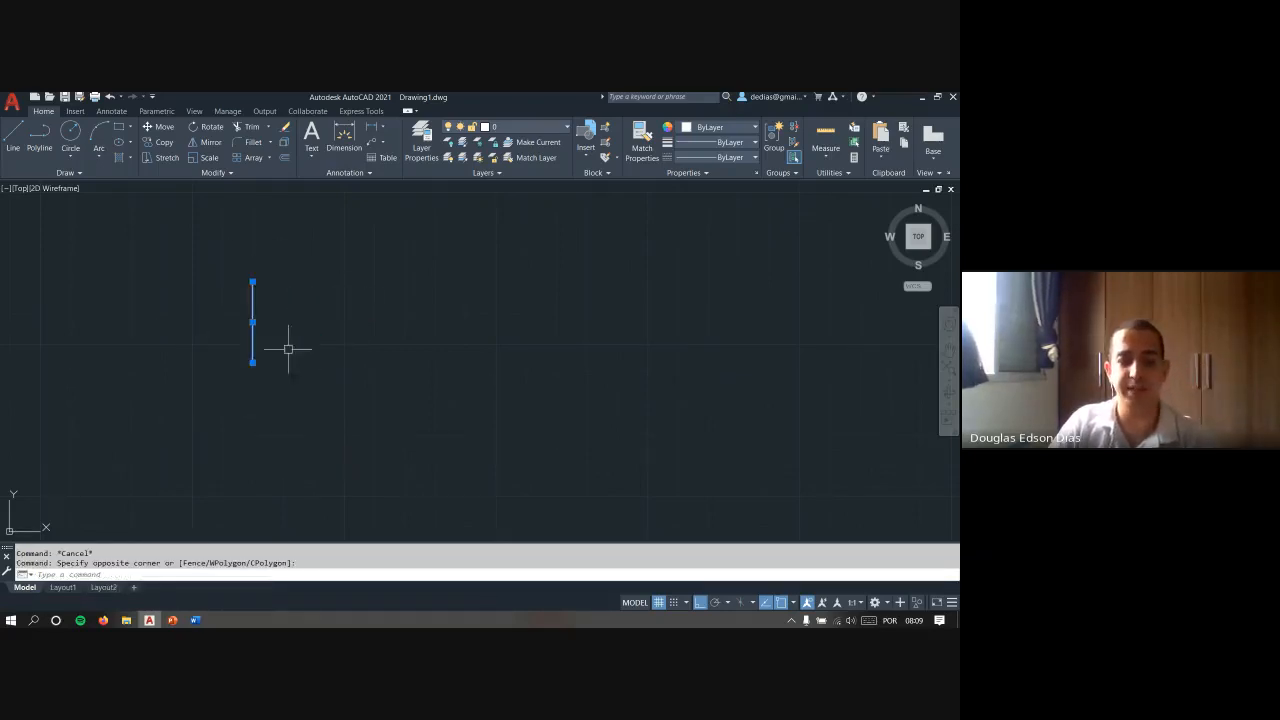
text(m)
key(Return)
click(252, 392)
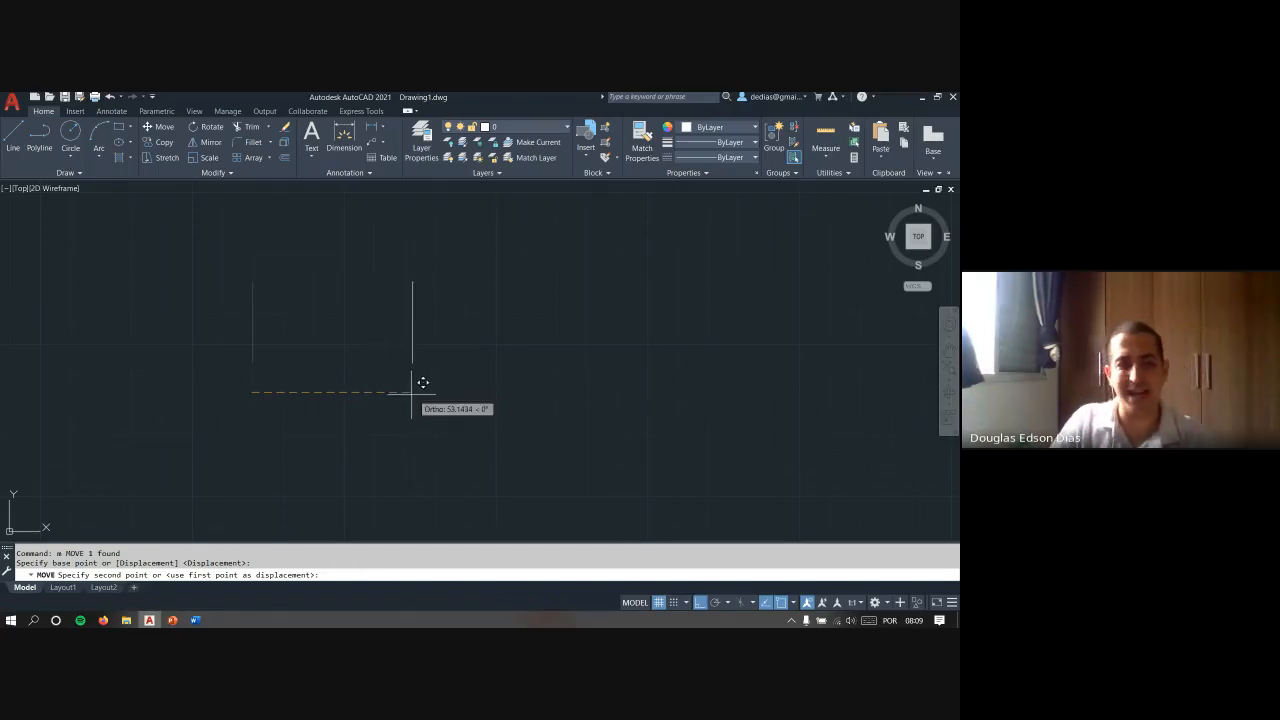
key(Escape)
- Start a line below the vertical line, toggle Ortho mode off, on and off again, and cancel the line
text(l)
key(Return)
click(328, 403)
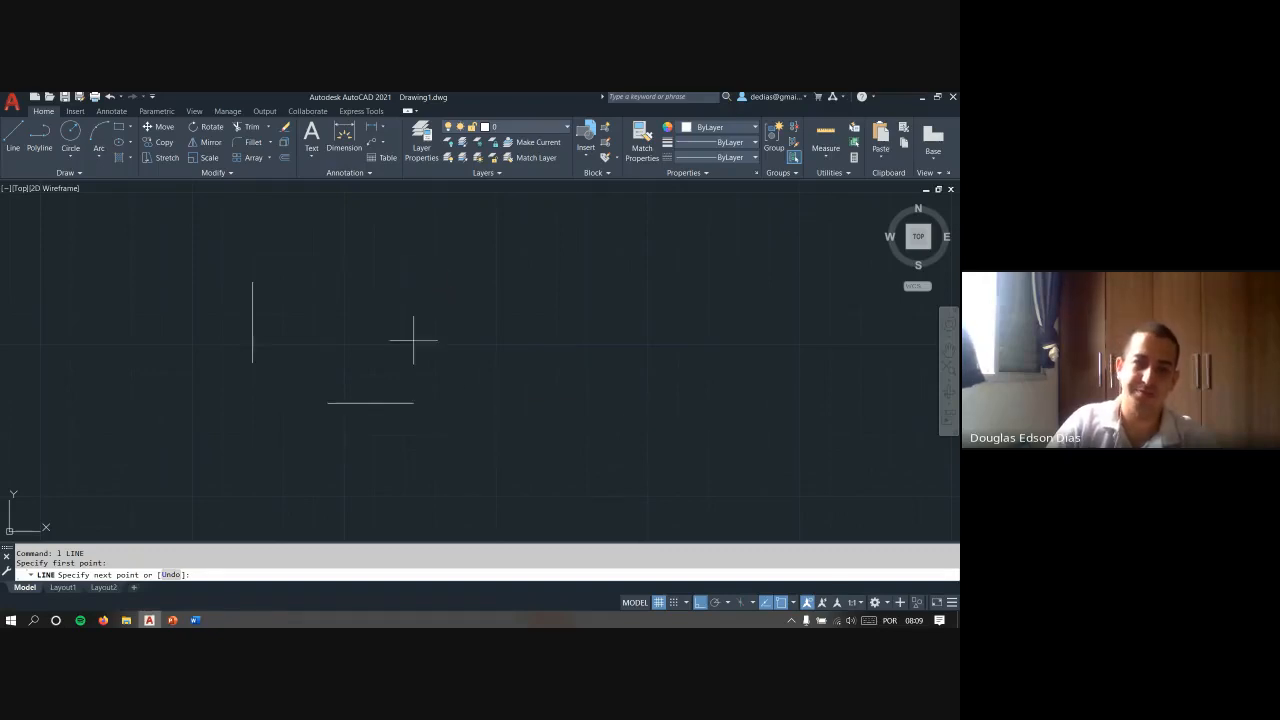
key(F8)
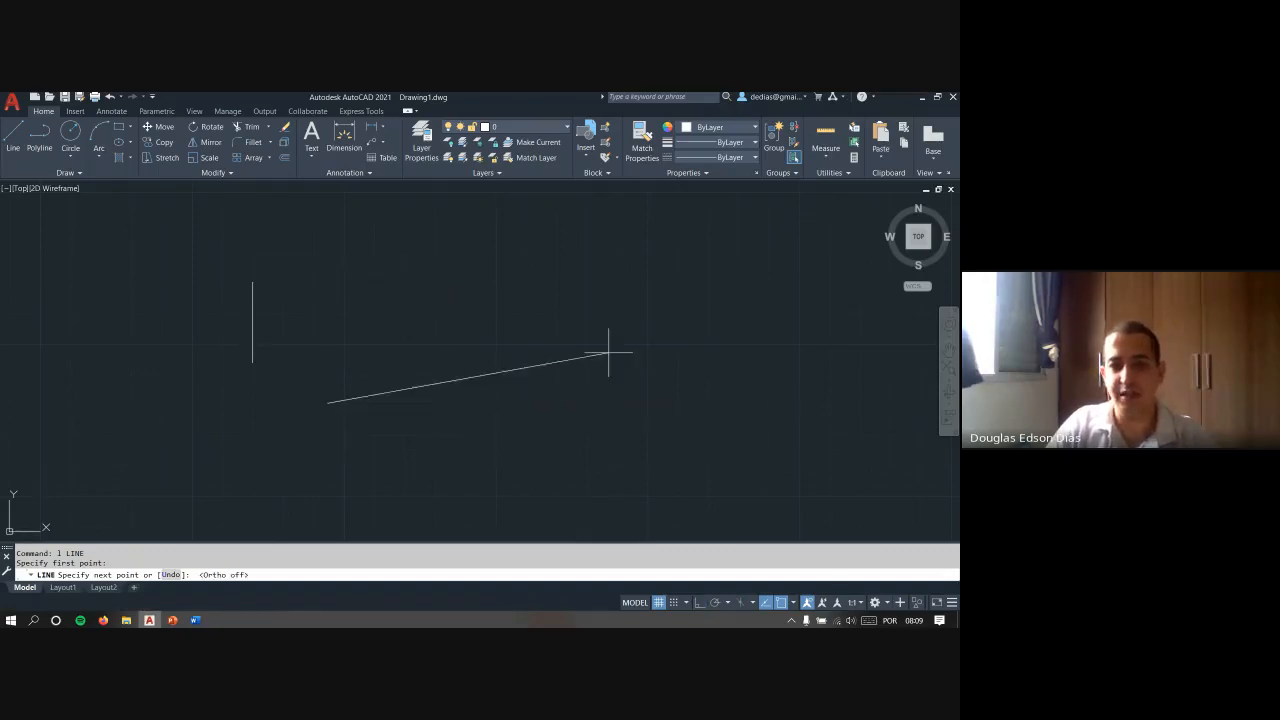
key(F8)
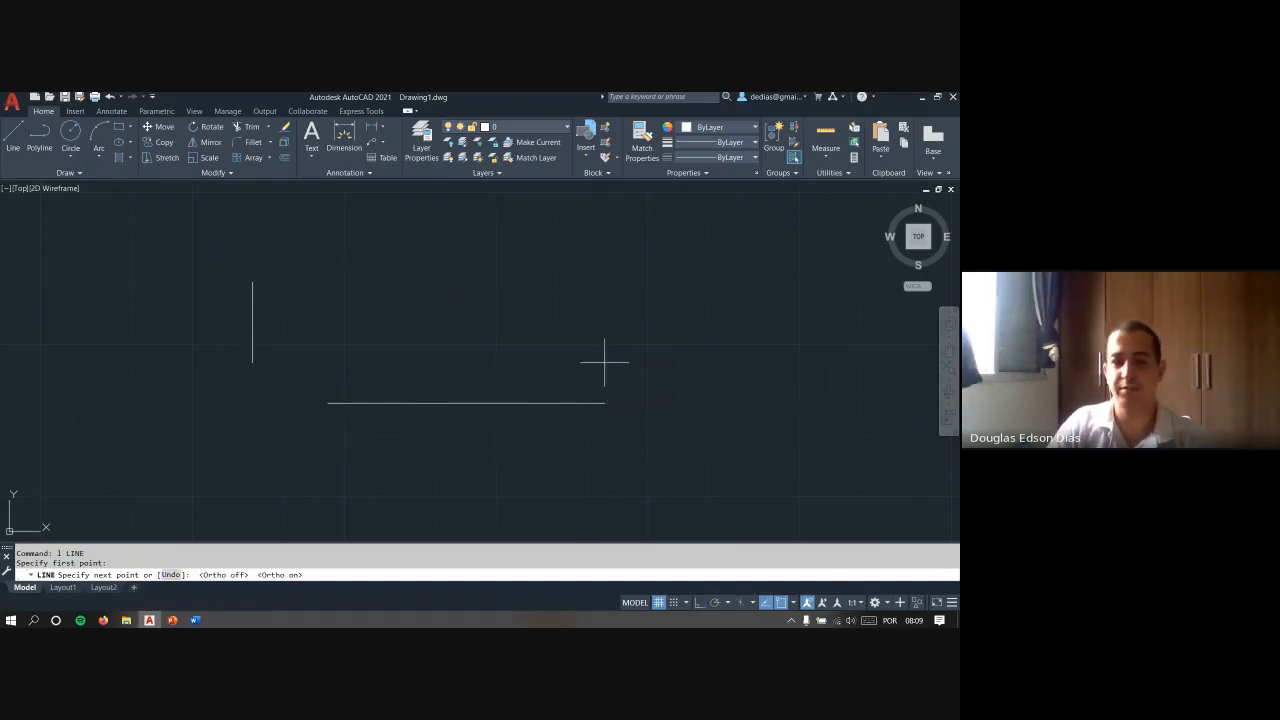
key(F8)
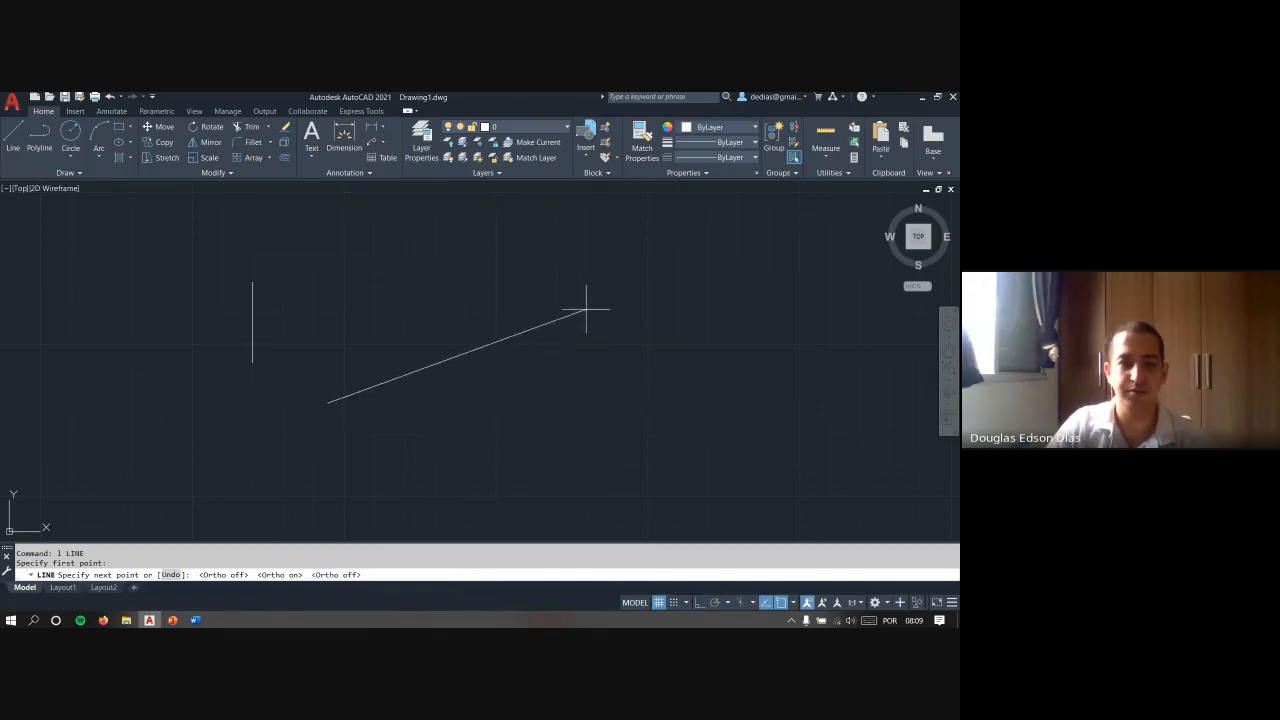
key(Escape)
key(Escape)
click(298, 408)
key(Escape)
key(Escape)
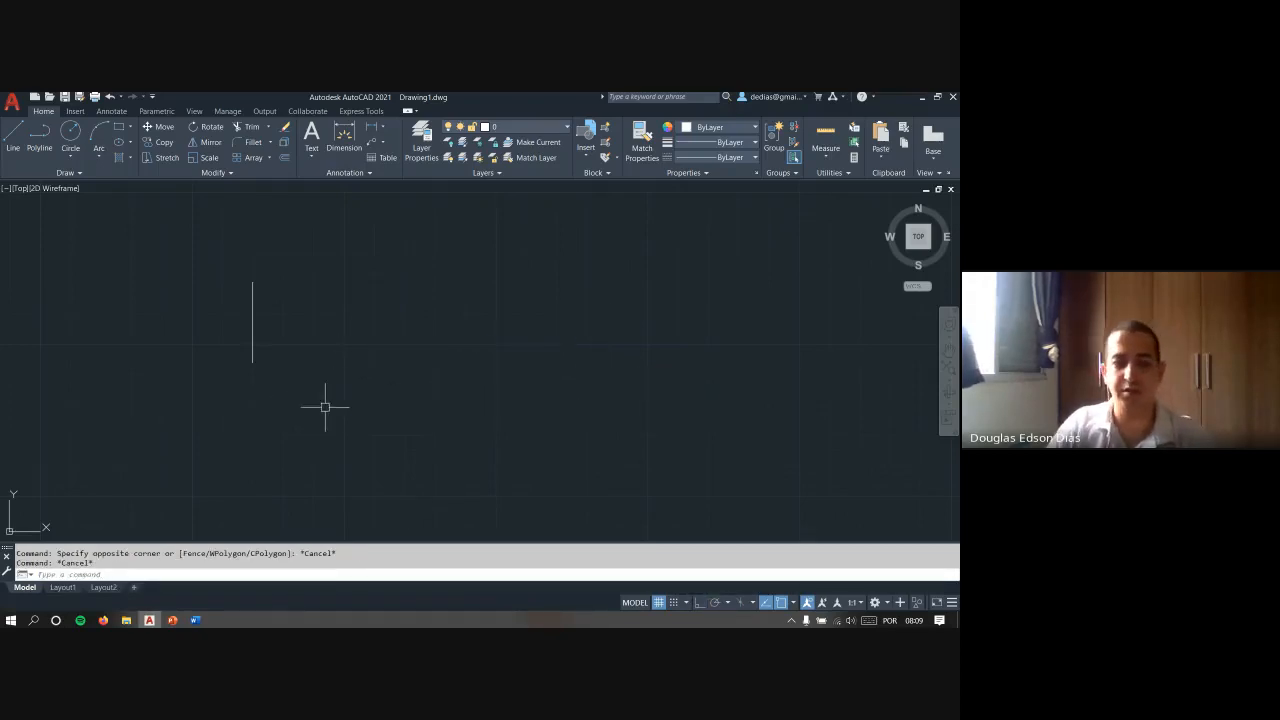
- Start another test line, toggle Ortho mode on, off and on again while aiming it, and cancel it
text(L)
key(Return)
click(326, 437)
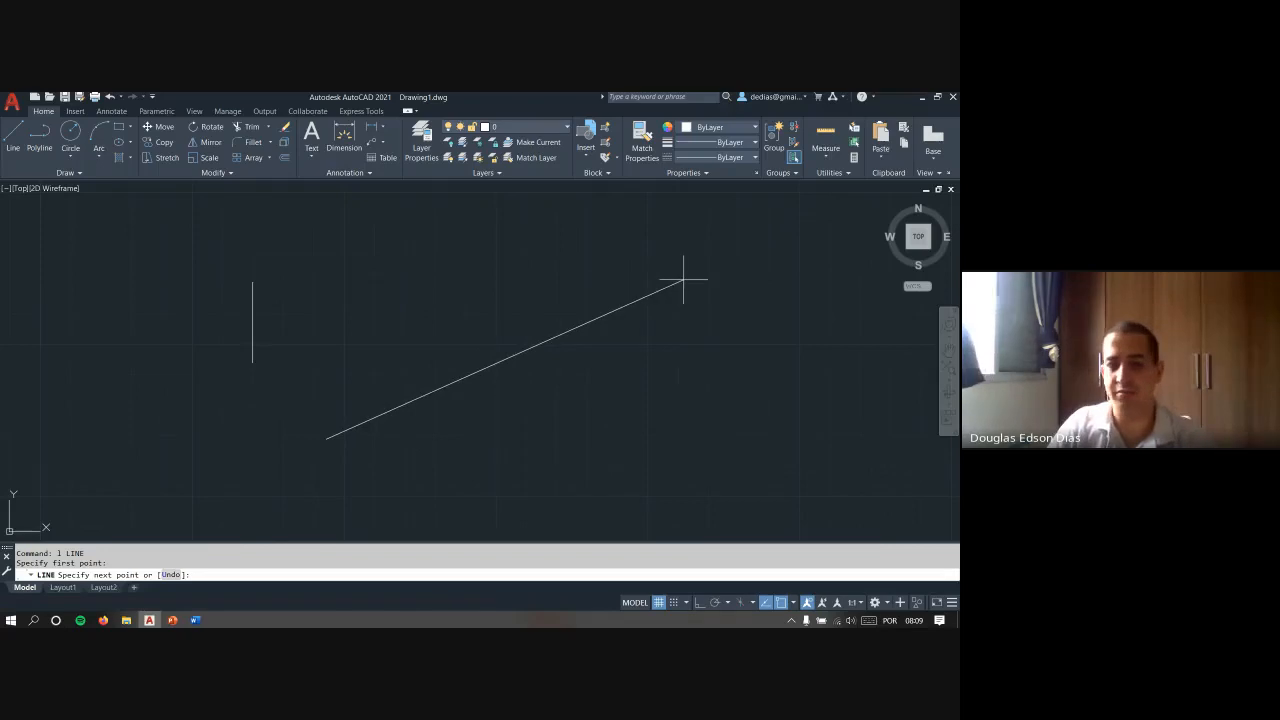
key(F8)
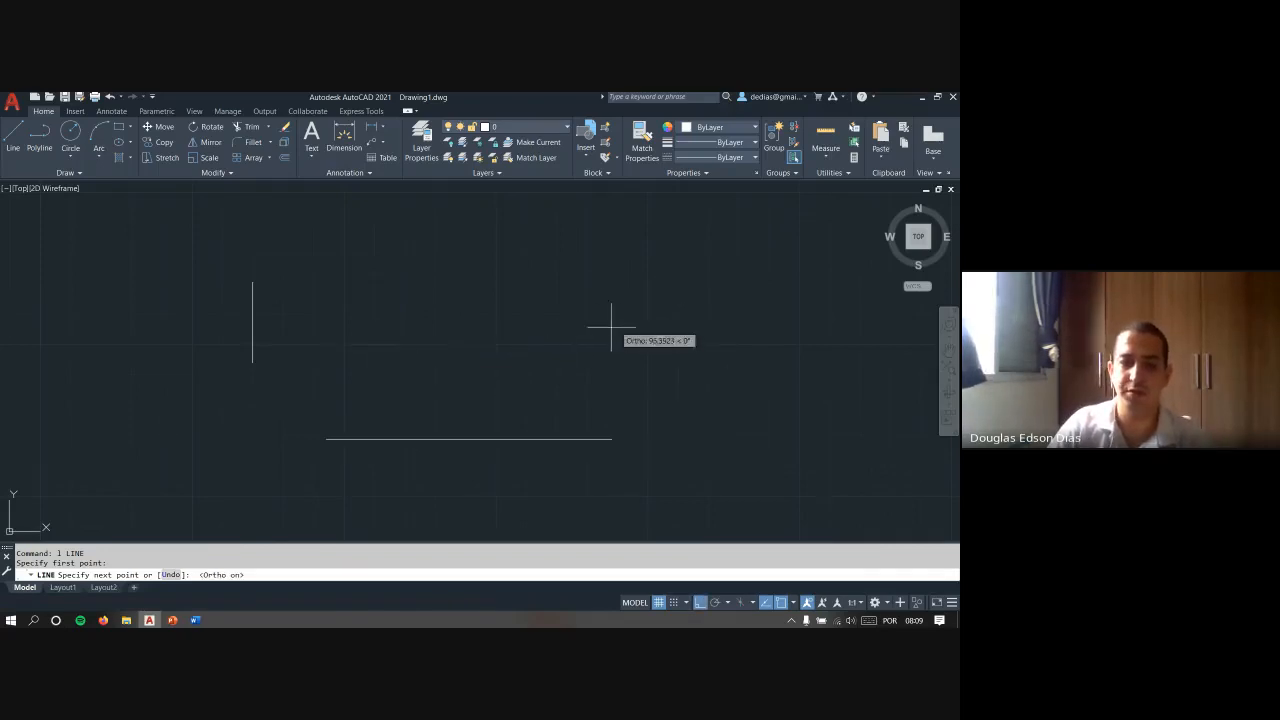
key(F8)
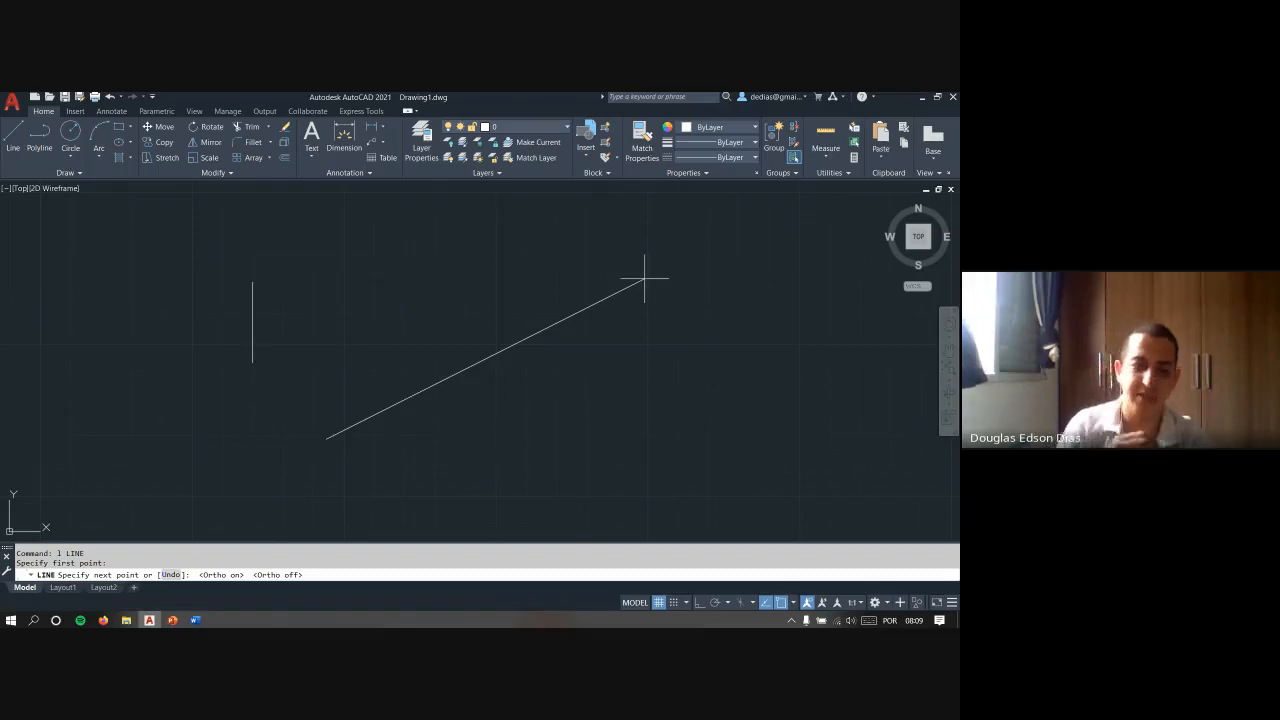
key(F8)
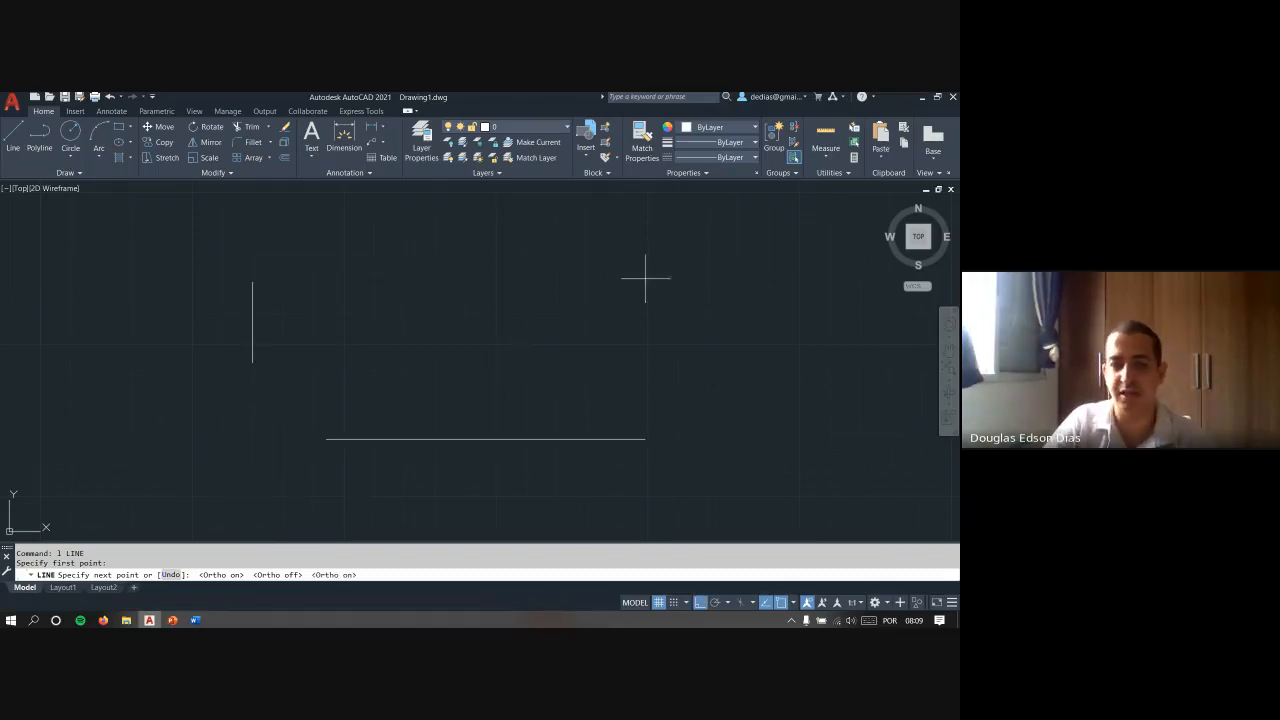
key(Escape)
key(Escape)
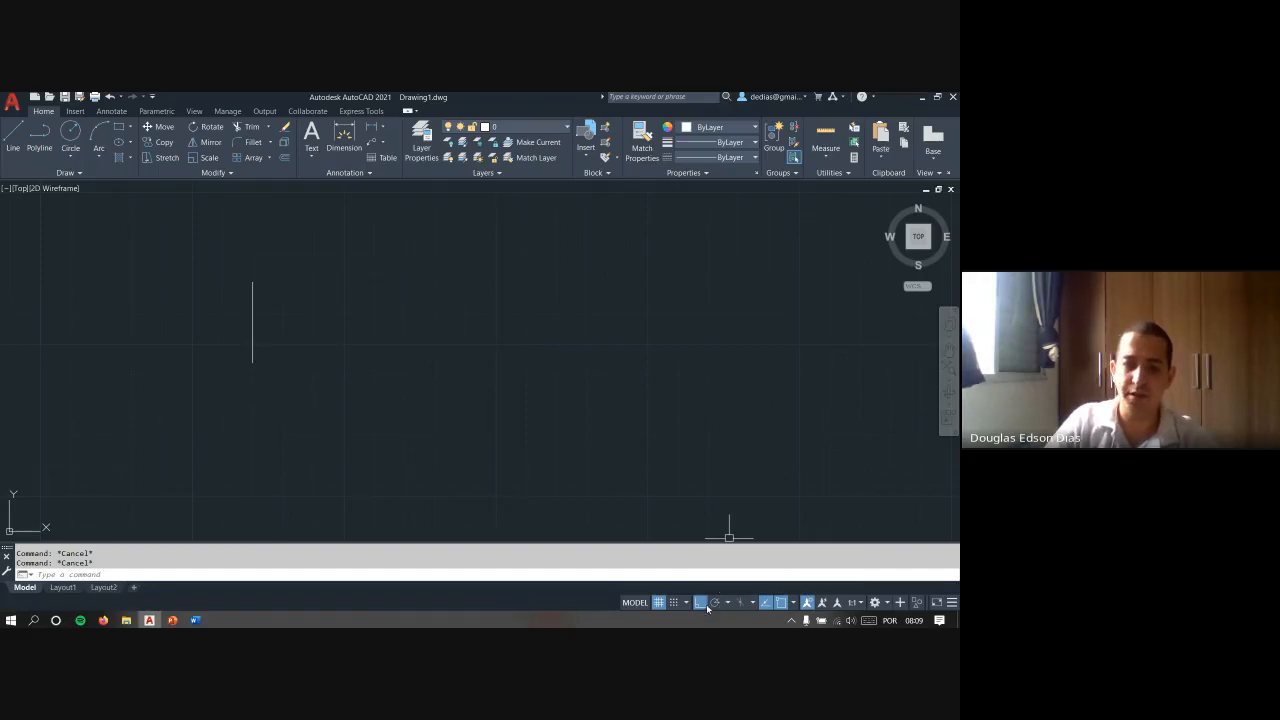
- Start a line with Ortho mode turned off and set polar tracking to the 30, 60, 90, 120 angles
text(l)
key(Return)
click(452, 467)
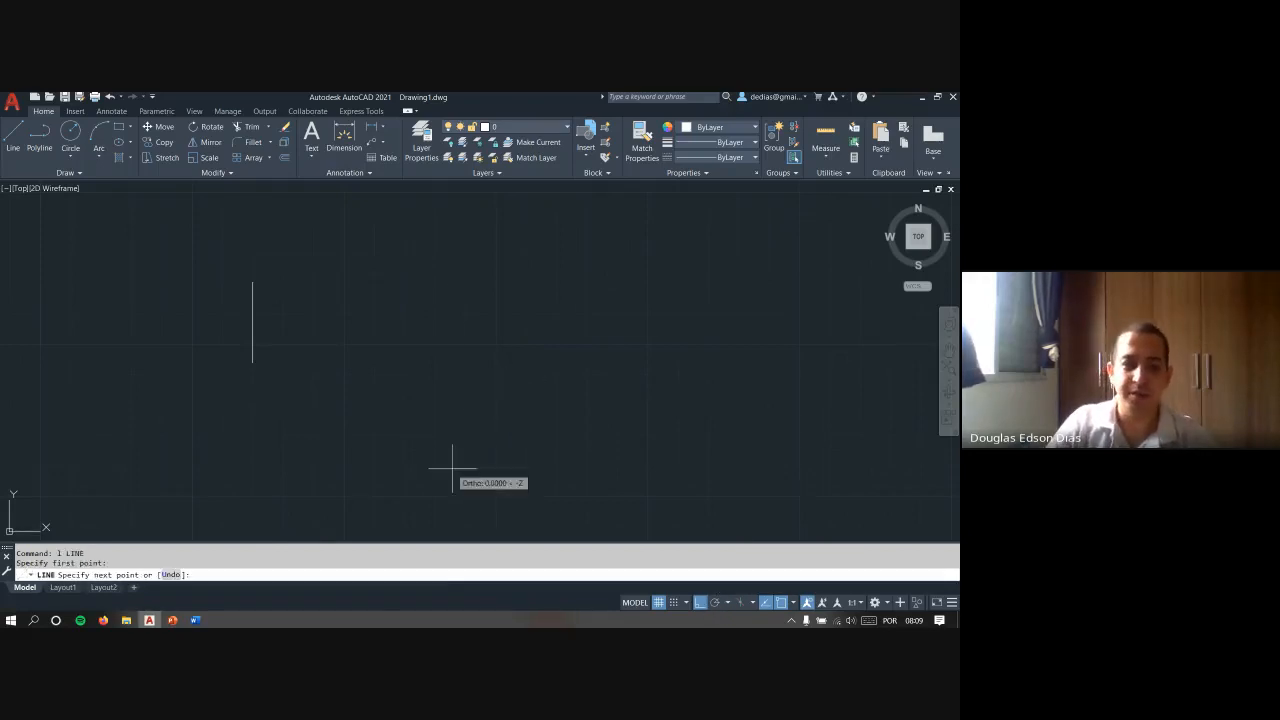
key(F8)
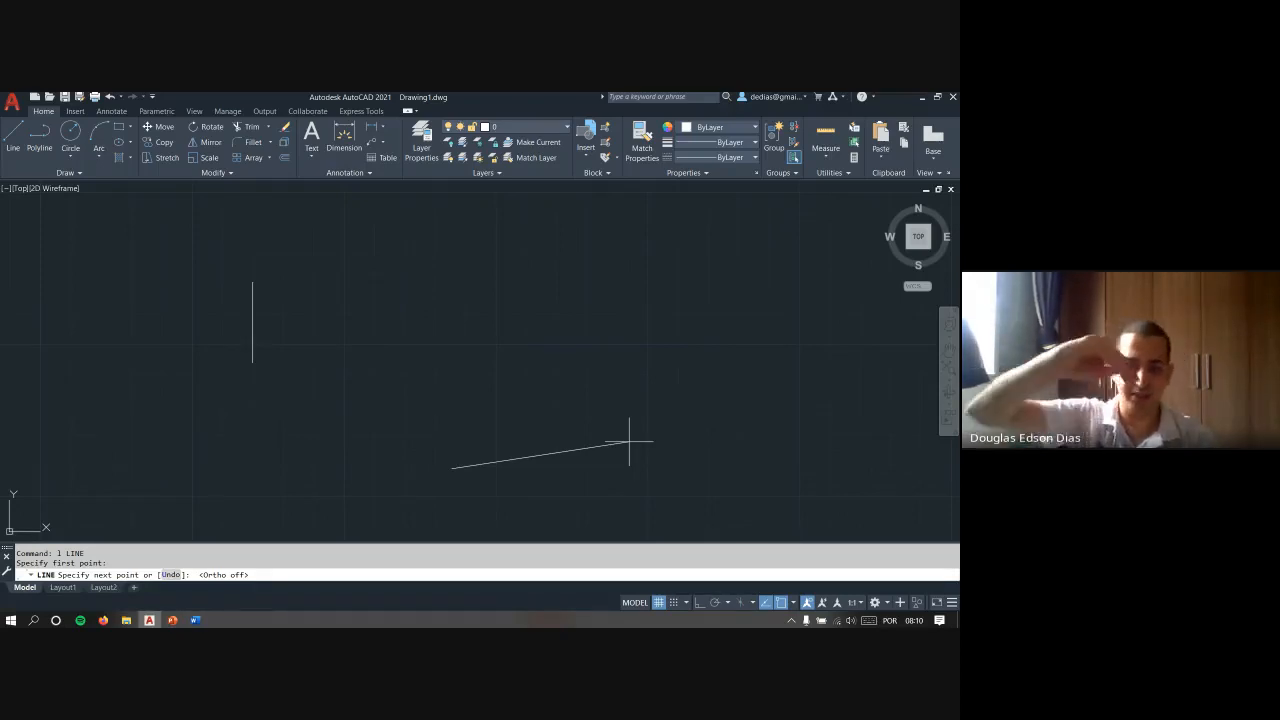
click(728, 602)
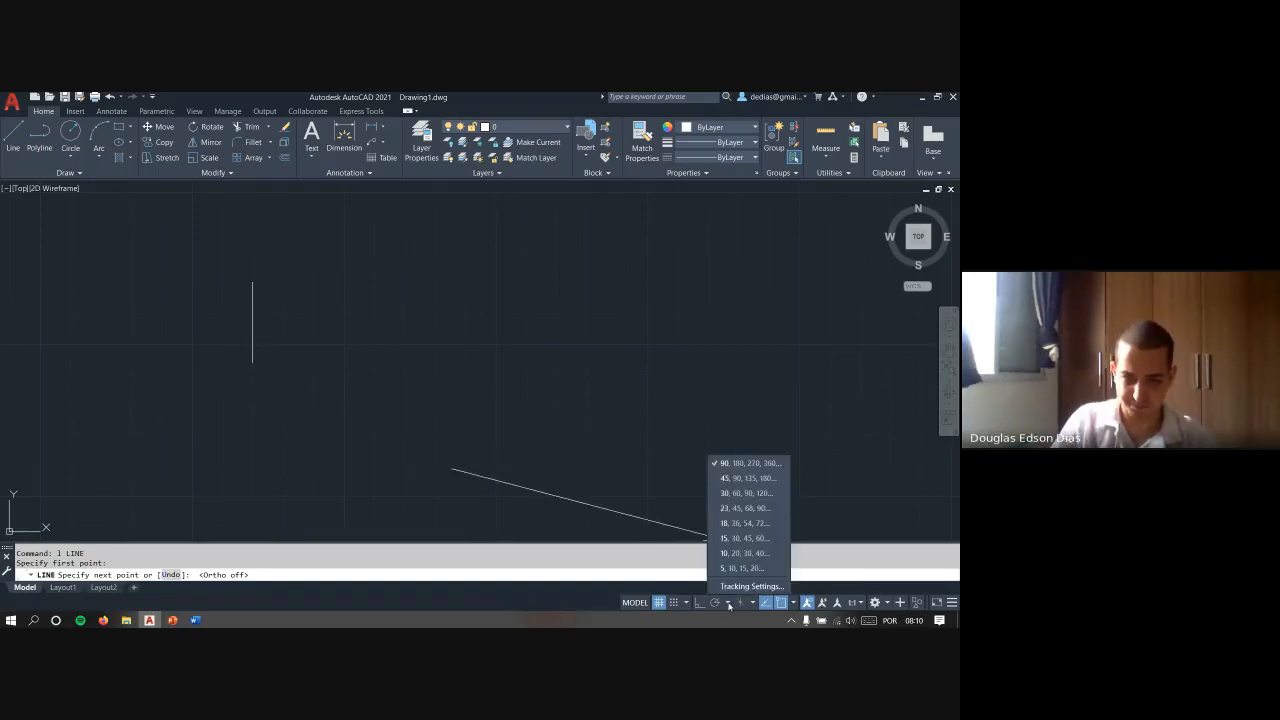
click(730, 494)
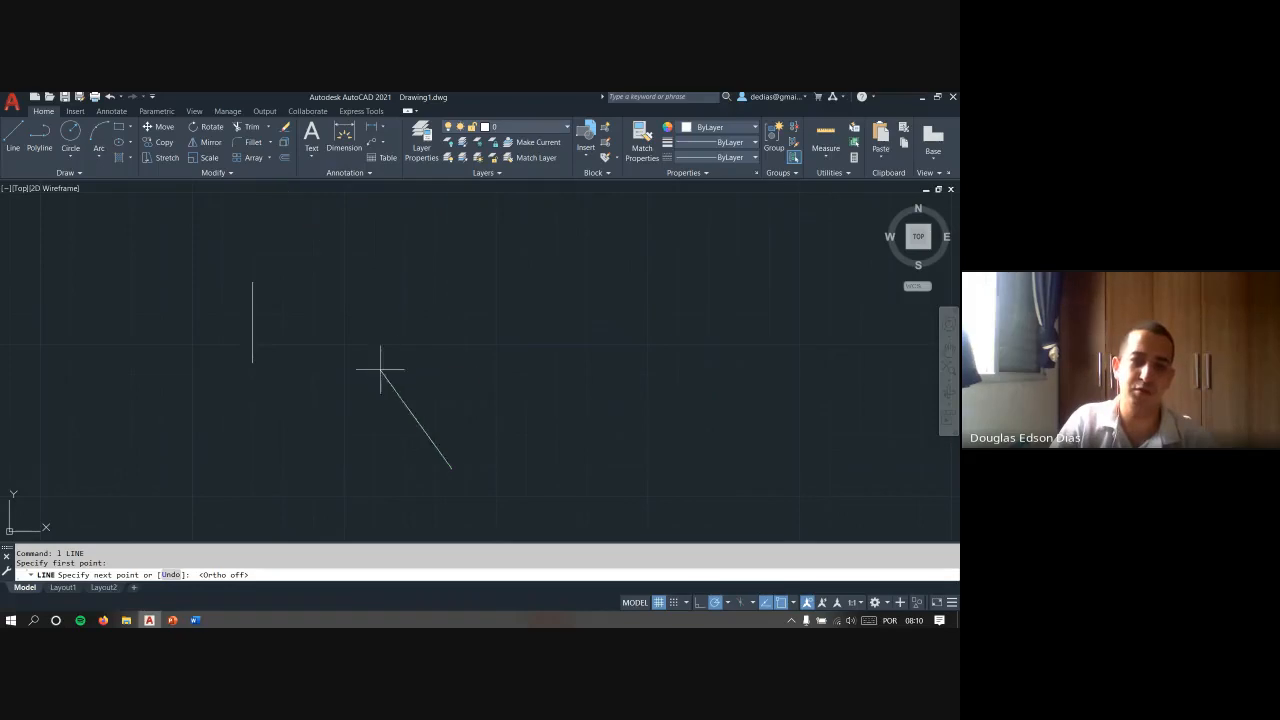
- Set polar tracking to the 5, 10, 15, 20 angles and toggle it off and back on
click(728, 603)
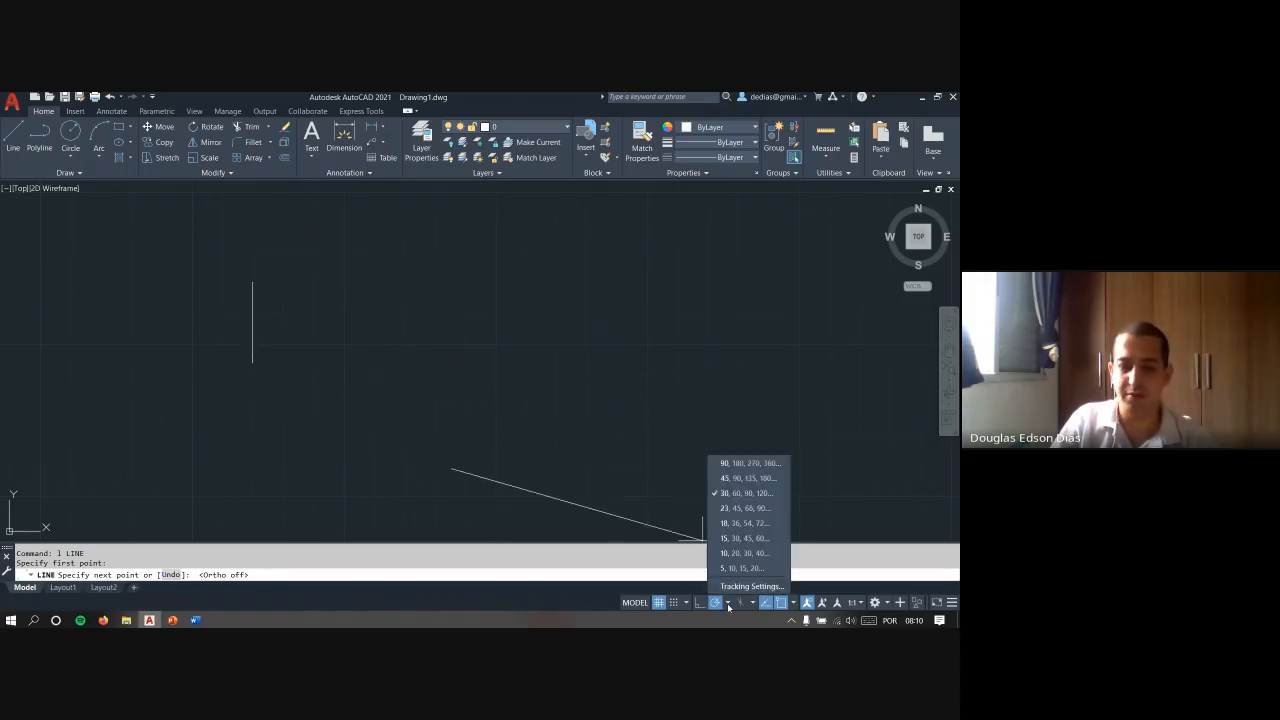
click(745, 568)
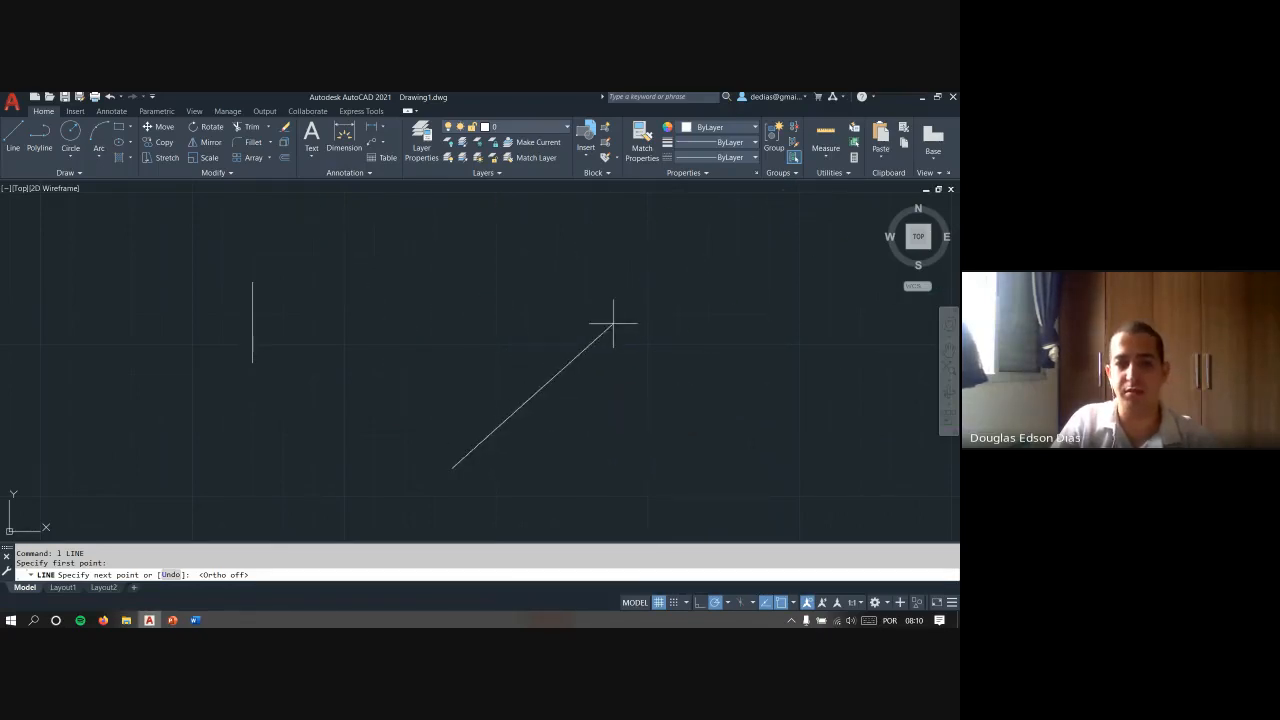
click(727, 603)
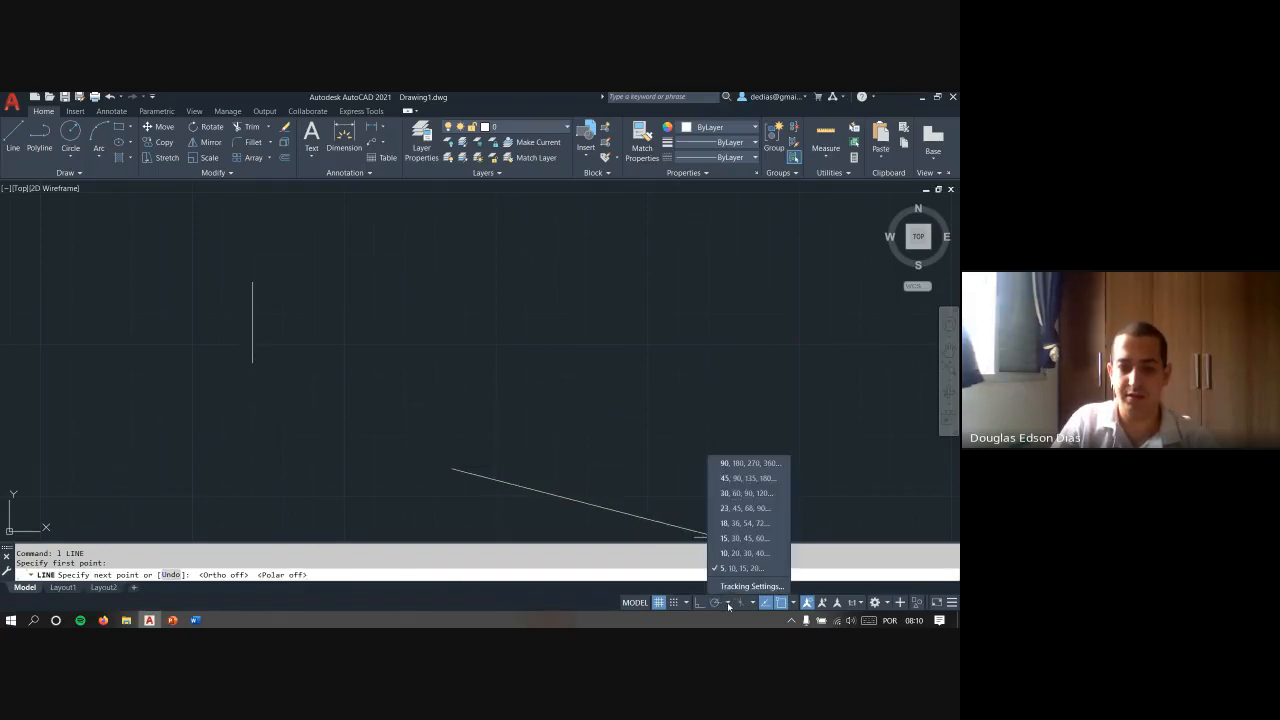
click(715, 603)
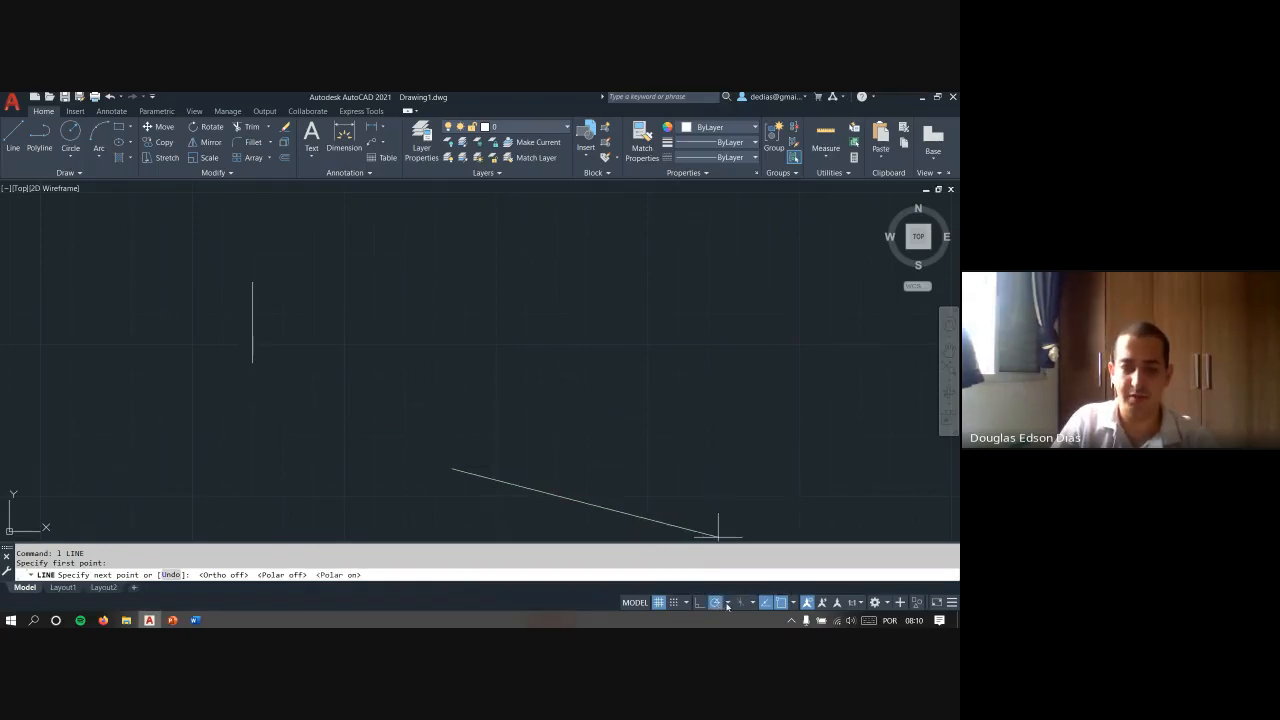
- Choose another set of polar tracking angles and finish the line as an inclined segment rising to the right
click(727, 604)
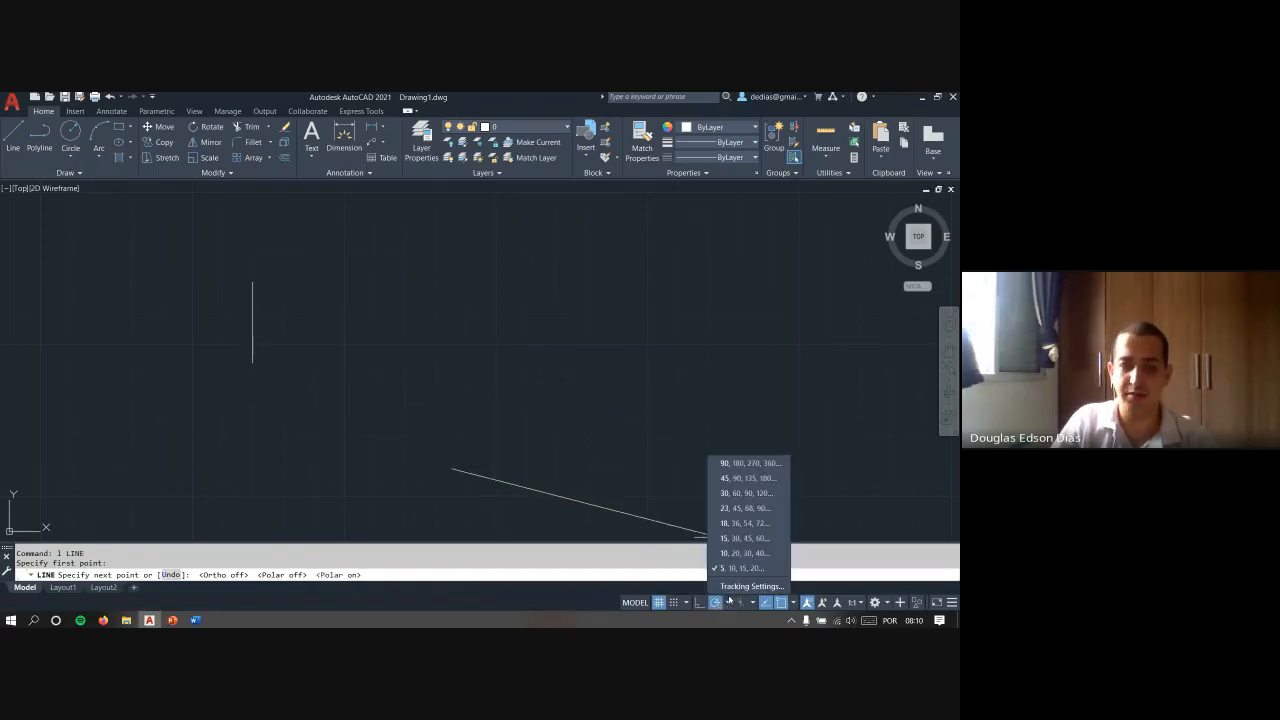
click(748, 493)
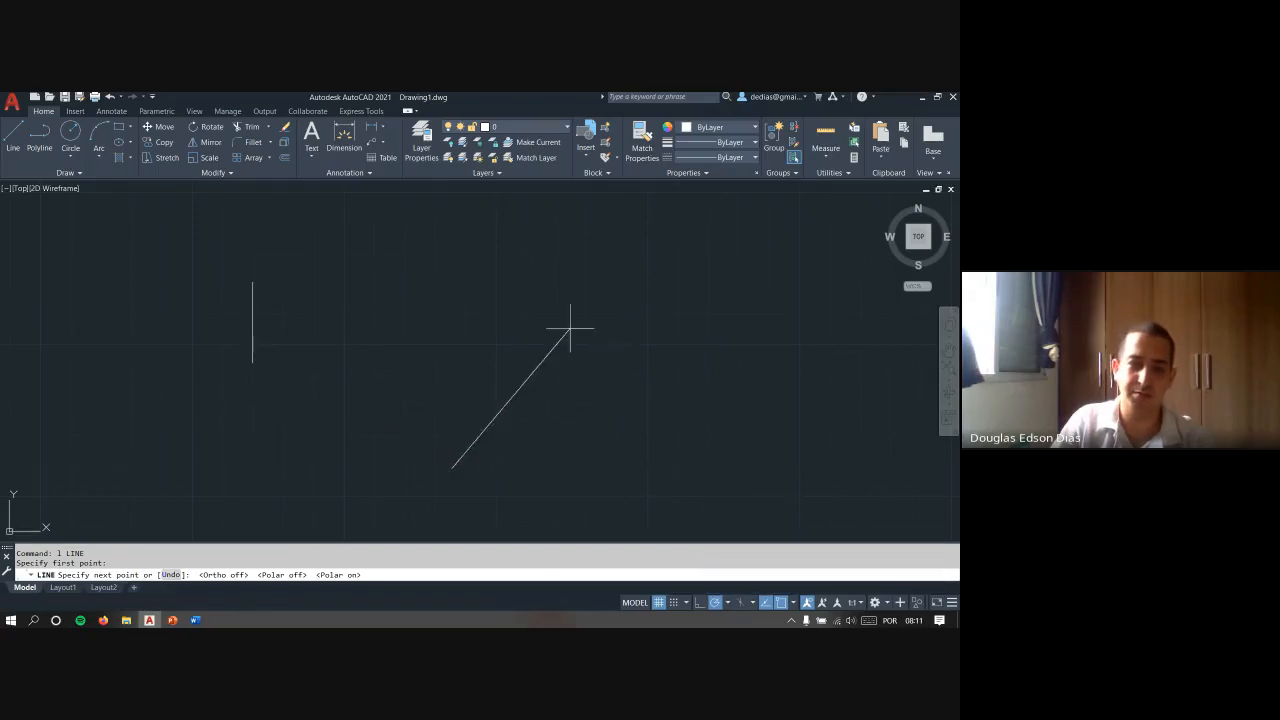
click(662, 373)
key(Escape)
- With Ortho mode on, draw a horizontal line below the inclined one and a vertical line about 61 units long from its left end
text(l)
key(Return)
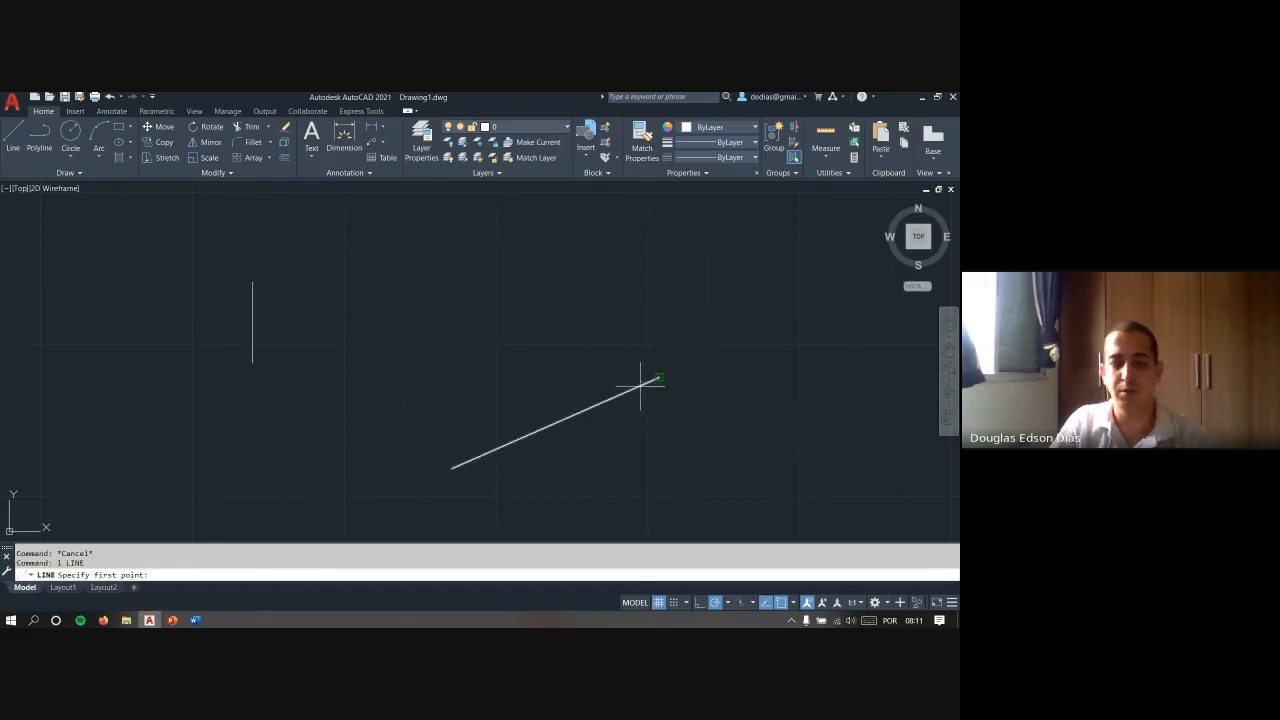
key(F8)
click(549, 477)
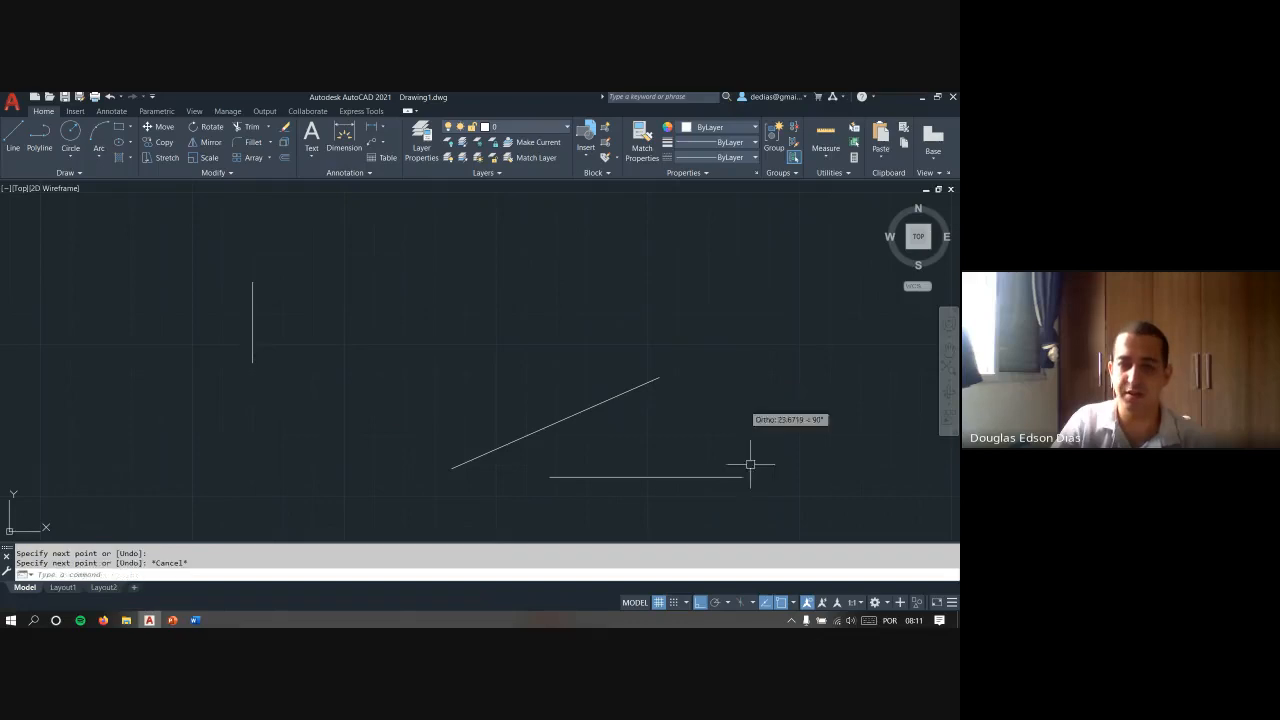
key(Escape)
key(Return)
click(551, 478)
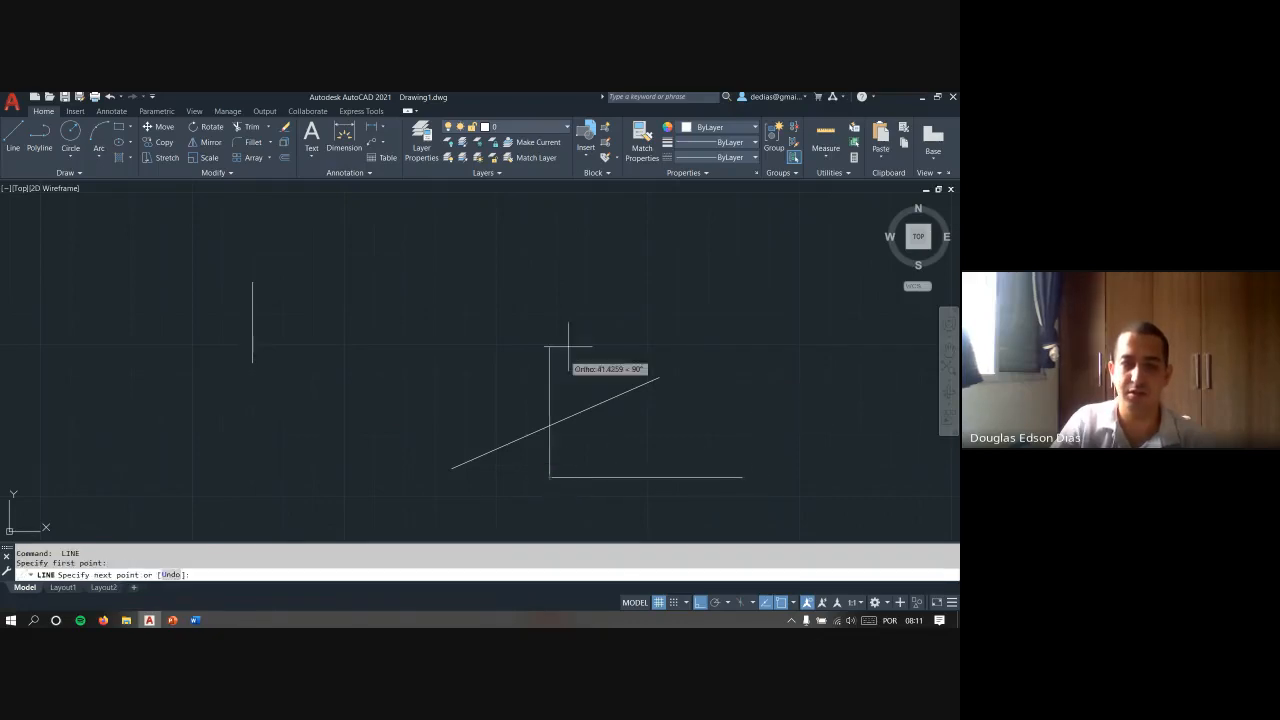
click(627, 290)
key(Escape)
key(Escape)
- Delete the horizontal and vertical lines that form the corner
click(597, 517)
click(534, 466)
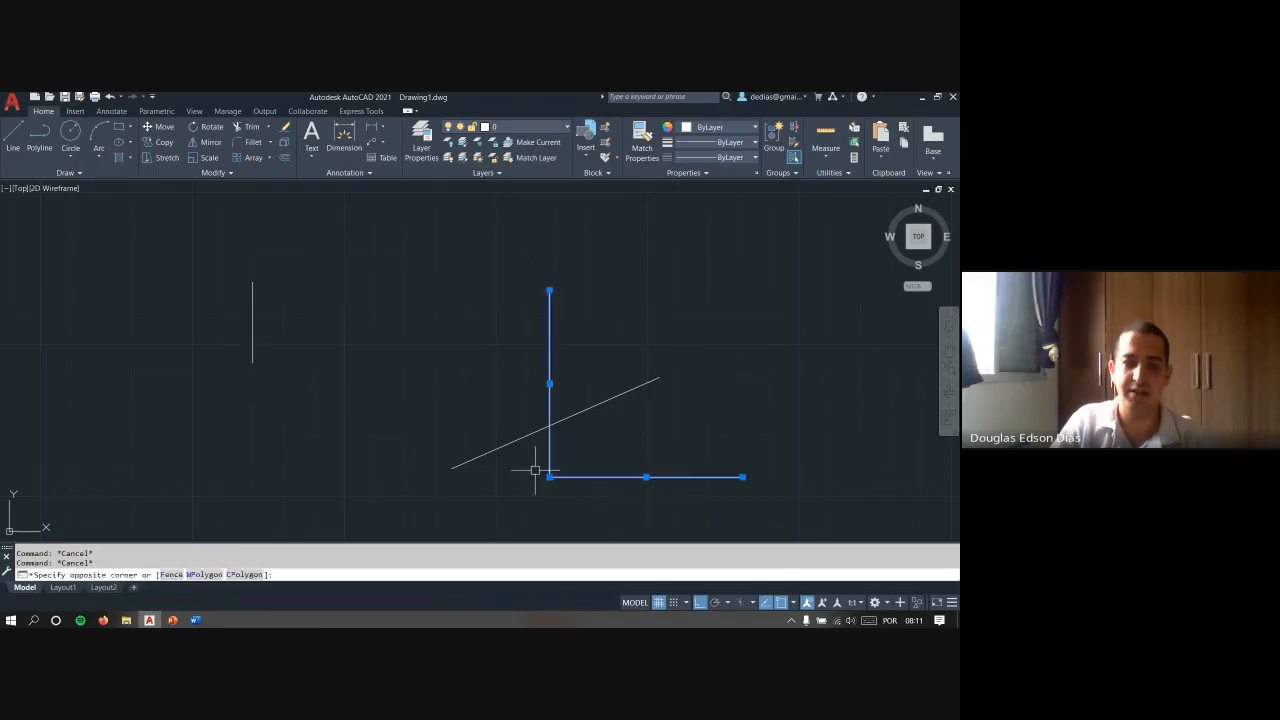
key(Delete)
- Turn polar tracking on and draw a line about 93 units long at 45° across the inclined line
text(l)
key(Return)
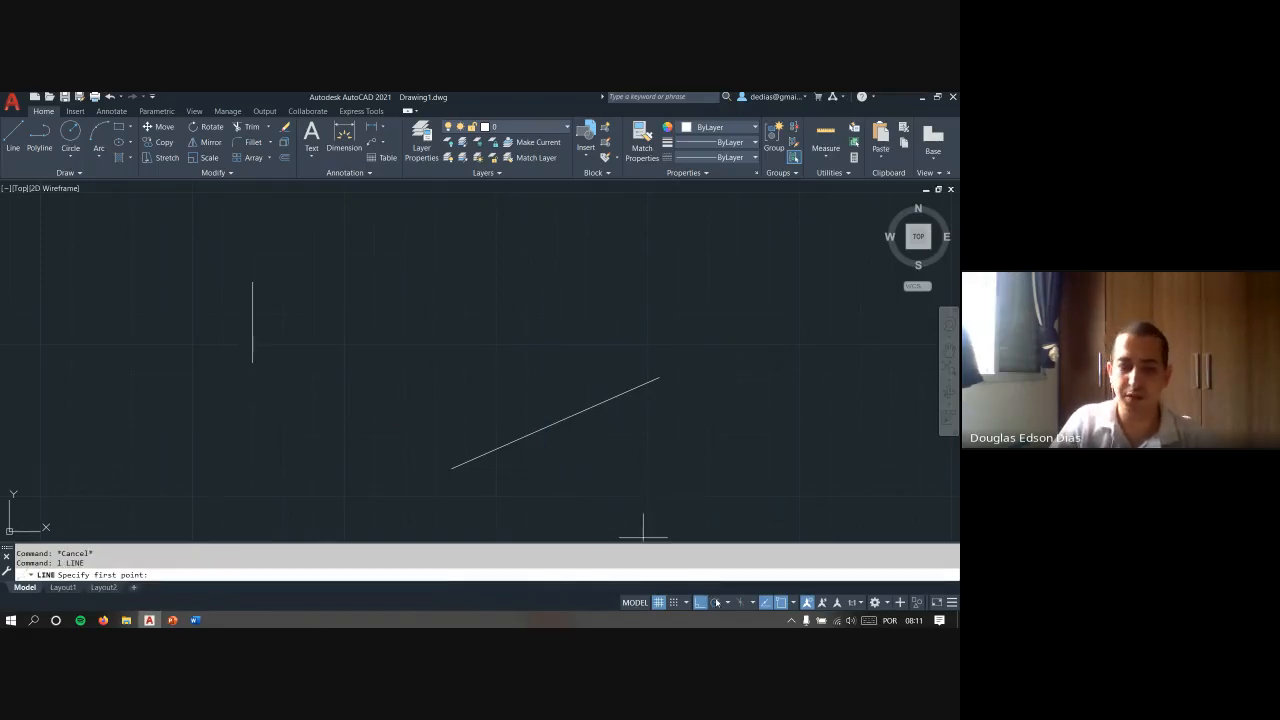
click(718, 603)
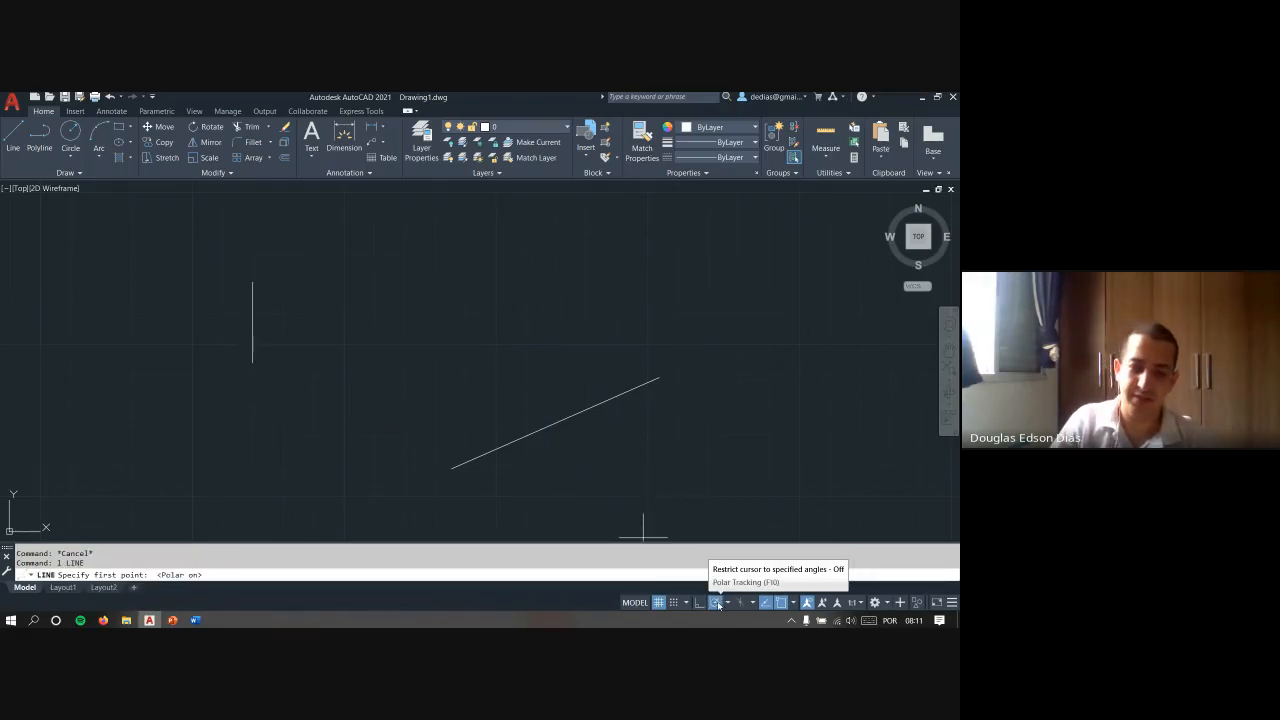
click(506, 491)
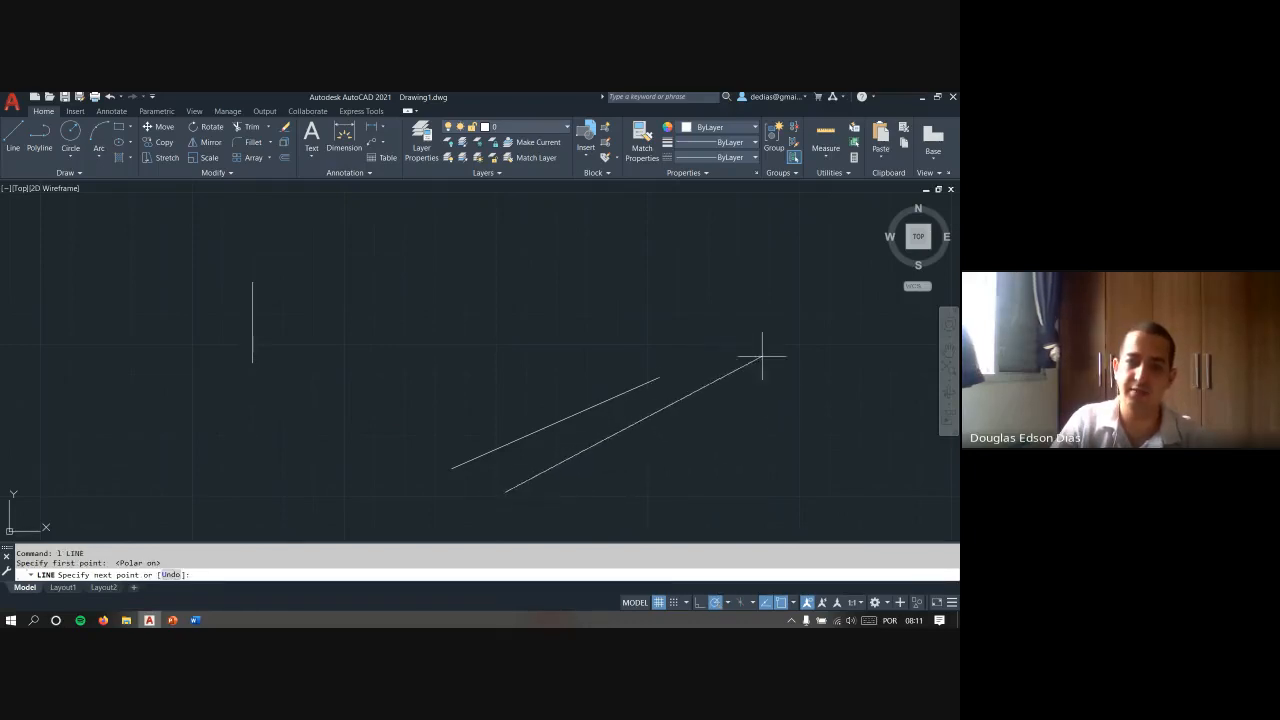
click(705, 293)
key(Escape)
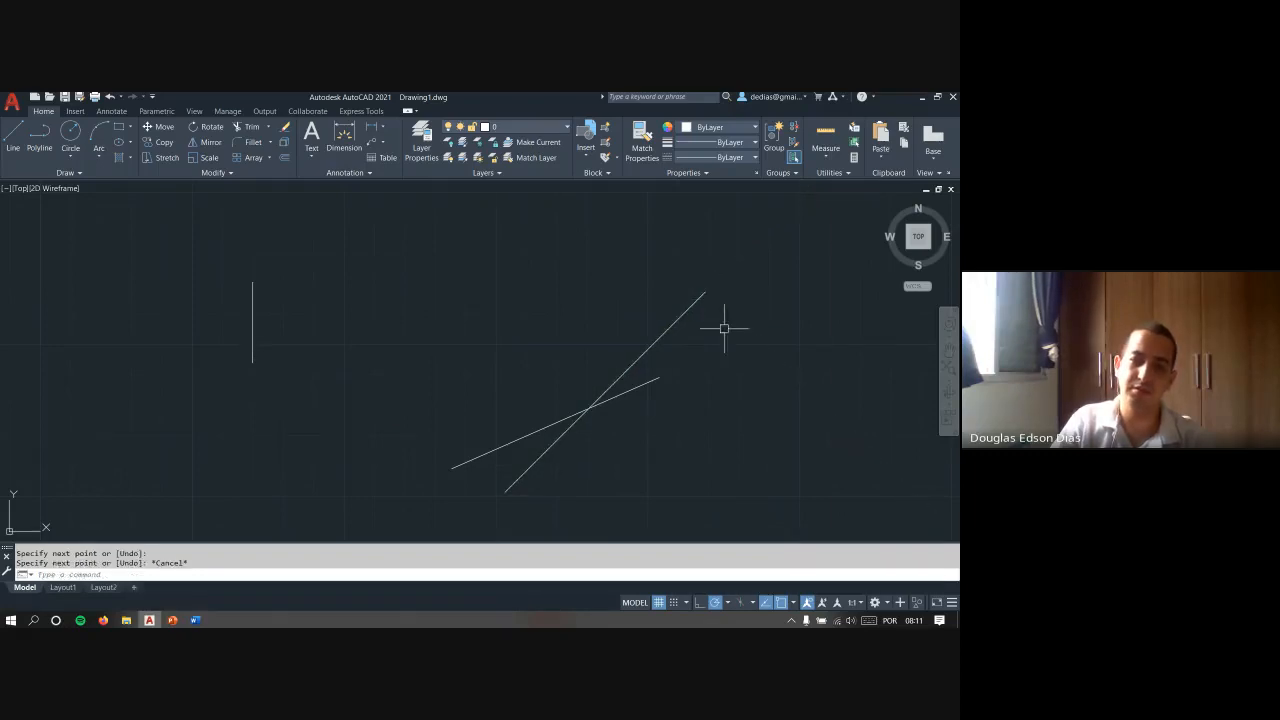
- Delete the two crossing inclined lines
click(683, 409)
click(580, 323)
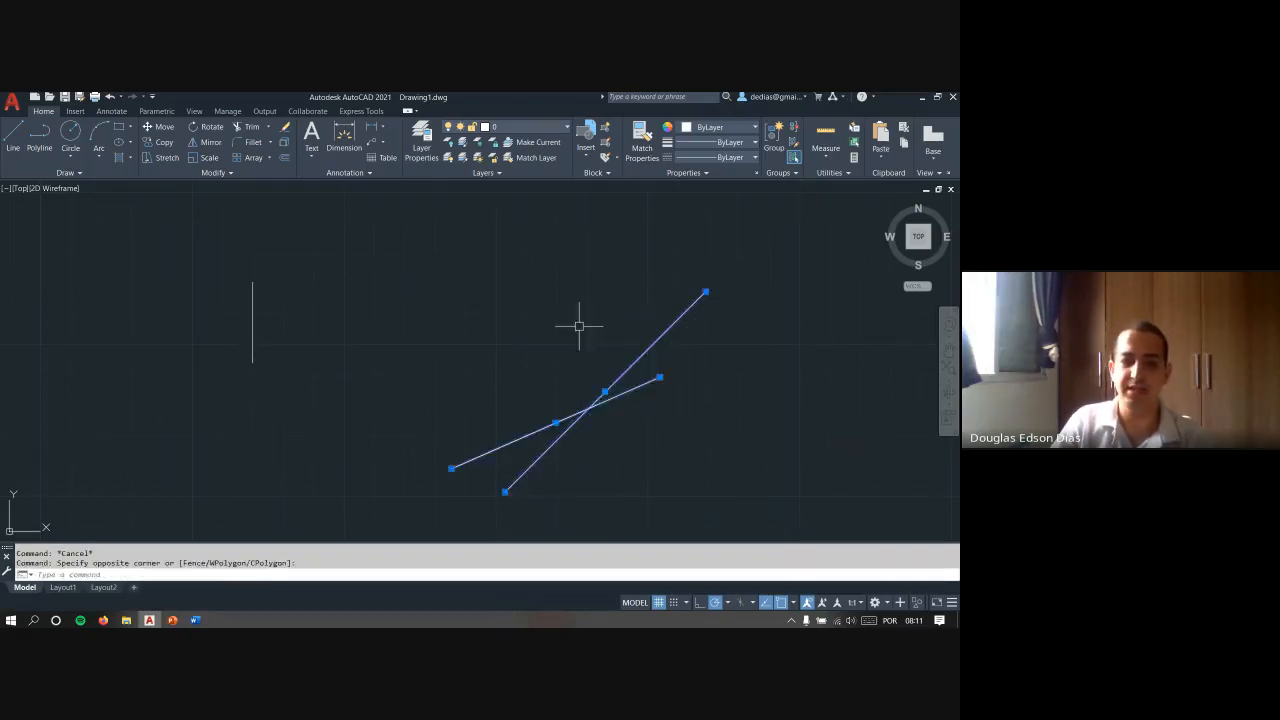
key(Delete)
- Draw a single inclined line rising to the right in the empty area where the crossing lines were
text(l)
key(Return)
click(459, 489)
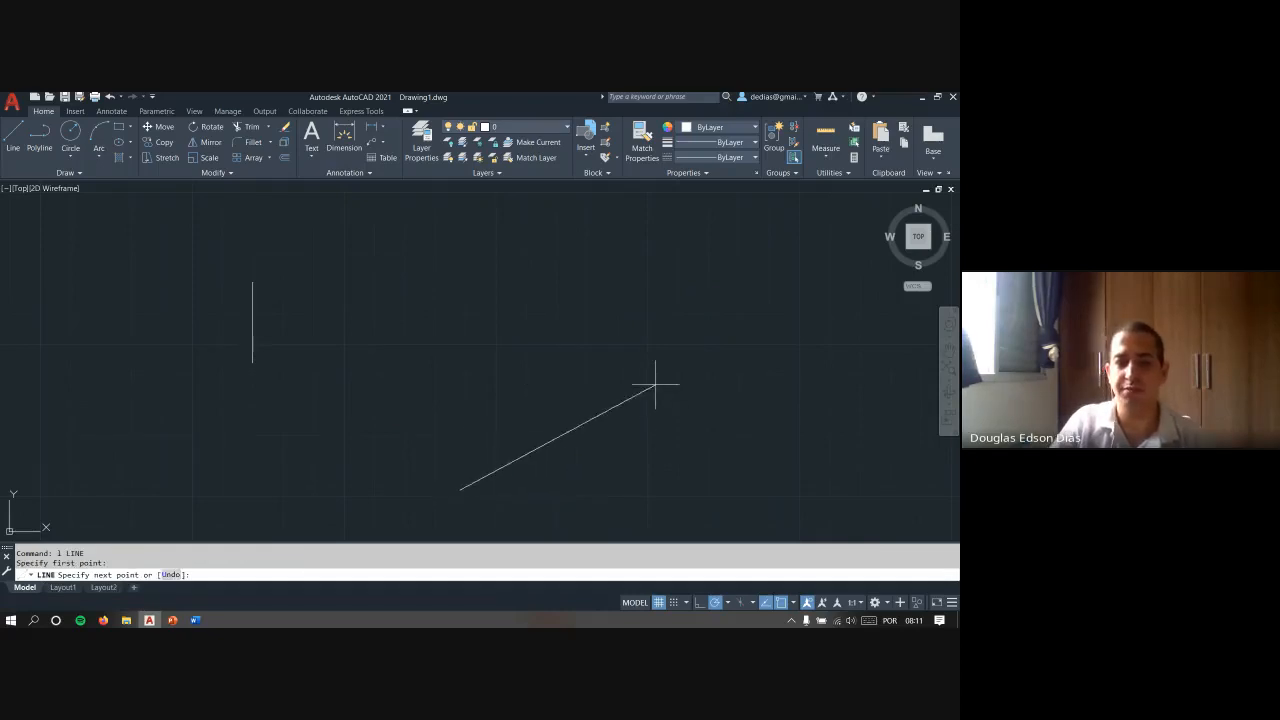
click(668, 386)
key(Escape)
key(Escape)
- Delete the newly drawn inclined line
click(622, 440)
click(566, 355)
key(Delete)
key(Escape)
key(Escape)
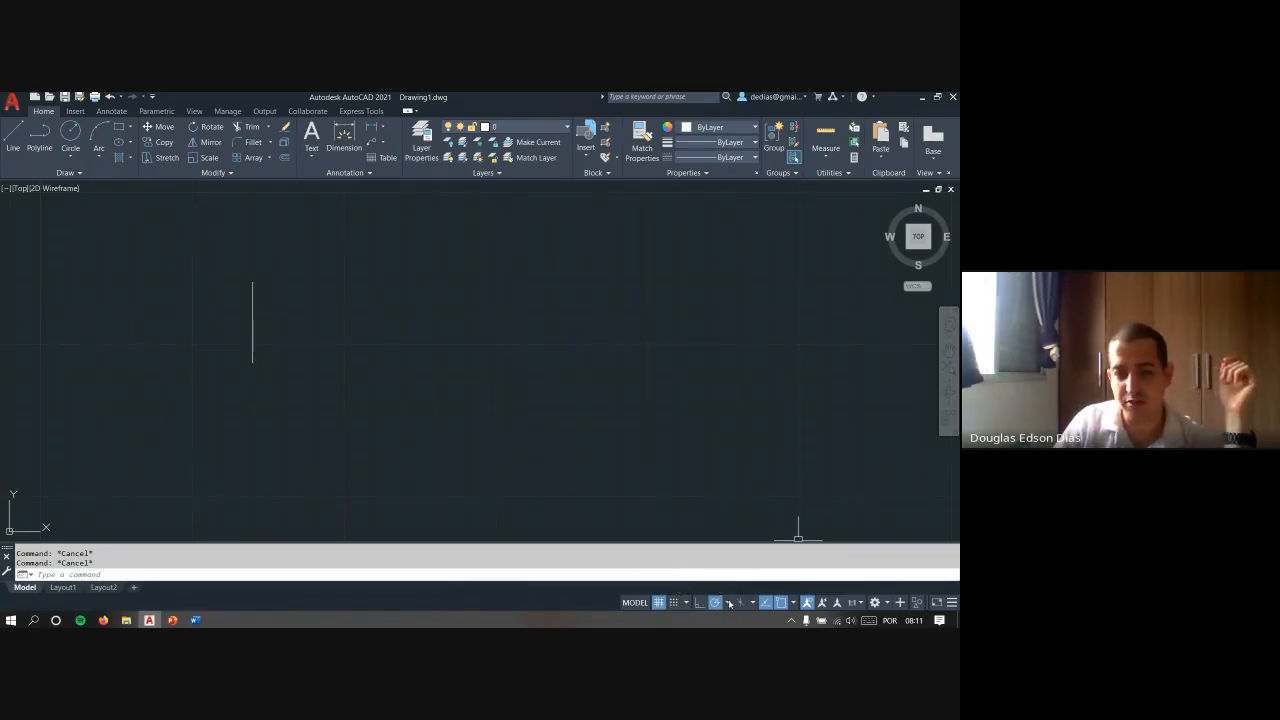
- Turn off the drawing grid display and erase the remaining vertical line
click(660, 603)
click(306, 403)
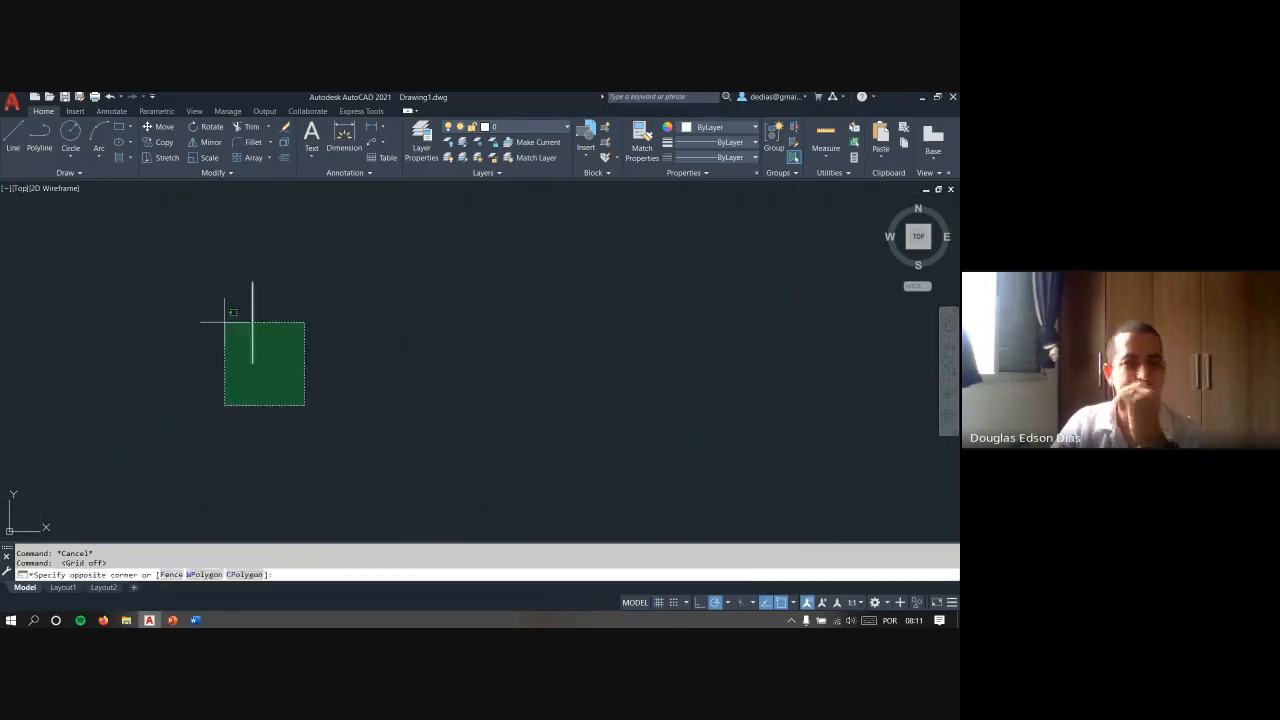
click(226, 320)
text(e)
key(Return)
key(Escape)
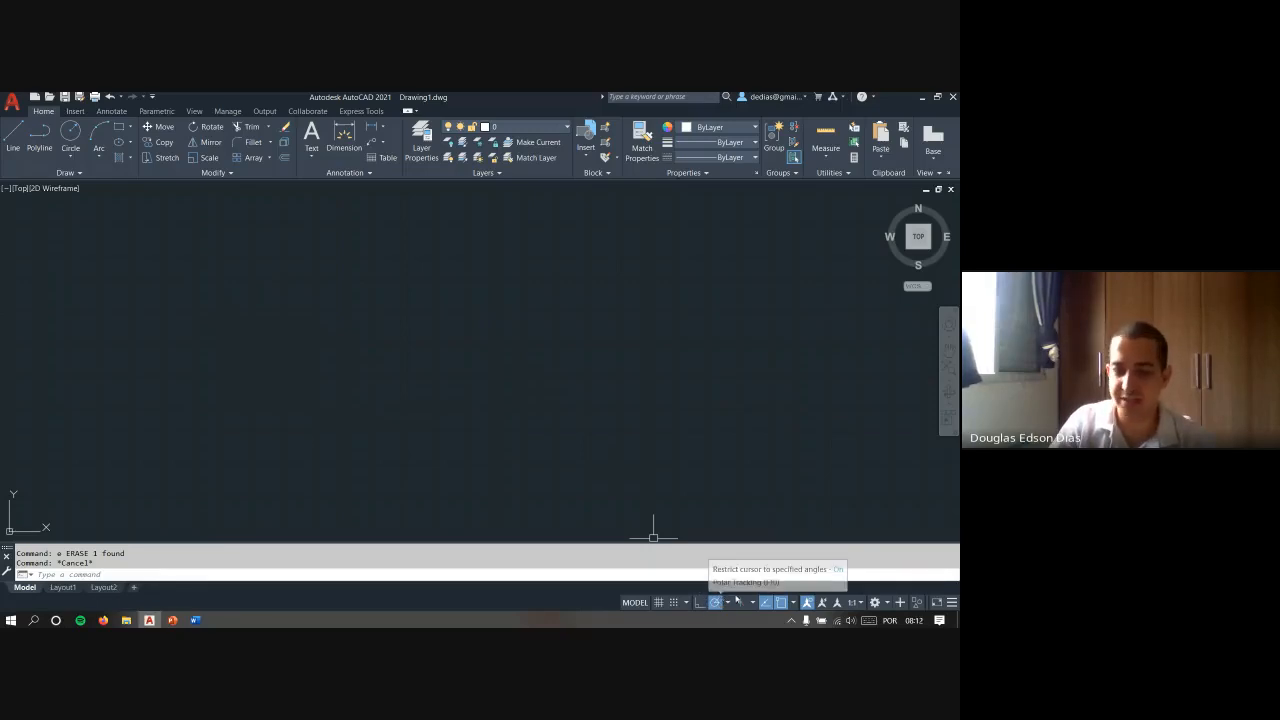
key(Escape)
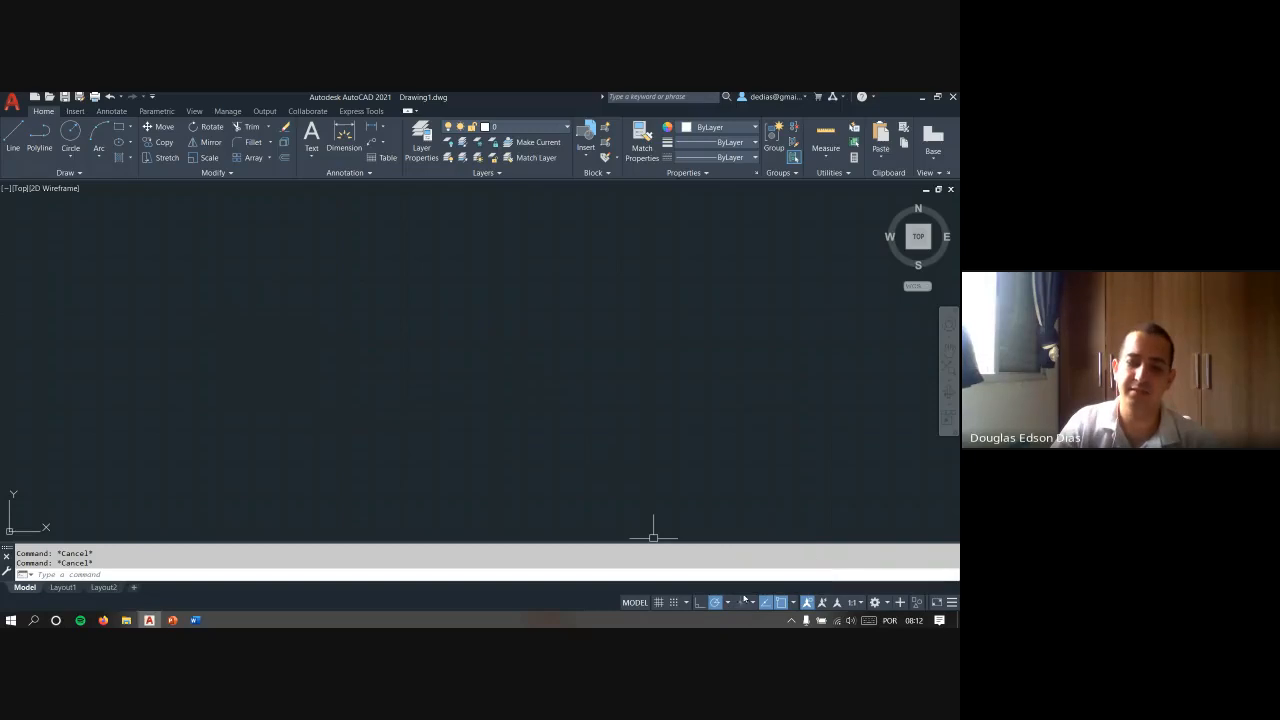
- Turn on isometric drafting in Isoplane Left and draw a closed four-sided face with sides along 150° and 90°
click(740, 603)
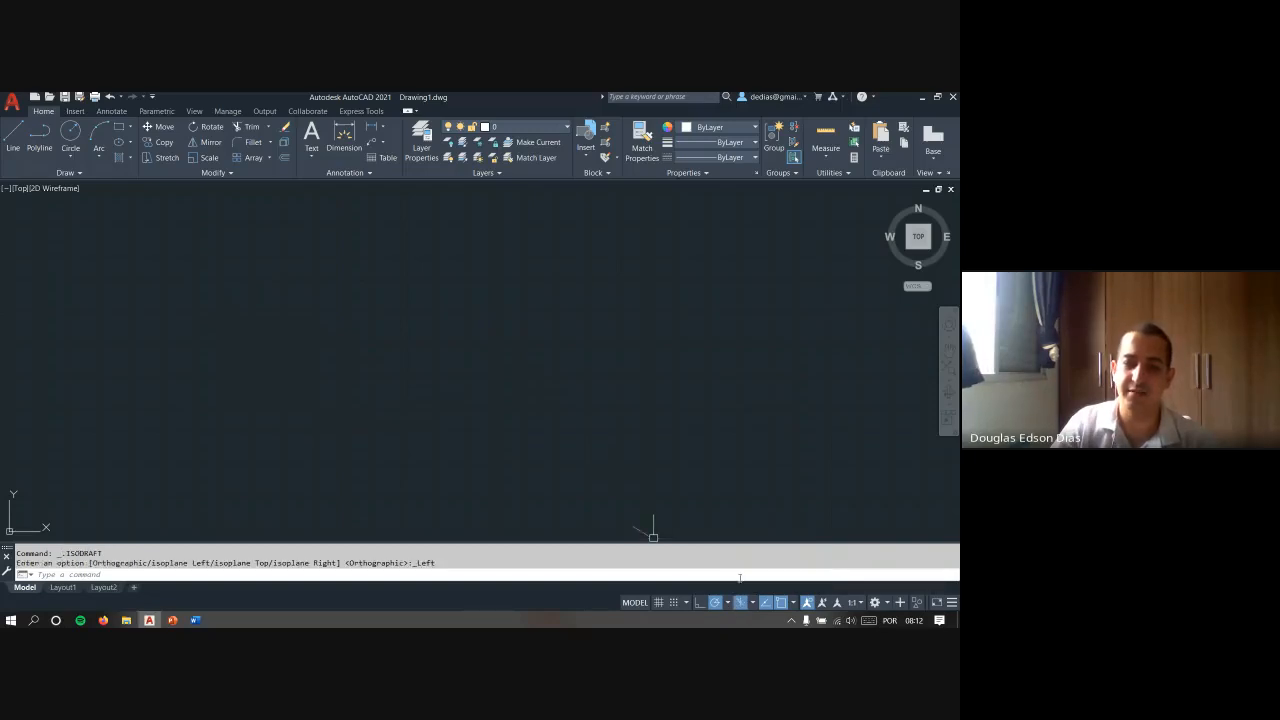
text(l)
key(Return)
click(527, 396)
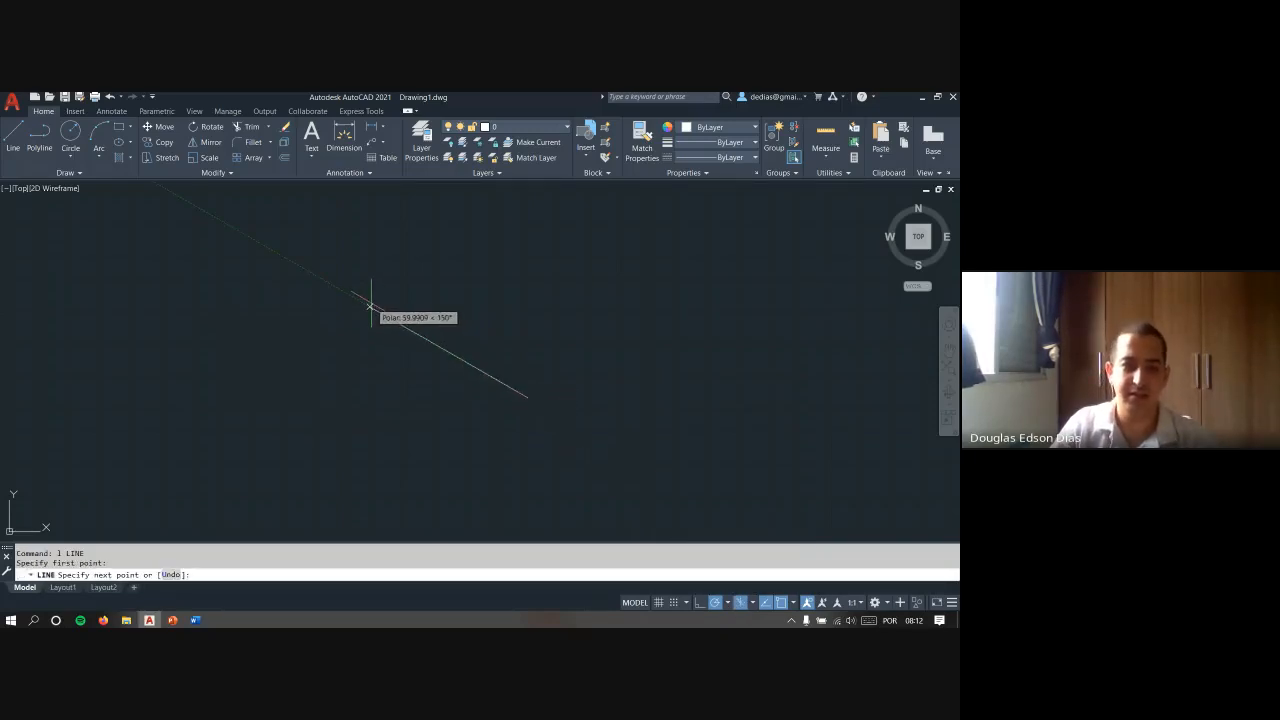
middle_drag(371, 306, 451, 370)
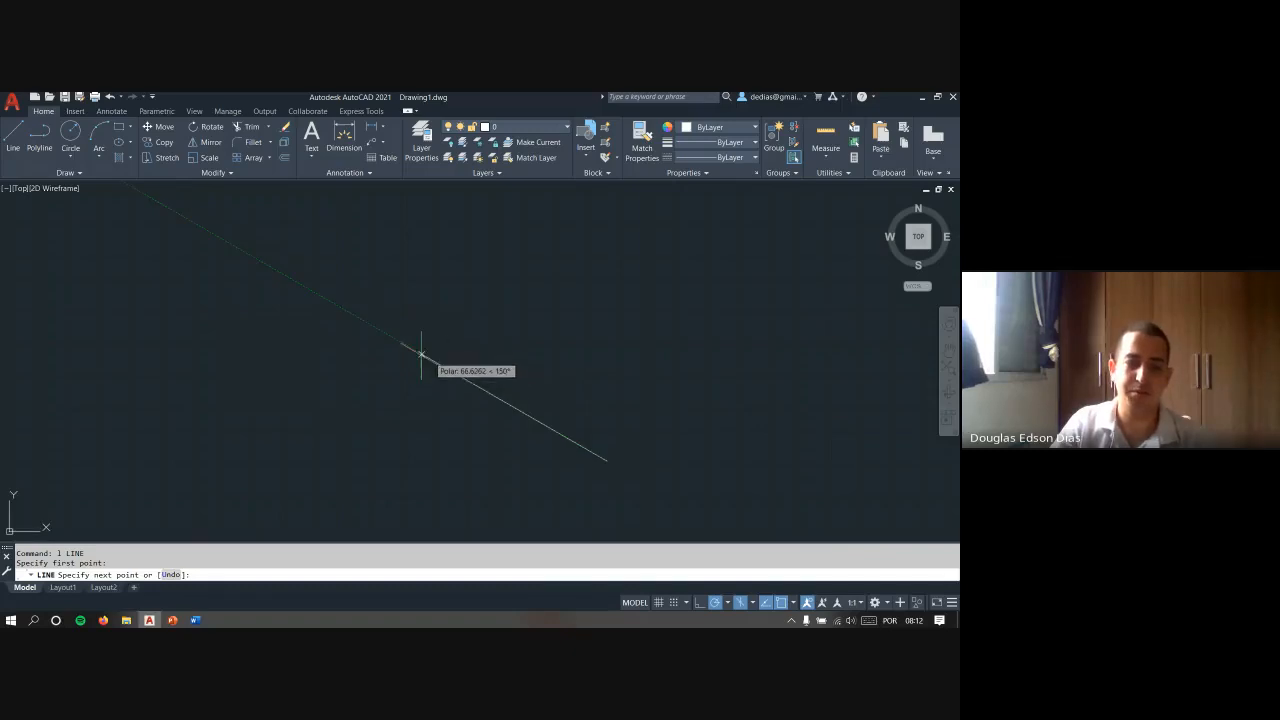
click(427, 357)
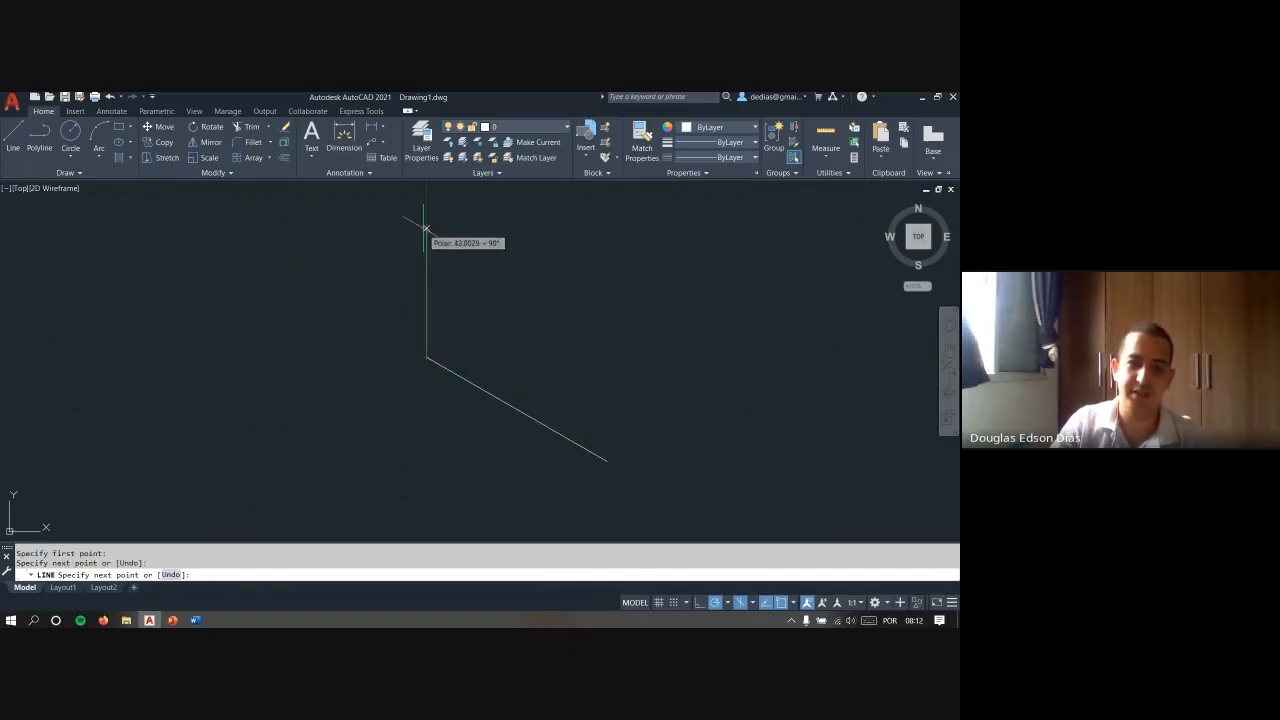
click(427, 229)
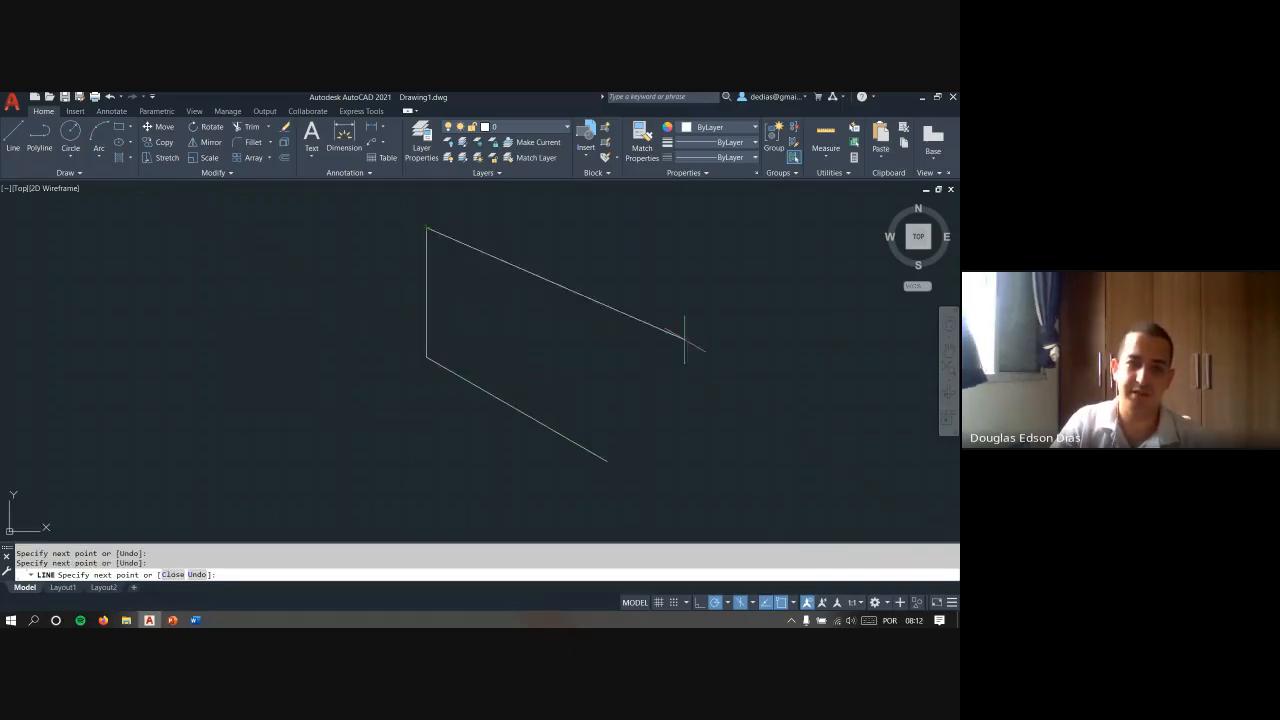
click(606, 331)
key(Escape)
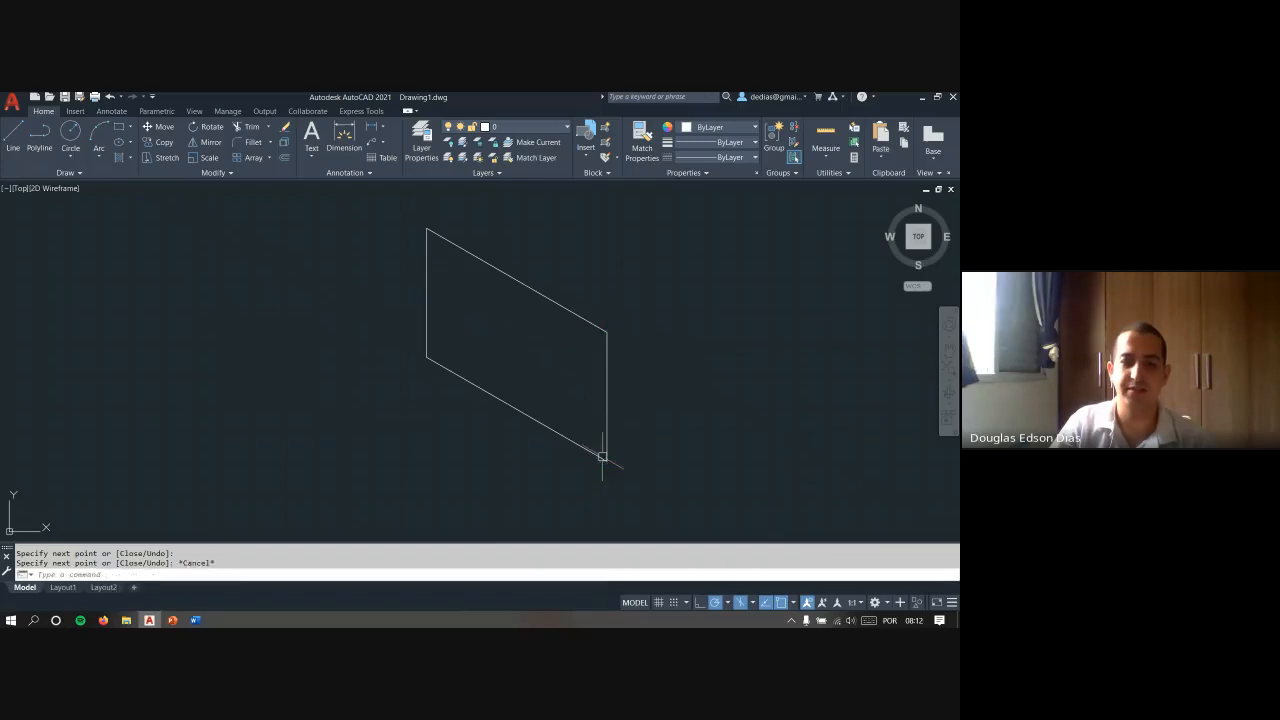
- Draw the L-shaped side face from the lower right corner, with a 30° base about 114 units long and a top about 55 units long
scroll(604, 455, down, 4)
scroll(486, 421, up, 2)
key(Return)
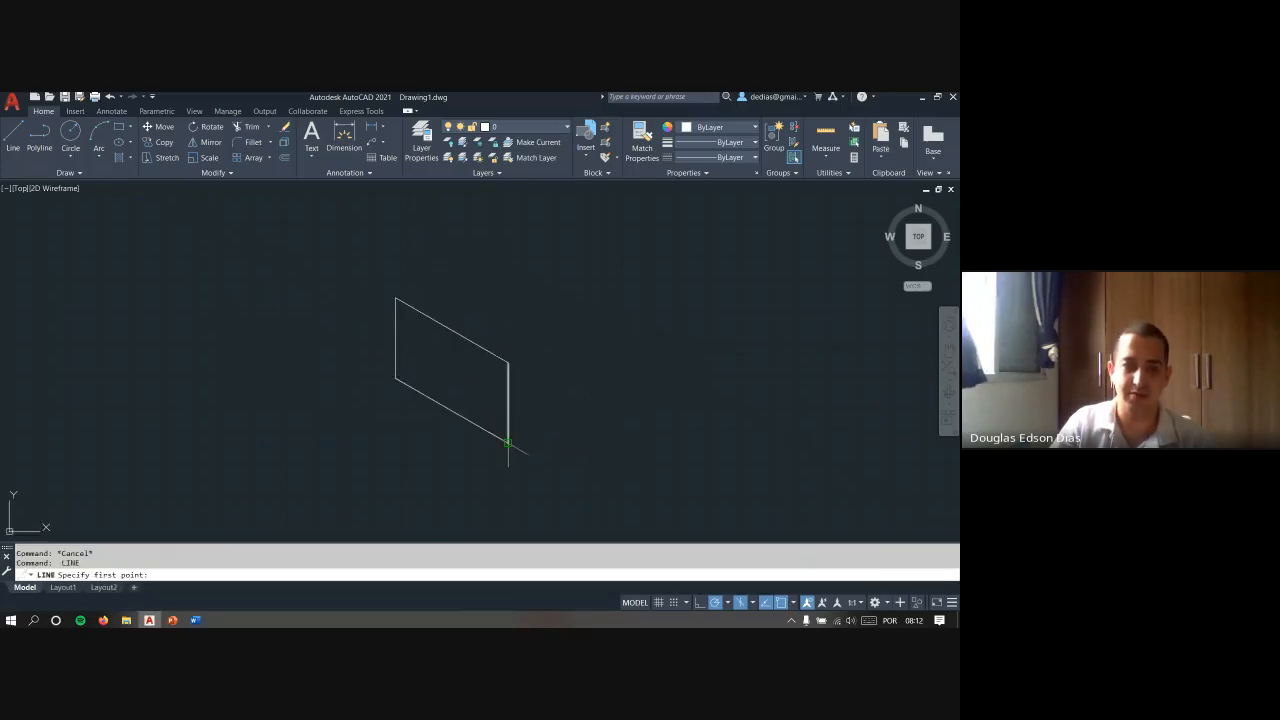
click(508, 442)
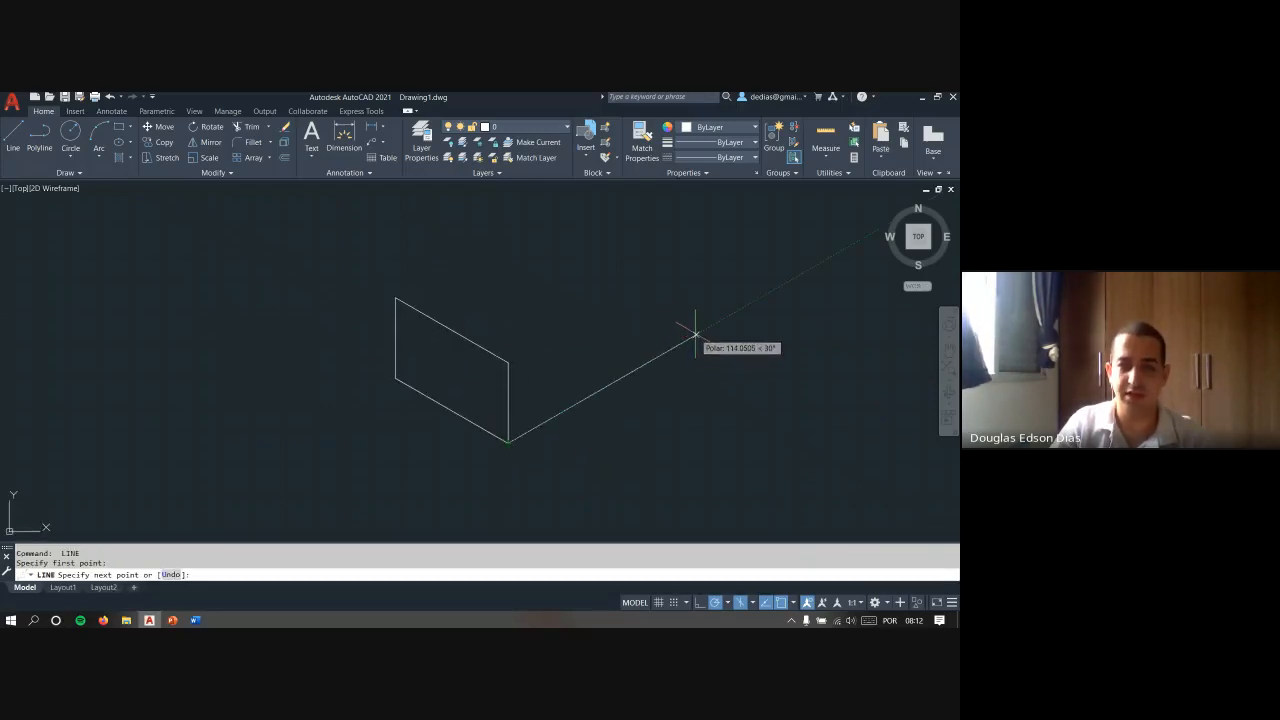
click(696, 332)
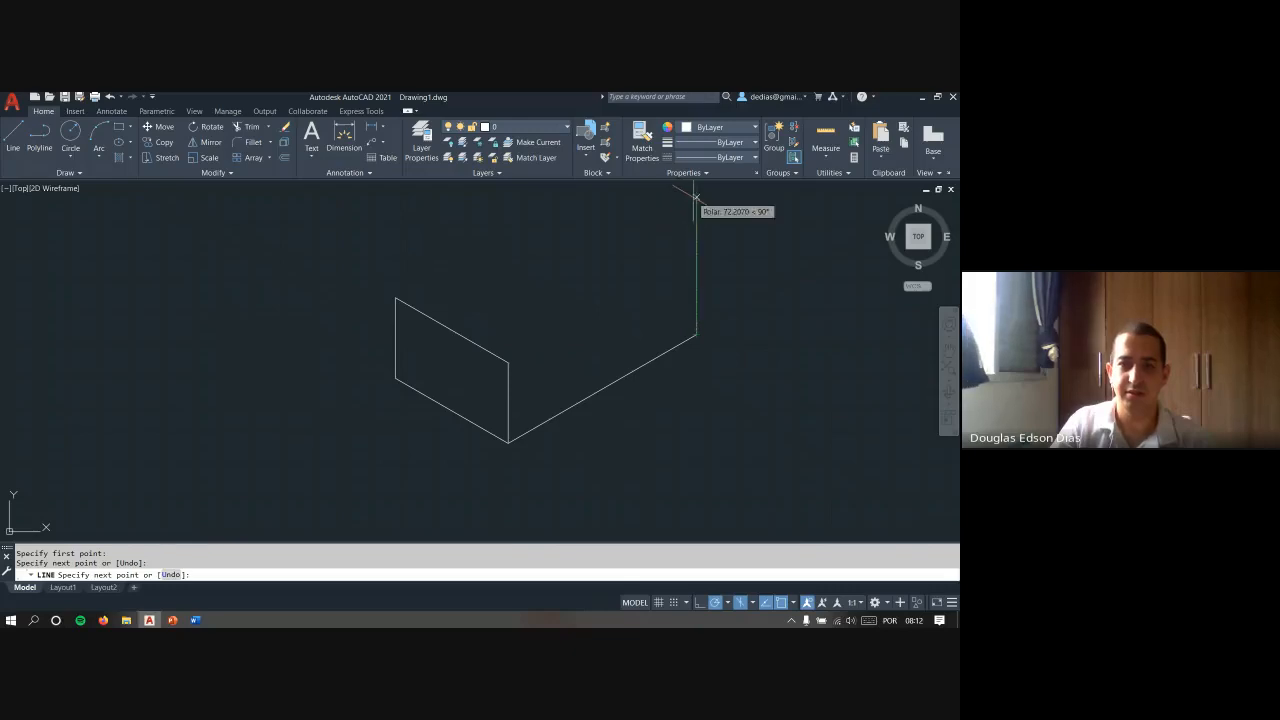
middle_drag(691, 200, 666, 246)
click(670, 235)
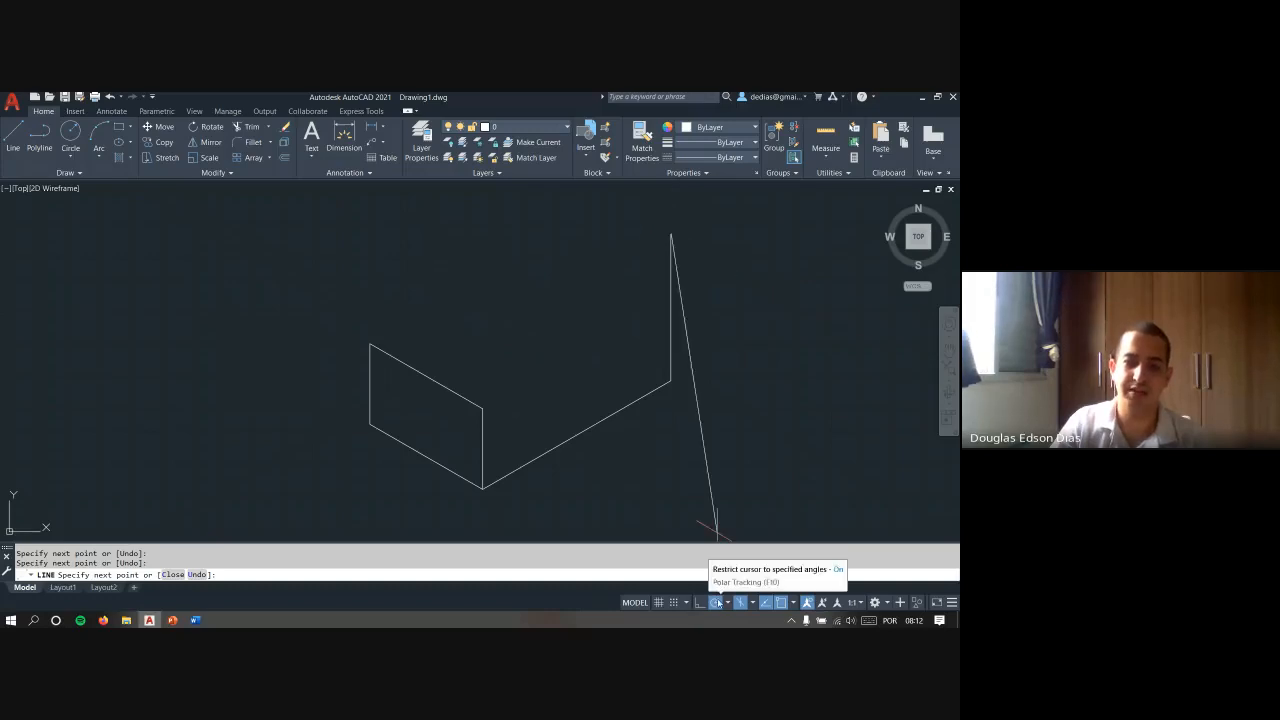
click(580, 287)
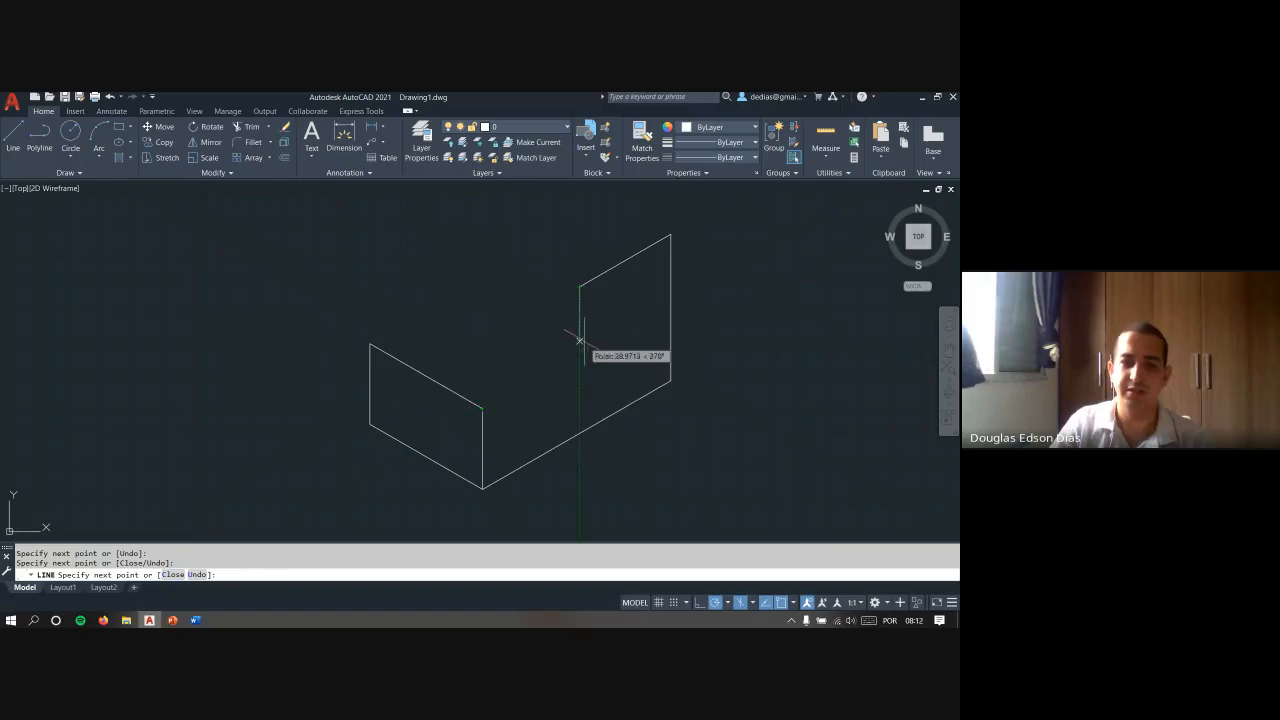
click(580, 352)
click(483, 407)
key(Escape)
- Complete the lower step's top face with a 30° line from the front face's upper left corner, continued to the inner corner
key(space)
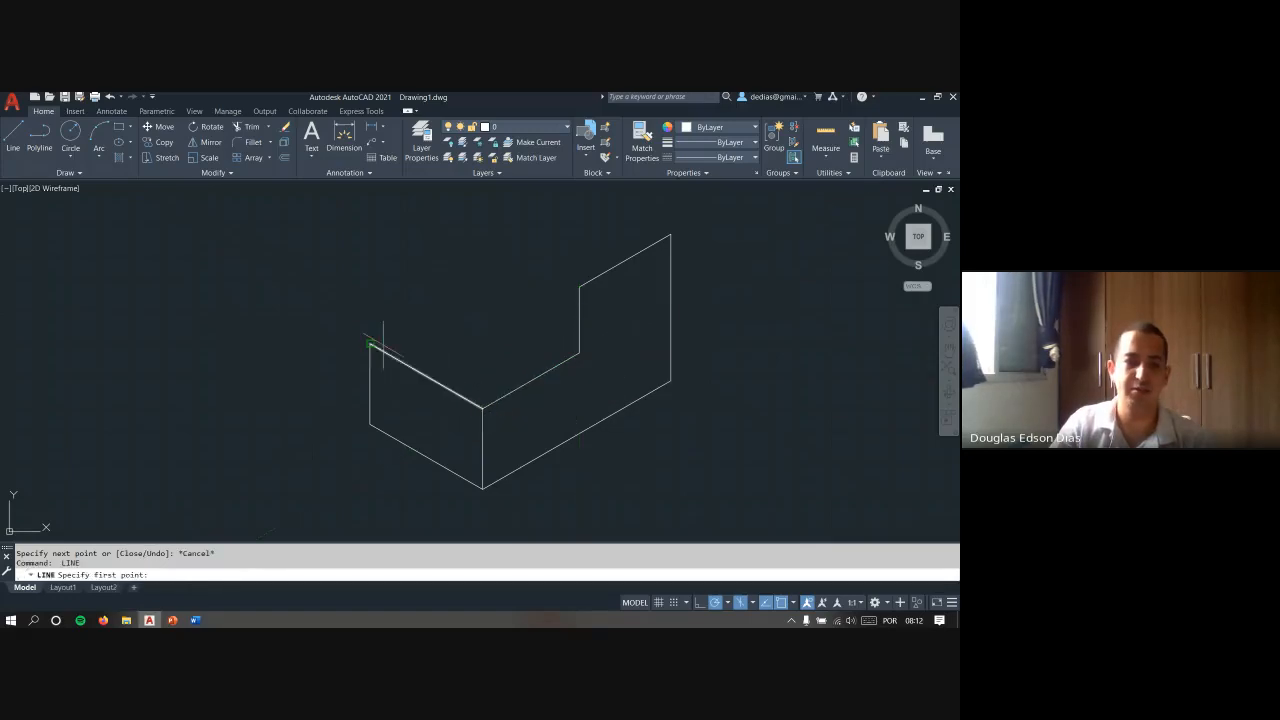
click(376, 344)
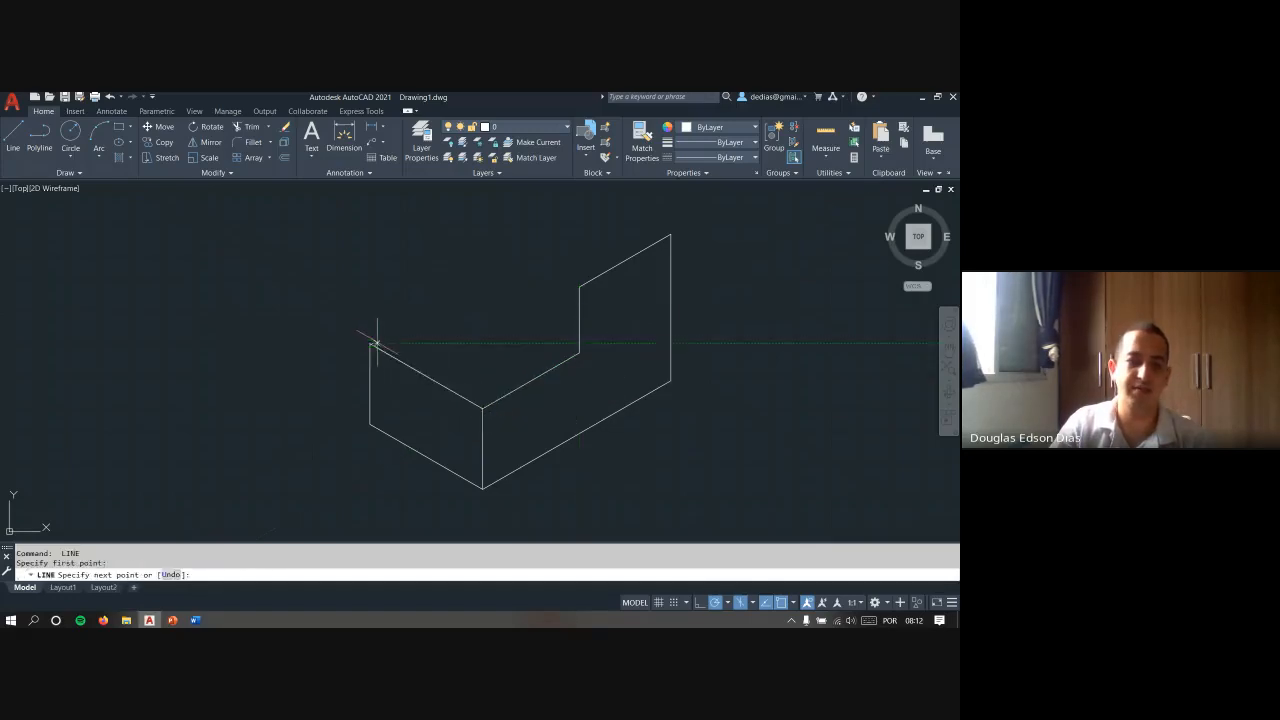
click(464, 288)
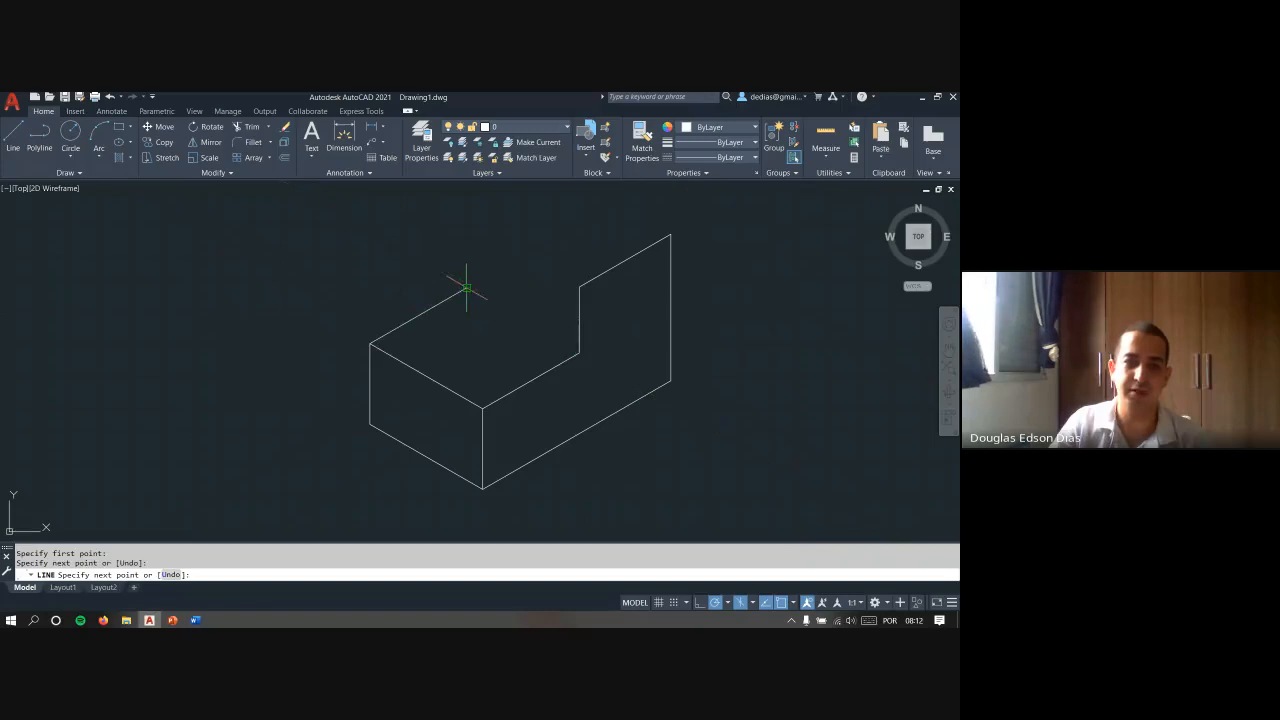
click(580, 352)
key(Escape)
- Draw the riser between the two steps with a 150° top edge and a vertical edge down to the lower step's back corner
key(space)
click(580, 288)
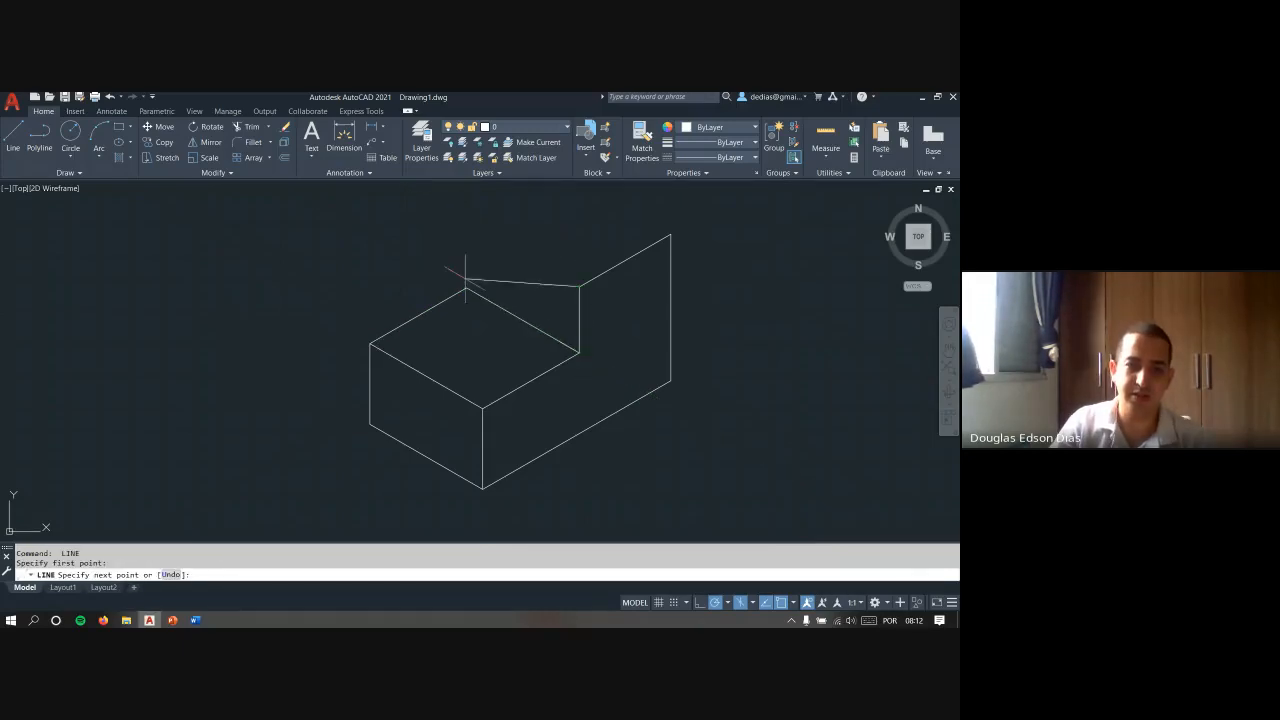
click(467, 222)
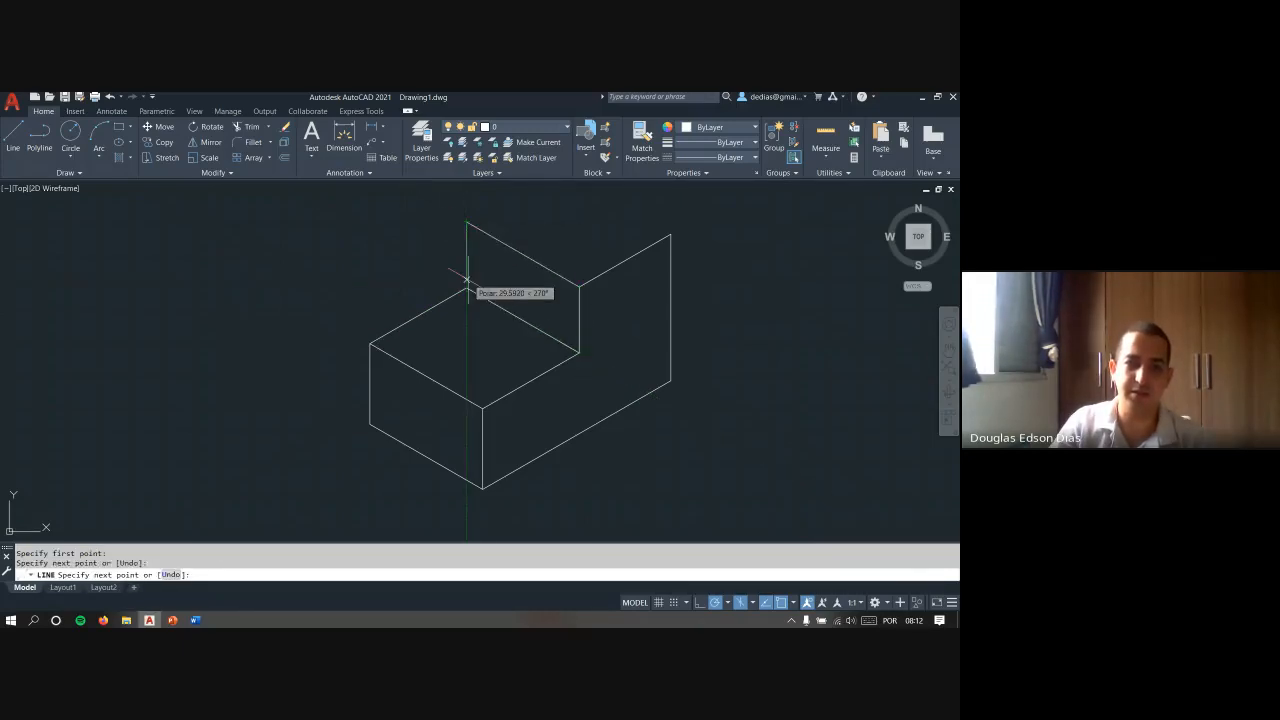
click(467, 287)
key(Escape)
- Close the upper step's top face with a 30° line from the riser's upper left corner, continued to the side face's upper right corner
scroll(489, 228, up, 2)
key(space)
middle_drag(489, 228, 417, 275)
click(369, 261)
scroll(369, 262, down, 2)
scroll(369, 262, down, 2)
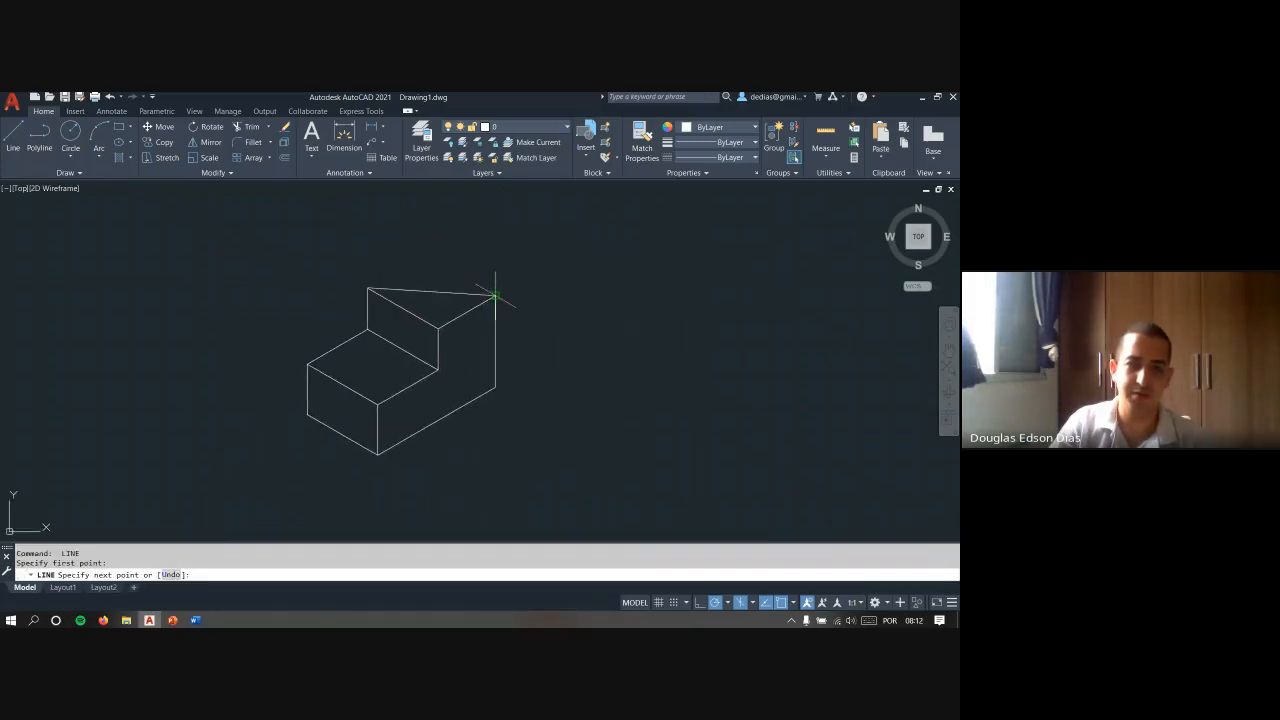
click(427, 255)
click(497, 293)
key(Escape)
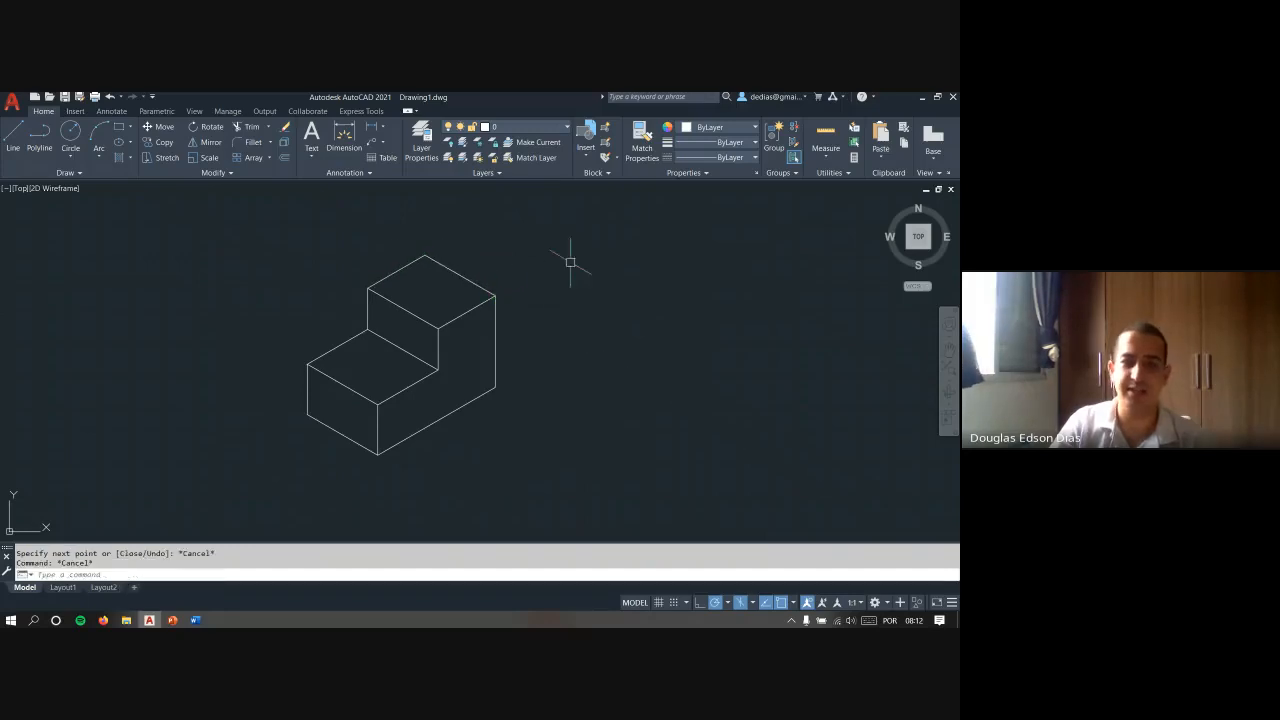
- Inspect the stepped block from a tilted viewpoint and return to the Top view
click(931, 251)
scroll(571, 391, down, 3)
shift+middle_drag(571, 391, 608, 431)
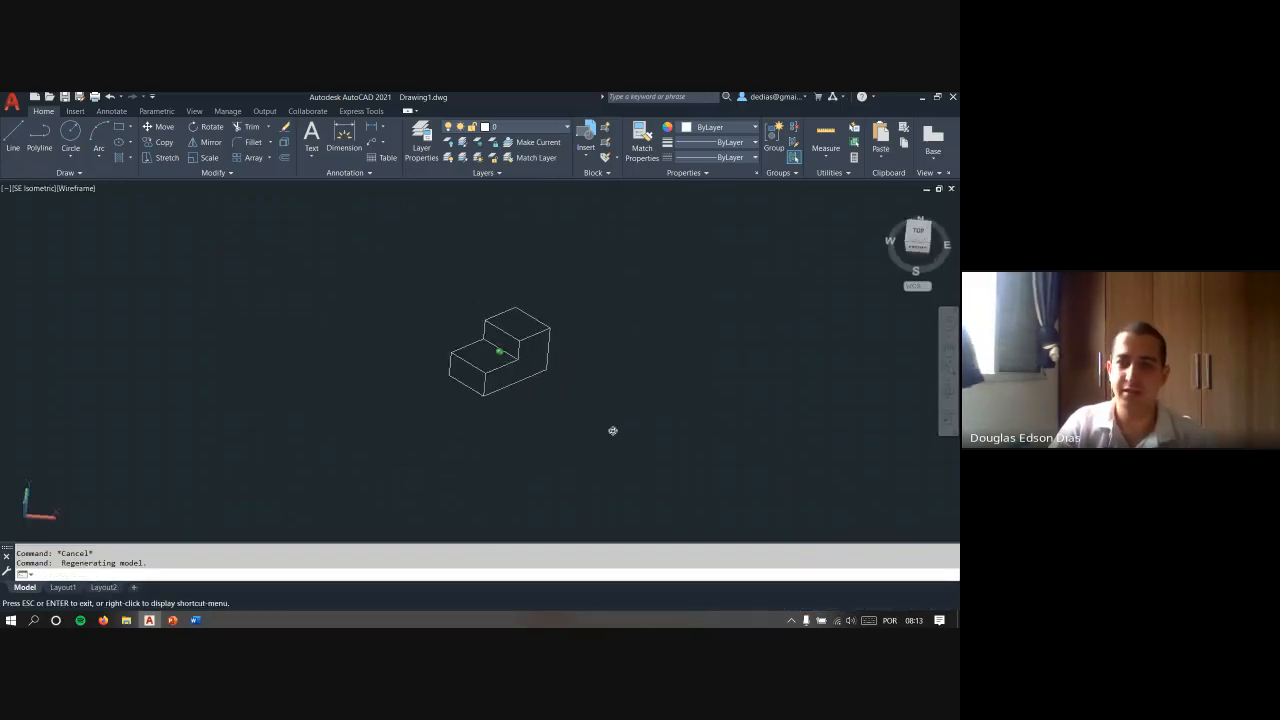
click(921, 235)
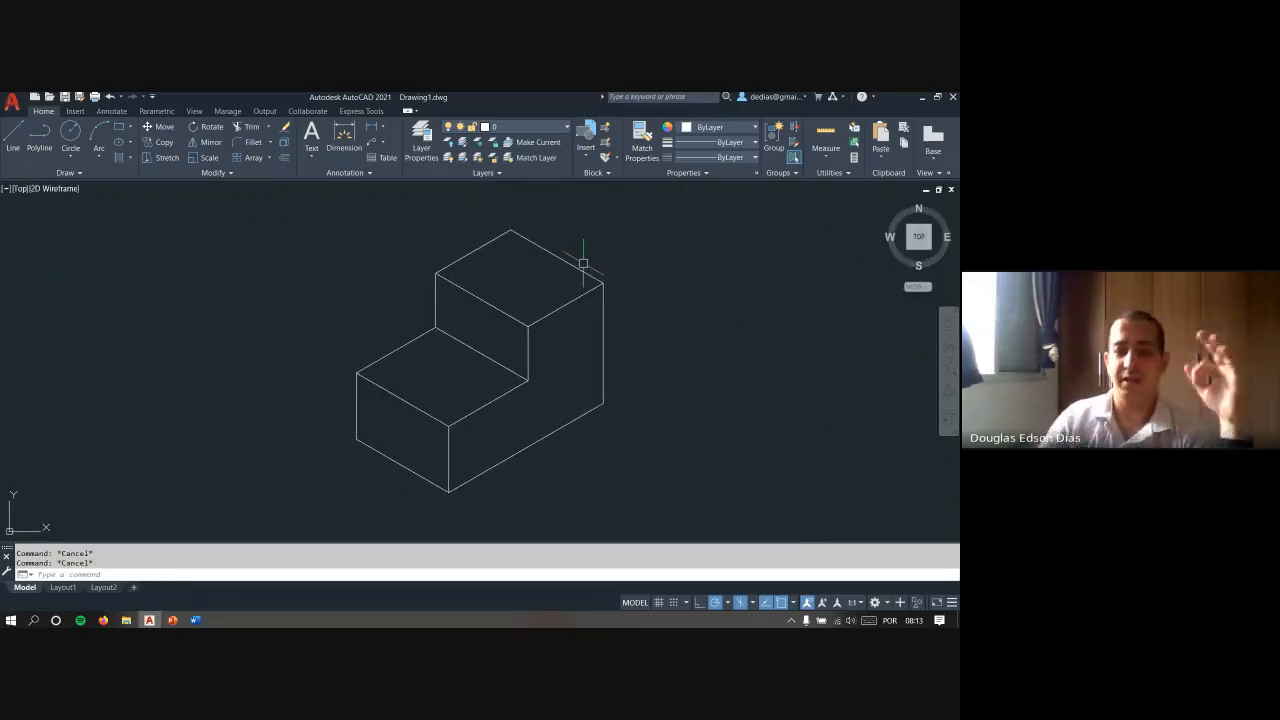
- In Isoplane Top with polar tracking off, draw a 150° line about 98 units long from the block's upper right corner, plus a segment rising rightward
click(752, 603)
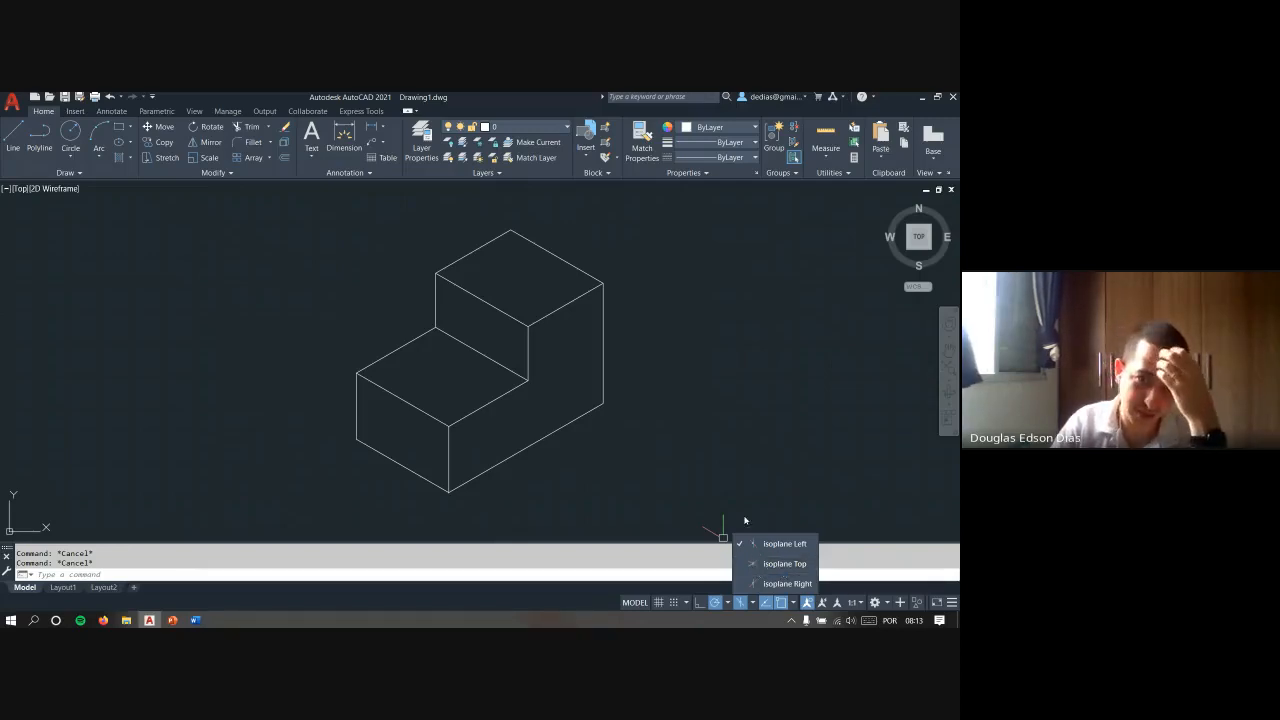
key(F5)
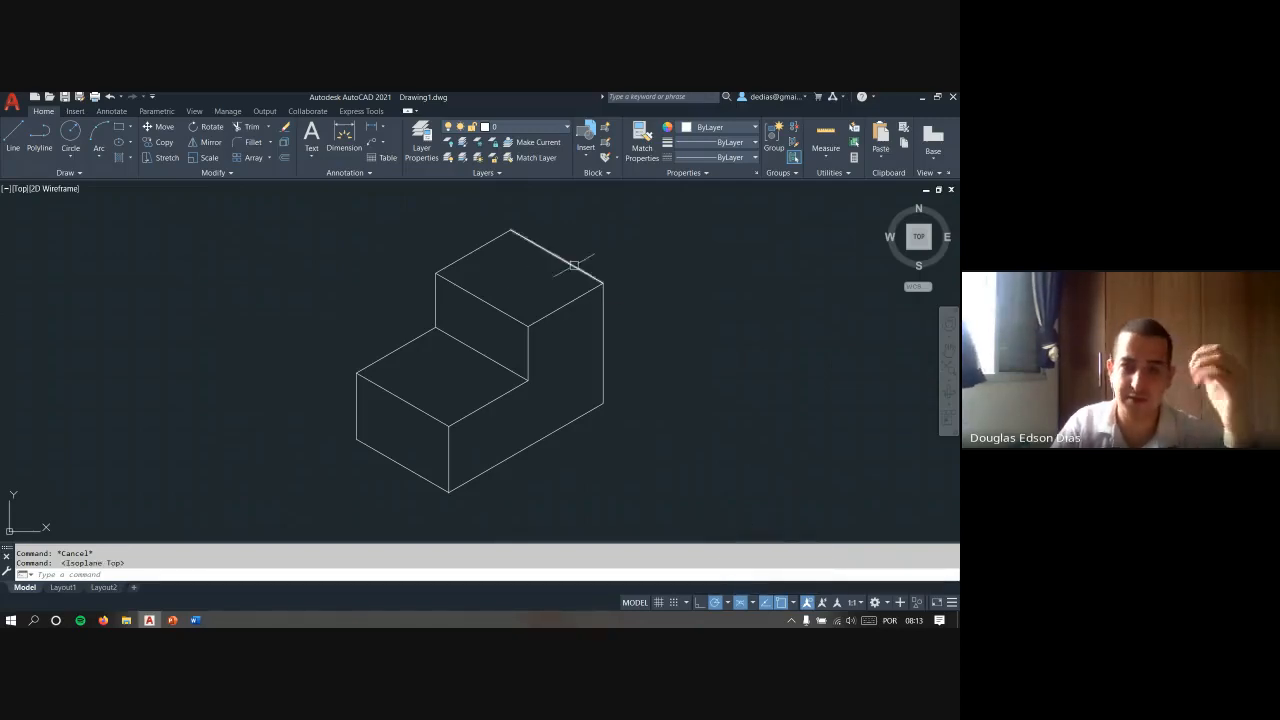
text(l)
key(Return)
click(603, 285)
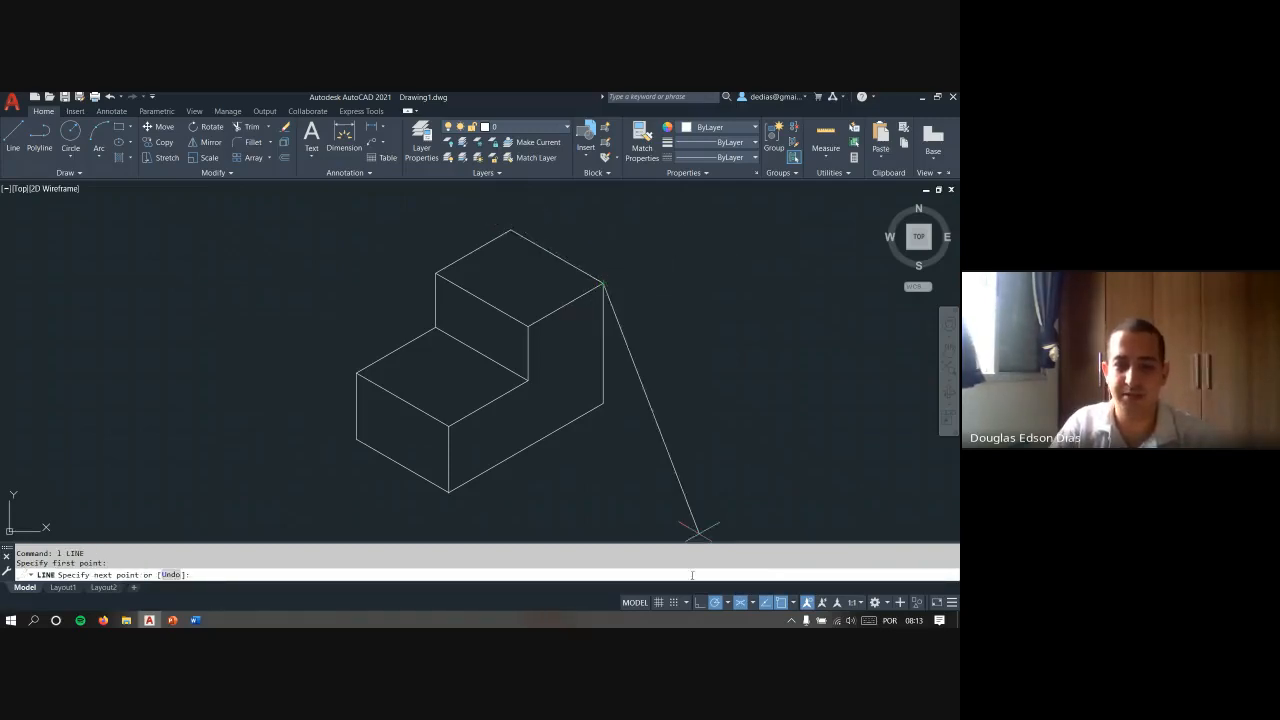
key(F10)
middle_drag(645, 280, 608, 357)
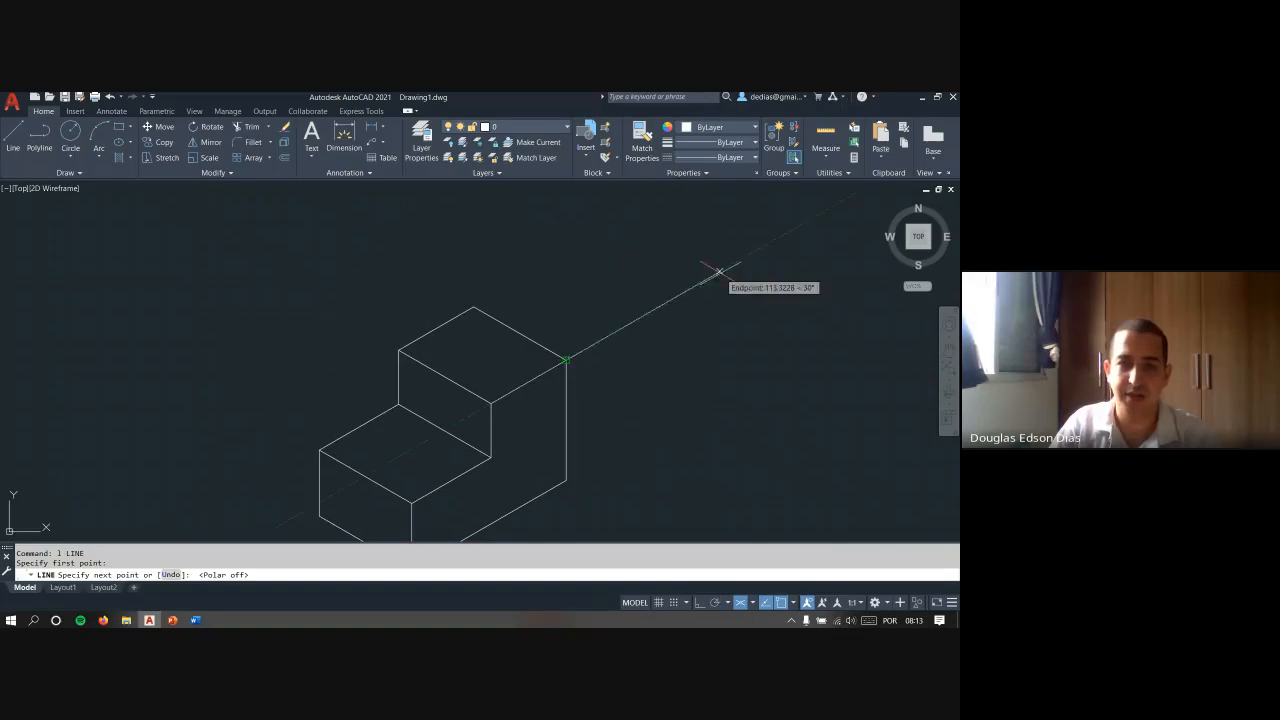
click(432, 284)
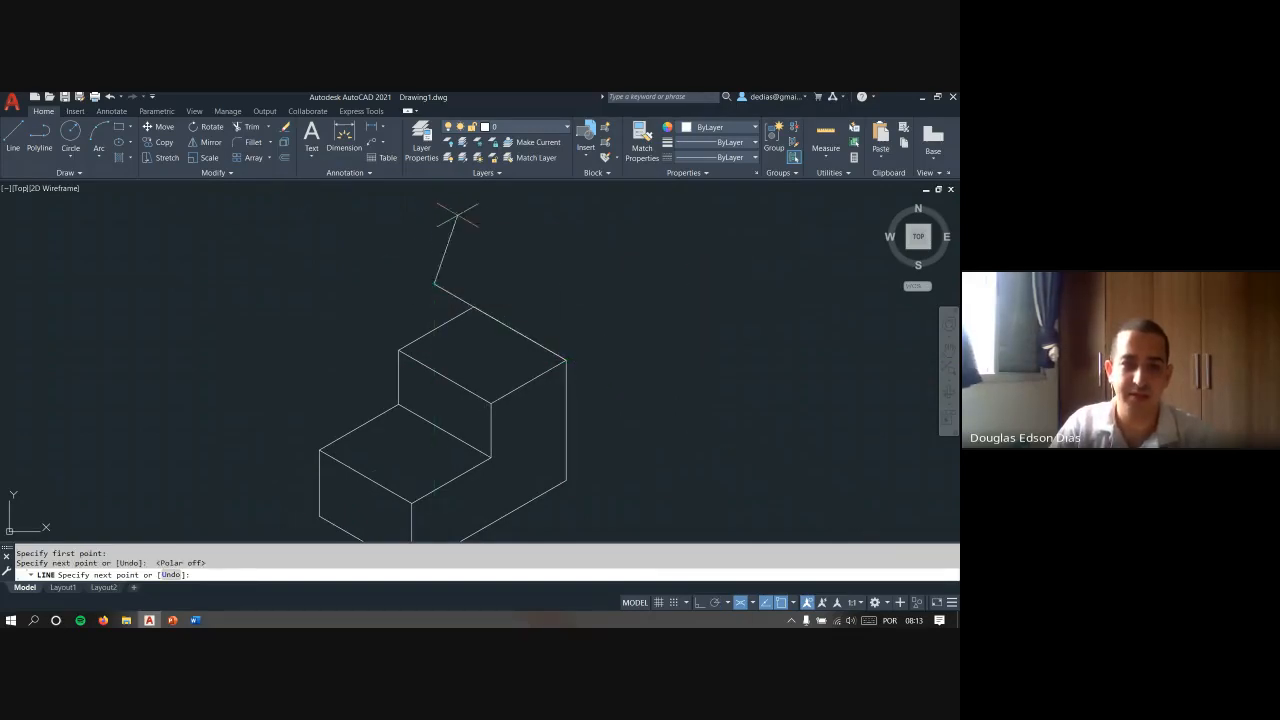
click(510, 240)
key(Escape)
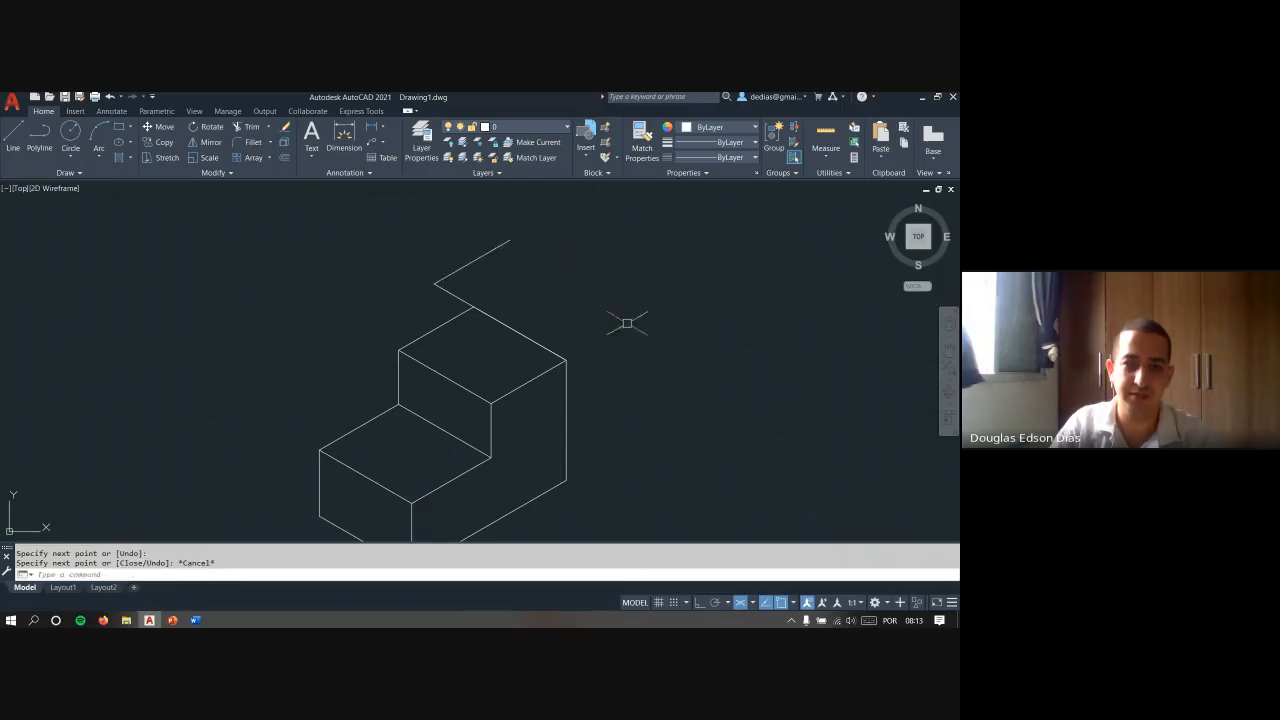
- Set the isometric drafting plane to Isoplane Left
click(753, 605)
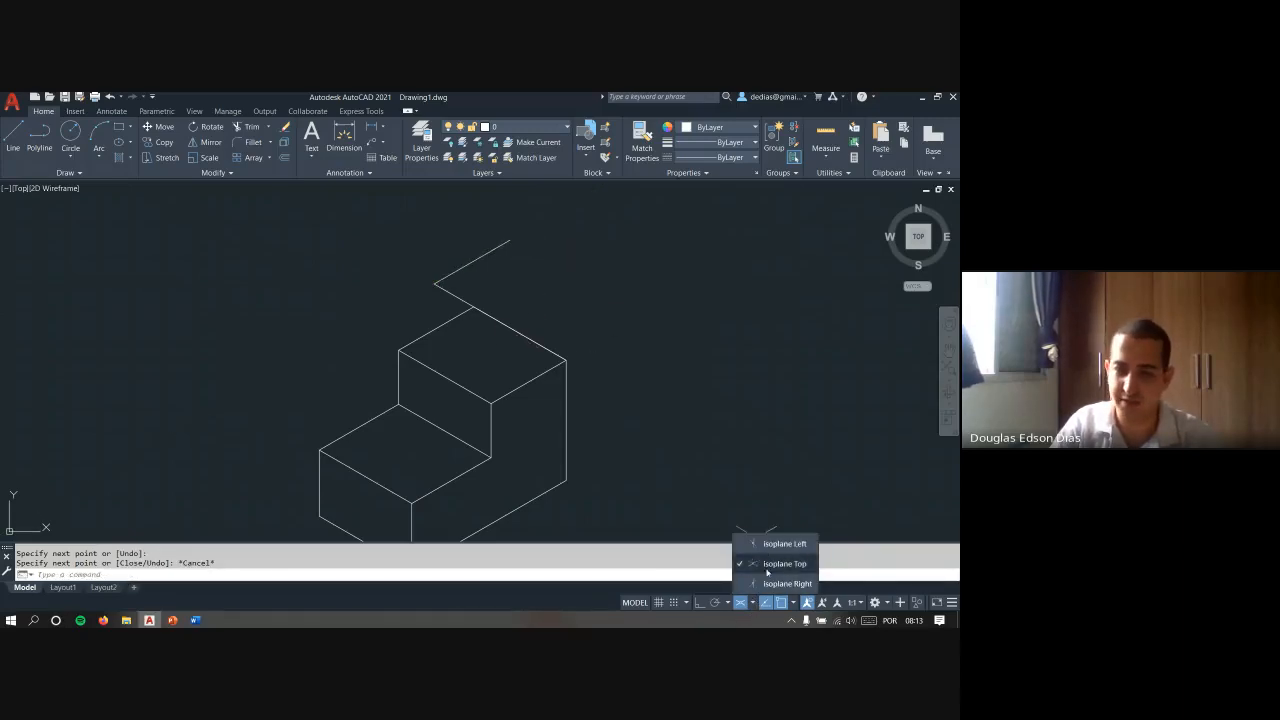
click(775, 544)
key(Escape)
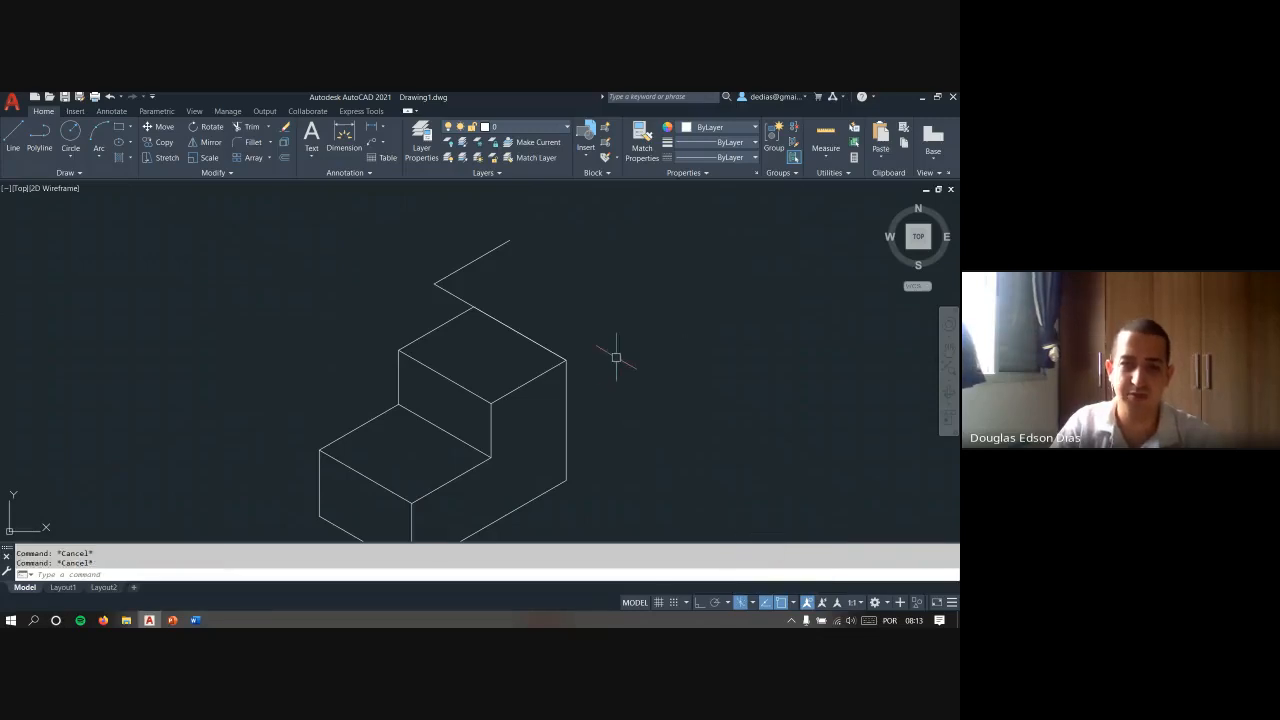
- Delete the stepped block together with the extra lines above it
scroll(609, 354, down, 4)
click(689, 457)
click(476, 260)
key(Delete)
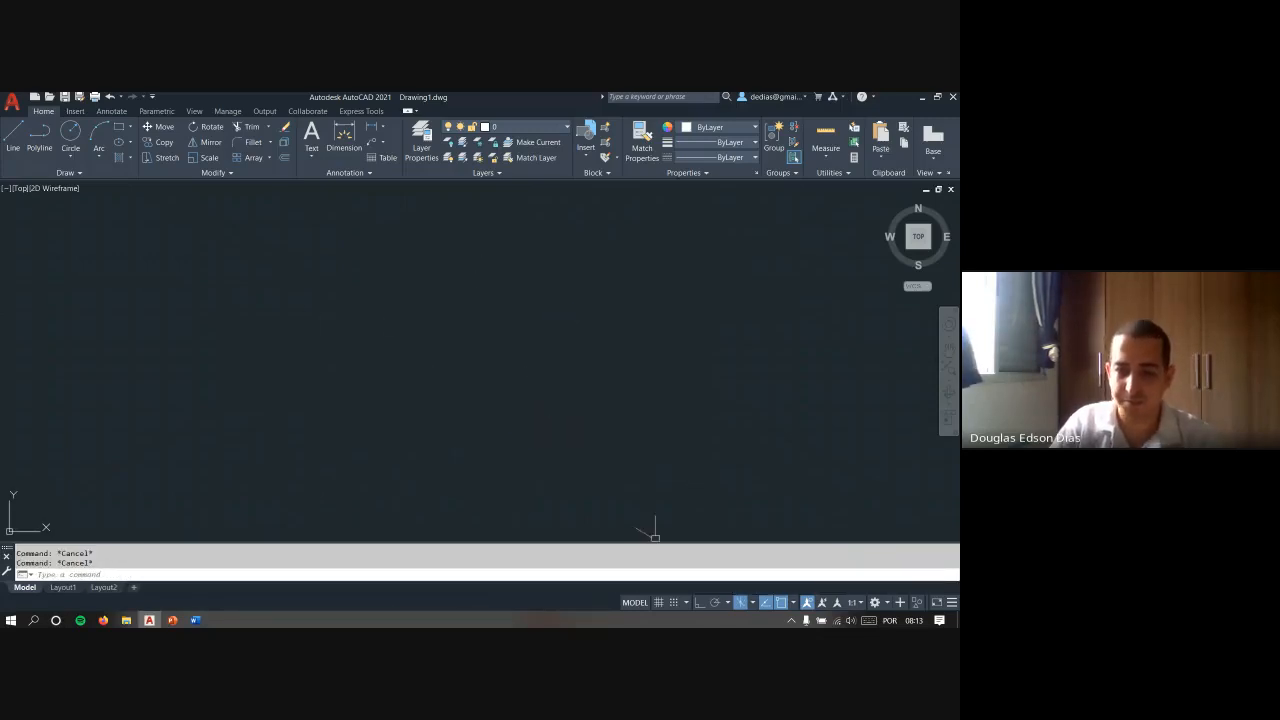
- Turn off isometric drafting, and toggle object snap tracking off and back on
click(740, 602)
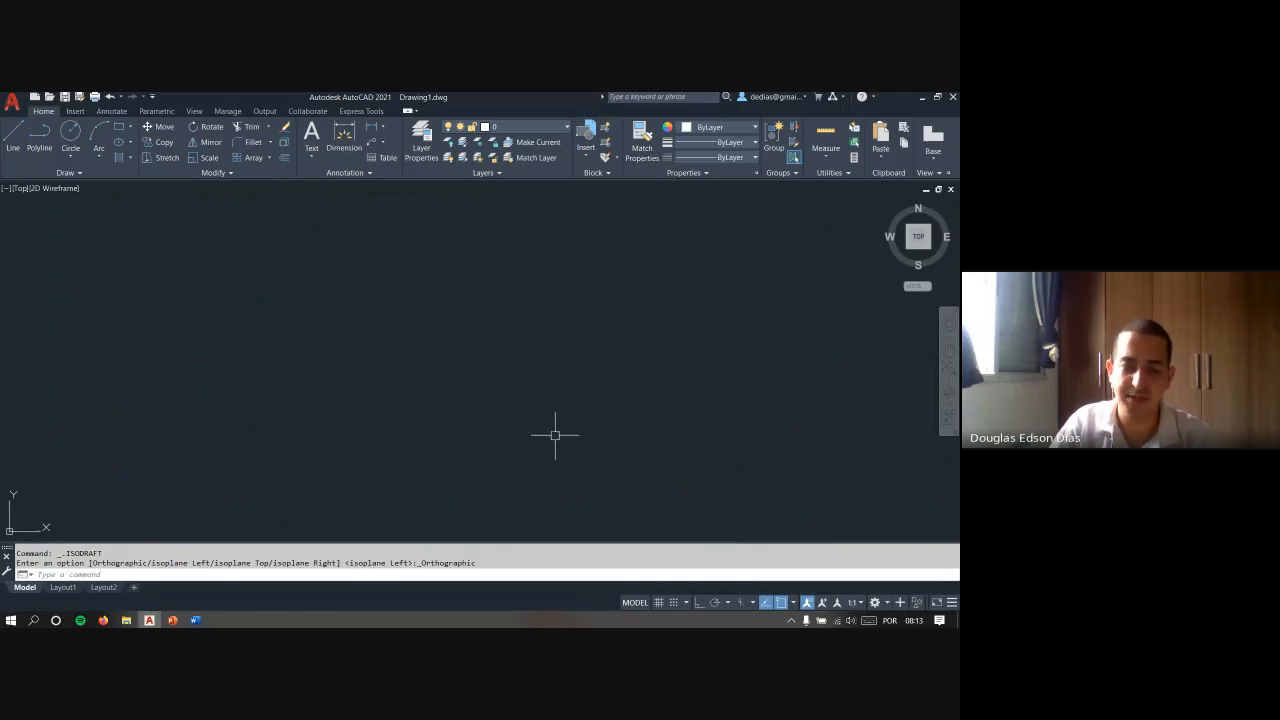
key(Escape)
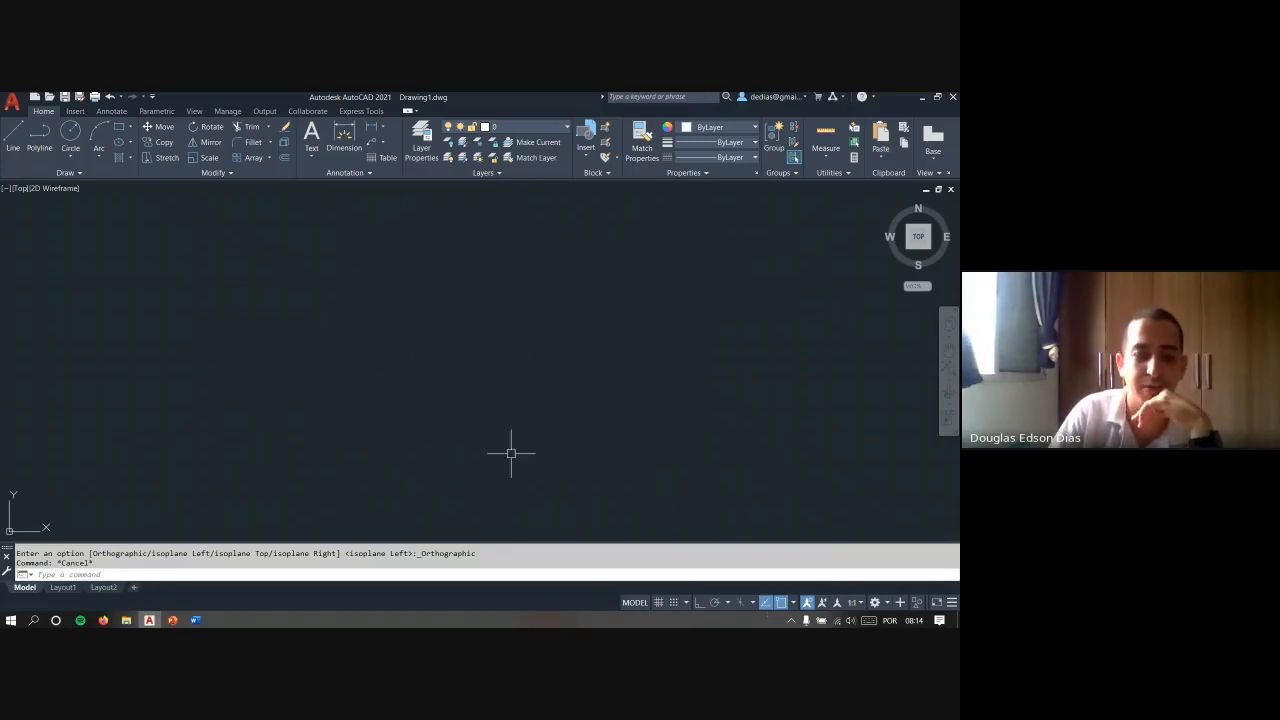
click(765, 603)
click(765, 603)
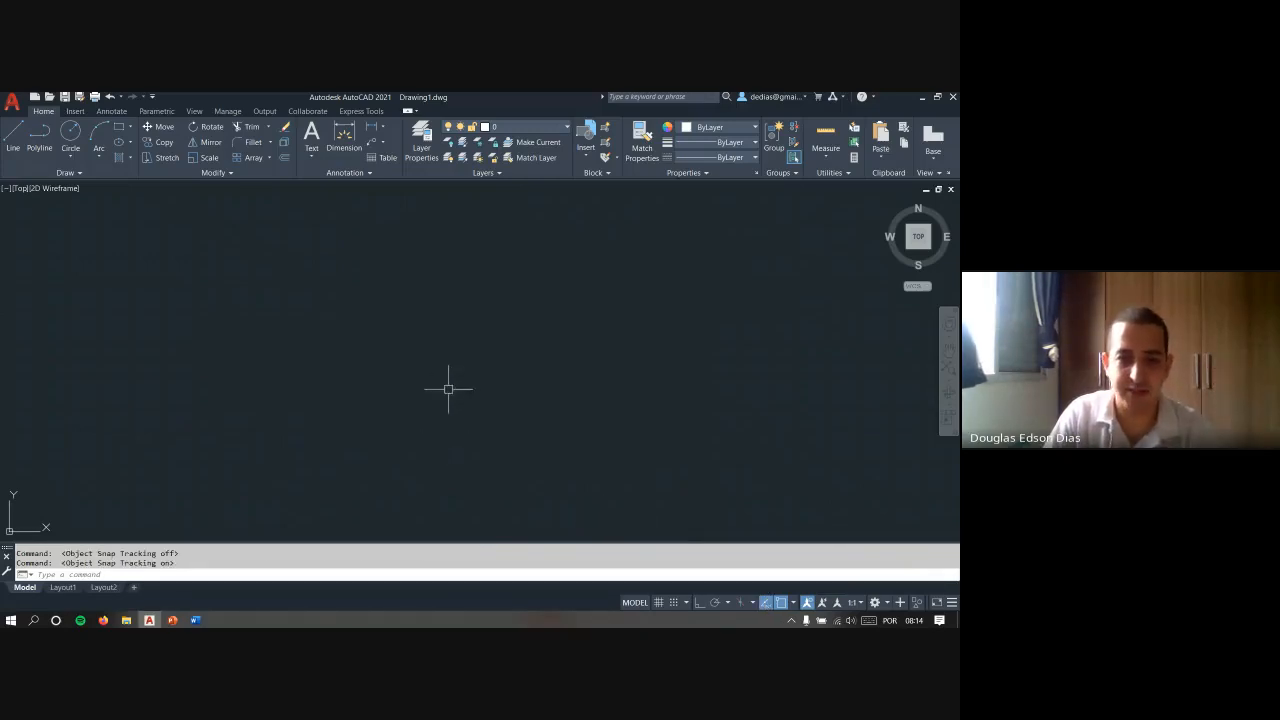
- Draw a single diagonal line rising to the right across the middle of the drawing area
text(l)
key(Return)
click(370, 406)
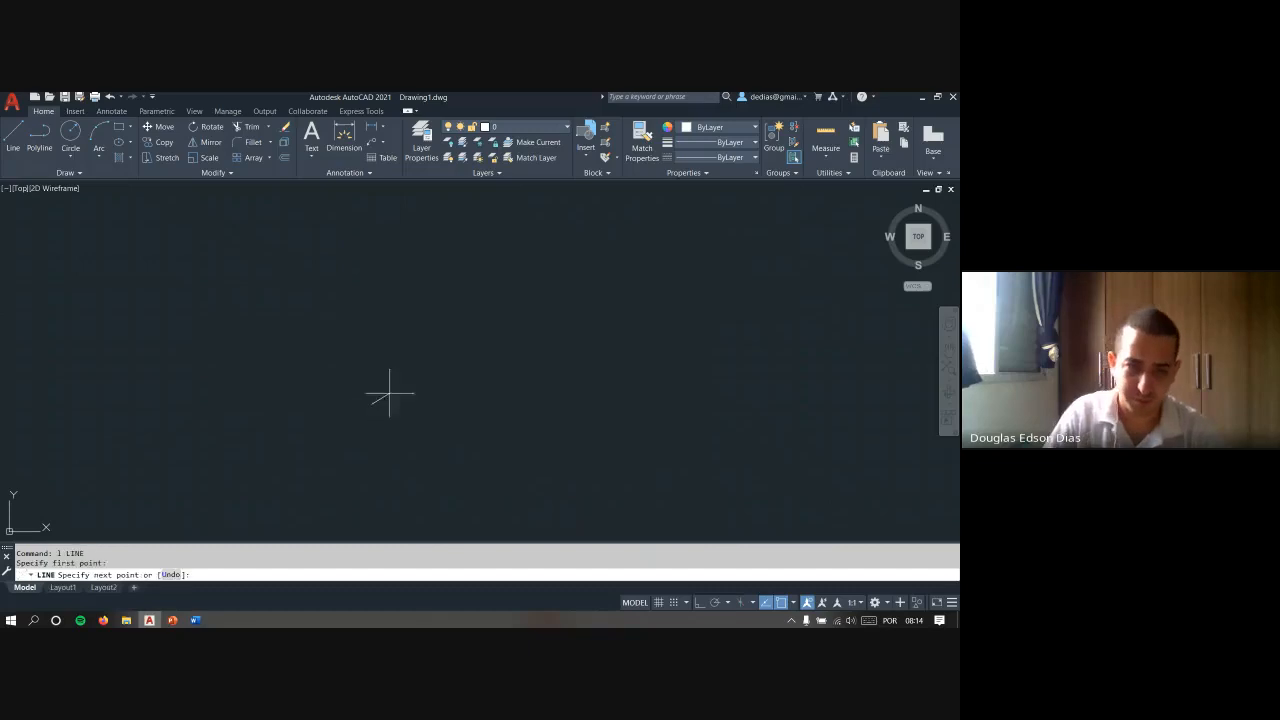
click(619, 259)
key(Escape)
- With object snap off, draw a line by eye from the diagonal's upper end down to the right, and inspect the joint up close
key(Return)
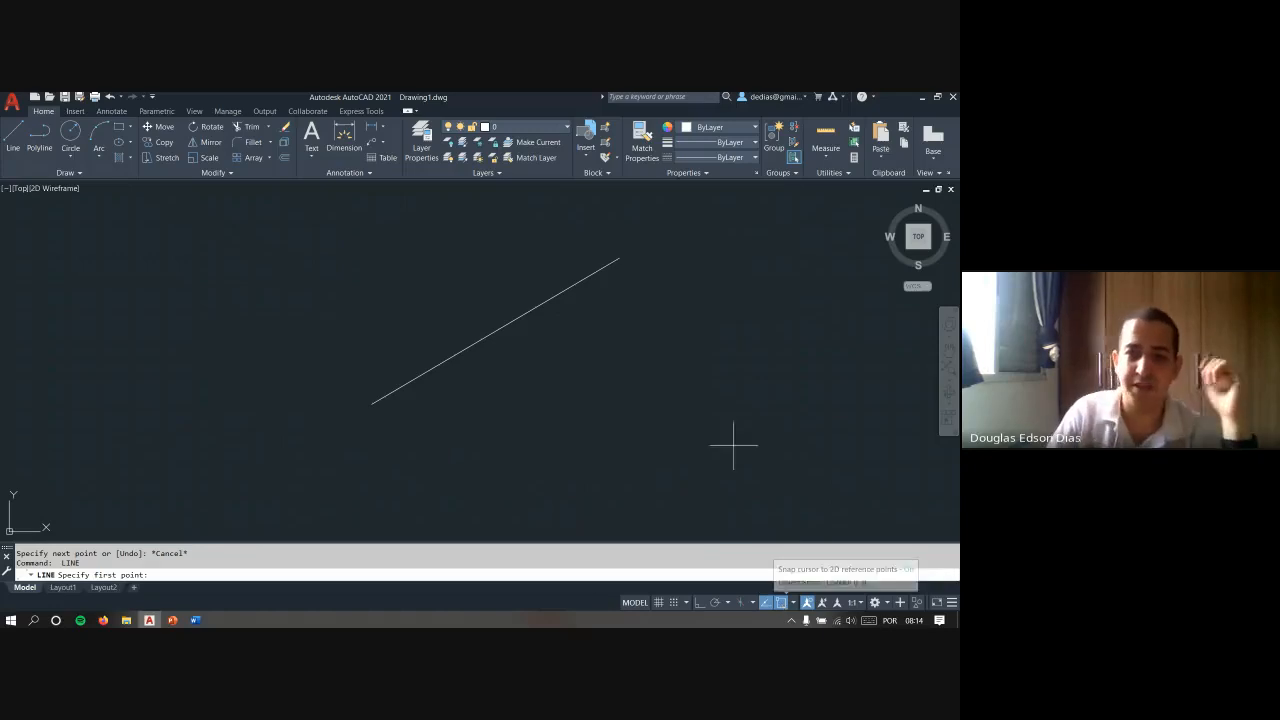
key(F3)
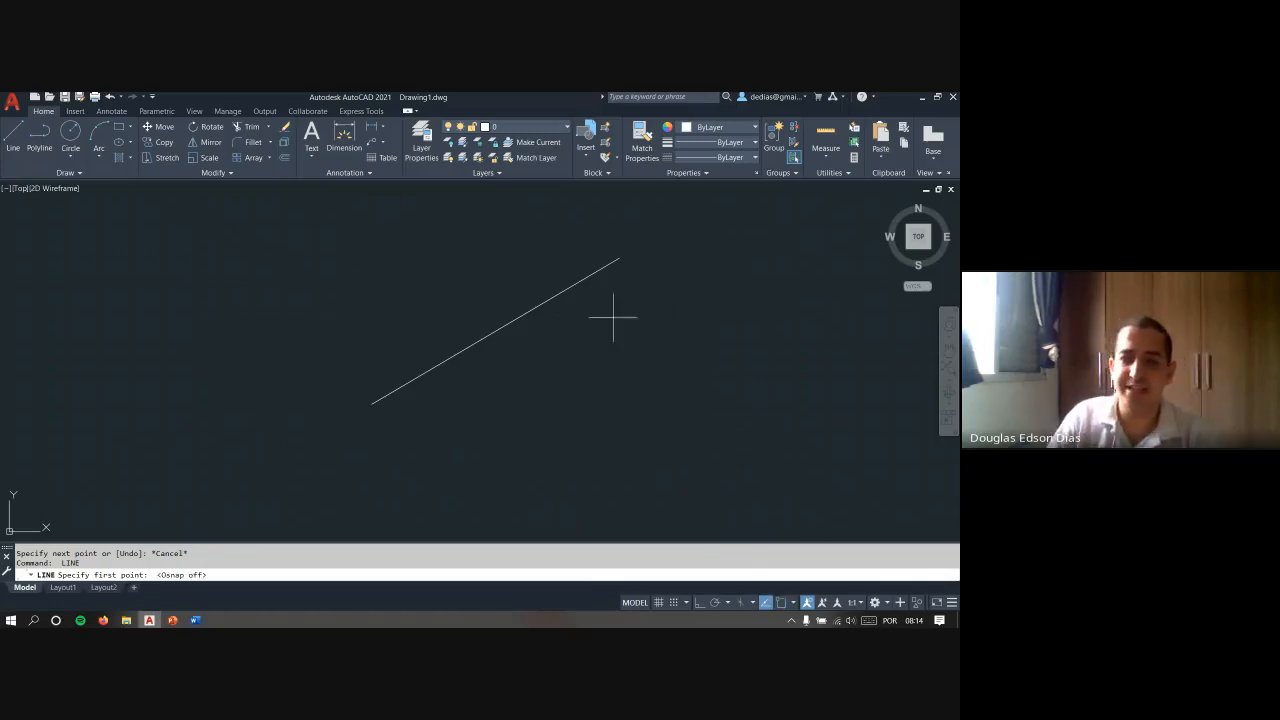
click(618, 258)
click(733, 421)
key(Escape)
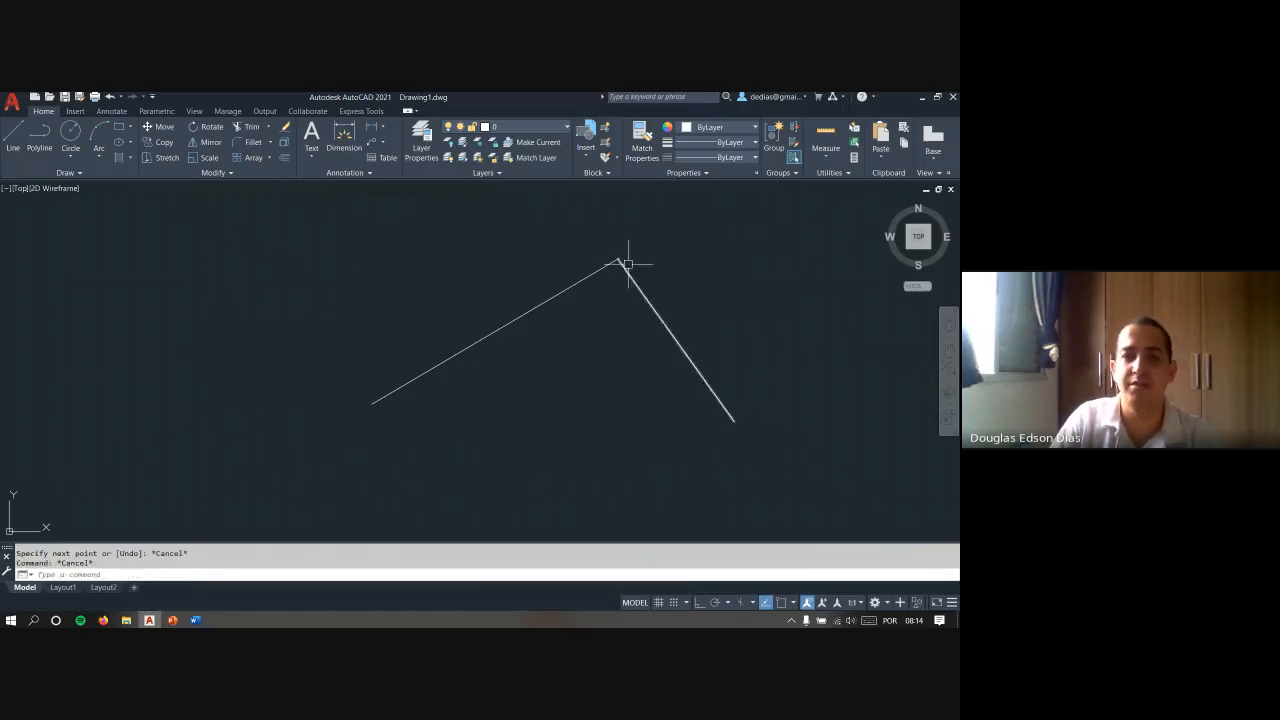
scroll(628, 264, up, 5)
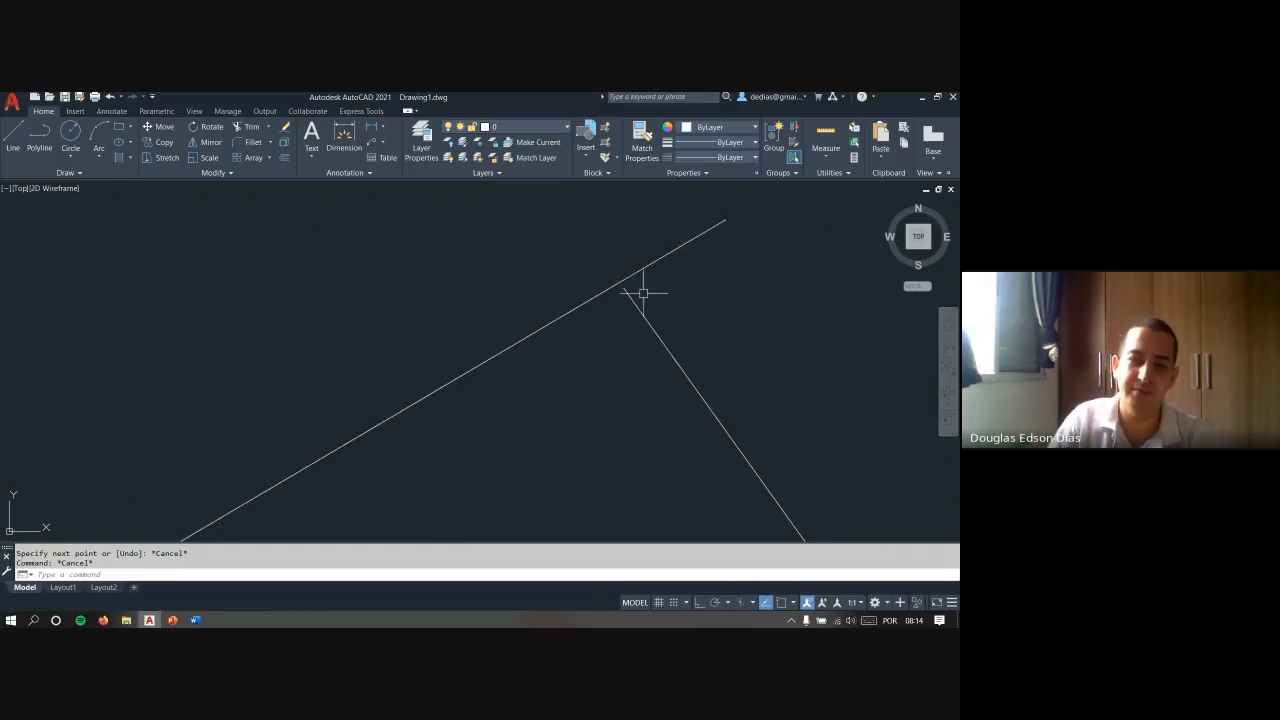
- Erase the descending line drawn without object snap
click(699, 314)
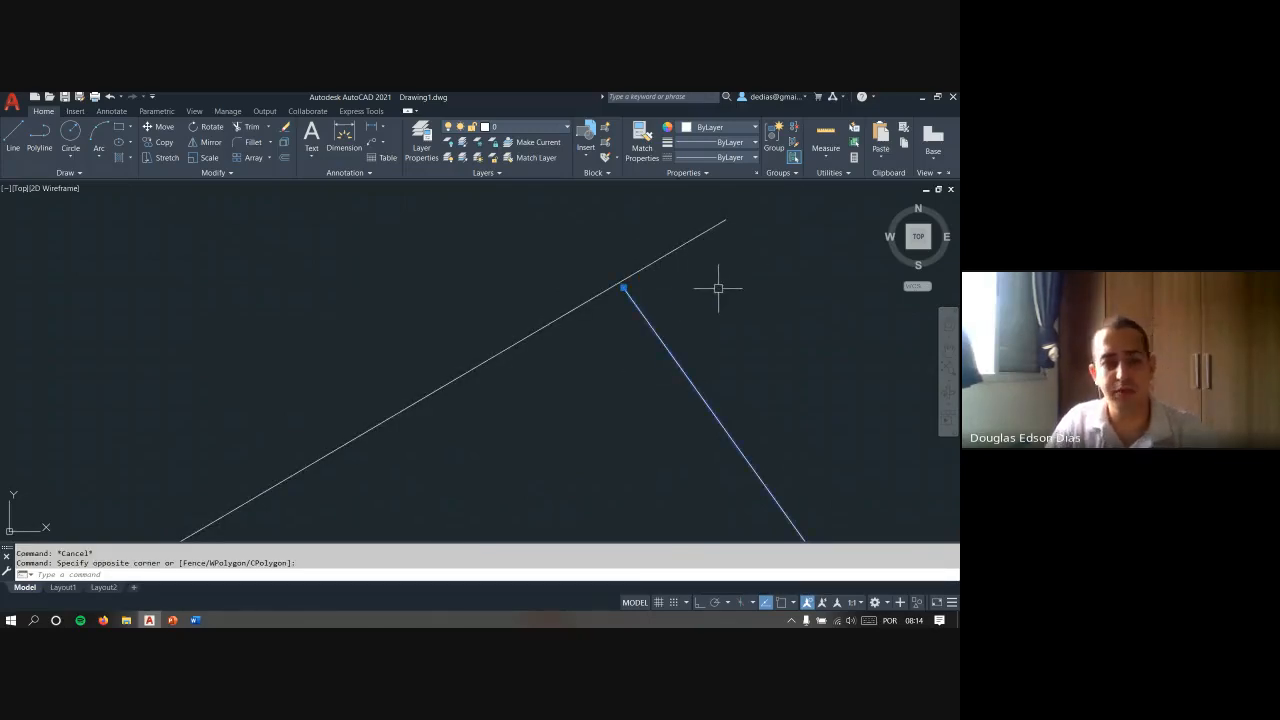
text(e)
key(Return)
scroll(614, 220, down, 3)
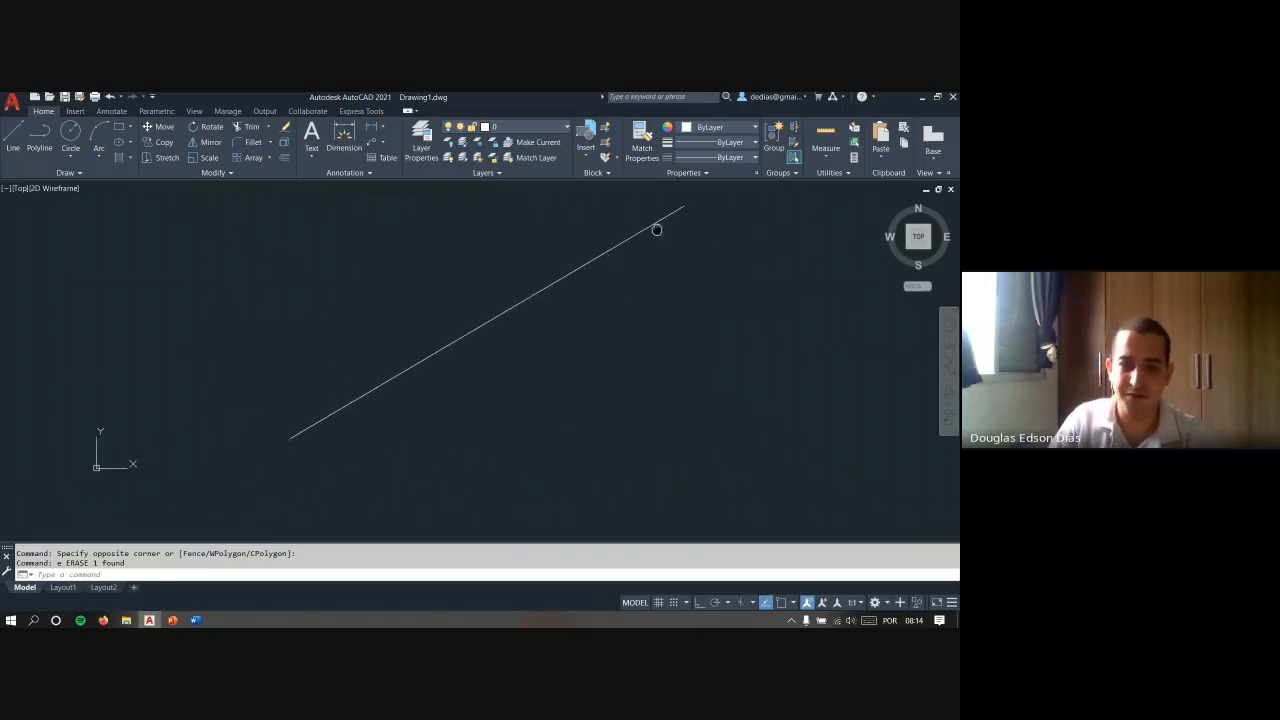
- Turn object snap back on for a new line and review the list of object snap modes
key(Escape)
text(l)
key(Return)
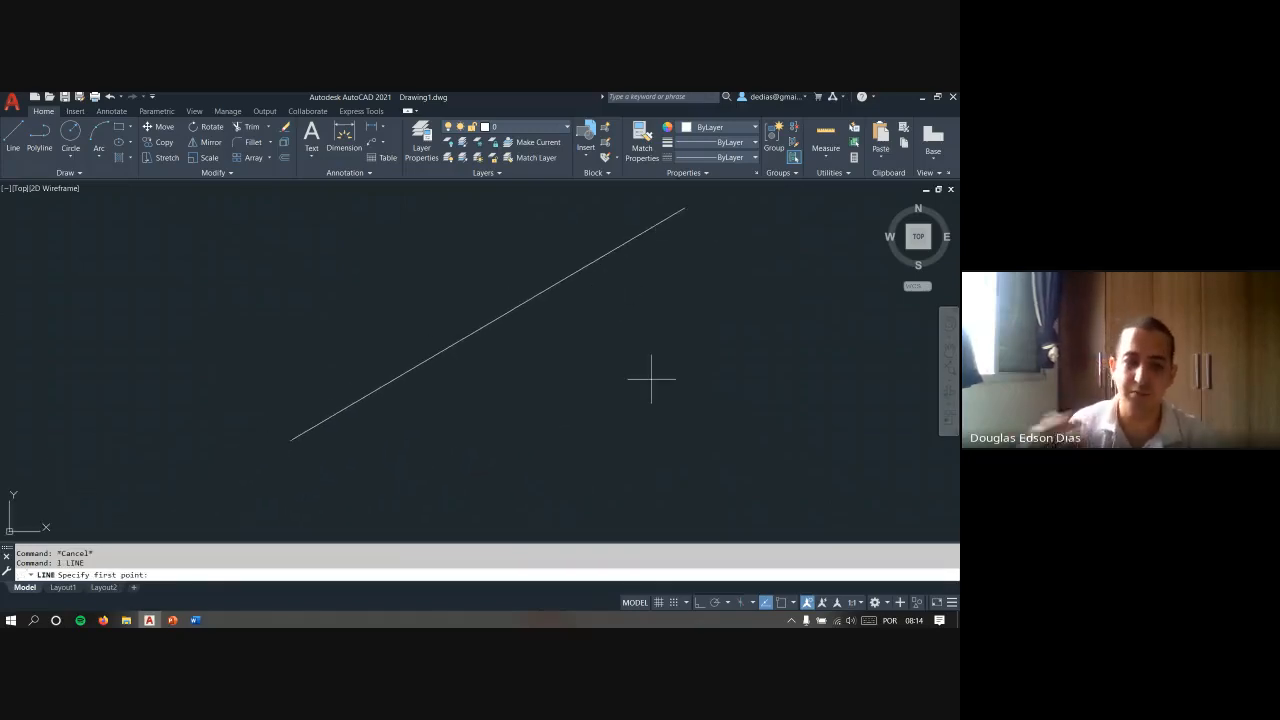
key(F3)
scroll(550, 401, down, 2)
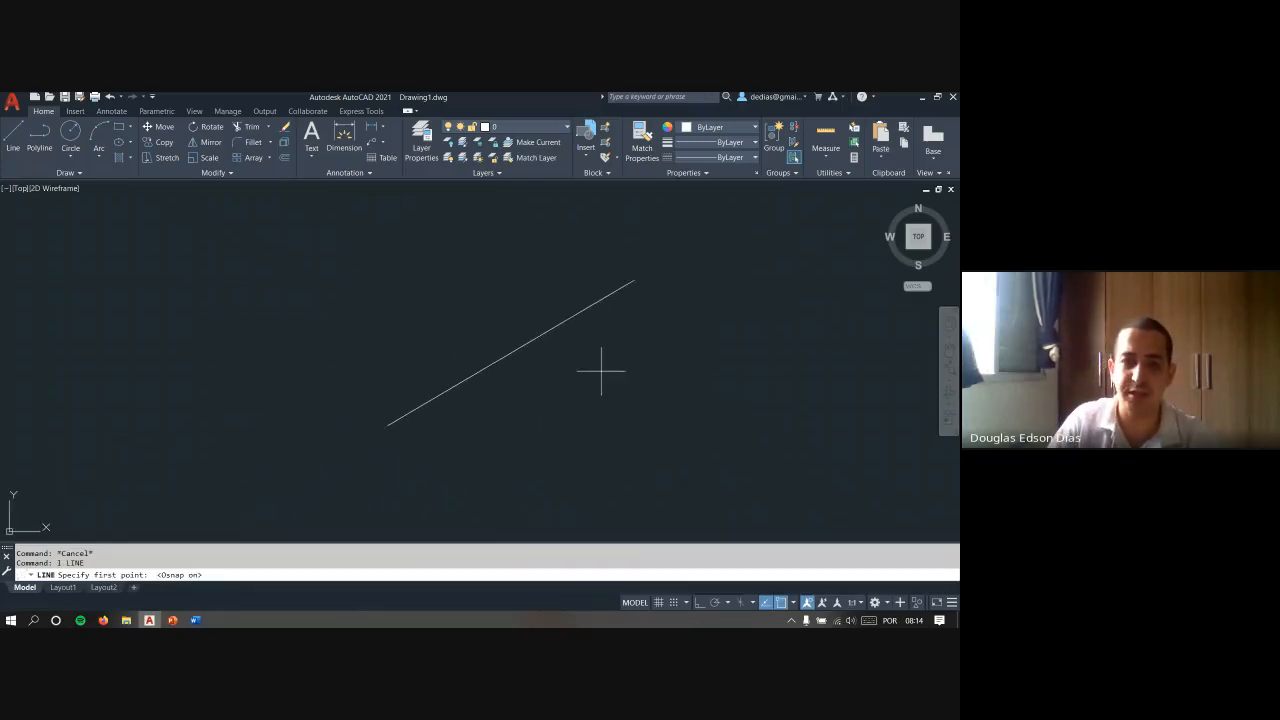
middle_drag(575, 371, 548, 368)
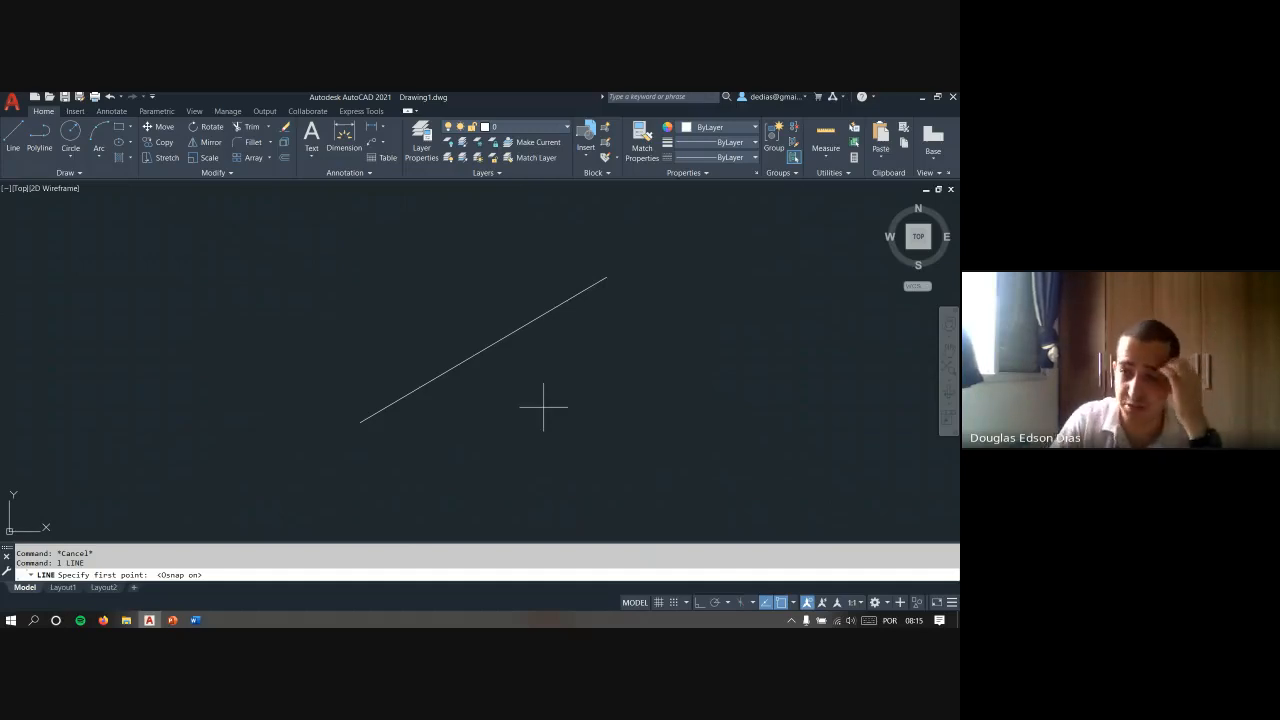
click(795, 603)
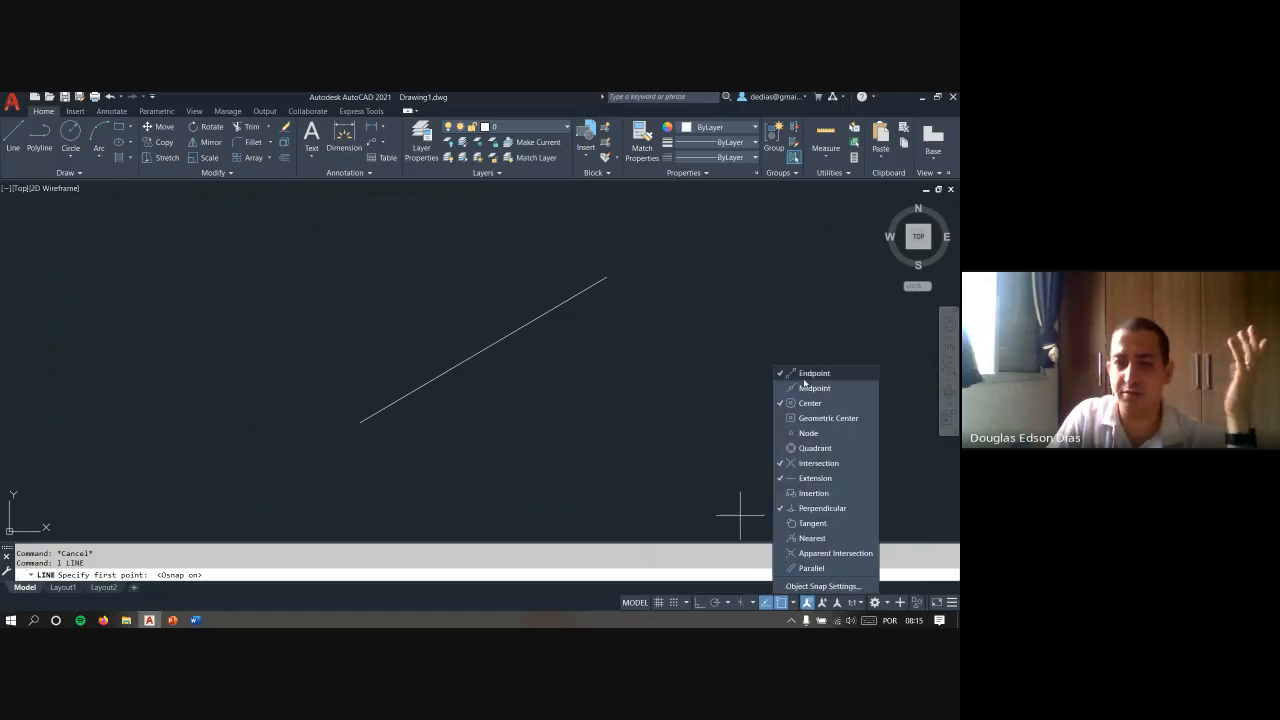
click(617, 277)
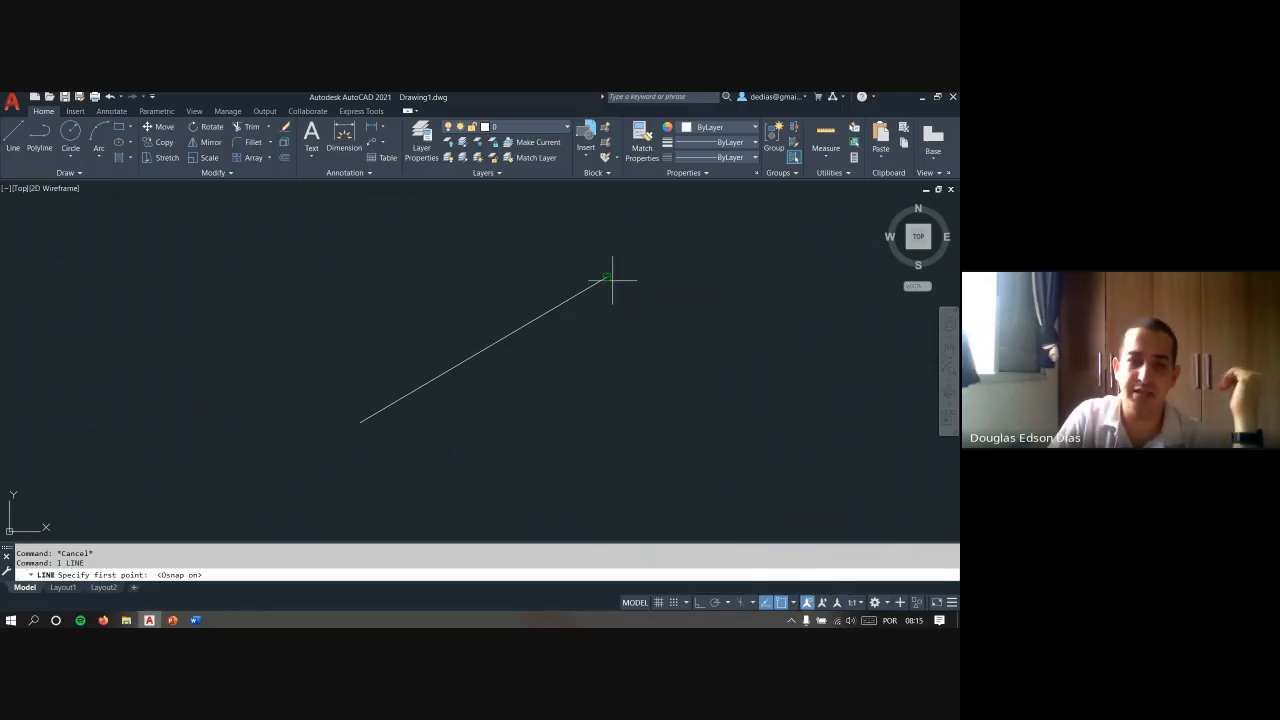
- Draw a line from the diagonal's snapped upper endpoint down to the right, and inspect the joint up close
scroll(624, 295, up, 6)
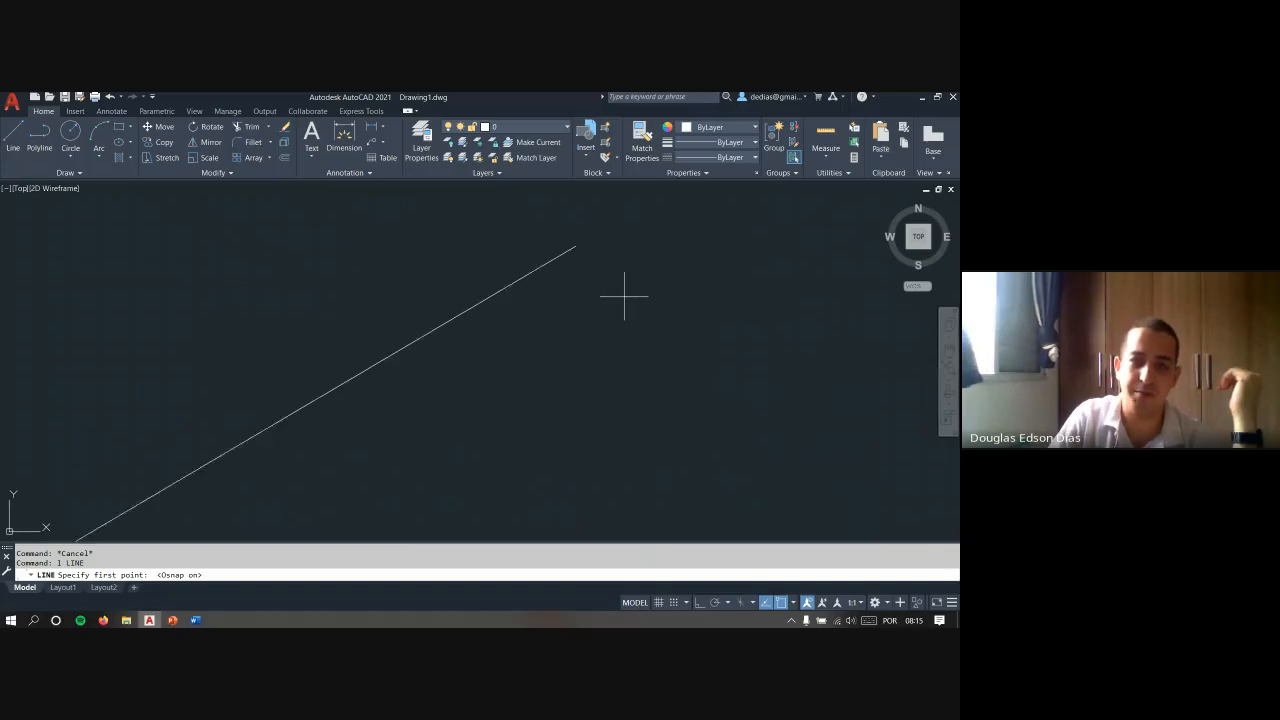
middle_drag(533, 246, 498, 390)
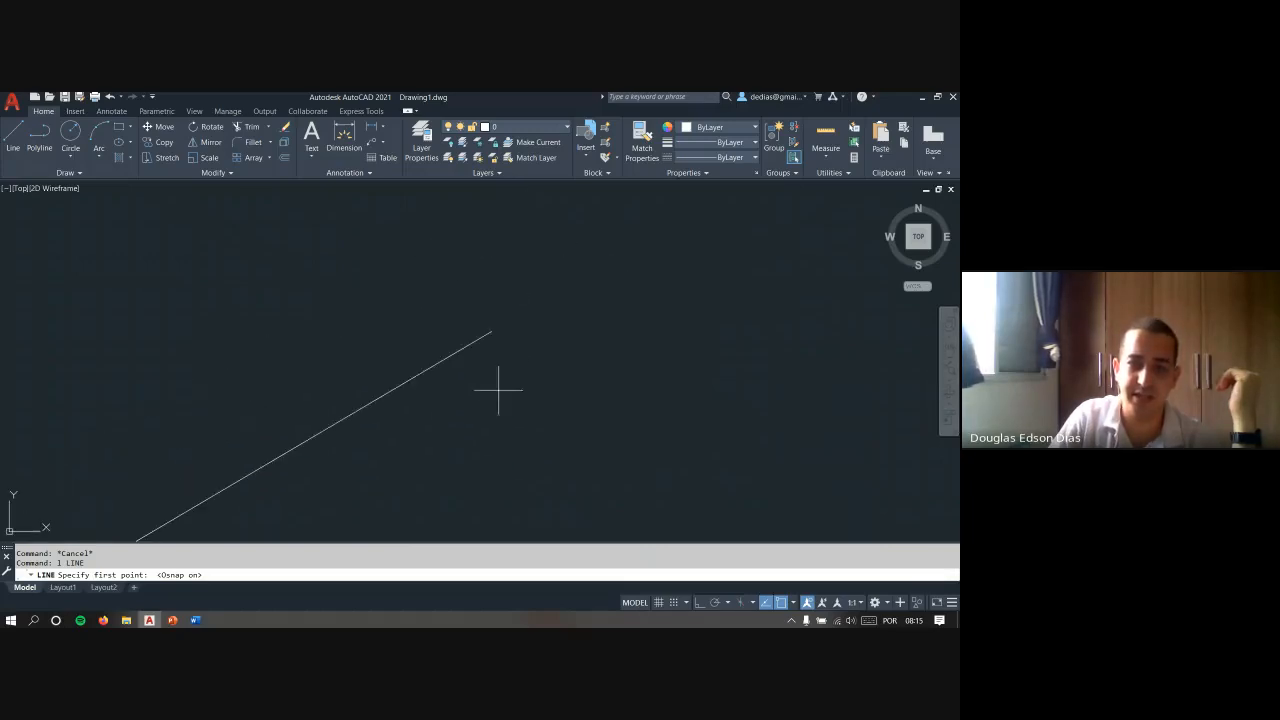
click(497, 336)
key(Escape)
key(Escape)
scroll(509, 346, up, 4)
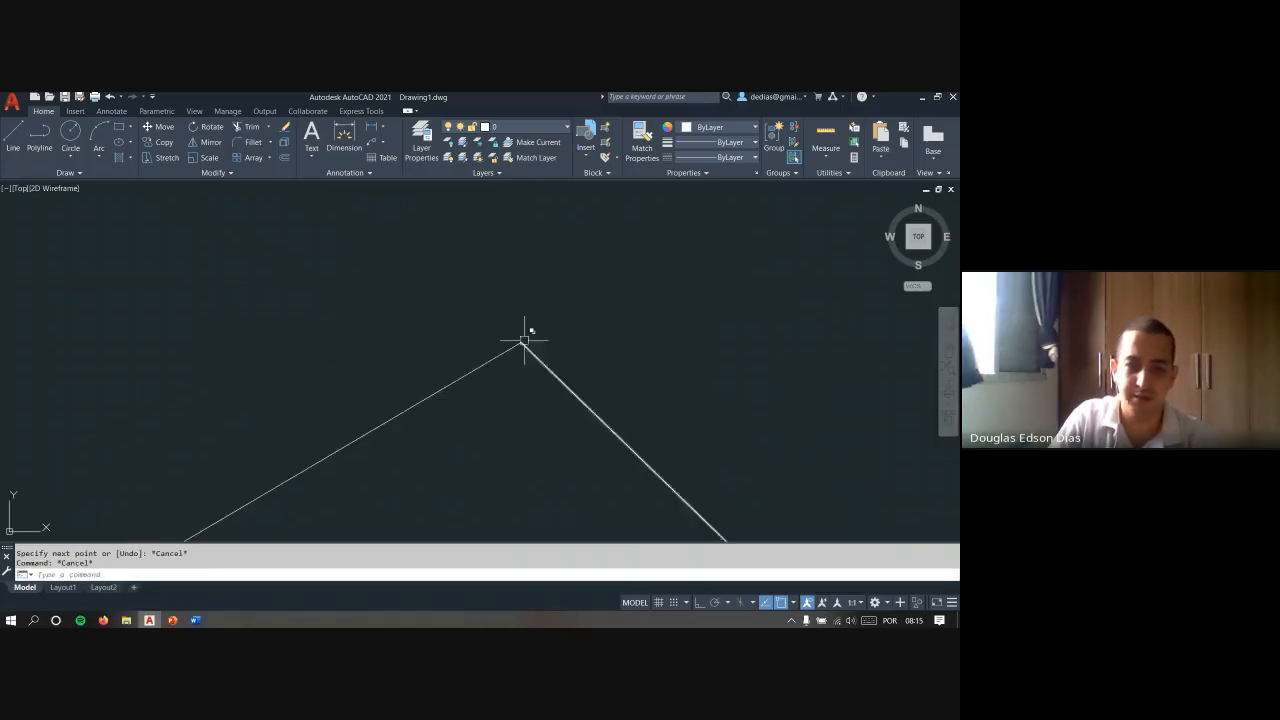
middle_drag(523, 334, 438, 292)
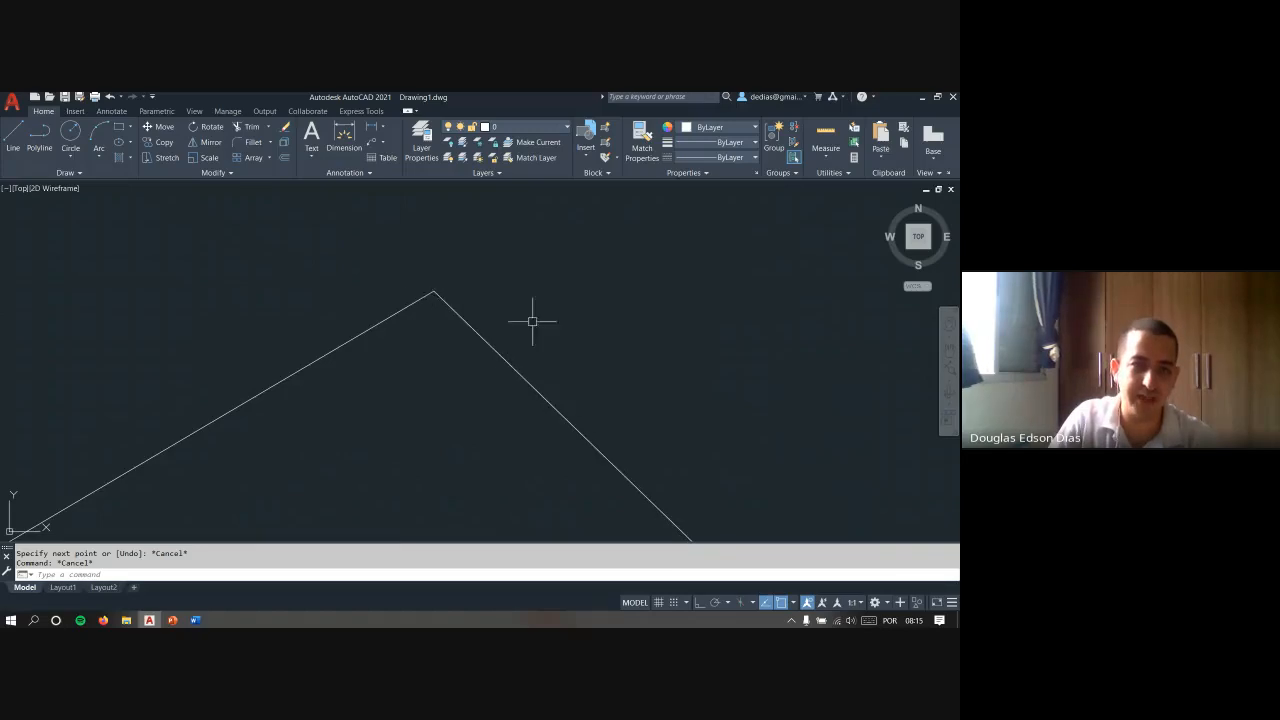
- Erase the descending line that was snapped to the diagonal's endpoint
key(Escape)
click(580, 353)
click(505, 375)
middle_drag(511, 323, 611, 338)
text(e)
key(space)
scroll(610, 342, down, 1)
- Turn object snap off, draw another descending line by eye from the diagonal's upper end, and magnify the joint
text(l)
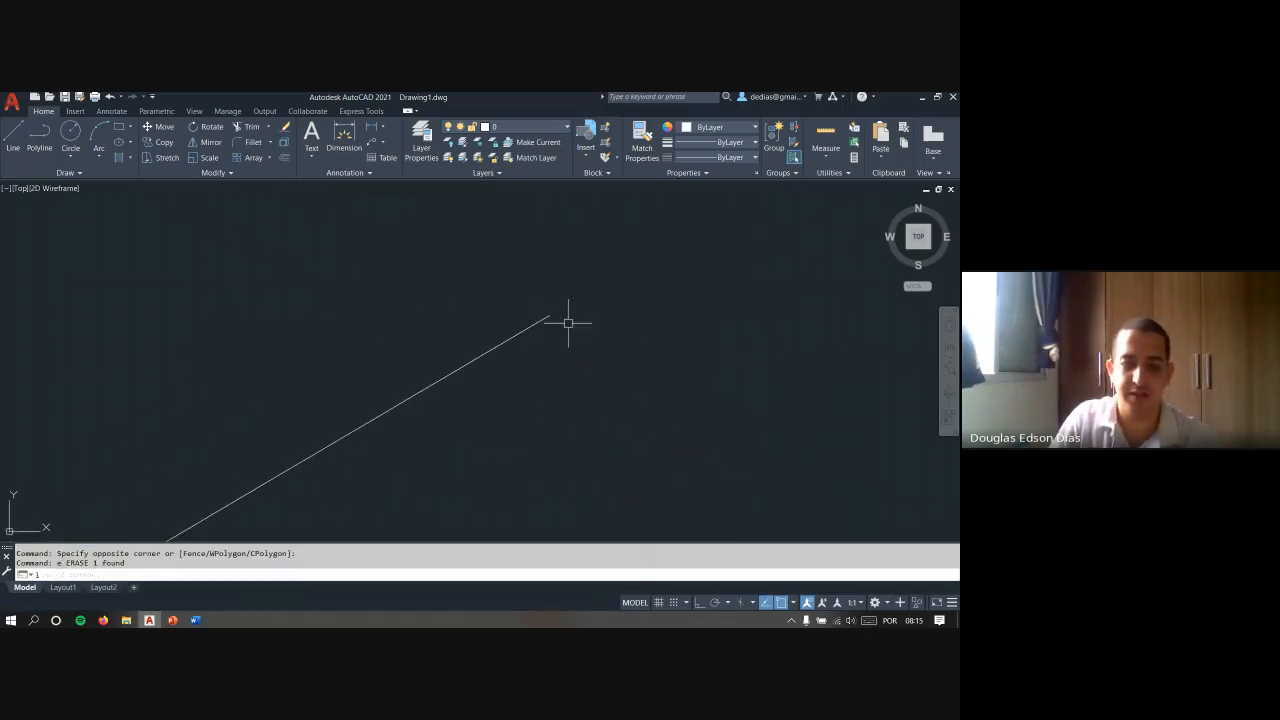
key(space)
key(F3)
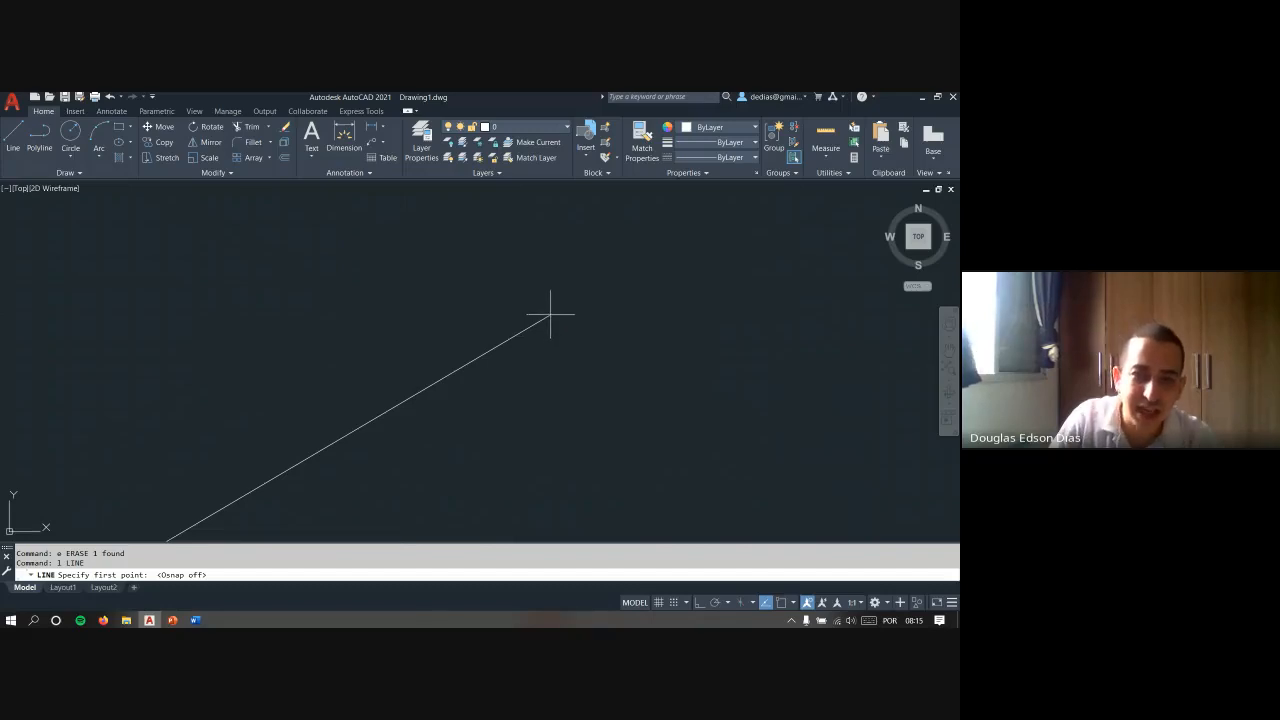
click(550, 315)
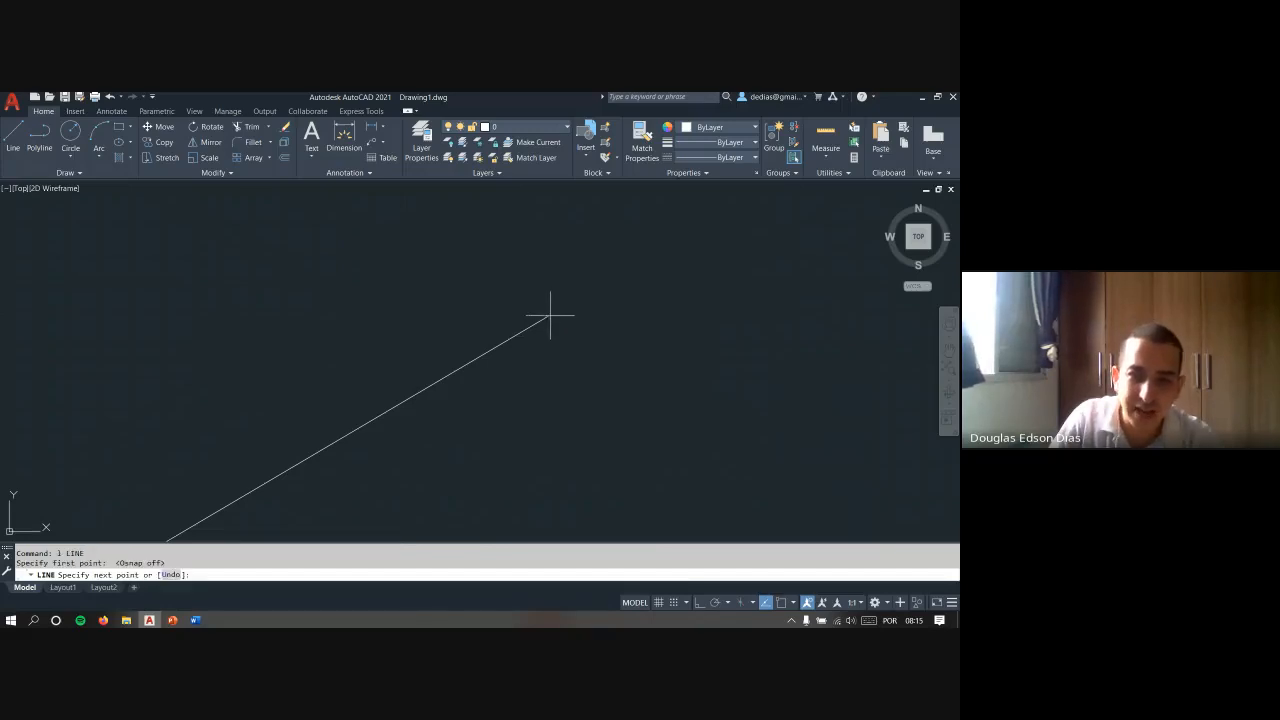
click(657, 400)
key(Escape)
scroll(520, 306, up, 2)
scroll(653, 336, up, 5)
- Delete the unsnapped line descending beside the diagonal's upper end
click(618, 331)
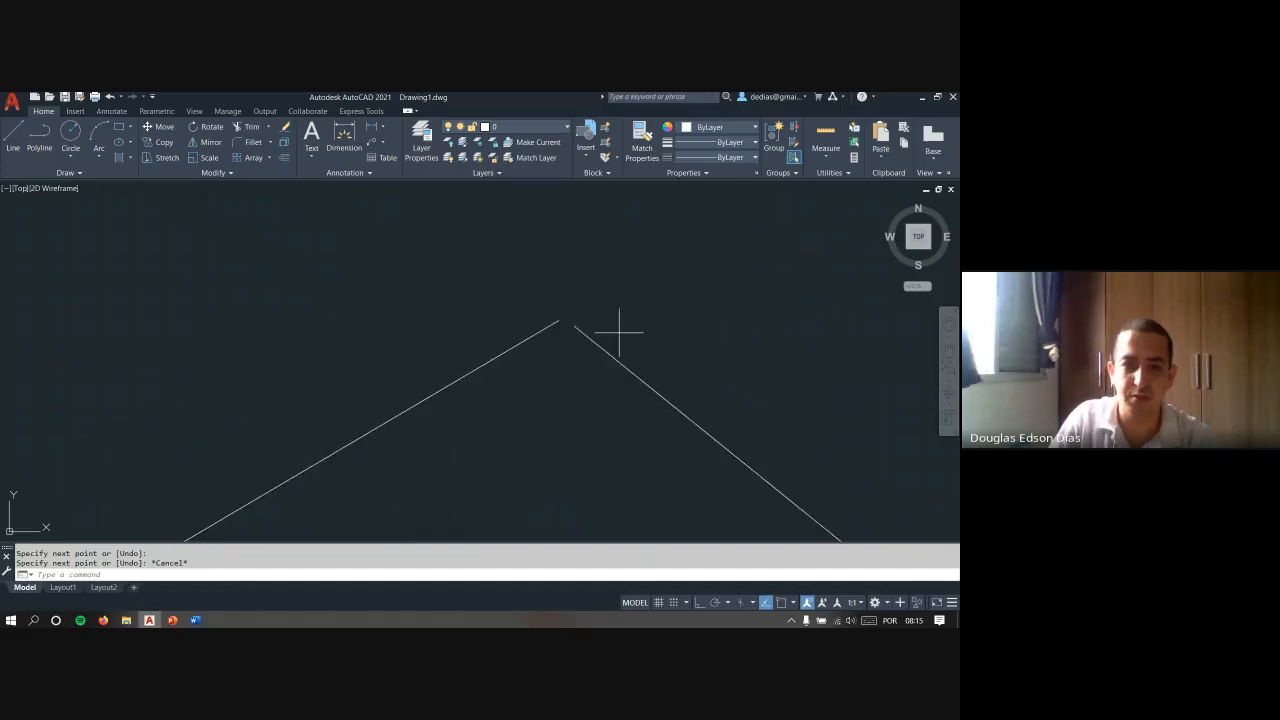
click(562, 395)
scroll(635, 280, down, 5)
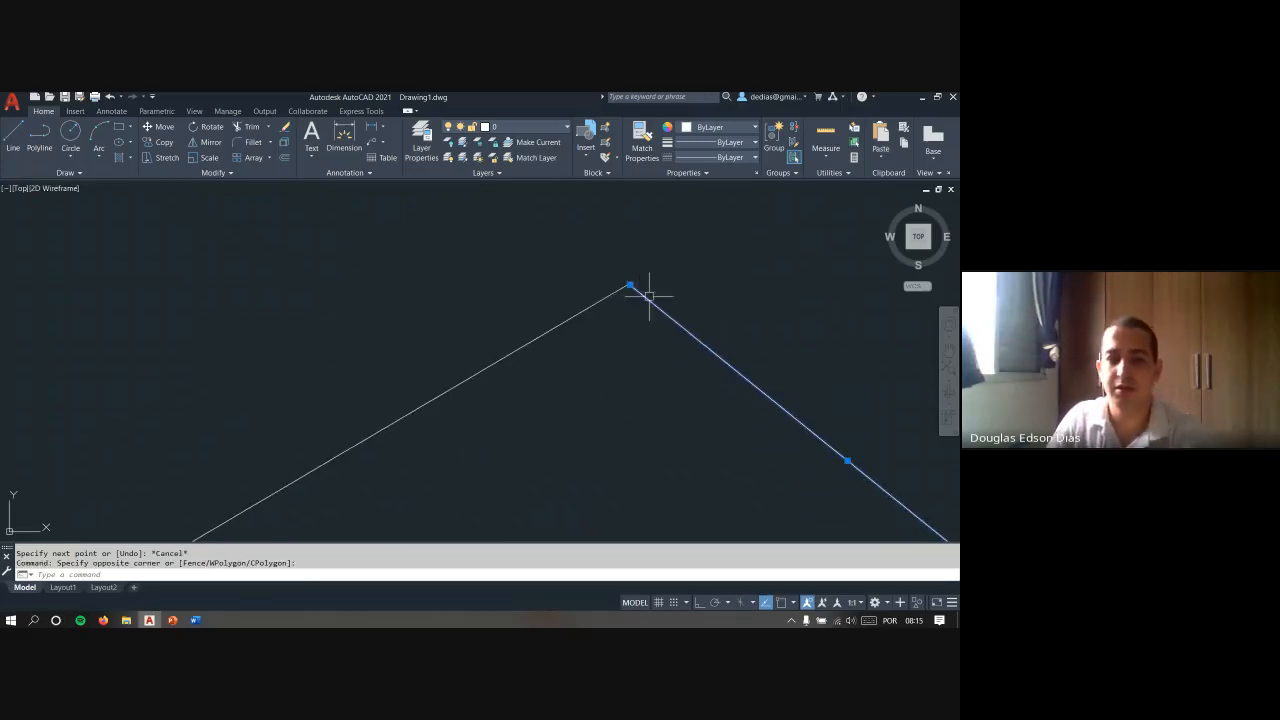
key(Delete)
scroll(651, 334, down, 3)
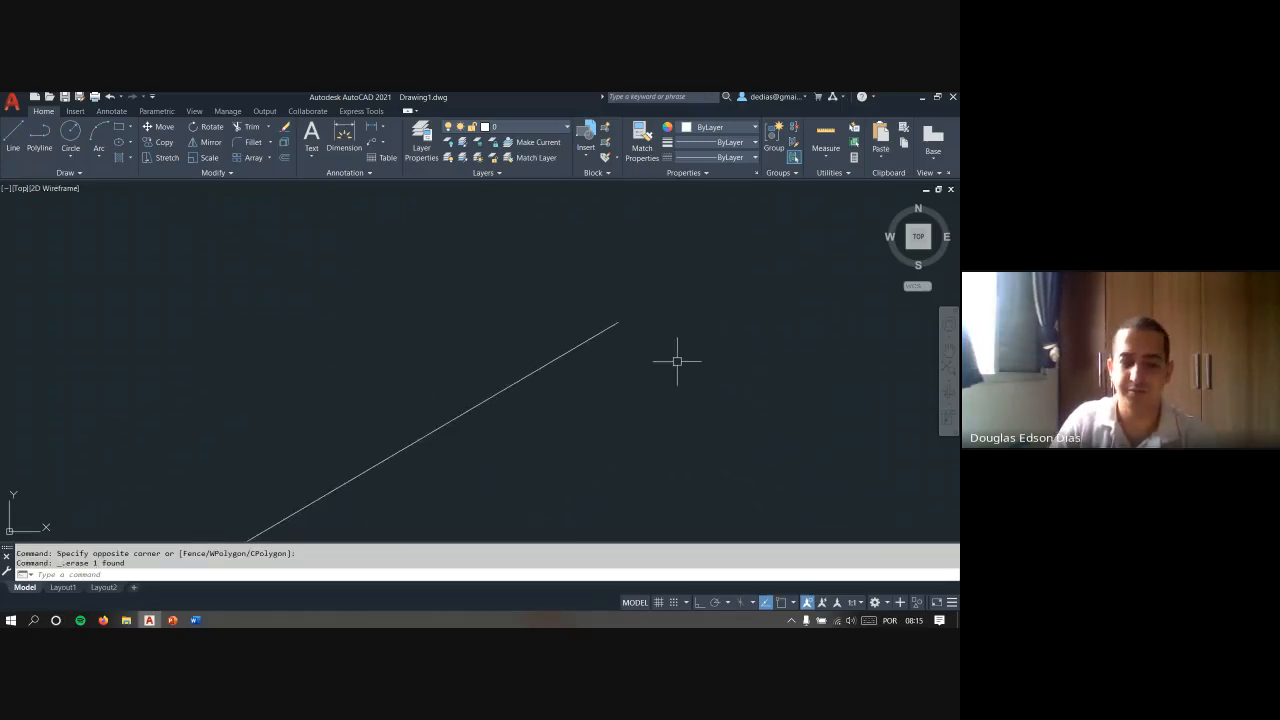
- Turn object snap back on and try to start a line at the diagonal's upper endpoint
text(l)
key(Return)
middle_drag(646, 371, 522, 365)
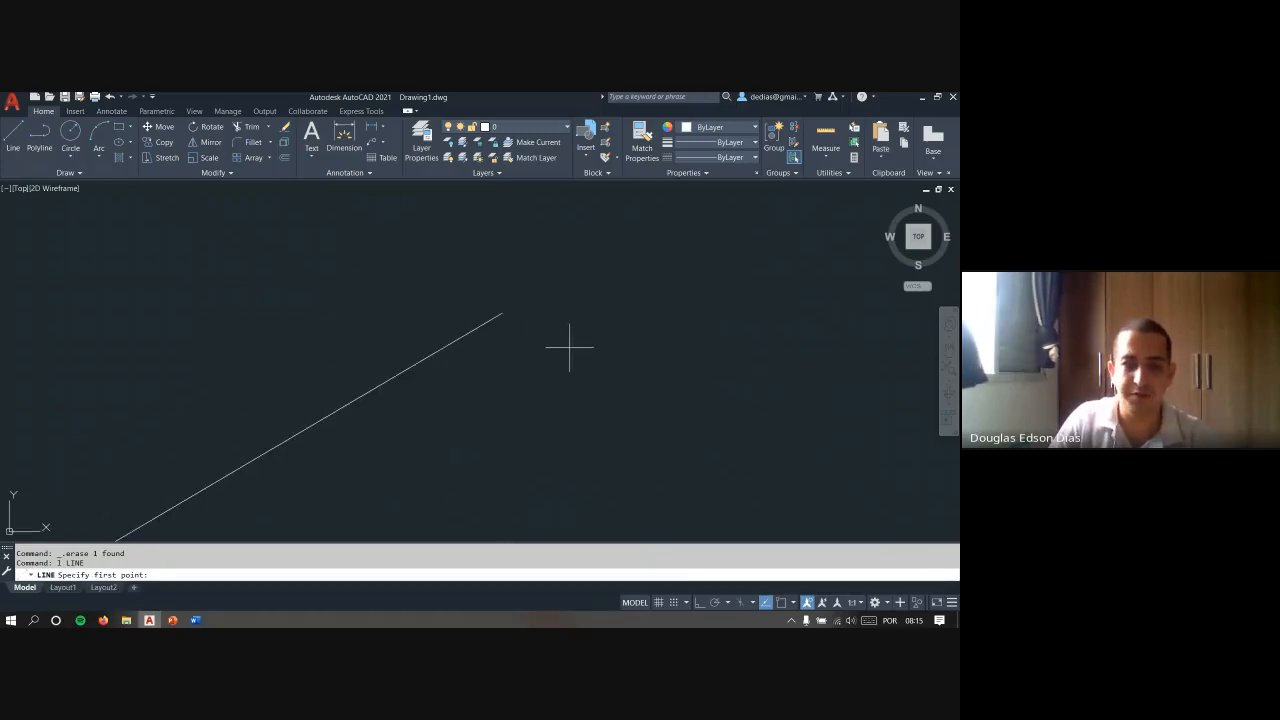
key(F3)
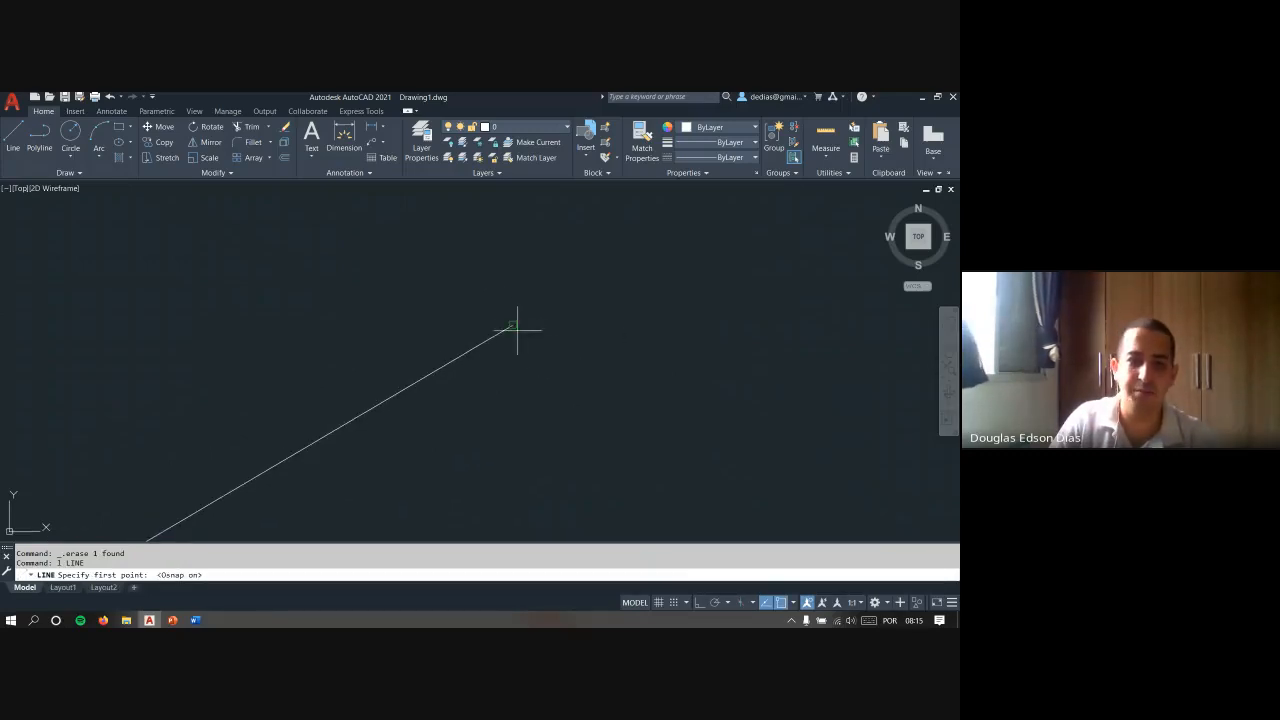
scroll(514, 328, down, 4)
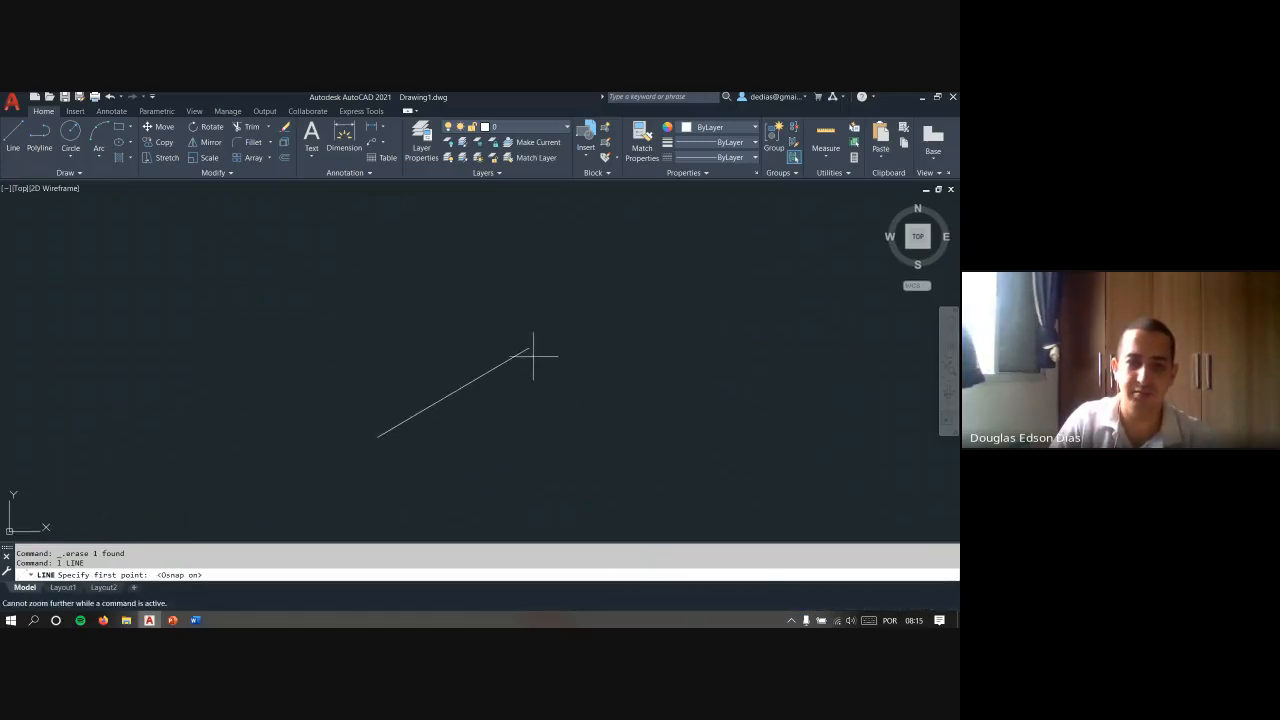
click(529, 350)
key(Escape)
- Draw a descending line from the diagonal's upper endpoint with Endpoint snap, and check the joint at higher magnification
key(Return)
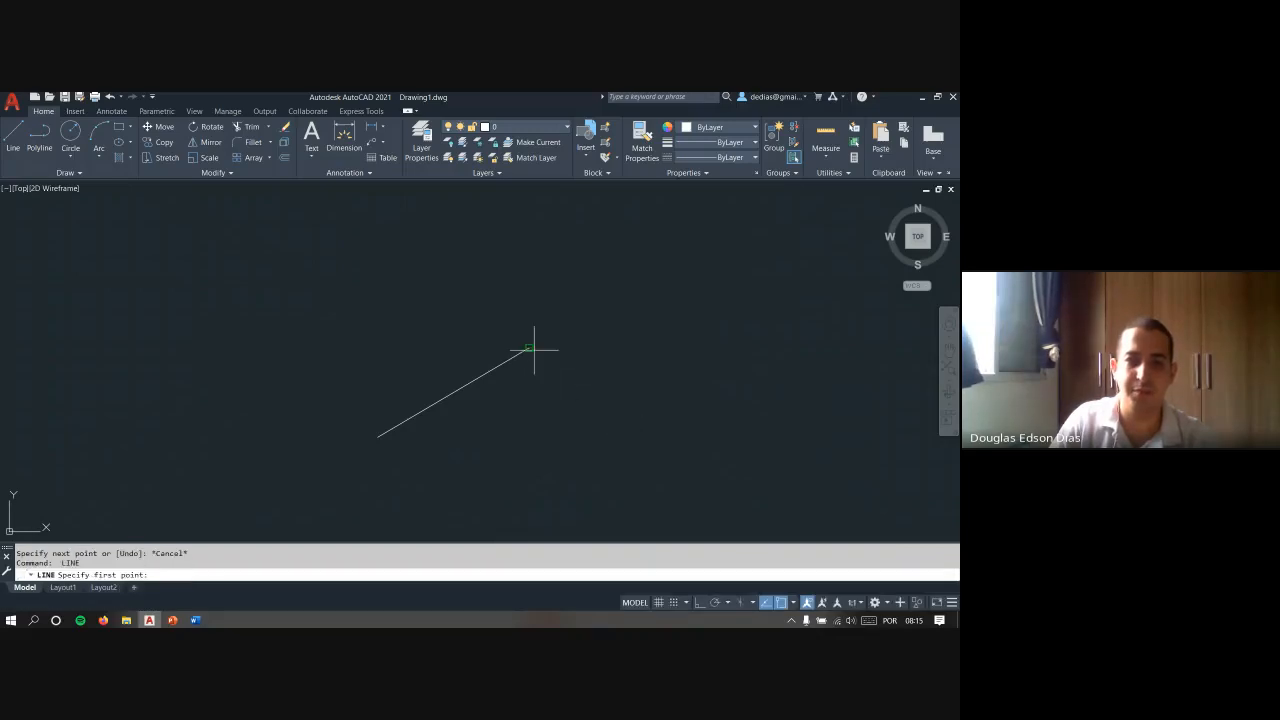
click(531, 348)
click(642, 420)
key(Escape)
scroll(521, 344, up, 5)
middle_drag(445, 361, 574, 374)
mouse_move(734, 369)
middle_down()
mouse_move(619, 376)
mouse_move(583, 317)
middle_up()
key(Escape)
key(Escape)
scroll(580, 319, down, 3)
- Erase the snapped descending line, keeping only the original diagonal
click(713, 358)
click(644, 427)
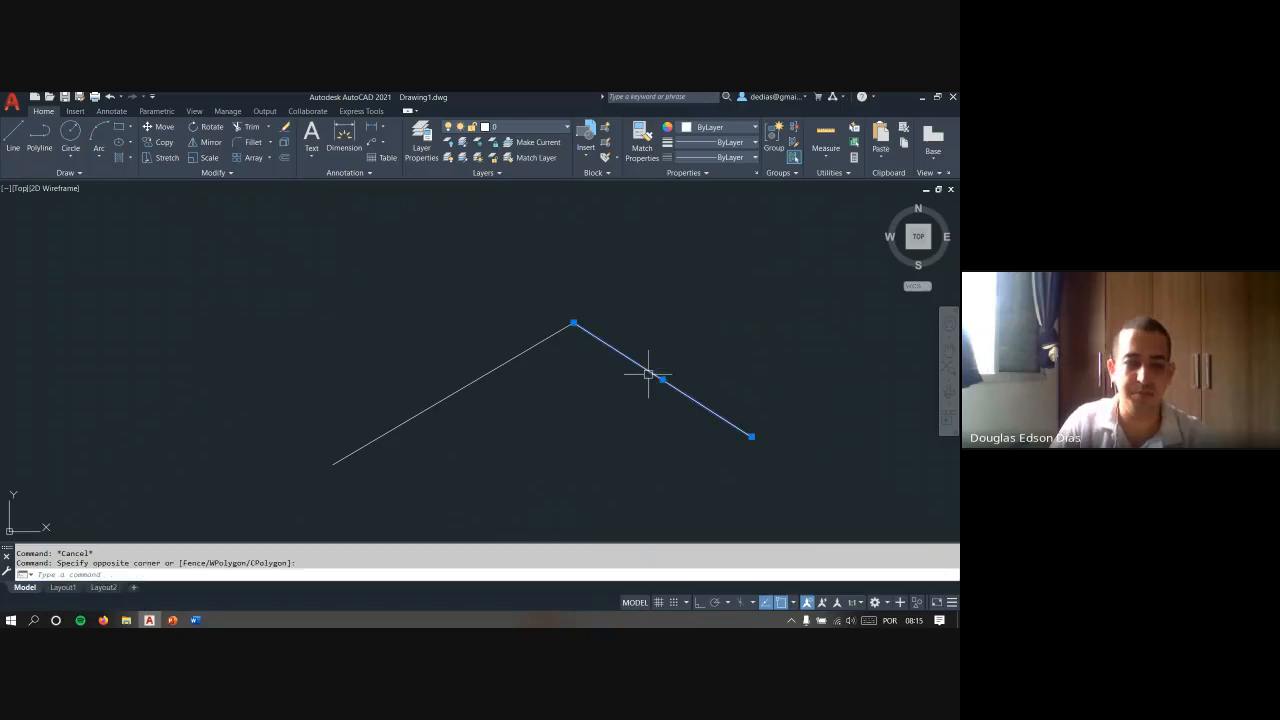
text(e)
key(Return)
key(Escape)
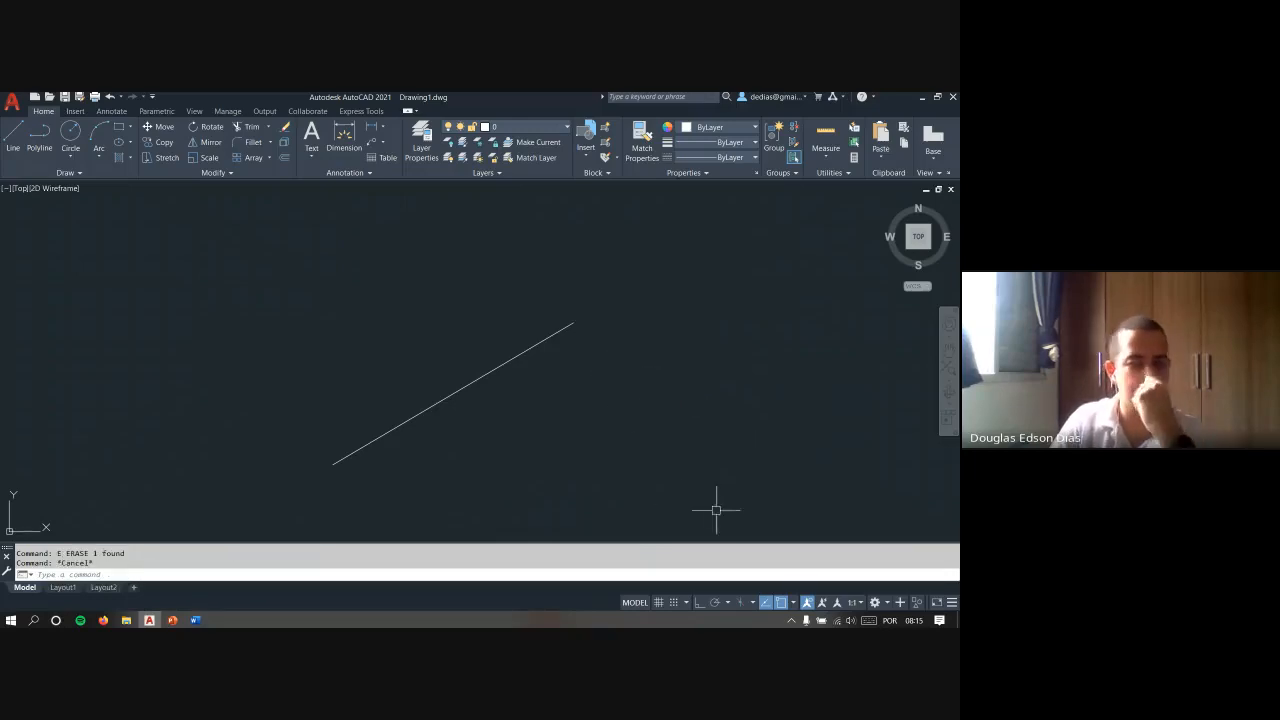
- Review the available object snap modes while a Line command is active, and cancel the command
text(l)
key(Return)
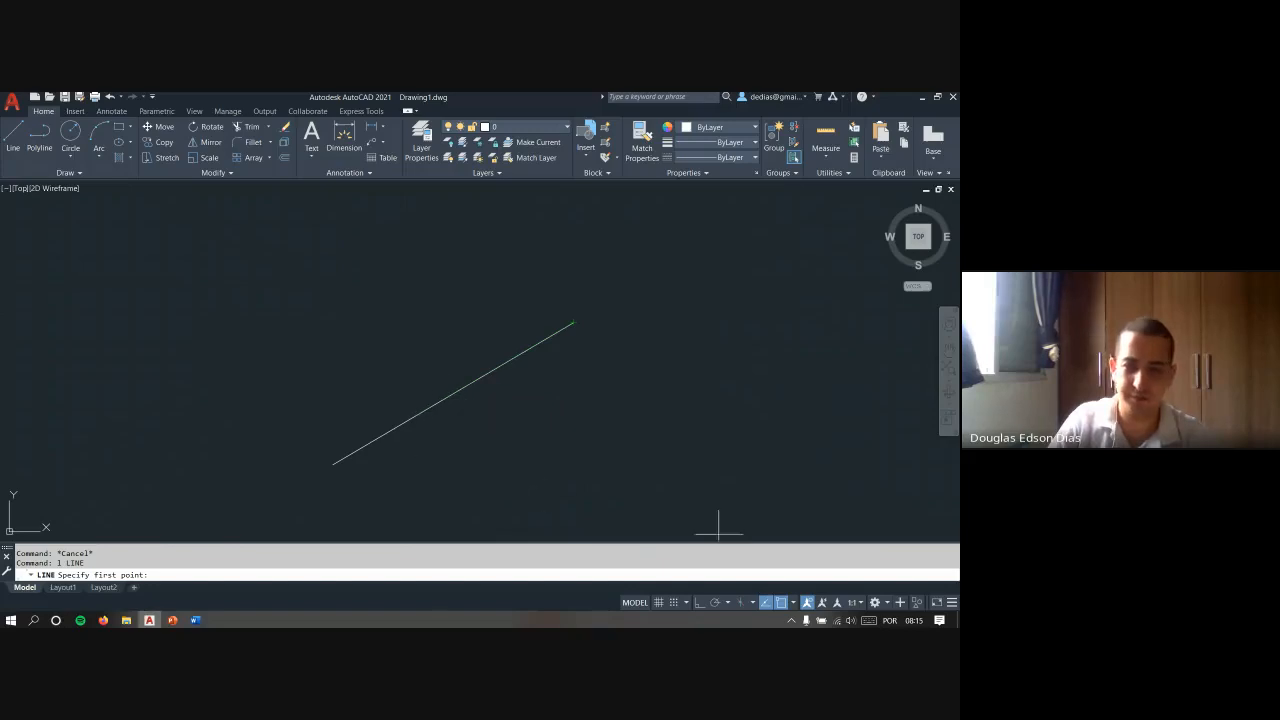
click(793, 601)
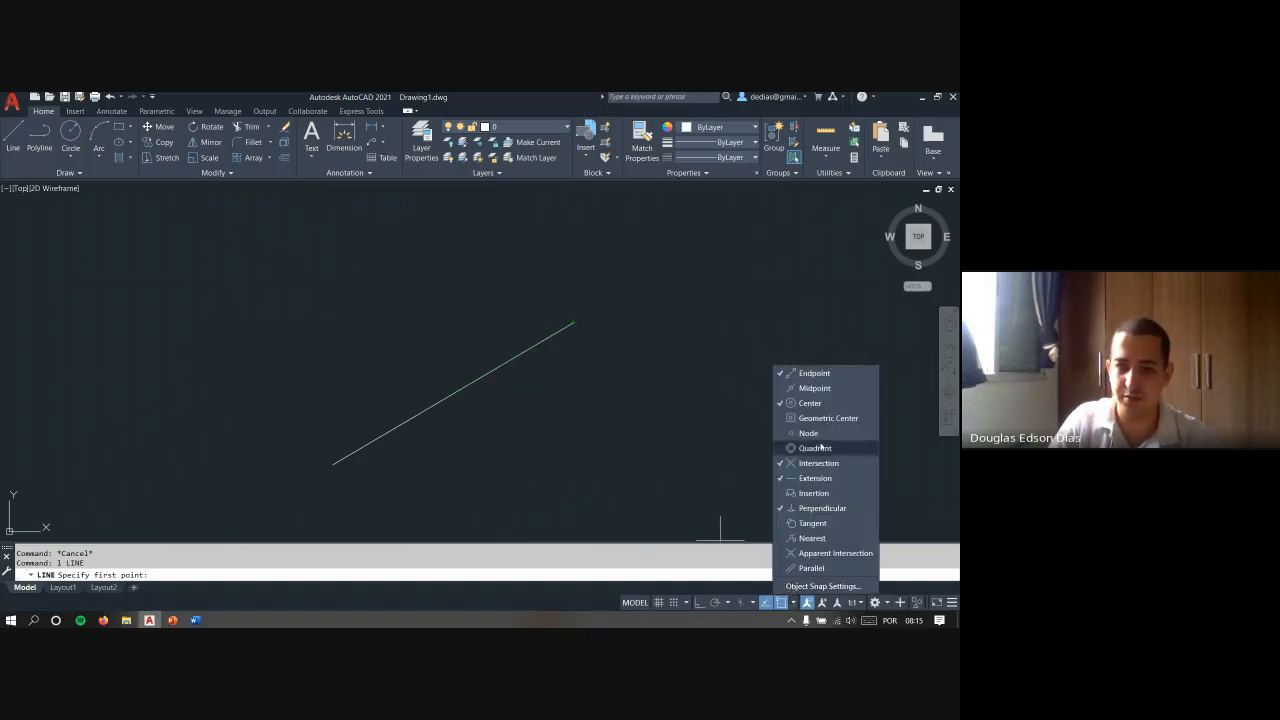
key(Escape)
key(Escape)
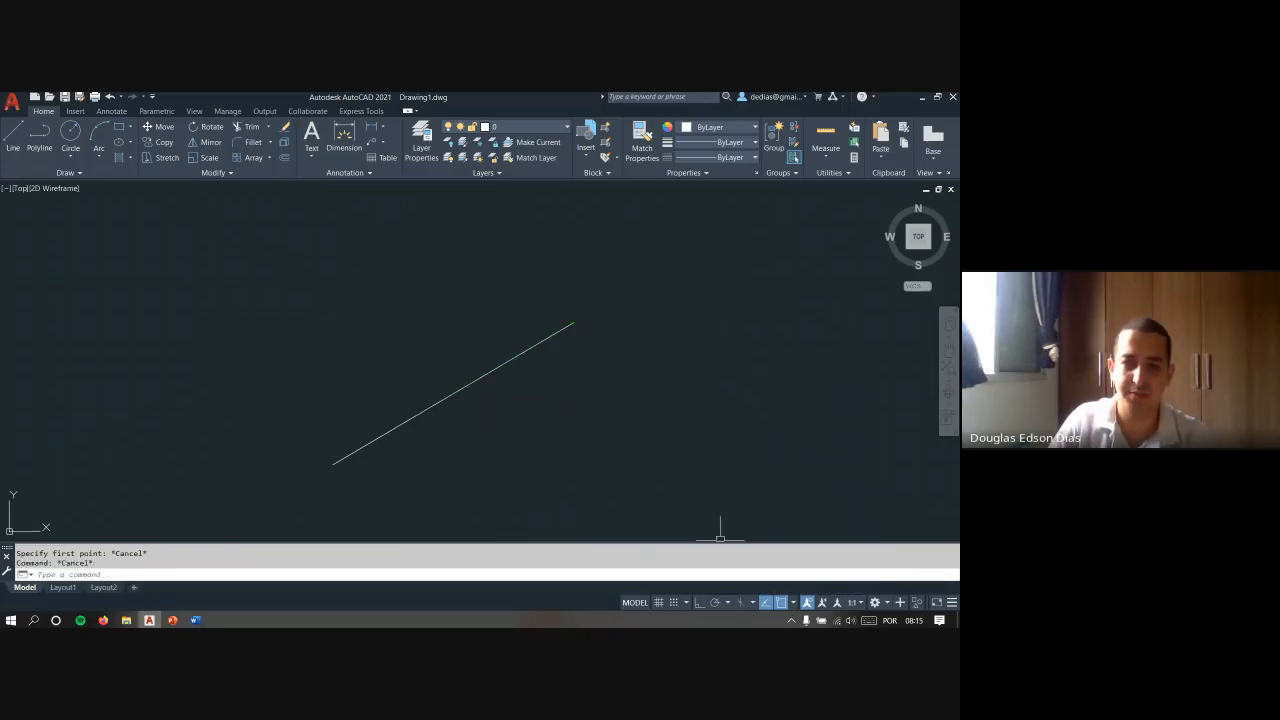
- Review the object snap modes and try a line starting on the diagonal with Nearest snap
text(l)
key(Return)
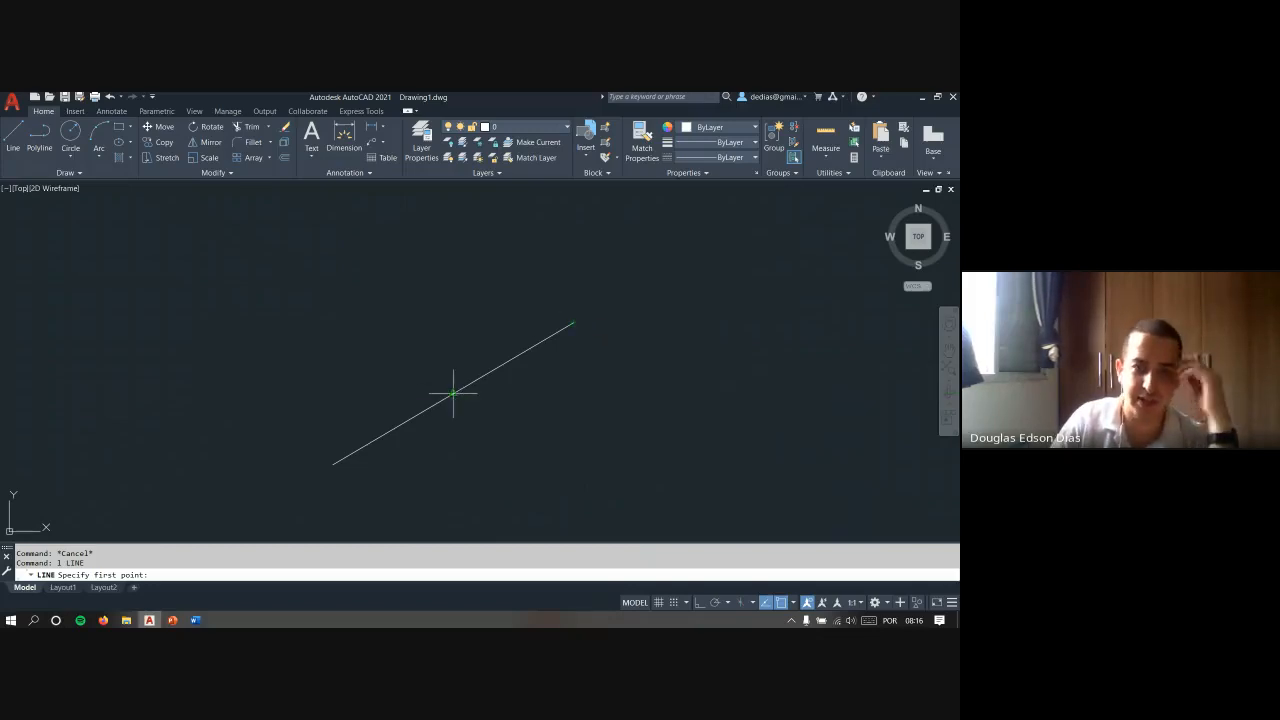
click(794, 604)
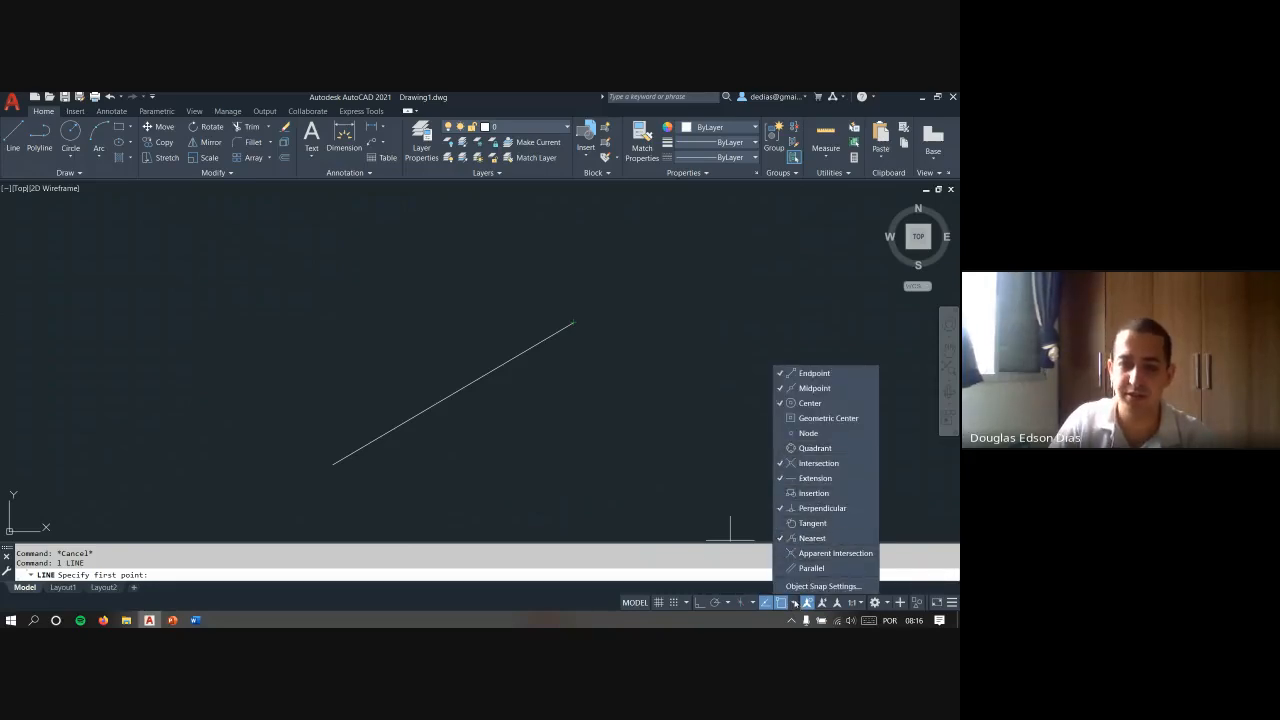
scroll(535, 355, up, 3)
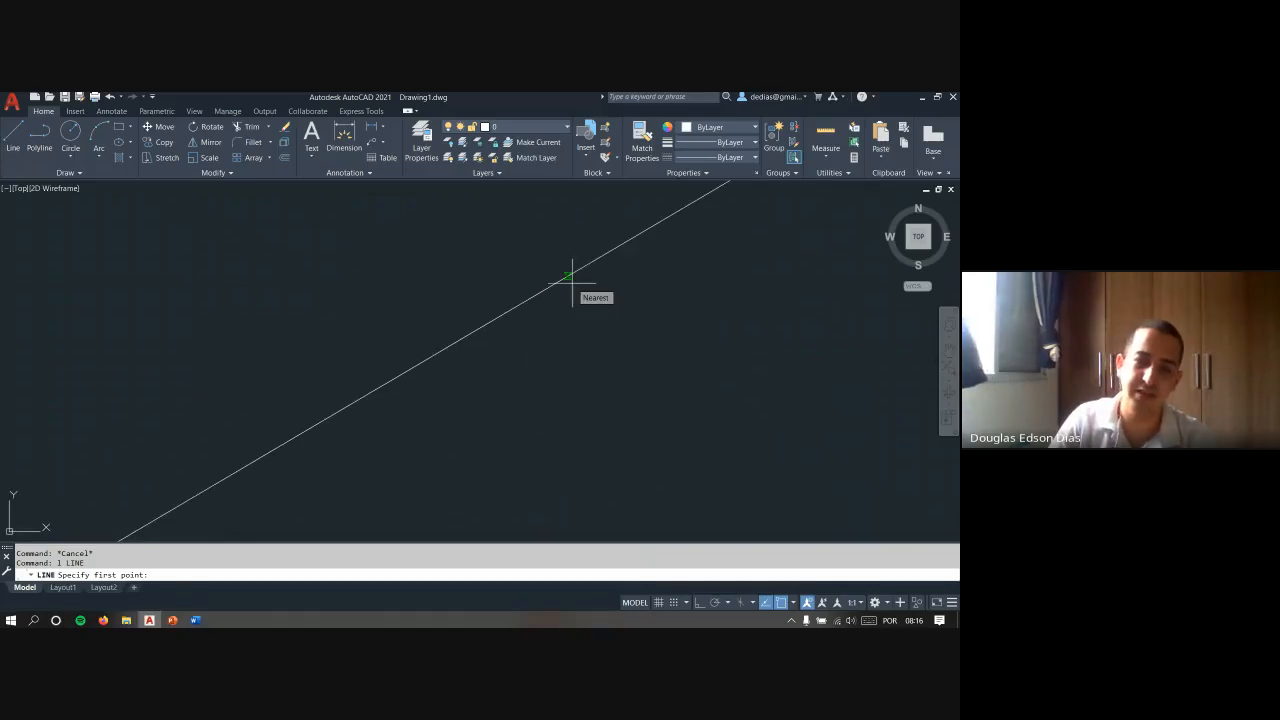
click(571, 280)
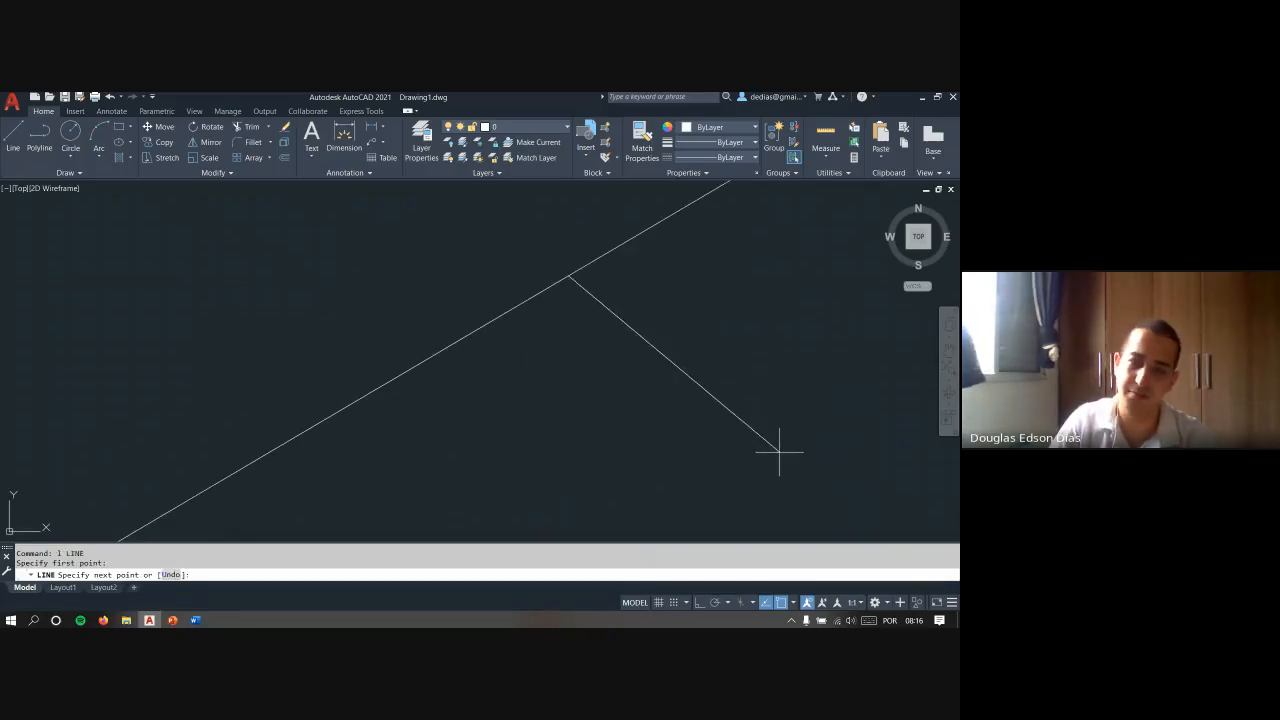
scroll(782, 440, down, 4)
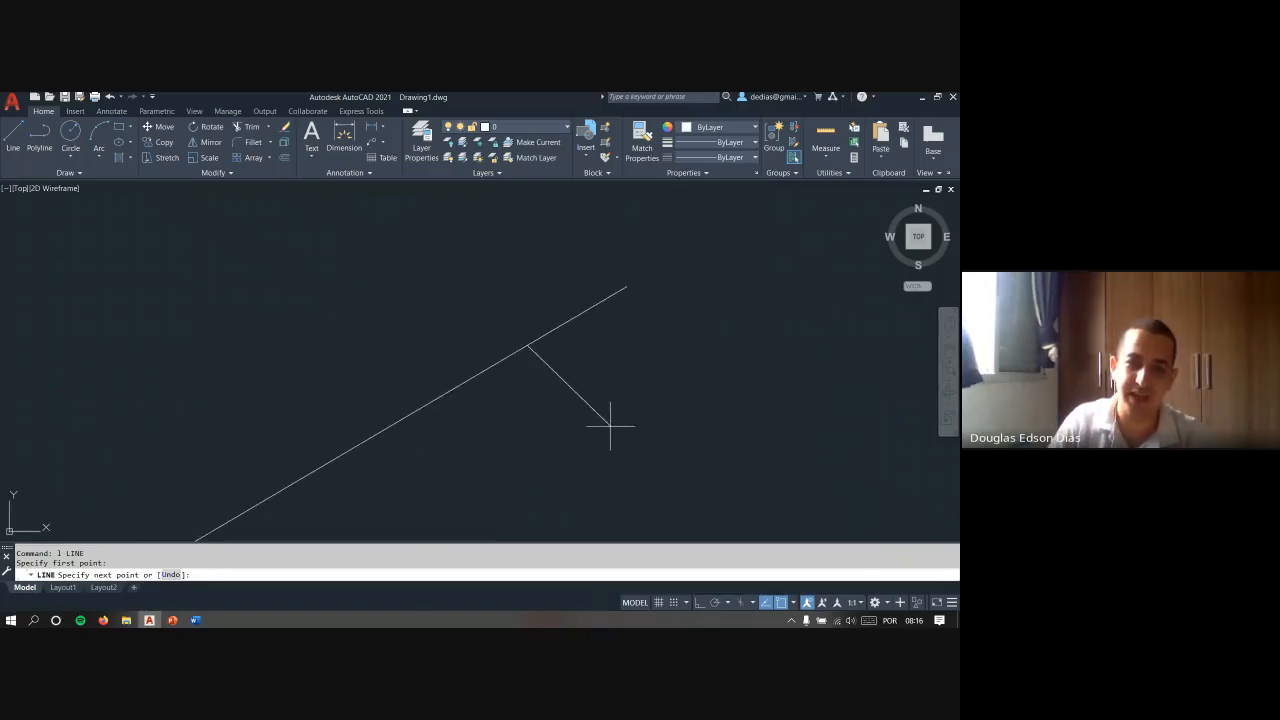
key(Escape)
key(Escape)
- Try a second line from a point partway along the diagonal, using Nearest snap for its start
key(Return)
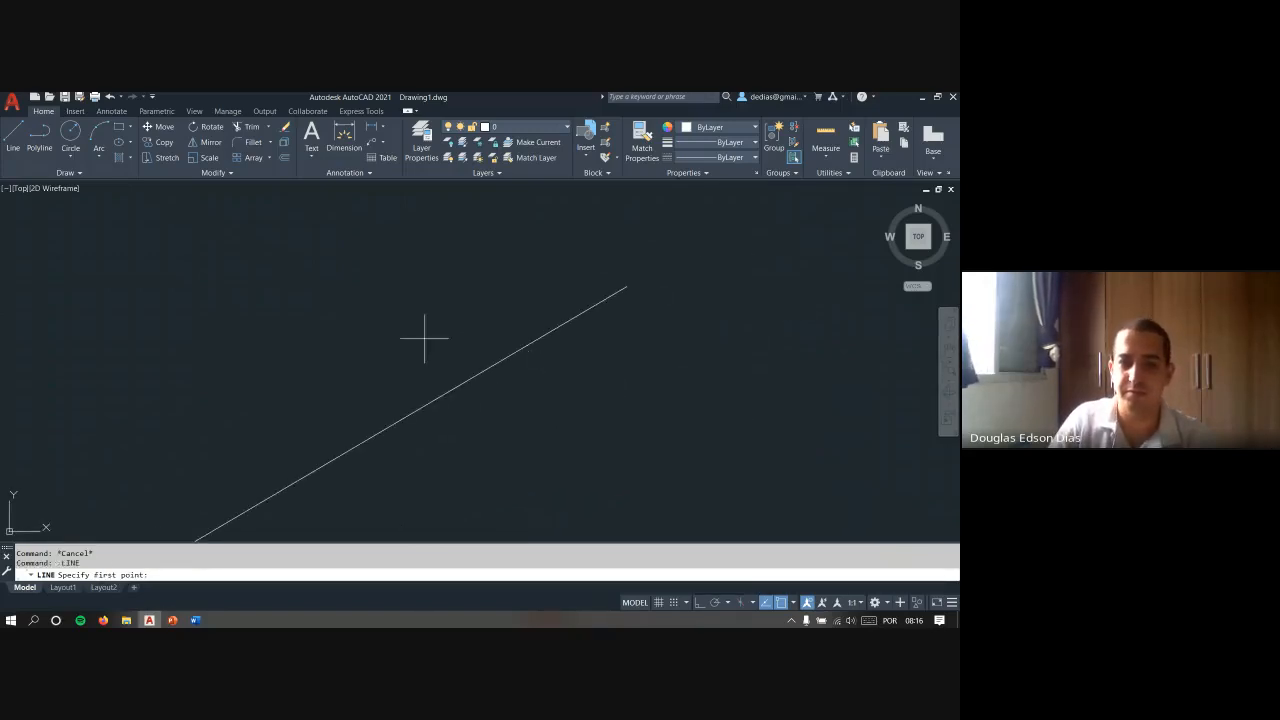
scroll(614, 311, up, 5)
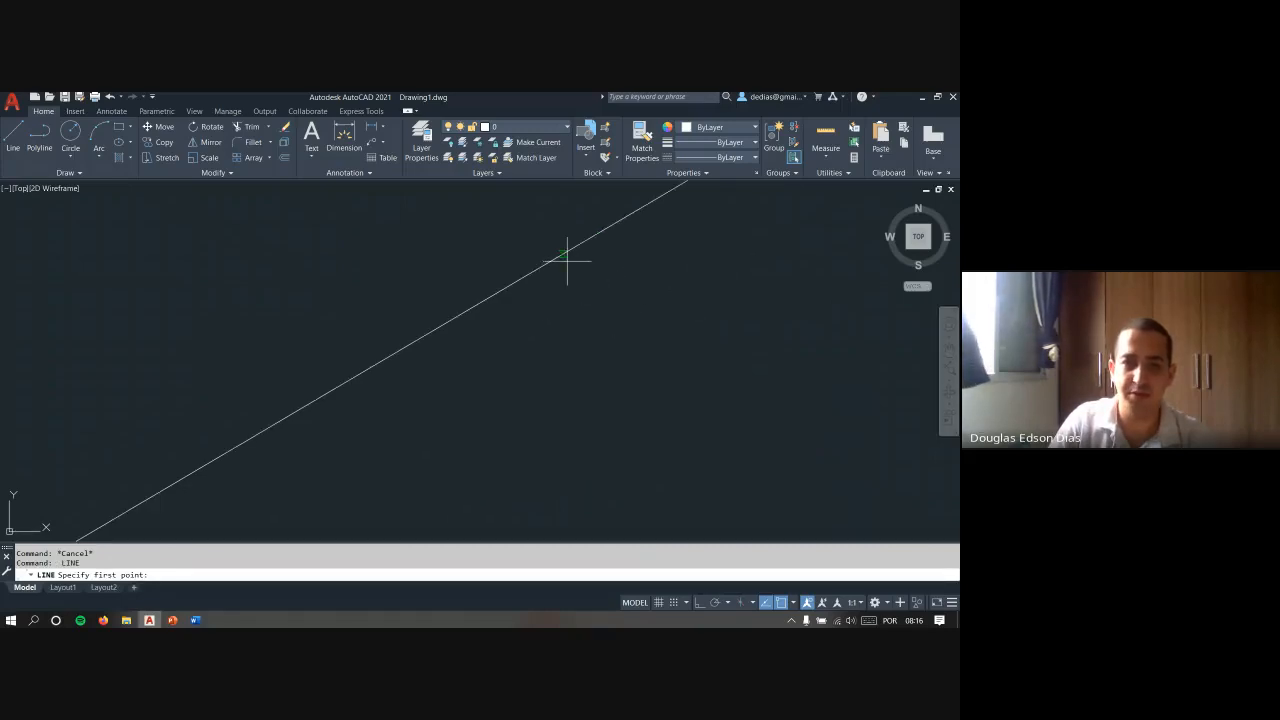
click(566, 257)
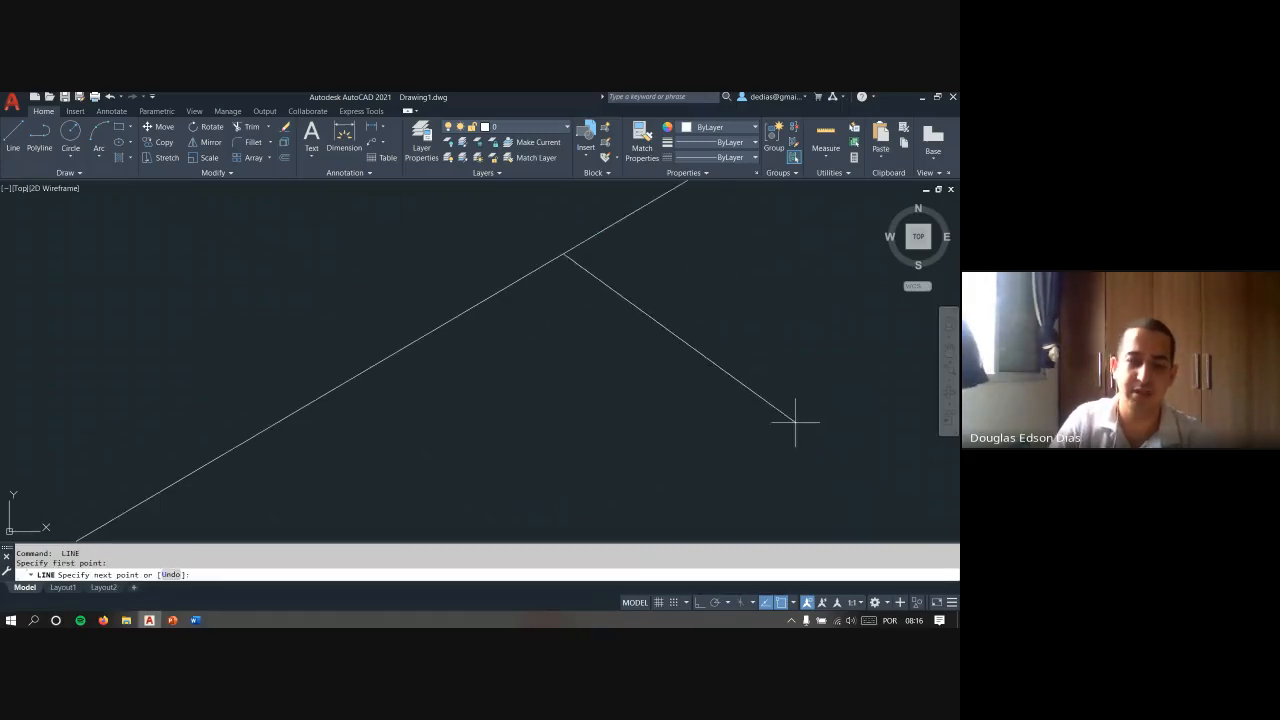
key(Escape)
key(Escape)
scroll(595, 301, down, 5)
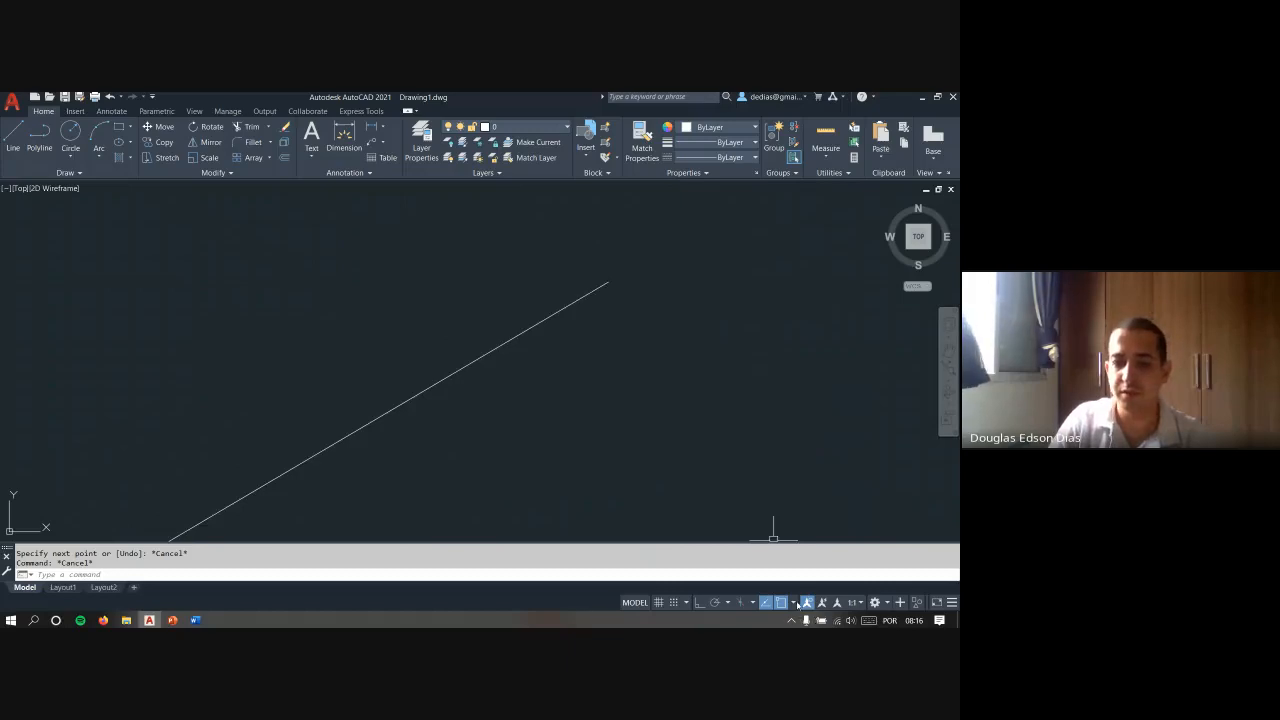
- Examine the object snap modes in the Drafting Settings dialog and close it without changes
click(795, 603)
click(781, 584)
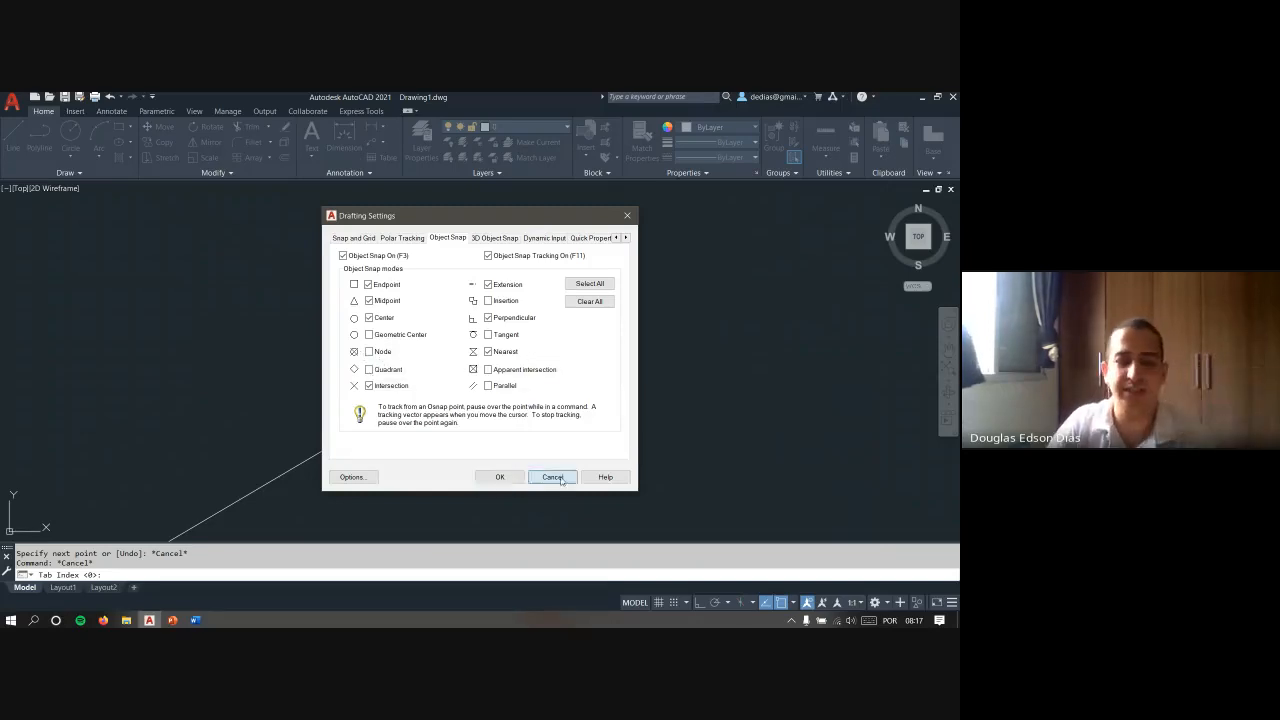
click(552, 477)
- Draw a large circle by centre and radius beside the diagonal line, on its right
scroll(503, 293, down, 3)
middle_drag(503, 293, 403, 336)
text(c)
key(Return)
click(557, 428)
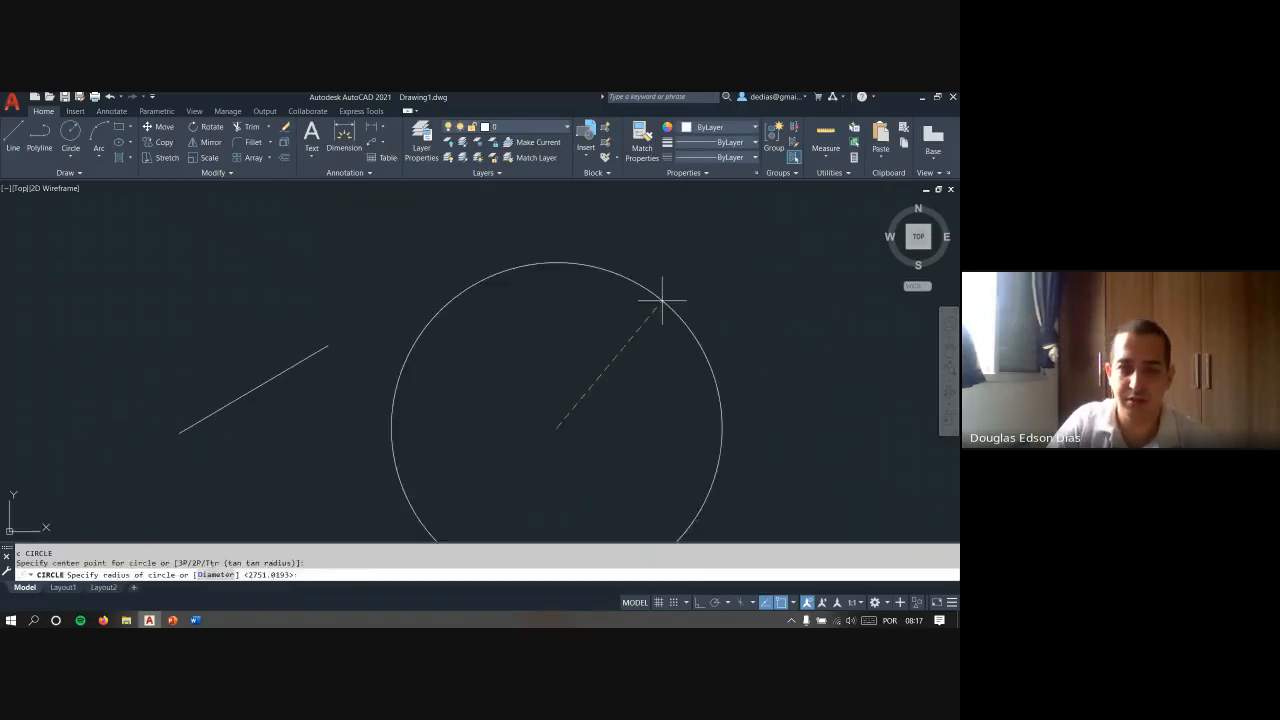
click(680, 304)
key(Escape)
key(Escape)
scroll(668, 295, down, 2)
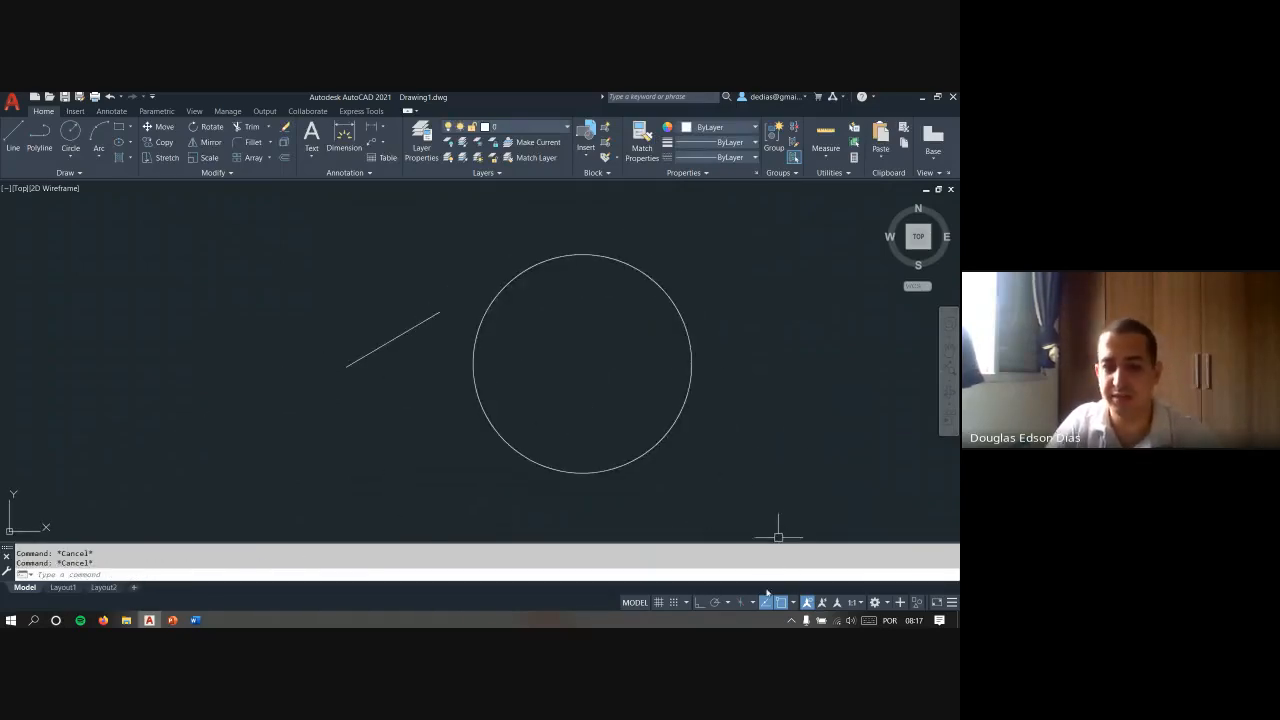
- Enable the Quadrant object snap and try a line starting at the circle's left quadrant
click(792, 605)
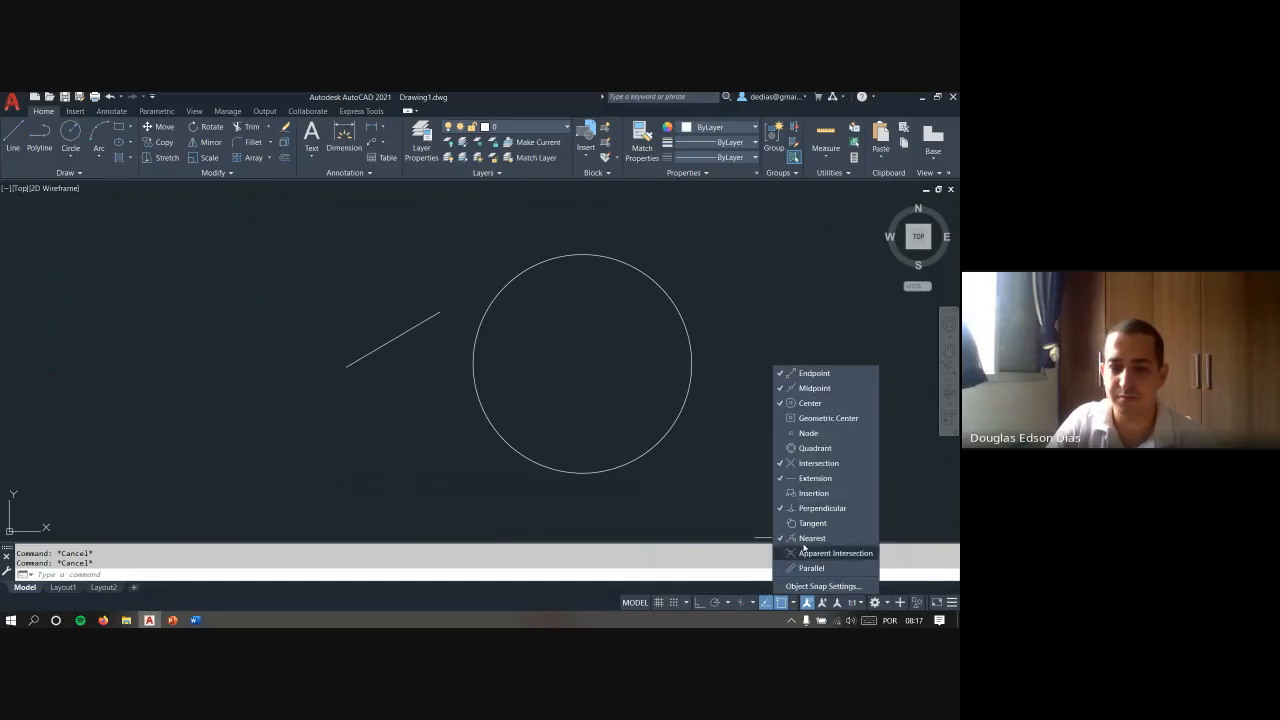
click(705, 428)
text(l)
key(Return)
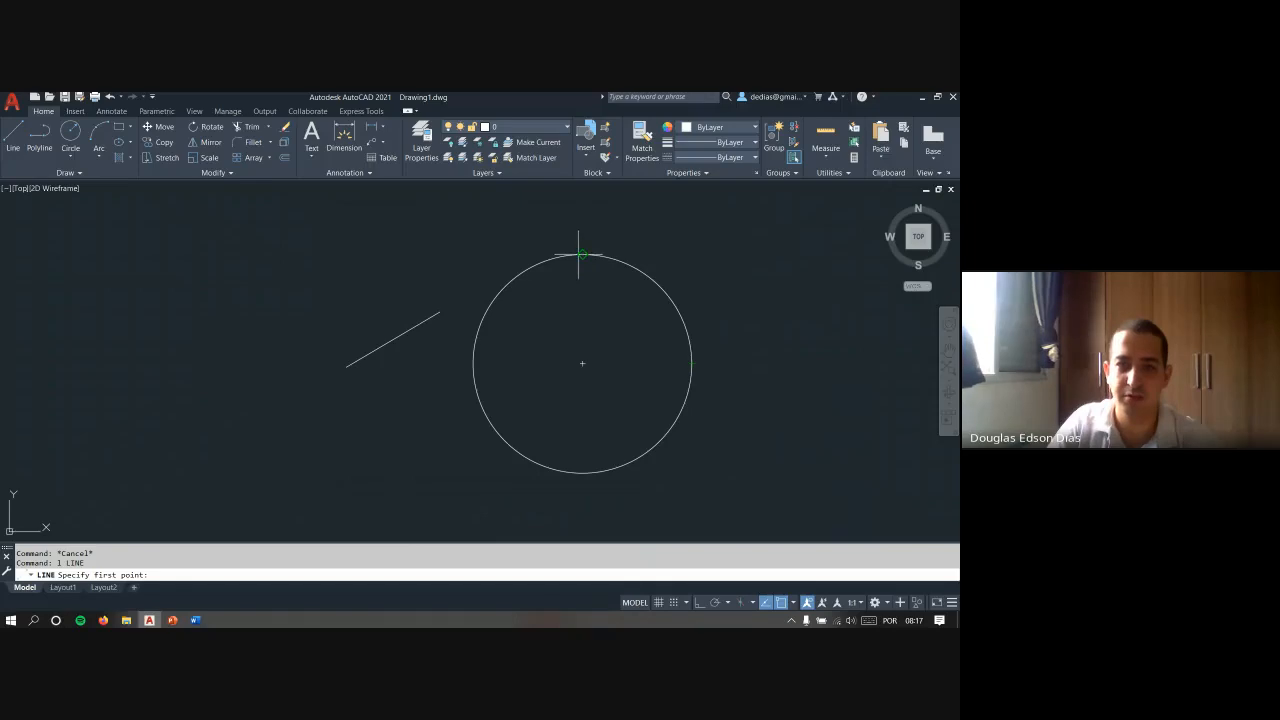
click(473, 363)
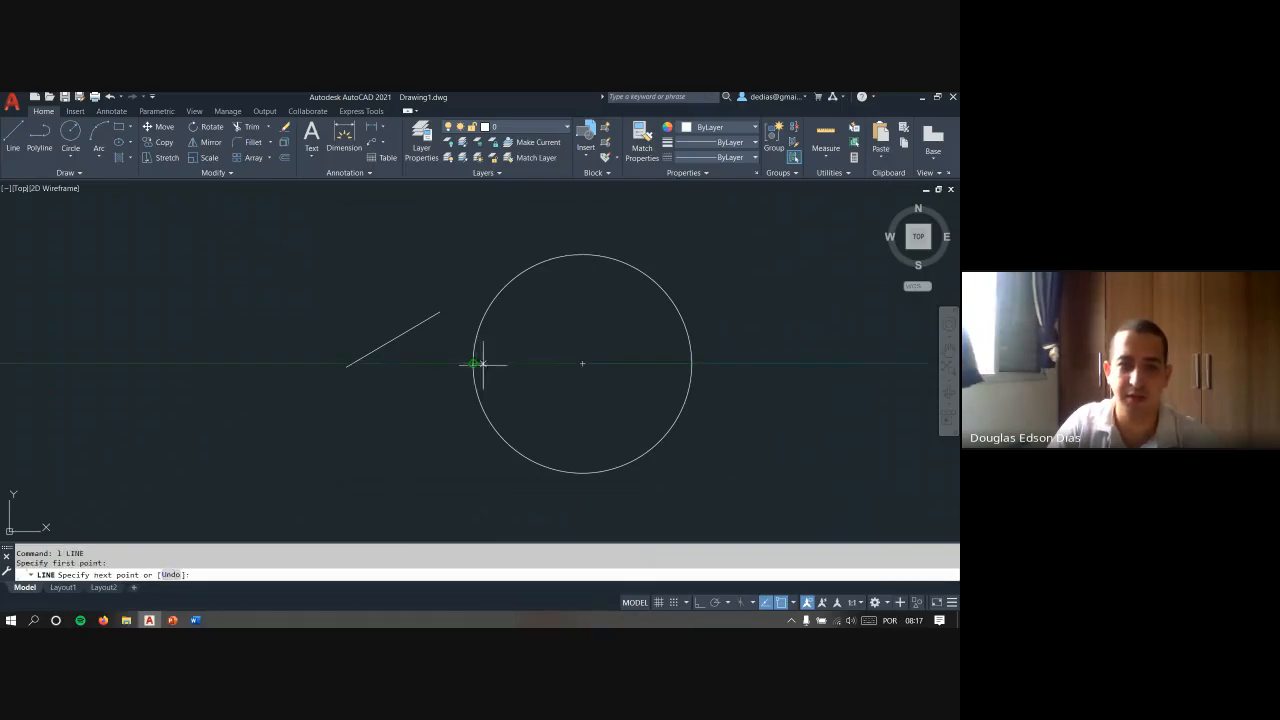
key(Escape)
key(Escape)
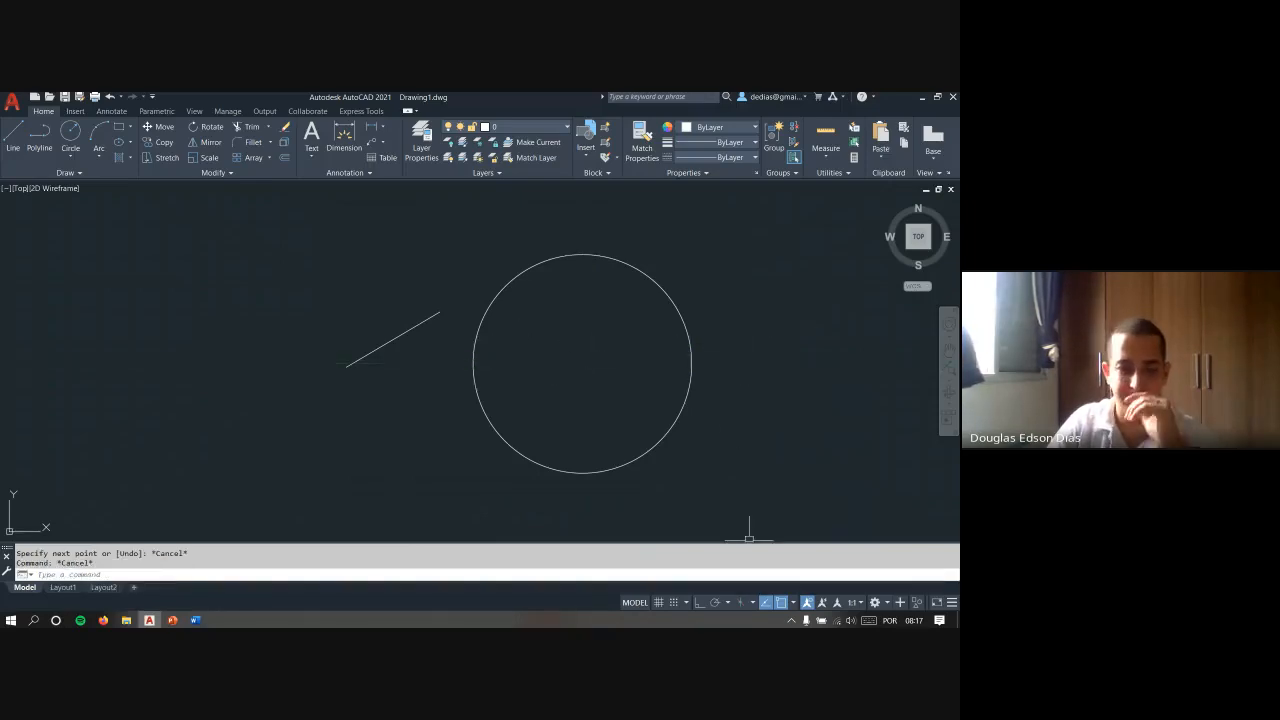
- Check the enabled object snap modes in the Drafting Settings dialog again and dismiss it
click(795, 603)
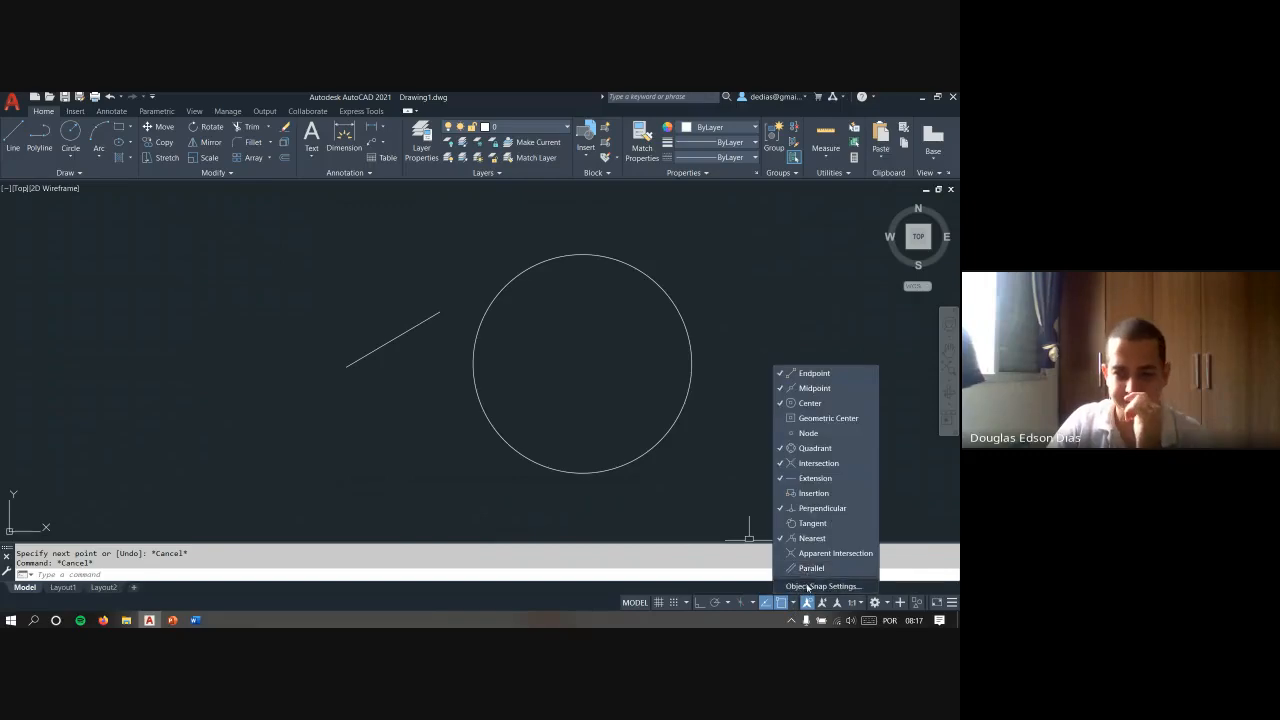
click(818, 586)
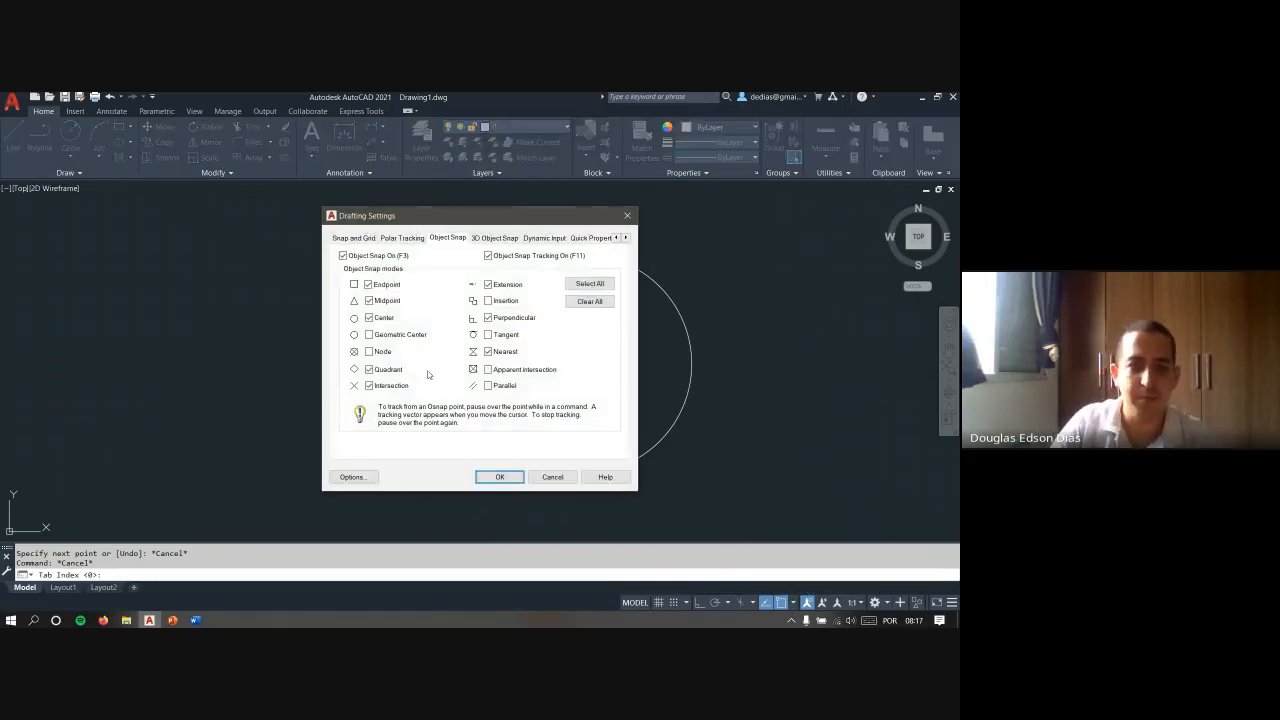
click(552, 477)
- Draw a steep line crossing the diagonal, running from its lower right to its upper left
text(l)
key(Return)
click(436, 431)
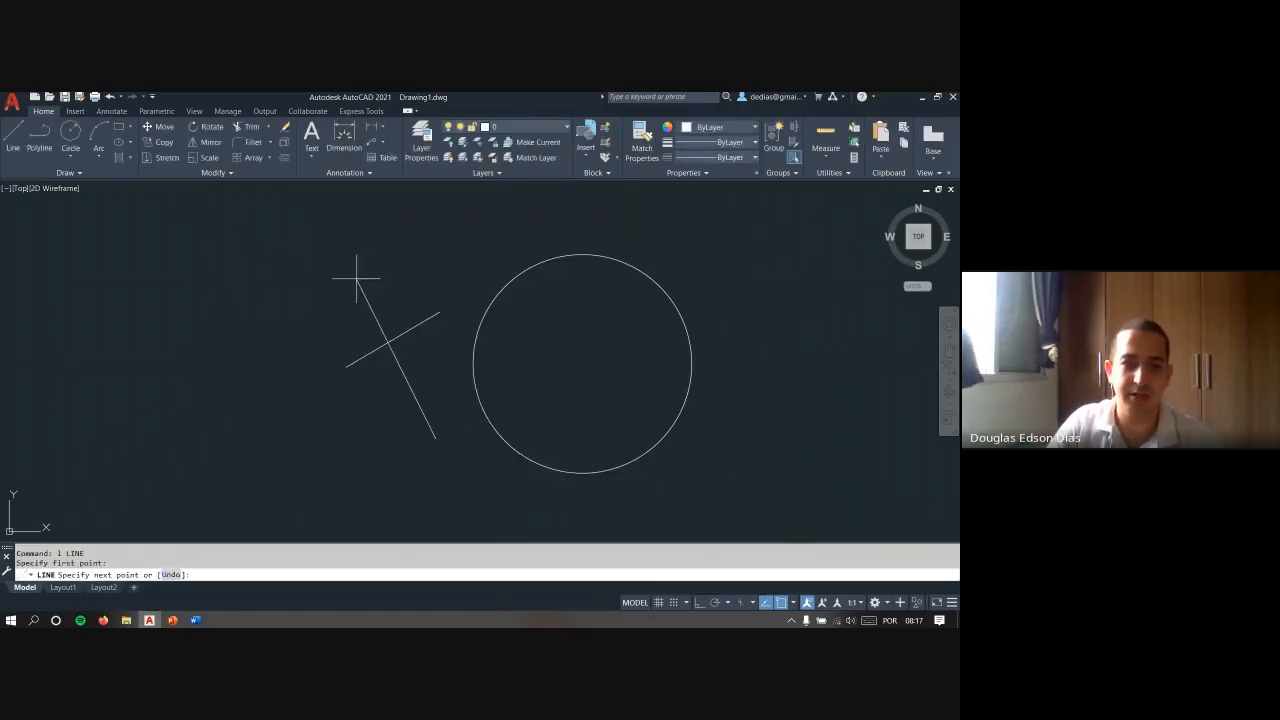
click(354, 277)
key(Escape)
- Try a line starting where the two lines cross, using Intersection snap
key(Return)
scroll(380, 341, up, 3)
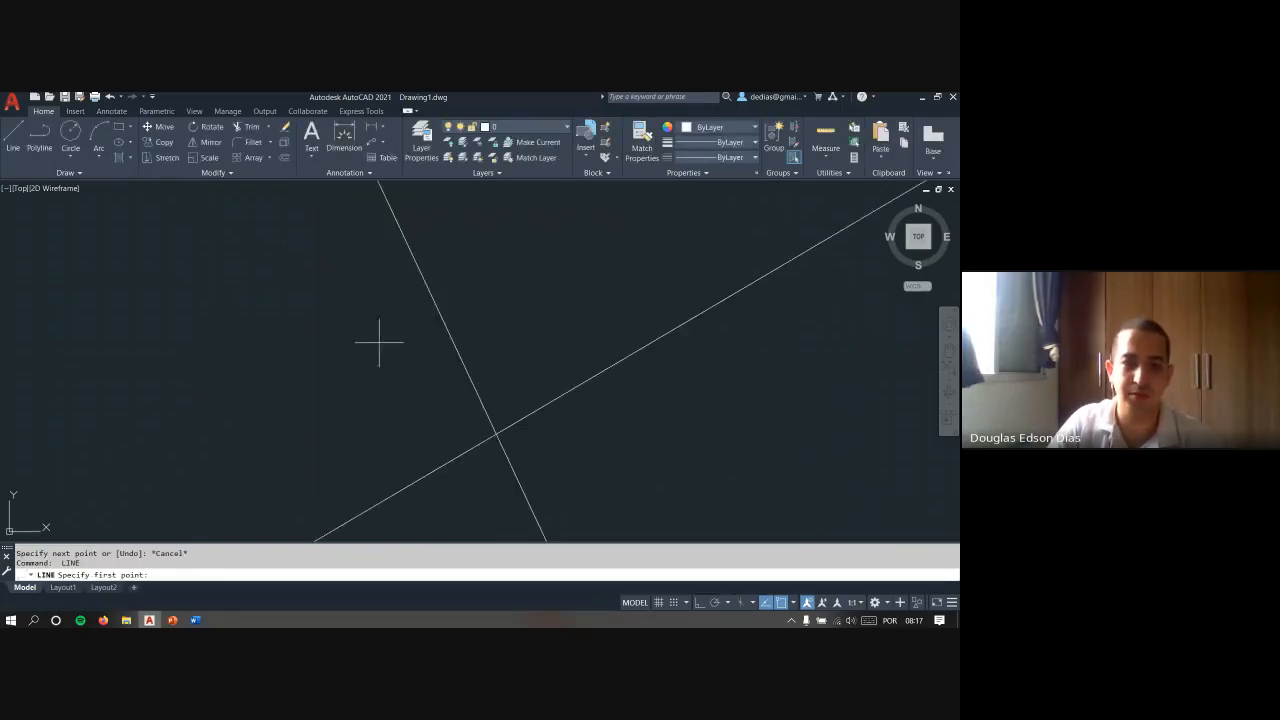
click(494, 436)
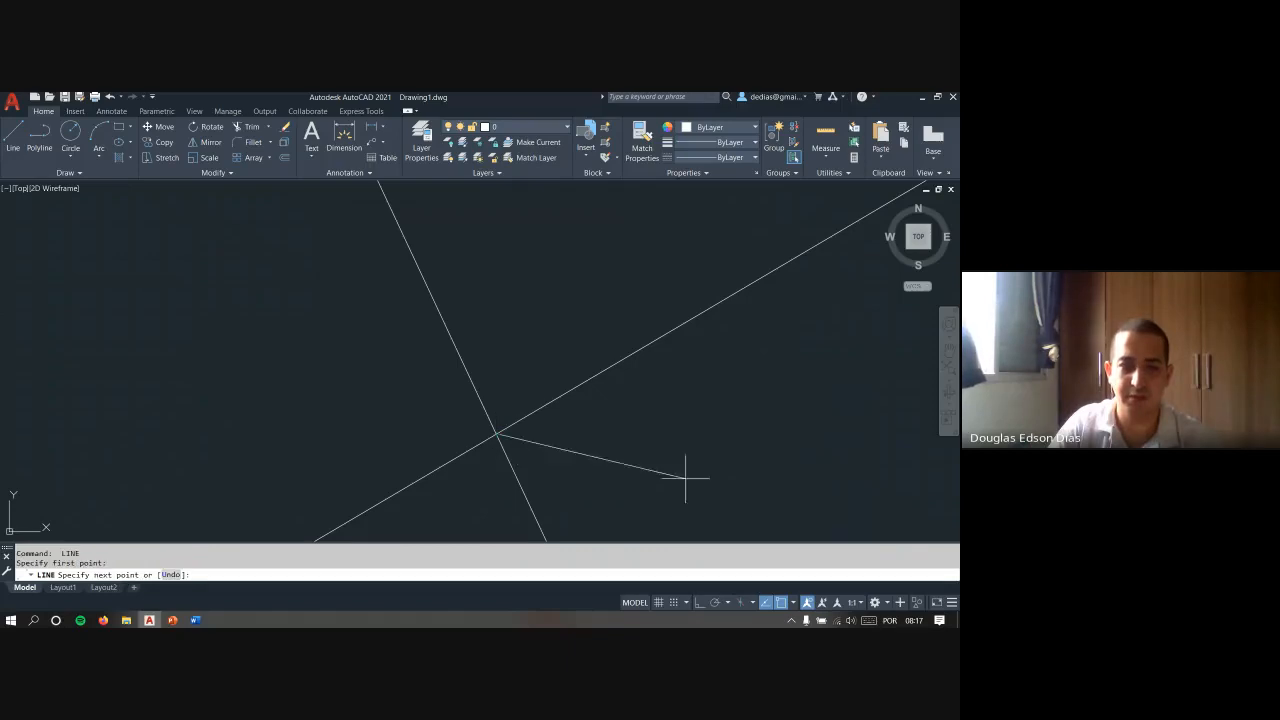
key(Escape)
key(Return)
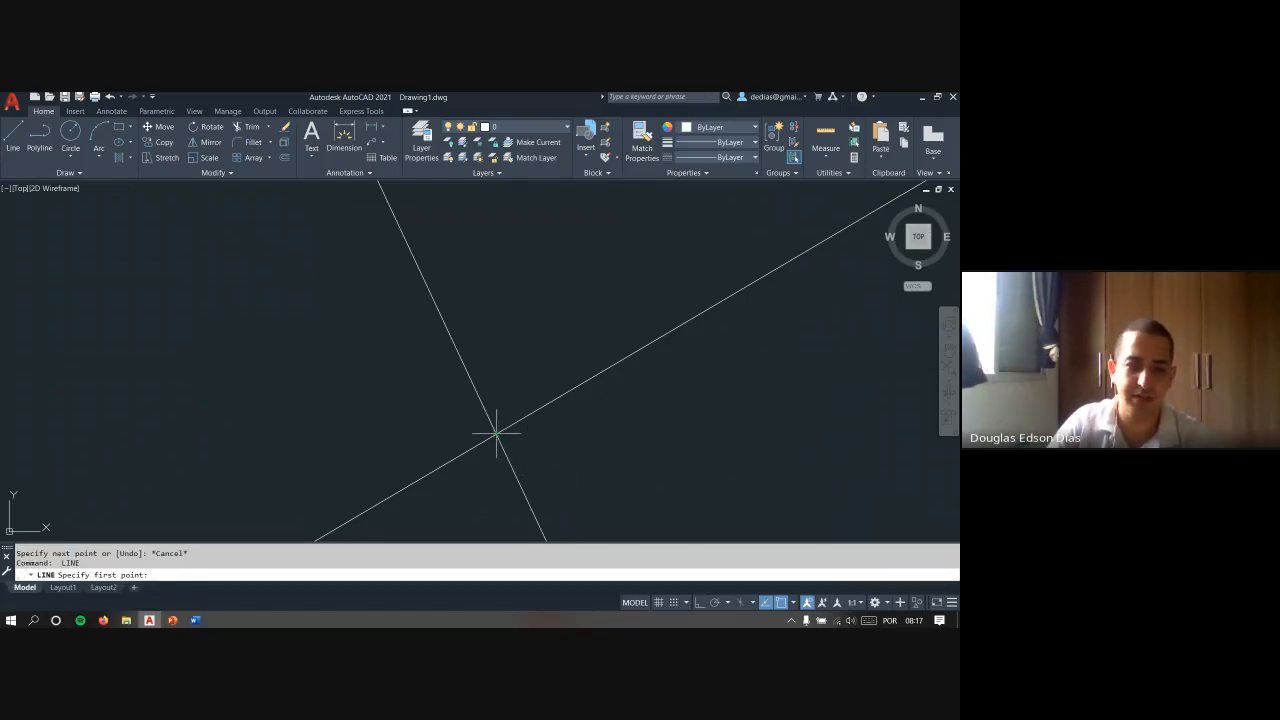
key(Escape)
key(Escape)
scroll(505, 400, down, 5)
- Find the drafting options, enlarge the AutoSnap marker considerably, and apply the new size
text(op)
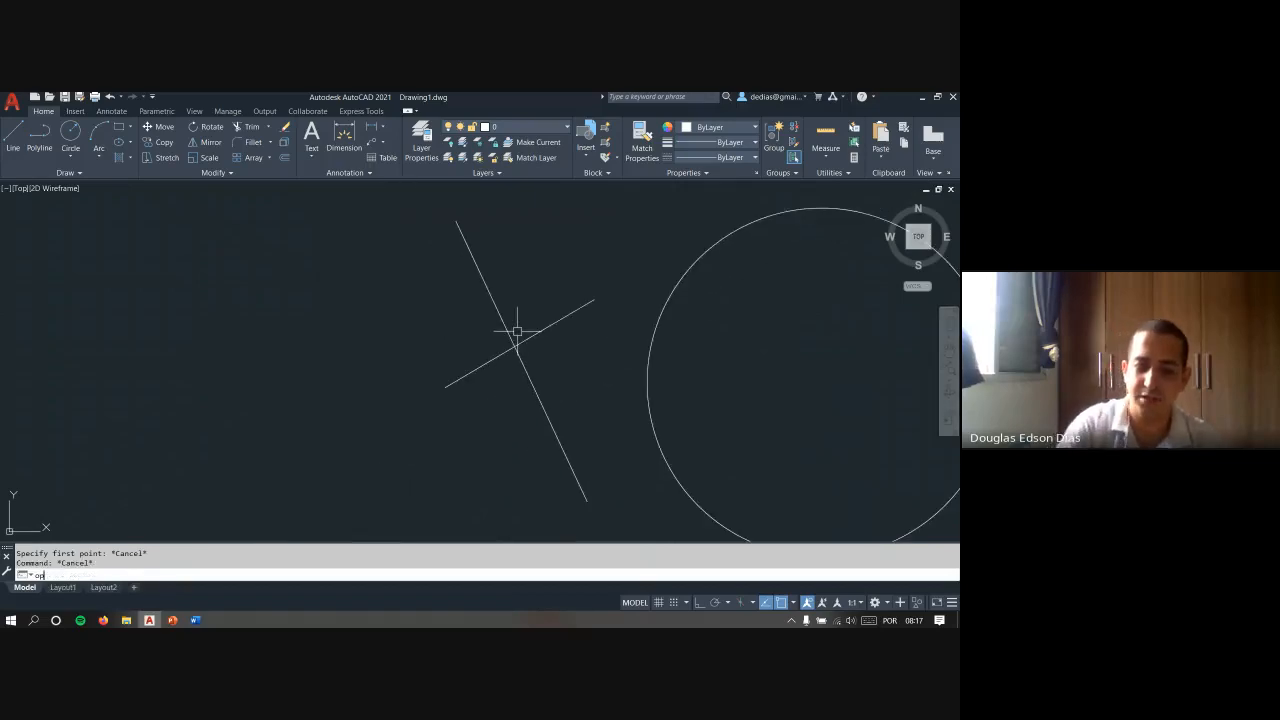
key(Return)
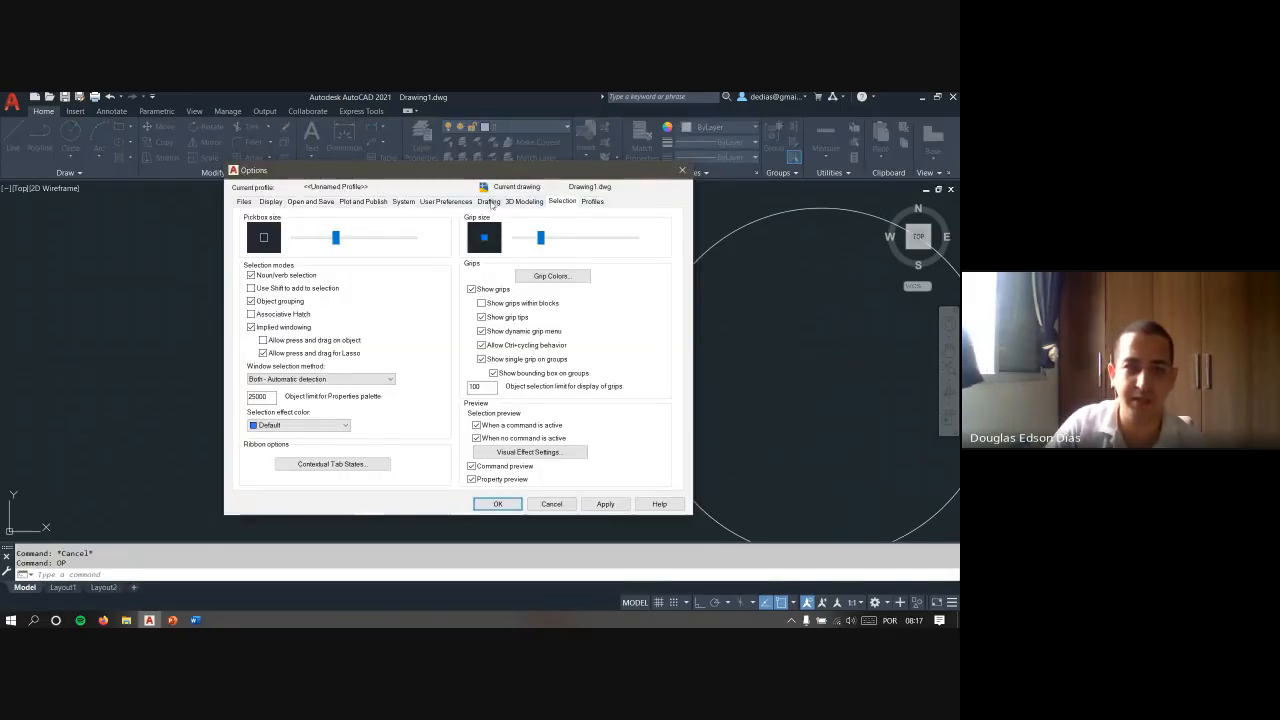
click(436, 201)
click(403, 201)
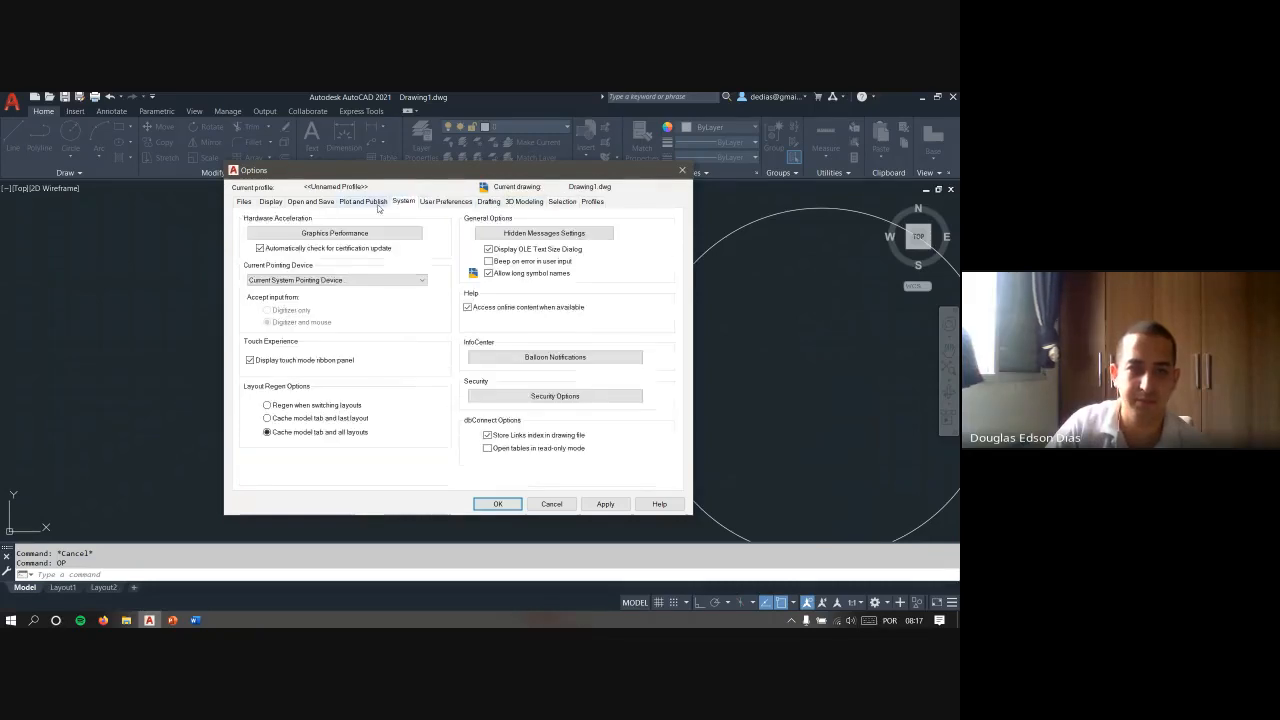
click(362, 201)
click(273, 201)
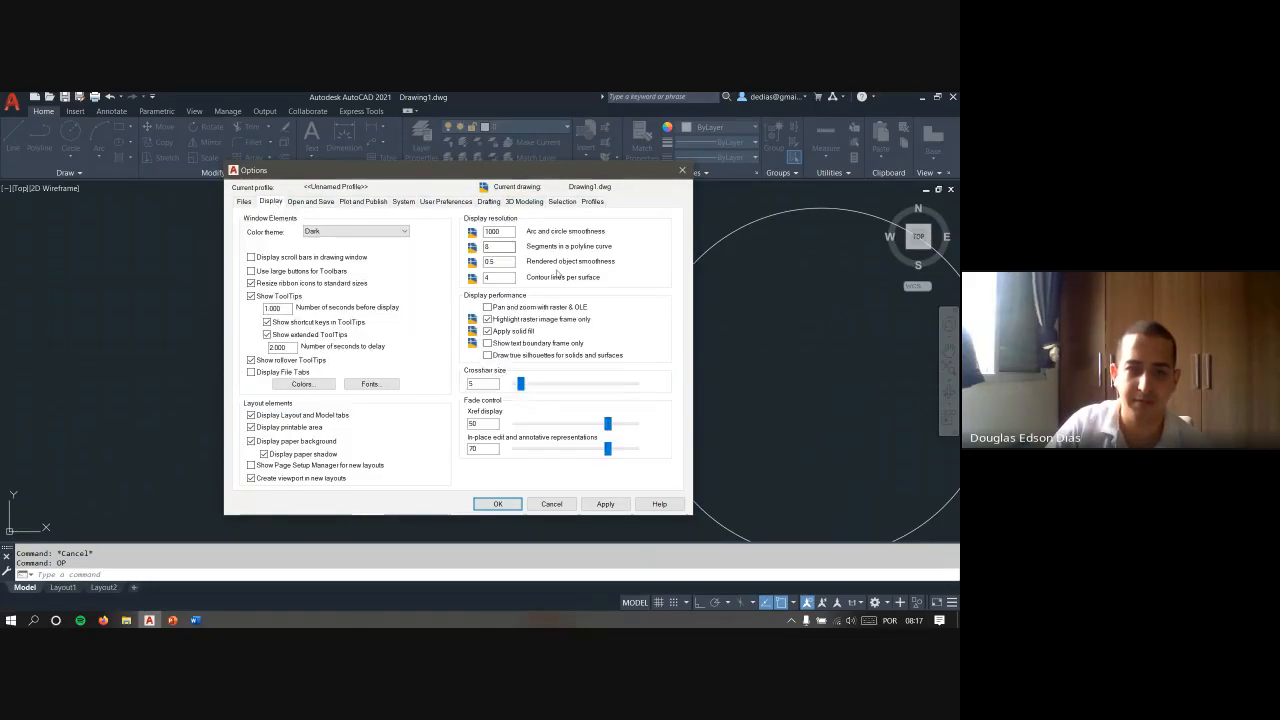
click(311, 201)
click(362, 201)
click(403, 201)
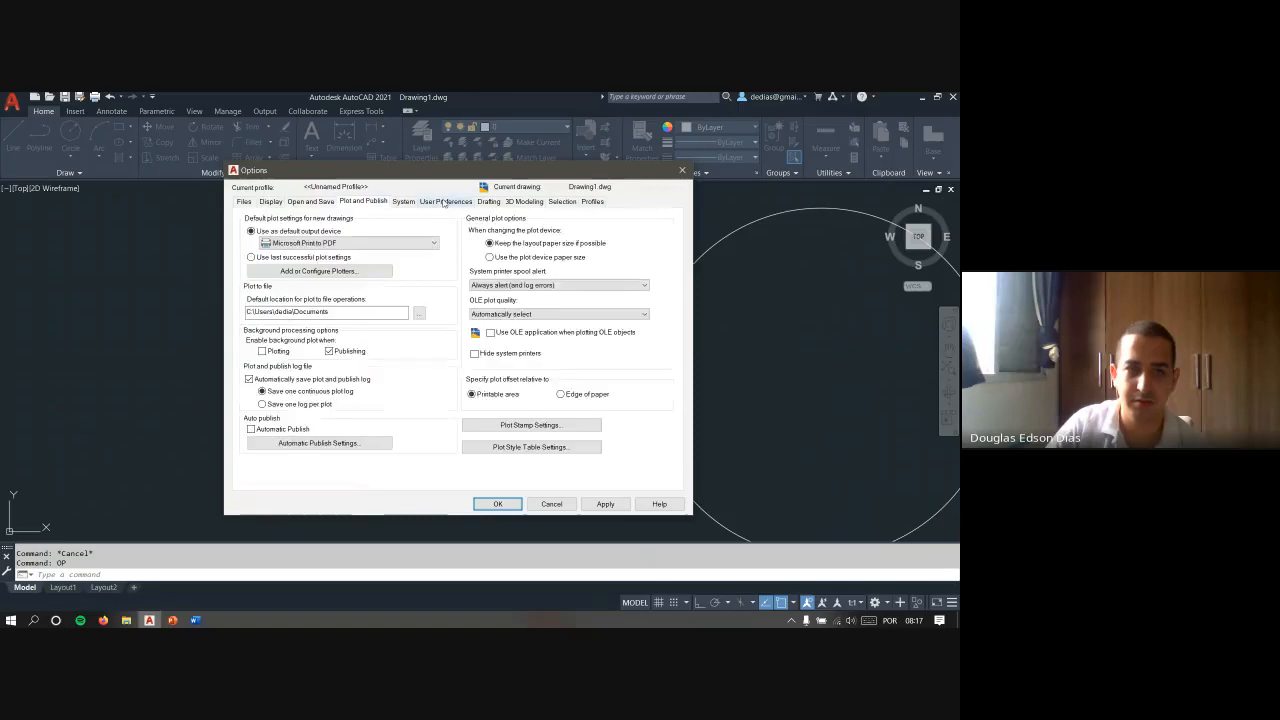
click(445, 201)
click(484, 201)
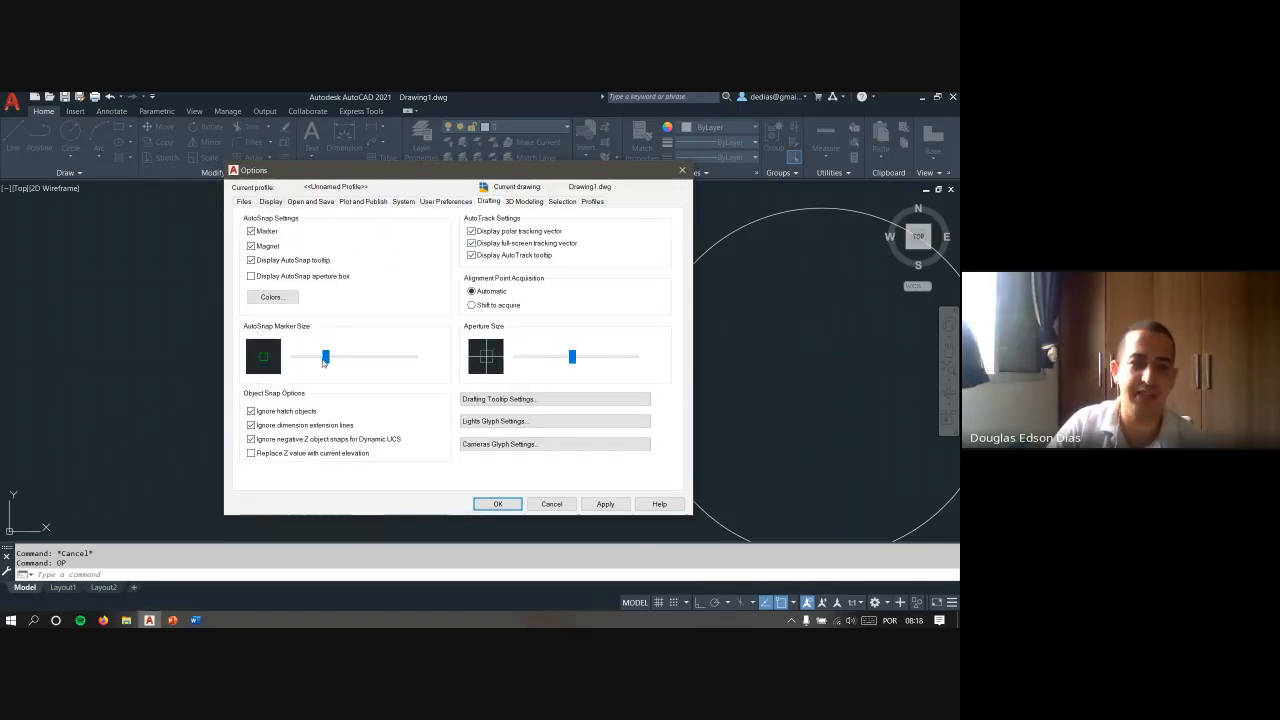
drag(326, 363, 389, 362)
click(605, 504)
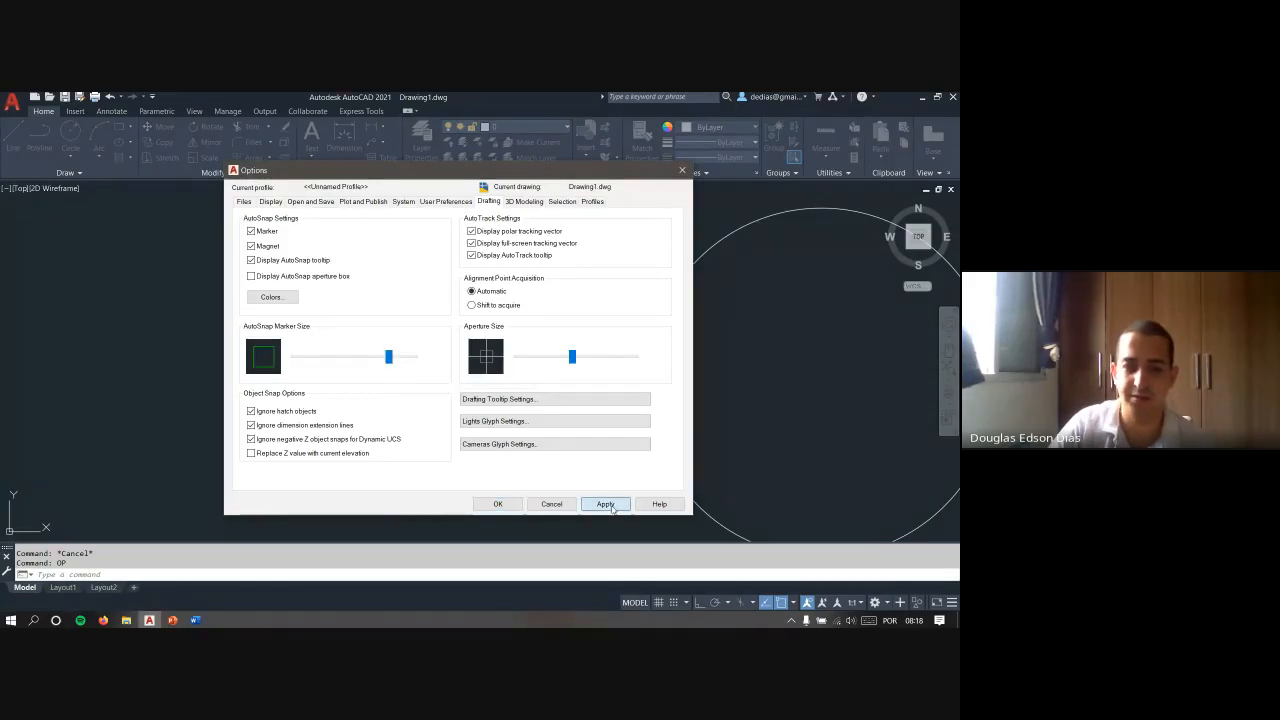
click(498, 504)
- Test the enlarged snap marker by trying a line from the steep line's upper endpoint
text(l)
key(Return)
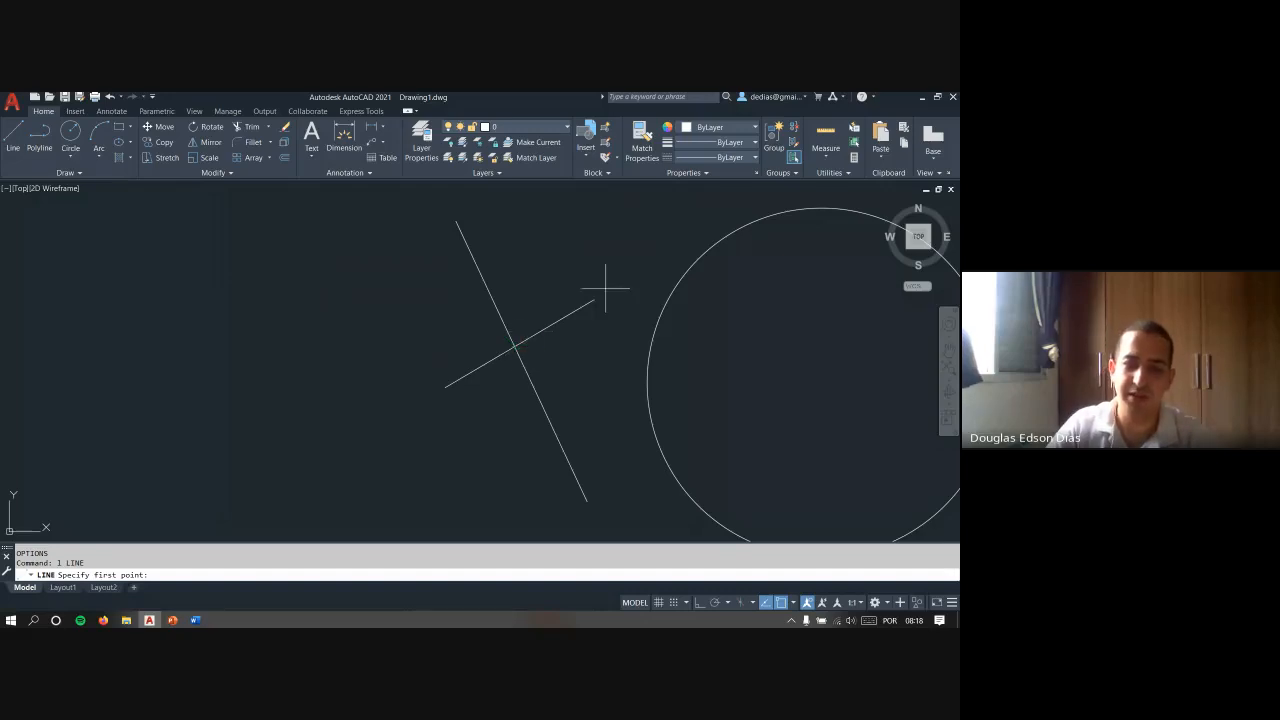
scroll(569, 298, up, 2)
mouse_move(569, 298)
middle_down()
mouse_move(443, 294)
mouse_move(473, 319)
middle_up()
scroll(451, 298, down, 2)
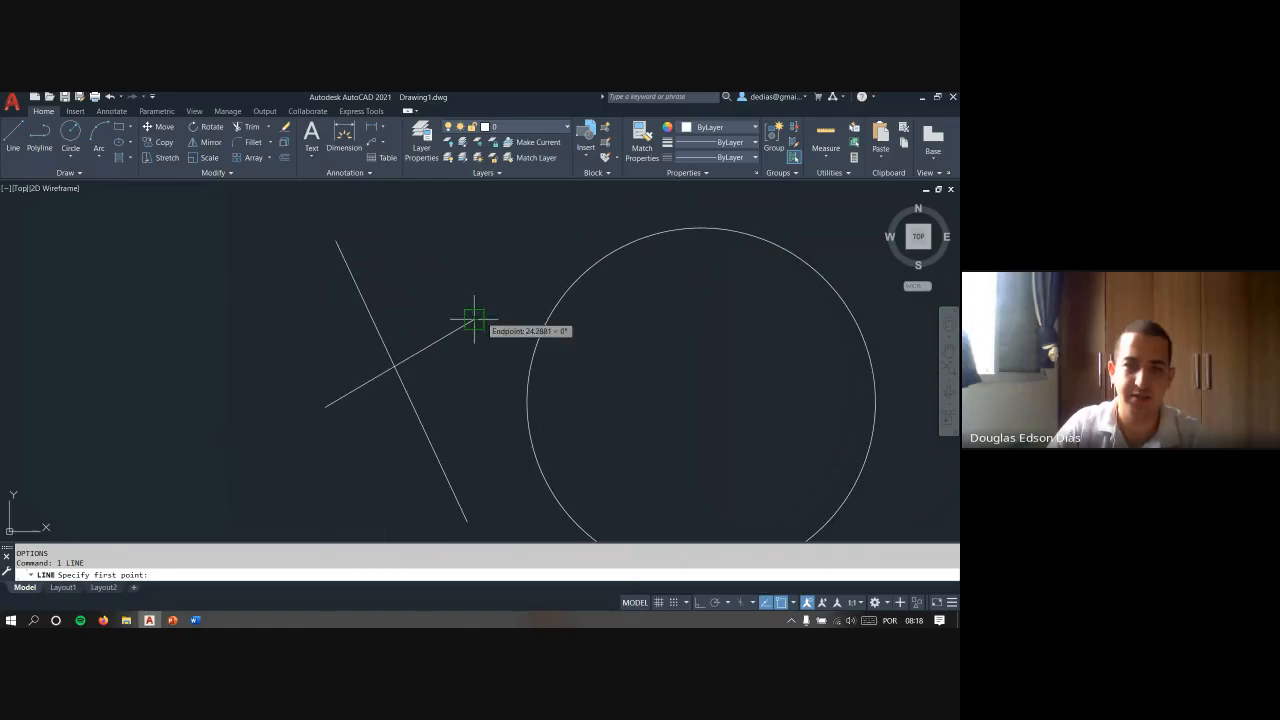
click(336, 241)
key(Escape)
key(Escape)
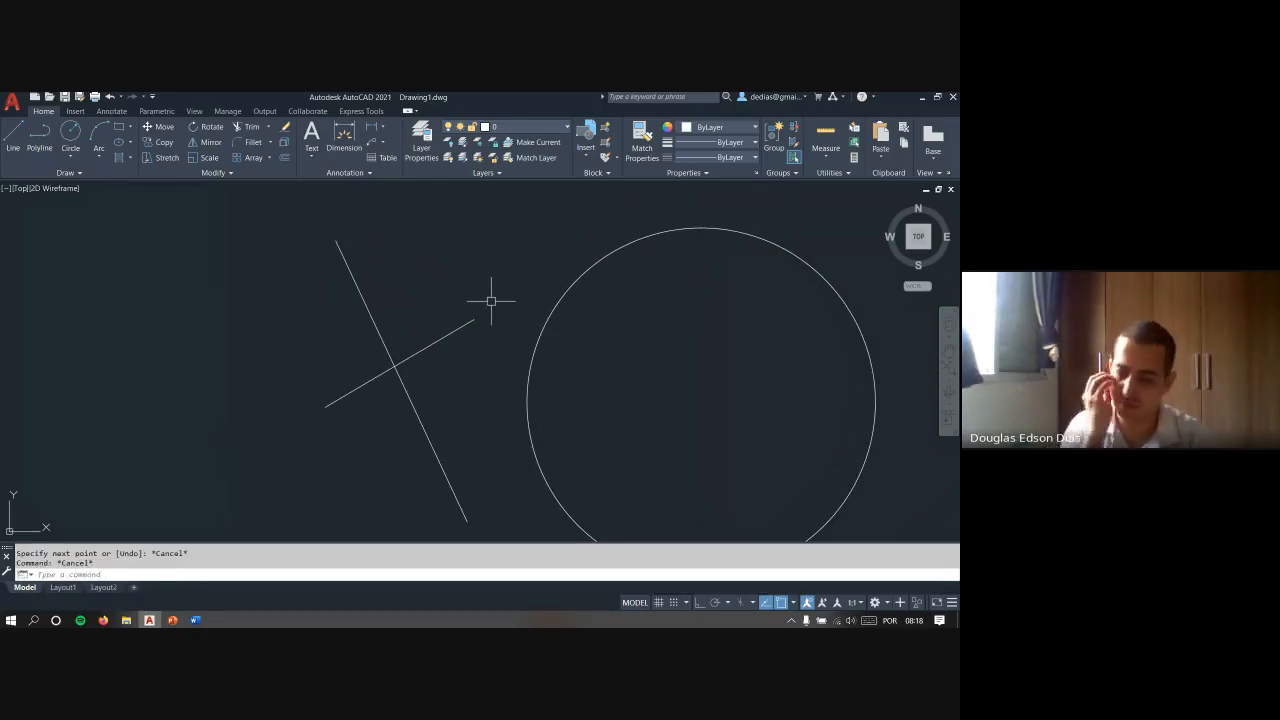
- Try starting lines at the circle's centre using Center snap
scroll(540, 266, down, 2)
key(space)
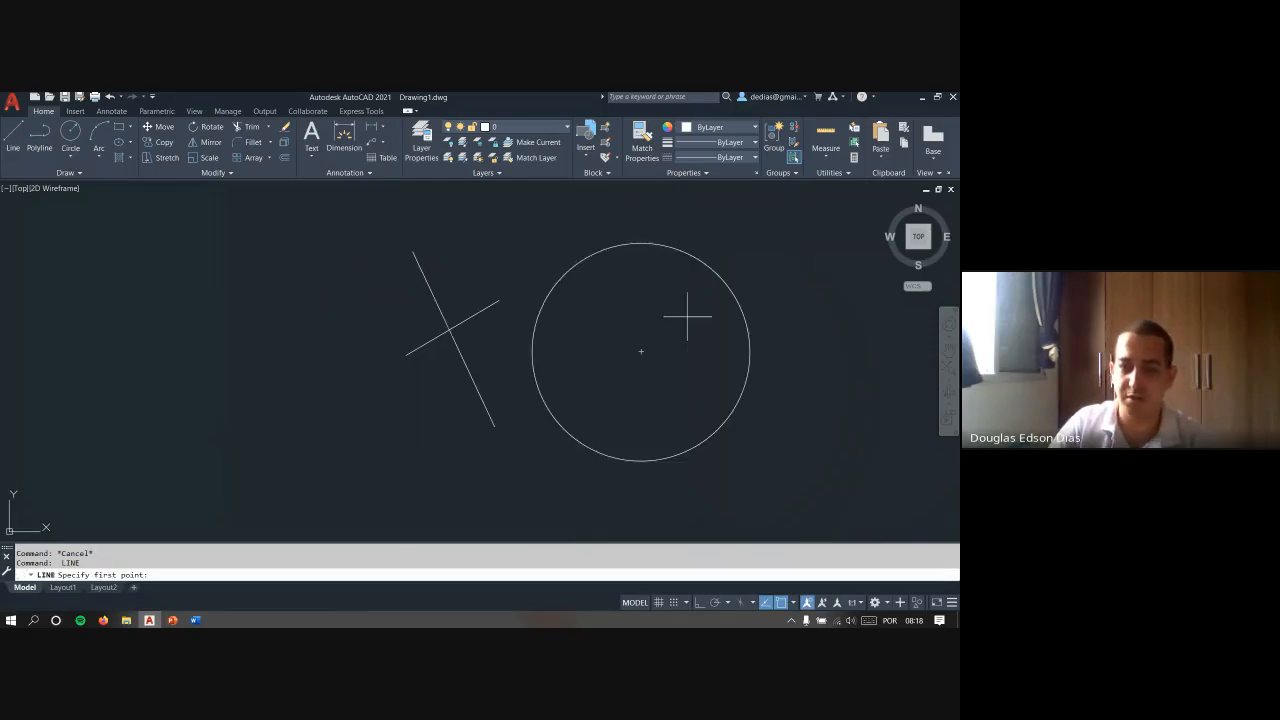
click(641, 351)
key(Escape)
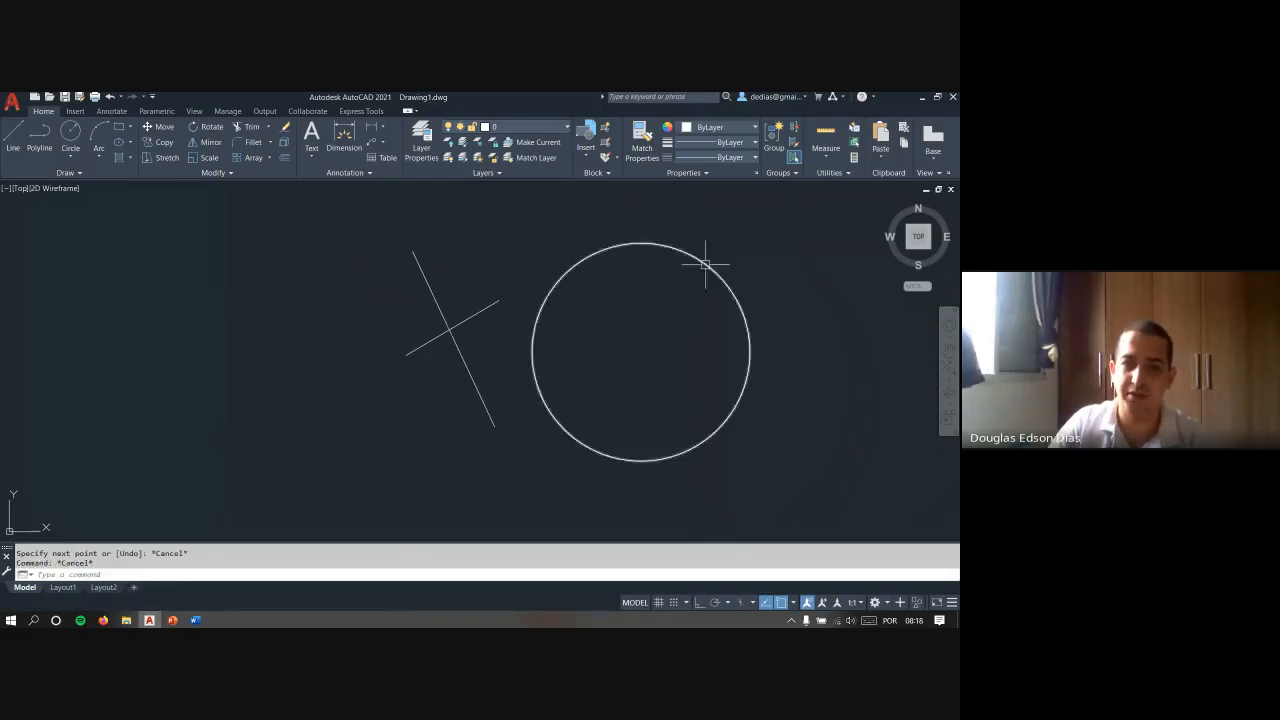
key(space)
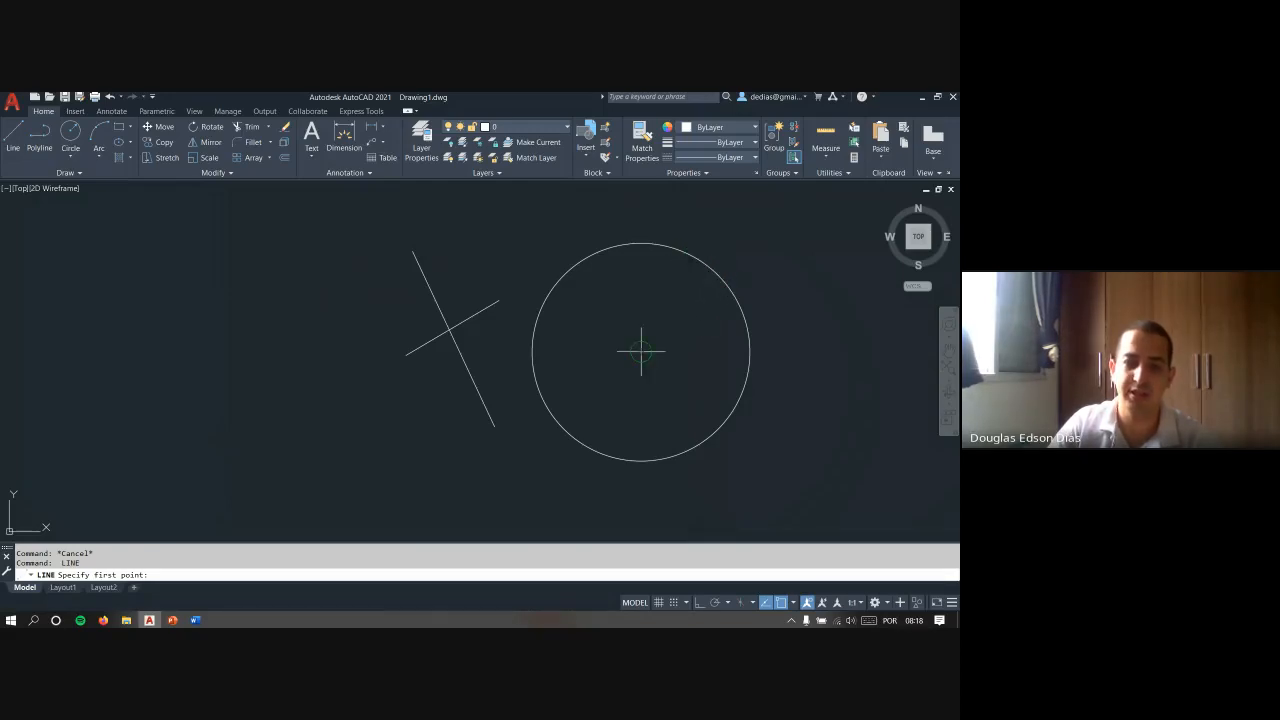
middle_drag(651, 323, 553, 329)
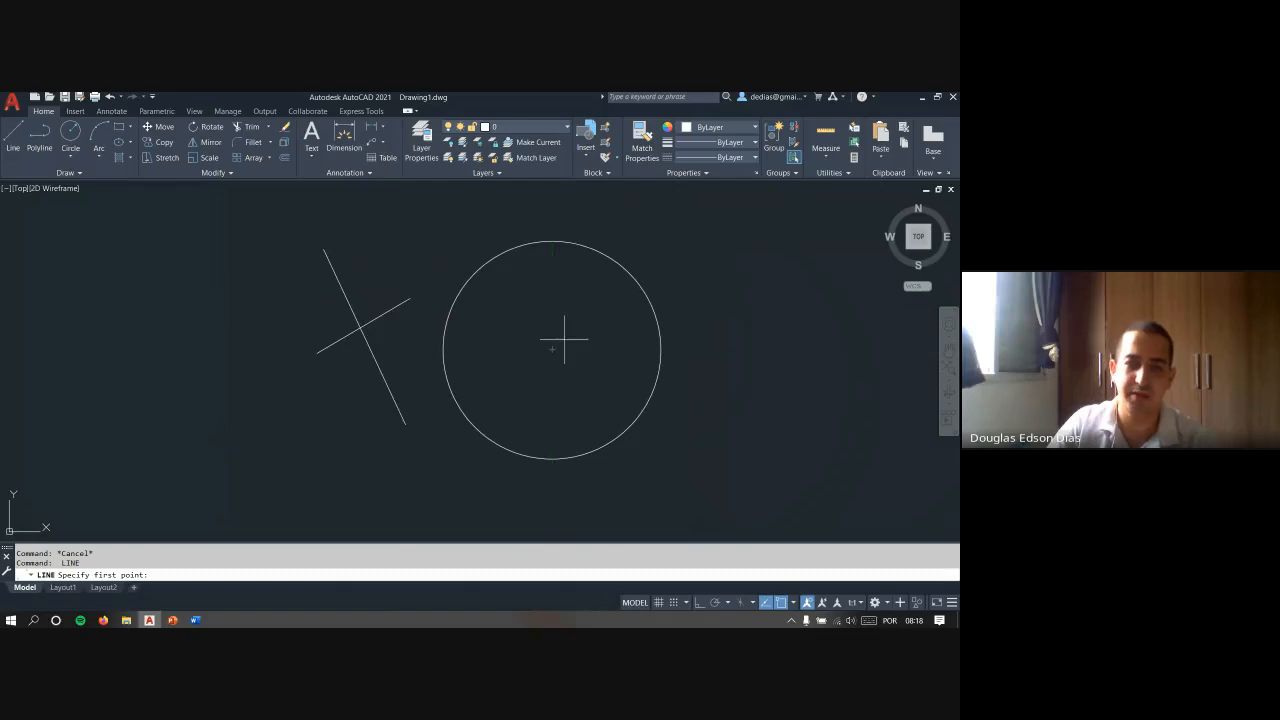
click(552, 348)
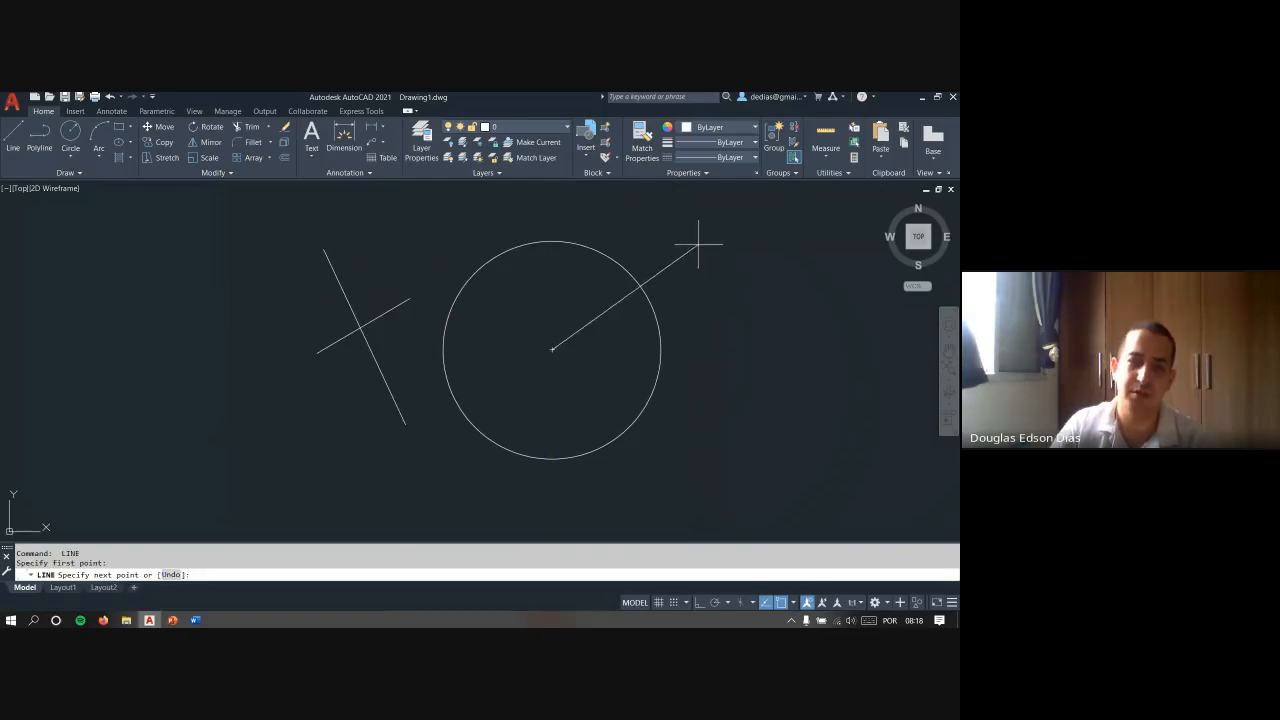
key(Escape)
key(Escape)
- Enable the Geometric Center object snap mode
middle_drag(500, 332, 262, 346)
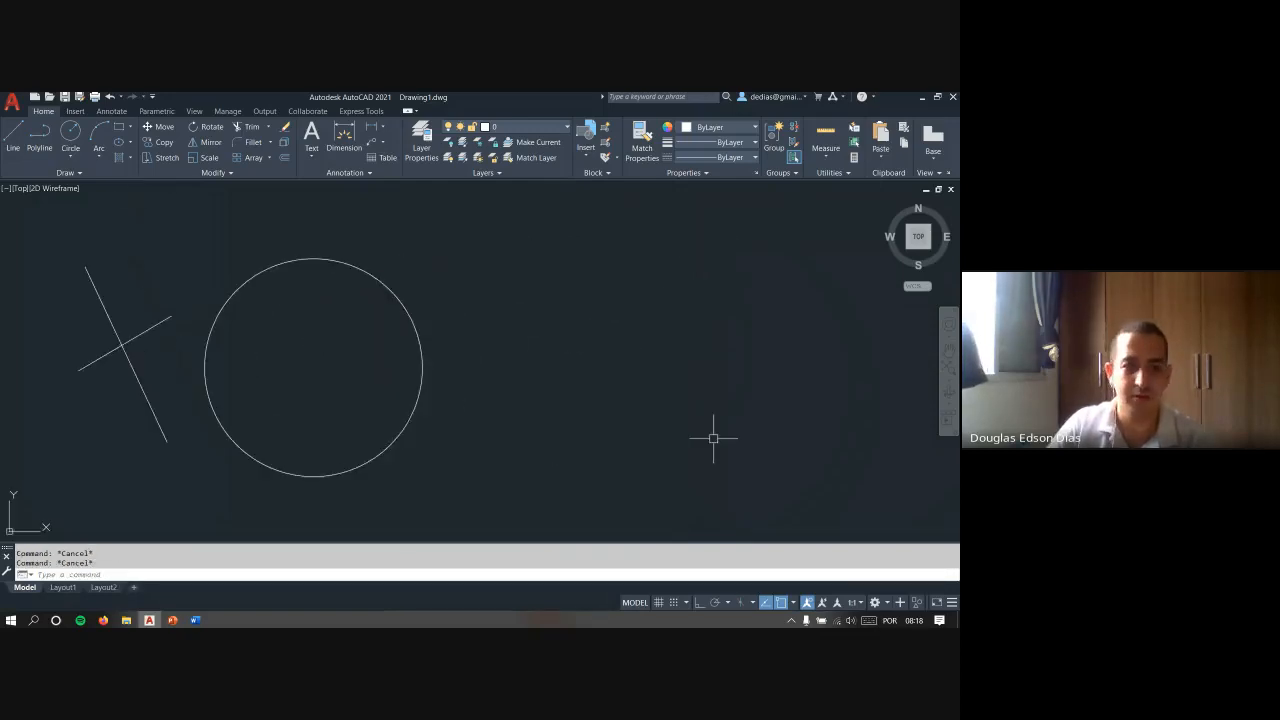
click(795, 603)
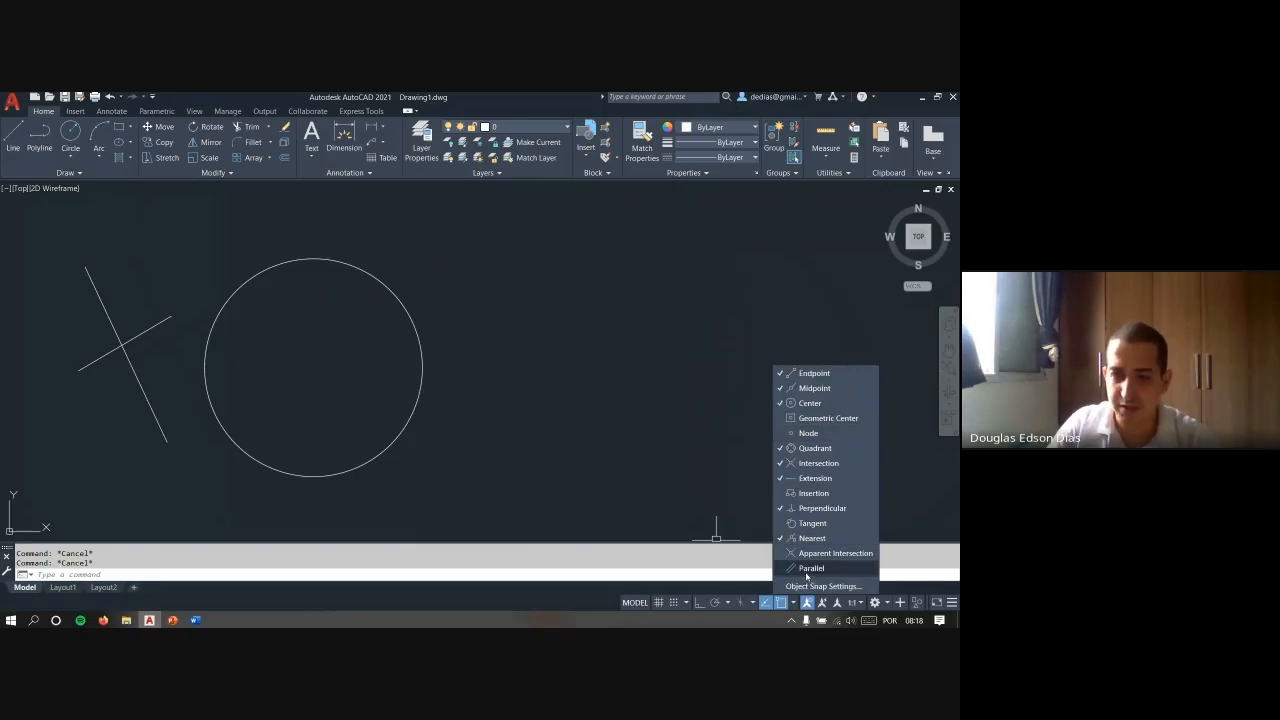
click(836, 419)
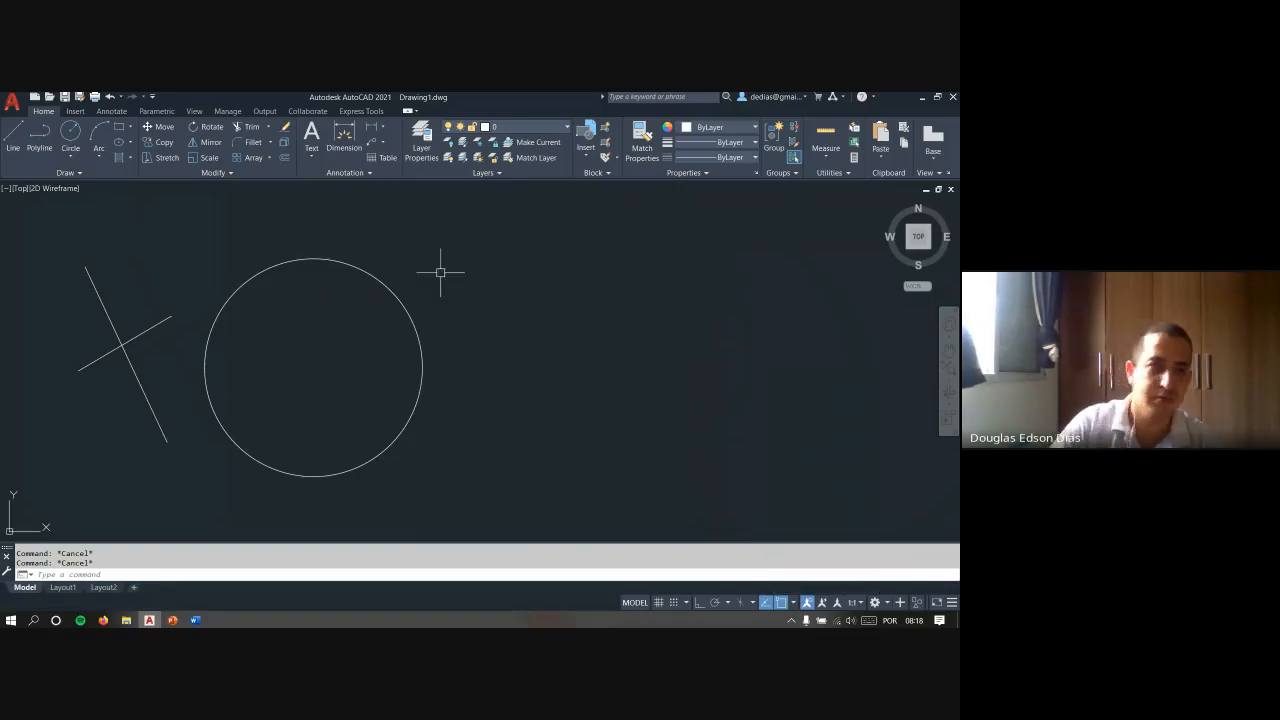
- Draw a rectangle in the empty area to the right of the circle
click(119, 127)
click(563, 280)
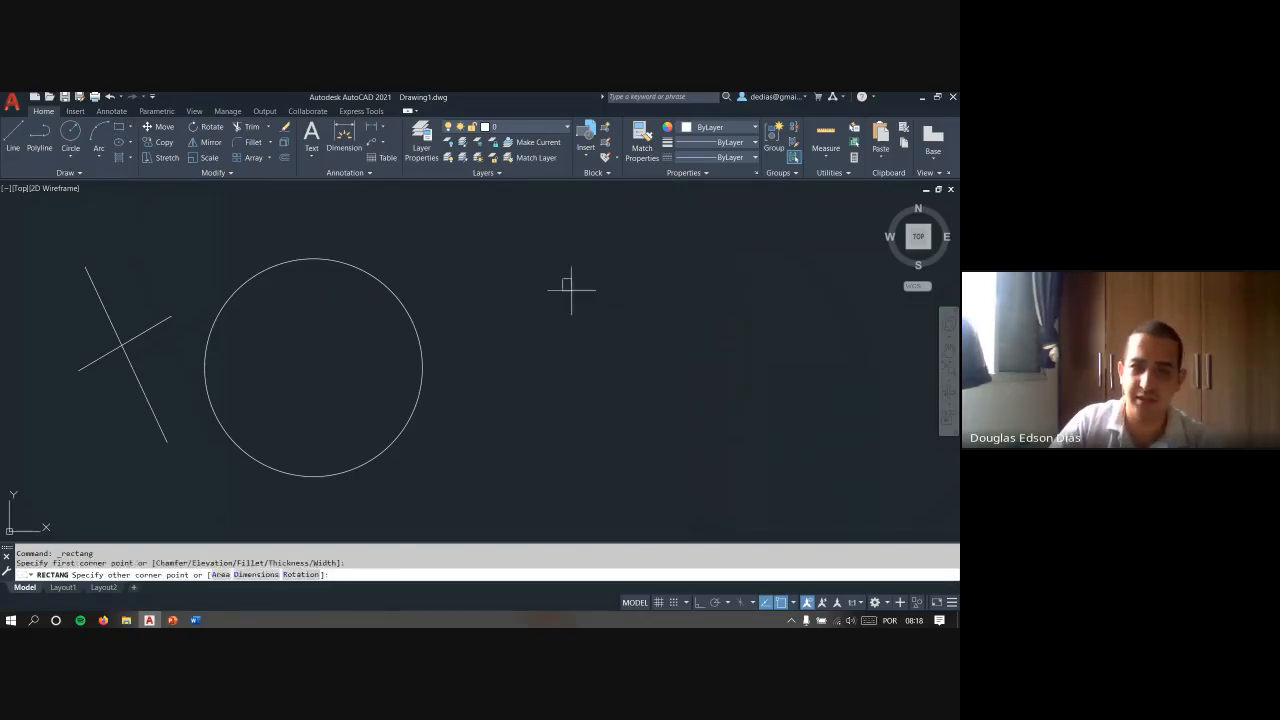
click(713, 407)
key(Escape)
- Try starting another rectangle at the geometric center of the existing rectangle
key(Return)
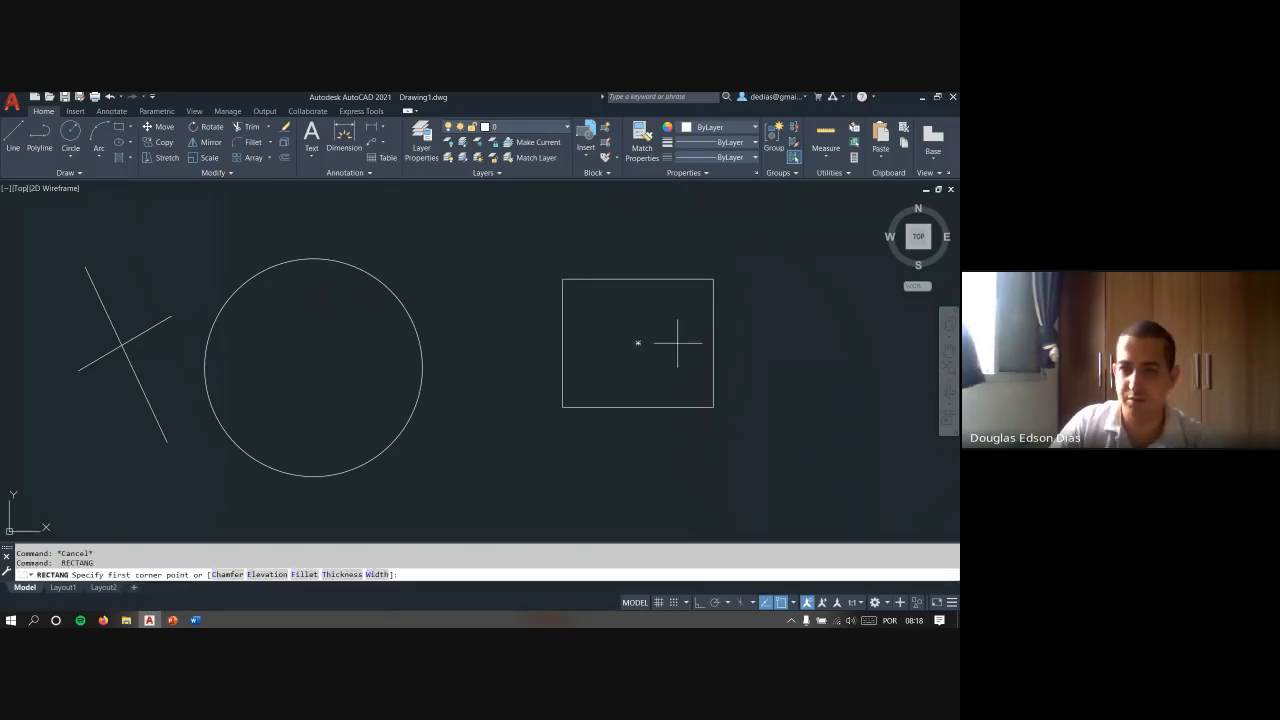
click(637, 343)
key(Escape)
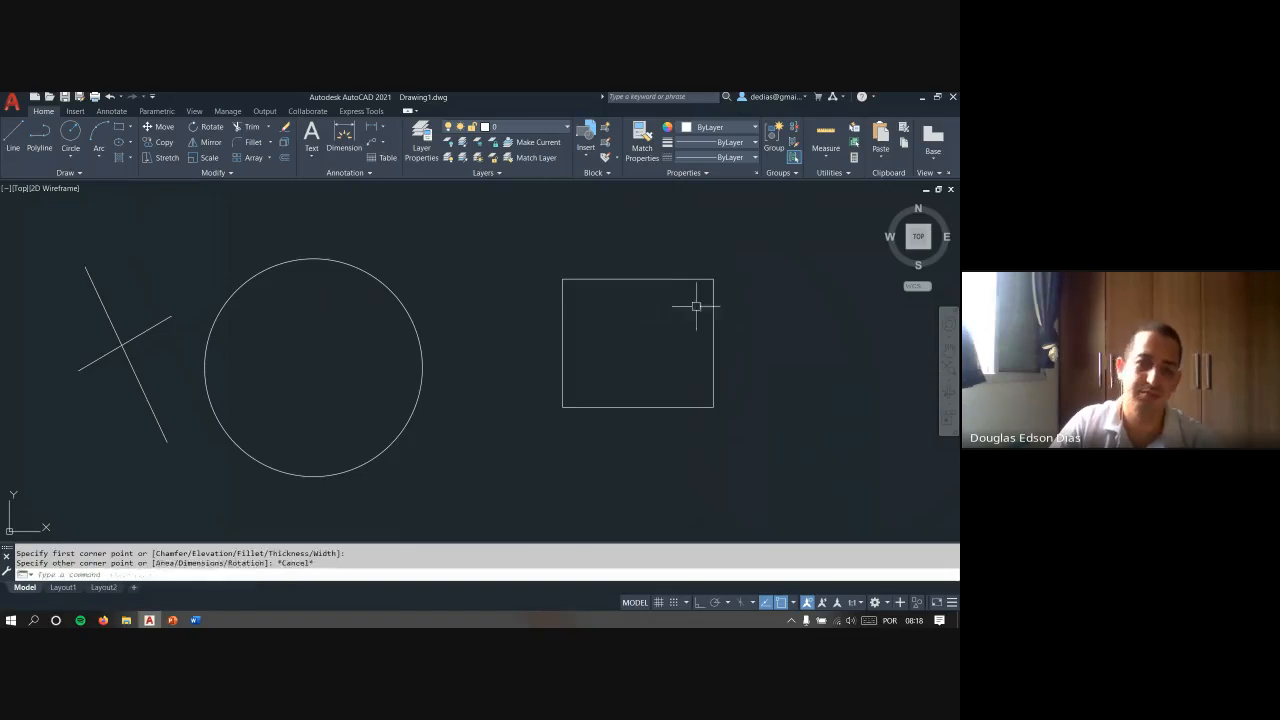
key(Escape)
- Draw a diagonal line rising to the right, located below and to the right of the rectangle
middle_drag(745, 301, 605, 304)
key(Escape)
click(793, 604)
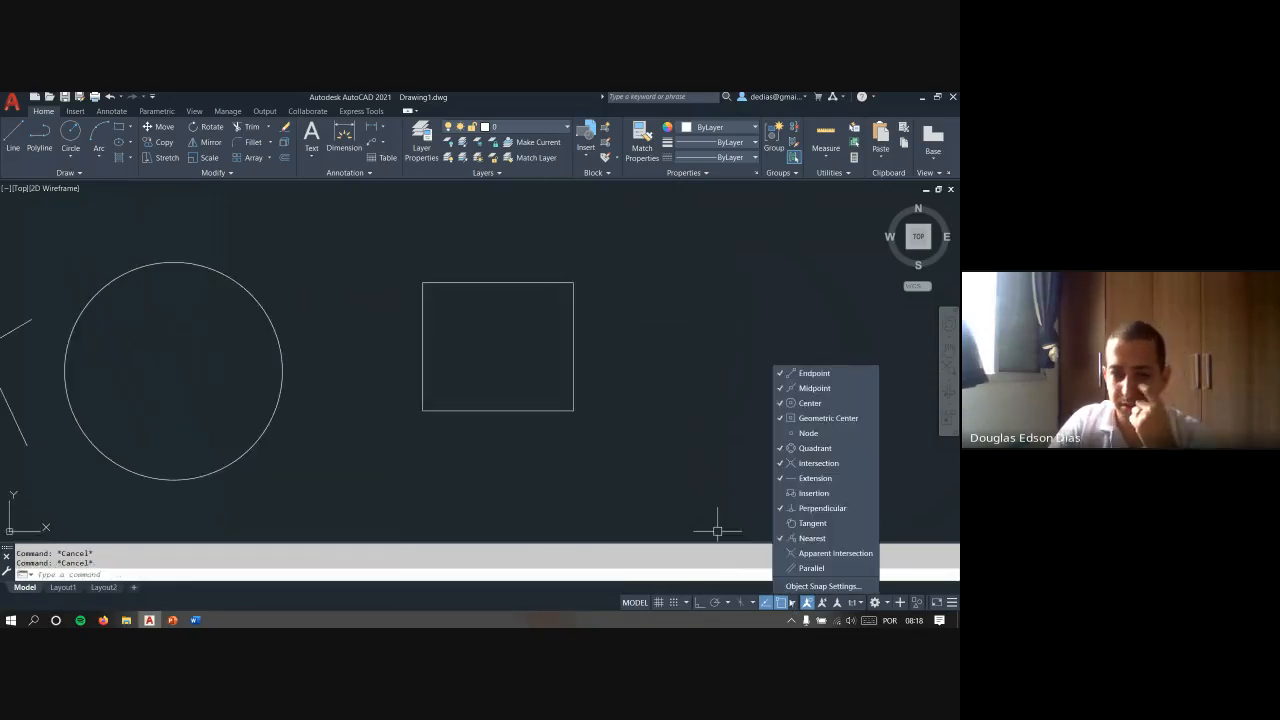
click(660, 426)
scroll(600, 440, up, 2)
text(l)
key(Return)
click(462, 491)
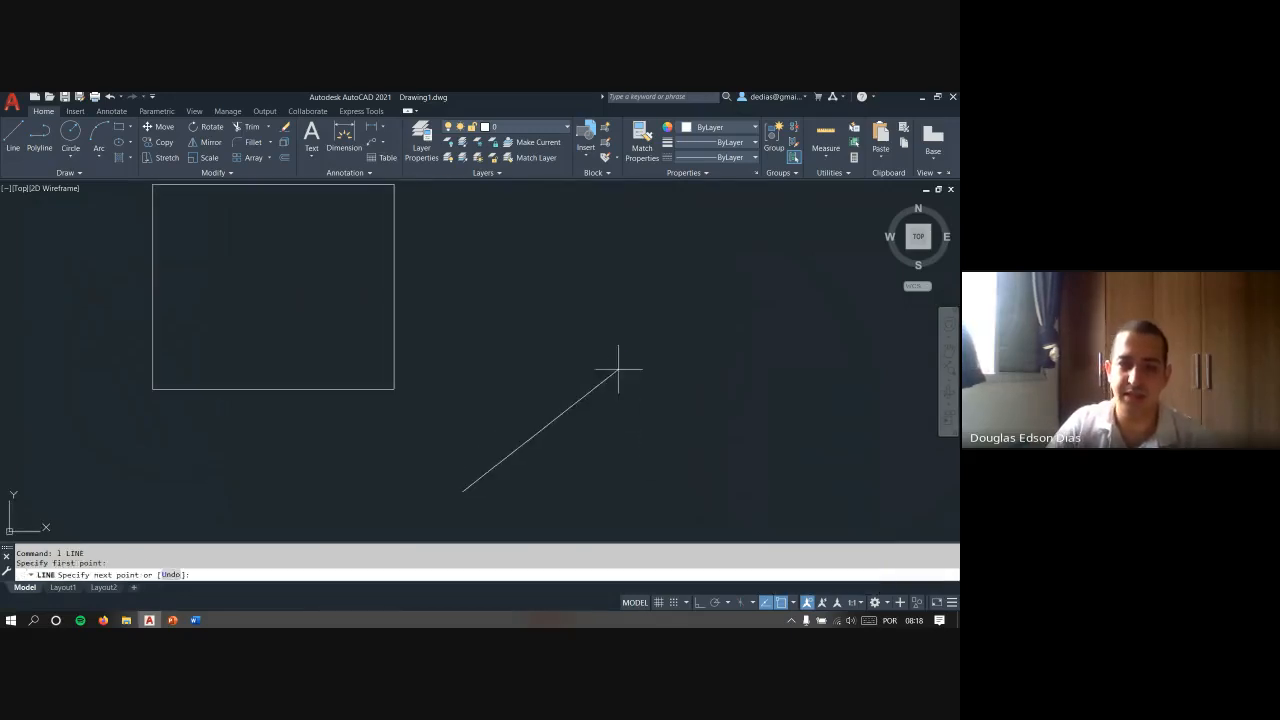
click(618, 368)
key(Escape)
- Try a line from a free point beyond the new diagonal's upper end, without using a snap
key(Return)
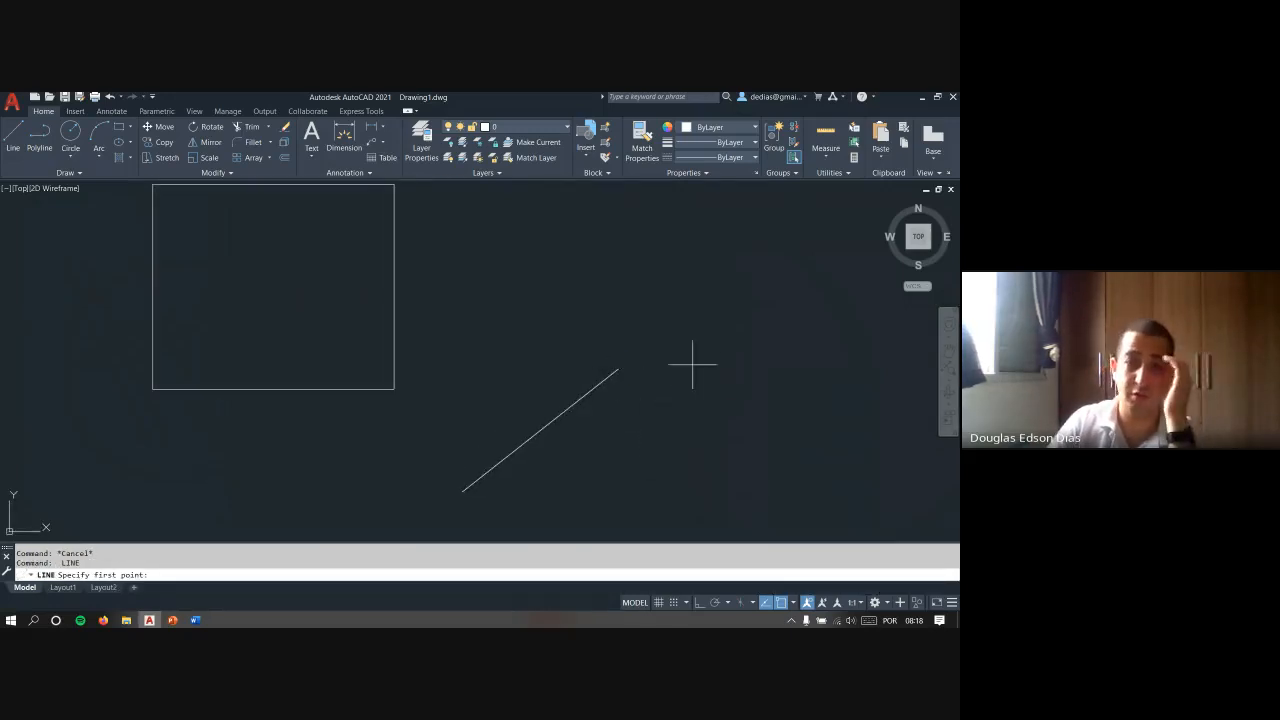
click(703, 299)
key(Escape)
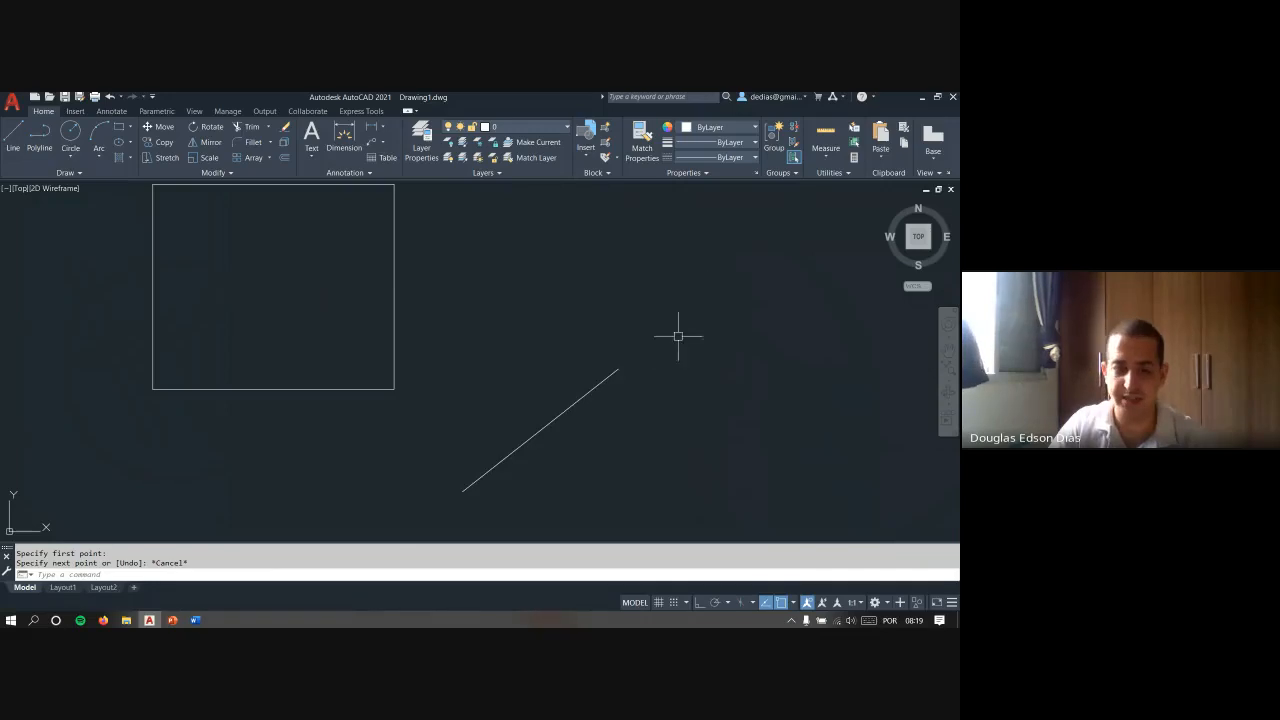
- Draw a line starting on the Extension of the diagonal beyond its upper end and sloping down to the right
key(Return)
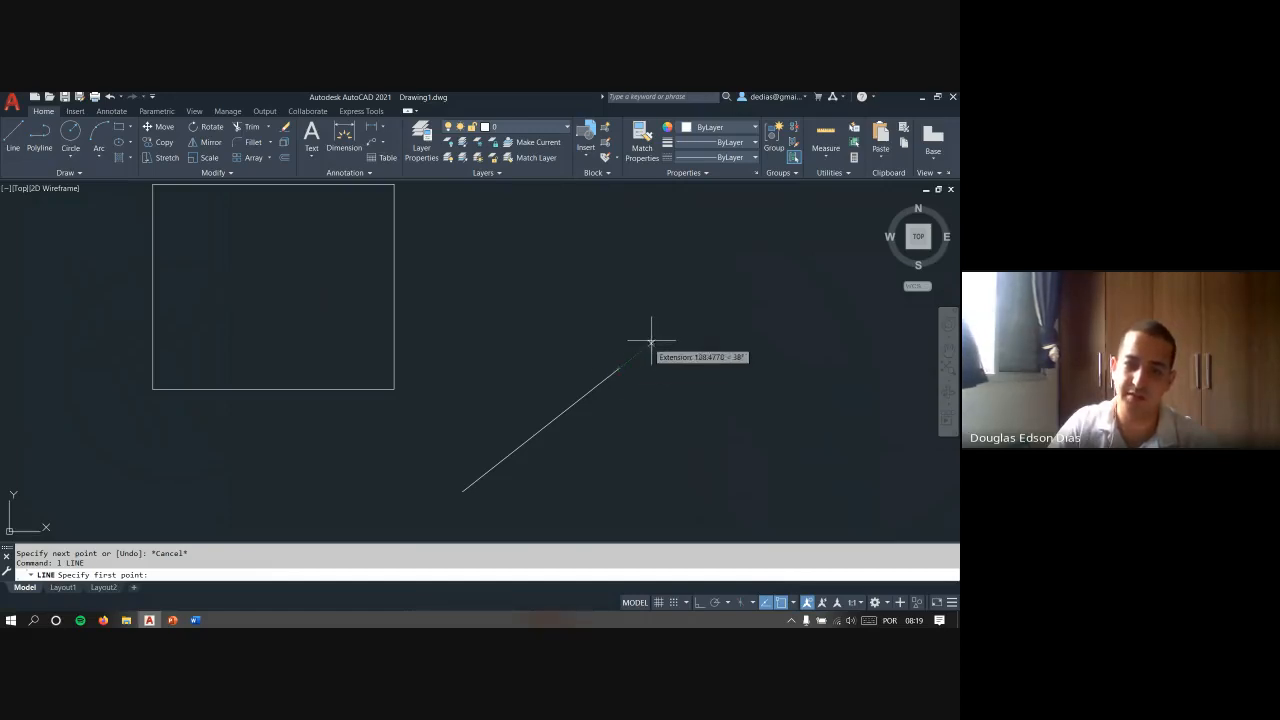
click(709, 298)
click(866, 428)
key(Escape)
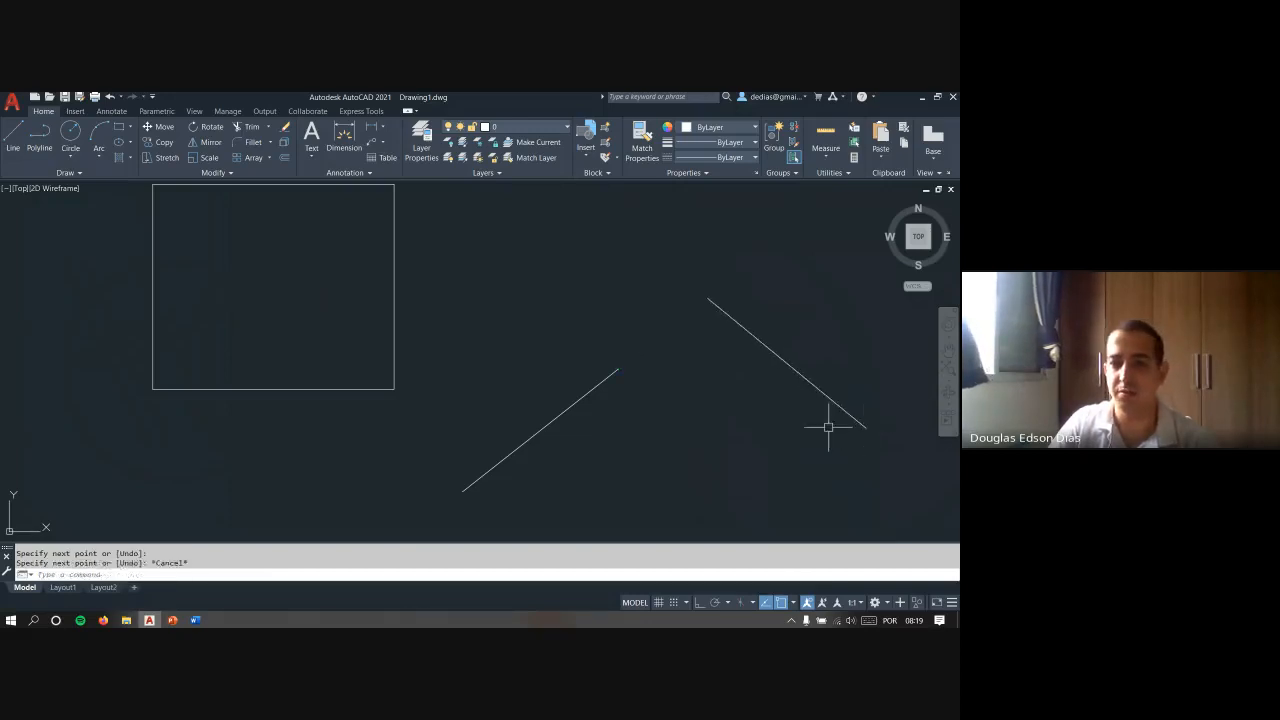
key(Escape)
- Try starting lines at the diagonal's upper endpoint and along its extension, to compare Endpoint and Extension snaps
text(l)
key(Return)
click(618, 369)
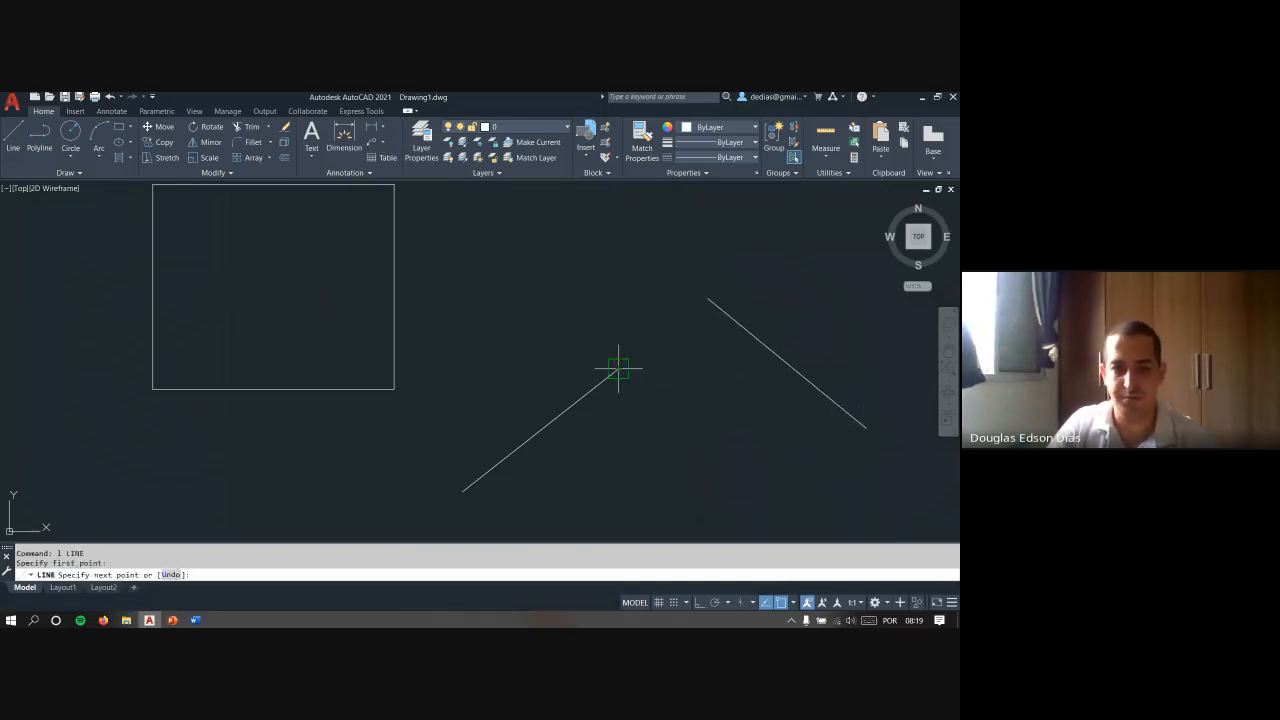
key(Escape)
key(Return)
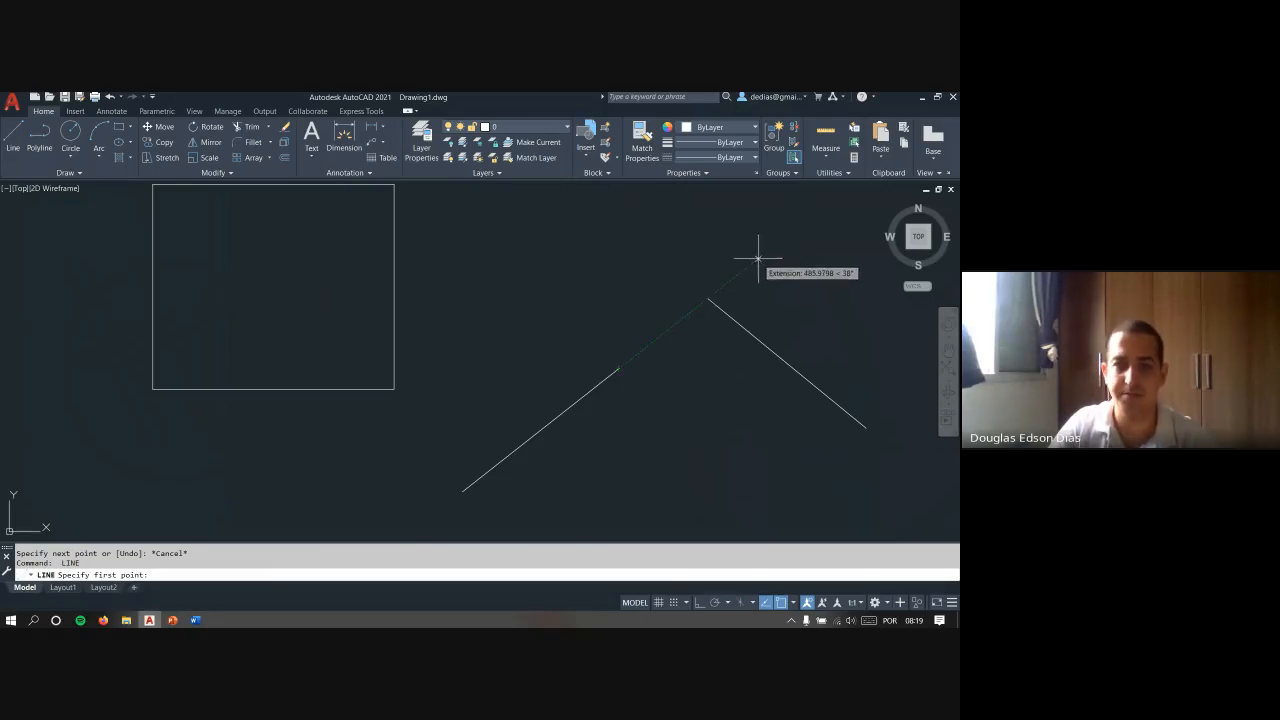
key(Escape)
key(Escape)
key(Escape)
- Check that the Perpendicular object snap mode is enabled
click(793, 601)
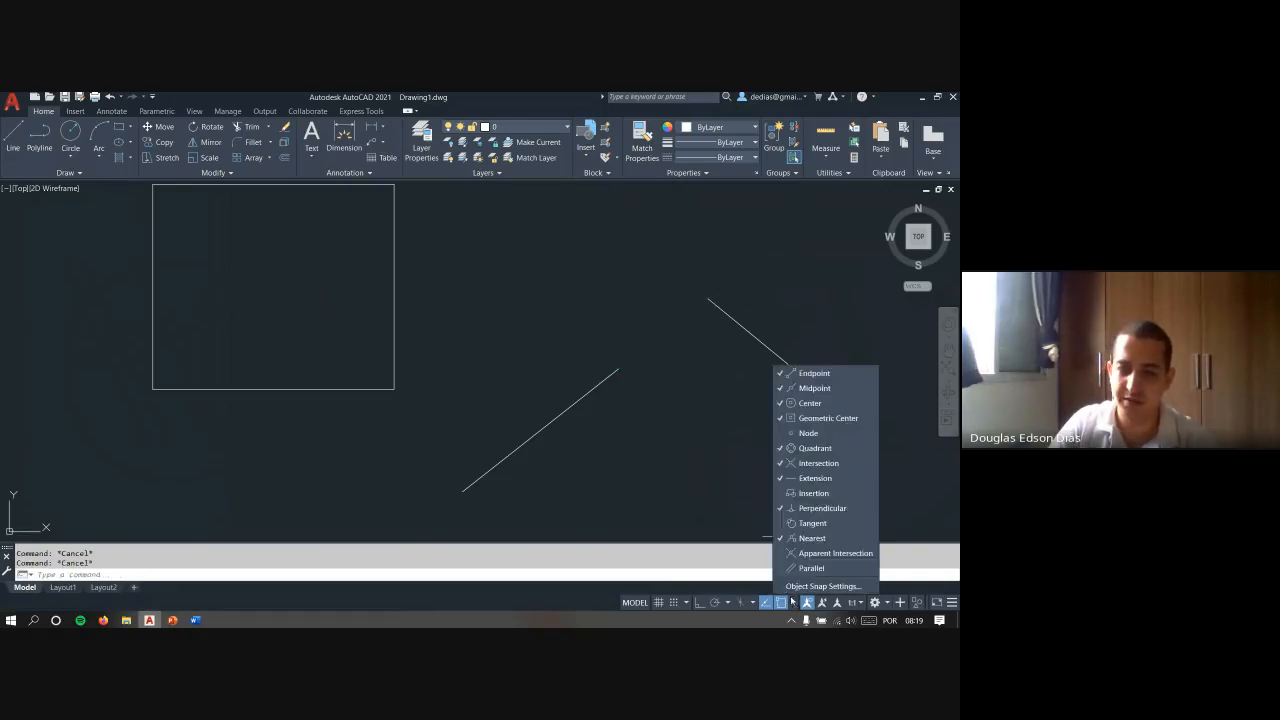
click(822, 508)
scroll(510, 328, down, 2)
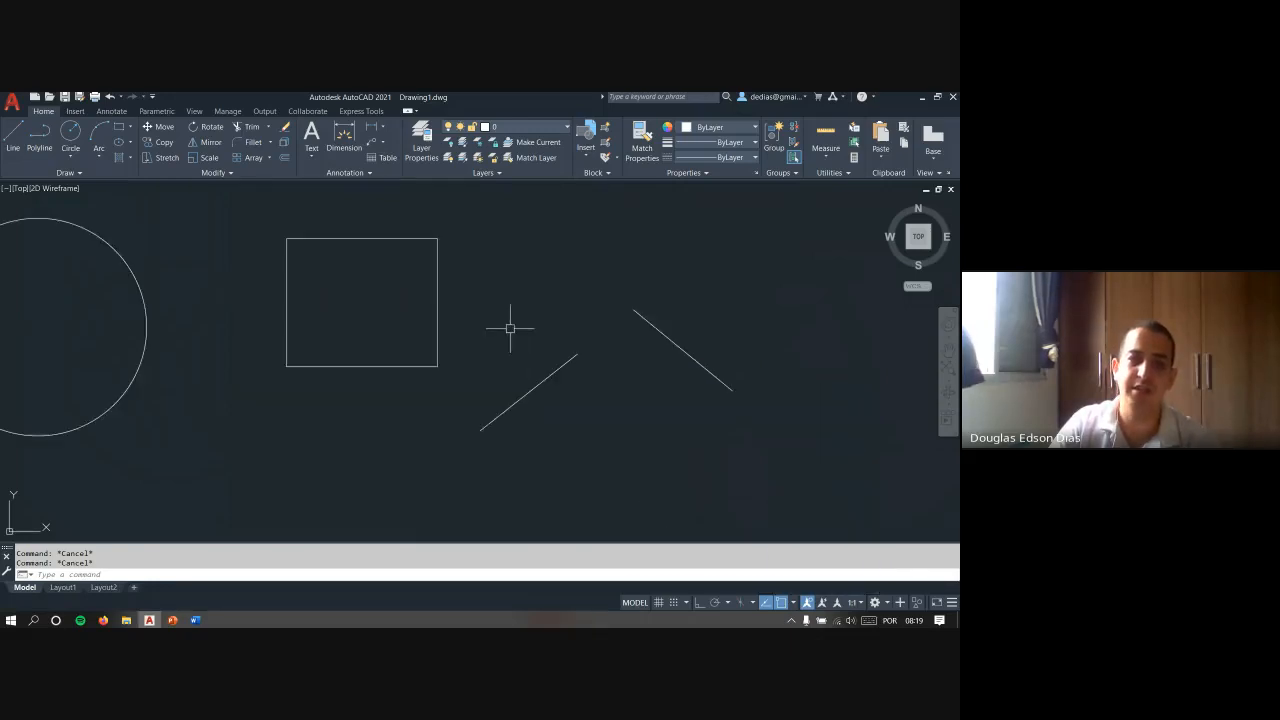
middle_drag(585, 307, 391, 340)
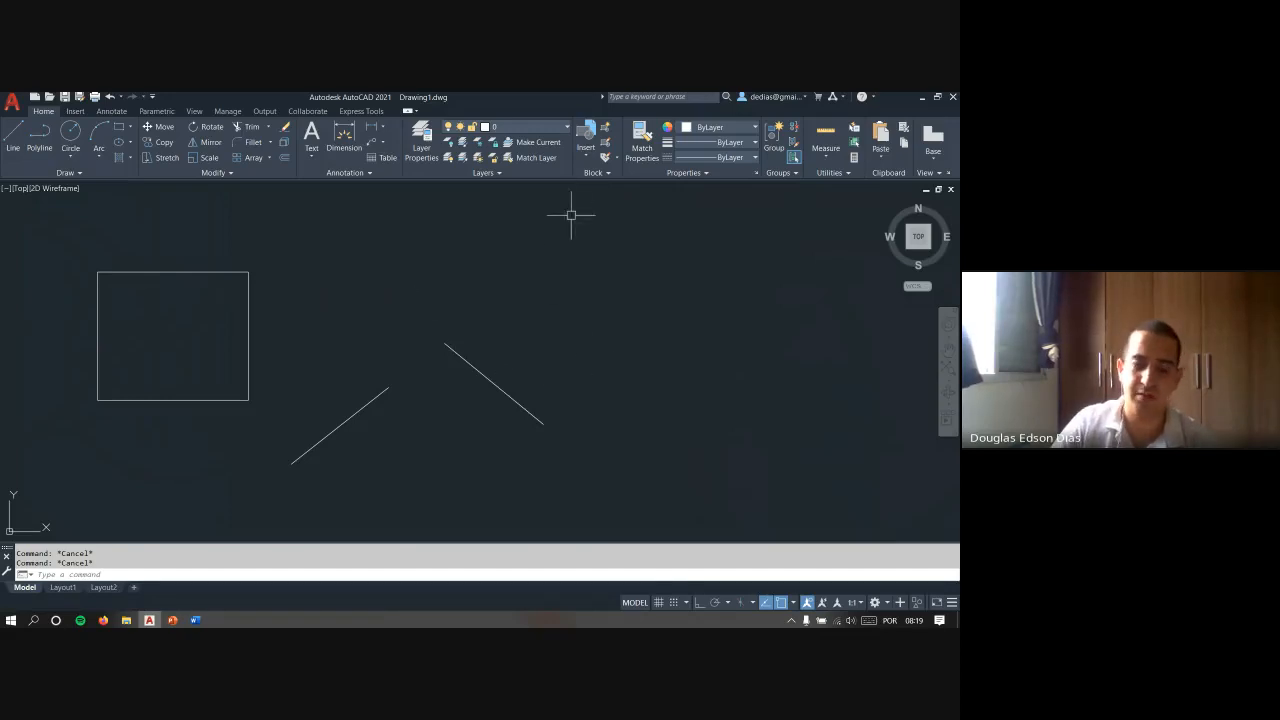
click(794, 603)
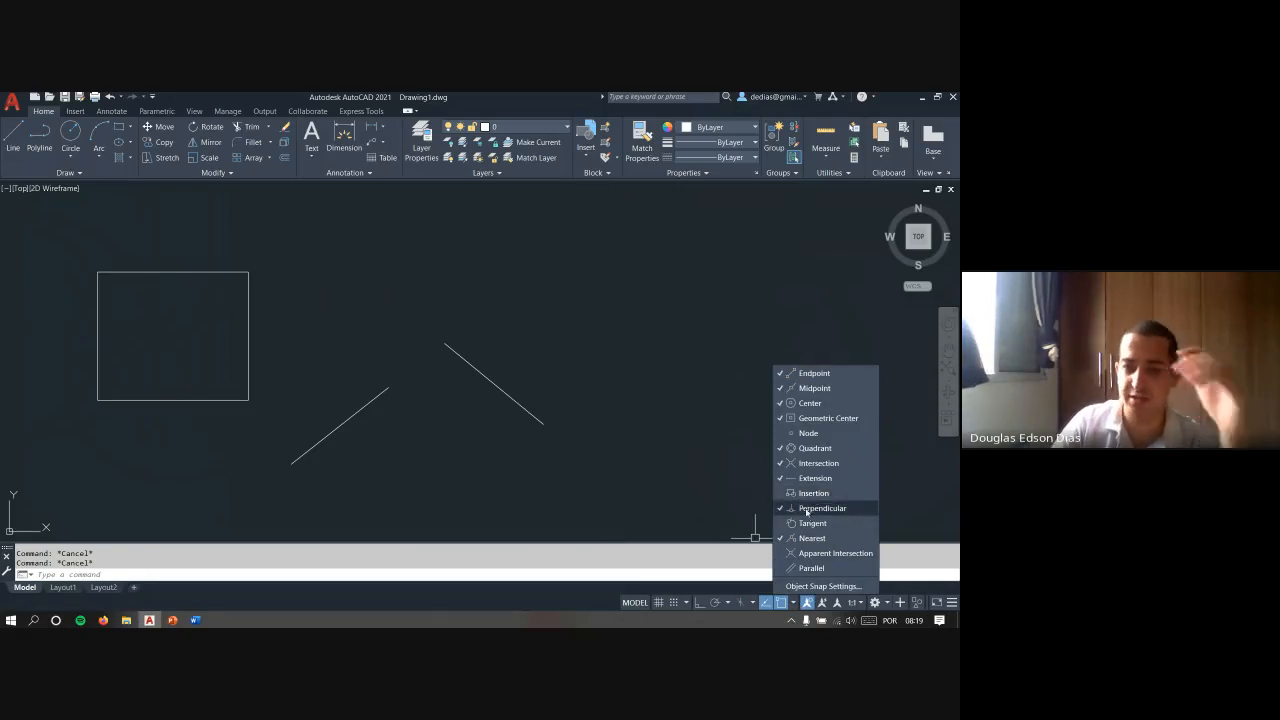
click(598, 379)
- Draw a longer line sloping down to the right, above and roughly parallel to the existing down-sloping line
text(l)
key(Return)
click(527, 267)
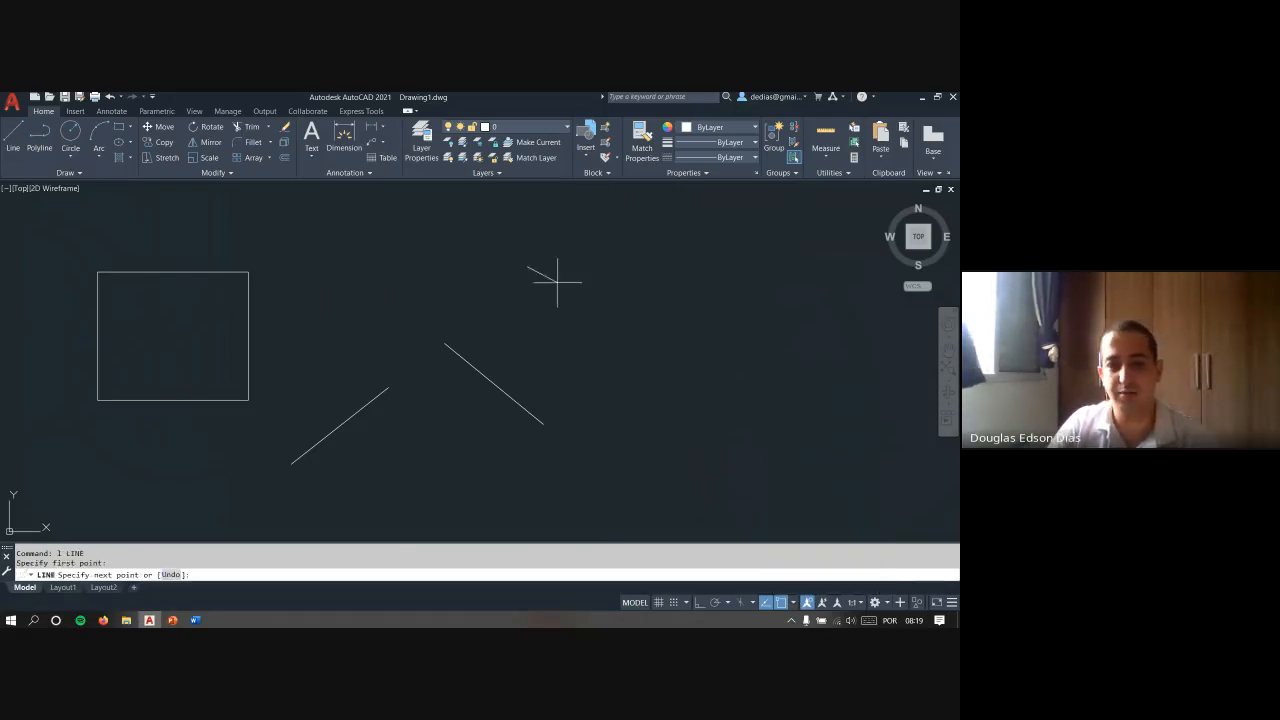
click(710, 400)
key(Escape)
- Draw a connecting line from the longer sloping line to the shorter one, ending with Perpendicular snap
key(Return)
click(586, 311)
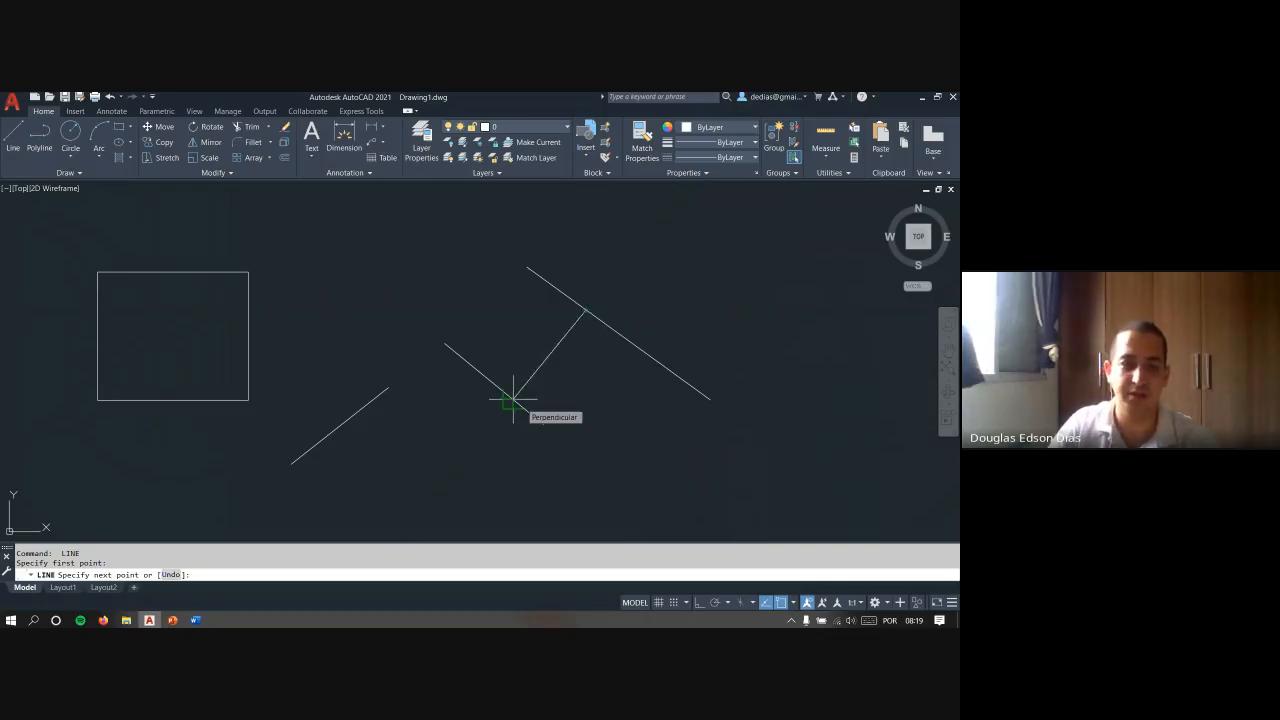
scroll(513, 398, up, 5)
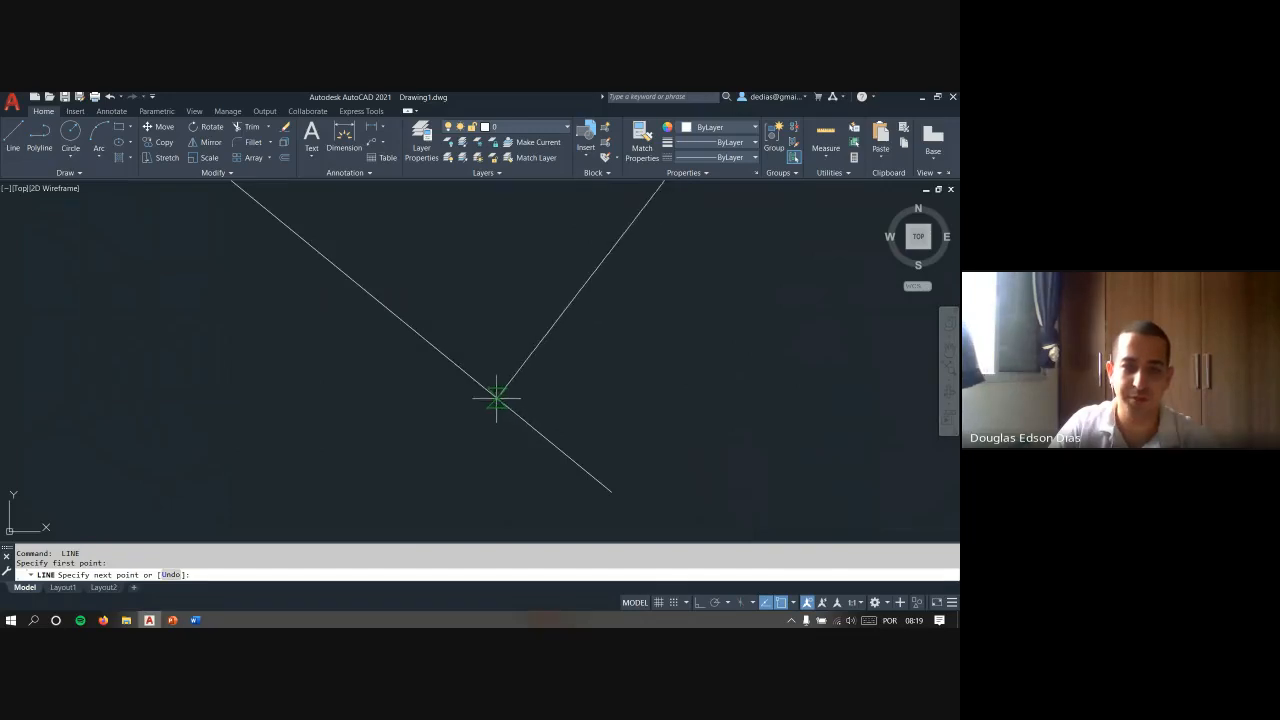
scroll(497, 398, down, 2)
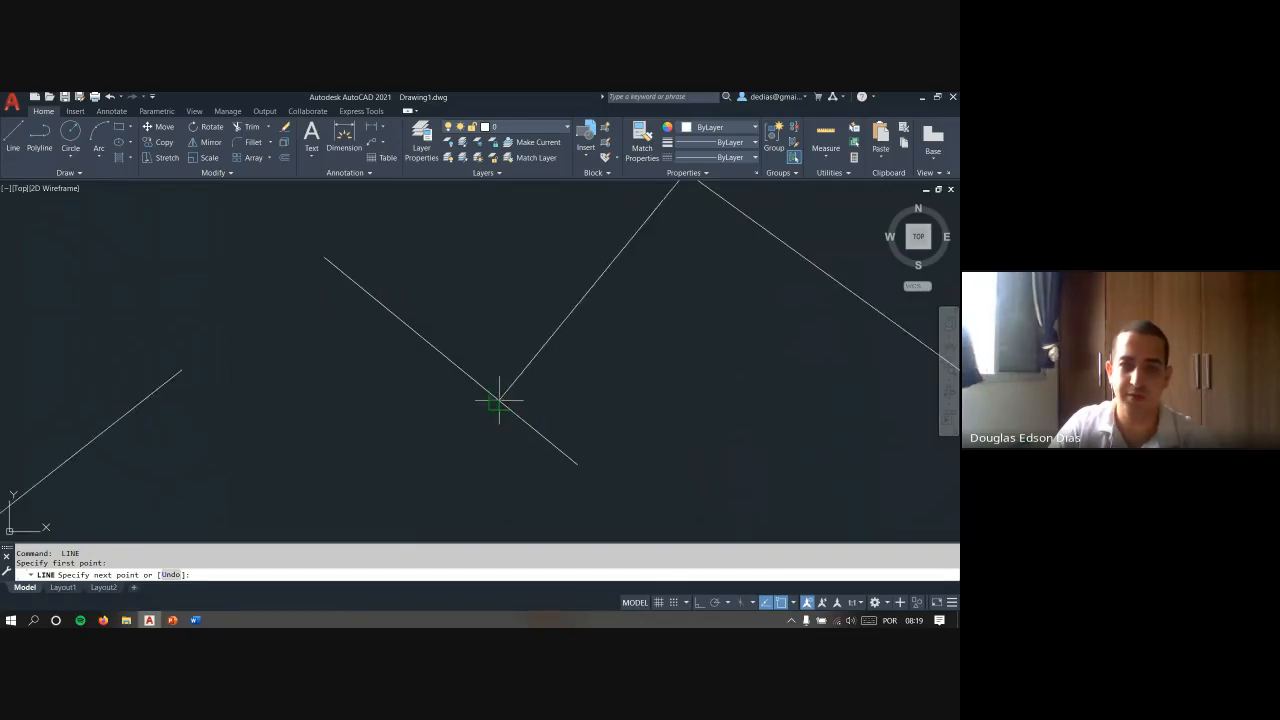
scroll(560, 410, down, 3)
key(Escape)
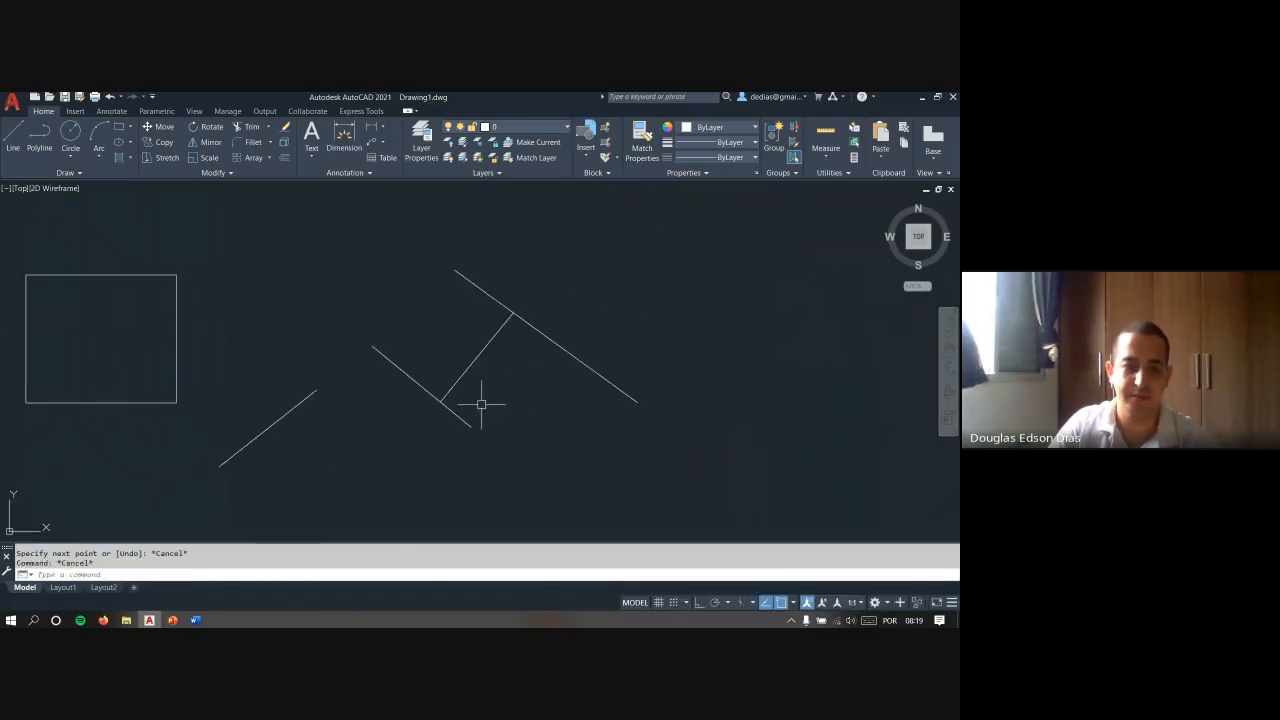
- Add an angular dimension between the connecting line and the shorter sloping line
text(dan)
key(Return)
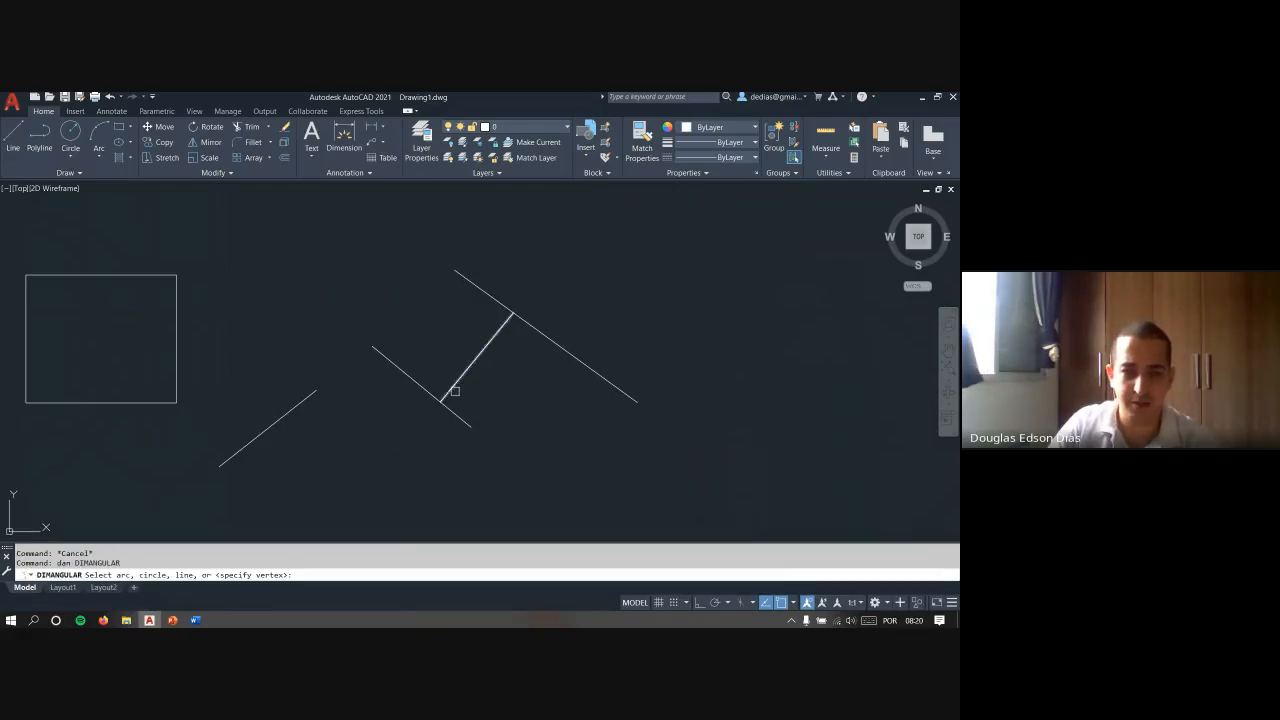
click(450, 391)
click(448, 411)
scroll(449, 409, up, 5)
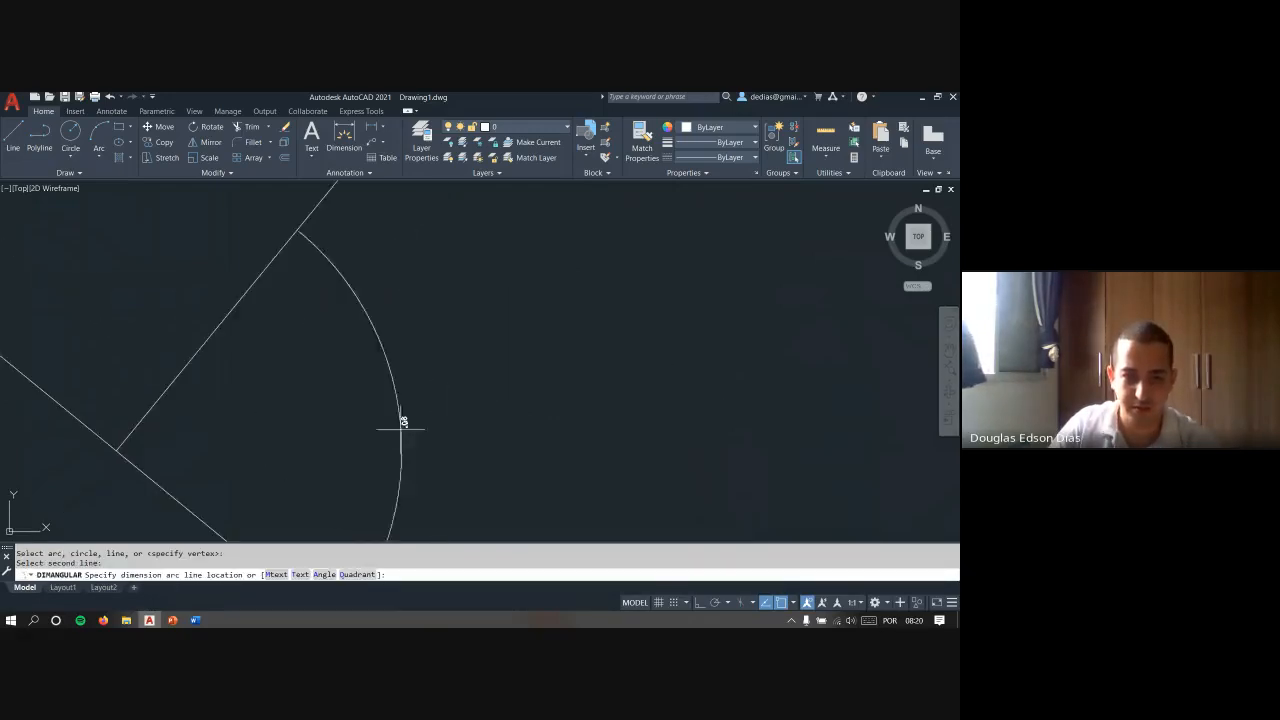
click(374, 428)
scroll(400, 395, down, 5)
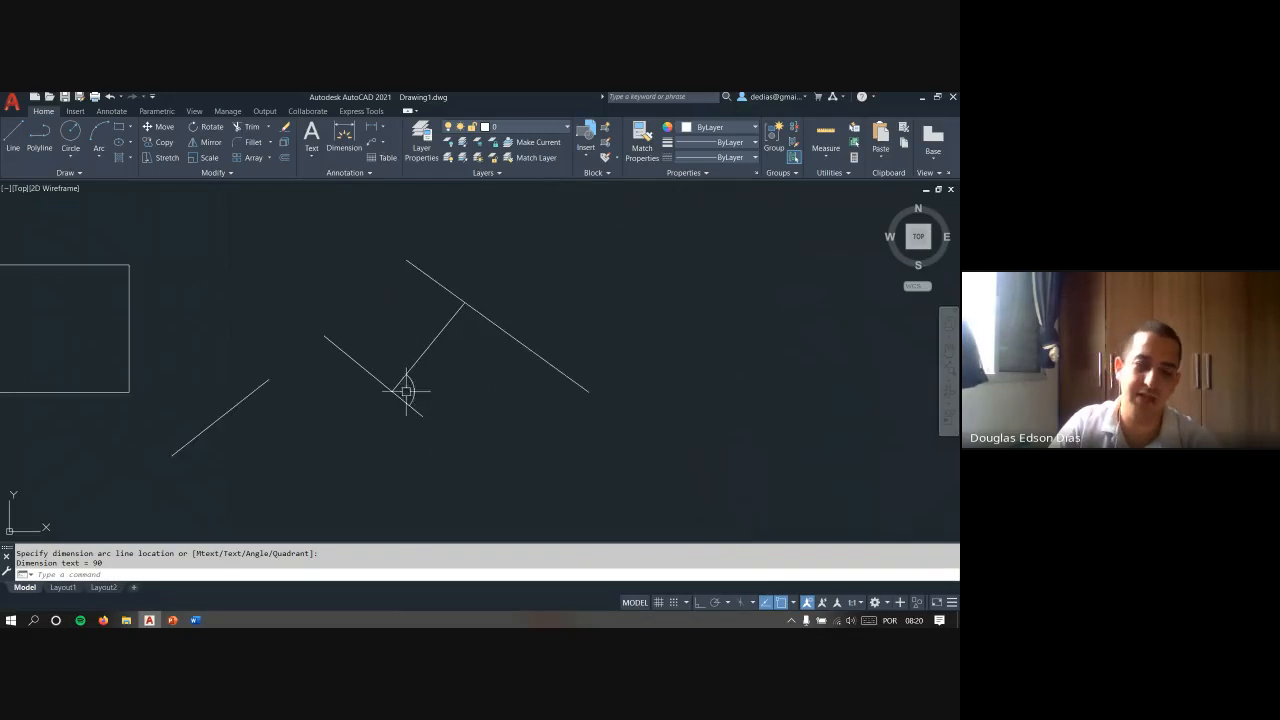
key(Escape)
key(Escape)
- Draw a nearly horizontal line in the empty area to the right of the sloping lines
middle_drag(576, 358, 514, 345)
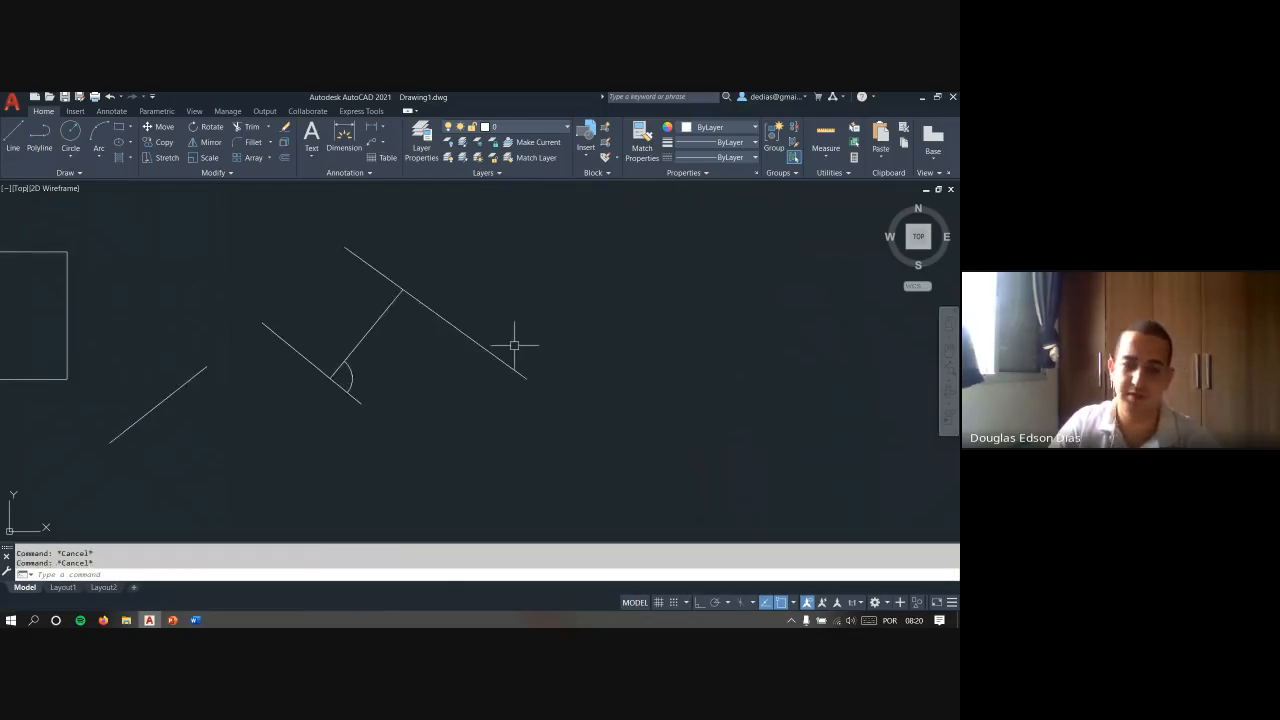
key(l)
key(Return)
click(578, 293)
click(824, 291)
key(Escape)
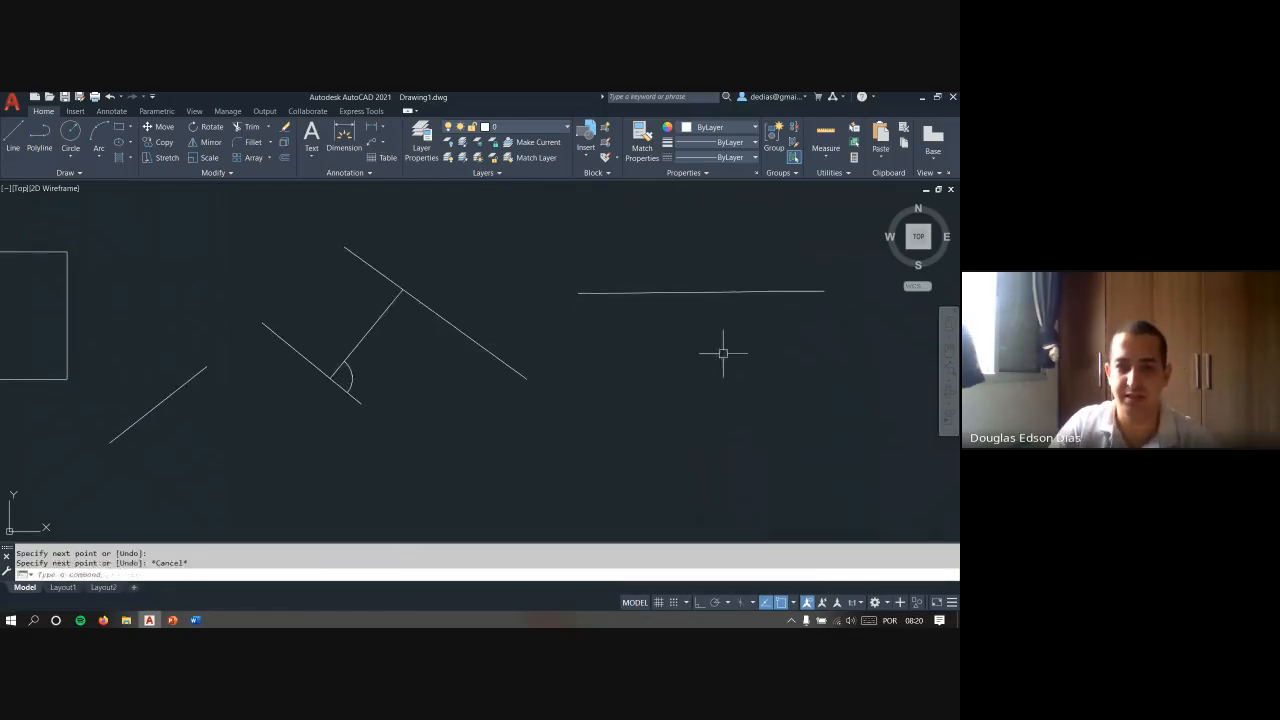
- Draw a line sloping down to the right beneath the nearly horizontal line
key(Return)
click(581, 343)
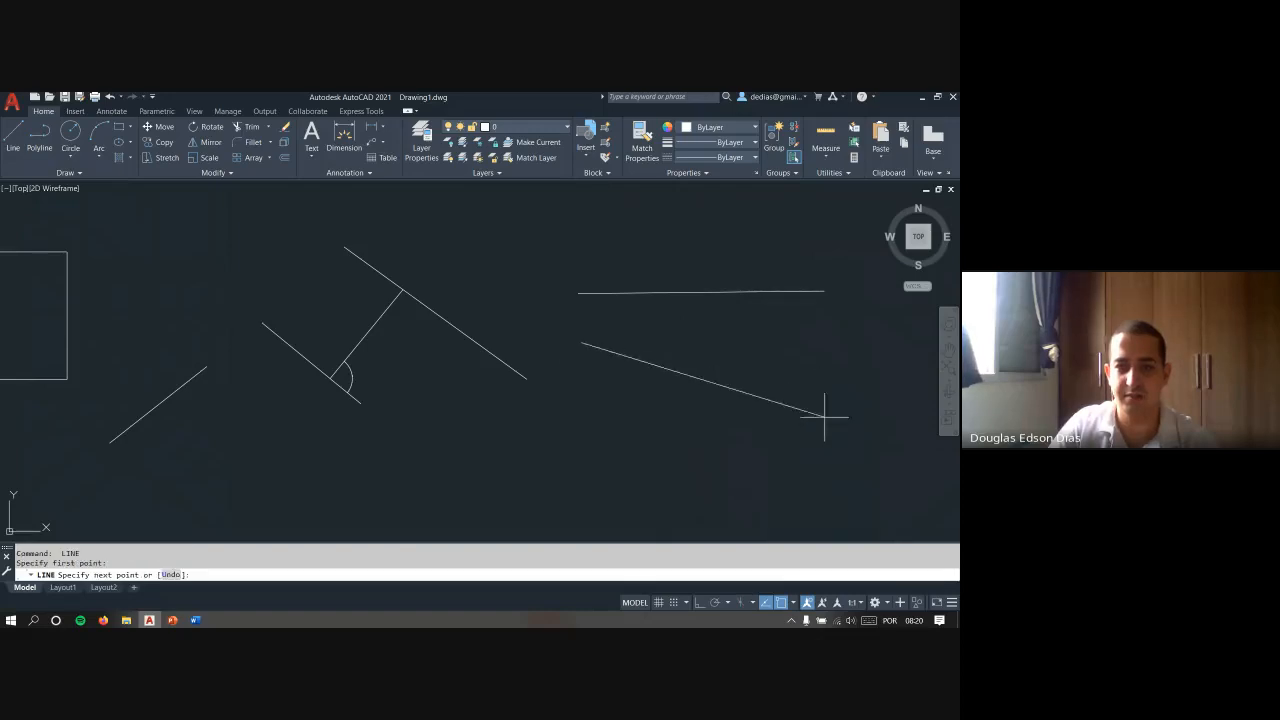
click(855, 448)
key(Escape)
key(Escape)
- Draw a line from the midpoint of the nearly horizontal line, ending with Perpendicular snap on the sloping line beneath it
key(l)
key(Return)
click(700, 292)
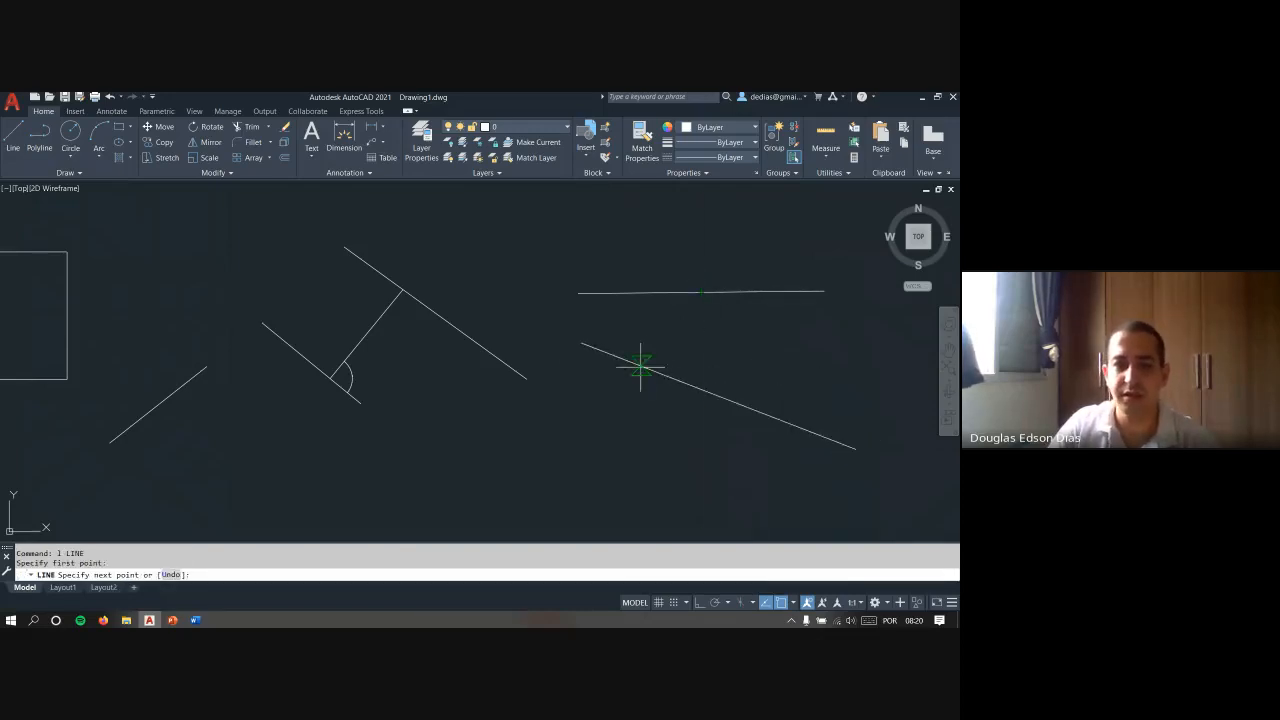
click(669, 376)
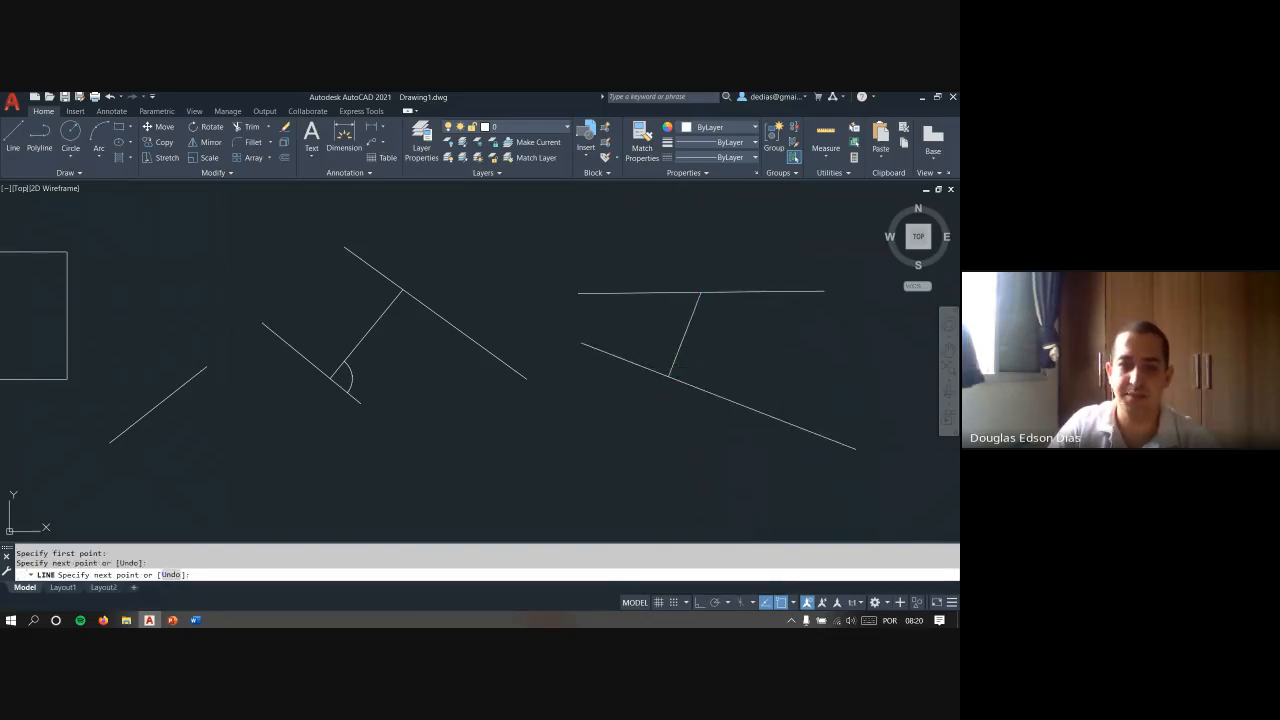
key(Escape)
key(Escape)
click(731, 377)
click(677, 428)
click(633, 325)
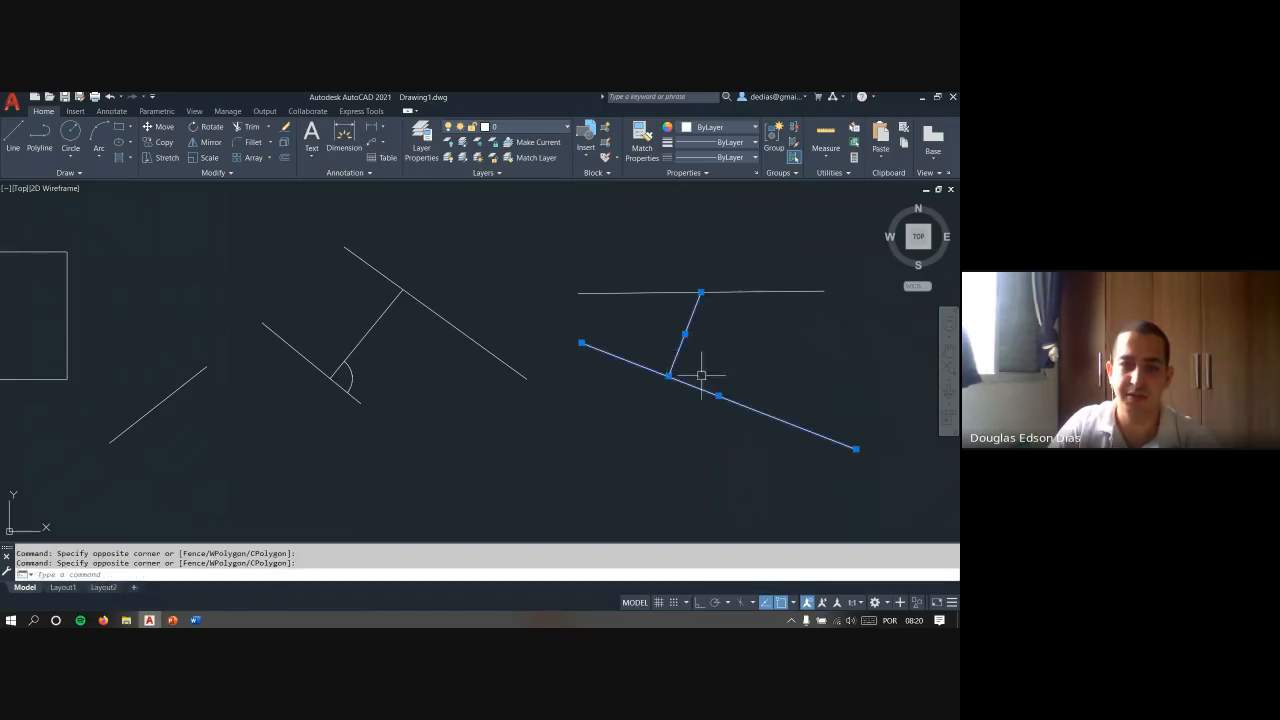
key(Escape)
- Draw a second connecting line from near the right end of the nearly horizontal line, perpendicular to the sloping line
key(l)
key(Return)
click(781, 292)
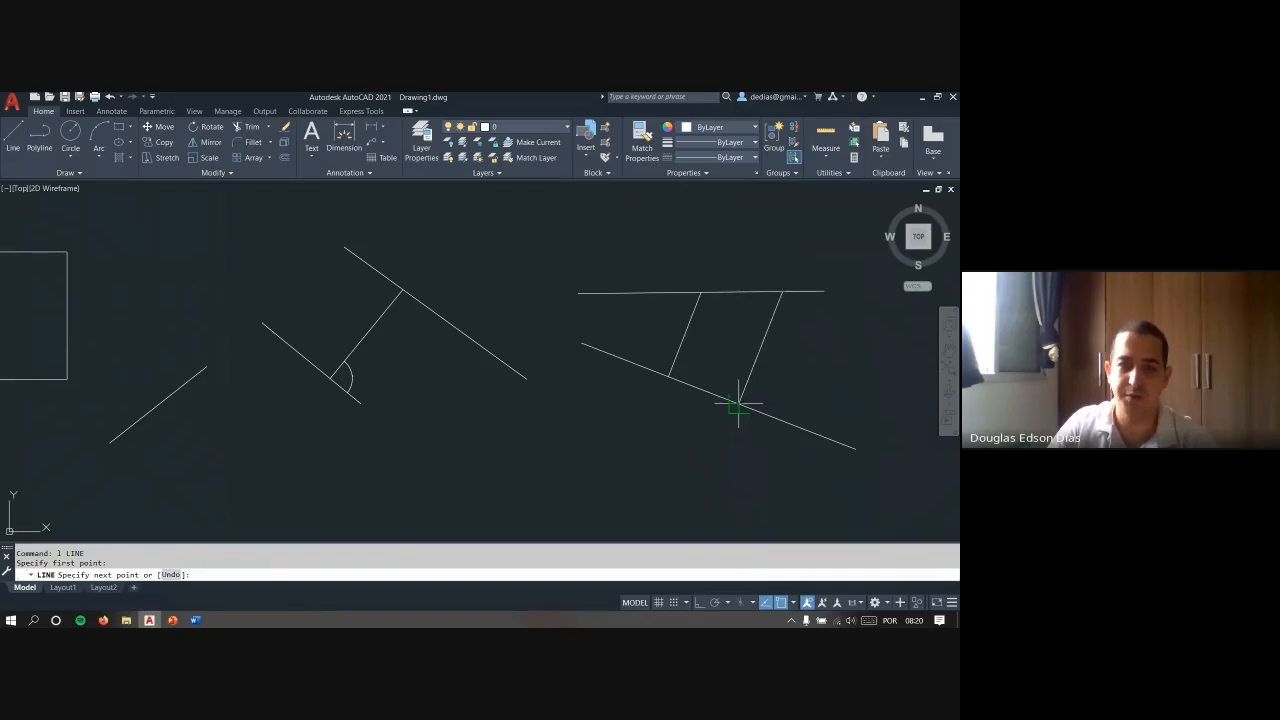
click(738, 404)
key(Escape)
key(Escape)
- Erase all the sloping and connecting test lines and the angular dimension, keeping the rectangle
click(797, 470)
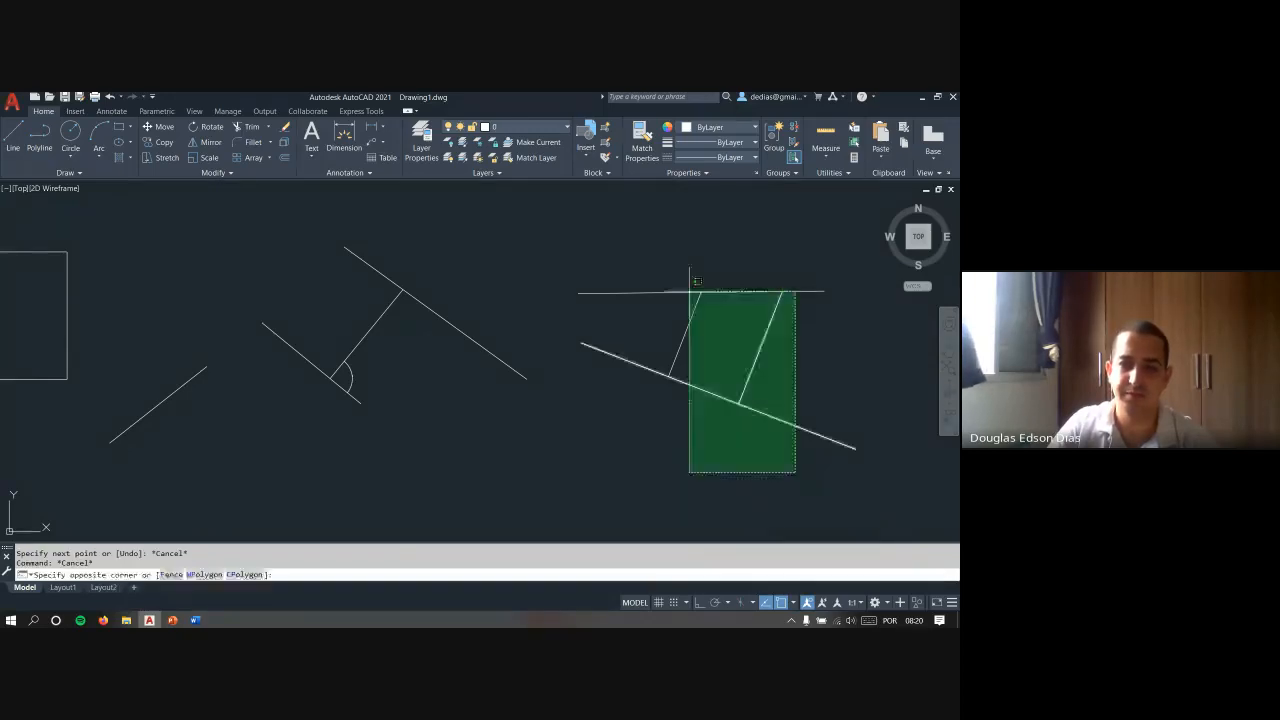
click(689, 289)
key(e)
key(Return)
click(545, 462)
click(114, 284)
key(Delete)
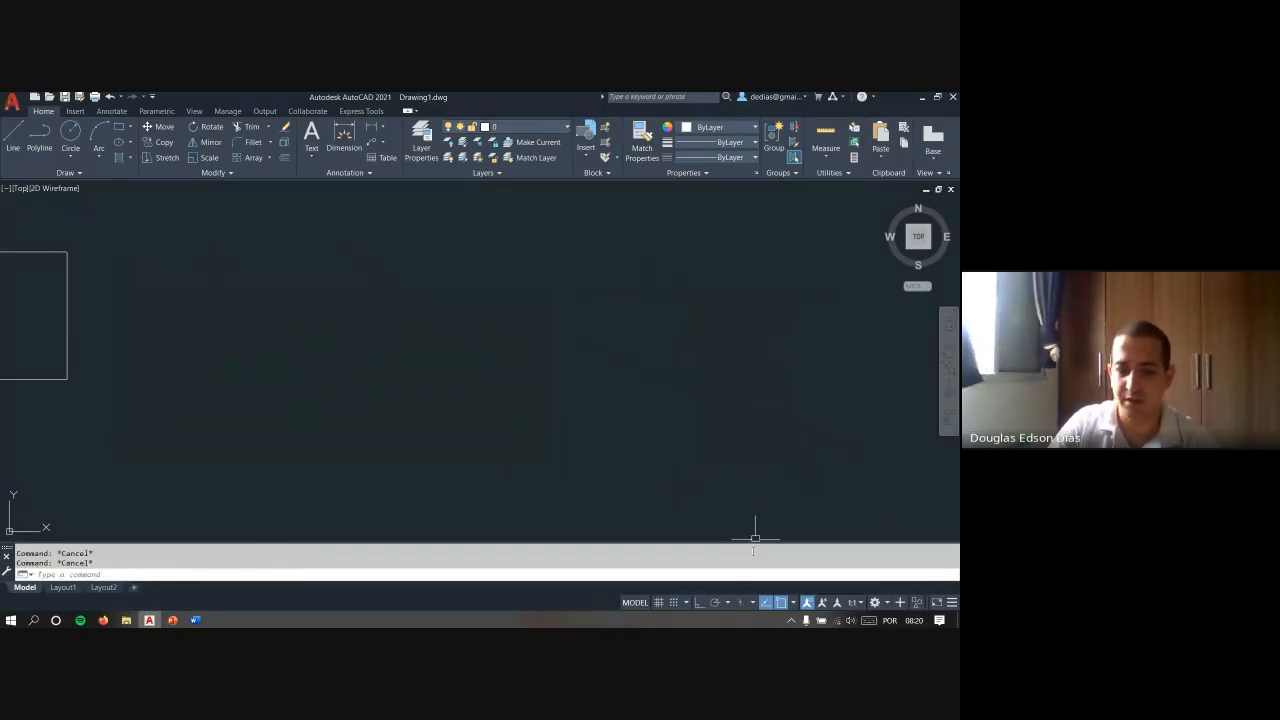
- Draw a single line rising to the right in the empty area beside the rectangle
click(794, 602)
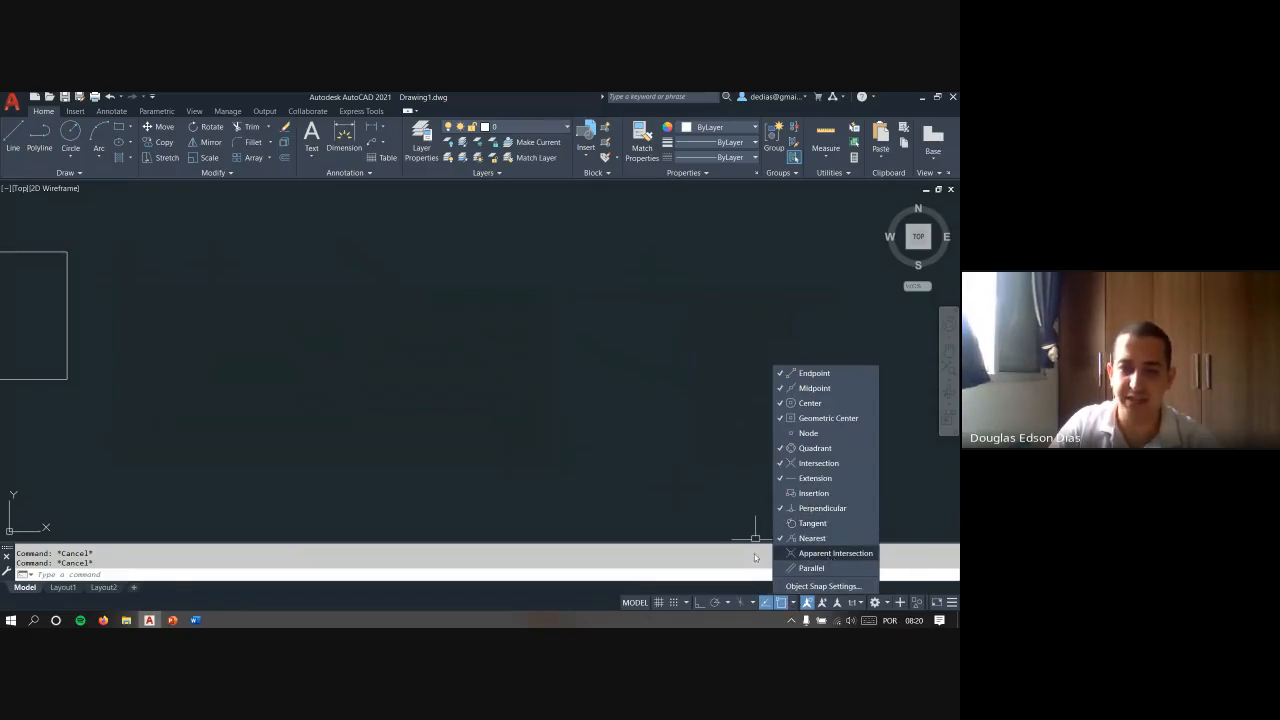
click(598, 350)
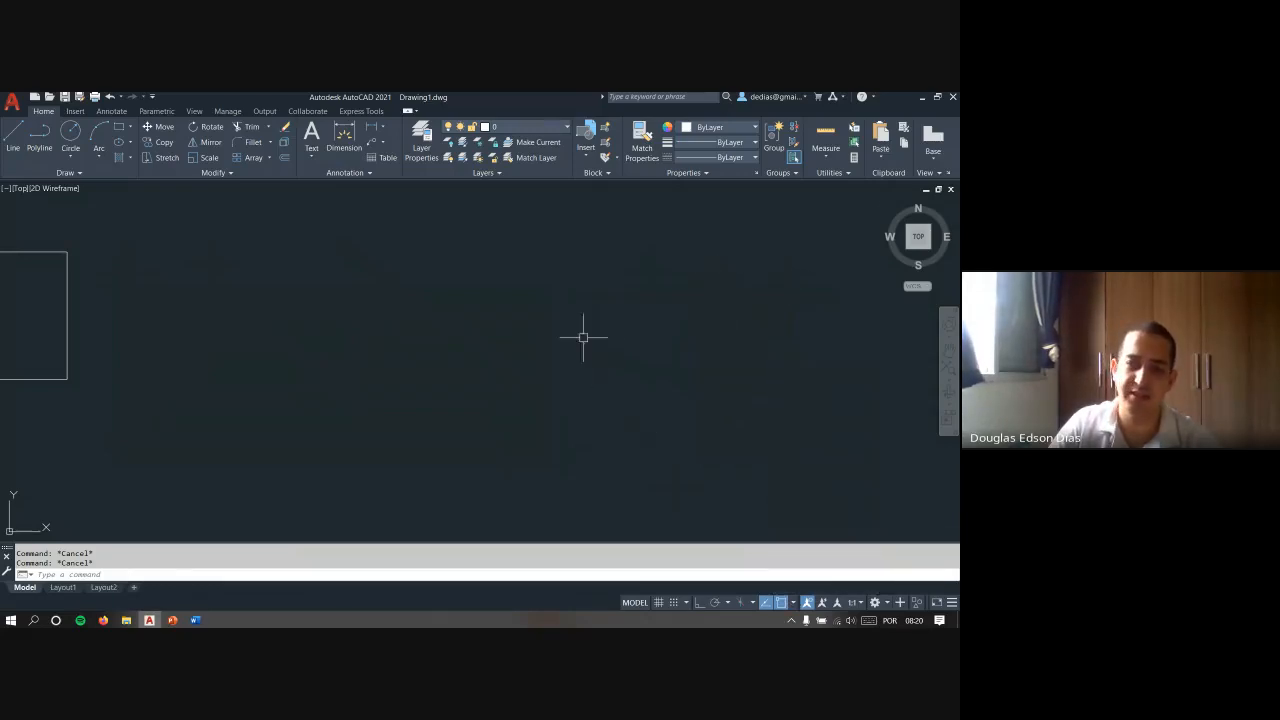
text(l)
key(Return)
click(453, 423)
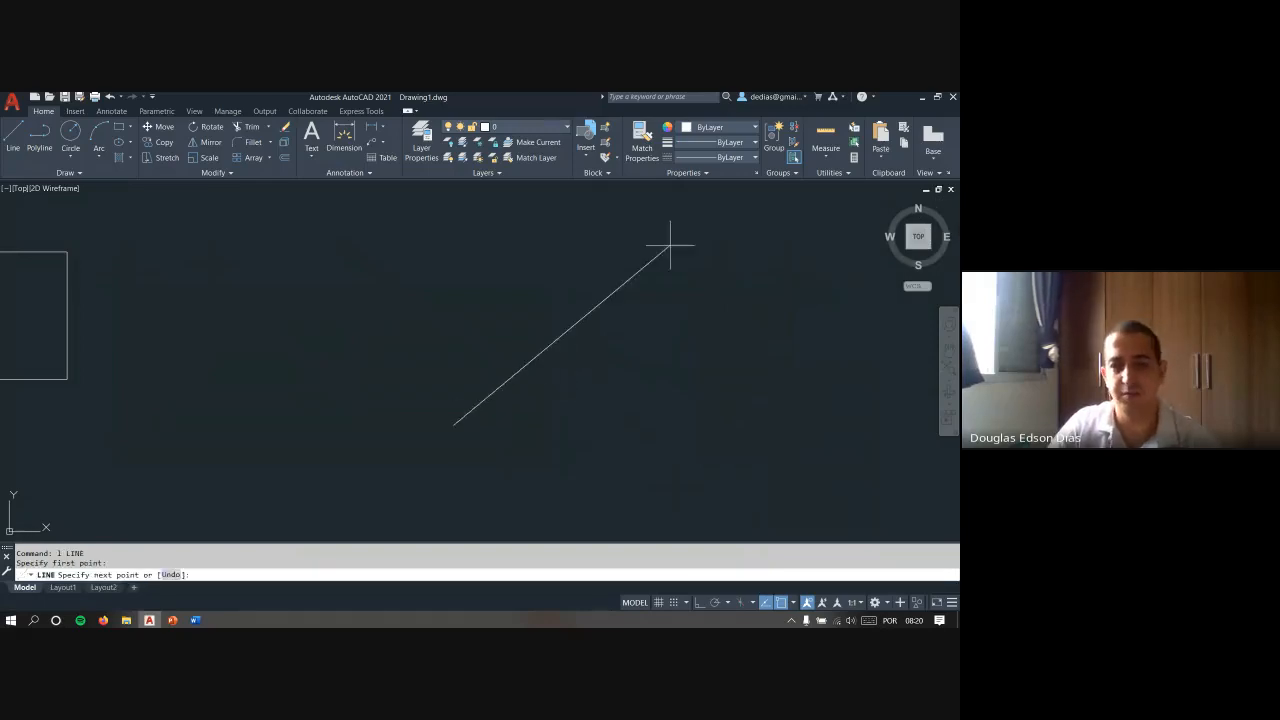
click(686, 232)
key(Escape)
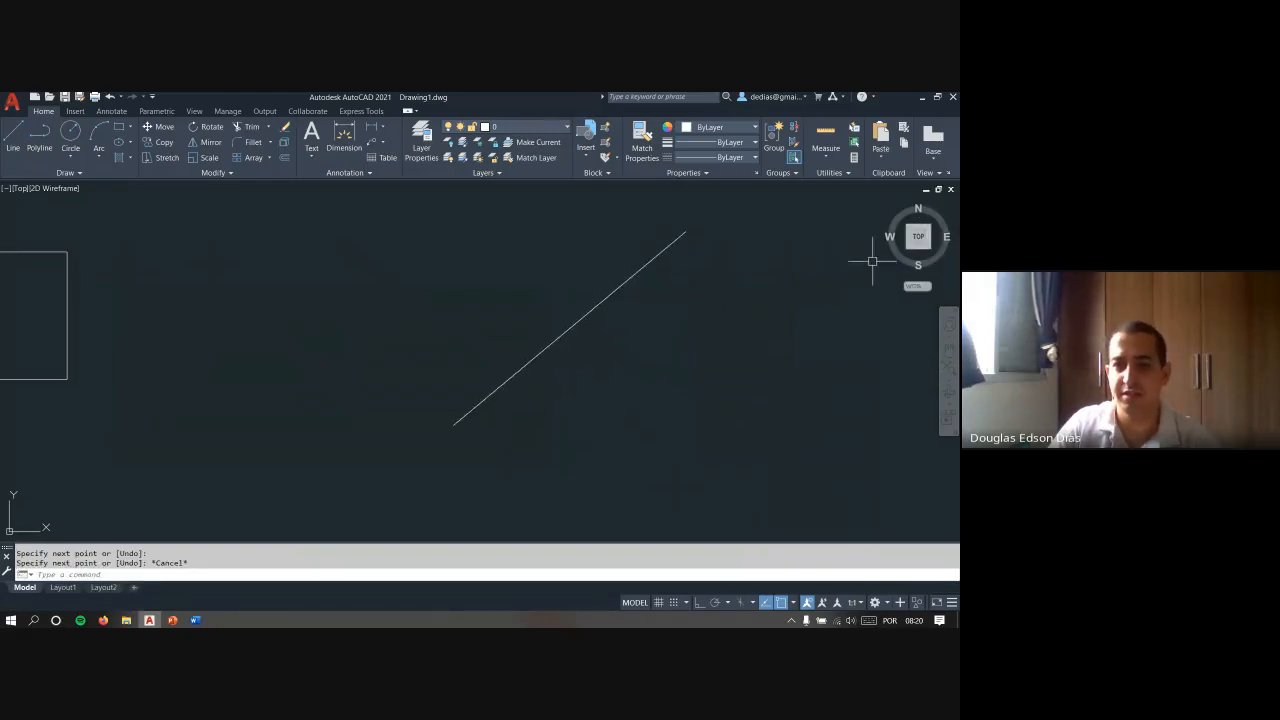
- In the SW Isometric view, copy the new line straight up along the Z axis with Ortho on
click(908, 250)
click(640, 366)
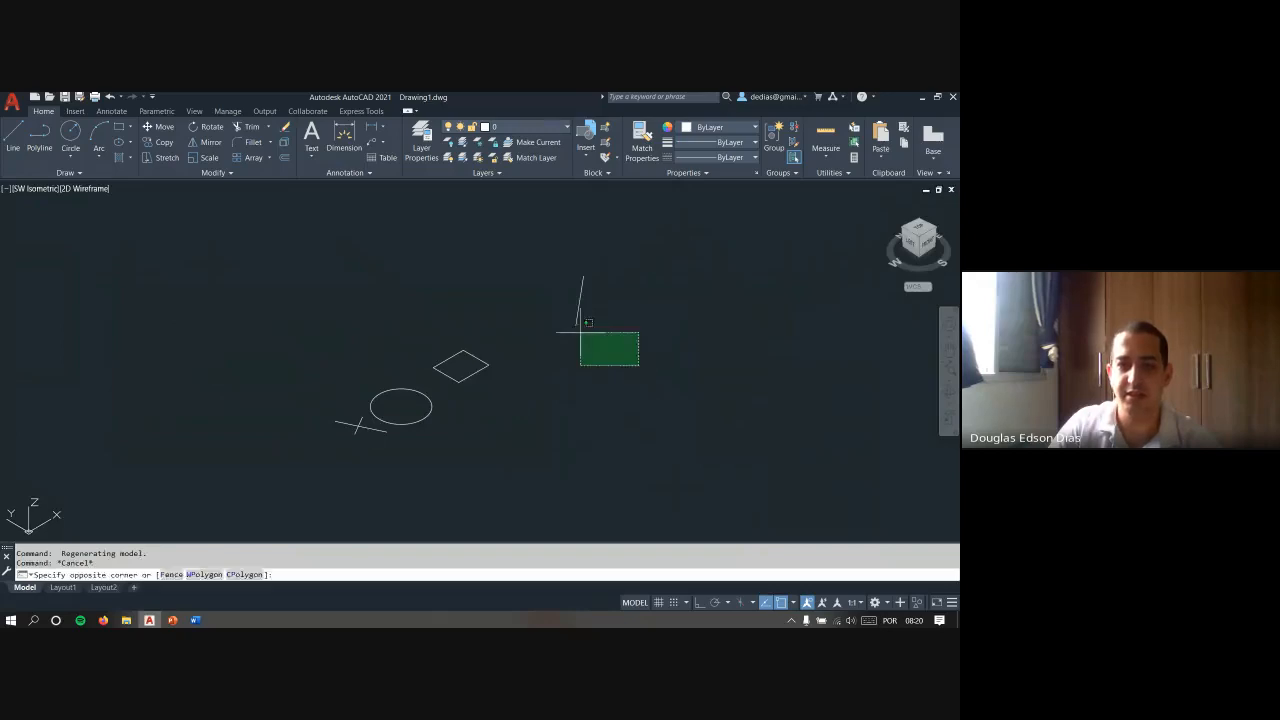
click(578, 332)
text(co)
key(Return)
click(663, 382)
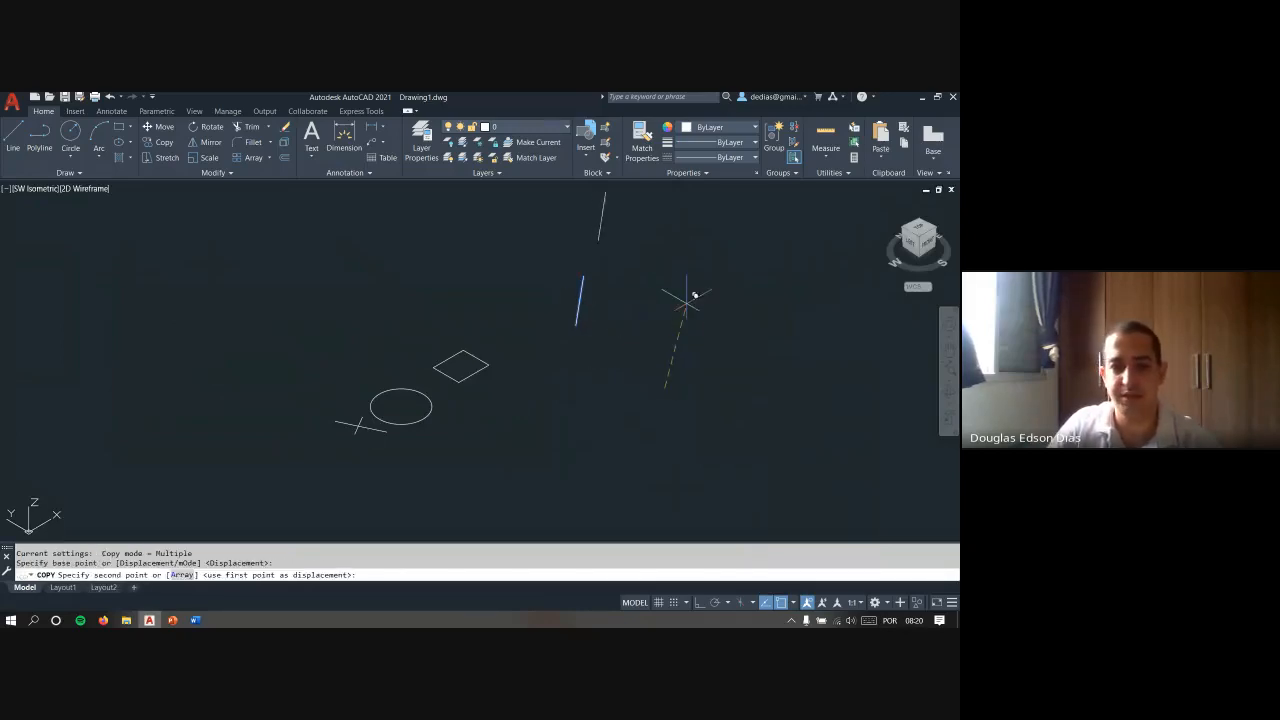
key(F8)
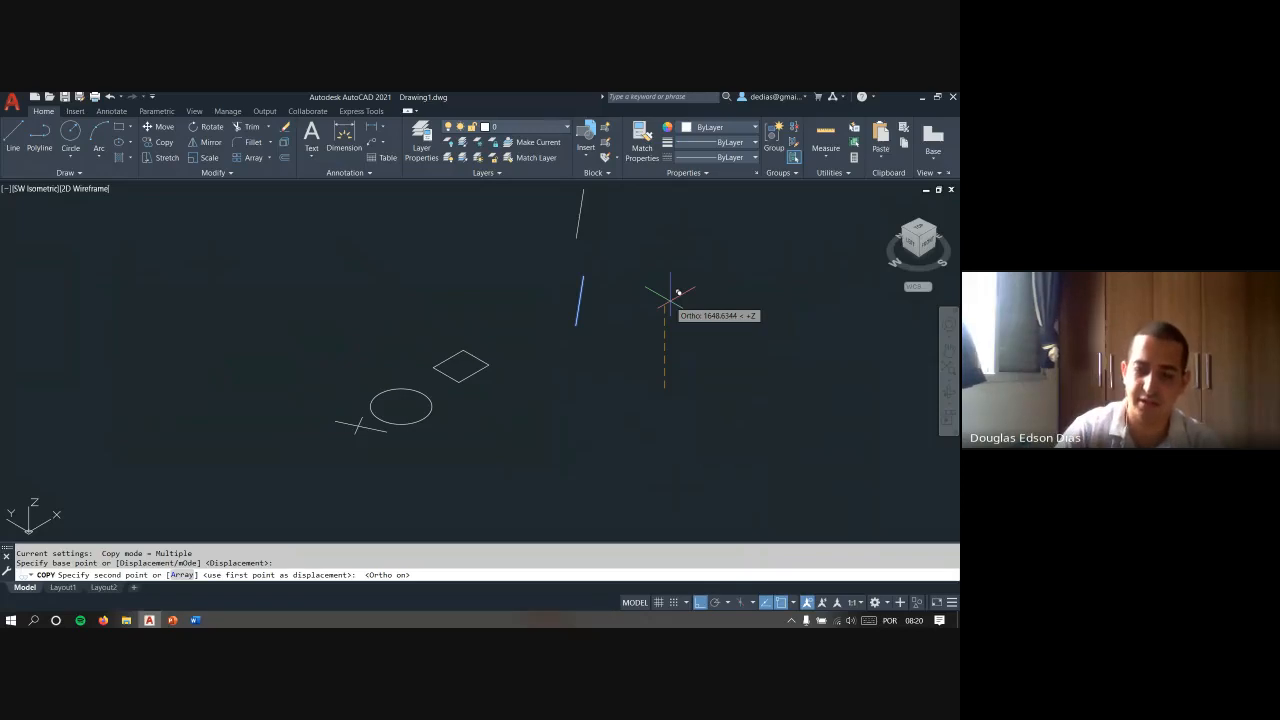
text(15)
key(Return)
key(Escape)
key(Escape)
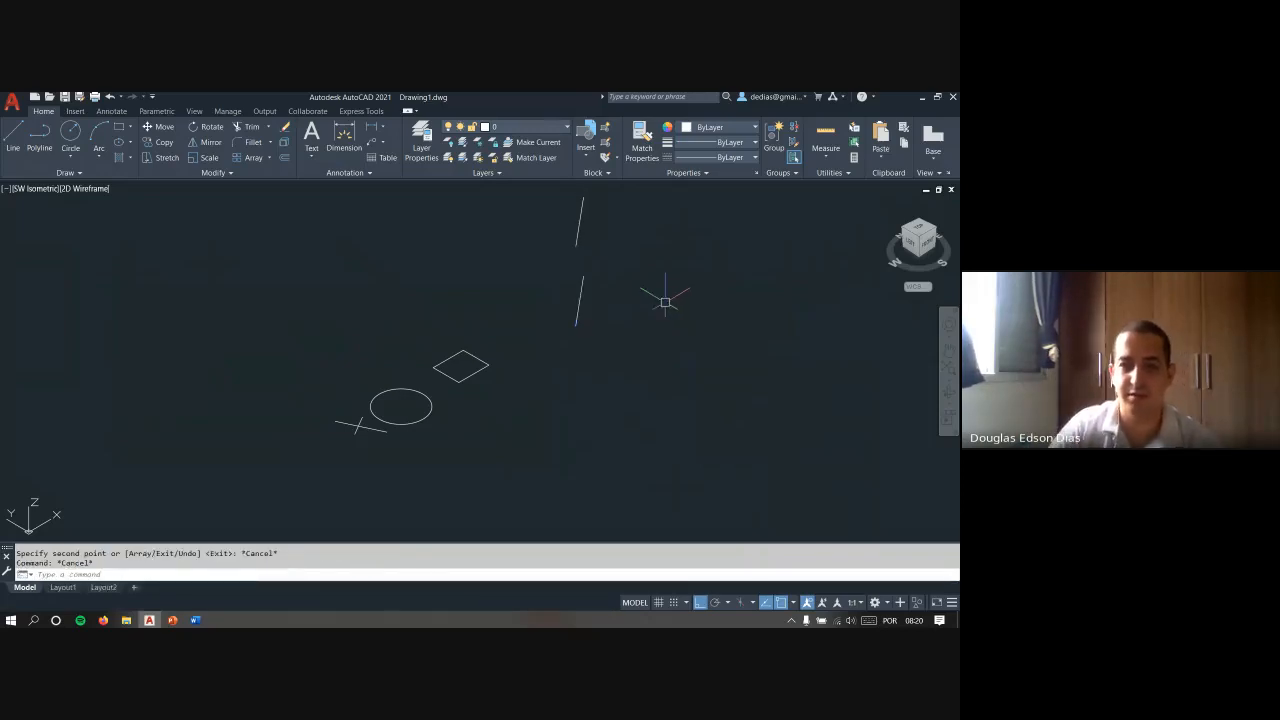
- In the Front view, move the raised copy horizontally to the right
click(931, 243)
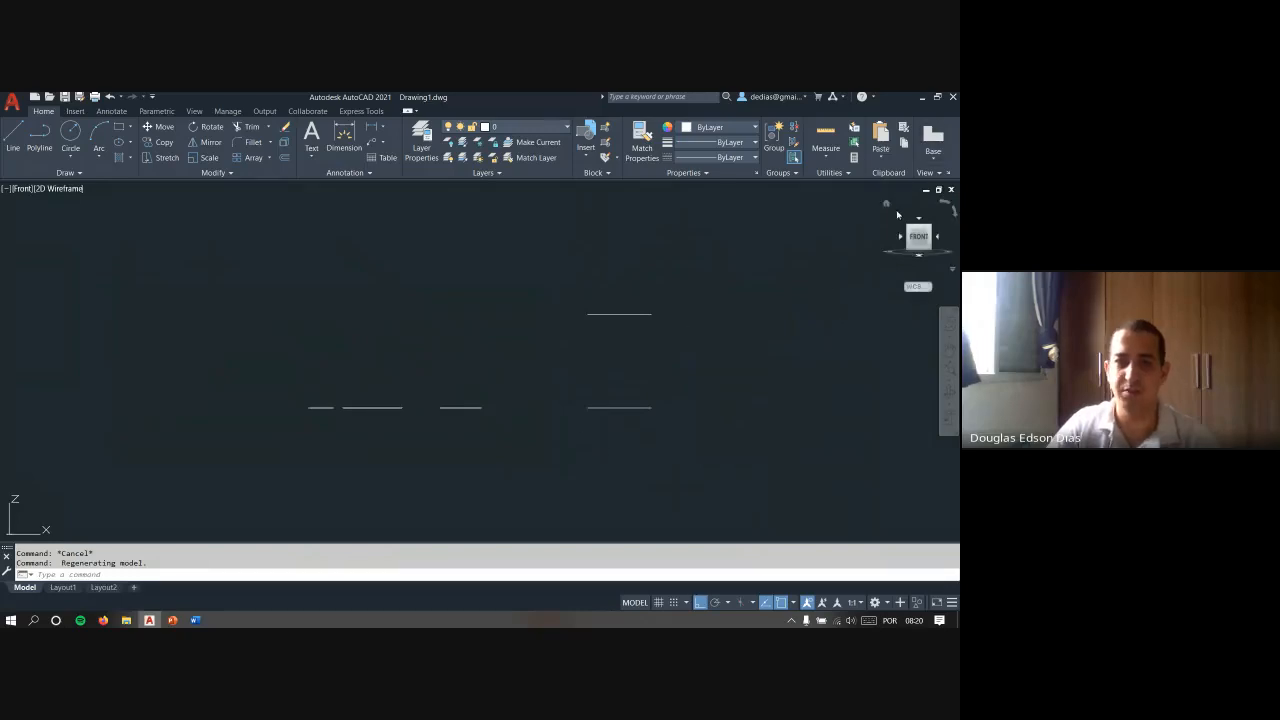
click(670, 326)
click(655, 298)
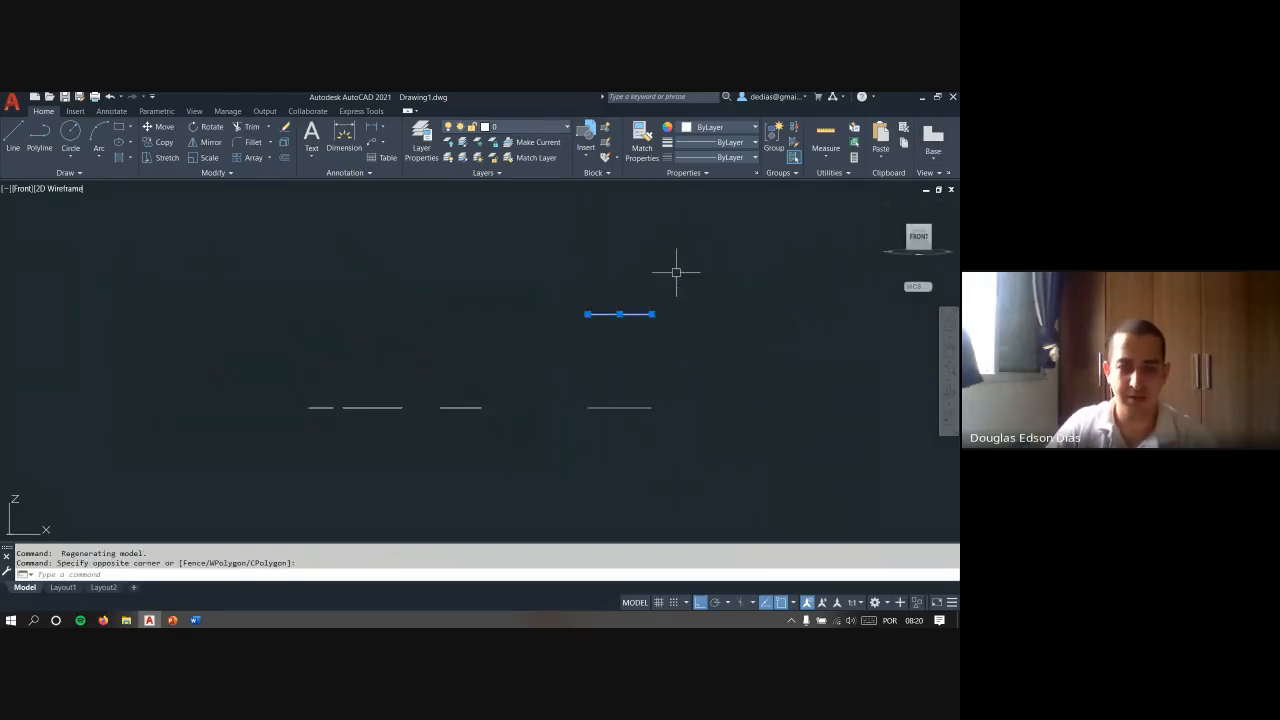
text(m)
key(Return)
click(637, 264)
key(Escape)
key(Escape)
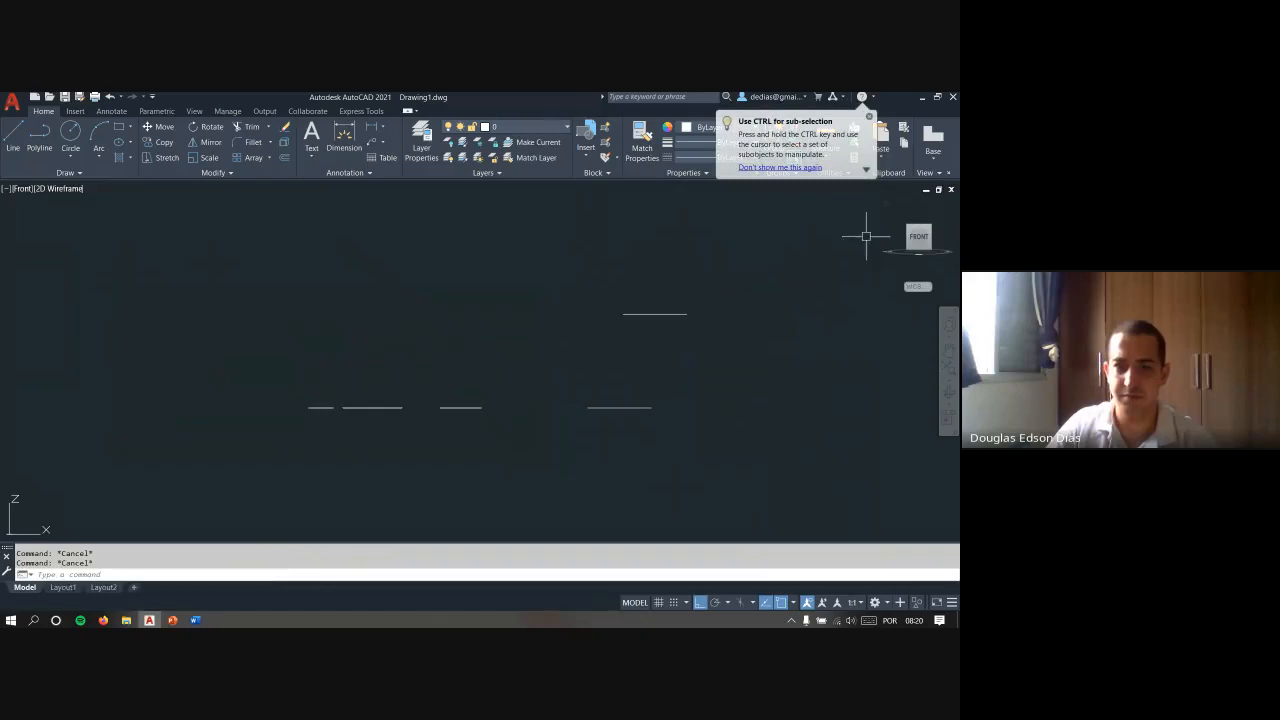
- In the Top view, mirror the raised line about a vertical axis through its midpoint, keeping the source object
click(920, 221)
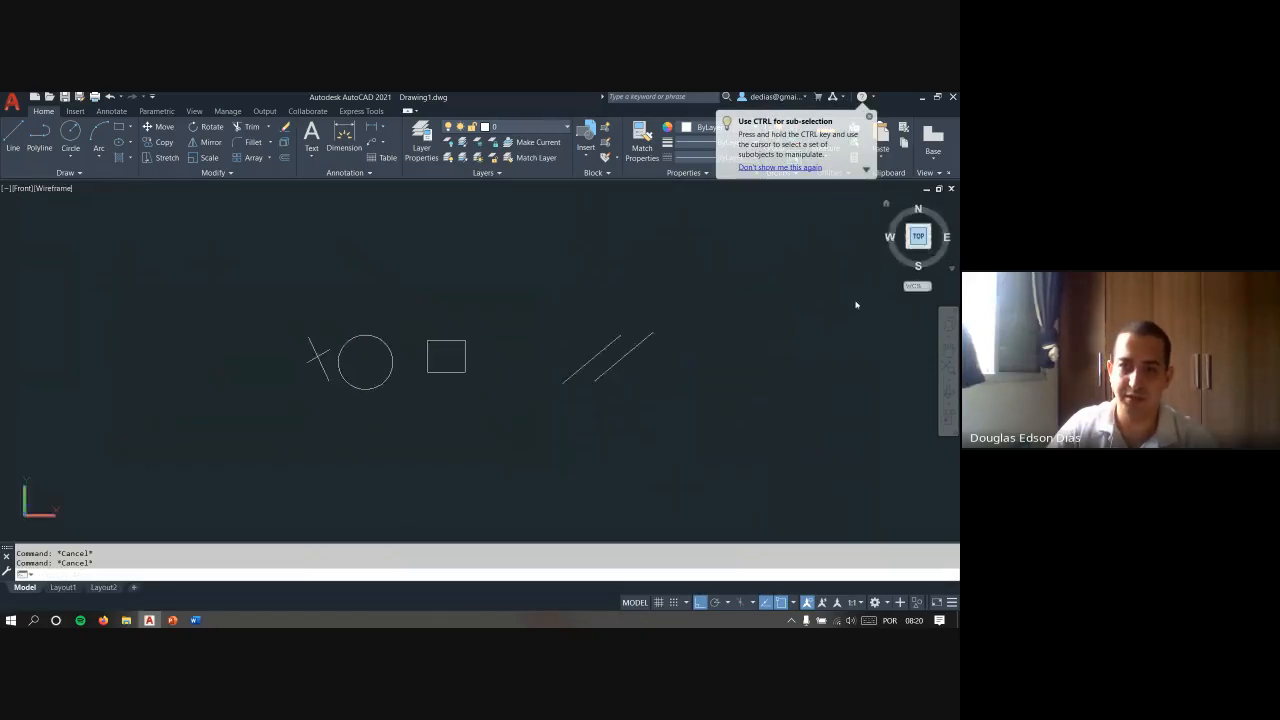
click(660, 380)
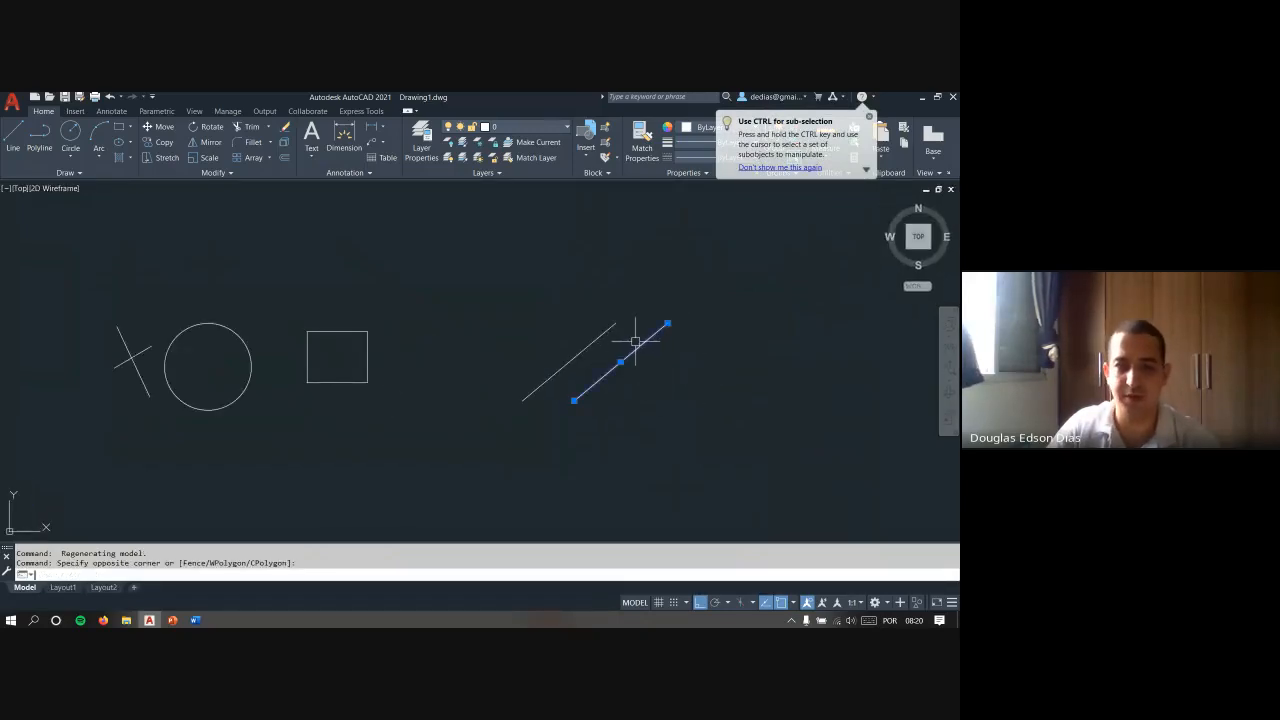
text(mi)
key(Return)
click(620, 362)
click(637, 279)
key(Return)
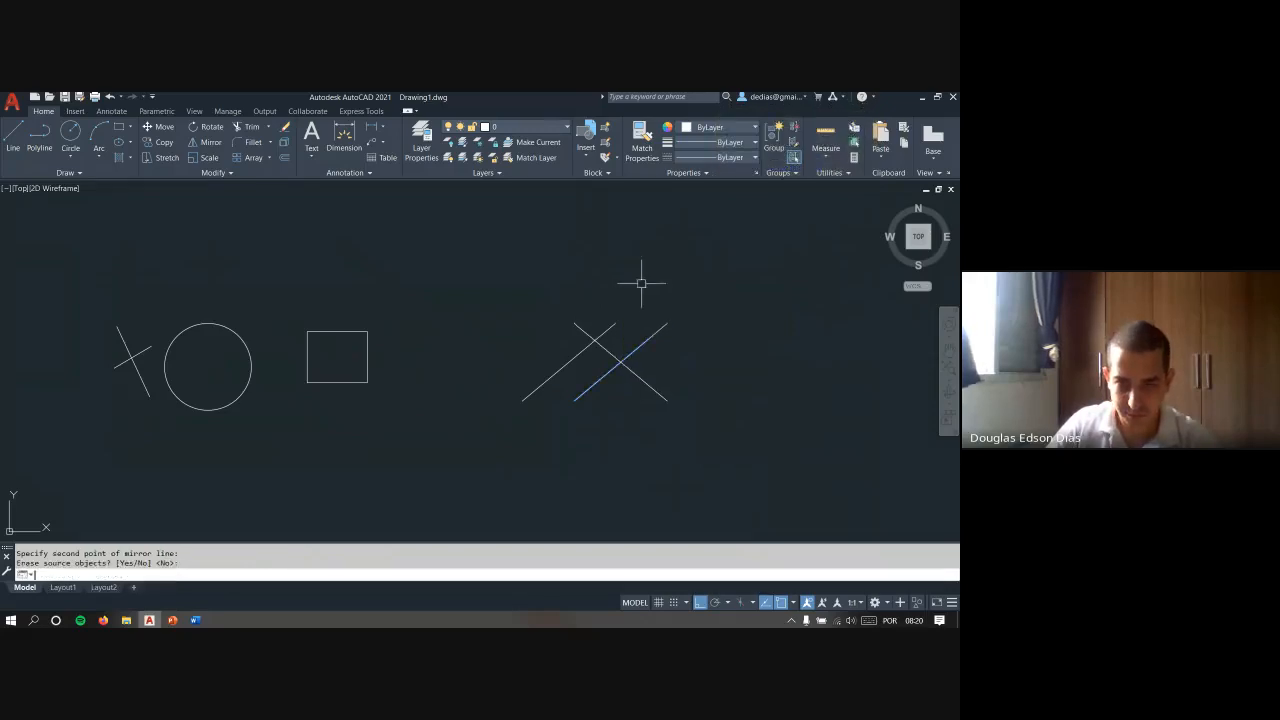
- Delete the source line of the mirror, keeping the mirrored line that crosses the lower line
key(Escape)
click(657, 354)
click(648, 317)
key(Delete)
key(Escape)
middle_drag(654, 329, 589, 329)
key(Escape)
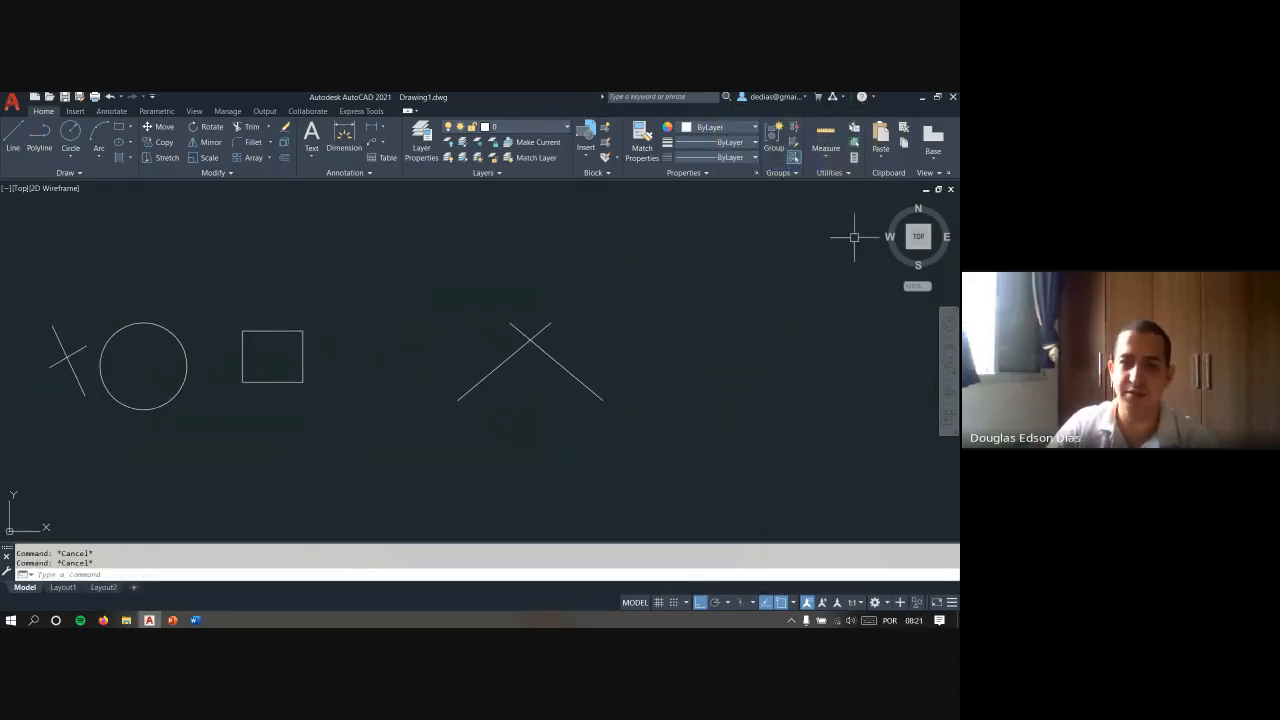
- Draw a horizontal line to the right from the apparent crossing of the two lines in the Top view
click(919, 259)
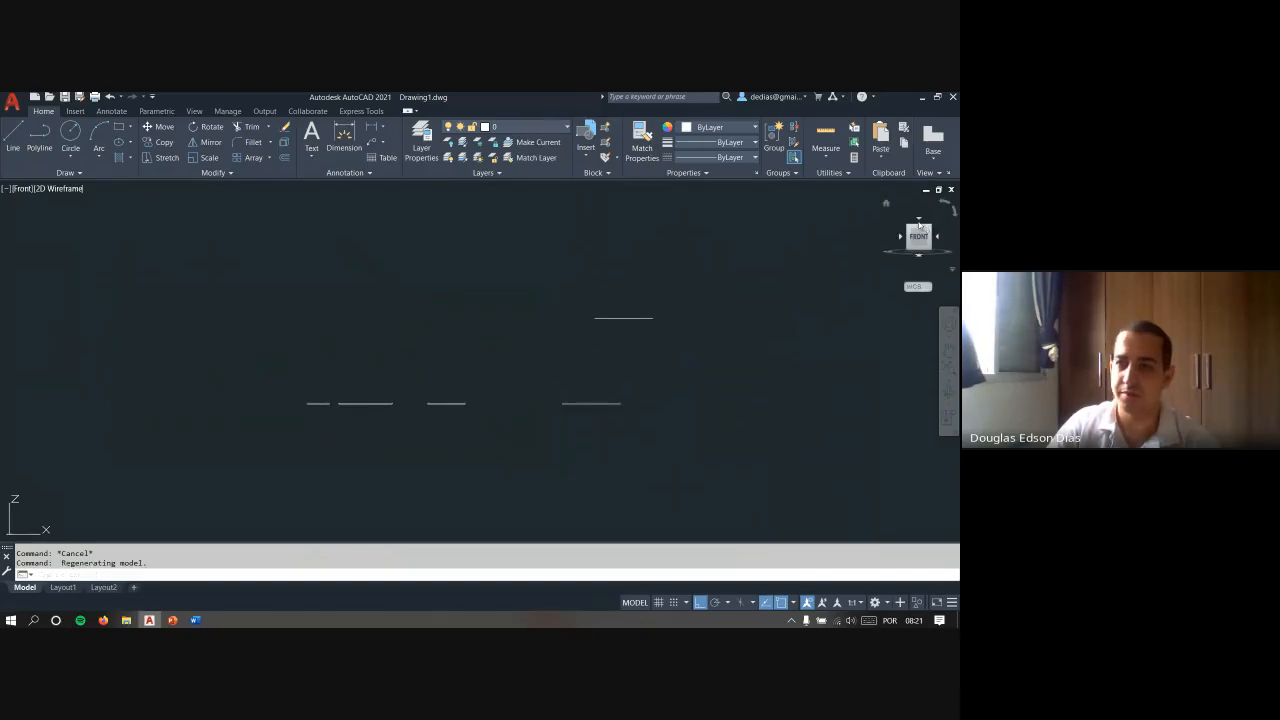
click(920, 224)
click(793, 601)
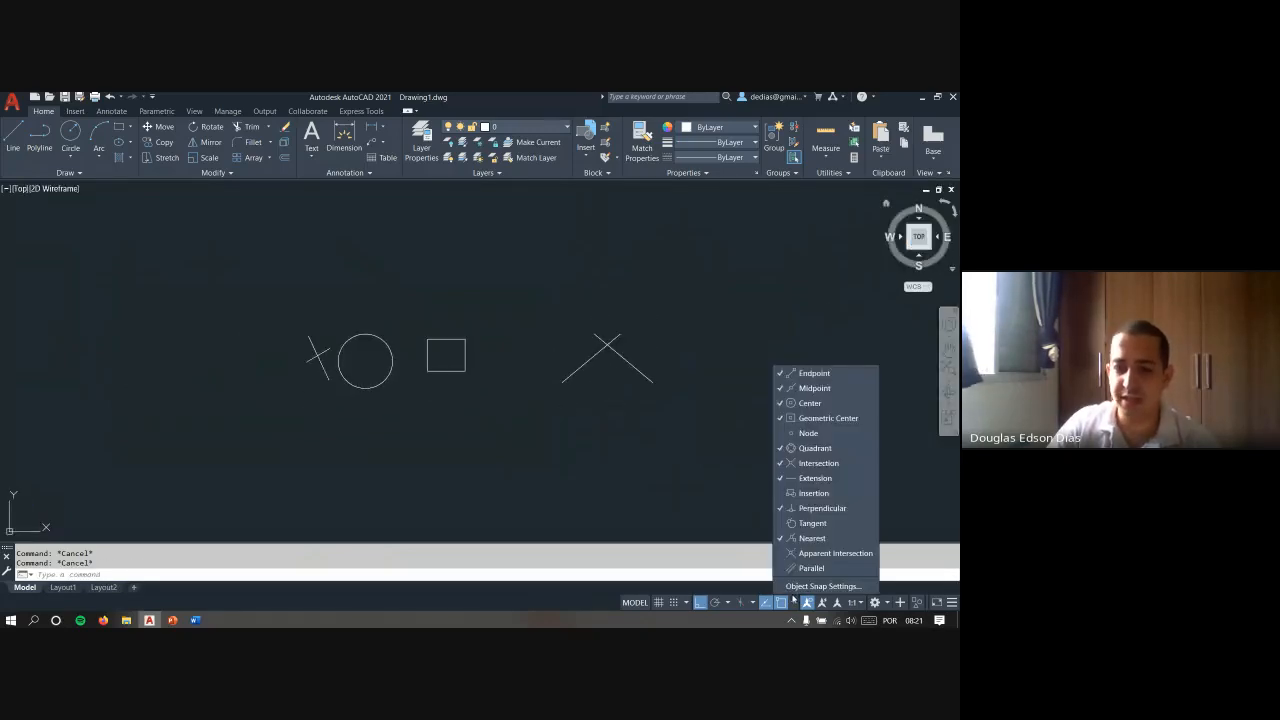
click(666, 509)
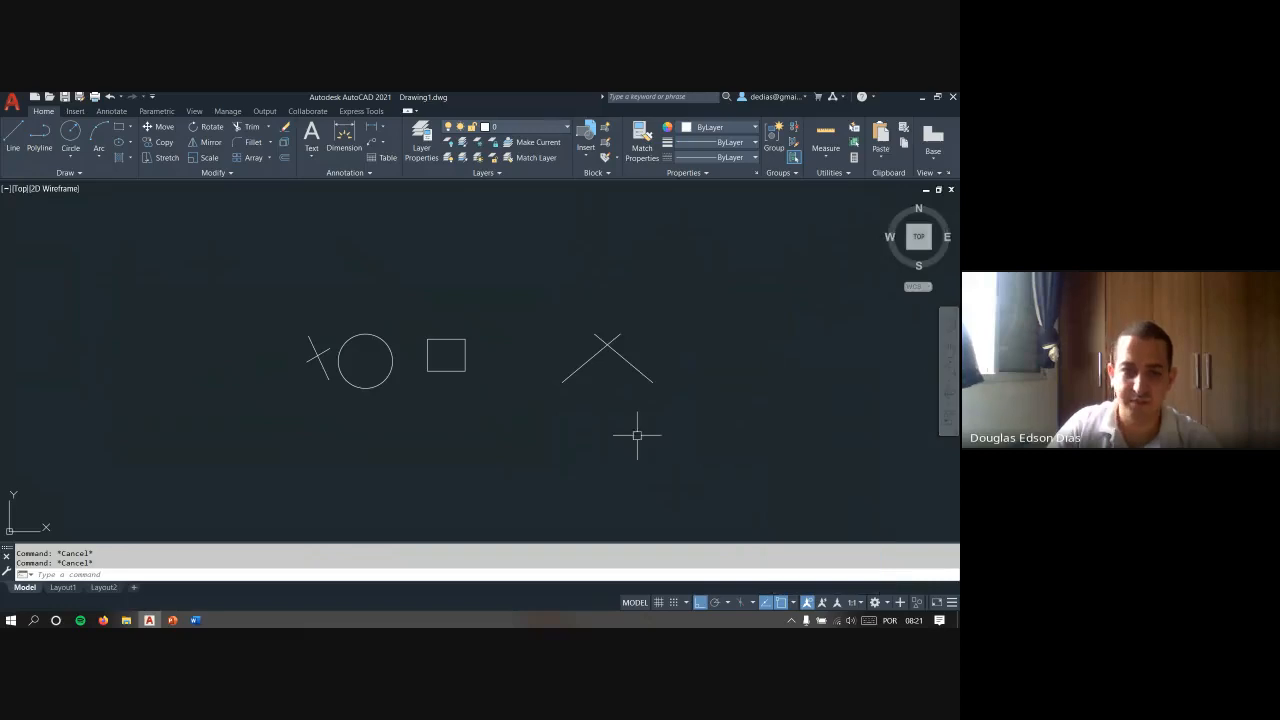
key(l)
key(Return)
scroll(657, 322, up, 4)
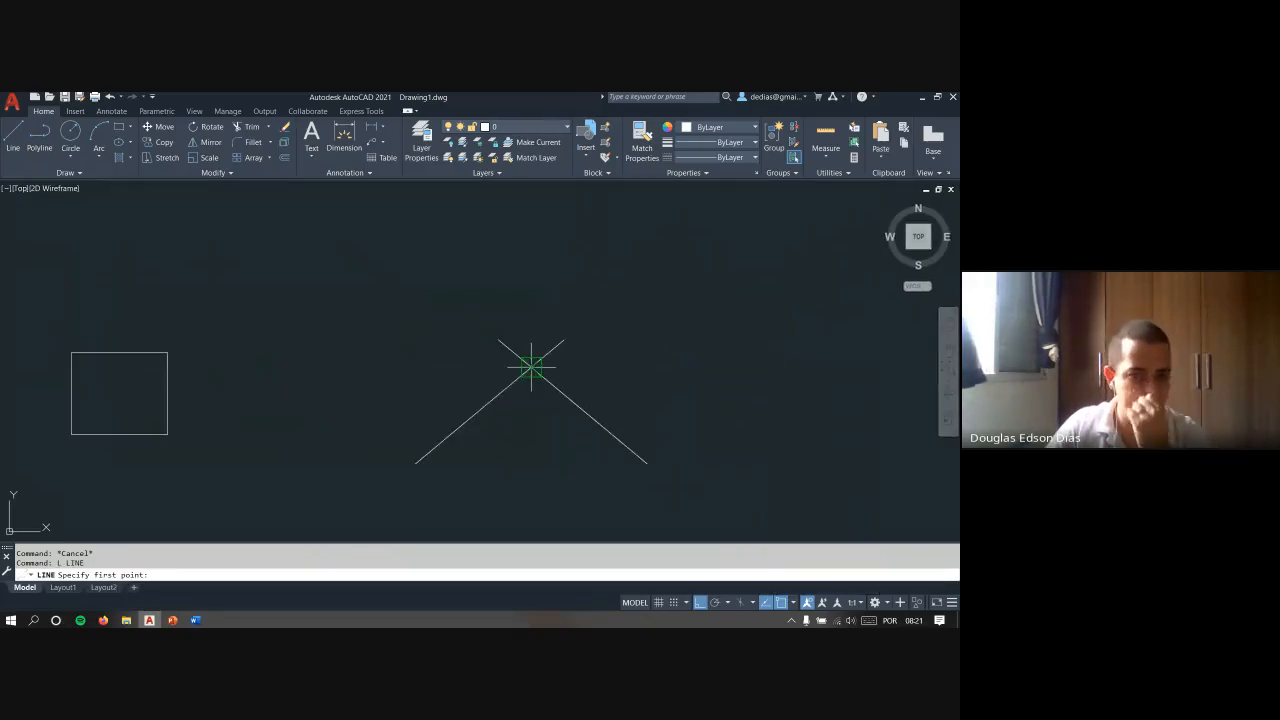
click(531, 367)
click(732, 367)
key(Escape)
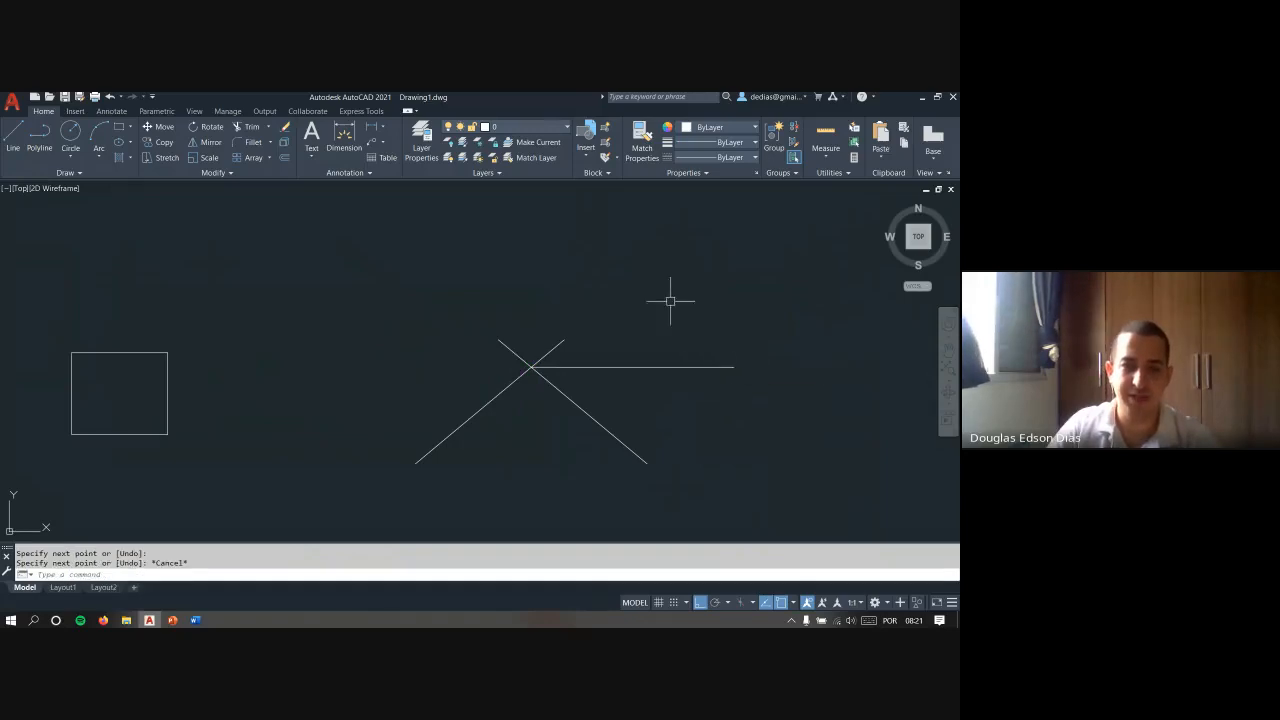
- Erase the two crossing lines and the horizontal line, working in the Top view
scroll(571, 437, down, 3)
shift+middle_drag(571, 437, 585, 389)
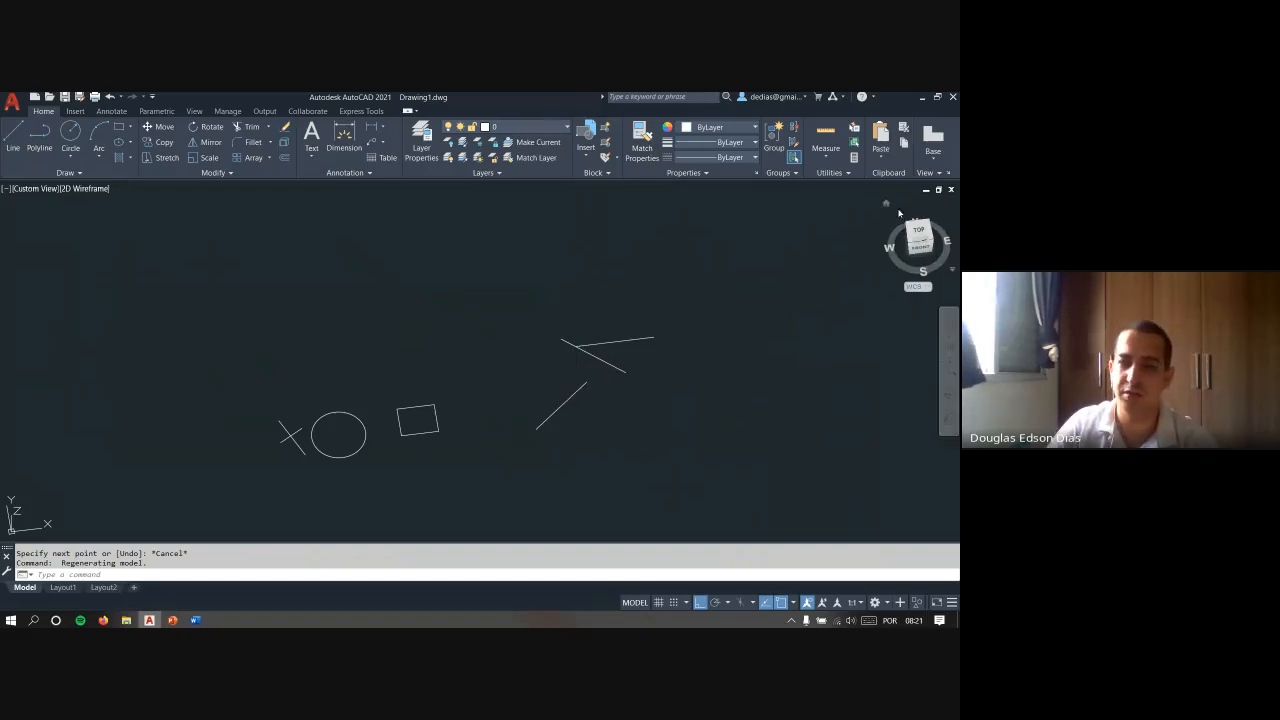
click(919, 233)
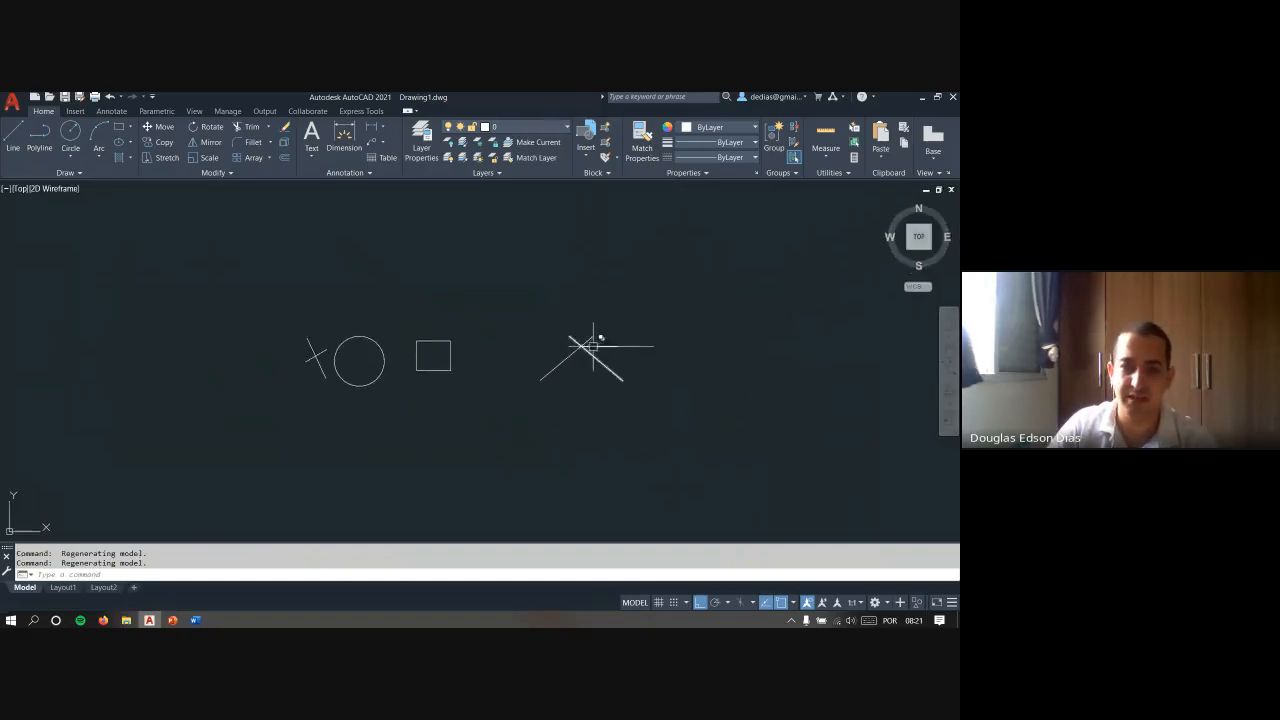
click(655, 420)
click(512, 322)
text(e)
key(Return)
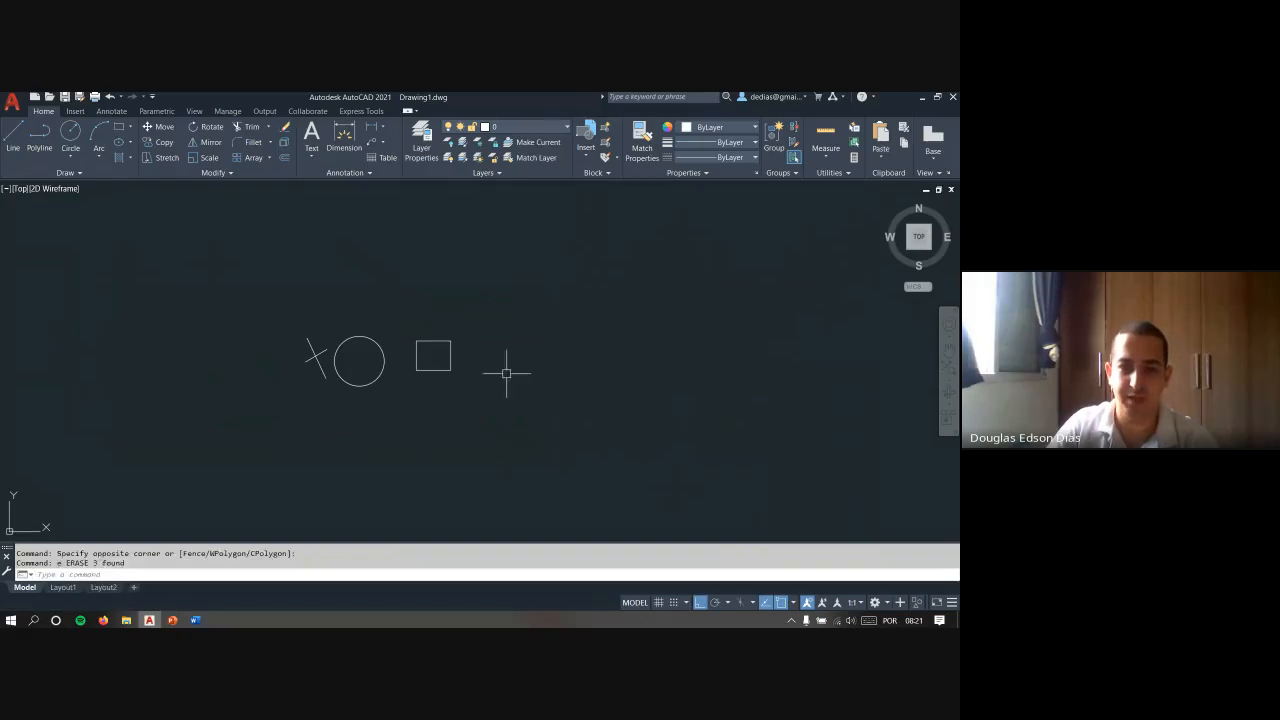
- Erase the remaining circle, square and small crossed lines to empty the drawing
key(Escape)
middle_drag(428, 407, 535, 413)
scroll(535, 413, up, 2)
key(Escape)
click(604, 408)
click(229, 277)
text(e)
key(Return)
key(Escape)
key(Escape)
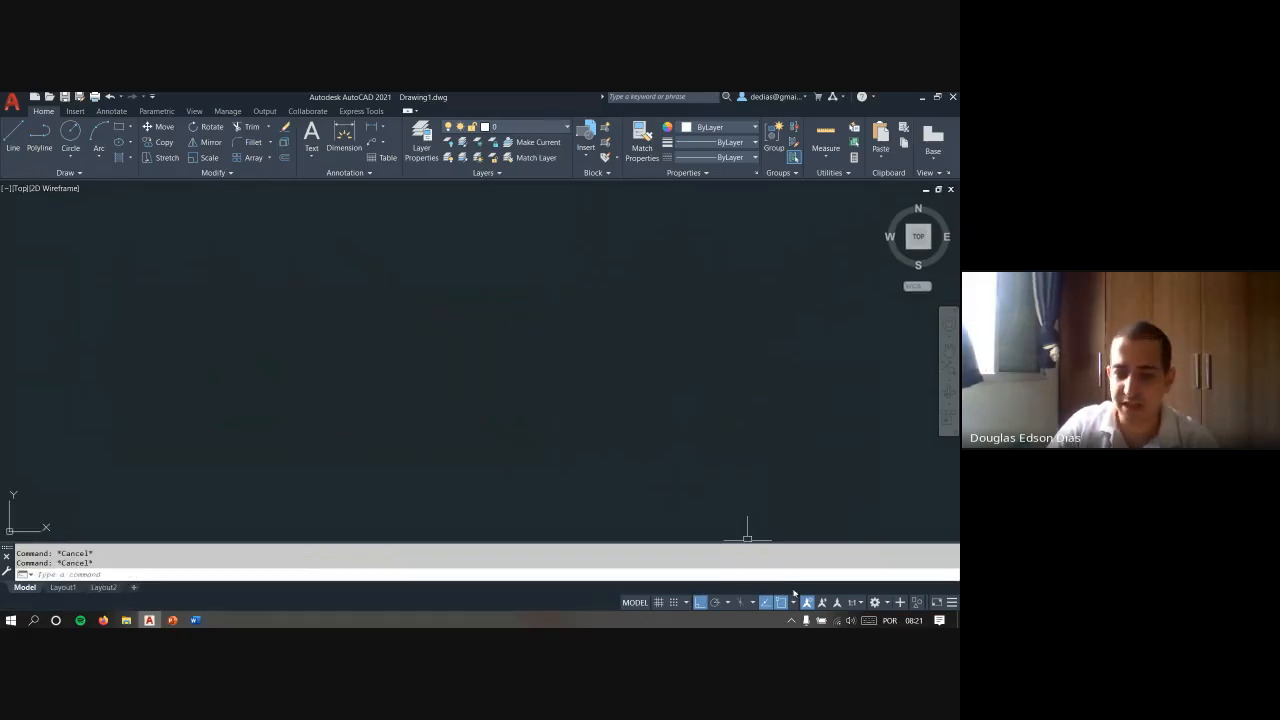
- Open the Object Snap Settings
click(793, 603)
click(815, 585)
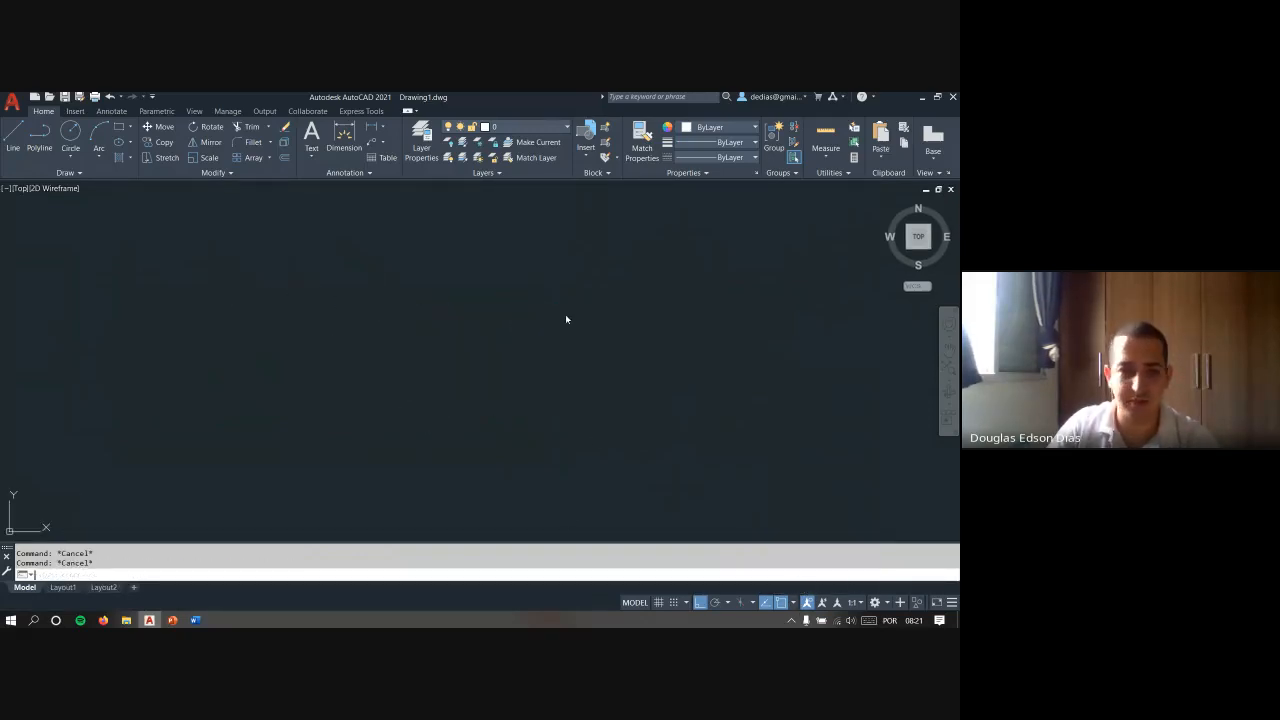
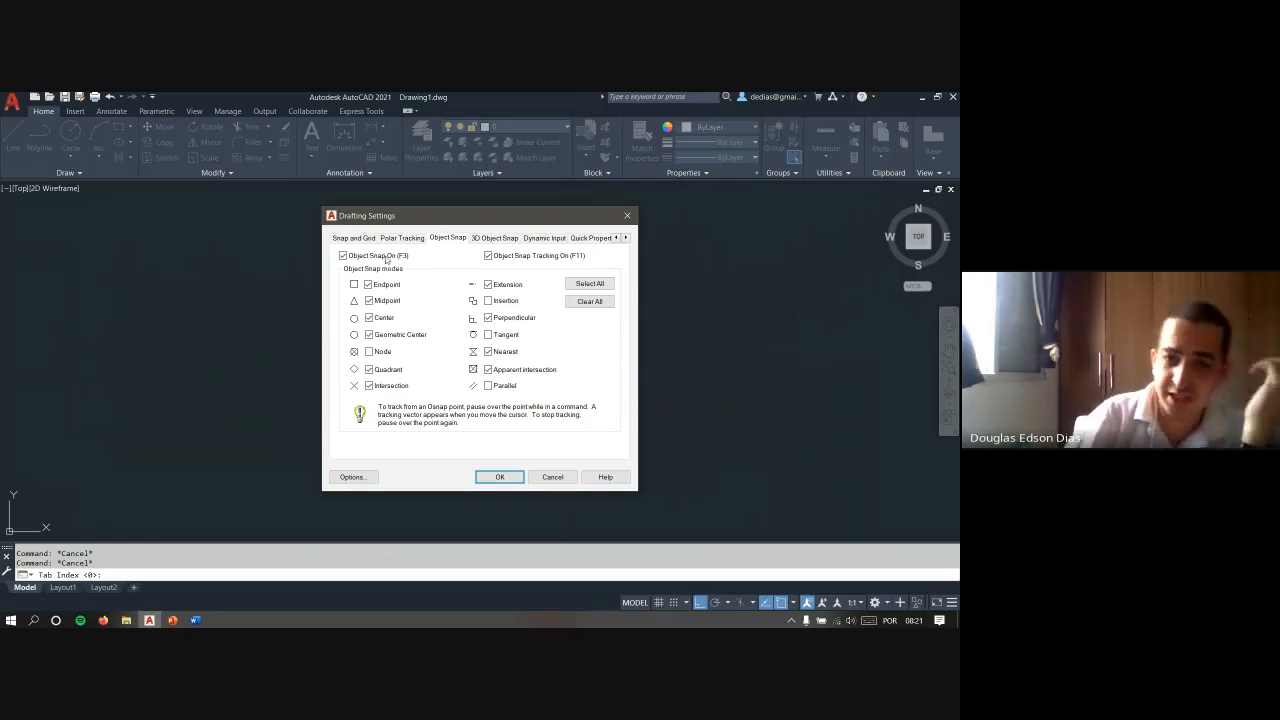
- Enable all object snap modes and apply the settings
click(586, 285)
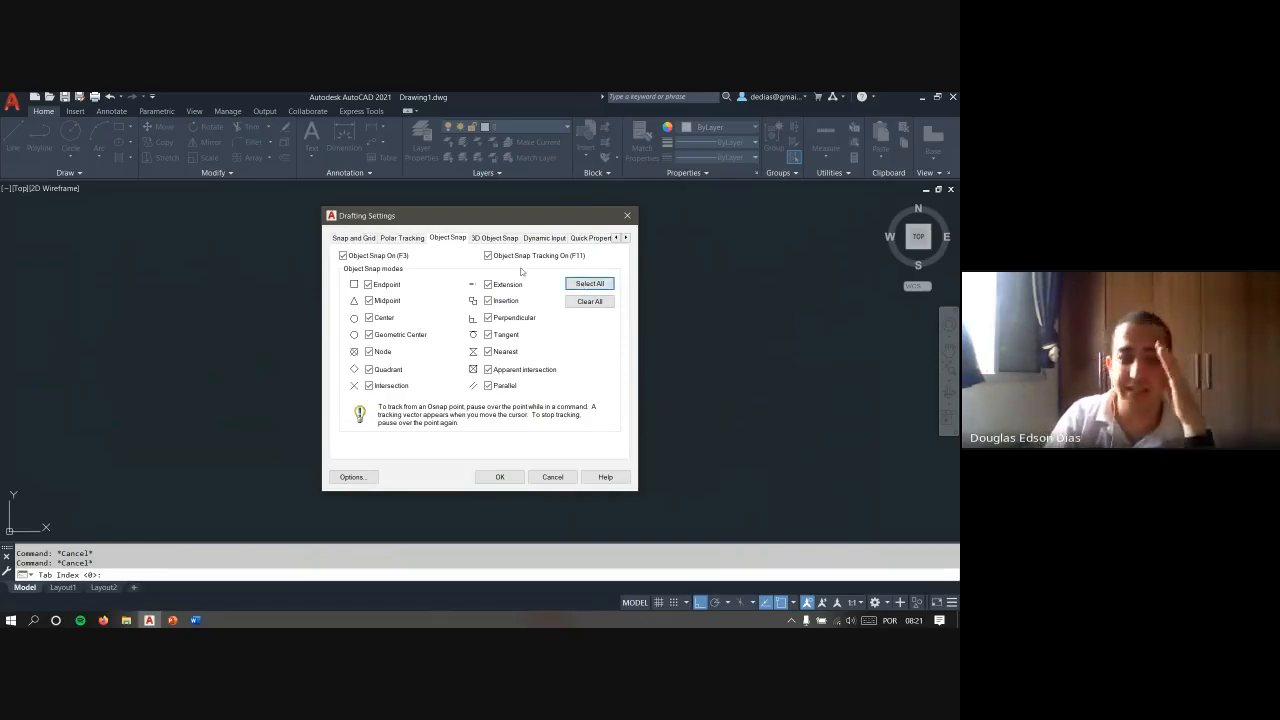
click(500, 477)
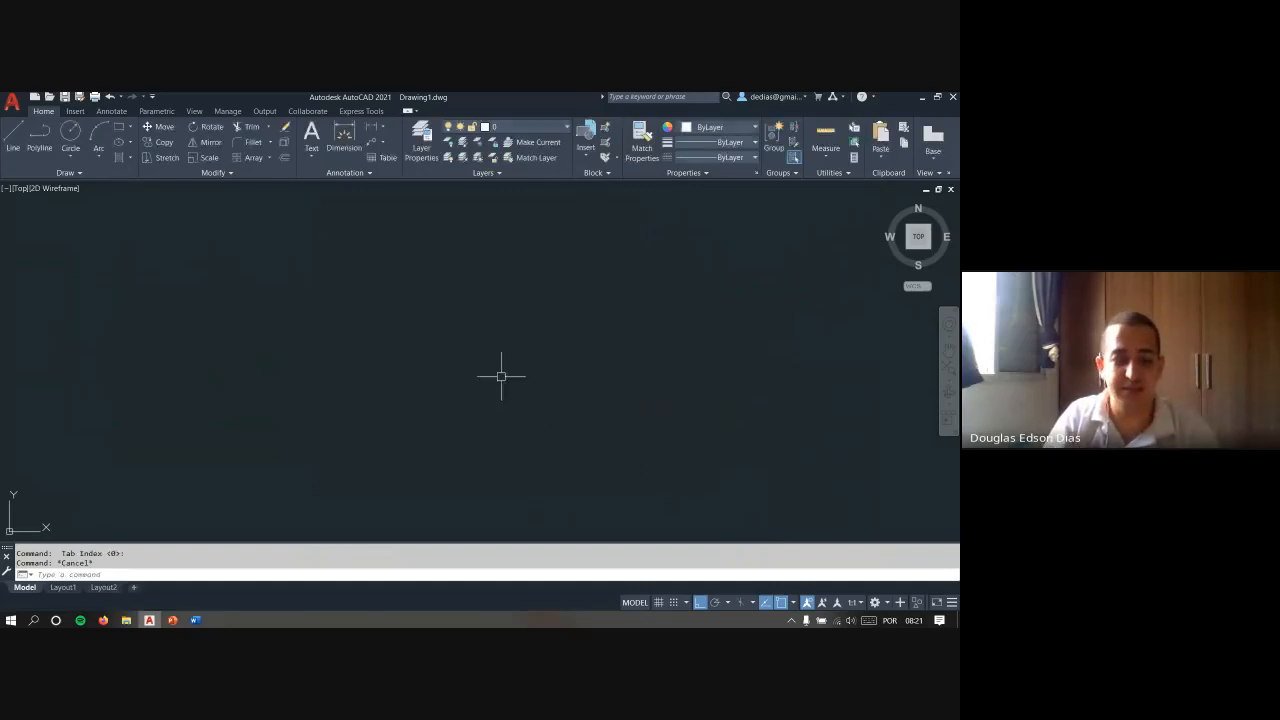
- Draw connected lines: one vertical upward, one horizontal to the right, and, with Ortho off, a diagonal running down into the shape
text(l)
key(Return)
click(325, 462)
click(325, 265)
click(587, 265)
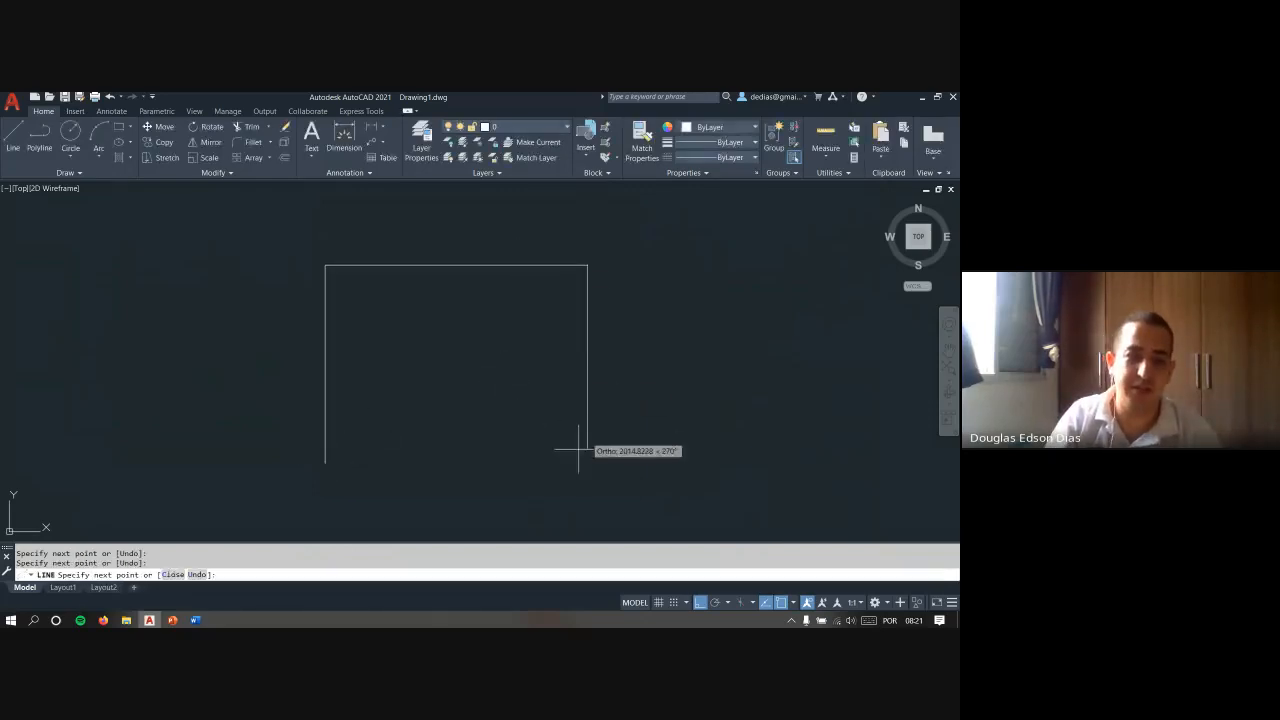
key(F8)
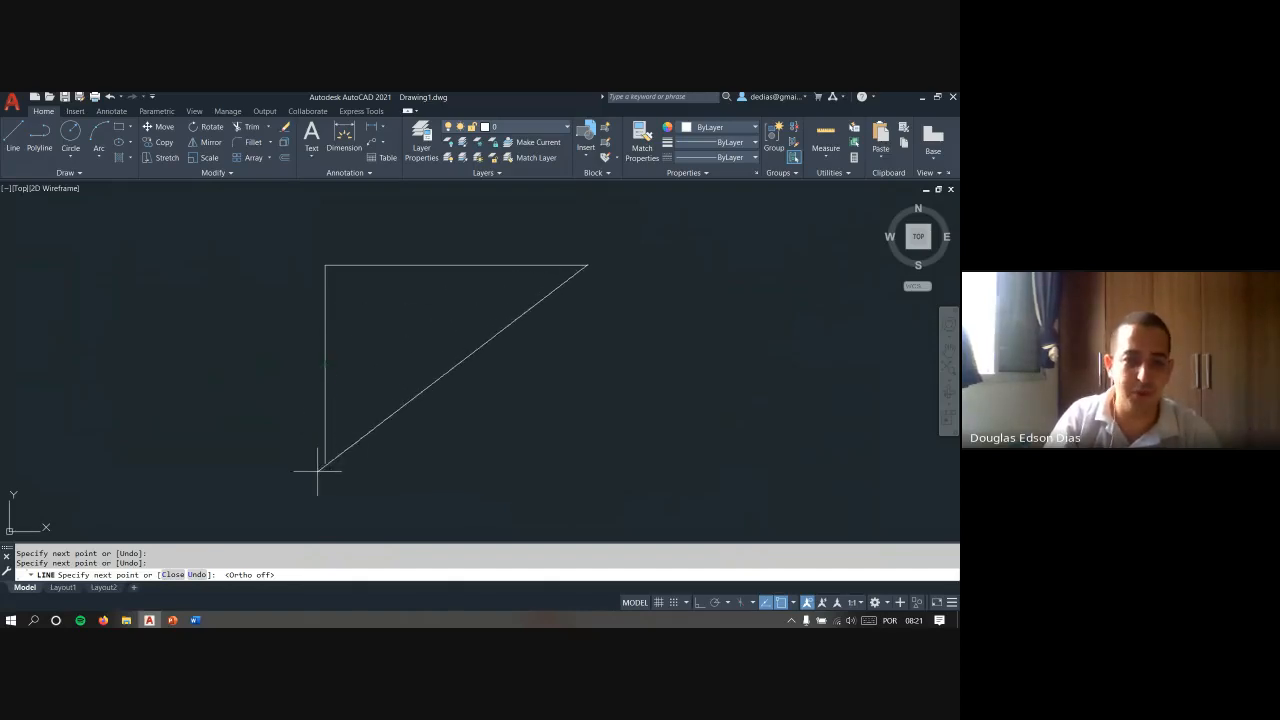
click(412, 405)
key(Escape)
key(Escape)
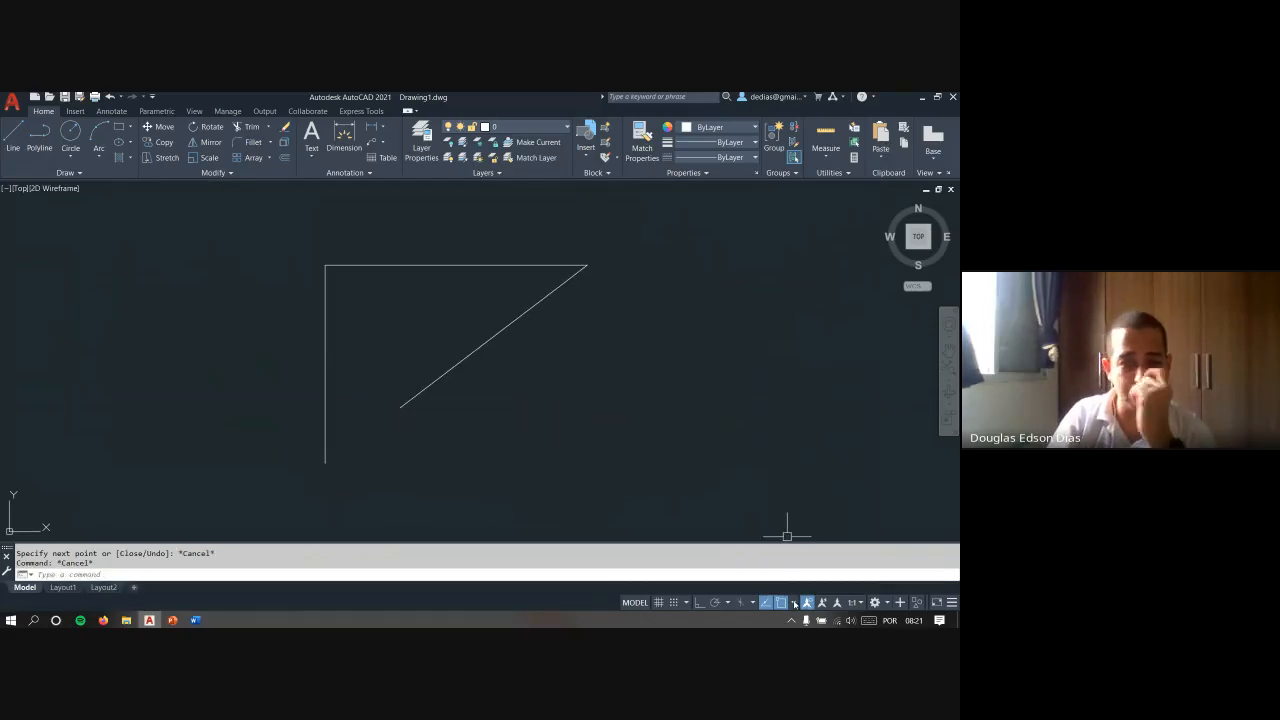
- Clear all object snap modes and enable only Endpoint, Midpoint, Center, Intersection, Extension, Perpendicular and Nearest
click(795, 603)
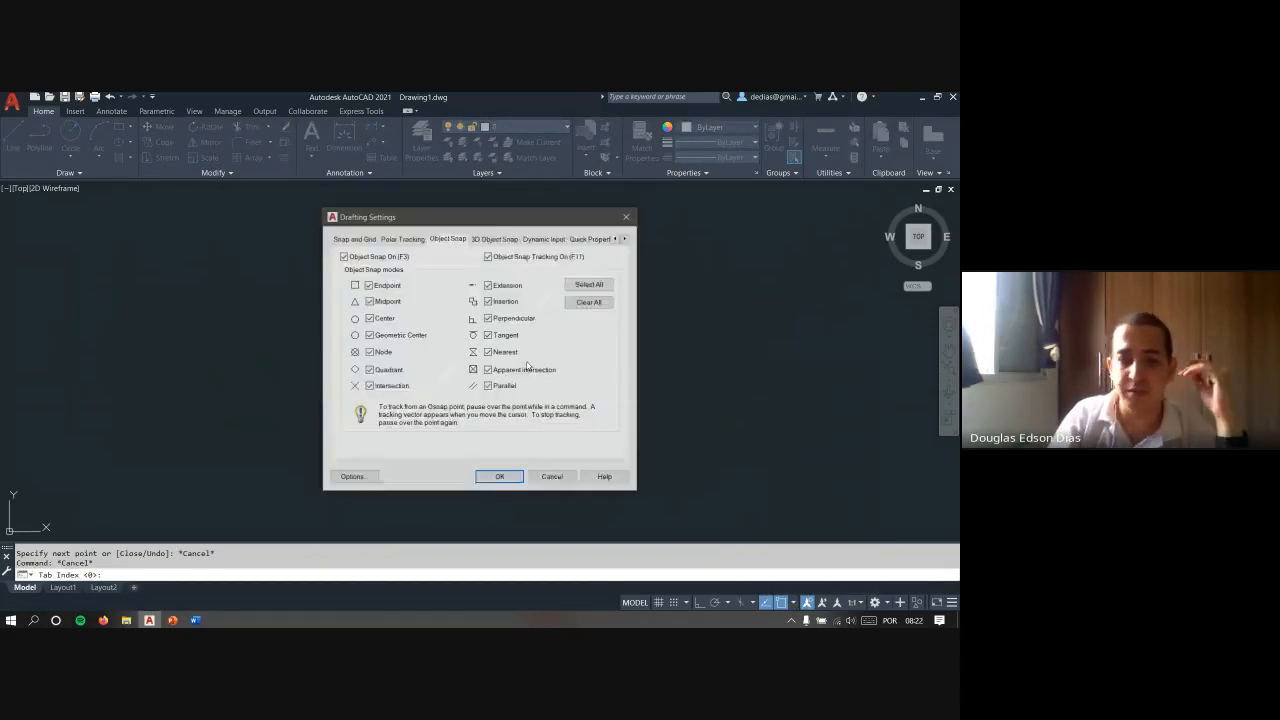
click(602, 303)
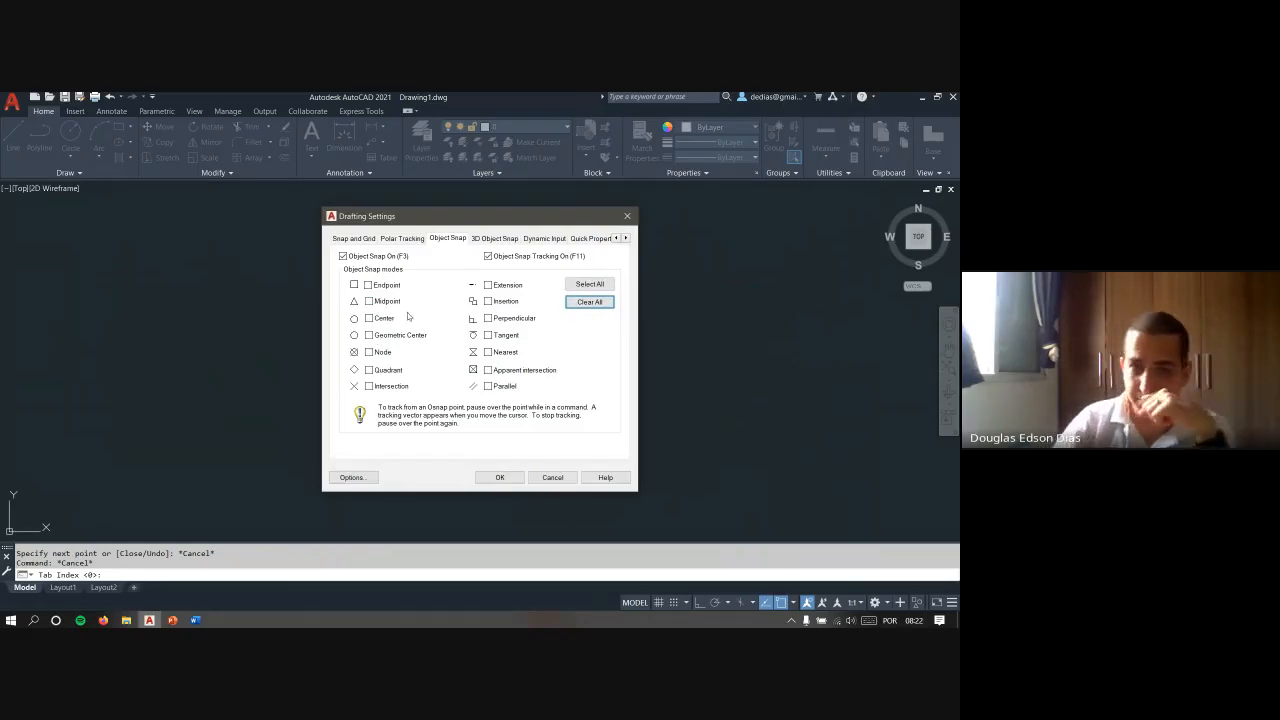
click(371, 288)
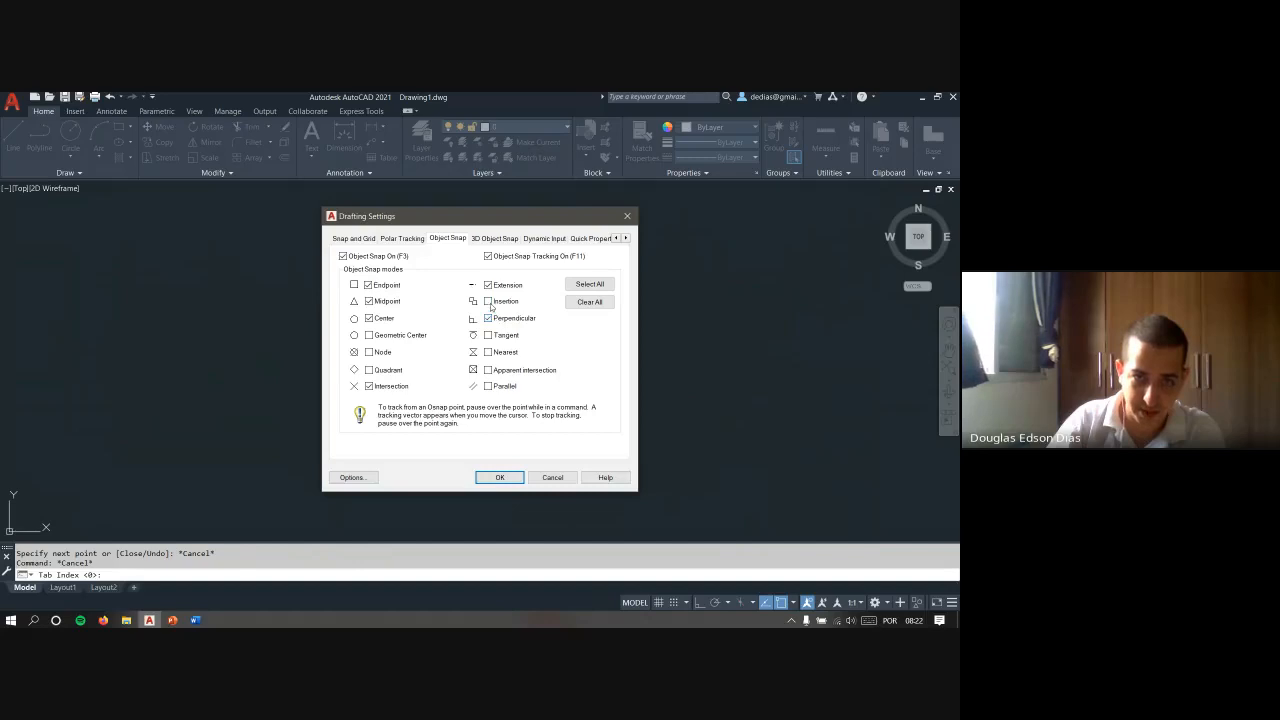
click(489, 303)
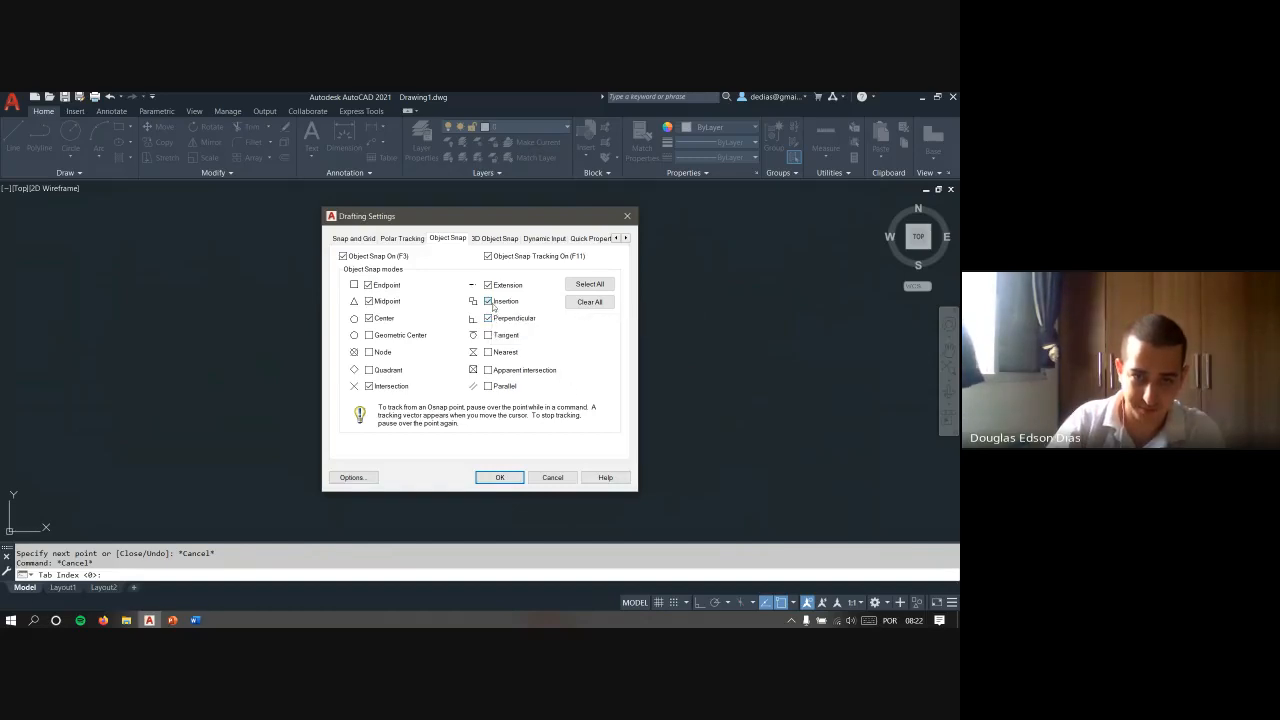
click(500, 477)
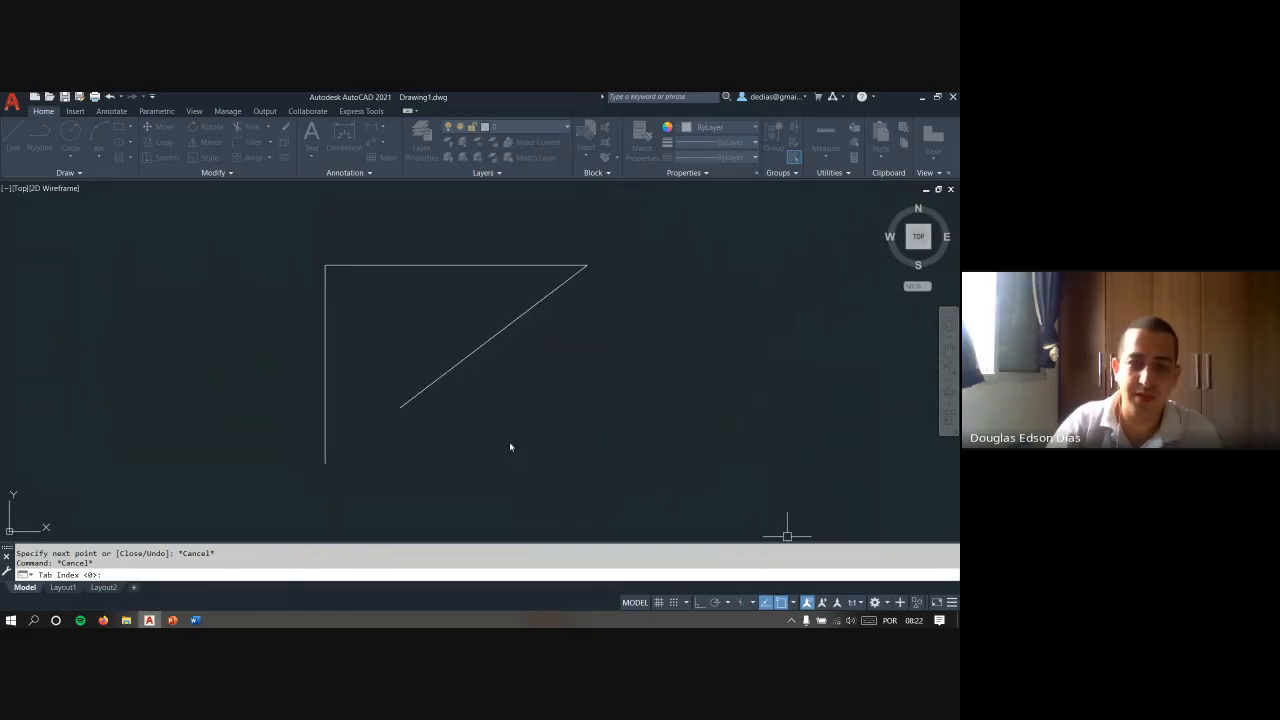
- Turn on the Tangent object snap
click(637, 400)
click(276, 262)
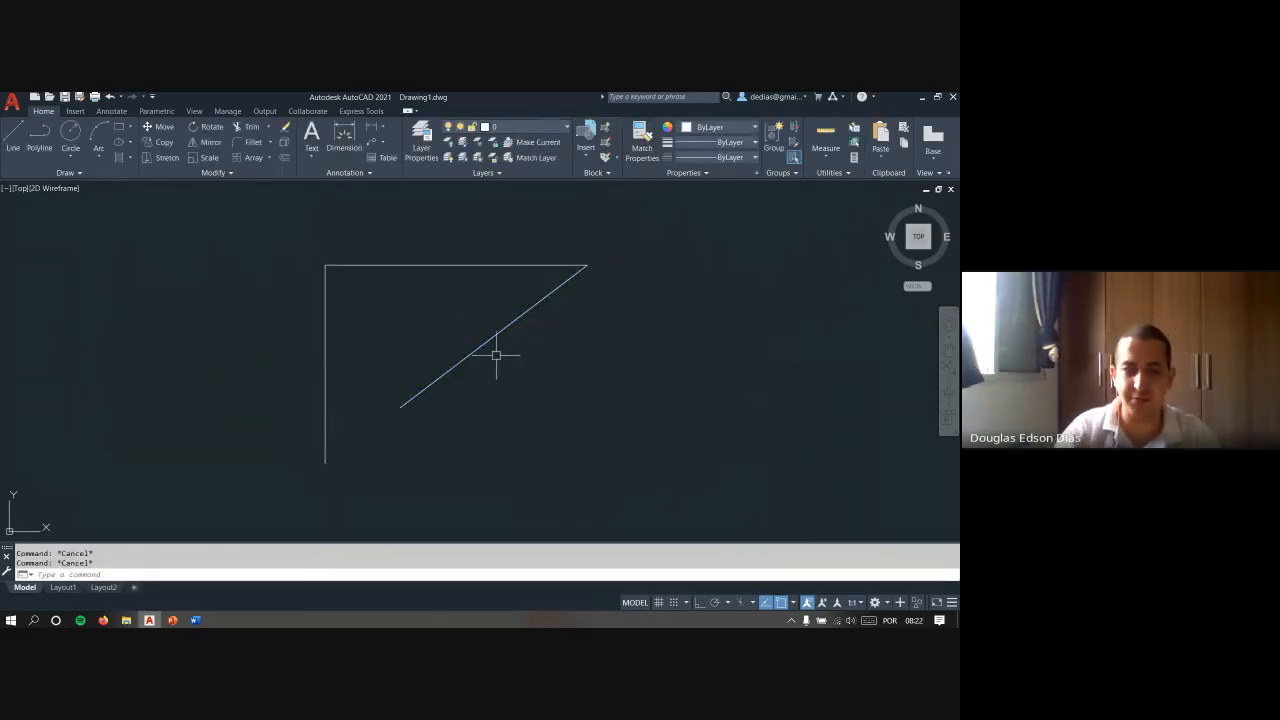
click(793, 604)
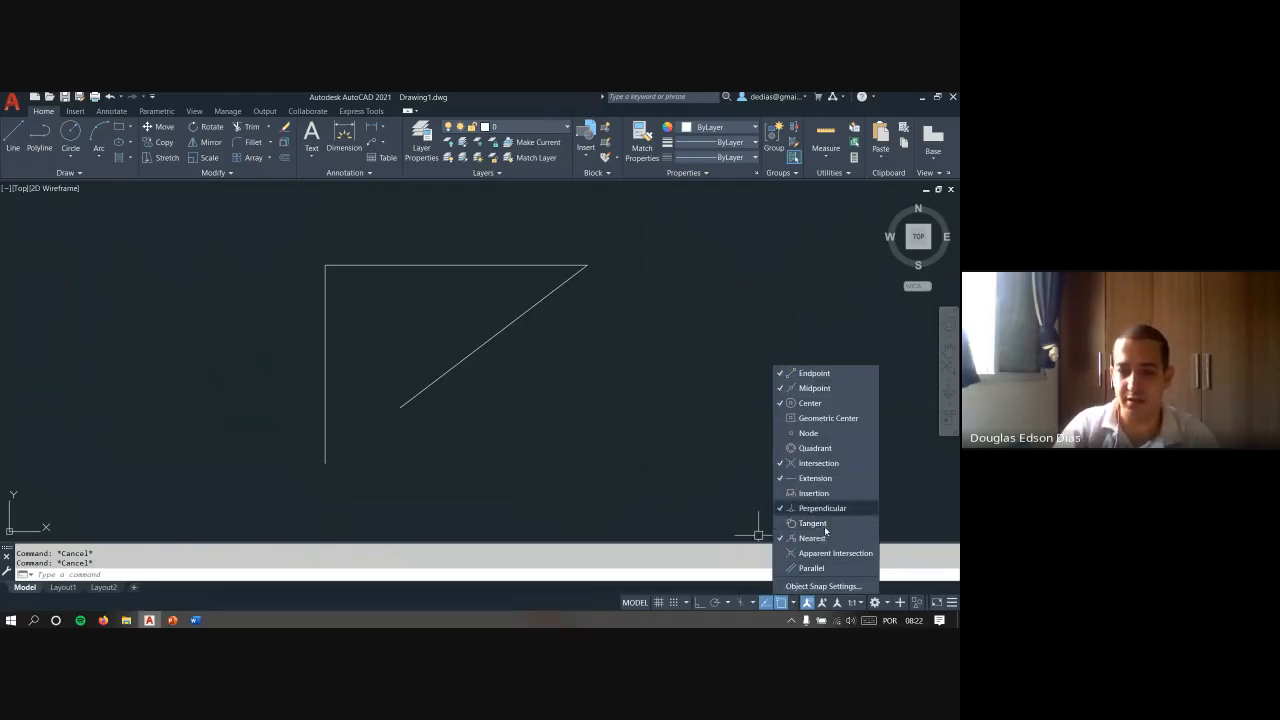
click(826, 524)
click(657, 469)
- Draw a circle to the right of the open line shape
middle_drag(662, 375, 343, 369)
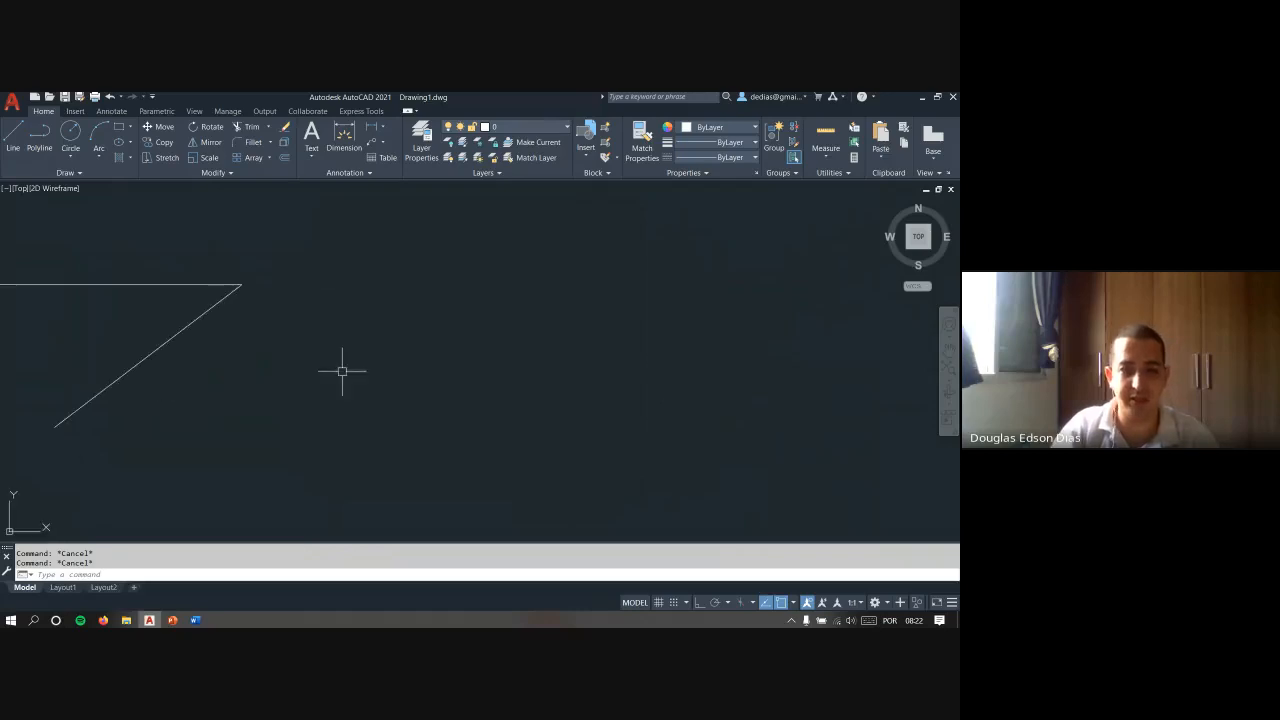
text(c)
key(Return)
click(396, 411)
scroll(540, 274, down, 4)
middle_drag(540, 274, 435, 292)
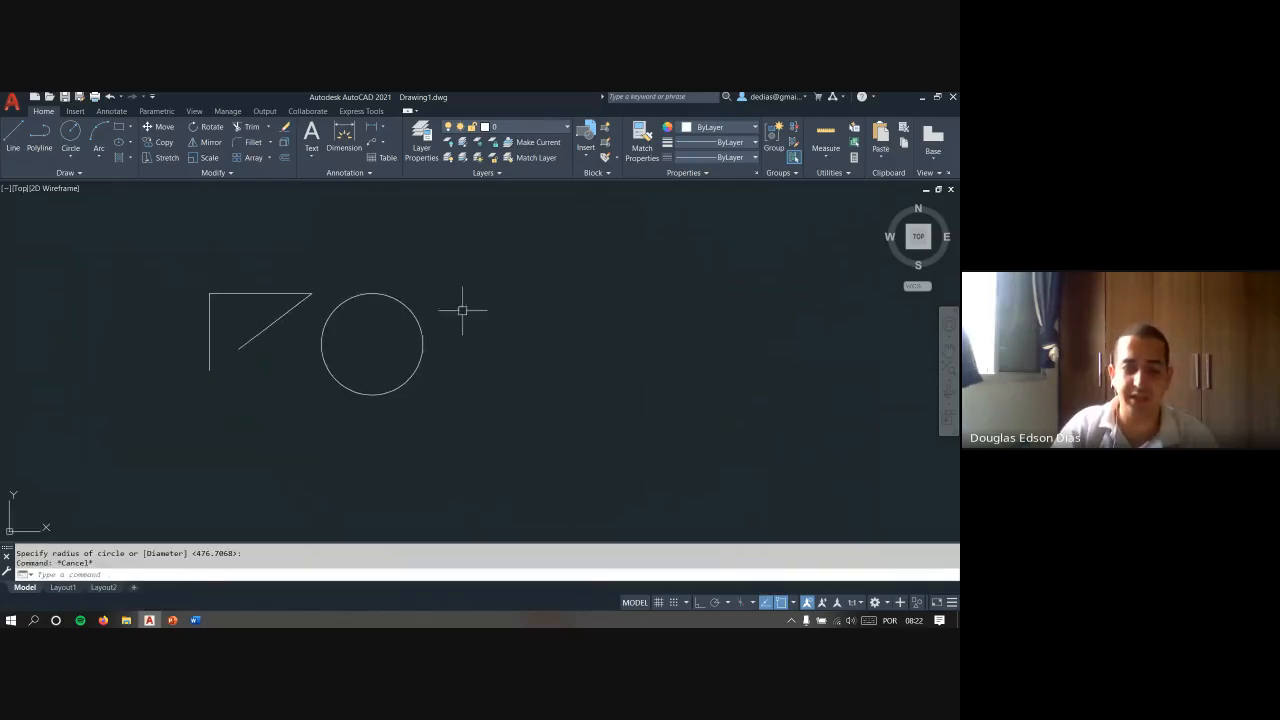
text(l)
key(Return)
click(514, 383)
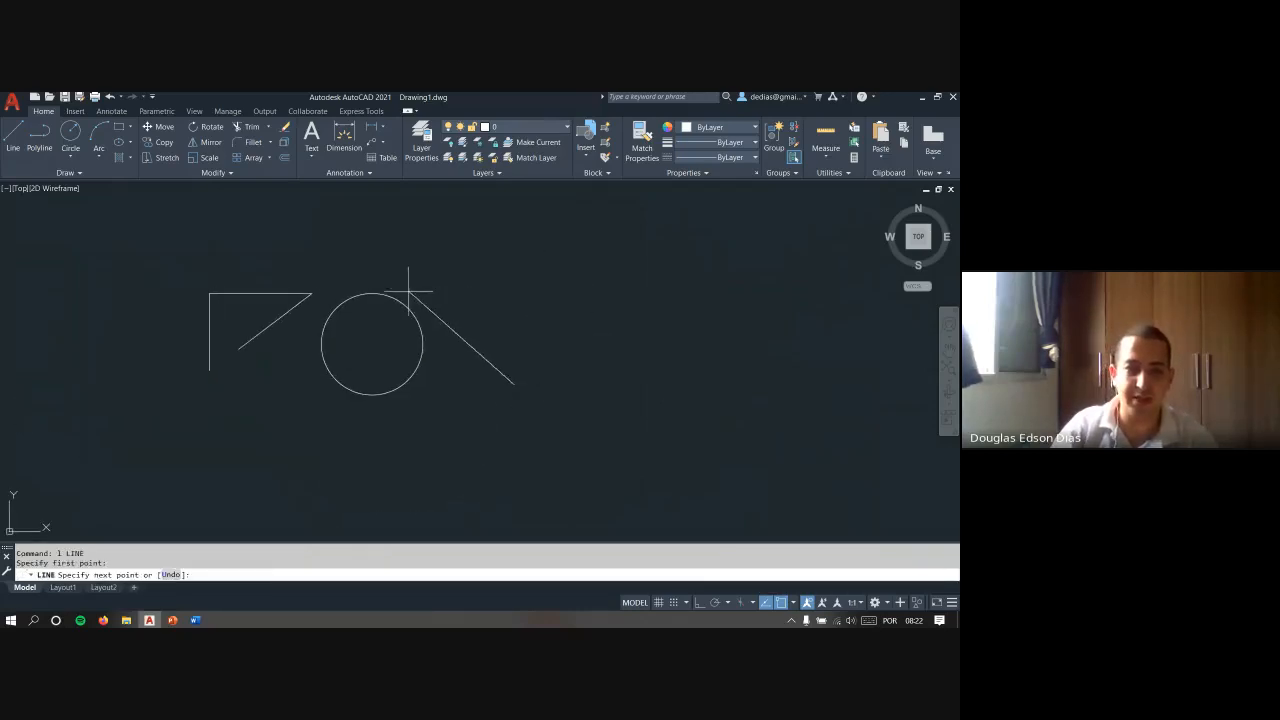
scroll(399, 288, up, 4)
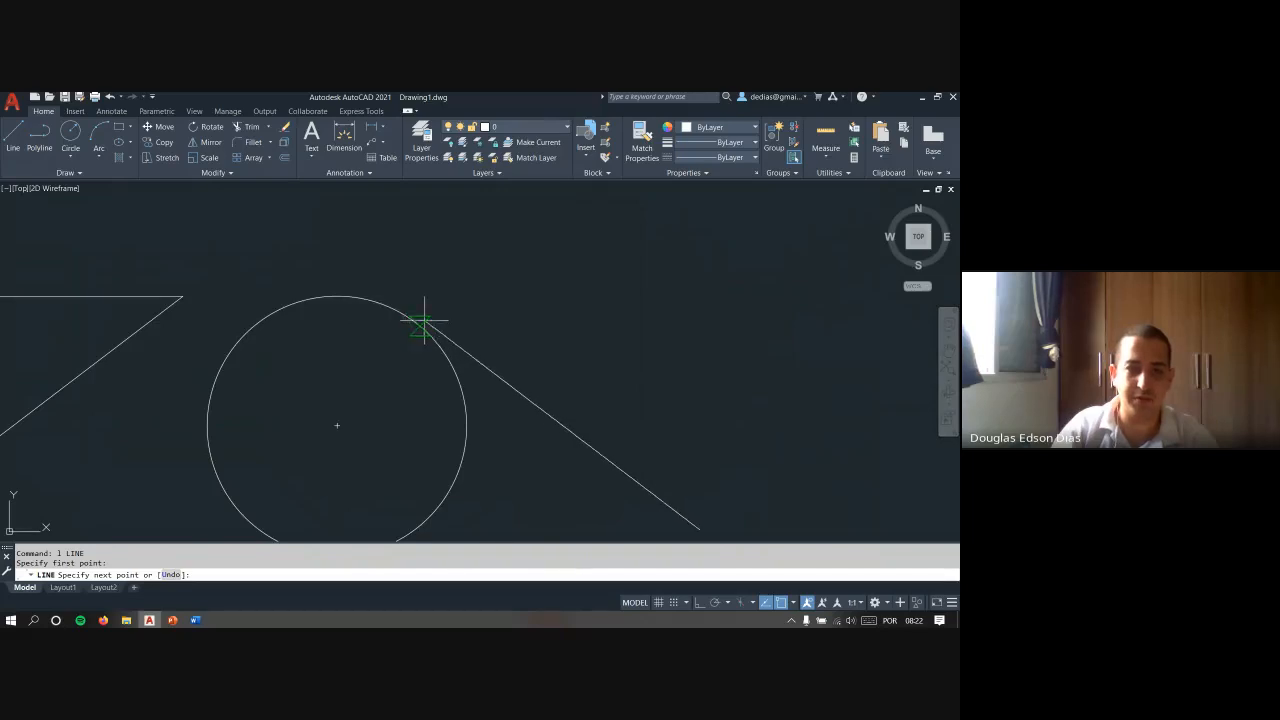
scroll(413, 320, down, 4)
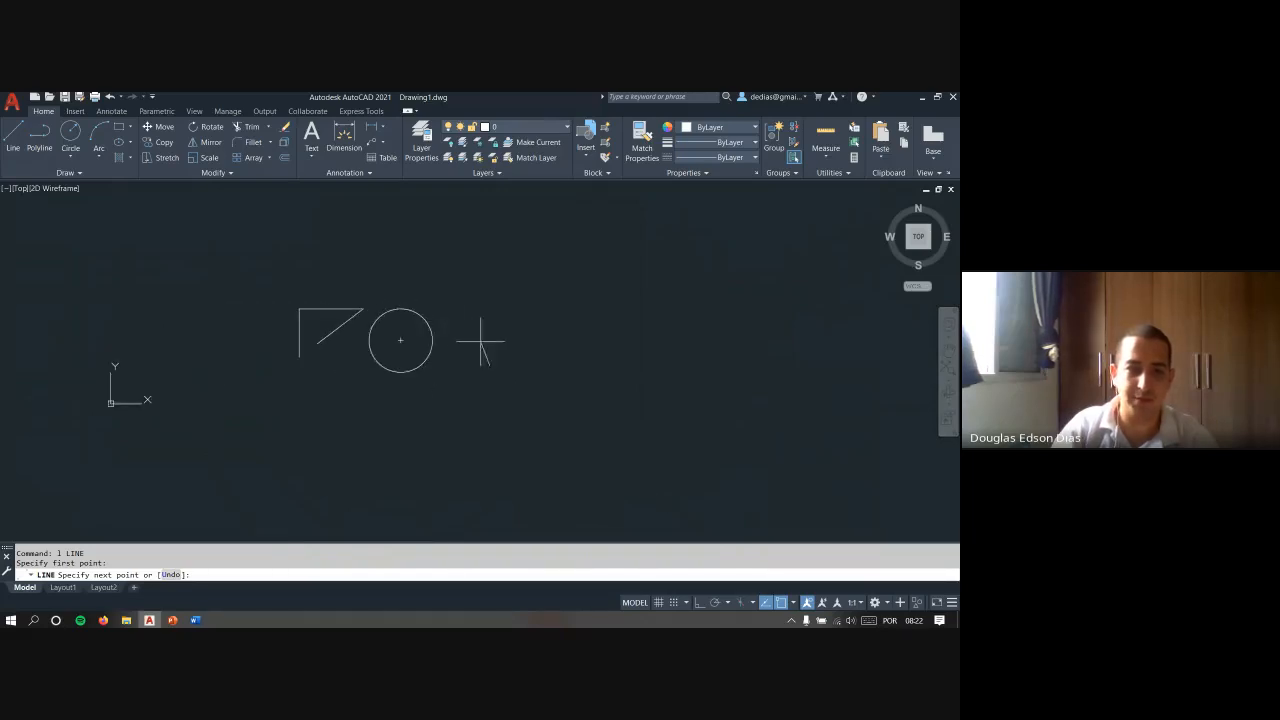
key(Escape)
- Draw a line from the empty area right of the circle to a tangent point on its upper edge
key(space)
click(489, 323)
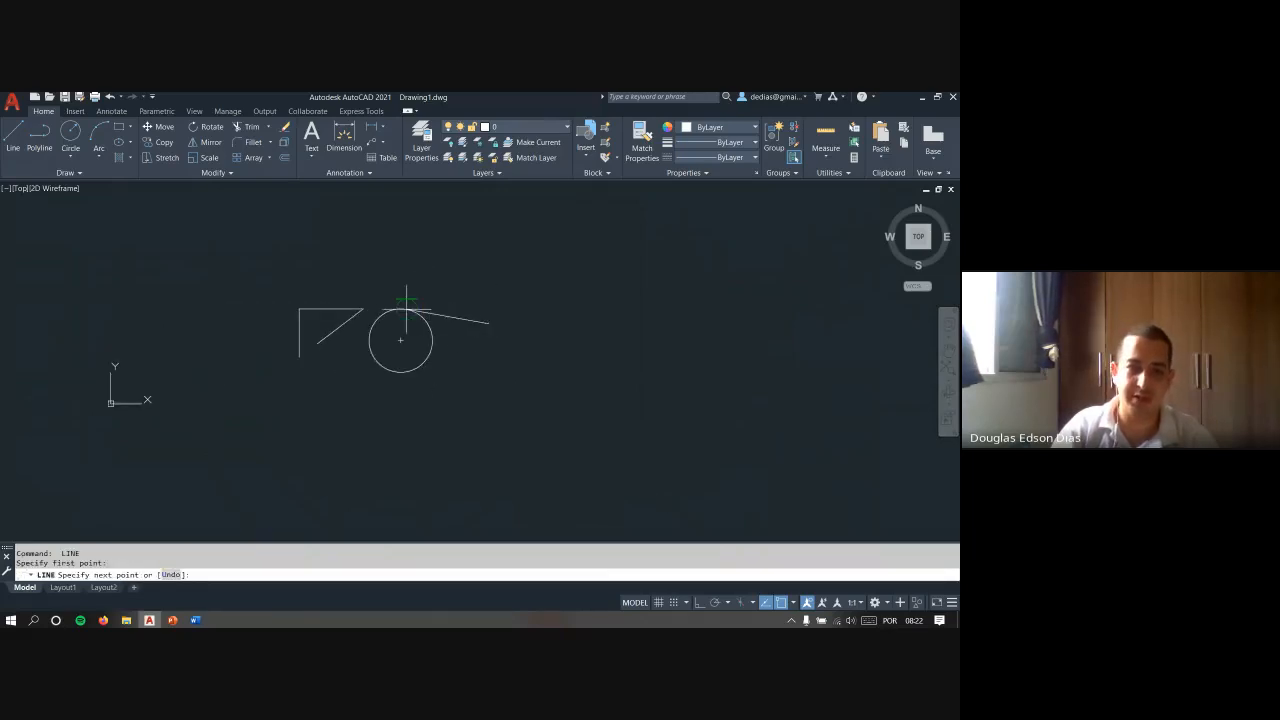
scroll(406, 310, up, 4)
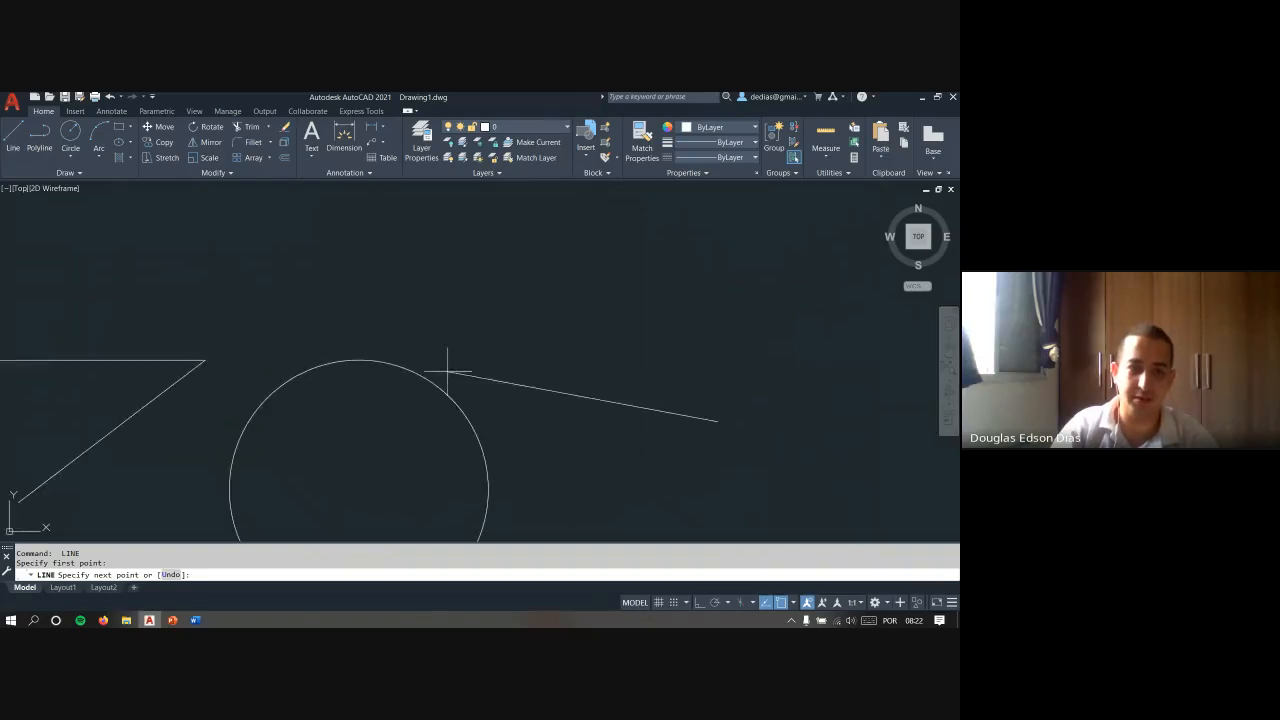
click(381, 361)
scroll(394, 301, down, 4)
key(Escape)
- Draw a second line from below the first line's free end to a tangent point on the circle's lower edge
middle_drag(488, 353, 488, 283)
key(space)
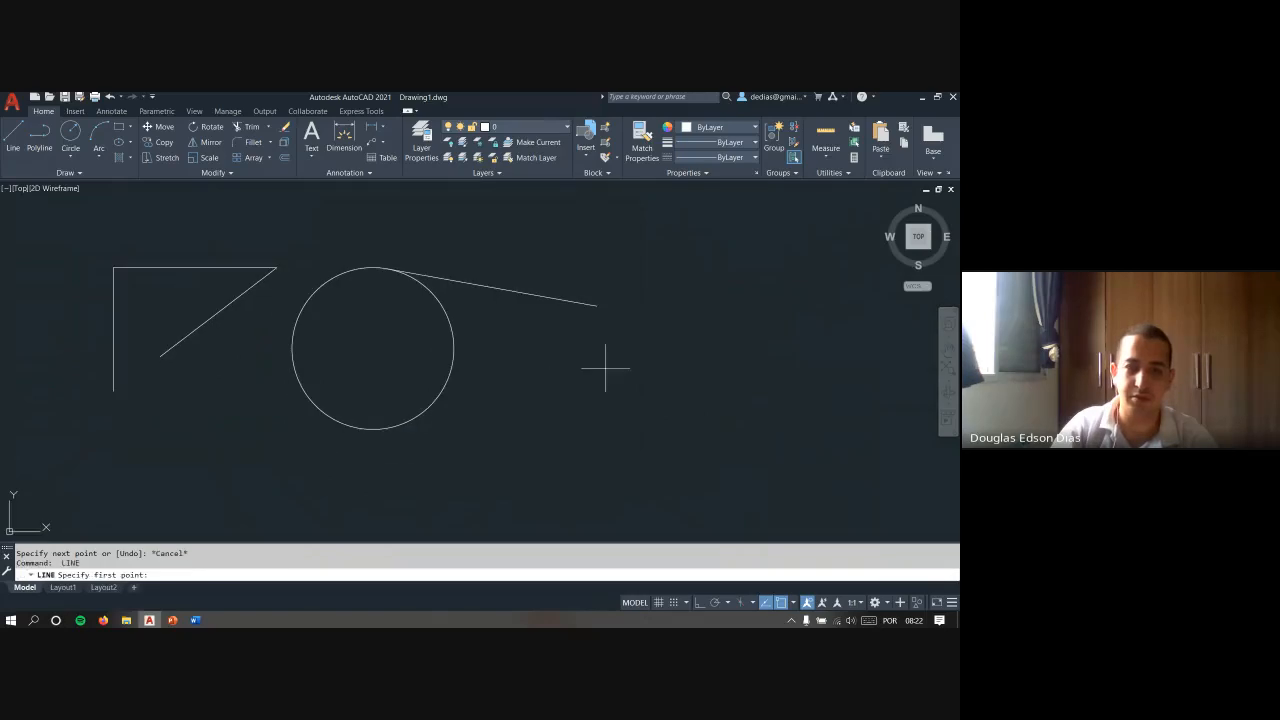
click(606, 367)
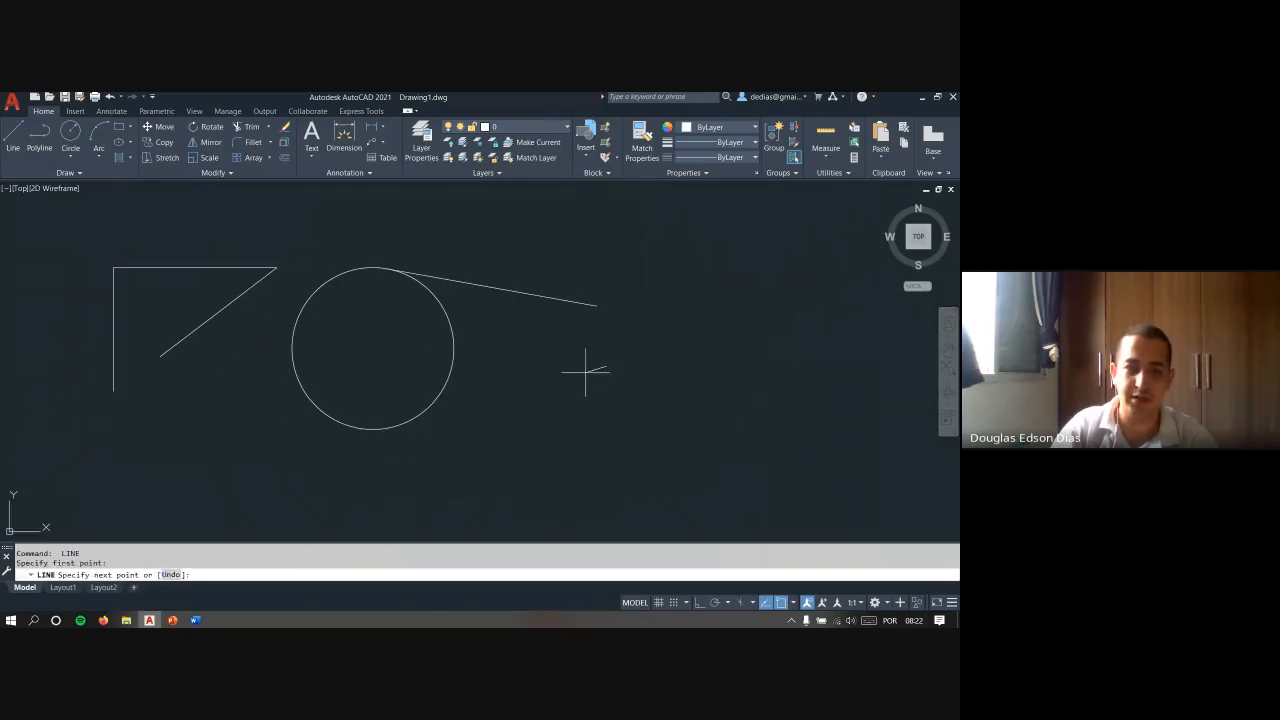
click(386, 422)
key(Escape)
key(Escape)
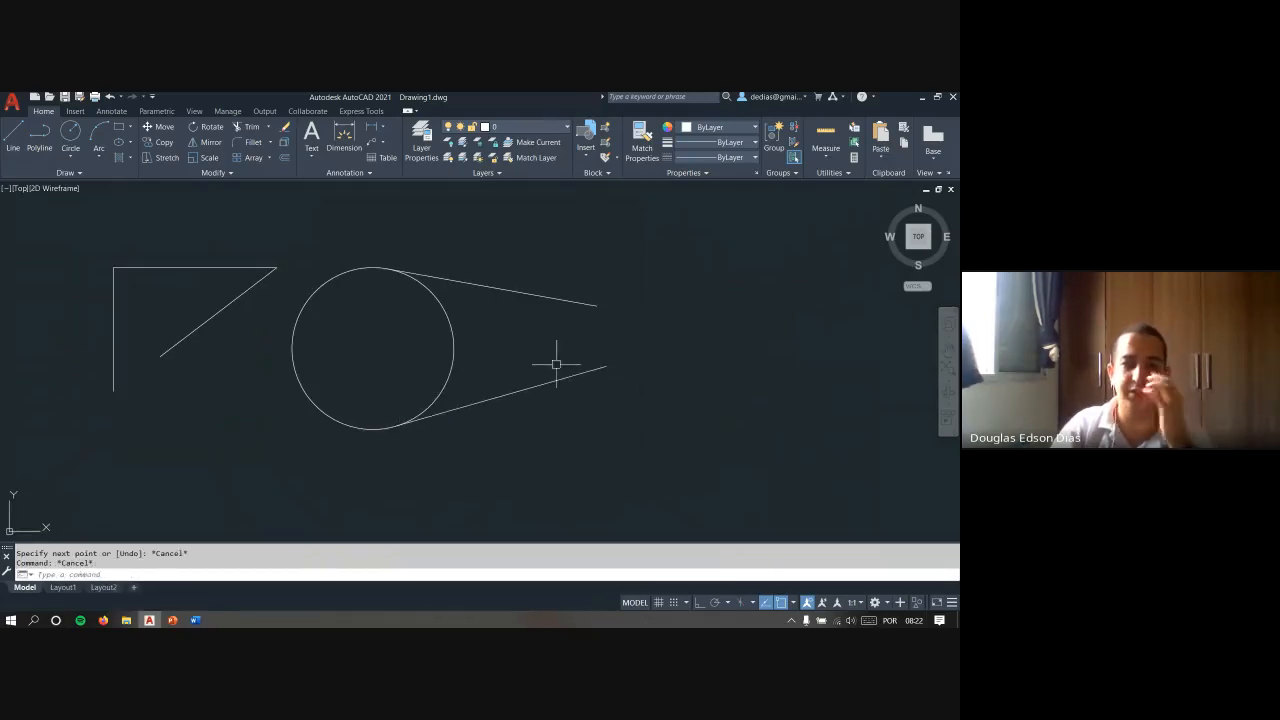
- Erase the circle and its two tangent lines
click(646, 400)
click(425, 245)
key(Delete)
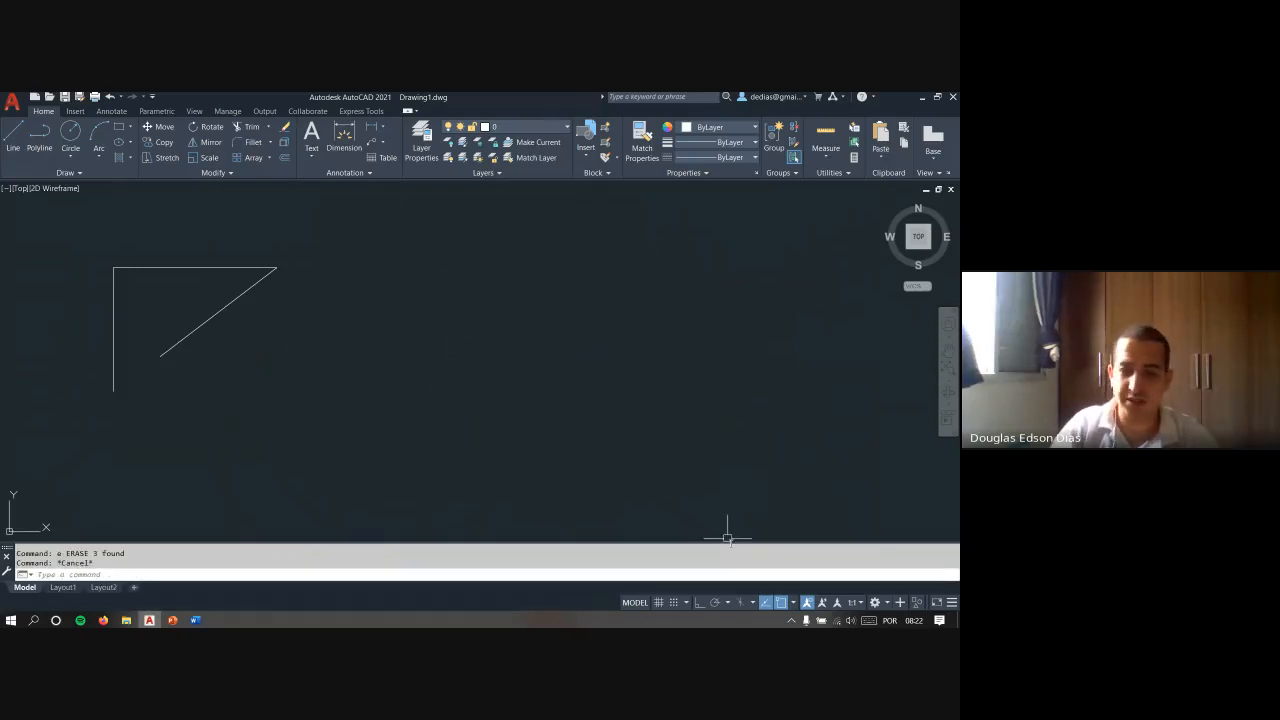
- Turn off the Midpoint object snap and try a test line toward the middle of the diagonal line
click(794, 606)
key(Escape)
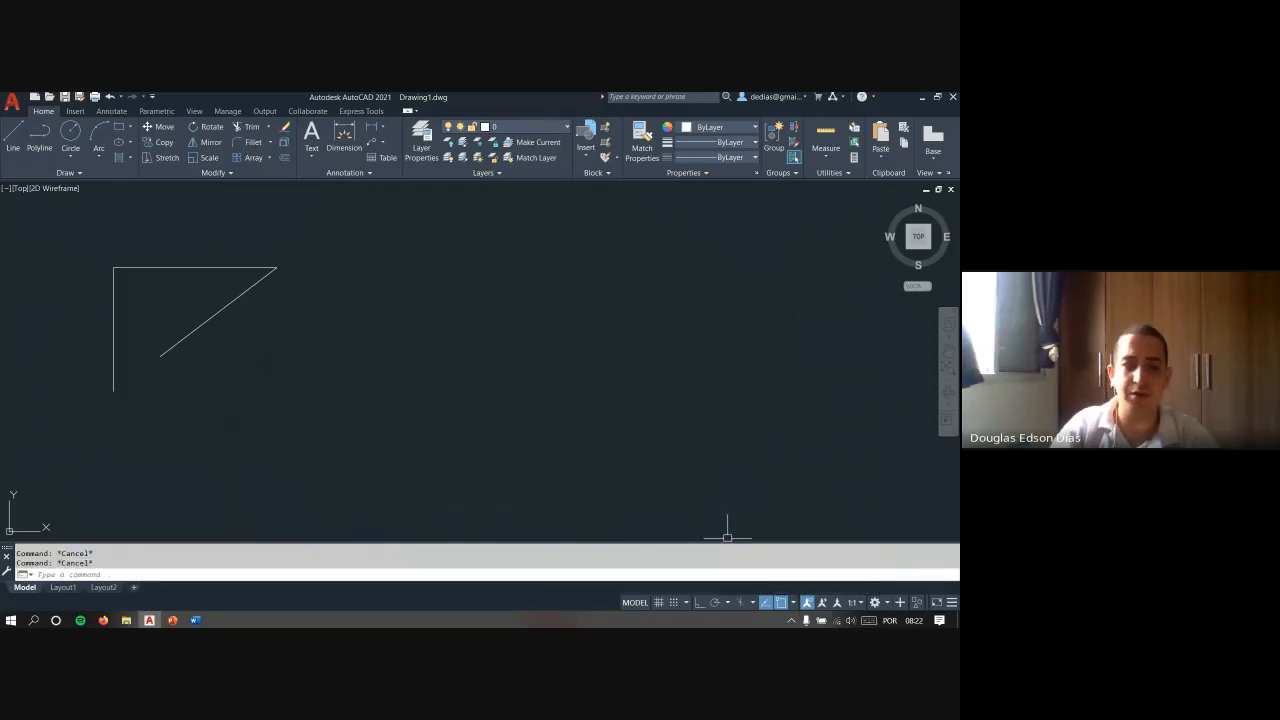
text(l)
key(Return)
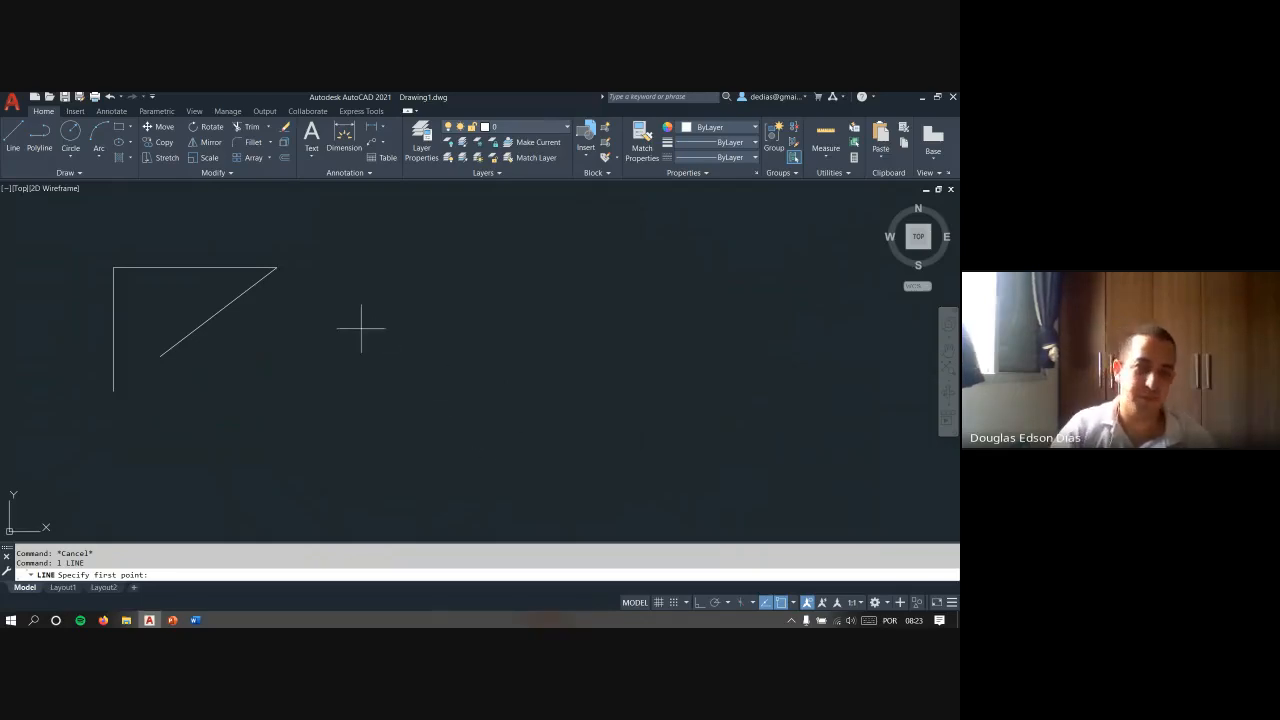
click(796, 603)
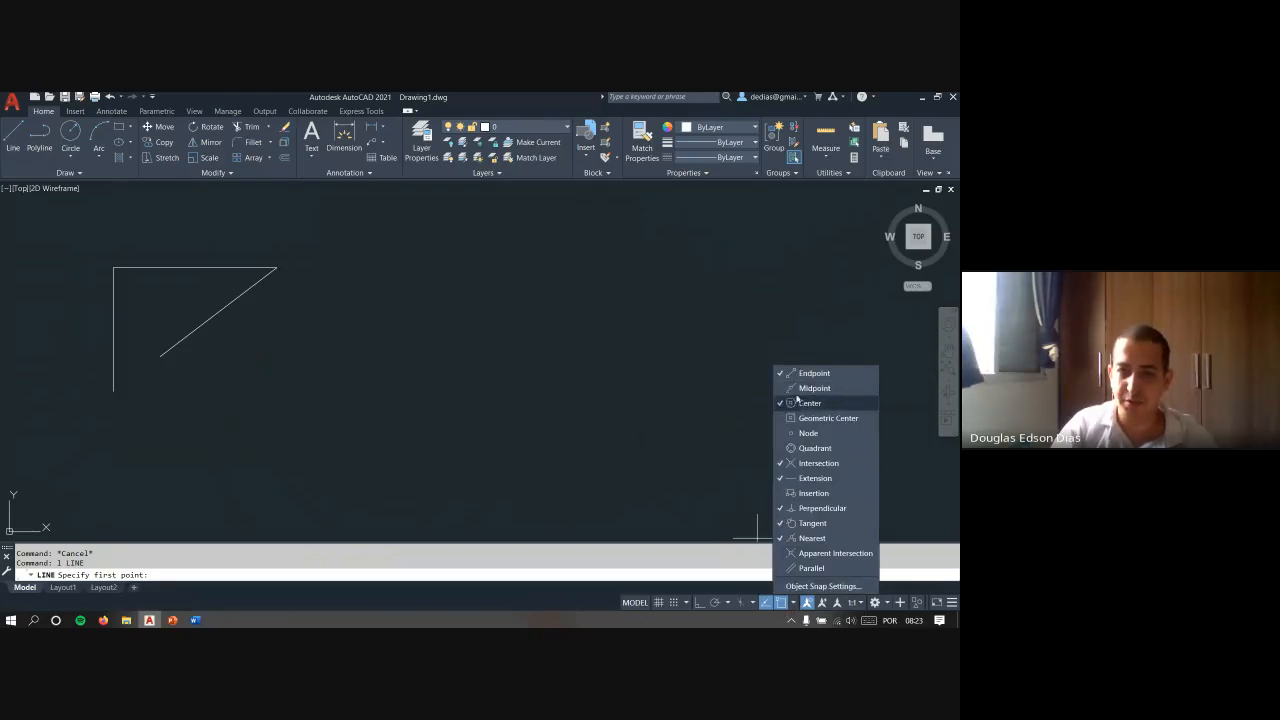
click(721, 461)
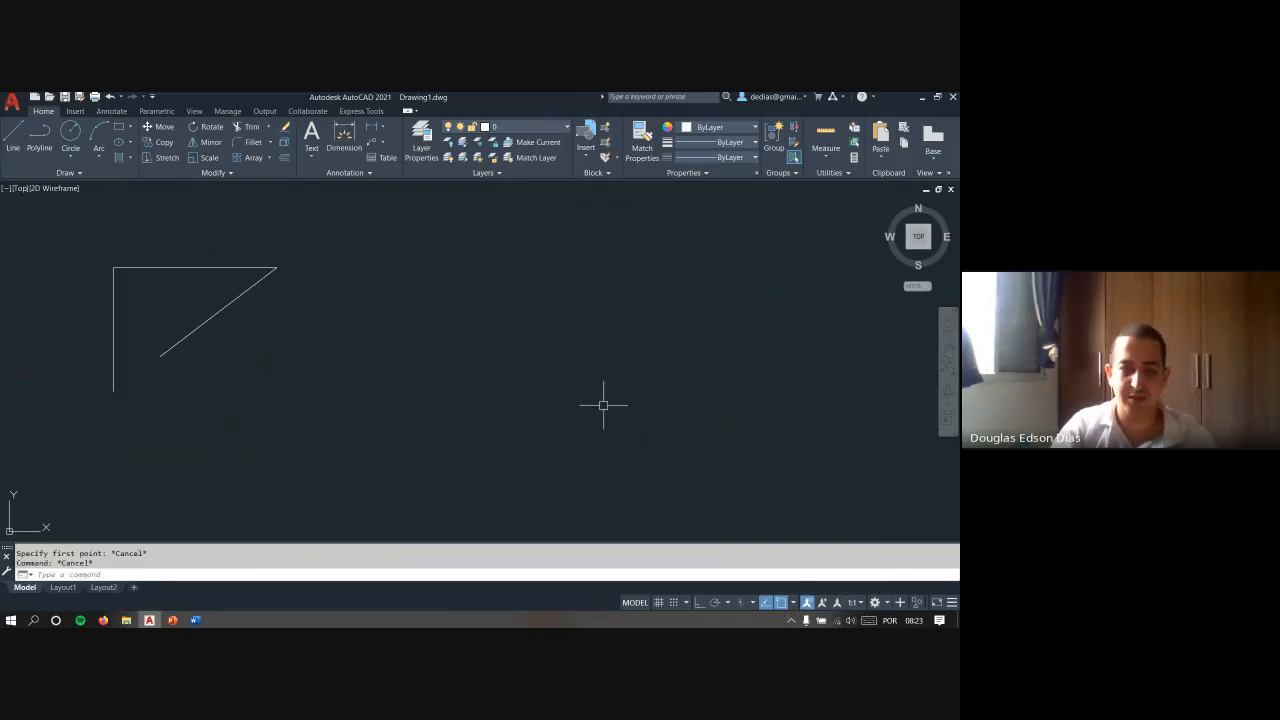
click(521, 443)
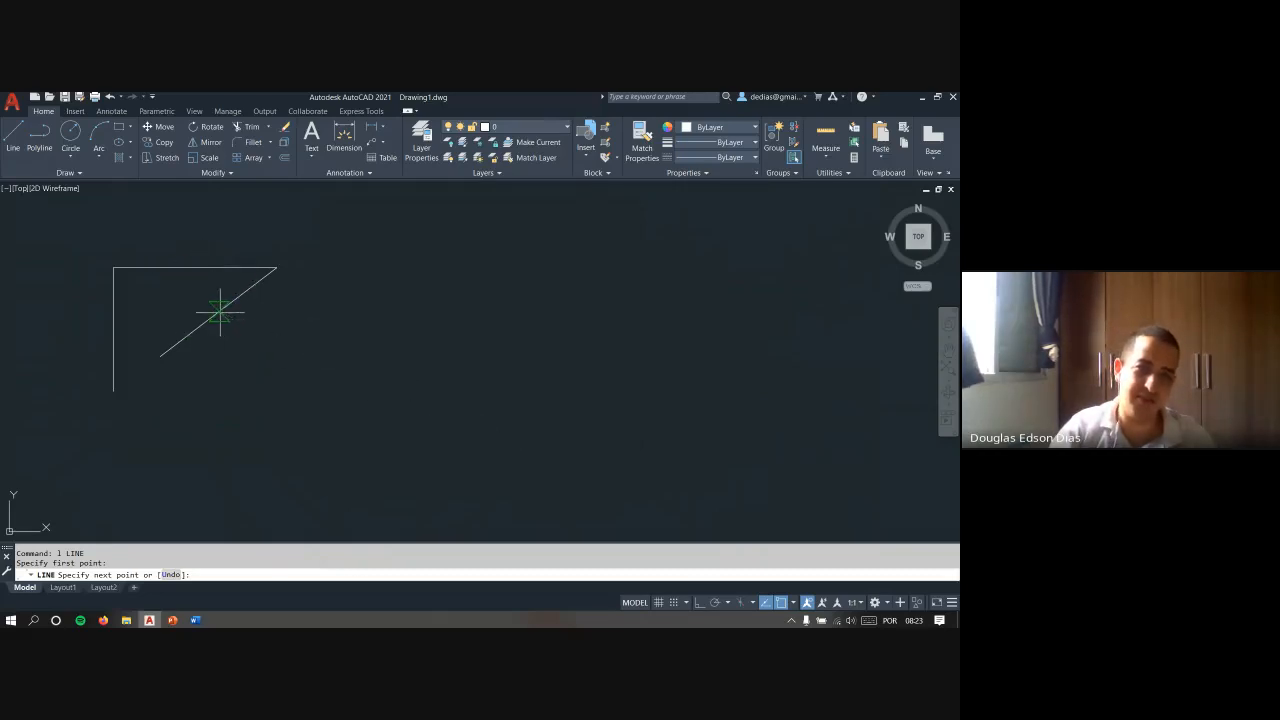
key(Escape)
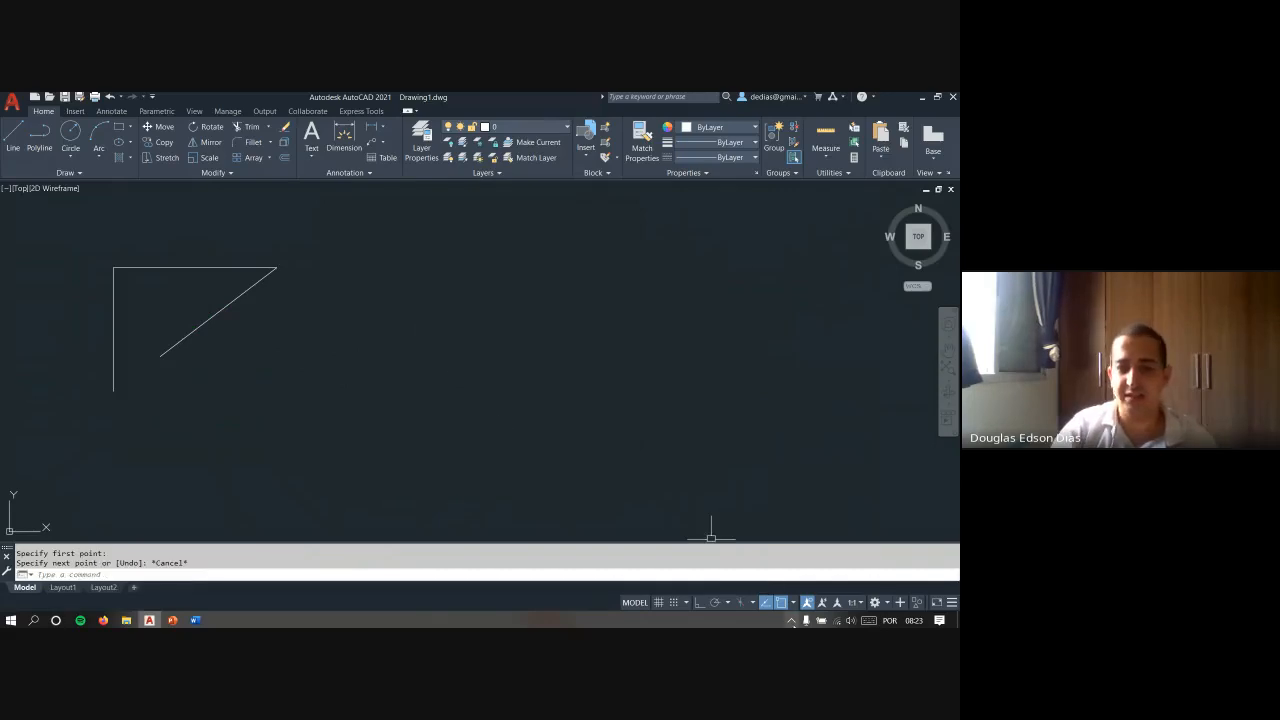
- Turn the Midpoint object snap back on and try a line from the empty area right of the shape
click(795, 603)
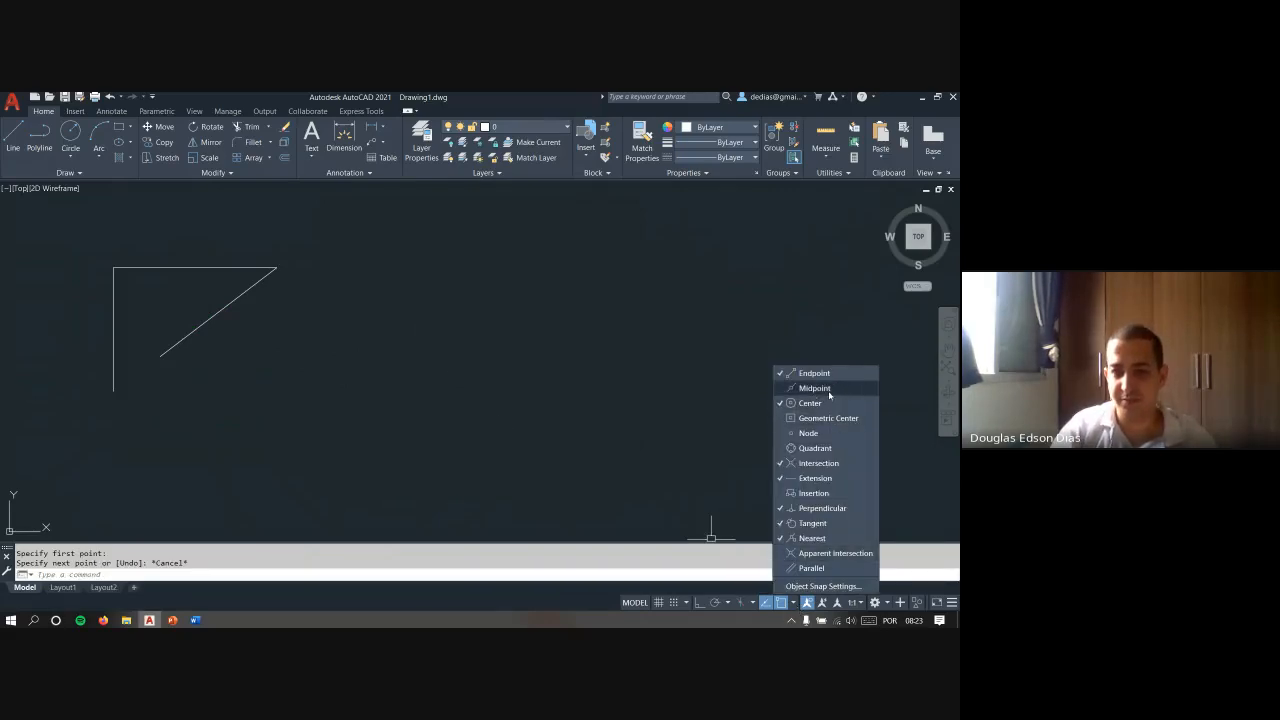
click(683, 431)
text(l)
key(Return)
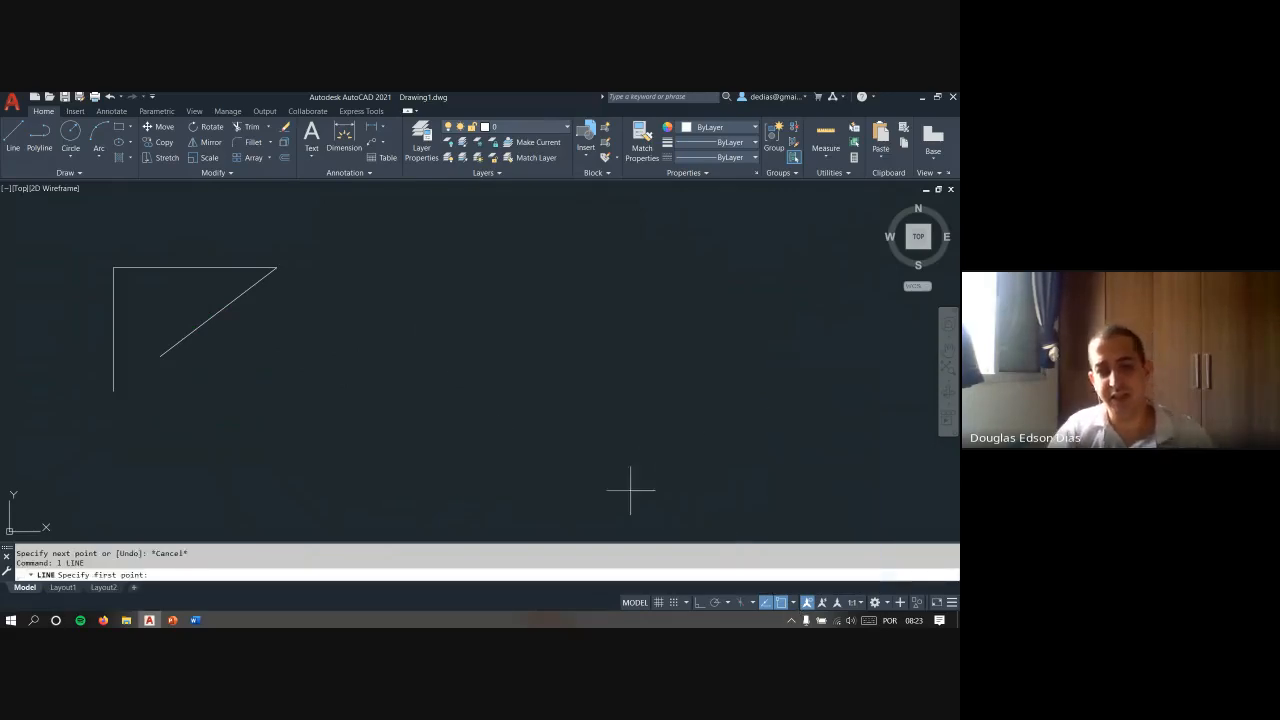
click(628, 495)
key(Escape)
key(Escape)
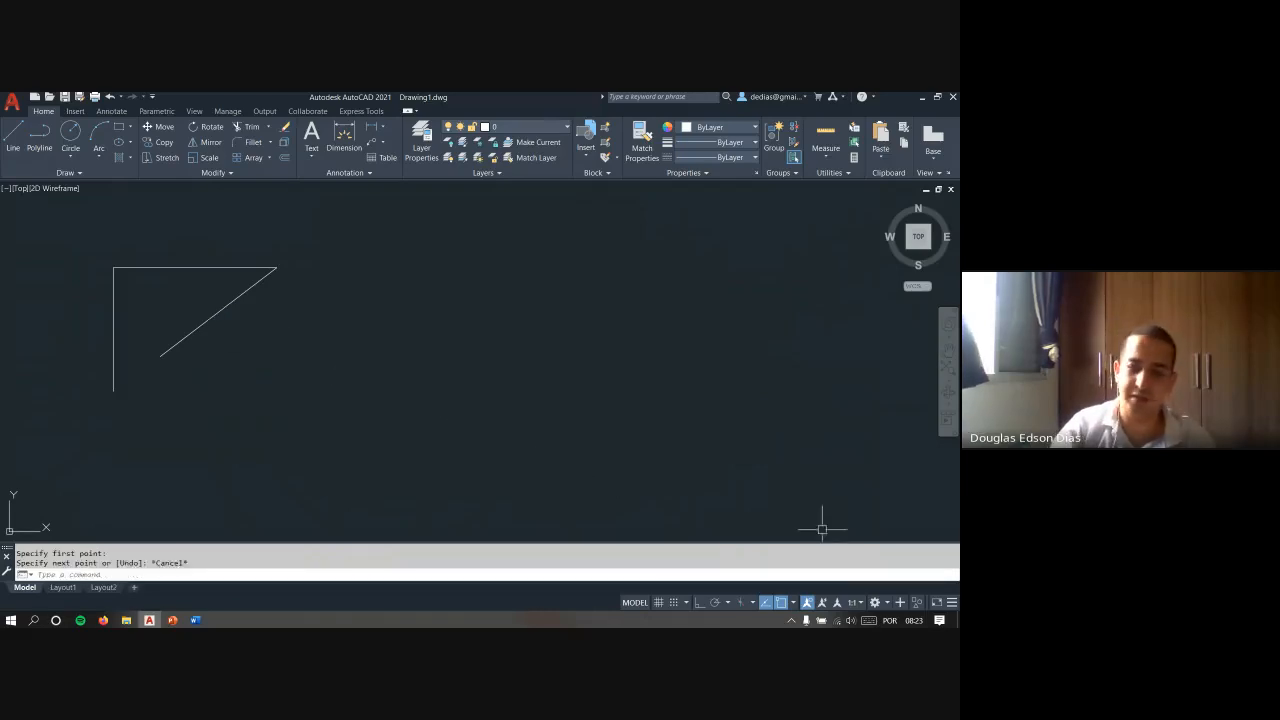
click(793, 602)
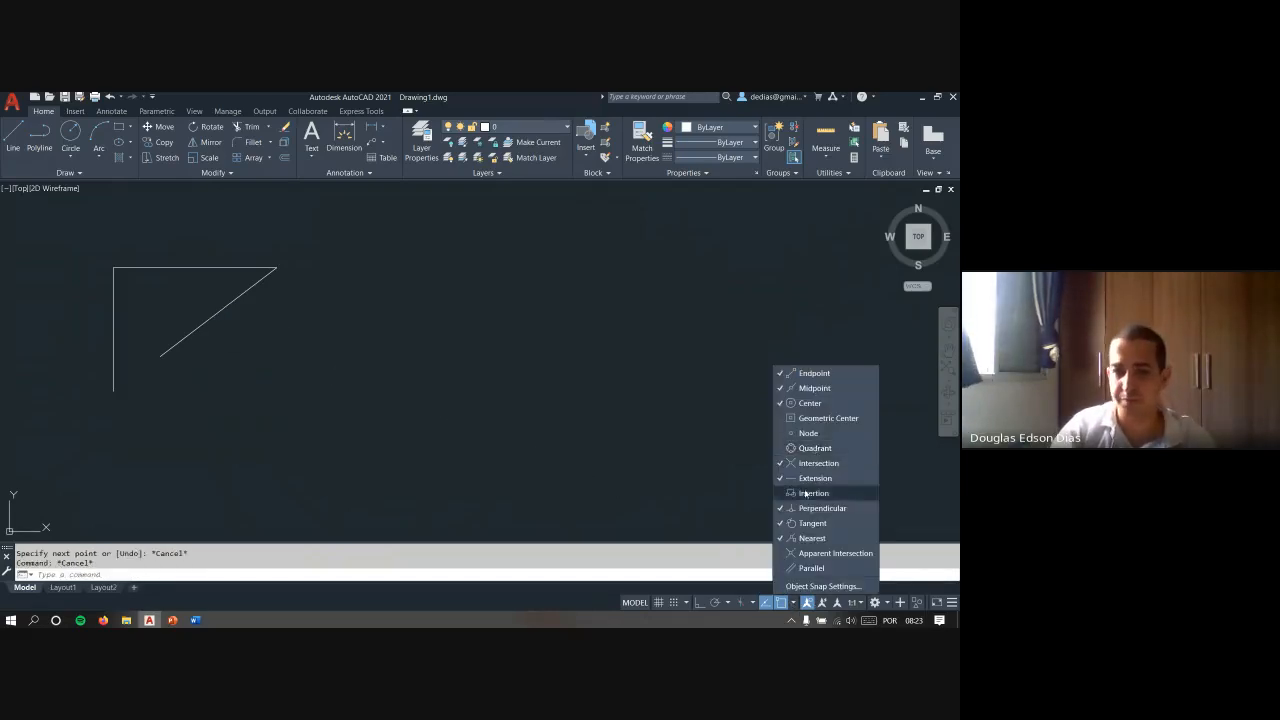
click(653, 435)
key(Escape)
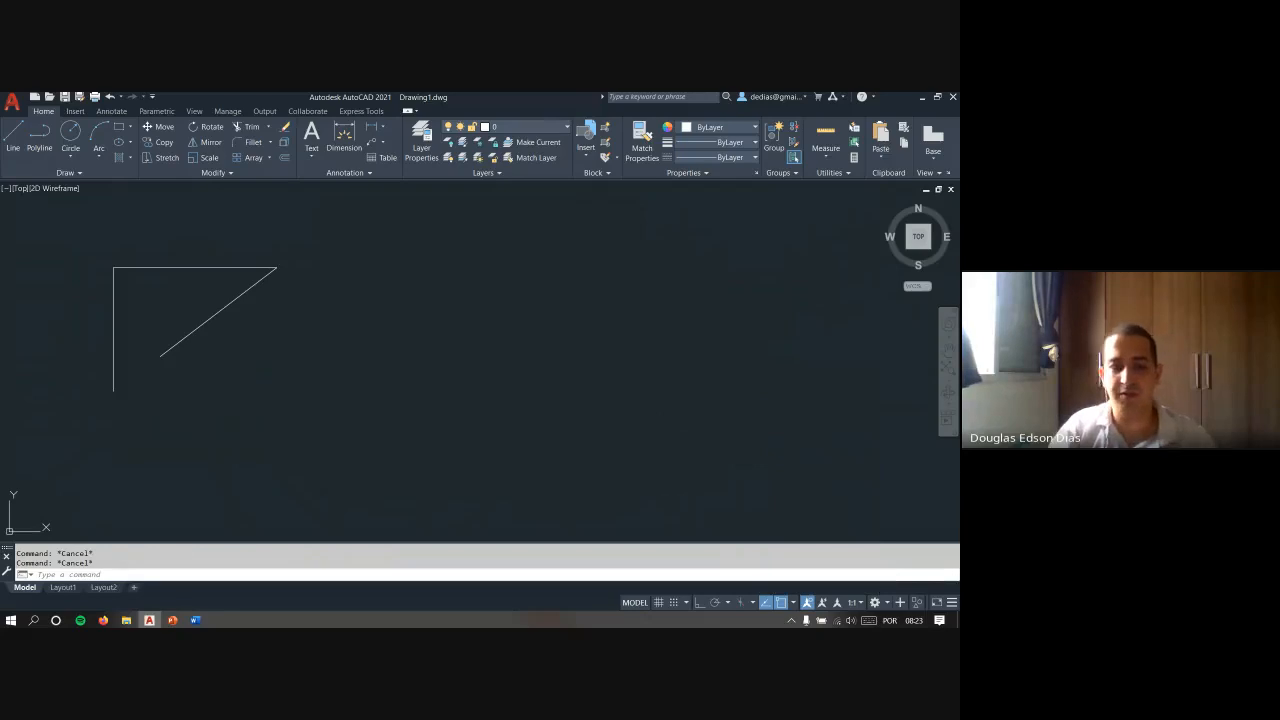
- Draw a line from the empty lower area to the diagonal line's midpoint, using a one-time Midpoint snap override
text(l)
key(Return)
click(651, 467)
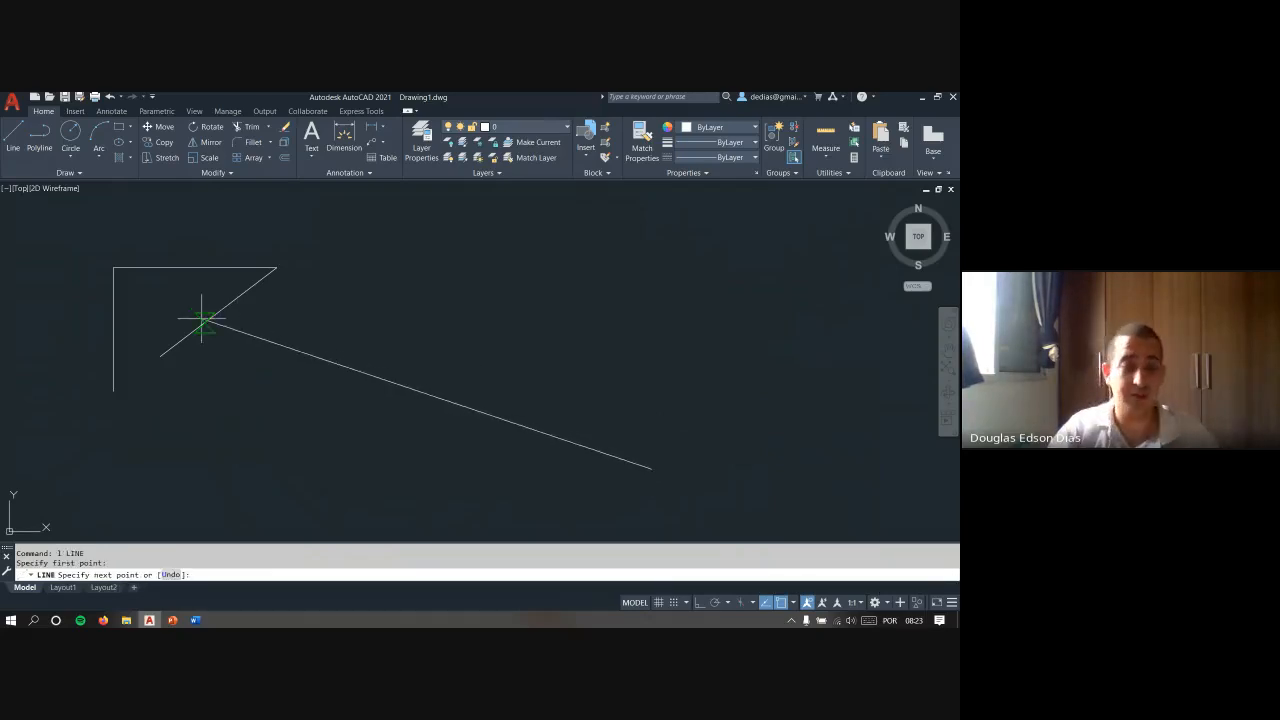
key(F8)
shift+right_click(318, 313)
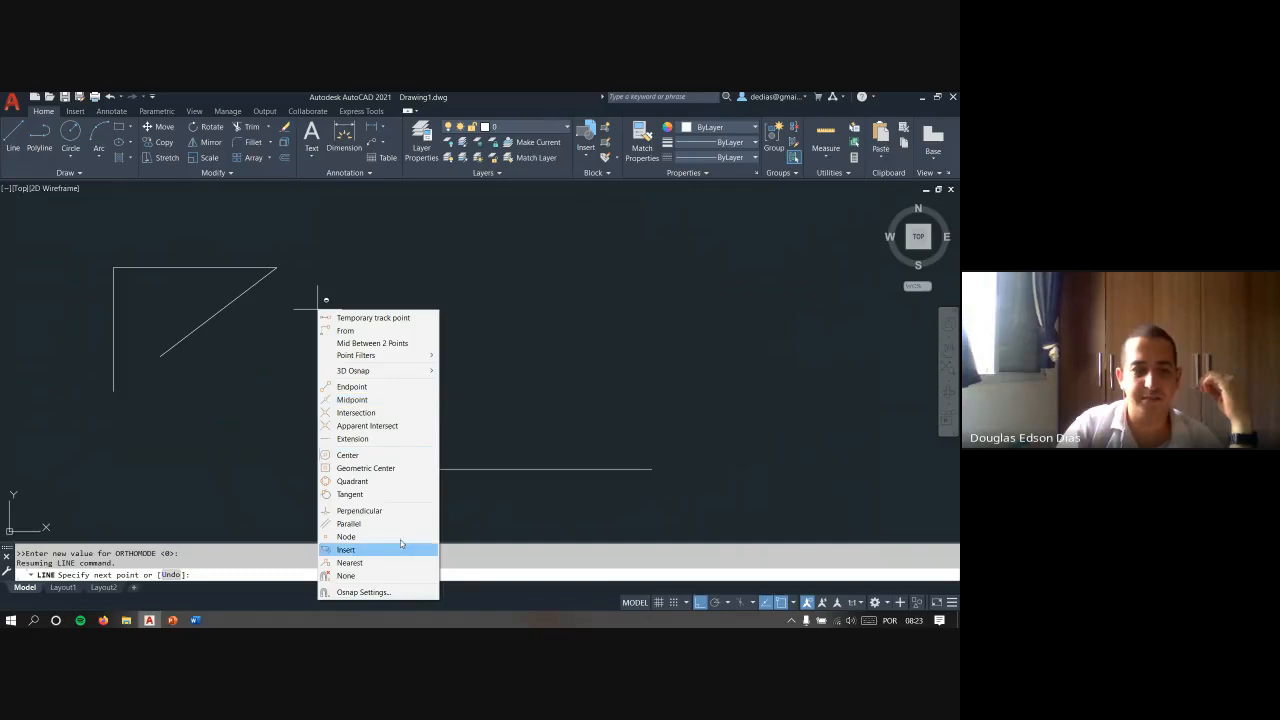
click(380, 399)
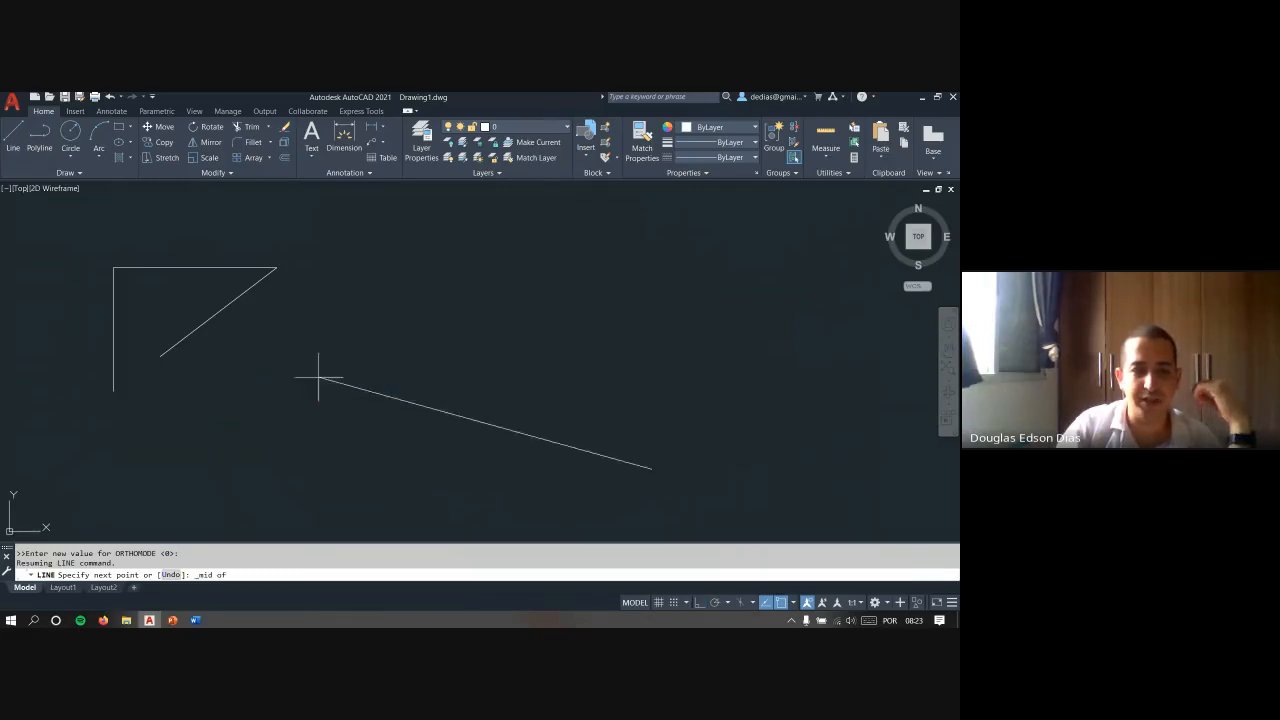
click(218, 312)
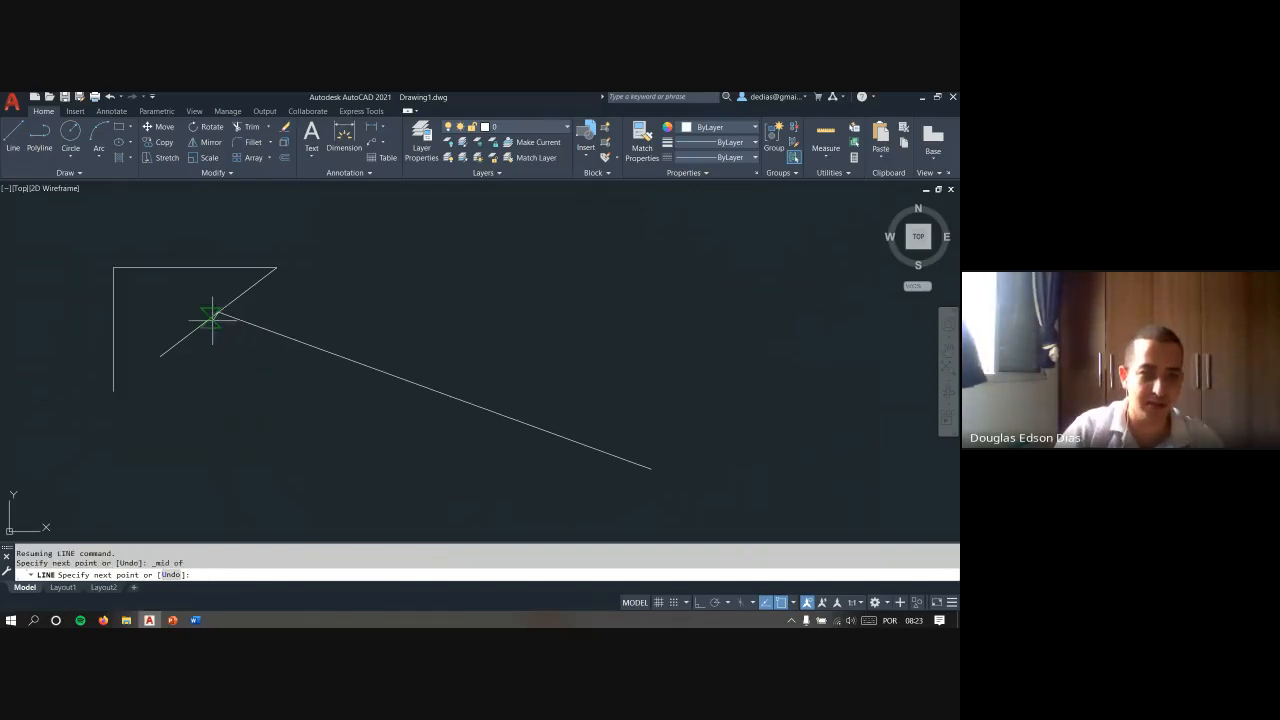
- Continue the line to the corner where the diagonal meets the horizontal line, using a one-time Intersection snap override
shift+right_click(190, 268)
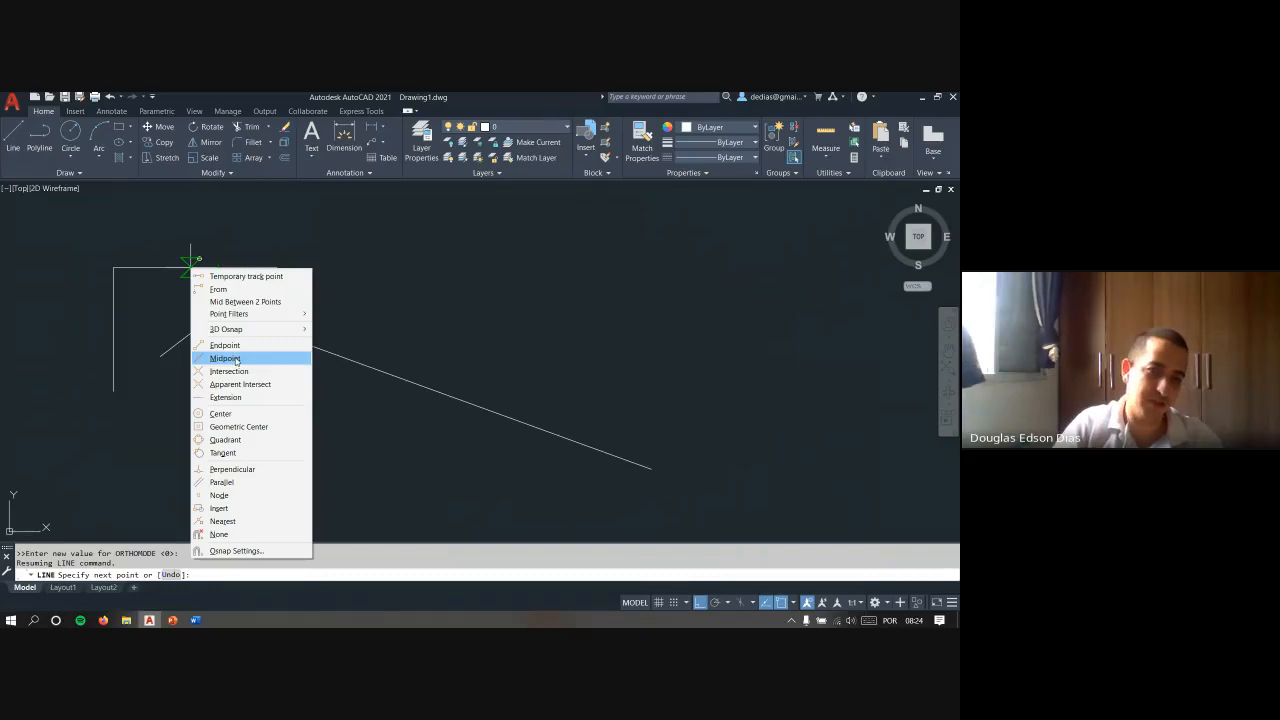
click(236, 371)
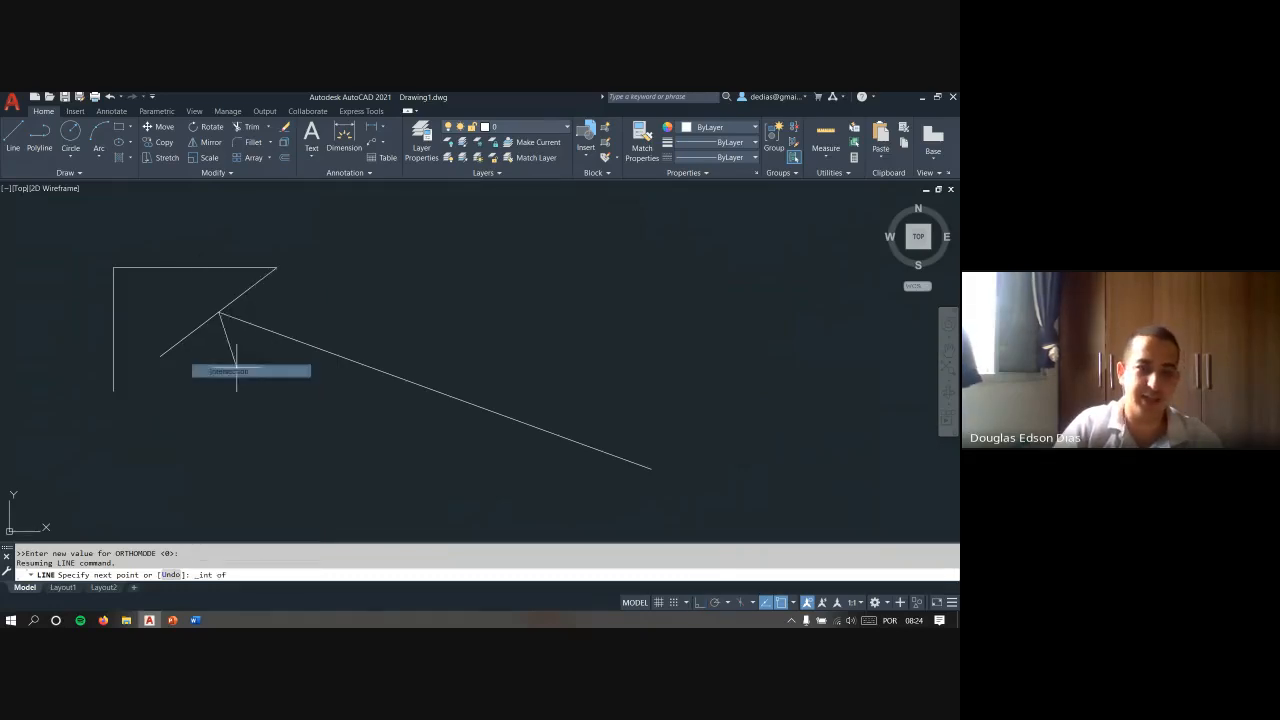
click(277, 267)
key(Escape)
key(Escape)
right_click(257, 288)
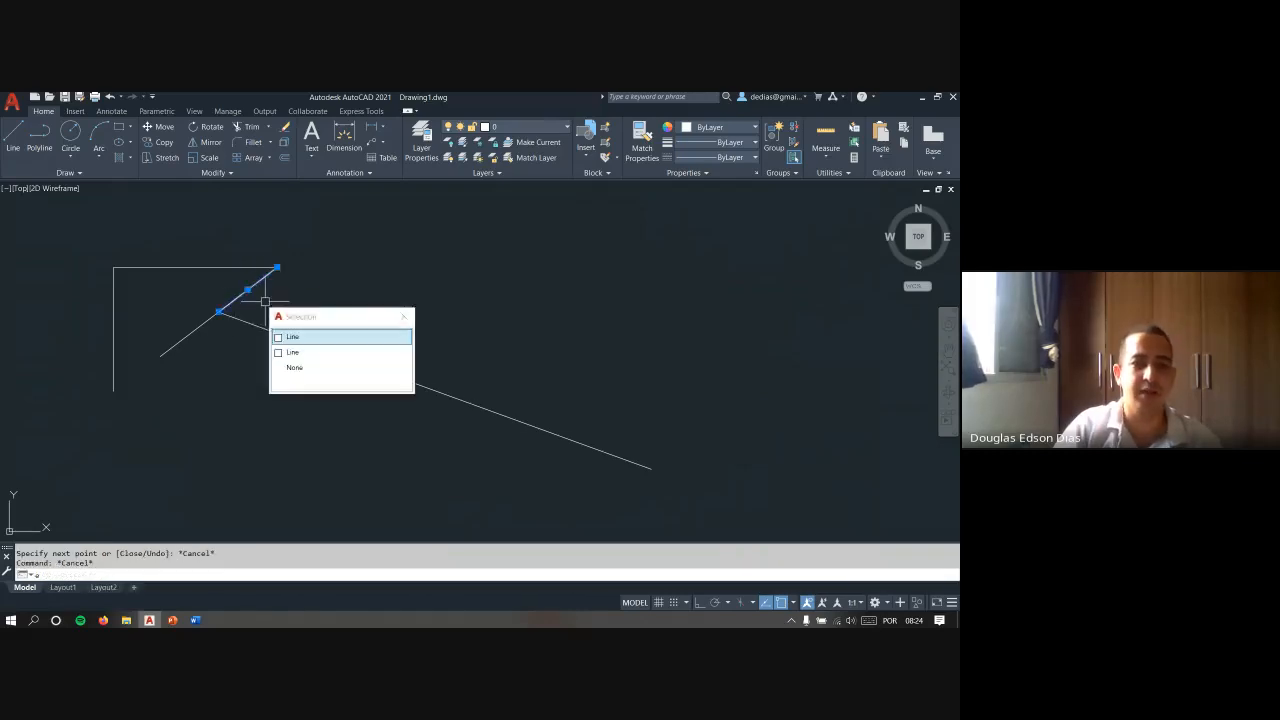
key(Escape)
key(Escape)
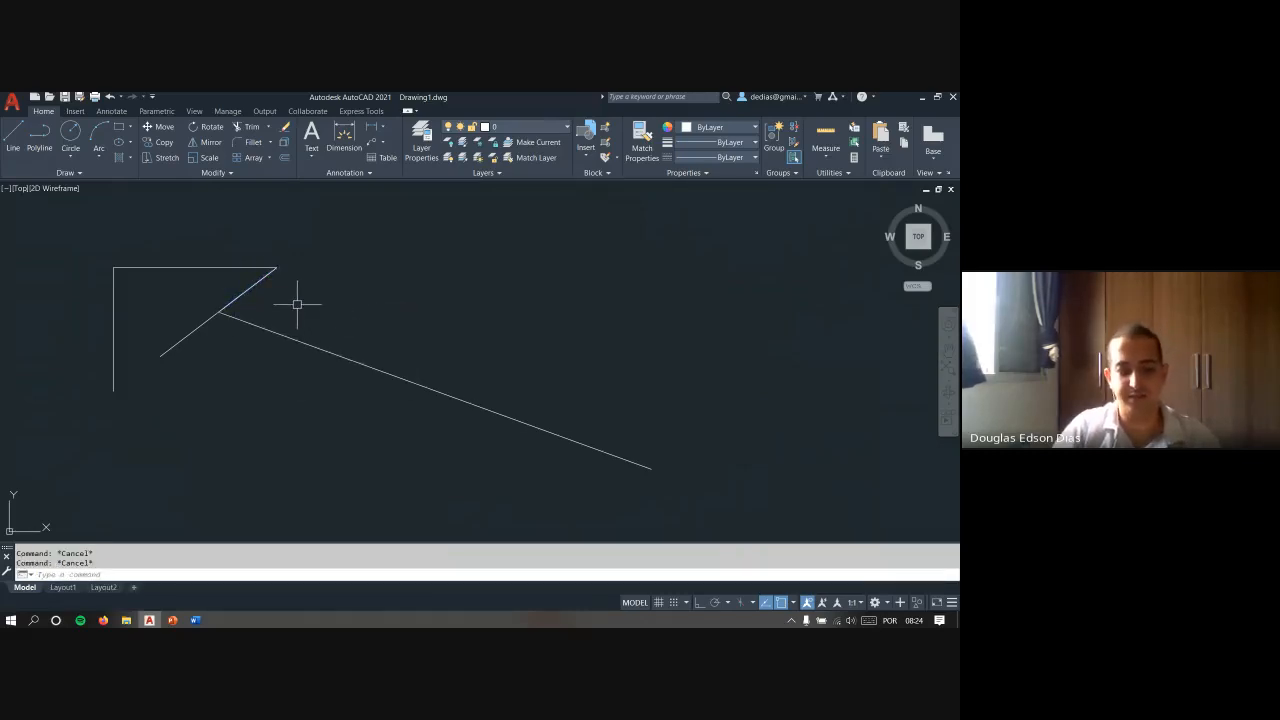
- Erase all the lines in the drawing
click(255, 291)
key(Delete)
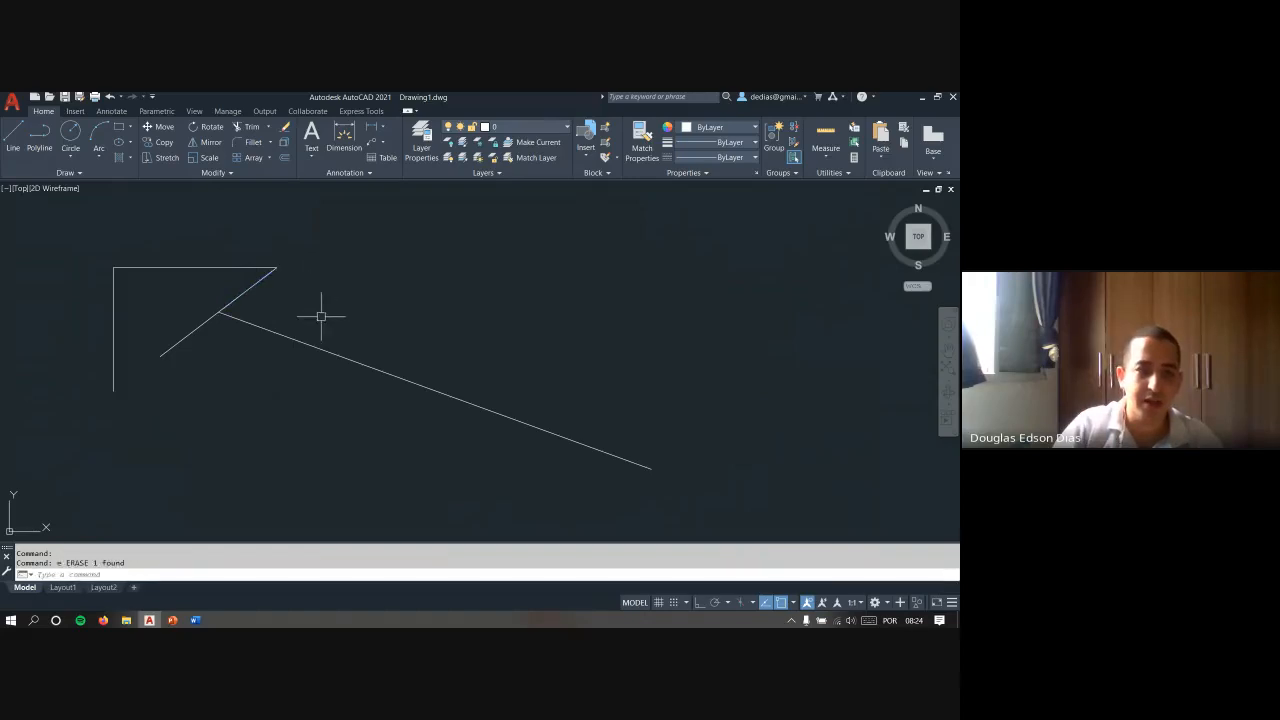
click(320, 318)
click(312, 347)
key(Delete)
key(Escape)
key(Escape)
click(343, 347)
click(108, 292)
key(Delete)
click(281, 354)
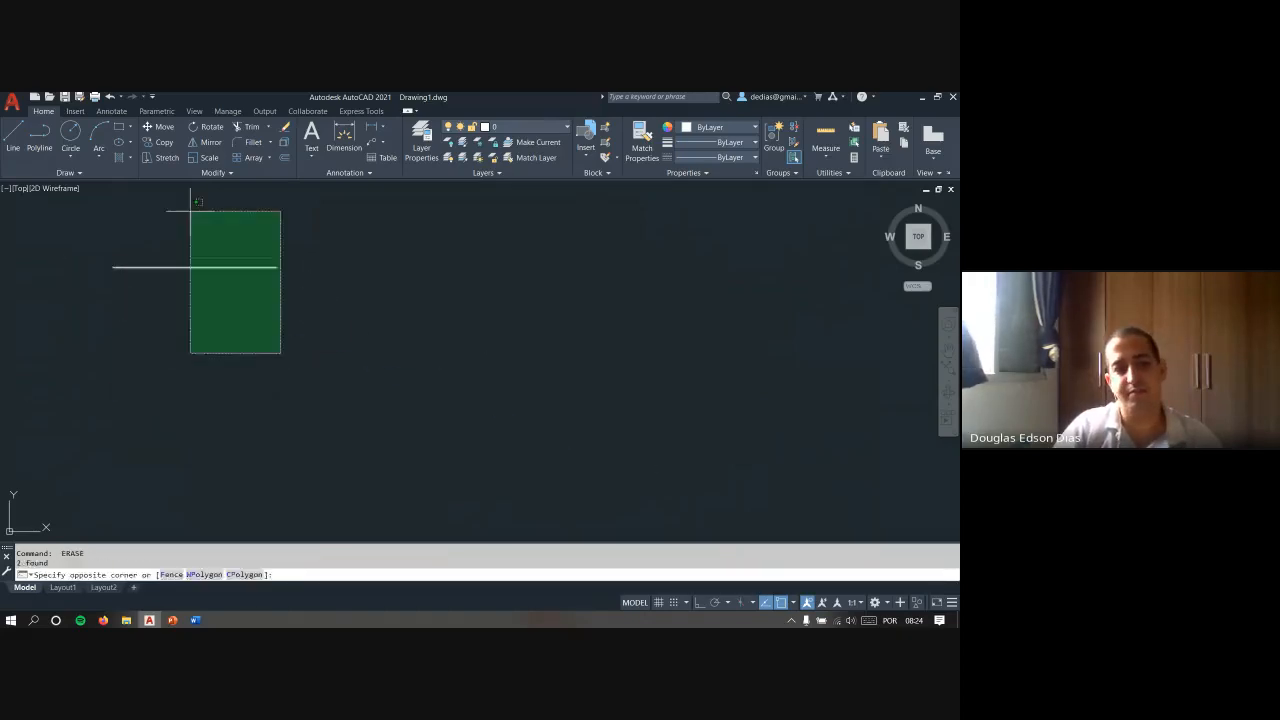
click(189, 209)
key(Delete)
key(Escape)
key(Escape)
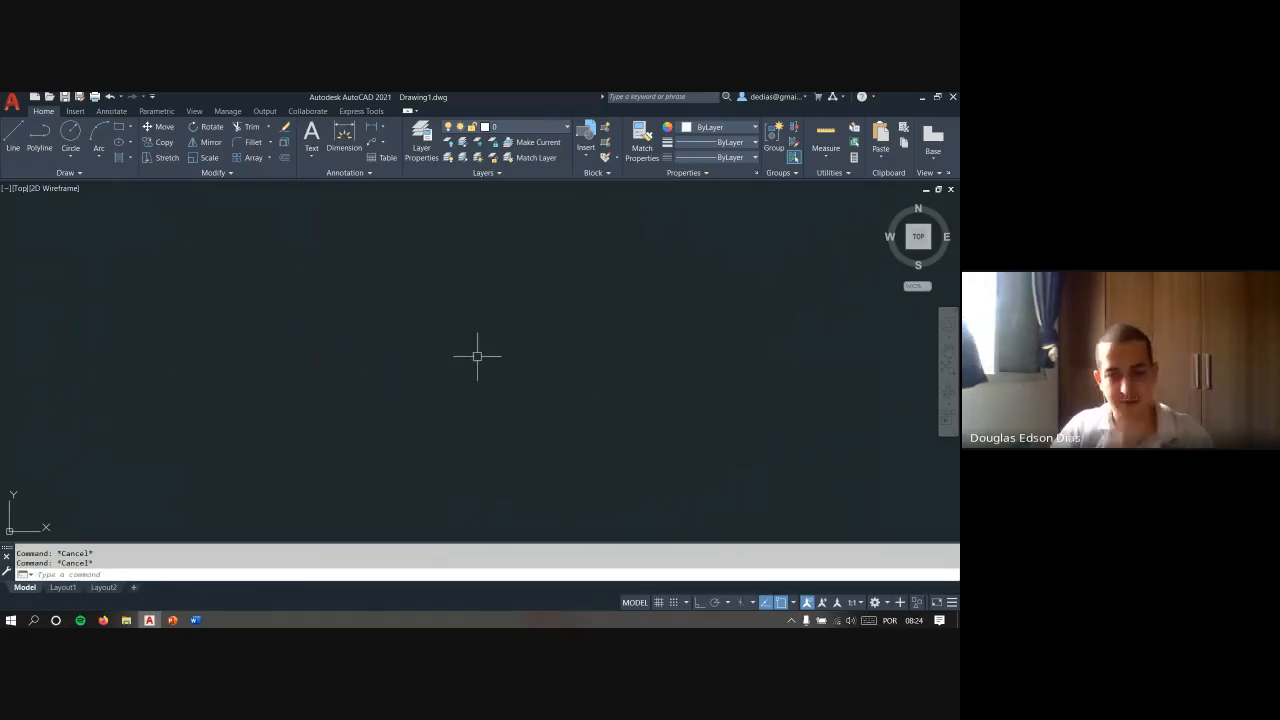
- Draw a slightly rising slanted line across the upper middle of the empty drawing area
text(L)
key(Return)
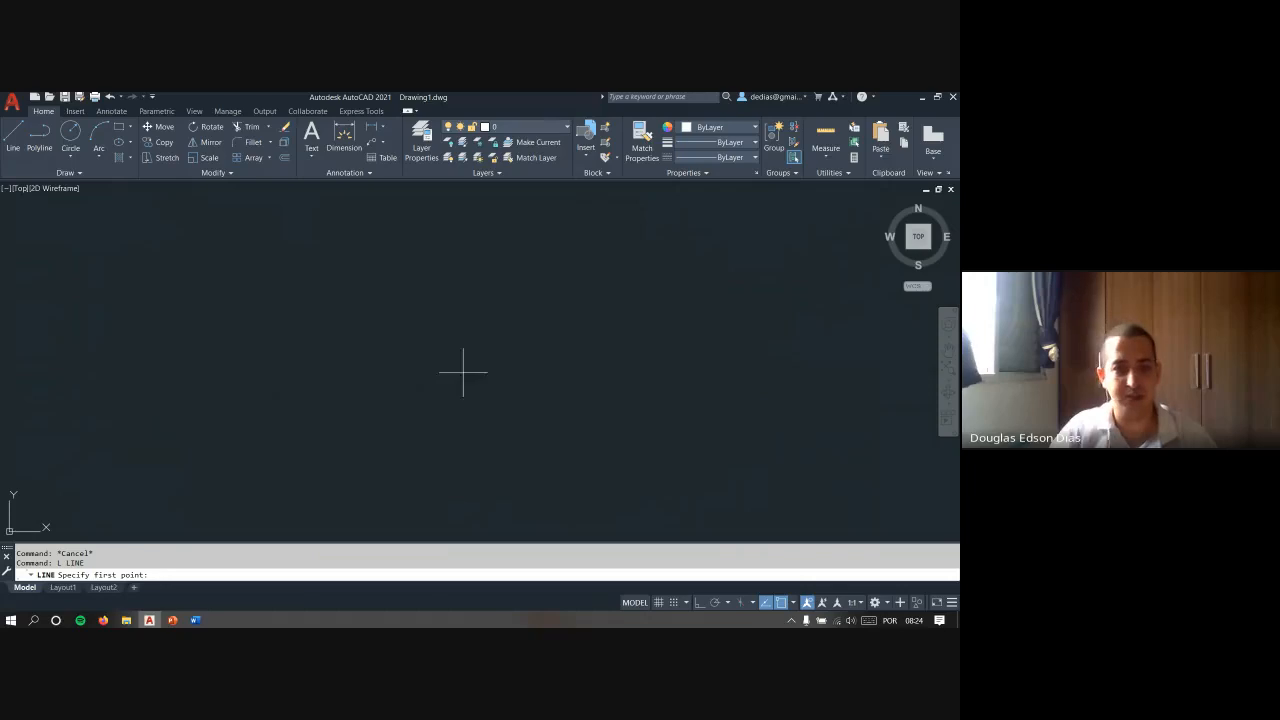
click(292, 341)
click(709, 258)
key(Escape)
key(Return)
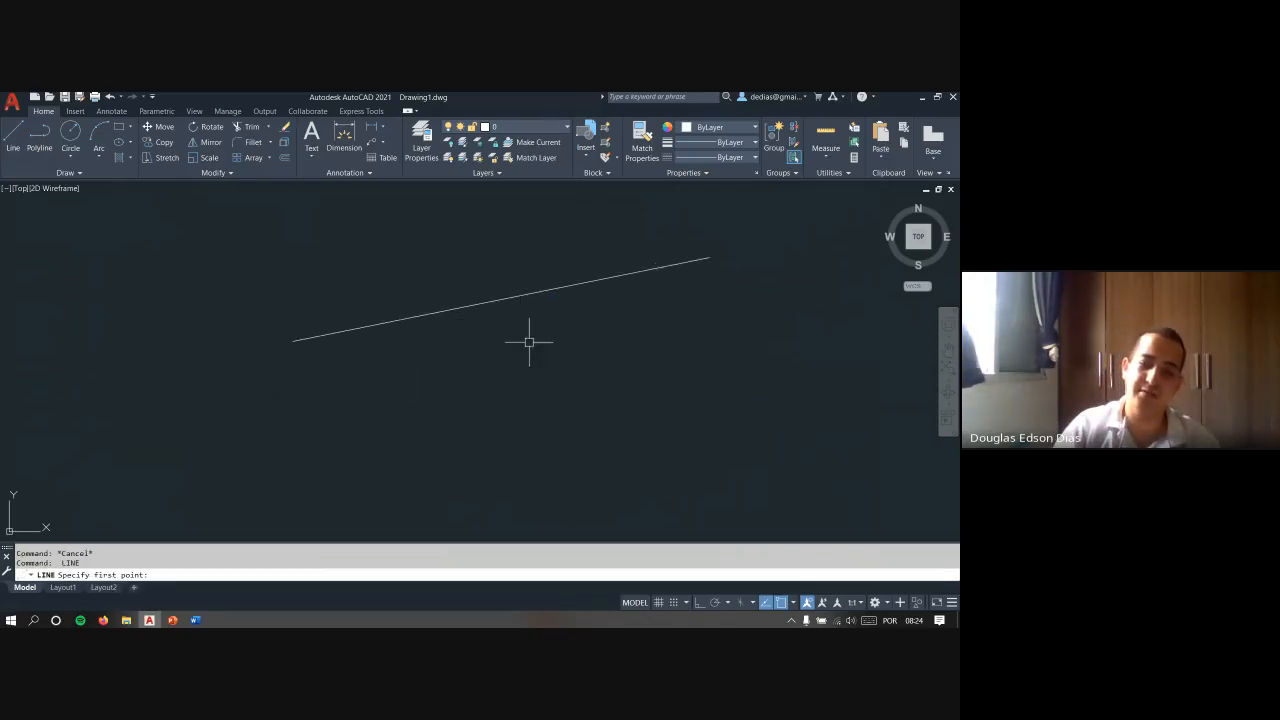
key(Escape)
click(536, 292)
click(463, 253)
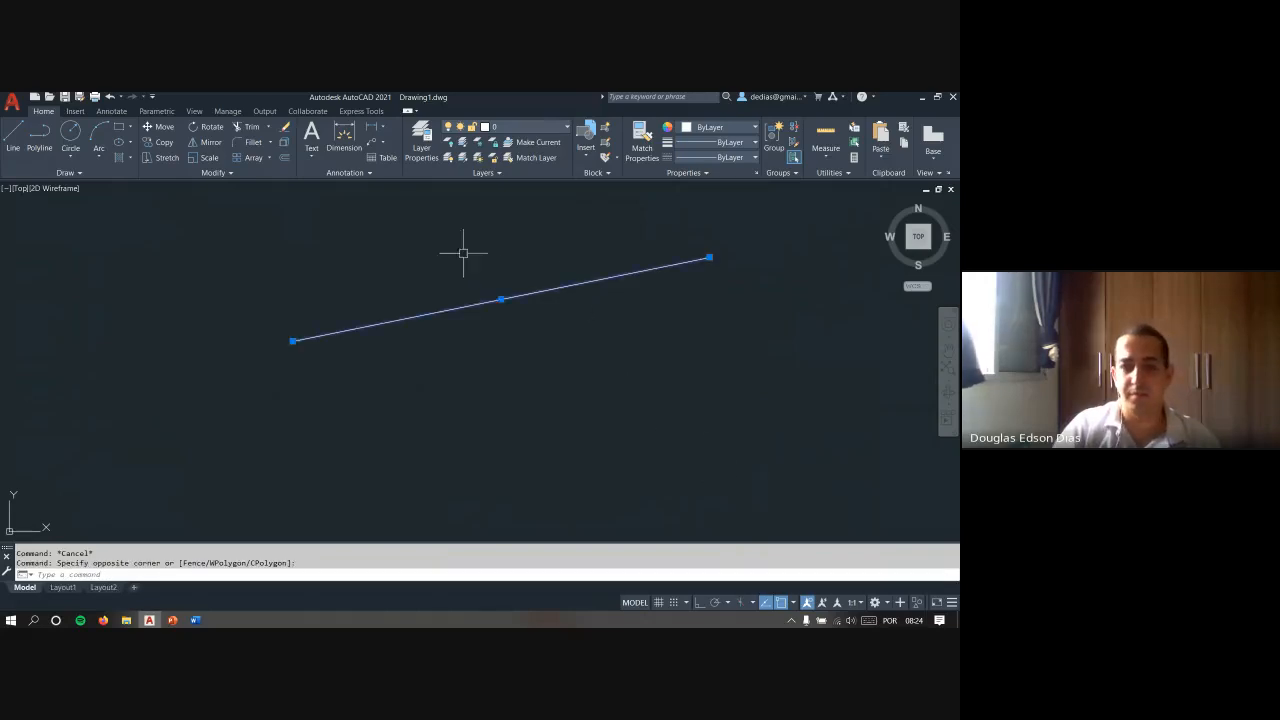
key(Escape)
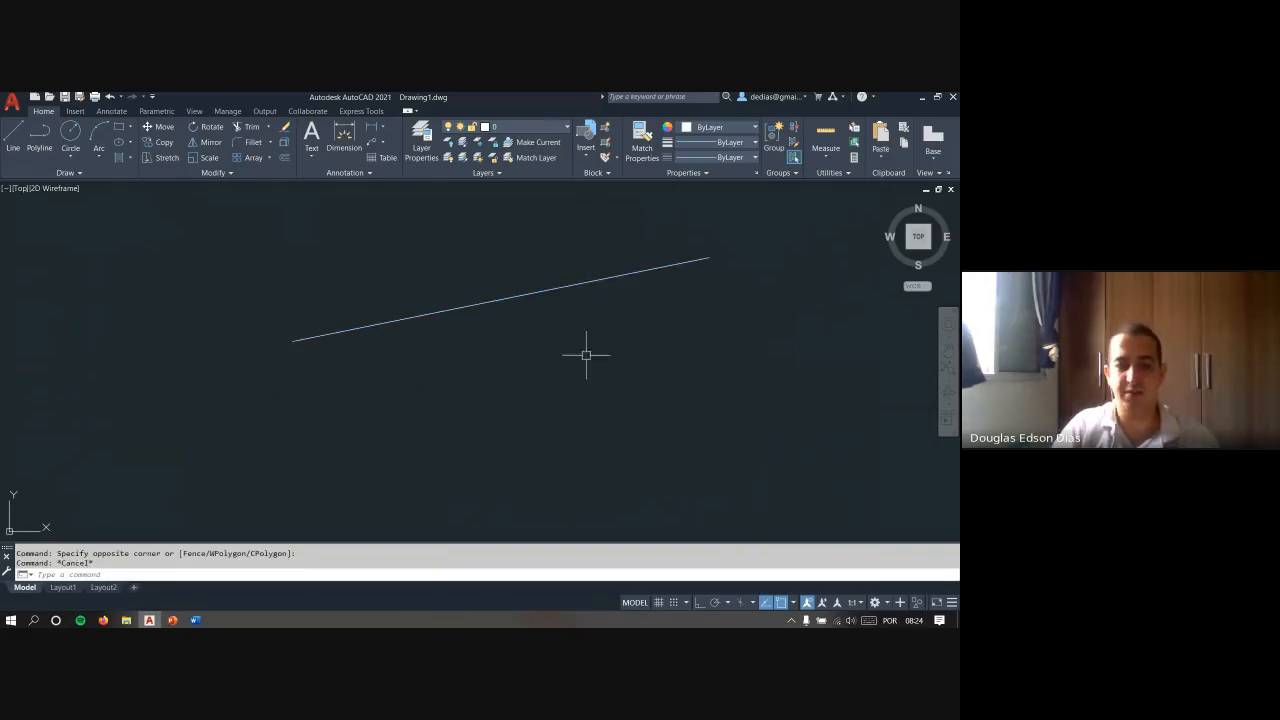
- Draw a second slanted line below the first one, rising in a similar direction
text(l)
key(Return)
click(790, 384)
click(333, 509)
key(Escape)
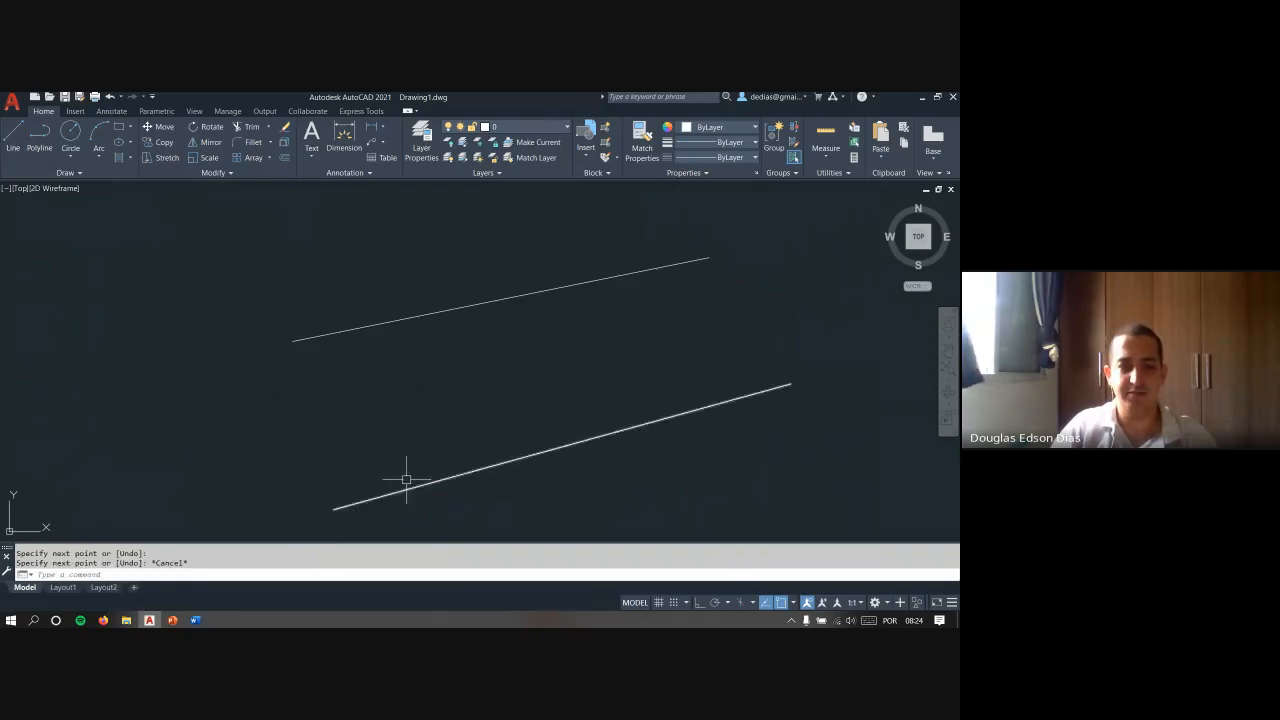
click(709, 258)
click(786, 382)
key(Escape)
key(Escape)
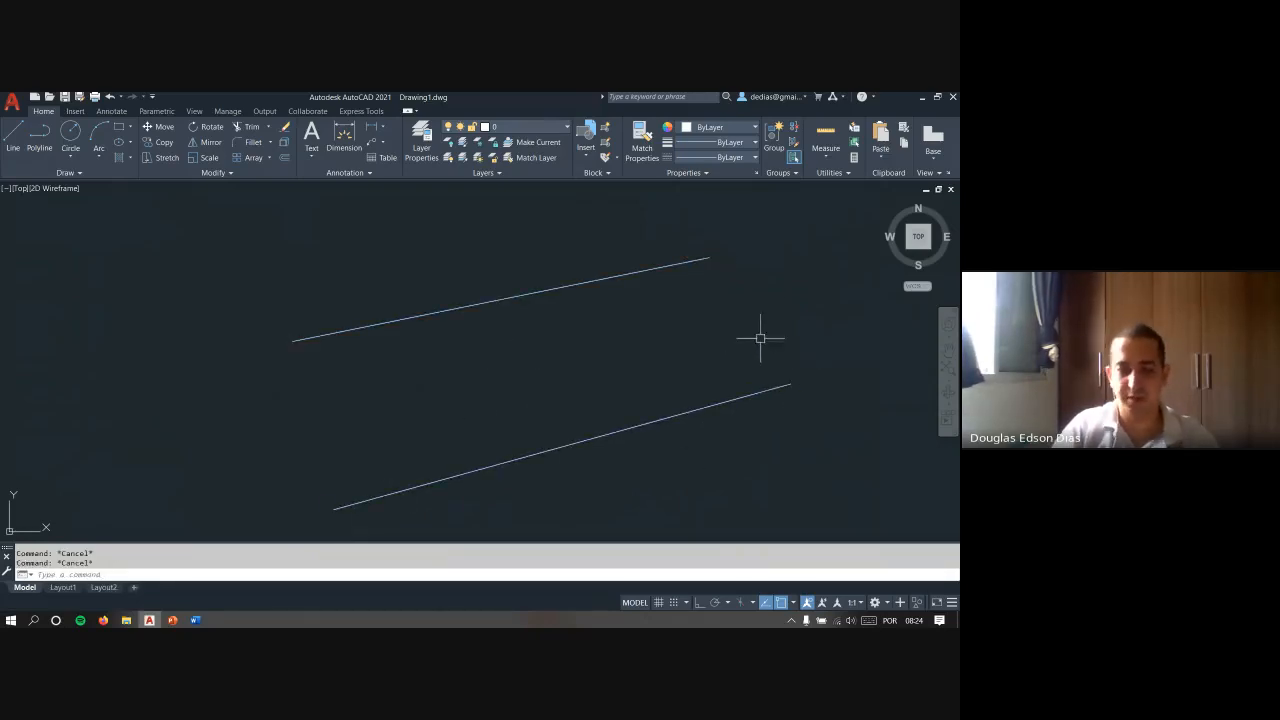
- Draw a line connecting the right endpoints of the two slanted lines
text(l)
key(Return)
click(709, 258)
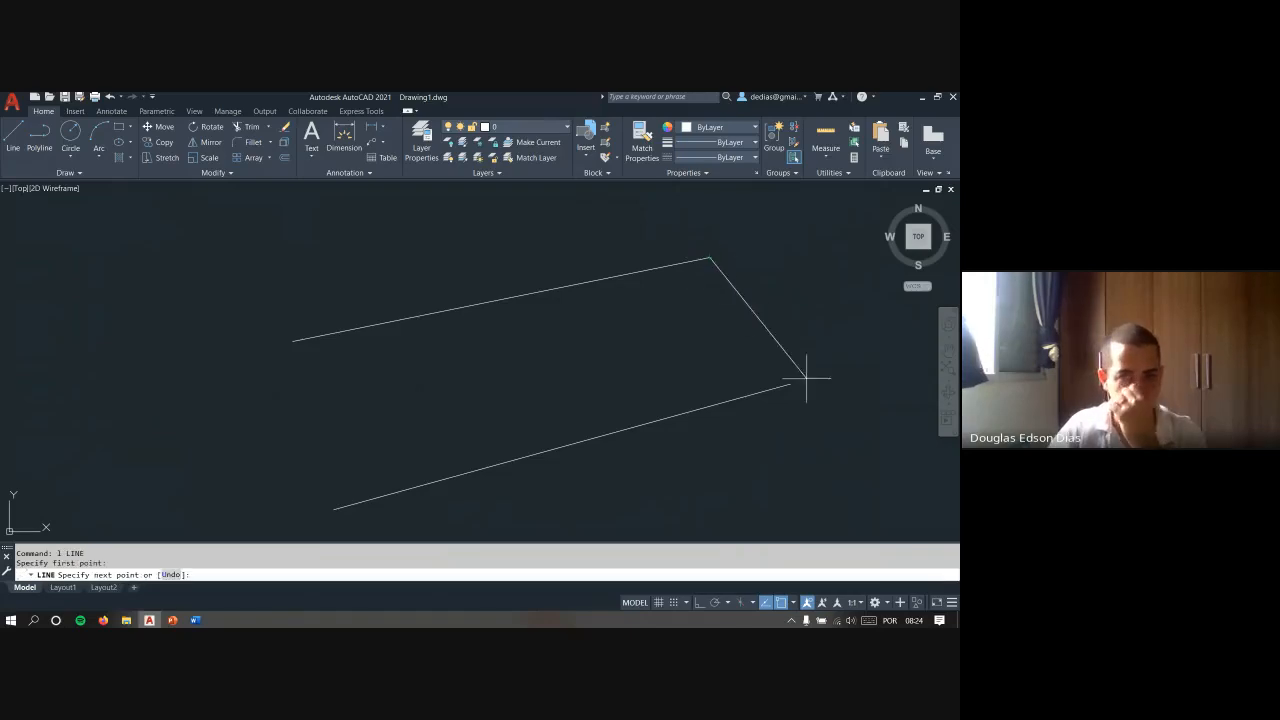
click(790, 382)
key(Escape)
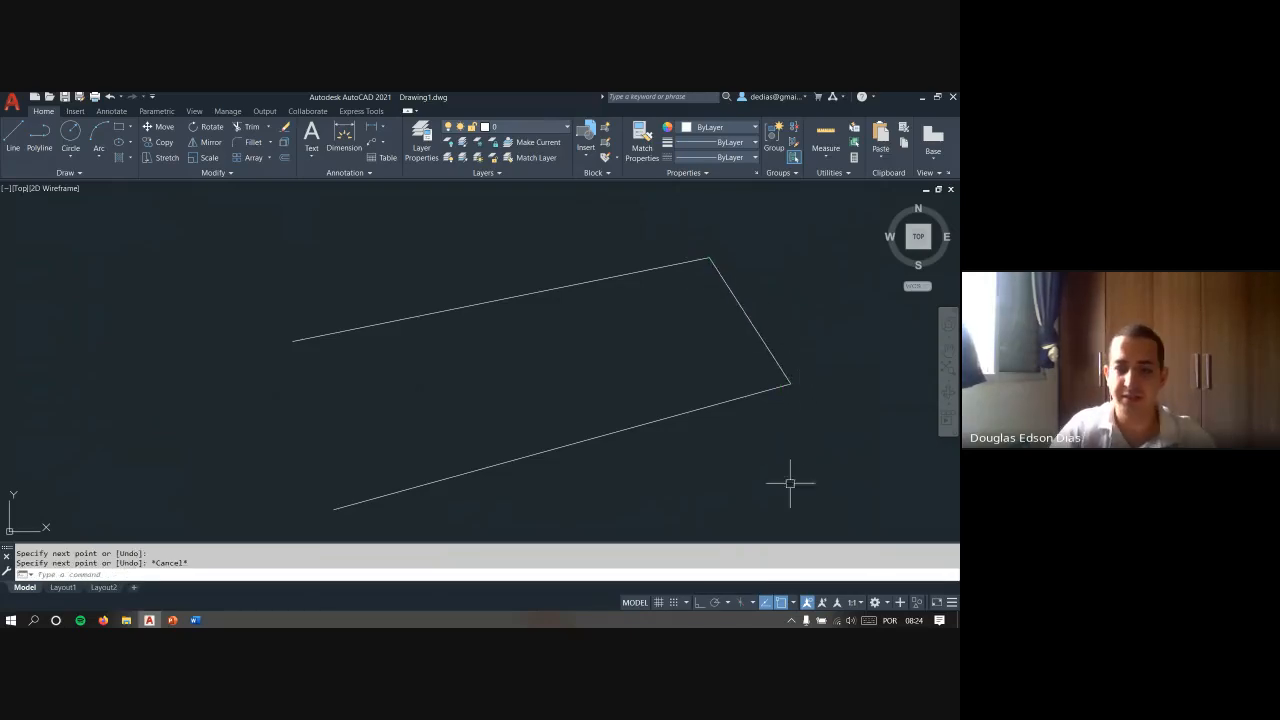
- Open the list of object snap modes and draw a line connecting the left endpoints of the slanted lines
click(792, 602)
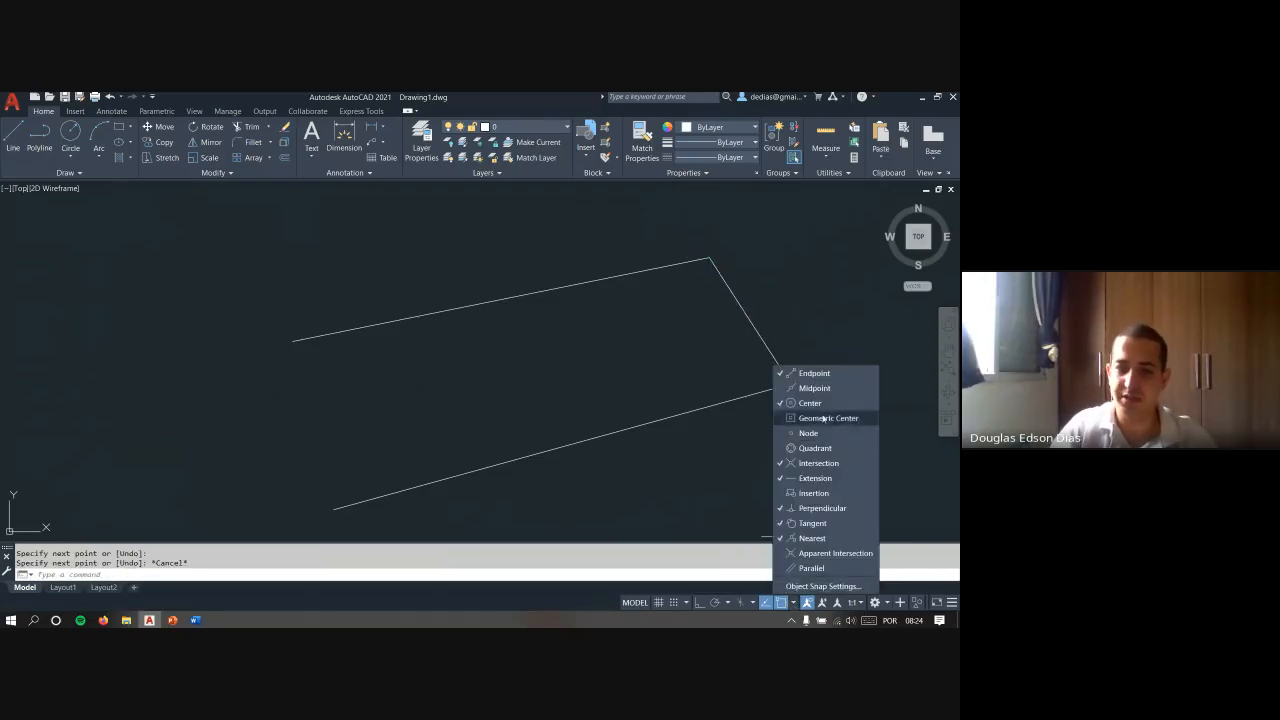
key(space)
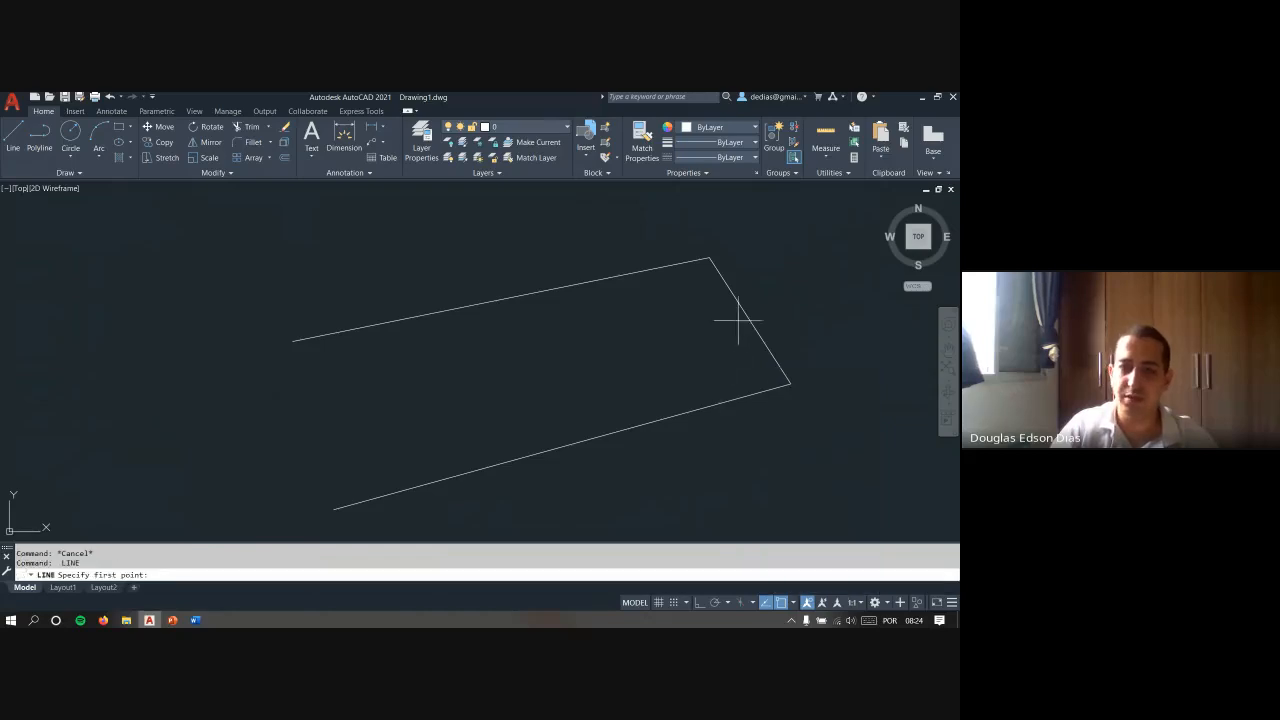
click(293, 340)
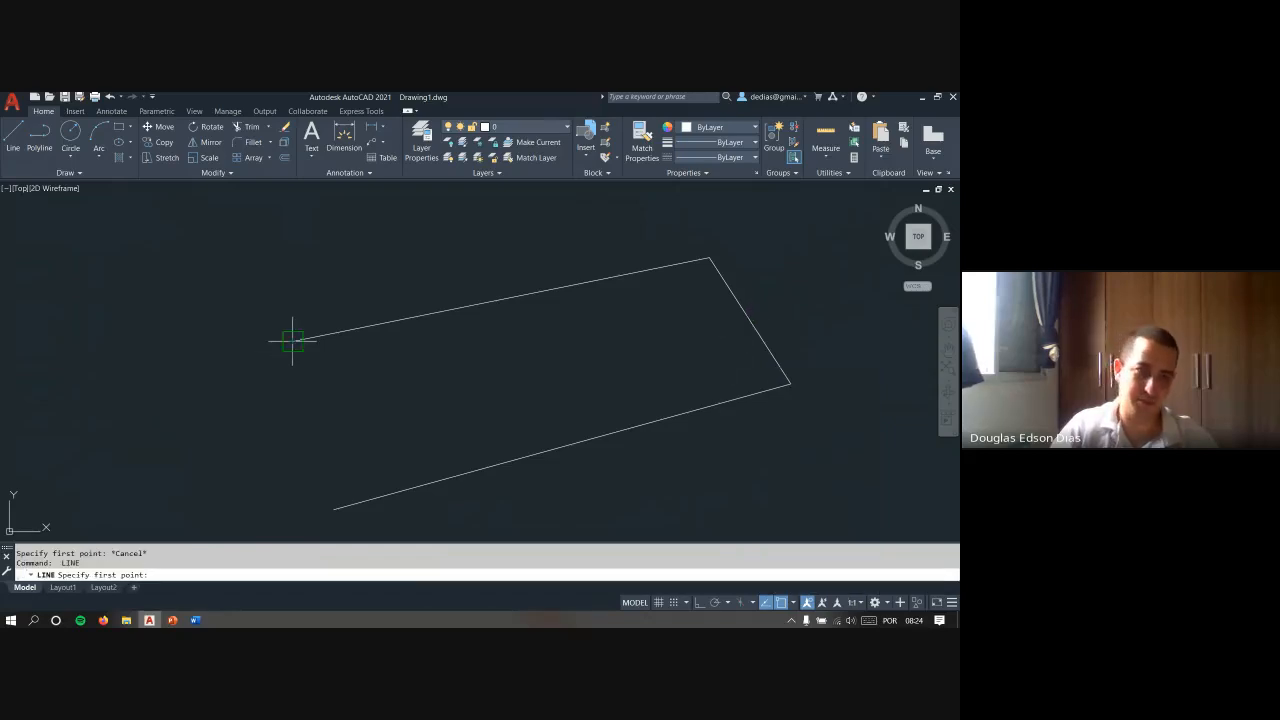
click(333, 509)
key(Escape)
- Draw a line between the middles of the two connecting lines on the right and left sides
key(space)
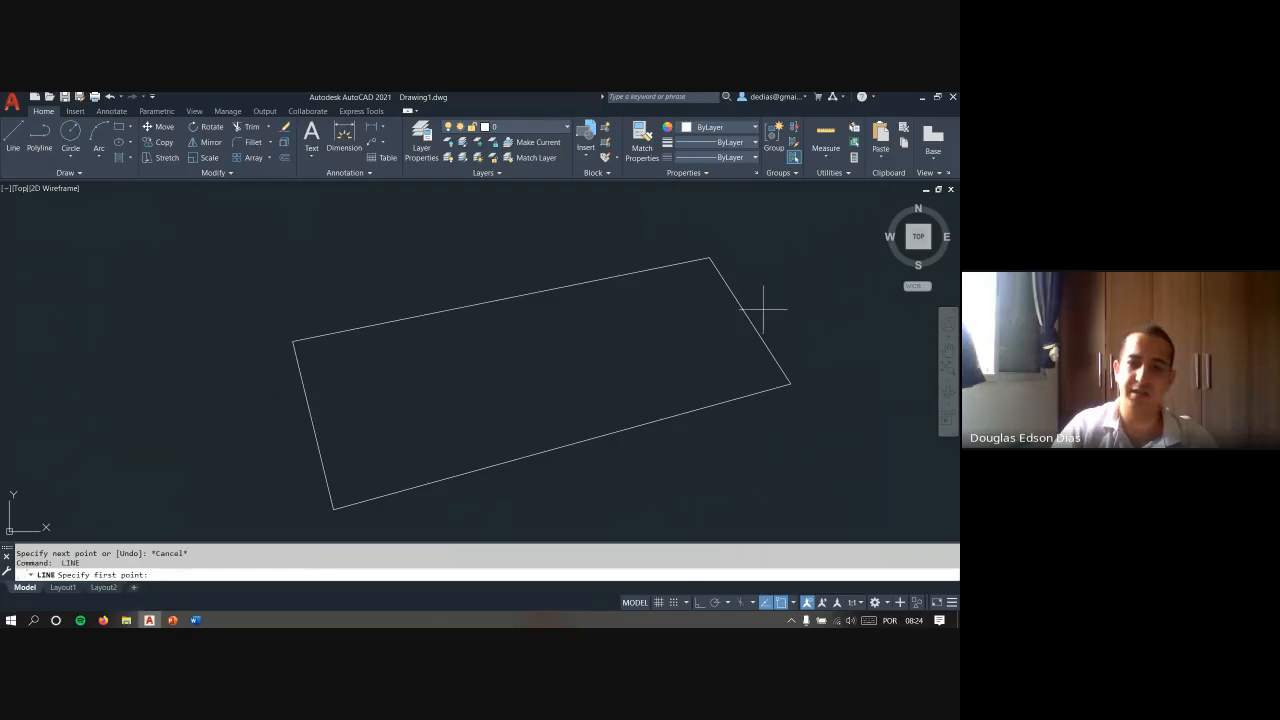
click(750, 321)
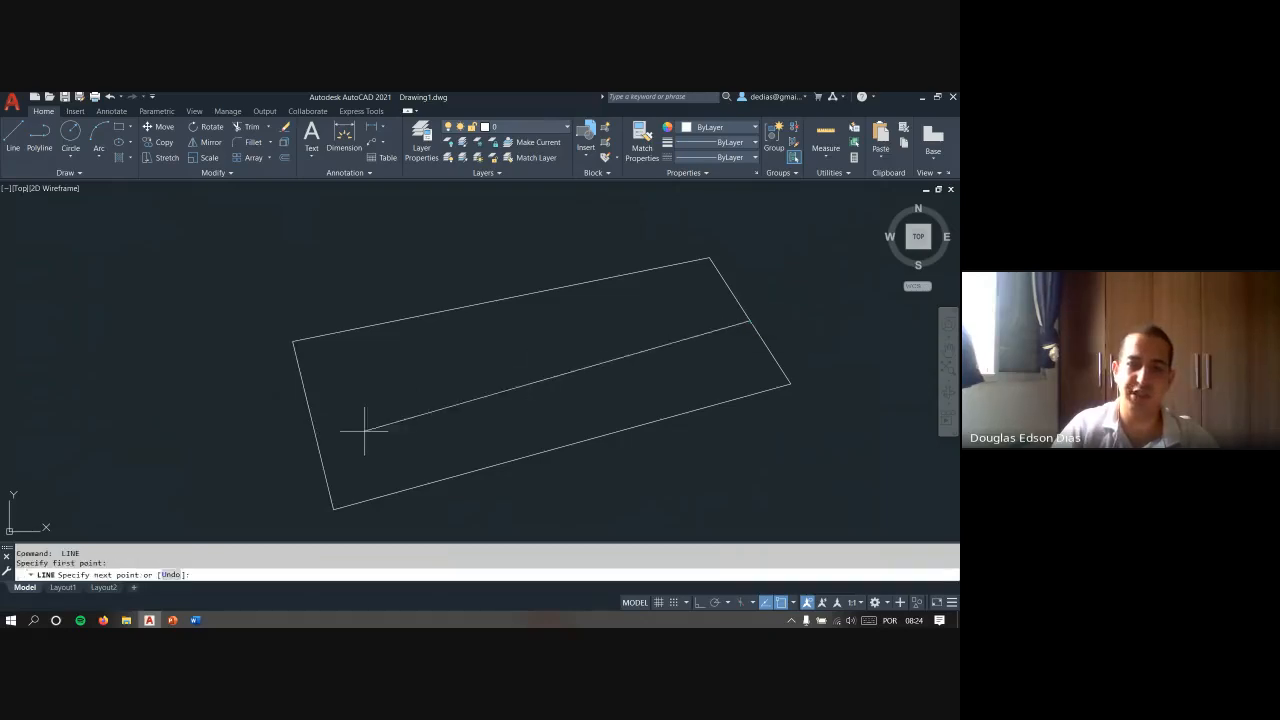
click(314, 427)
key(Escape)
- Erase the left and right connecting lines, keeping the three slanted lines
click(357, 443)
click(298, 459)
text(e)
key(space)
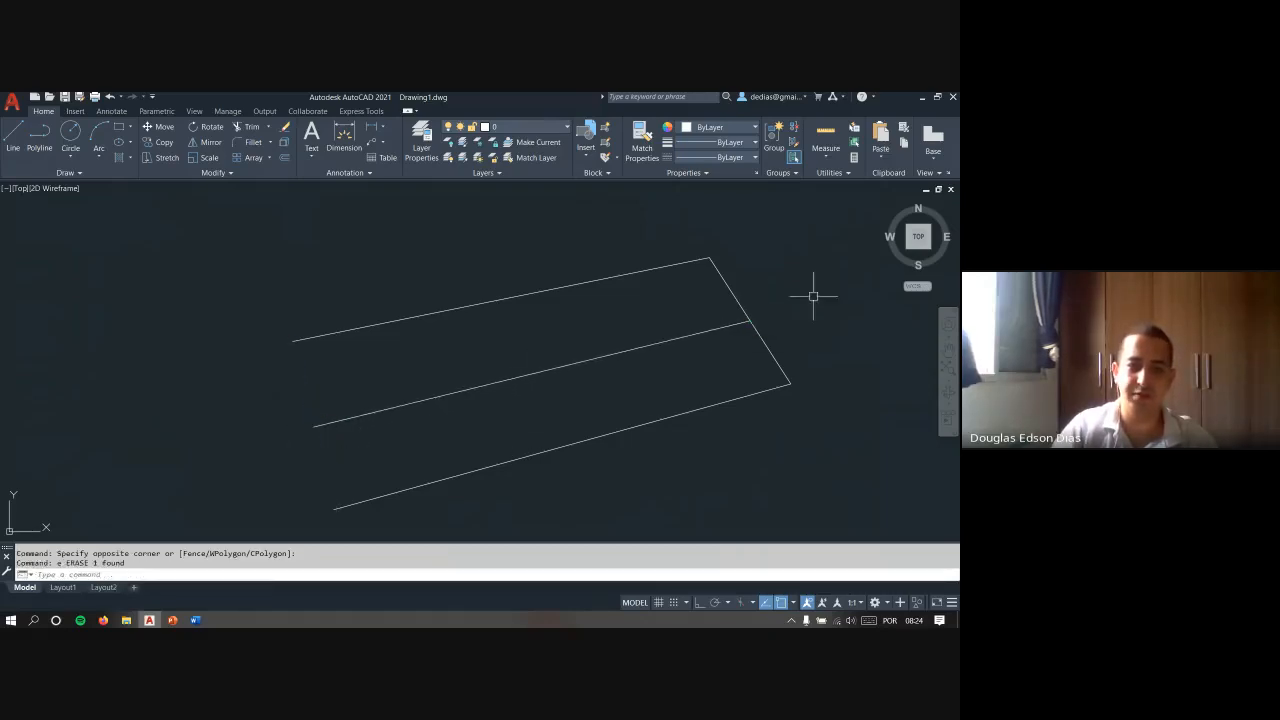
click(795, 331)
click(763, 355)
text(e)
key(space)
key(Escape)
key(Escape)
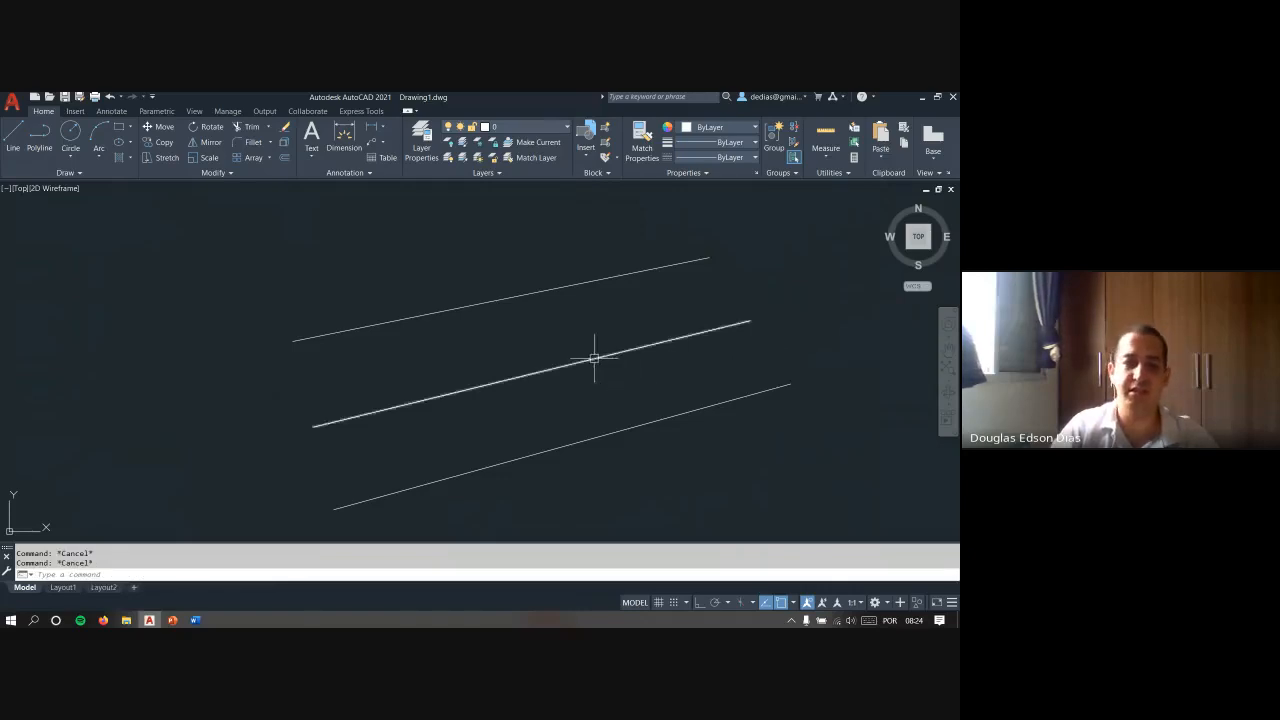
- Erase the middle one of the three slanted lines
click(706, 361)
click(684, 325)
text(e)
key(space)
- Start a line at the point midway between the right endpoints of the two slanted lines, using Mid Between 2 Points
text(l)
key(space)
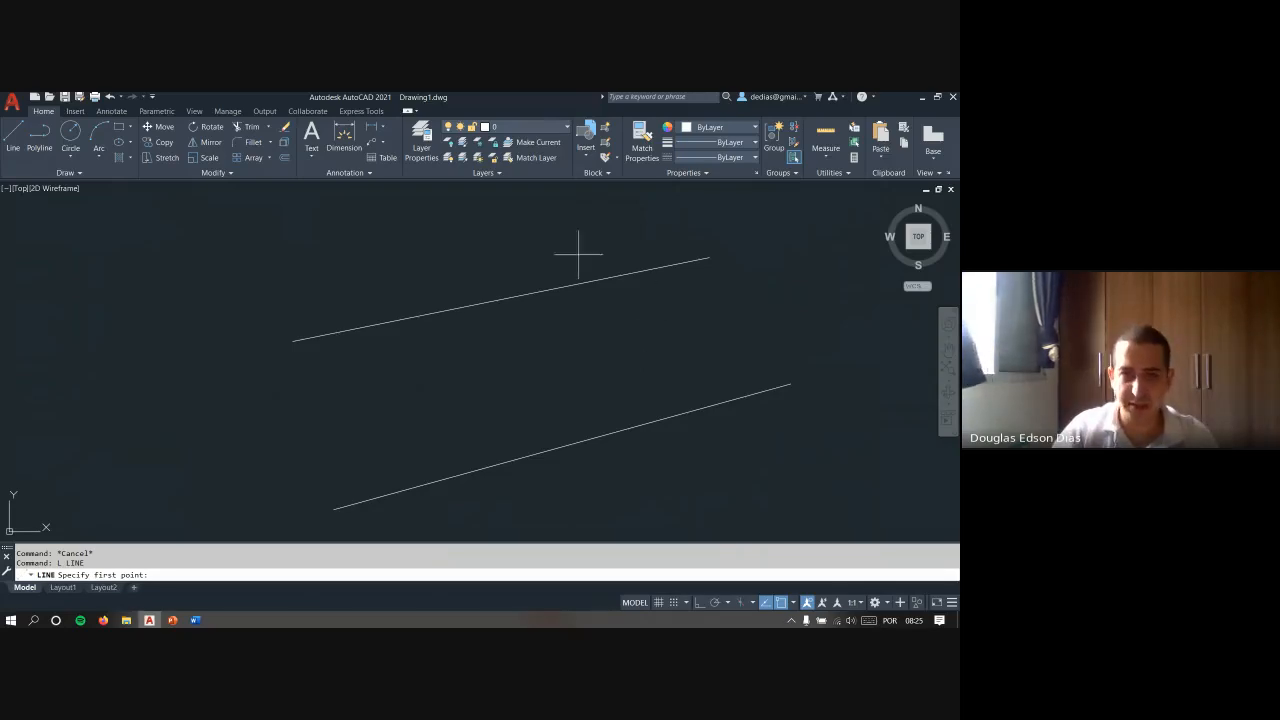
shift+right_click(470, 252)
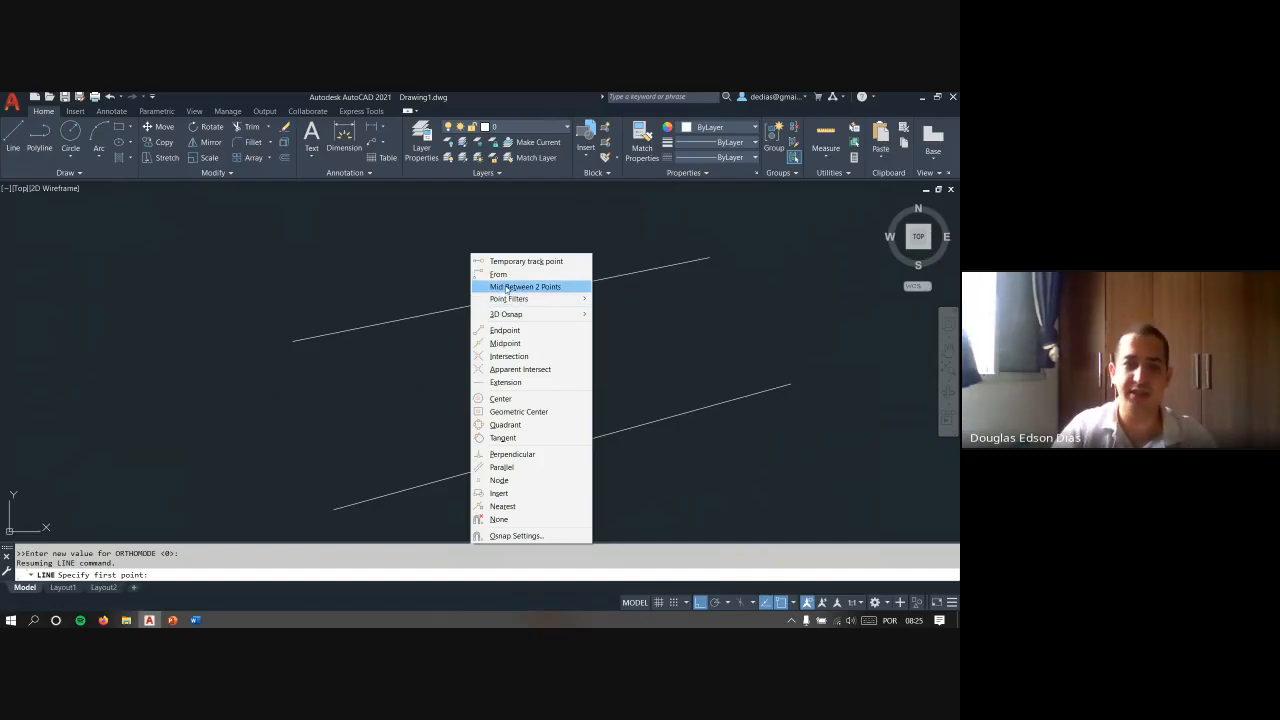
click(507, 287)
click(709, 258)
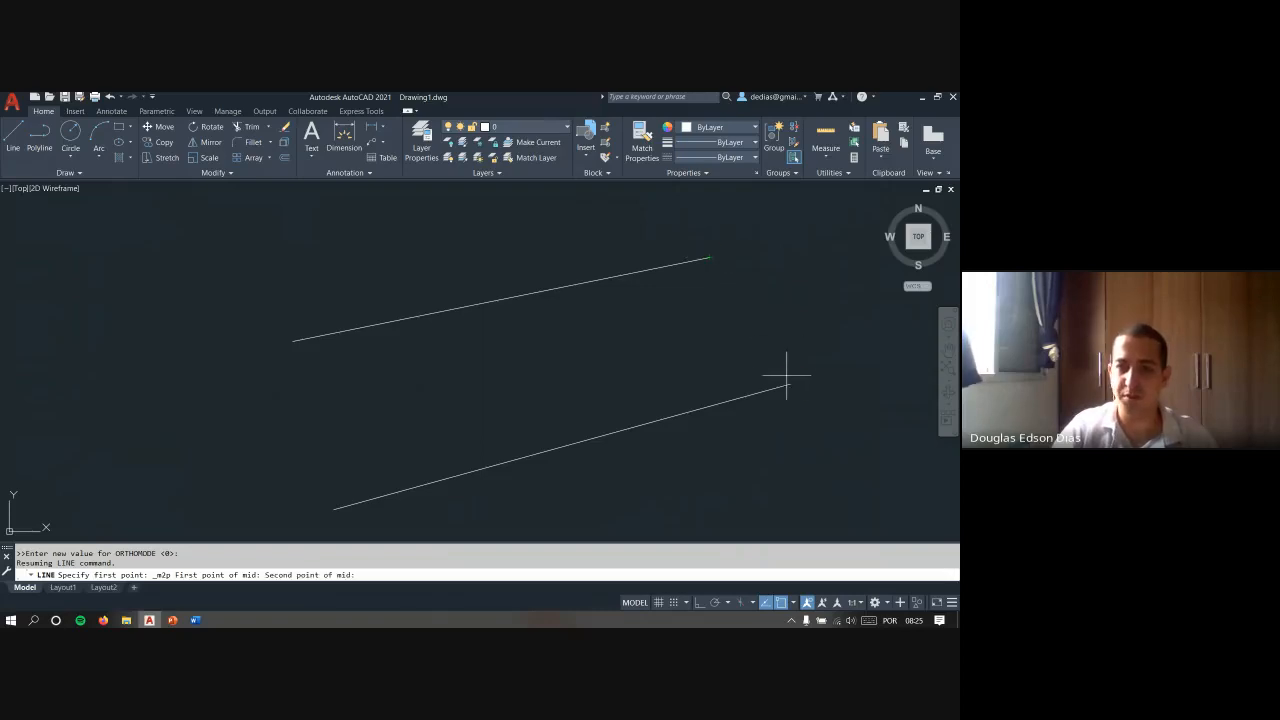
click(791, 382)
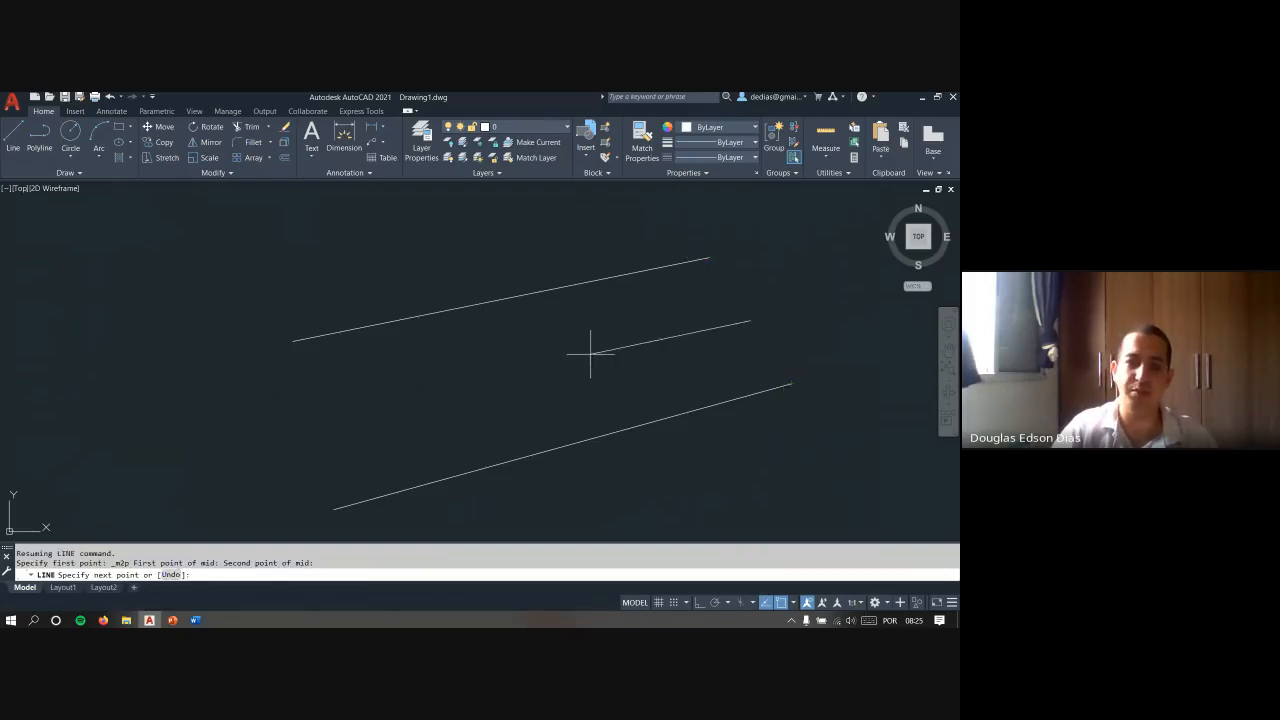
- End the line midway between the left endpoints of the two slanted lines, using Mid Between 2 Points
shift+right_click(590, 353)
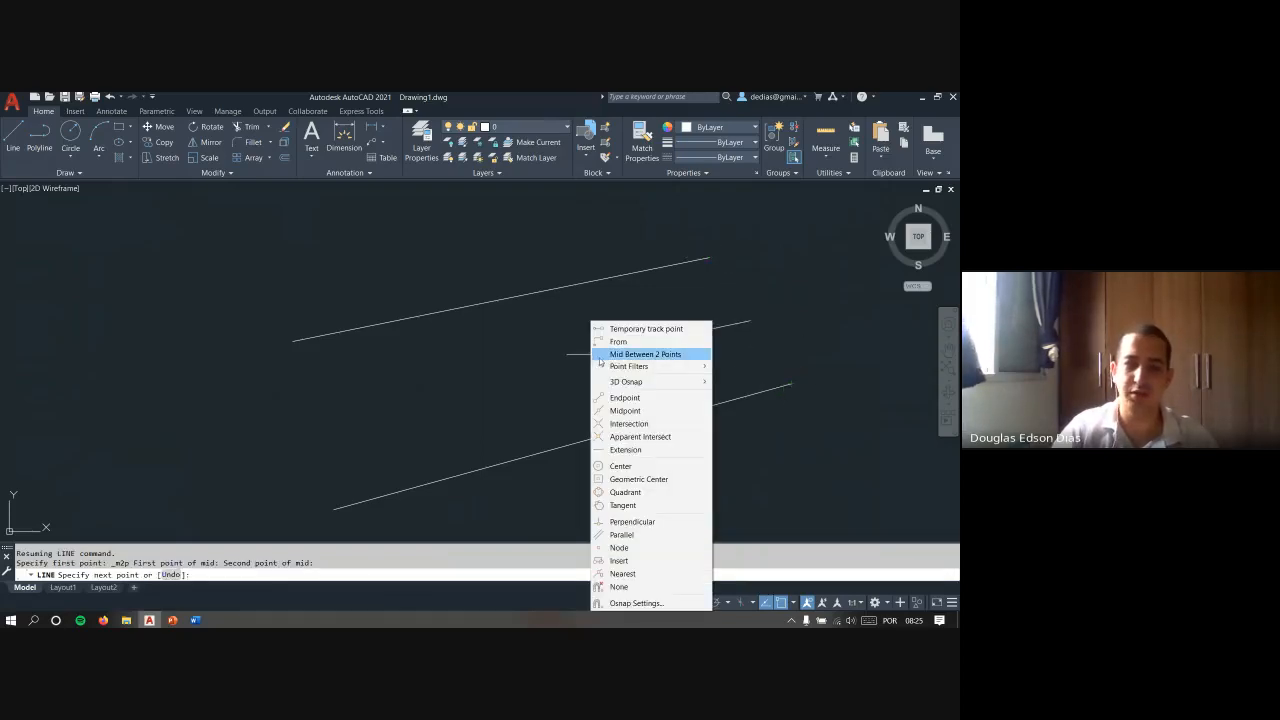
click(606, 356)
click(292, 340)
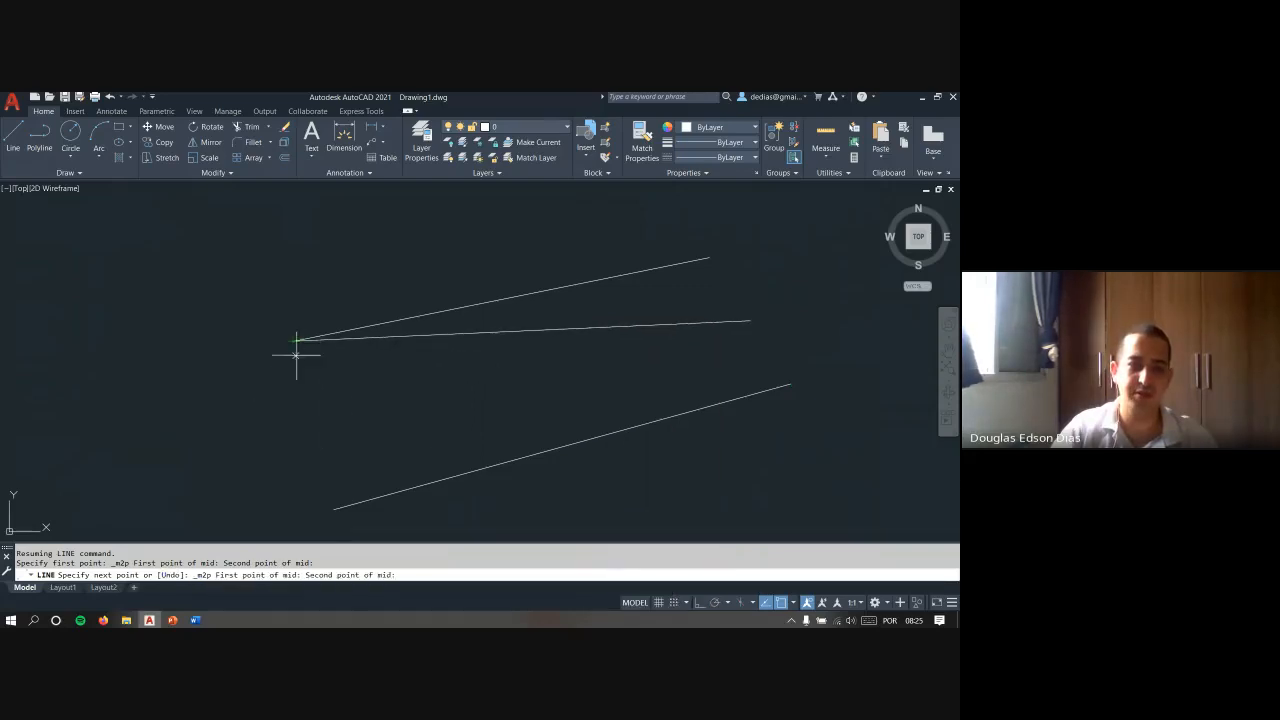
click(333, 508)
key(Return)
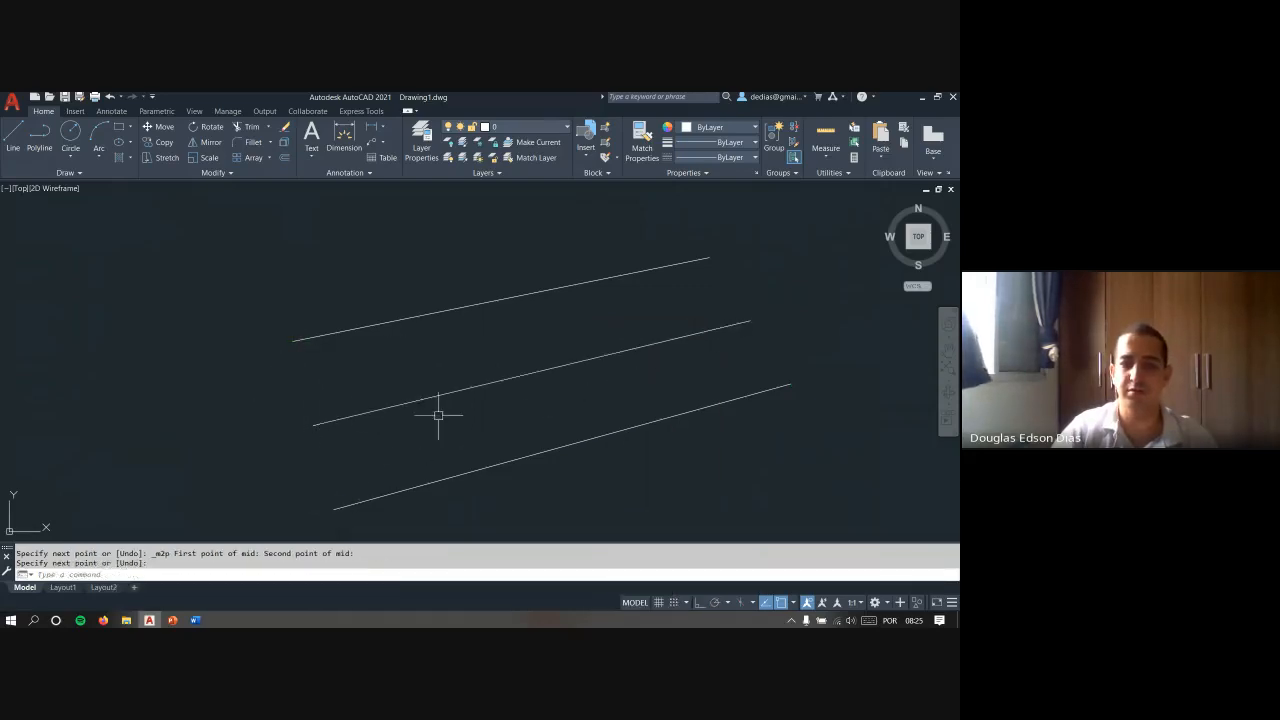
key(Escape)
key(Escape)
- Draw one line joining the left endpoints of the outer slanted lines and another joining their right endpoints
middle_drag(539, 342, 492, 304)
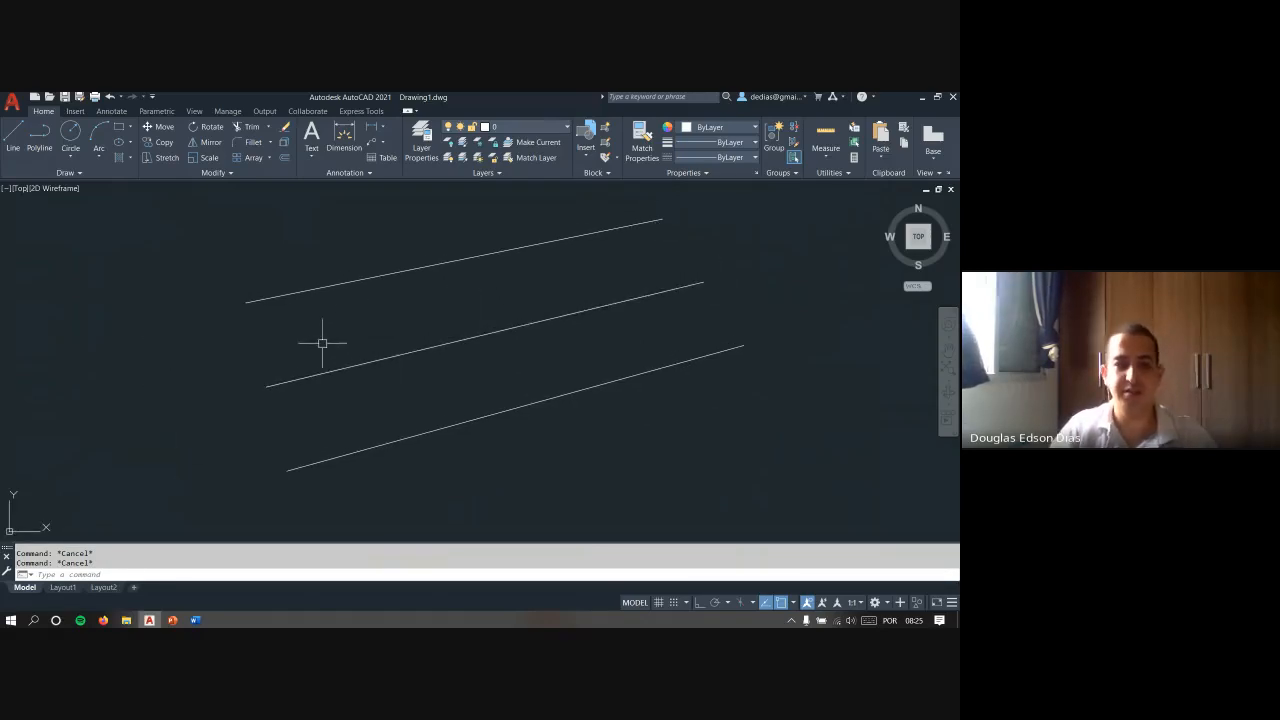
text(l)
key(Return)
click(246, 298)
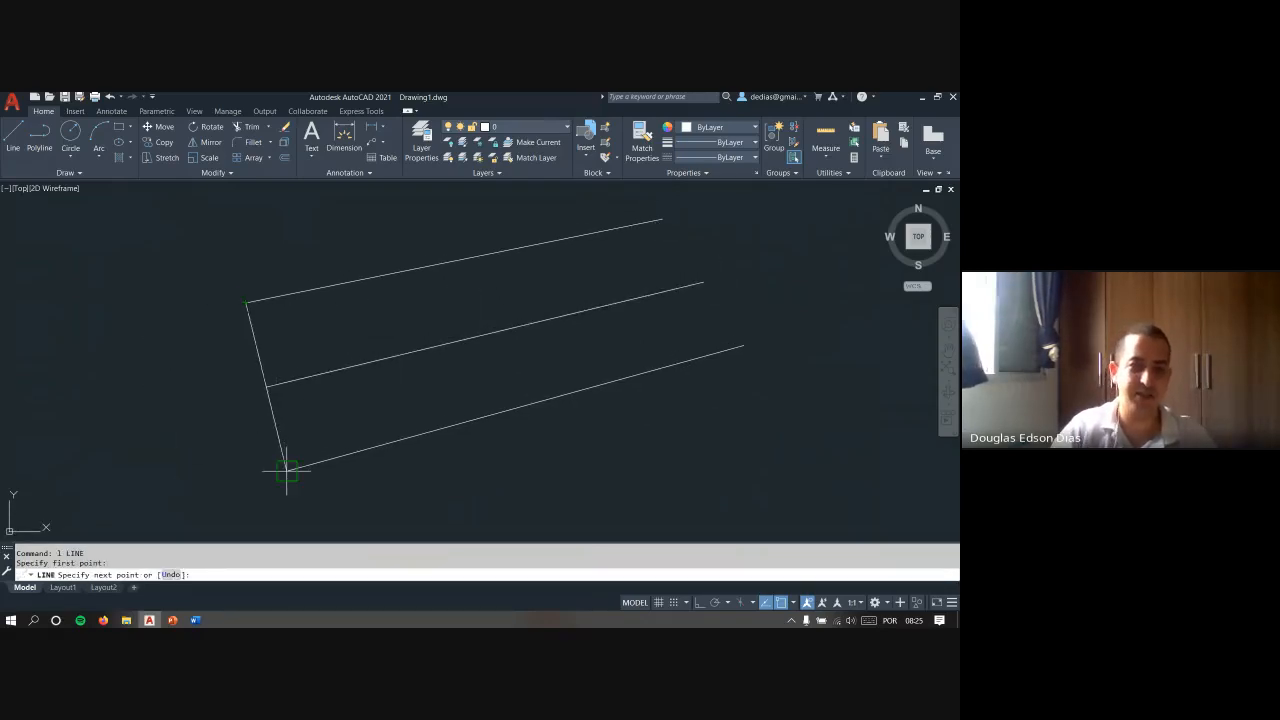
click(286, 469)
key(Escape)
key(Return)
click(662, 218)
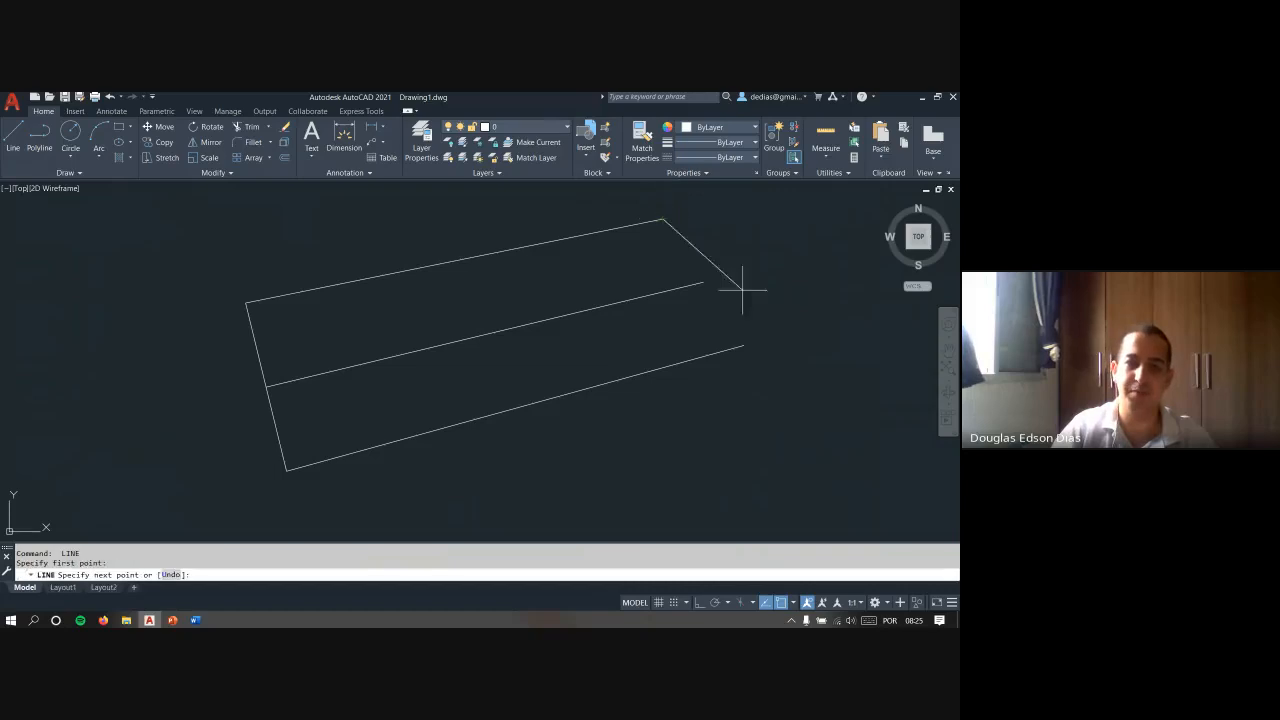
click(743, 346)
key(Escape)
- Erase the two connecting lines at the left and right ends of the slanted lines
click(705, 237)
click(674, 246)
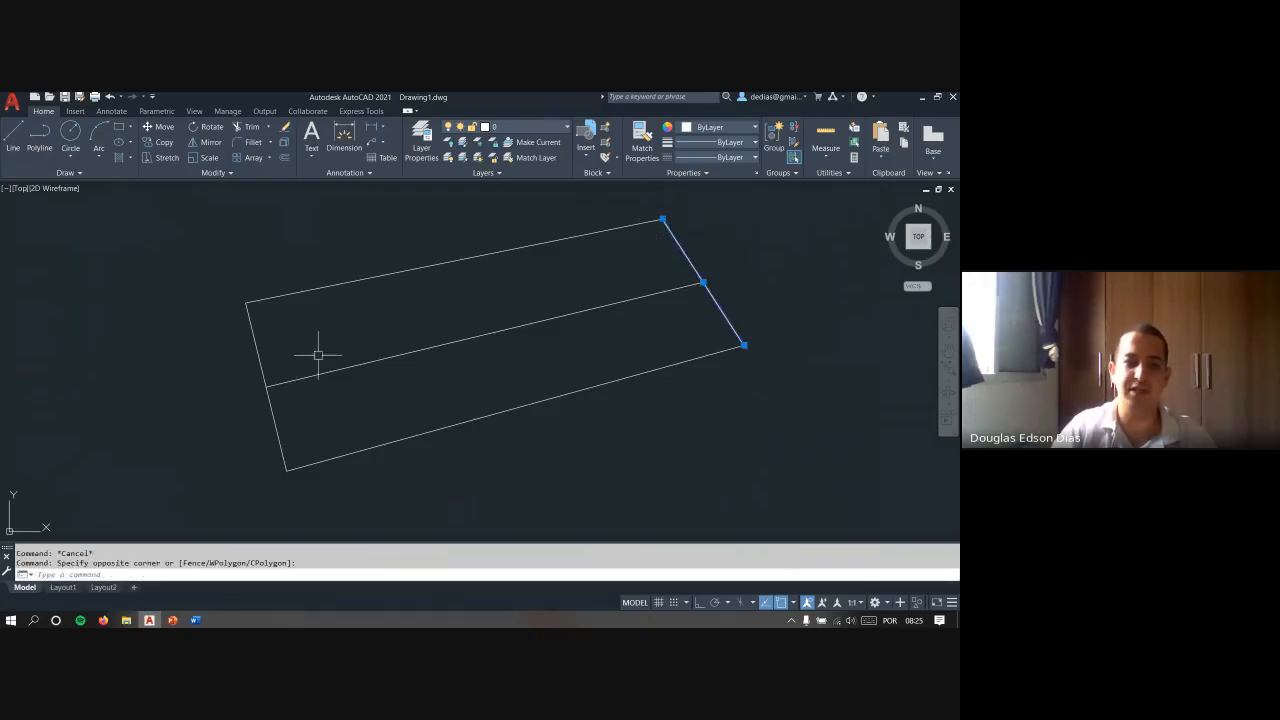
click(317, 354)
click(220, 363)
key(Delete)
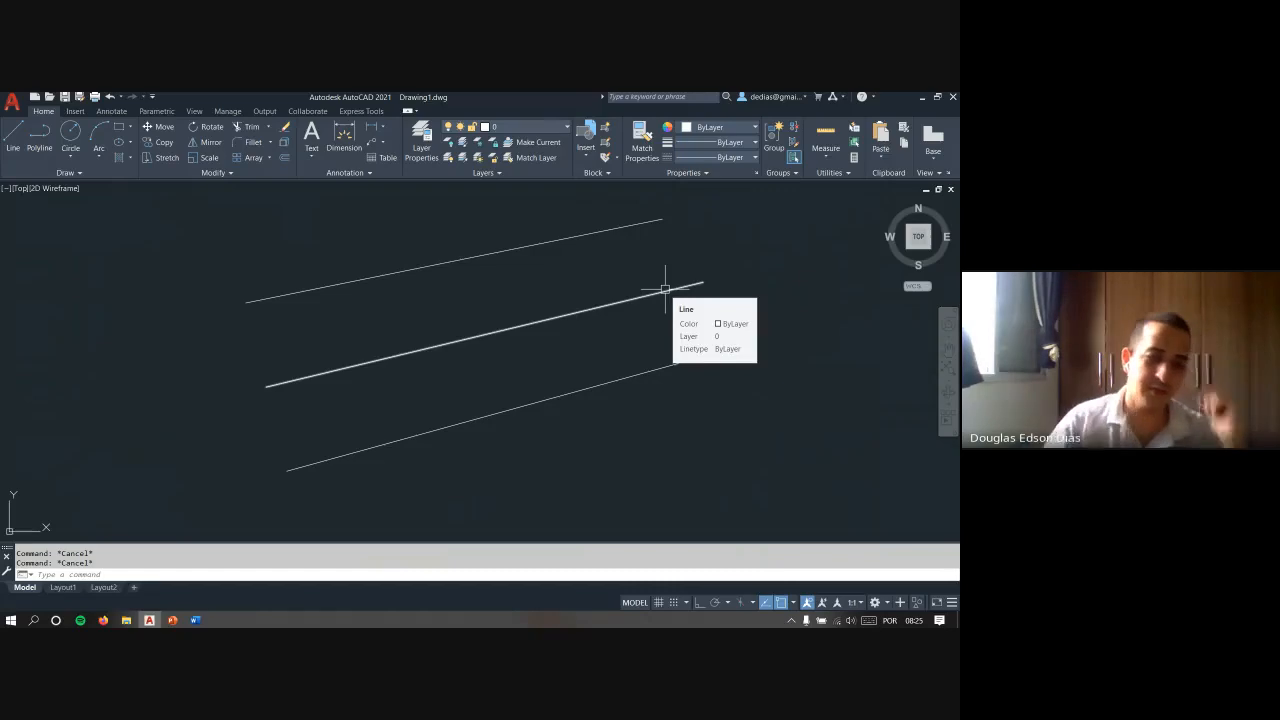
- Erase the middle slanted line, keeping the upper and lower ones
click(637, 335)
click(612, 288)
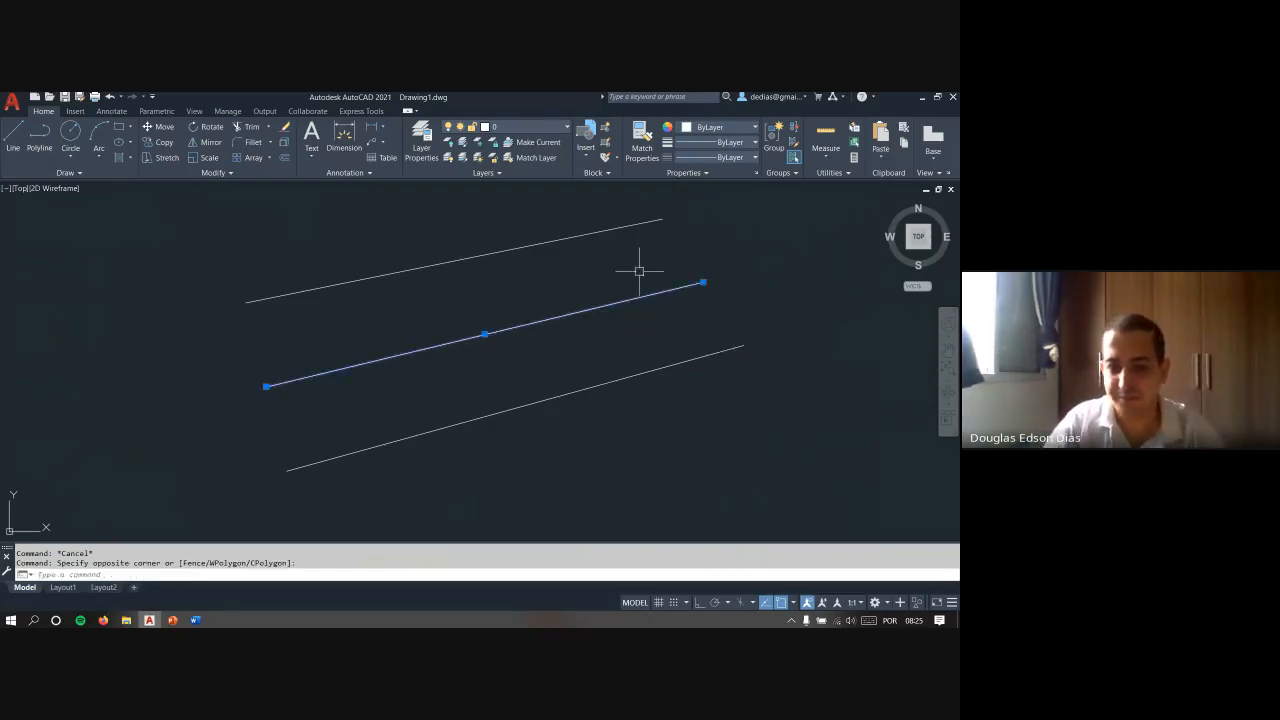
key(Delete)
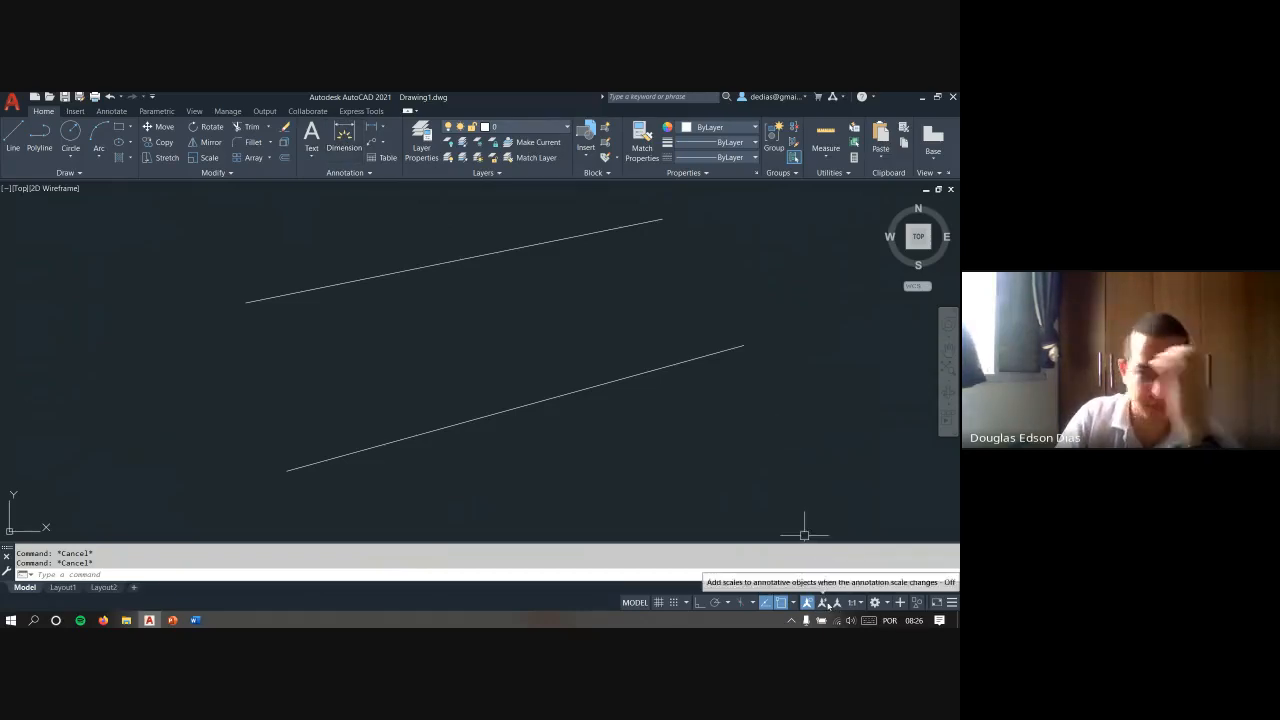
- Look over the available annotation scales without choosing another one
click(859, 606)
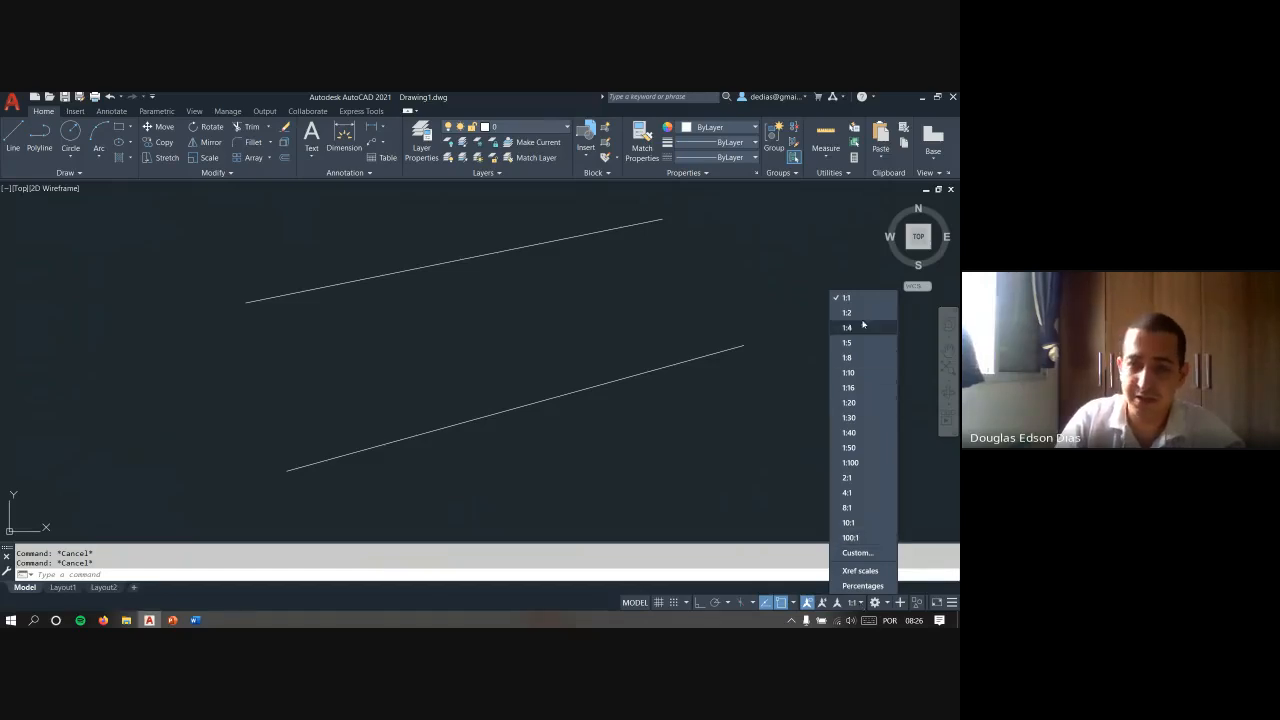
click(855, 605)
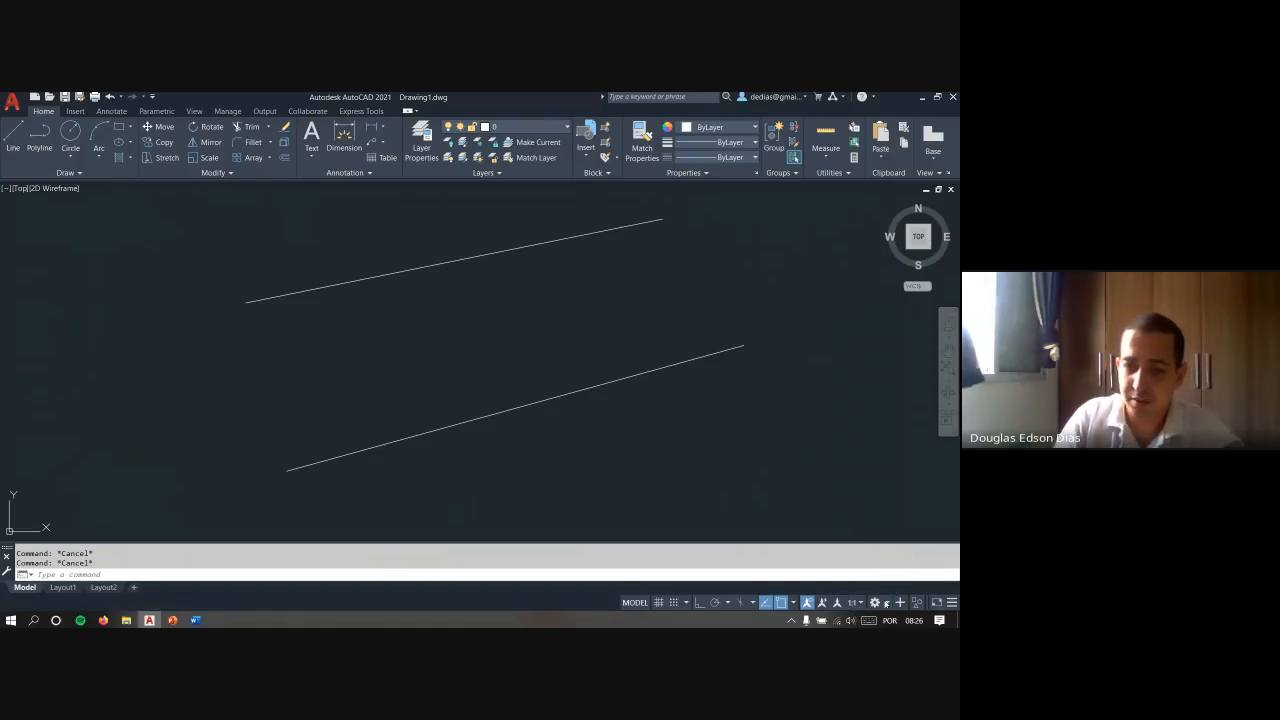
- Switch the workspace to 3D Modeling and back to Drafting & Annotation
click(886, 604)
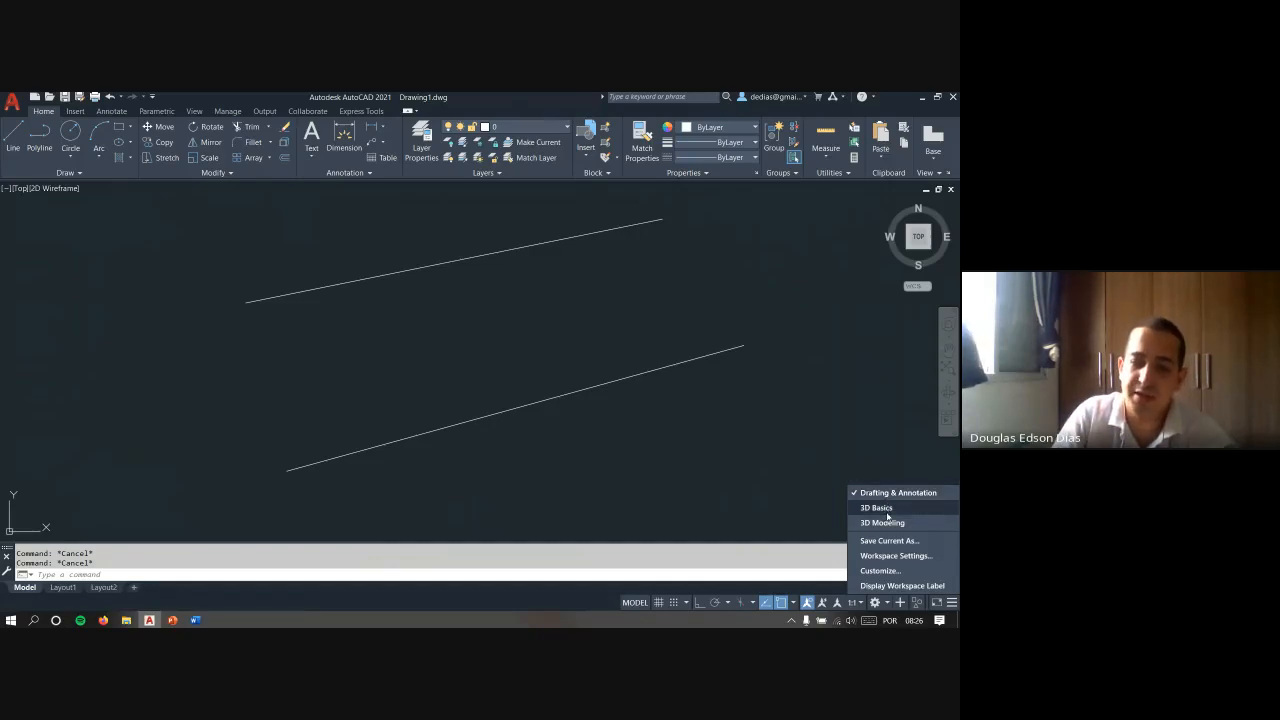
click(883, 522)
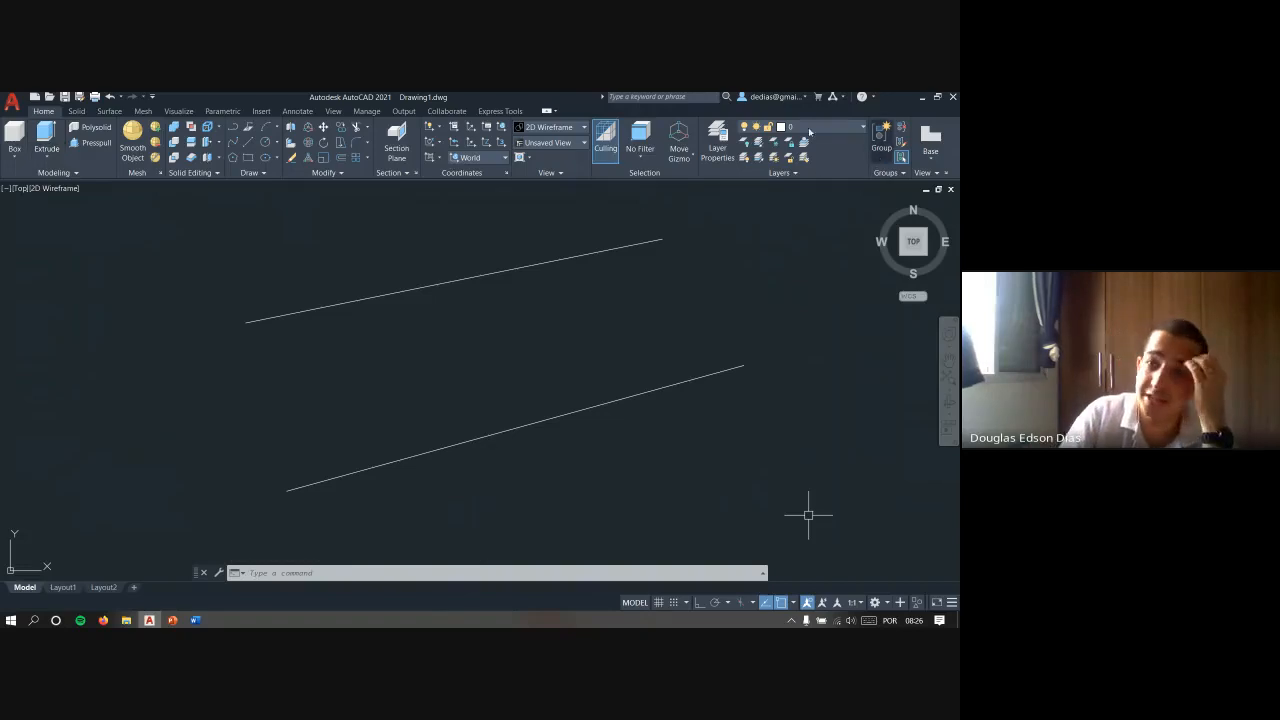
click(876, 603)
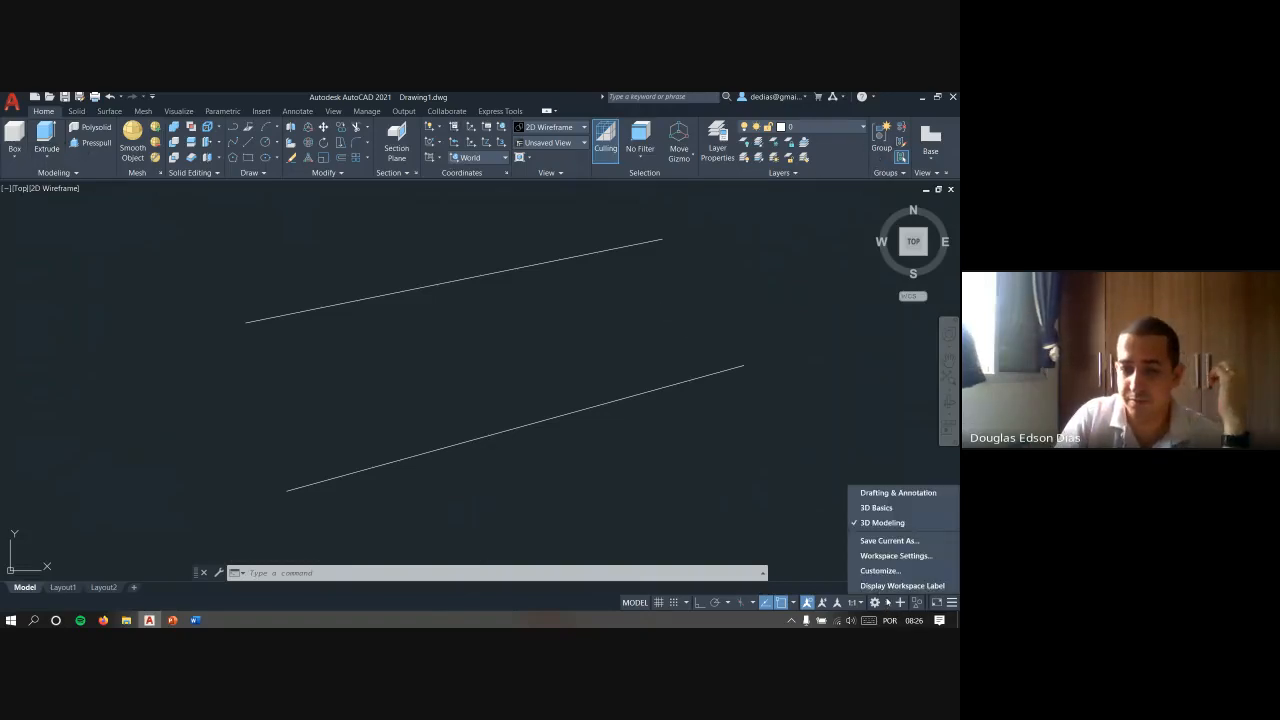
click(874, 491)
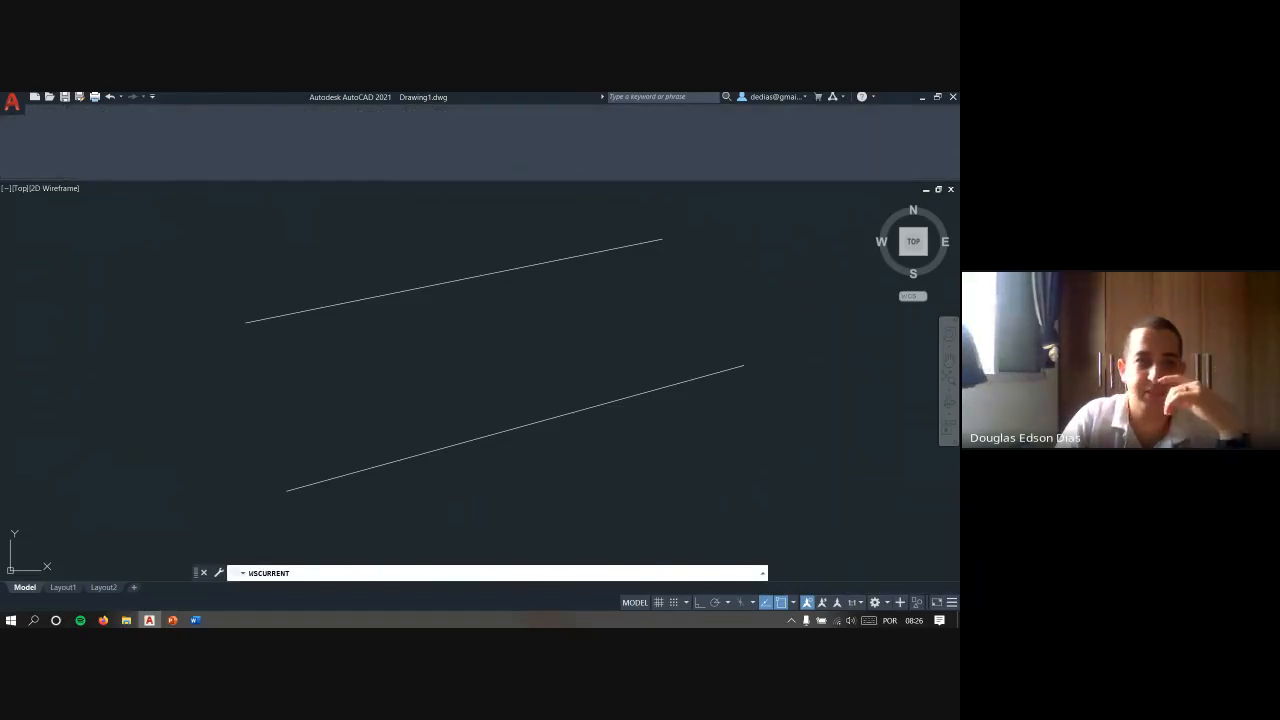
- Open the user interface customization and examine the contents and properties of the ribbon's Home - 2D tab
click(887, 604)
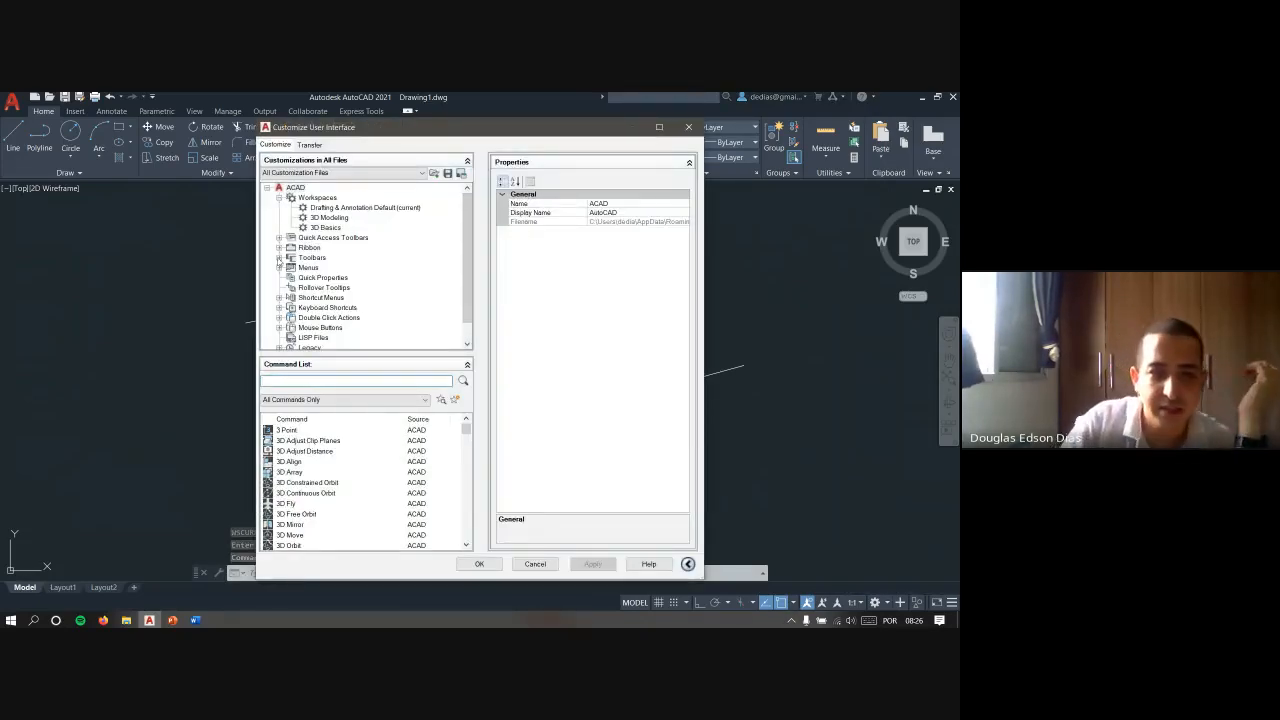
click(280, 247)
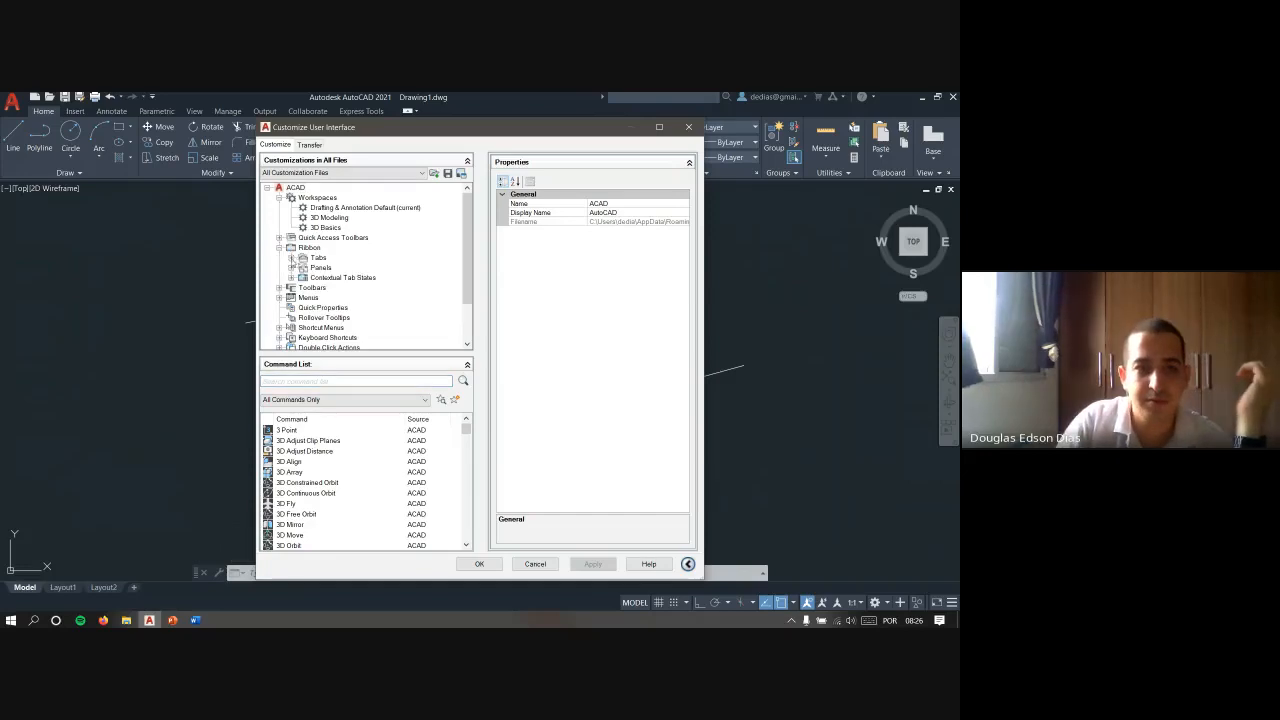
click(291, 258)
scroll(307, 268, down, 3)
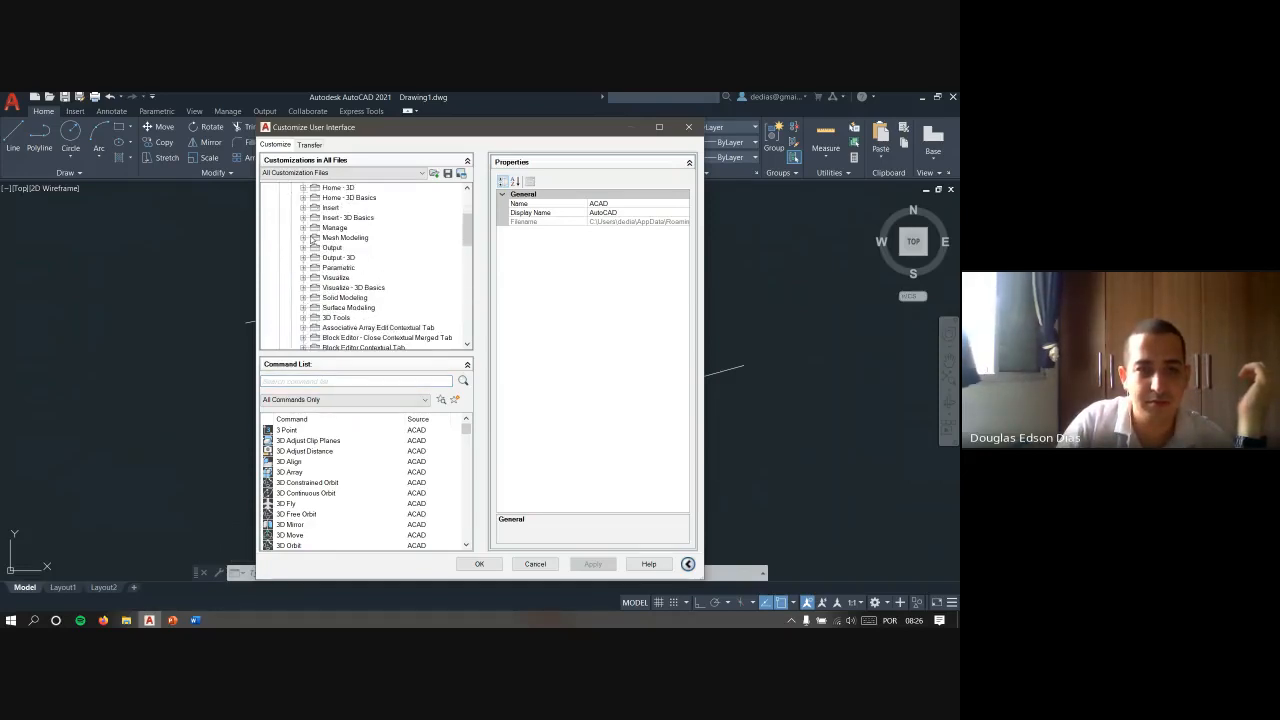
scroll(313, 231, up, 2)
click(303, 237)
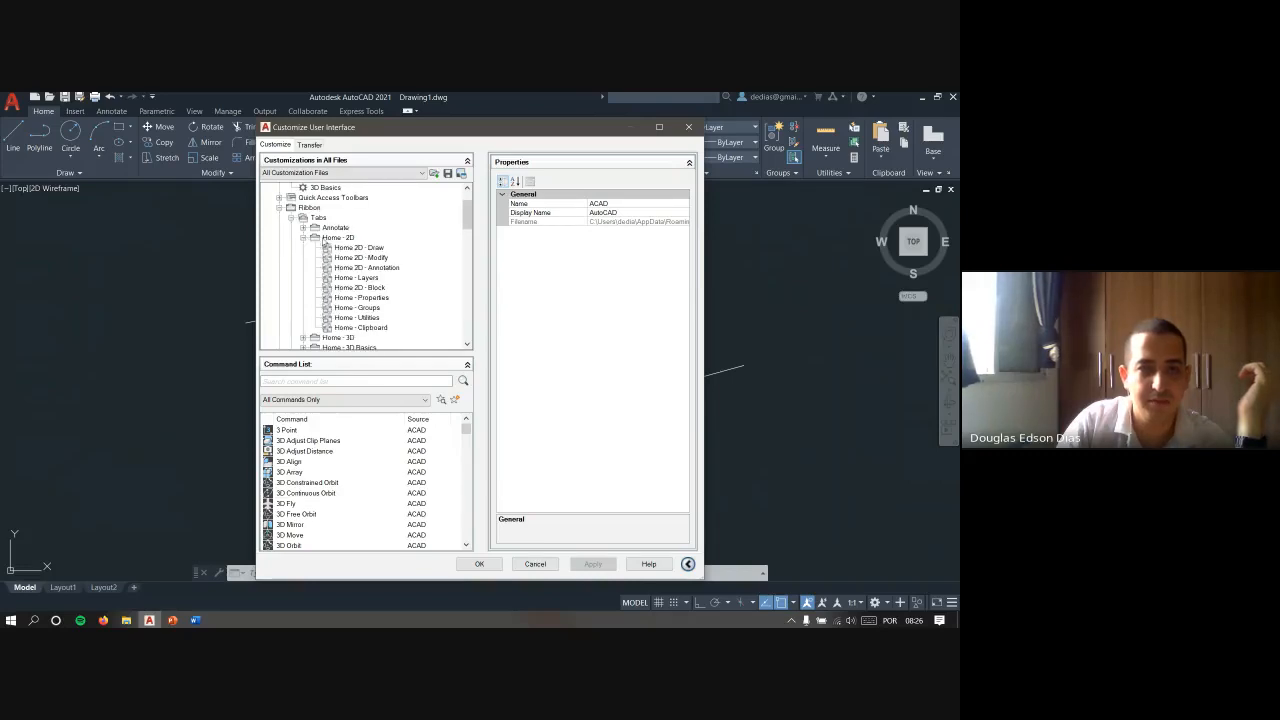
click(338, 238)
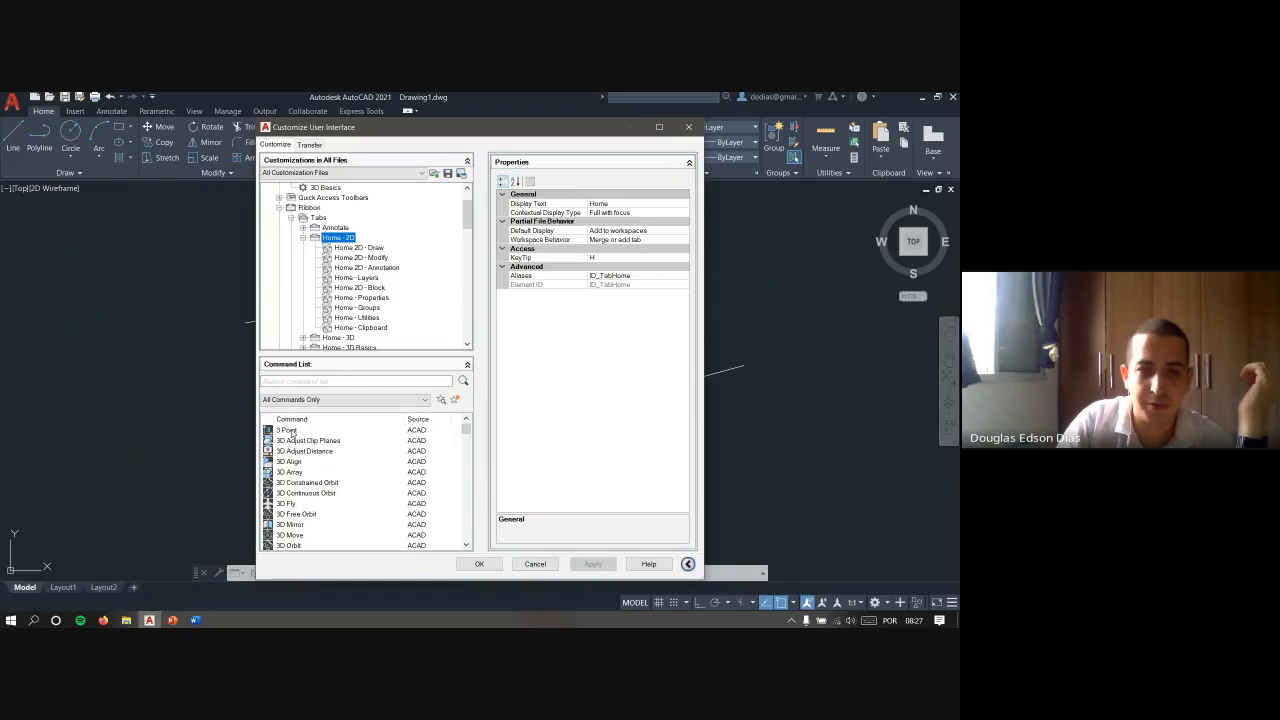
- Examine the 3 Point command and the Home 2D - Draw panel preview, and leave the customization without saving
click(292, 431)
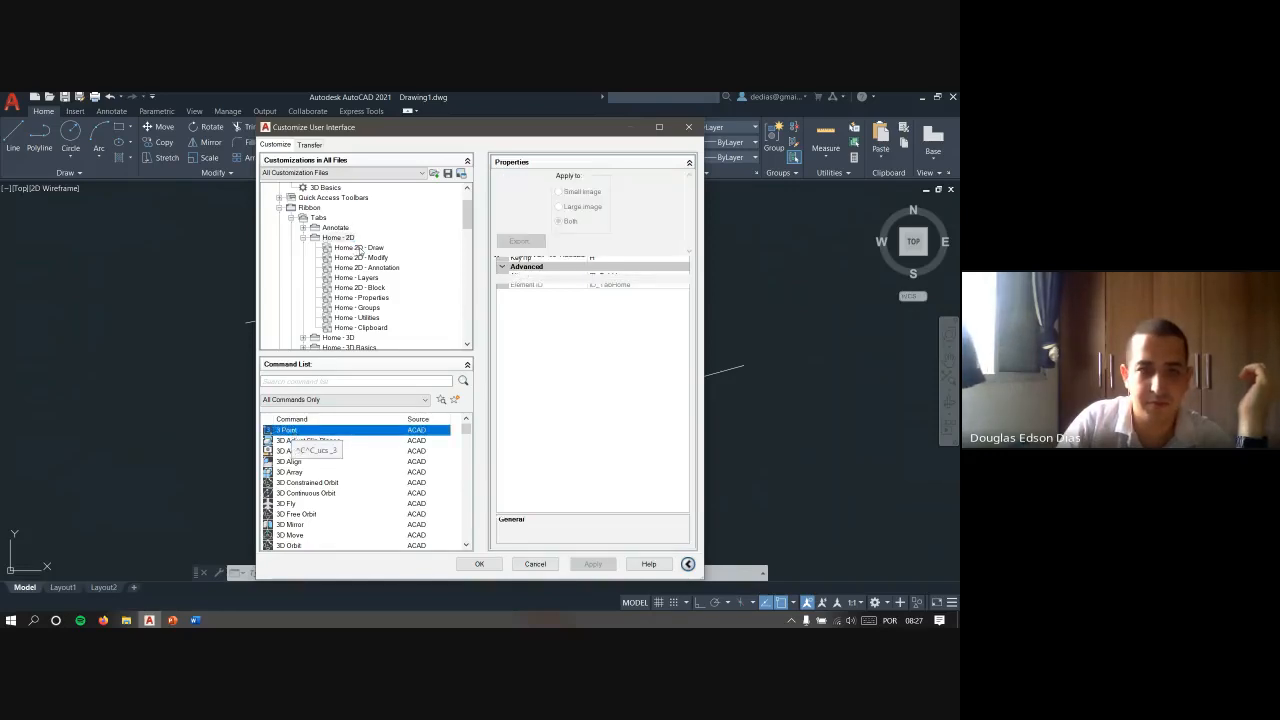
click(359, 248)
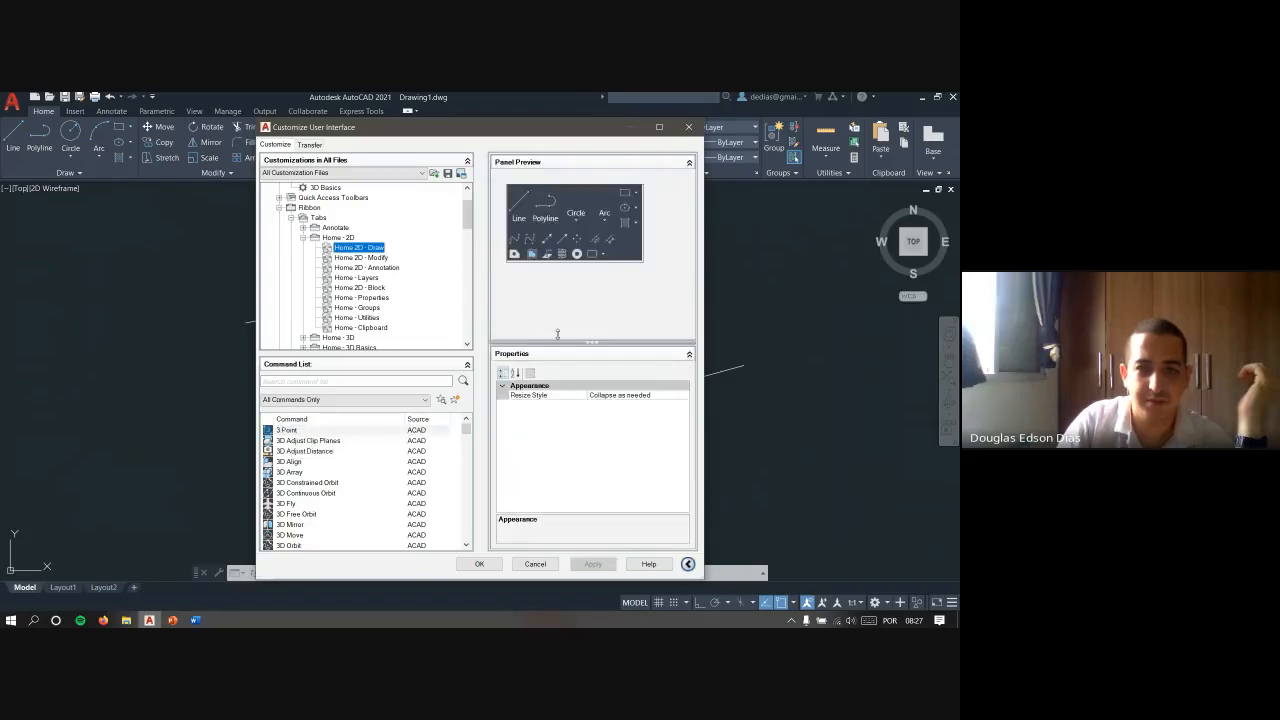
click(288, 431)
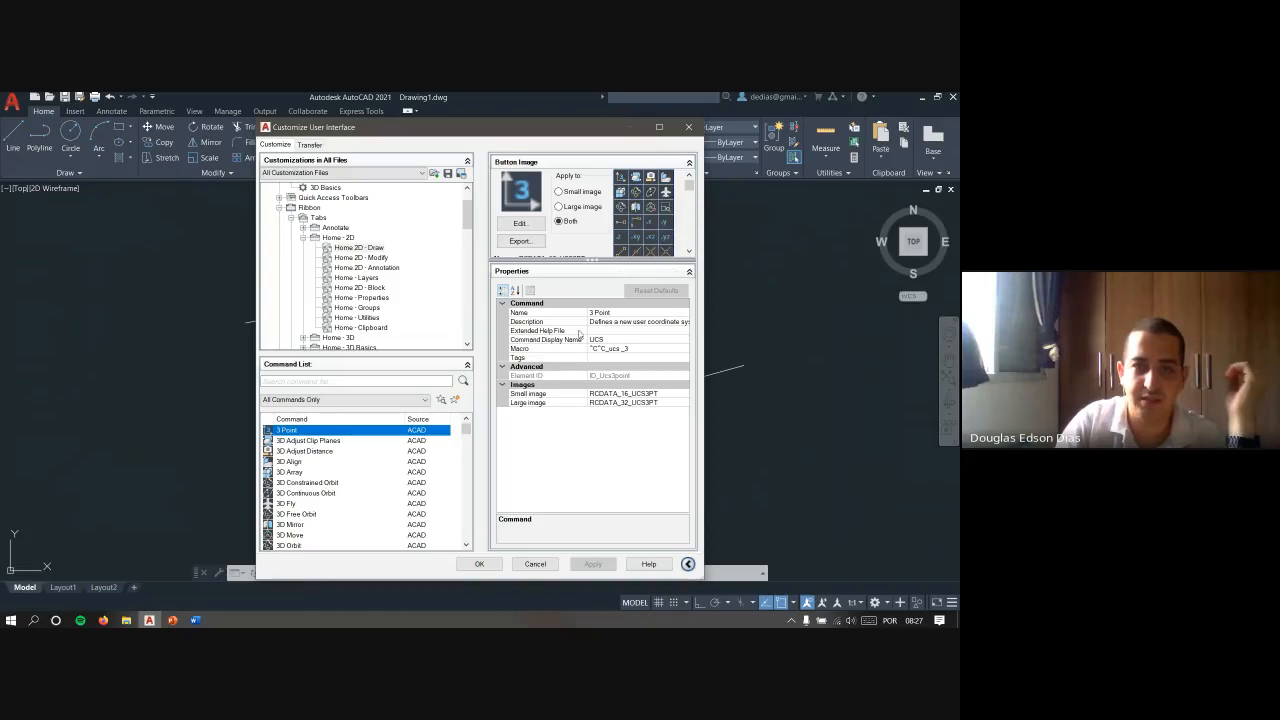
click(535, 564)
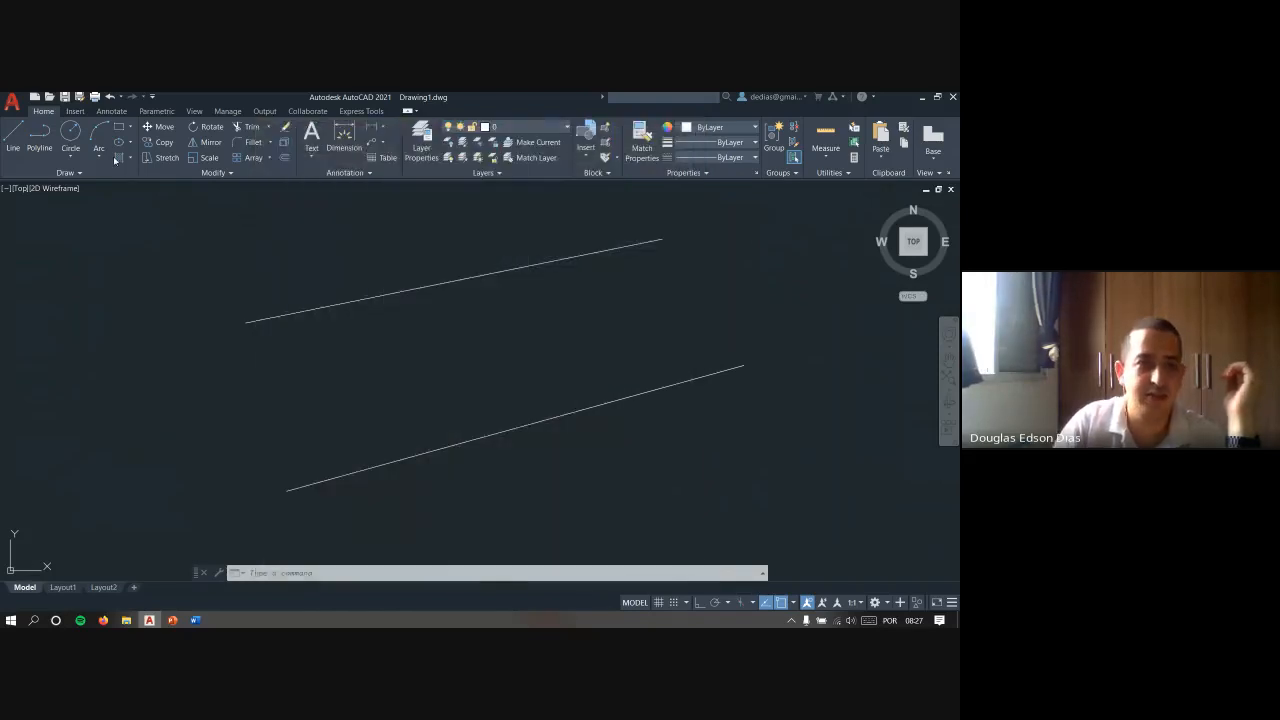
- Look over the additional drawing tools hidden in the expanded Draw group, without starting any of them
click(82, 175)
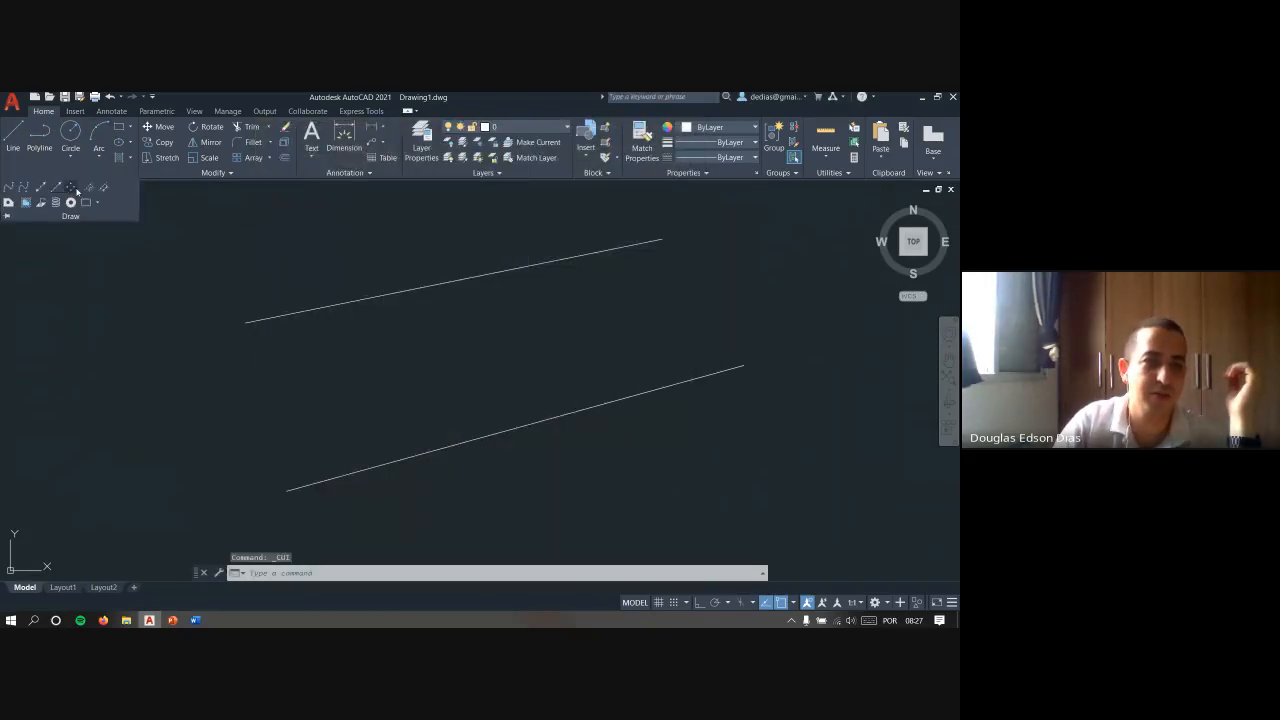
click(211, 249)
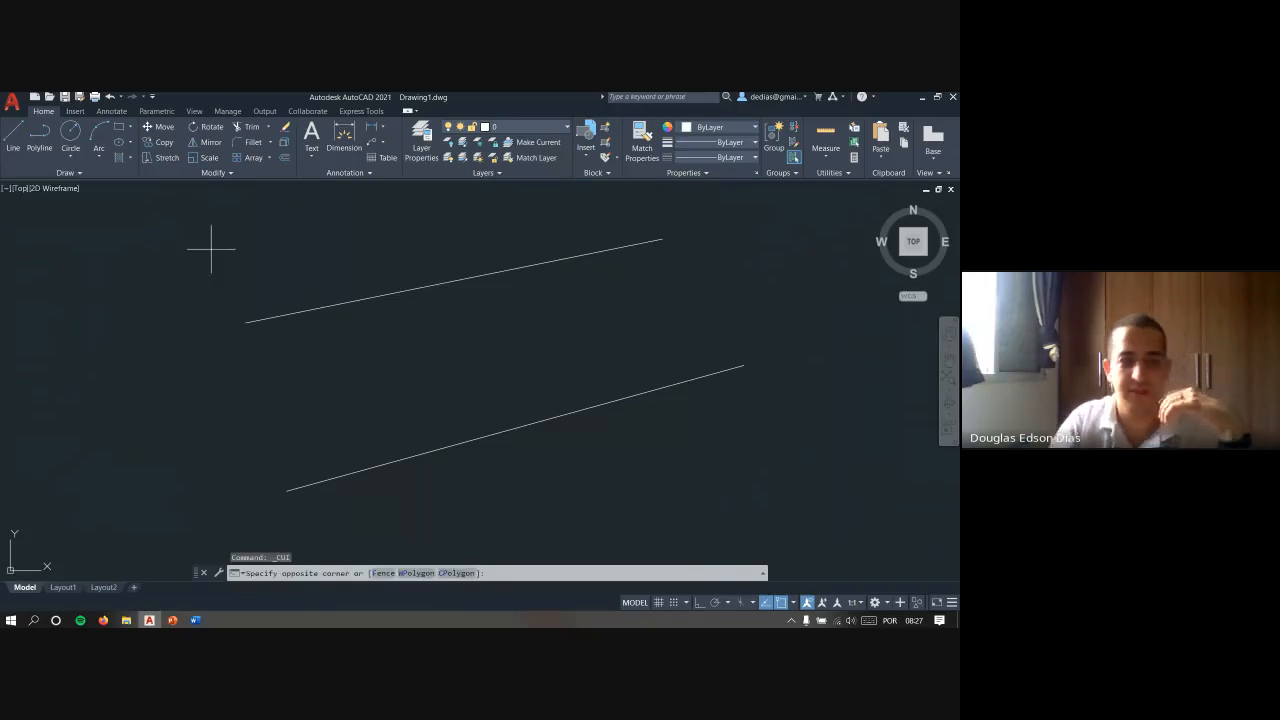
key(Escape)
key(Escape)
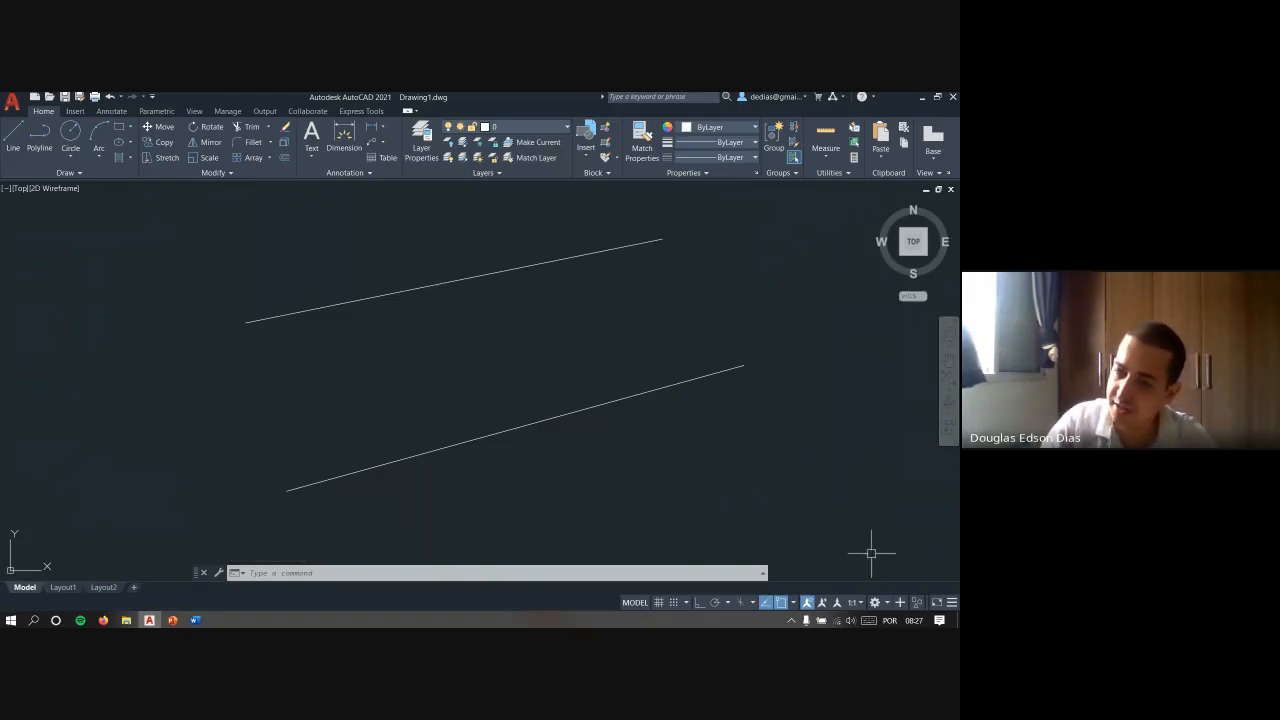
- Try the annotation monitor, and turn Clean Screen on and off again
click(901, 602)
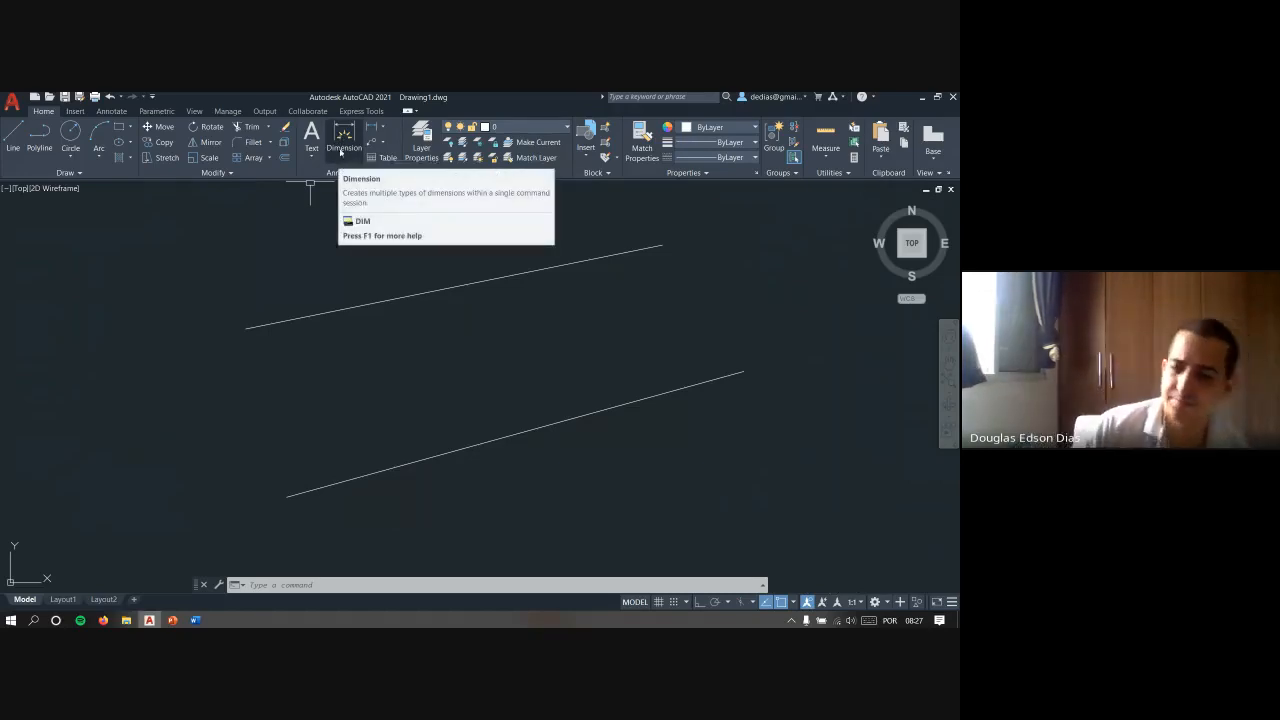
click(936, 603)
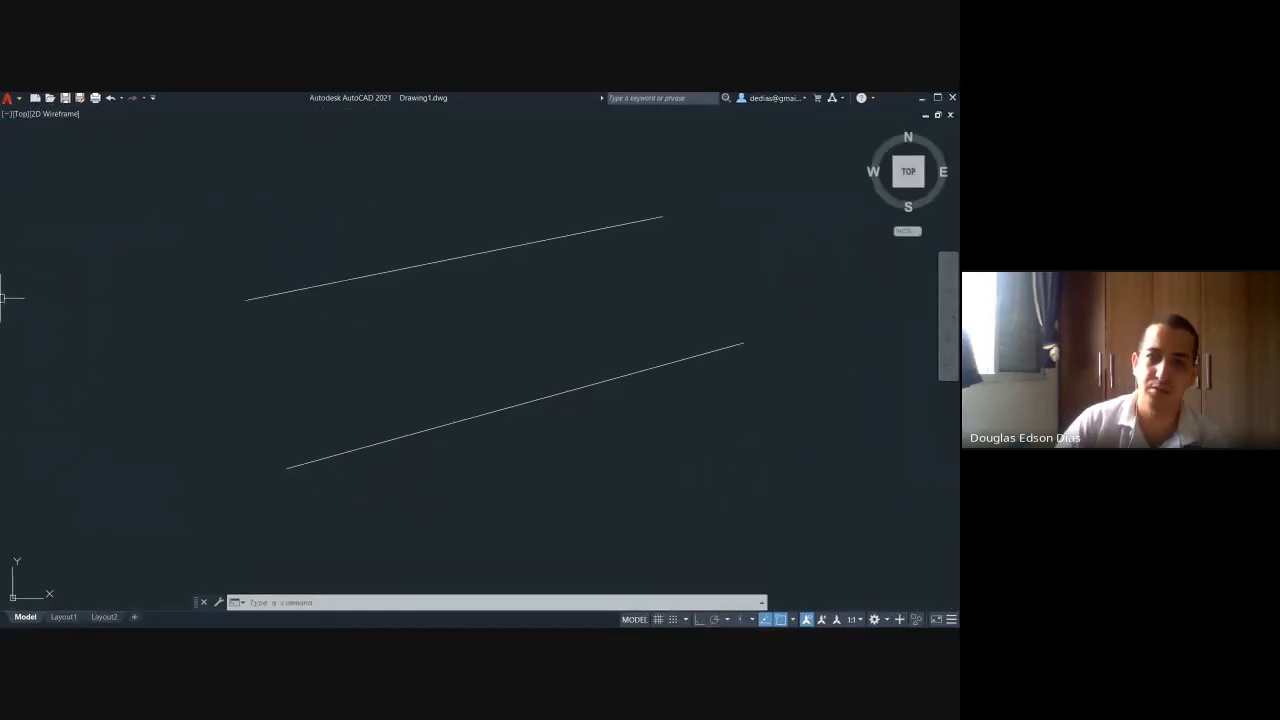
click(936, 620)
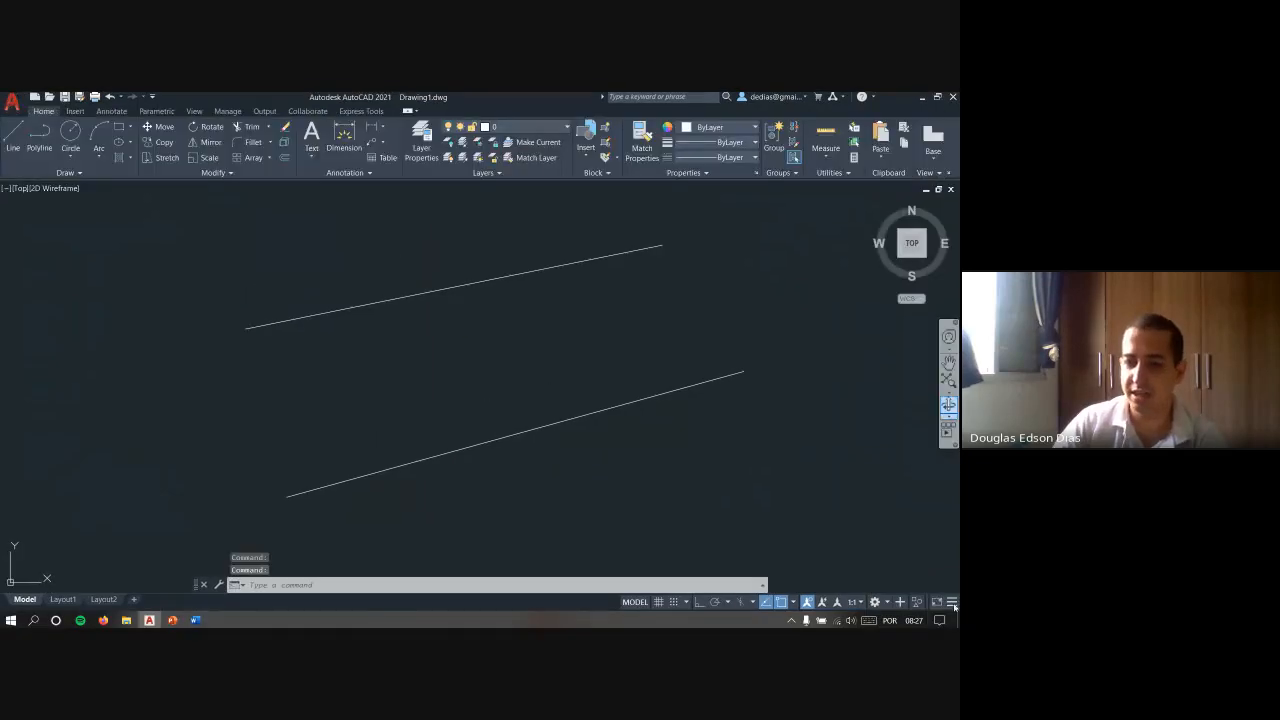
- Add the LineWeight and Dynamic Input toggles to the status bar
click(951, 602)
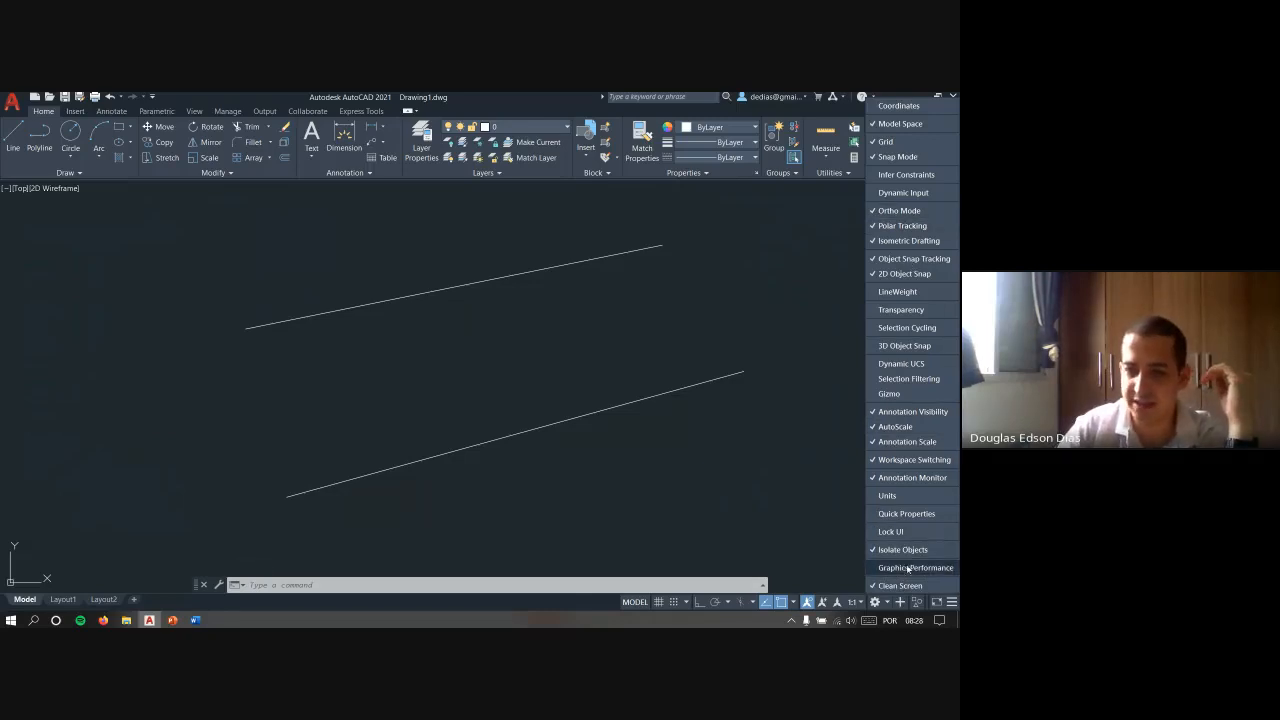
click(896, 292)
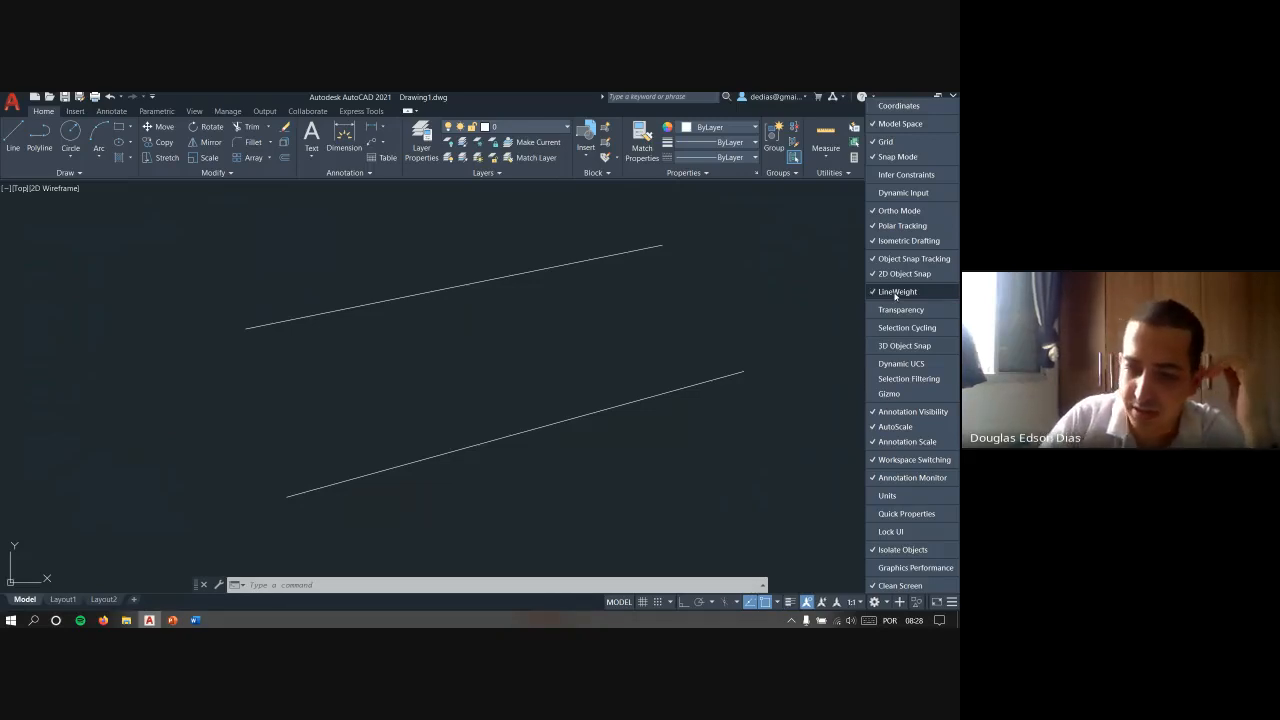
click(904, 193)
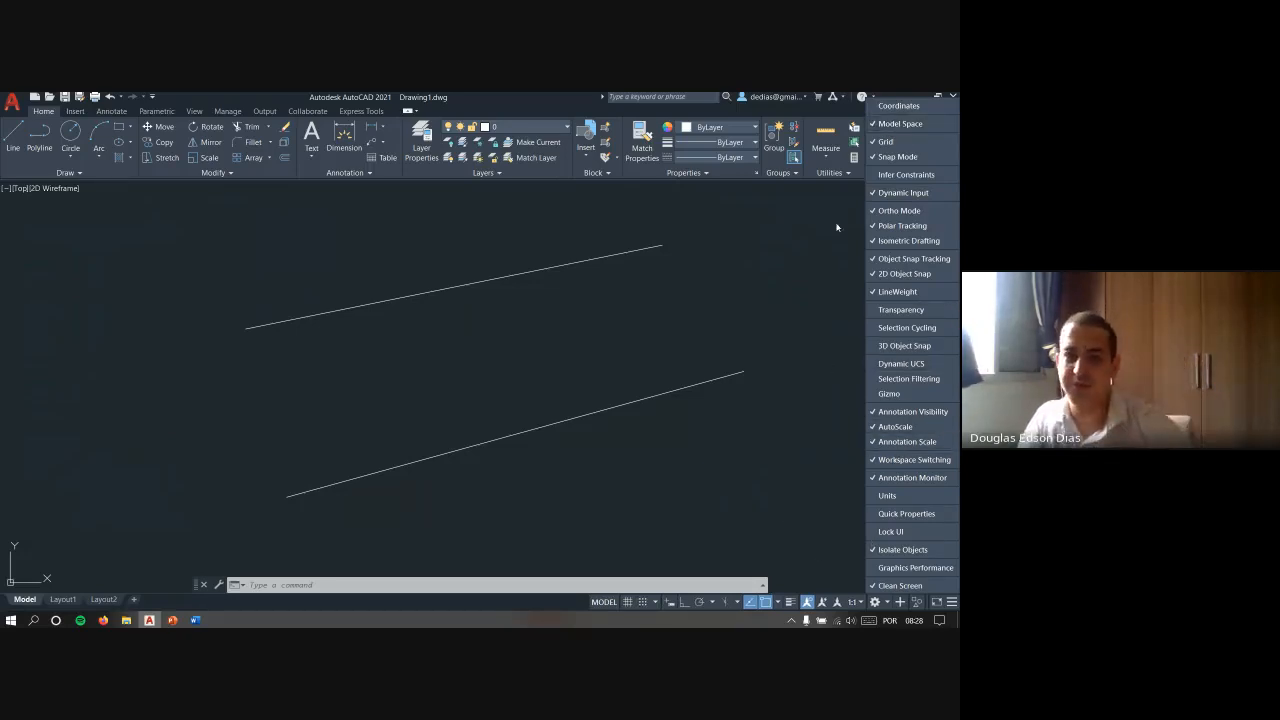
click(805, 393)
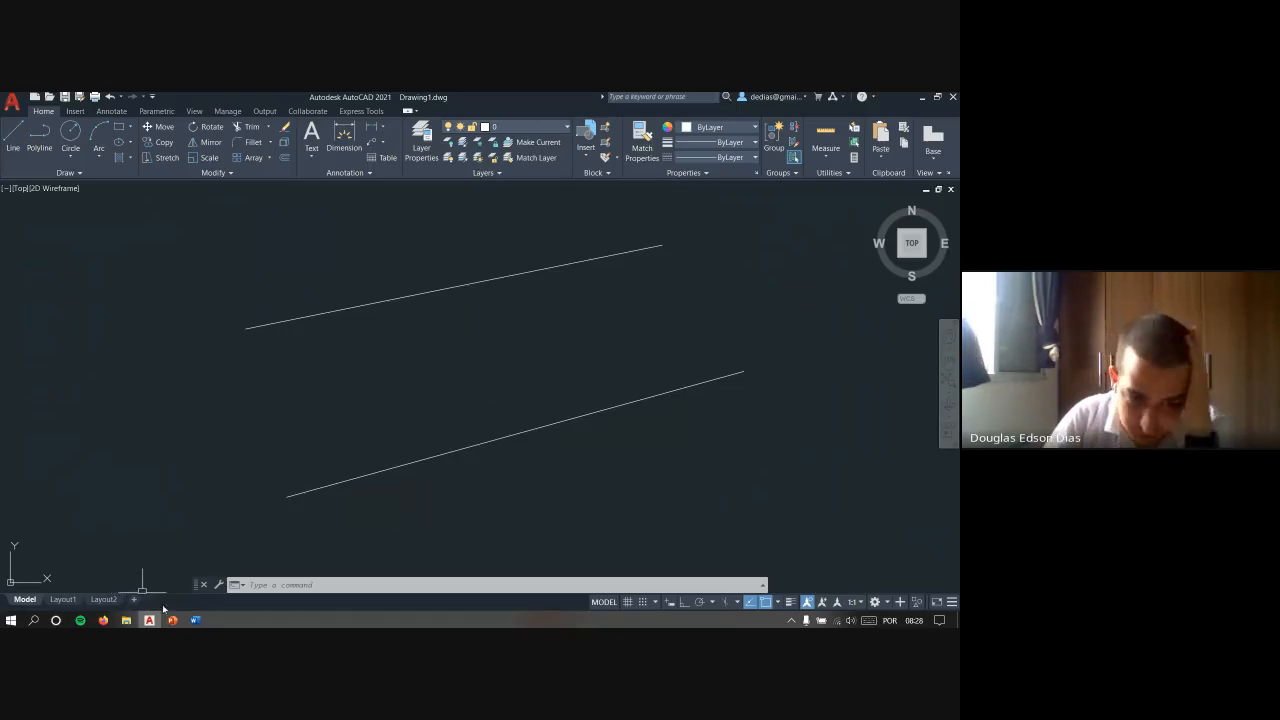
- Switch to the Firefox window with the Meet class call
mouse_move(105, 621)
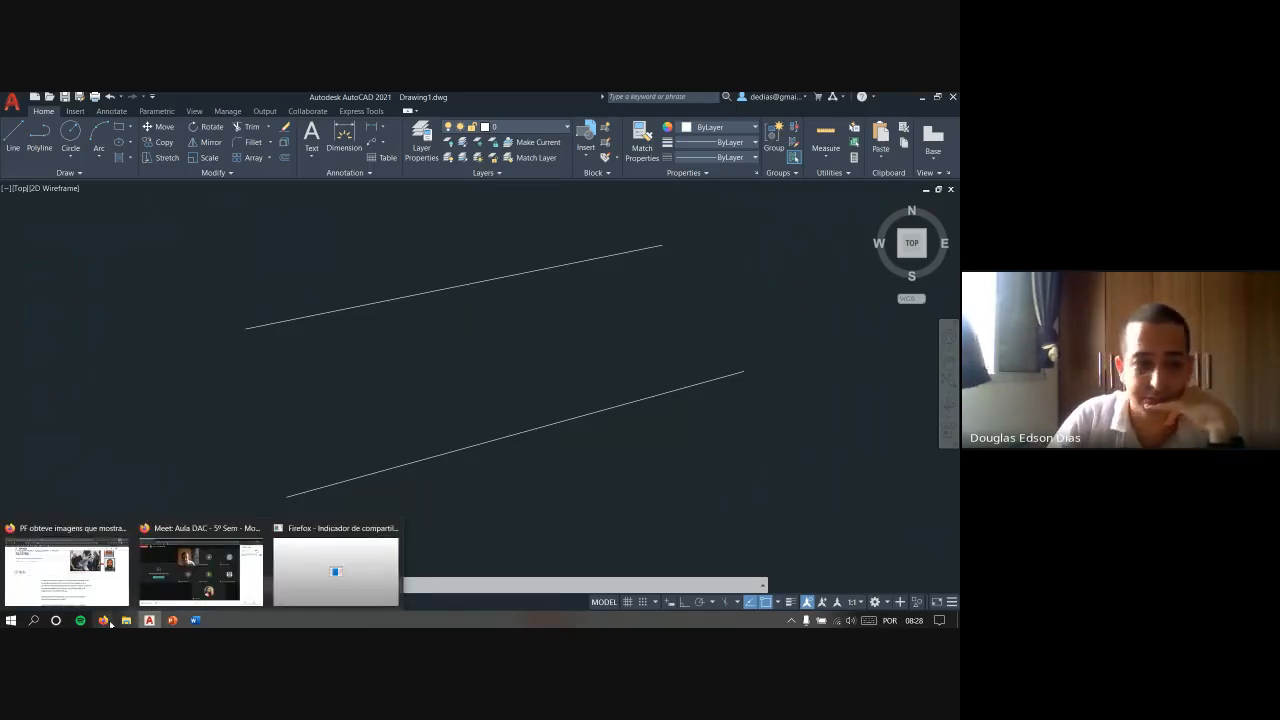
click(164, 573)
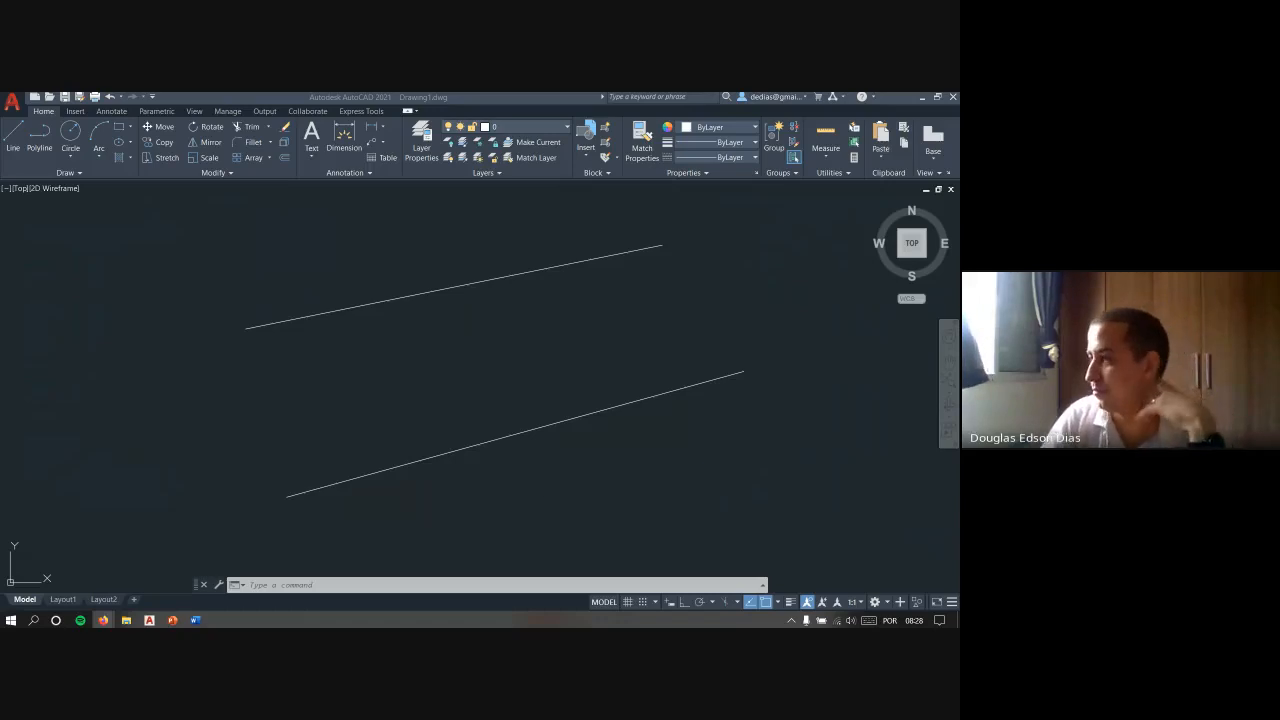
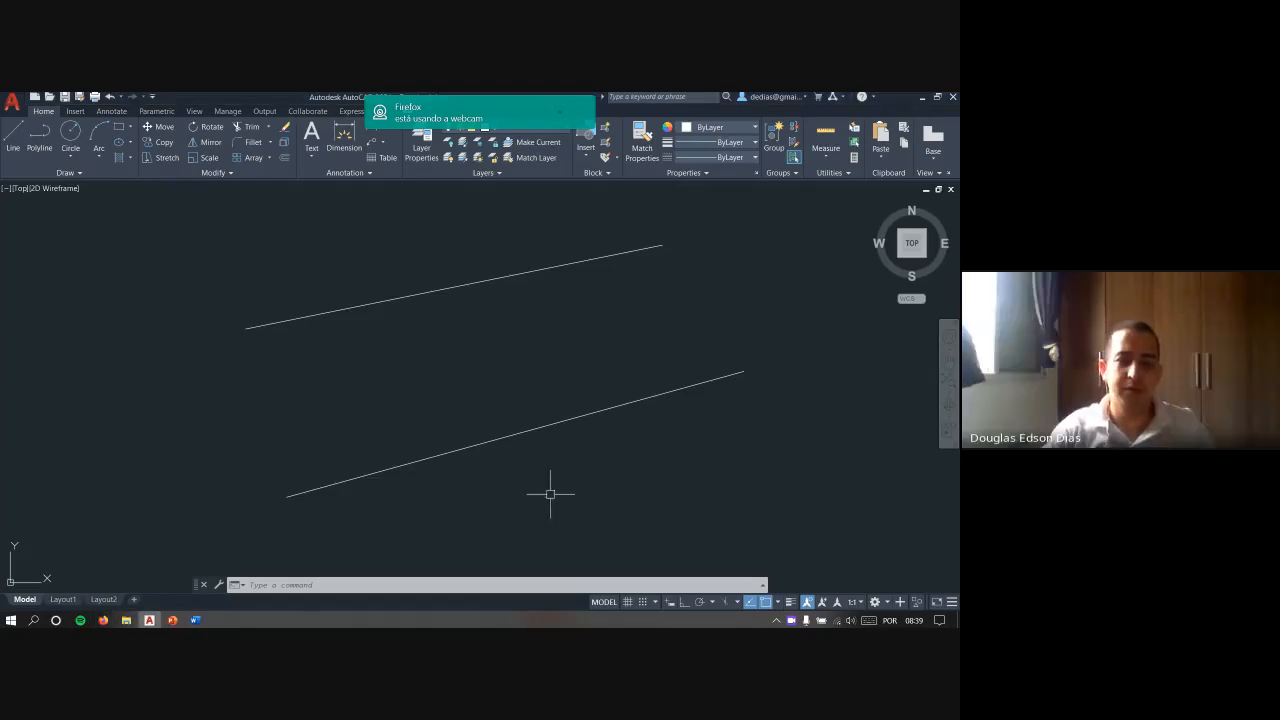
- Switch to the running PowerPoint slide show and hide the Firefox webcam notification covering it
mouse_move(171, 621)
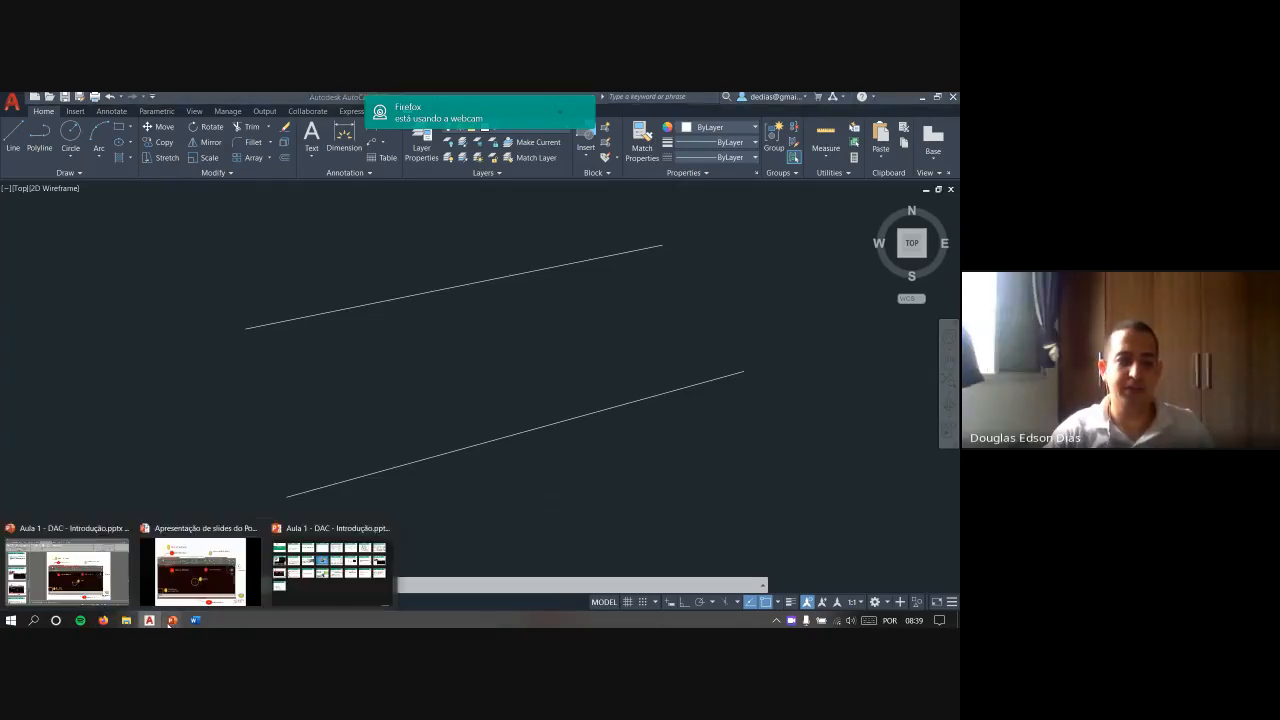
click(200, 572)
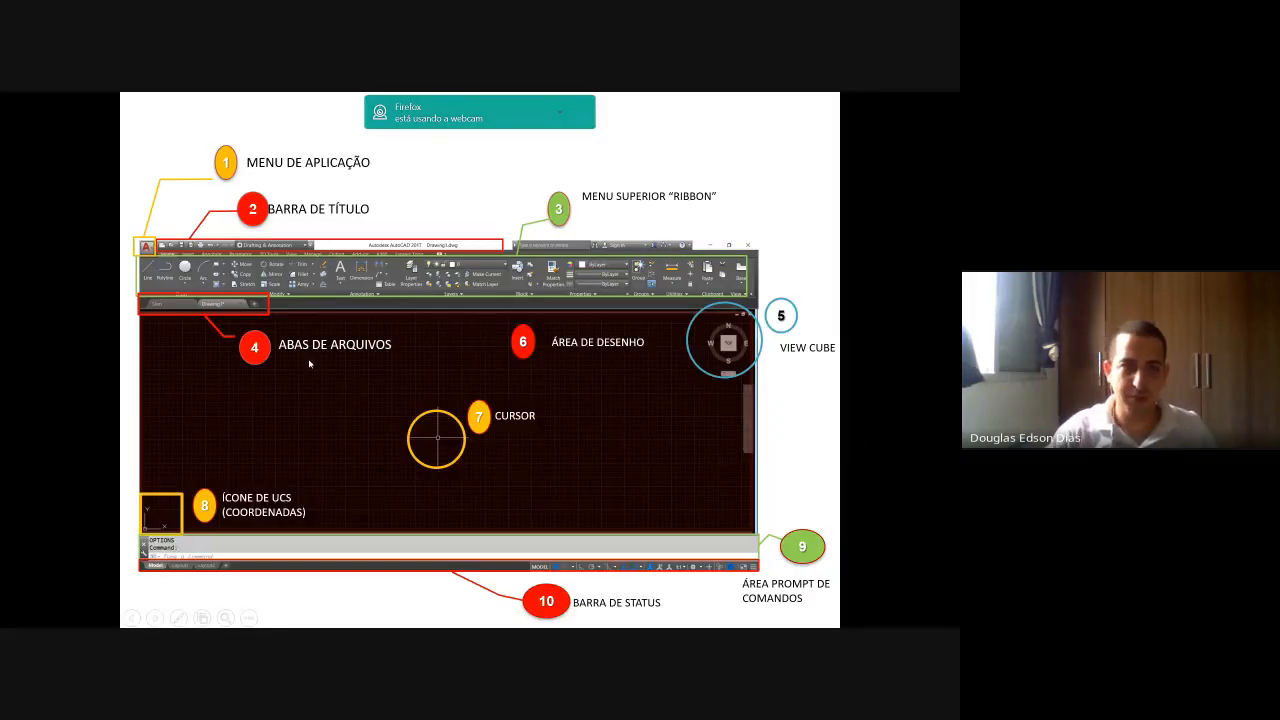
click(563, 117)
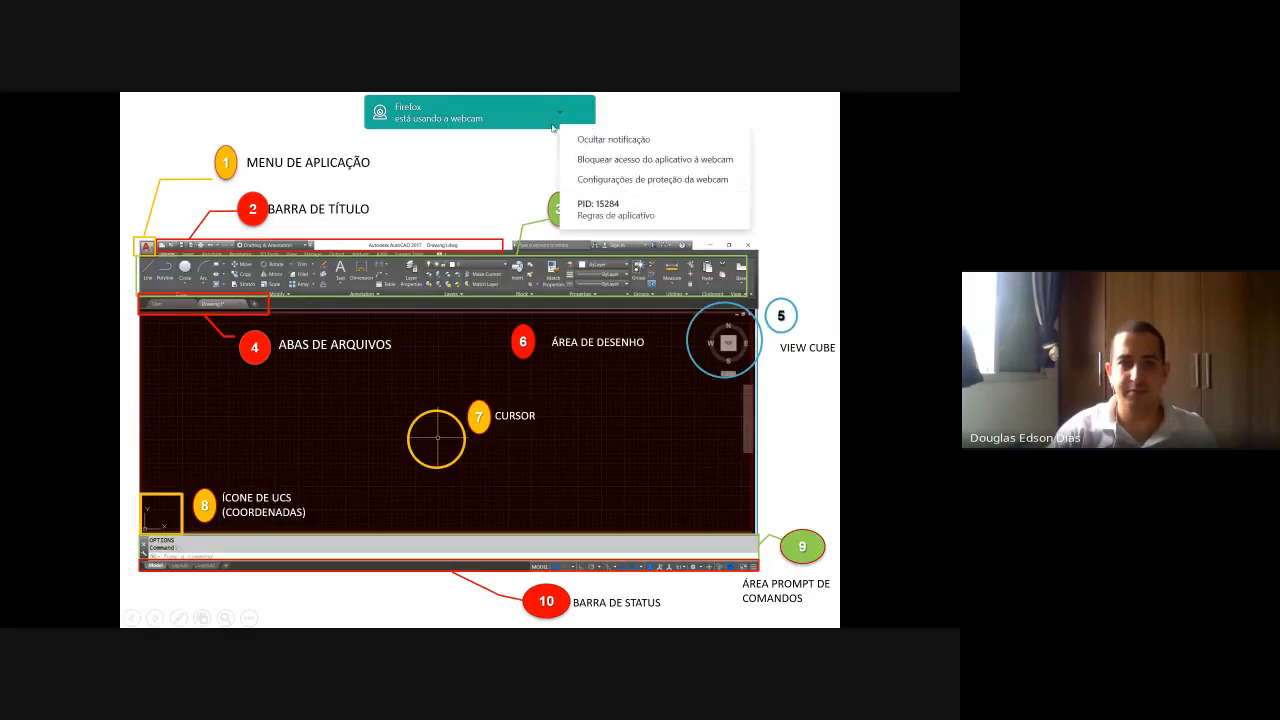
click(564, 140)
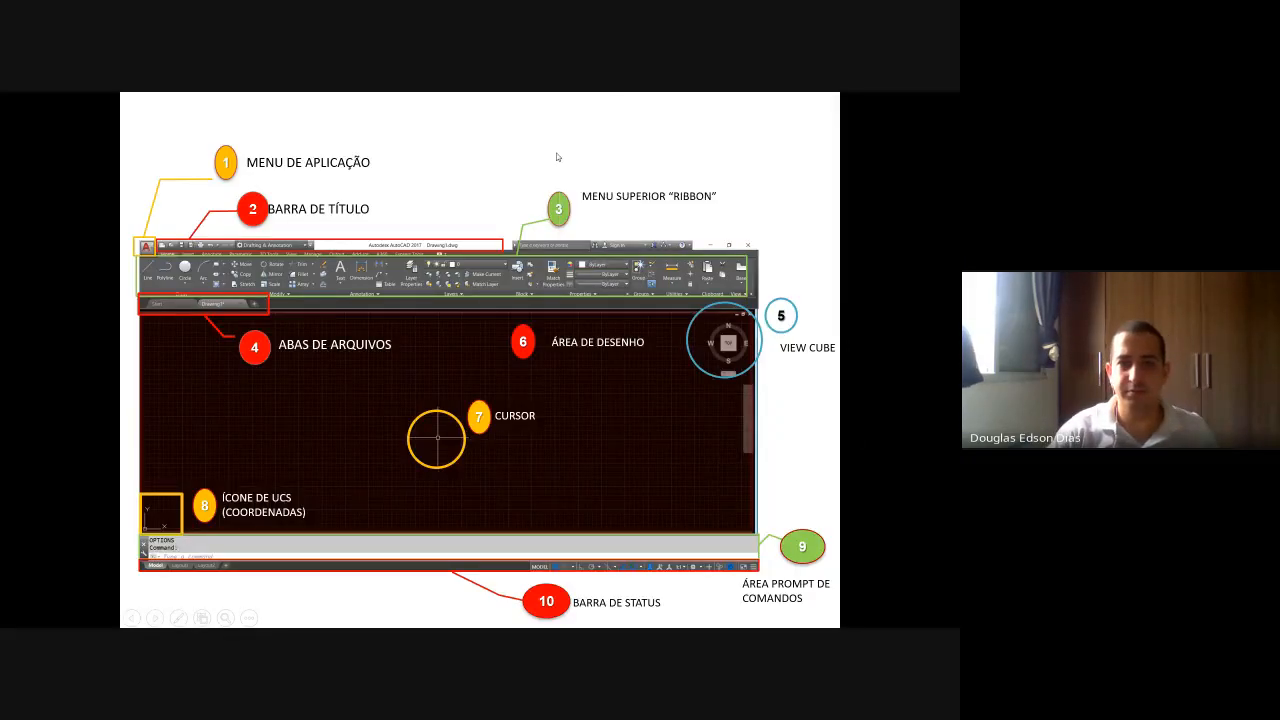
- Advance the presentation past the numbered AutoCAD interface descriptions to the slide picturing the computer mouse
click(591, 334)
click(591, 334)
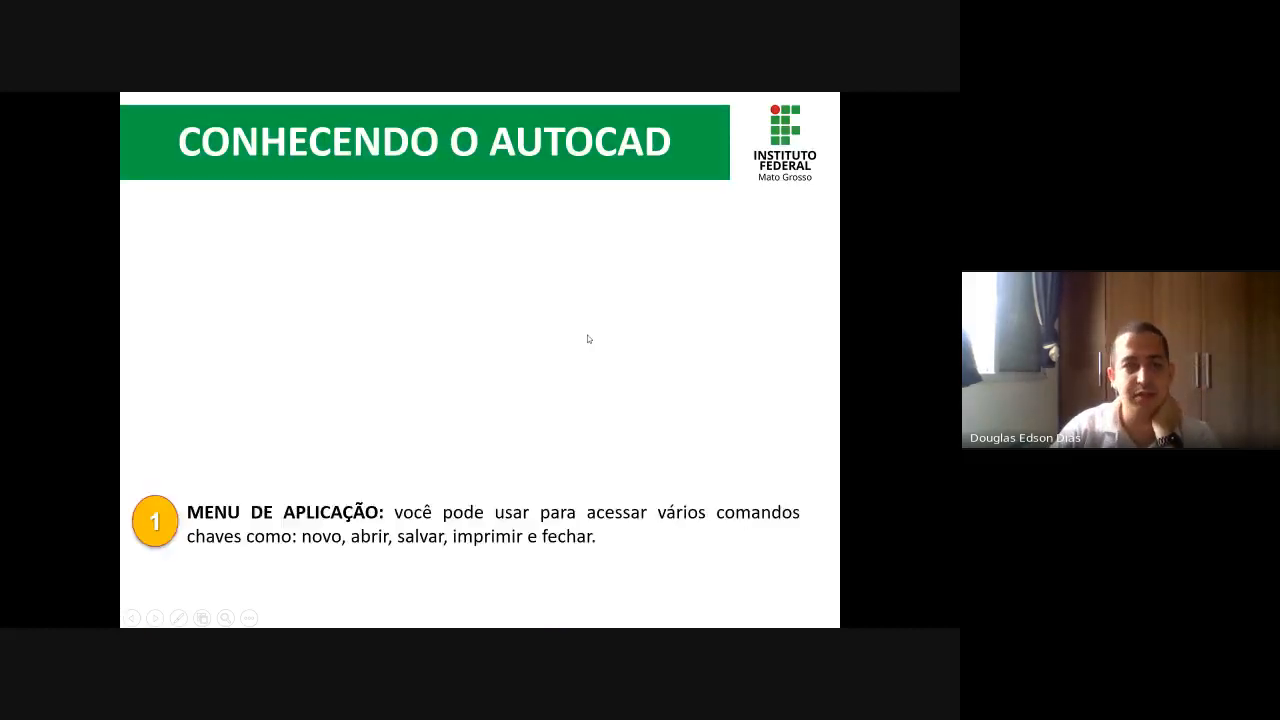
click(386, 314)
click(386, 314)
click(367, 315)
click(367, 315)
click(367, 315)
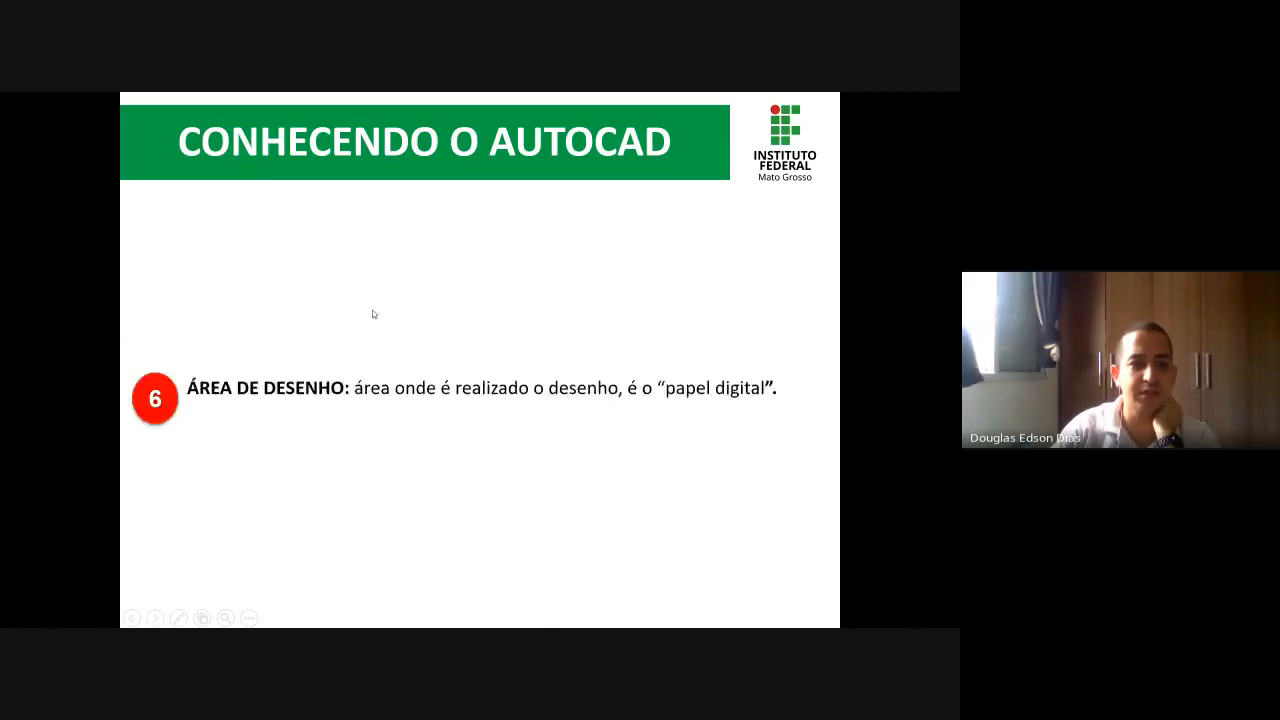
click(375, 314)
click(381, 313)
click(383, 317)
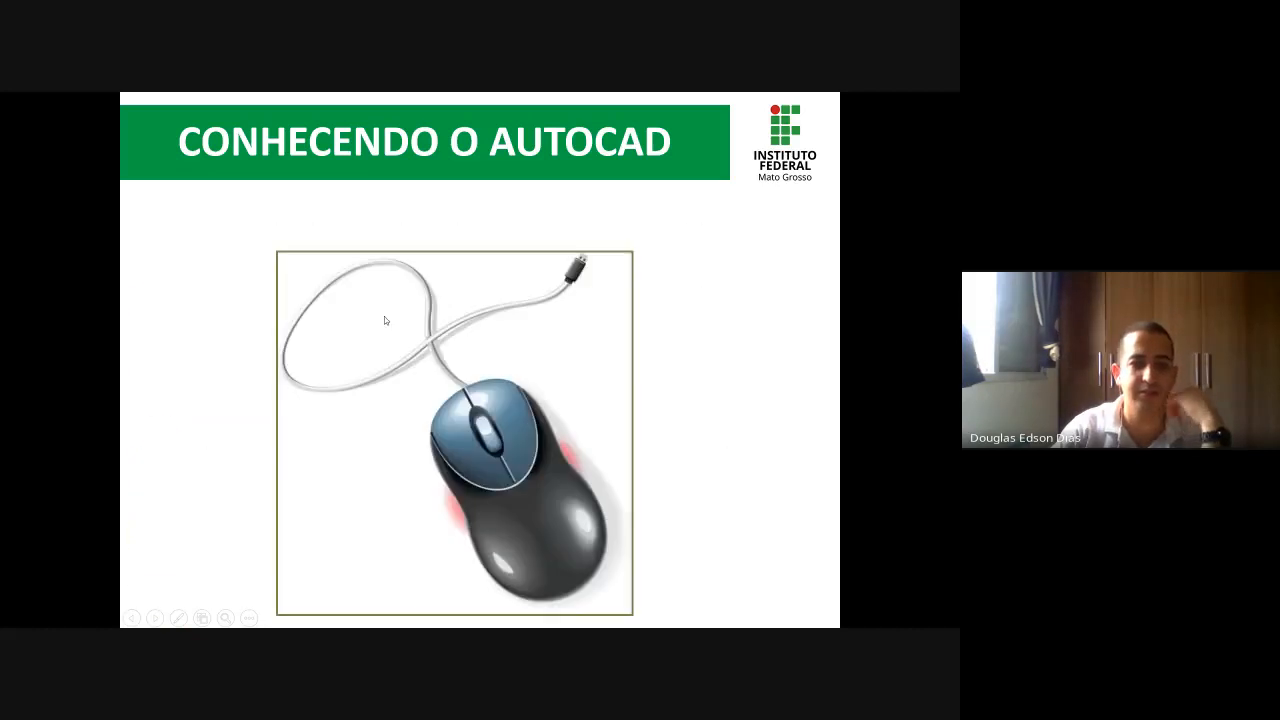
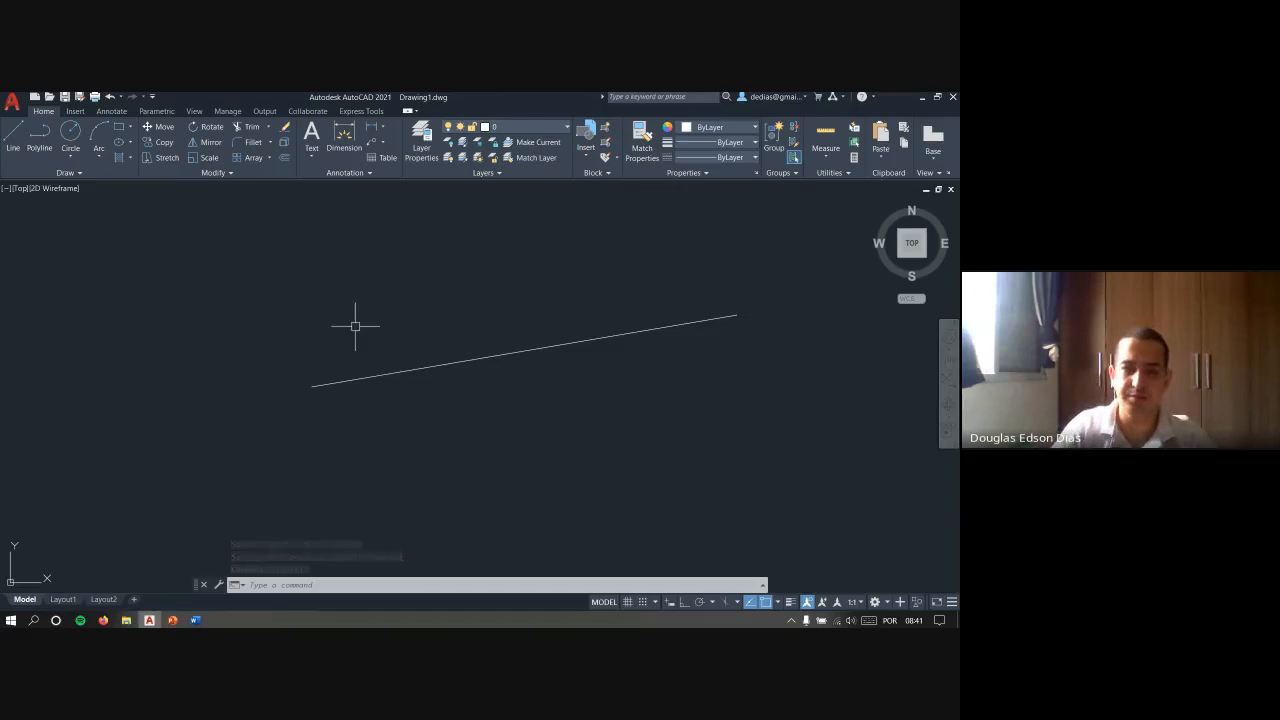
- Zoom in and out on the sloping line and pan it around the drawing area
scroll(356, 328, down, 8)
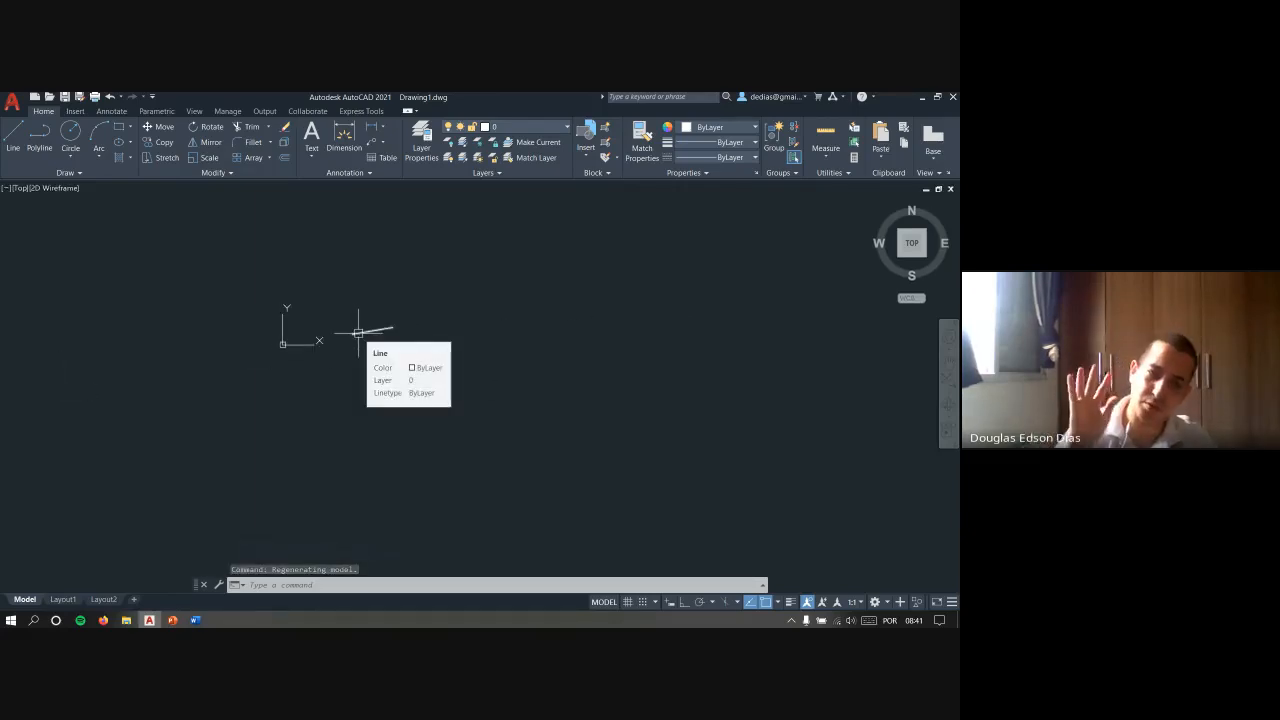
scroll(357, 332, up, 8)
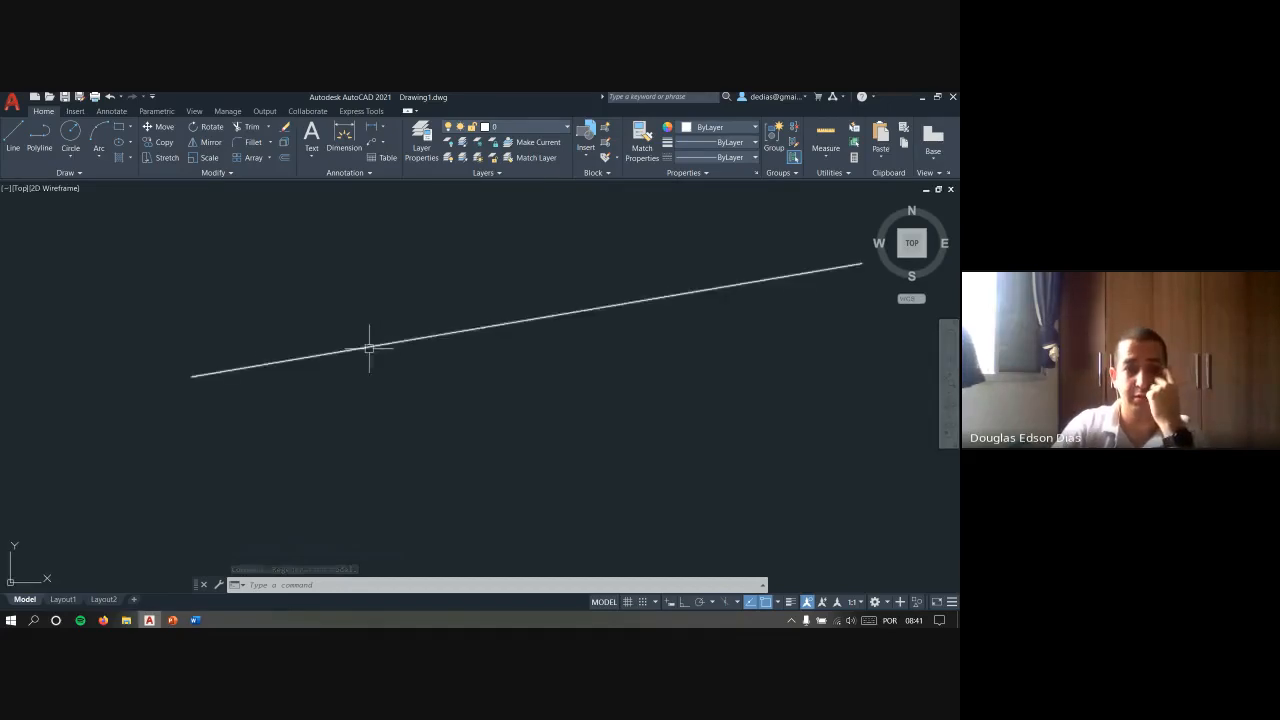
scroll(378, 300, down, 8)
middle_drag(380, 303, 389, 383)
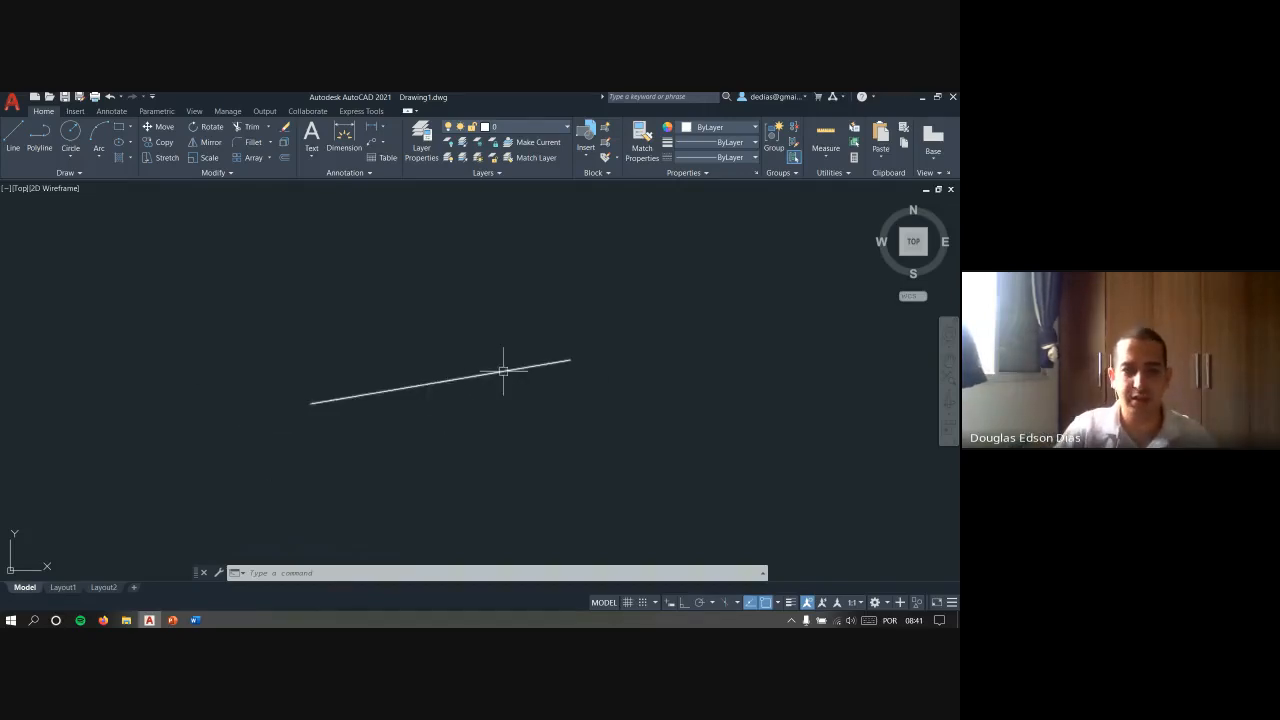
middle_drag(675, 345, 313, 357)
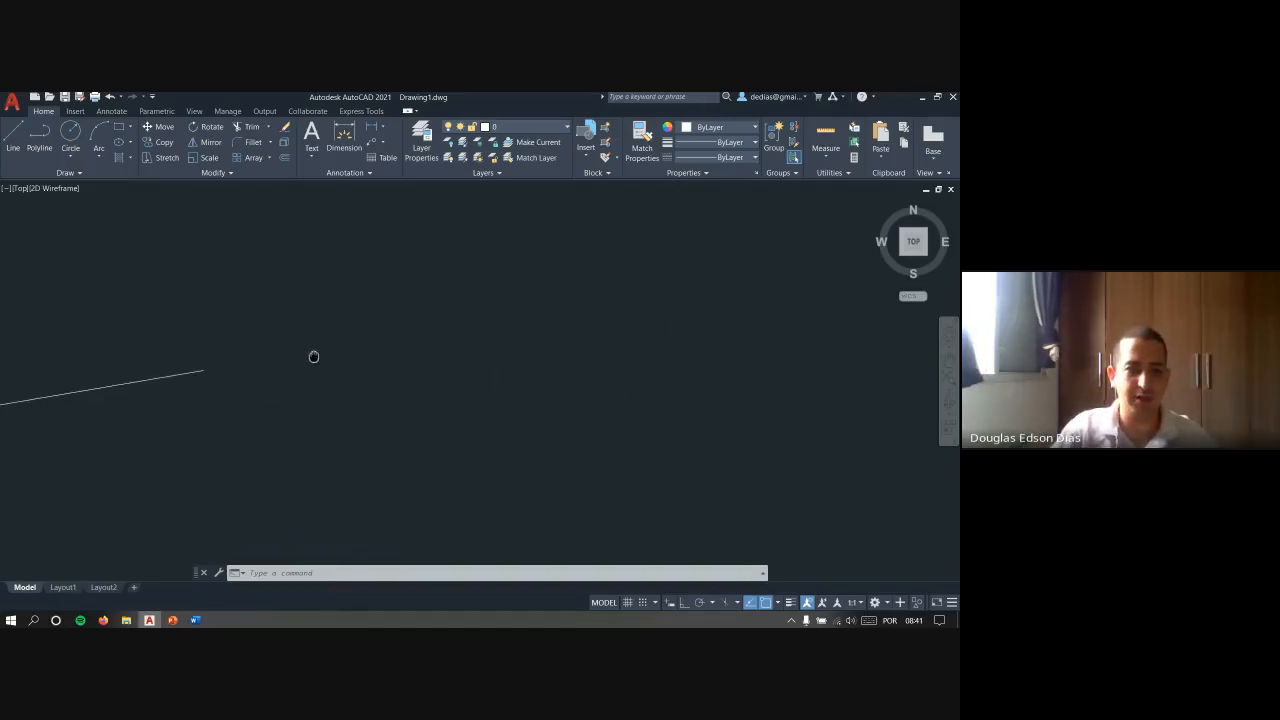
middle_drag(106, 420, 451, 371)
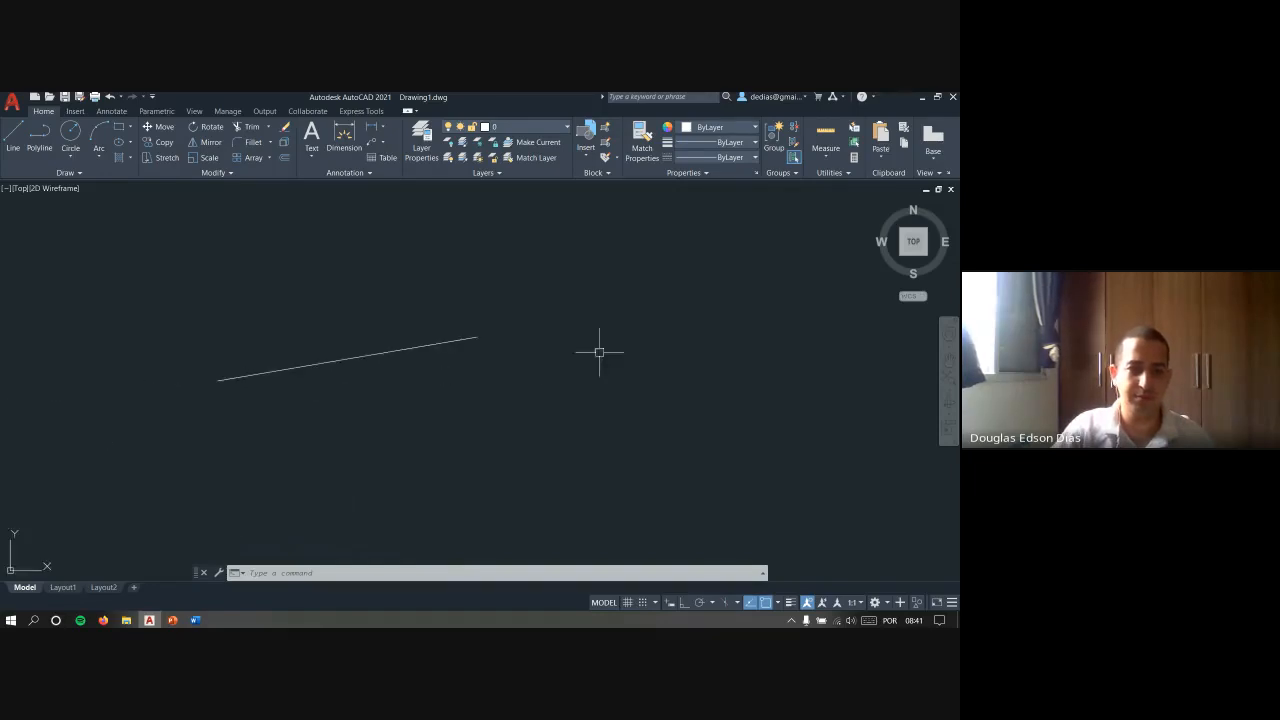
middle_drag(407, 304, 544, 326)
mouse_move(306, 317)
middle_down()
mouse_move(634, 334)
mouse_move(323, 289)
middle_up()
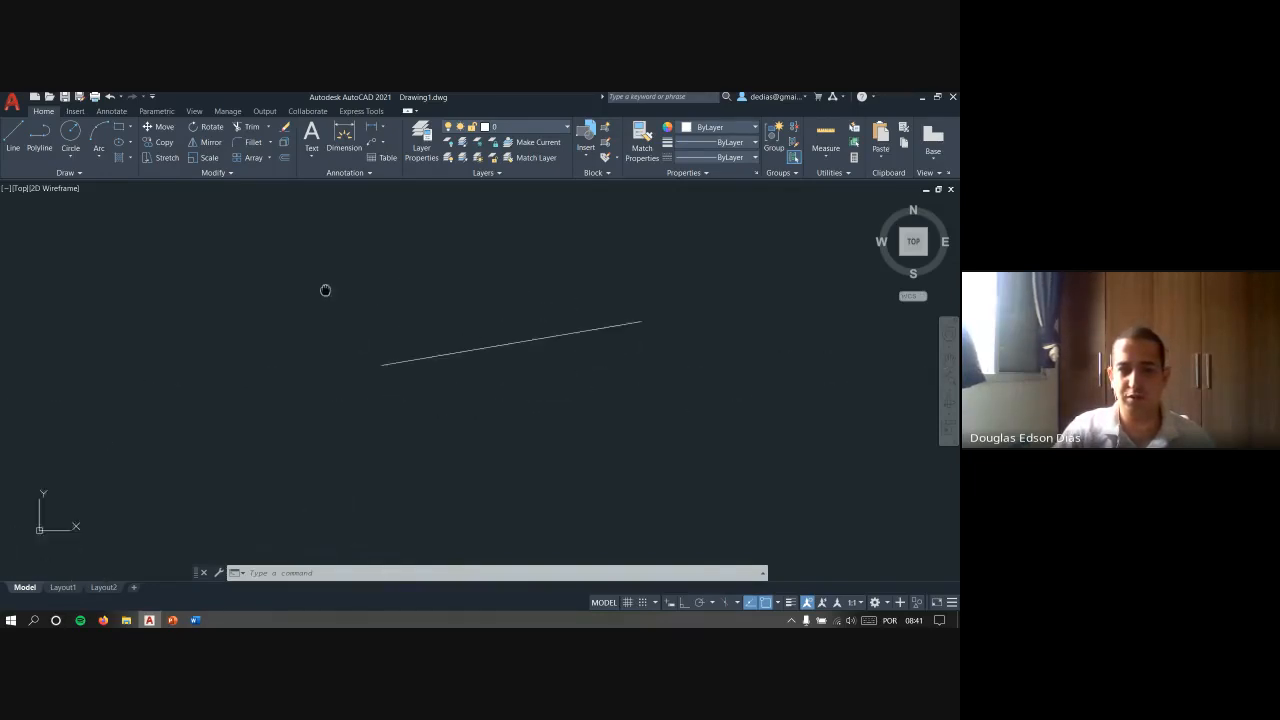
mouse_move(557, 361)
middle_down()
mouse_move(394, 405)
mouse_move(362, 430)
middle_up()
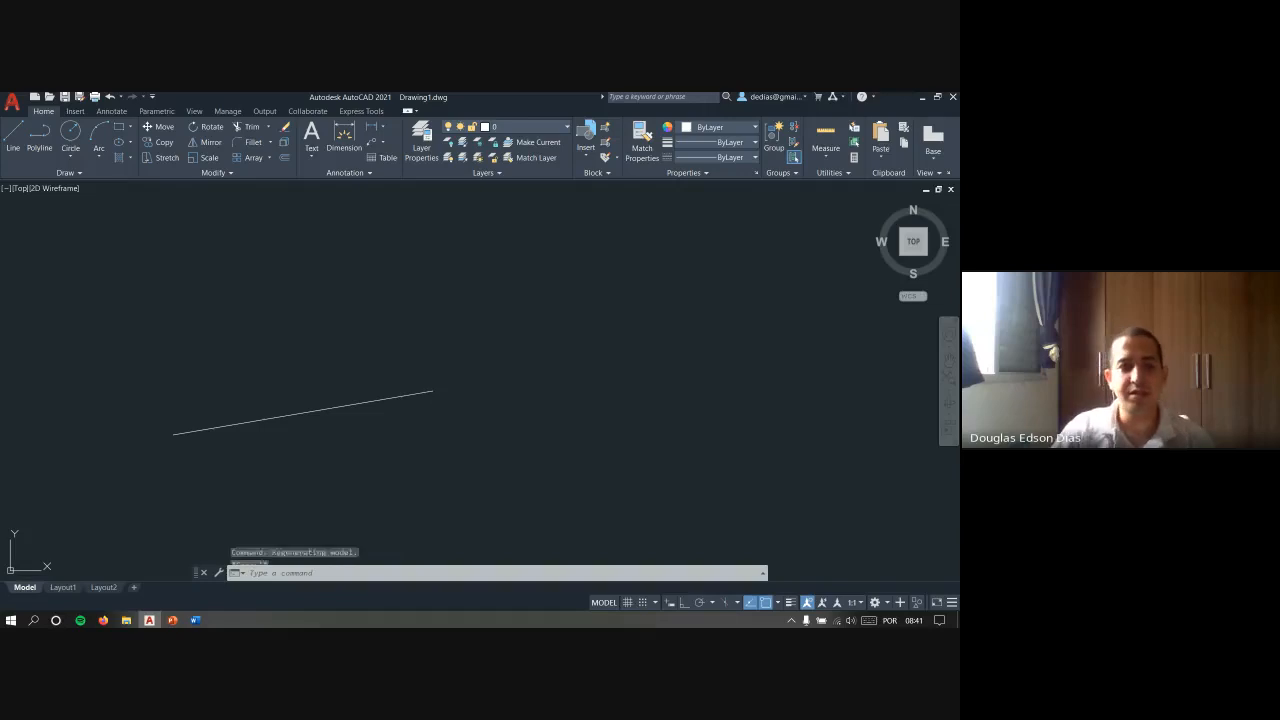
key(Escape)
key(Escape)
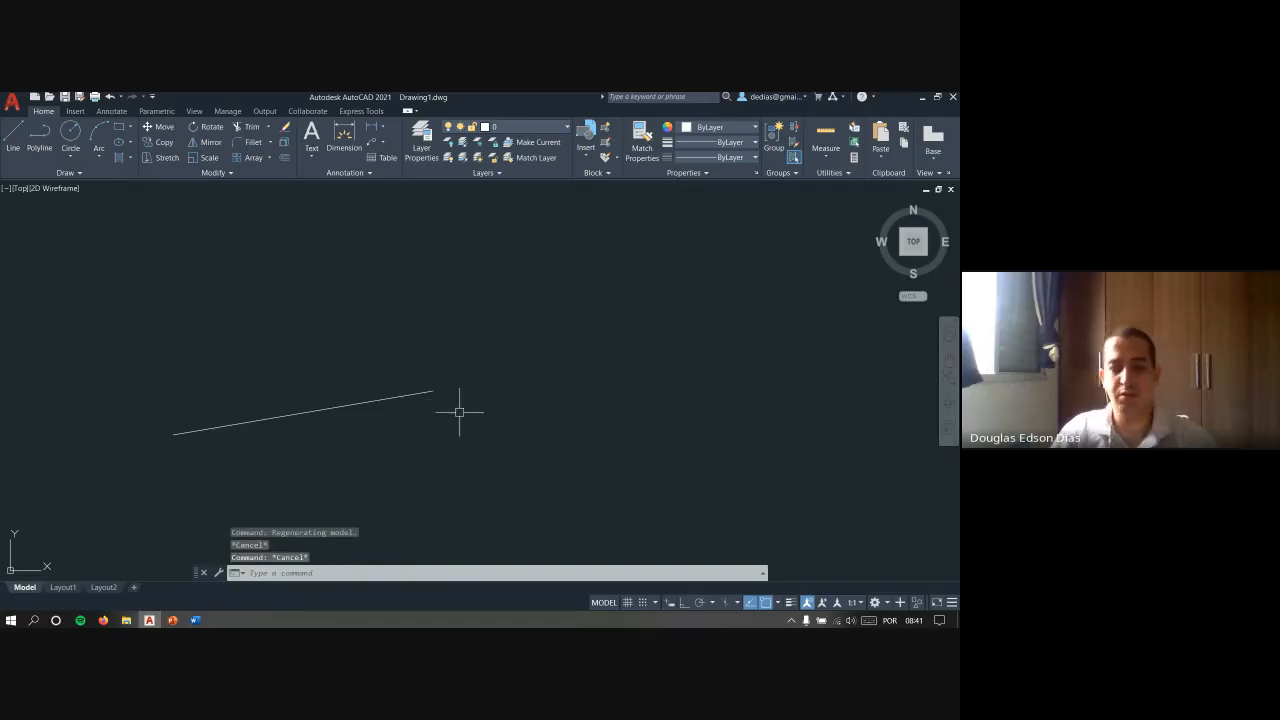
- Run the PAN command, shift the view of the line with it, and exit the command
text(p)
key(Return)
mouse_move(494, 400)
mouse_down()
mouse_move(284, 375)
mouse_move(446, 318)
mouse_move(435, 346)
mouse_up()
mouse_move(371, 317)
mouse_down()
mouse_move(331, 360)
mouse_move(403, 343)
mouse_move(355, 338)
mouse_up()
key(Escape)
- Display the drawing area's shortcut menu with no command running and dismiss it
right_click(530, 330)
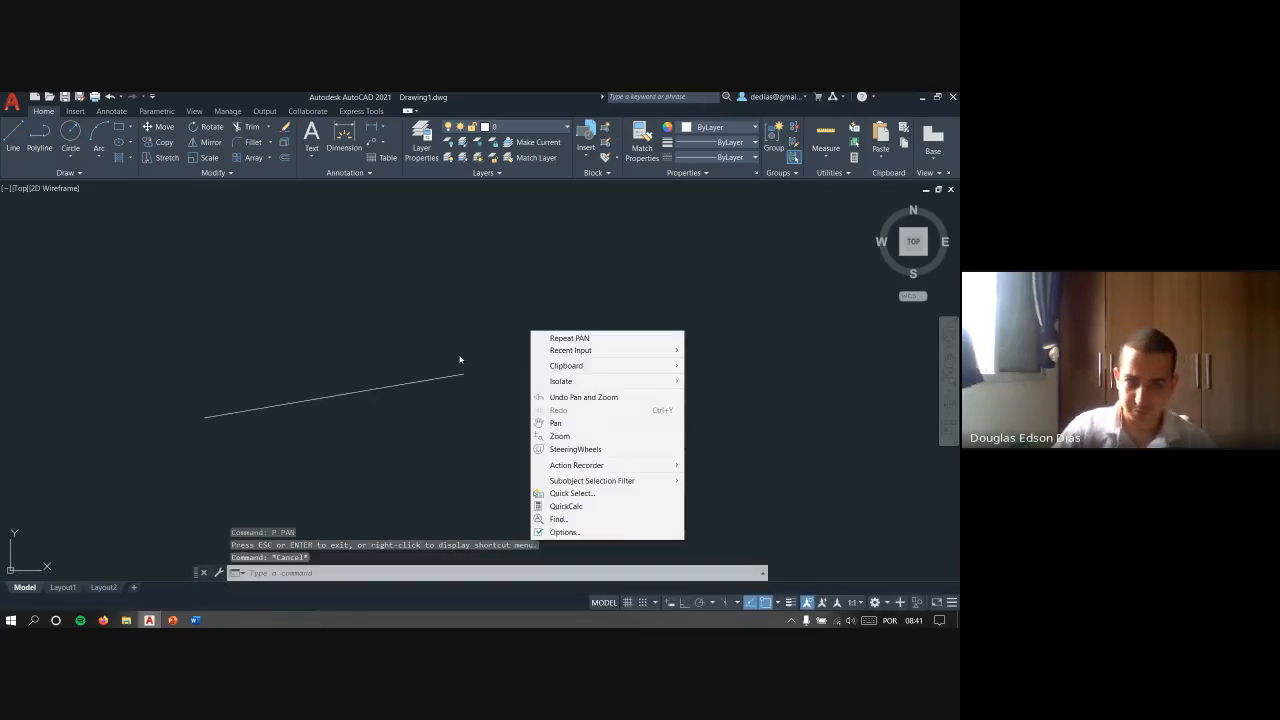
click(474, 338)
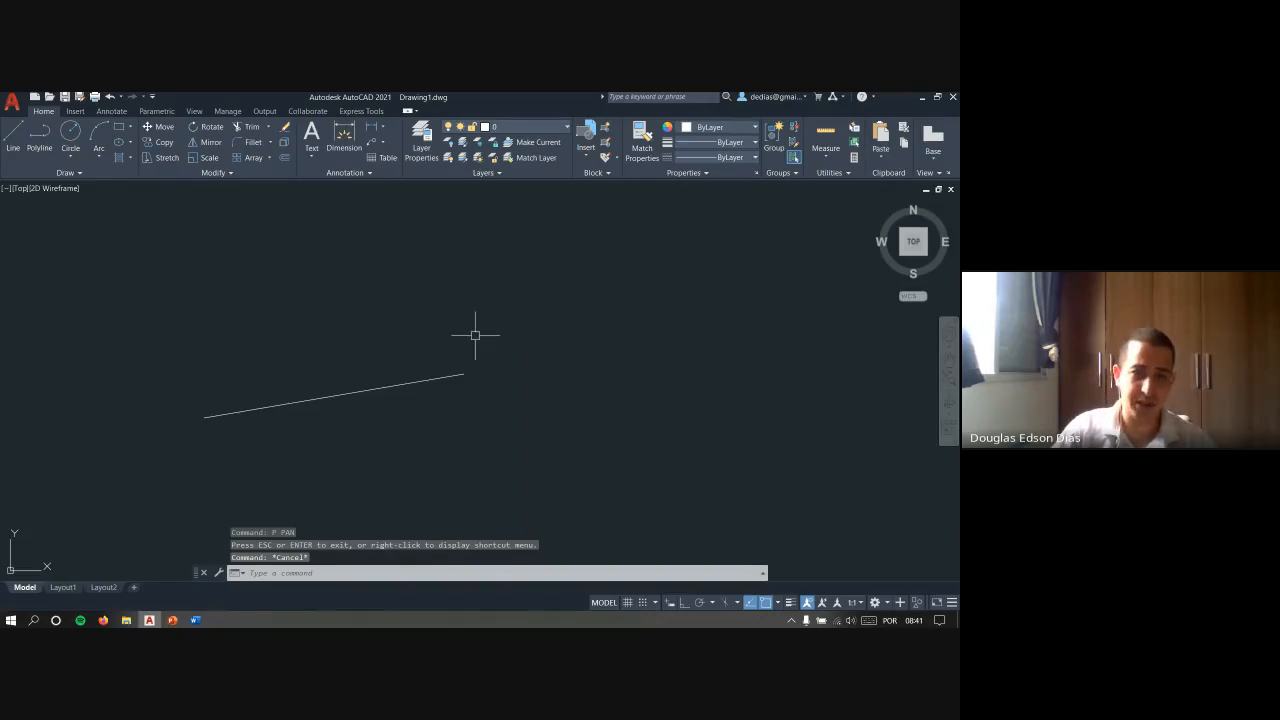
right_click(474, 336)
click(425, 339)
- Switch to the PowerPoint slide explaining the mouse buttons and return to the AutoCAD drawing
key(alt+Tab)
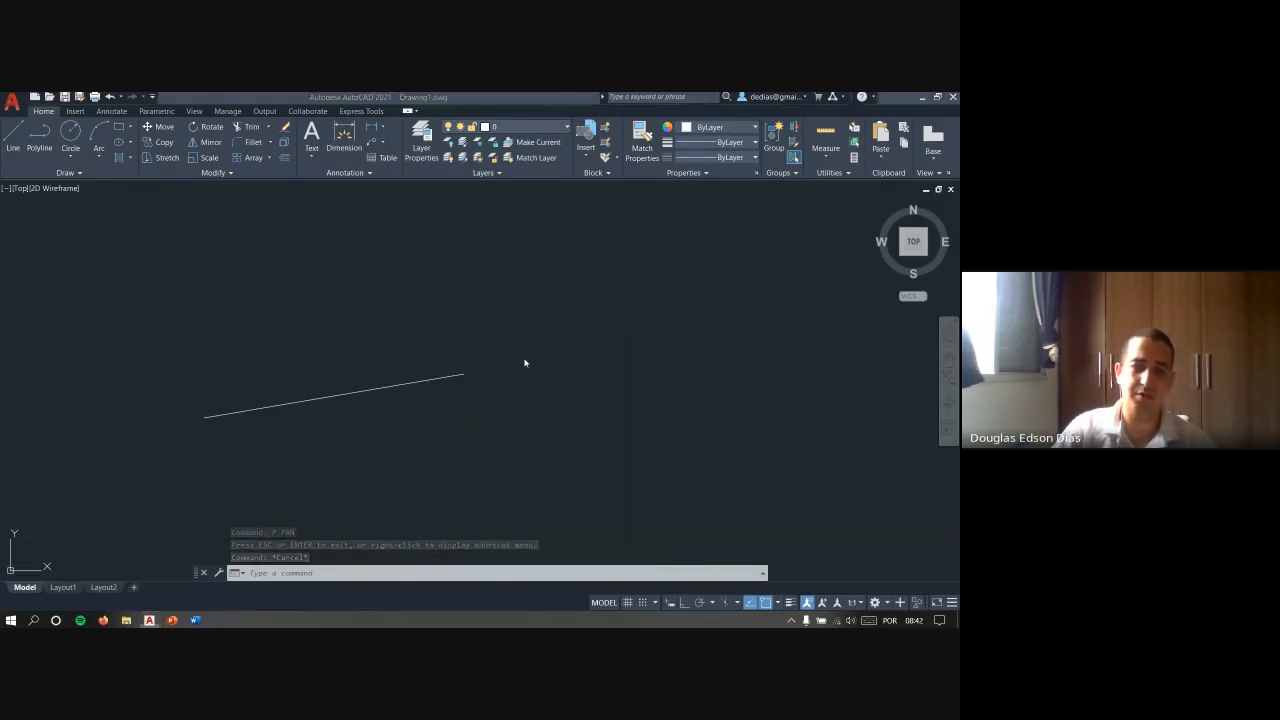
click(511, 370)
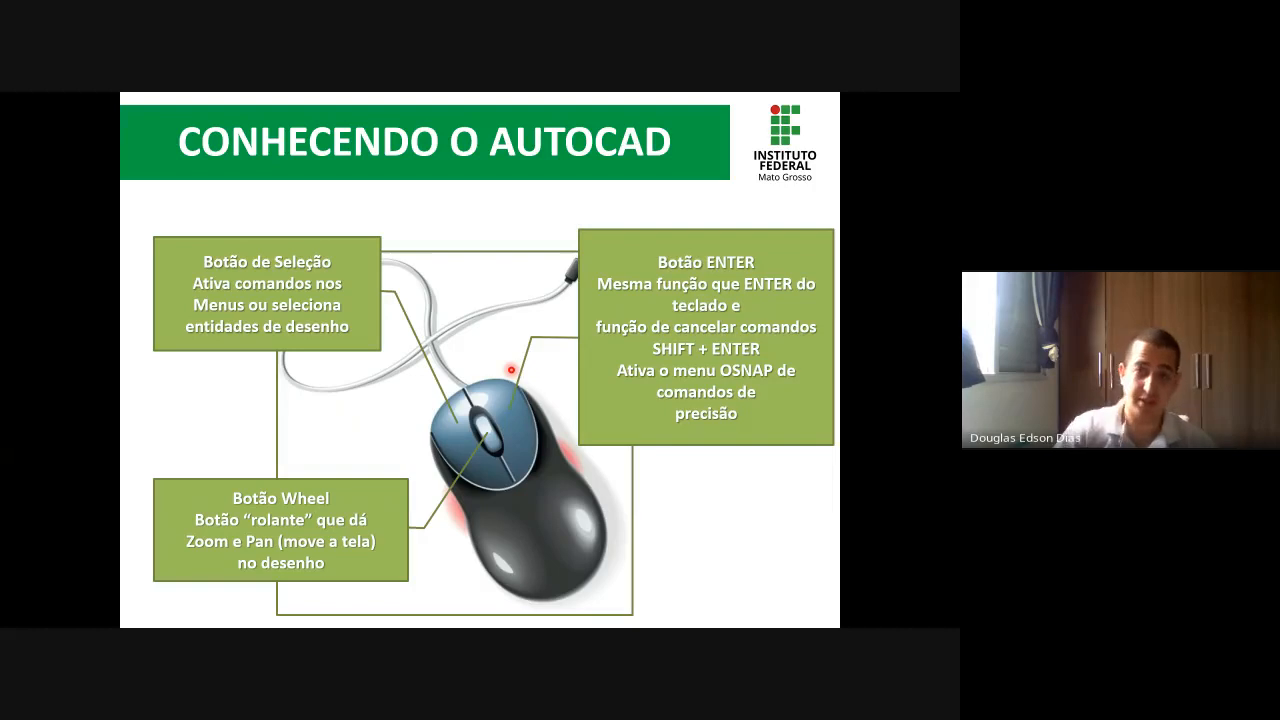
key(alt+Tab)
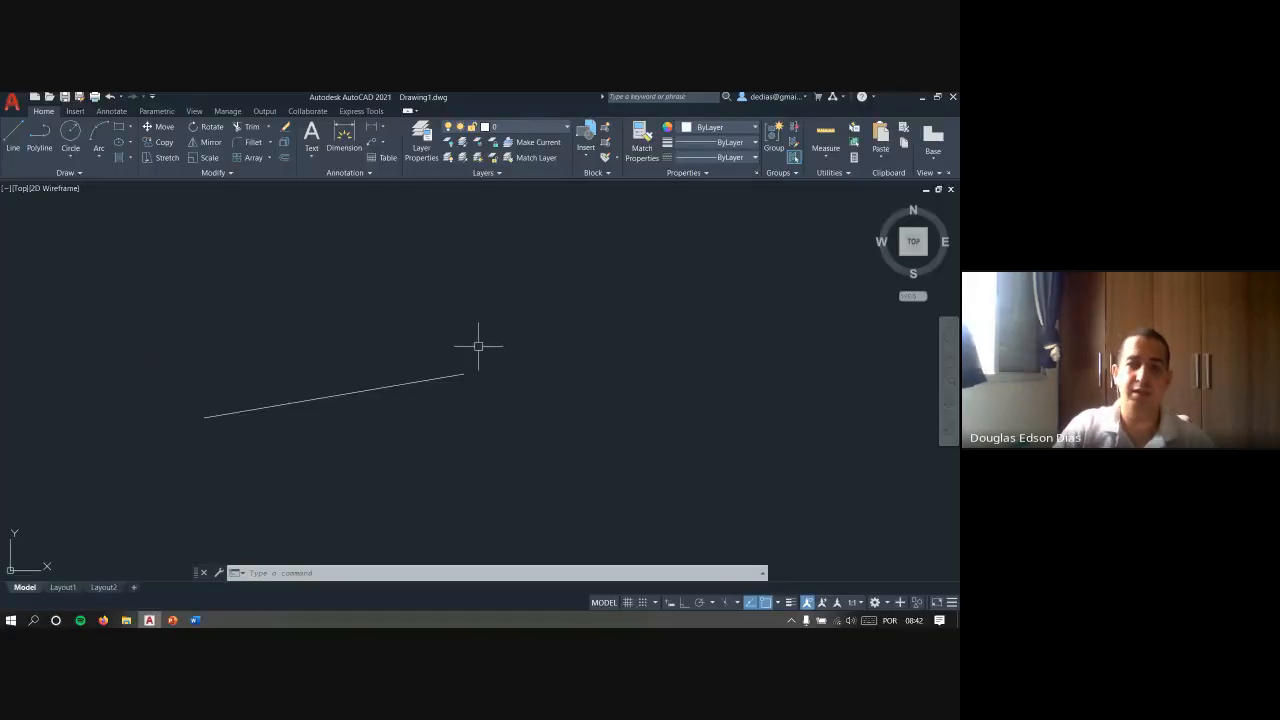
- Compare the shortcut menu's repeat entry after PAN with the one after starting and cancelling LINE
right_click(483, 353)
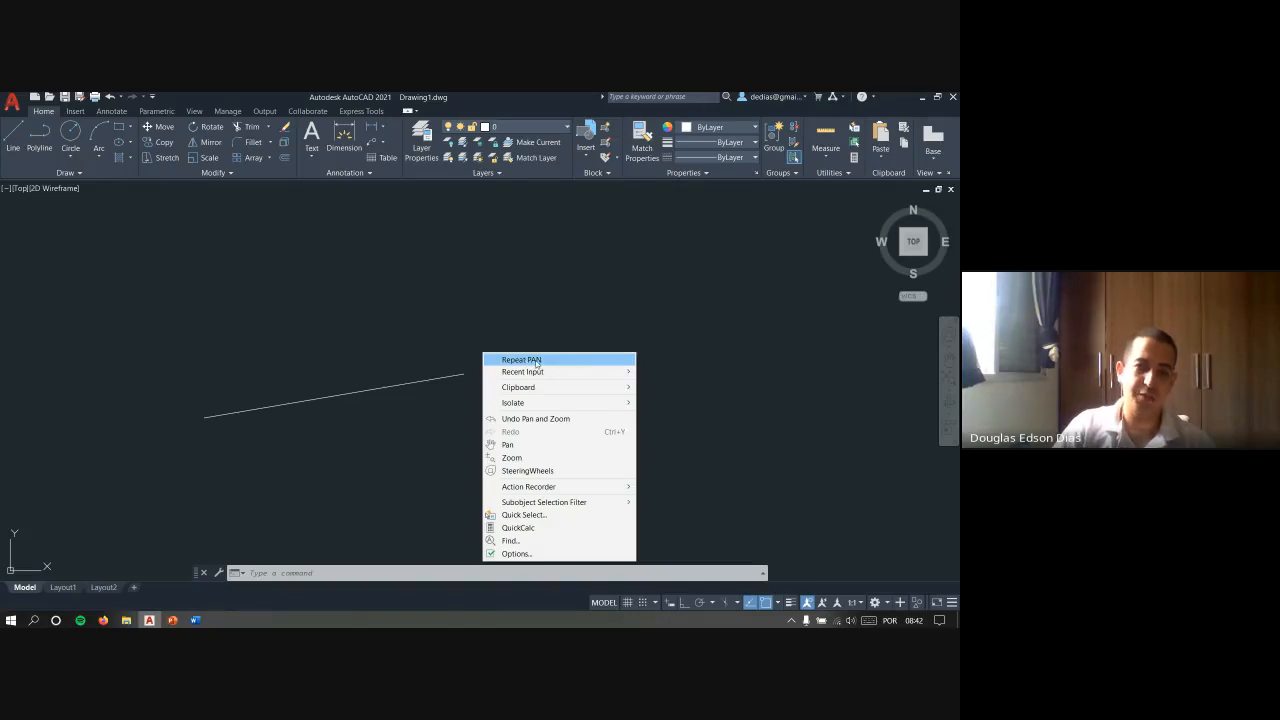
key(Escape)
text(L)
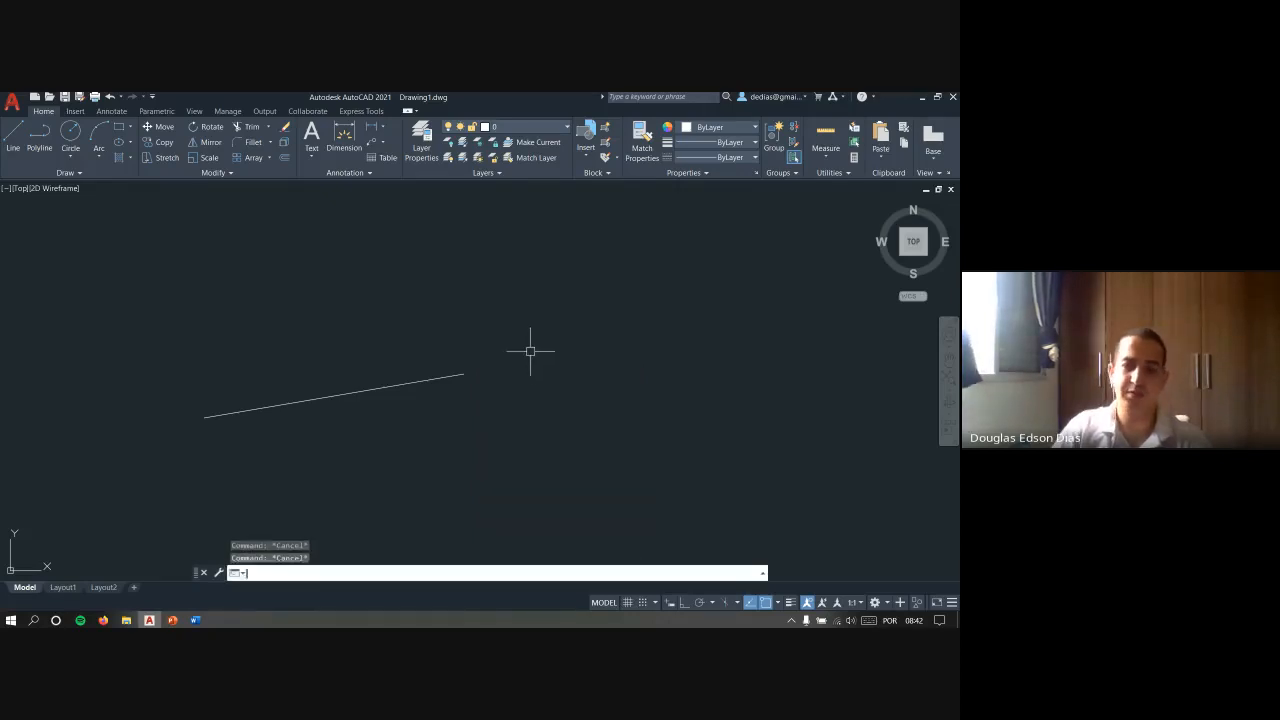
key(Return)
key(Return)
key(Escape)
key(Escape)
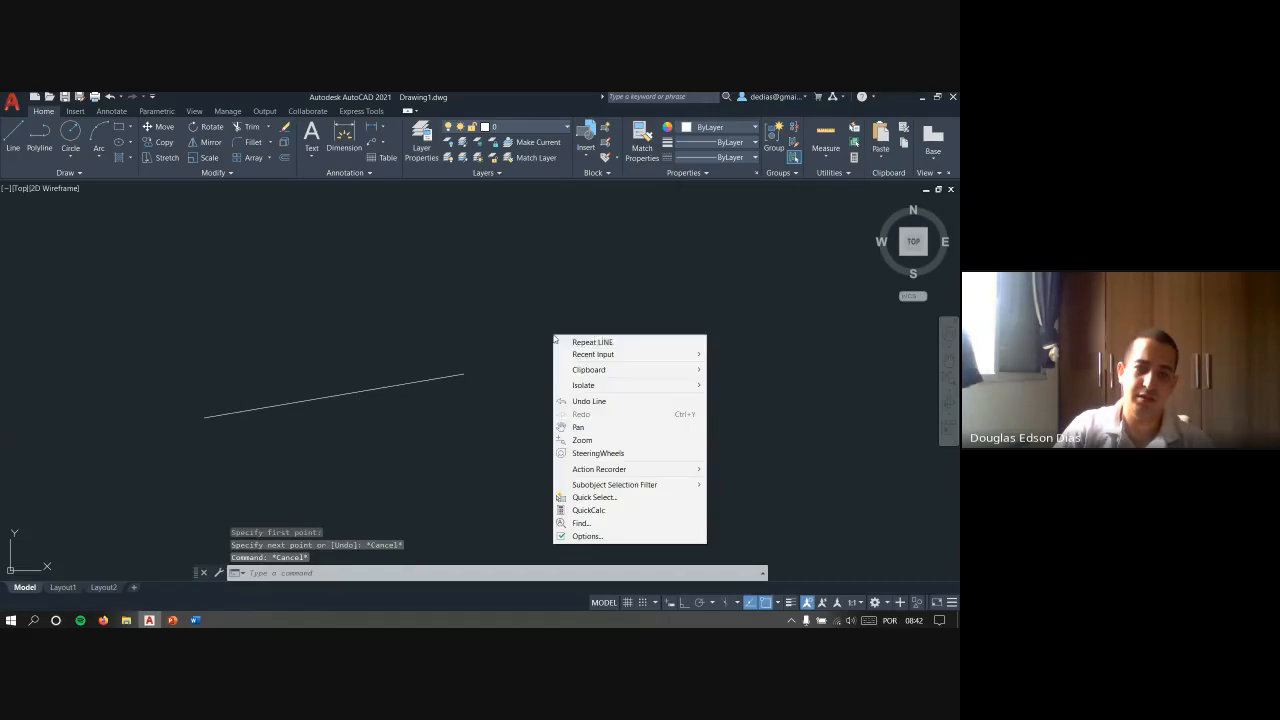
right_click(555, 338)
key(Escape)
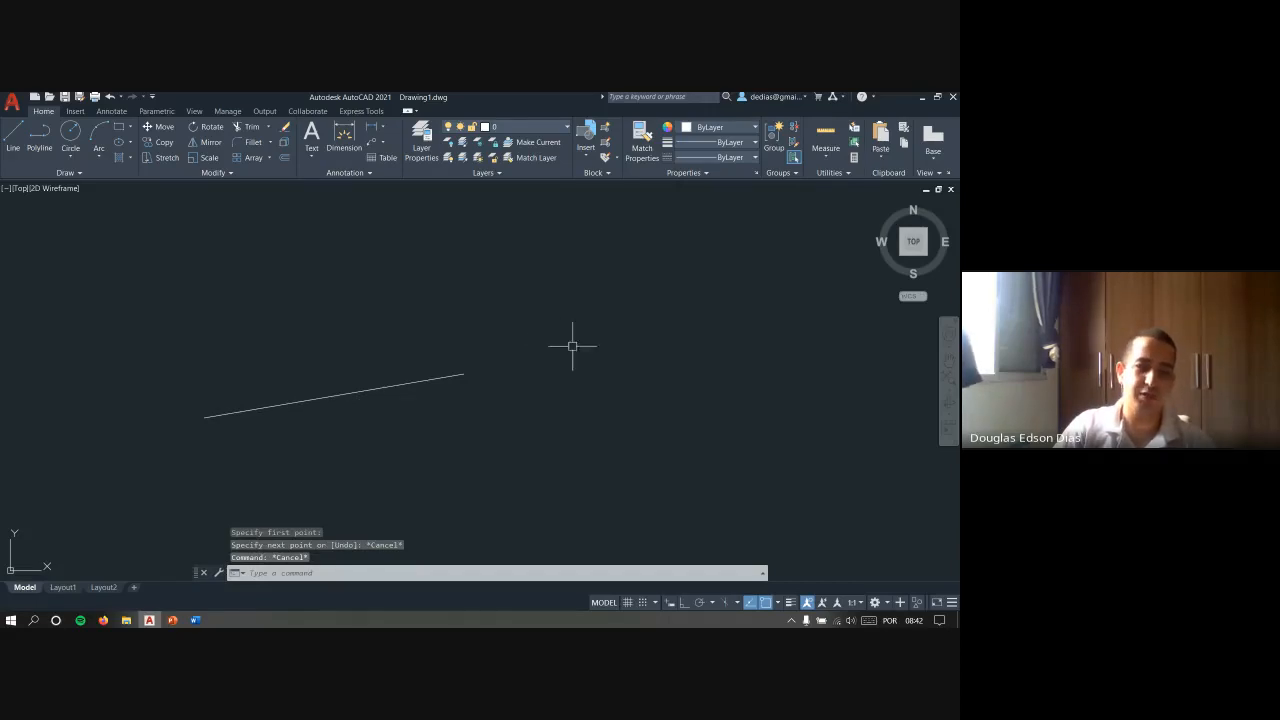
- Start and cancel LINE again, and examine the Recent Input, Clipboard and Isolate options of the shortcut menu
text(L)
key(Return)
key(Escape)
key(Escape)
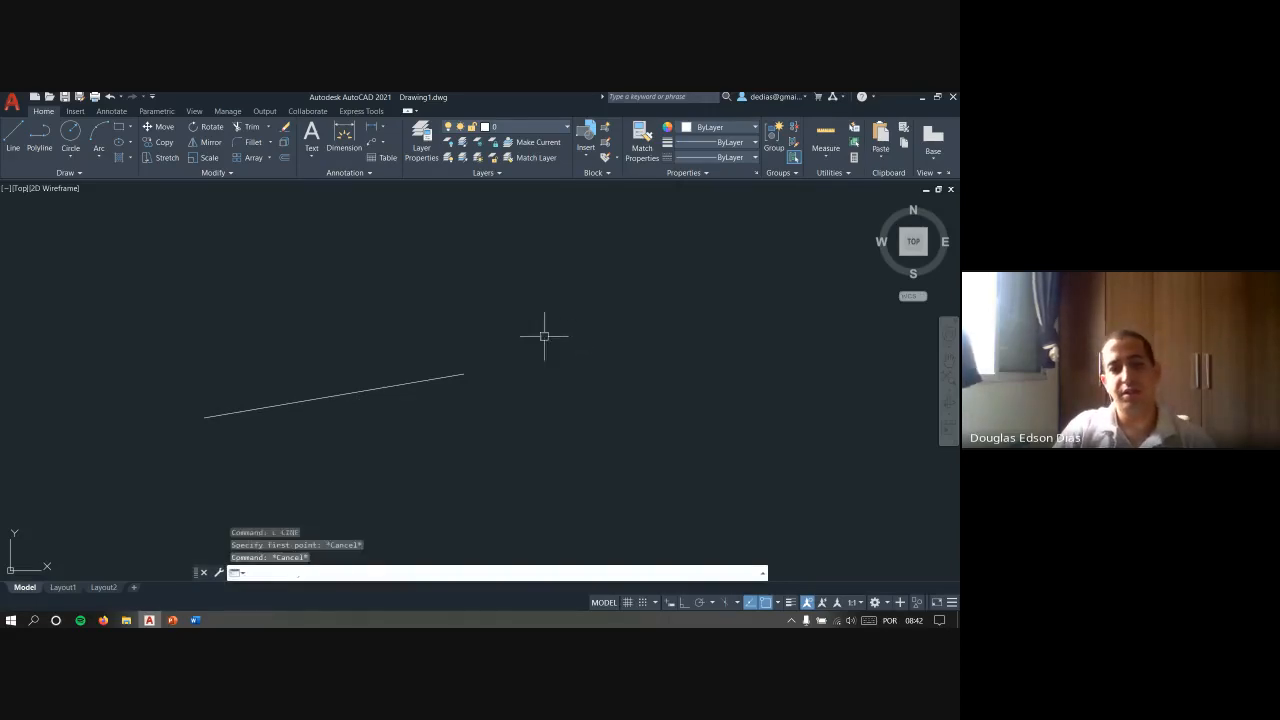
right_click(544, 336)
mouse_move(589, 359)
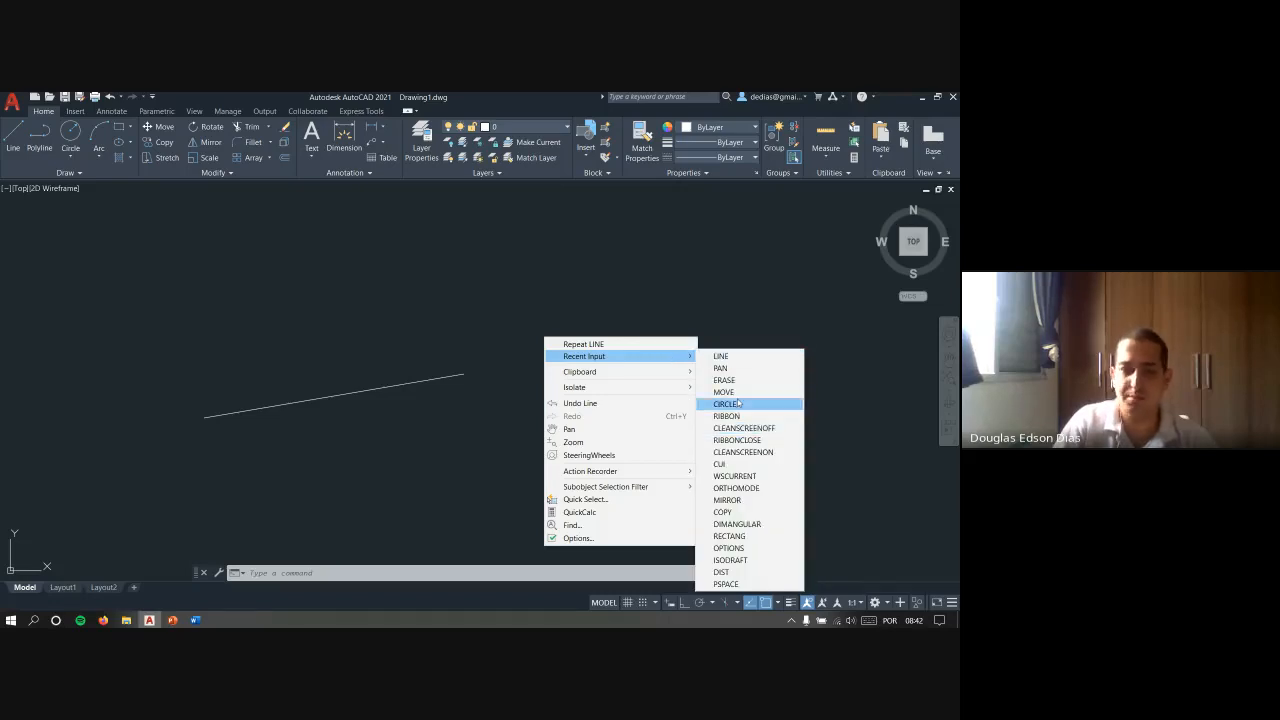
mouse_move(679, 375)
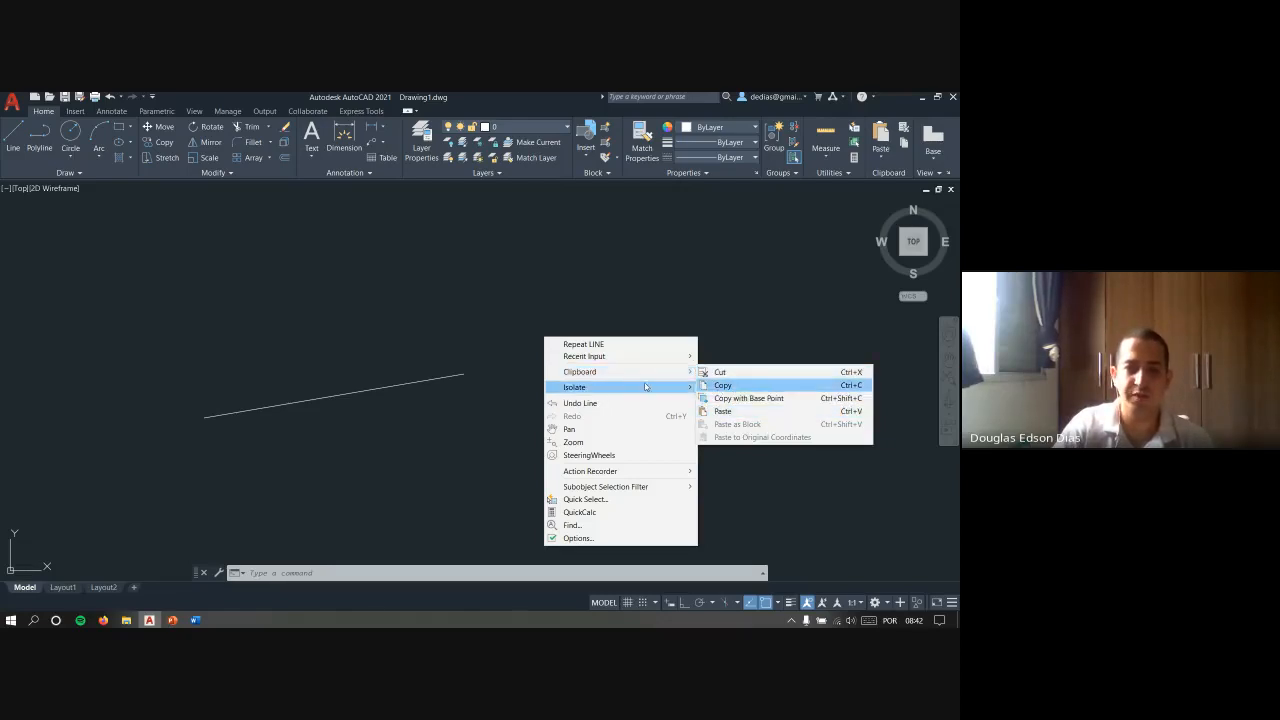
mouse_move(648, 389)
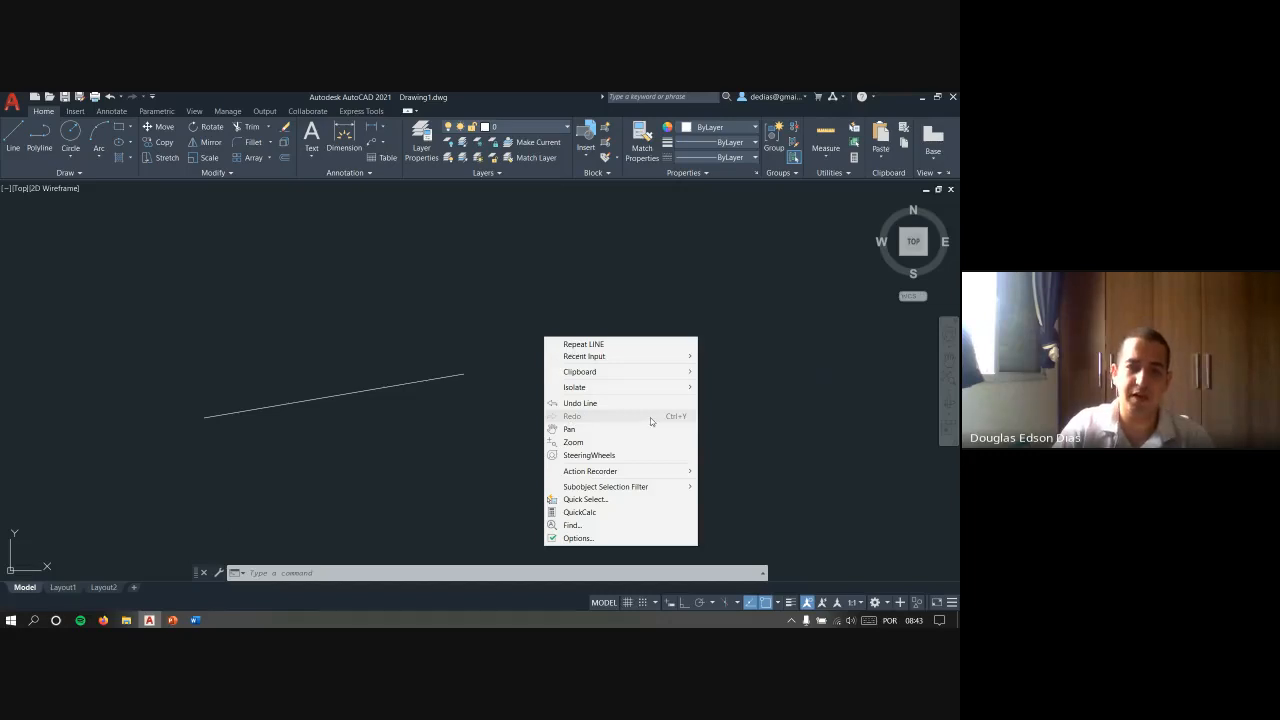
- Zoom the view of the line in and out with the realtime Zoom command
click(581, 446)
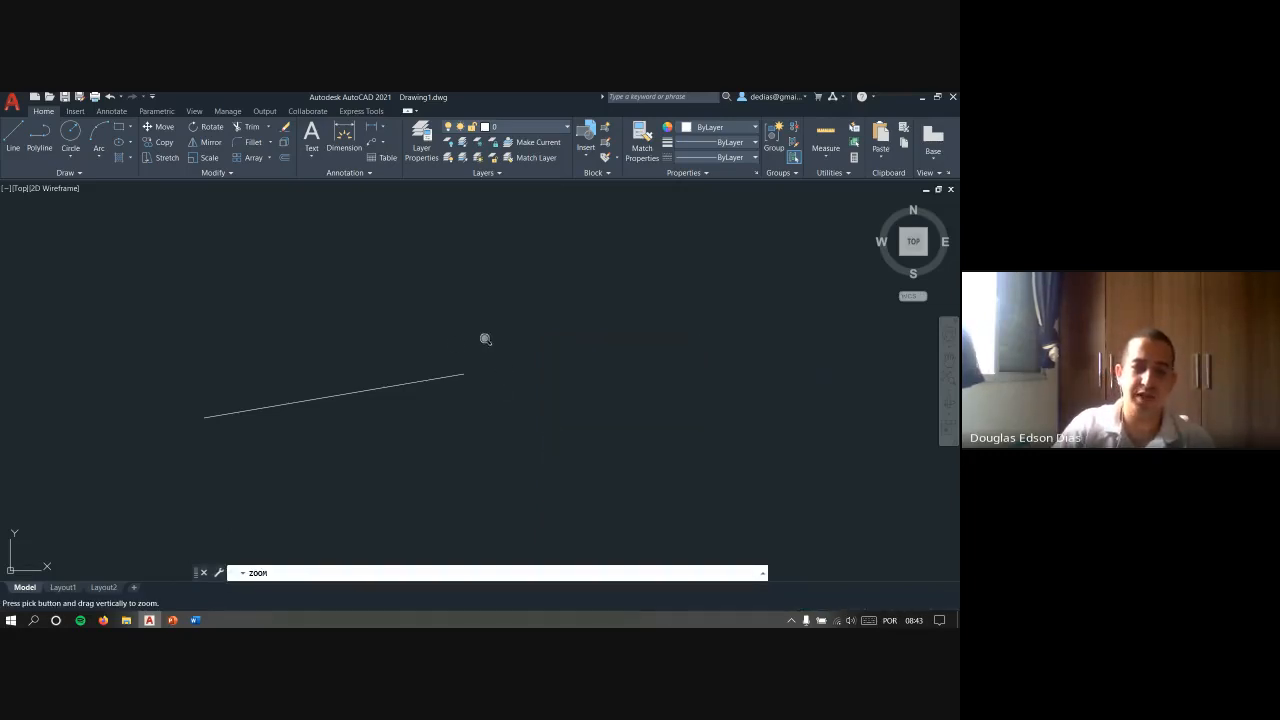
drag(219, 278, 430, 398)
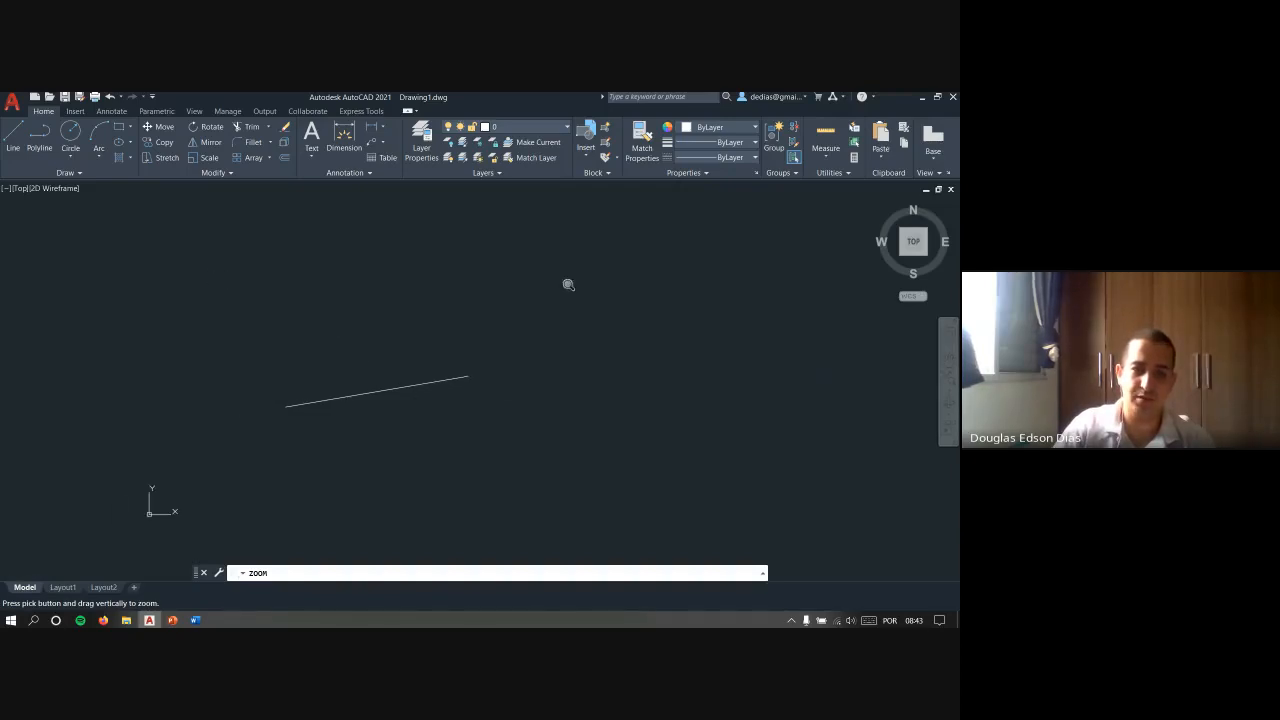
drag(568, 285, 540, 330)
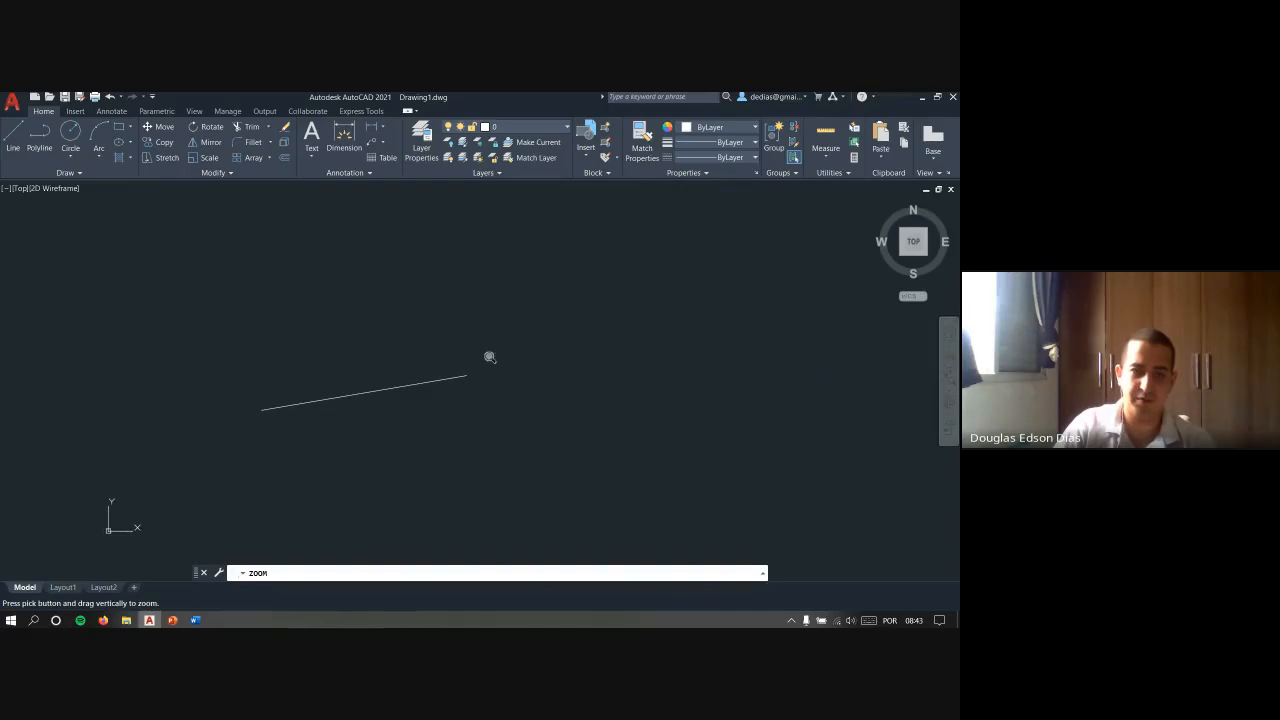
drag(452, 429, 534, 394)
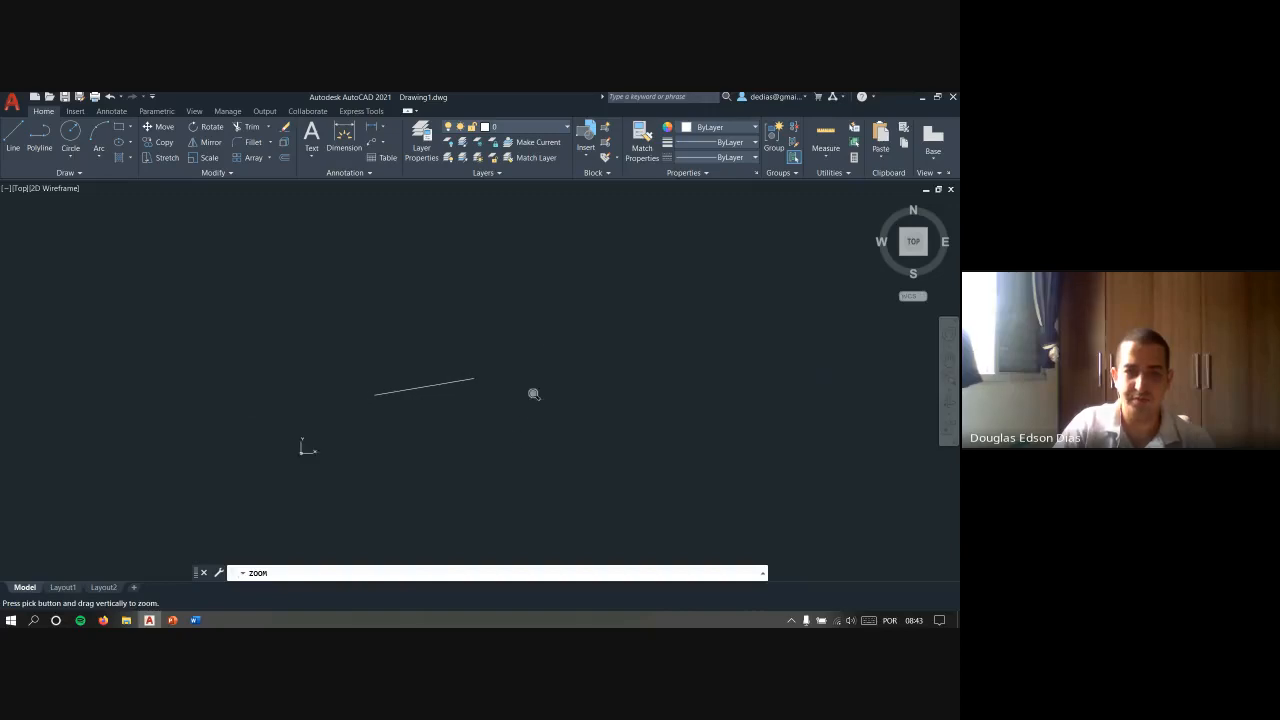
- Orbit and pan the view with the SteeringWheels, close the wheel, and restore the Top view
right_click(563, 322)
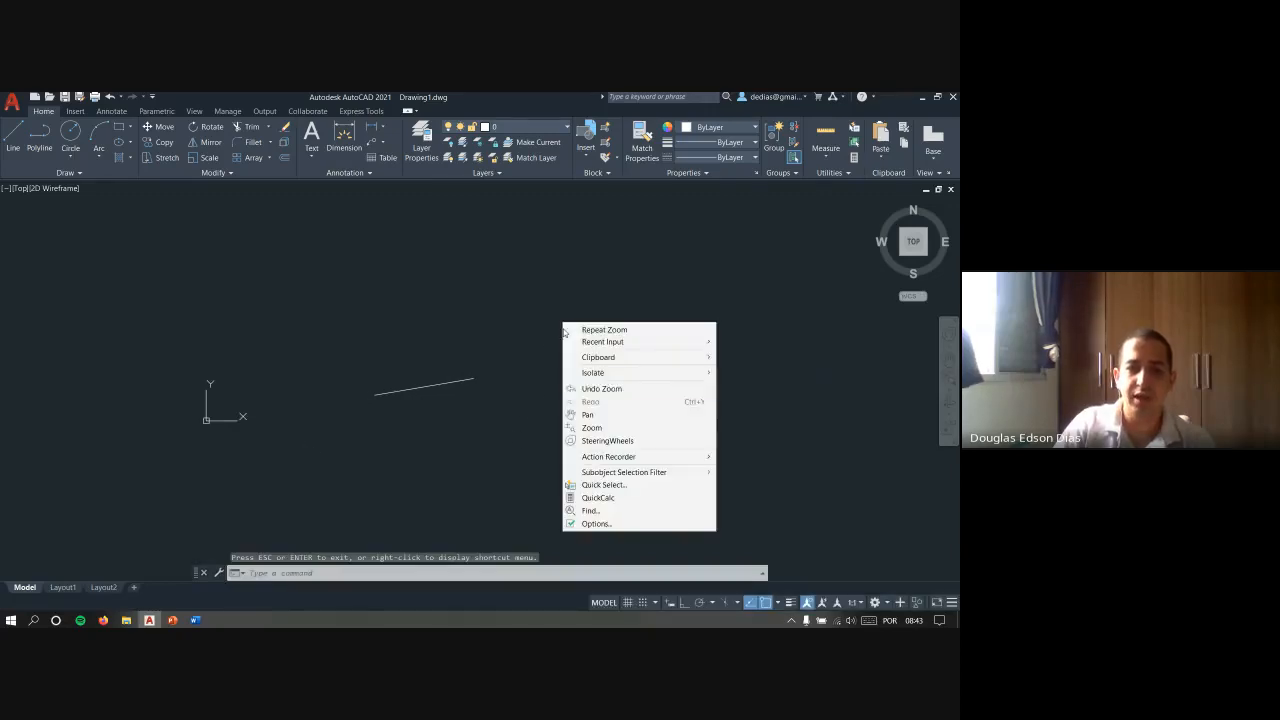
click(633, 441)
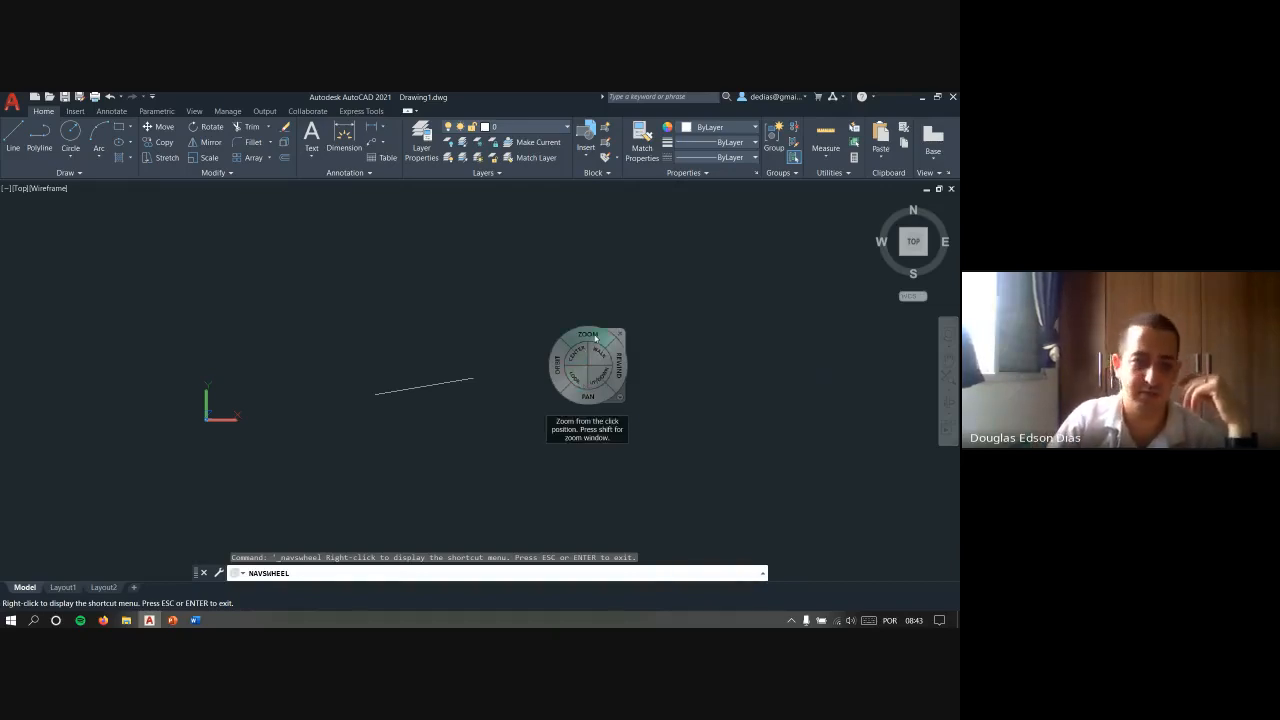
drag(548, 352, 588, 372)
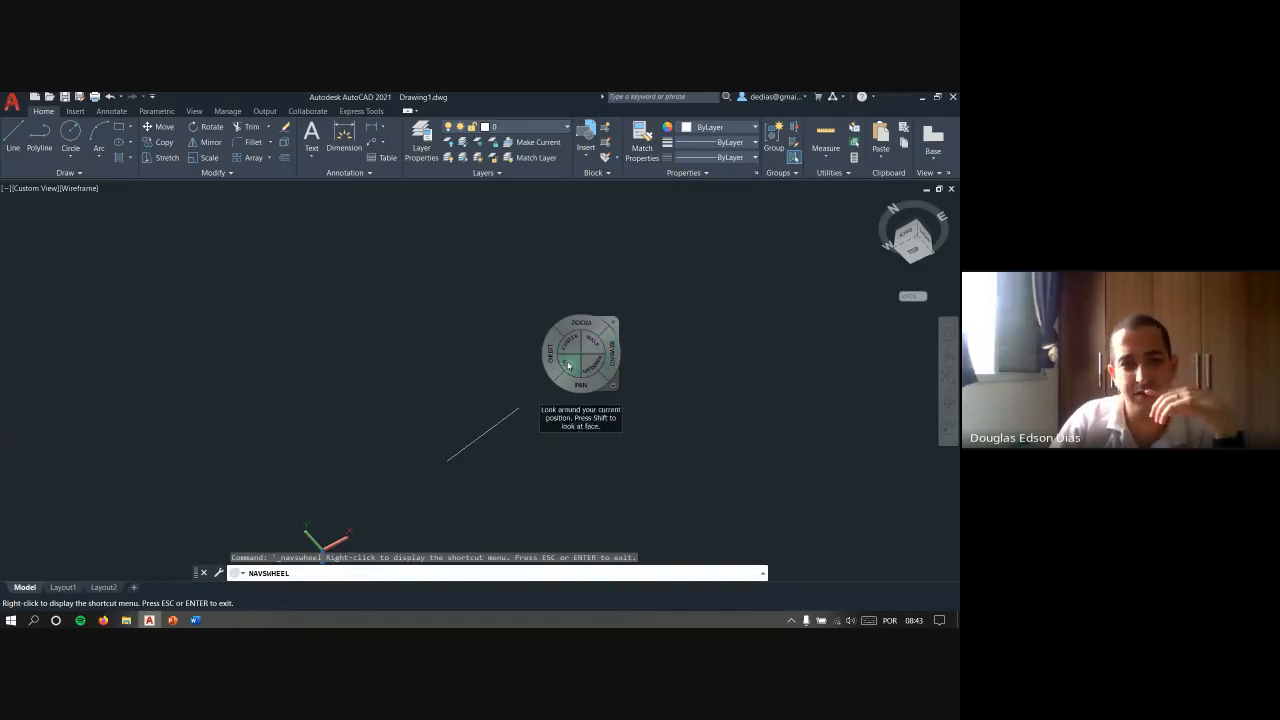
drag(557, 365, 617, 333)
click(654, 353)
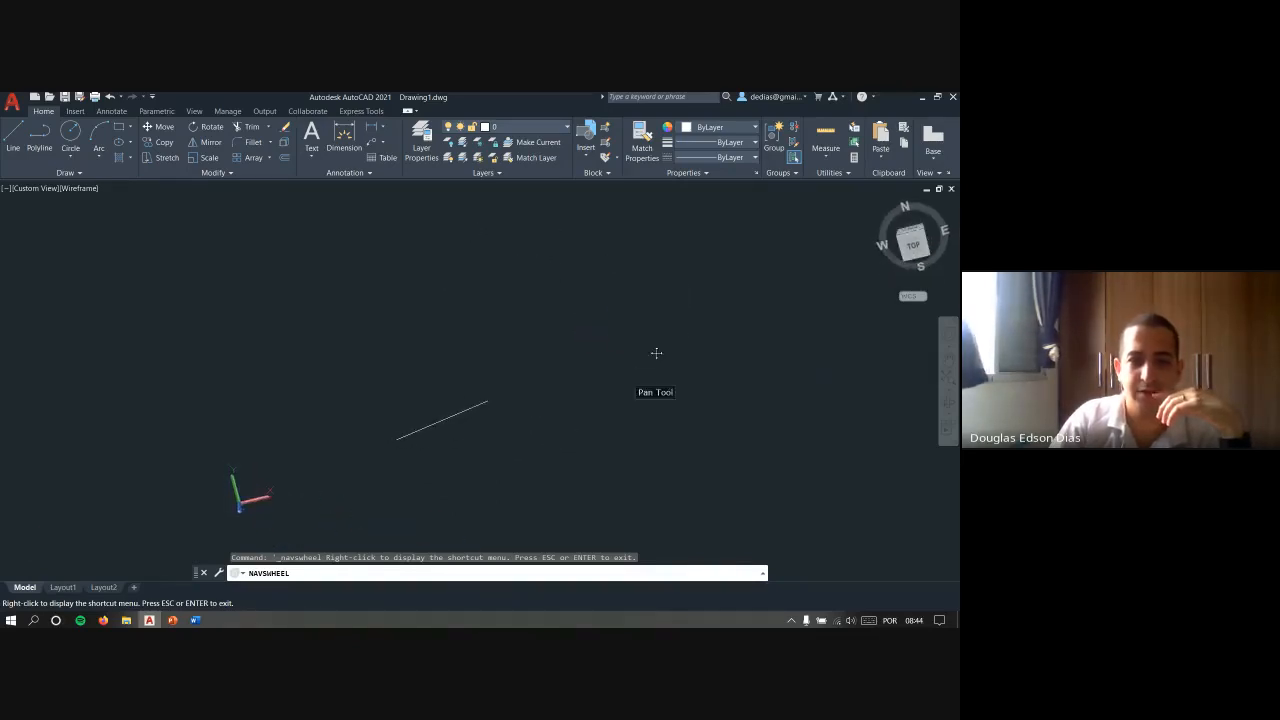
drag(481, 442, 605, 302)
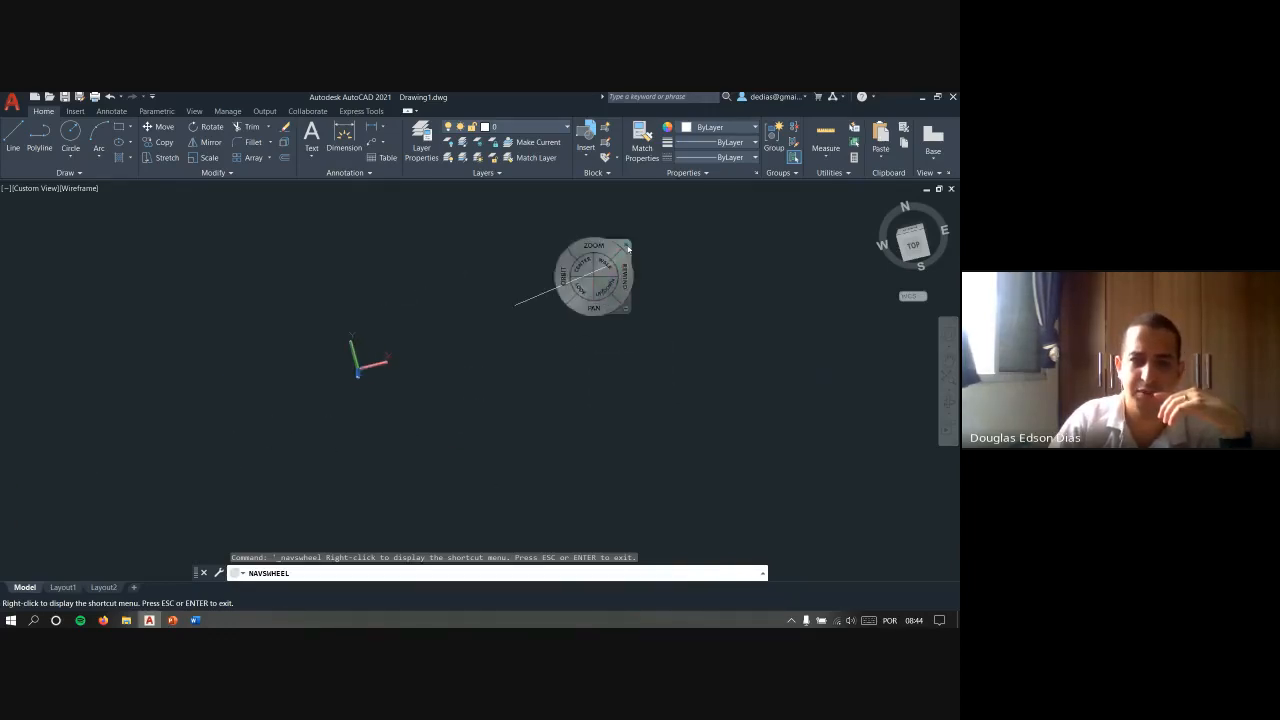
click(627, 246)
click(912, 243)
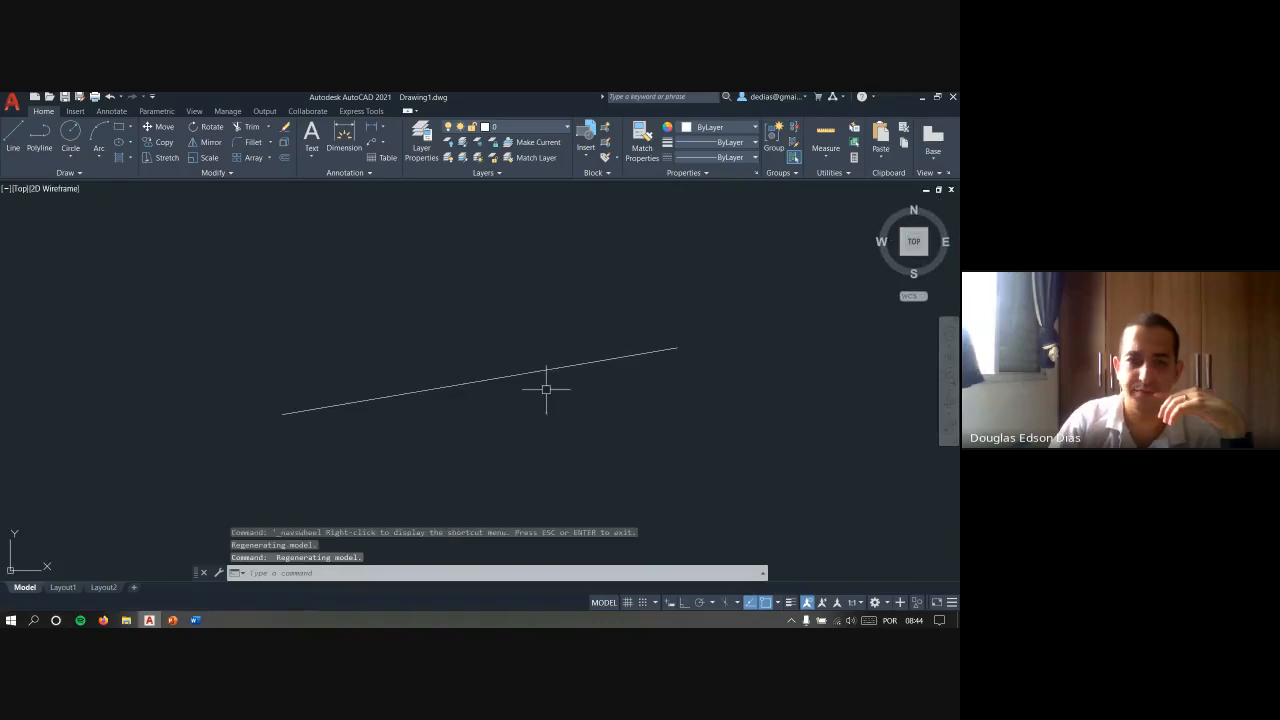
- Examine the Action Recorder options of the shortcut menu, dismiss it, and bring the line back near the view's centre
scroll(564, 306, down, 2)
right_click(569, 307)
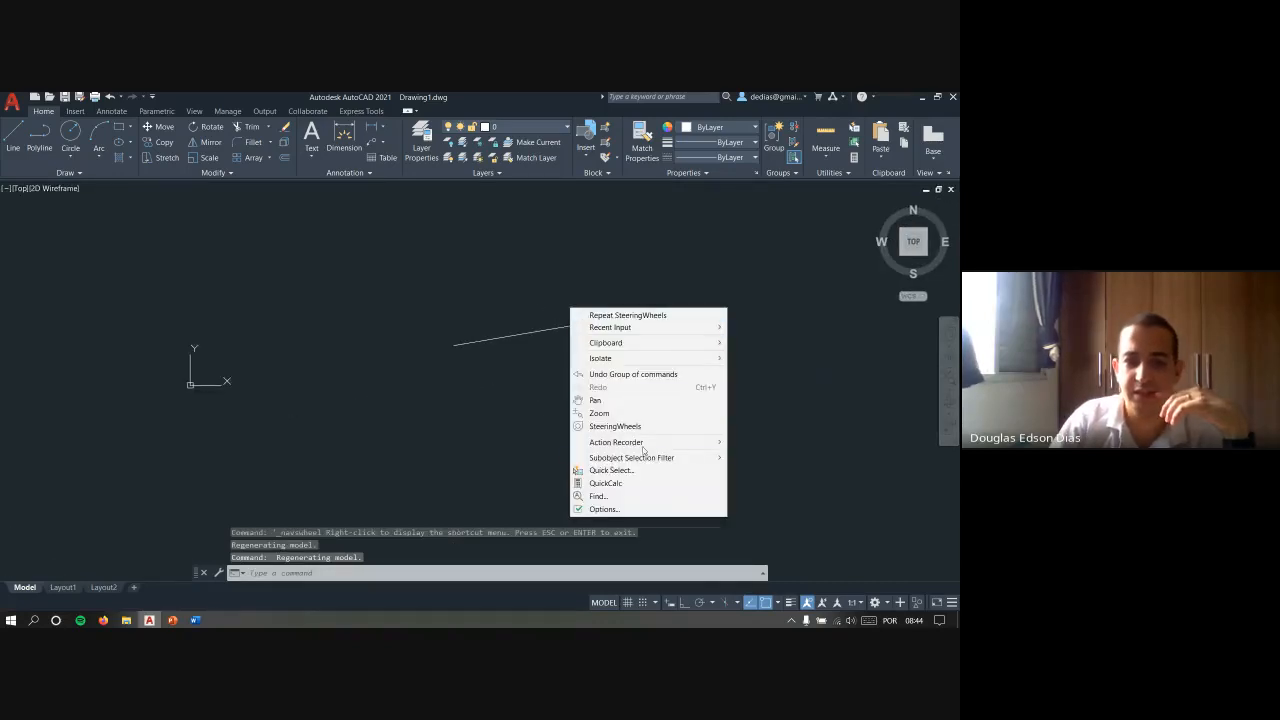
mouse_move(665, 442)
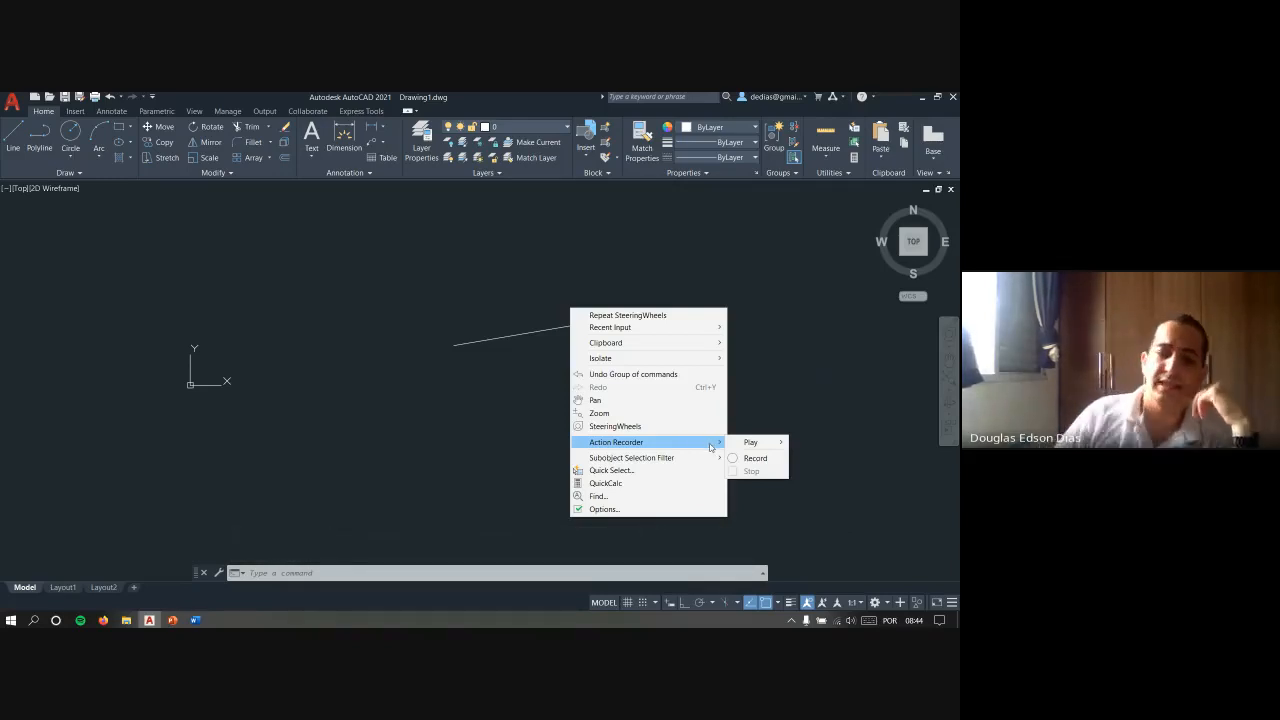
click(487, 381)
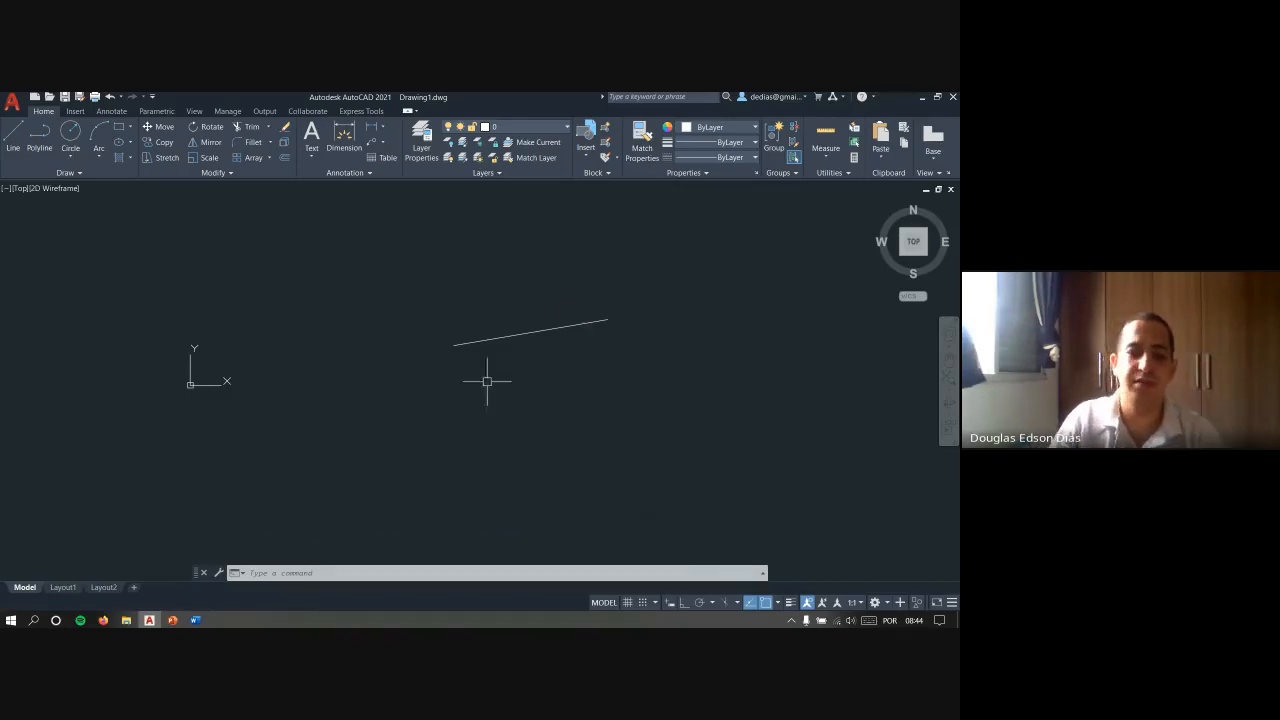
middle_drag(556, 355, 453, 400)
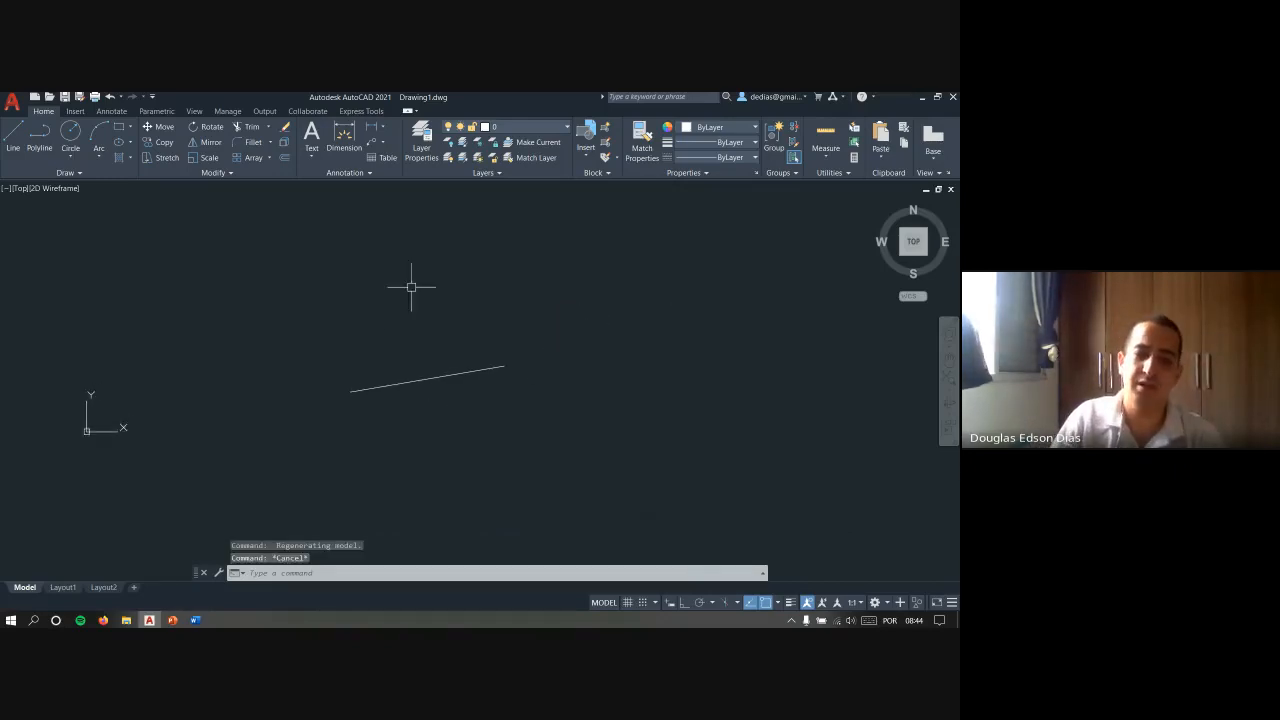
- Copy the line 1000 units horizontally with Ortho switched on, and end the copy command
click(479, 408)
click(429, 343)
text(co)
key(Return)
click(430, 386)
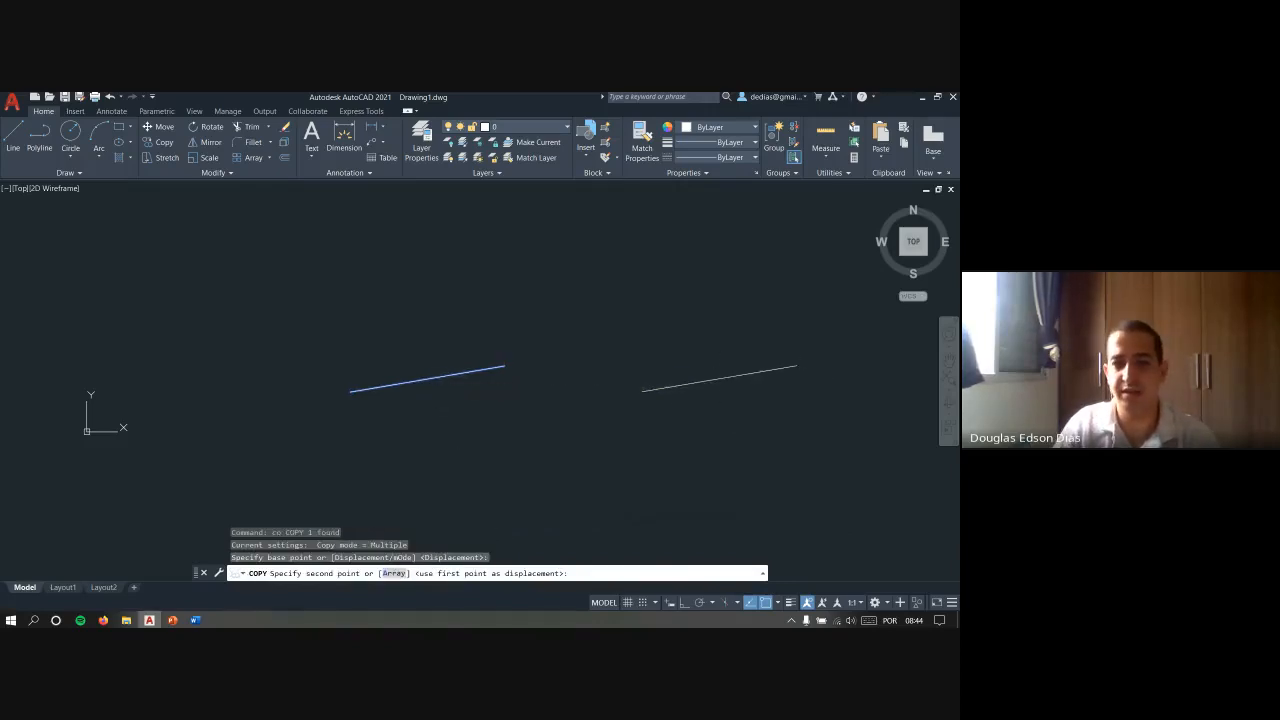
key(F8)
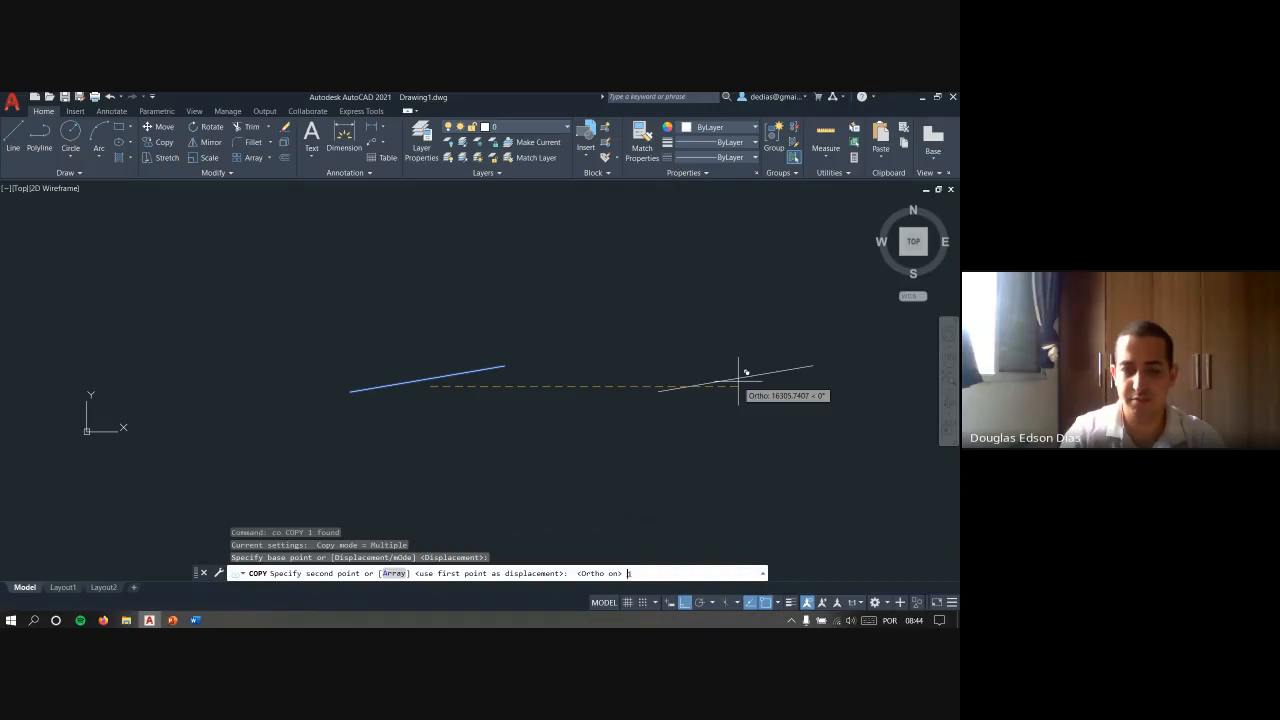
key(Escape)
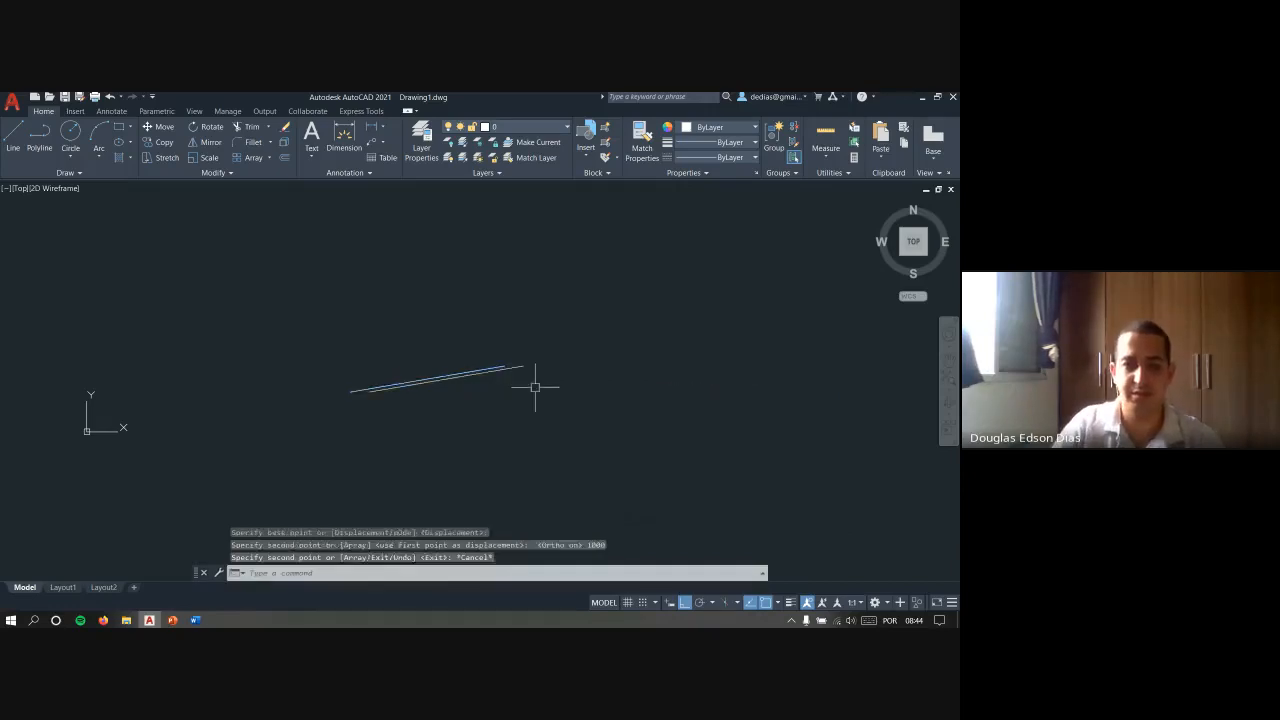
scroll(446, 371, up, 4)
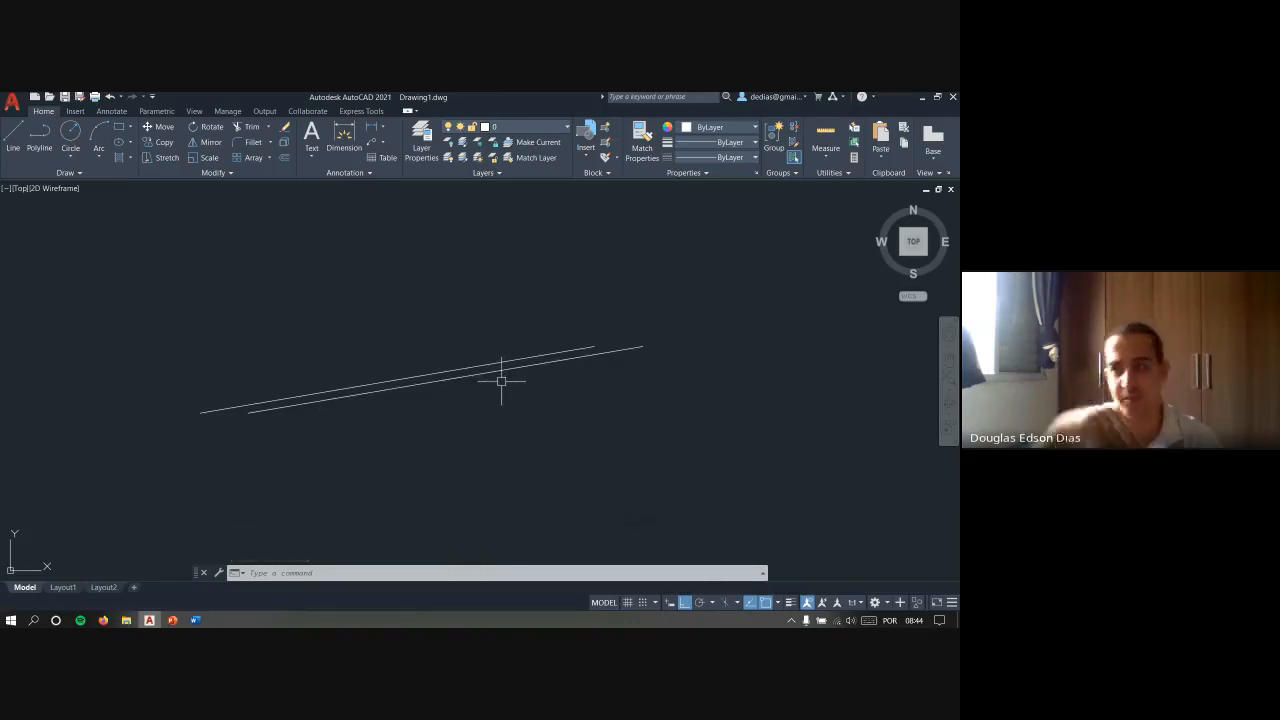
- Erase the copied line, leaving only the original one
key(Escape)
key(Escape)
key(Escape)
click(651, 383)
click(598, 315)
text(e)
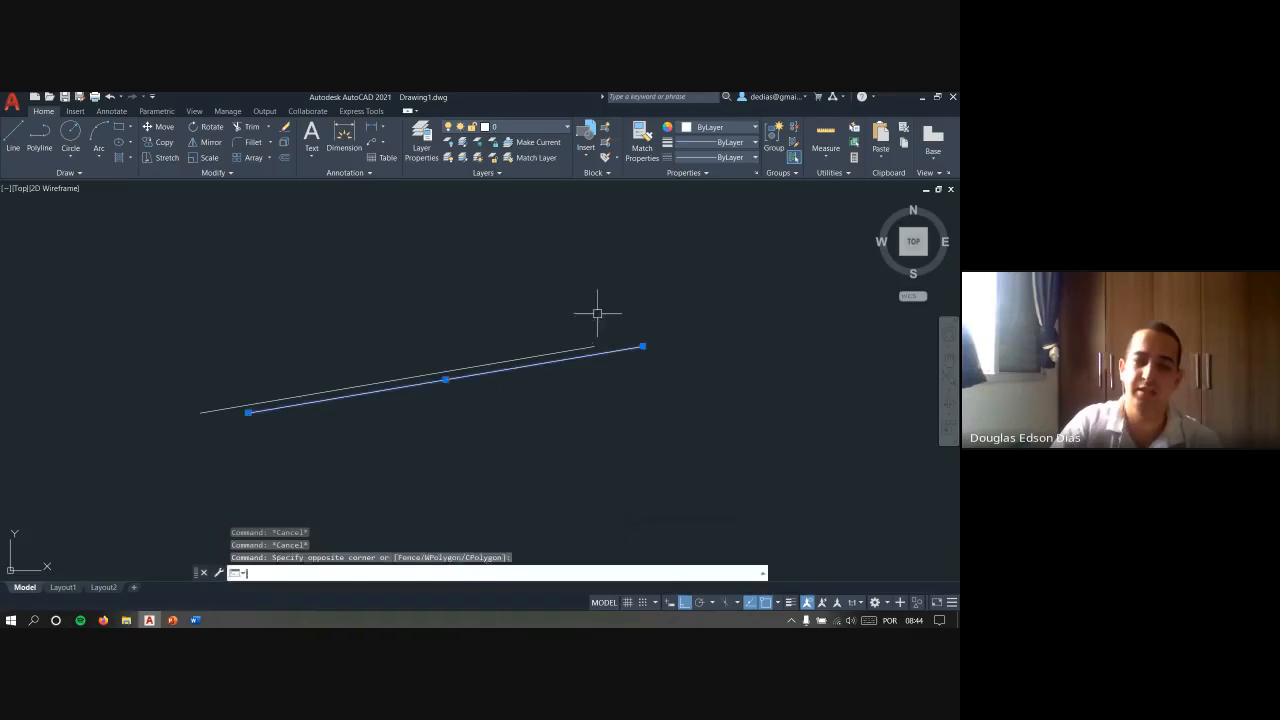
key(Return)
key(Escape)
key(Escape)
- Start and cancel LINE, and examine the Subobject Selection Filter options of the shortcut menu
text(l)
key(Return)
key(Escape)
key(Escape)
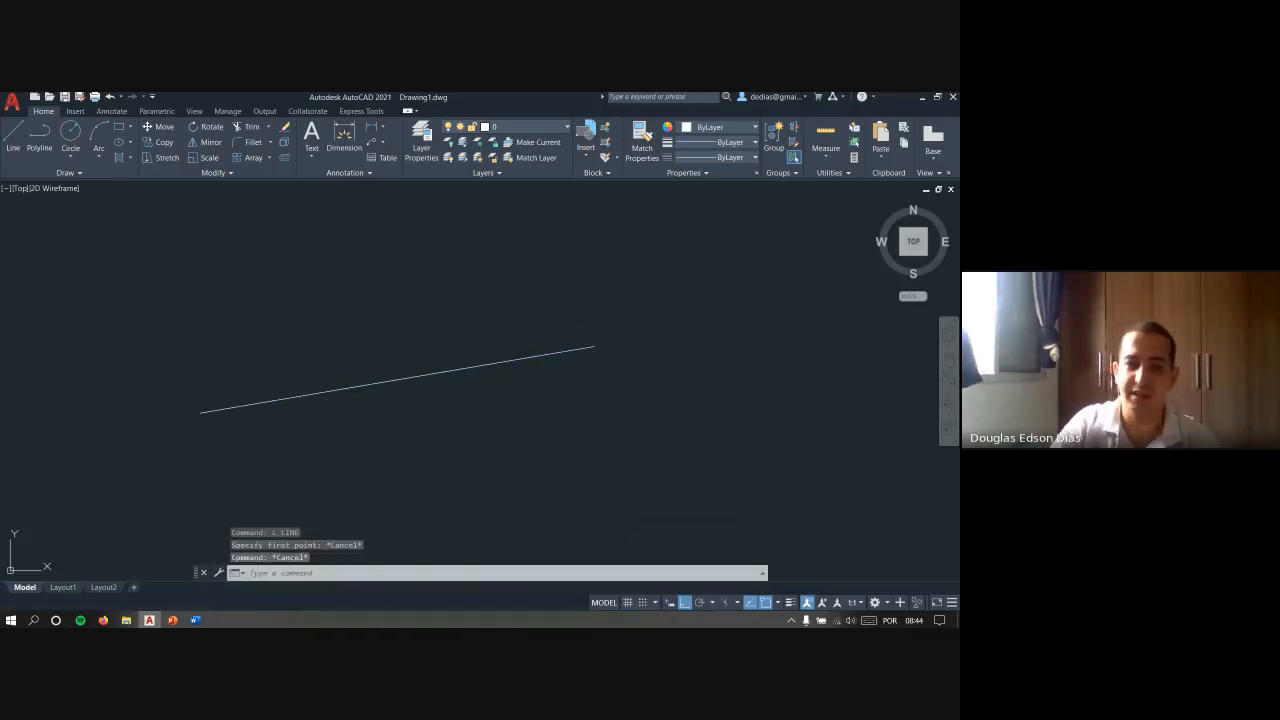
right_click(578, 298)
mouse_move(684, 450)
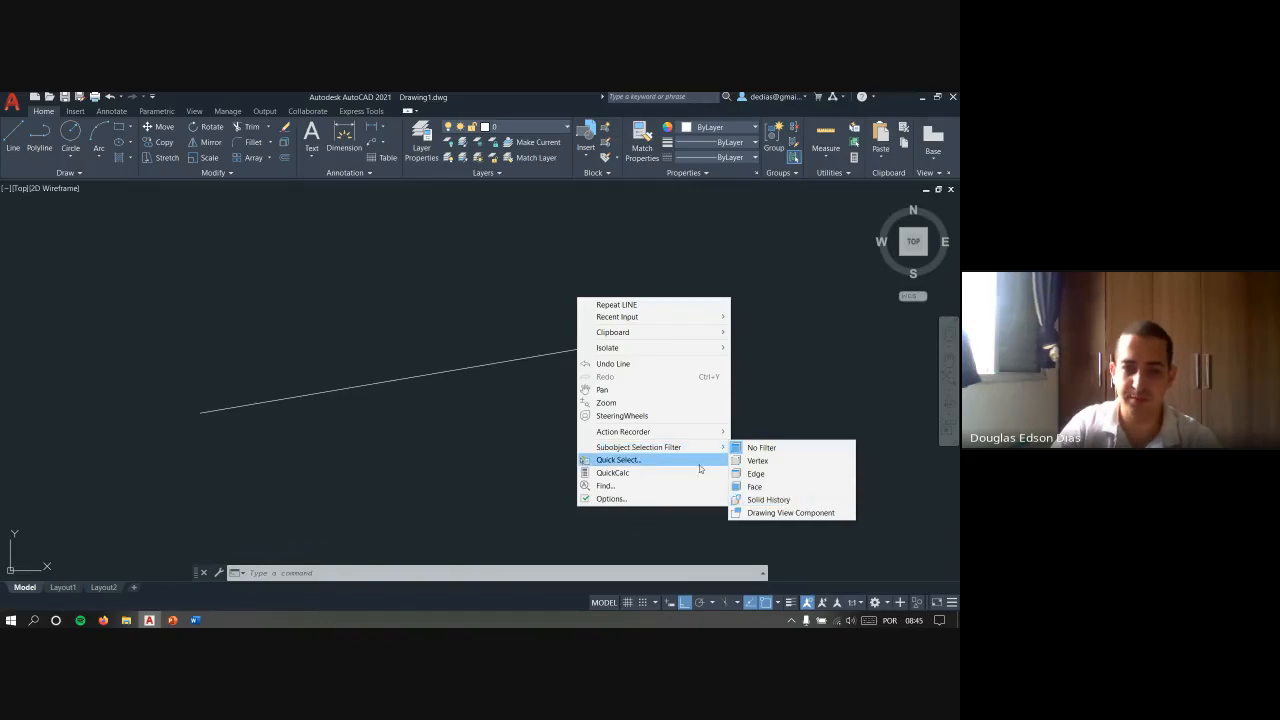
- Use Quick Select on lines, look at the Linetype values, select by Layer equal to 0, and clear the selection
click(658, 460)
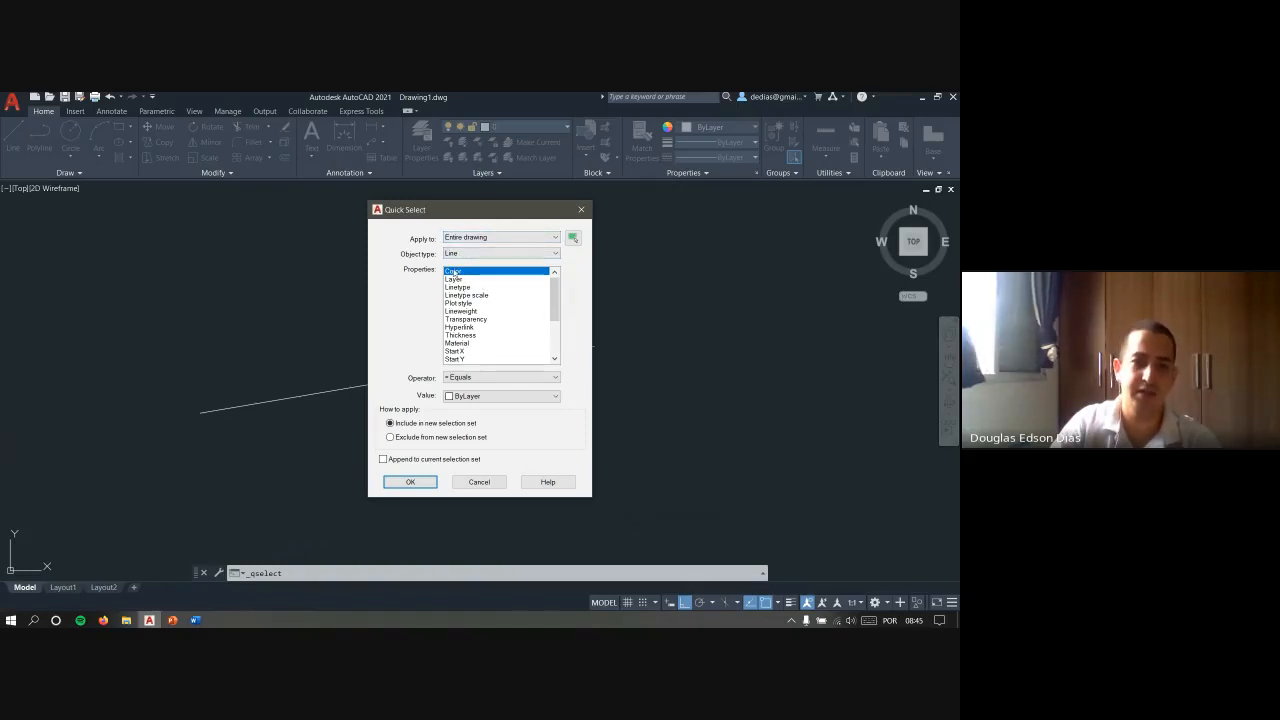
click(471, 289)
click(491, 396)
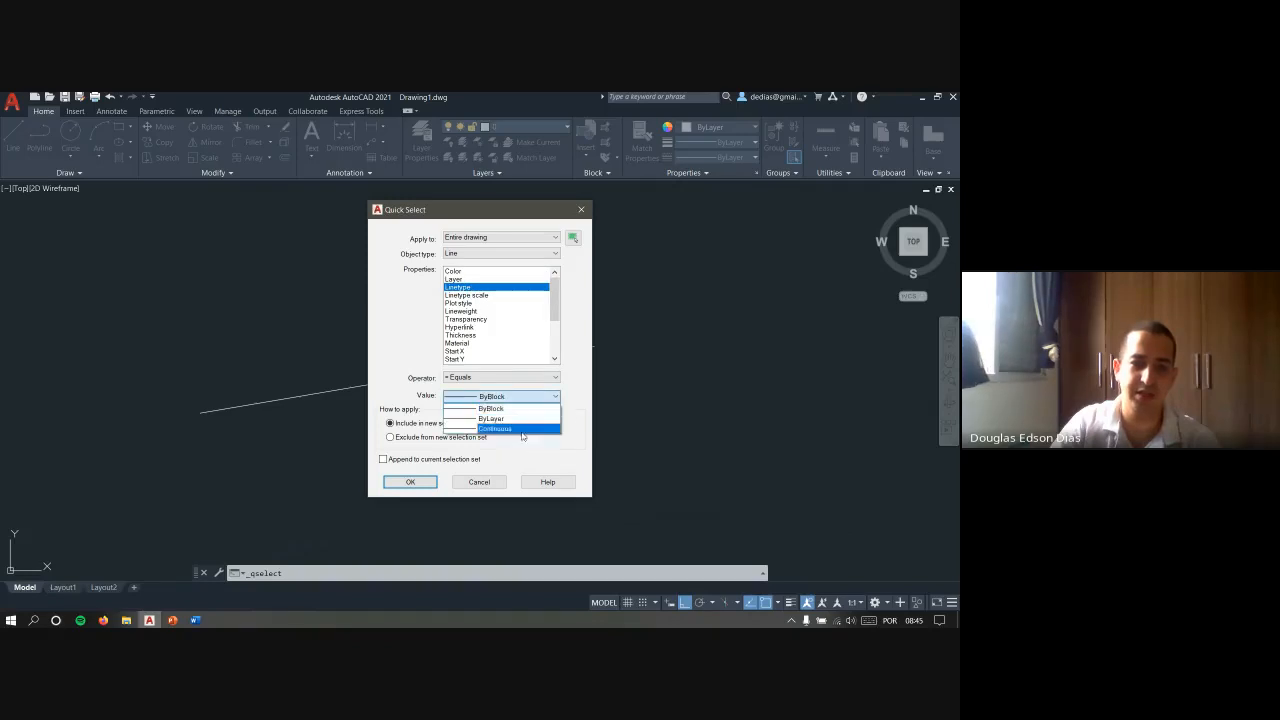
click(458, 281)
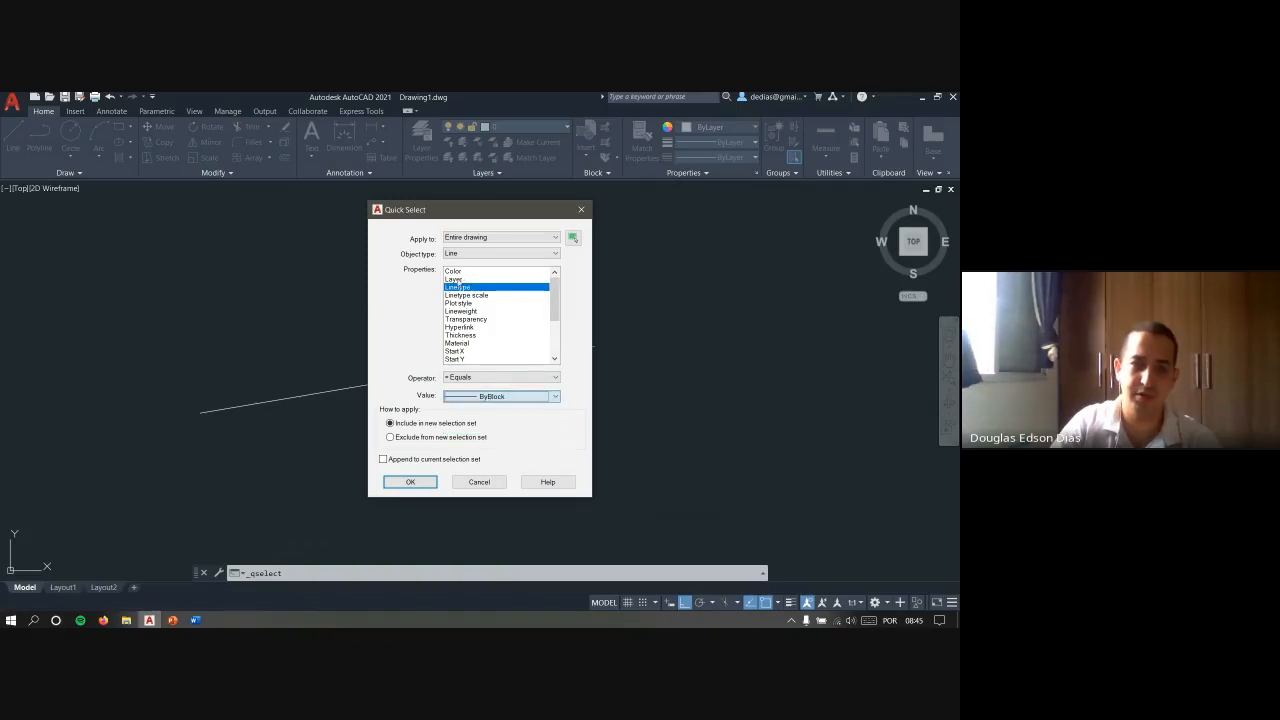
click(456, 281)
click(522, 398)
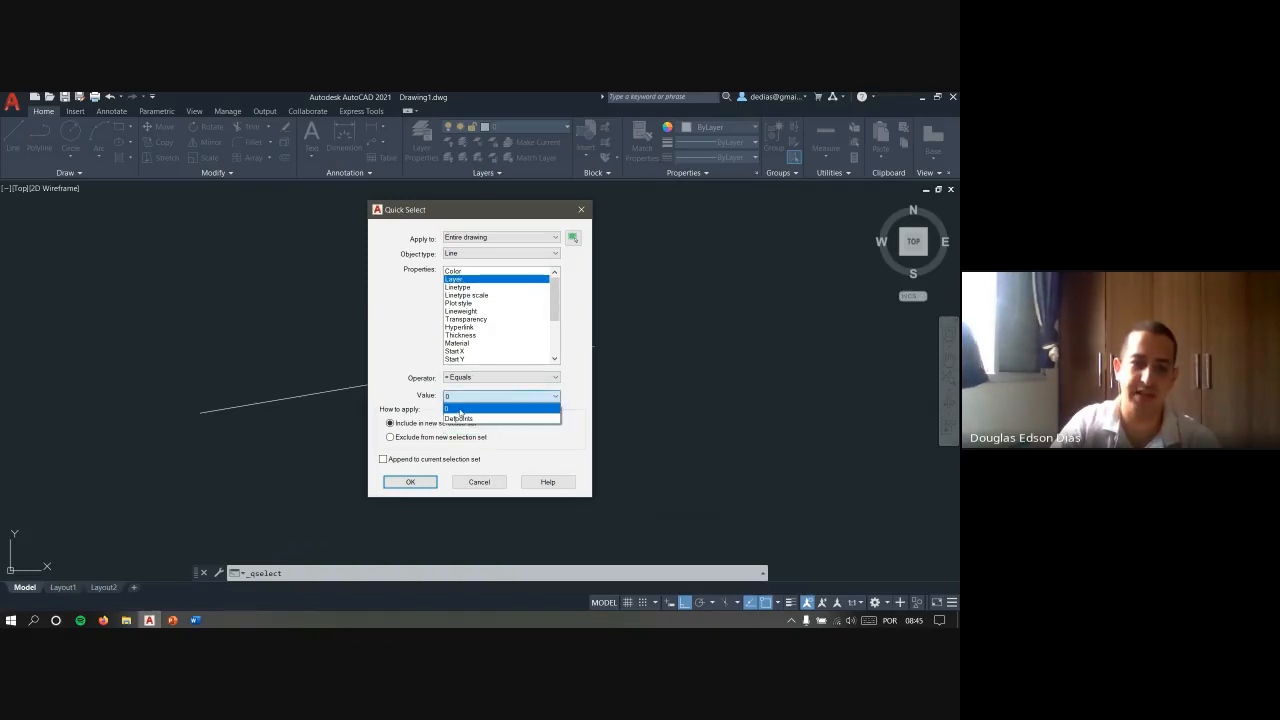
click(470, 420)
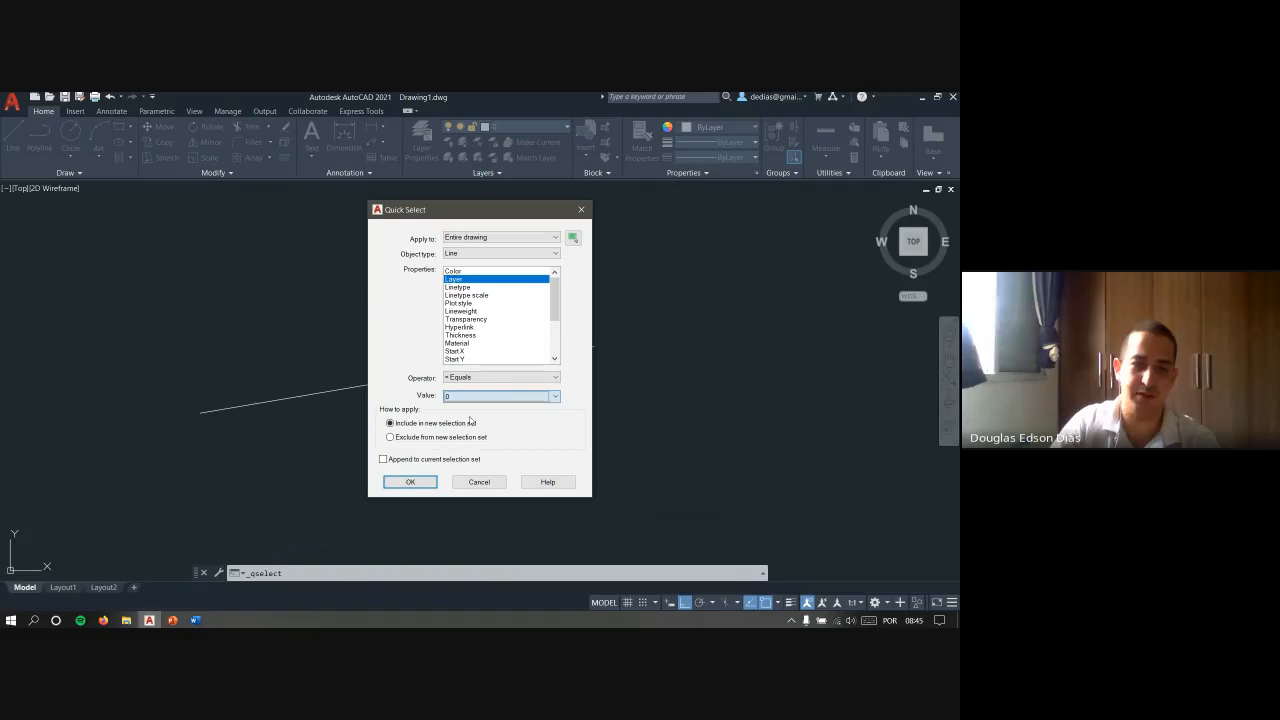
click(410, 482)
key(Escape)
key(Escape)
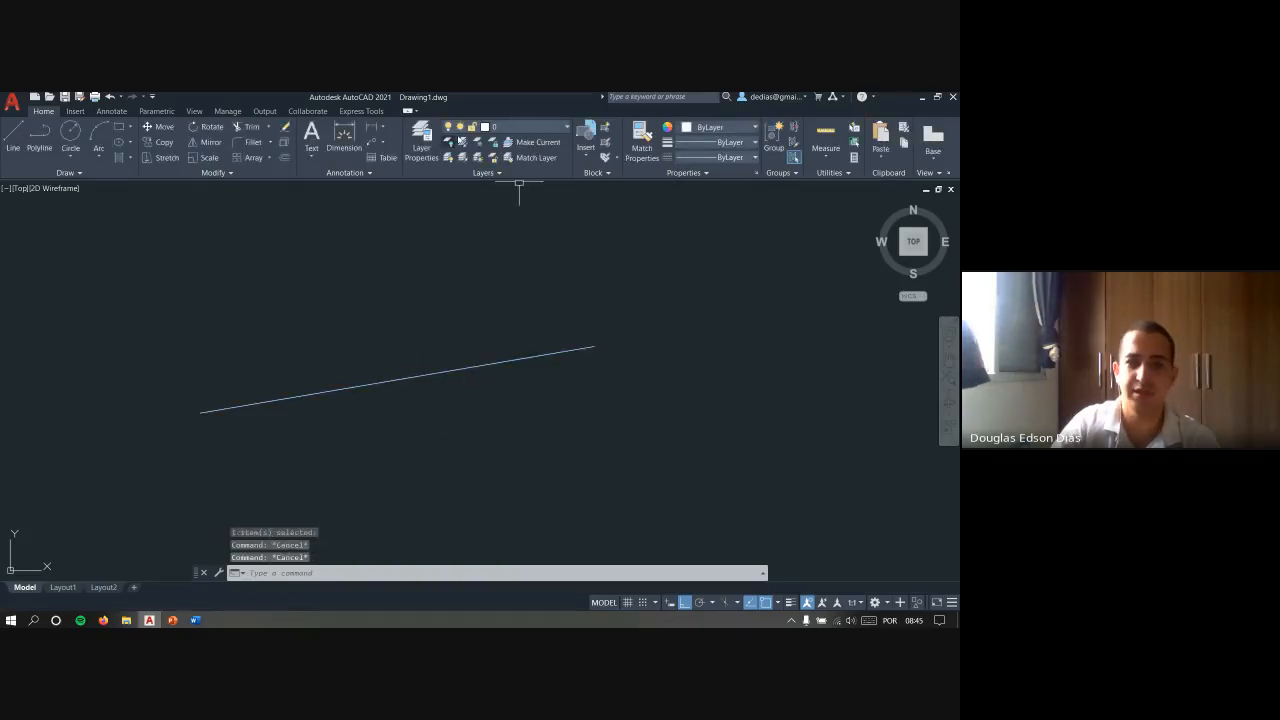
- Open and close the Layer Properties Manager, and draw a small circle near the line's end and one of about 14,913 radius around both
click(421, 142)
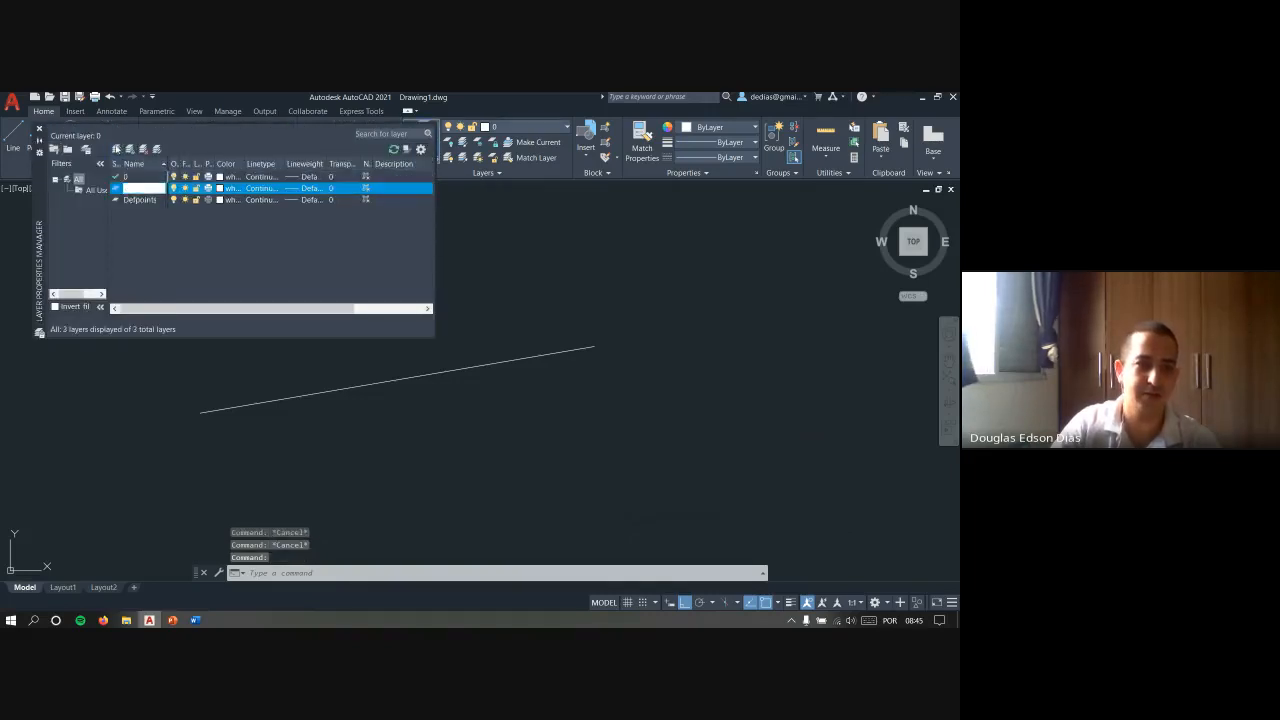
click(39, 129)
click(69, 133)
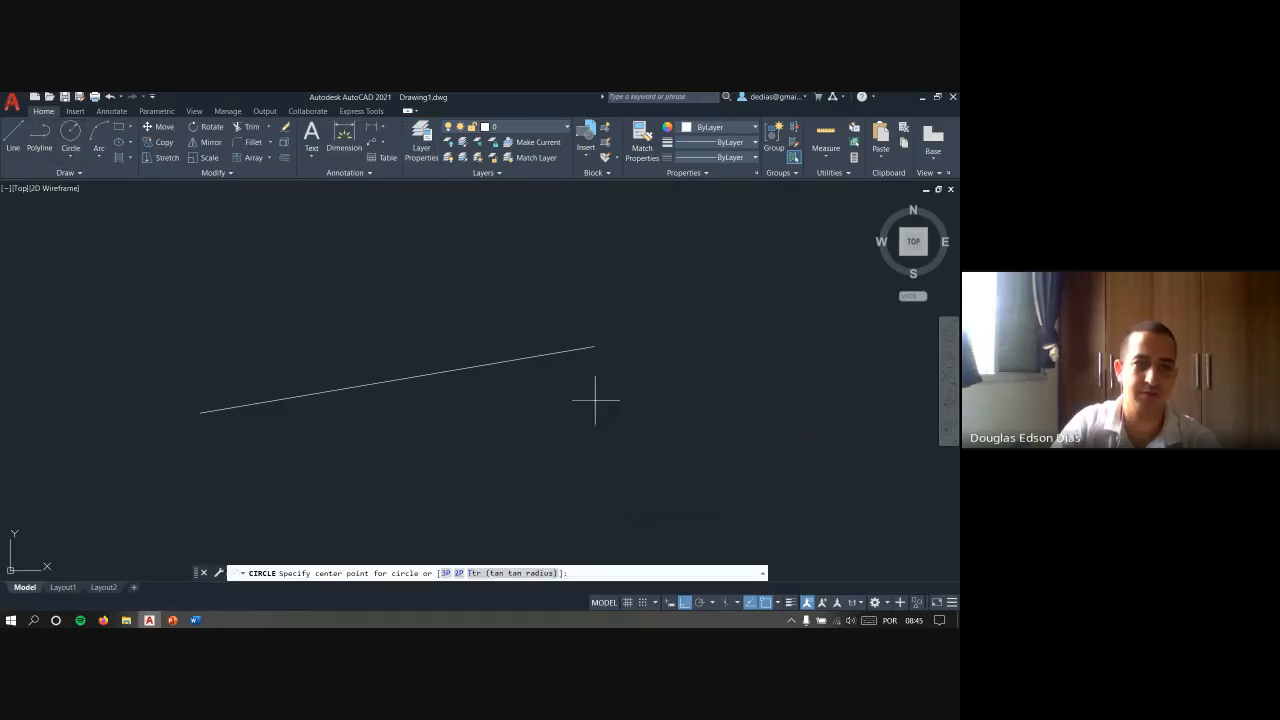
click(640, 464)
scroll(720, 410, down, 8)
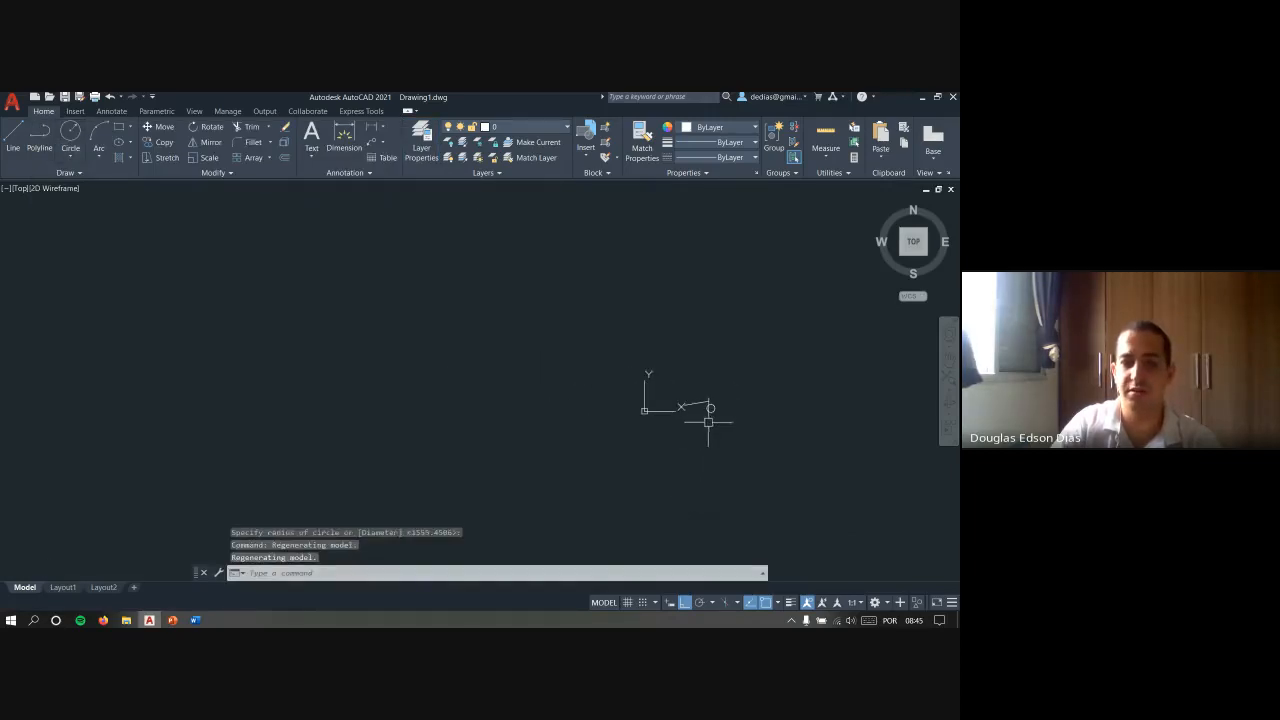
click(684, 395)
- Draw two more circles west of the line, one with a radius of about 30,346 and a smaller one farther out
key(Return)
click(537, 406)
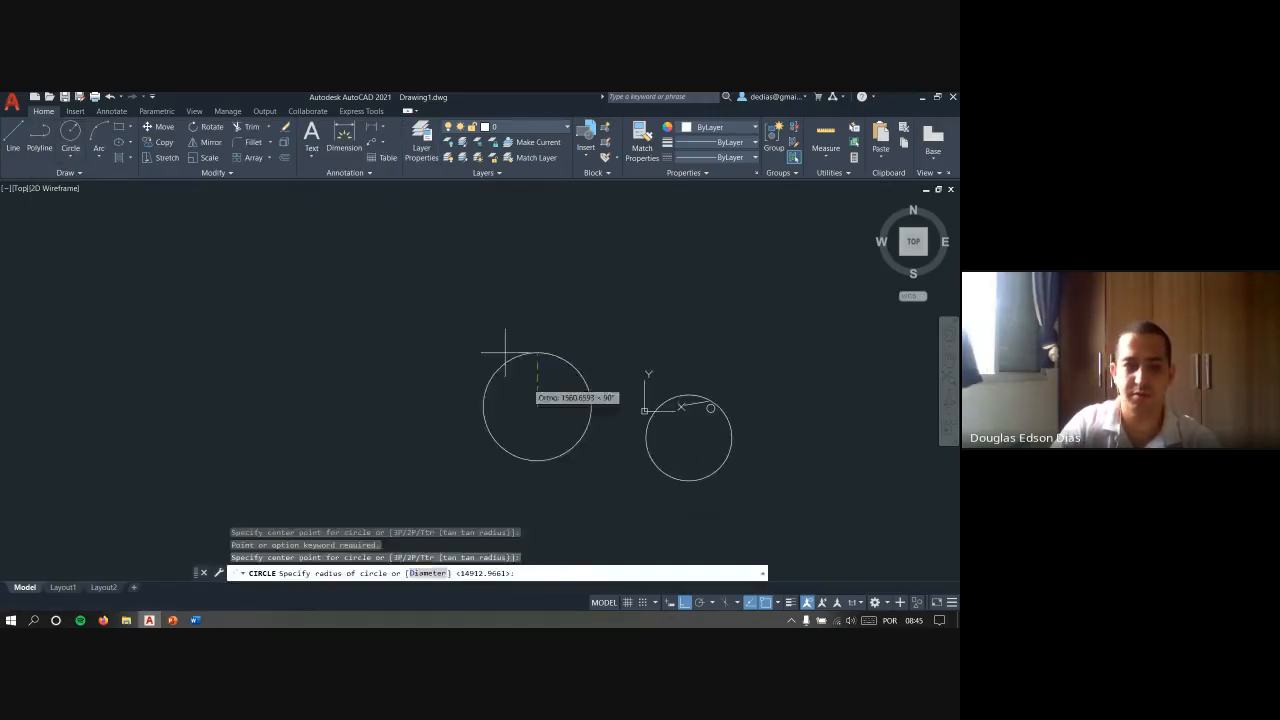
click(470, 349)
key(Return)
click(351, 356)
click(302, 317)
key(Escape)
key(Escape)
scroll(484, 367, down, 2)
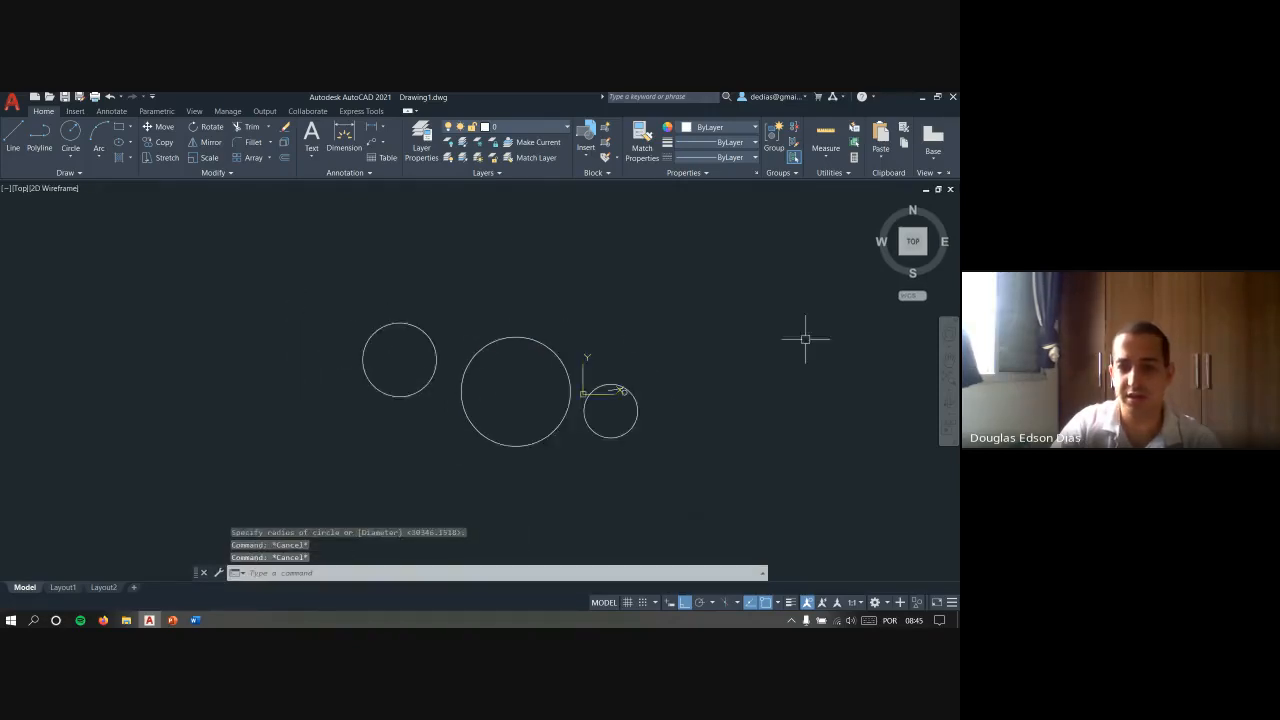
- Select every circle in the entire drawing with Quick Select, using object type Circle and Color equal to ByLayer
middle_drag(806, 339, 647, 335)
key(Escape)
key(Escape)
right_click(545, 346)
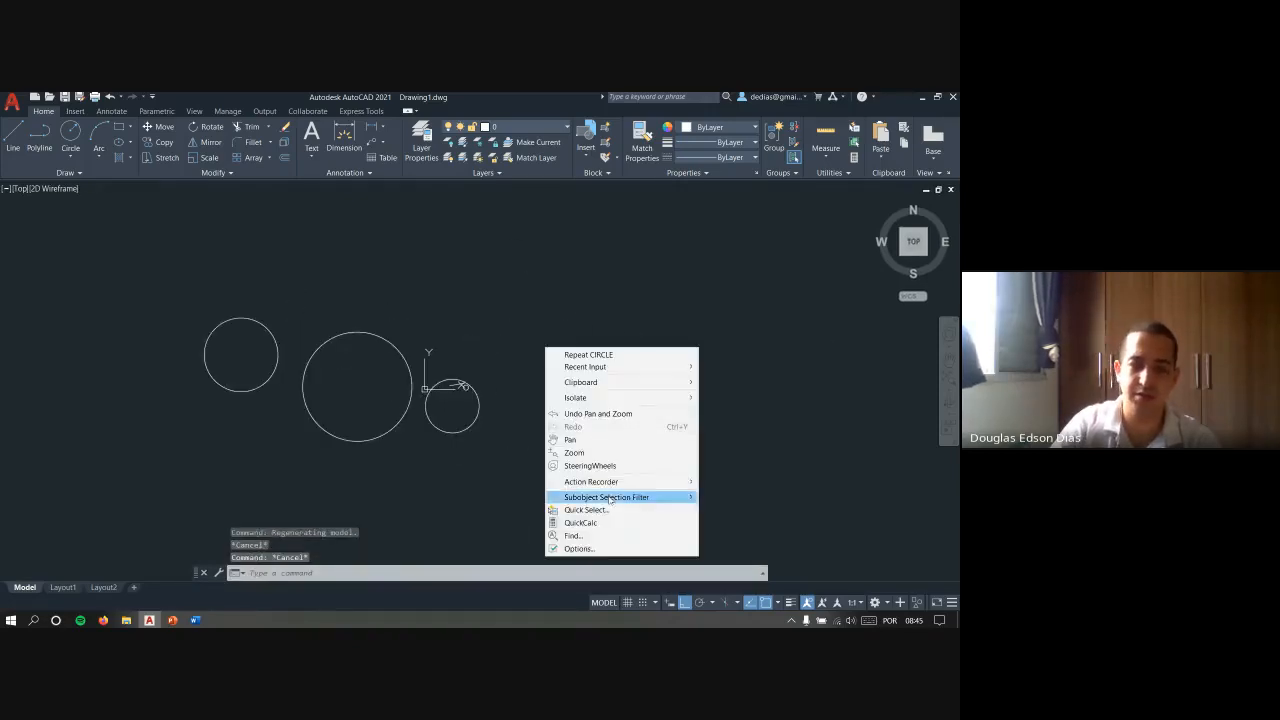
click(625, 511)
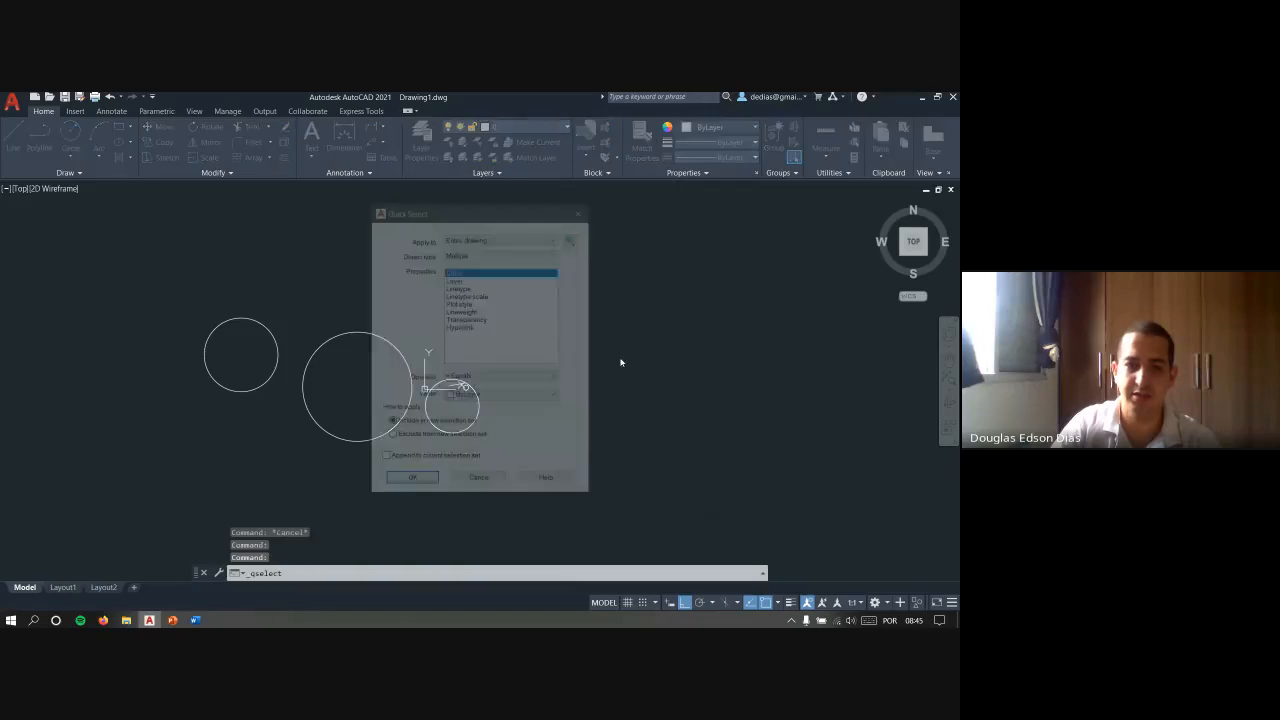
click(480, 254)
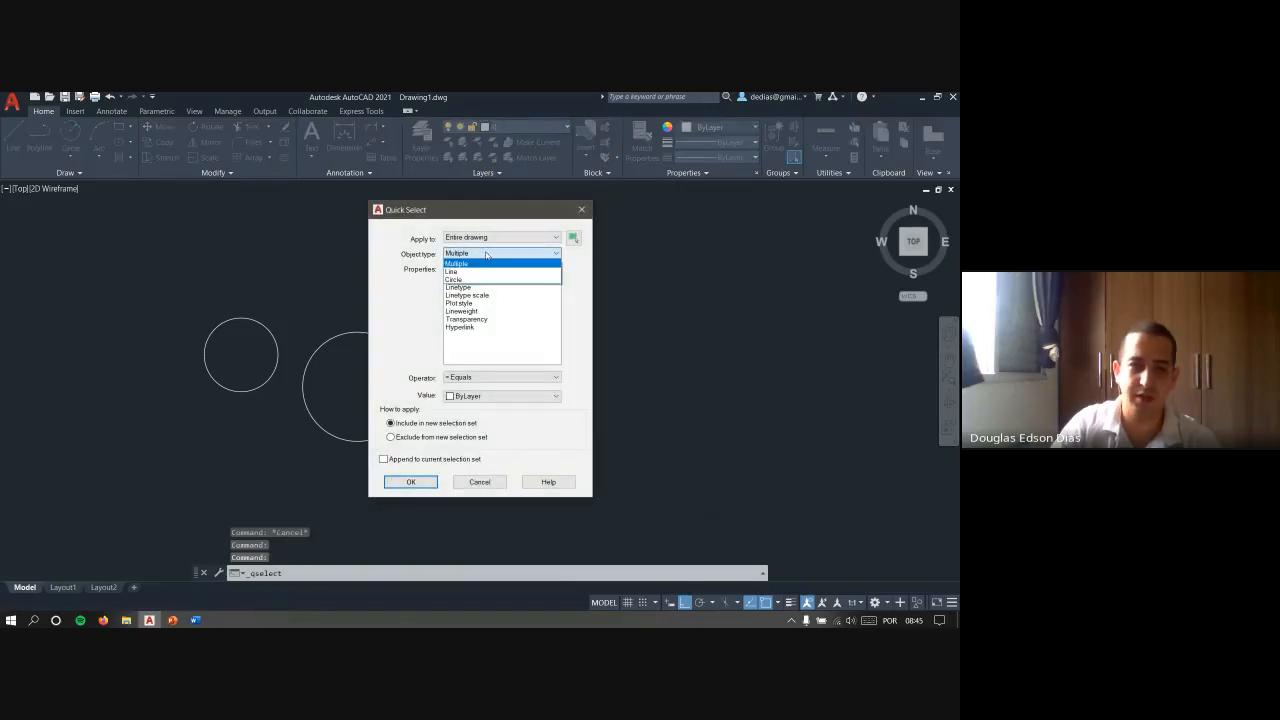
click(462, 279)
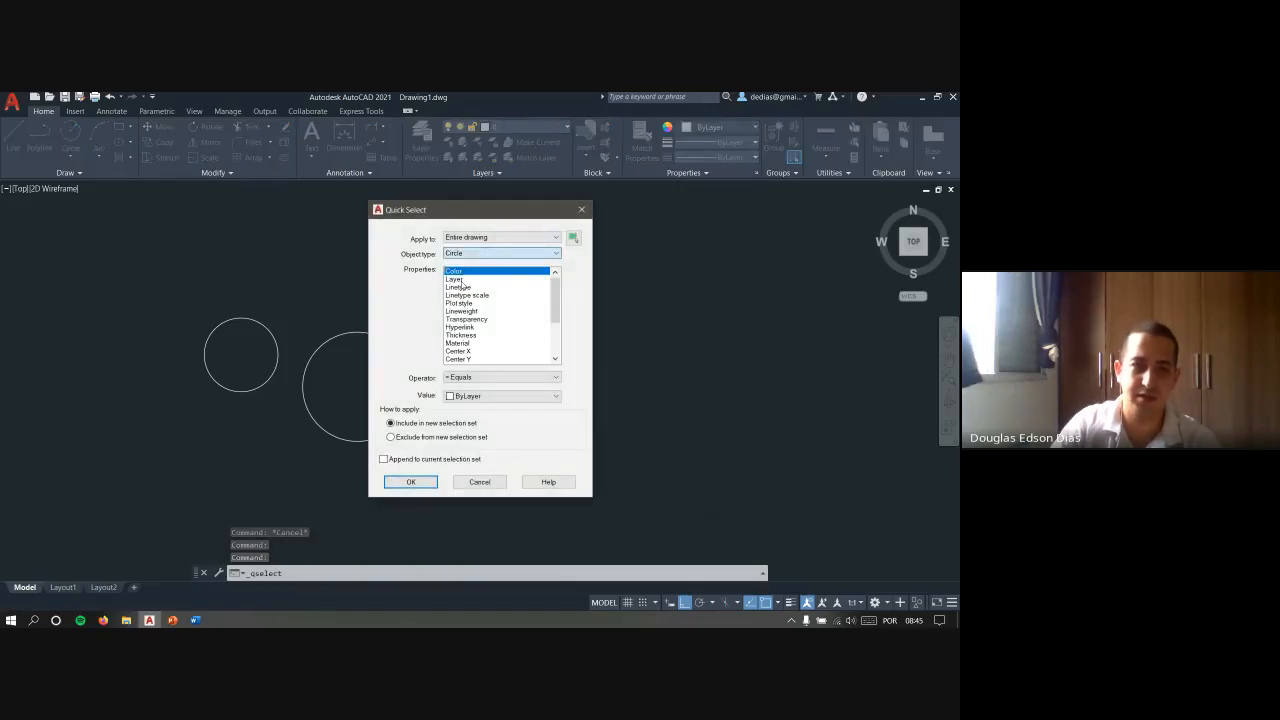
click(429, 484)
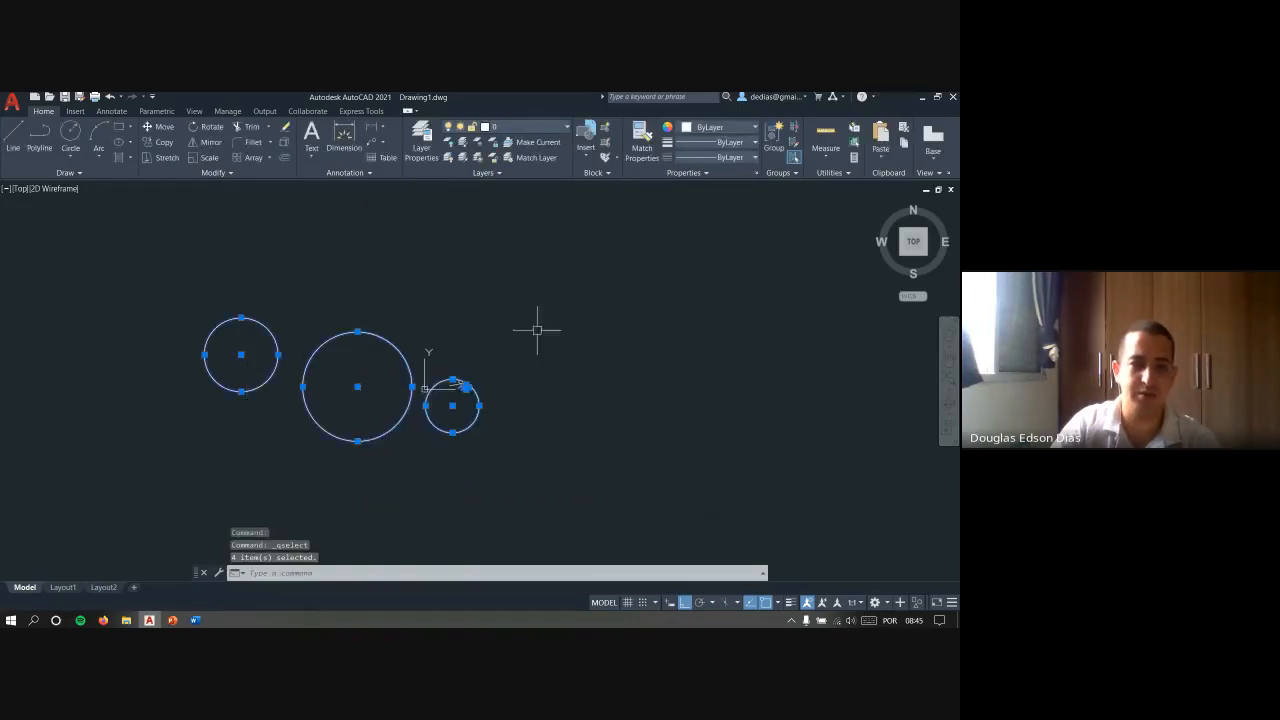
- Examine the line among the selected circles close up, and clear the selection
scroll(460, 383, up, 8)
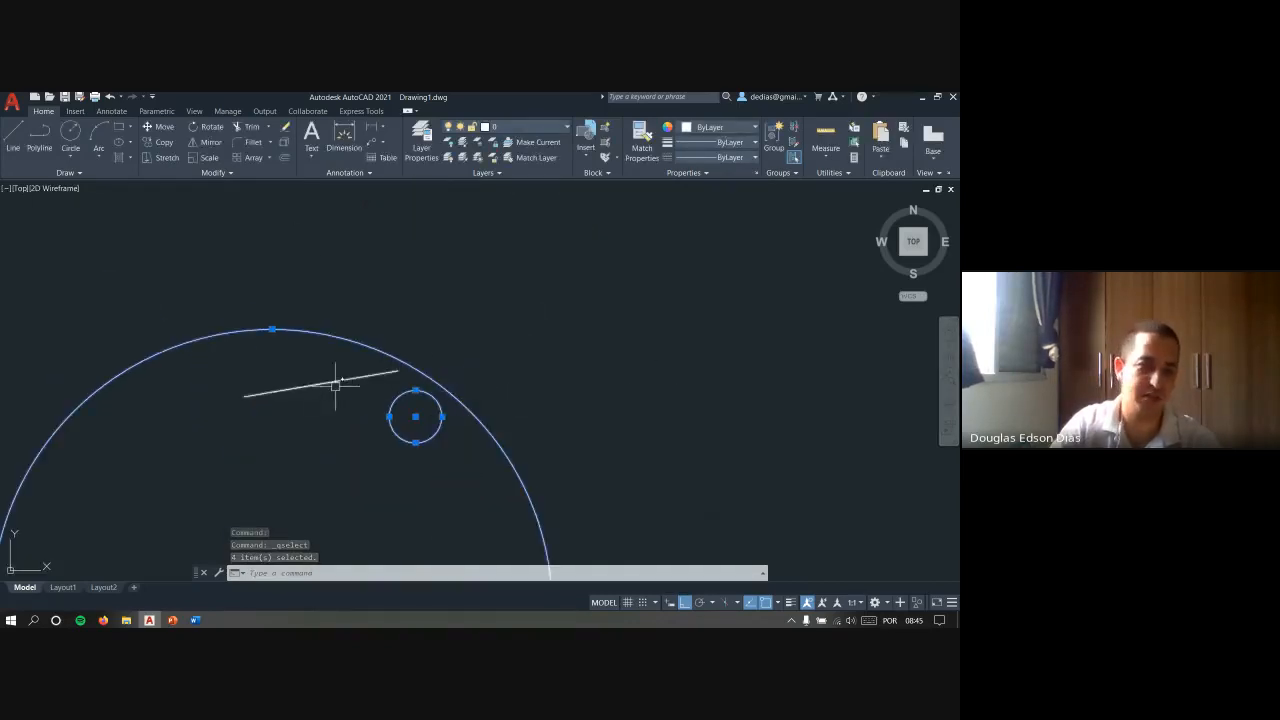
scroll(407, 352, down, 1)
scroll(407, 352, down, 5)
key(Escape)
key(Escape)
key(Escape)
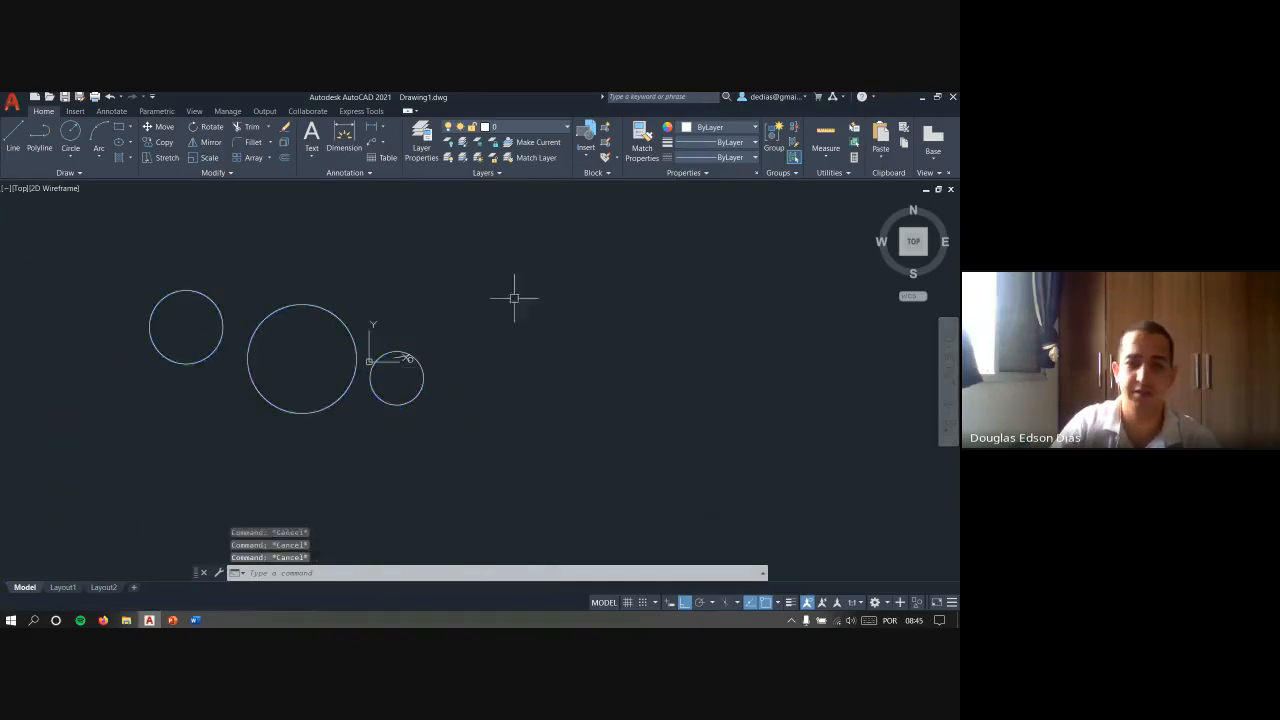
right_click(502, 321)
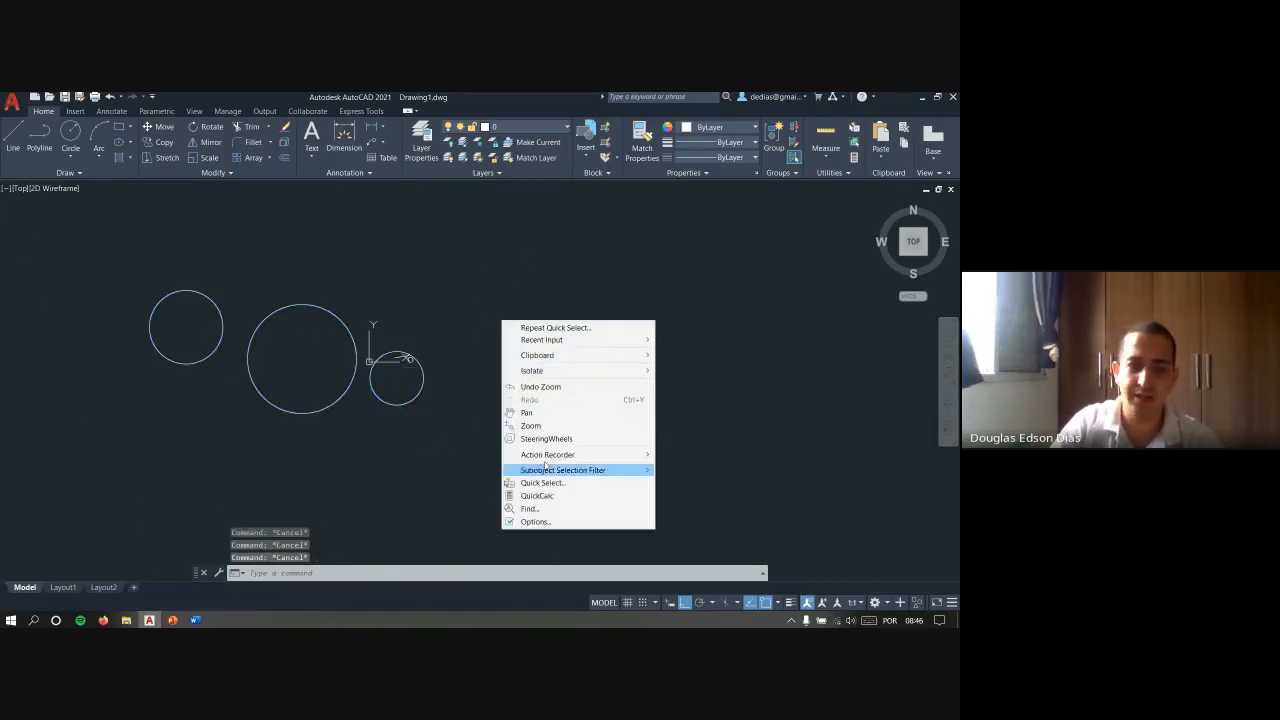
click(559, 486)
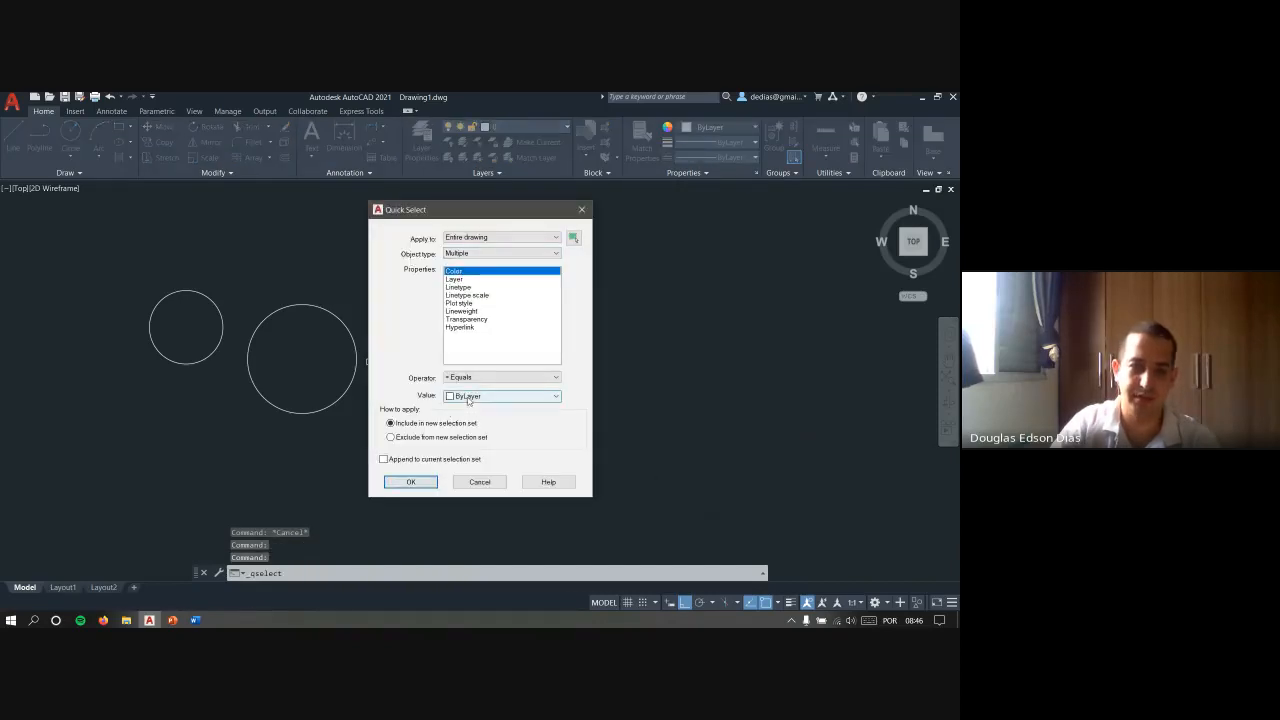
key(Escape)
key(Escape)
- Change the colour of the largest circle to the orange 205,105,40 and deselect it
click(345, 441)
click(323, 388)
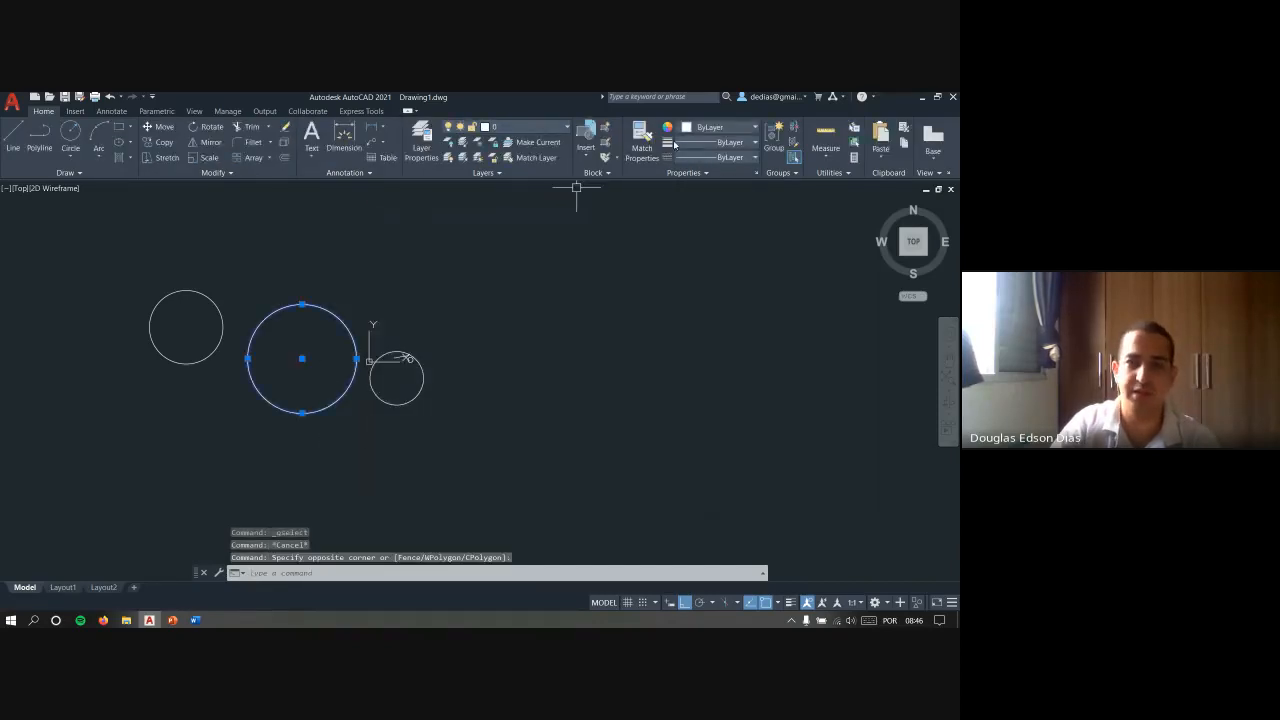
click(723, 130)
click(700, 180)
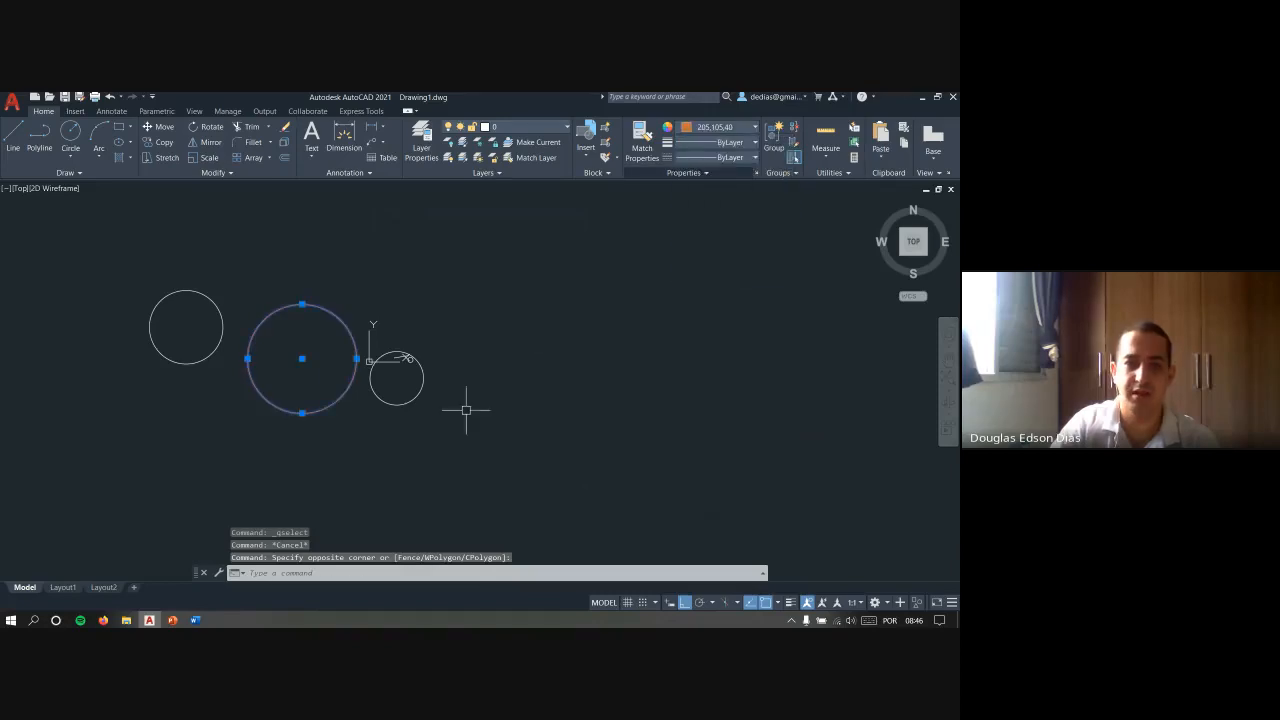
key(Escape)
key(Escape)
- Use Quick Select to select all objects of any type with Color equal to ByLayer, and clear the selection
right_click(531, 353)
click(580, 515)
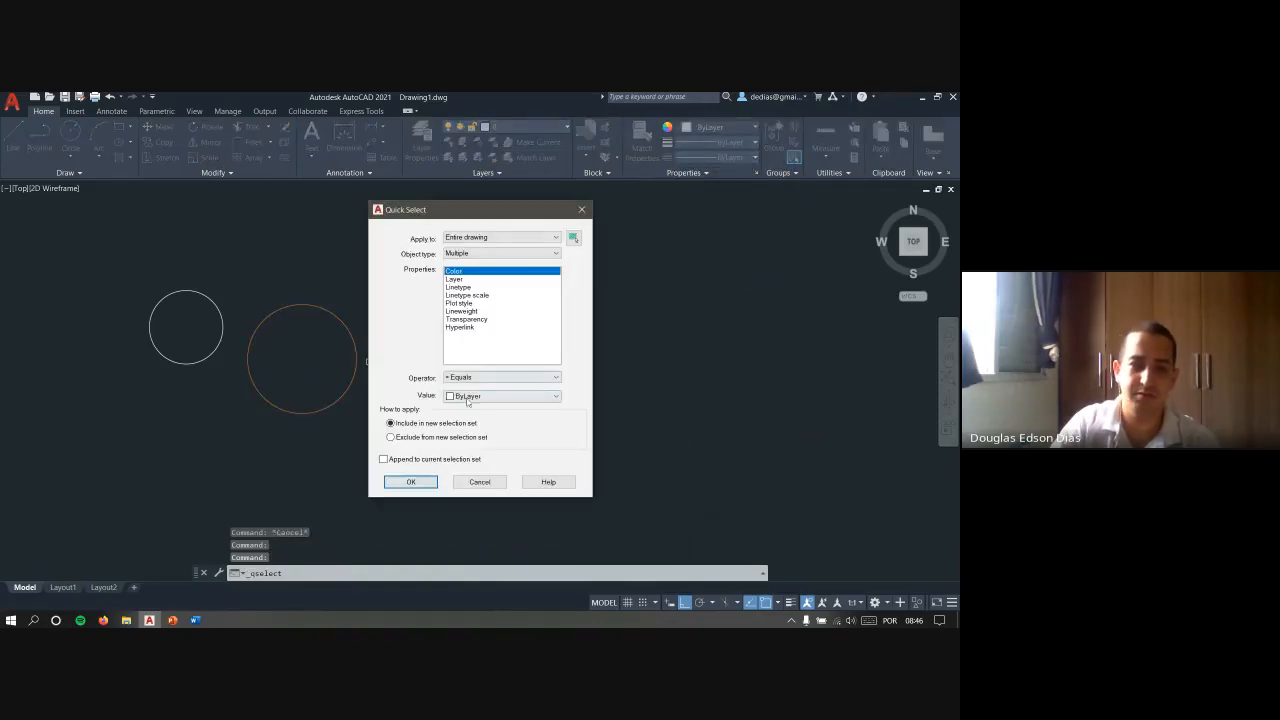
click(411, 482)
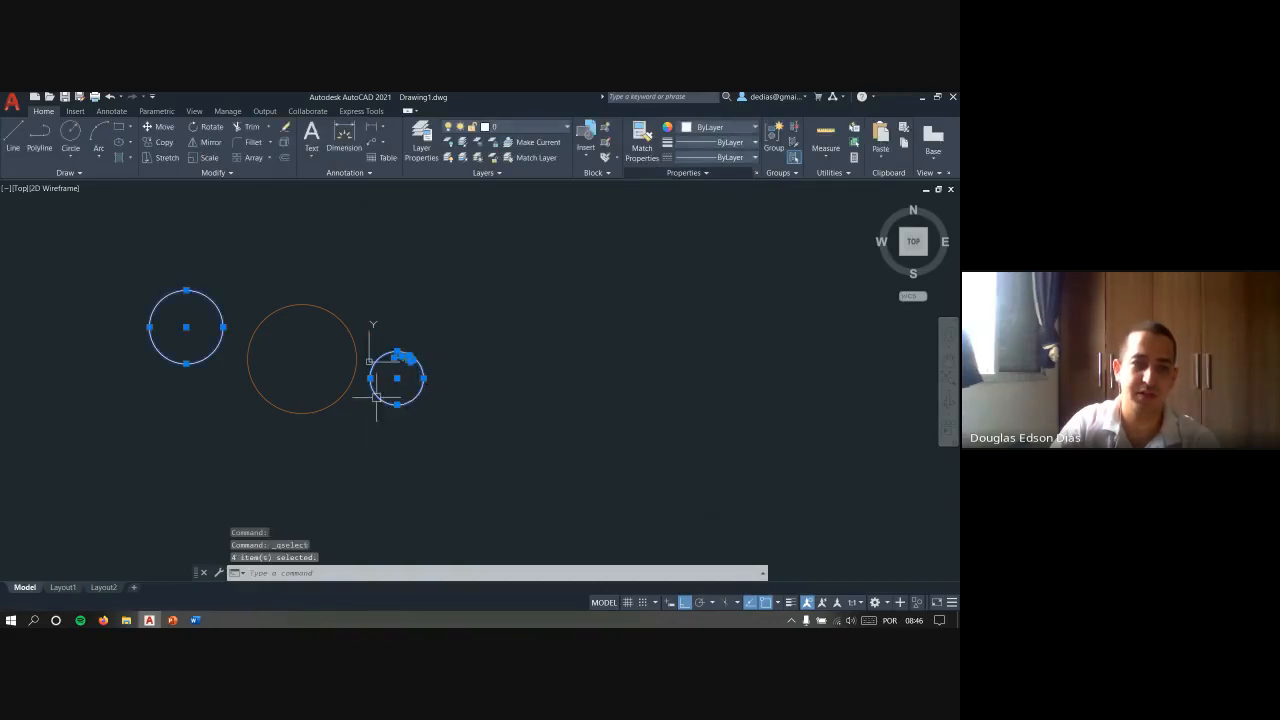
key(Escape)
key(Escape)
click(532, 440)
click(143, 266)
key(Escape)
text(e)
key(Return)
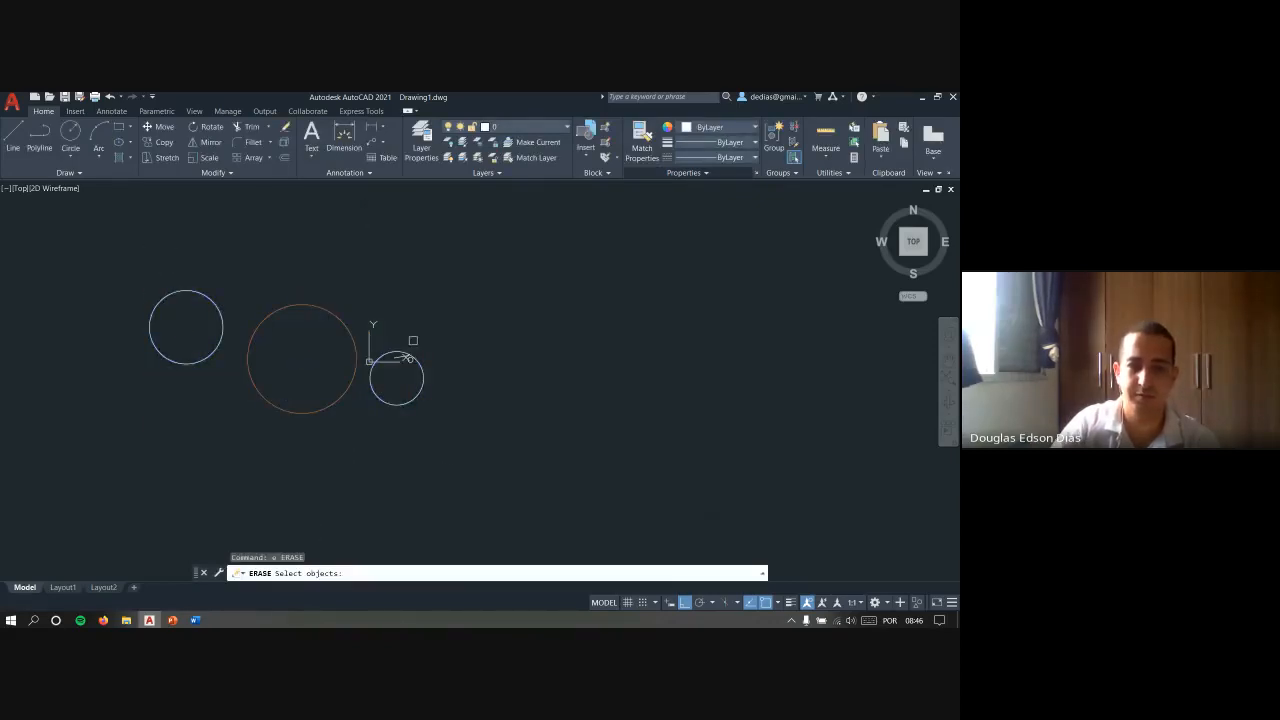
key(Escape)
key(Escape)
- Delete all the circles and the line from the drawing
click(470, 408)
click(140, 256)
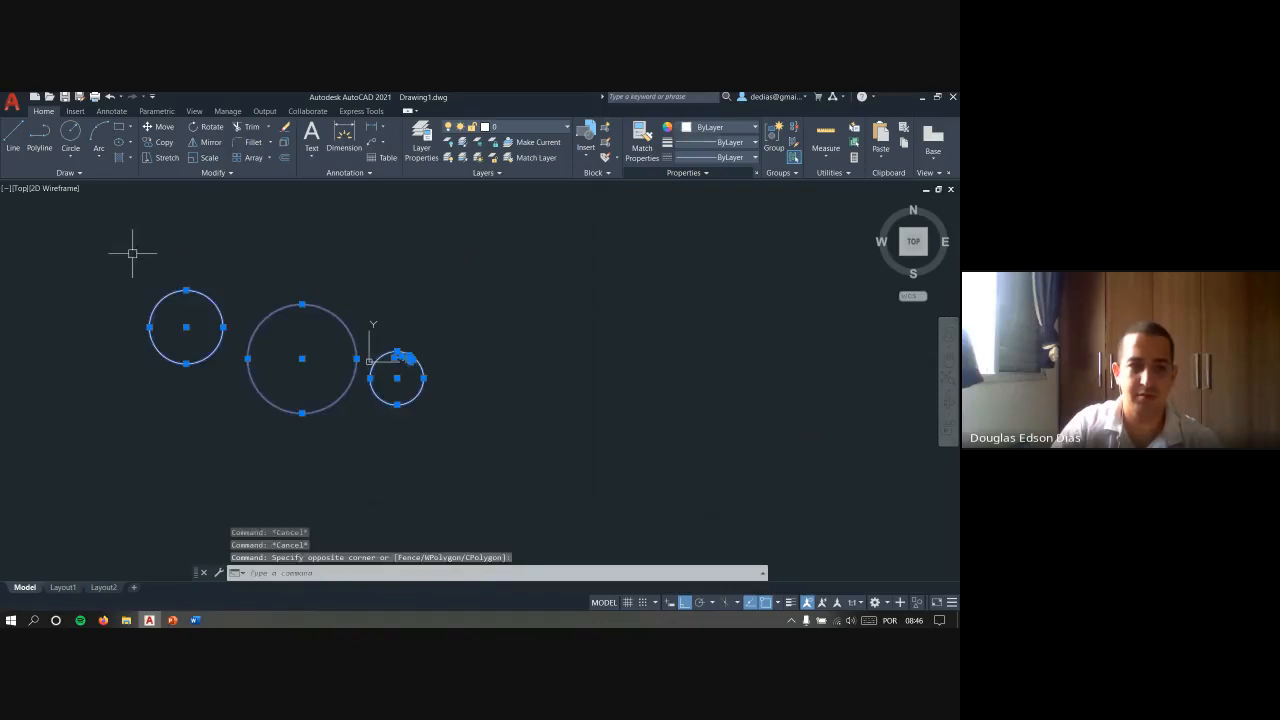
key(Delete)
key(Escape)
key(Escape)
scroll(438, 280, up, 5)
key(Escape)
- Open the QuickCalc calculator
middle_drag(375, 230, 474, 314)
right_click(474, 315)
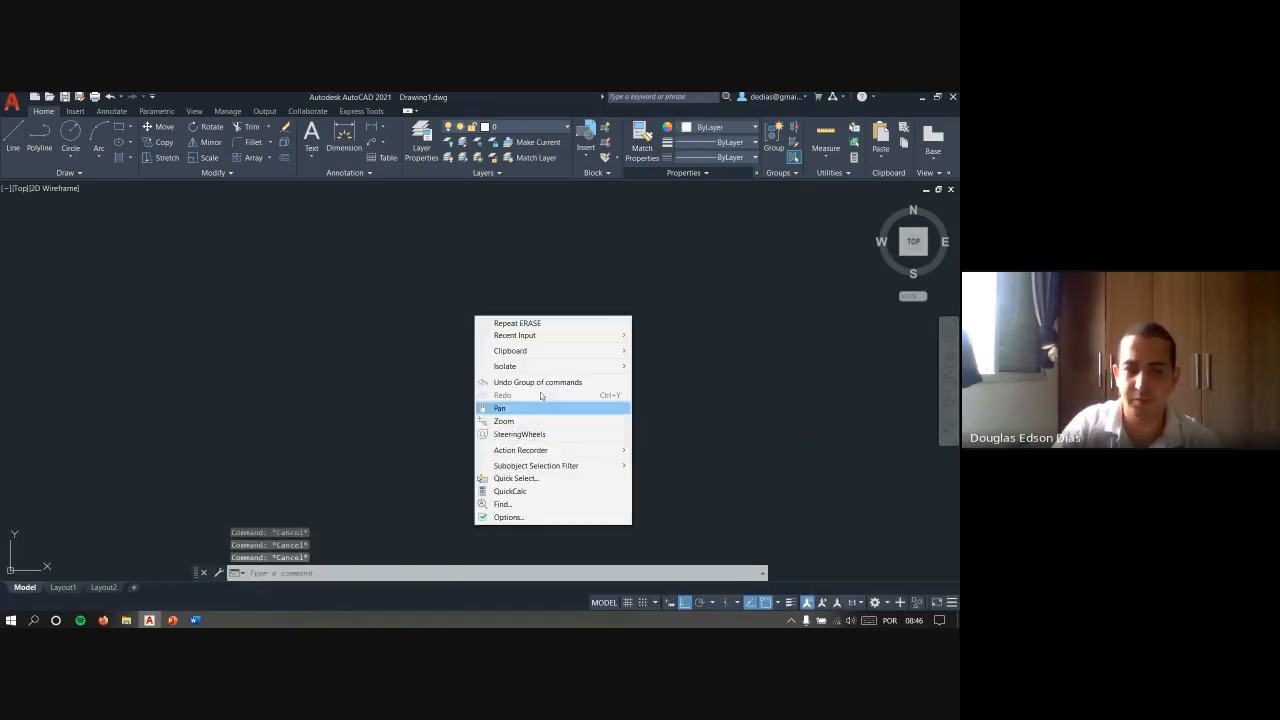
click(528, 494)
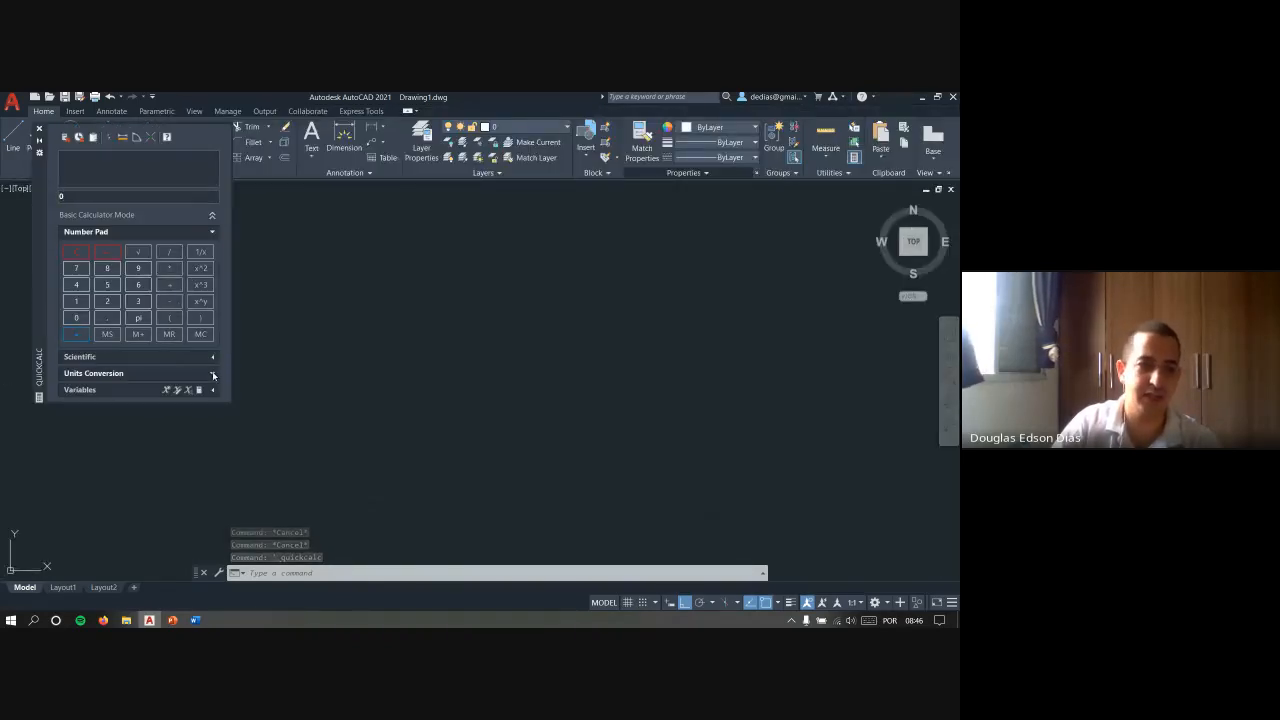
- Expand the Units Conversion and Variables sections of QuickCalc to examine their contents, and close the calculator
click(152, 373)
scroll(146, 328, down, 2)
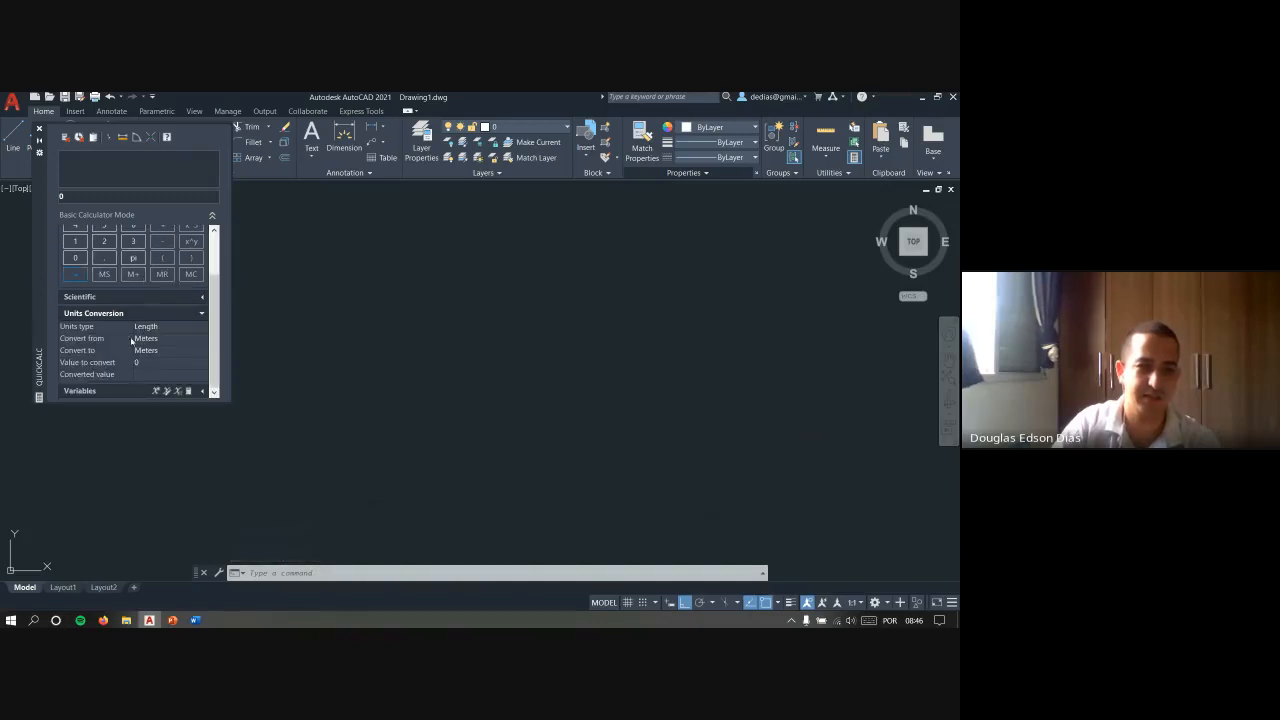
click(203, 391)
scroll(172, 289, down, 2)
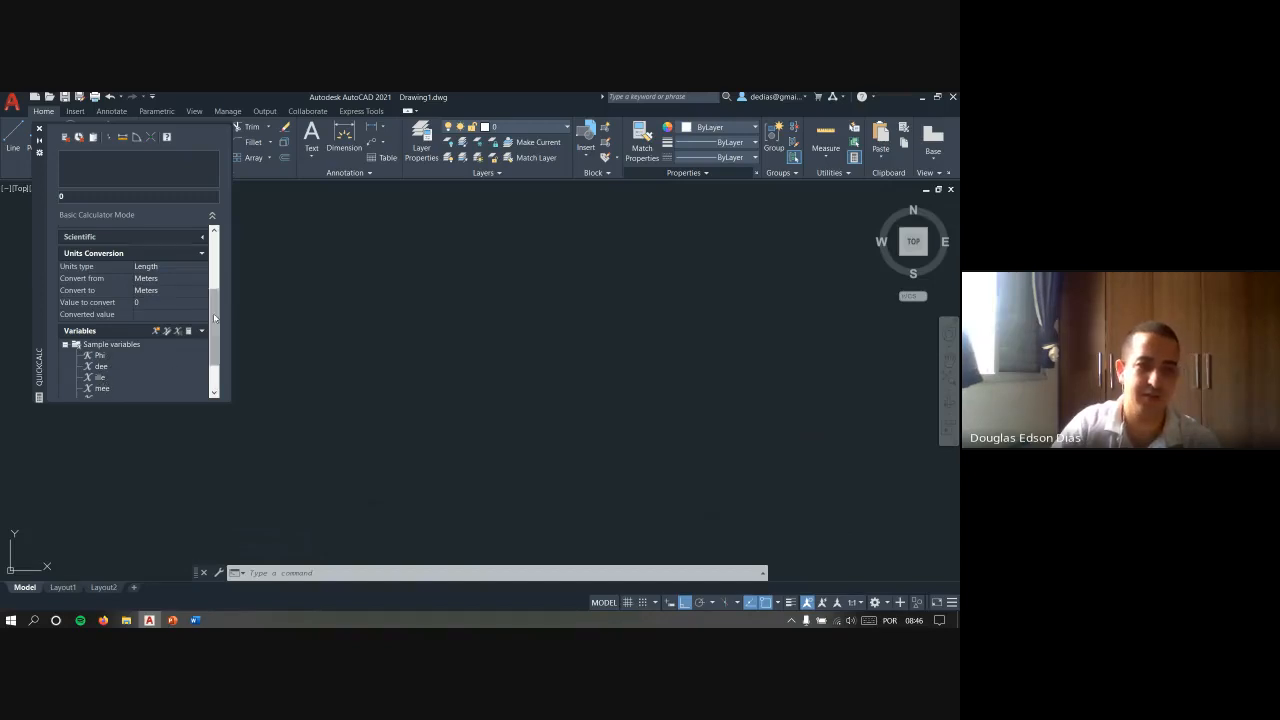
mouse_move(217, 328)
mouse_down()
mouse_move(226, 290)
mouse_move(218, 353)
mouse_move(216, 245)
mouse_up()
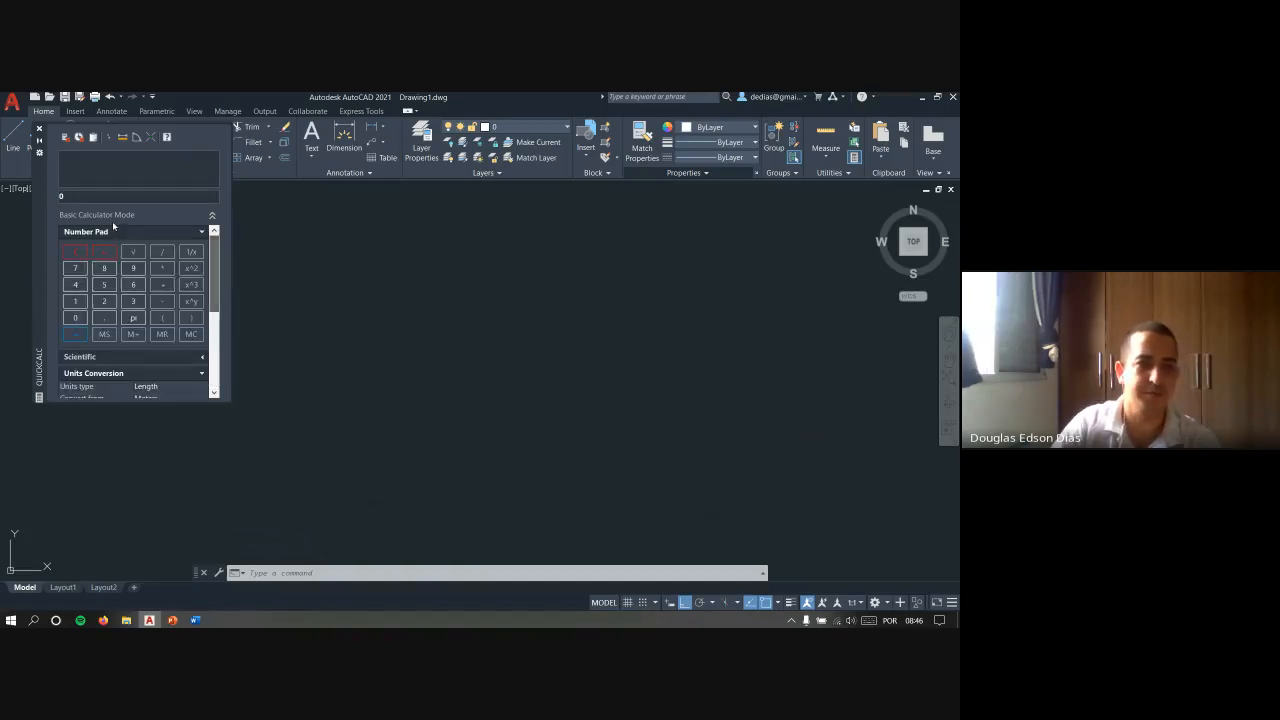
click(39, 129)
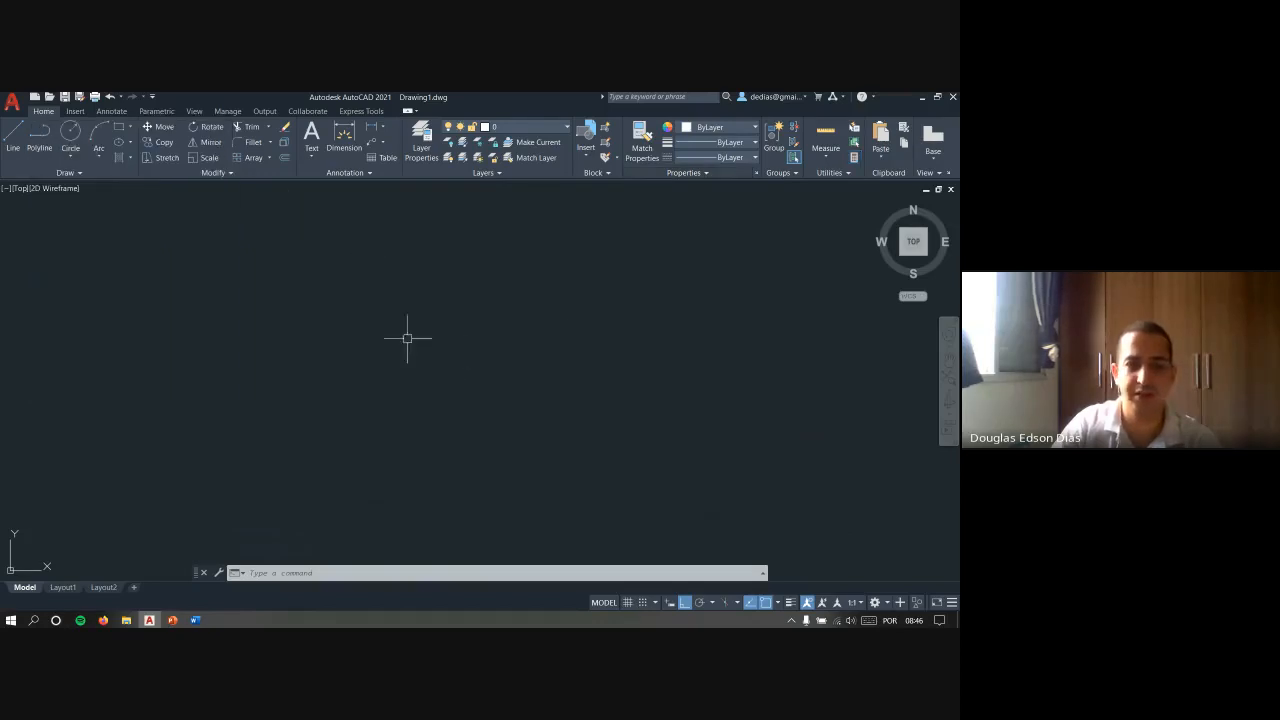
- Reopen QuickCalc and draw two connected lines: a vertical one about 22,690 units long, and a diagonal one from its upper end with Ortho off
right_click(462, 314)
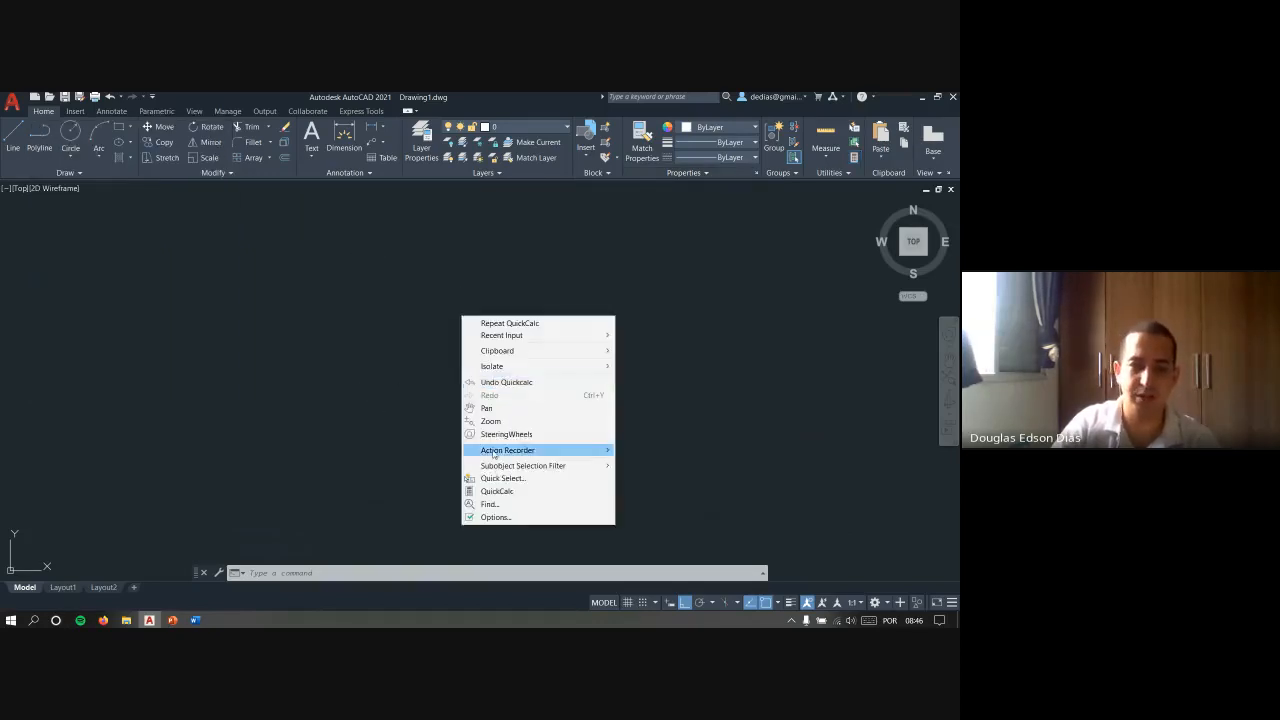
click(509, 490)
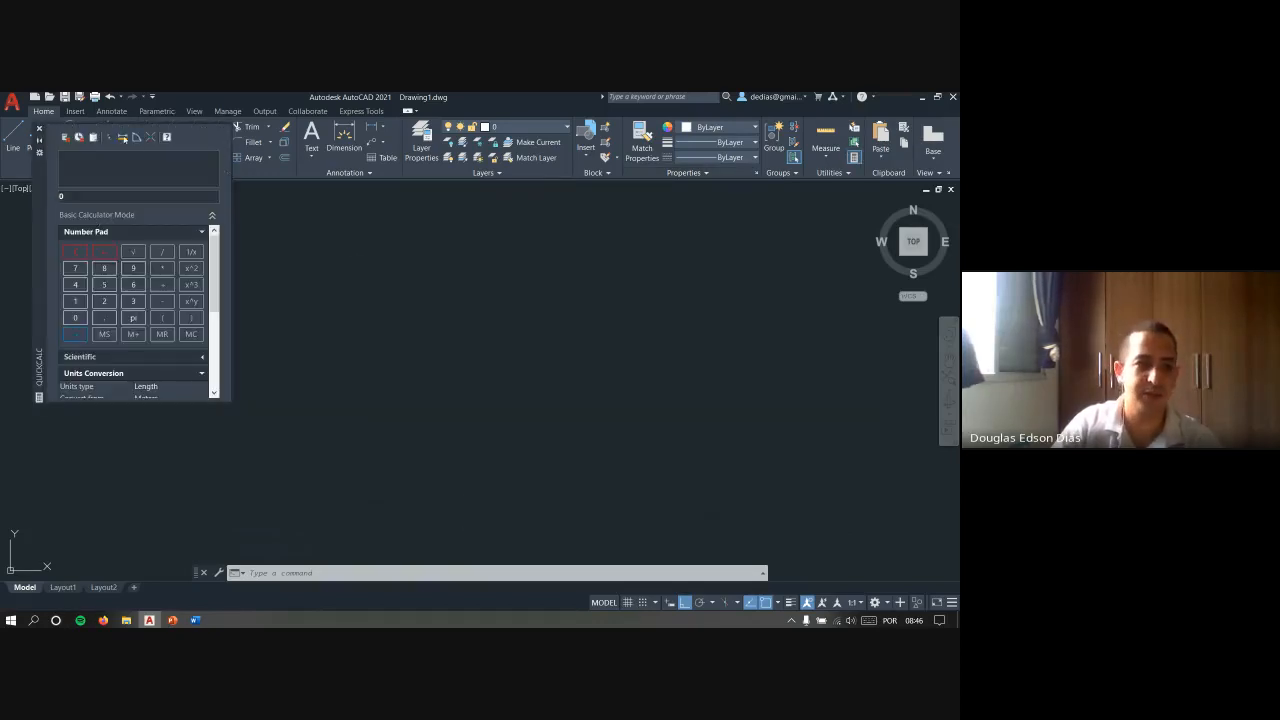
text(l)
key(Return)
click(357, 458)
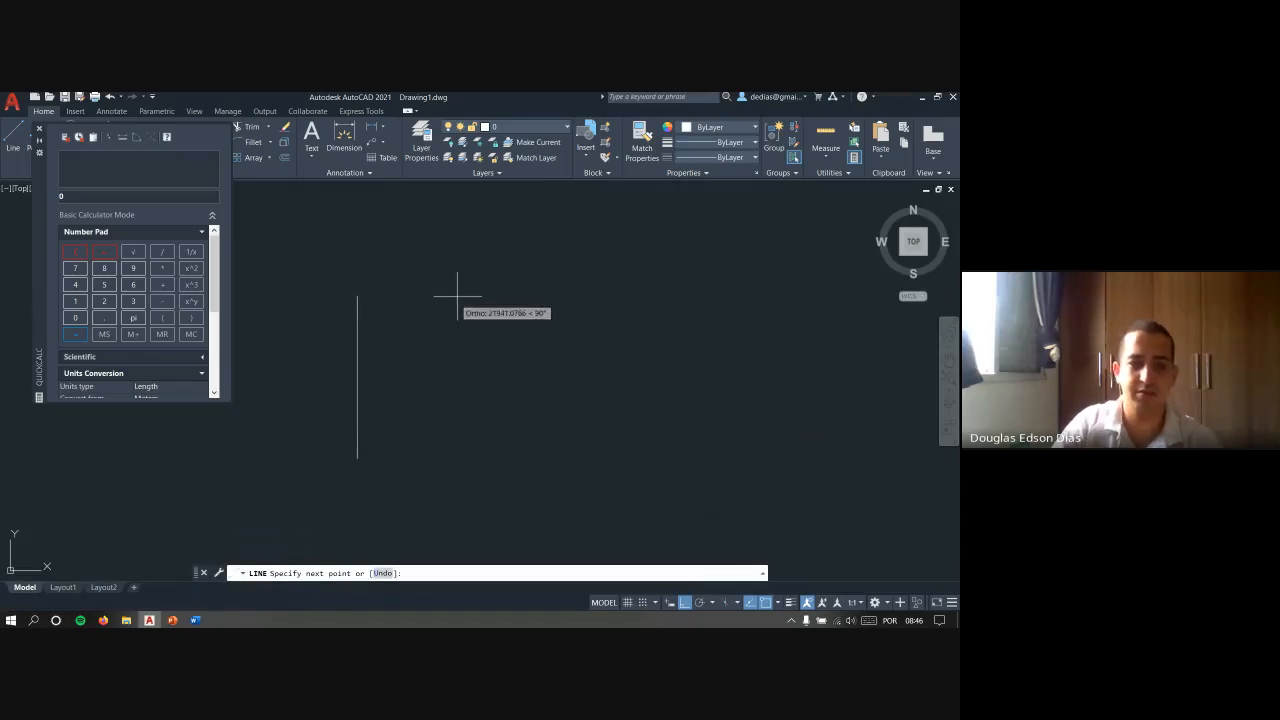
click(457, 293)
key(F8)
click(527, 412)
key(Escape)
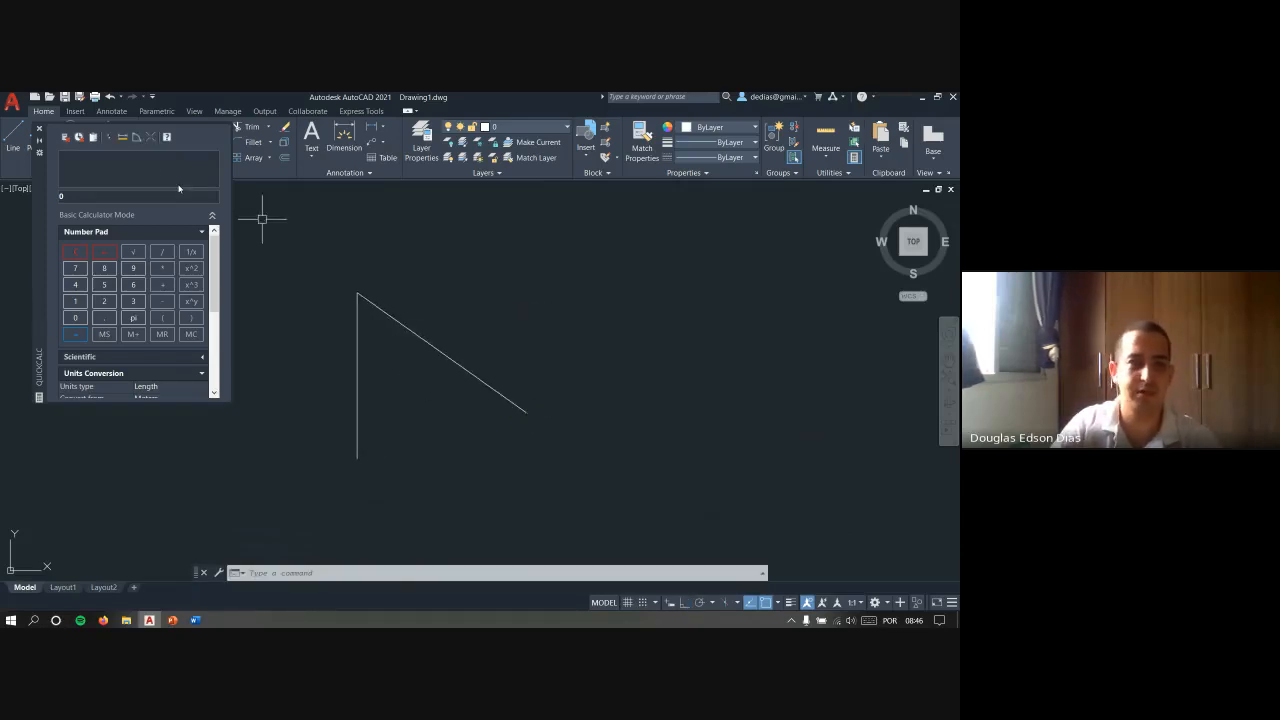
- Measure the diagonal line's angle and the vertical line's length between endpoints from within QuickCalc, and close the calculator
click(140, 138)
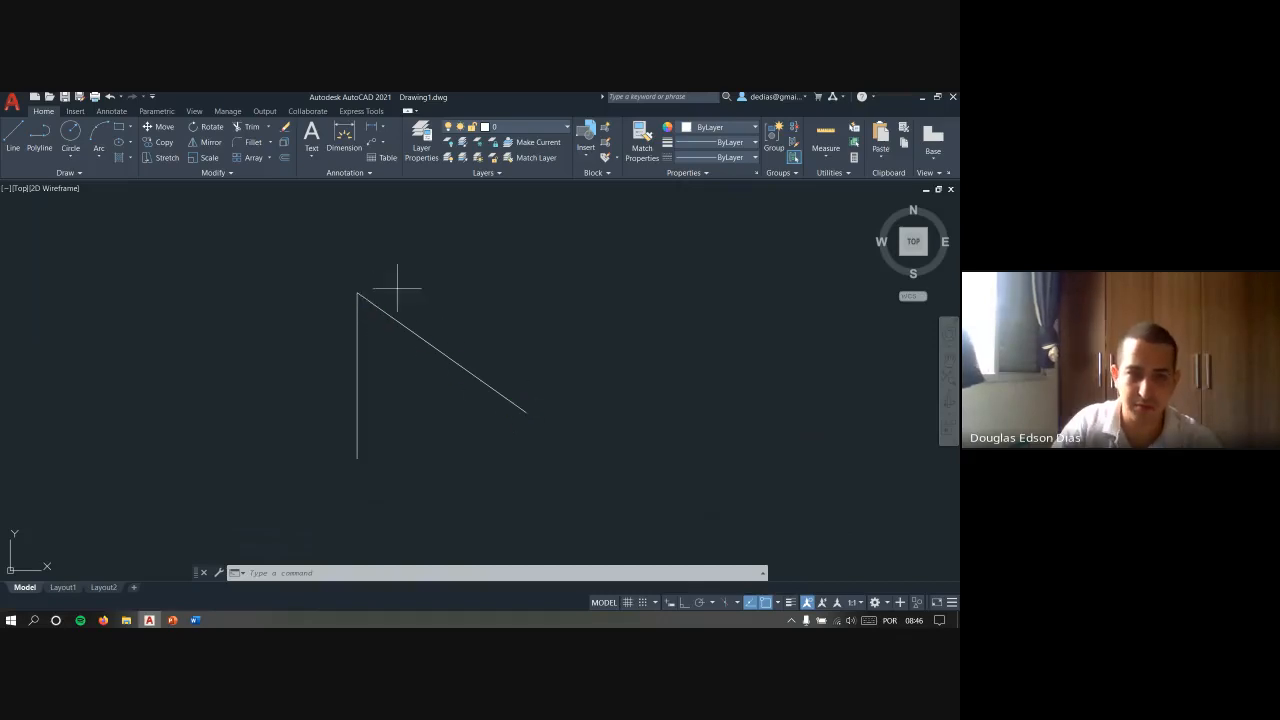
click(357, 293)
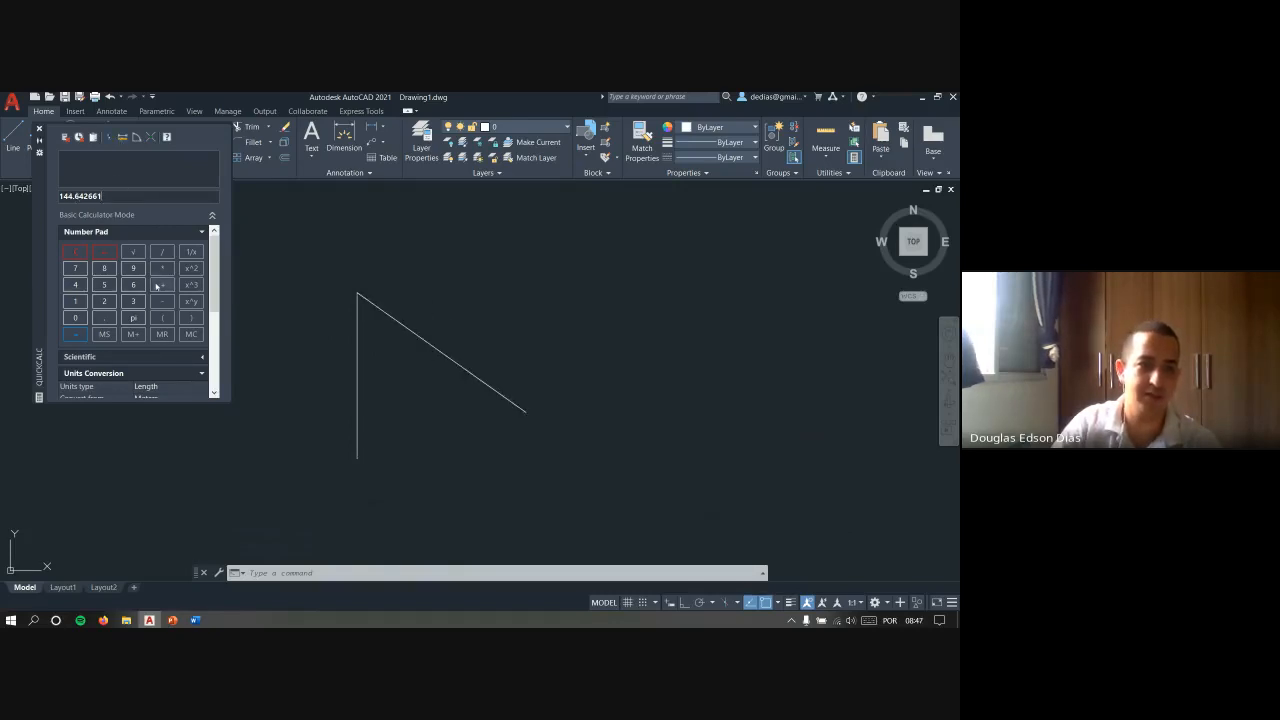
click(124, 141)
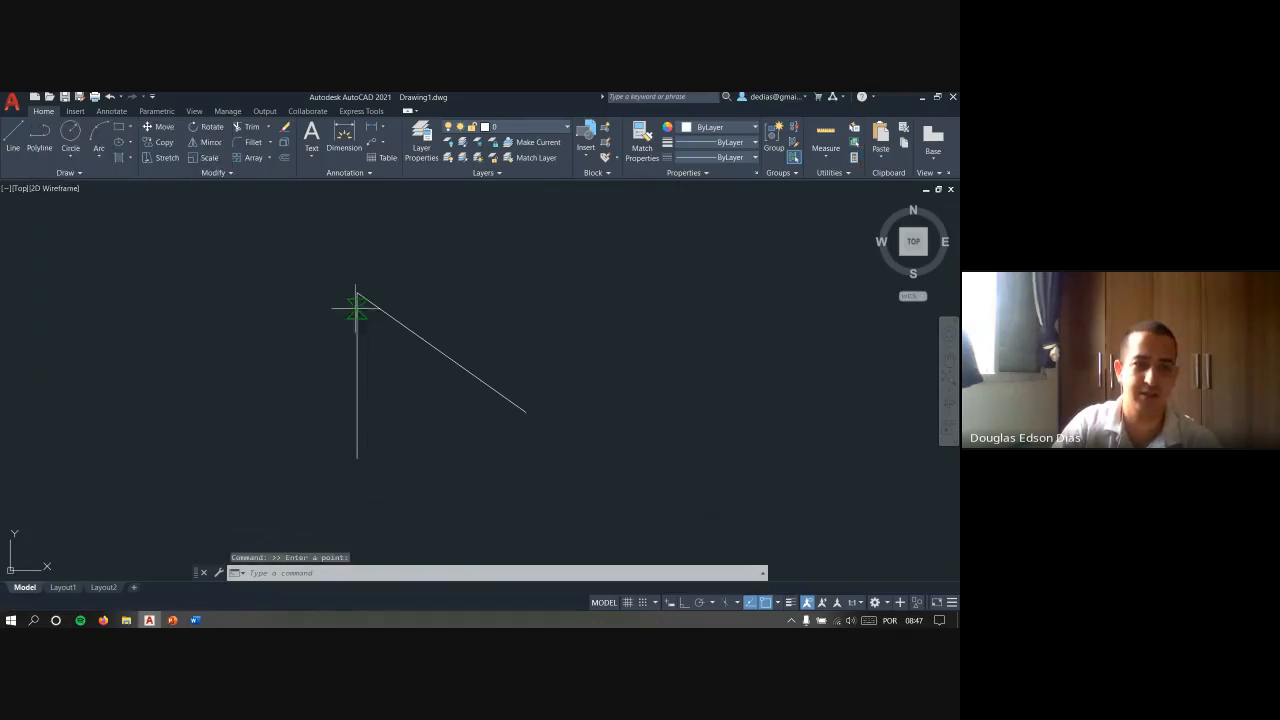
click(357, 293)
click(357, 459)
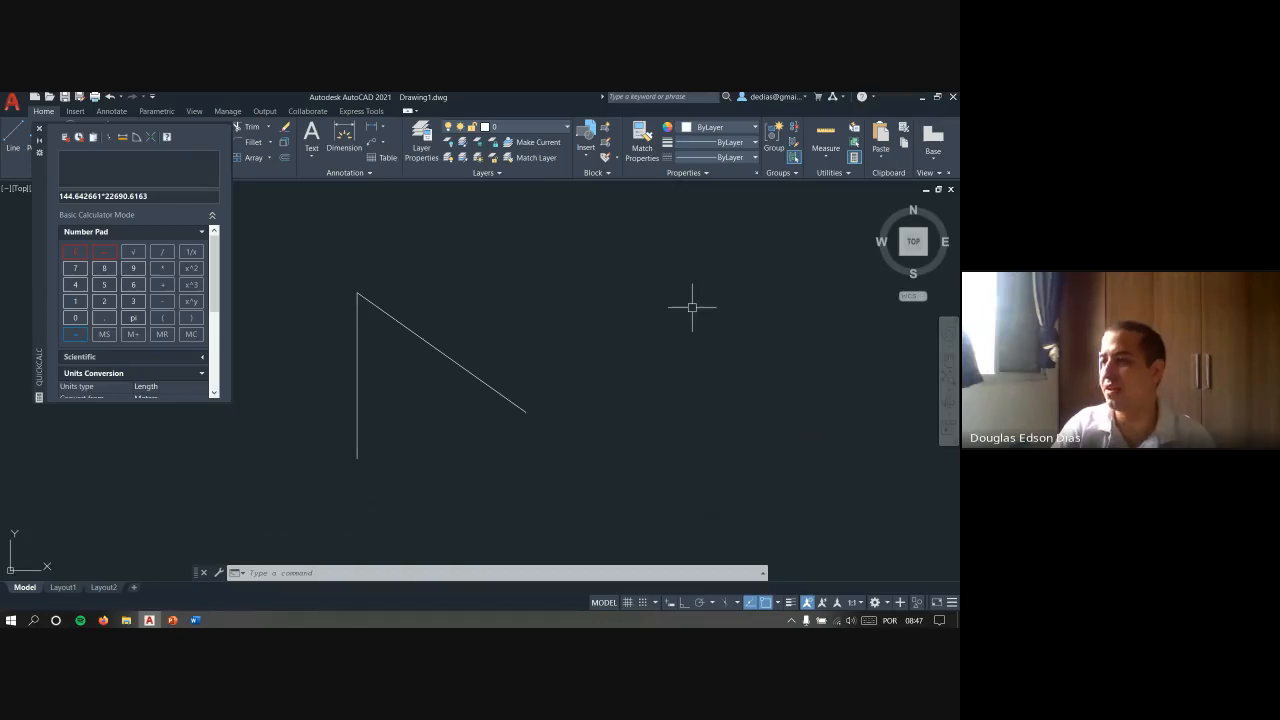
click(41, 129)
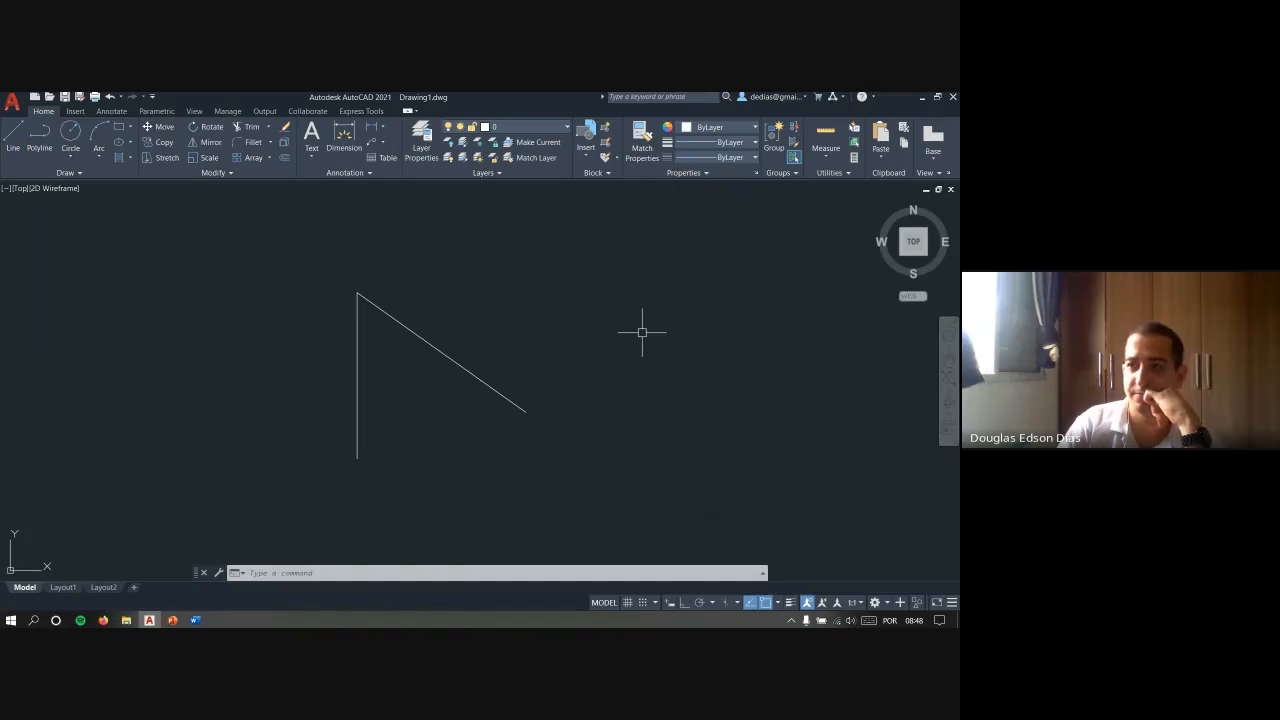
- Open Find and Replace, set the search scope to Selected objects, and close the dialog without searching
right_click(535, 338)
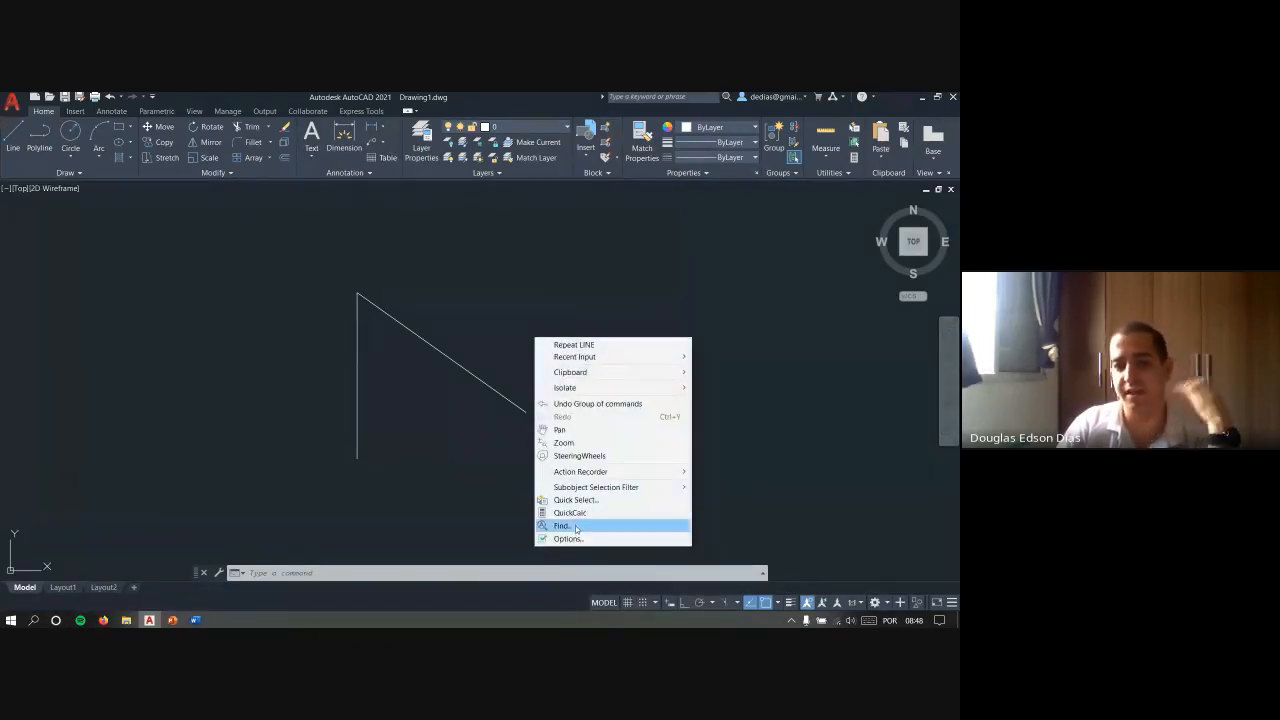
click(576, 526)
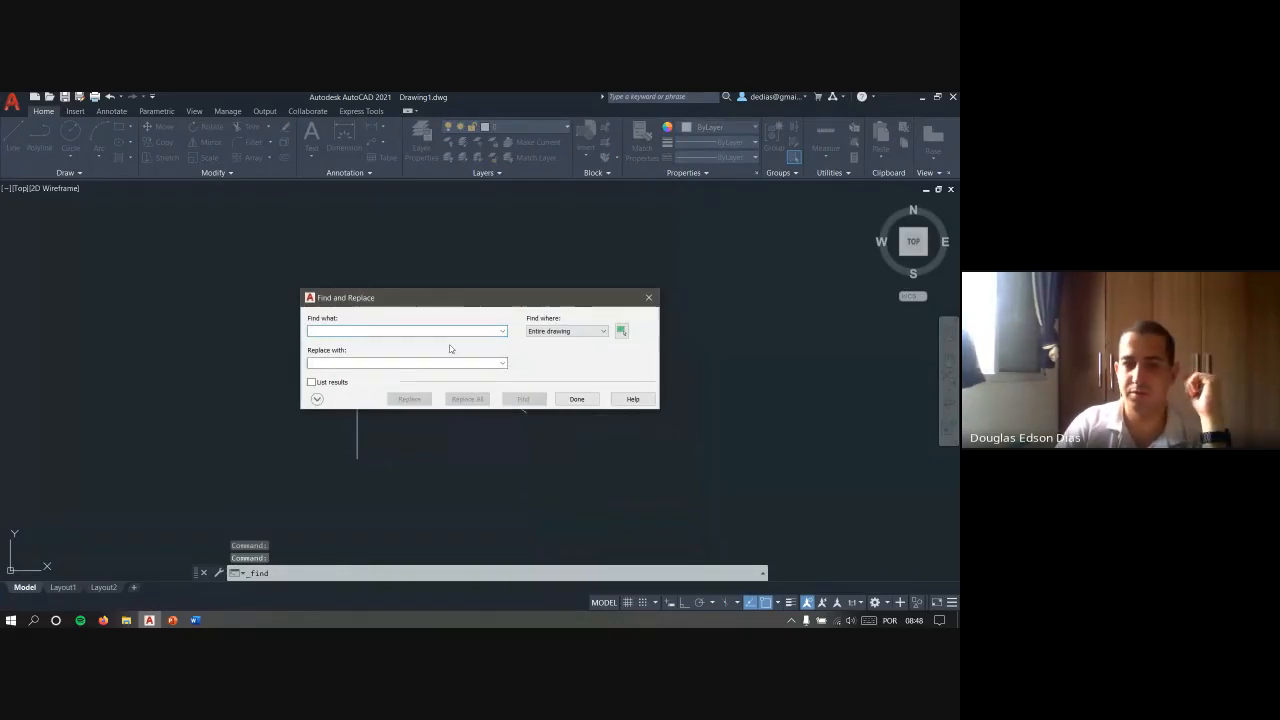
drag(493, 302, 404, 245)
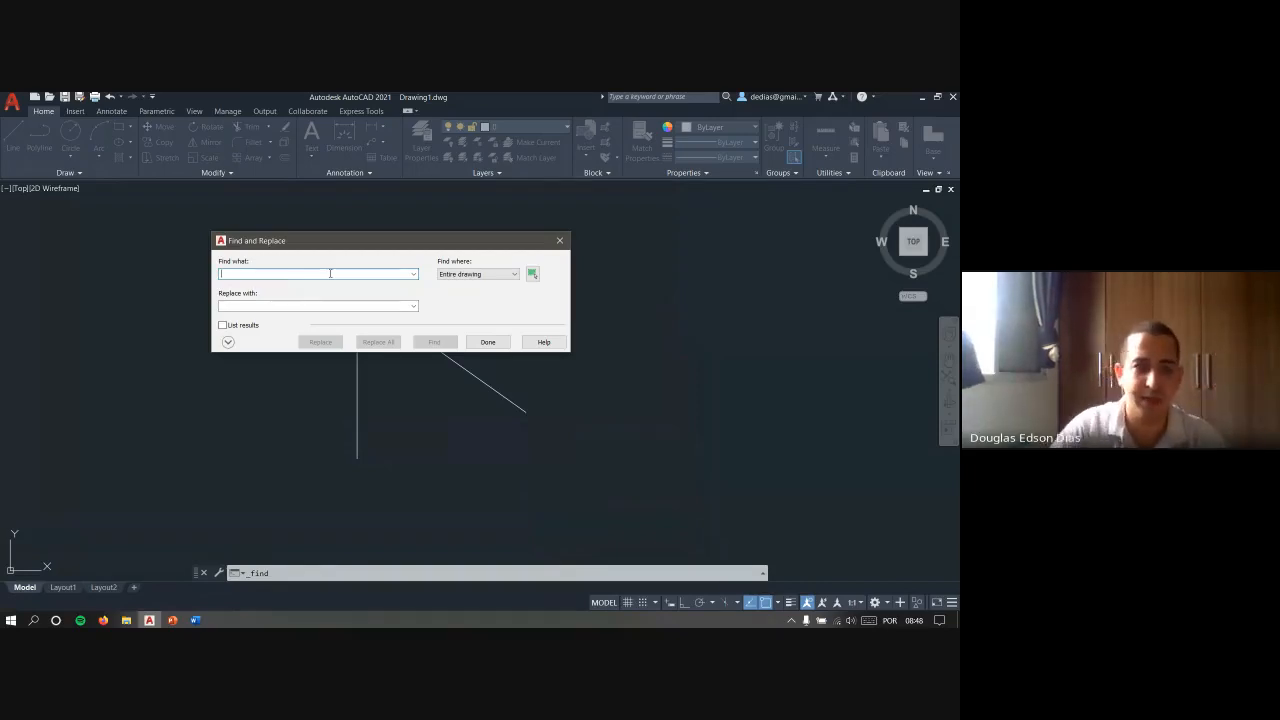
click(234, 306)
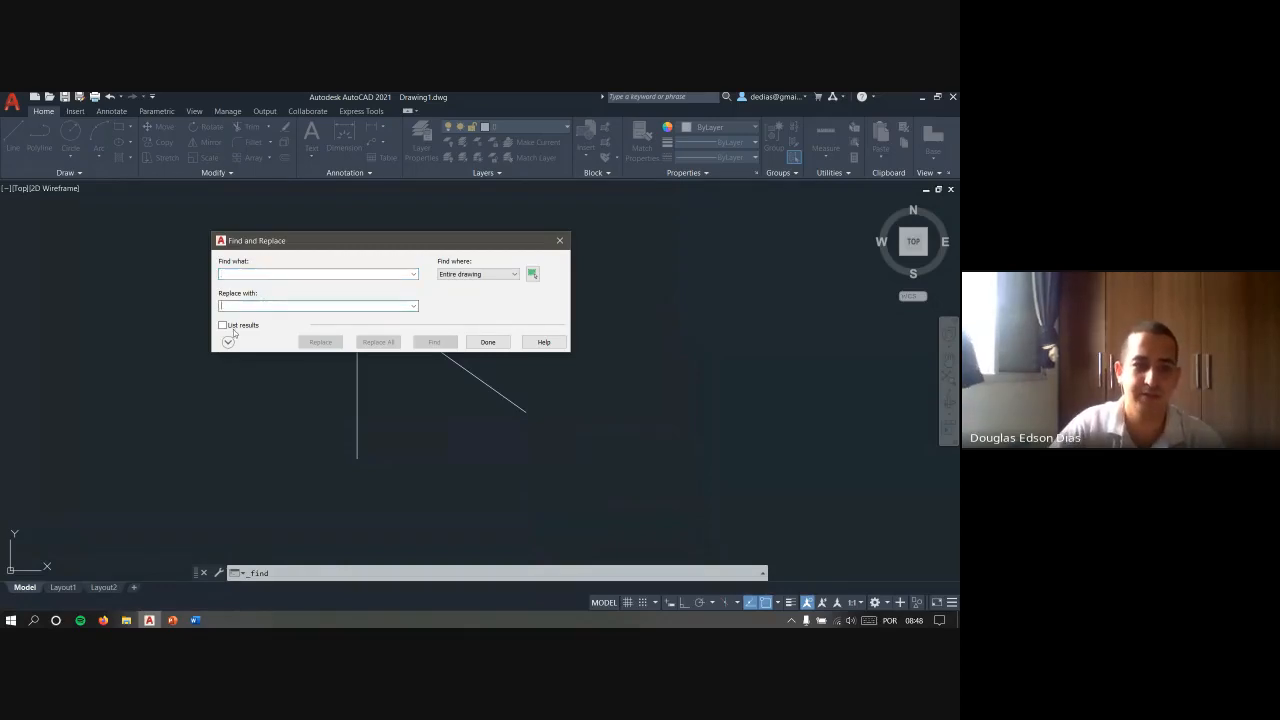
click(500, 273)
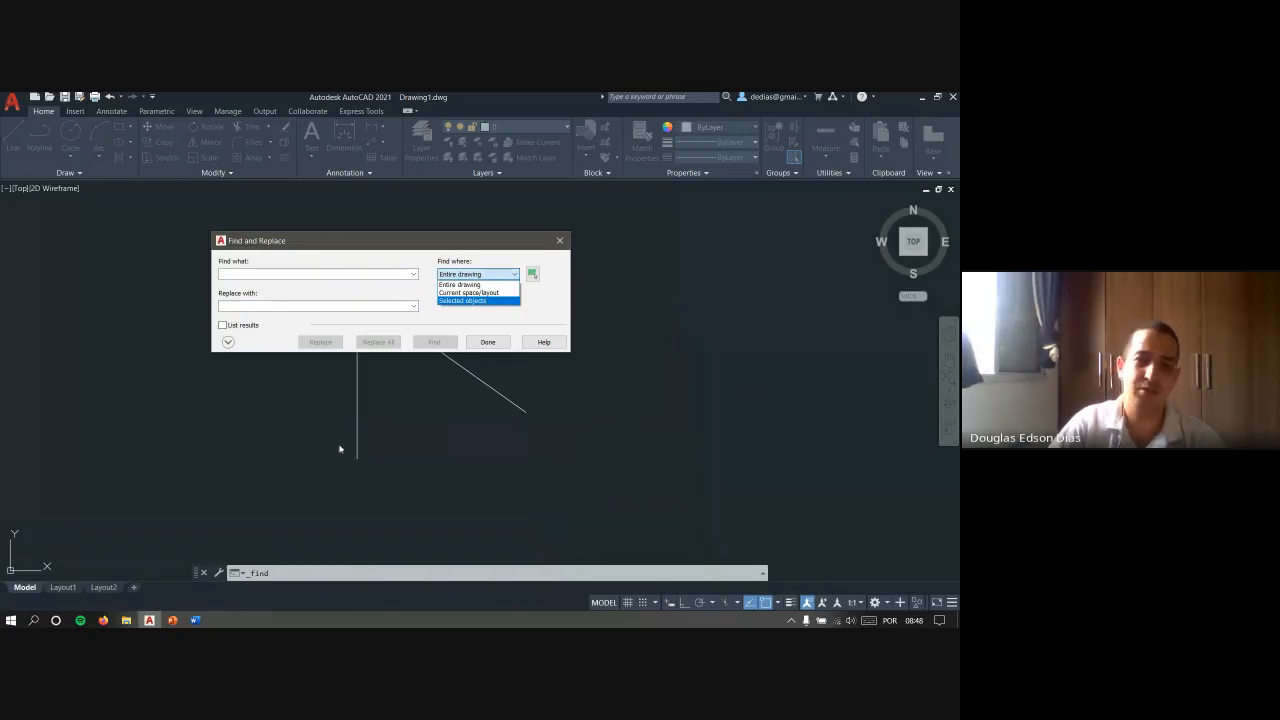
click(490, 301)
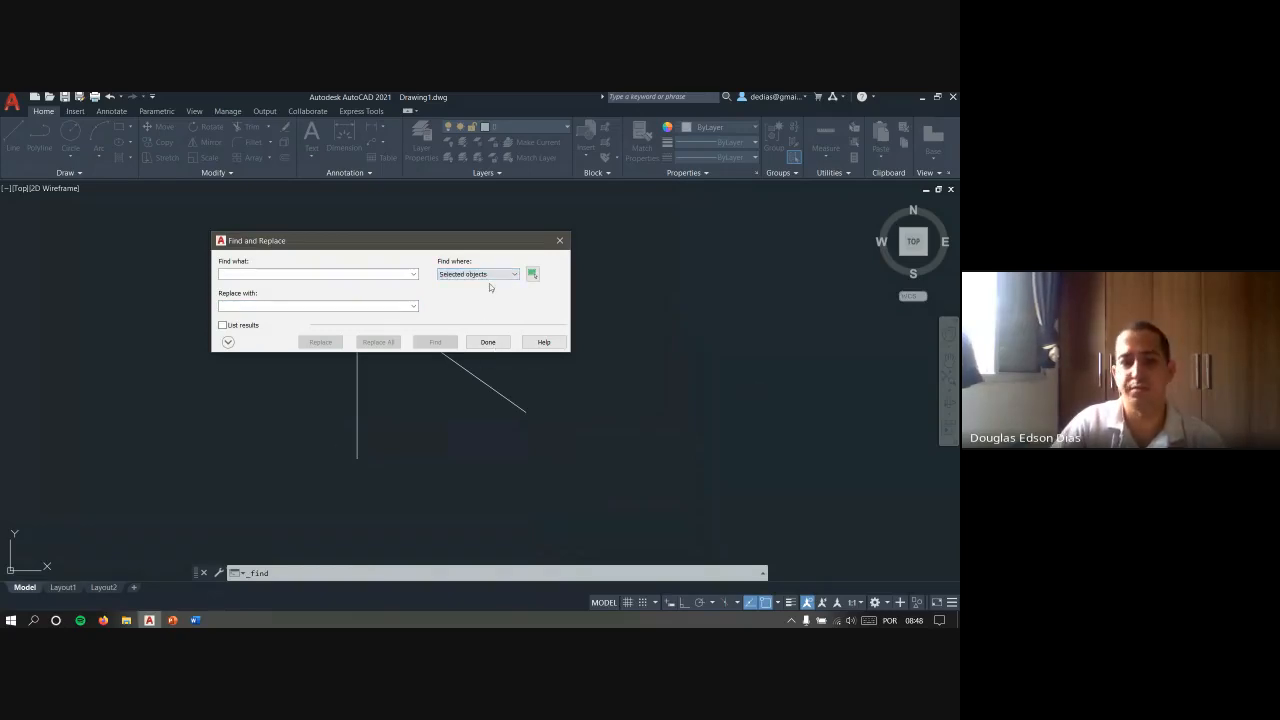
click(488, 342)
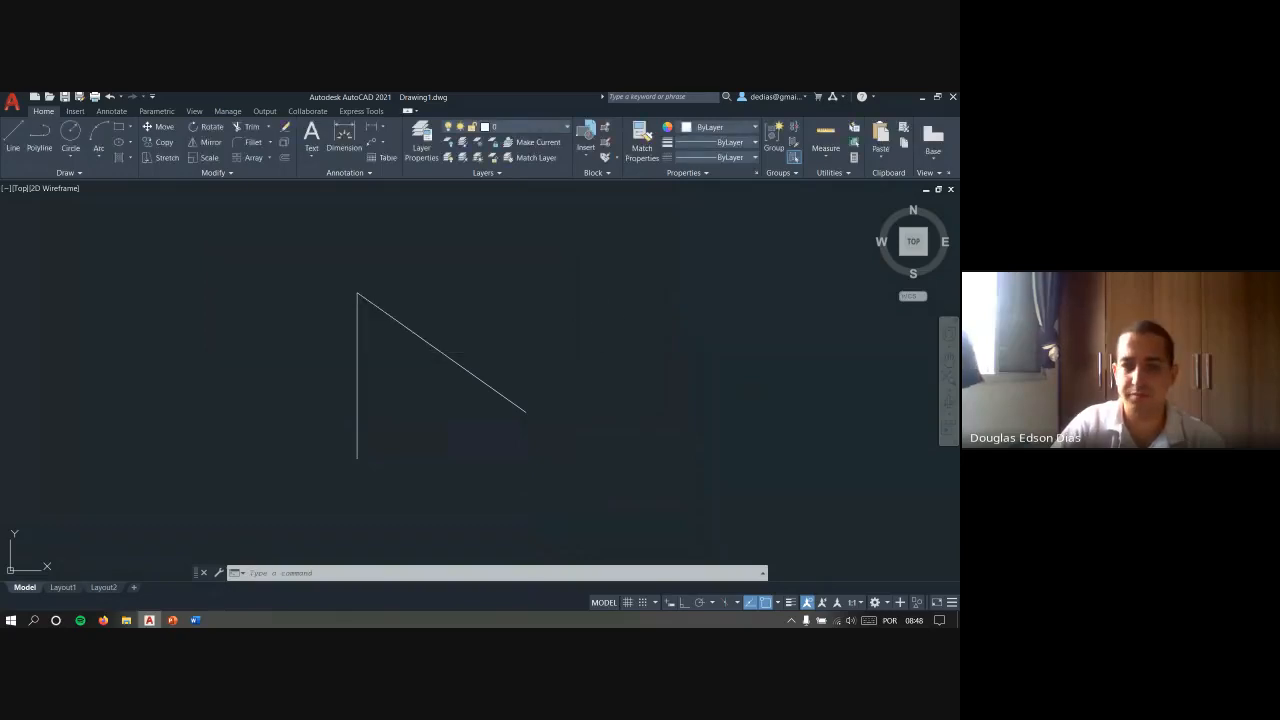
- Open the Options dialog to view its settings and close it without changing anything
right_click(597, 318)
click(640, 520)
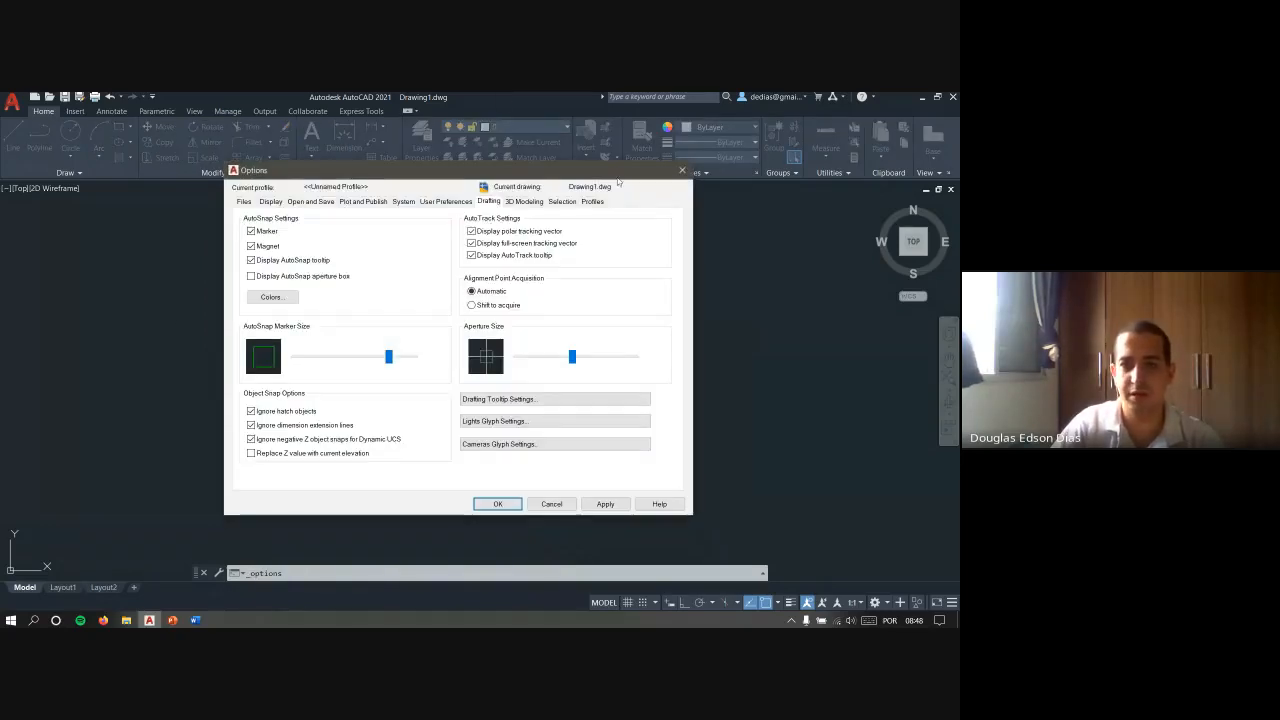
click(679, 172)
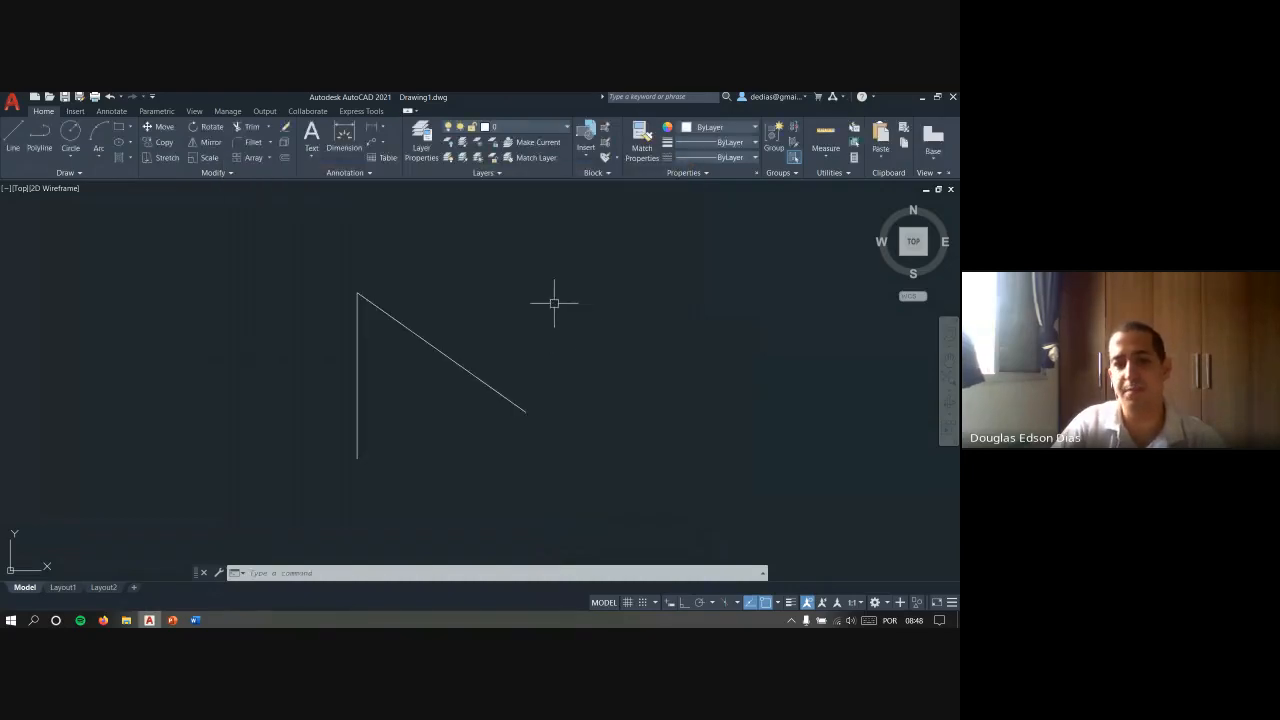
- Display the drawing area's default shortcut menu and the object snap shortcut menu, dismissing each one
right_click(555, 302)
key(Escape)
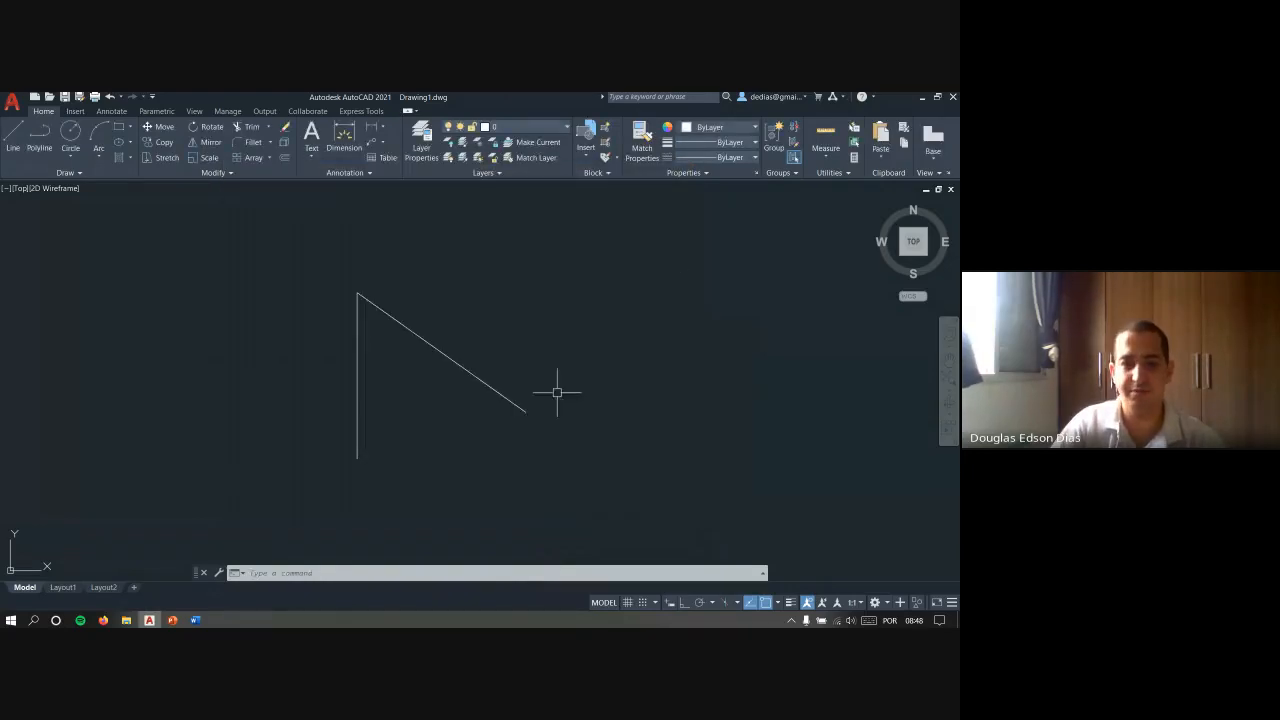
shift+right_click(520, 347)
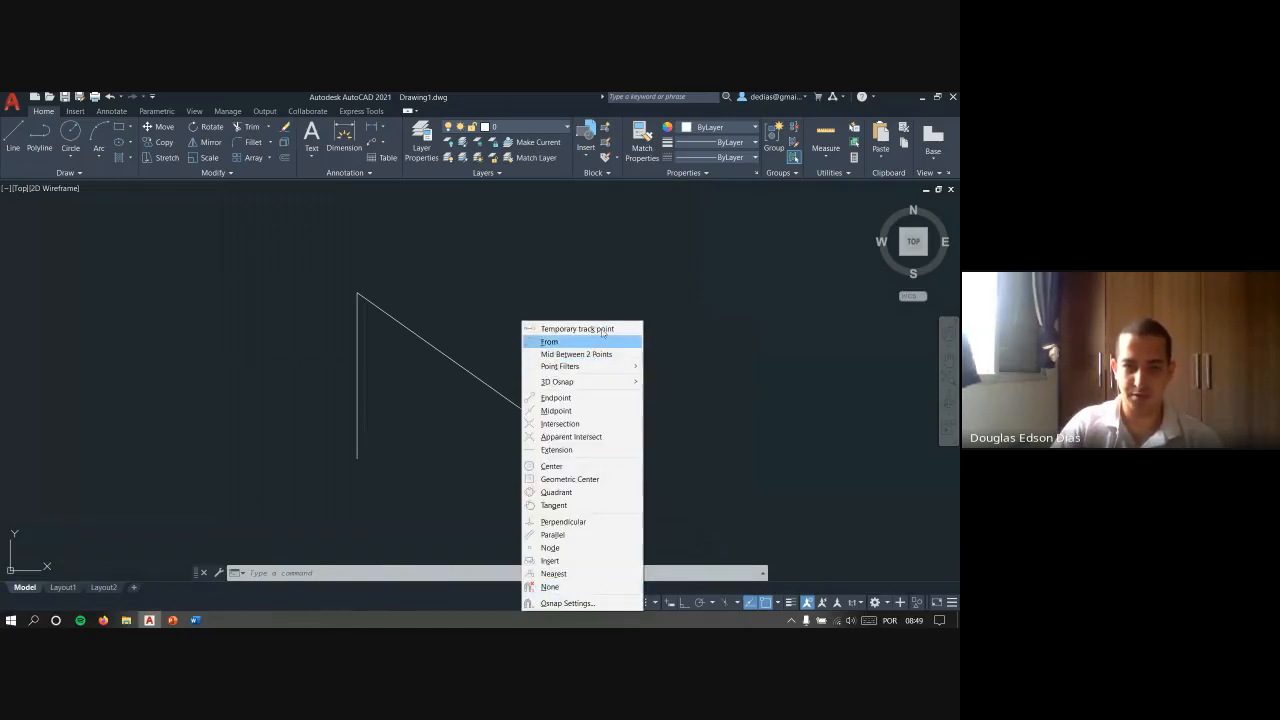
key(Escape)
key(Escape)
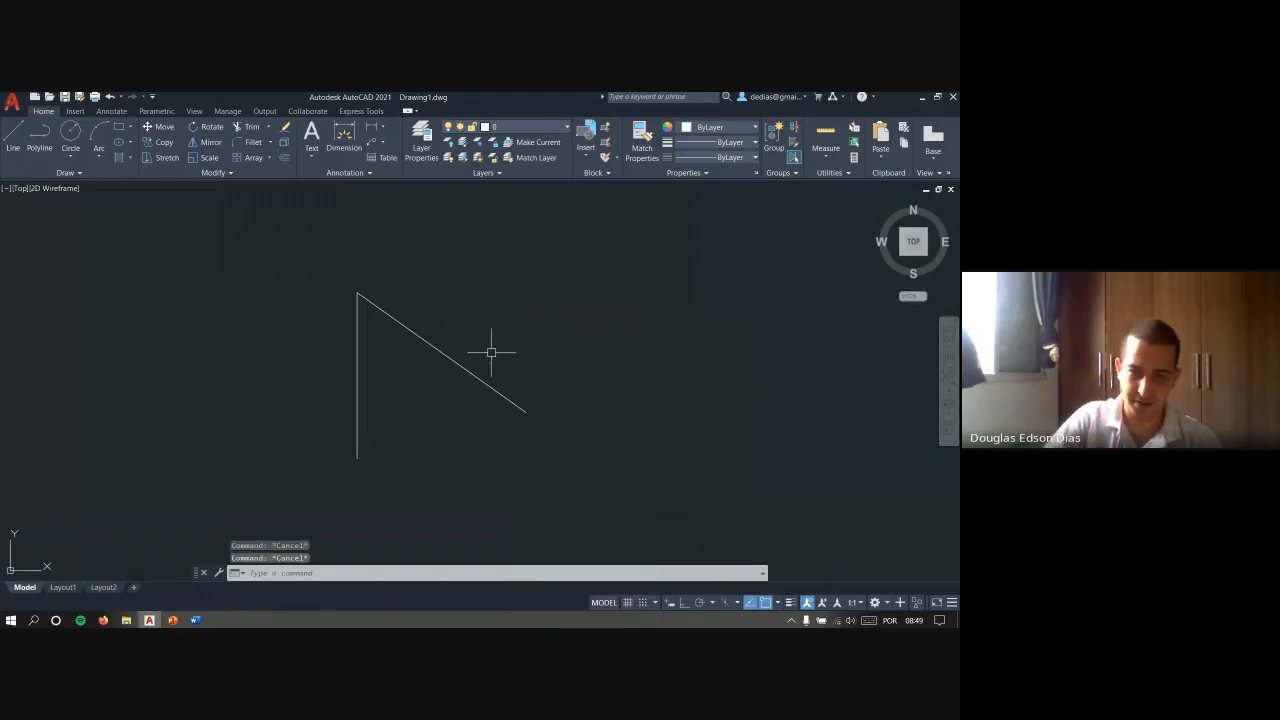
key(alt+Tab)
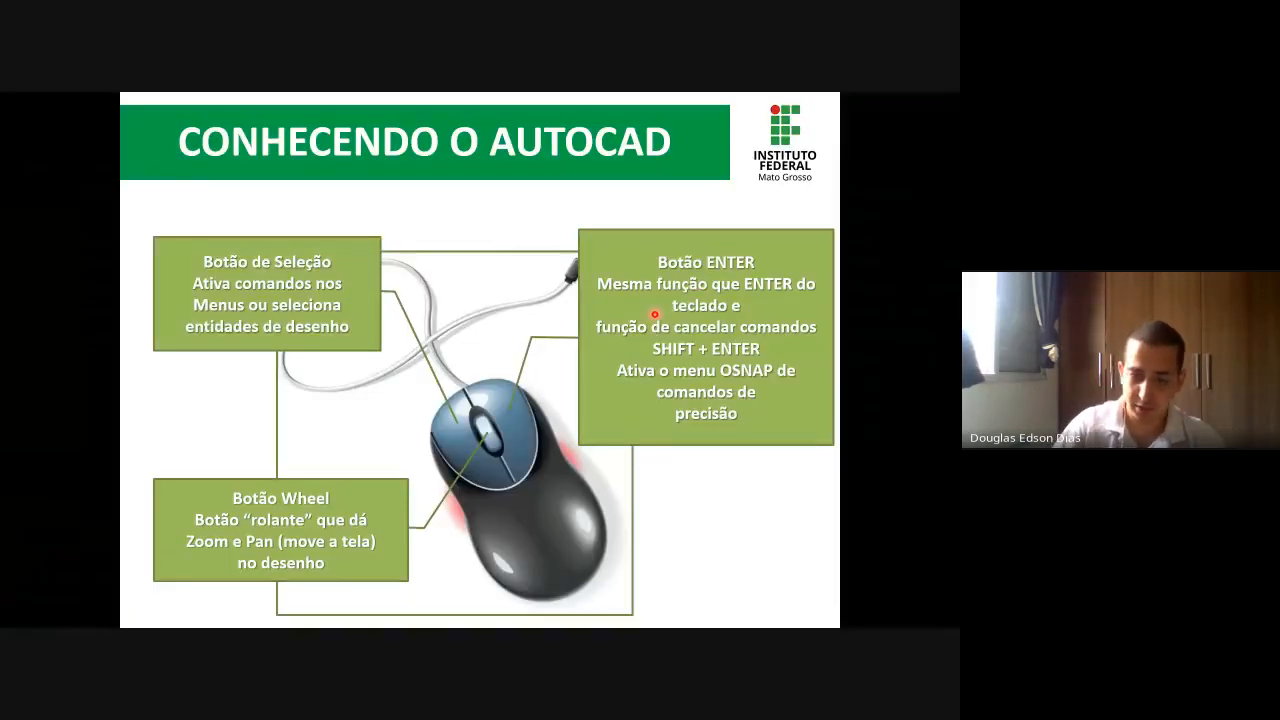
key(Right)
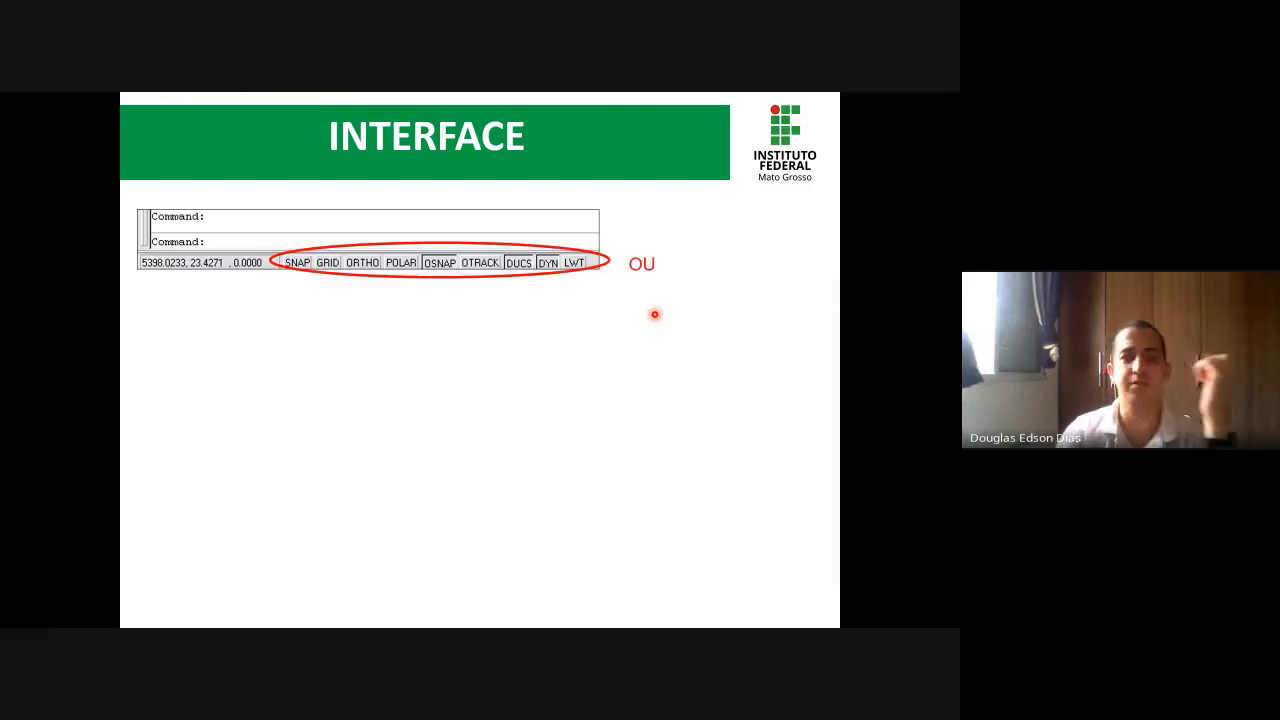
key(Right)
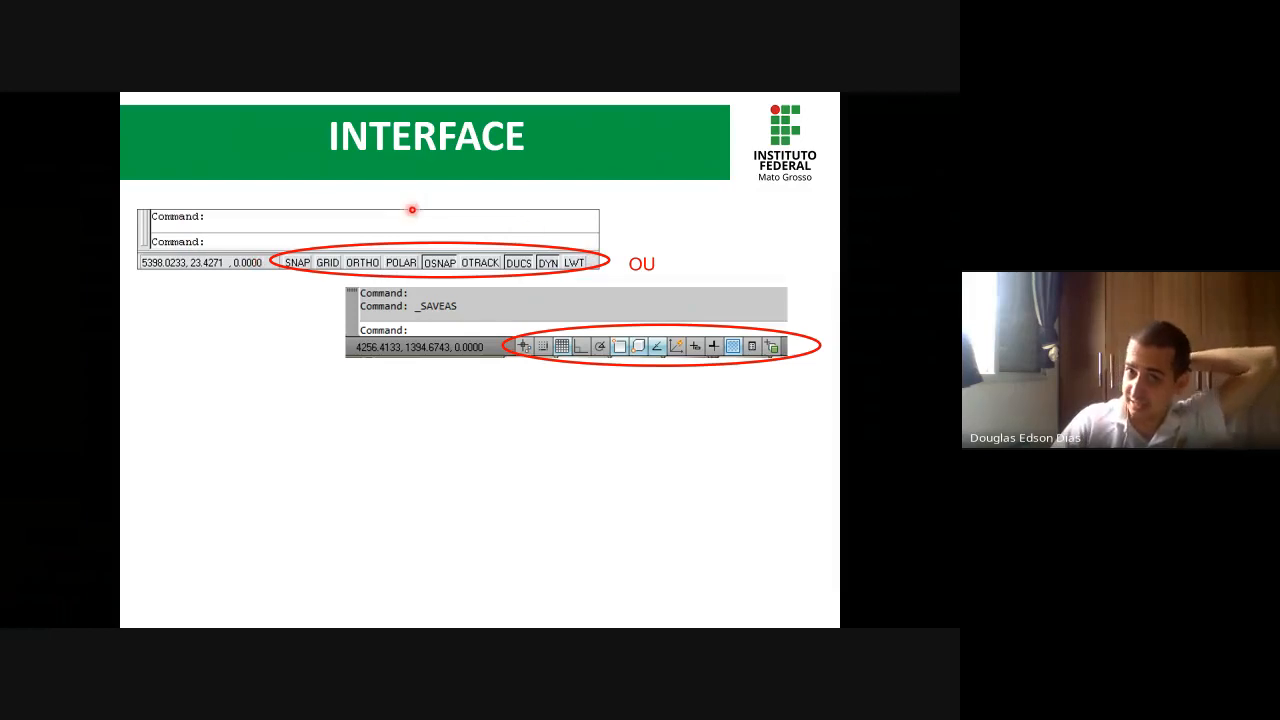
- Switch back to AutoCAD, examine the list of tools available for the status bar, and close it without changes
key(alt+Tab)
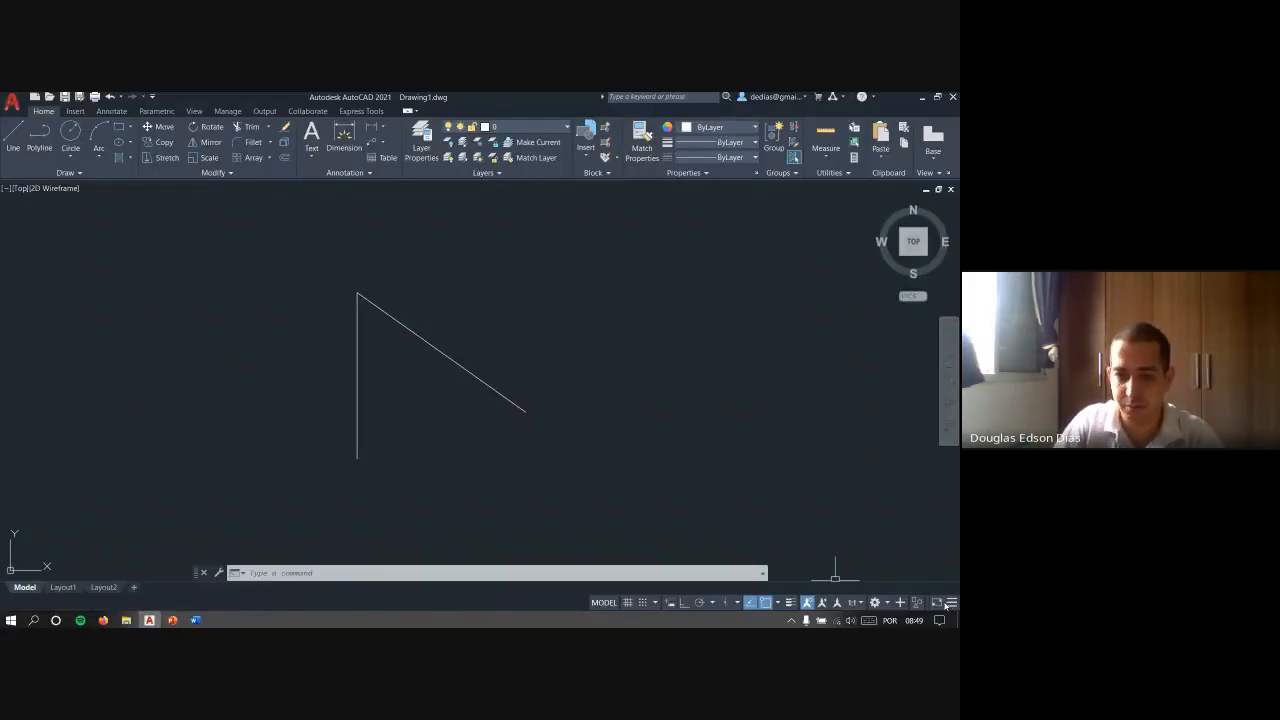
click(951, 602)
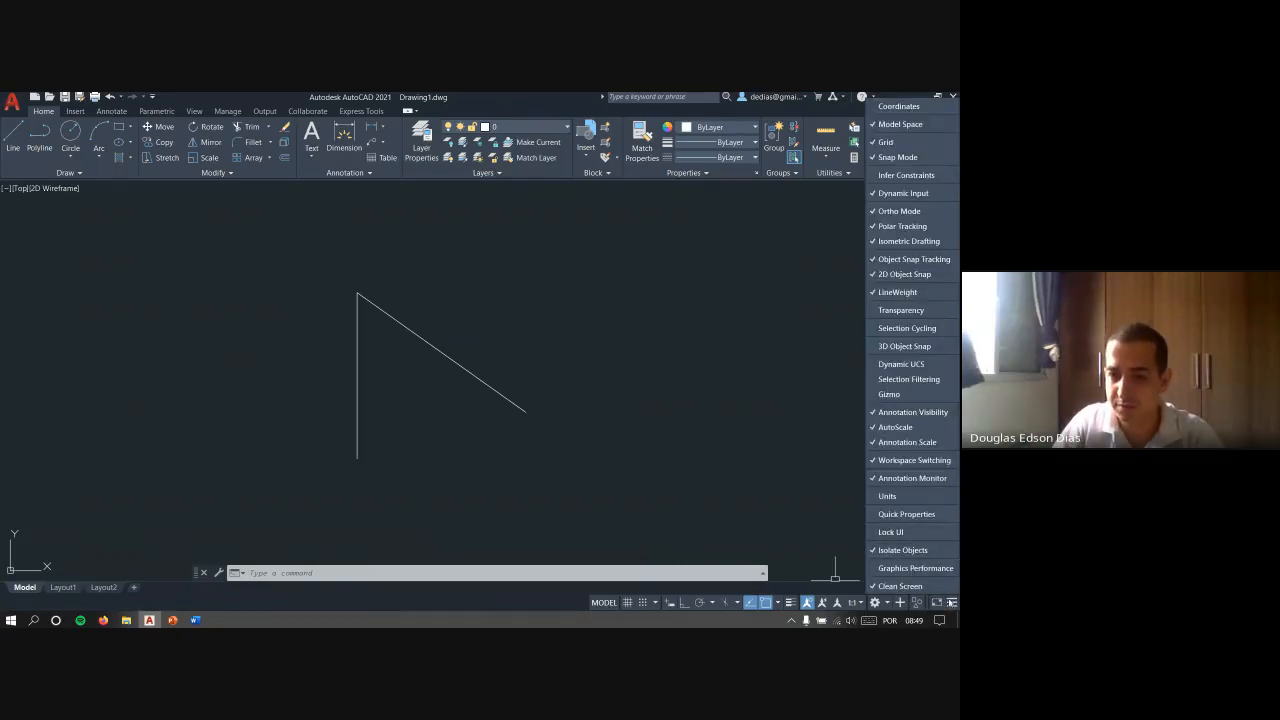
click(952, 603)
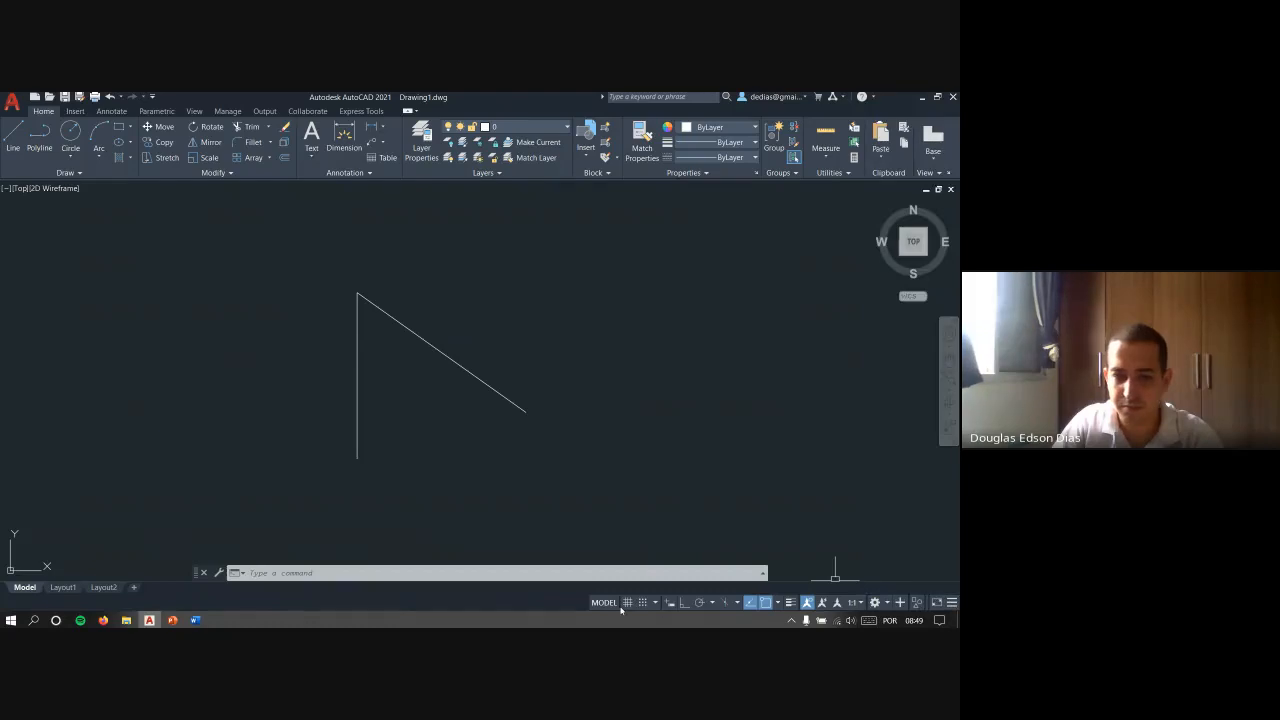
click(951, 602)
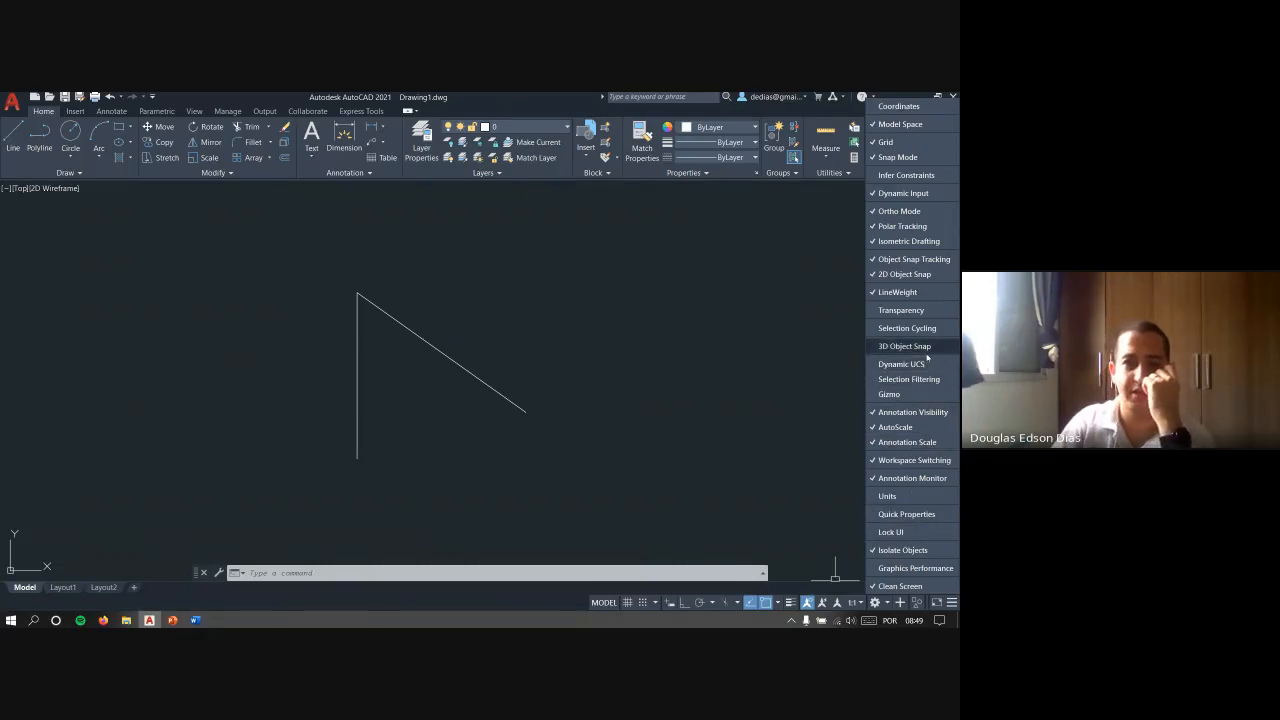
click(543, 605)
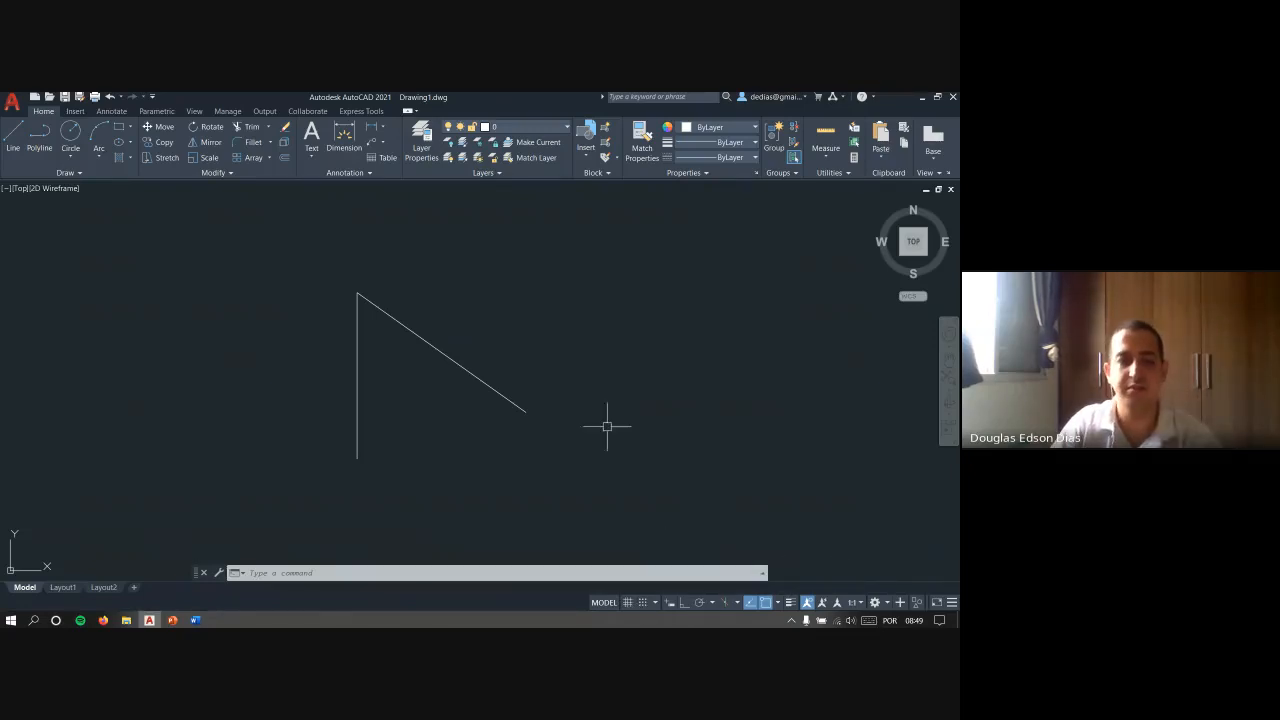
key(alt+Tab)
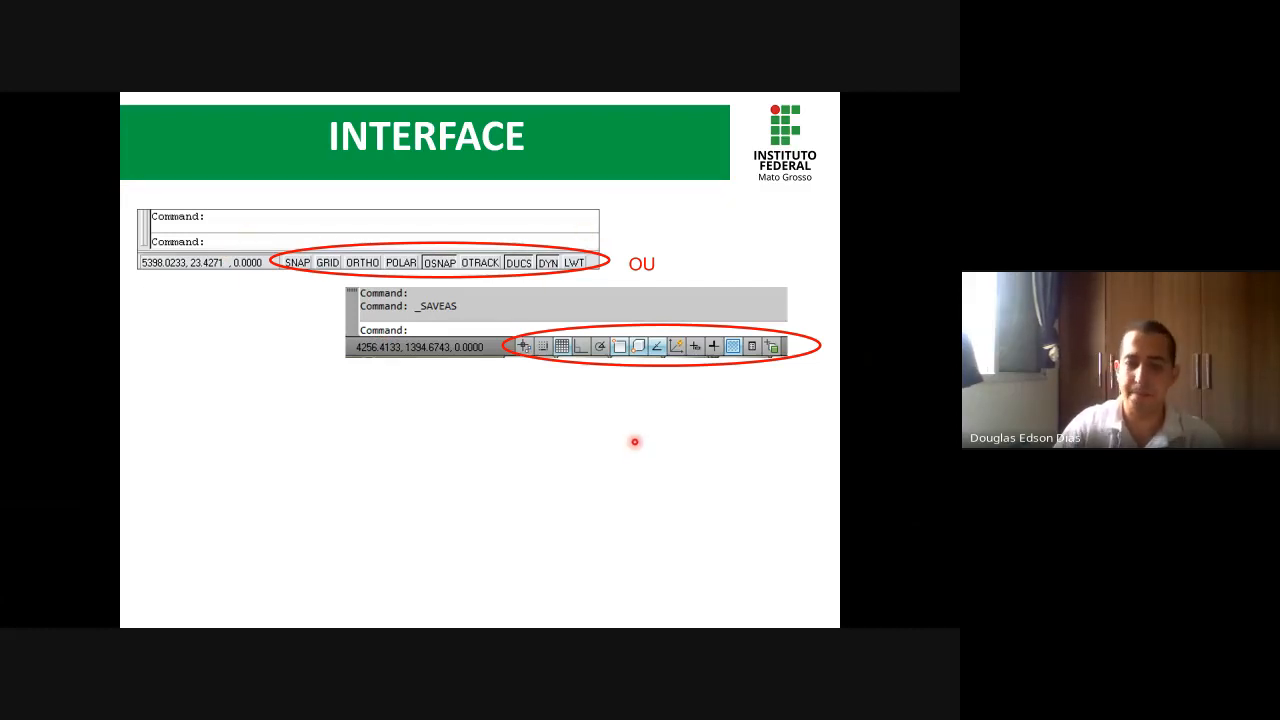
key(Right)
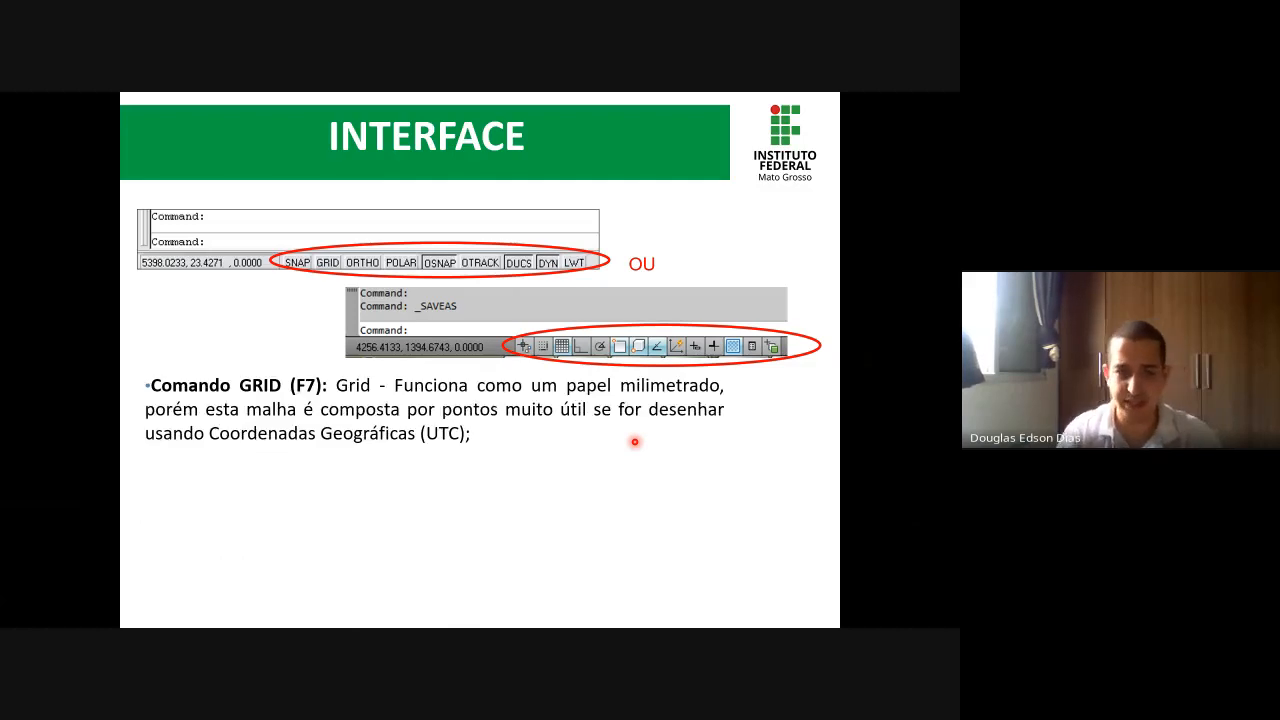
key(Right)
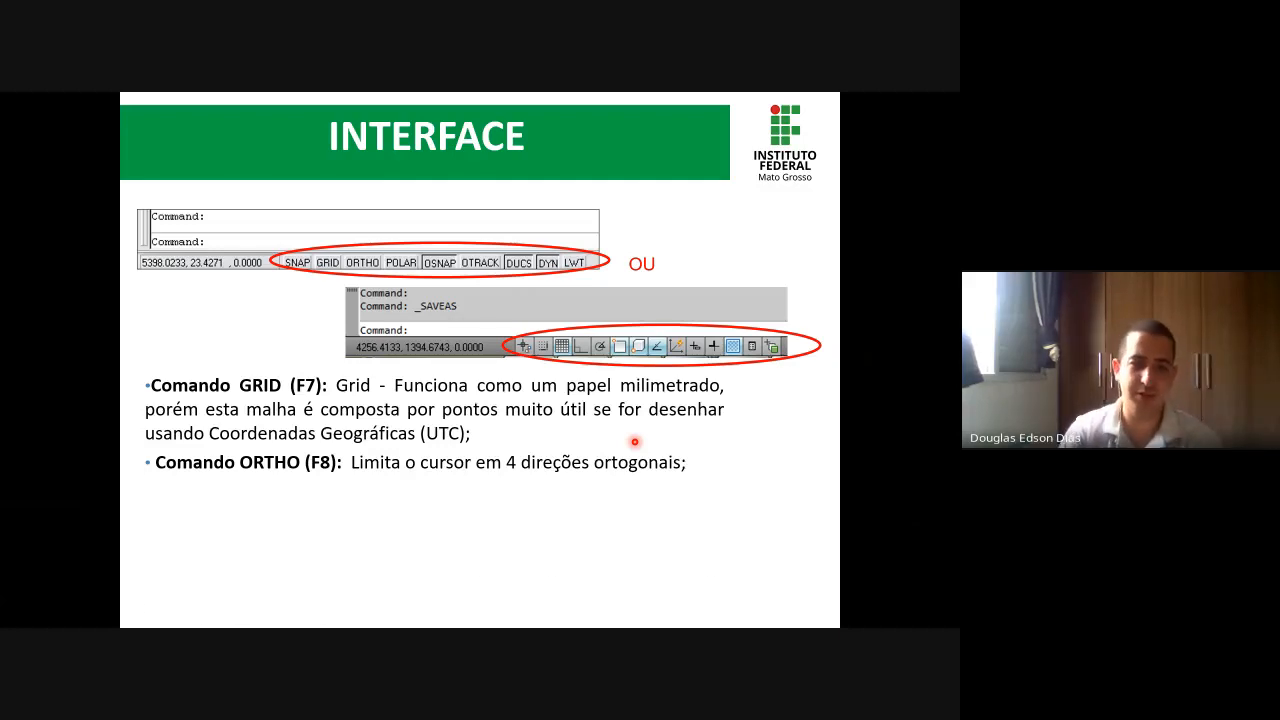
key(Right)
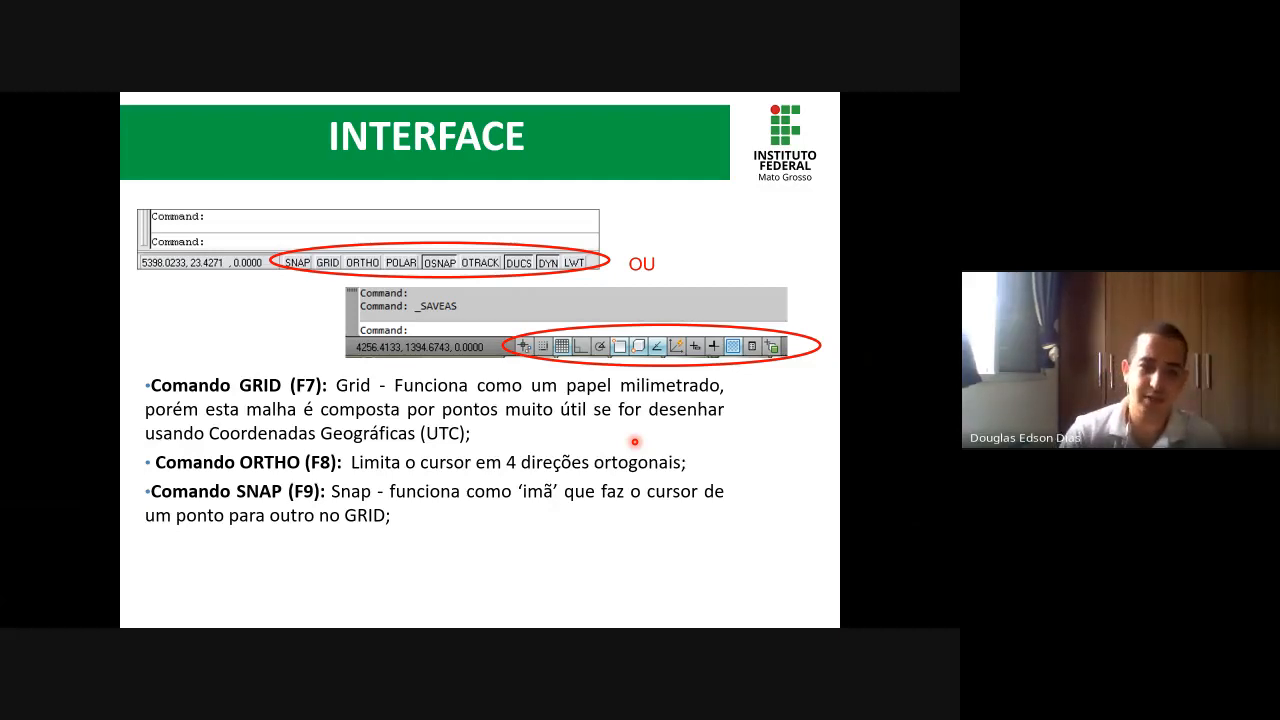
key(Right)
key(Right)
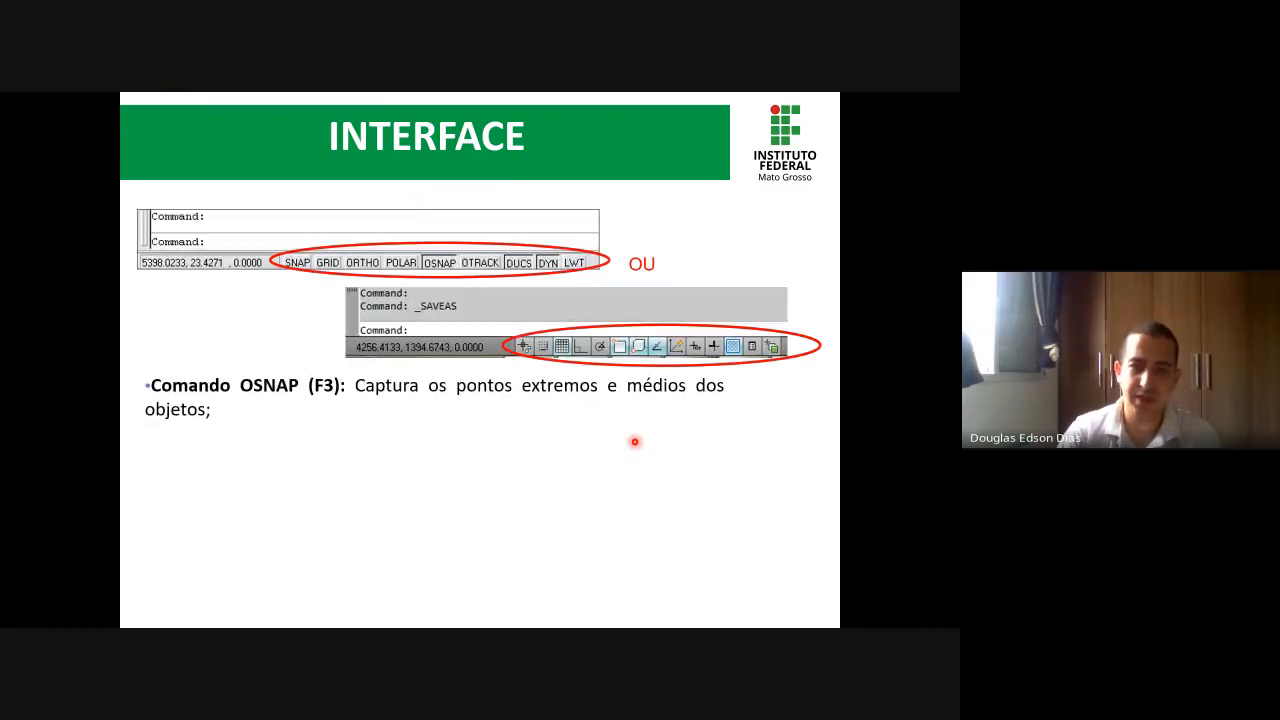
key(Right)
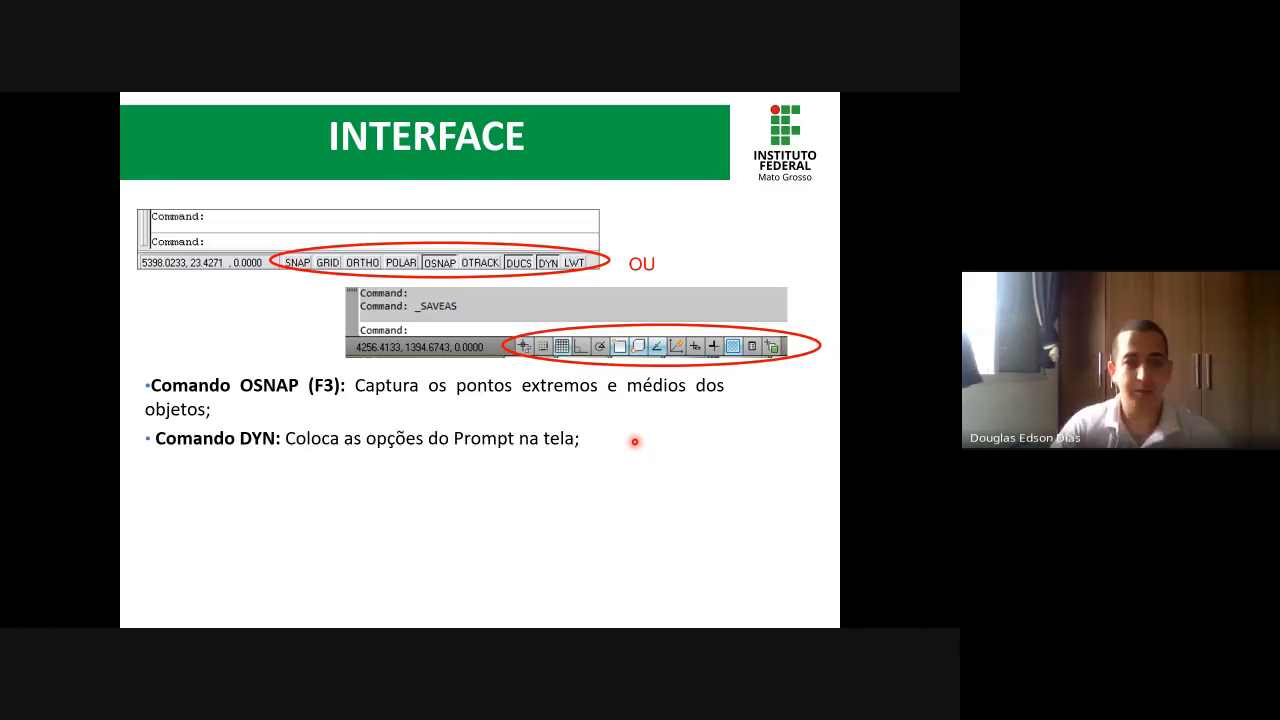
- Return to AutoCAD and review which tools are enabled in the status bar customization list, leaving them as they are
key(alt+Tab)
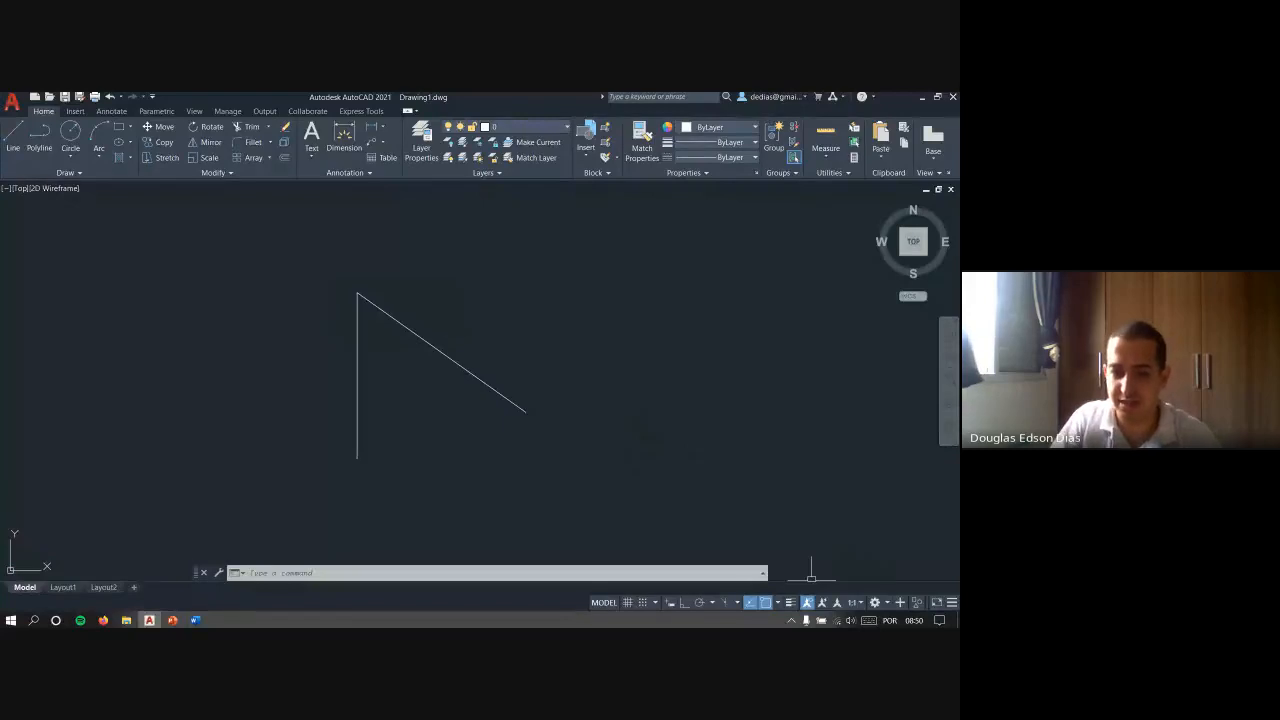
key(Escape)
key(Escape)
key(Escape)
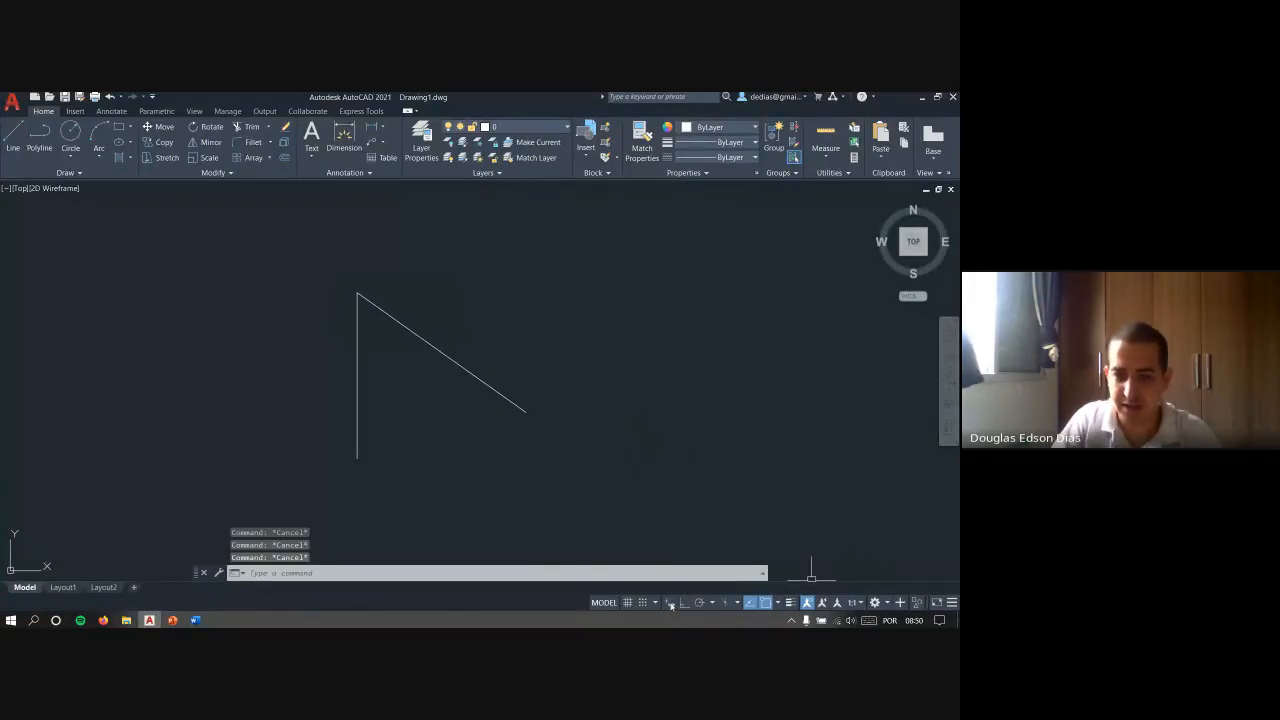
click(951, 602)
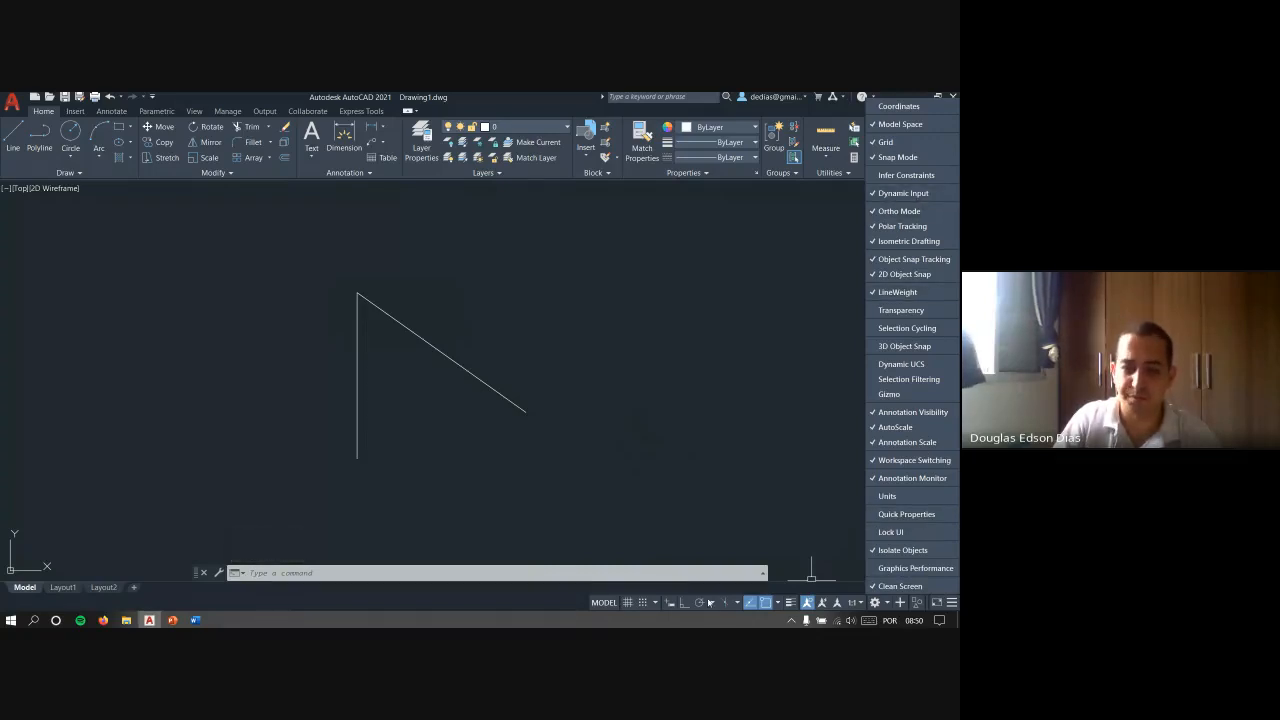
click(704, 545)
key(Escape)
key(Escape)
key(Escape)
- Start a line with Dynamic Input turned off and cancel it after placing the first point
middle_drag(557, 377, 437, 373)
text(l)
key(Return)
click(535, 381)
key(Escape)
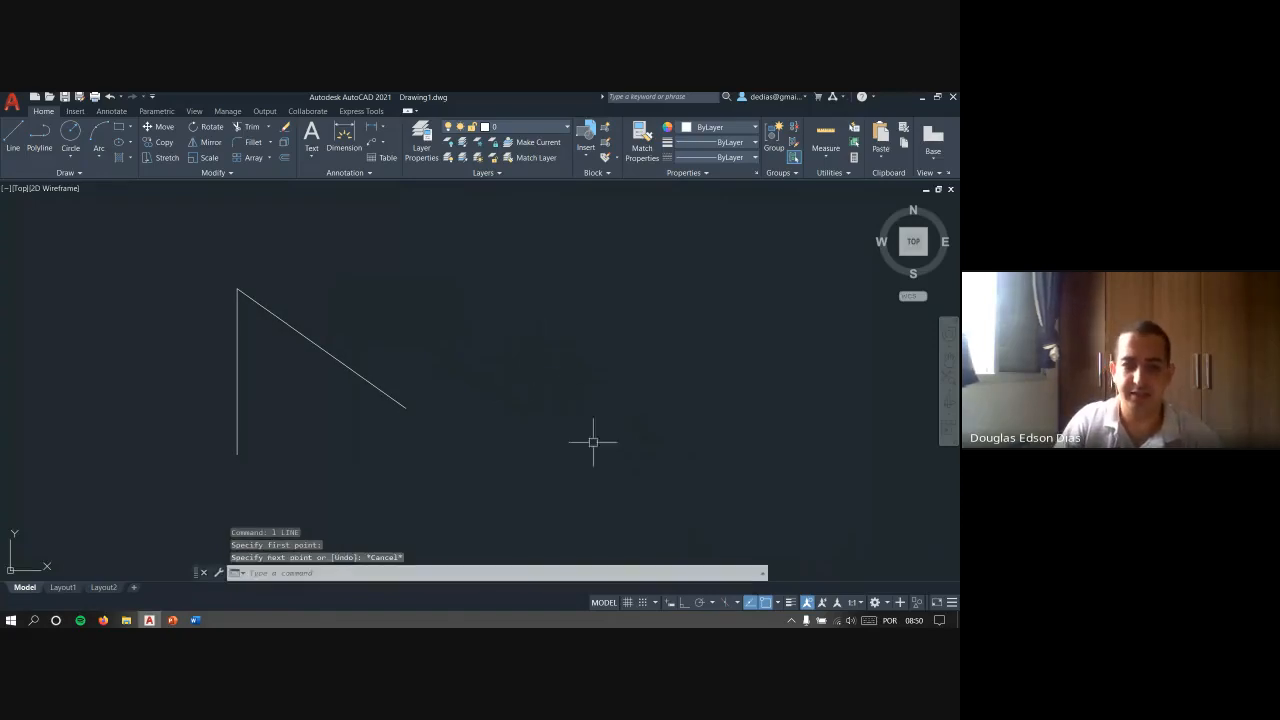
- Turn on Dynamic Input and close the Command Line window while the Line command is running
click(671, 604)
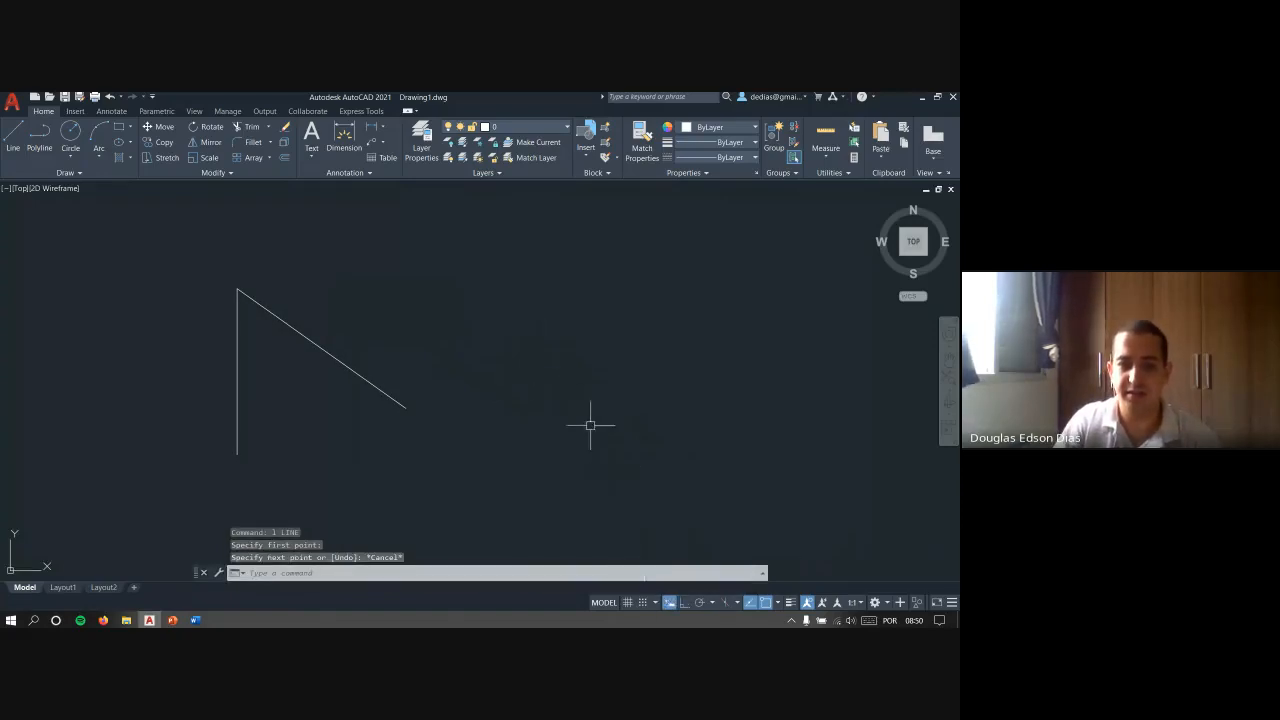
text(l)
key(Return)
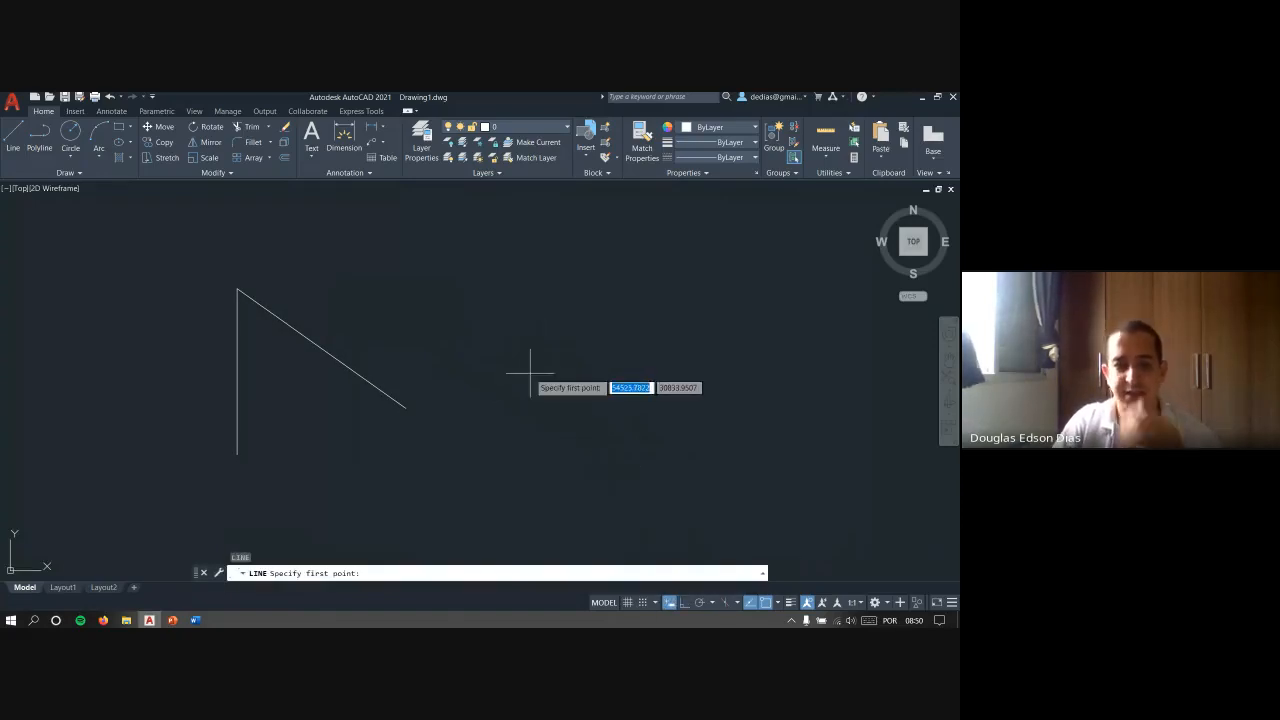
click(203, 573)
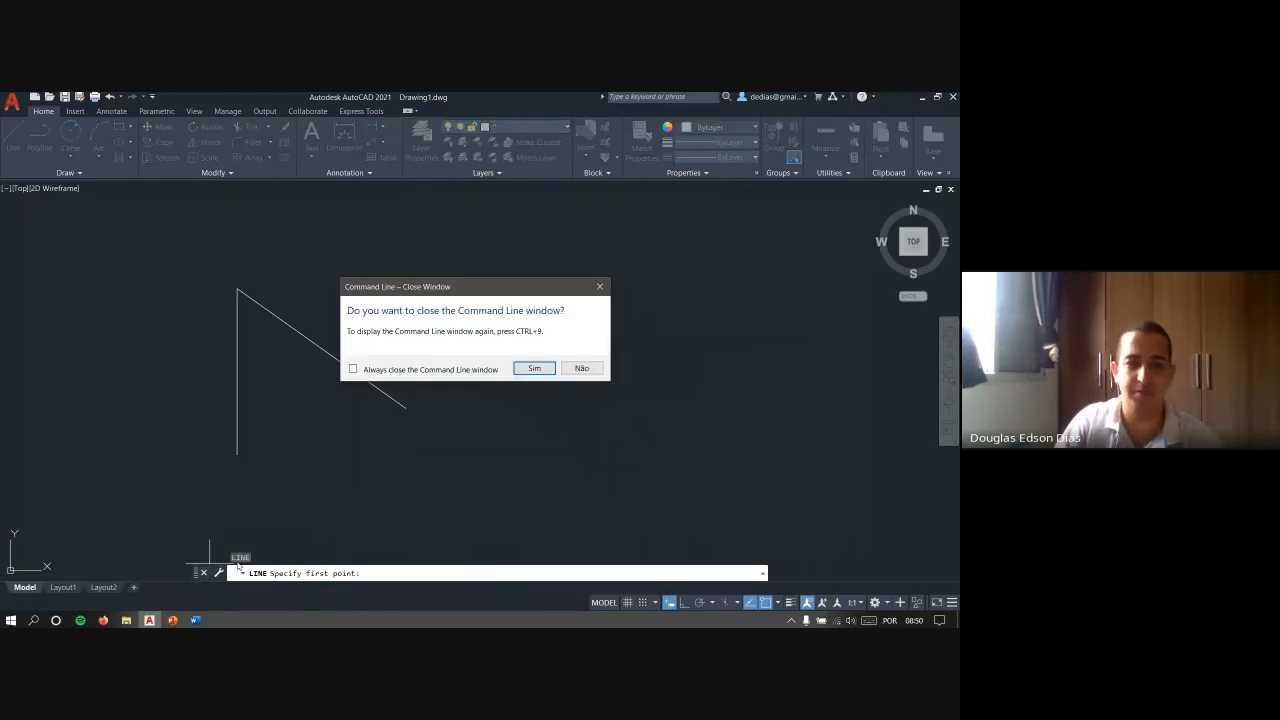
click(534, 368)
middle_drag(586, 323, 410, 366)
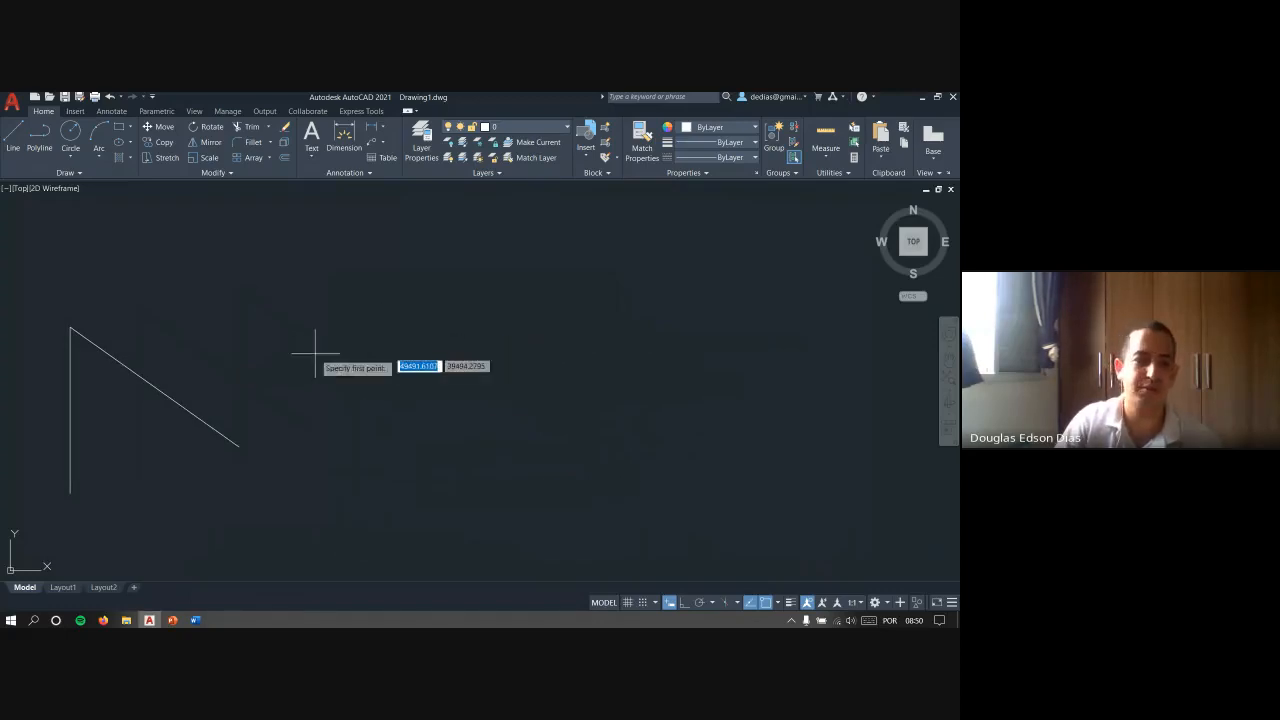
key(Escape)
- Start a line in the empty area beside the existing lines and enter a length of 1000
text(l)
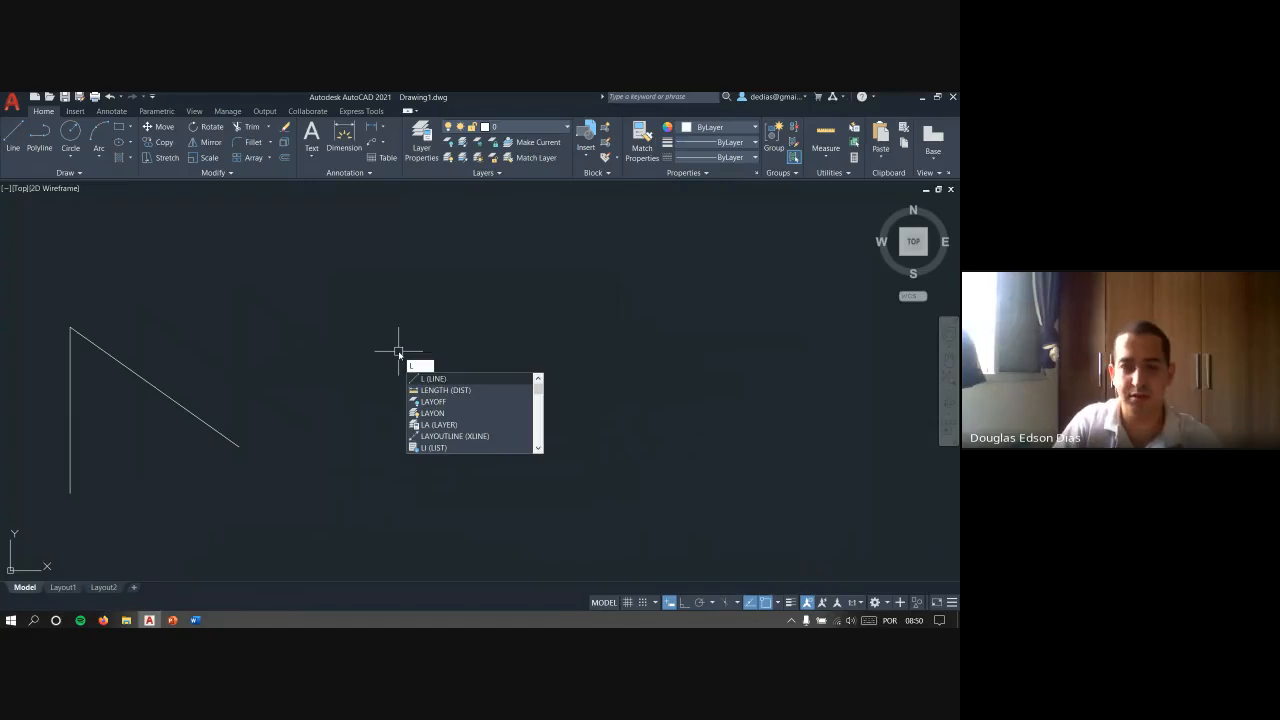
key(Return)
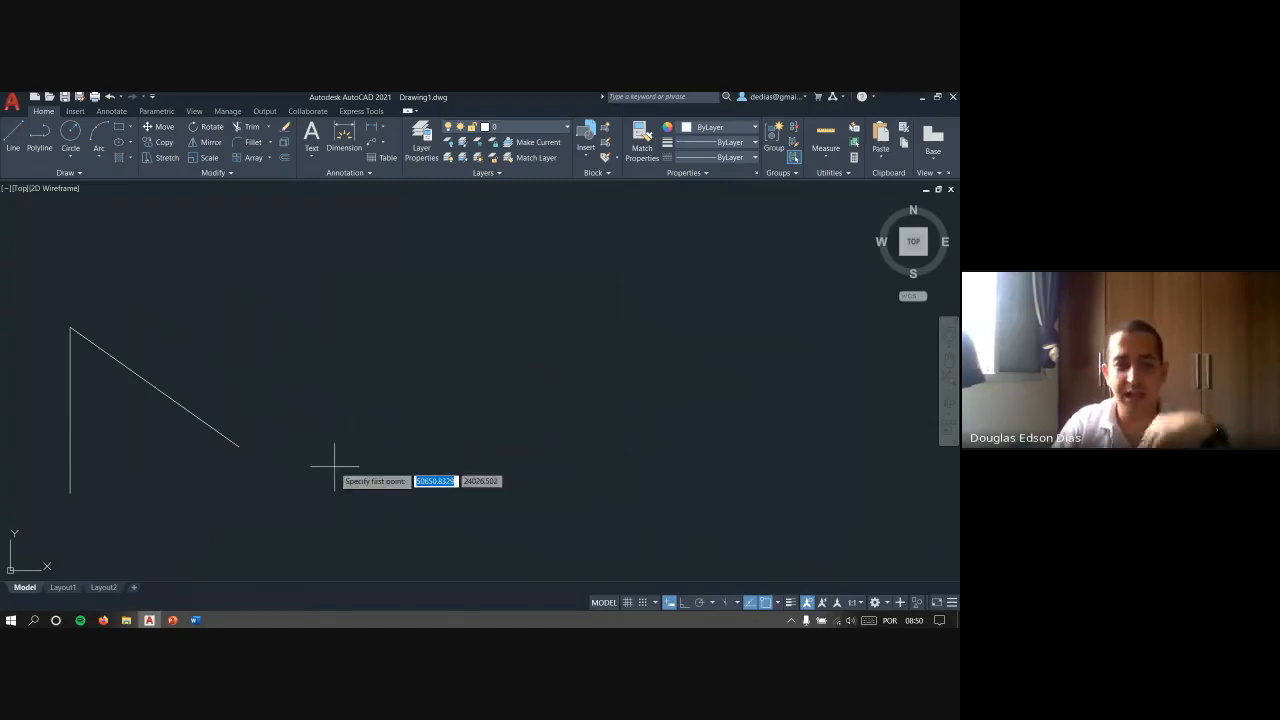
click(366, 527)
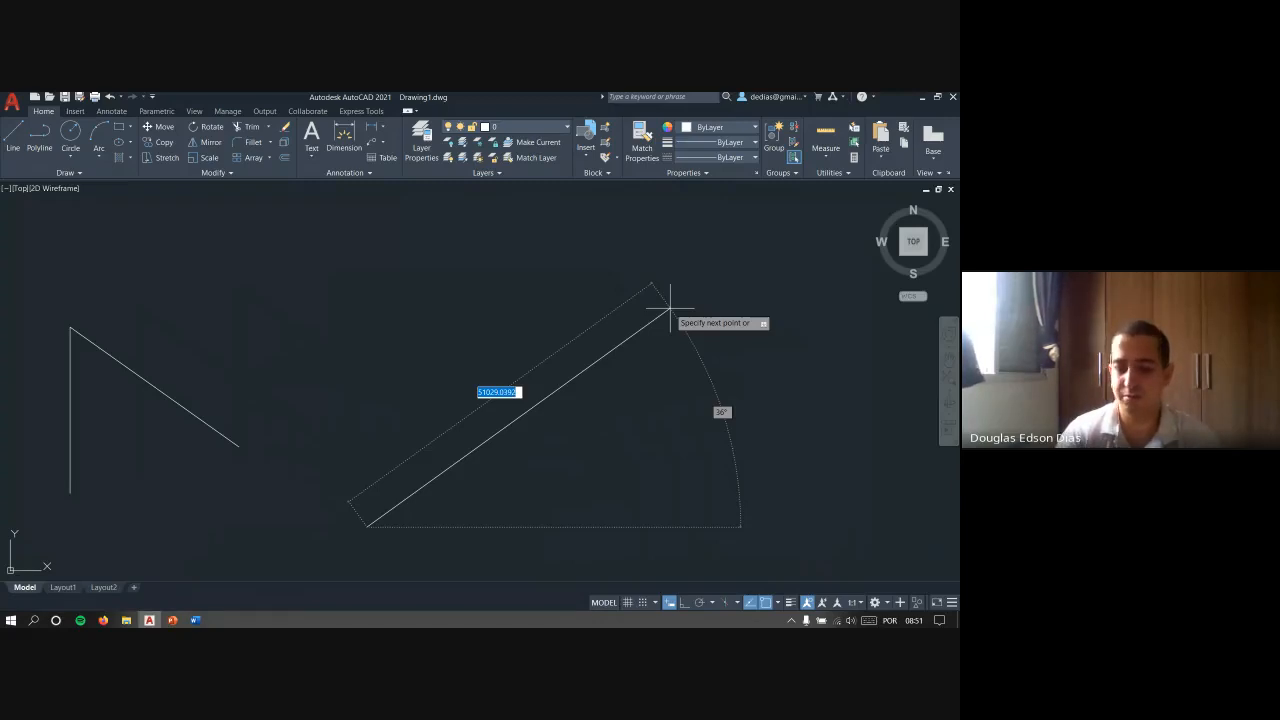
text(1000)
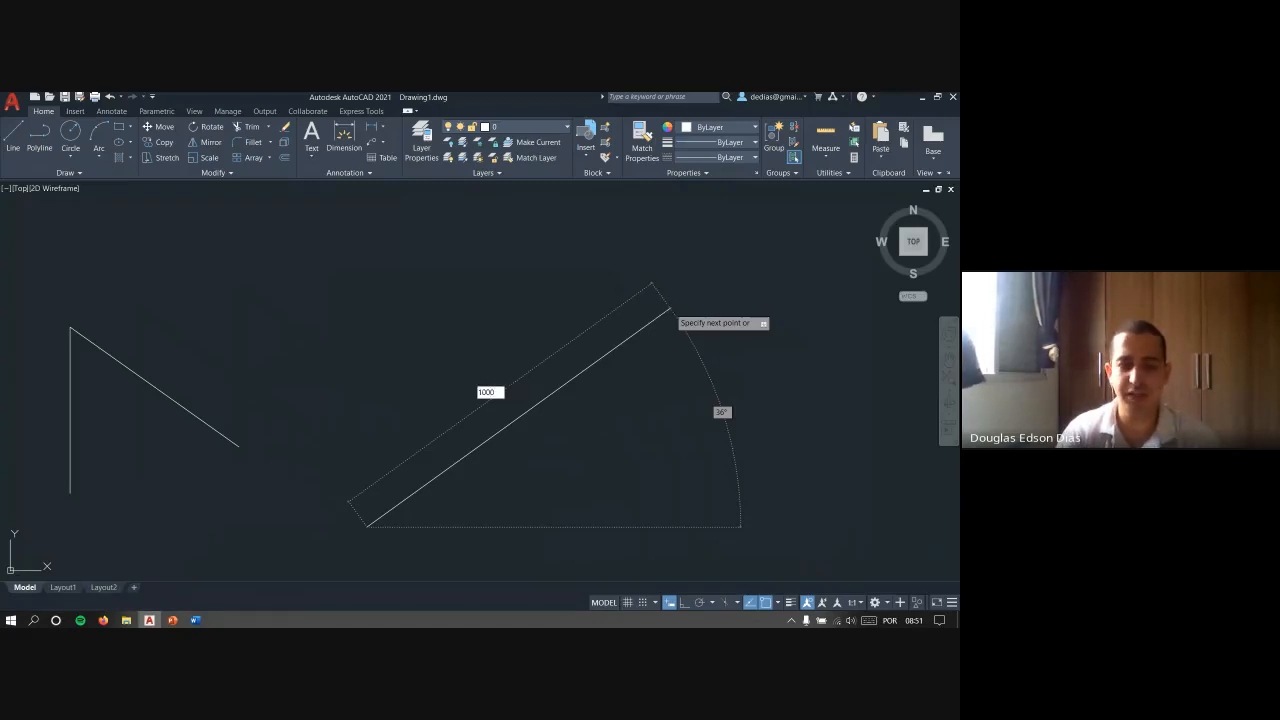
key(Tab)
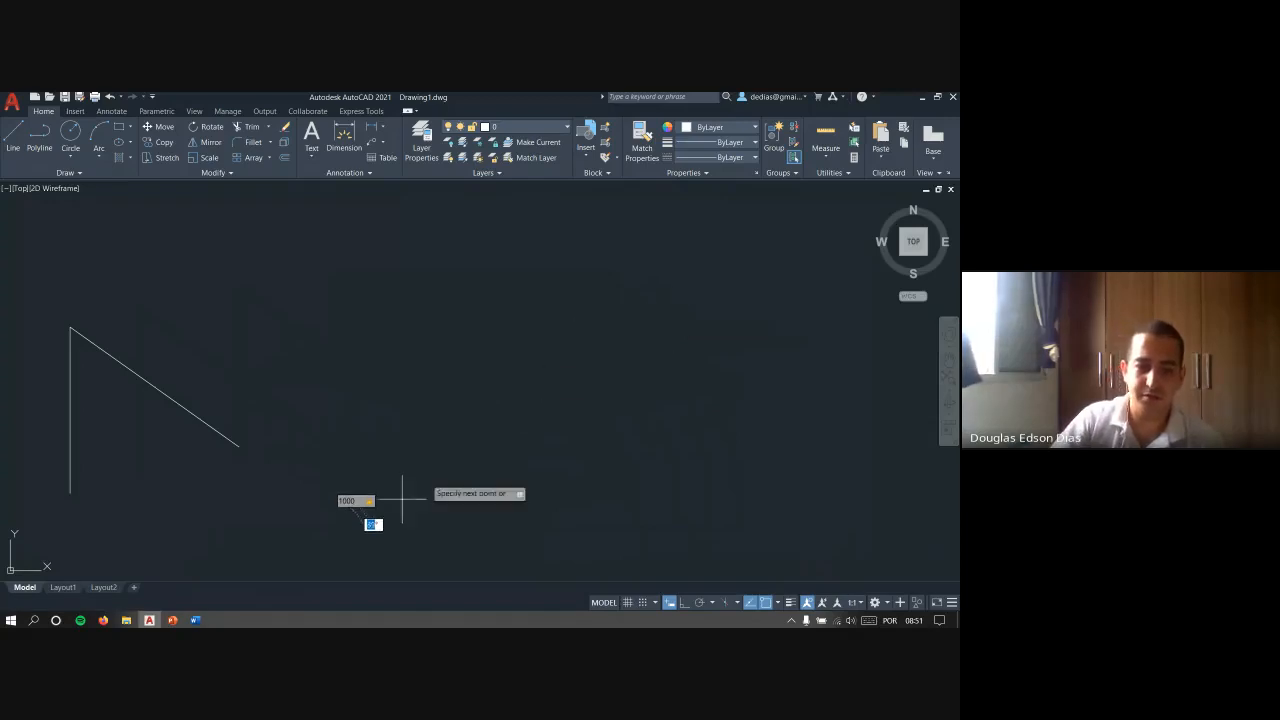
scroll(343, 550, up, 5)
middle_drag(343, 552, 533, 370)
mouse_move(602, 255)
middle_down()
mouse_move(502, 391)
mouse_move(520, 274)
middle_up()
scroll(501, 392, up, 6)
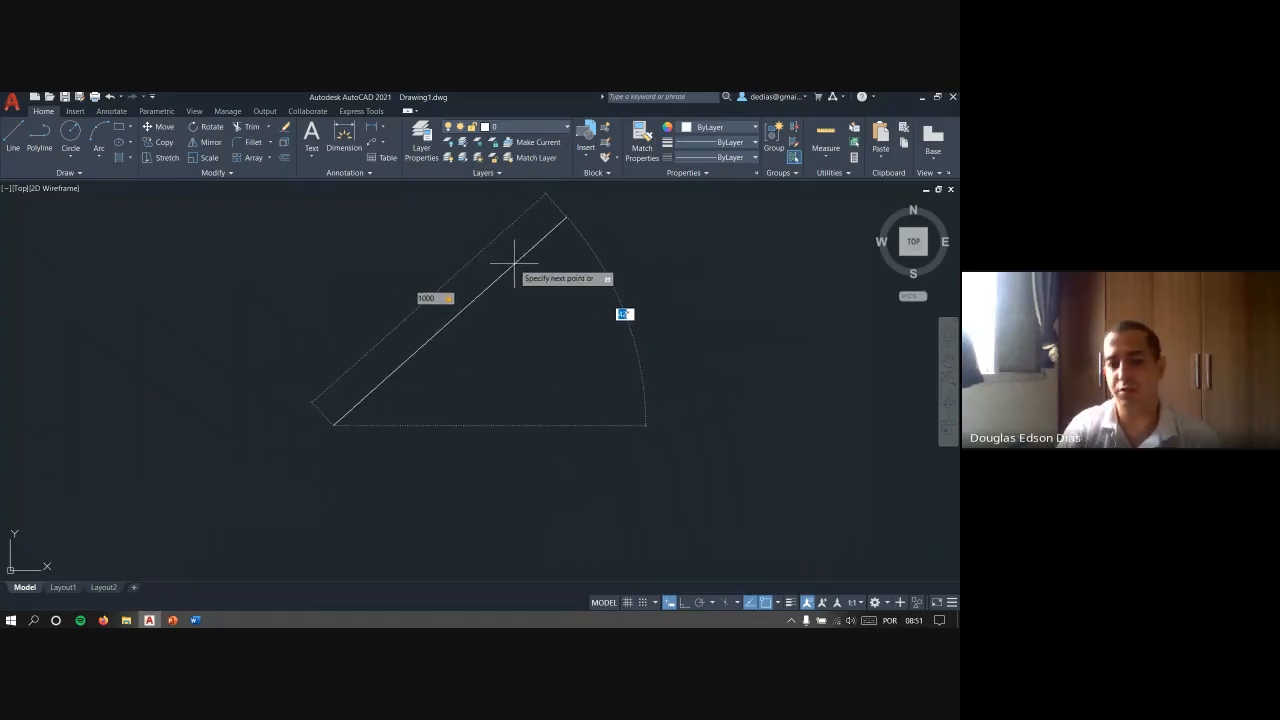
- Set the angle of the line in progress to 30 degrees and finish the line
key(Tab)
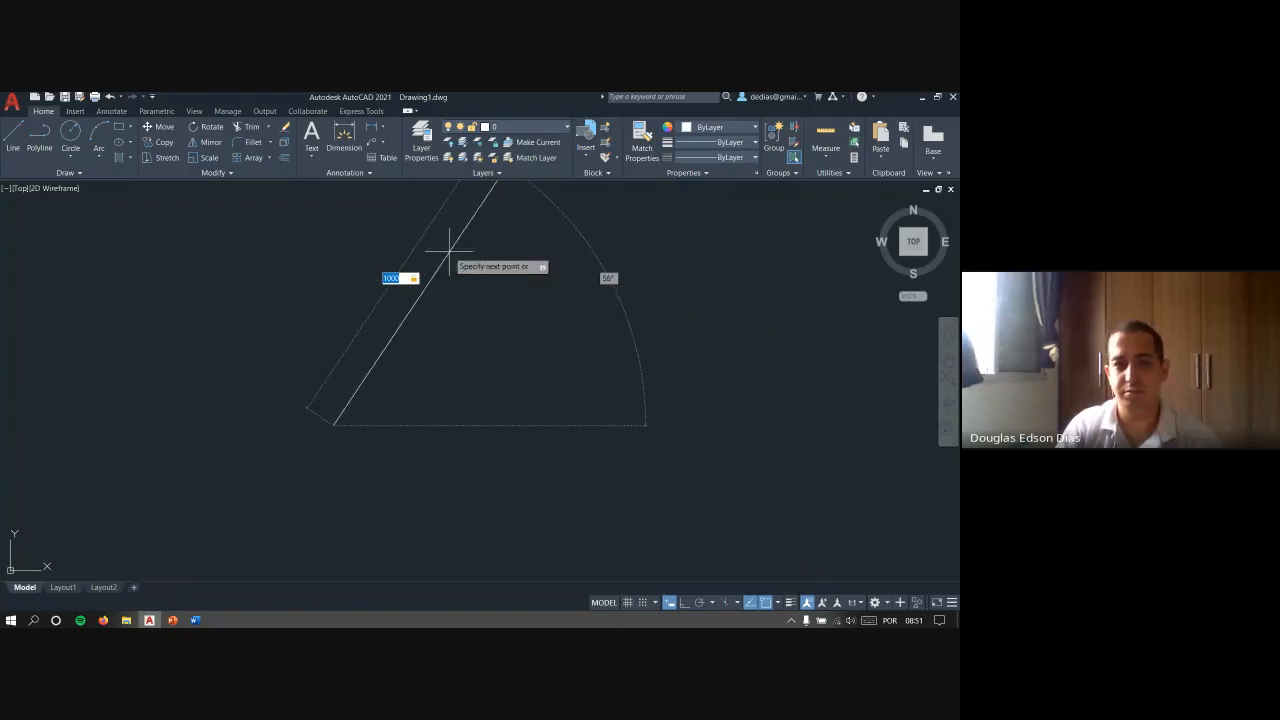
key(Tab)
key(Tab)
key(Tab)
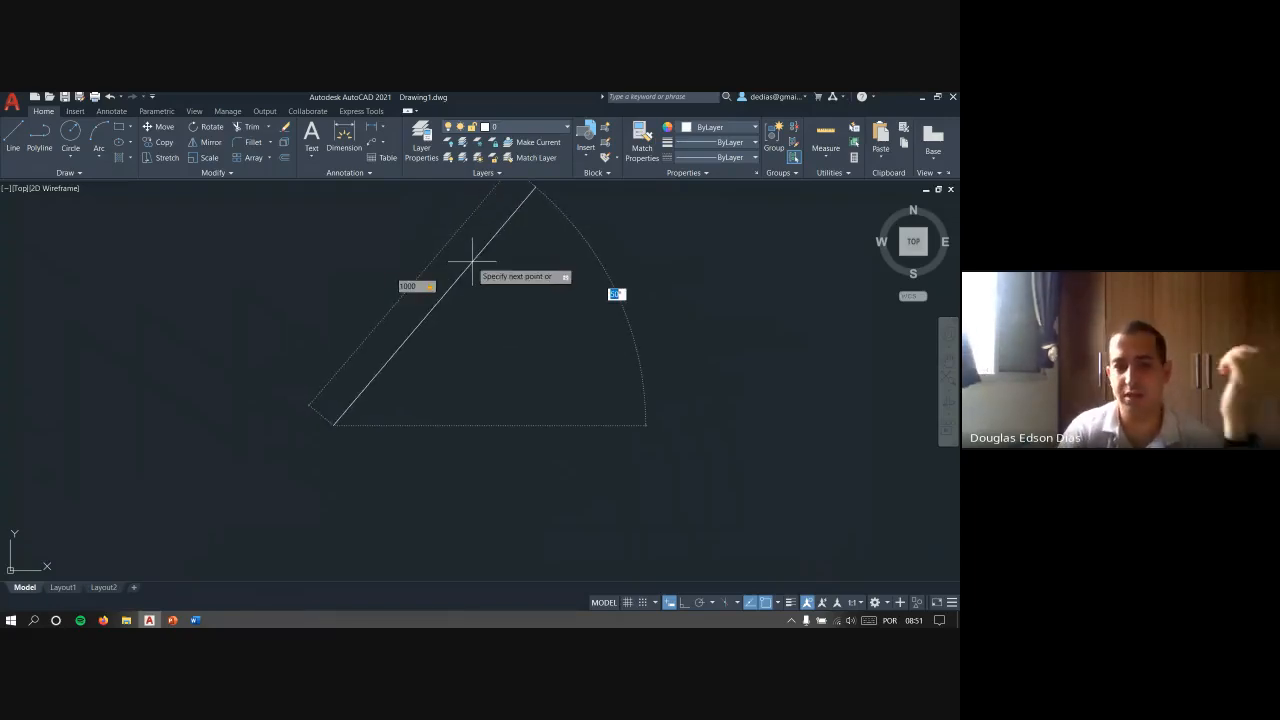
text(30)
key(Return)
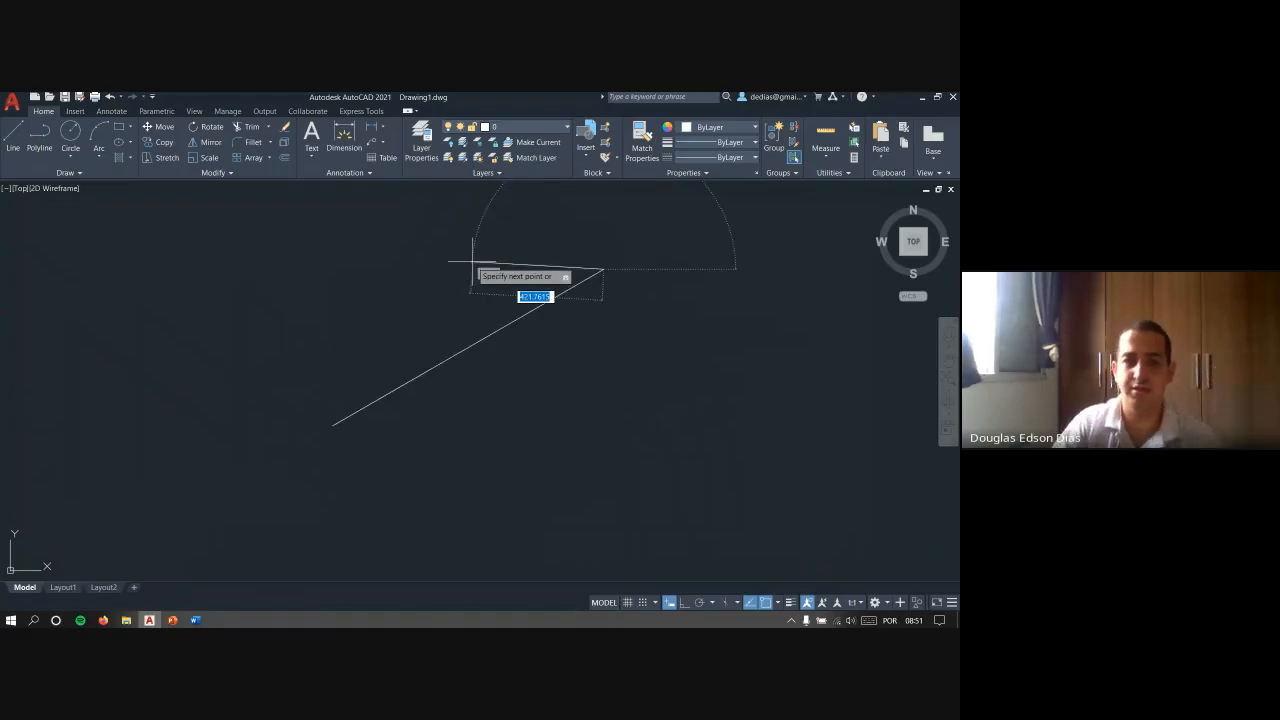
key(Return)
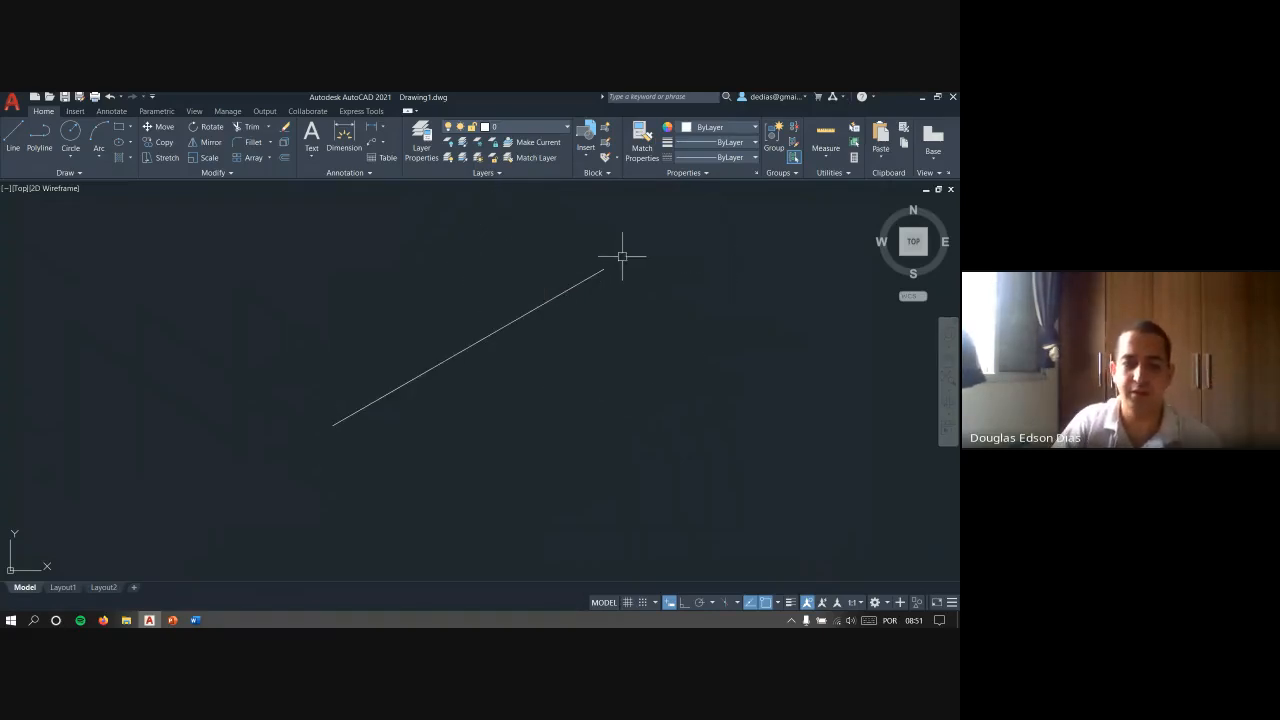
- Start another line beside the 30-degree line to preview its dynamic length and angle, and cancel it before the second point
middle_drag(609, 282, 530, 309)
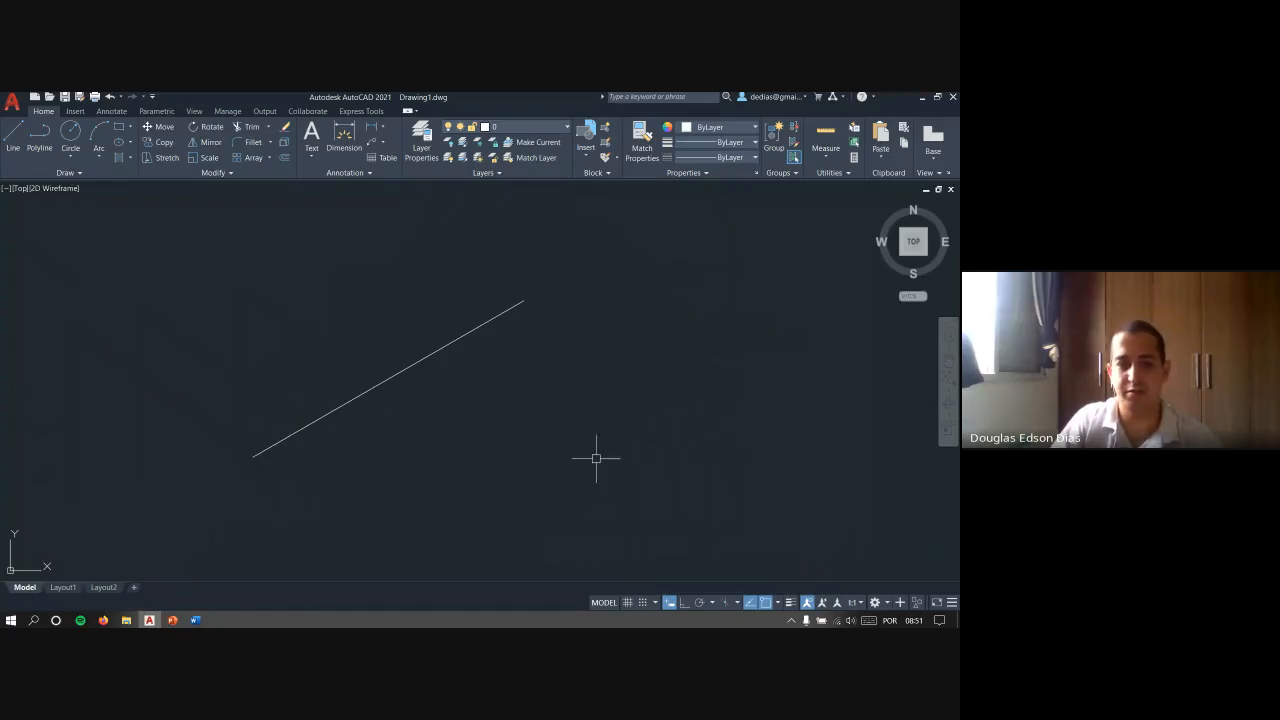
text(l)
key(Return)
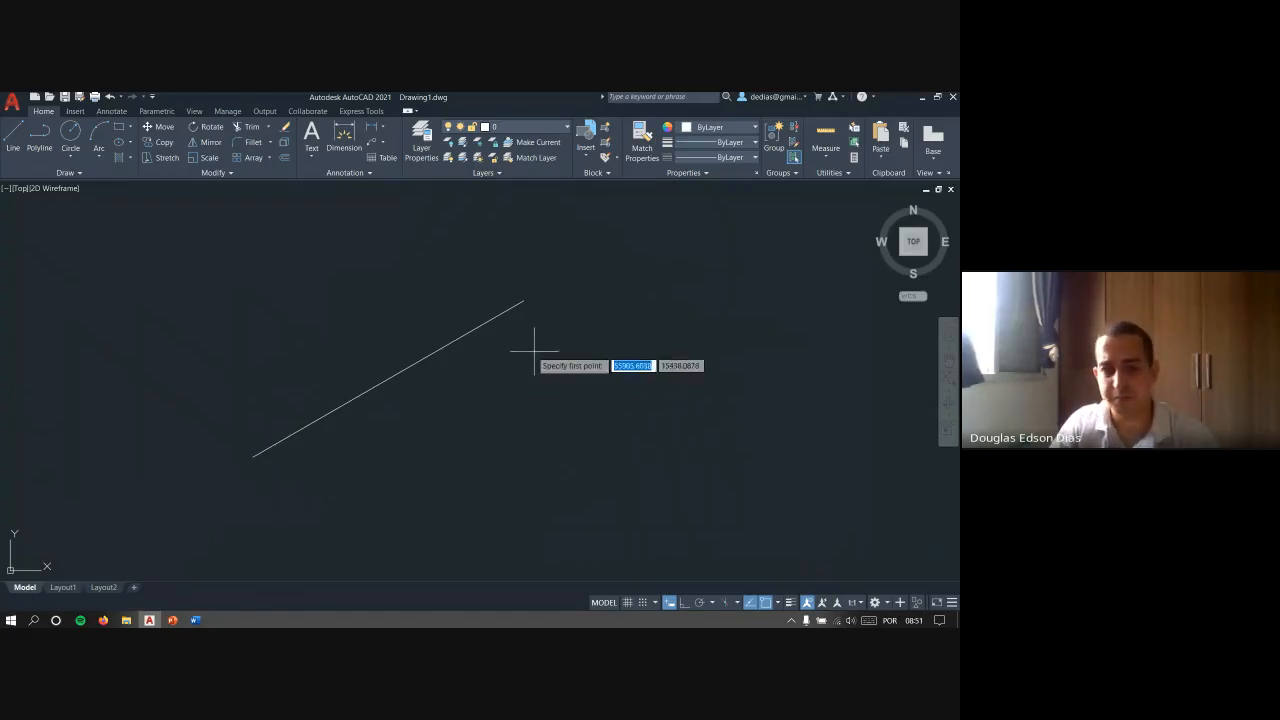
middle_drag(573, 348, 486, 362)
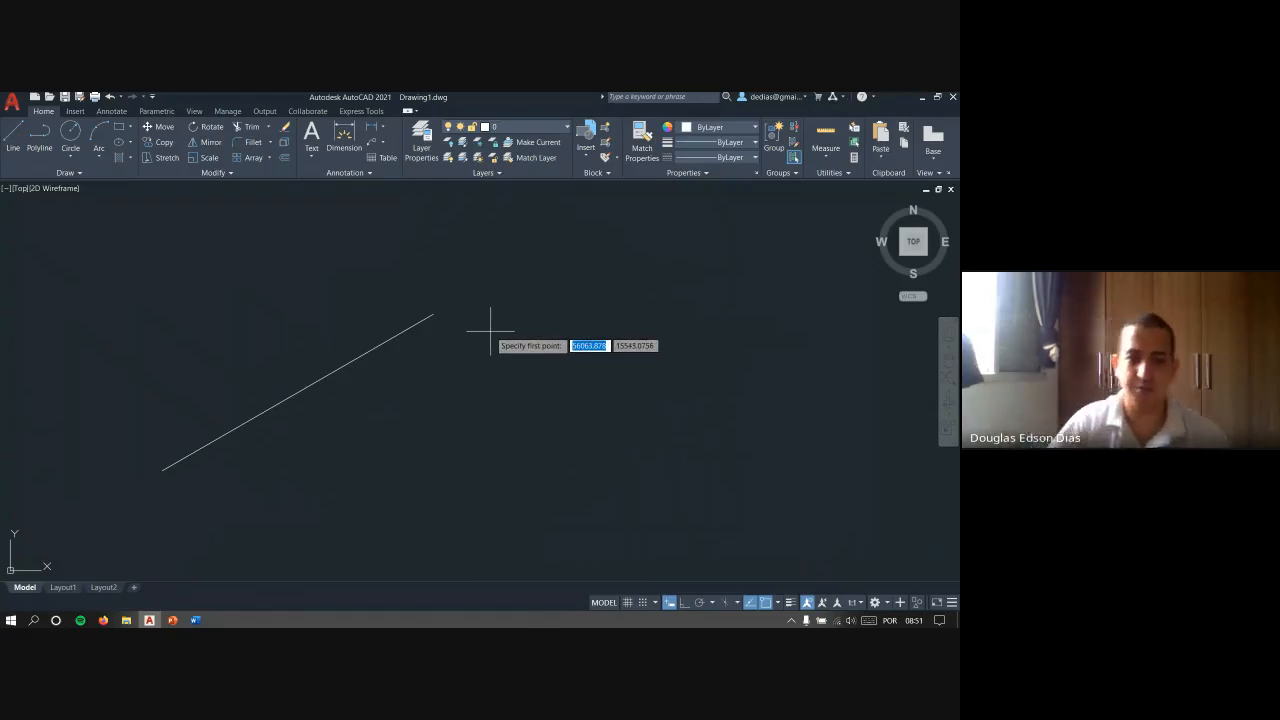
scroll(575, 350, down, 2)
middle_drag(595, 350, 389, 447)
click(408, 503)
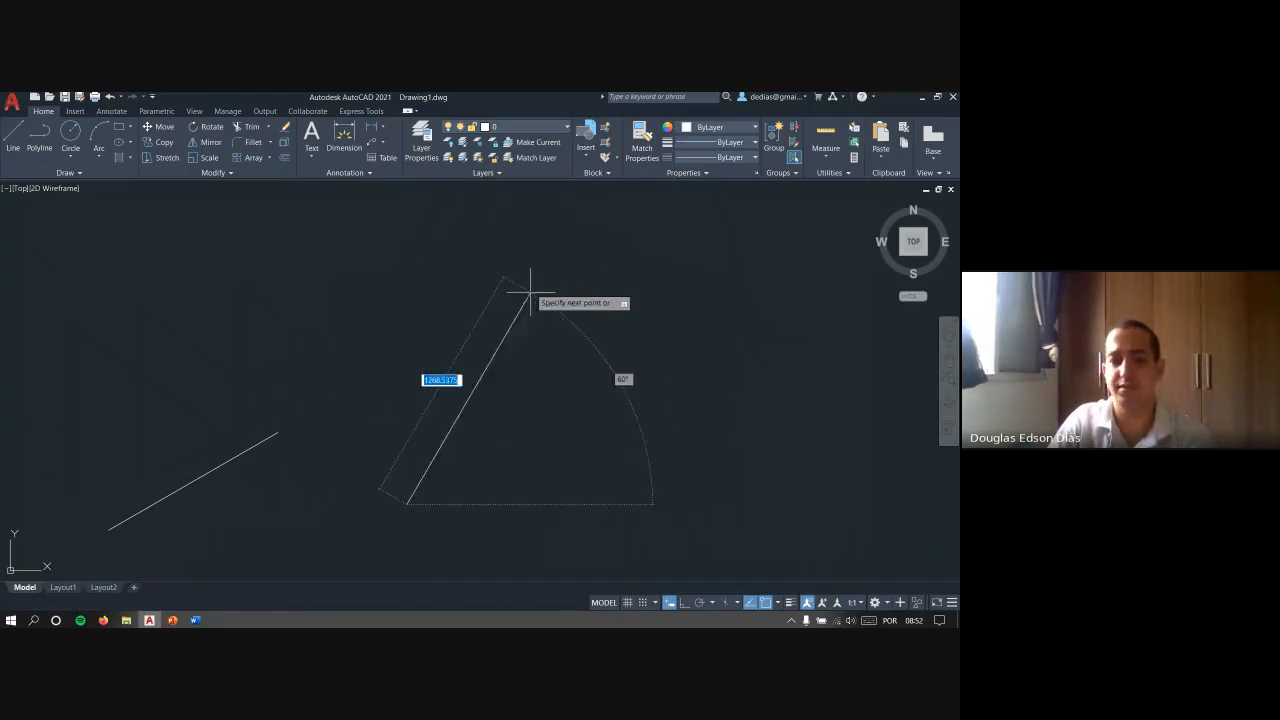
key(Escape)
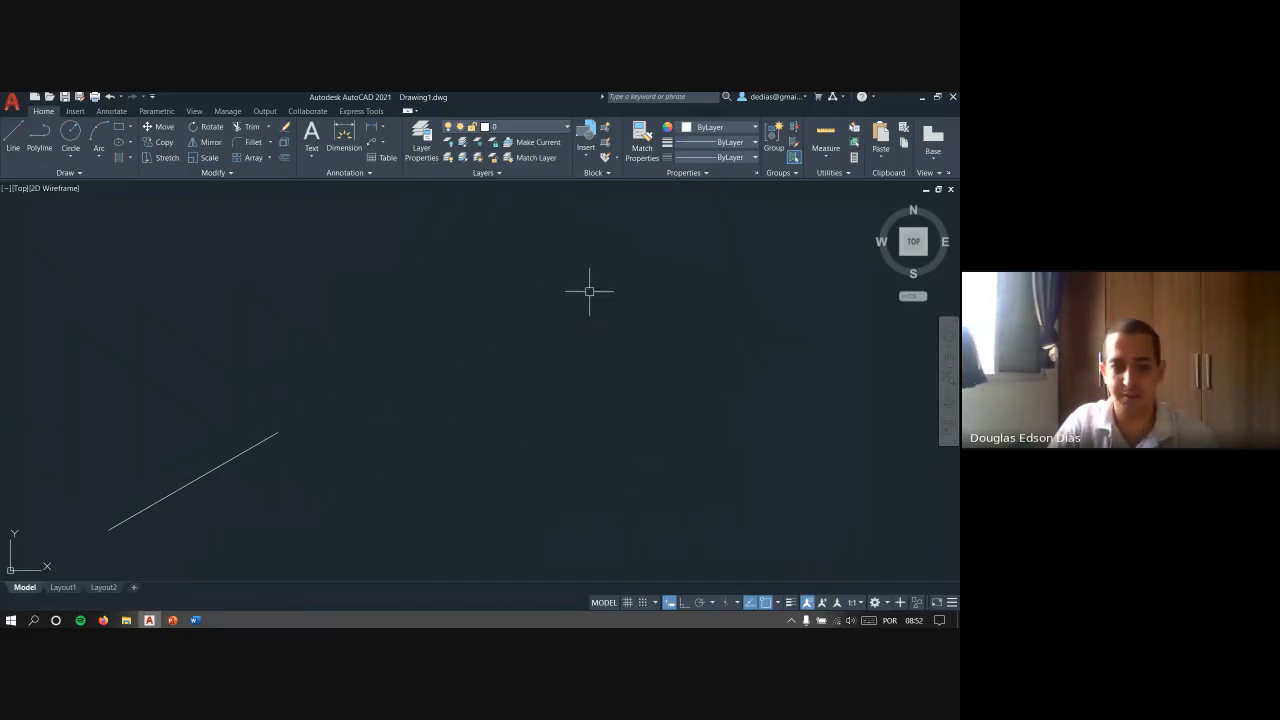
- Turn off Dynamic Input, start a line beside the inclined one, and turn Dynamic Input back on during the command
click(671, 603)
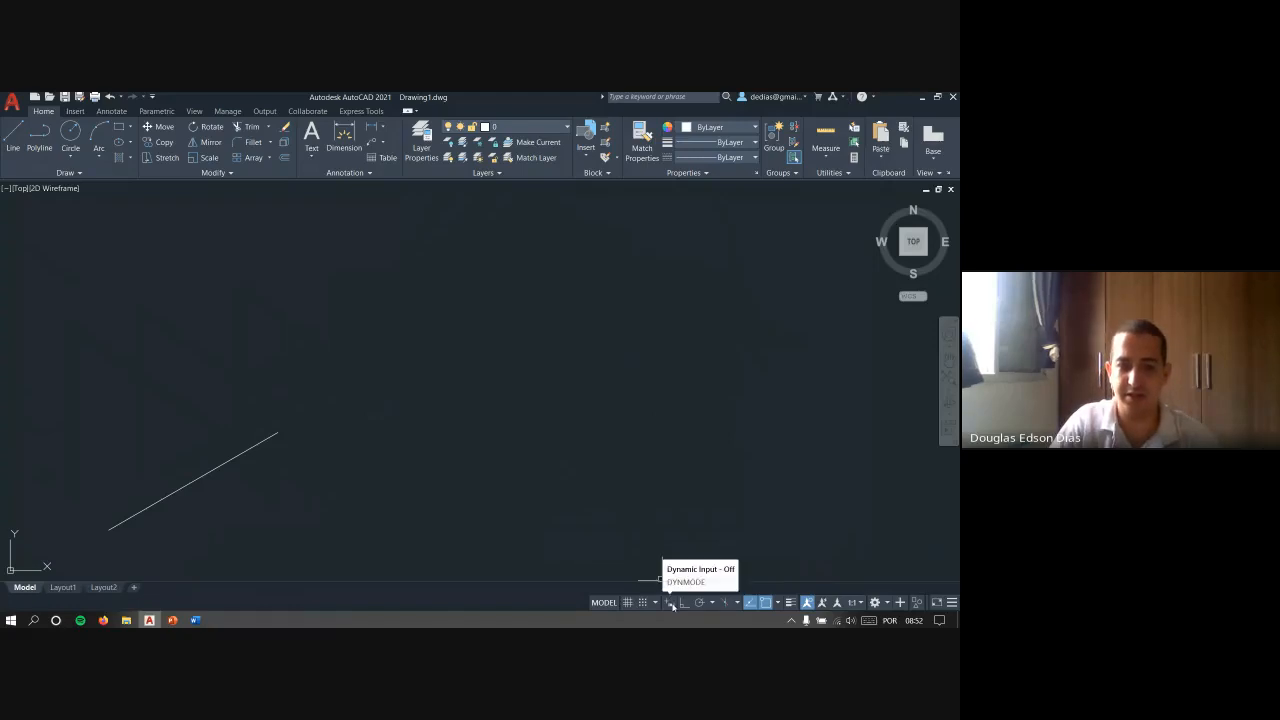
mouse_move(614, 423)
middle_down()
mouse_move(589, 391)
mouse_move(555, 388)
middle_up()
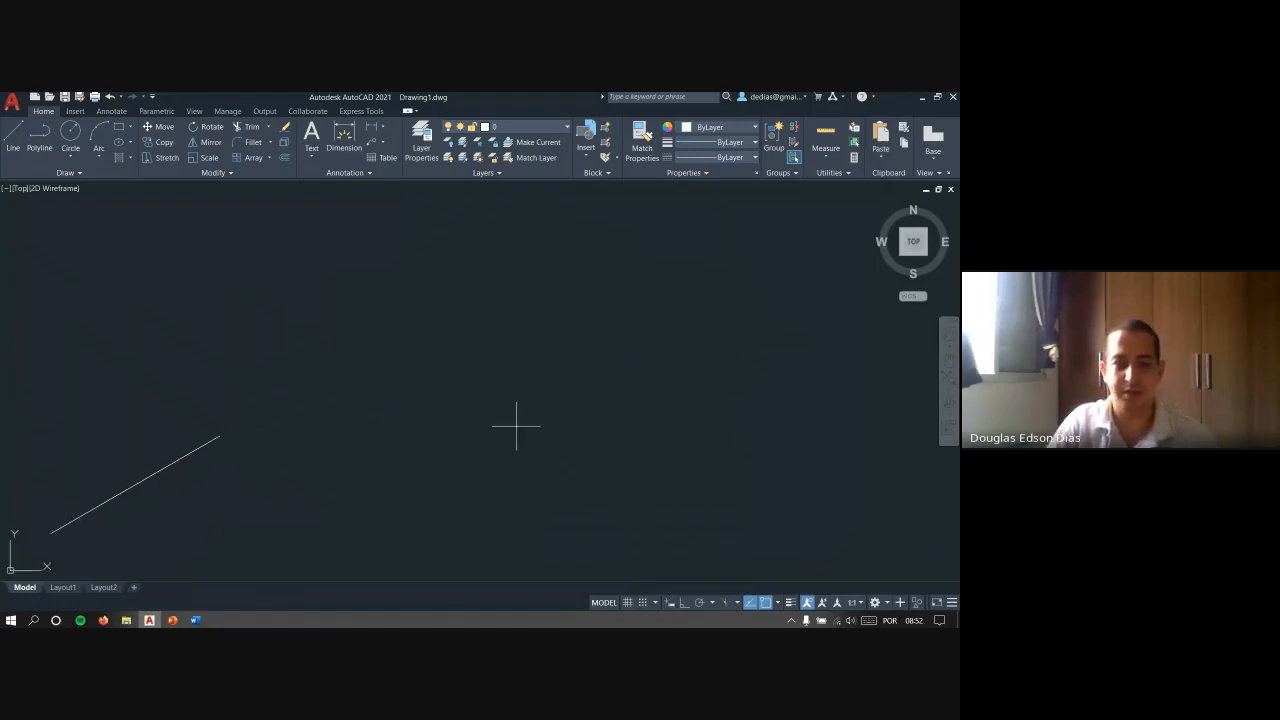
click(432, 529)
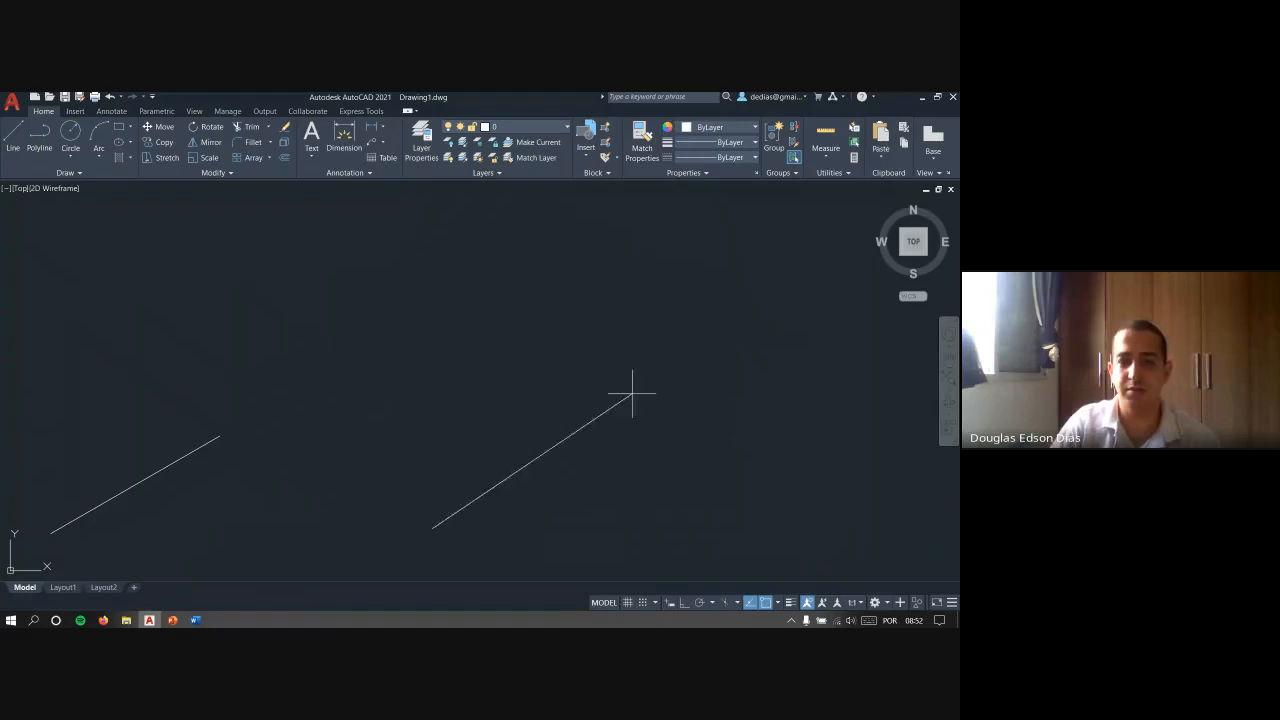
scroll(624, 297, down, 3)
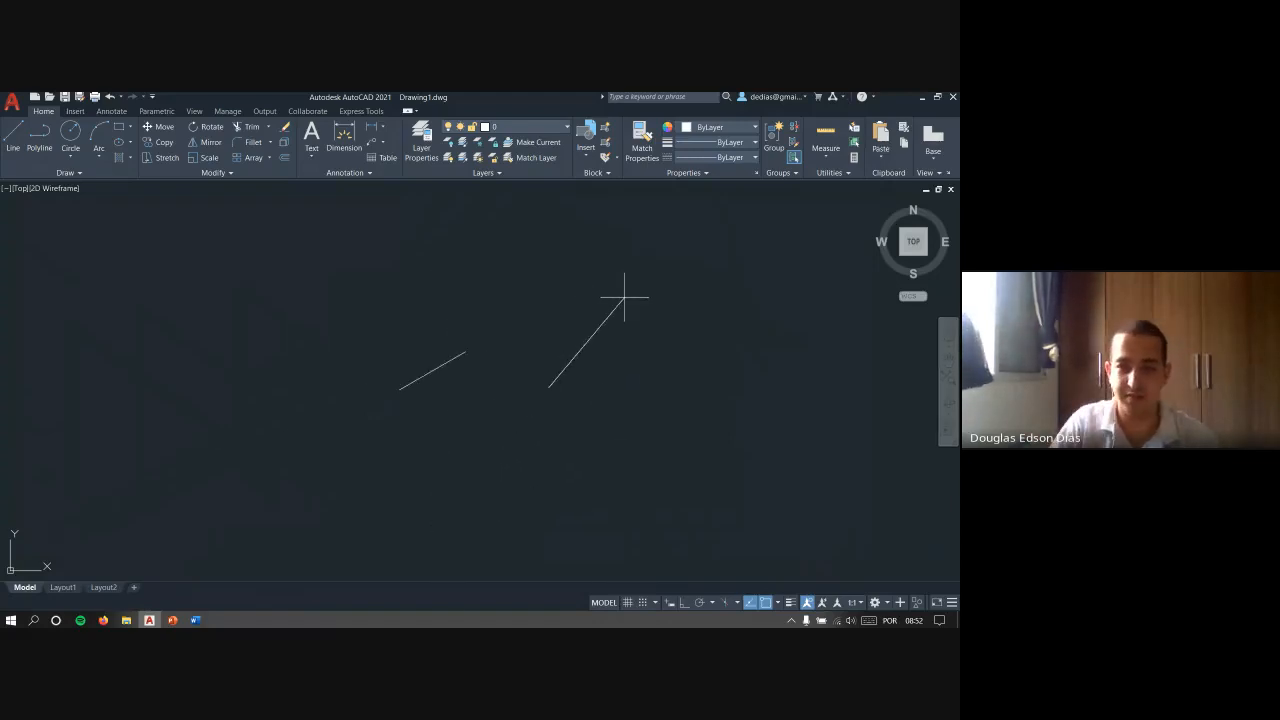
scroll(622, 294, up, 2)
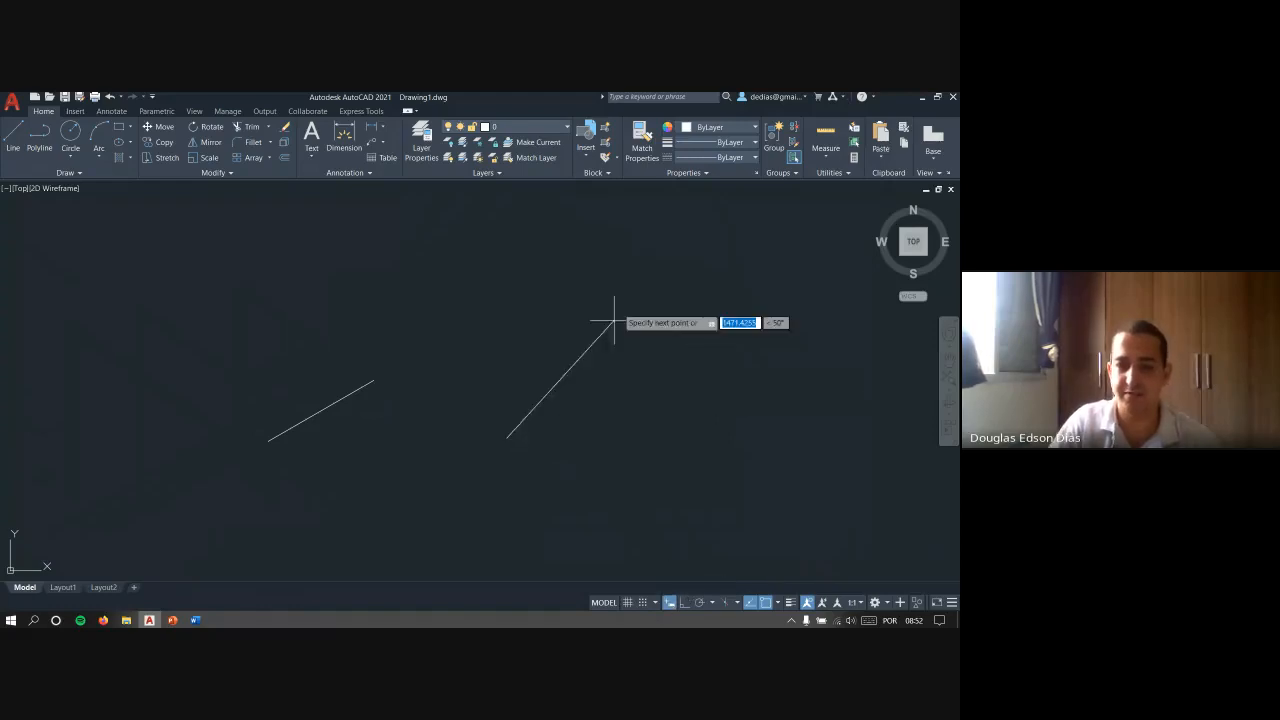
scroll(586, 337, up, 4)
scroll(578, 370, down, 3)
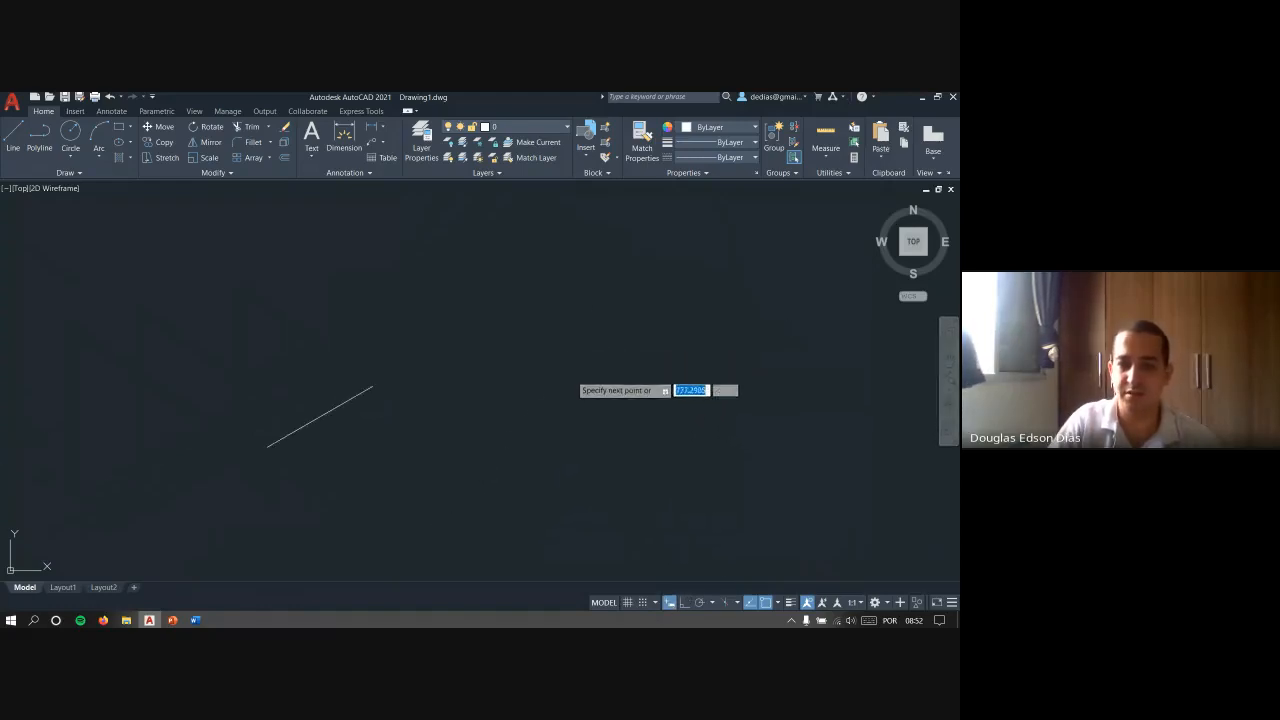
middle_drag(574, 374, 594, 277)
scroll(590, 275, up, 2)
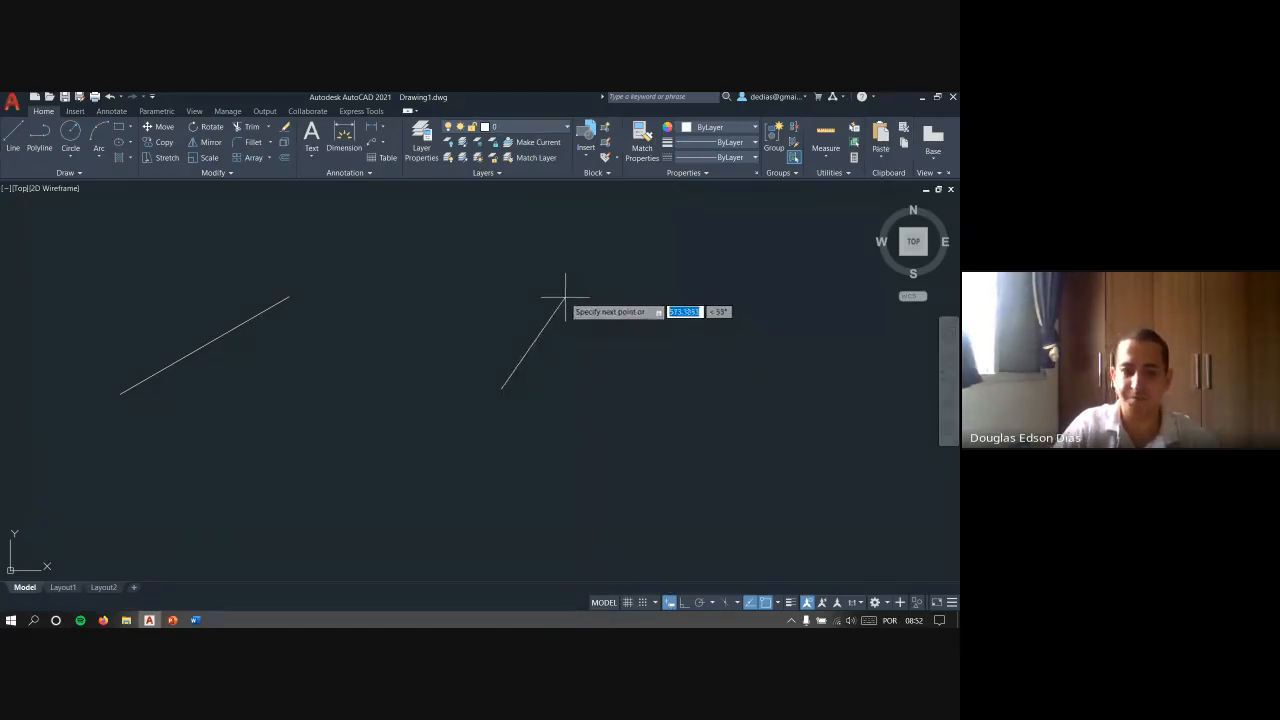
- Cancel the line in progress and erase the existing inclined line
middle_drag(563, 297, 547, 346)
click(281, 431)
click(211, 305)
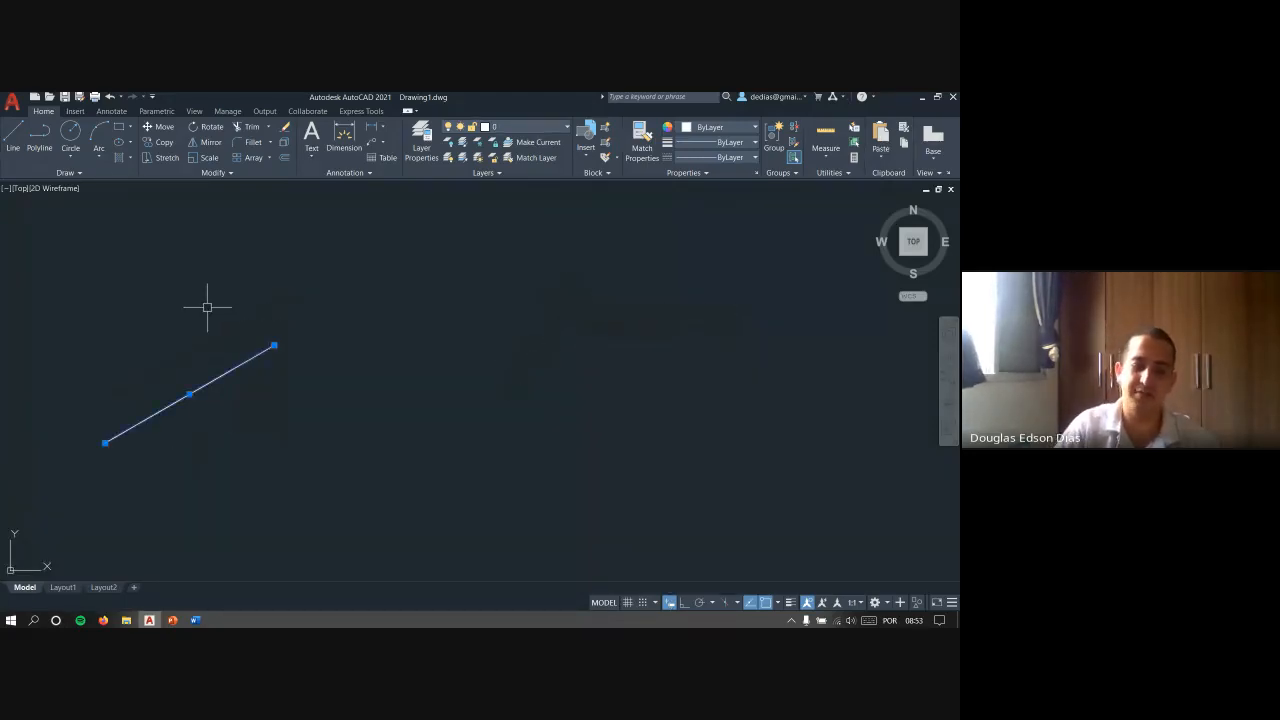
text(e)
key(Return)
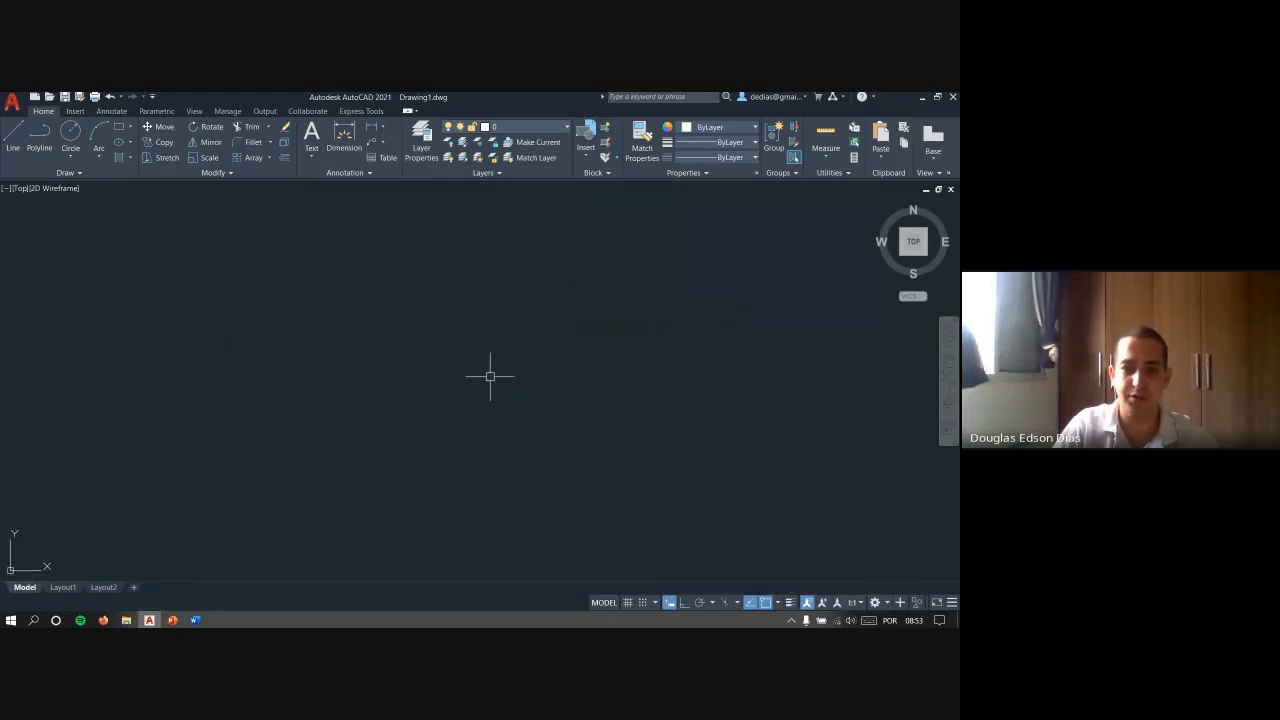
- Draw a long horizontal line across the empty drawing area with Ortho on
text(l)
key(Return)
click(273, 436)
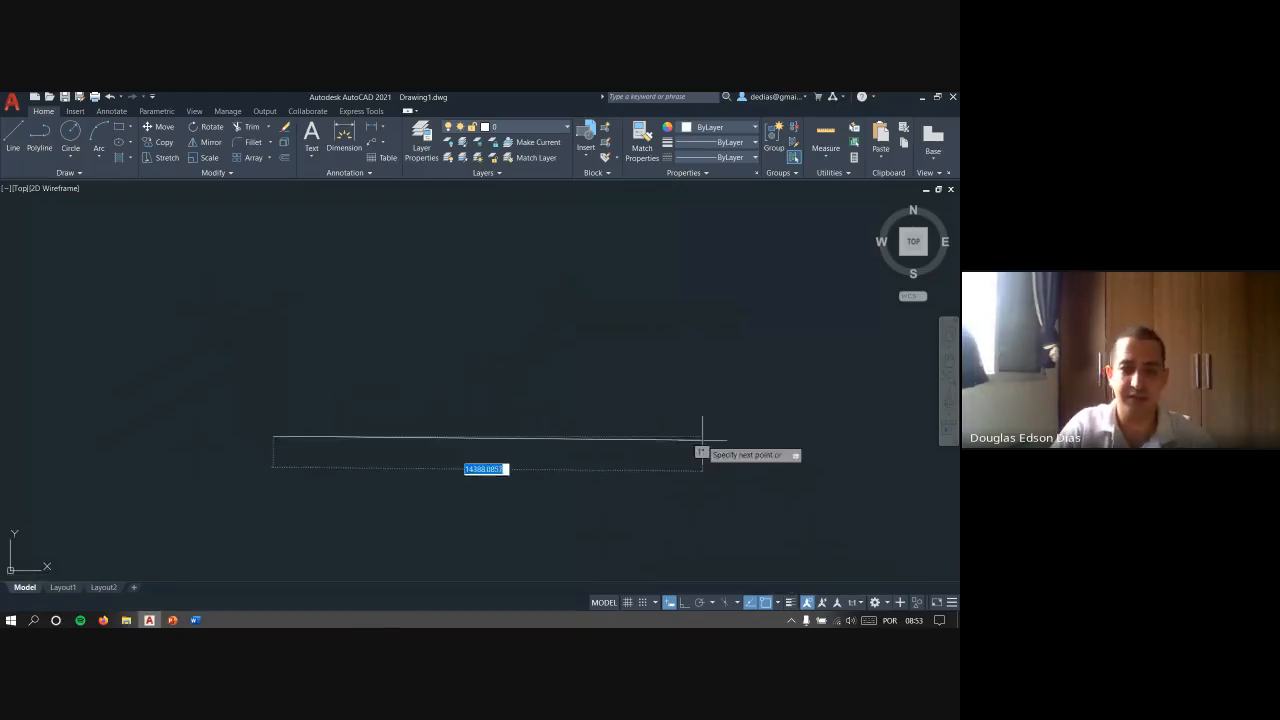
click(736, 436)
key(Return)
key(Return)
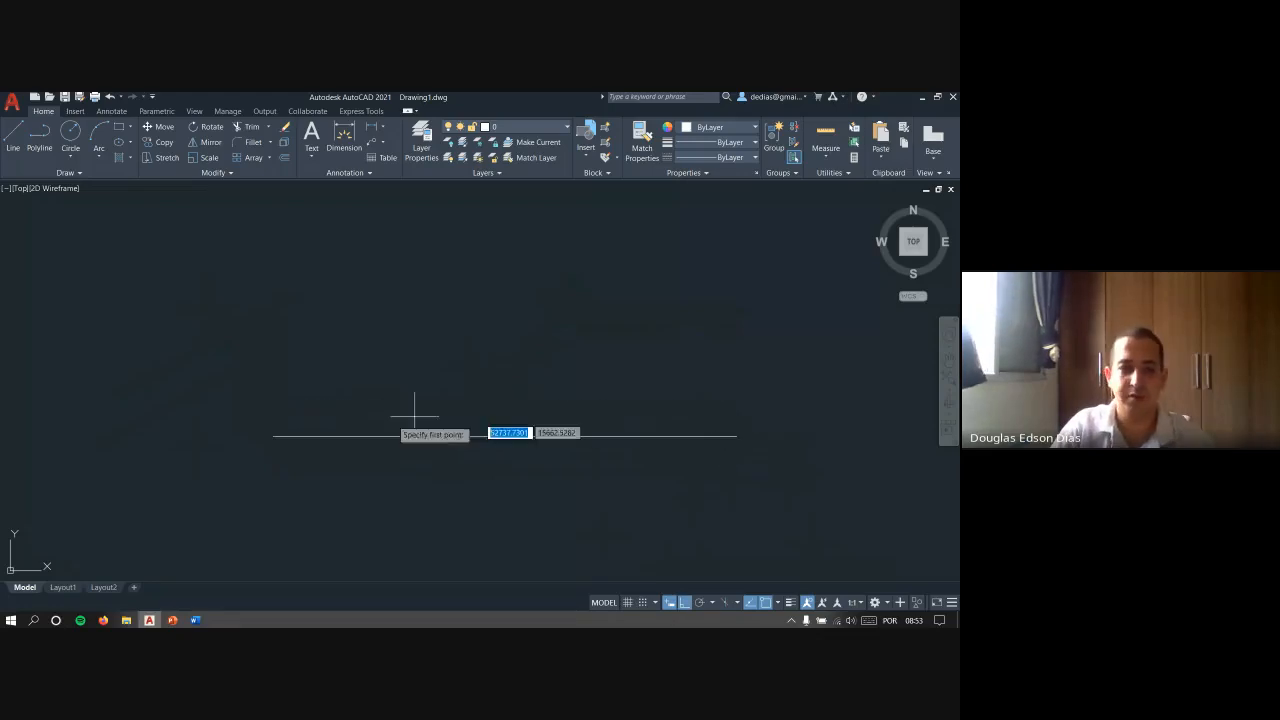
- Draw two more long horizontal lines above the first one and end the Line command
click(258, 372)
click(757, 343)
key(Return)
key(Return)
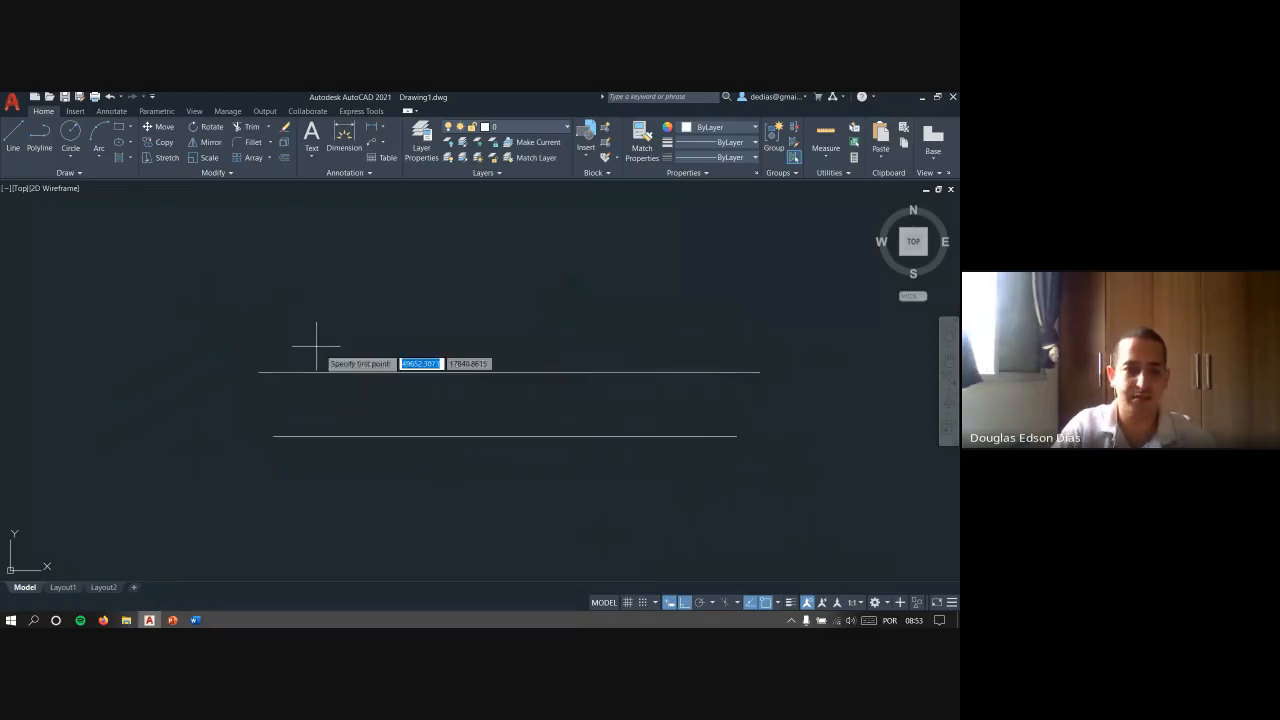
click(296, 342)
click(725, 341)
key(Return)
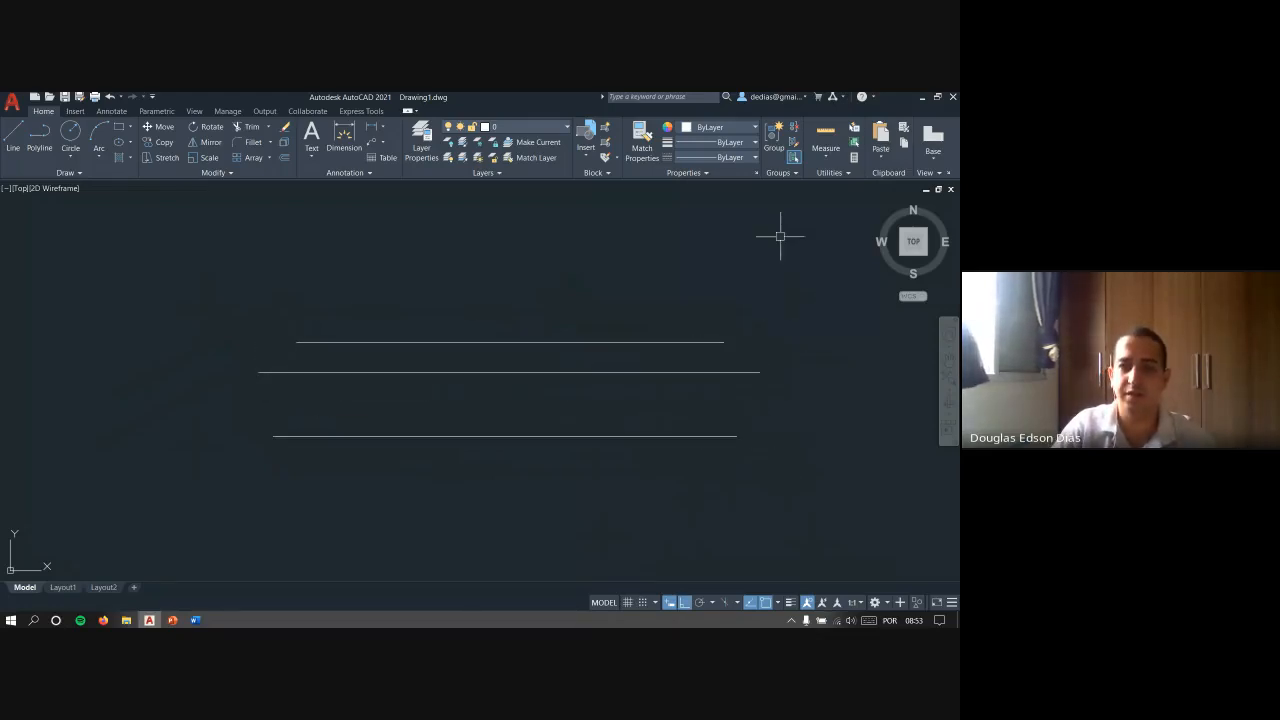
- Set the lineweight of the top horizontal line to 1.00 mm and deselect it
click(729, 345)
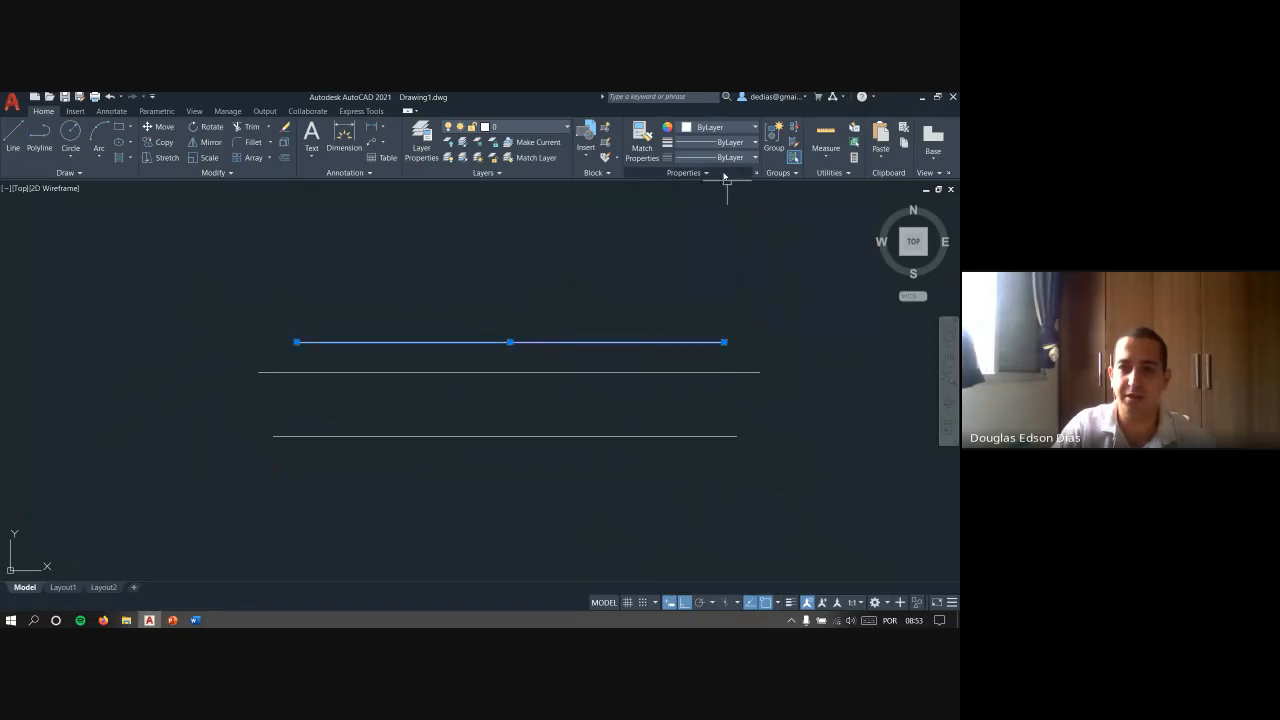
click(740, 150)
scroll(725, 260, down, 3)
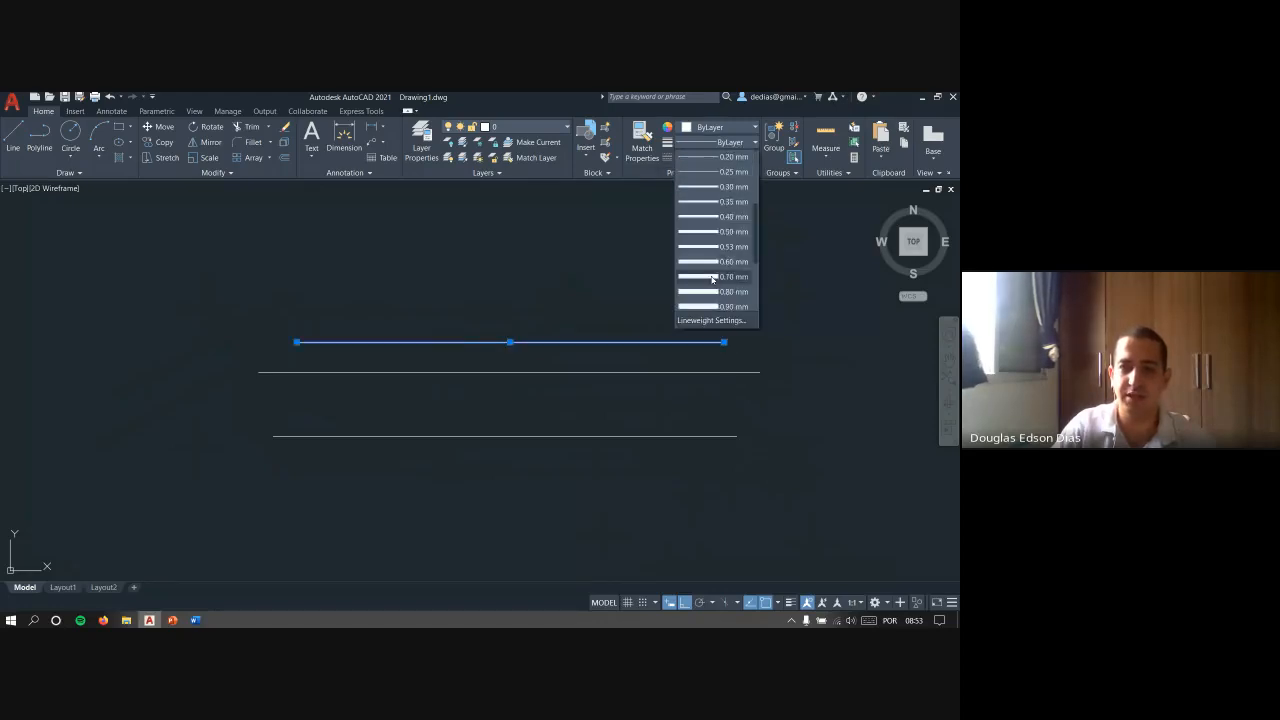
click(724, 279)
key(Escape)
- Set the lineweight of the middle horizontal line to 0.35 mm and deselect it
click(752, 372)
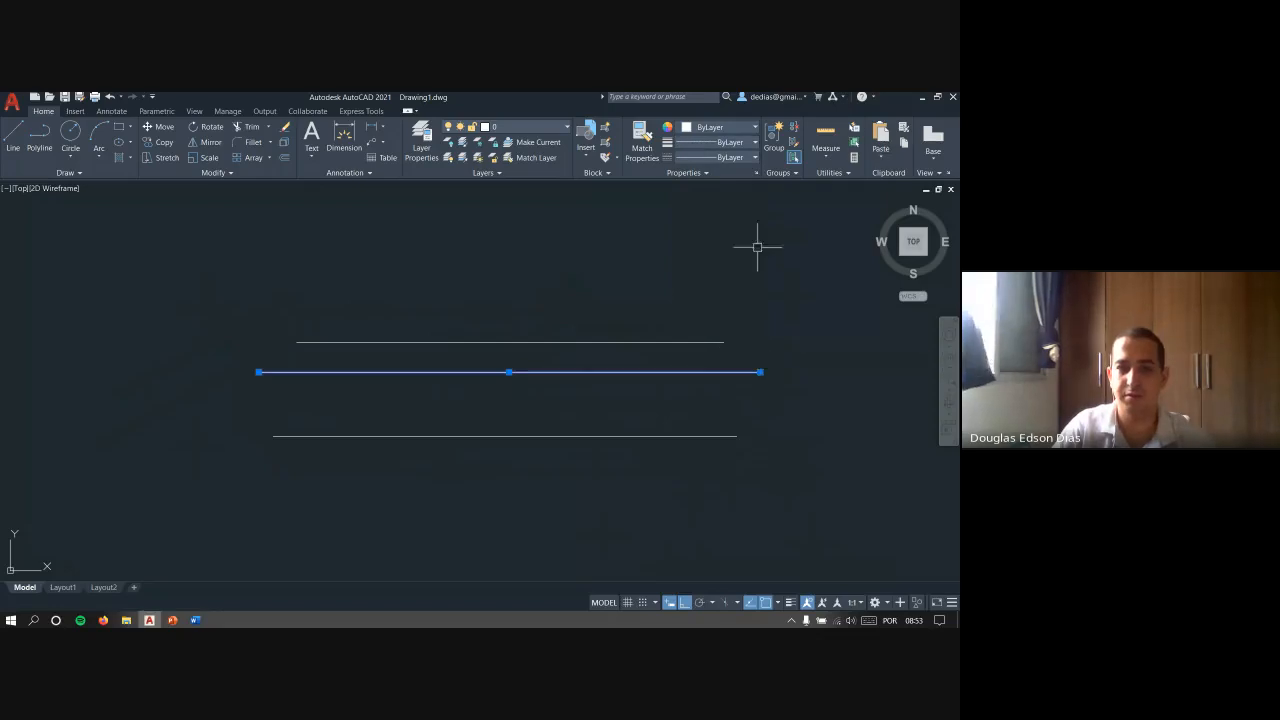
click(744, 148)
scroll(728, 250, down, 2)
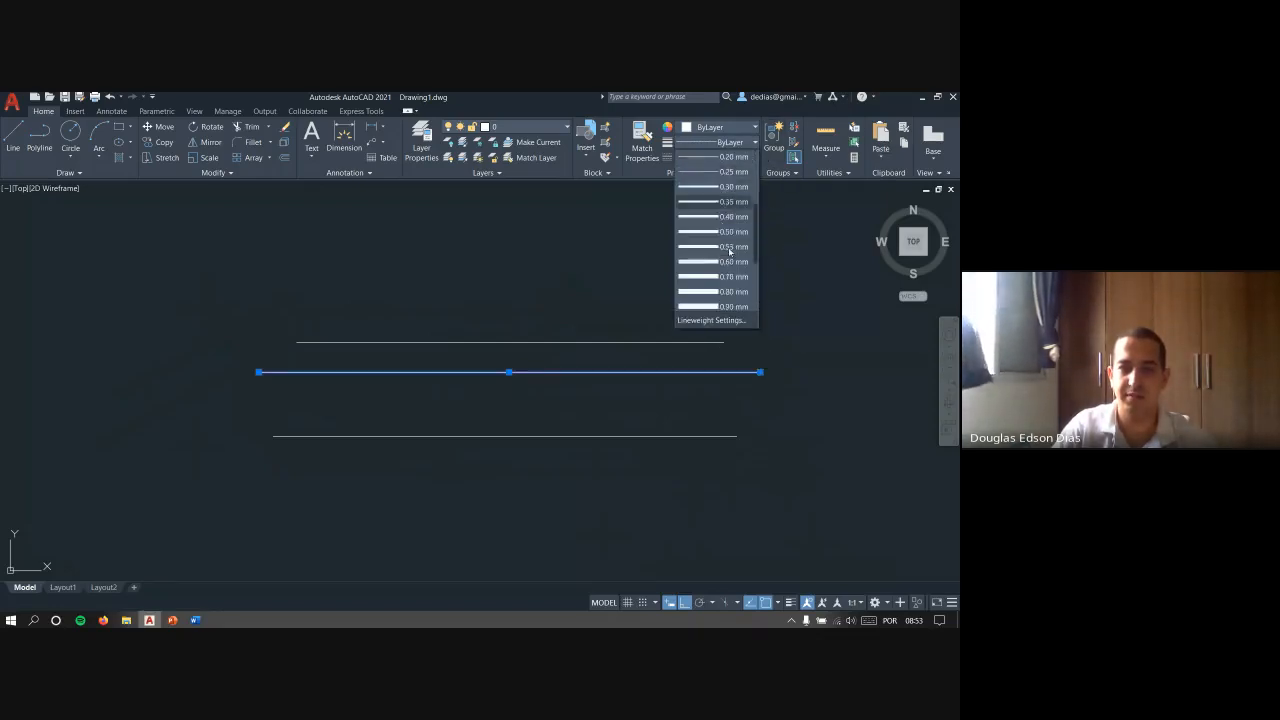
click(732, 205)
key(Escape)
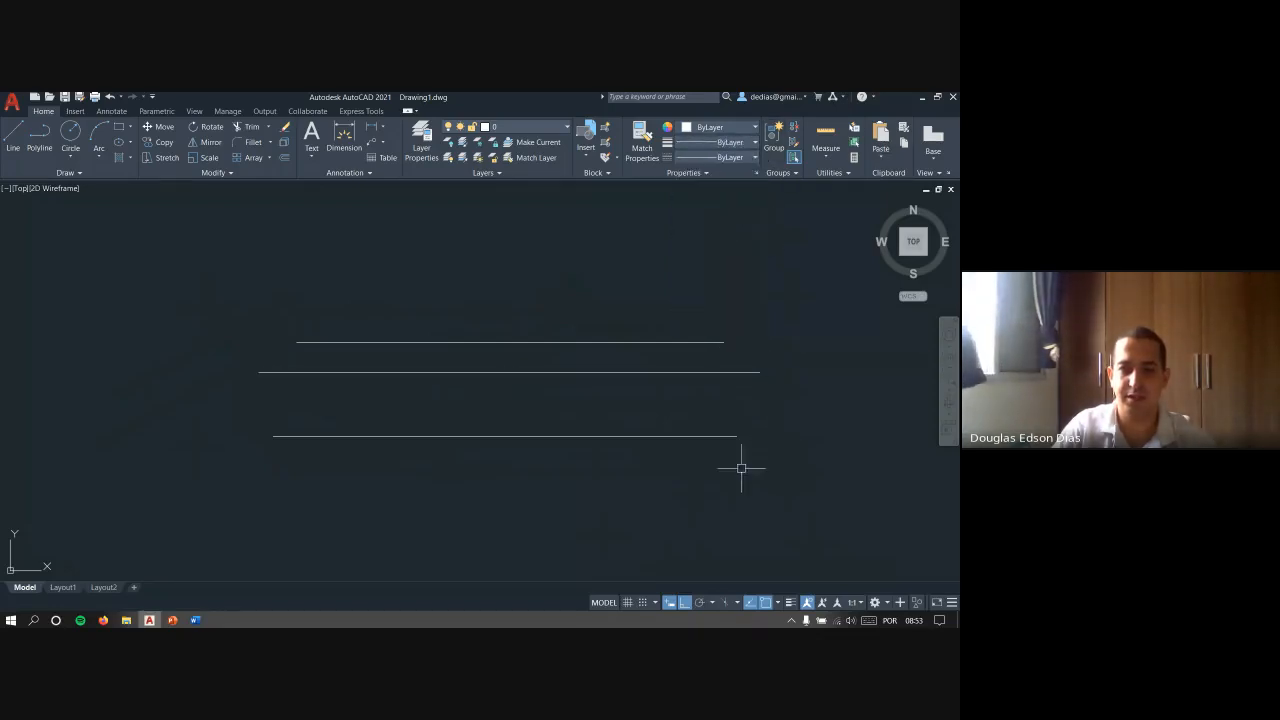
- Examine how the three lines look with lineweight display off, selecting them together and clearing the selection
middle_drag(589, 386, 557, 400)
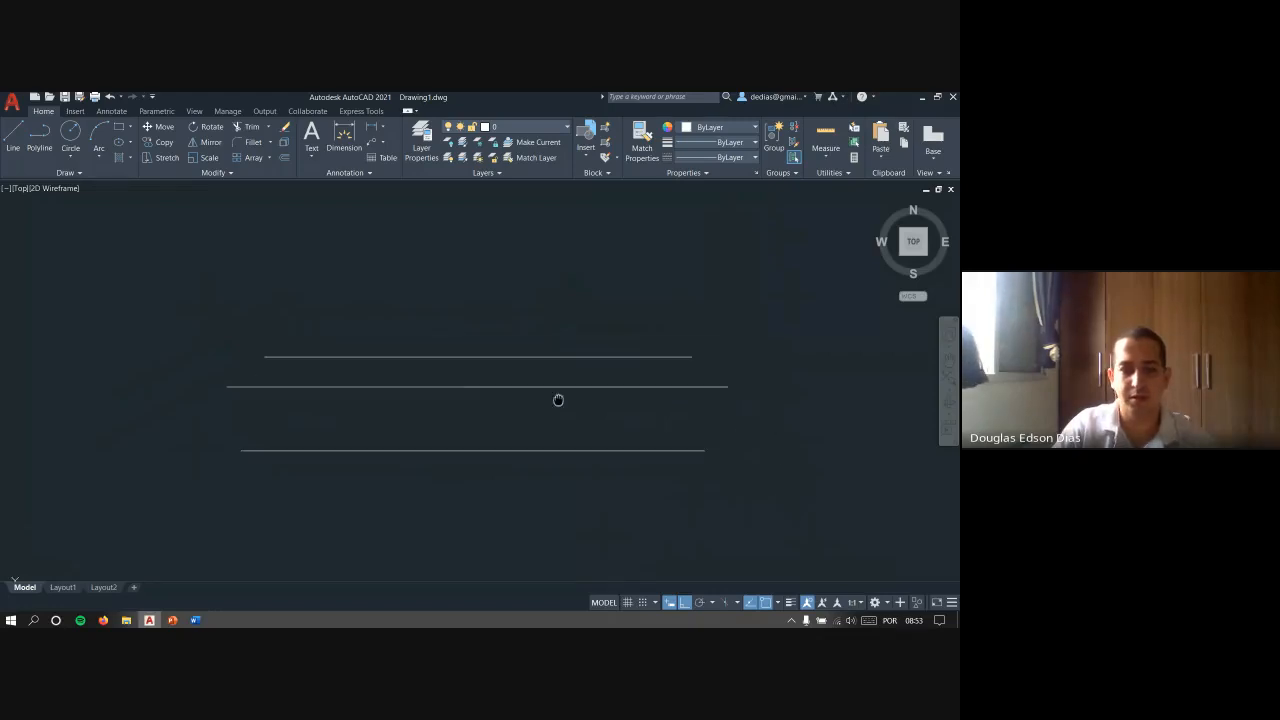
scroll(550, 402, up, 2)
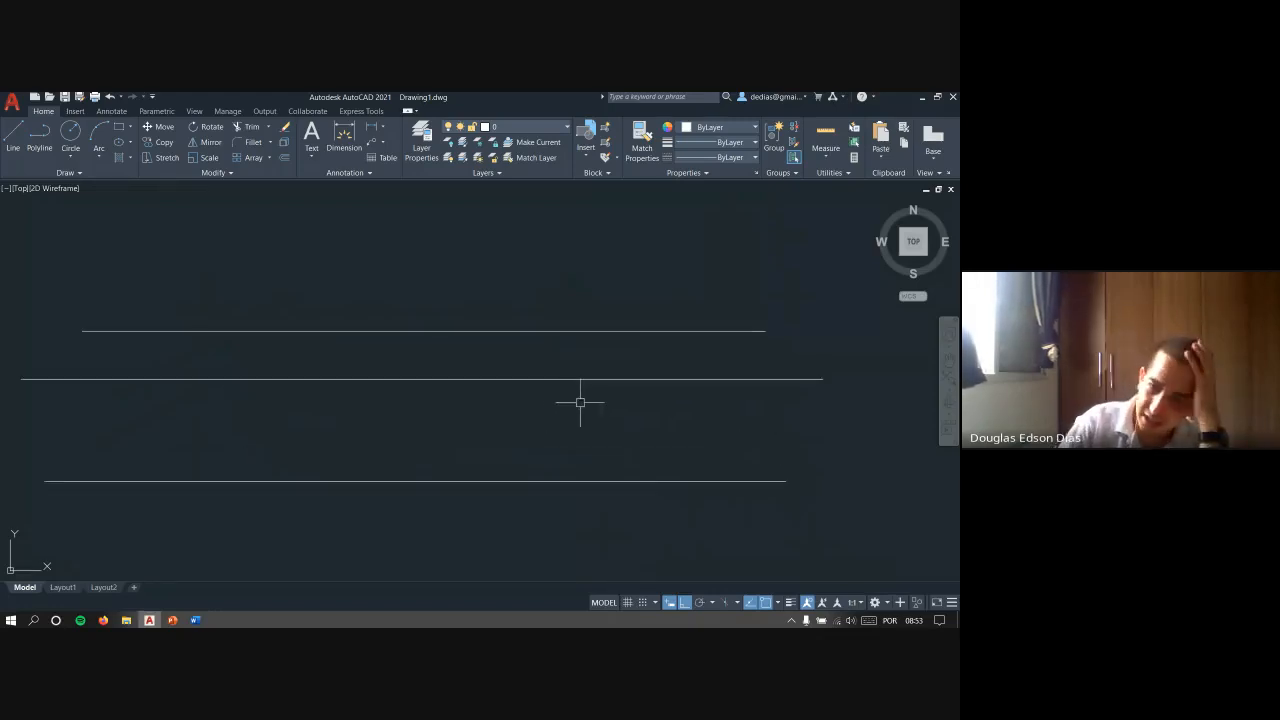
click(679, 269)
click(386, 545)
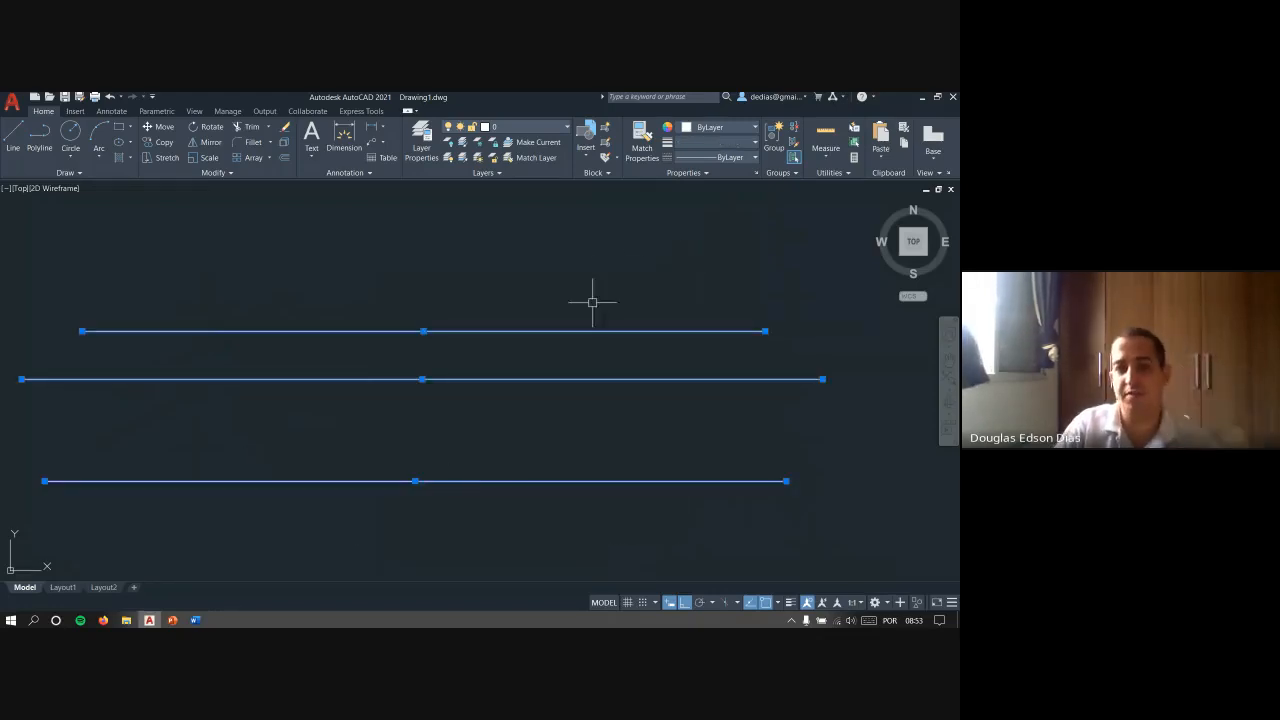
key(Escape)
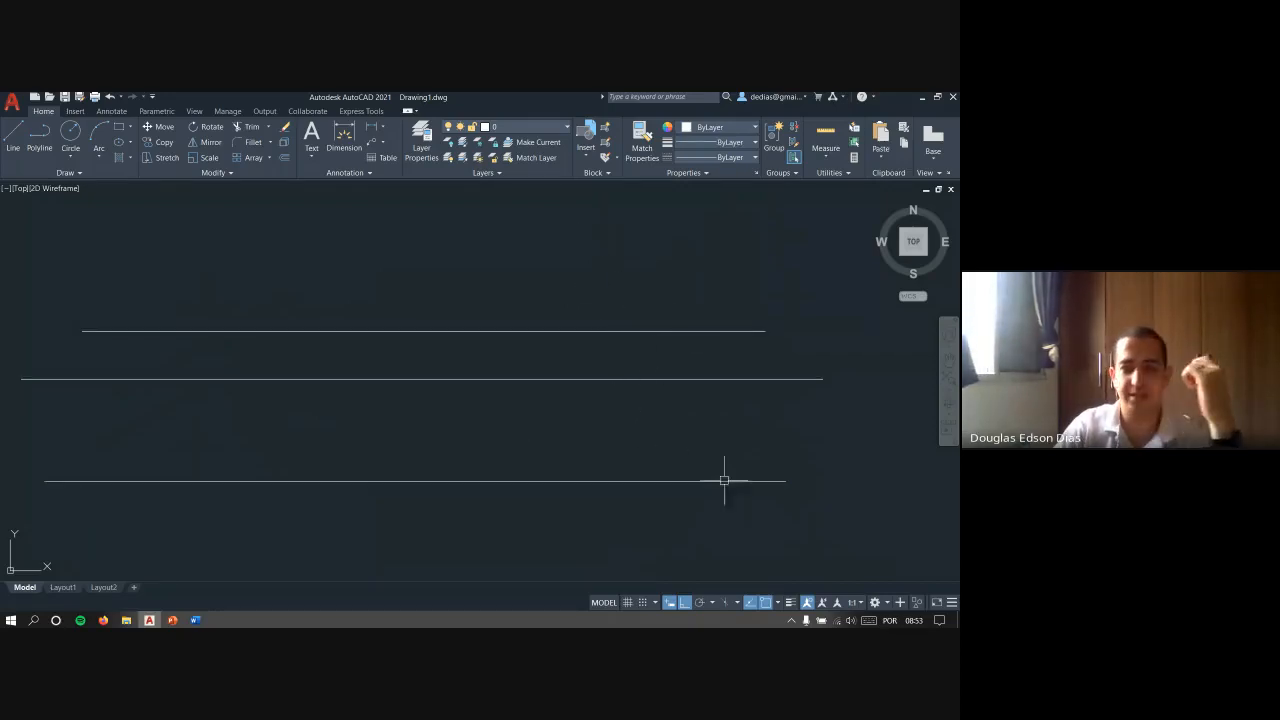
click(749, 505)
click(590, 291)
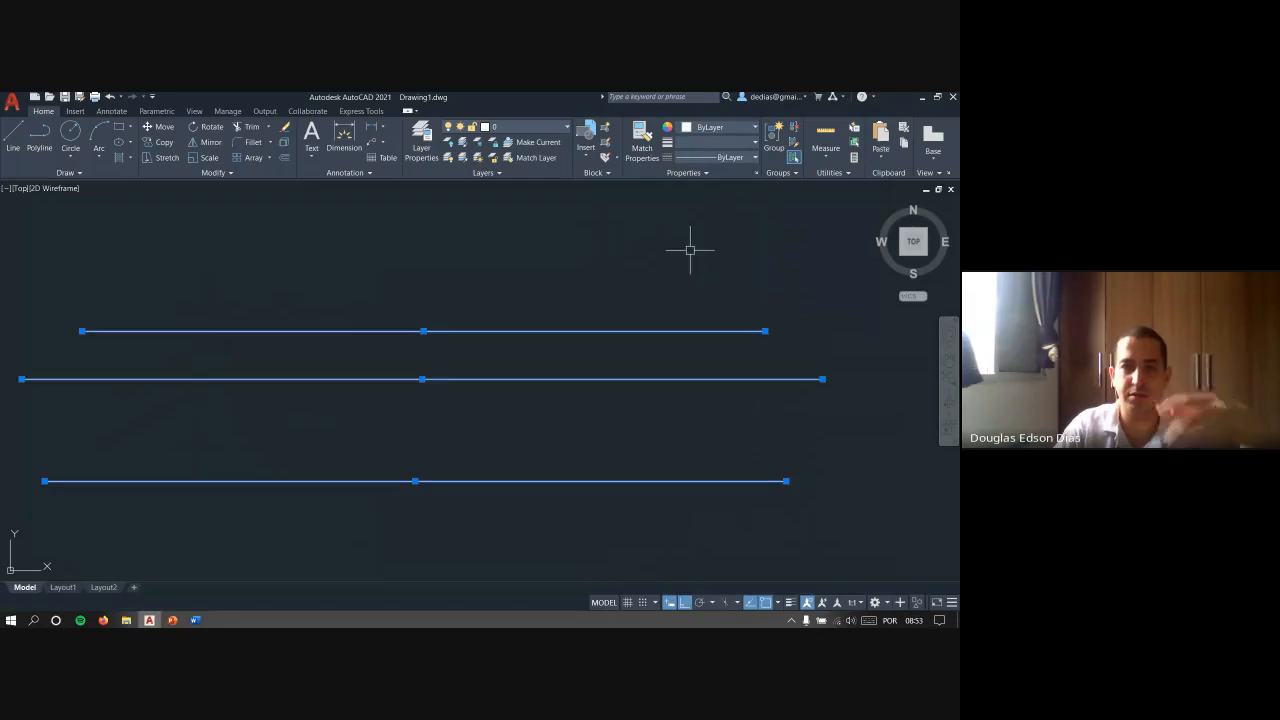
key(Escape)
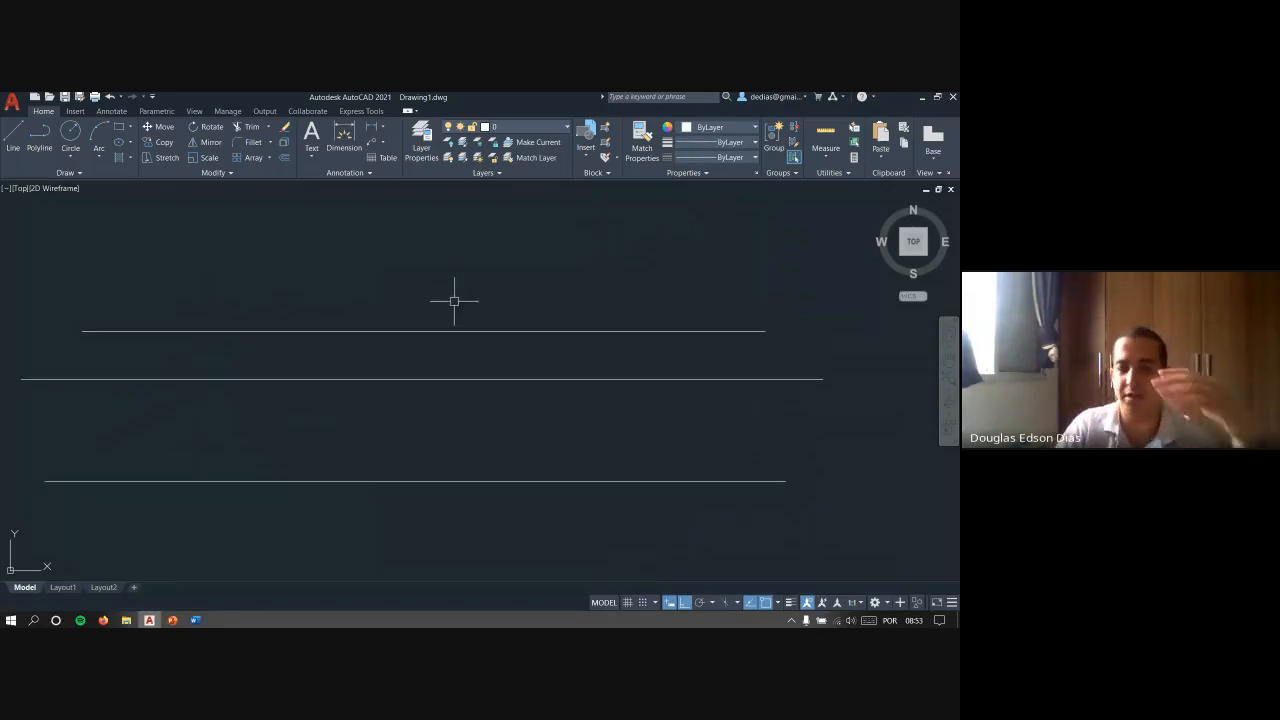
- Turn on the lineweight display and clear the selection
click(790, 602)
middle_drag(710, 420, 686, 405)
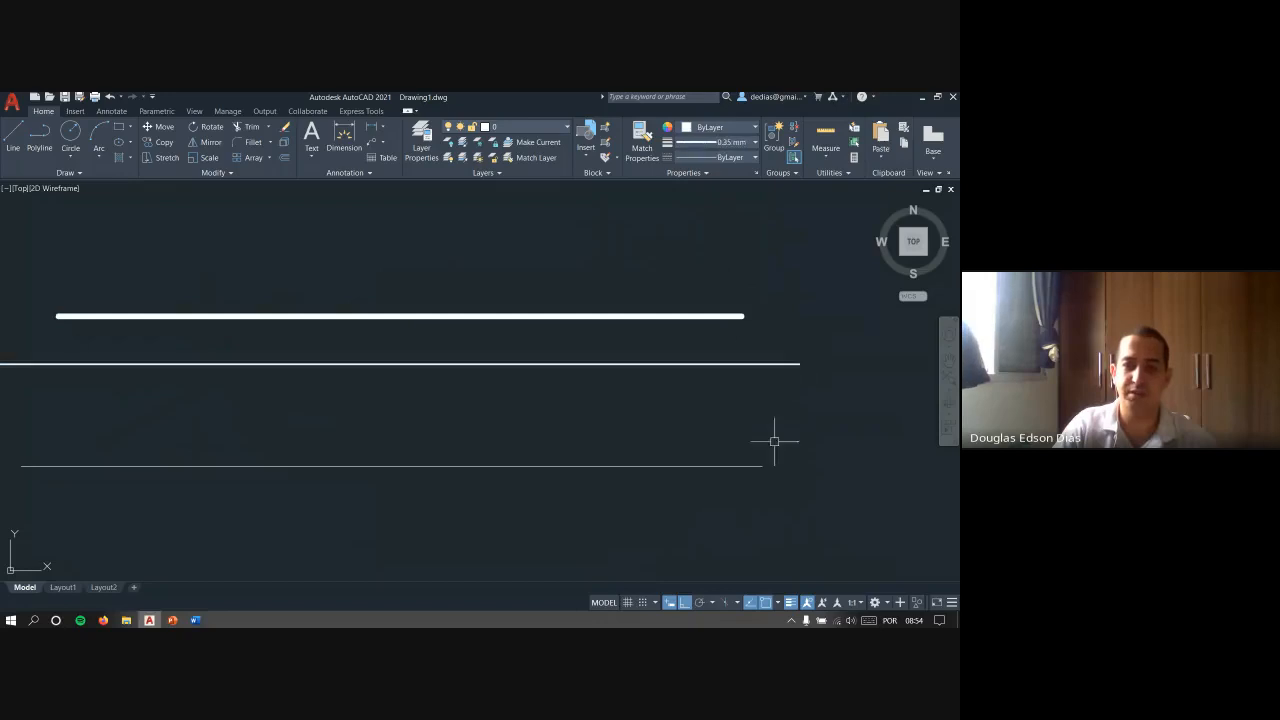
click(785, 488)
key(Escape)
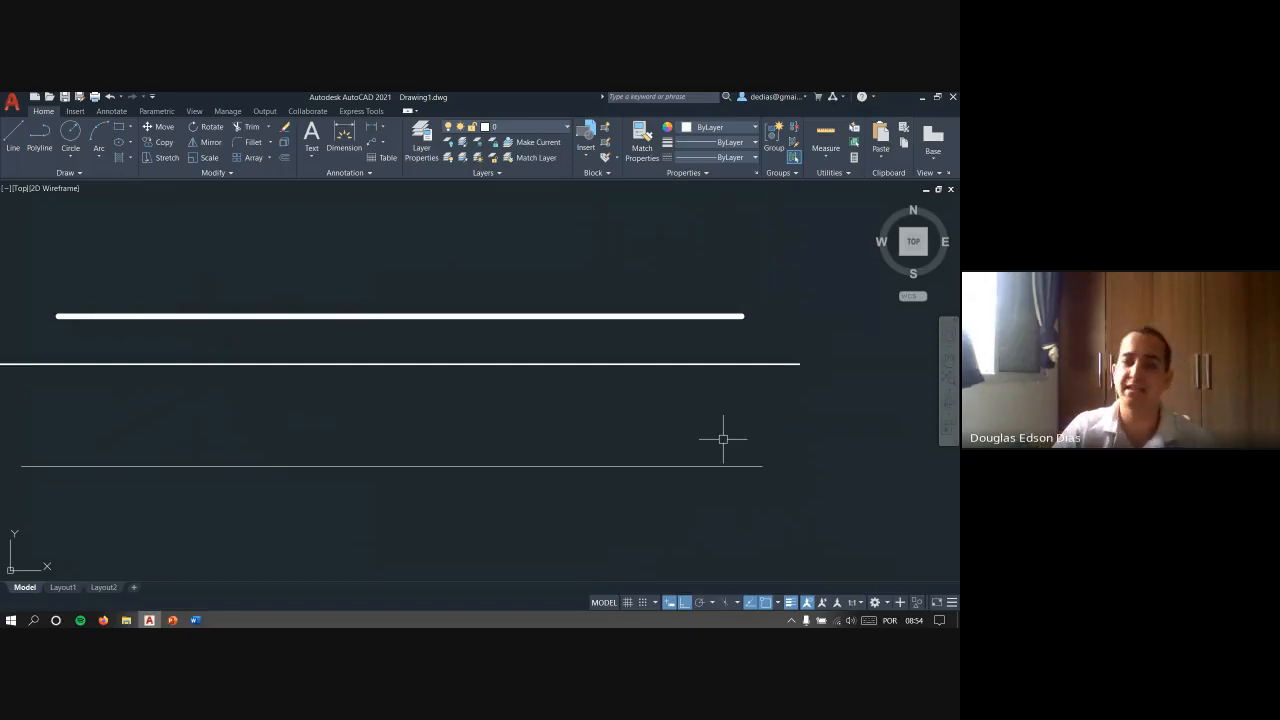
- Select all three lines together with the lineweight display on, and clear the selection
click(747, 276)
click(490, 495)
key(Escape)
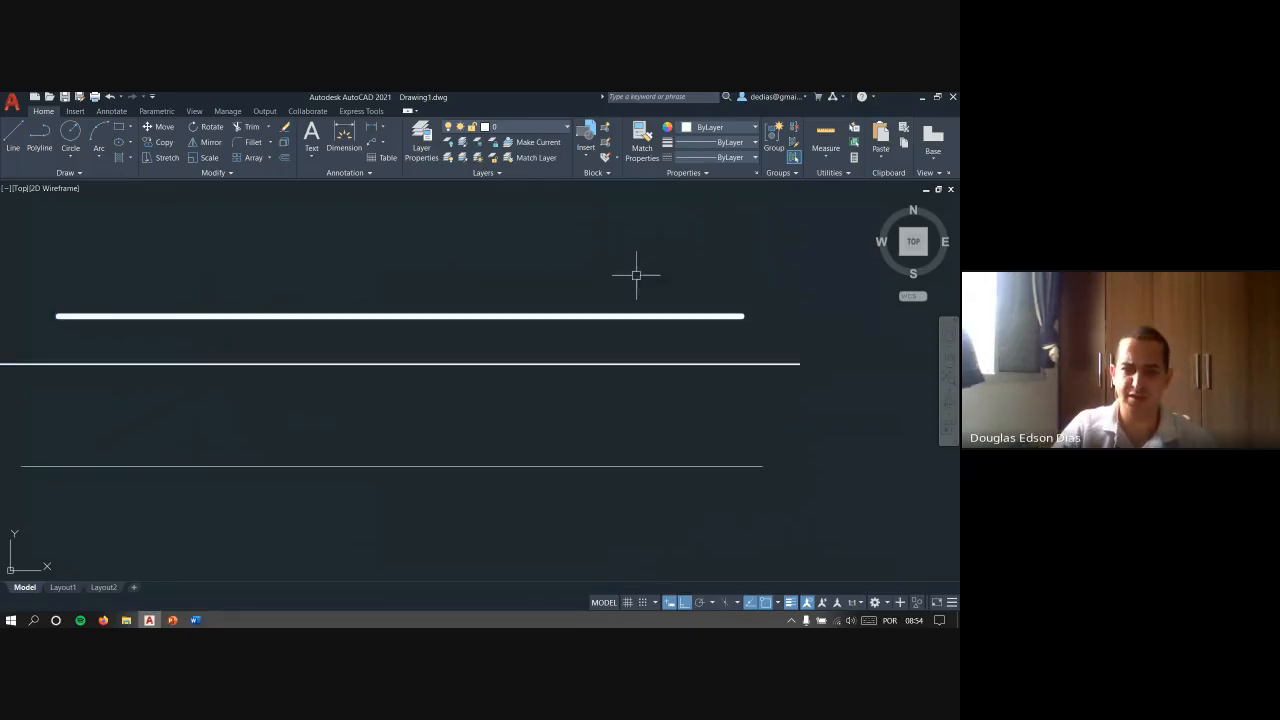
click(632, 280)
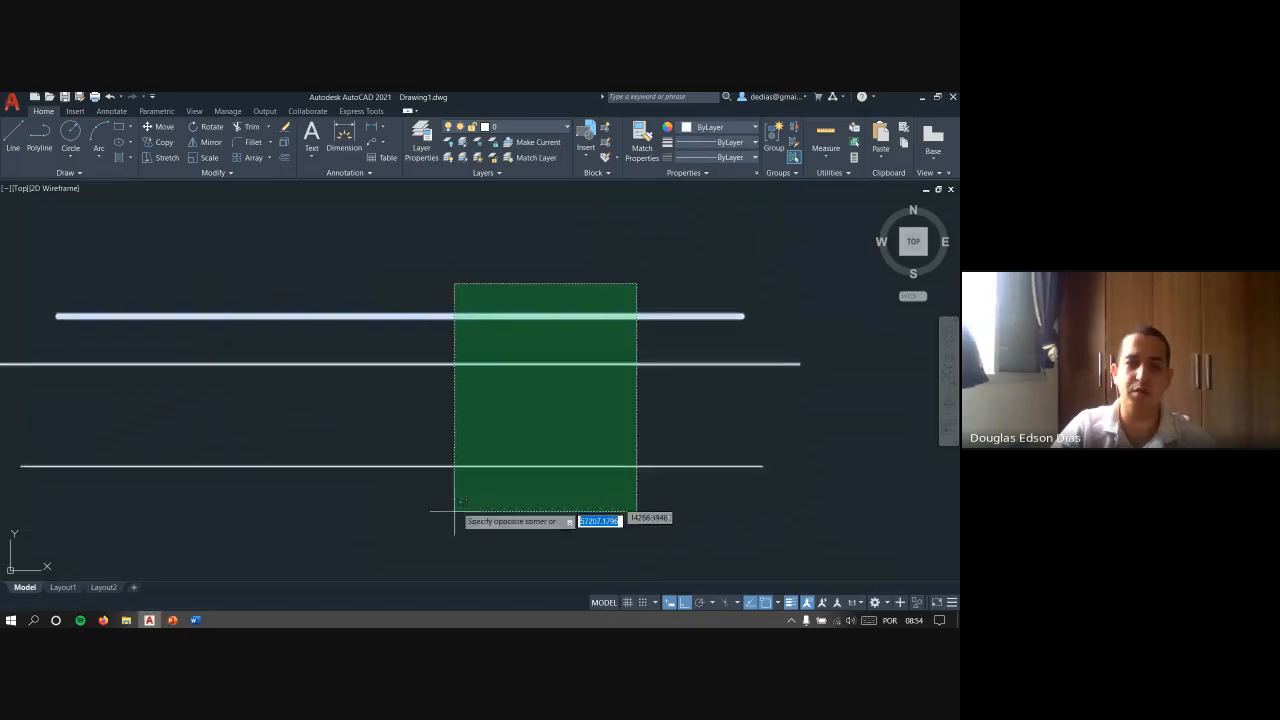
click(452, 512)
key(Escape)
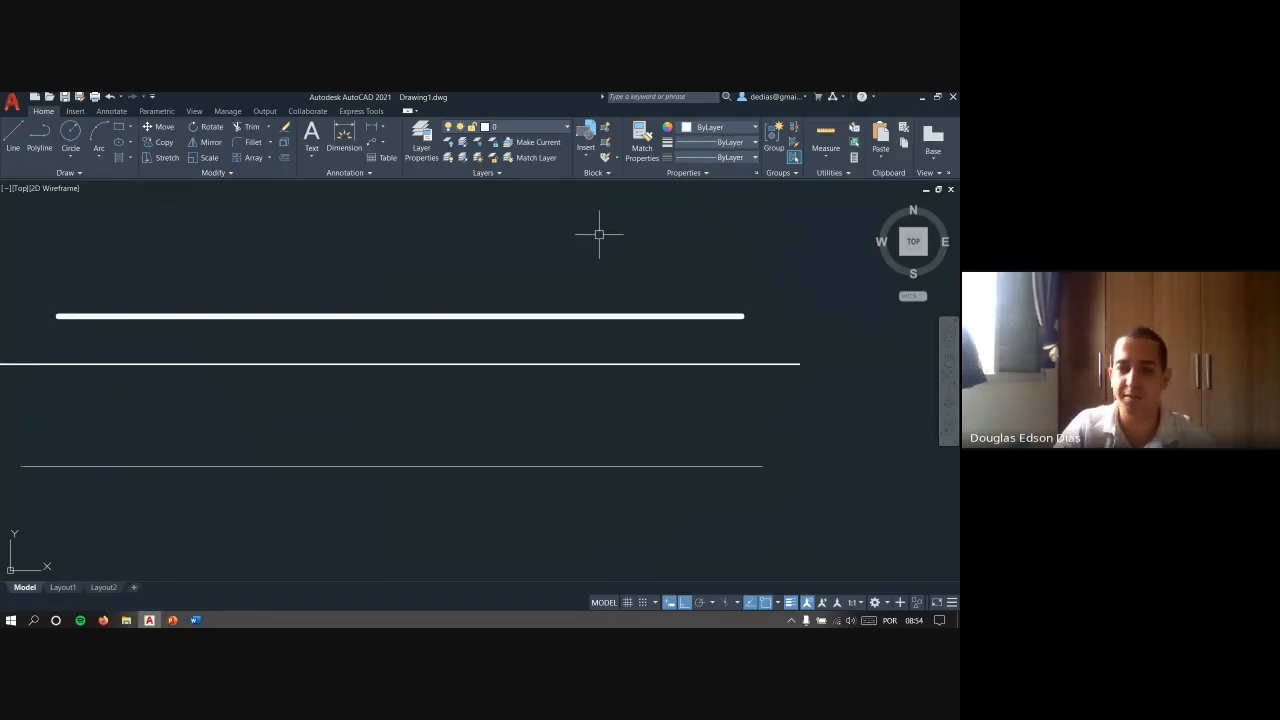
- Check the lineweights by selecting the top line, the middle line and finally all three lines, clearing each selection
click(773, 280)
click(700, 338)
key(Escape)
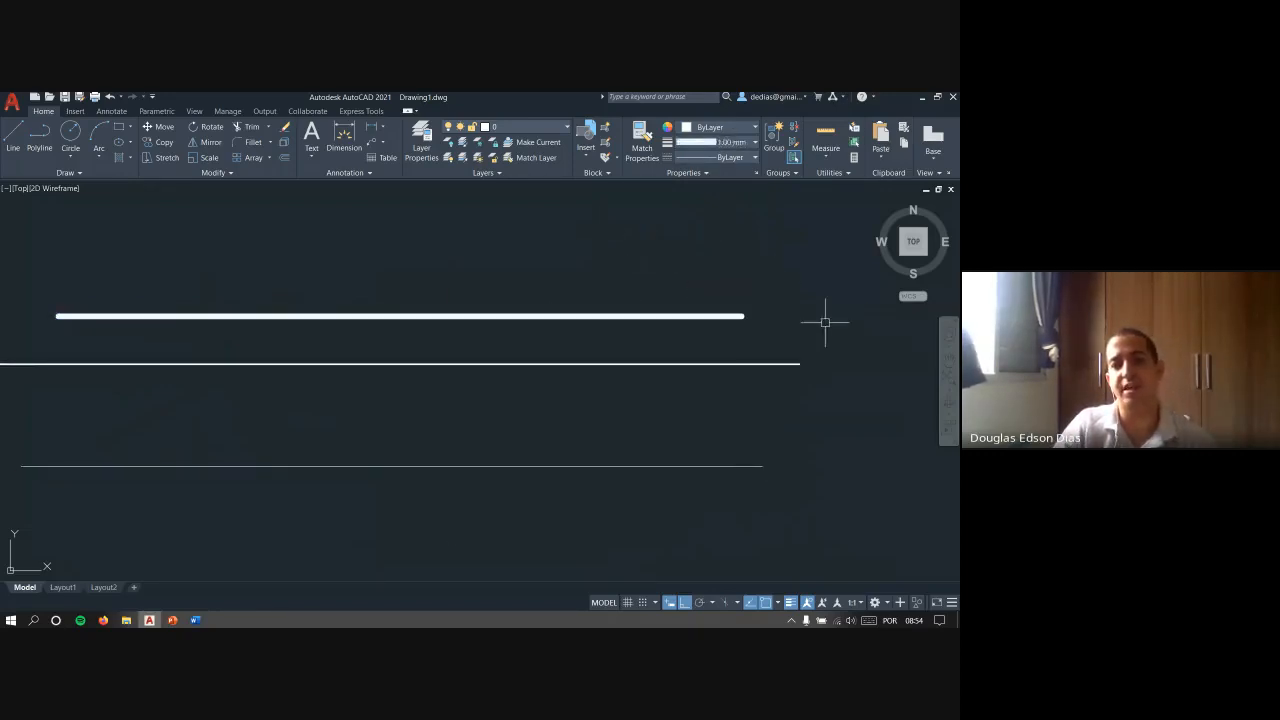
click(825, 323)
click(753, 388)
key(Escape)
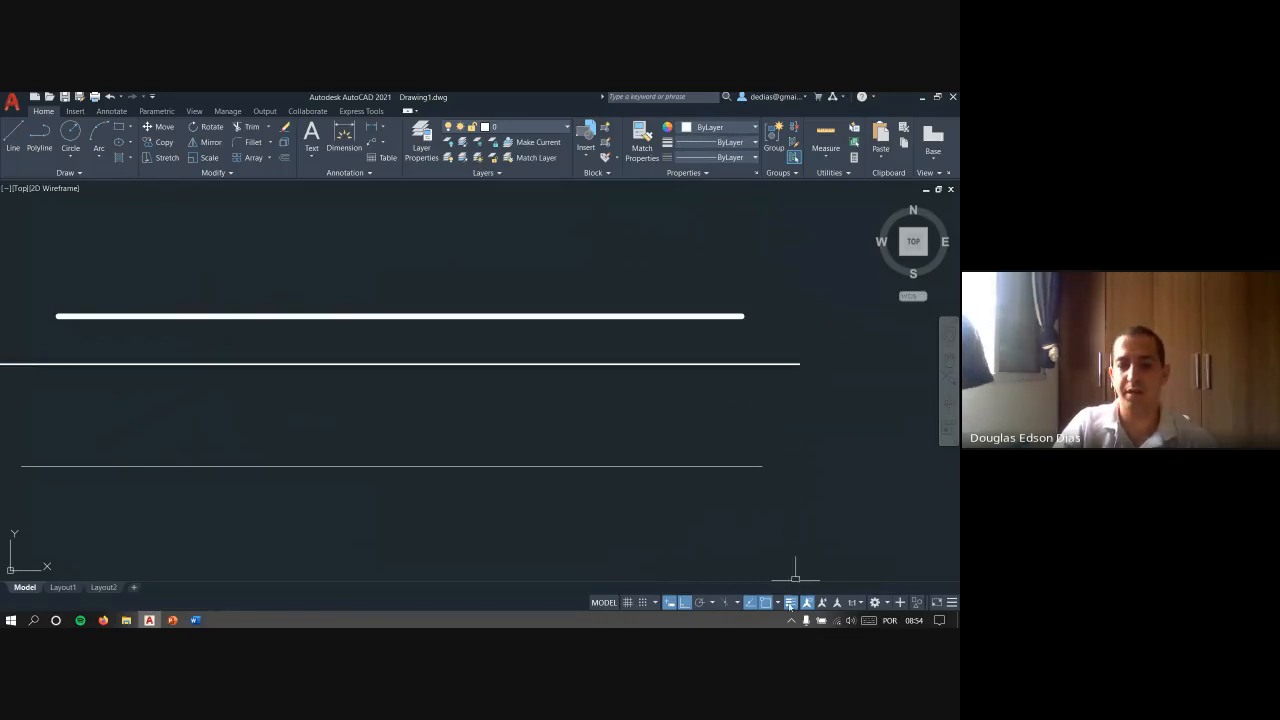
click(813, 505)
click(663, 239)
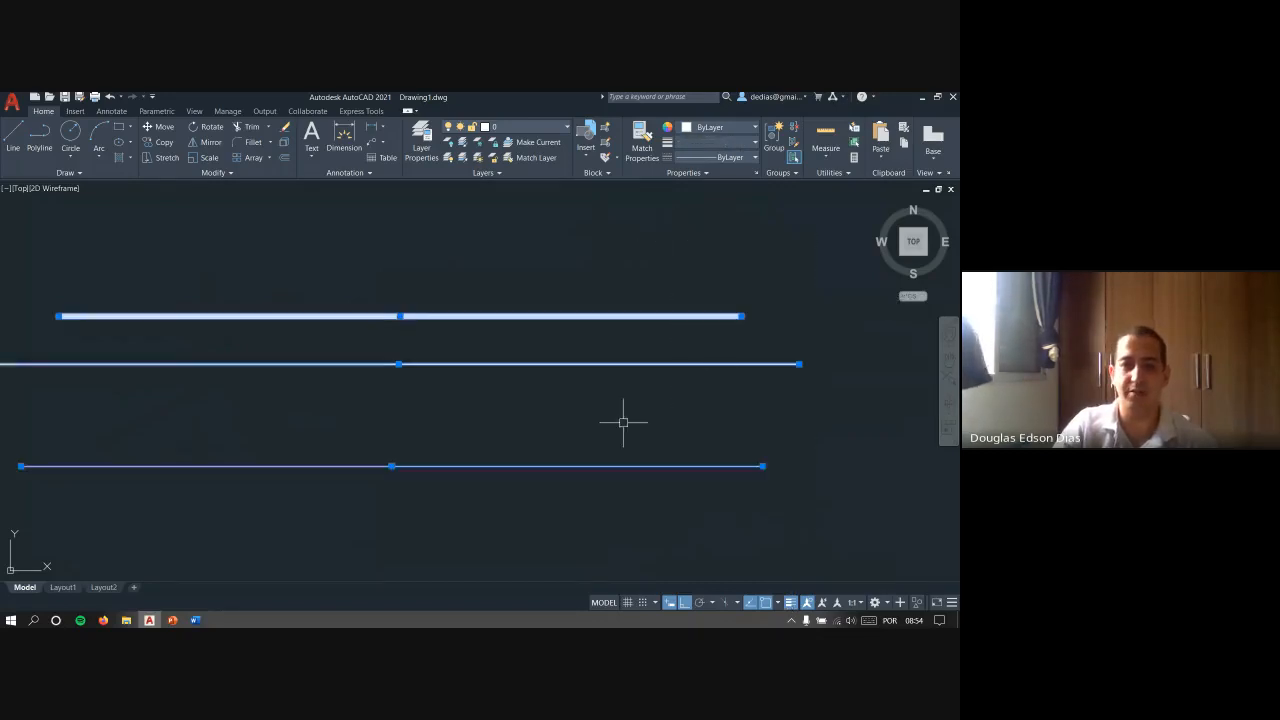
key(Escape)
- Compare the three lines' thickness at different zoom levels and with the lineweight display switched off and back on
scroll(520, 339, down, 5)
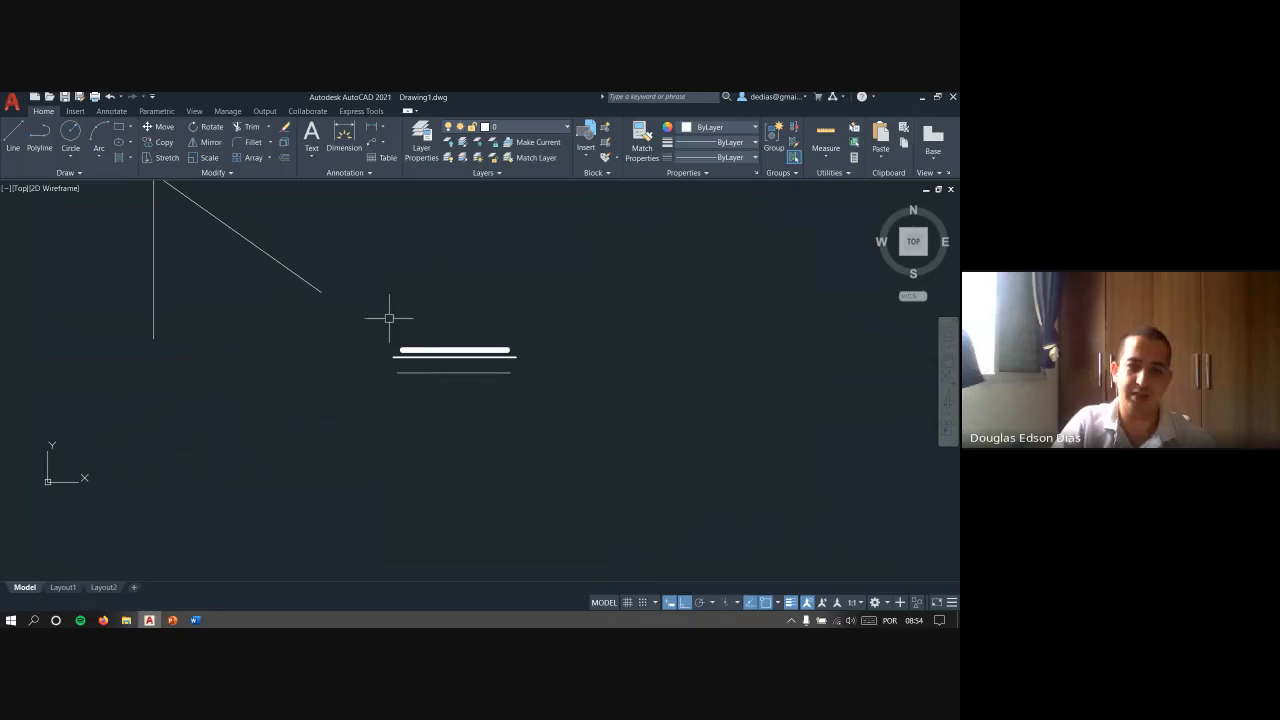
middle_drag(389, 317, 451, 380)
scroll(569, 388, up, 3)
scroll(463, 439, up, 2)
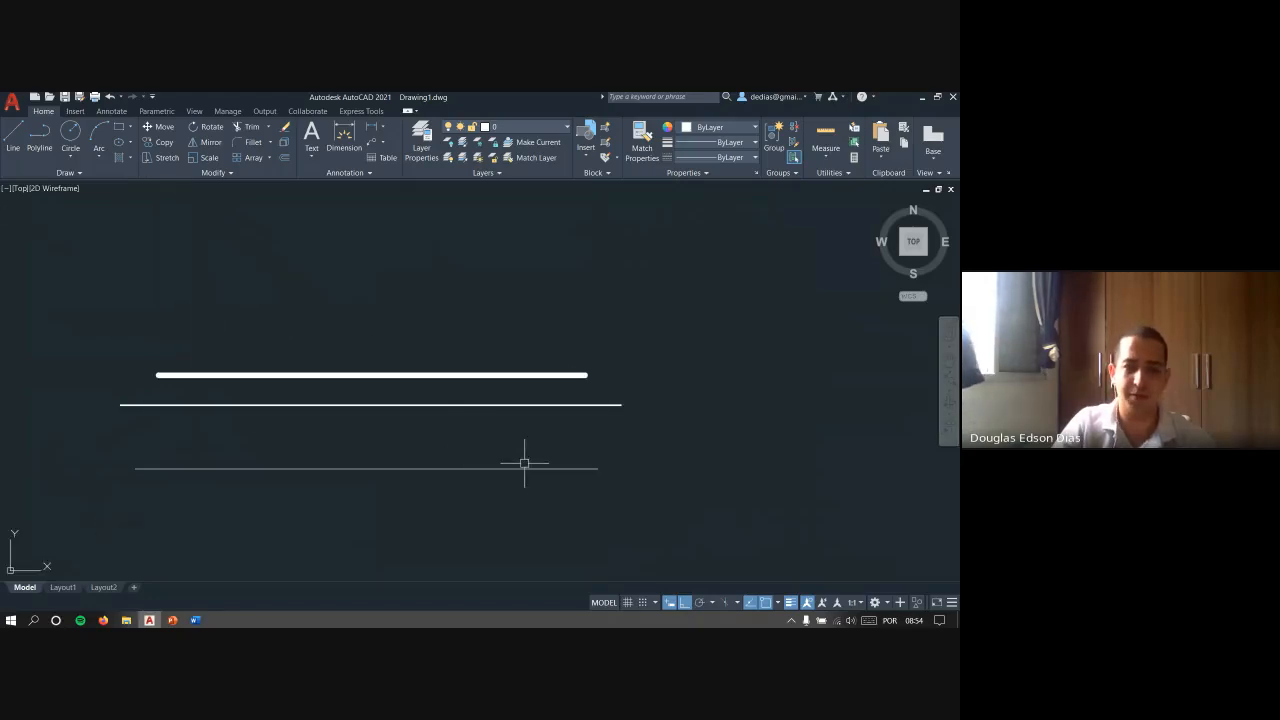
click(790, 602)
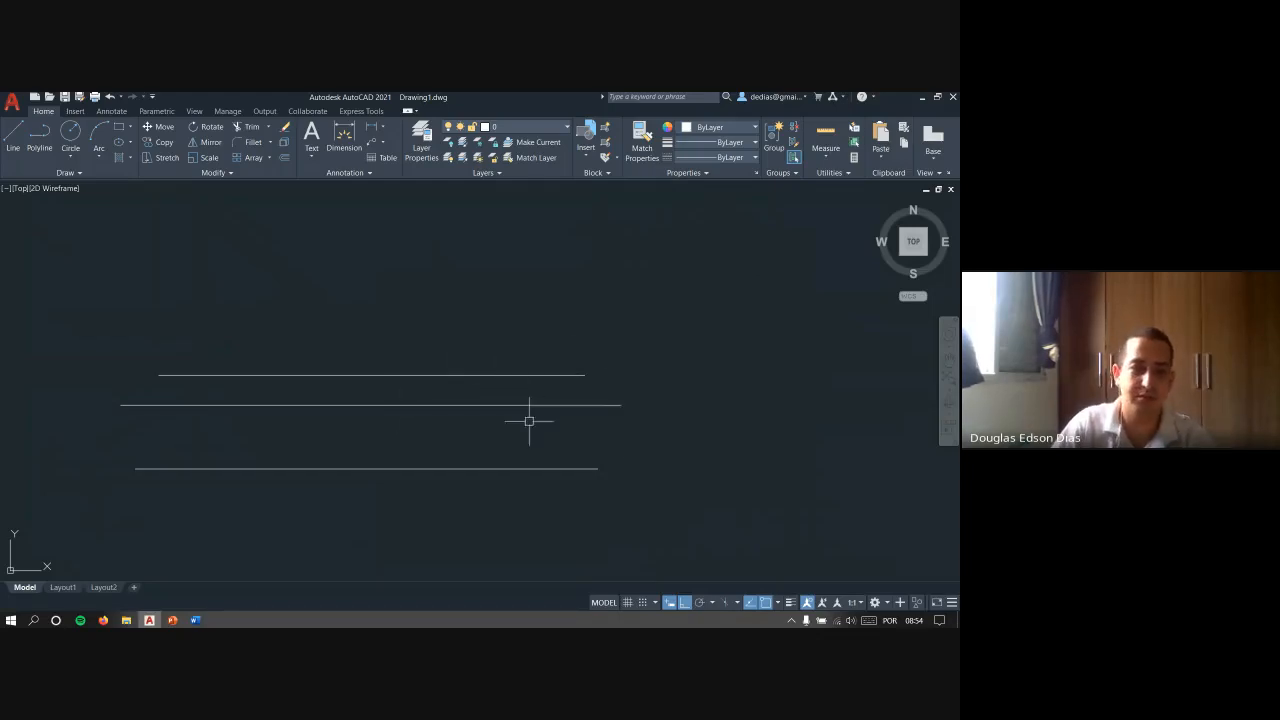
click(789, 602)
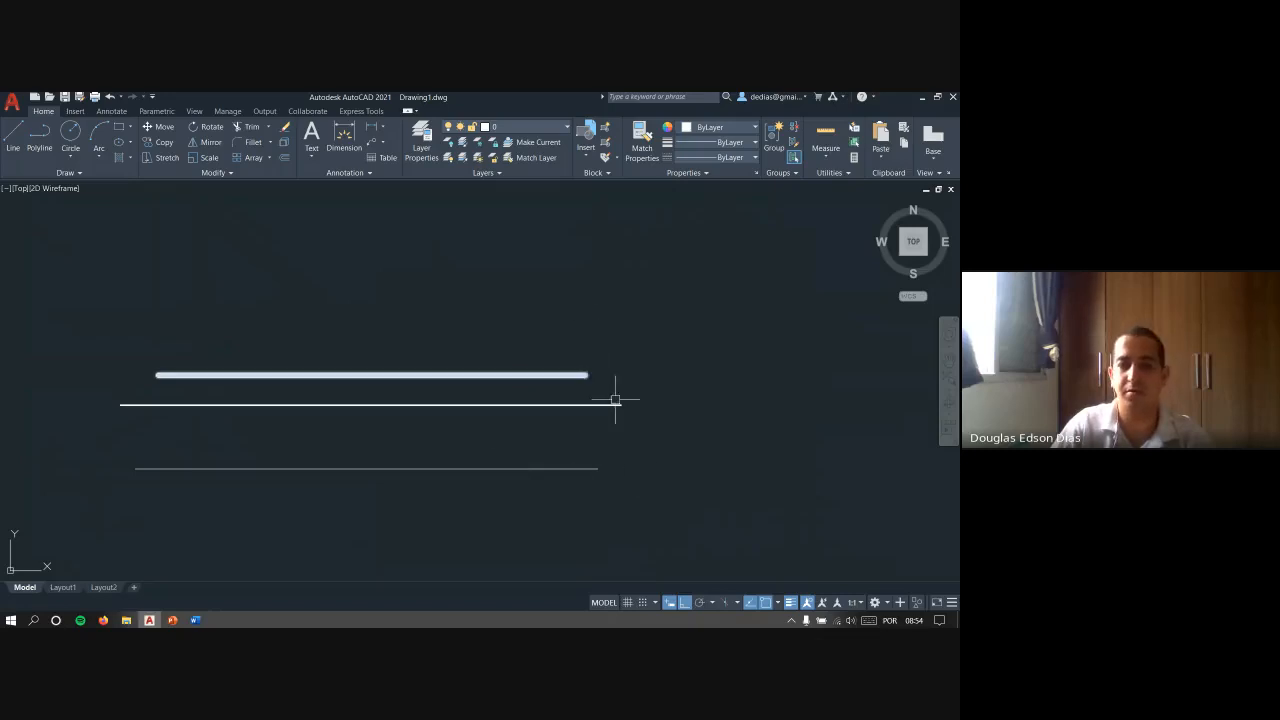
- Assign the same thin lineweight to all three horizontal lines and check them by toggling the lineweight display off and on
drag(727, 511, 560, 344)
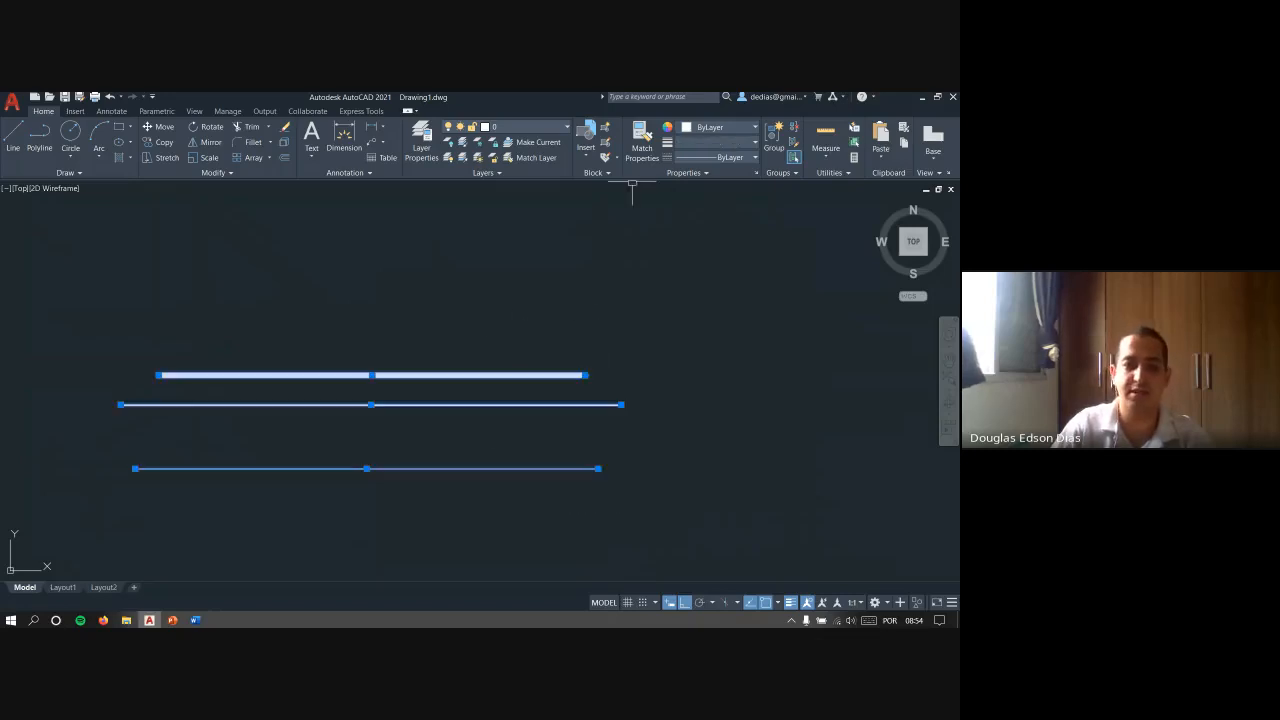
click(720, 144)
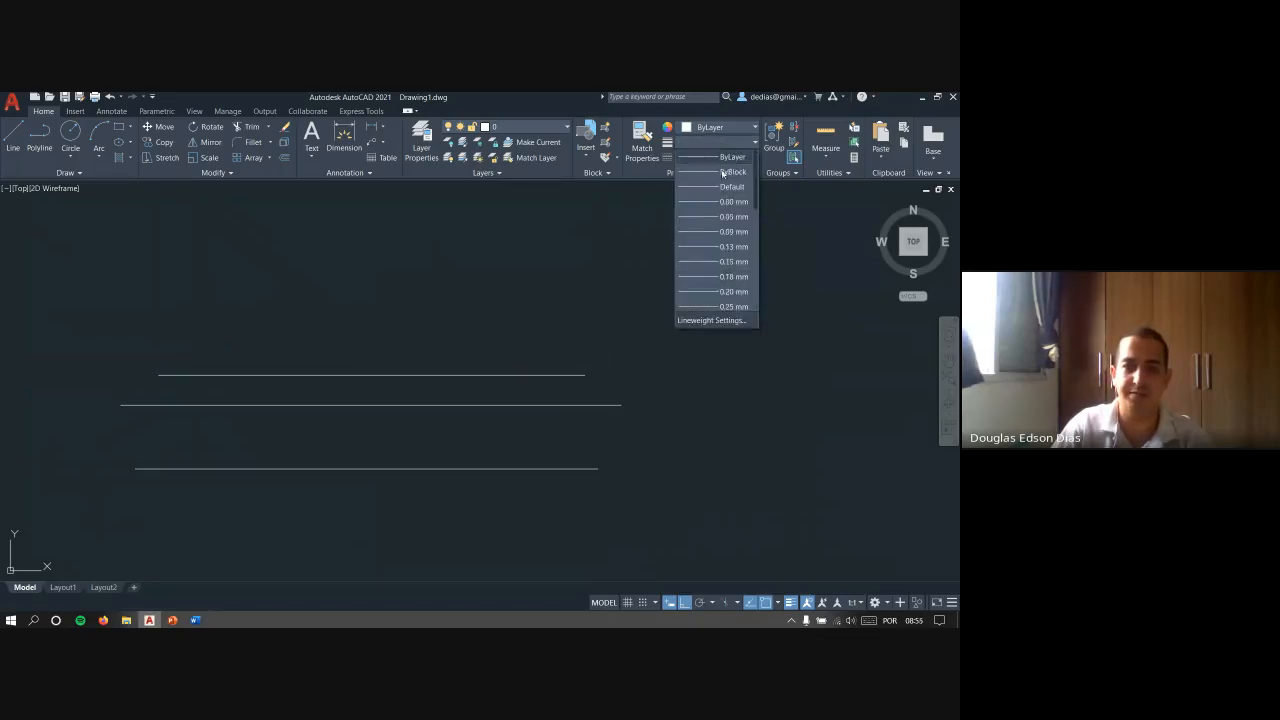
middle_drag(608, 342, 675, 280)
click(791, 605)
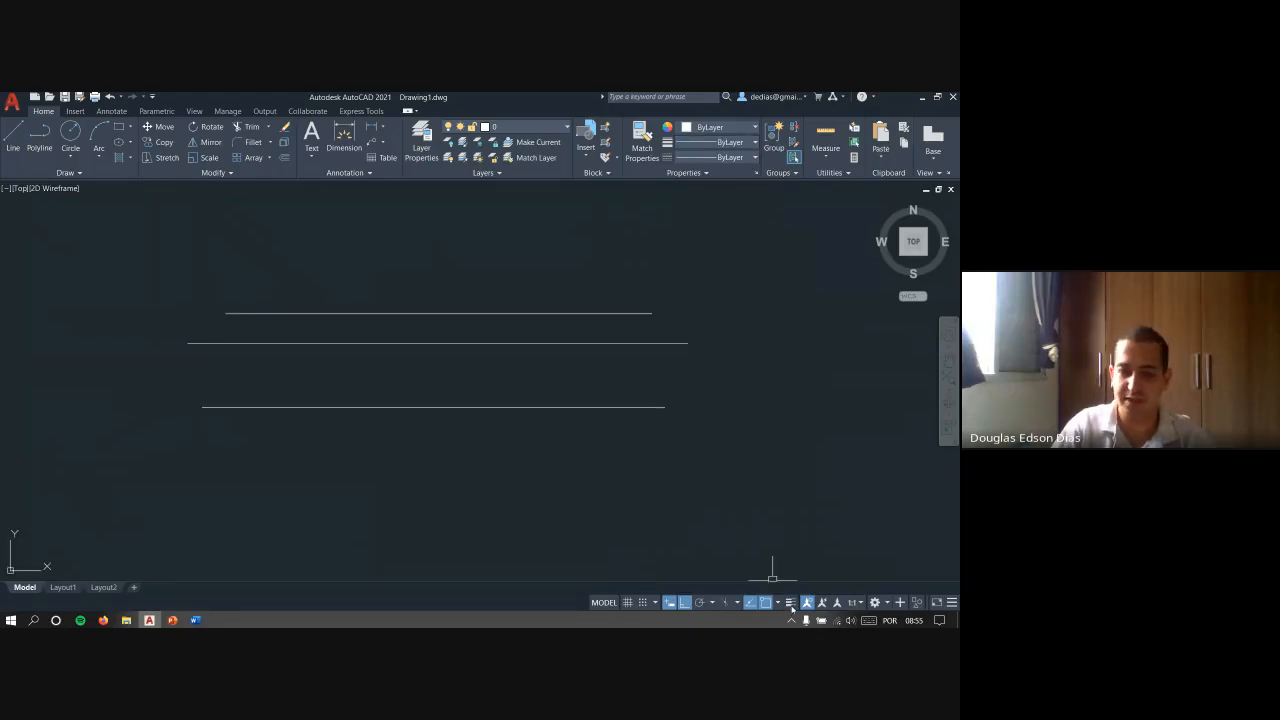
click(791, 605)
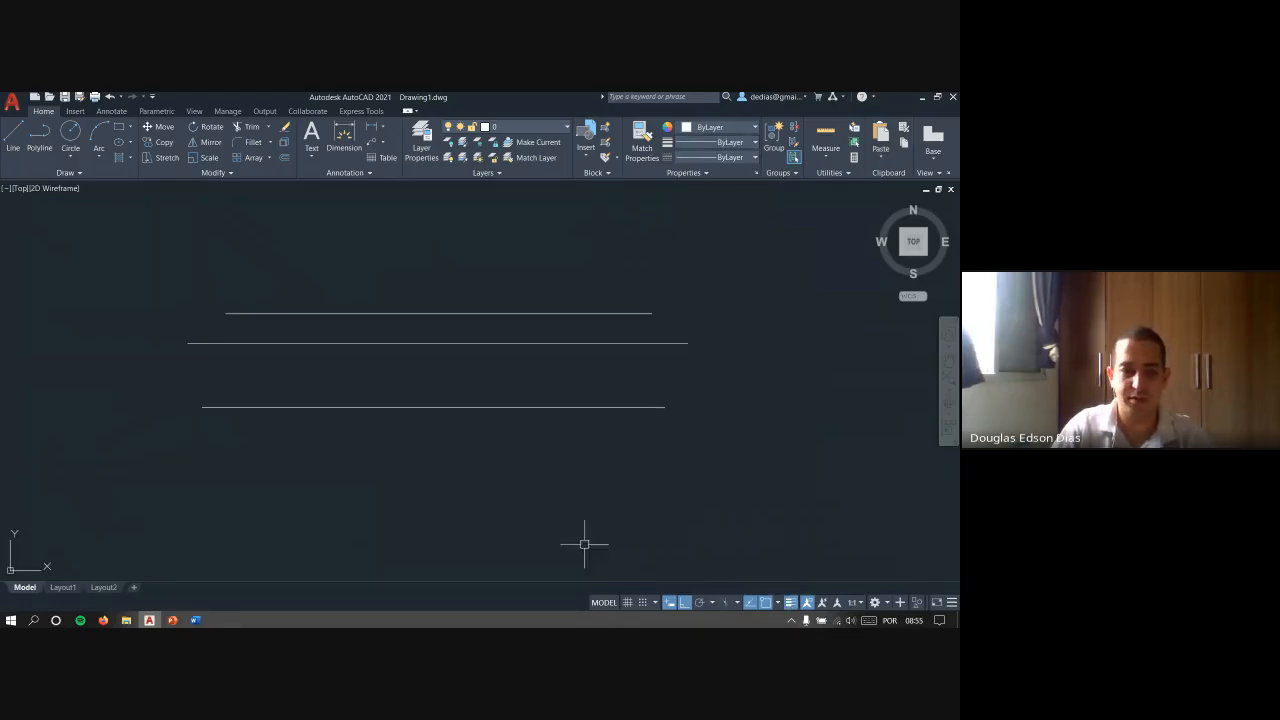
- Switch to the PowerPoint slide show and advance to the COMANDOS BÁSICOS slide
key(alt+Tab)
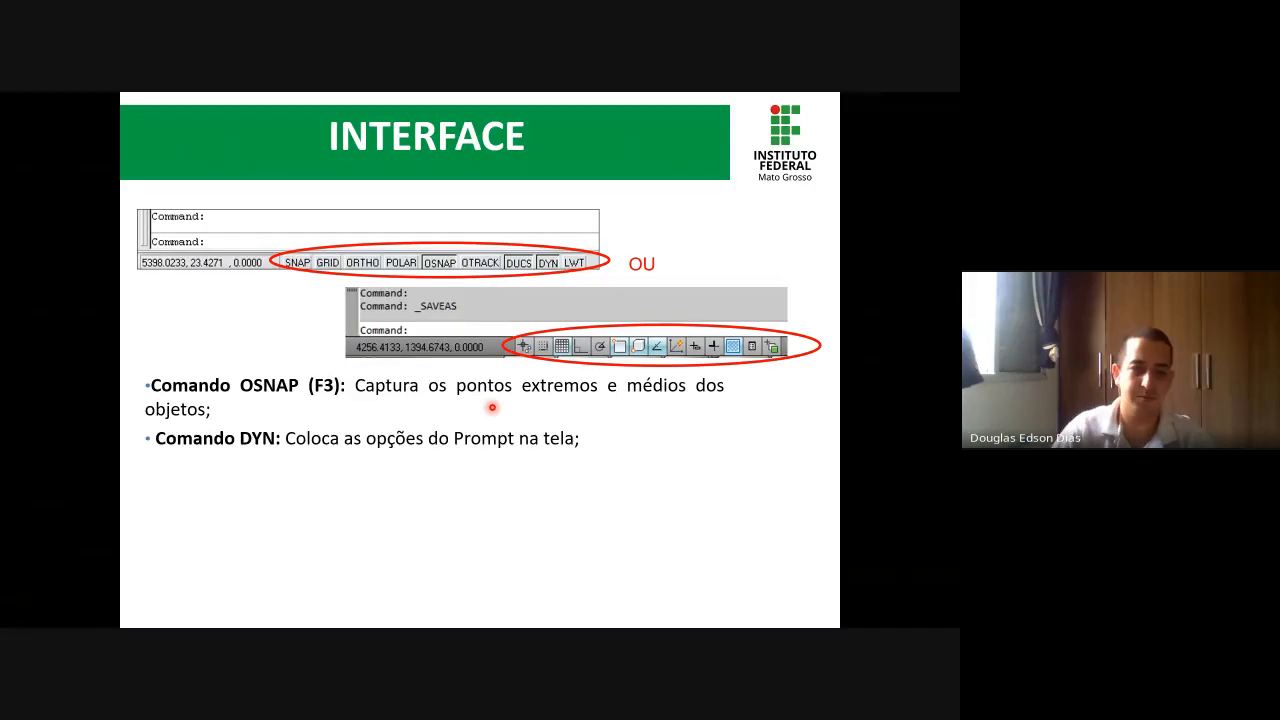
key(Right)
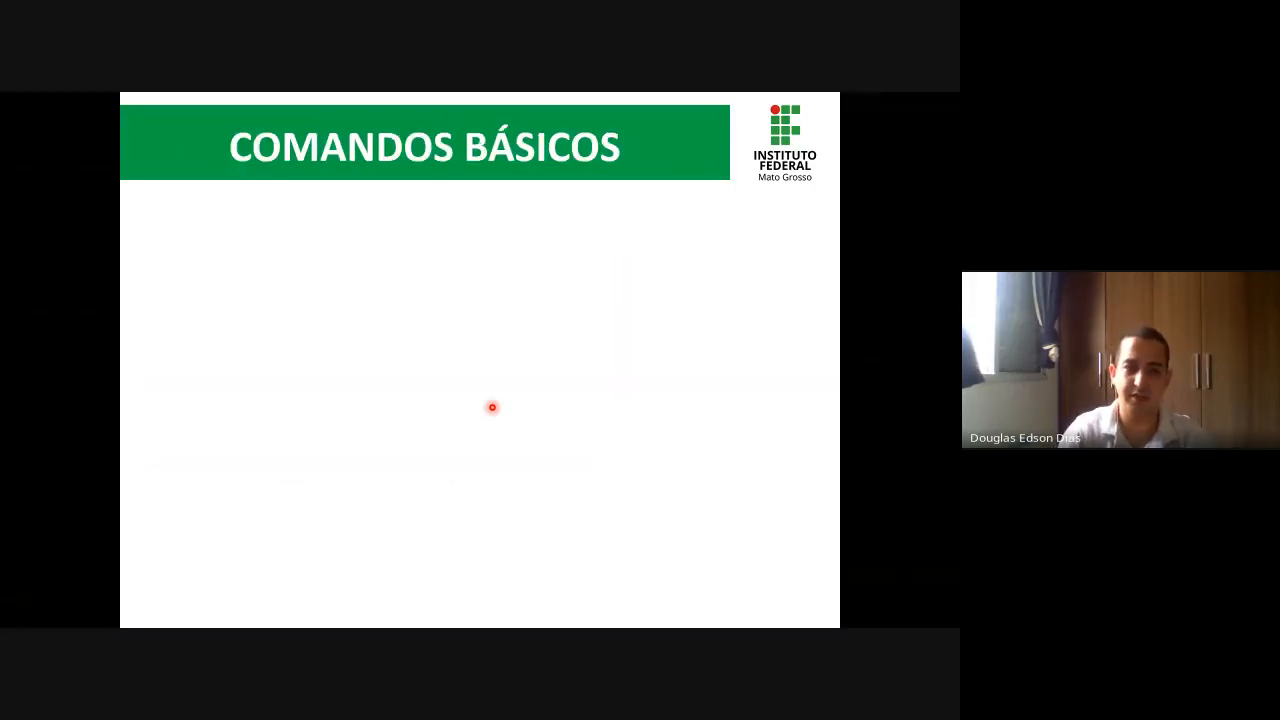
- Reveal the ENTER ou SPACE item on the COMANDOS BÁSICOS slide and switch to AutoCAD
key(Right)
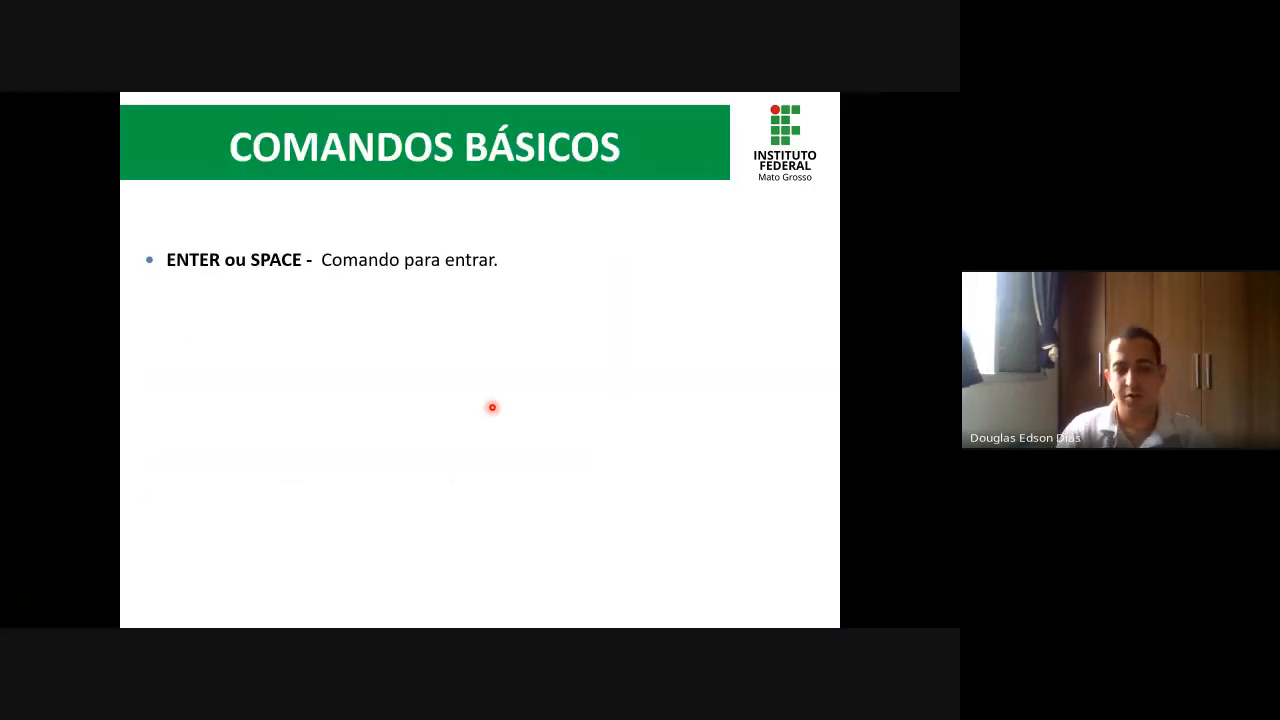
key(alt+Tab)
- Erase the three horizontal lines and the small angled lines near the origin to empty the drawing
click(674, 466)
click(495, 270)
text(e)
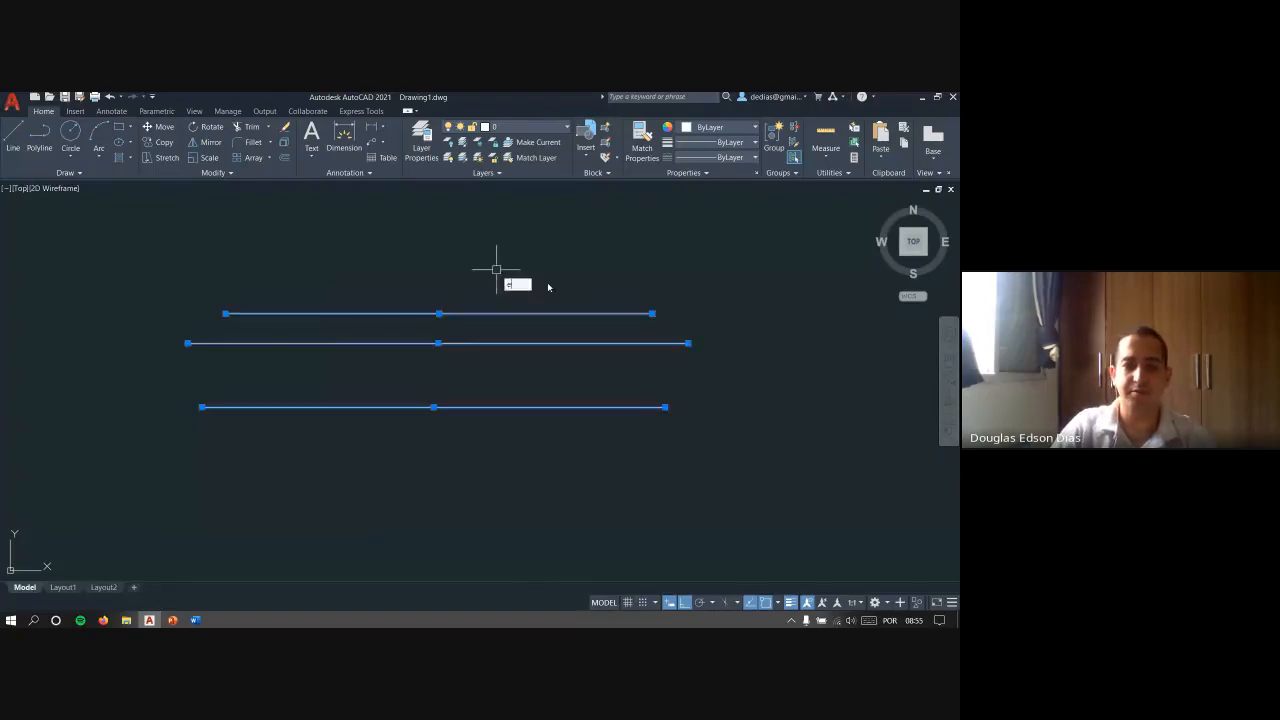
key(Return)
scroll(452, 323, down, 3)
scroll(452, 323, down, 5)
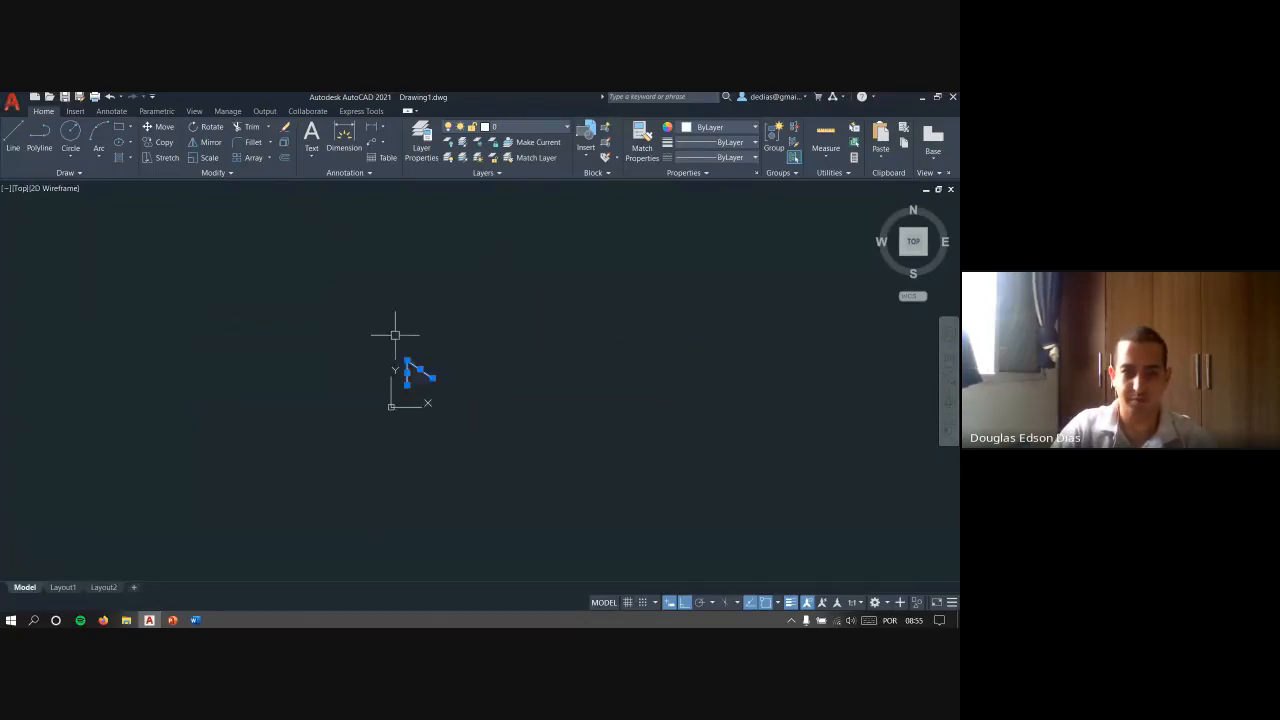
middle_drag(519, 369, 222, 370)
middle_drag(557, 332, 587, 406)
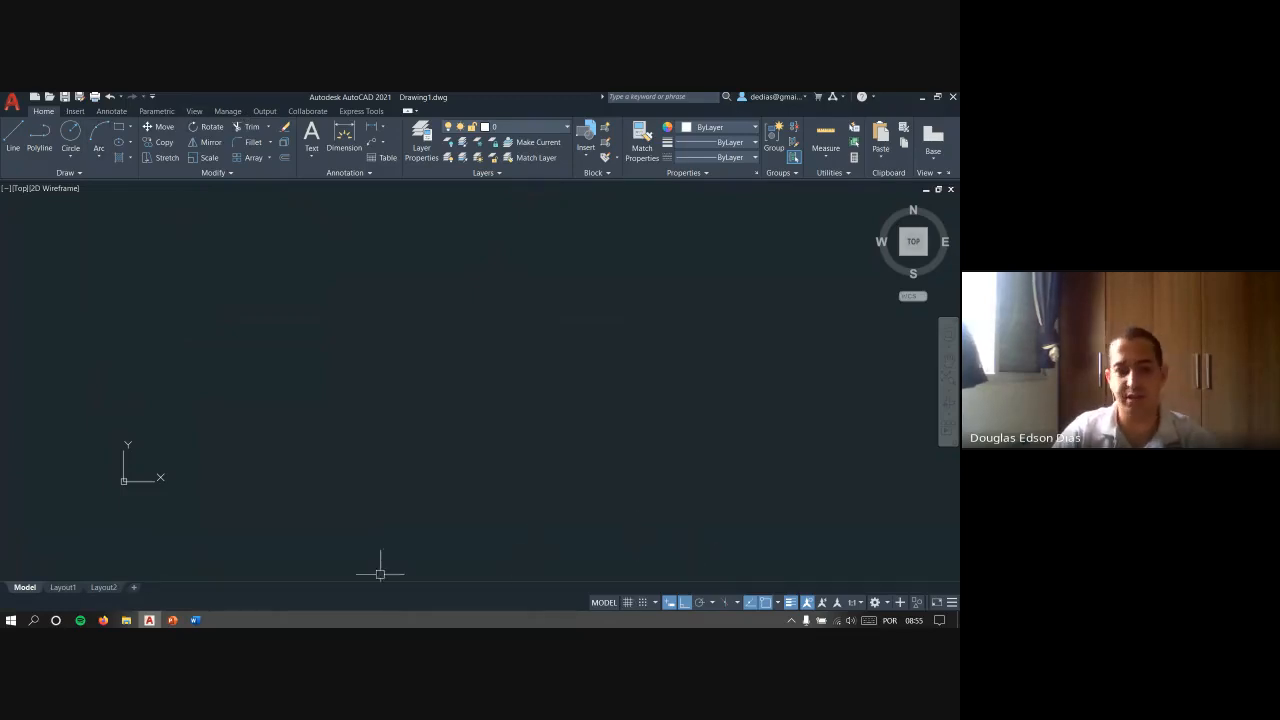
- Show the command line and hide it again, confirming its closure
click(194, 111)
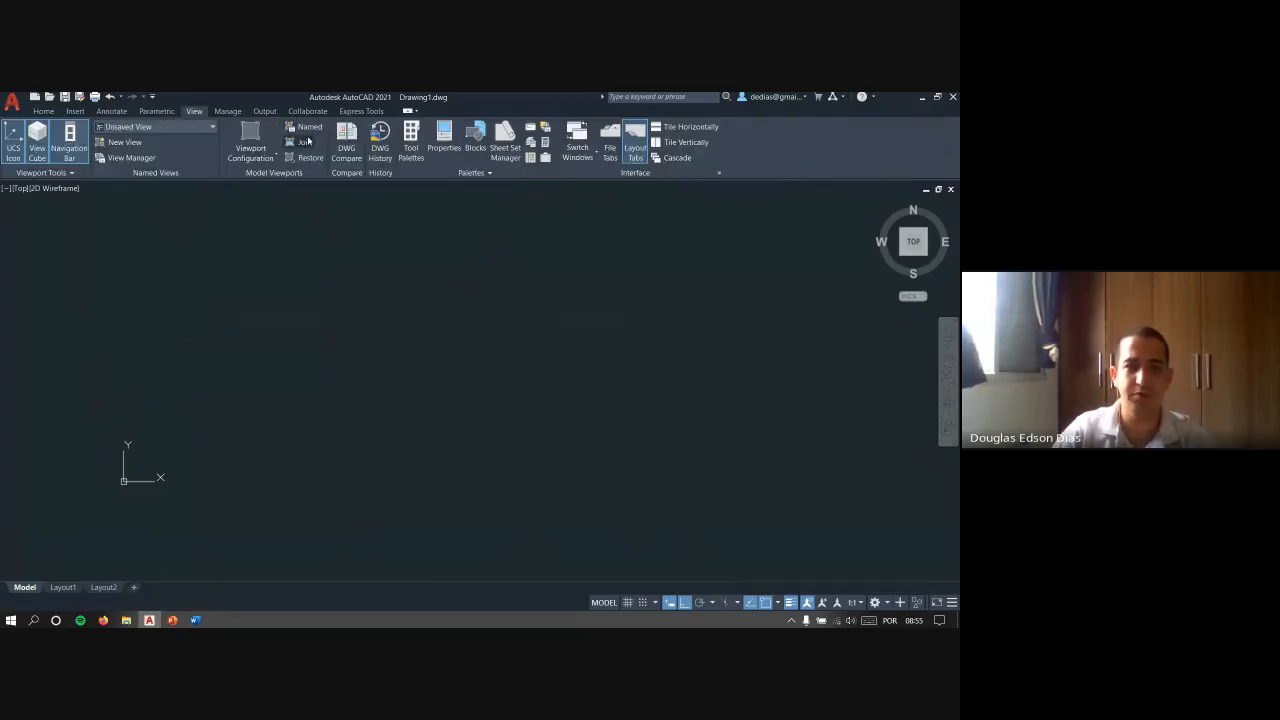
click(532, 128)
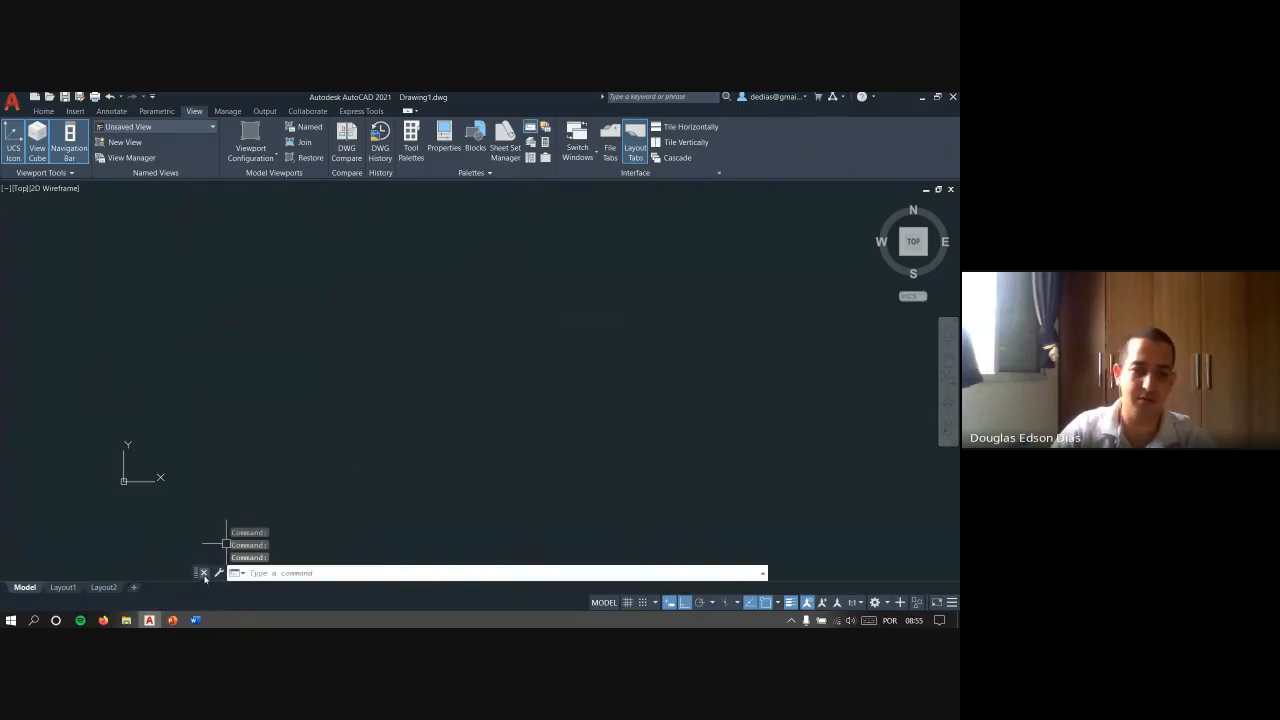
click(203, 572)
key(Return)
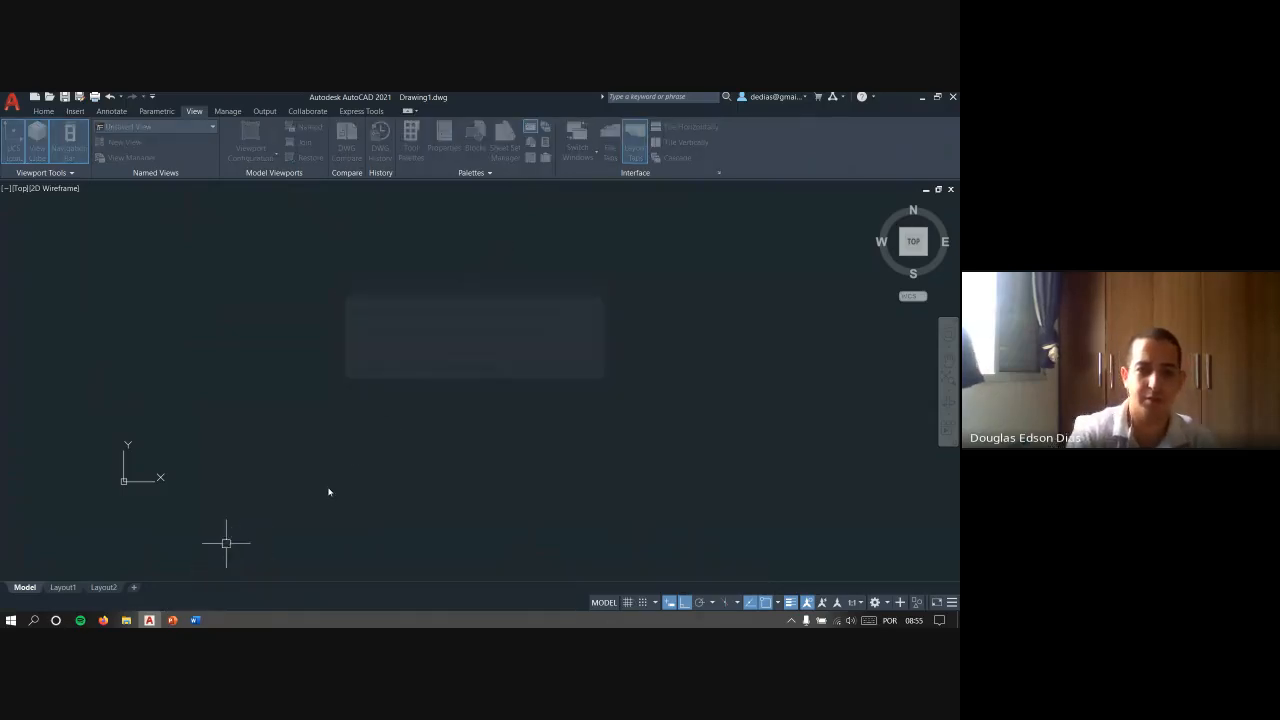
- Bring the command line back with the COMMANDLINE command and cancel any active command
text(dom)
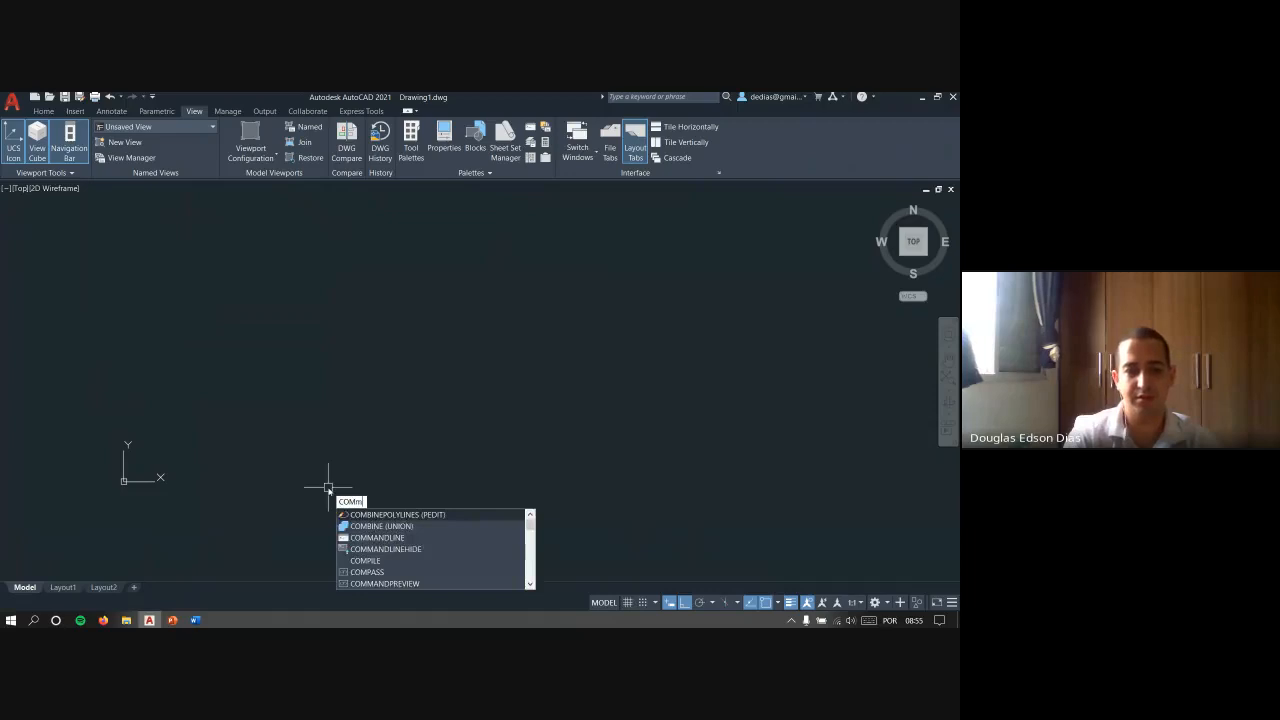
text(m)
key(Return)
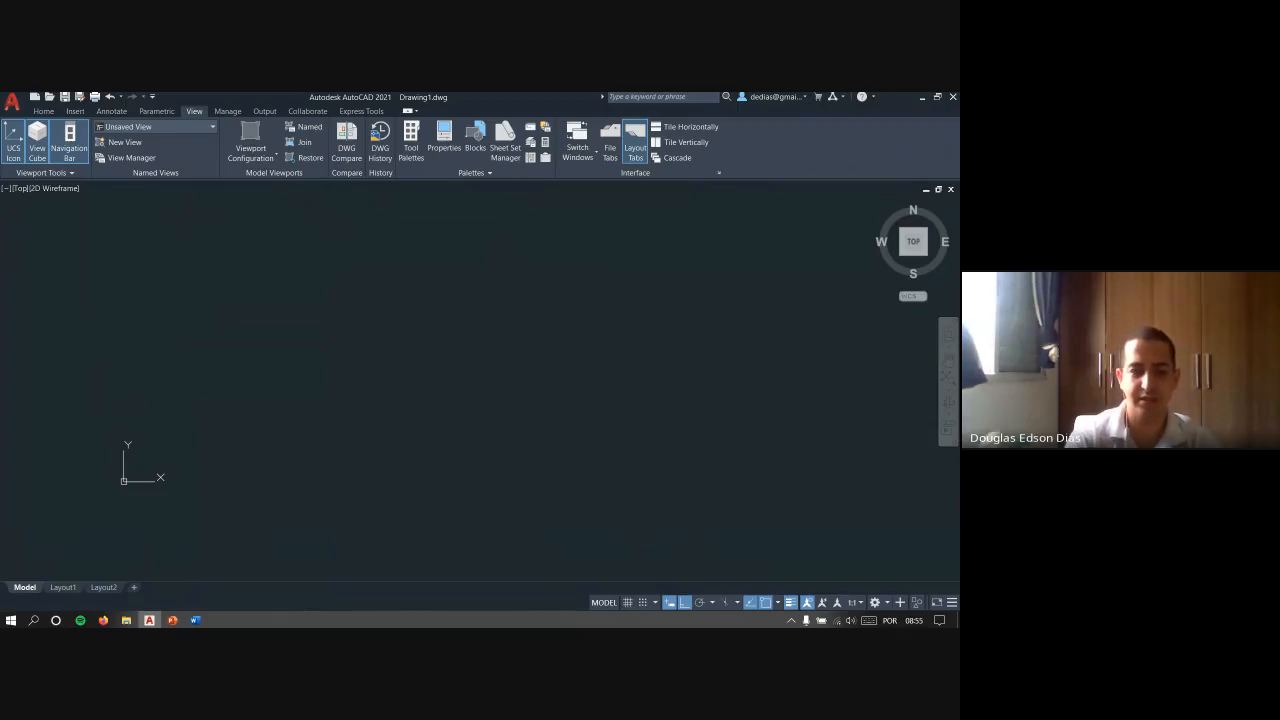
key(Escape)
key(Escape)
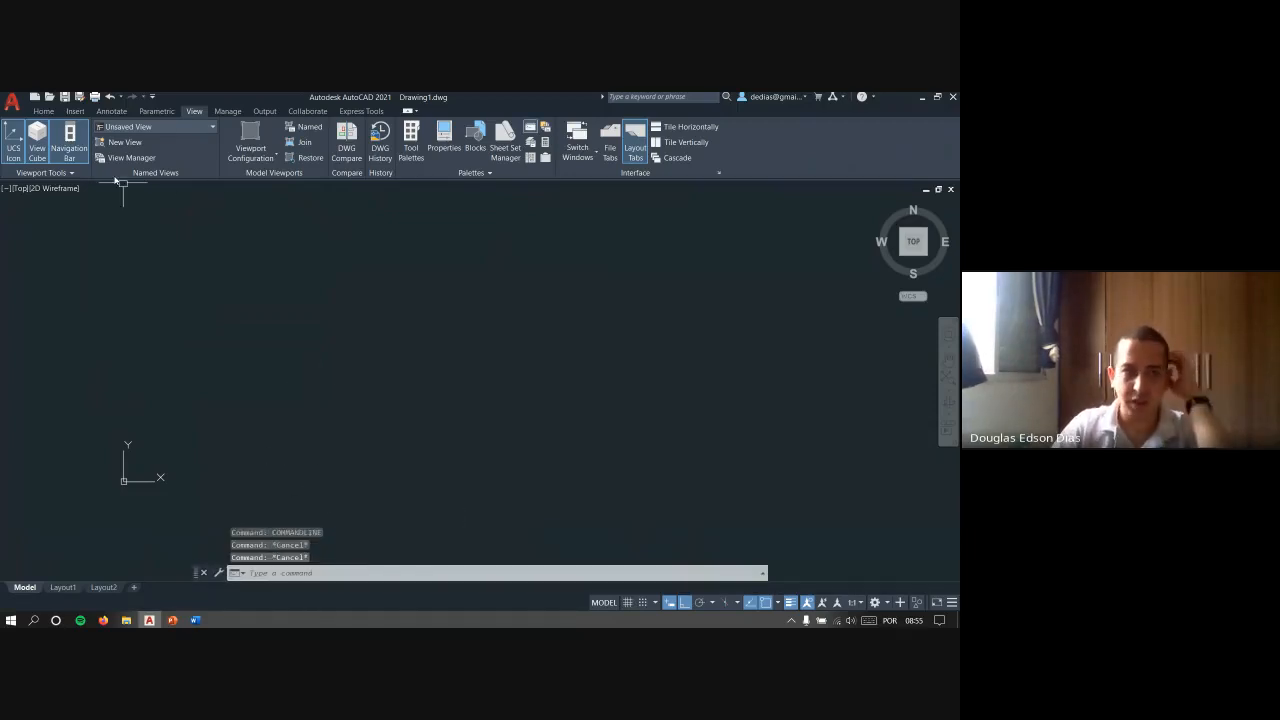
- Start the Circle command once from its tool and once by its full name CIRCLE, cancelling it each time
click(43, 111)
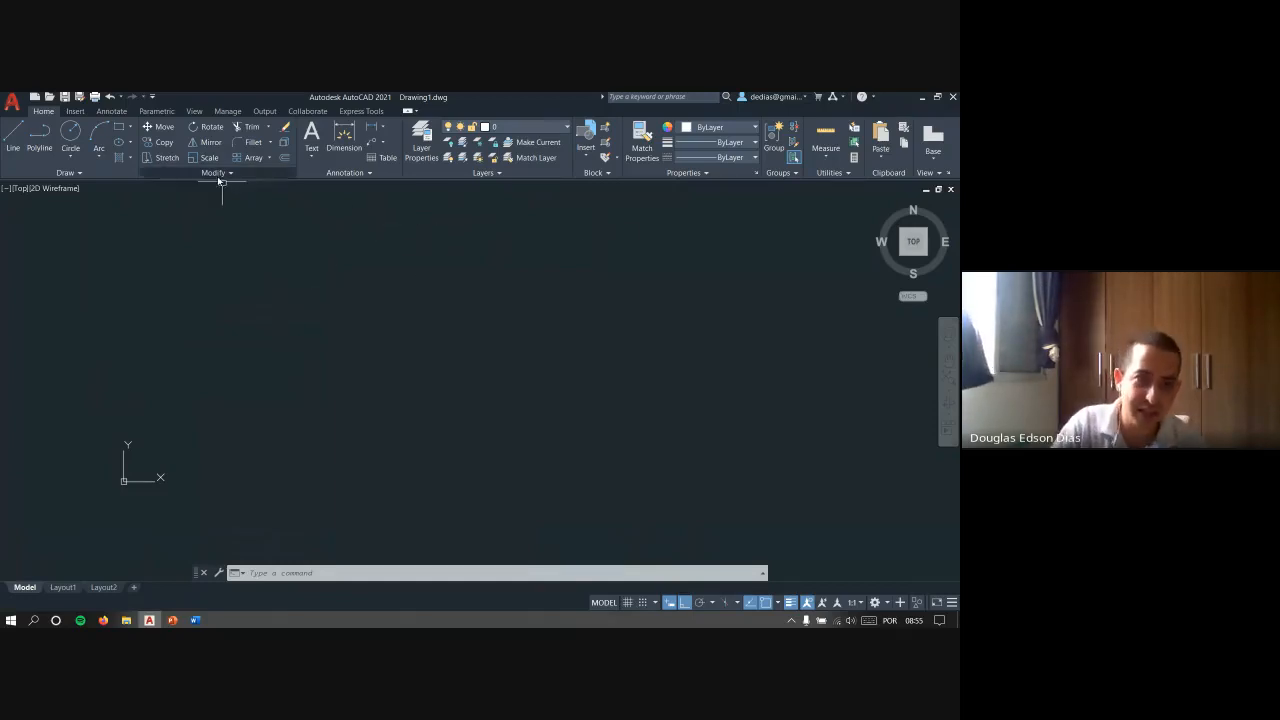
click(71, 133)
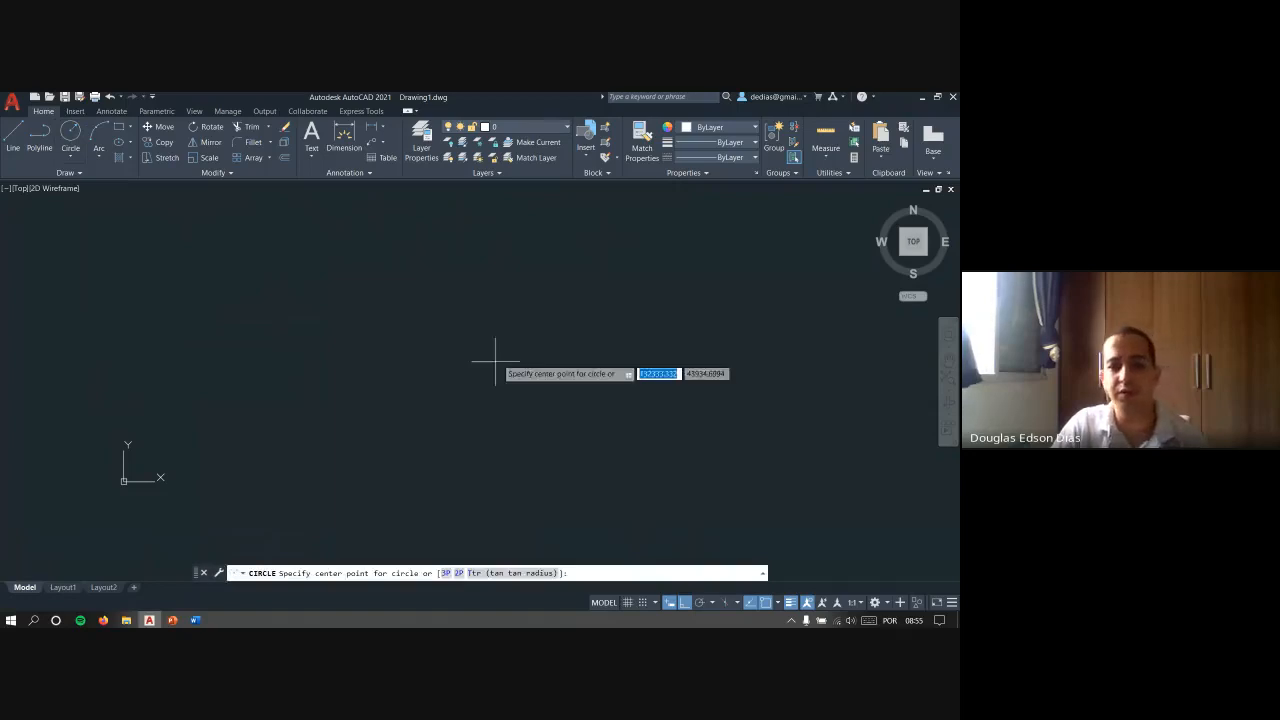
key(Escape)
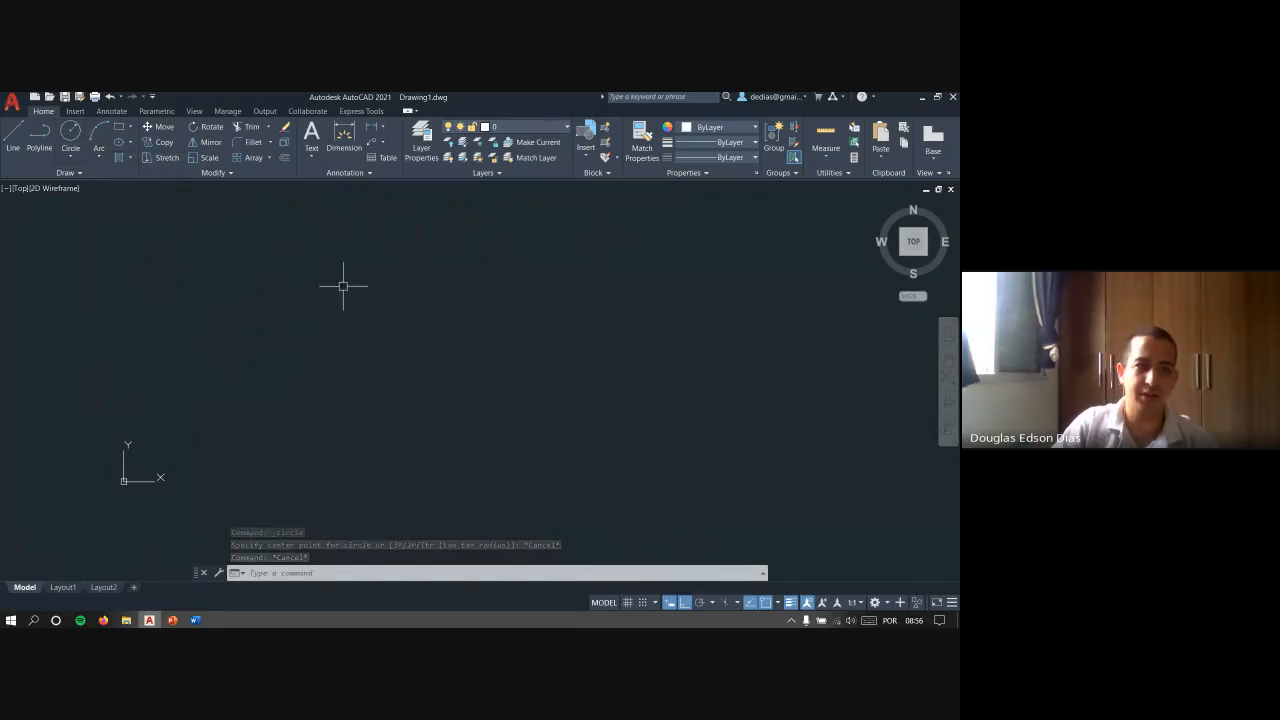
text(circl)
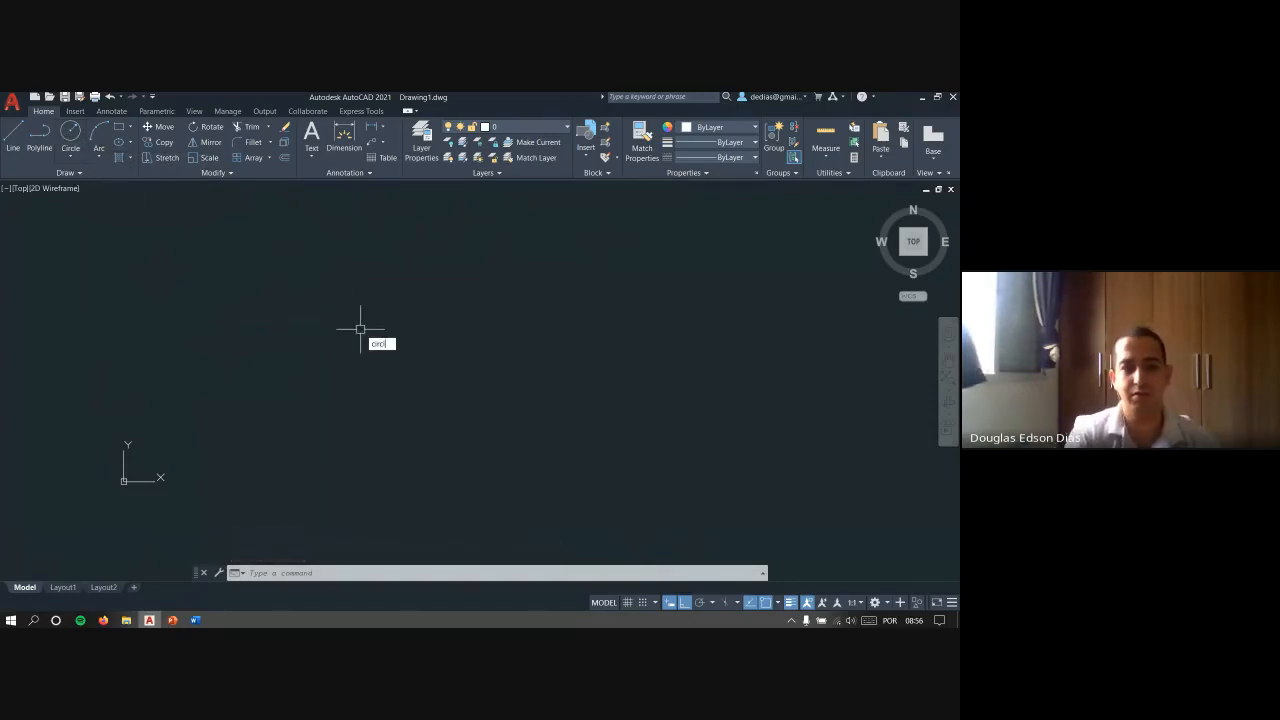
text(e)
key(Return)
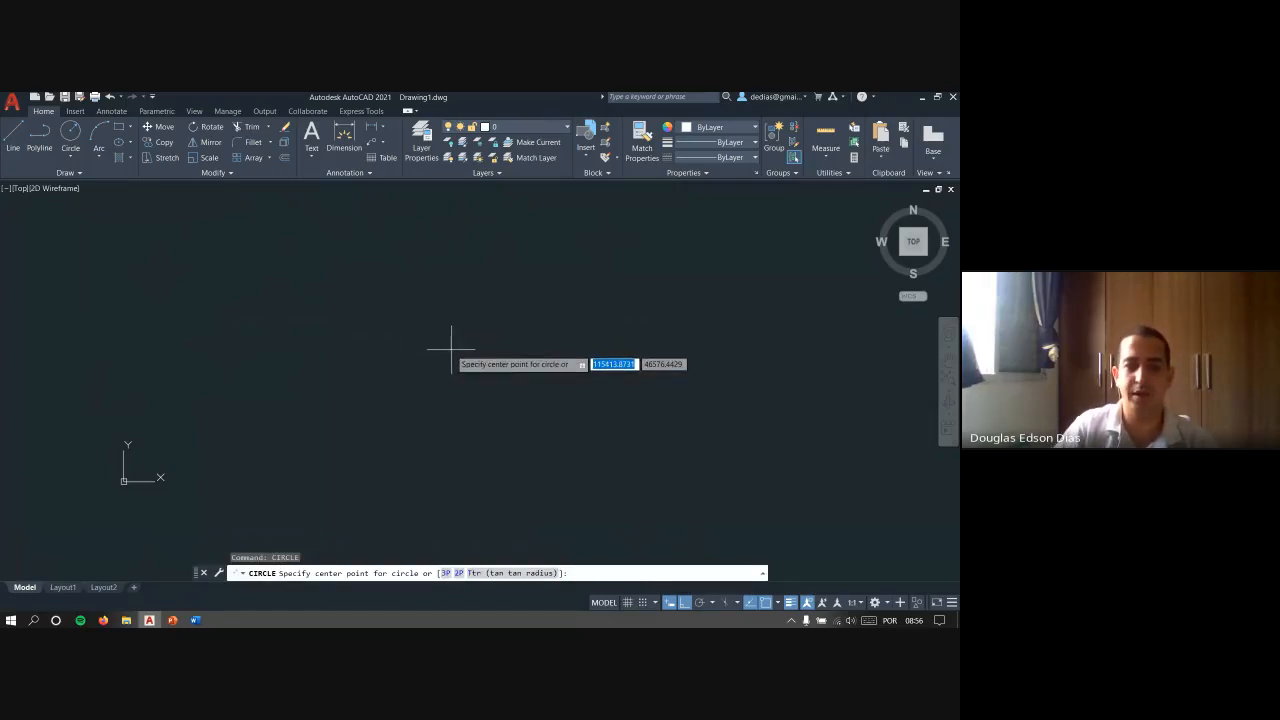
key(Escape)
key(Escape)
key(Escape)
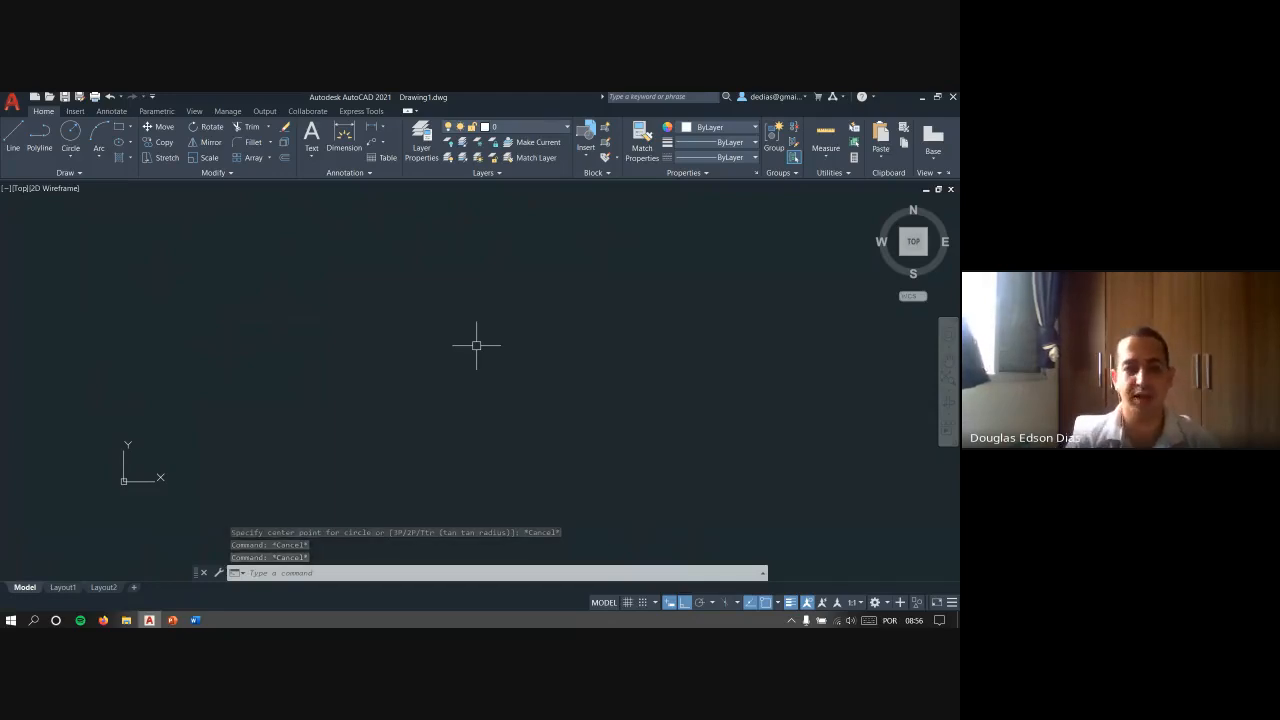
- View the command suggestions for the alias C beside the cursor twice, cancelling each entry
text(c)
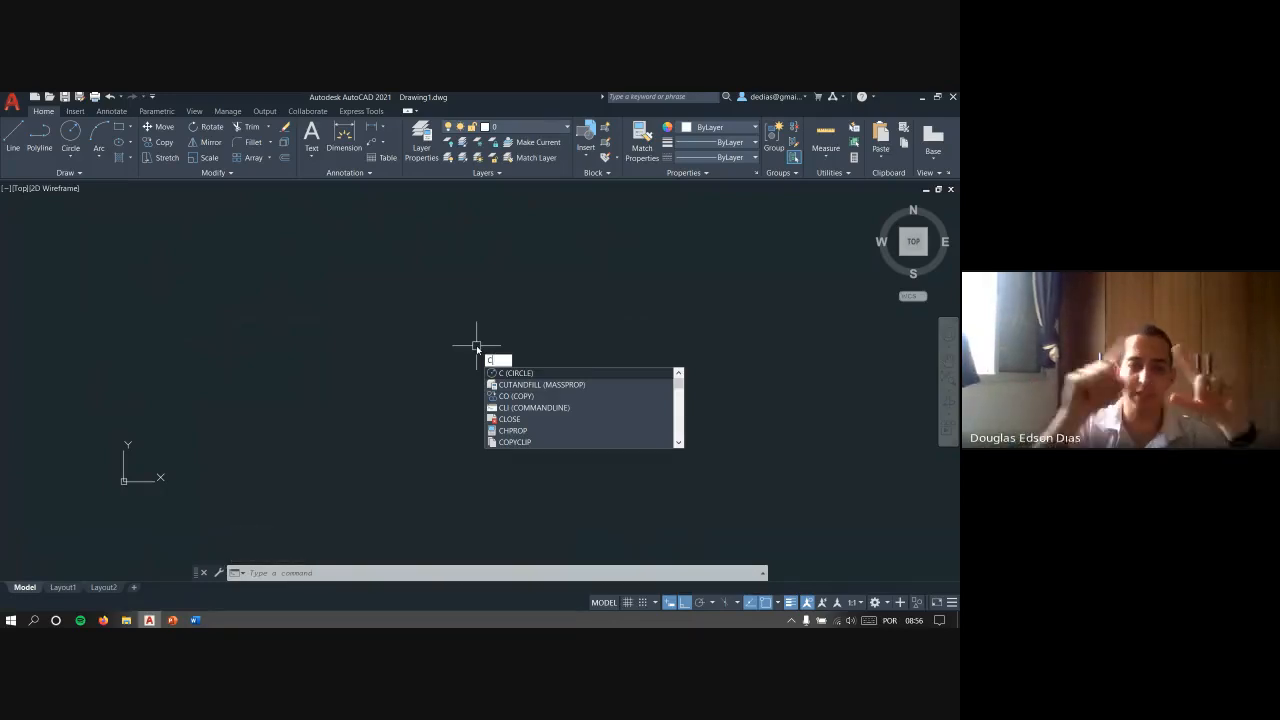
key(Escape)
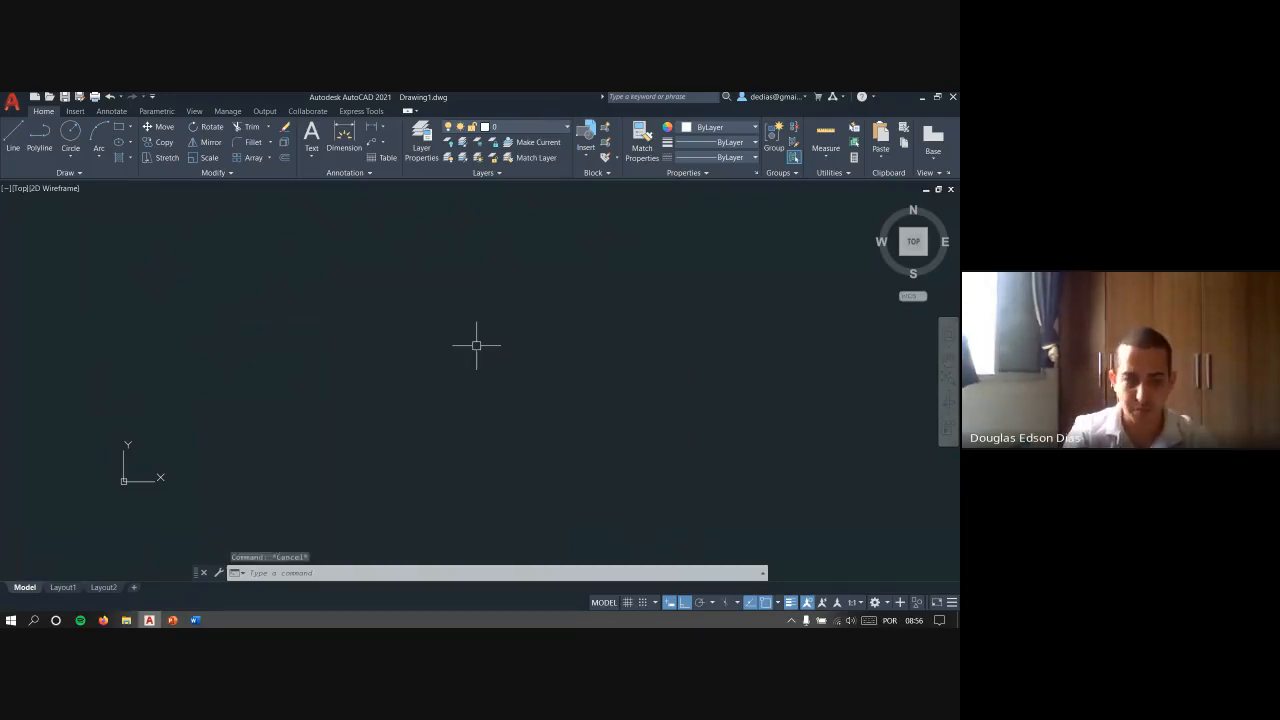
key(Escape)
key(Escape)
text(c)
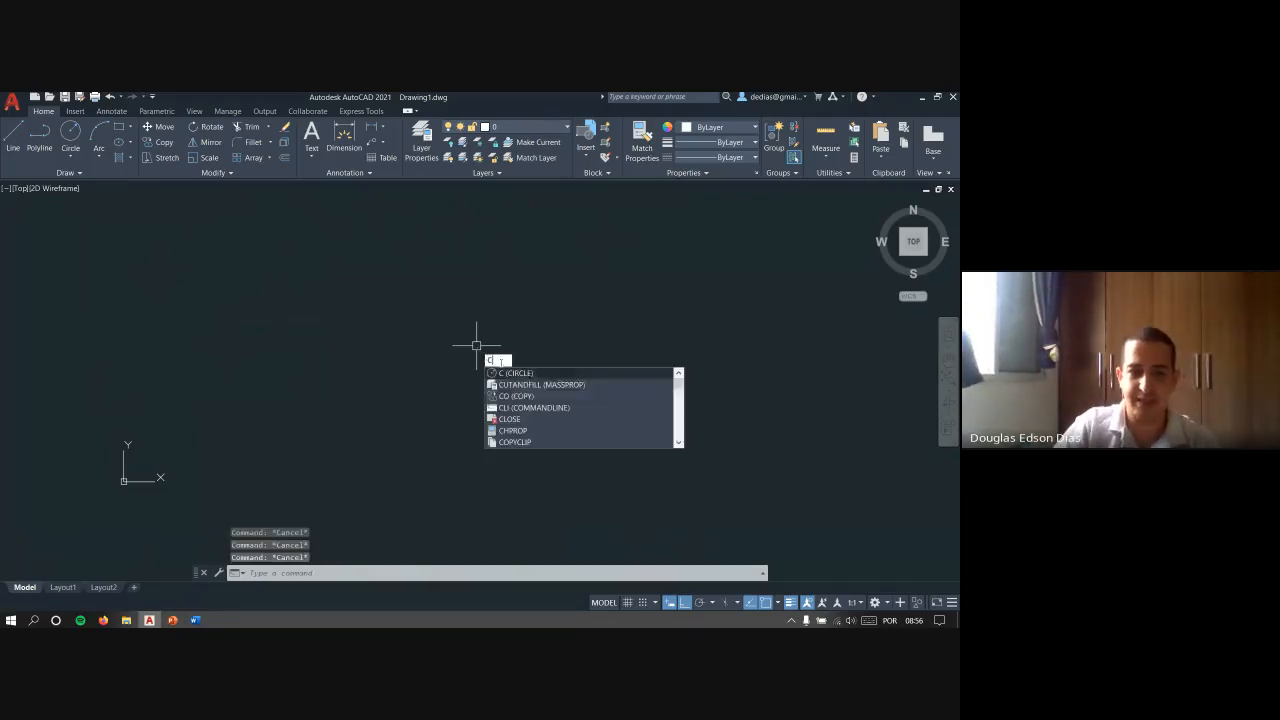
key(Escape)
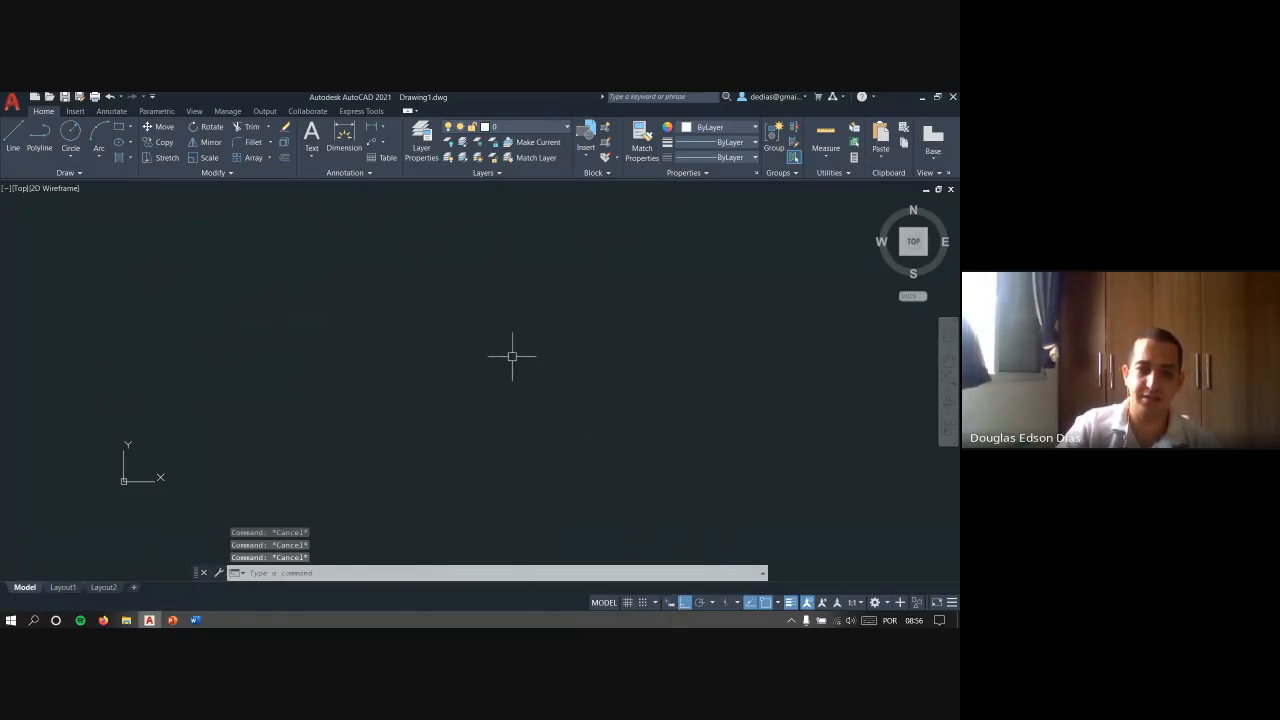
- Enter C in the command line, dock the command line below the drawing area and clear the pending text
text(c)
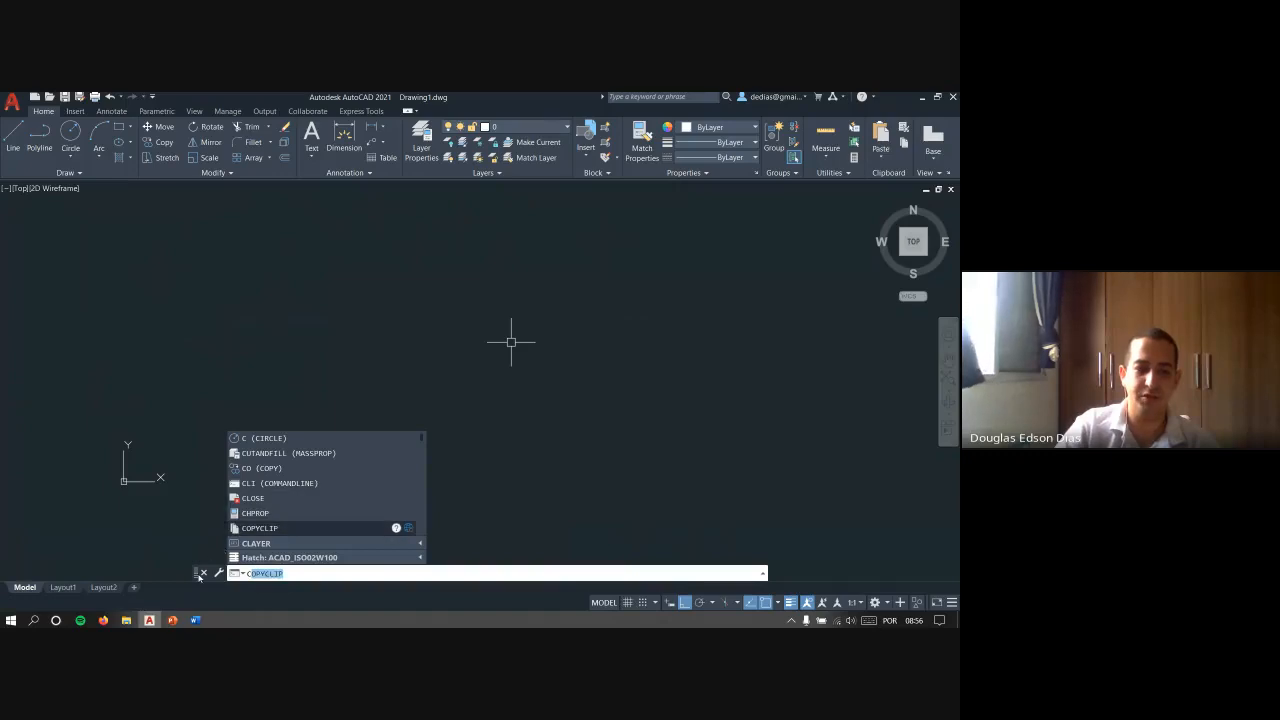
drag(197, 575, 197, 591)
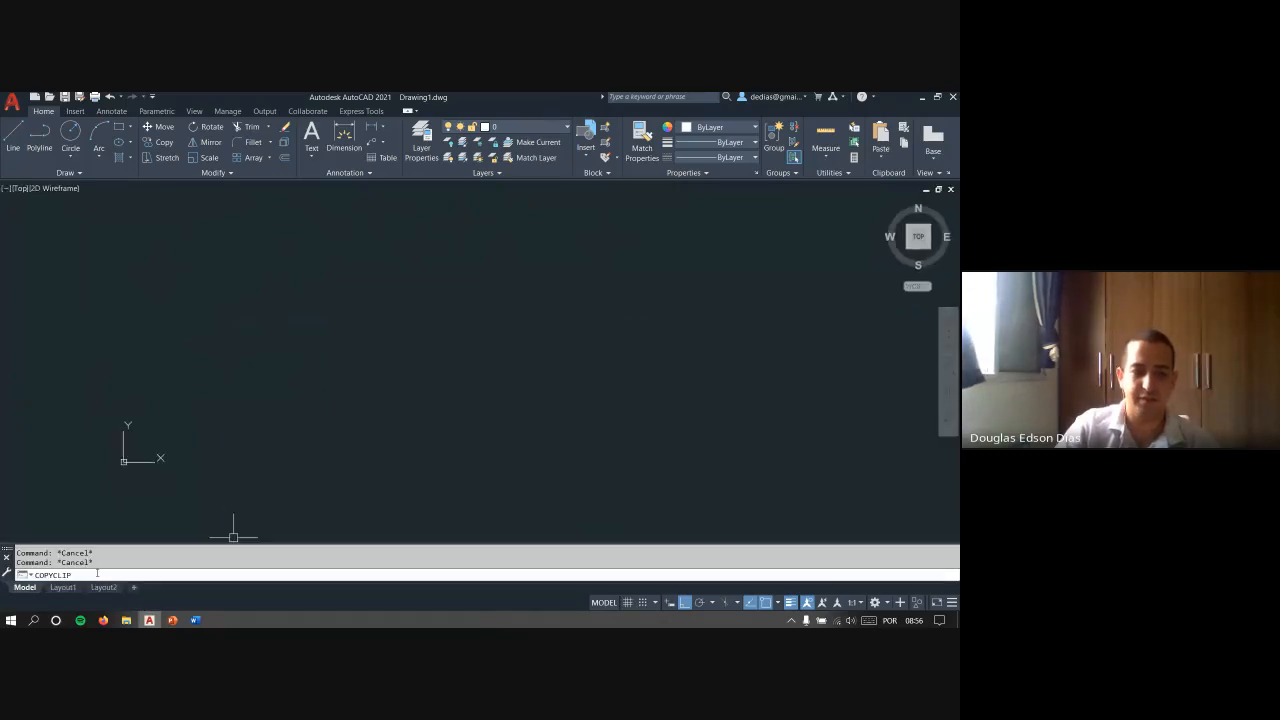
drag(84, 579, 34, 577)
key(BackSpace)
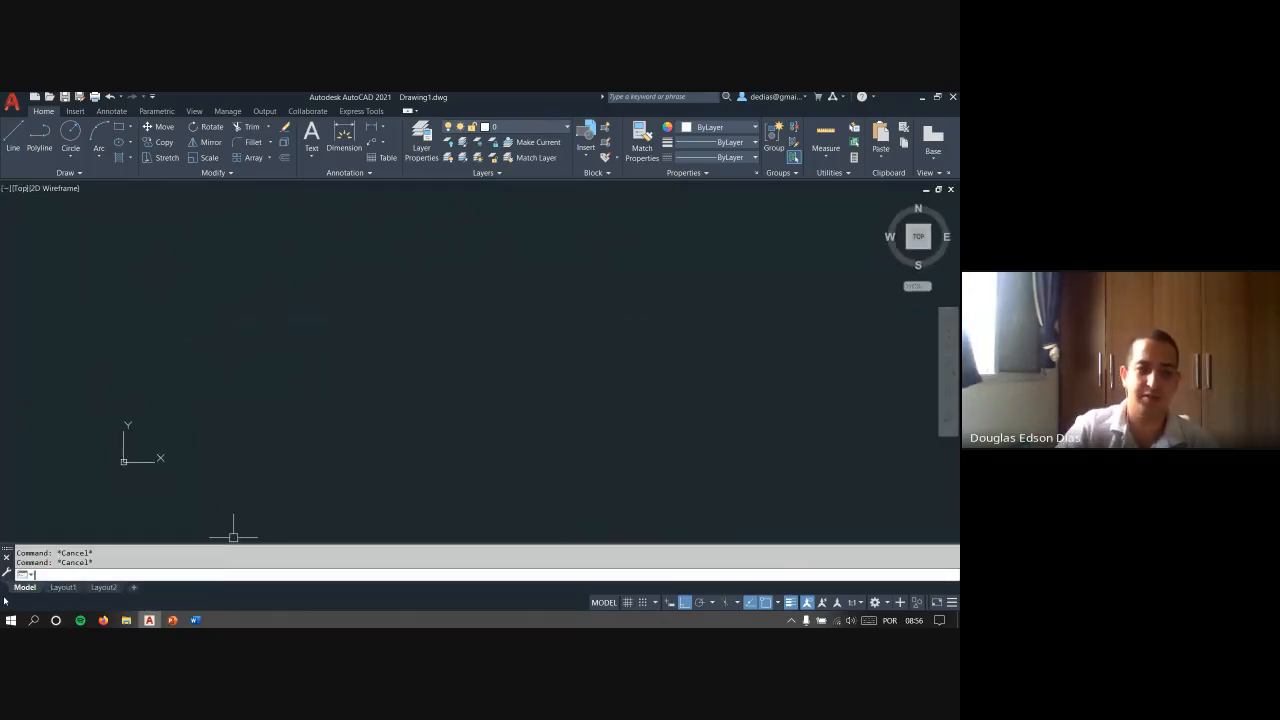
- View the docked command line's suggestions for C and for P, cancelling each entry
text(c)
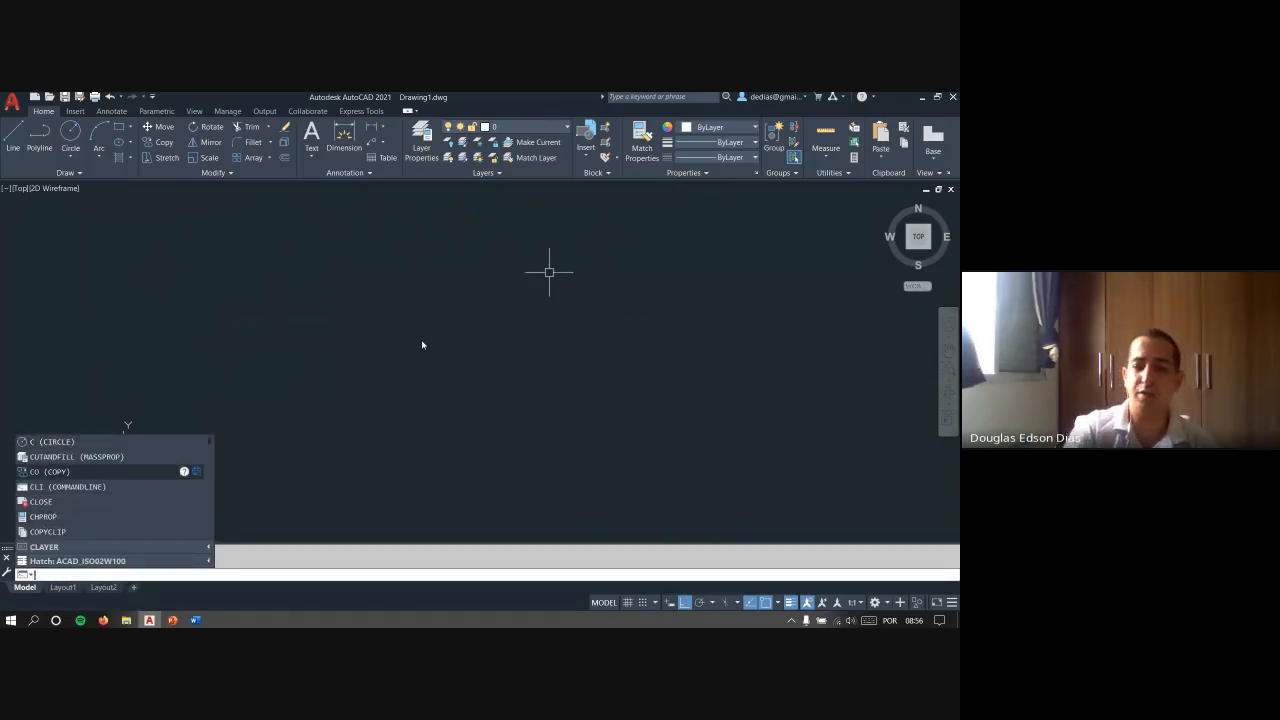
key(Escape)
key(Escape)
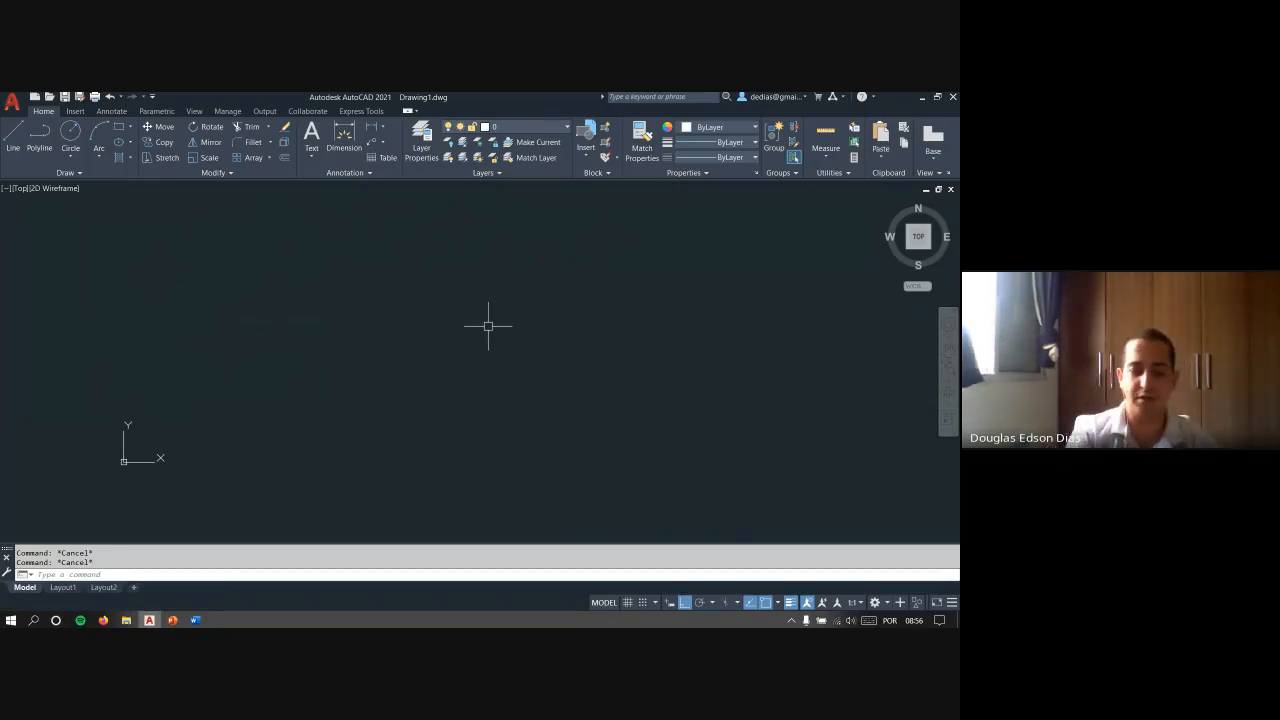
text(c)
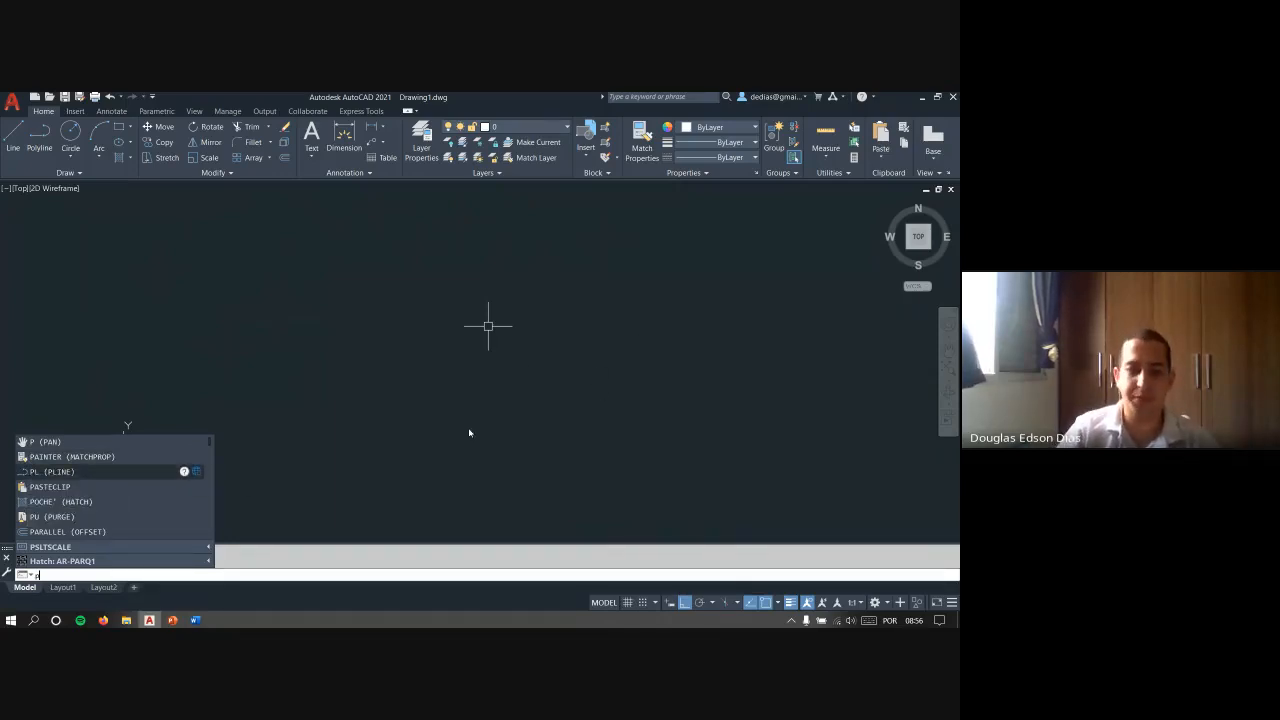
key(Escape)
key(Escape)
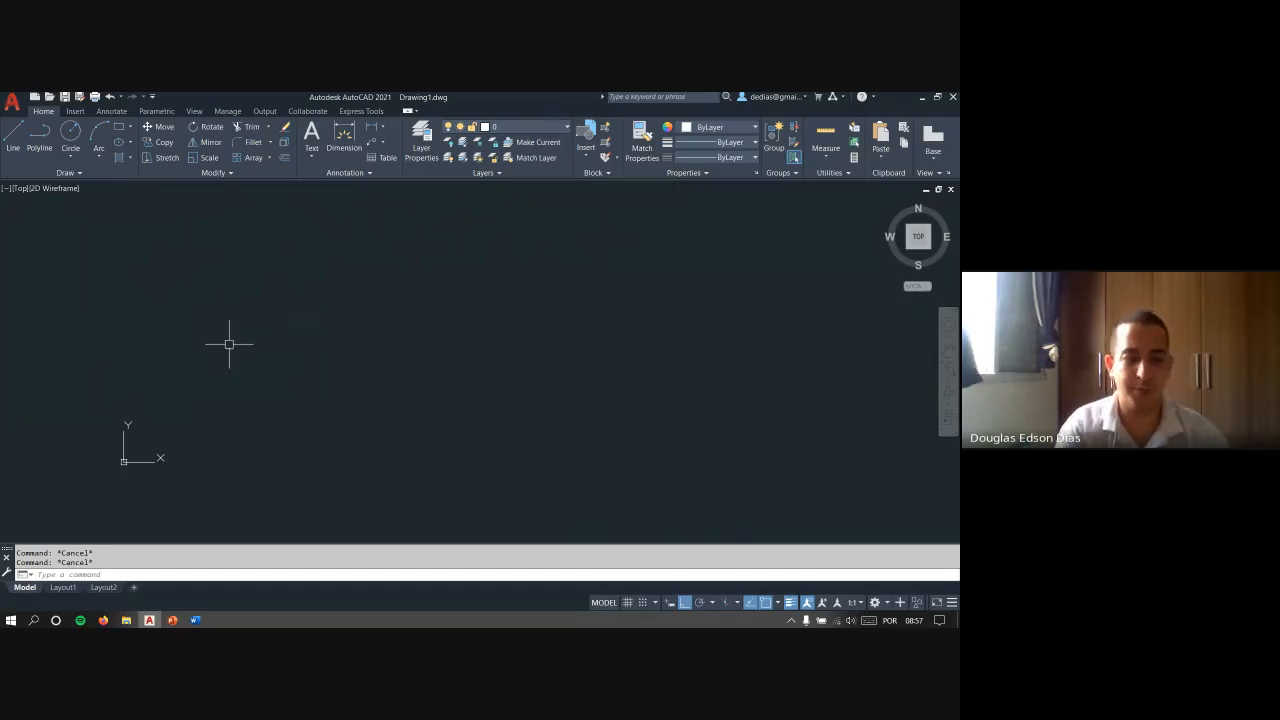
- View the command line's suggestions for MASS and cancel the entry
text(mas)
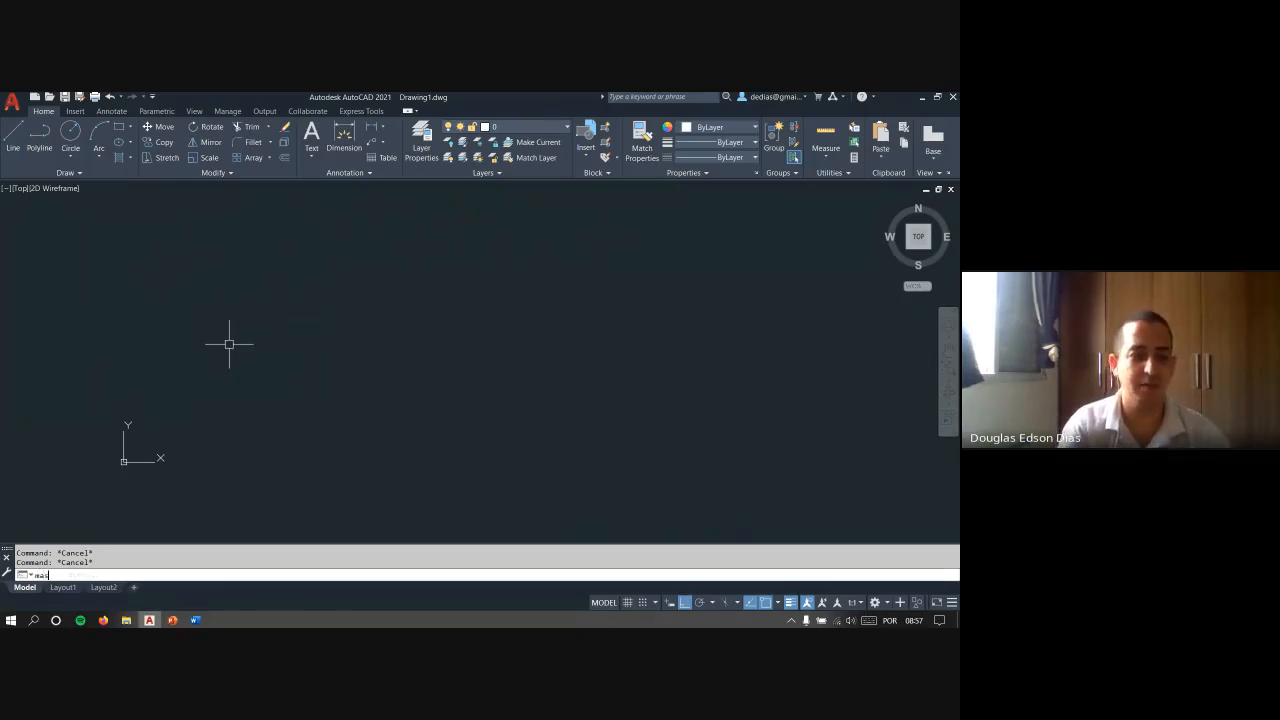
text(s)
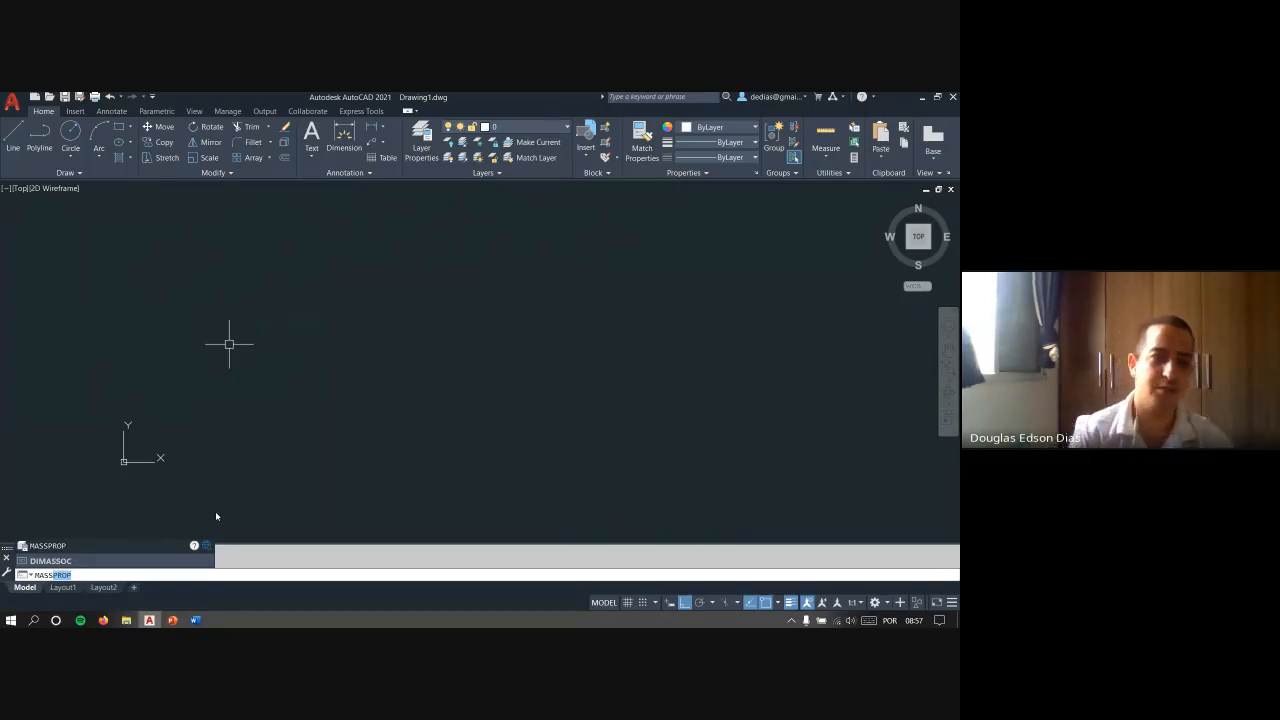
key(Escape)
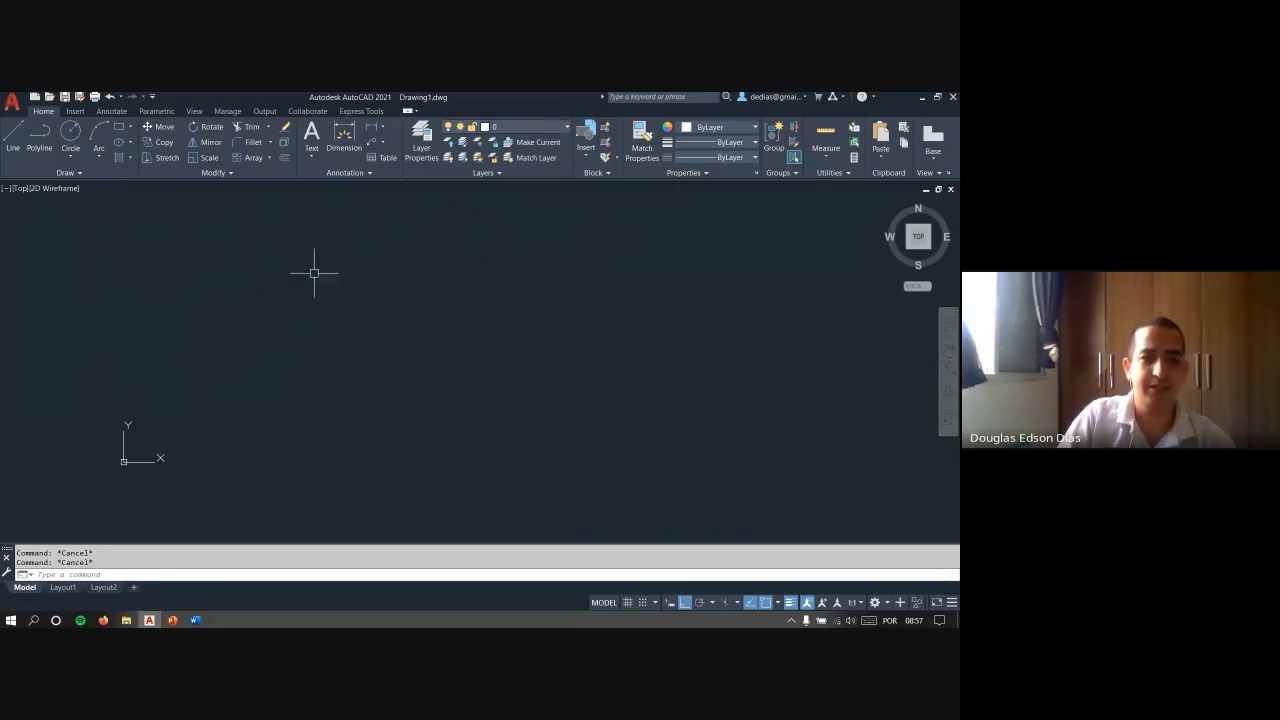
click(344, 140)
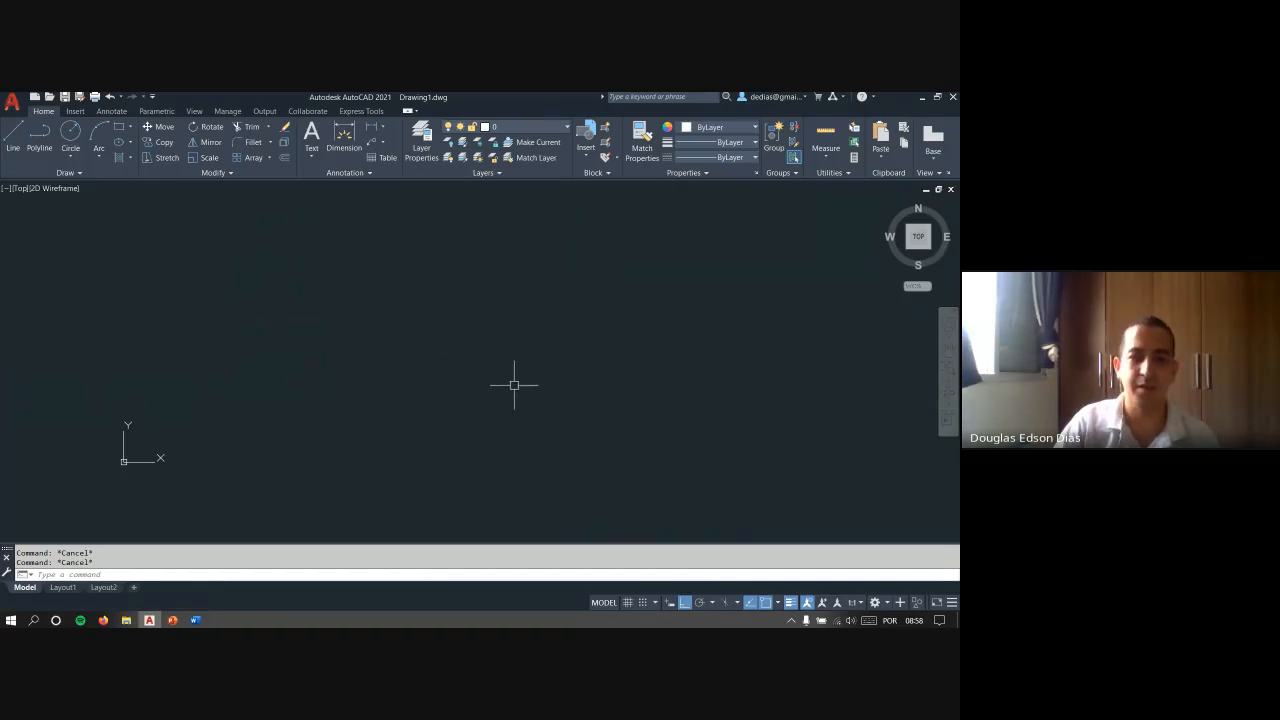
click(444, 343)
key(Escape)
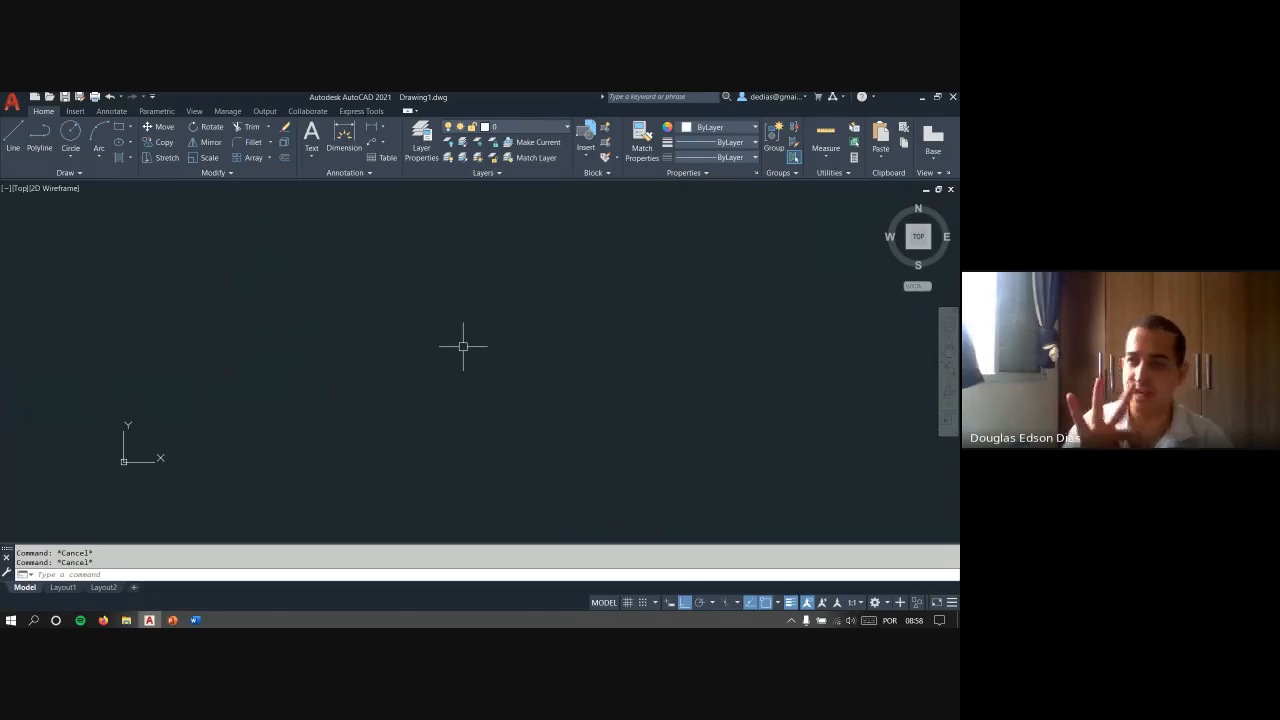
- Enter the alias L and clear it, and start a line from the Line tool with one point before cancelling
text(l)
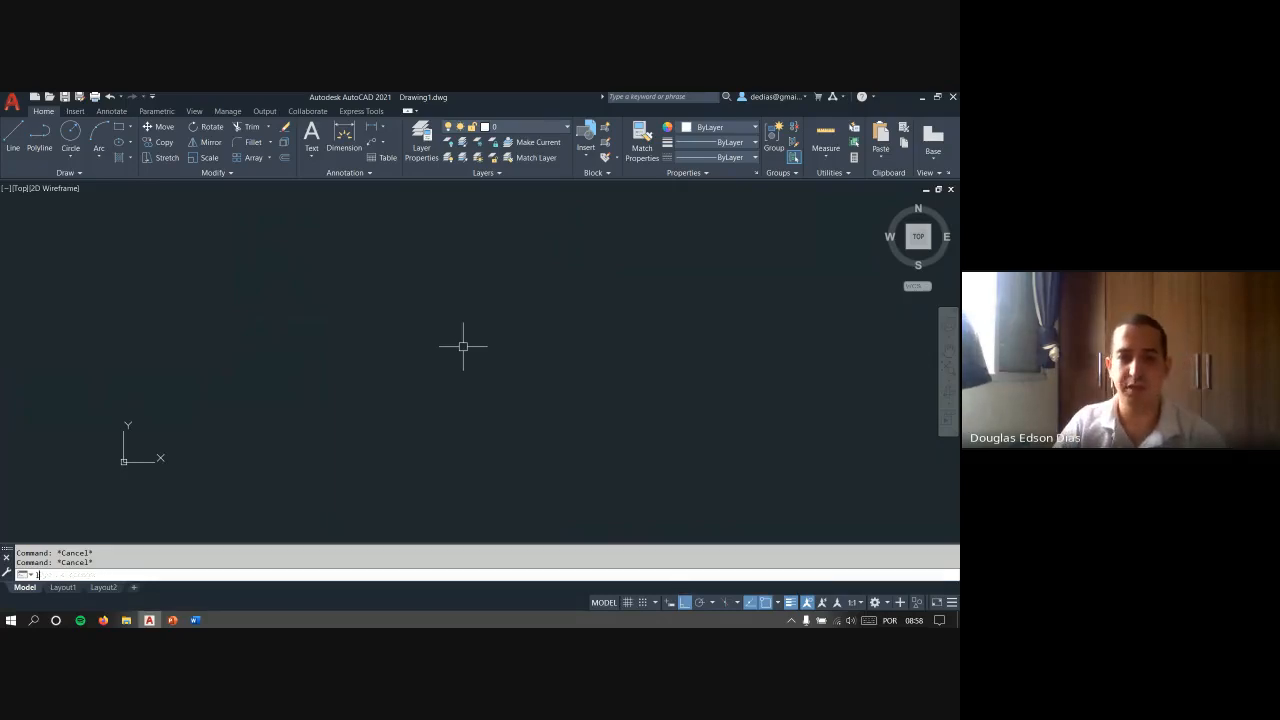
key(Escape)
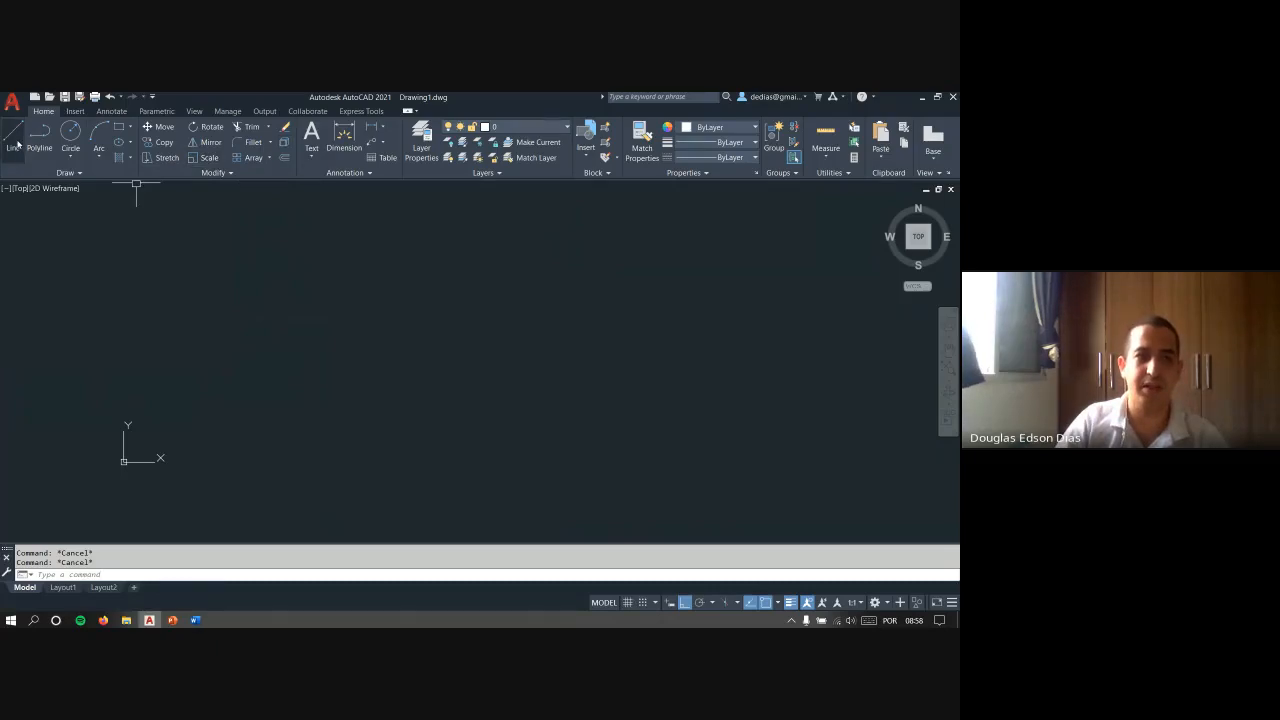
click(14, 138)
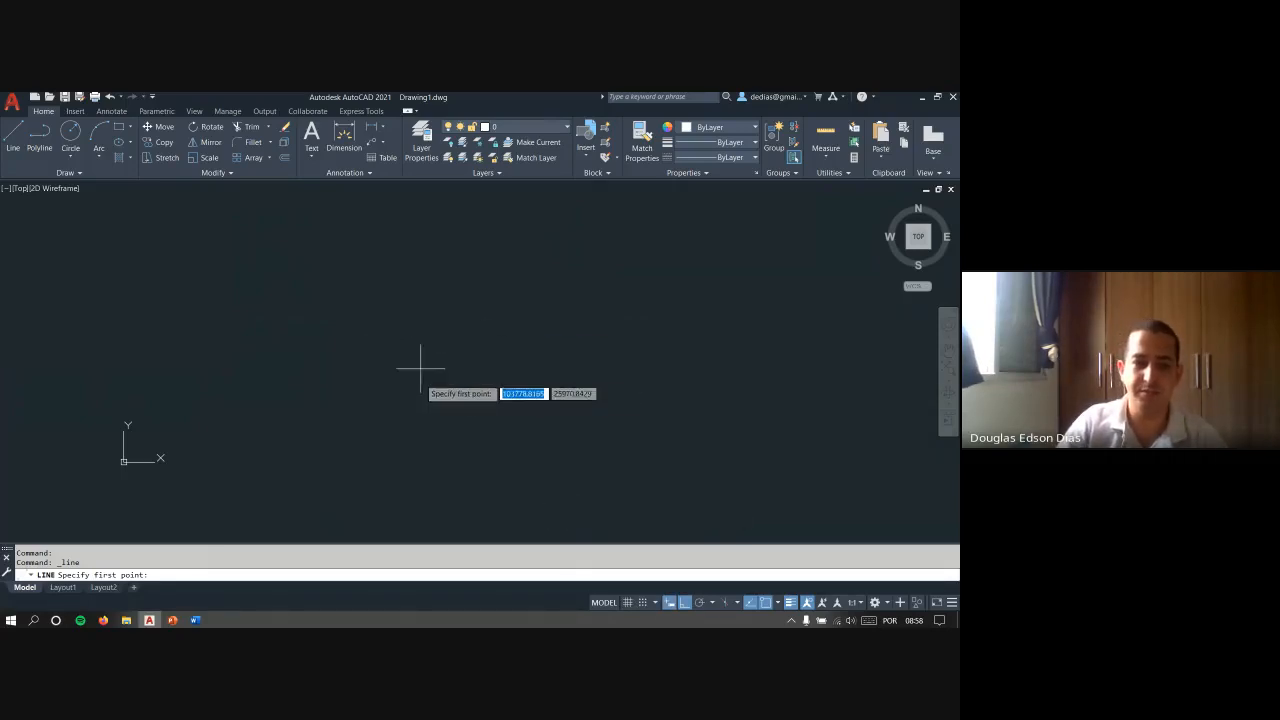
click(409, 362)
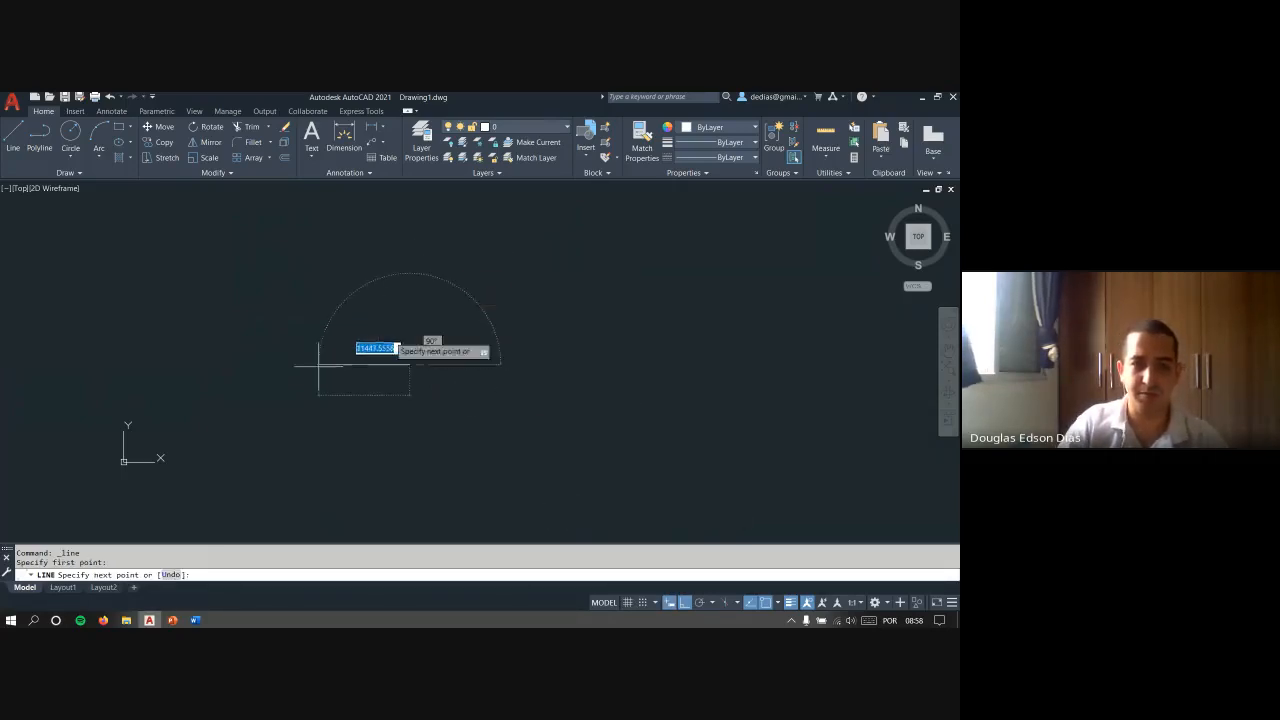
key(Escape)
key(Escape)
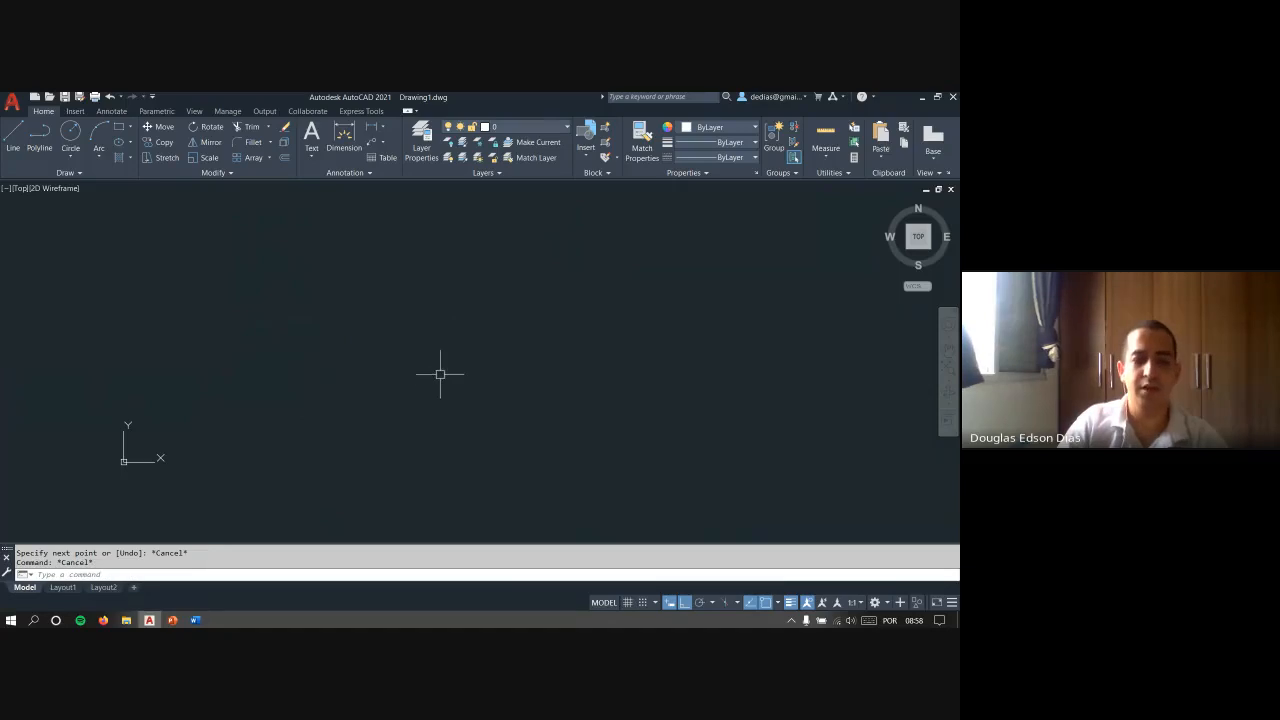
- Start the Line command three times with the alias L beside the cursor, cancelling each run before placing a point
right_click(437, 374)
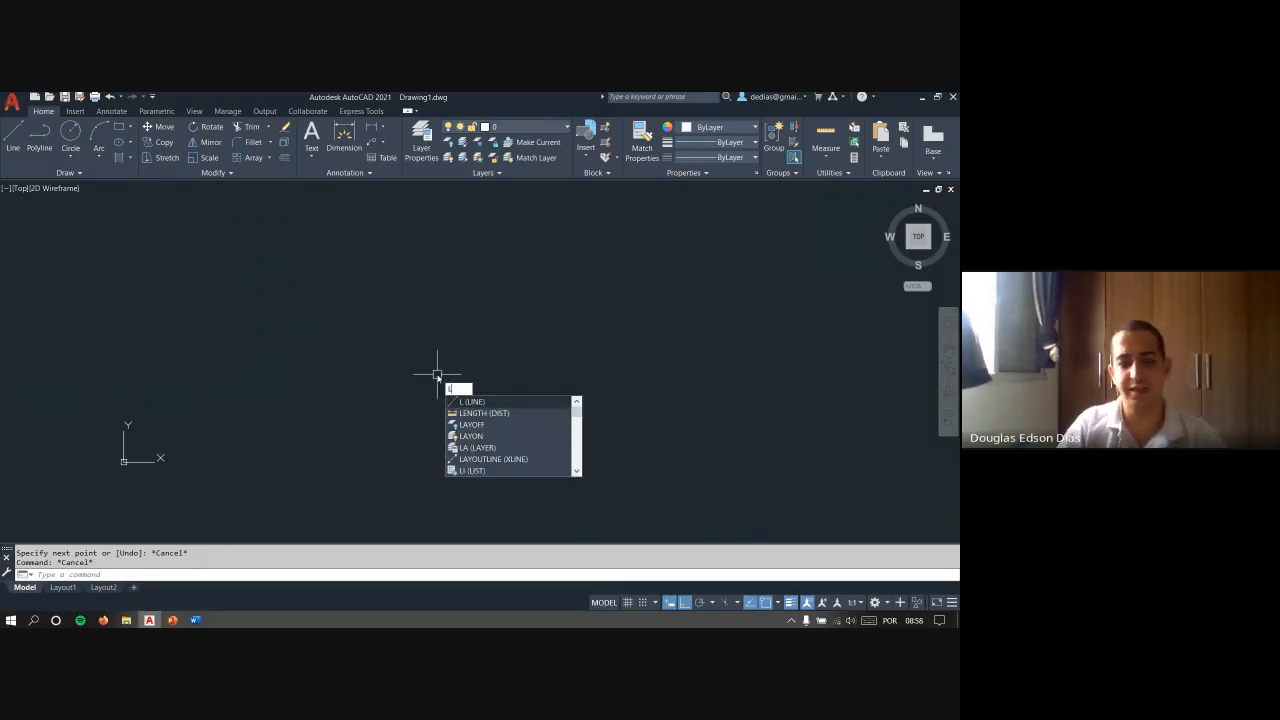
key(Escape)
text(l)
key(Return)
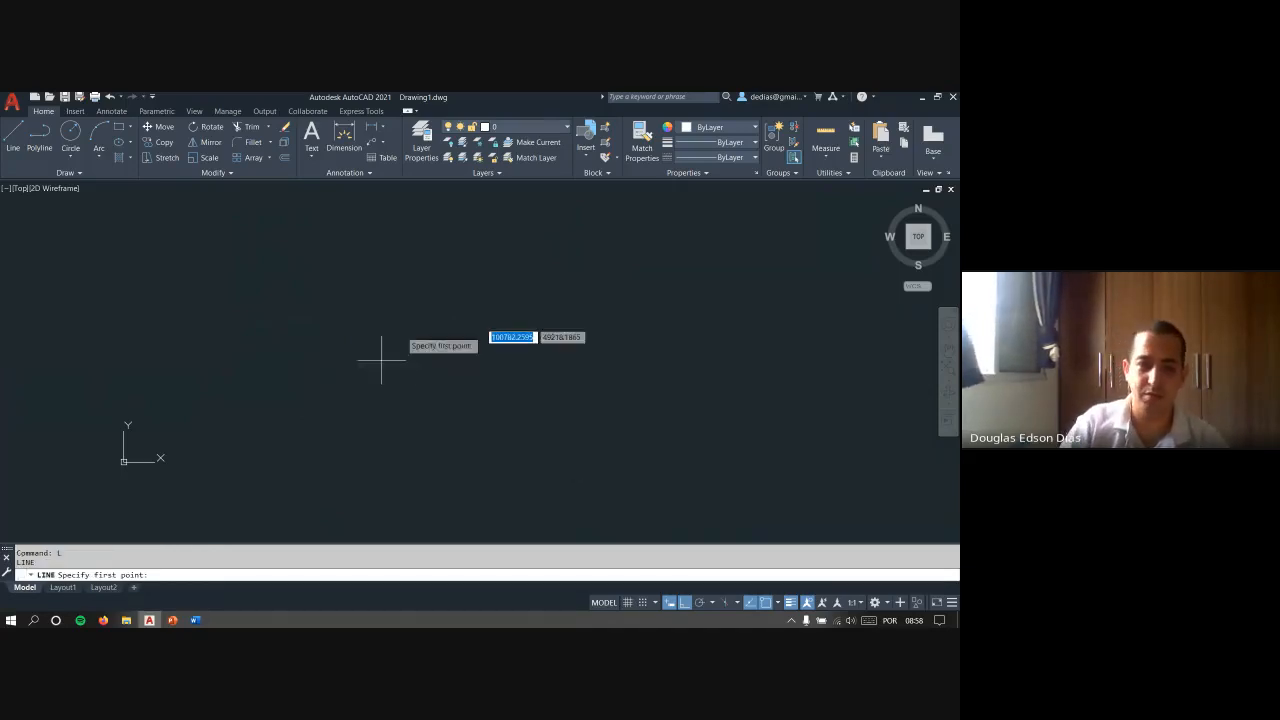
key(Escape)
text(l)
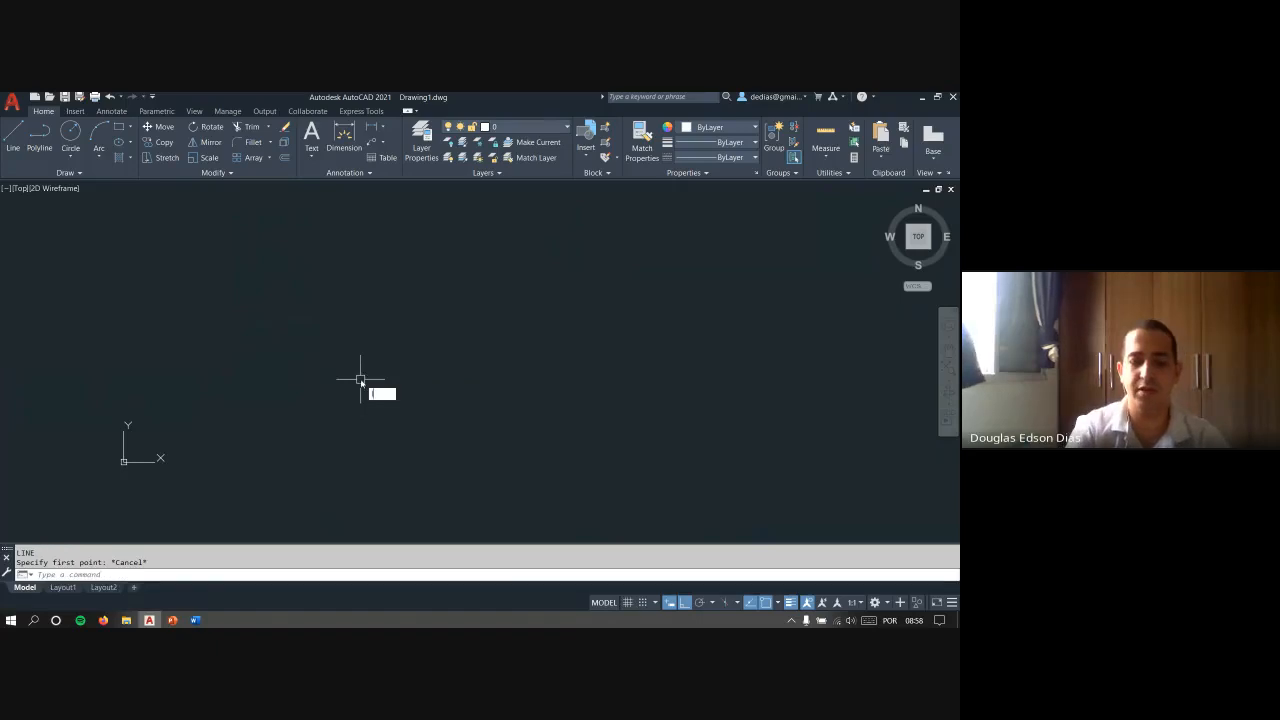
key(Return)
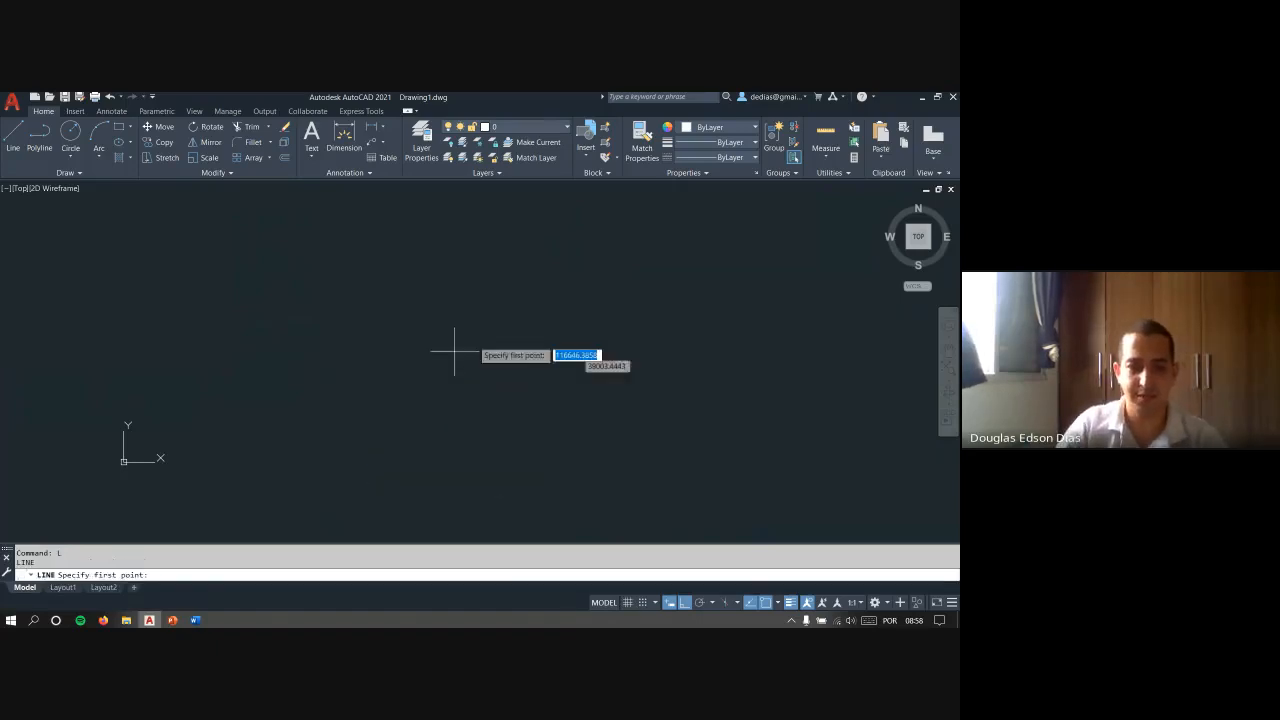
key(Escape)
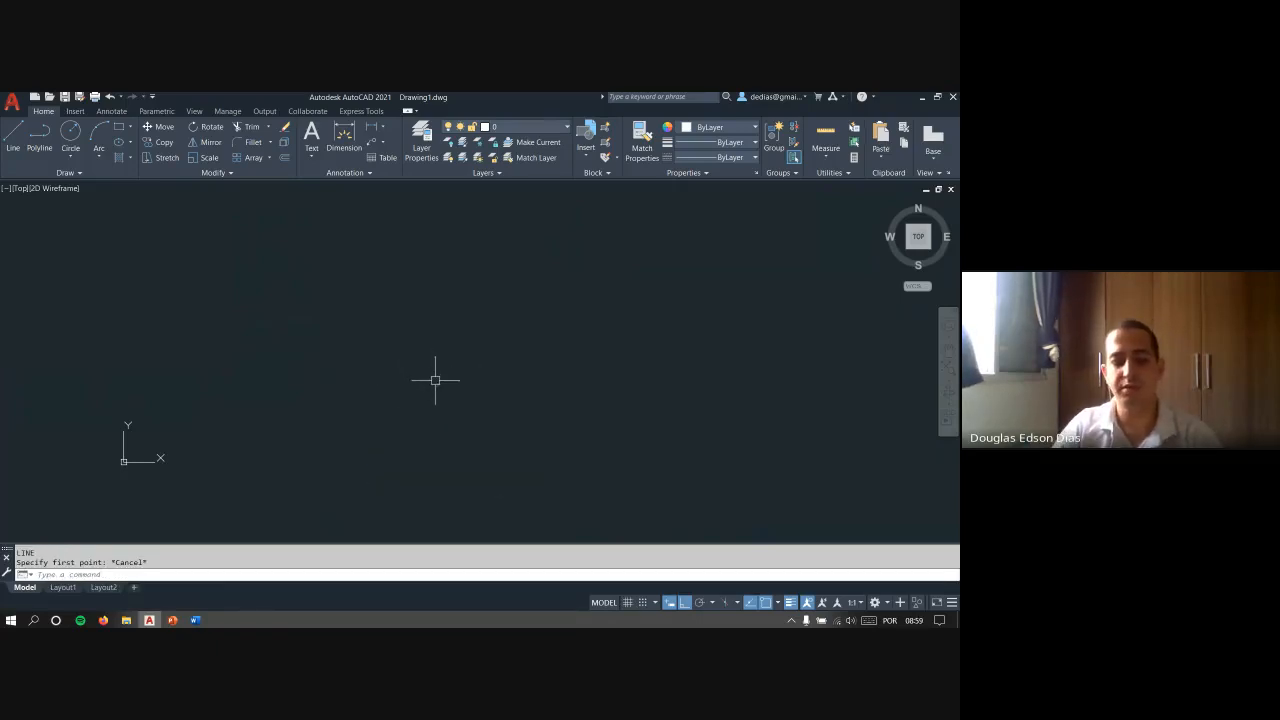
text(l)
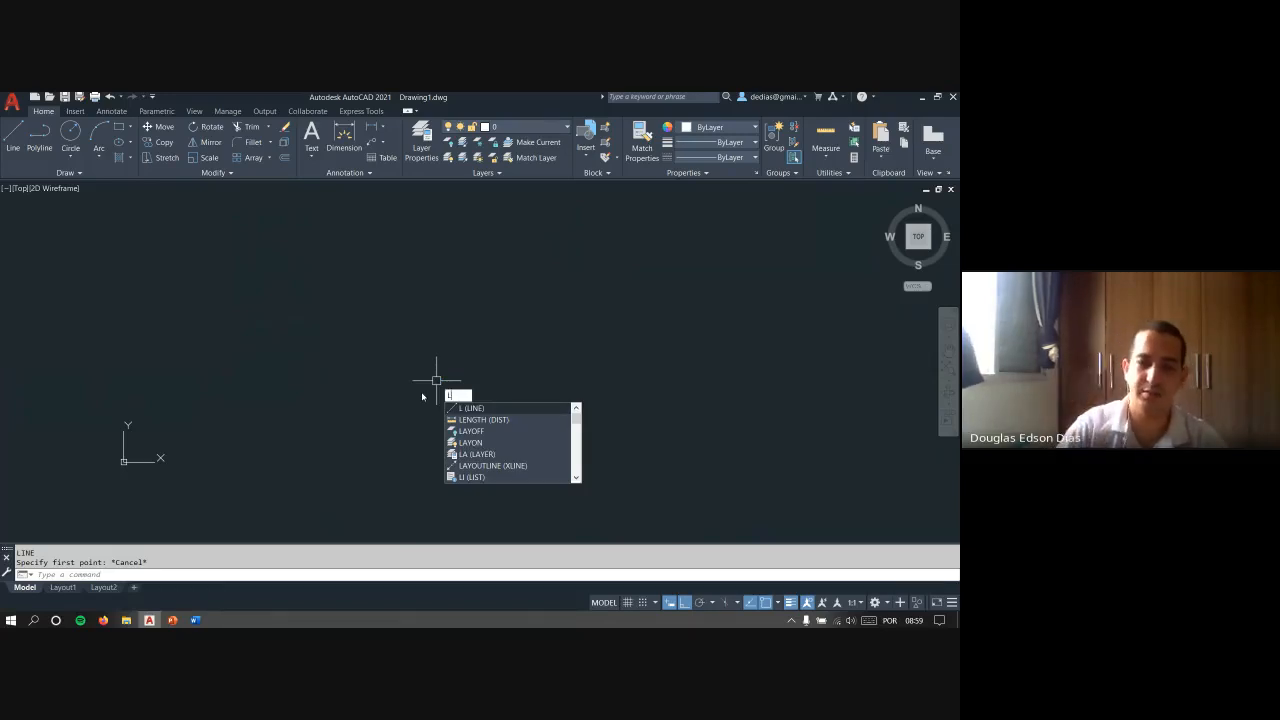
key(Return)
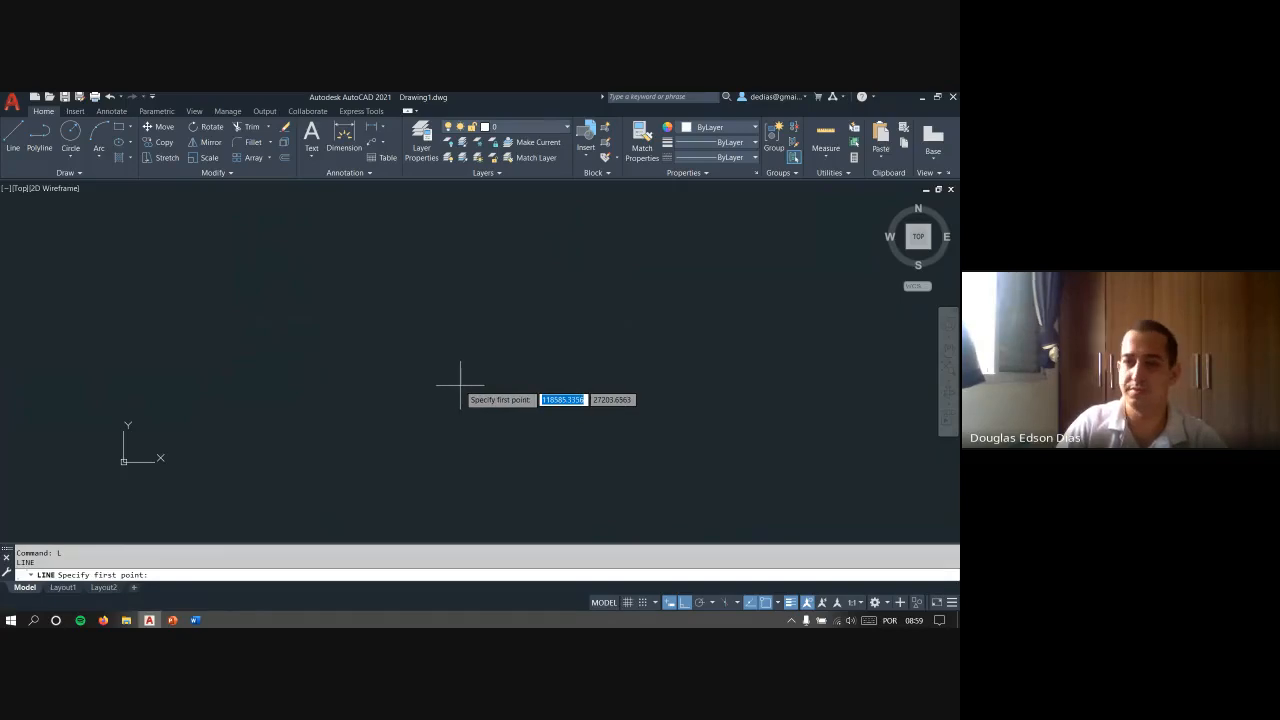
key(Escape)
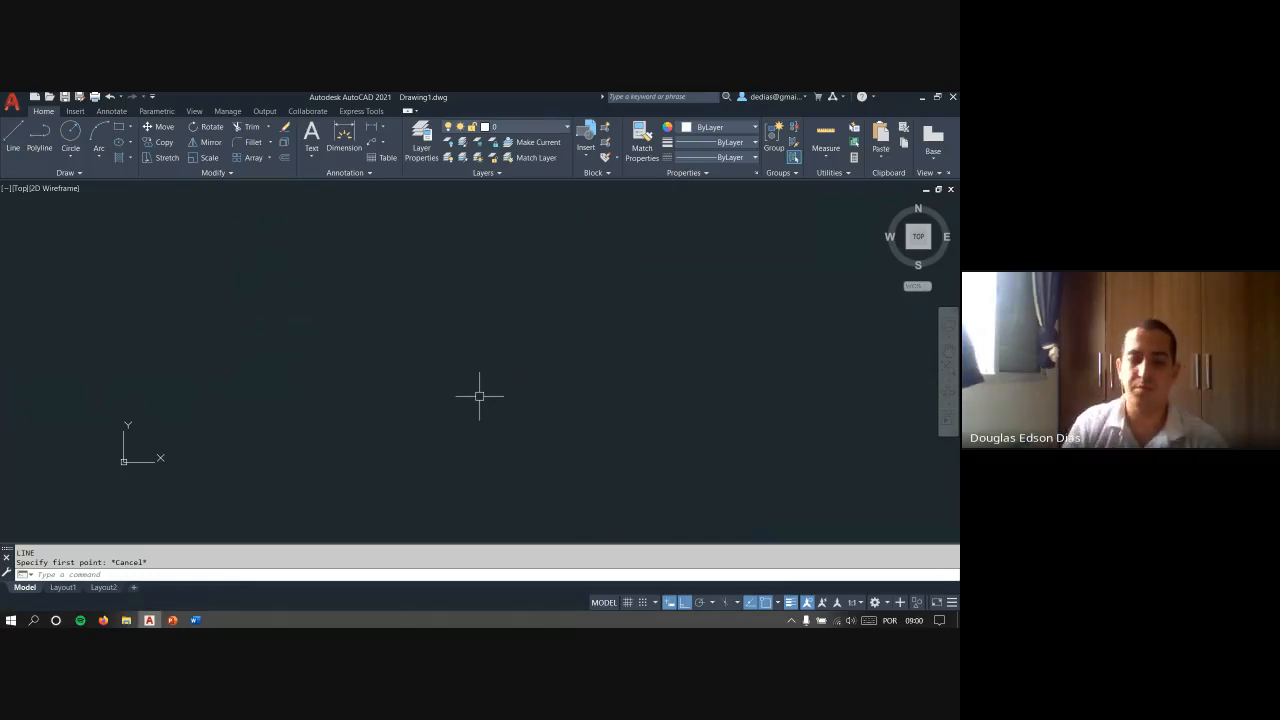
- Repeat starting the Line command with the alias L four more times, cancelling each run without drawing
text(l)
key(Return)
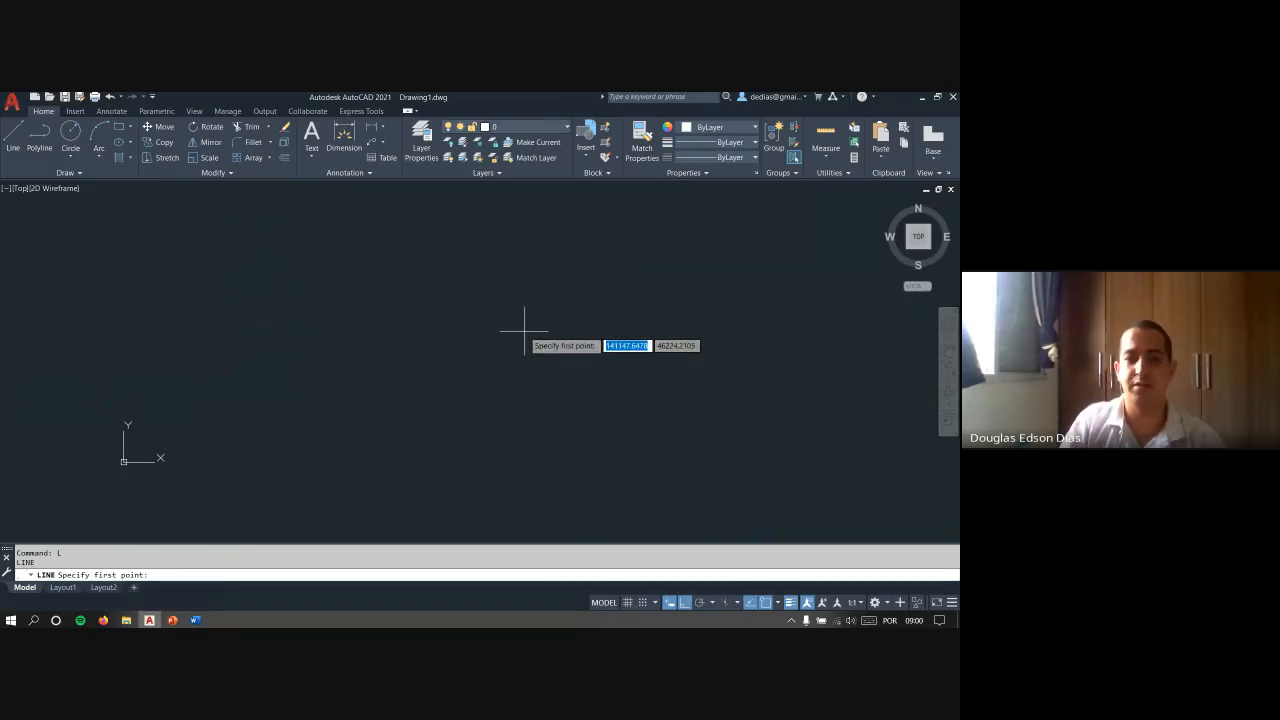
key(Escape)
key(Escape)
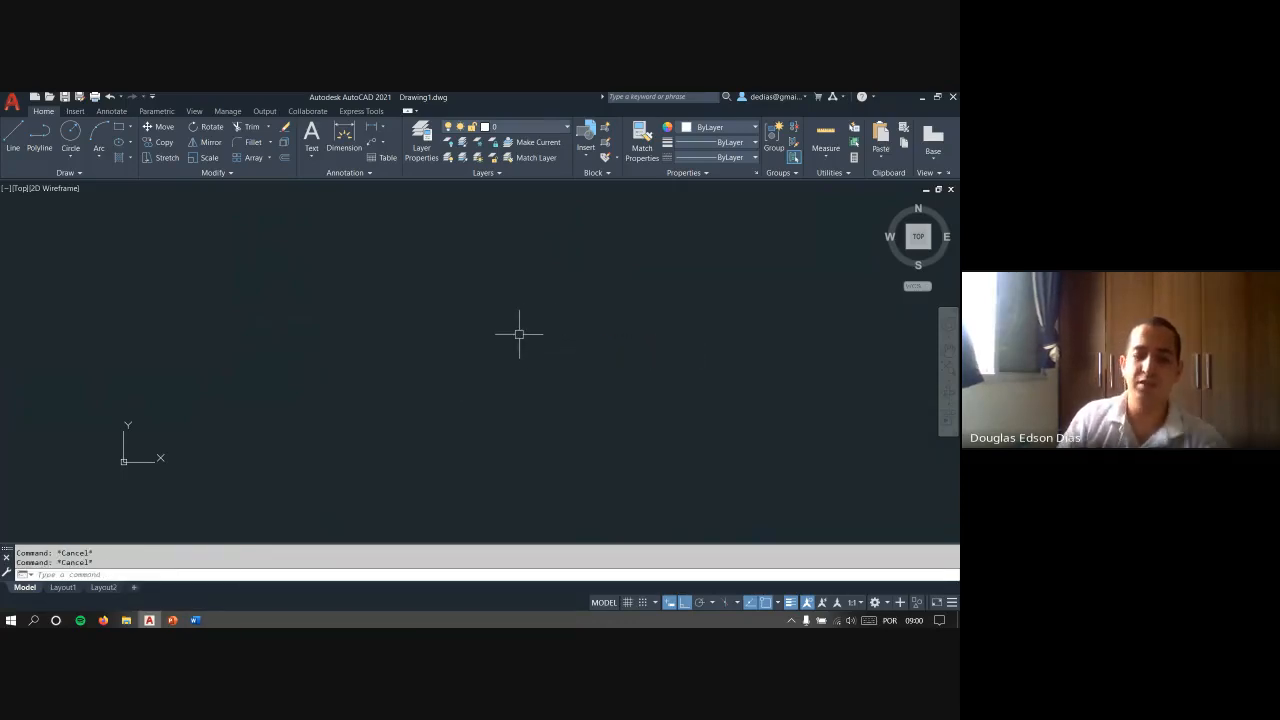
text(l)
key(Return)
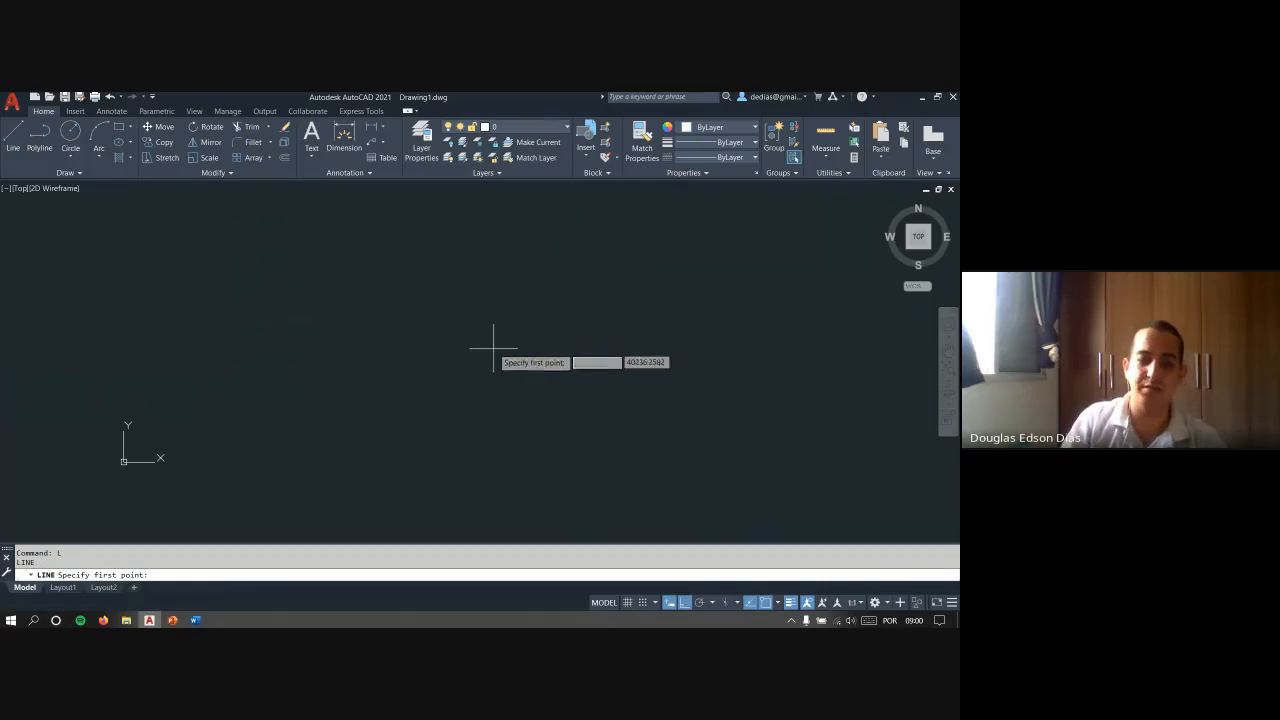
key(Escape)
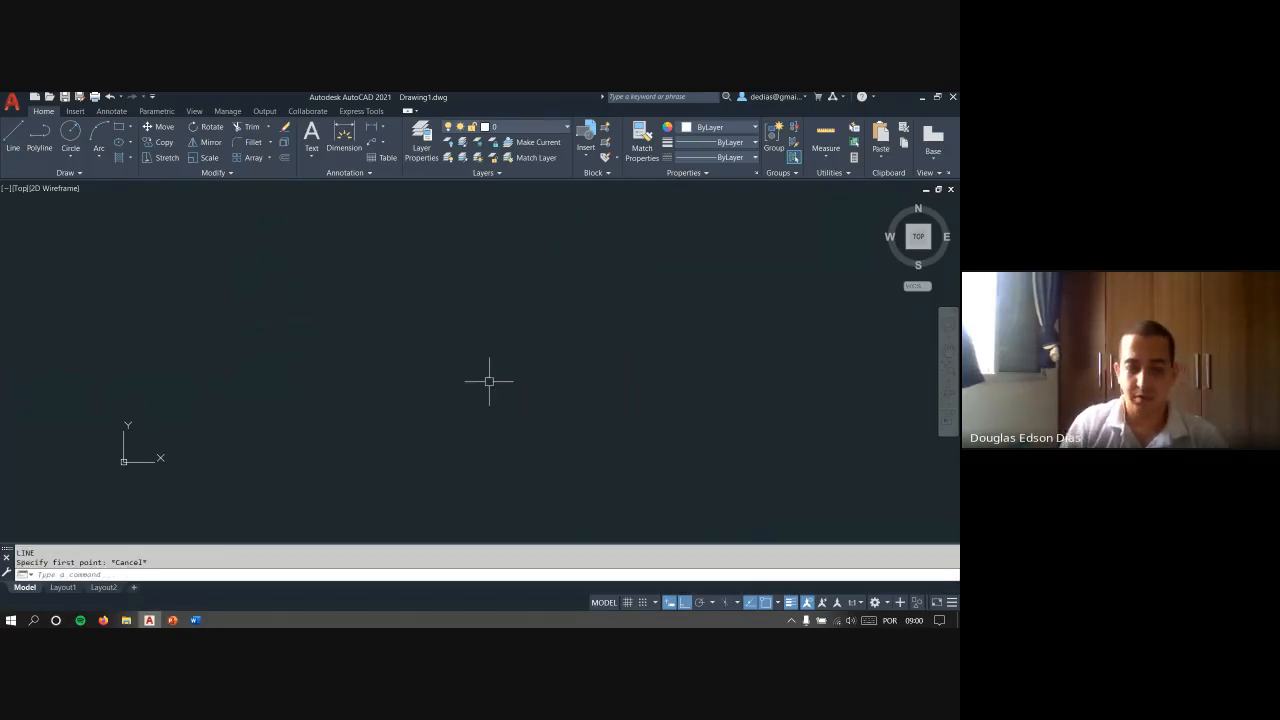
text(l)
key(Return)
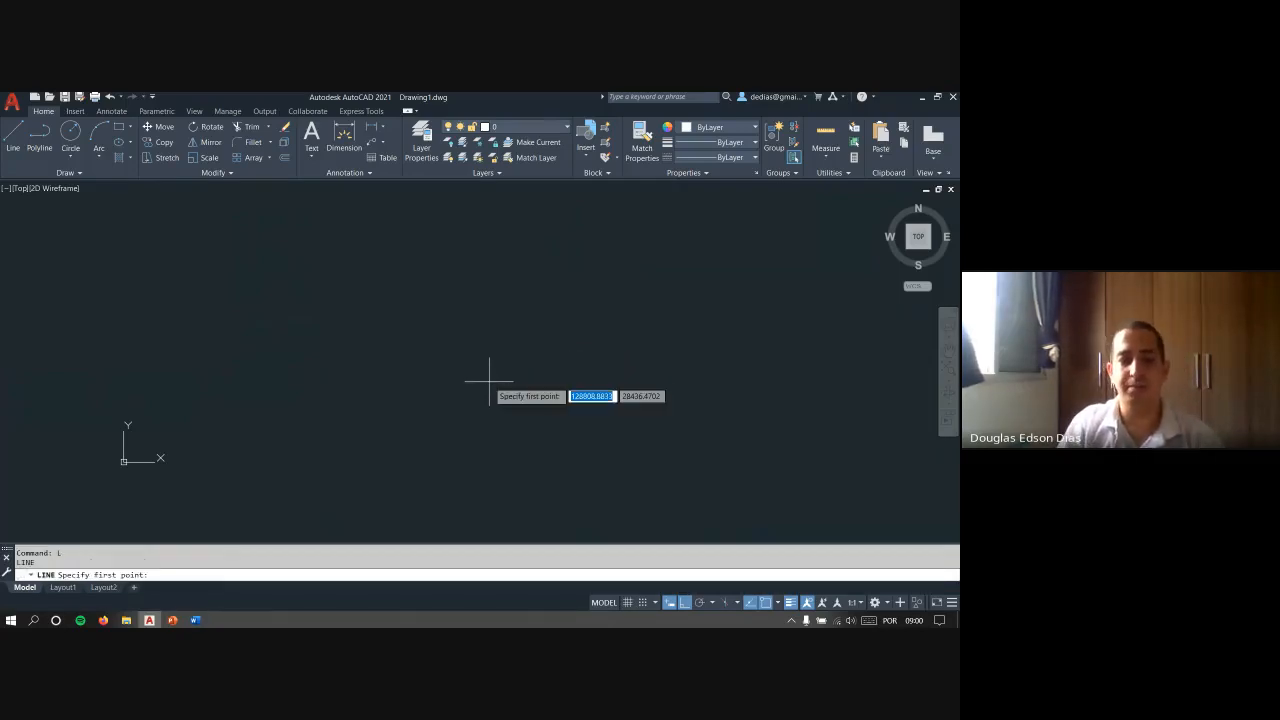
key(Escape)
text(l)
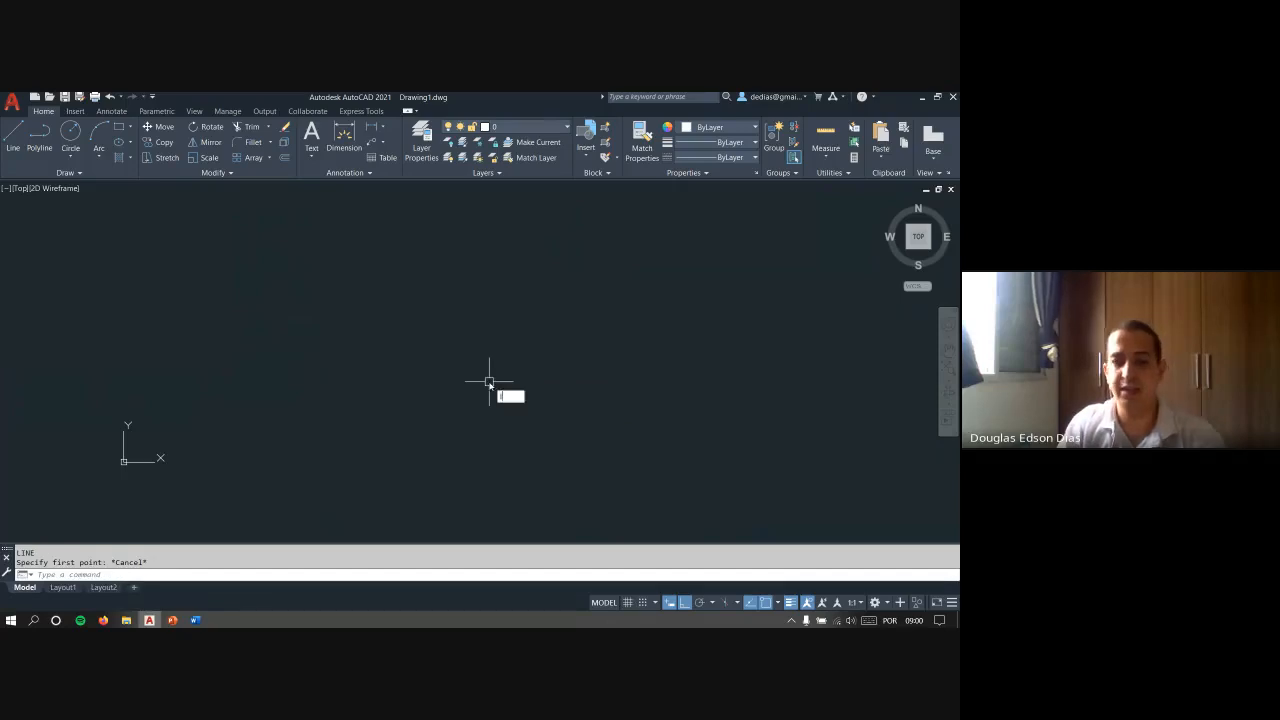
key(Return)
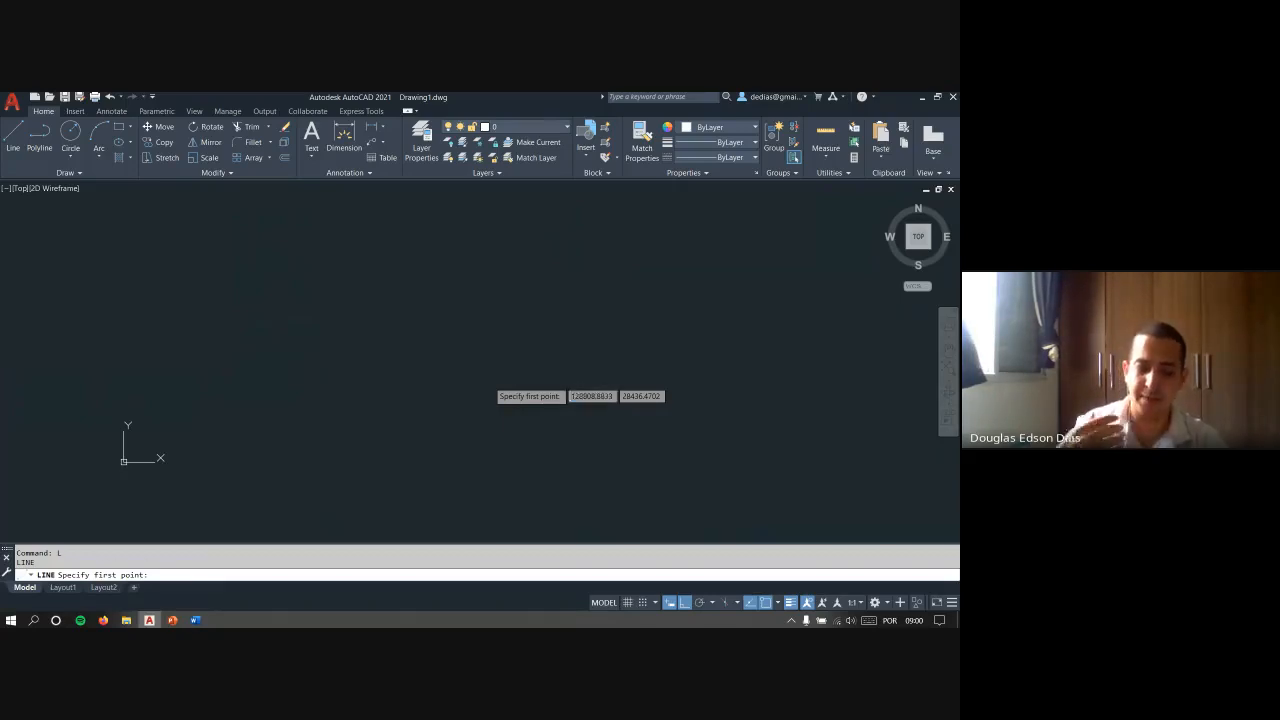
key(Escape)
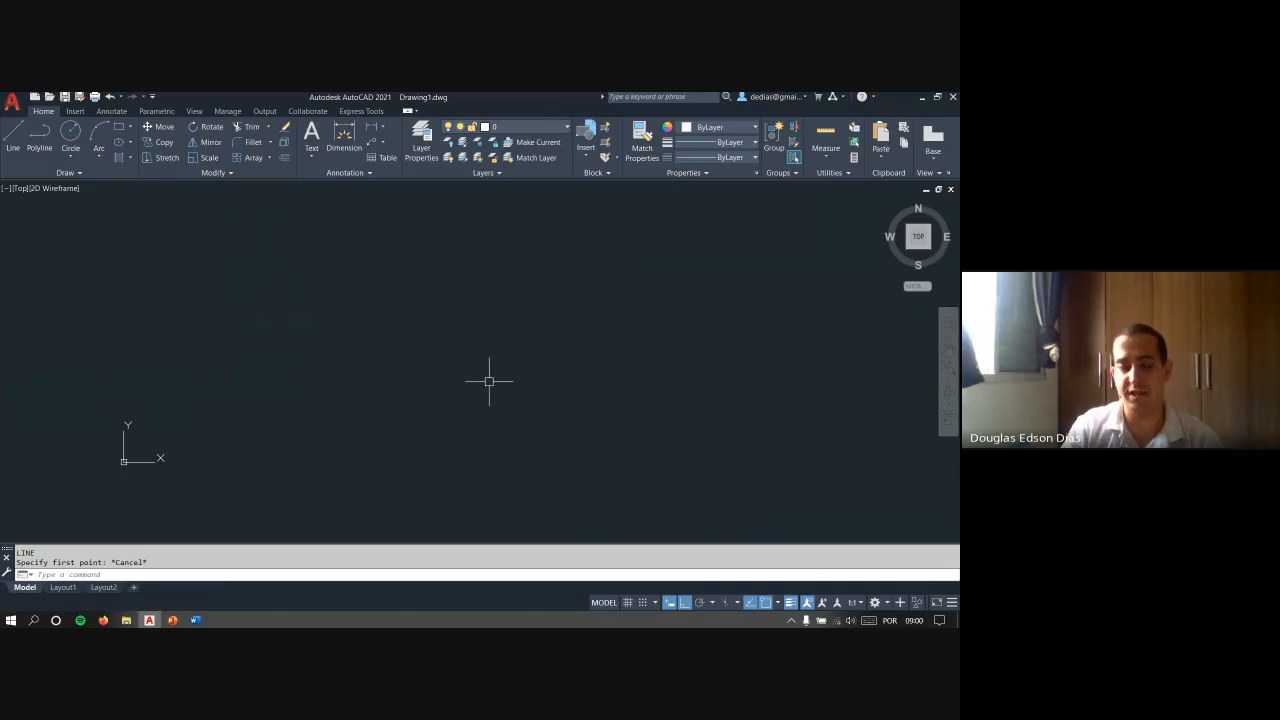
- Start the Erase command with the alias E and cancel it without selecting any objects
text(e)
key(Return)
key(Escape)
key(Escape)
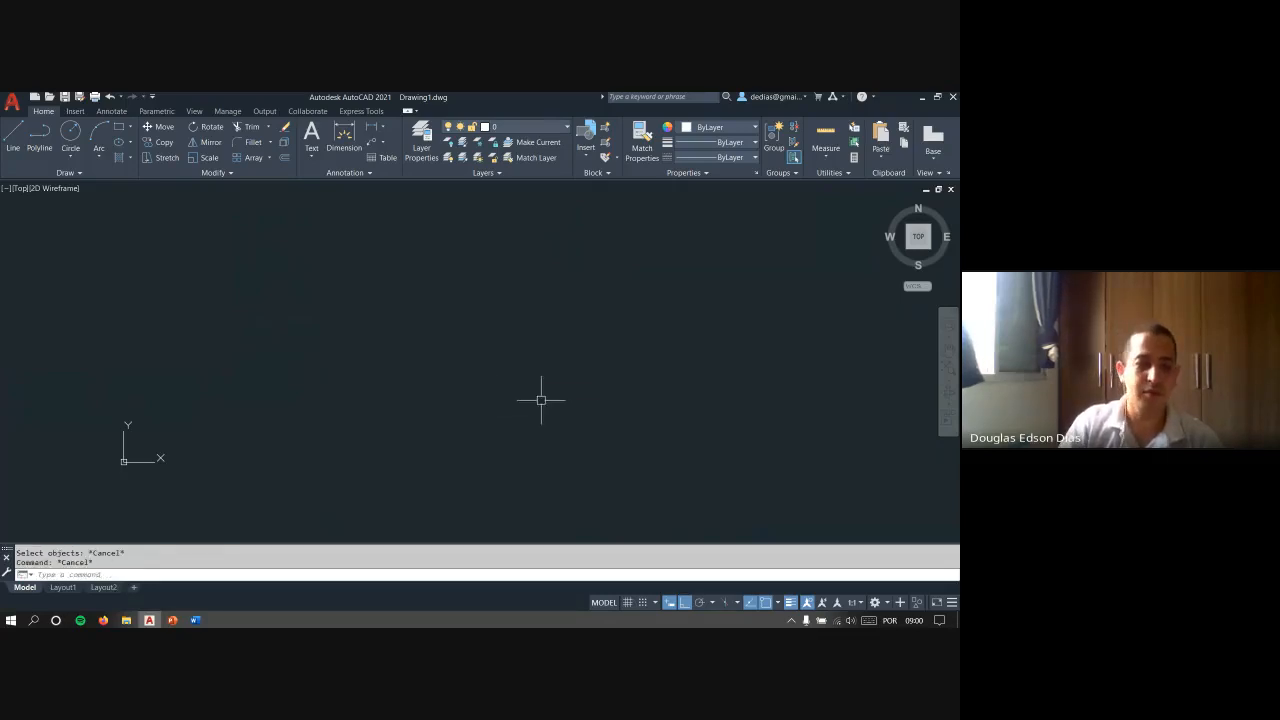
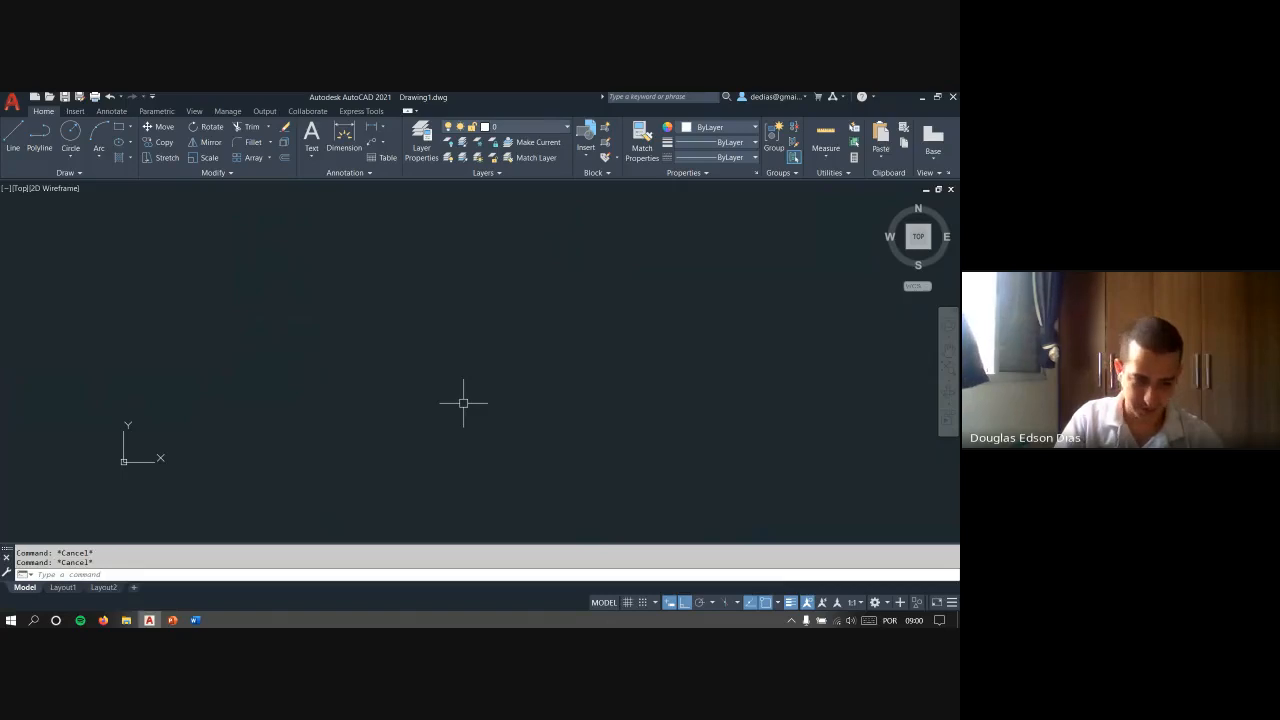
- Draw a freehand, roughly square rectangle in the middle of the empty drawing area
text(rec)
key(Return)
click(463, 402)
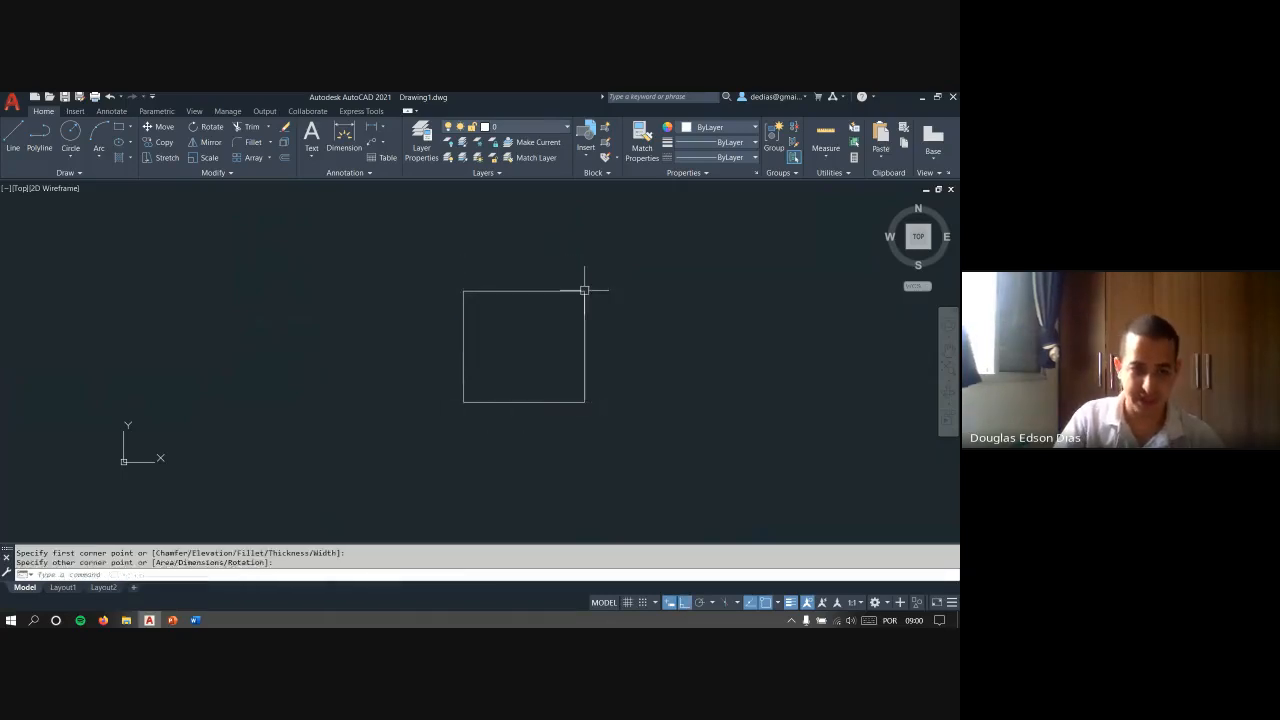
click(585, 291)
text(c)
key(Return)
click(351, 383)
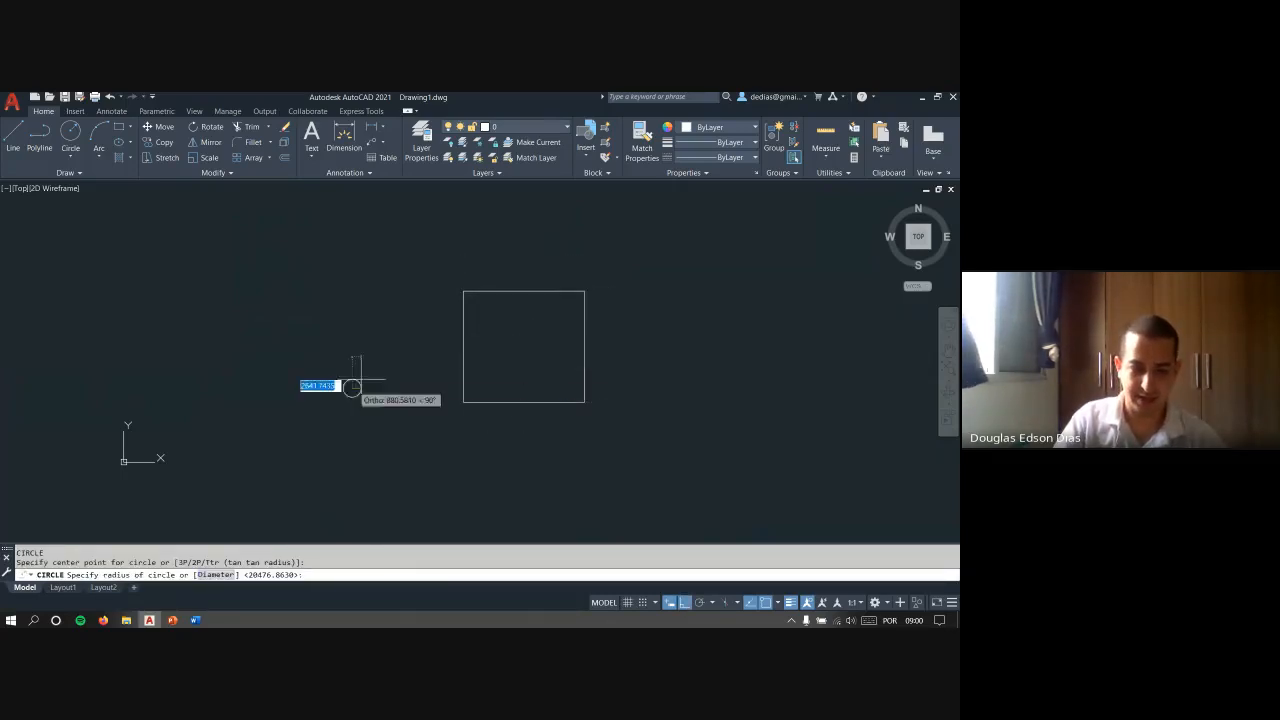
key(Escape)
key(Escape)
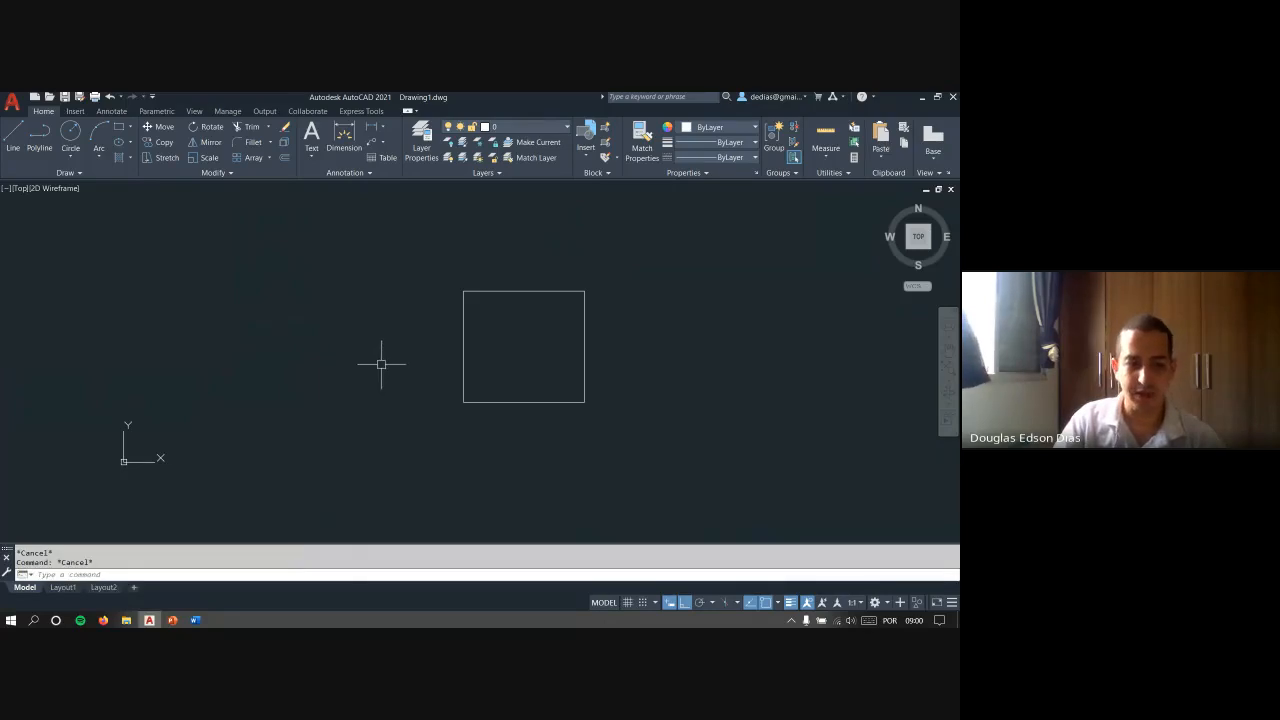
text(l)
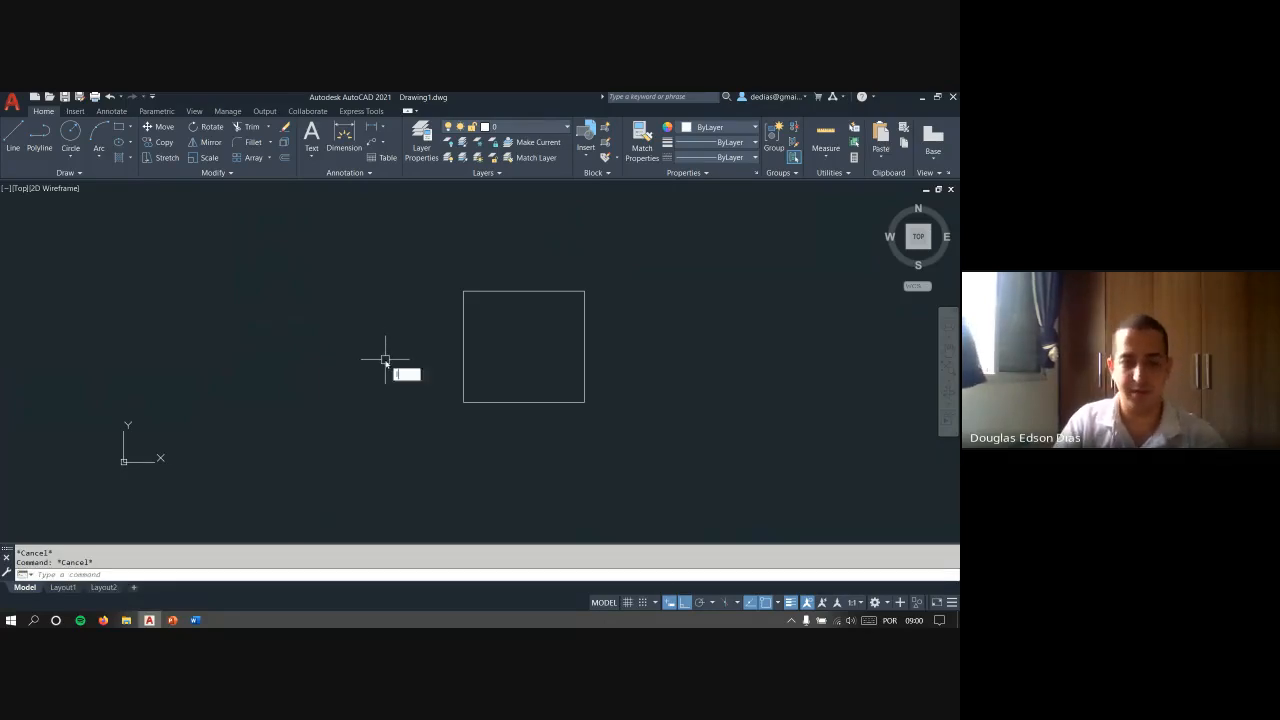
key(Return)
key(Escape)
key(Escape)
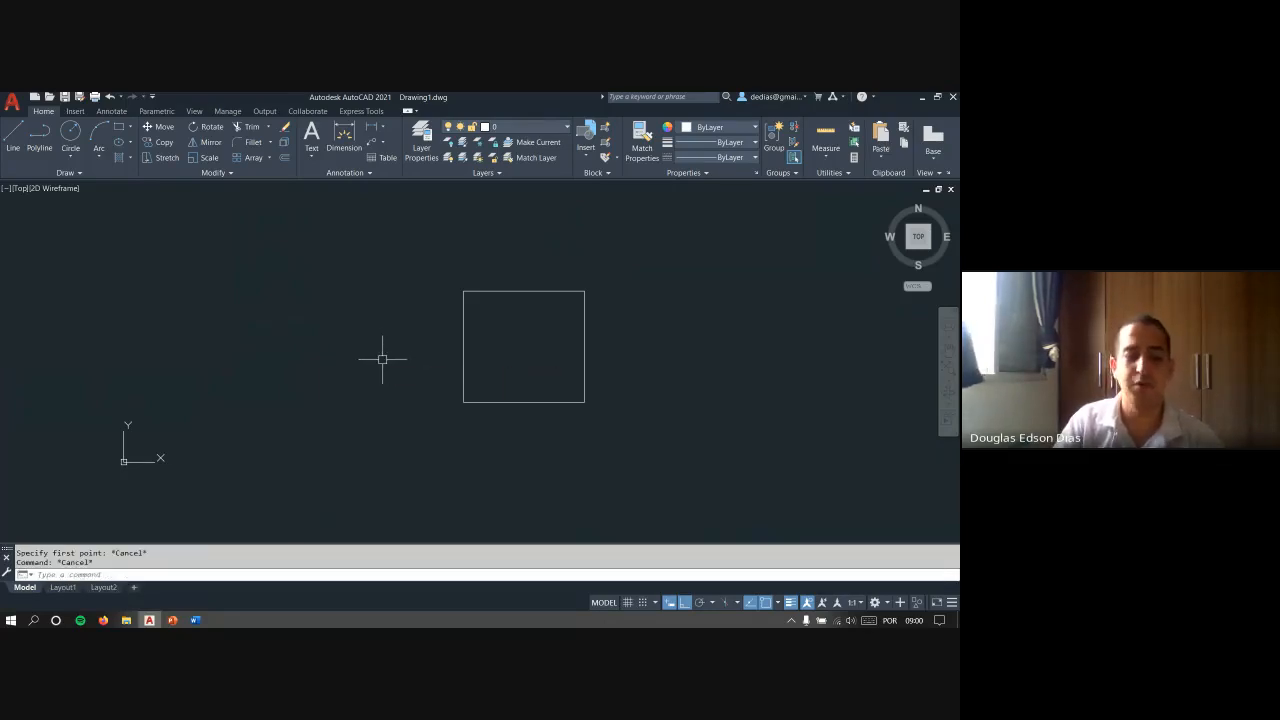
text(m)
key(Return)
key(Escape)
key(Escape)
text(z)
key(Return)
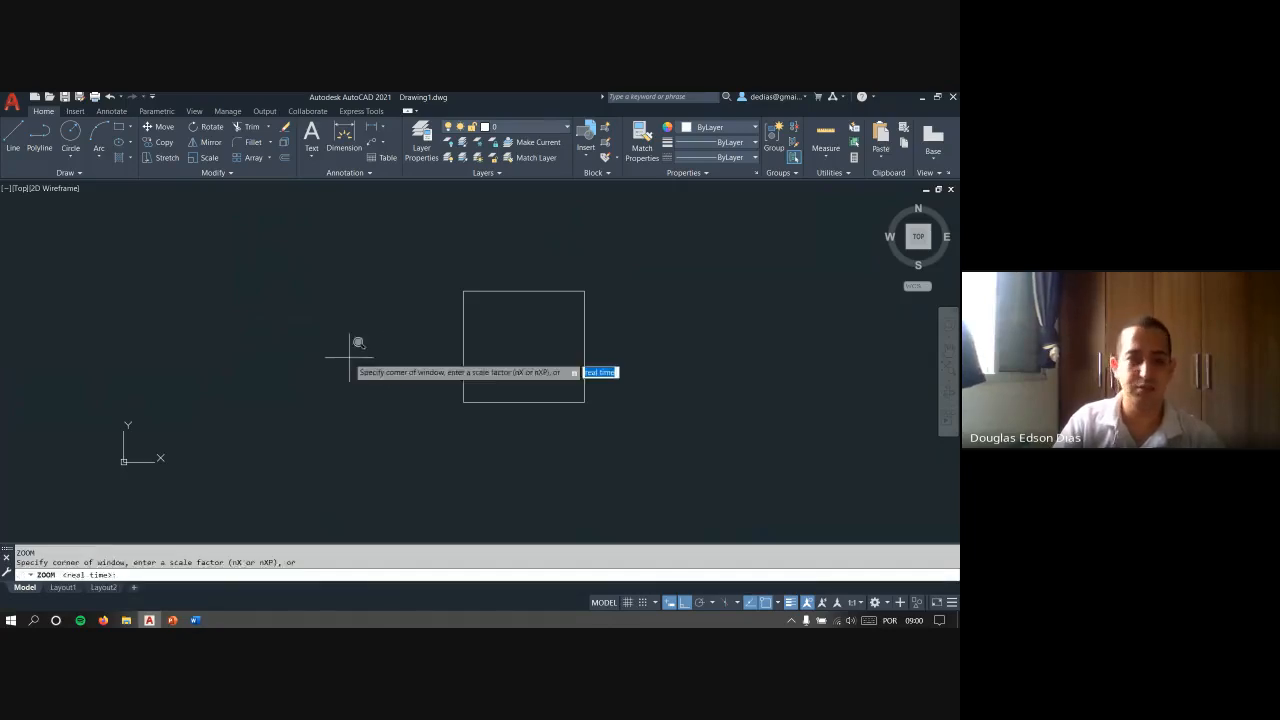
key(Escape)
text(c)
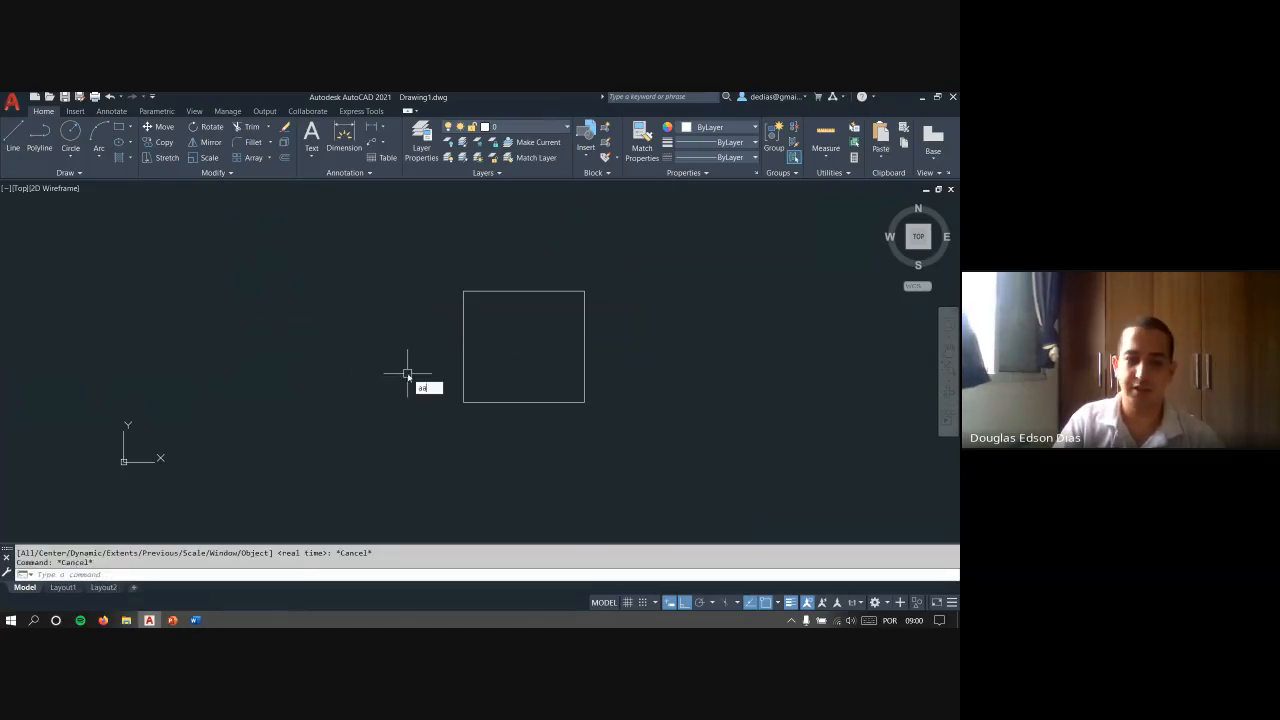
key(Return)
key(Escape)
key(Escape)
key(Escape)
- Stretch the rectangle's upper-left corner horizontally outward to the left, so its left side becomes a long slant
text(s)
key(Return)
click(506, 329)
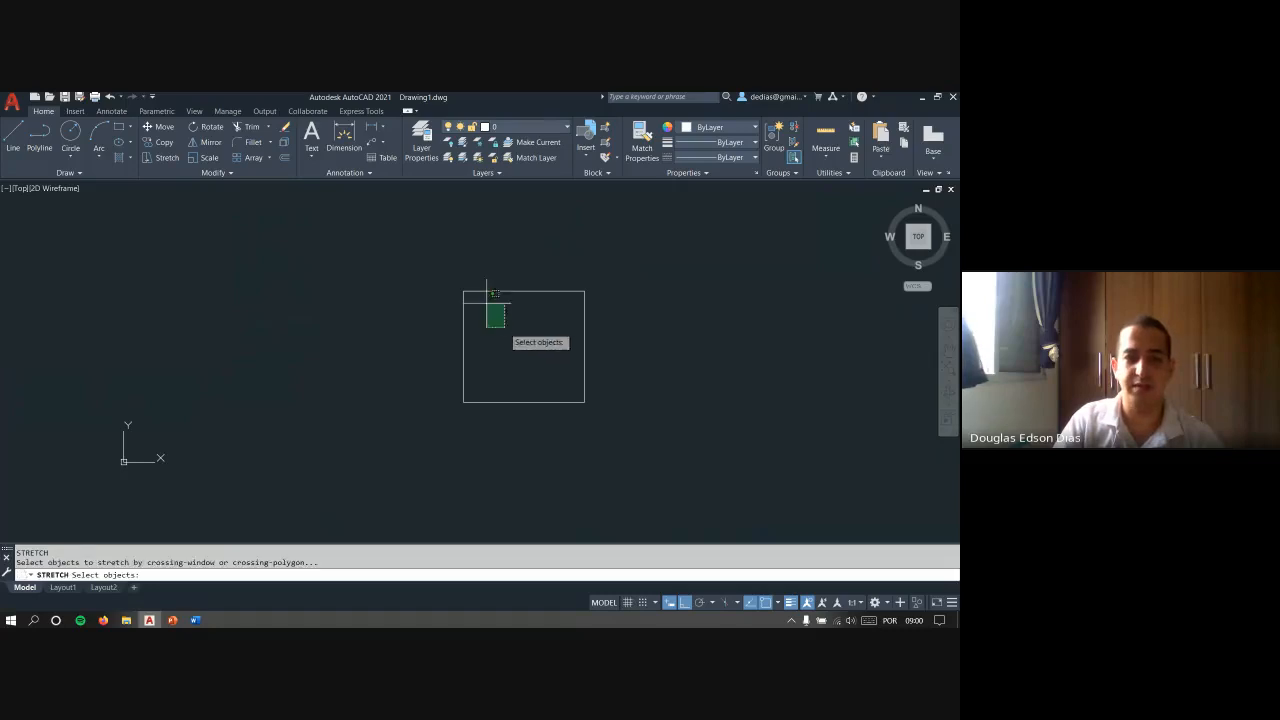
click(420, 264)
key(Return)
click(428, 270)
click(337, 264)
key(Escape)
key(Escape)
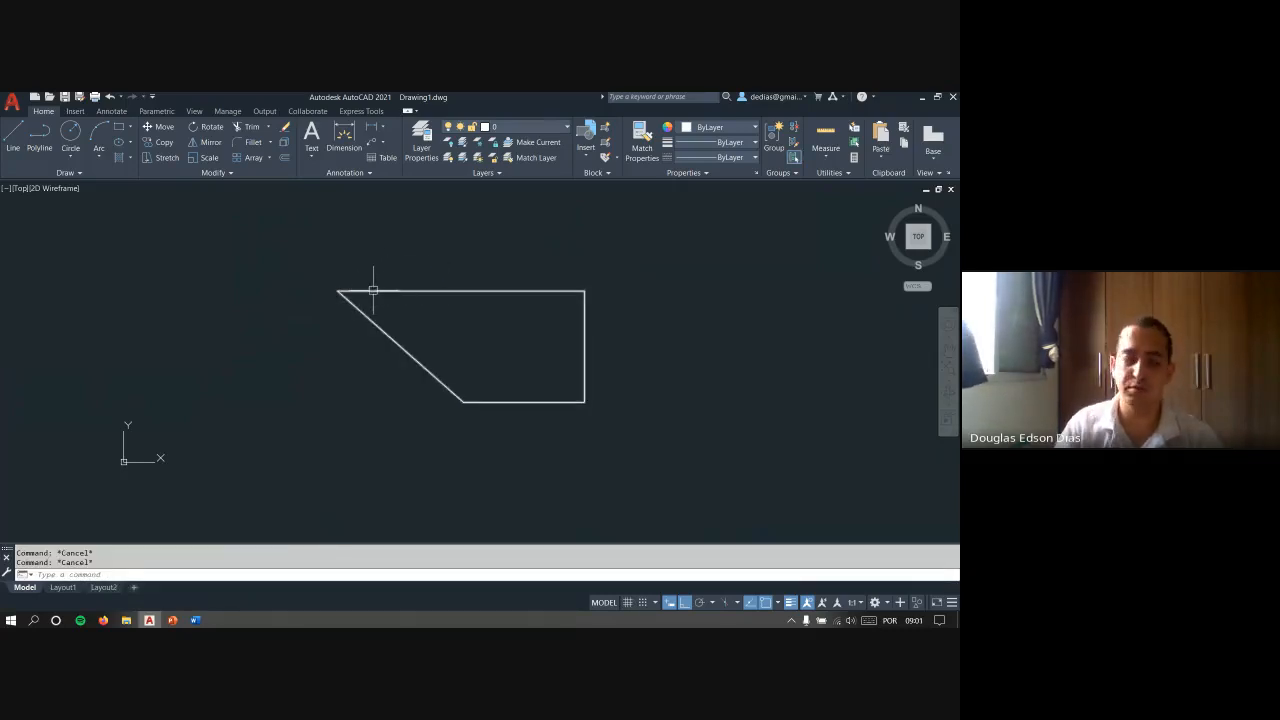
- Select the slanted shape and move its upper-left vertex back right along the top edge, almost above the lower-left corner
mouse_move(373, 290)
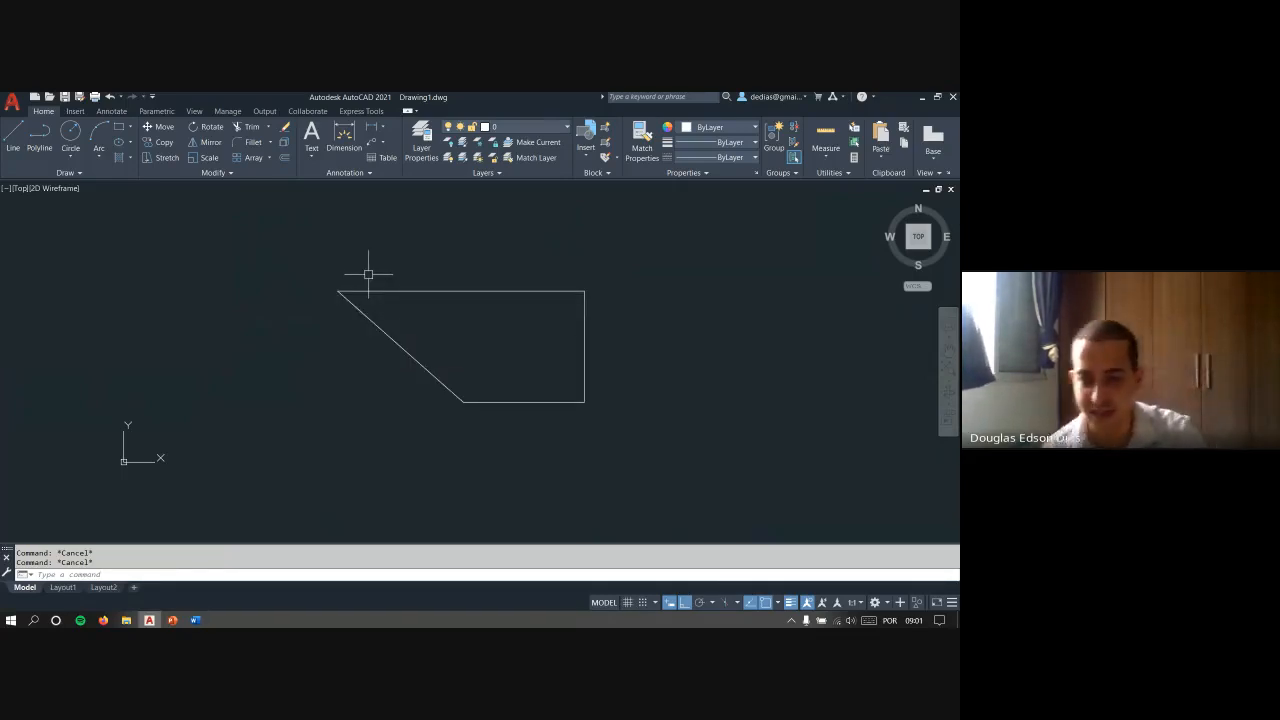
click(368, 274)
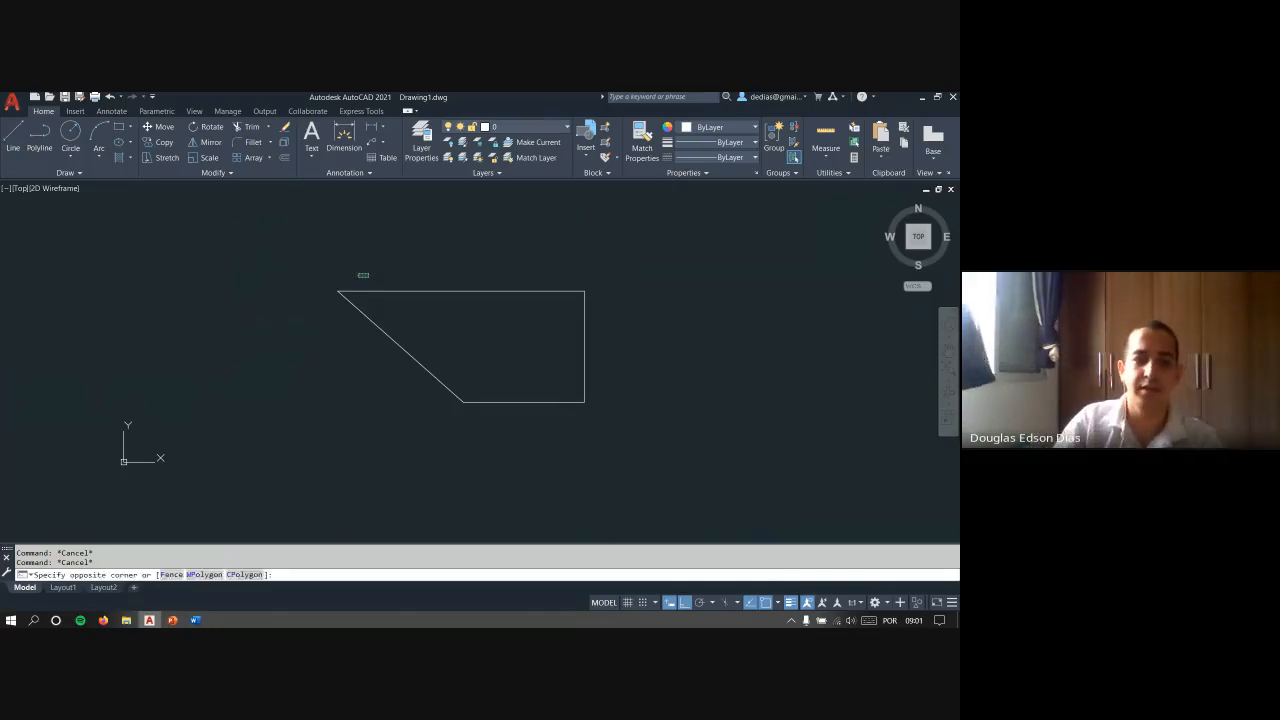
click(337, 292)
click(338, 291)
click(452, 291)
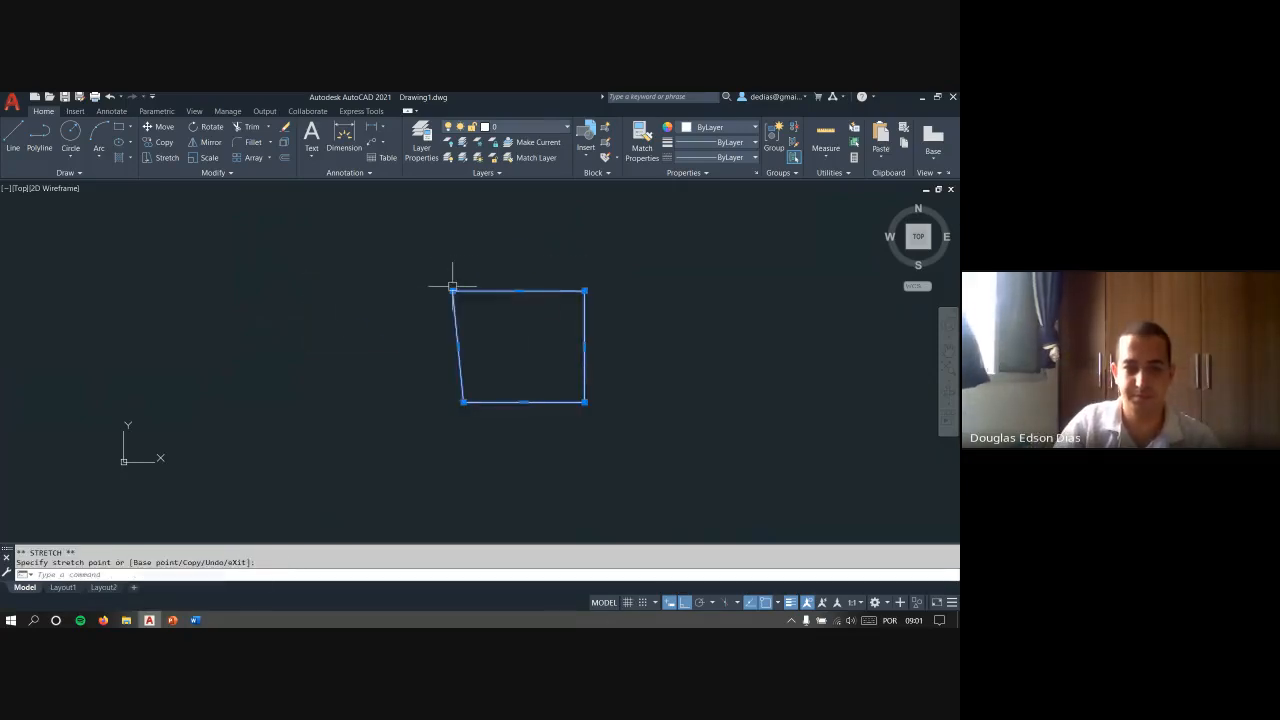
key(Escape)
key(Escape)
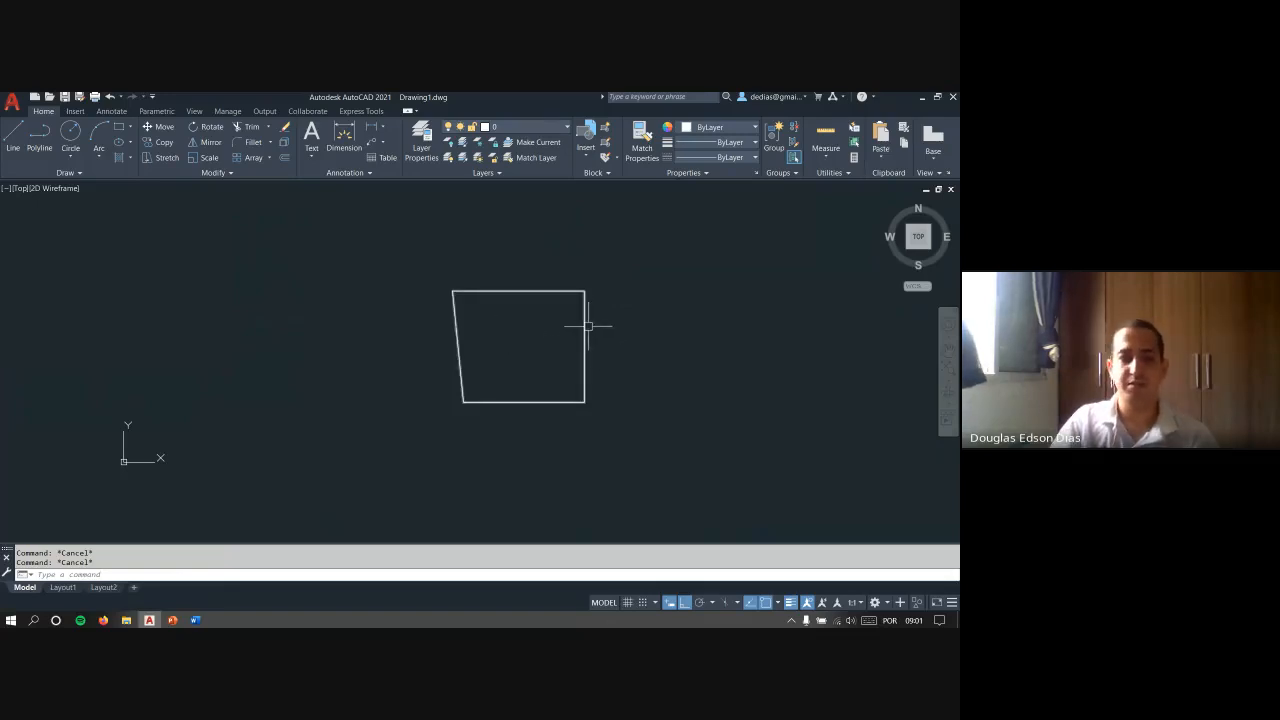
- Draw a second, larger freehand rectangle in the empty space to the right of the four-sided shape
middle_drag(588, 325, 386, 339)
middle_drag(391, 391, 365, 370)
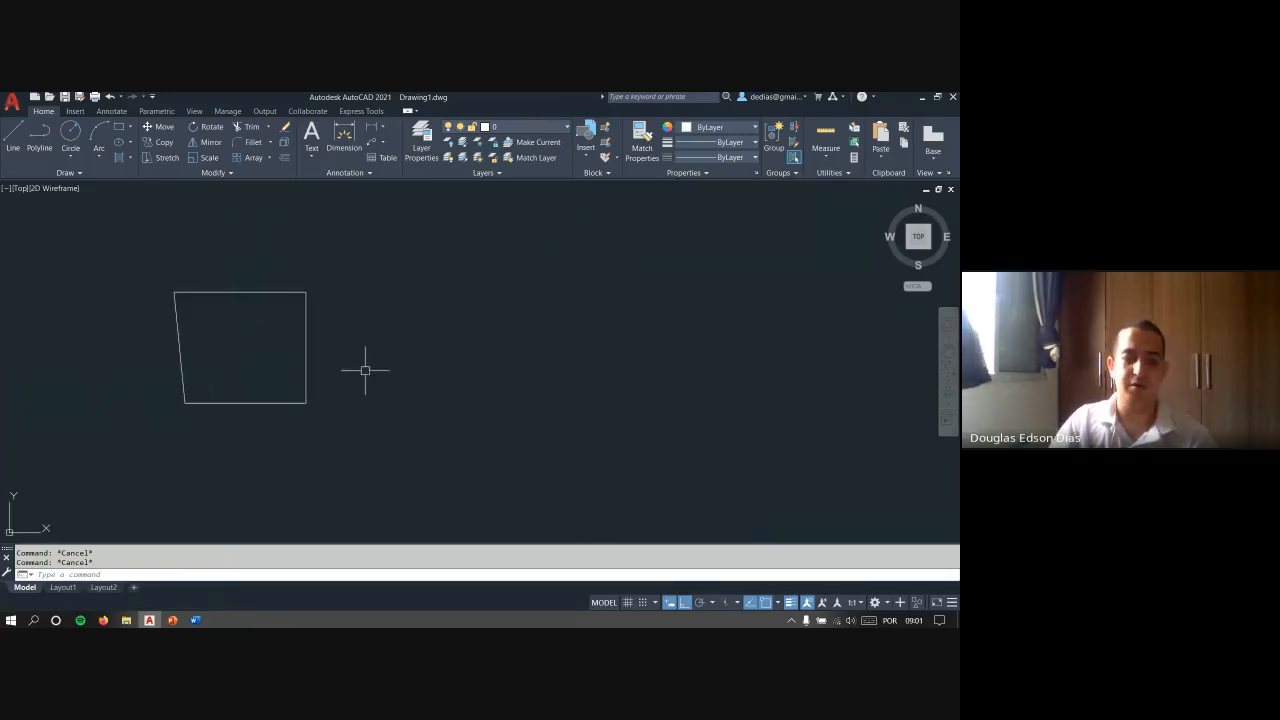
text(rec)
key(Return)
click(403, 437)
click(662, 251)
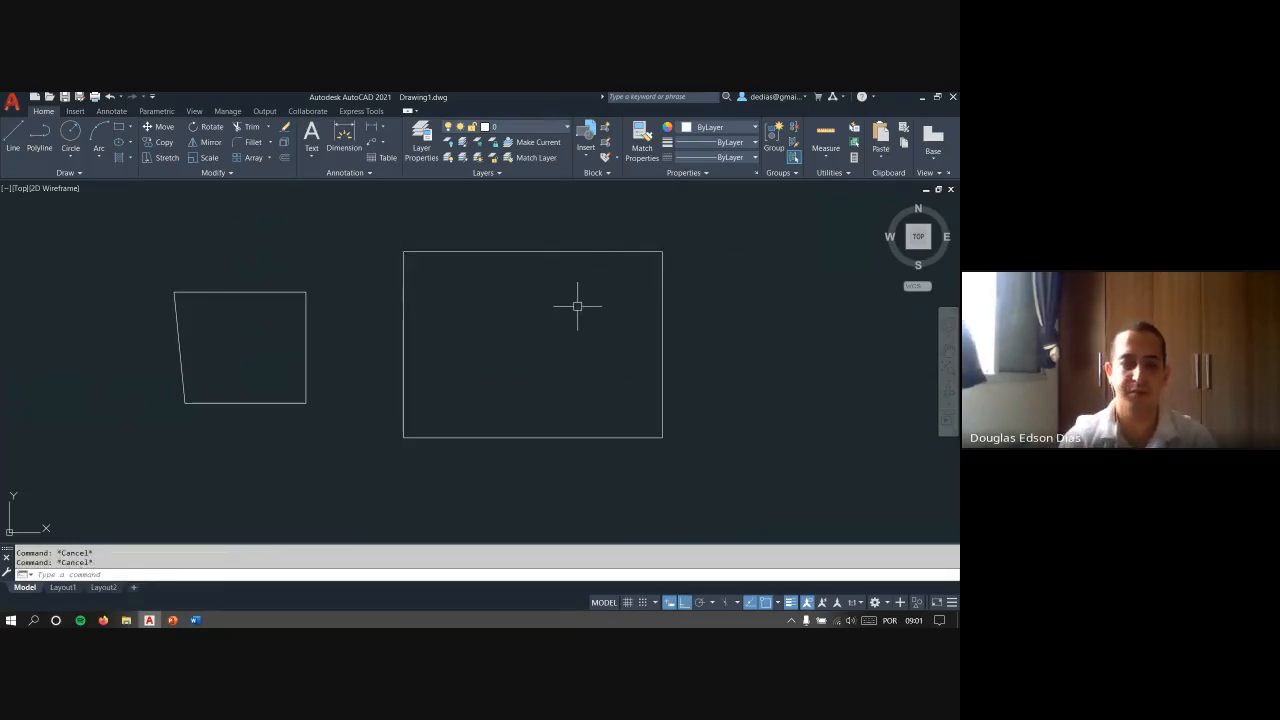
text(rec)
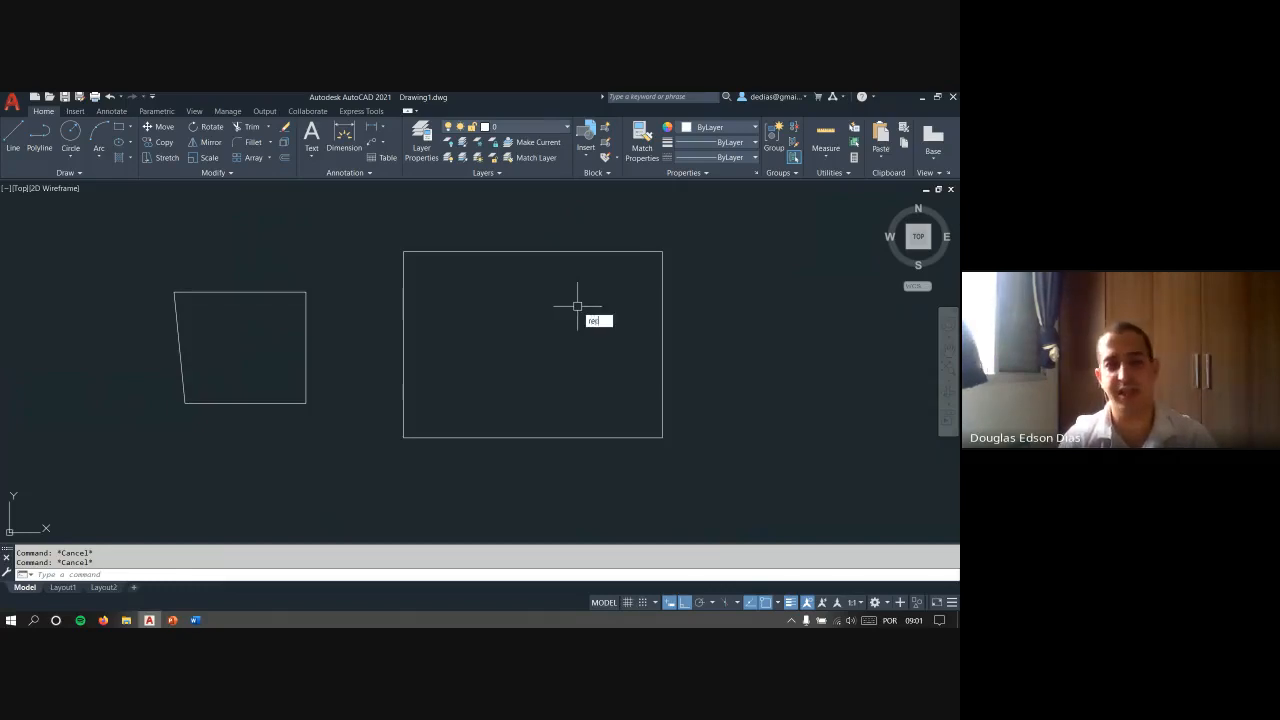
key(Escape)
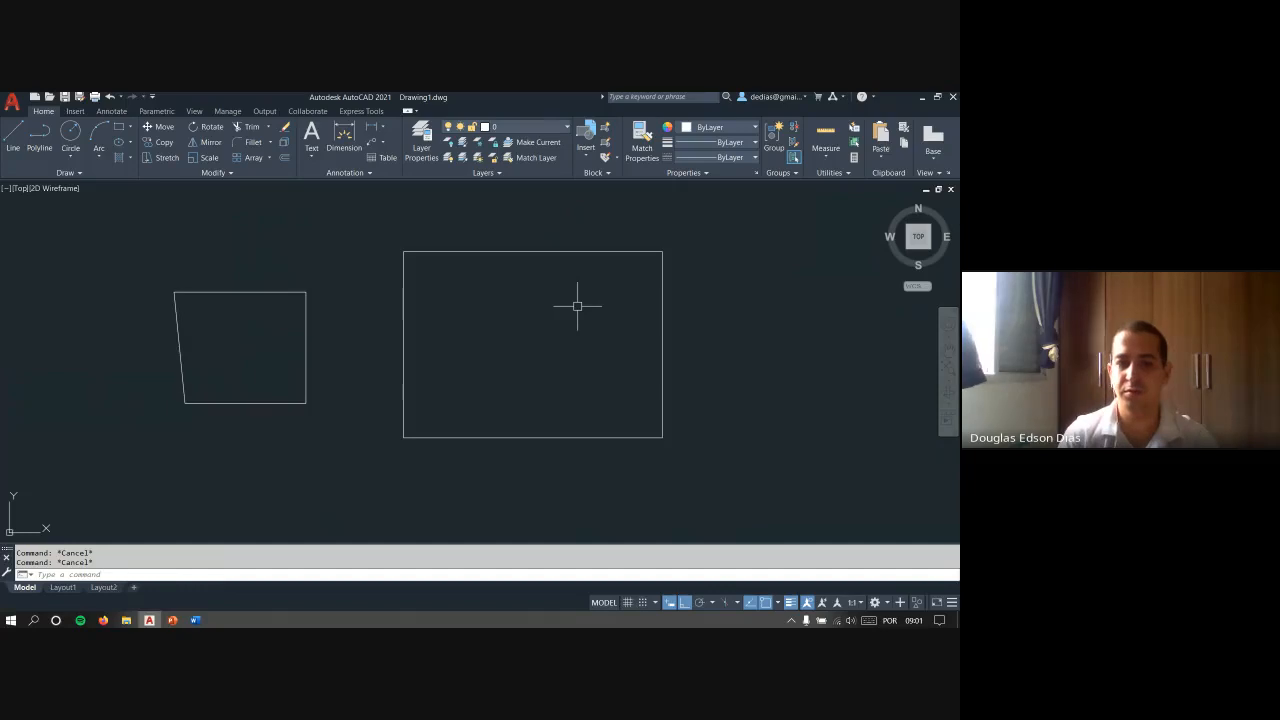
key(Return)
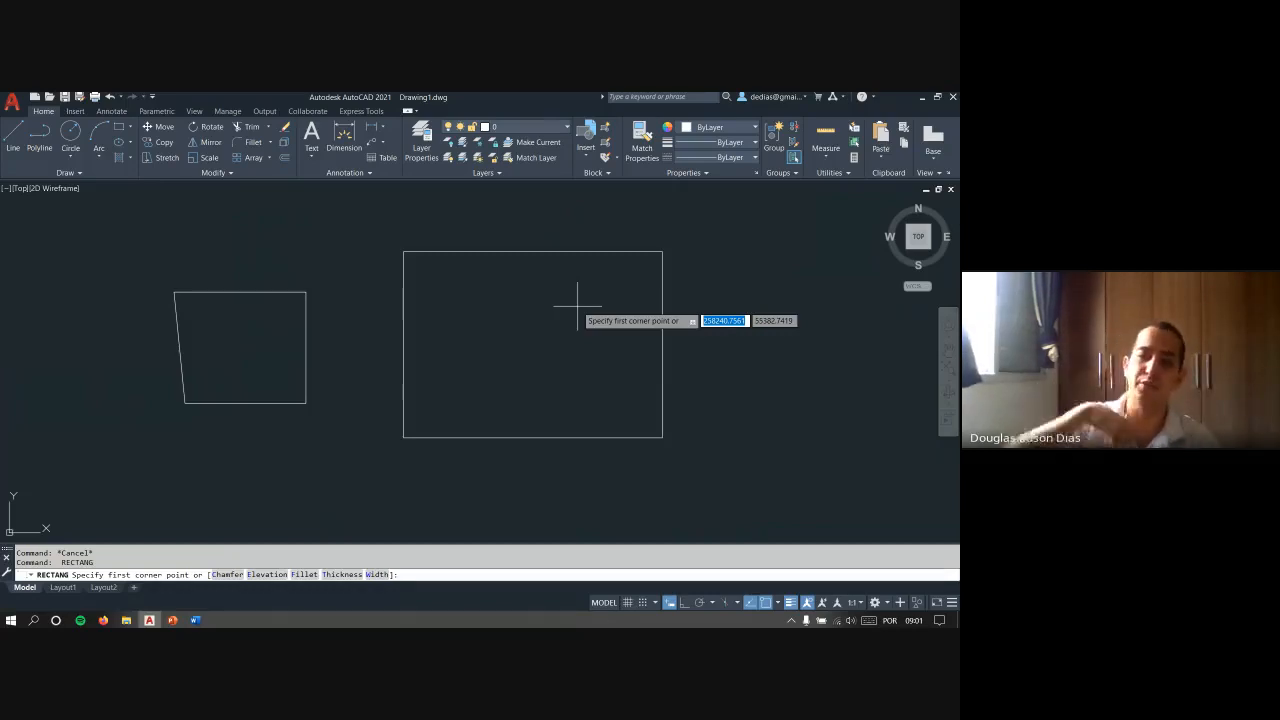
key(Escape)
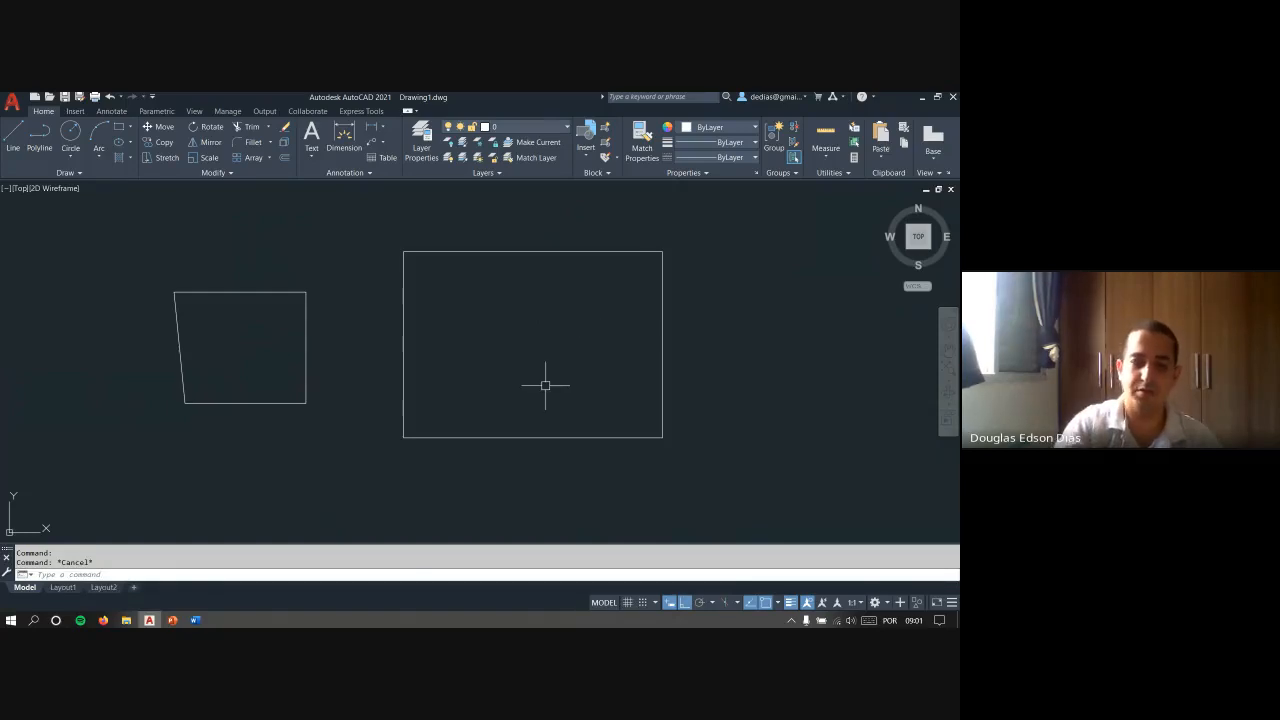
key(Return)
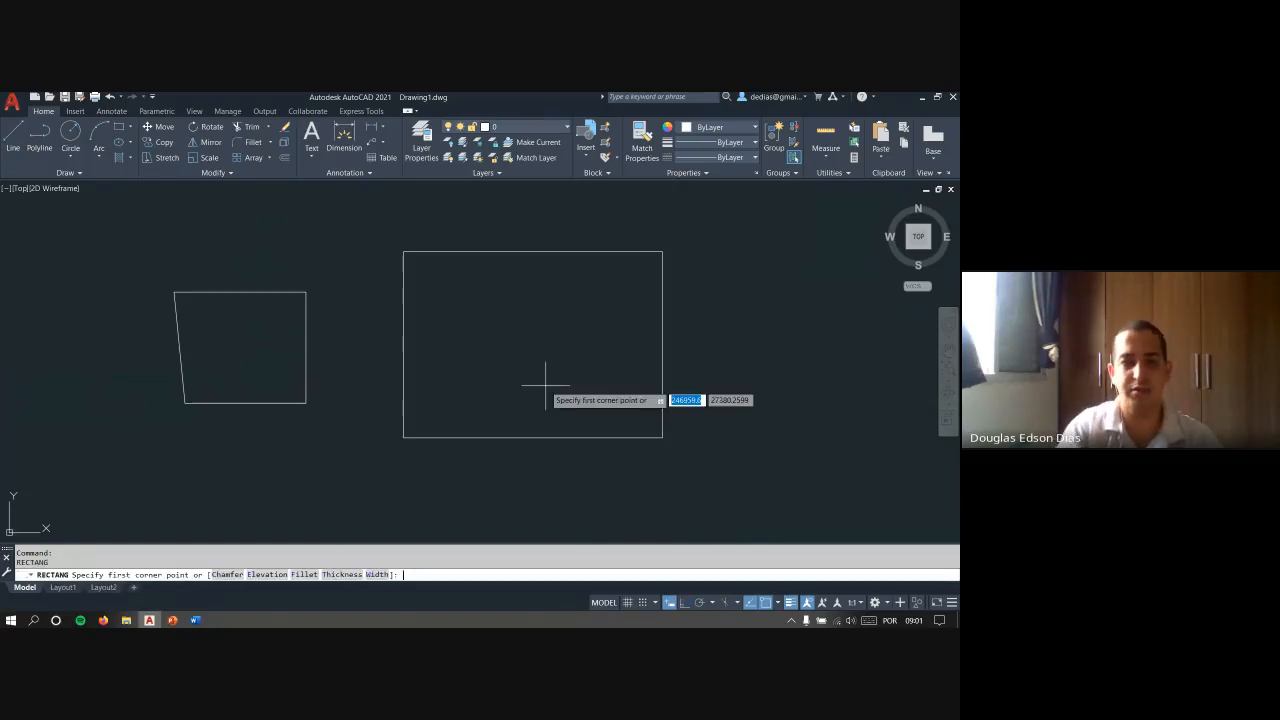
key(Escape)
key(Return)
key(Escape)
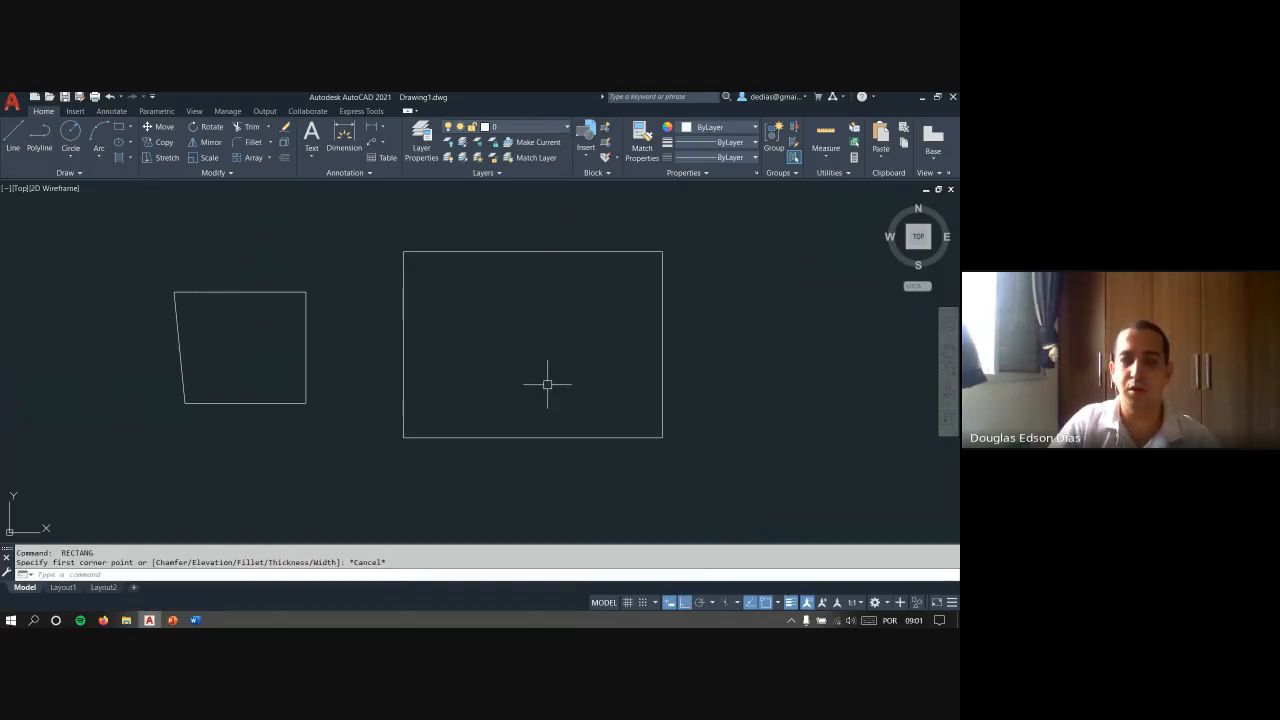
right_click(547, 383)
click(588, 394)
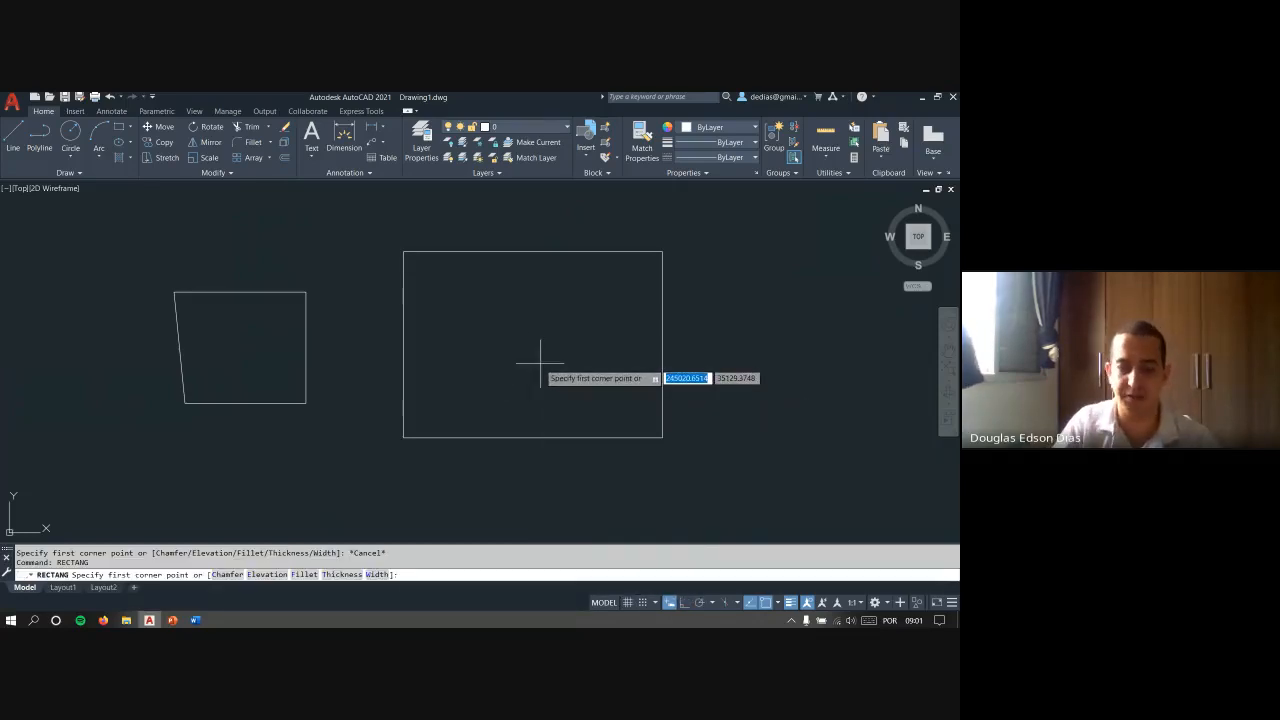
key(Escape)
key(Escape)
key(Return)
key(Escape)
key(Escape)
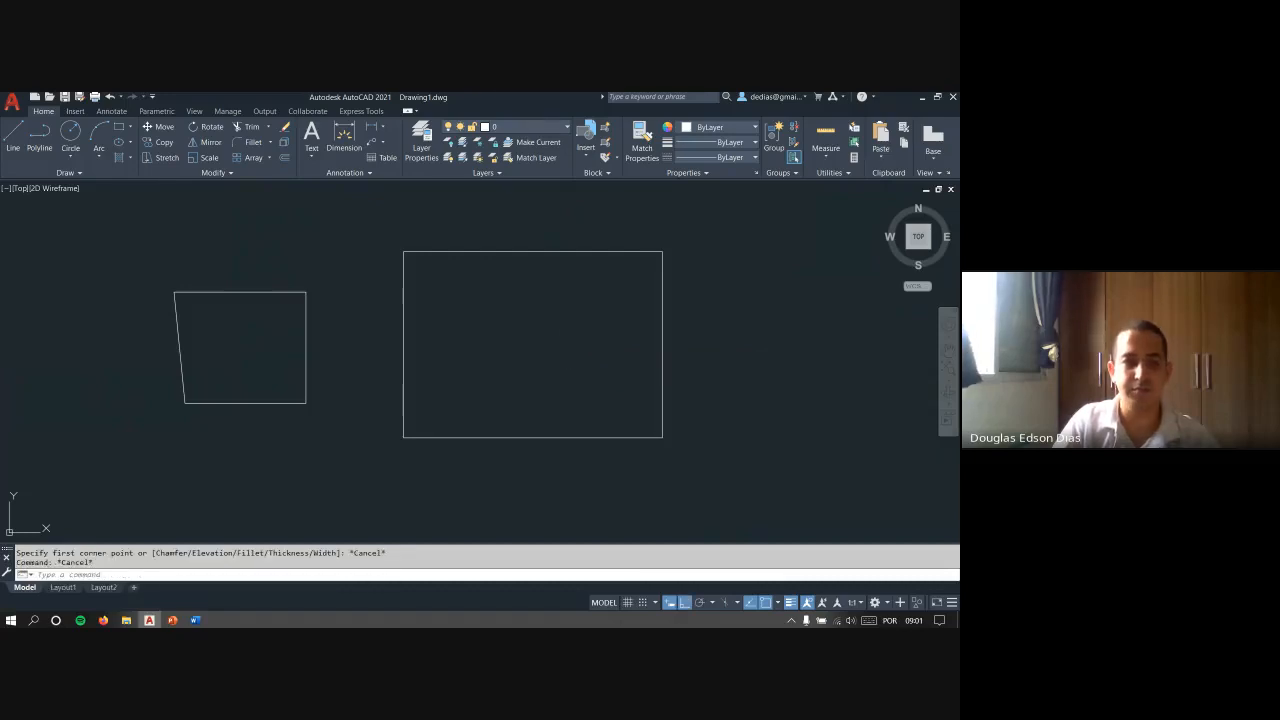
- Switch to the PowerPoint slide show, advance the COMANDOS BÁSICOS slide to the ESC item, and return to AutoCAD
key(alt+Tab)
key(Right)
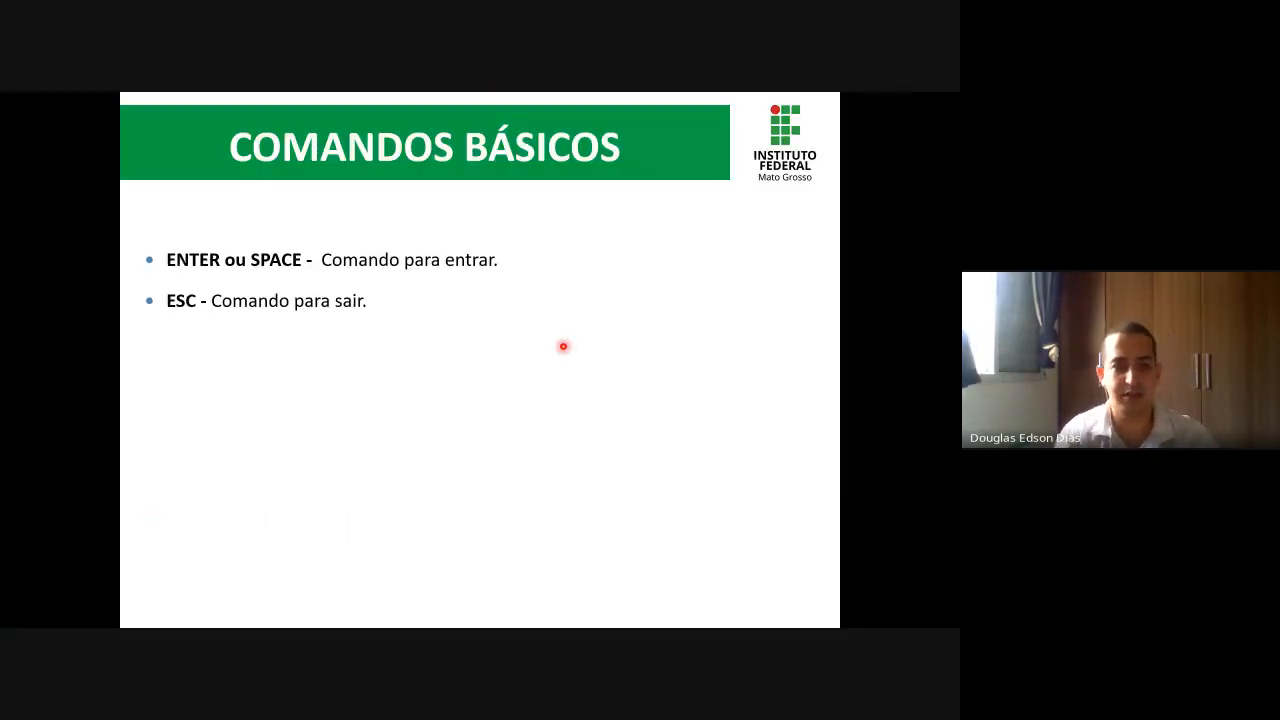
key(alt+Tab)
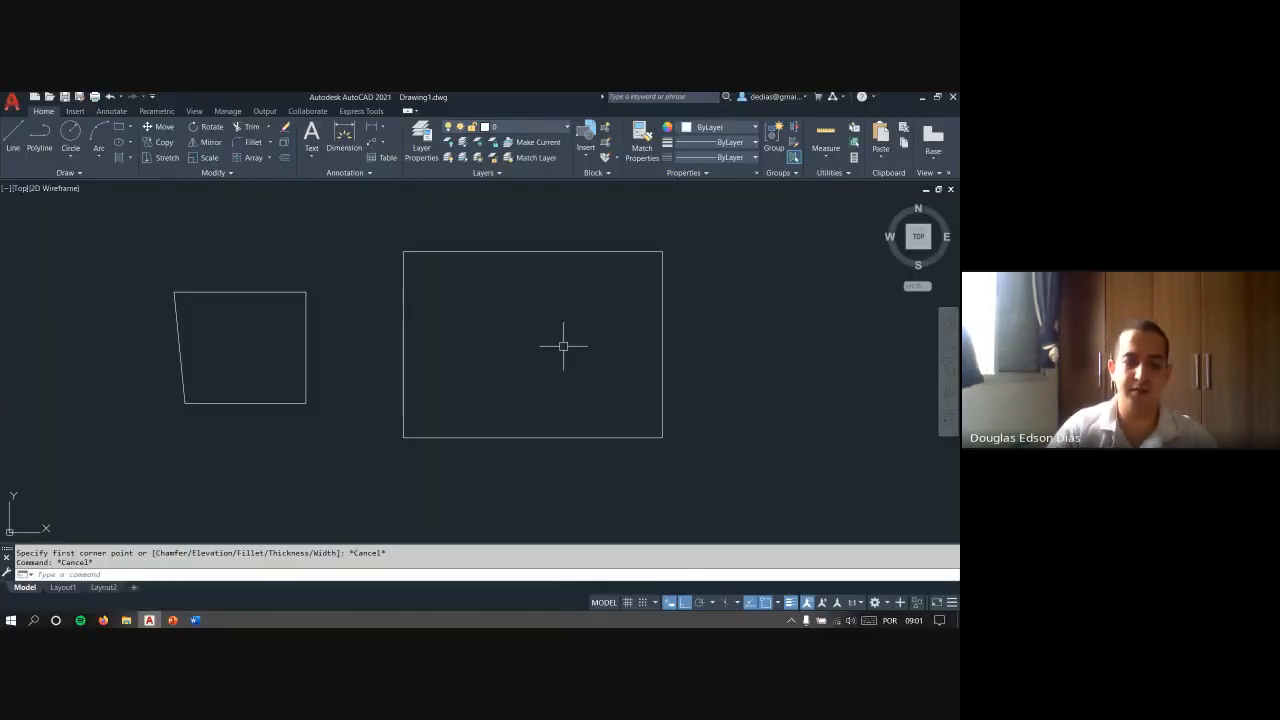
text(rec)
key(Return)
mouse_move(686, 318)
middle_down()
mouse_move(407, 347)
mouse_move(511, 318)
middle_up()
key(Escape)
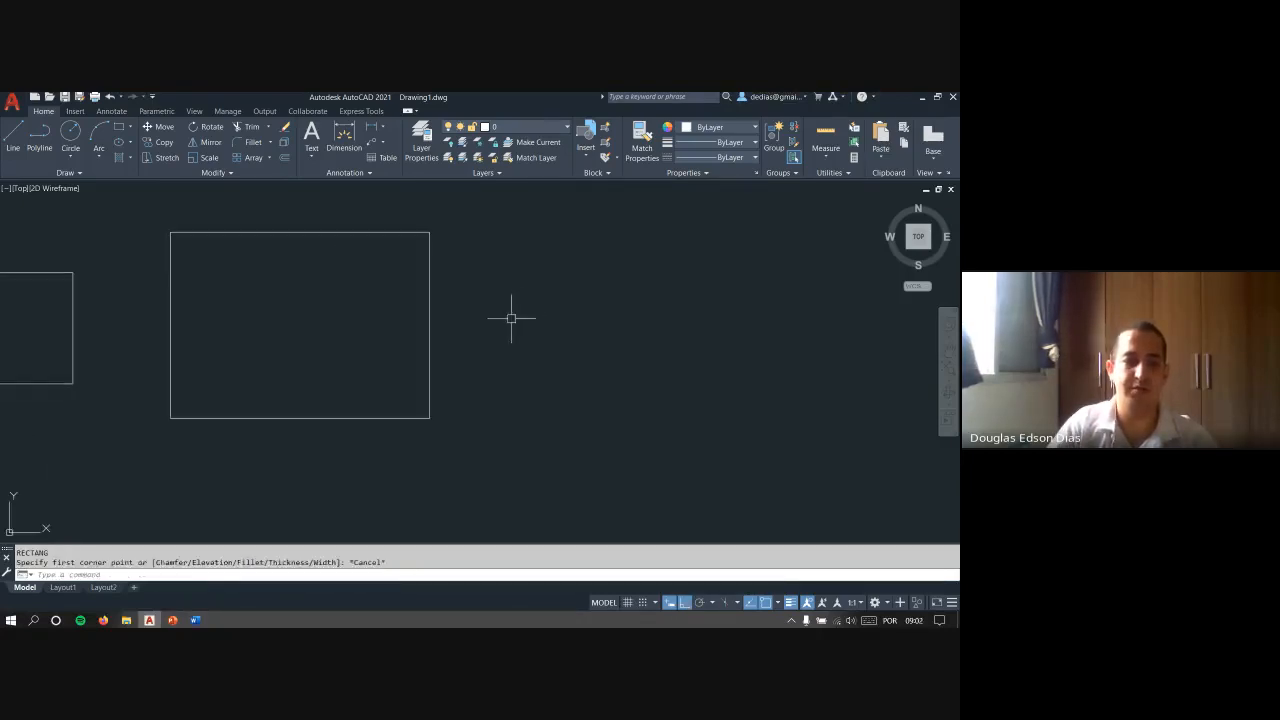
key(Escape)
key(Escape)
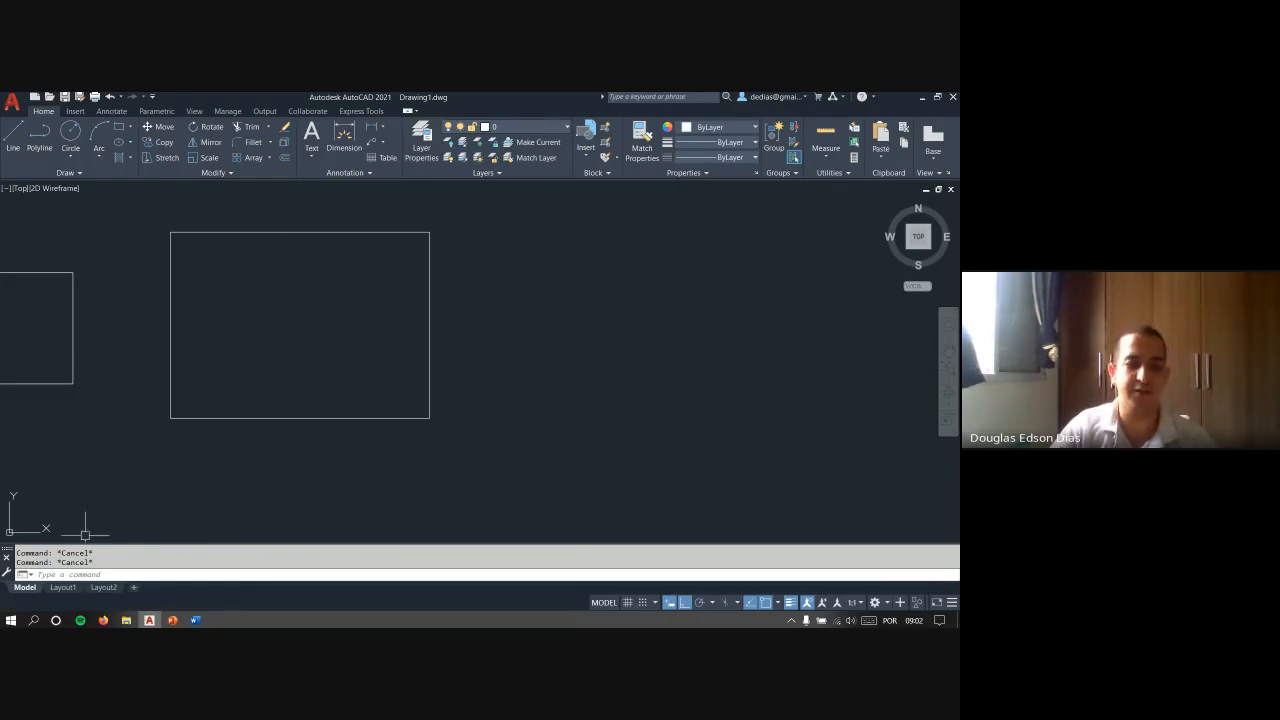
- Open the command history text window, review the earlier commands back to the first rectangle and circle, and close it
key(F2)
scroll(436, 391, up, 10)
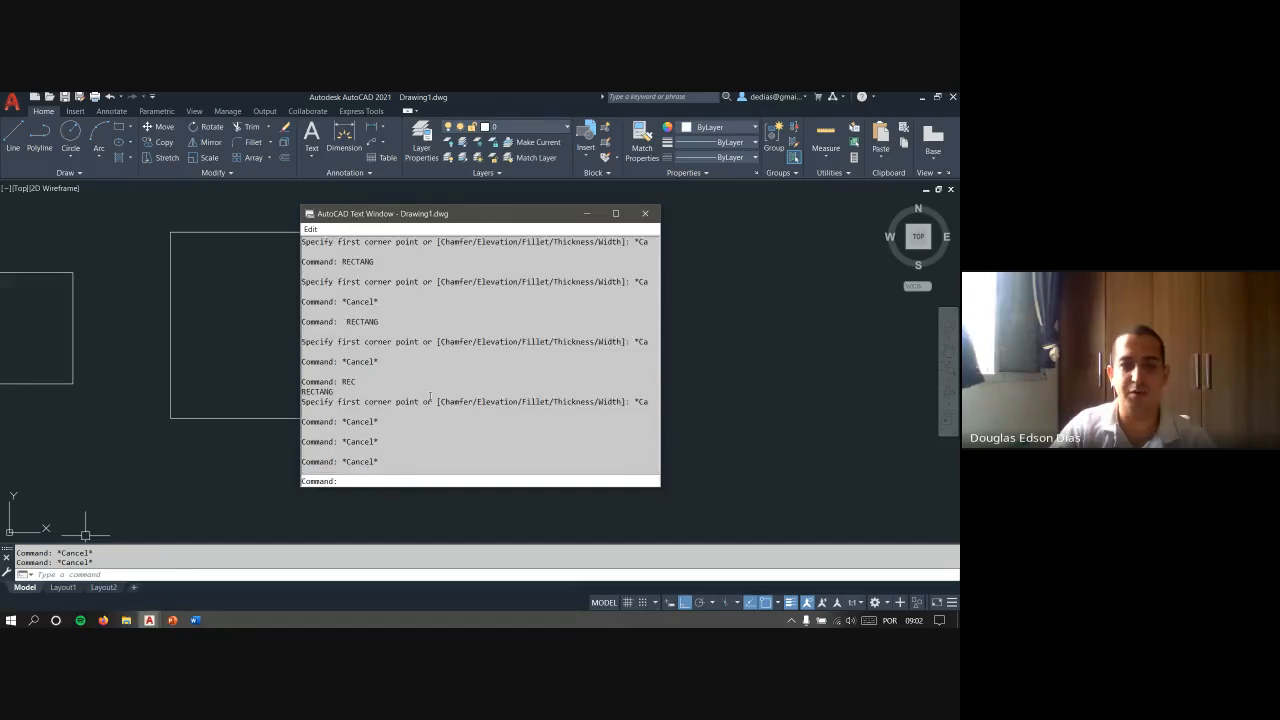
scroll(450, 387, up, 2)
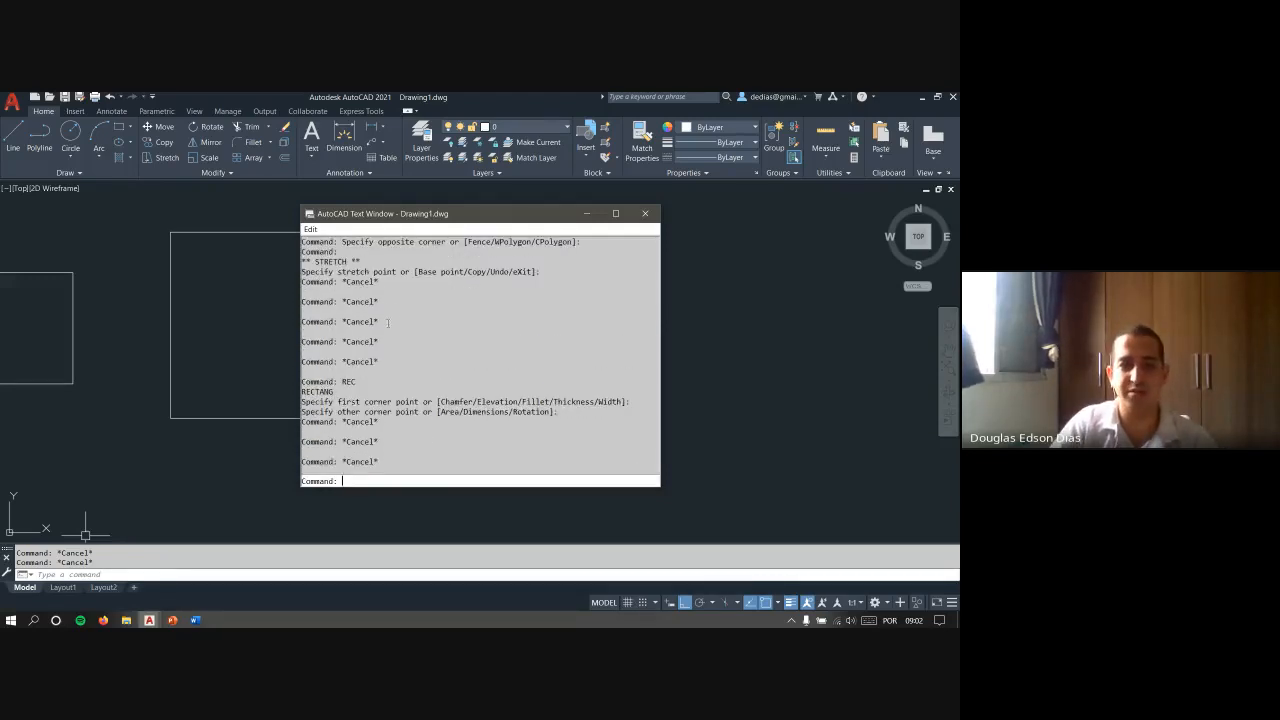
scroll(367, 361, up, 10)
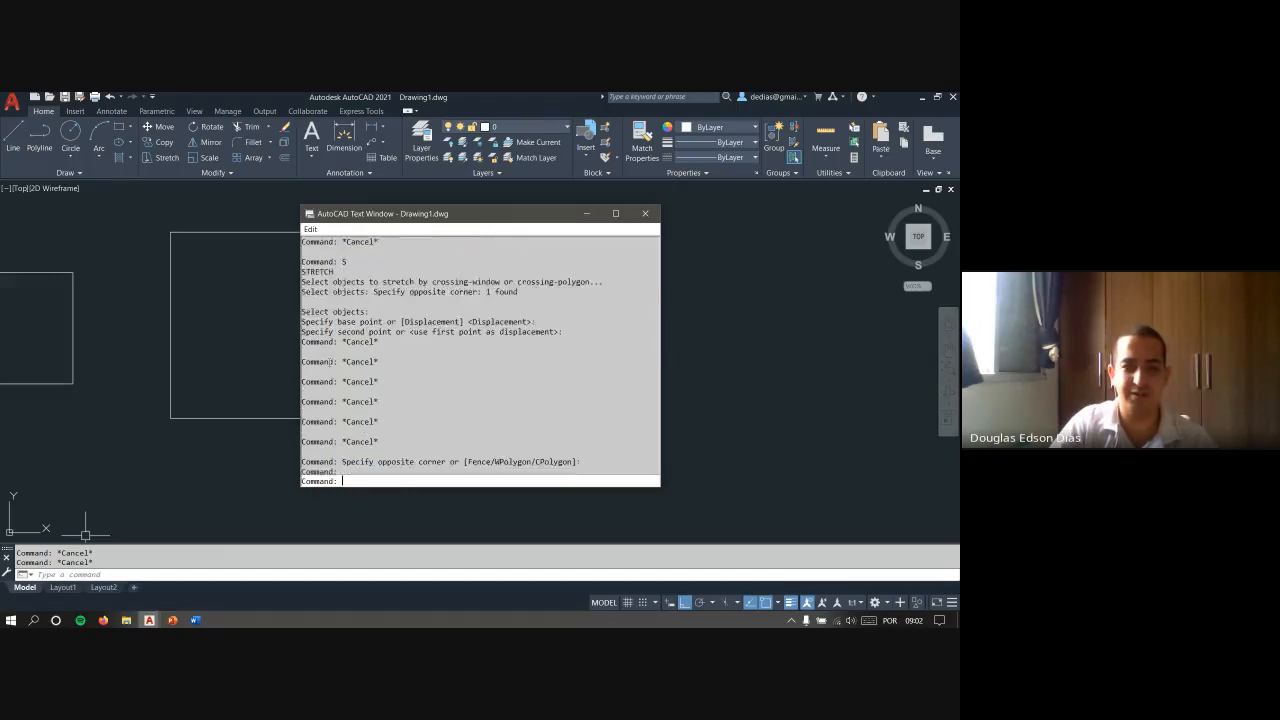
scroll(330, 362, up, 10)
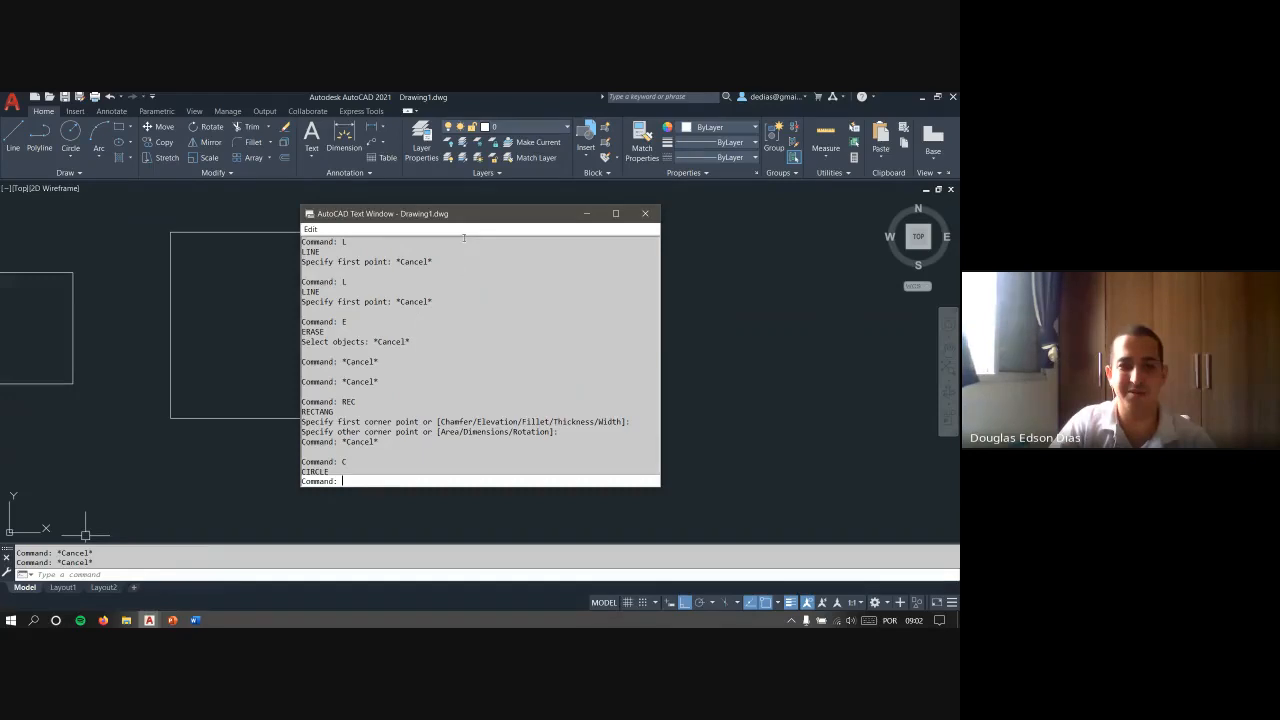
click(648, 214)
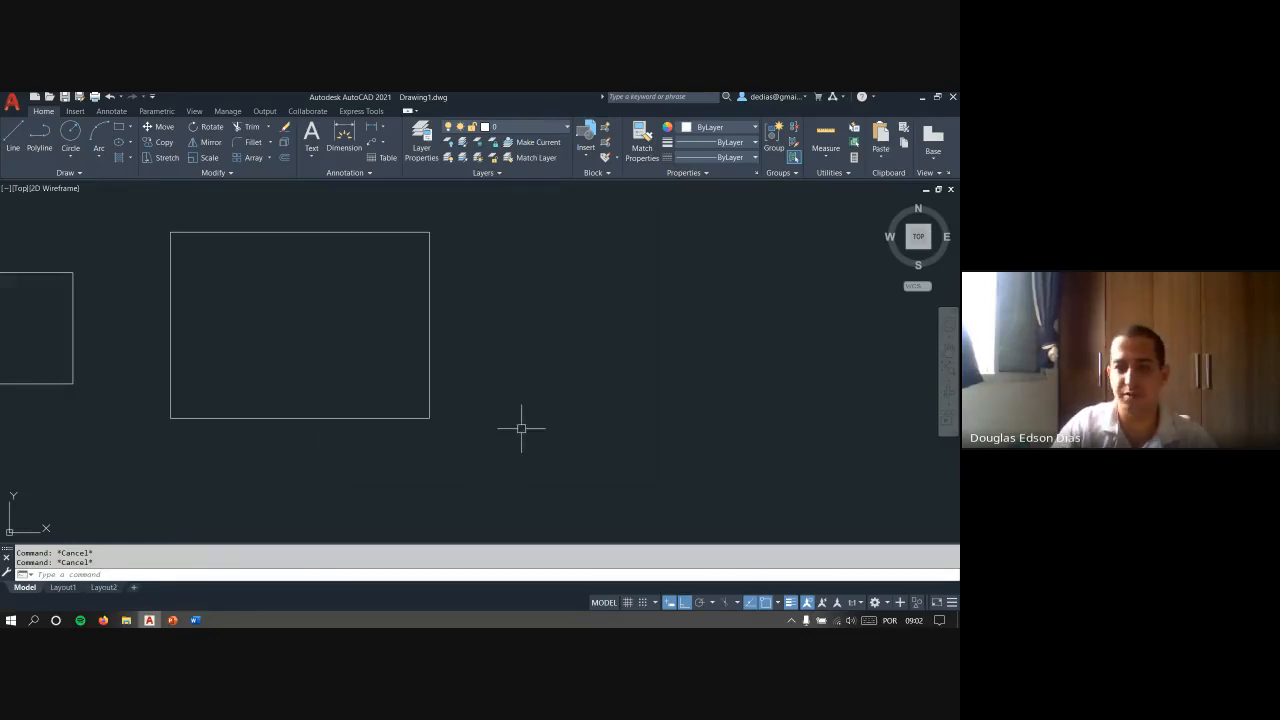
- Open and close the help window, and briefly view the command history text window again
key(F1)
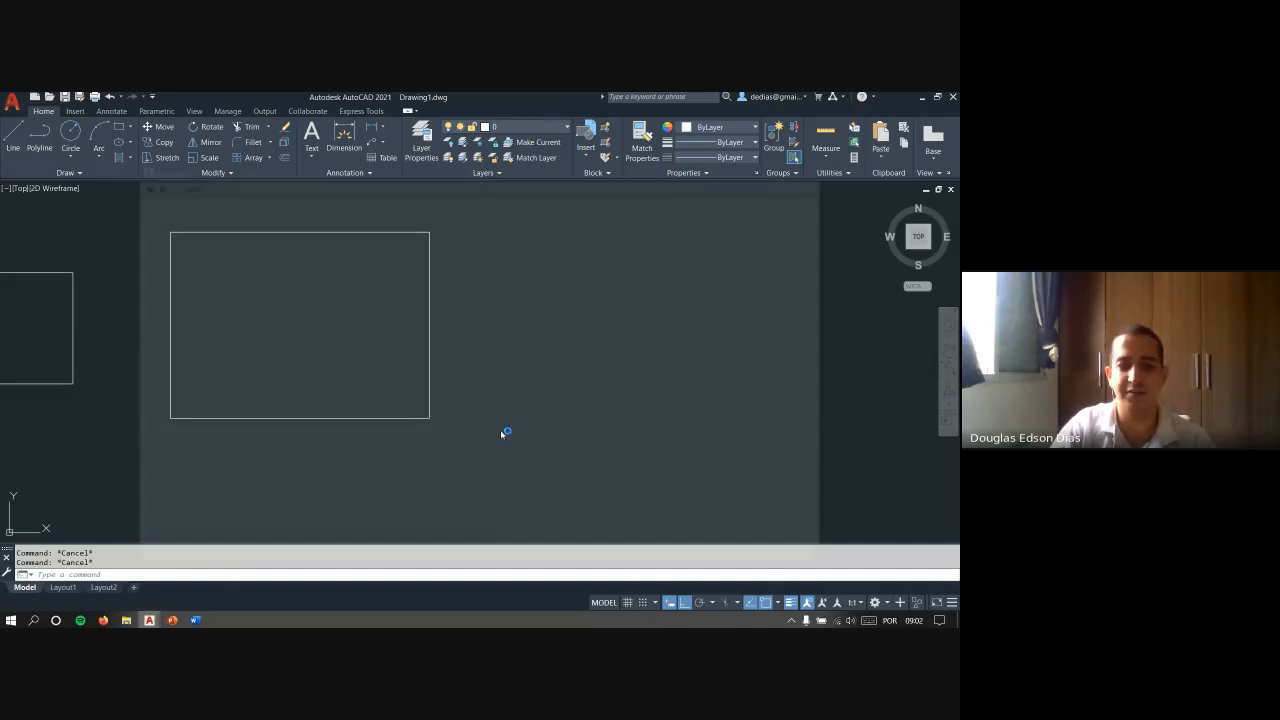
click(820, 165)
key(F2)
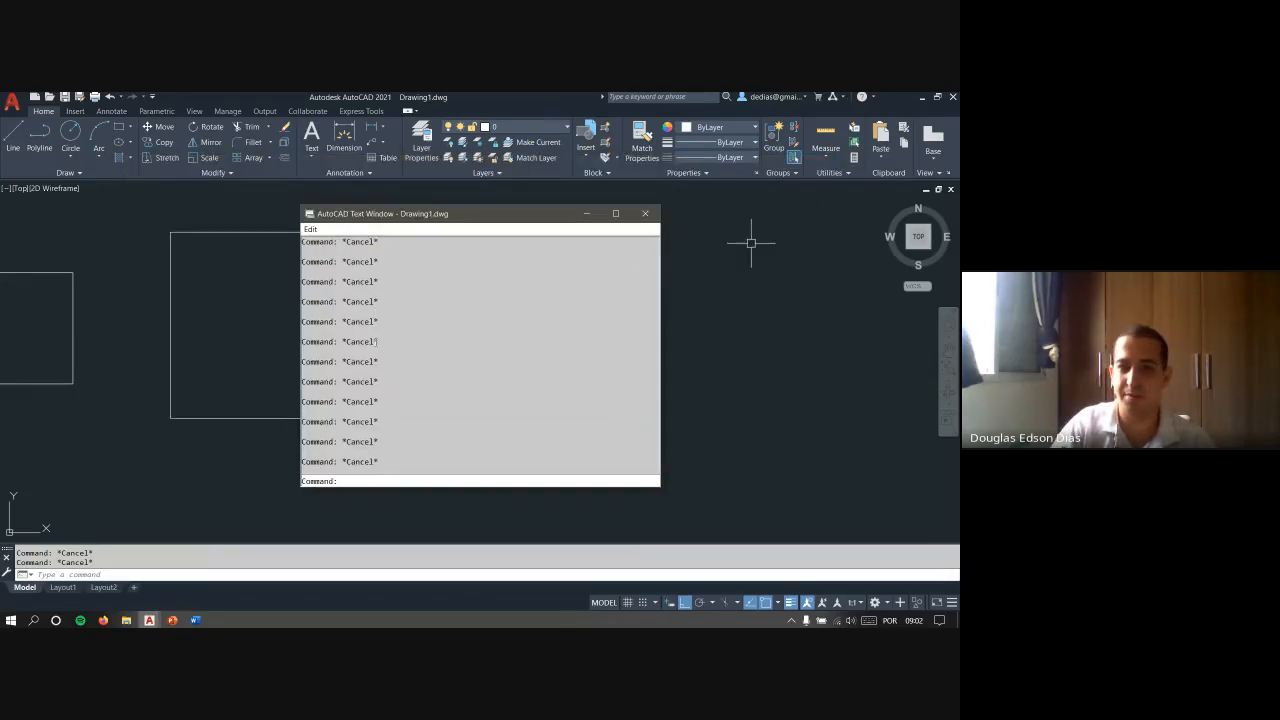
click(651, 218)
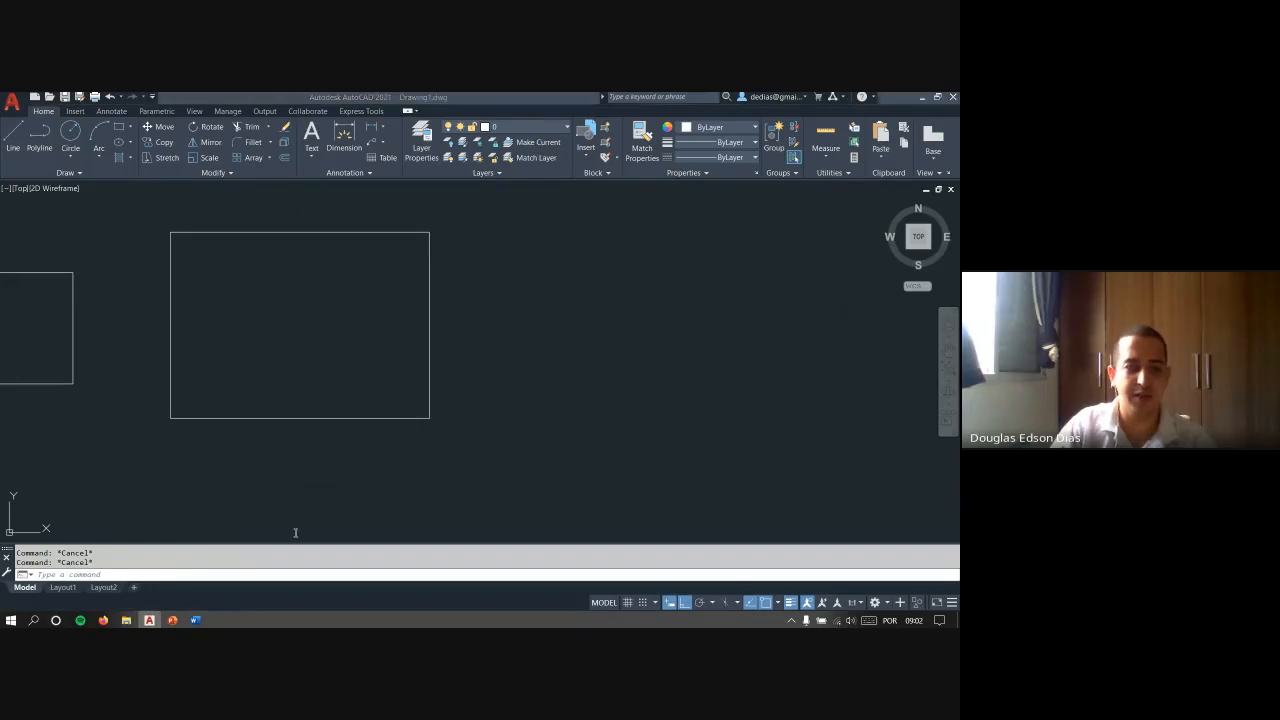
- Switch to the PowerPoint slide show, advance the COMANDOS BÁSICOS slide to the CTRL + Z item, and return to AutoCAD
key(alt+Tab)
key(Right)
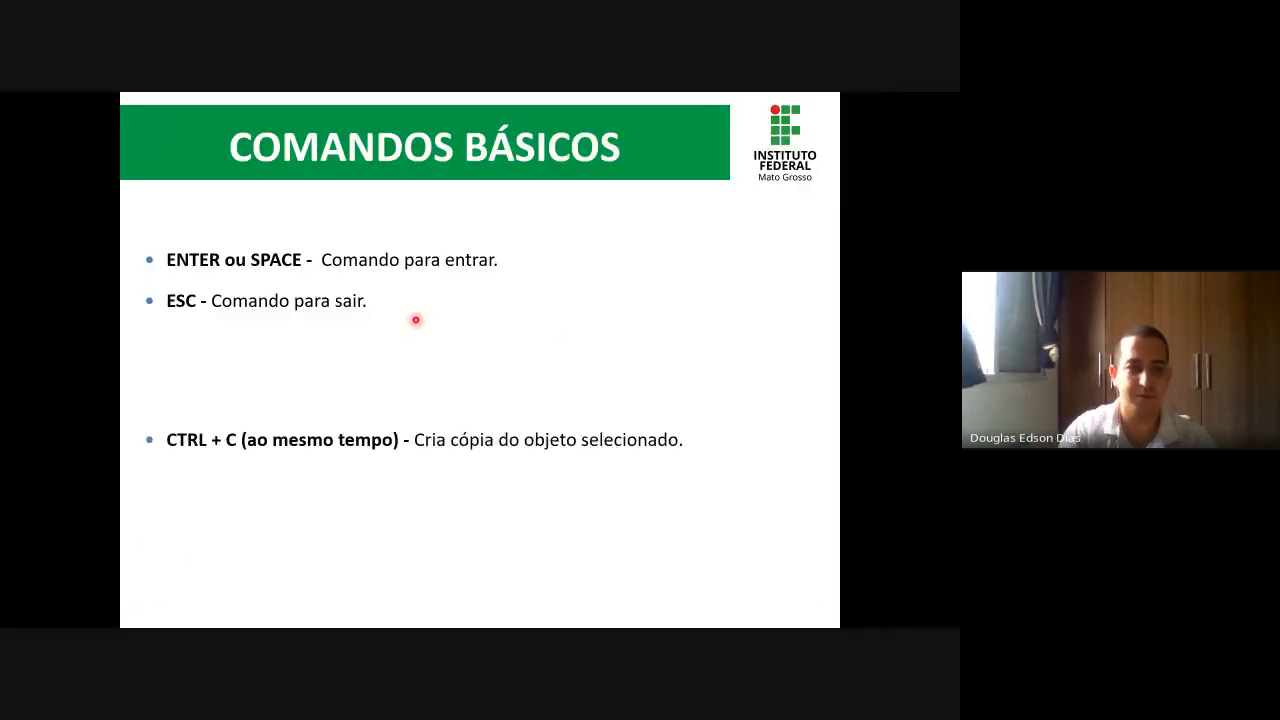
key(Right)
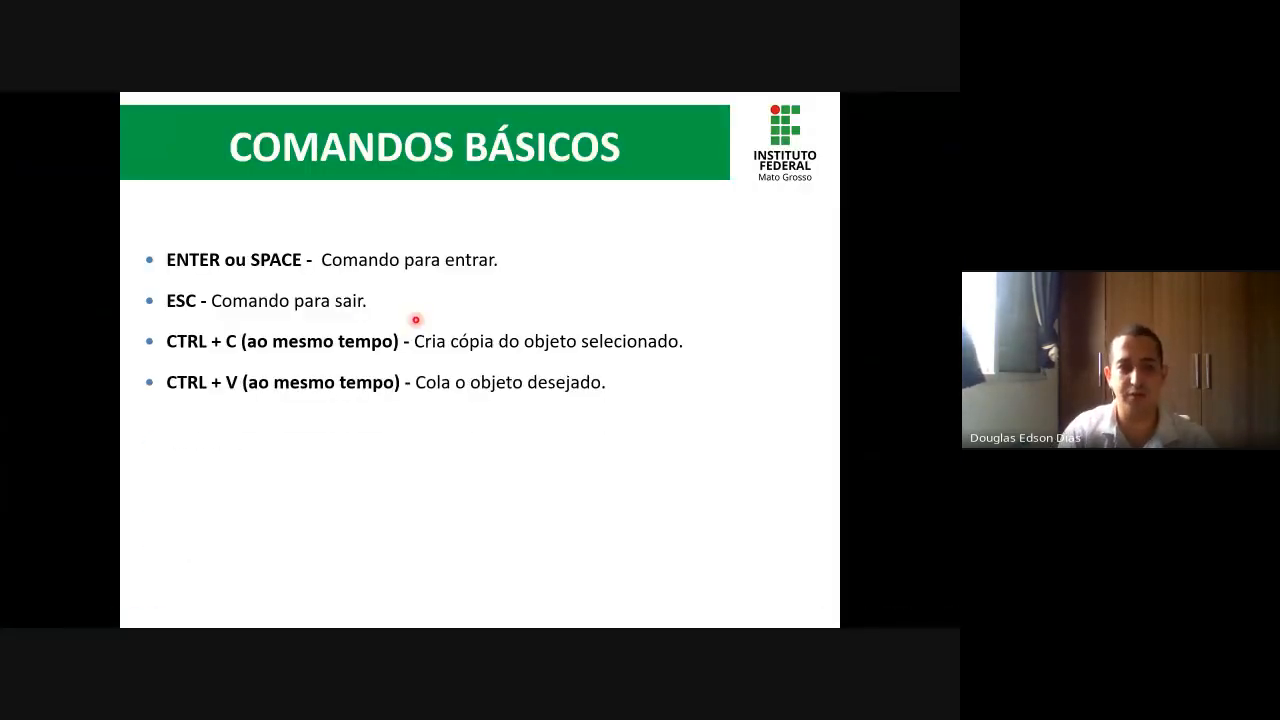
key(Right)
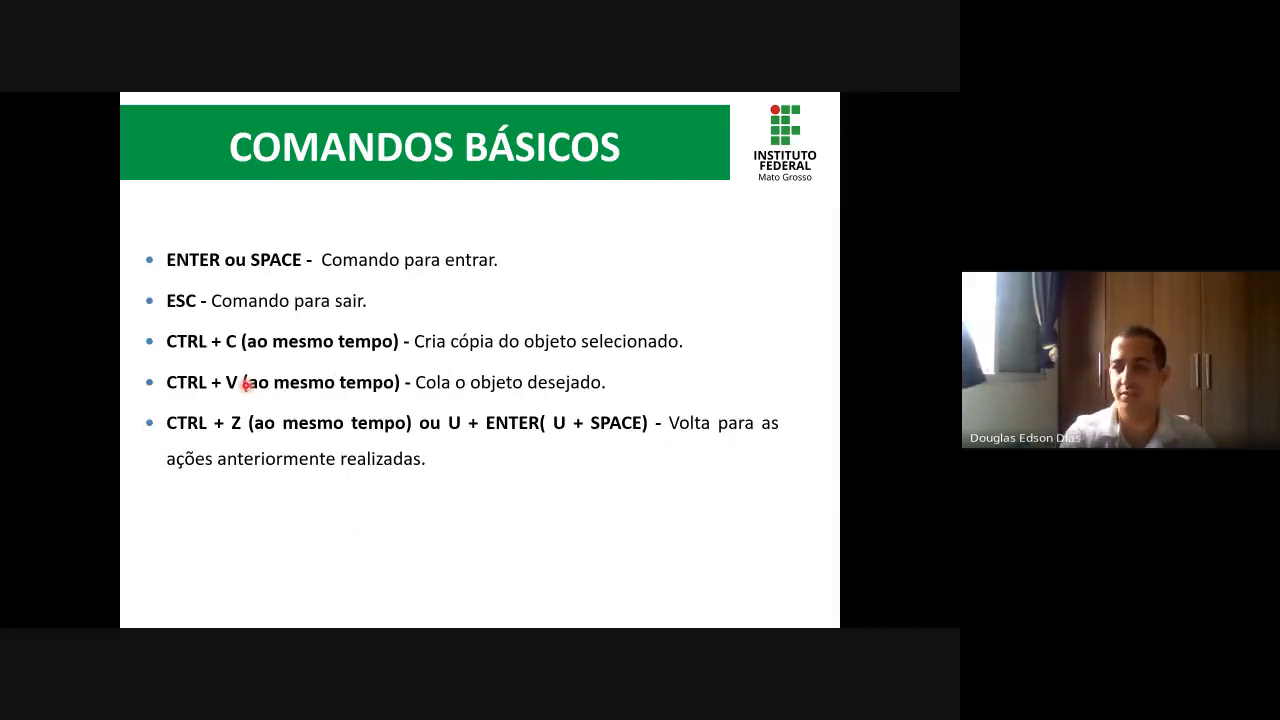
key(alt+Tab)
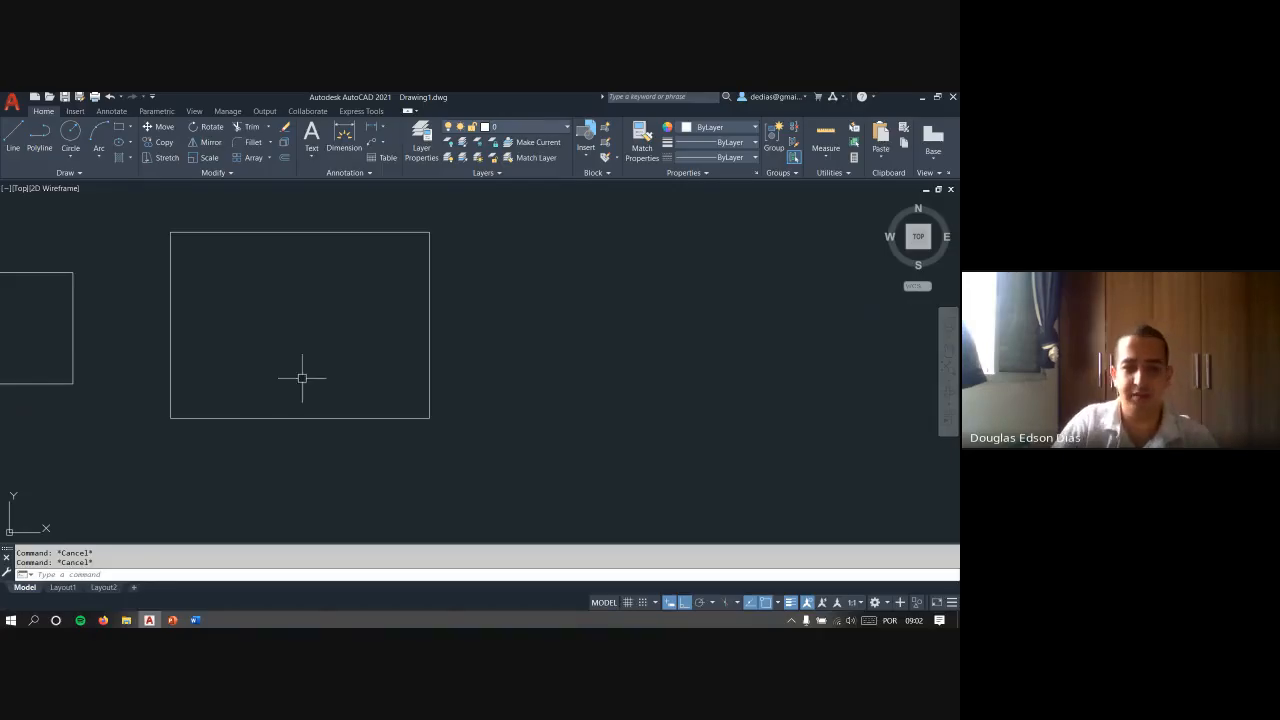
- Copy the large rectangle to the clipboard and paste the copy in the empty space to its right
click(467, 449)
click(386, 373)
key(ctrl+c)
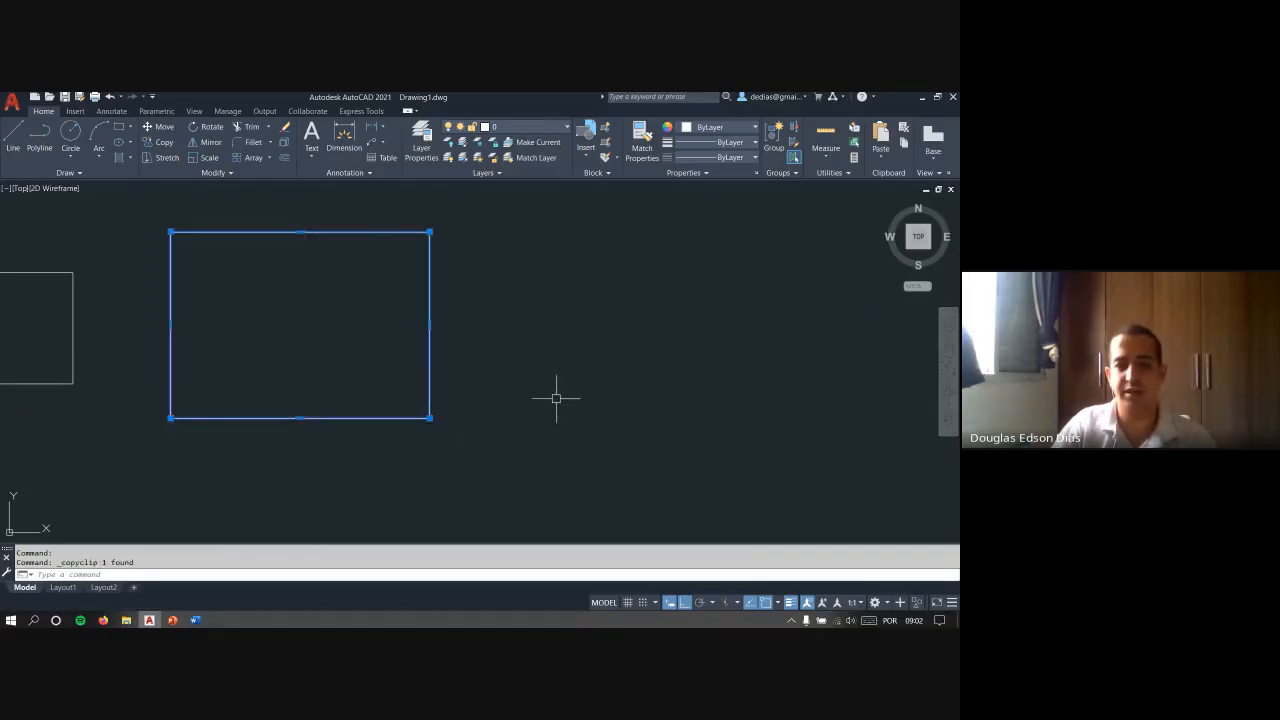
key(ctrl+v)
click(569, 420)
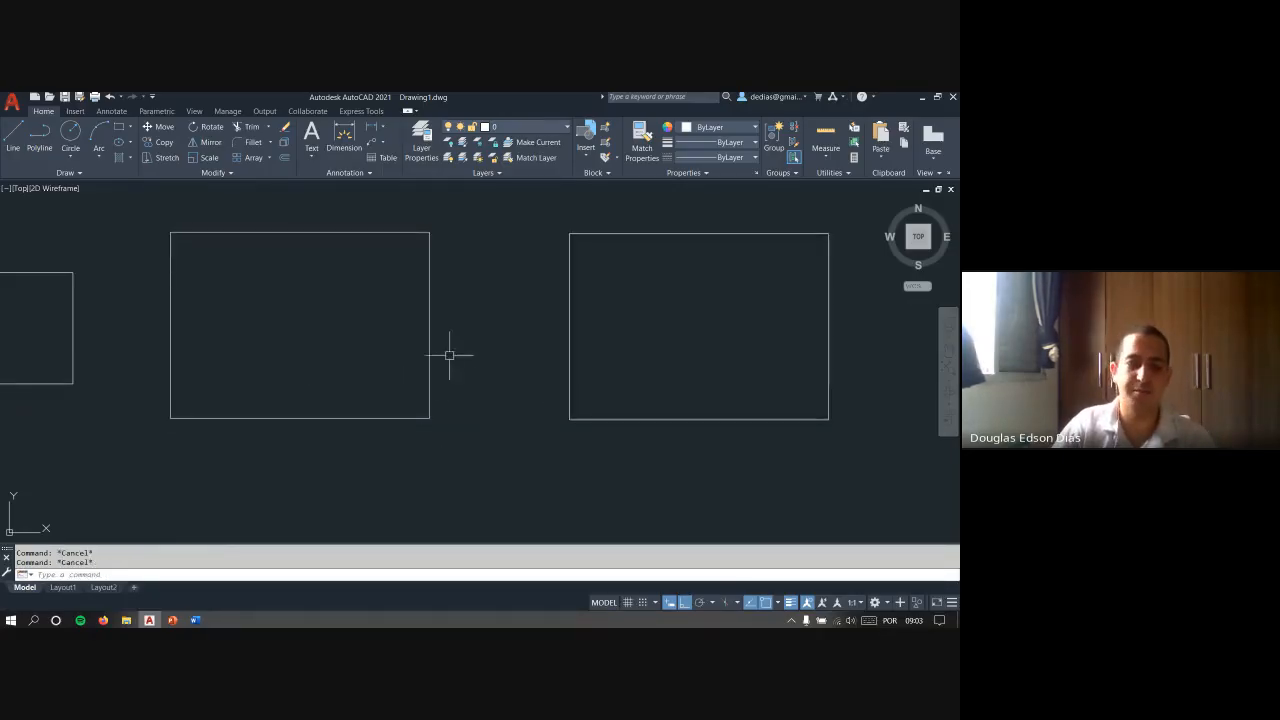
click(447, 425)
click(391, 363)
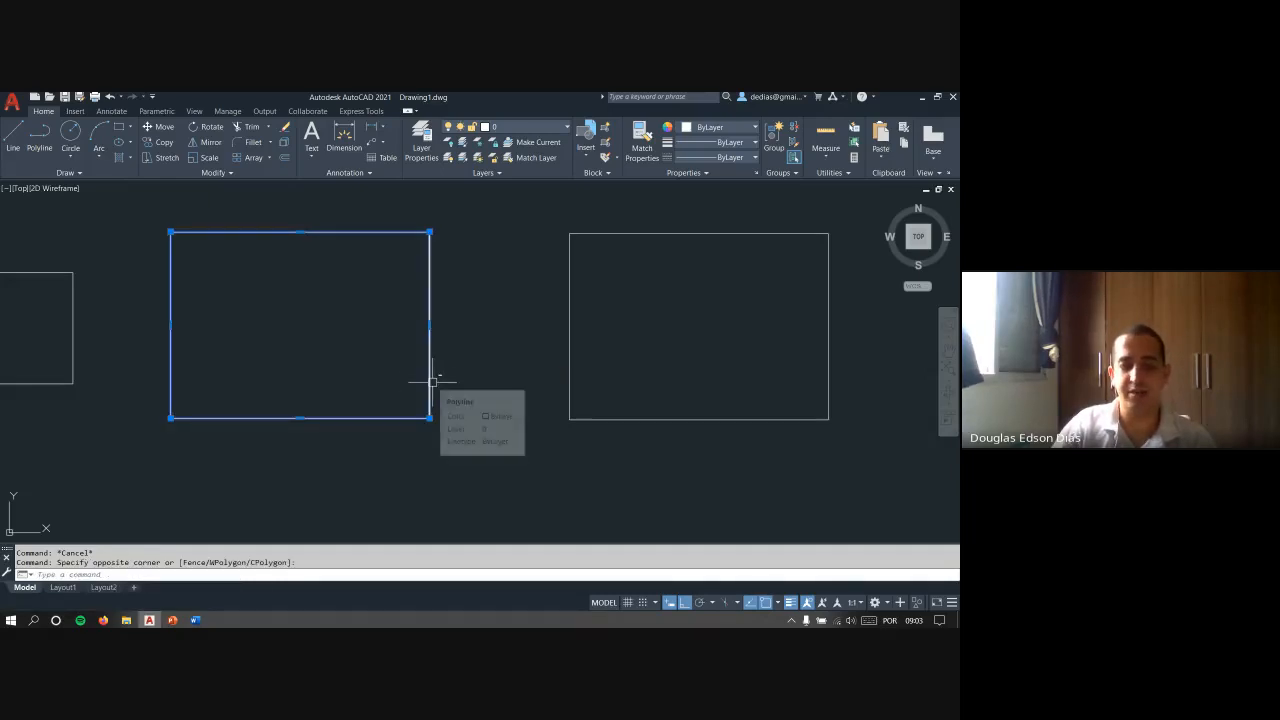
key(ctrl+shift+c)
key(Escape)
key(Escape)
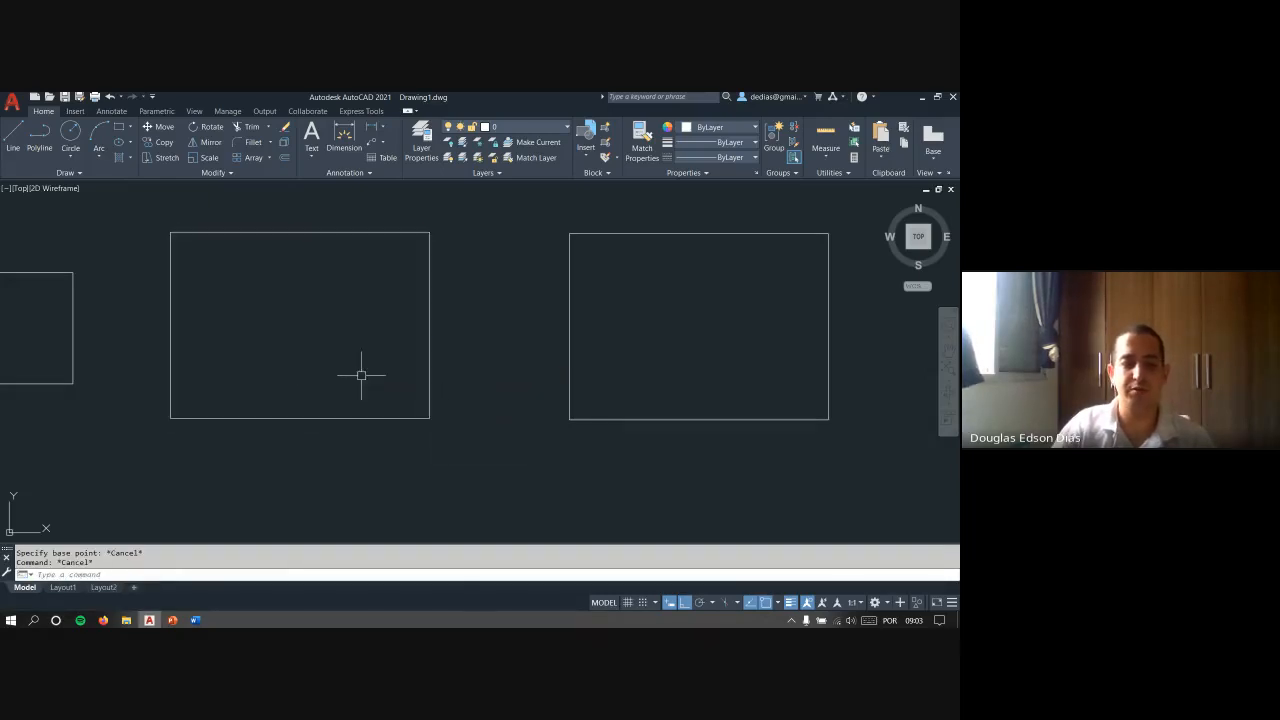
- Copy the original large rectangle with its upper-left corner as base point, start pasting it, and cancel the placement
click(449, 434)
click(389, 380)
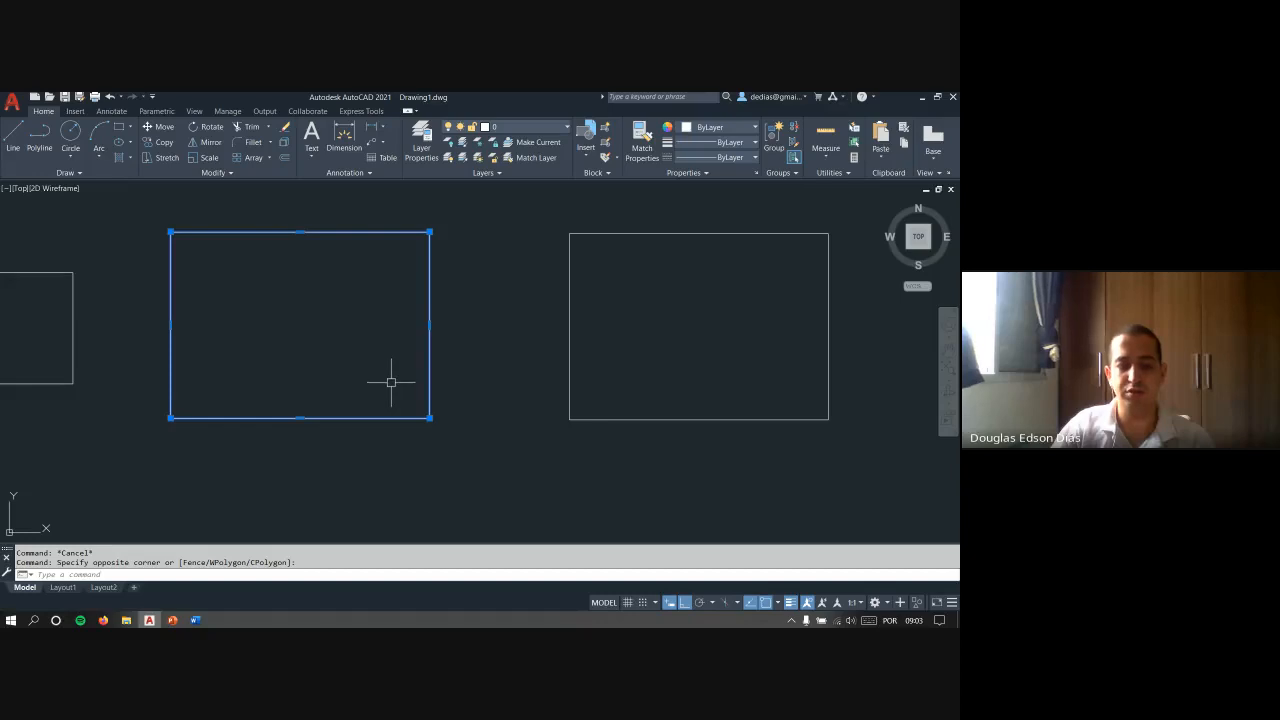
key(ctrl+shift+c)
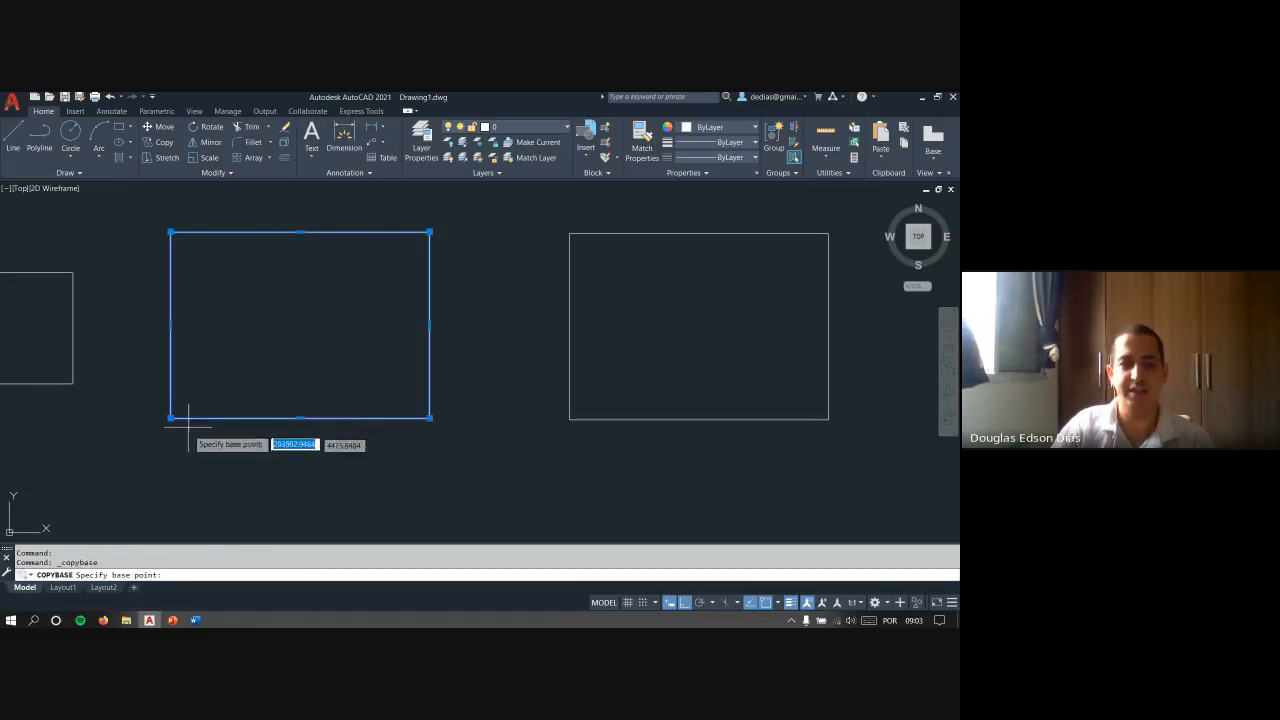
click(170, 232)
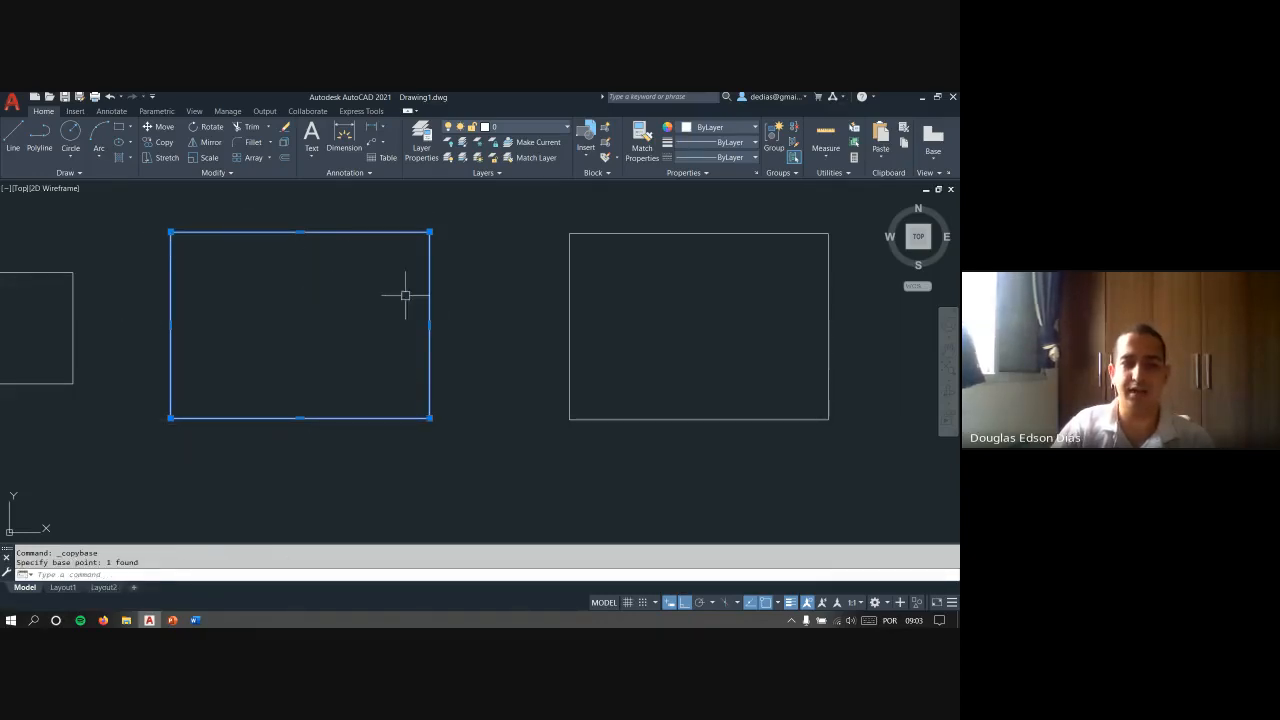
key(ctrl+v)
middle_drag(448, 307, 324, 177)
key(Escape)
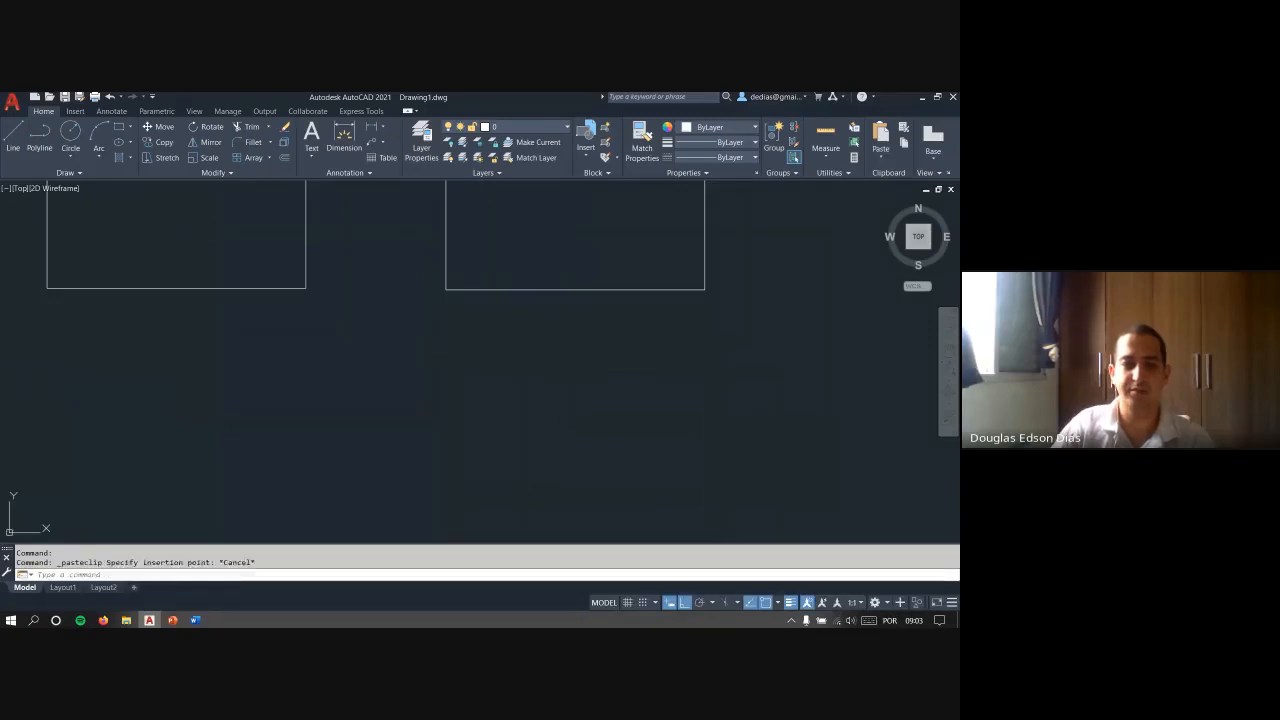
key(Escape)
- Select the pasted rectangle, and separately all three shapes with a crossing window, clearing each selection
scroll(448, 347, down, 6)
middle_drag(422, 325, 463, 350)
scroll(463, 350, up, 4)
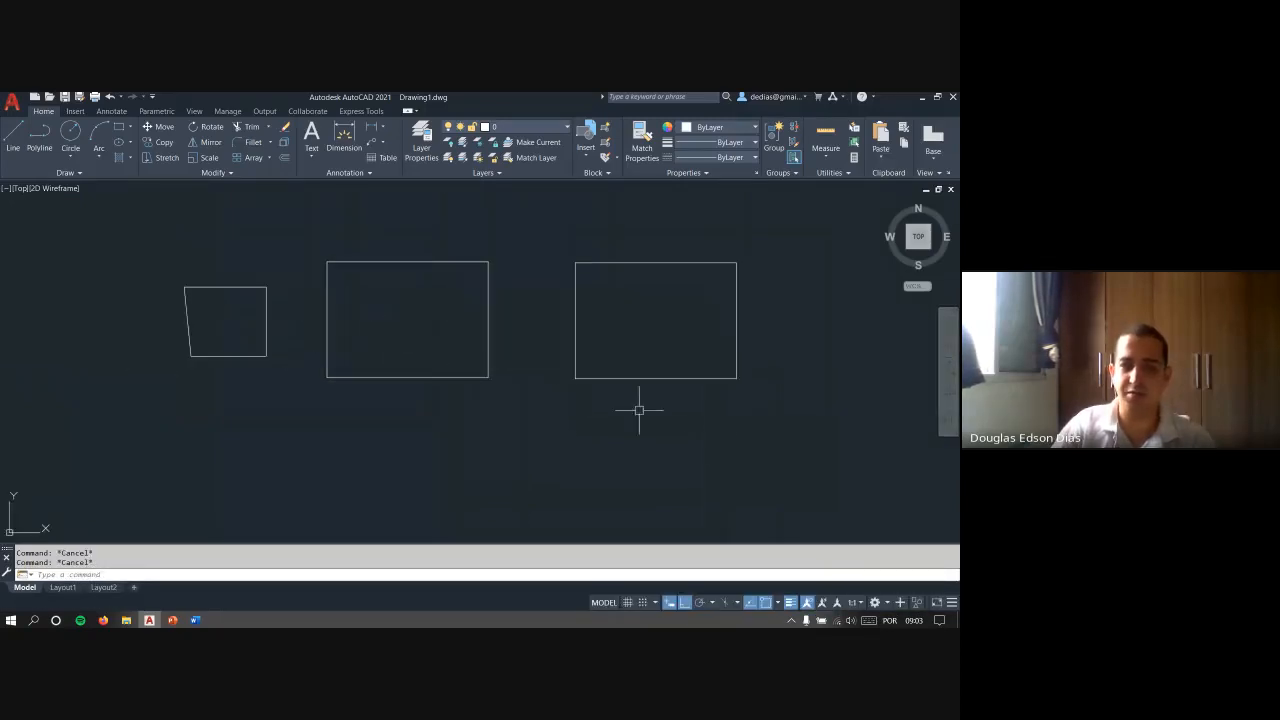
click(668, 395)
click(584, 350)
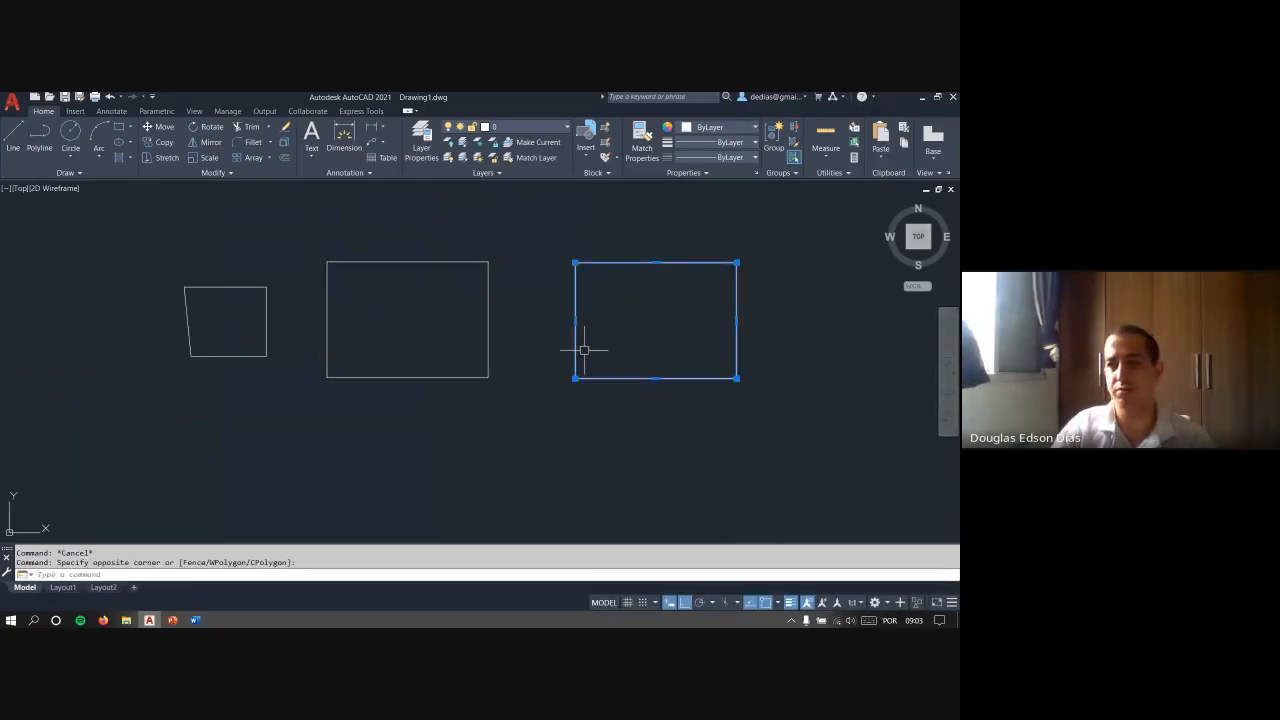
key(Escape)
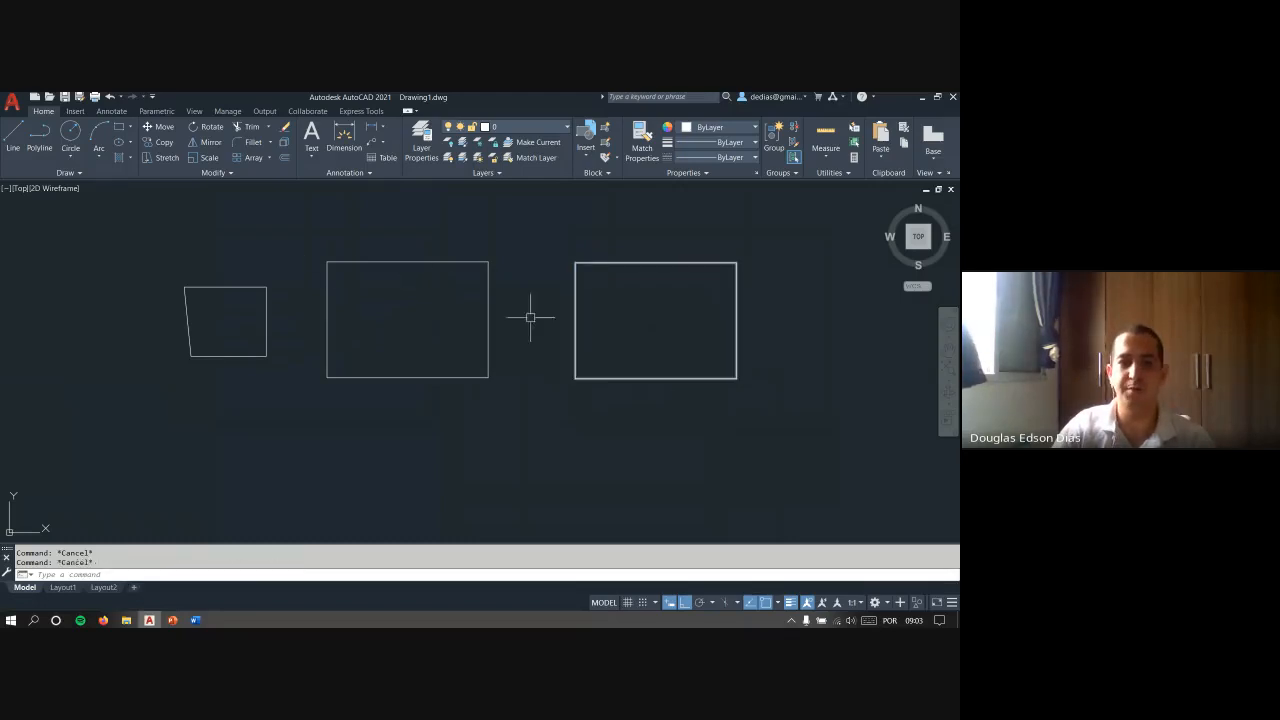
click(630, 412)
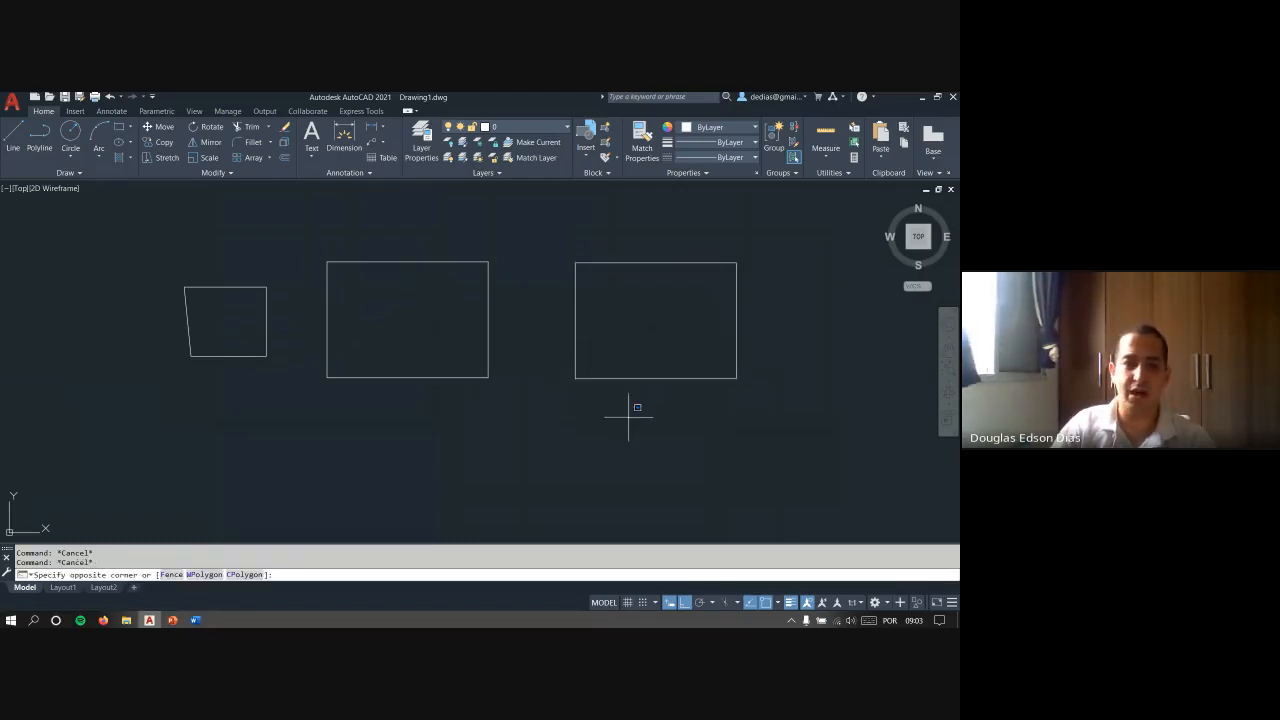
click(192, 256)
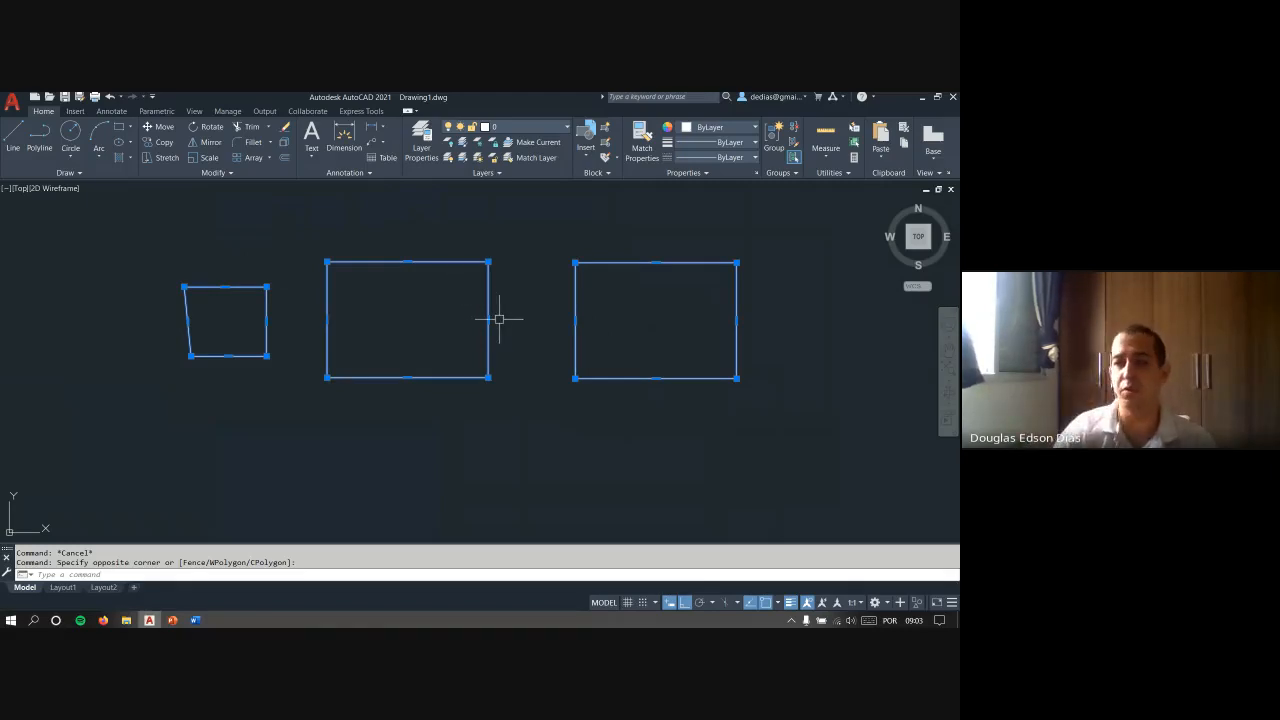
key(Escape)
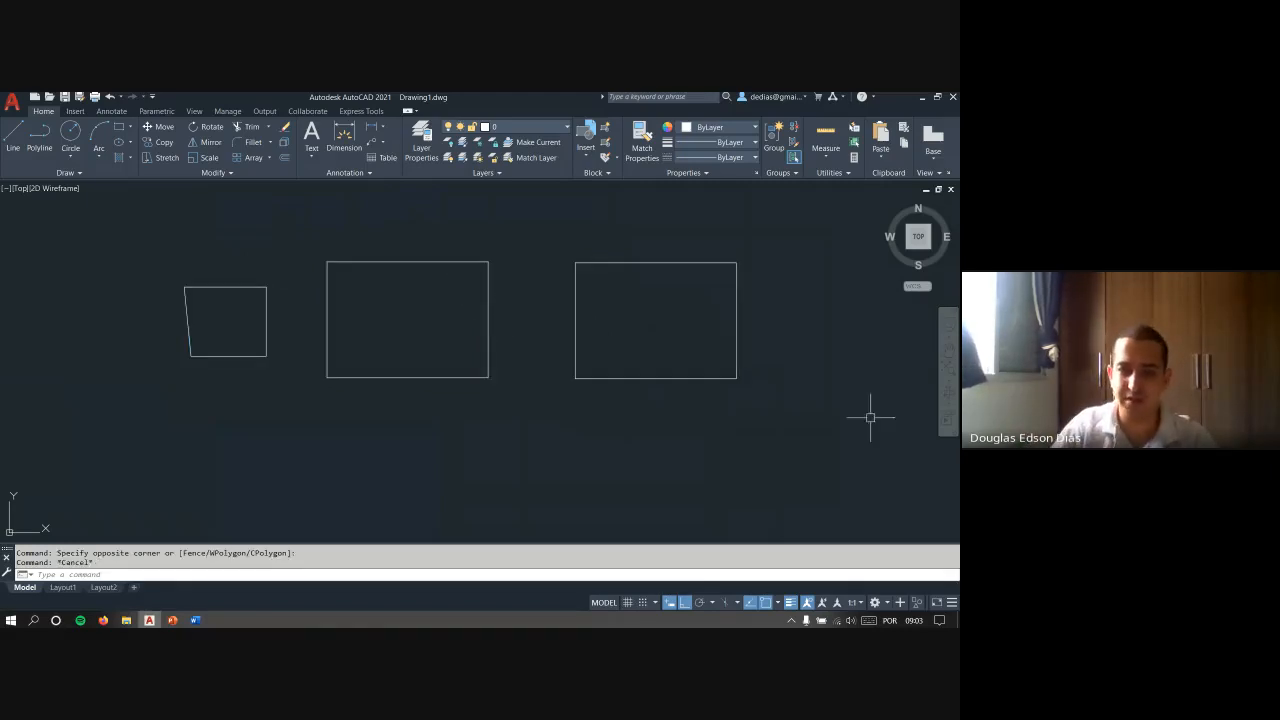
- Erase all three shapes with a crossing selection and undo the erasure
click(854, 446)
click(177, 237)
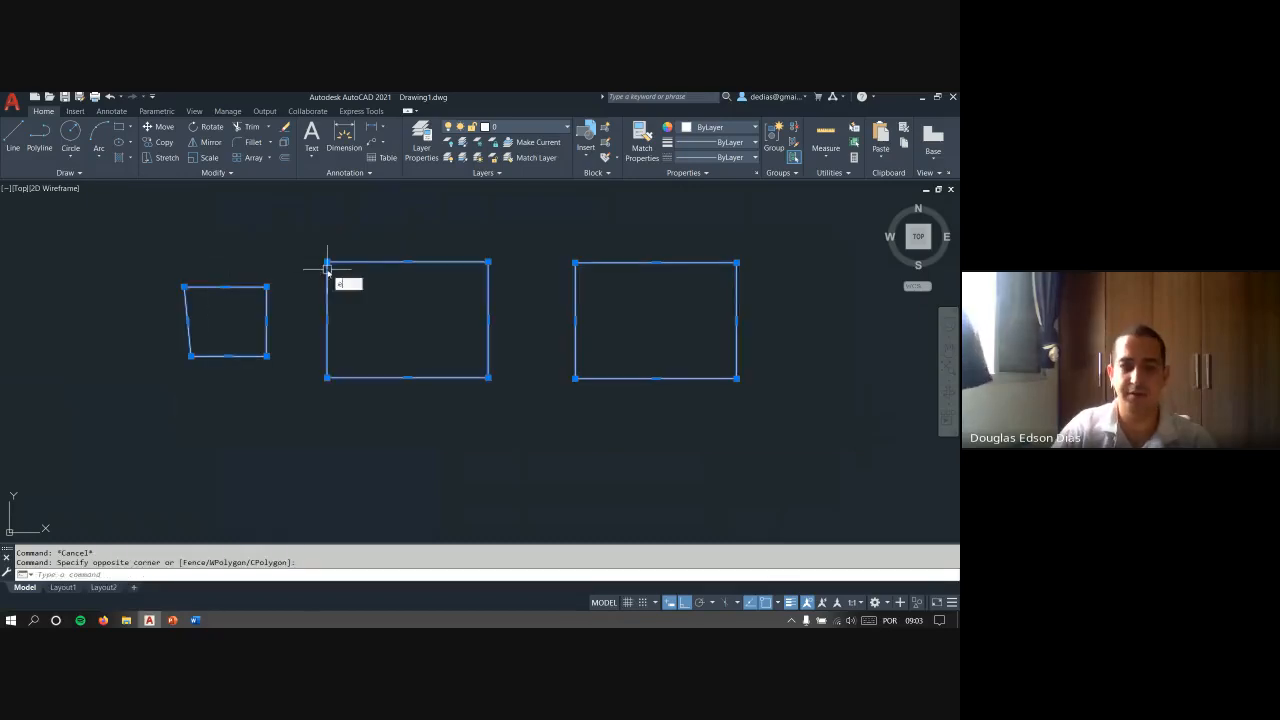
key(Delete)
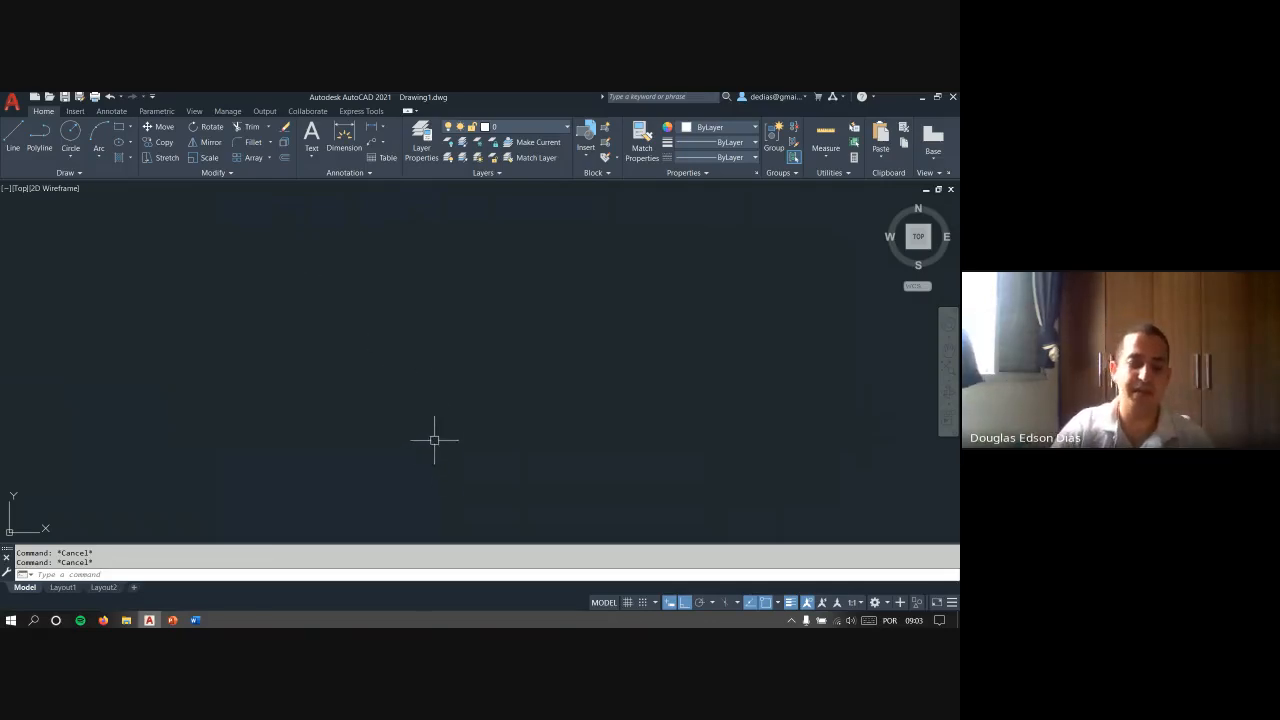
key(ctrl+z)
key(Escape)
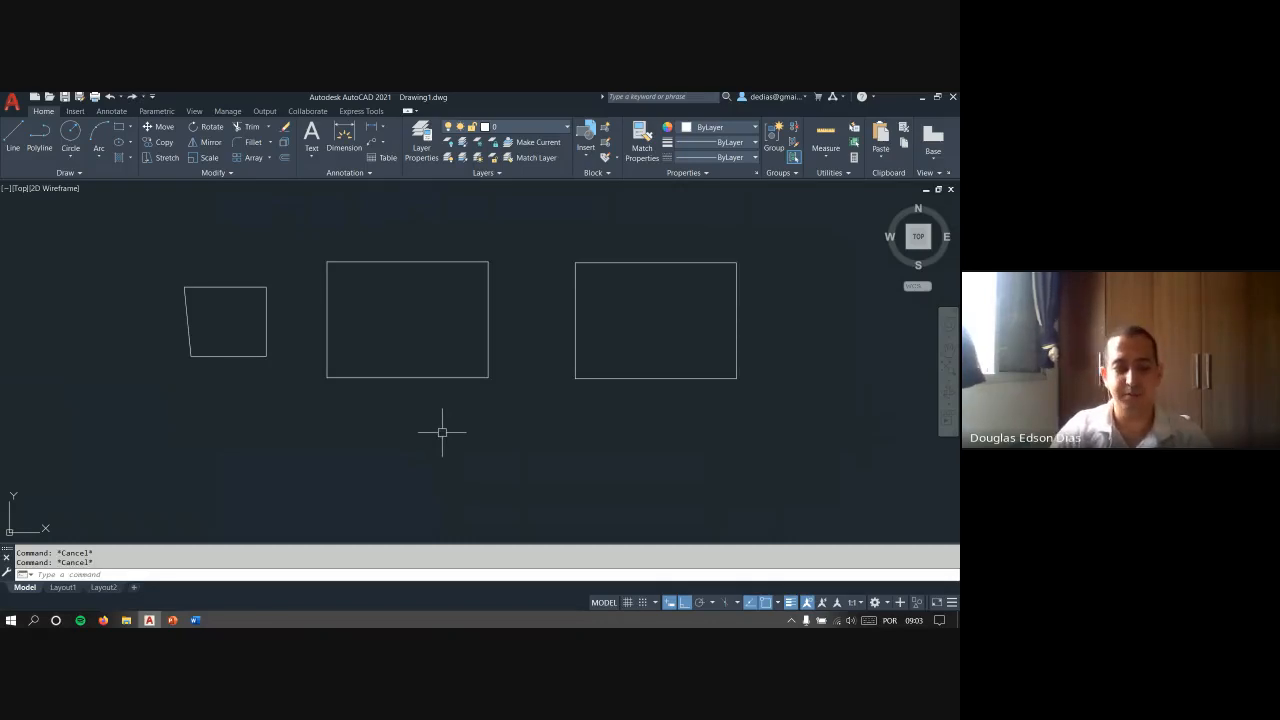
- Run Redraw and try to repeat the undone erasure with the REDO command
text(red)
key(Return)
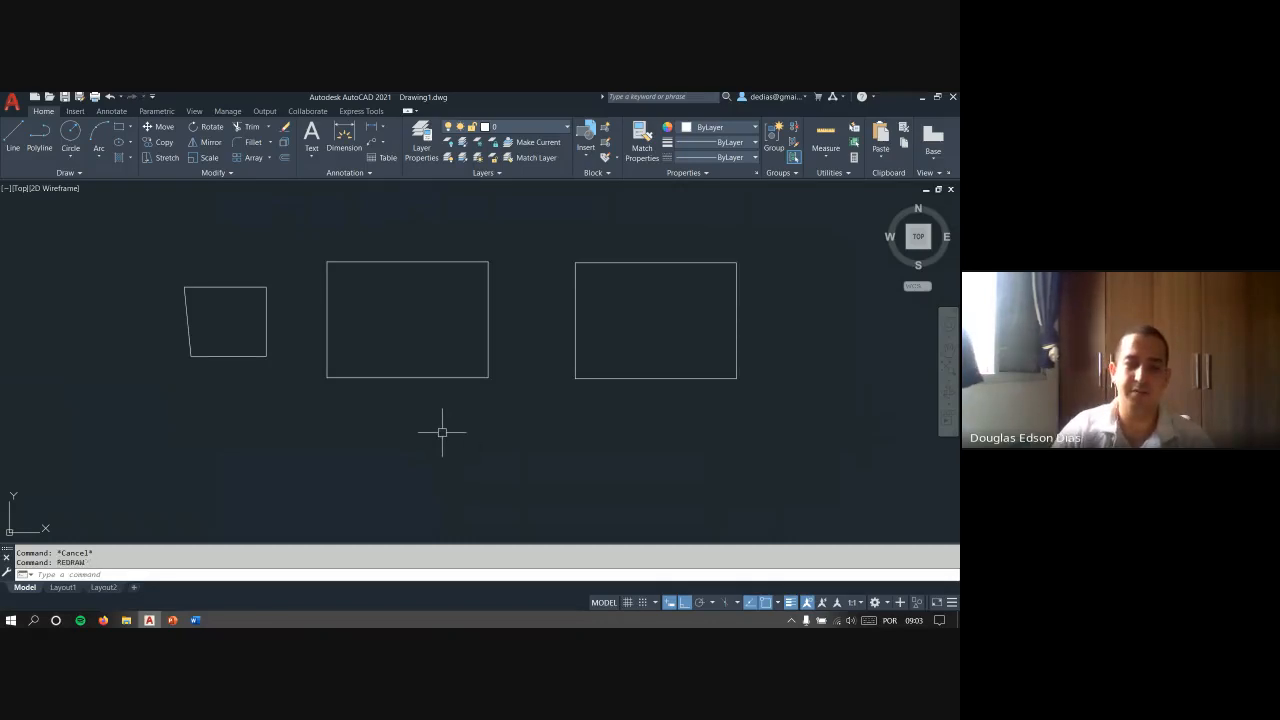
text(redo)
key(Return)
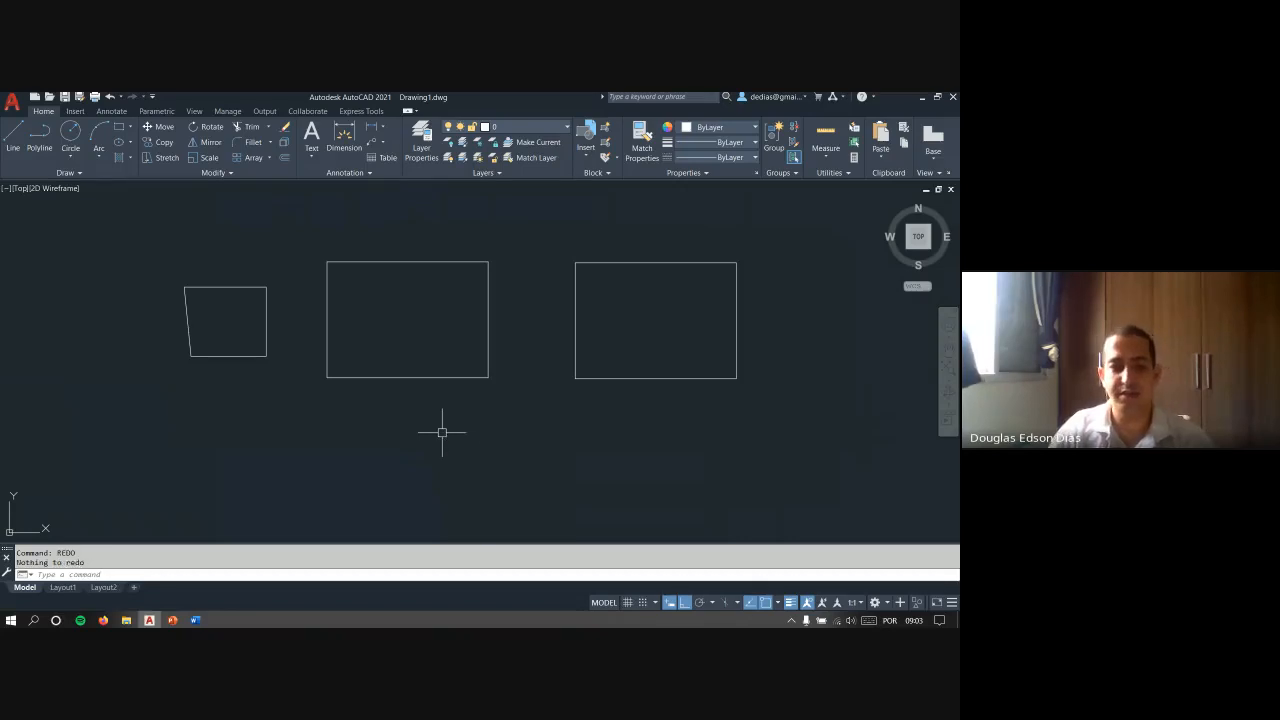
key(Escape)
key(Escape)
text(redo)
key(Return)
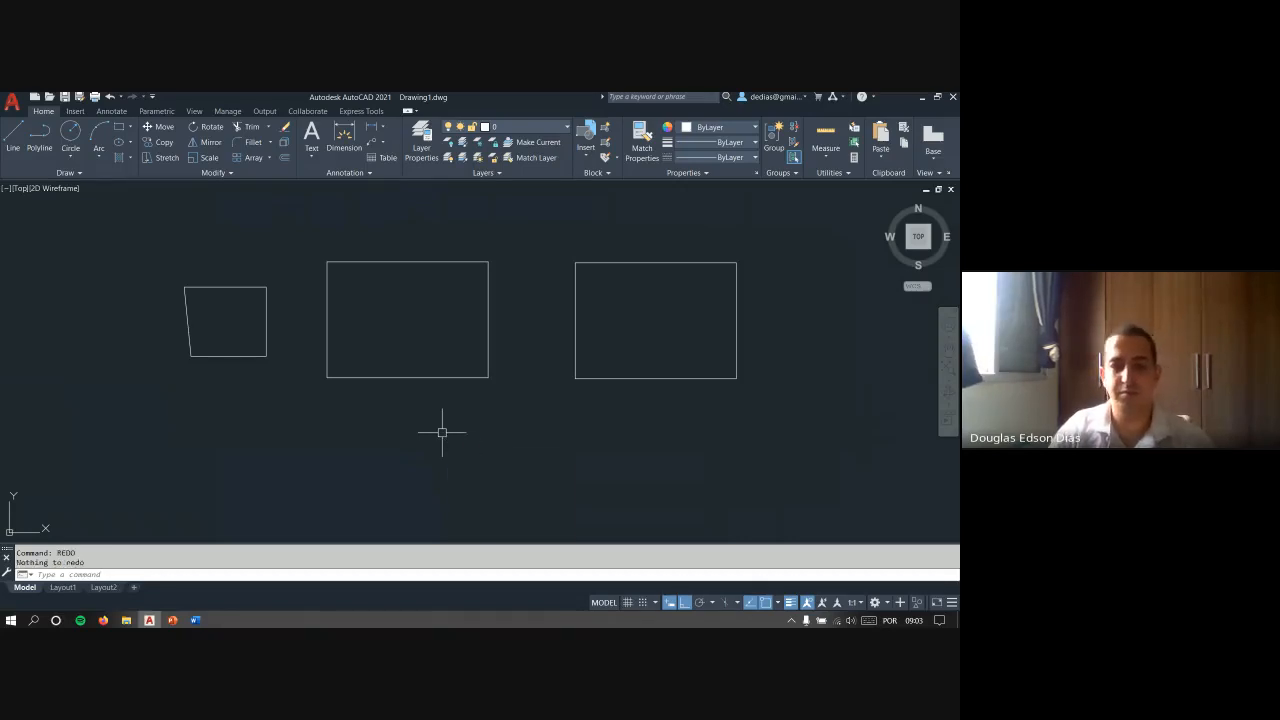
key(Escape)
key(Escape)
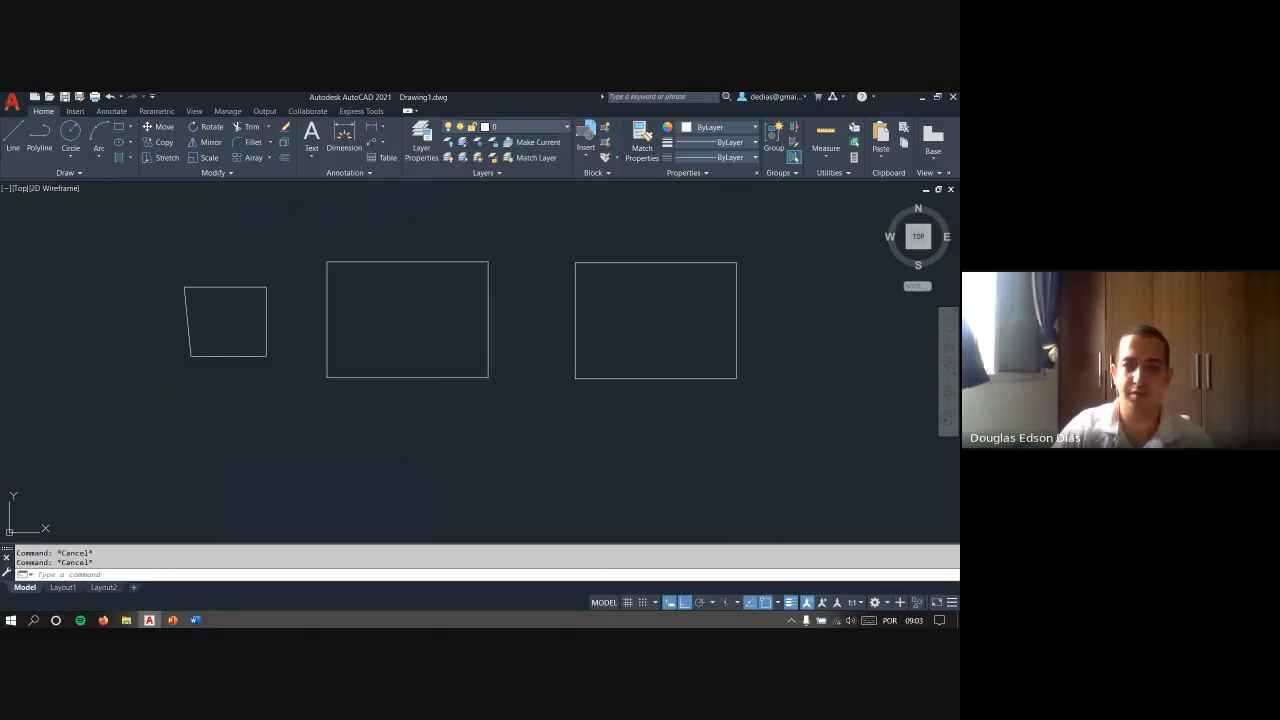
- Pan the view and undo back through the view changes and clipboard copies to remove the pasted rectangle
middle_drag(514, 357, 397, 374)
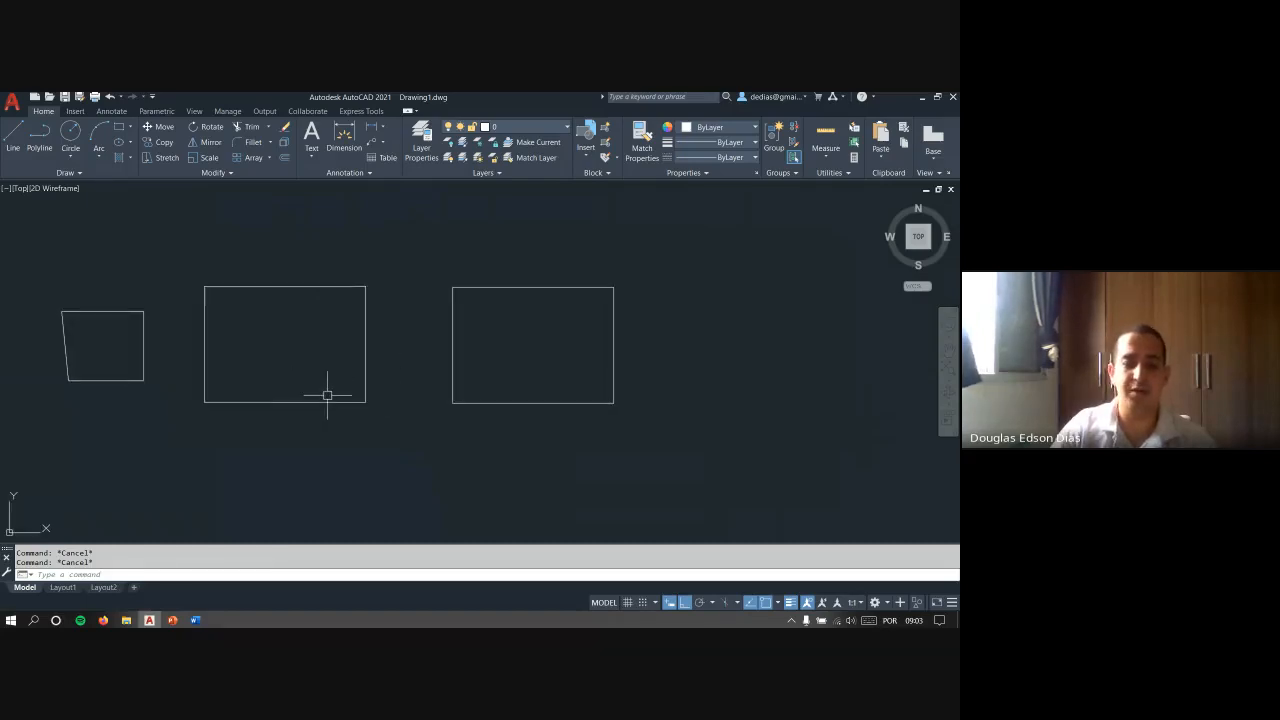
key(ctrl+z)
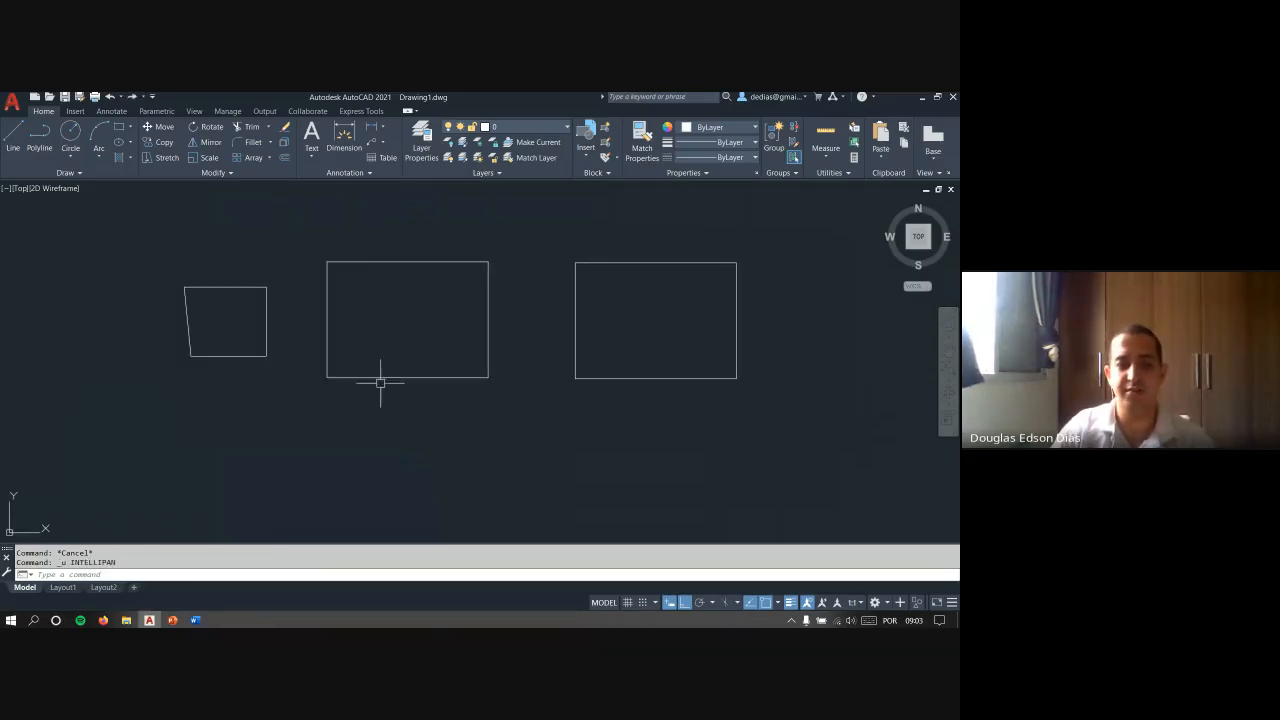
key(Escape)
key(Escape)
text(u)
key(Return)
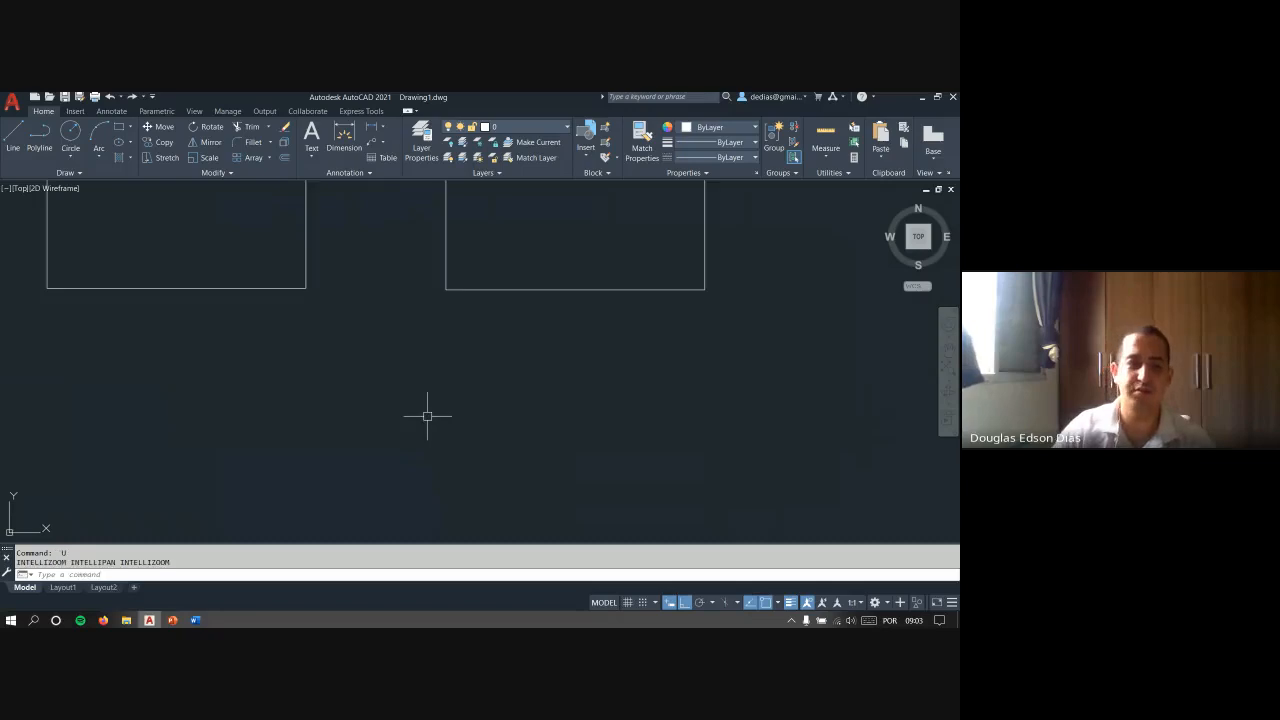
key(Return)
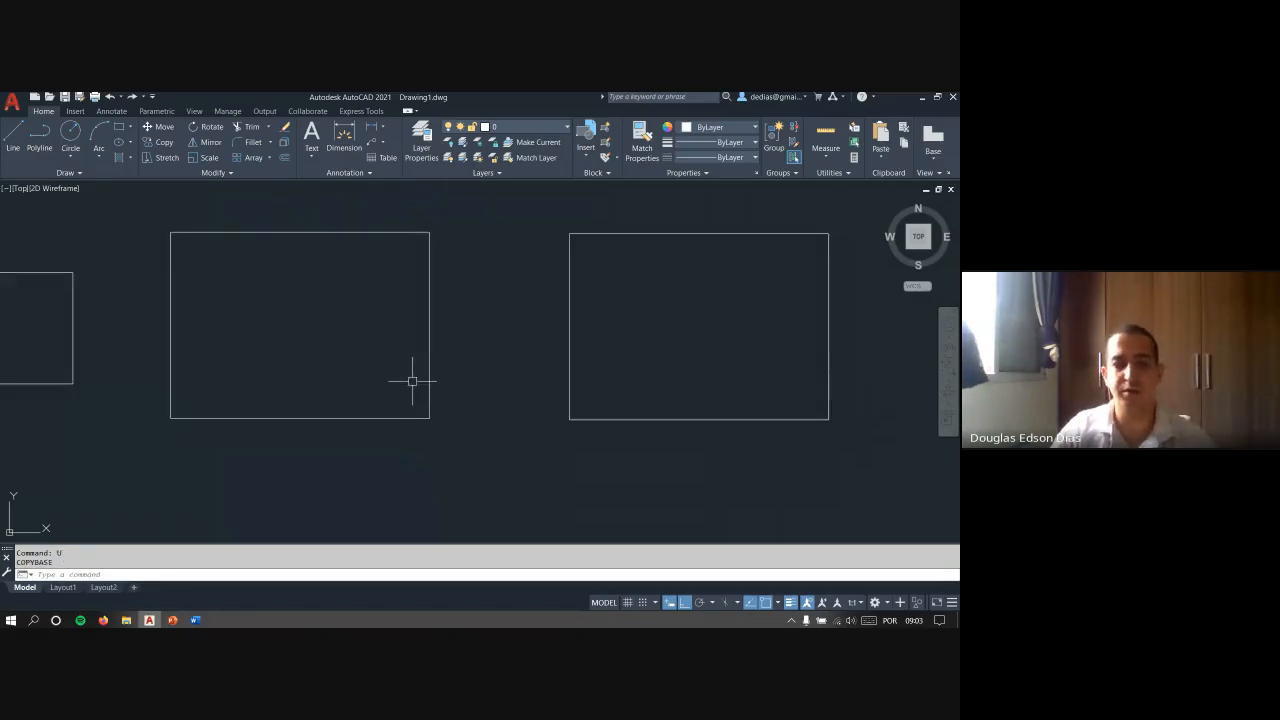
key(Return)
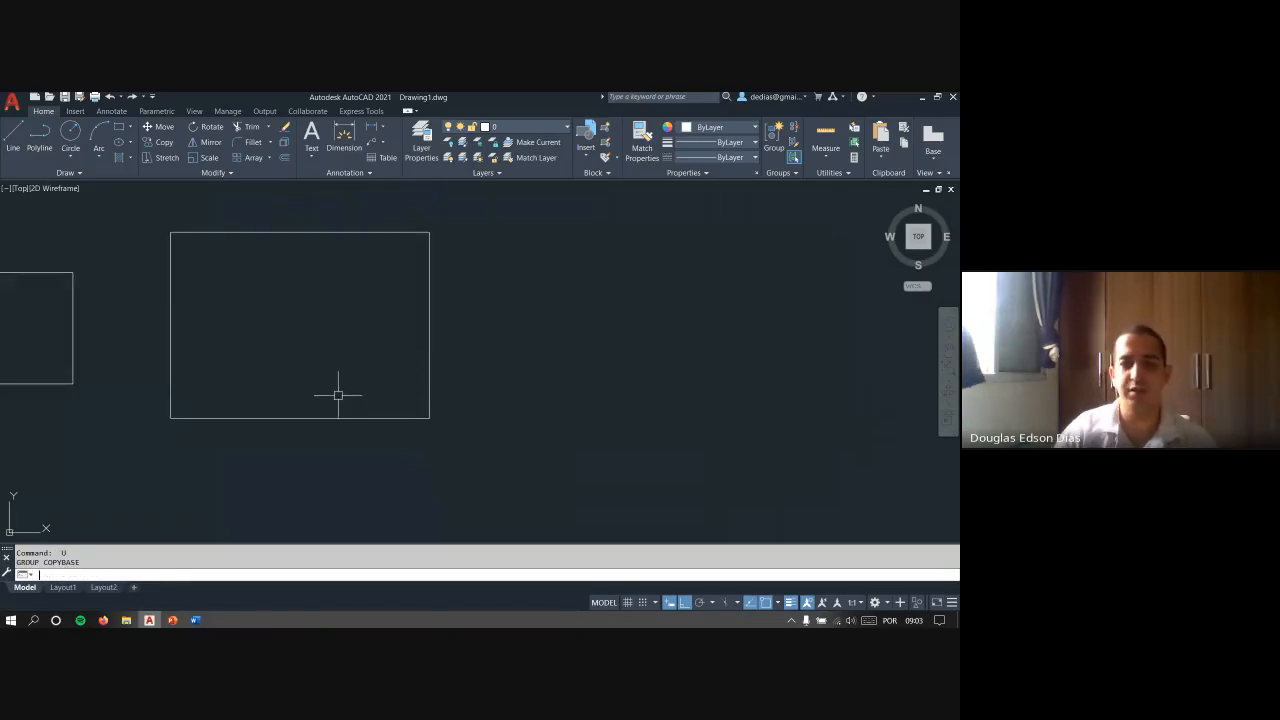
- Undo the earlier drawing and editing commands one by one, back to the three horizontal lines
key(Return)
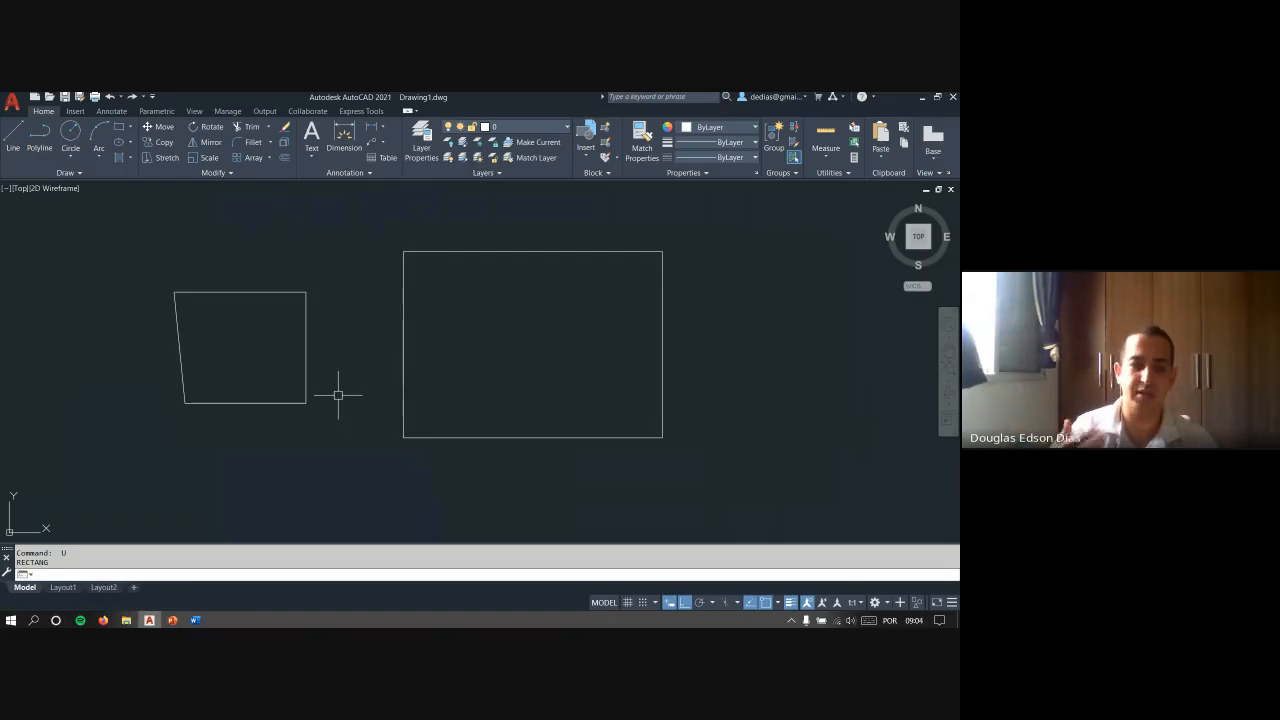
key(Return)
key(Return)
key(Return)
key(Return)
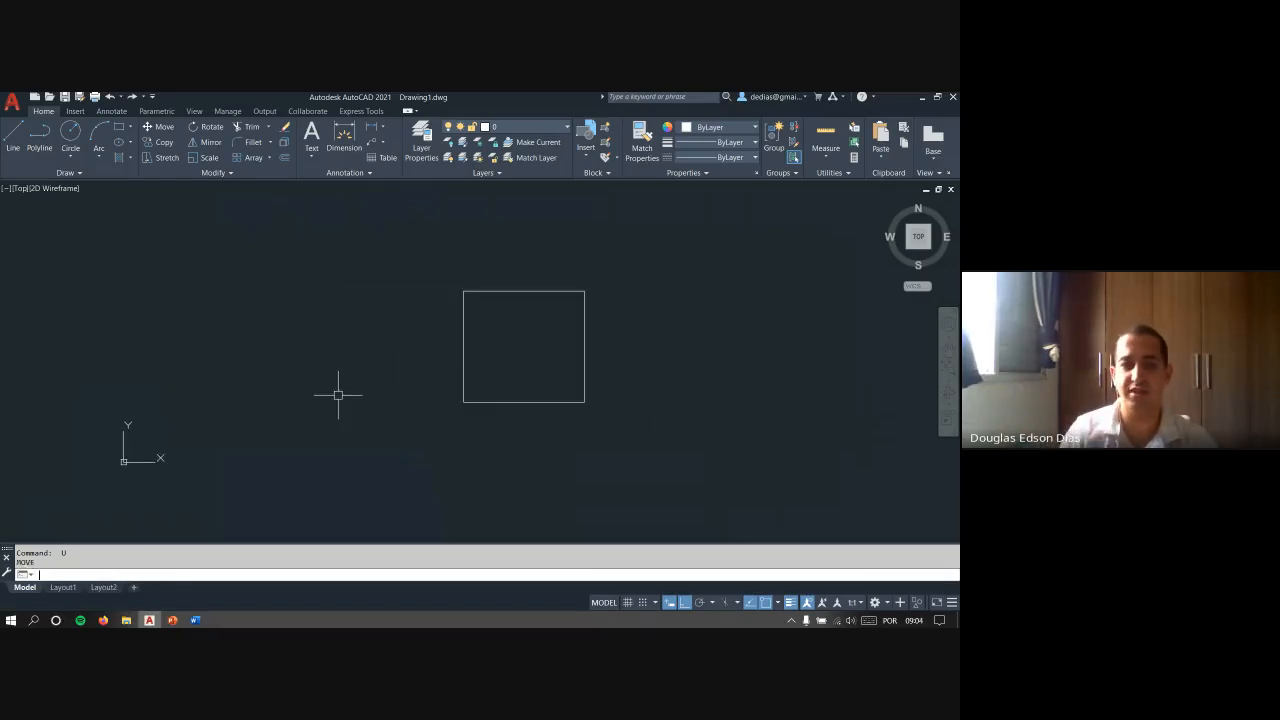
key(Return)
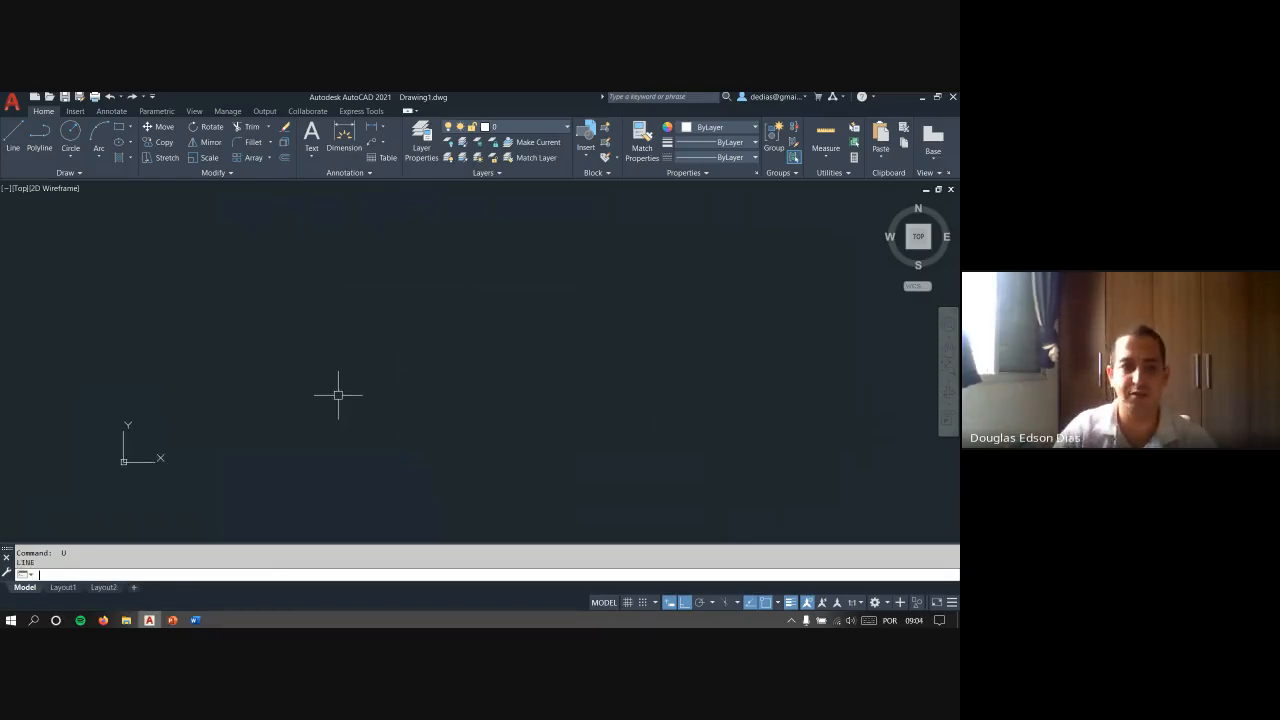
key(Return)
key(Return)
key(Return)
key(Return)
key(Return)
key(Return)
key(Return)
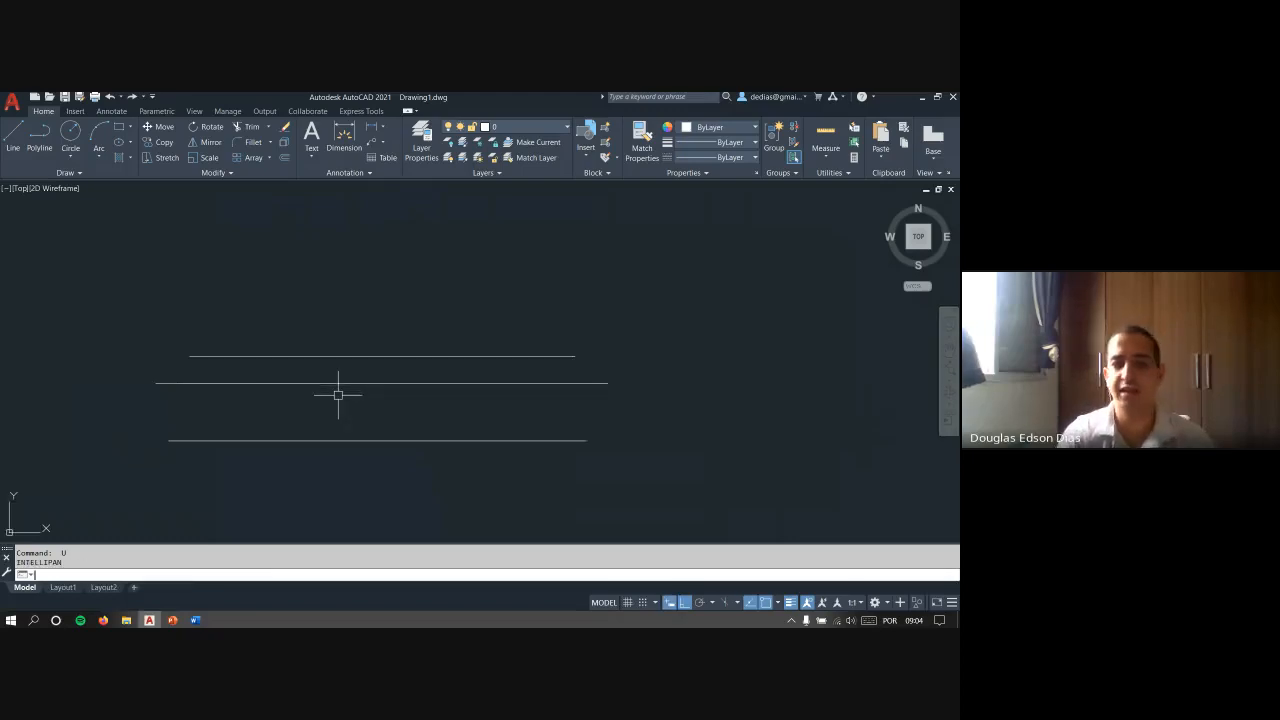
key(Escape)
key(Escape)
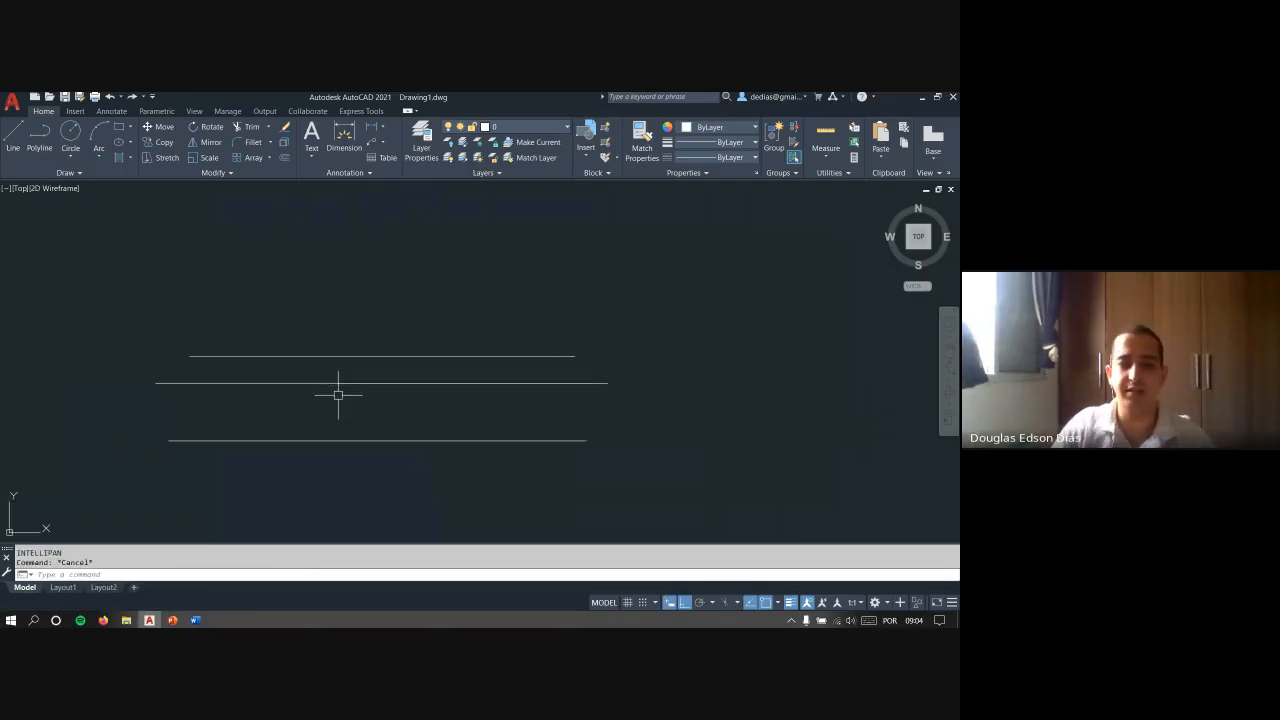
- Undo the three horizontal lines and the earlier drawing commands one by one until the drawing area is empty
key(ctrl+z)
key(ctrl+z)
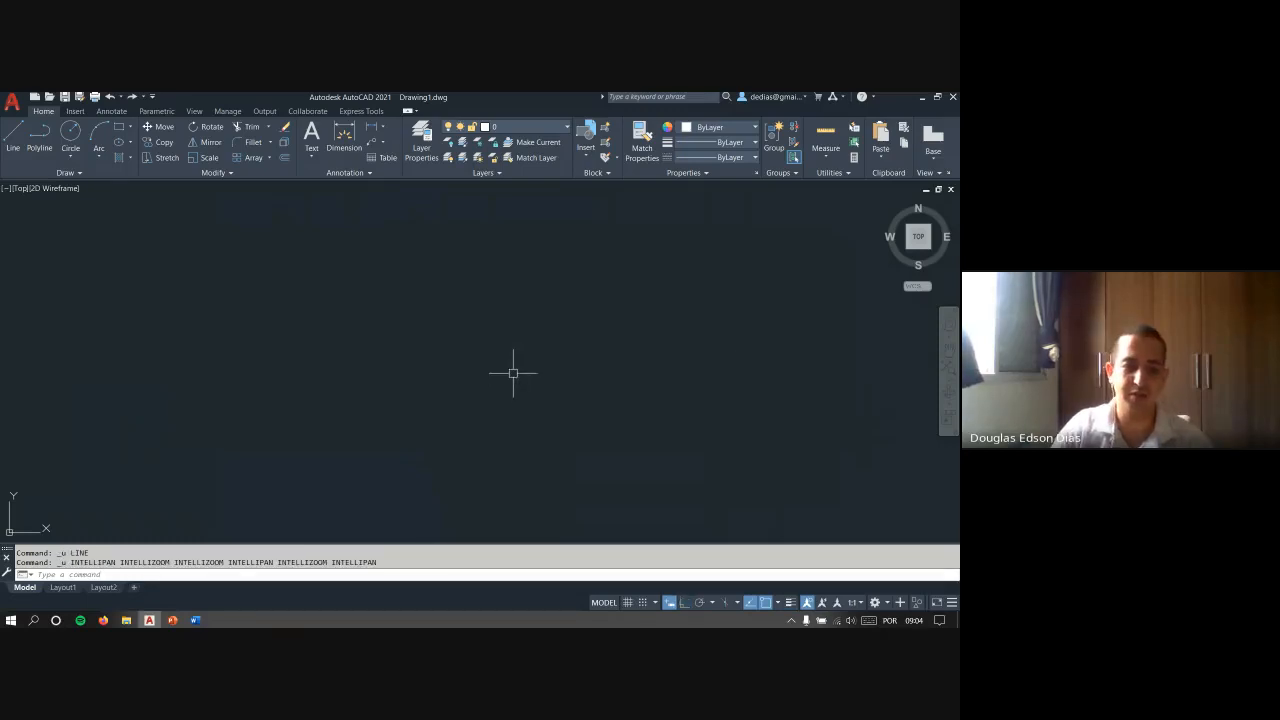
key(Return)
key(Return)
key(Return)
key(Return)
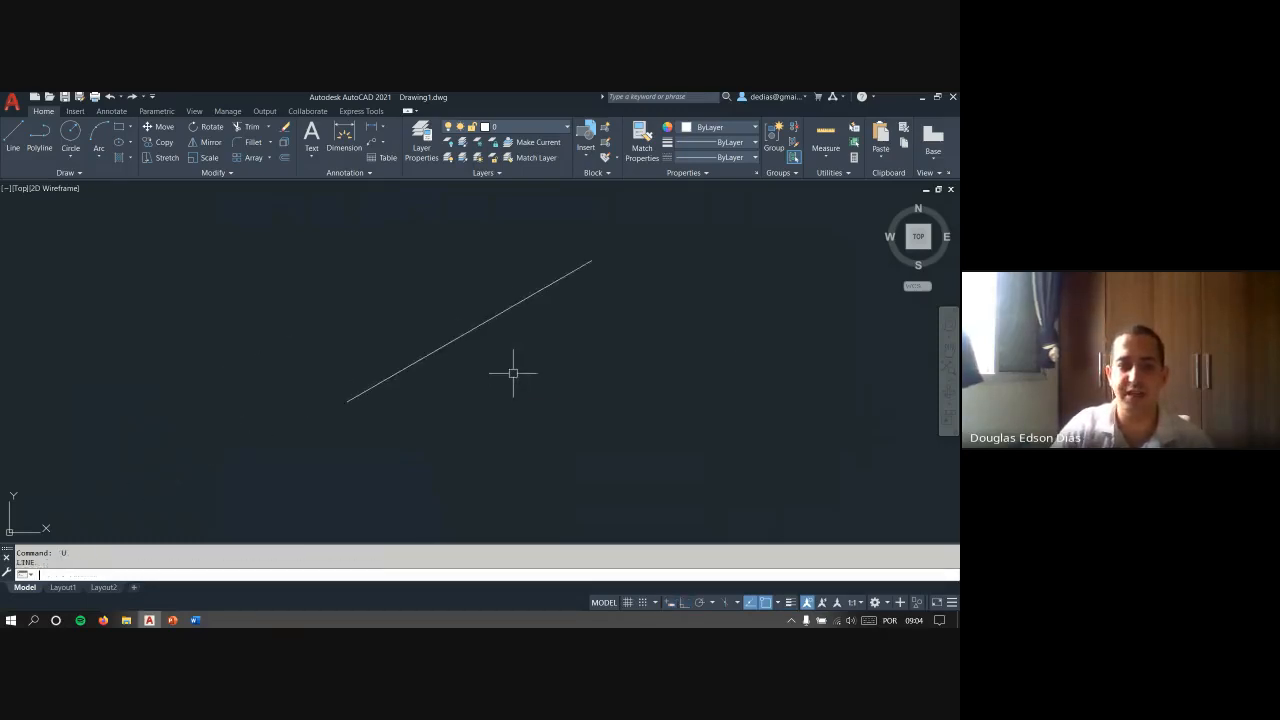
key(Return)
key(Return)
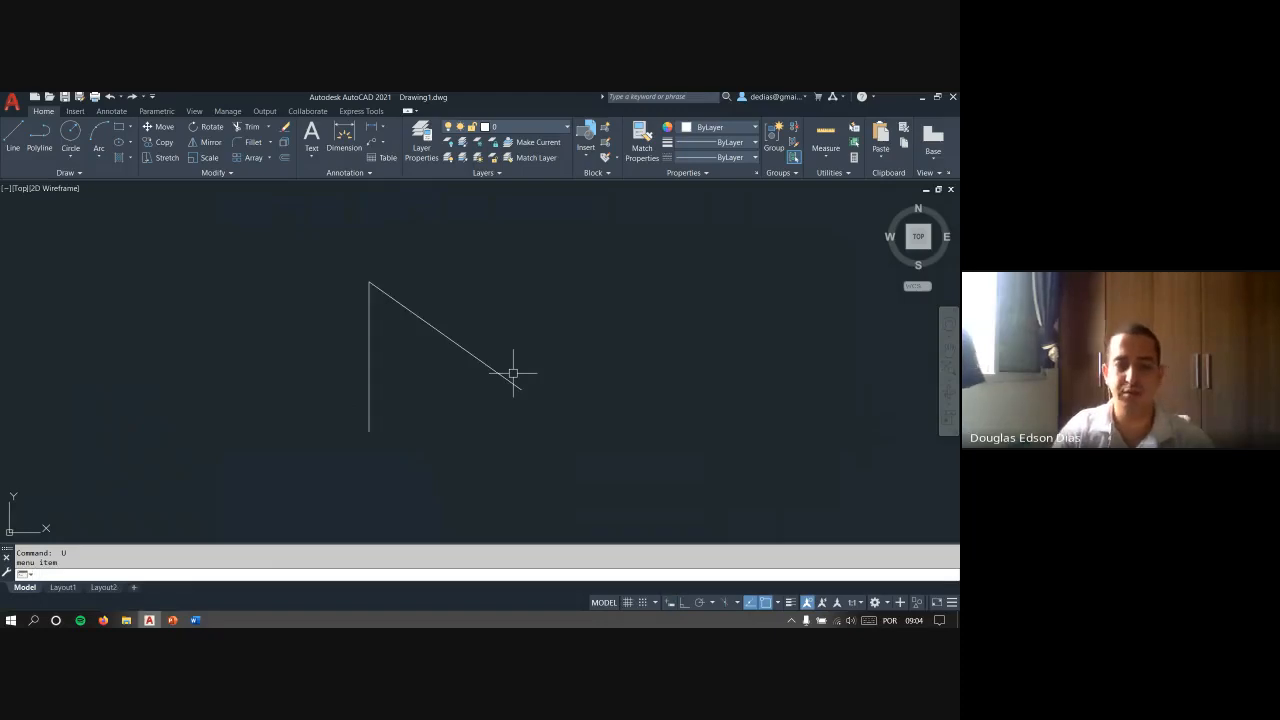
key(Return)
key(Return)
key(Return)
key(Return)
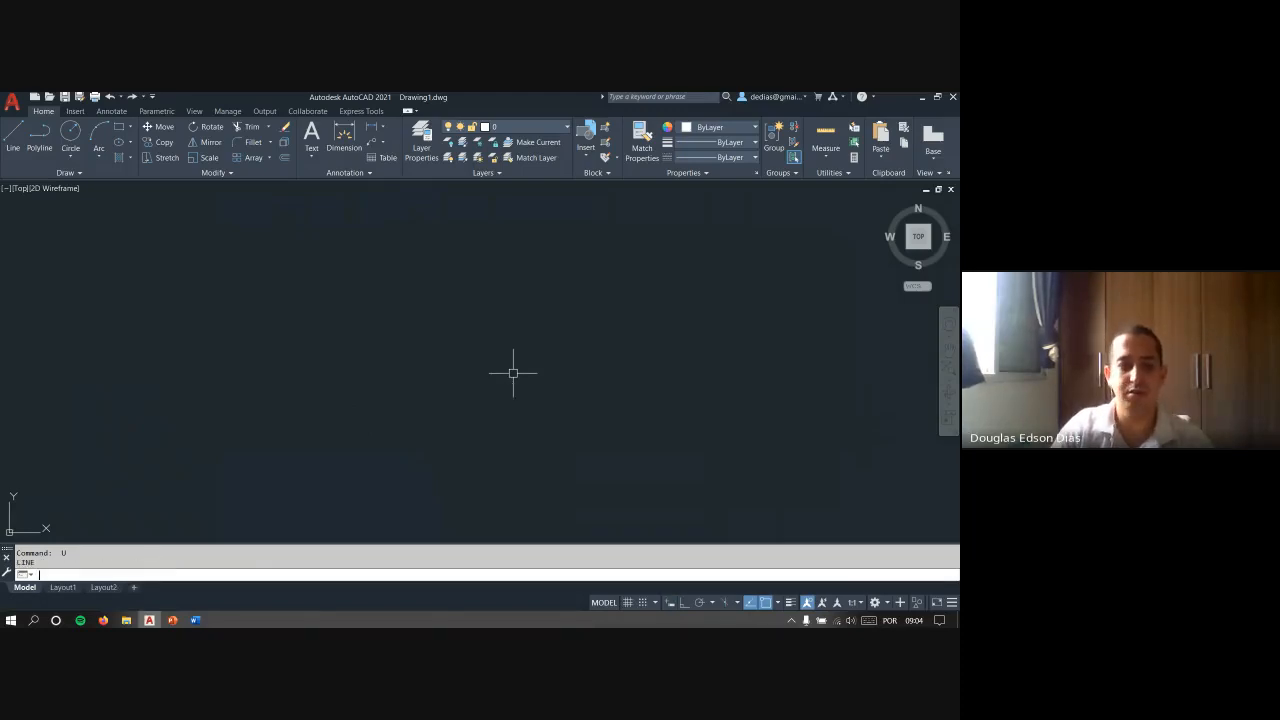
key(Escape)
key(Escape)
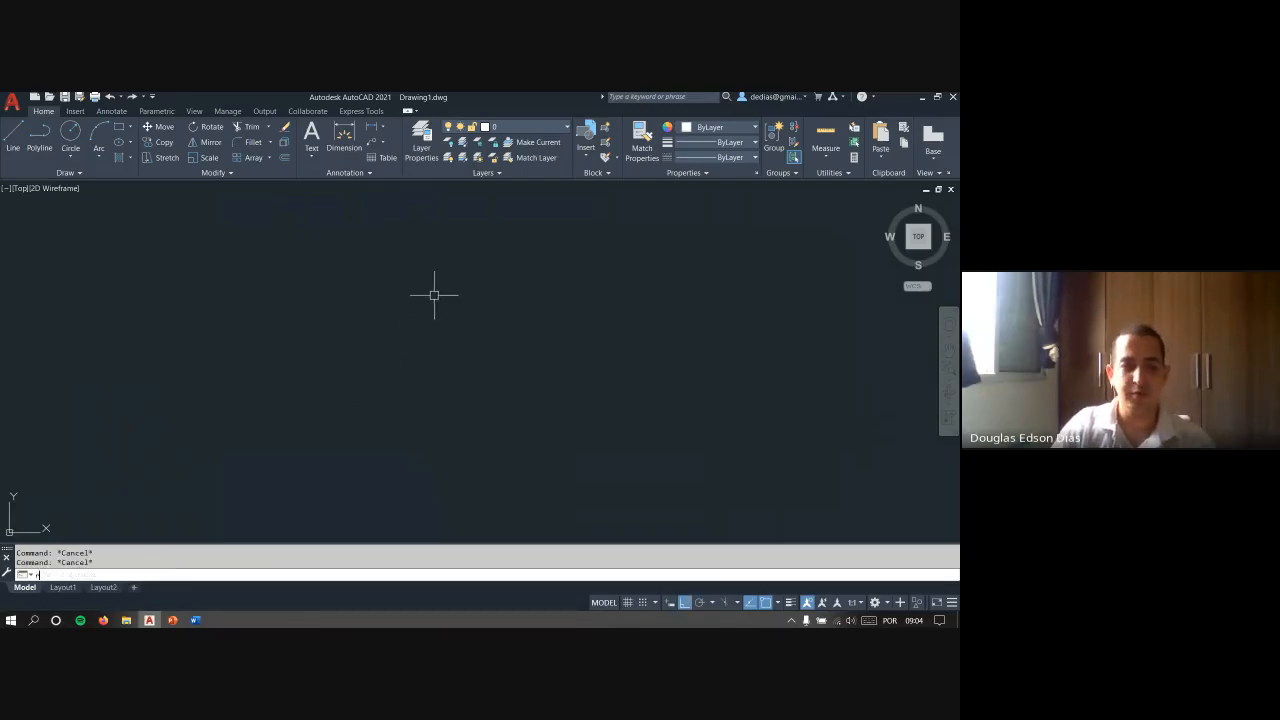
key(Escape)
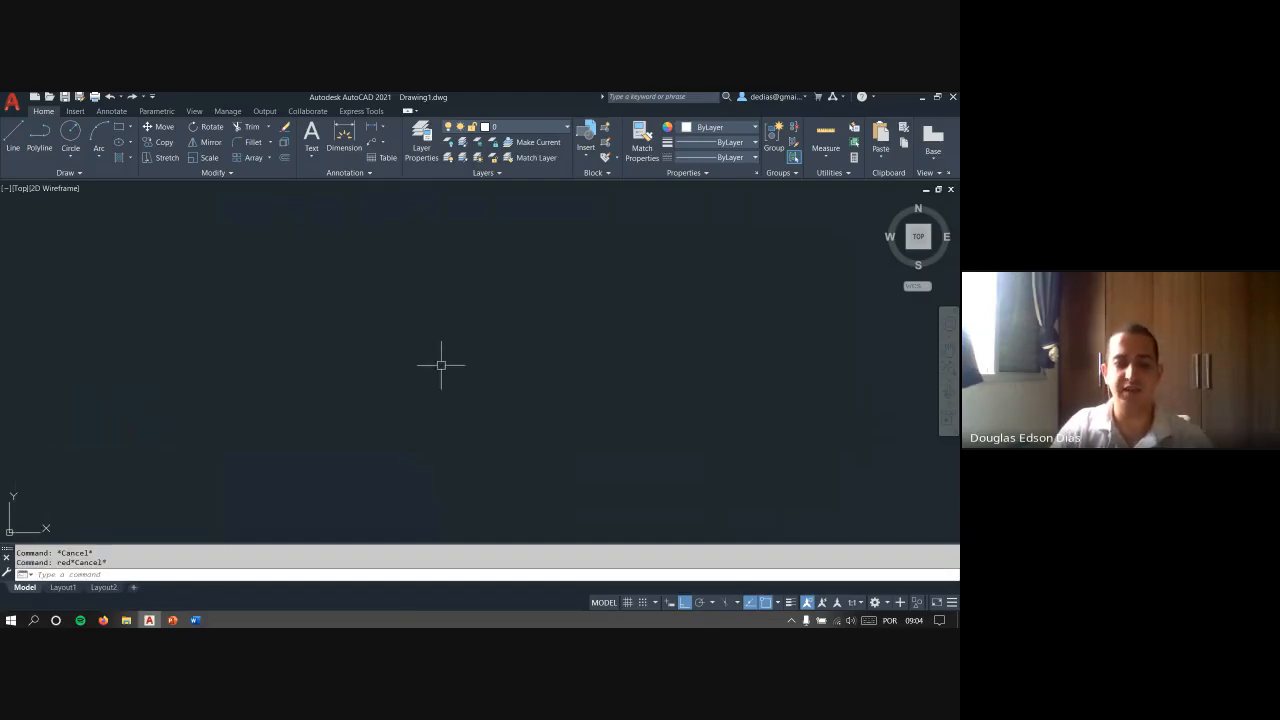
text(redo)
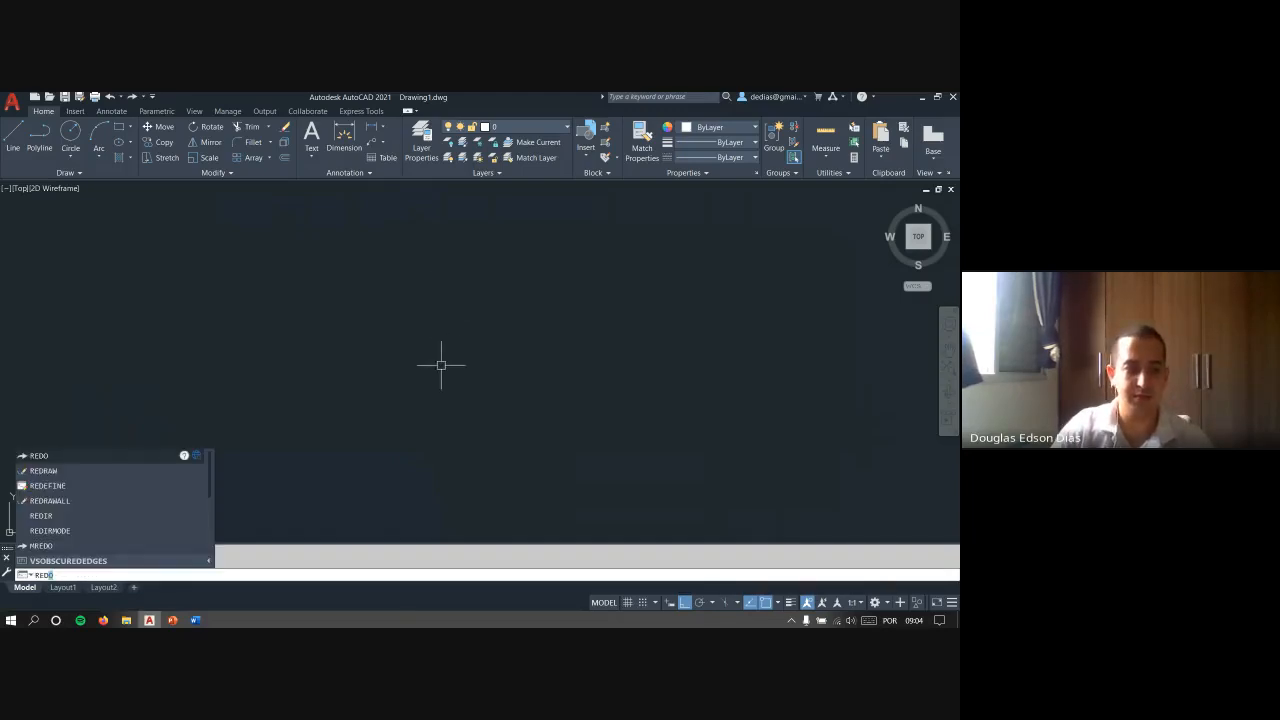
key(Escape)
key(Escape)
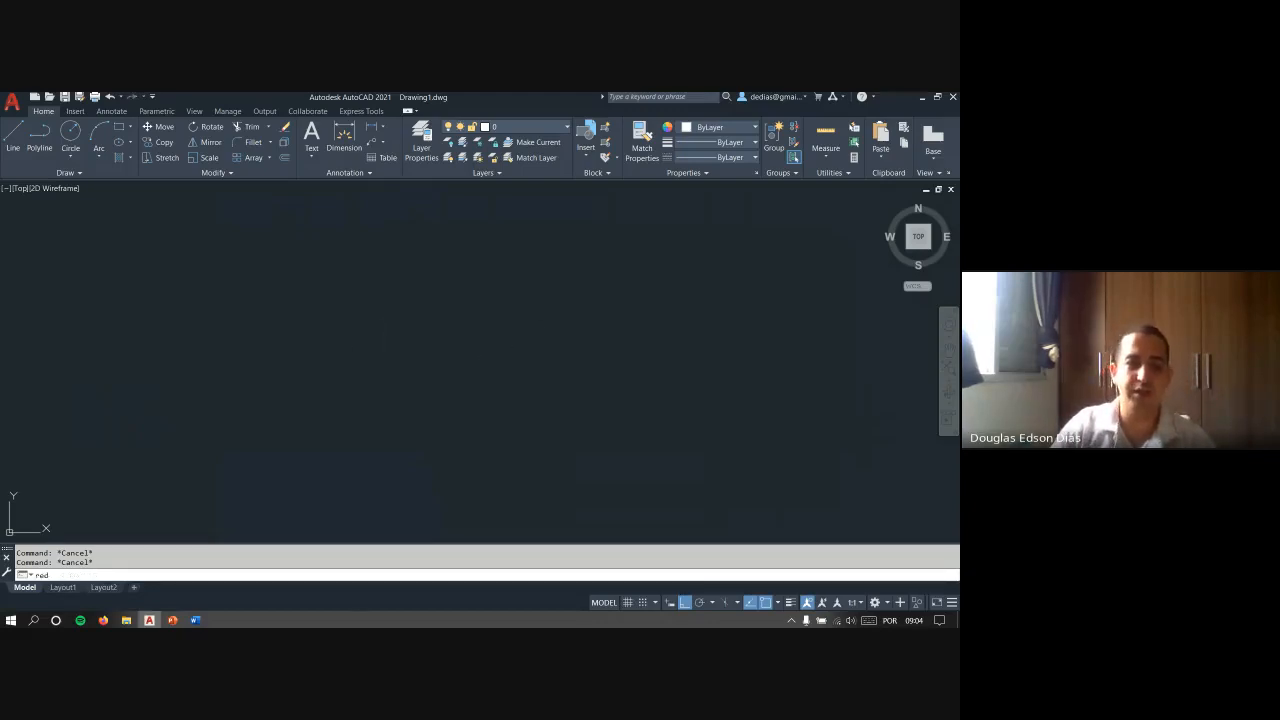
- Draw a square and a wider, lower rectangle to its upper right with the RECTANG command
text(c)
key(Return)
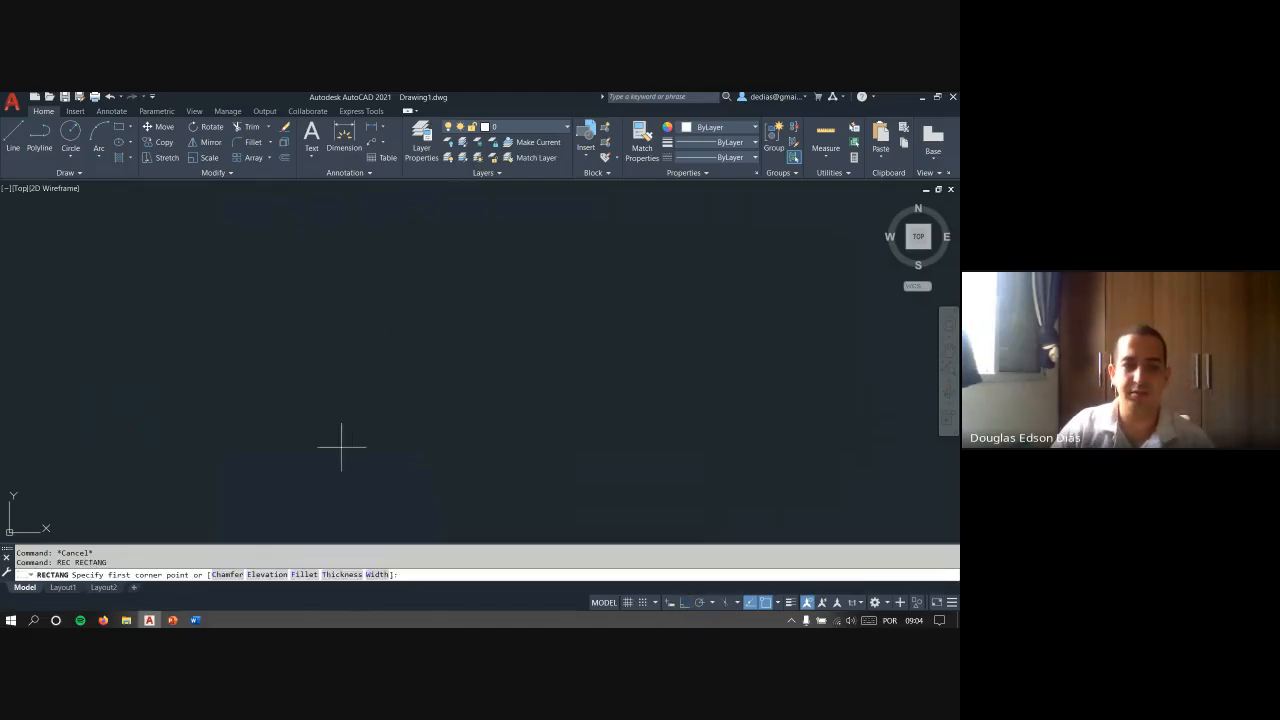
click(342, 447)
click(480, 310)
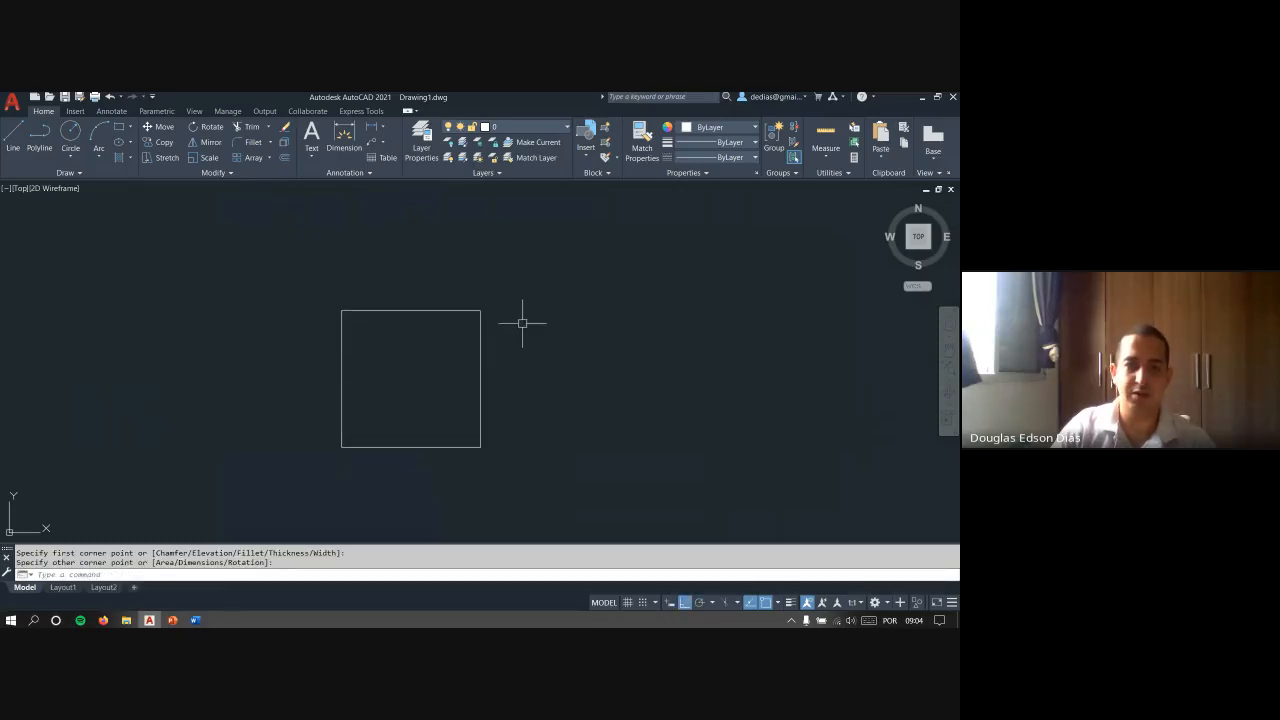
key(Return)
click(522, 356)
click(665, 264)
key(Escape)
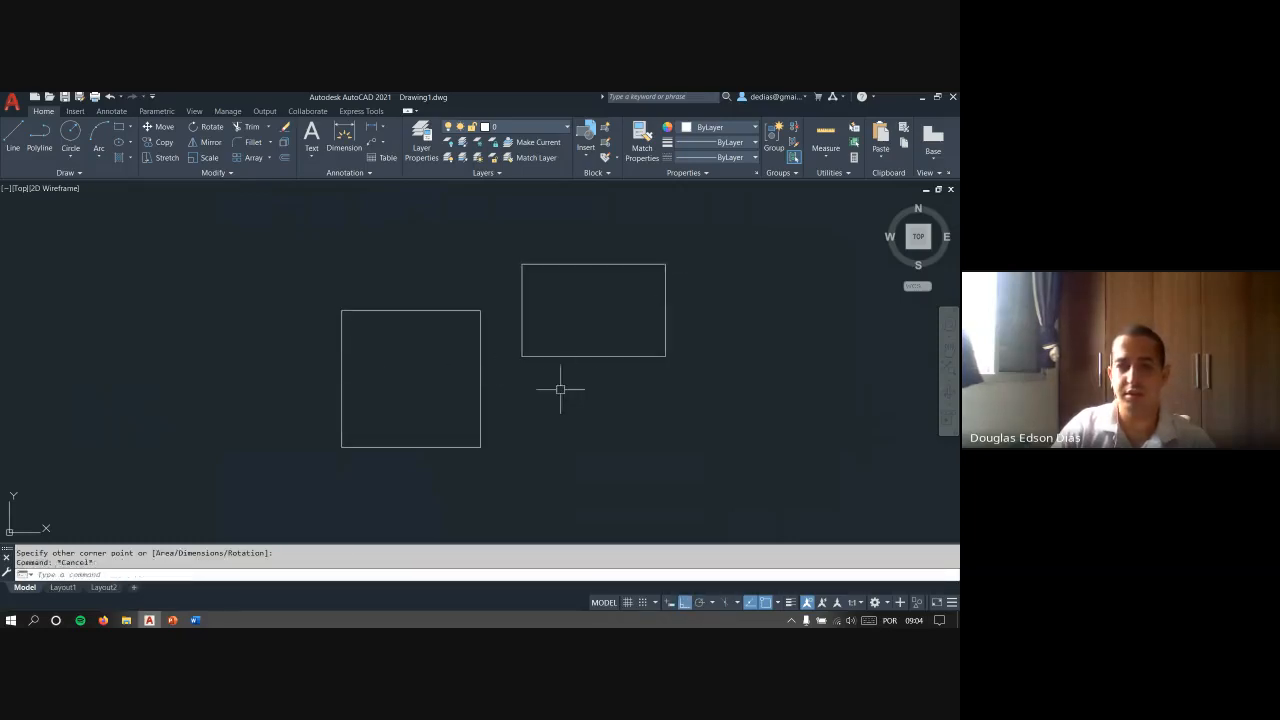
- Erase the square with the ERASE command and undo the erasure with the U command
click(481, 402)
click(443, 373)
click(398, 385)
text(e)
key(Return)
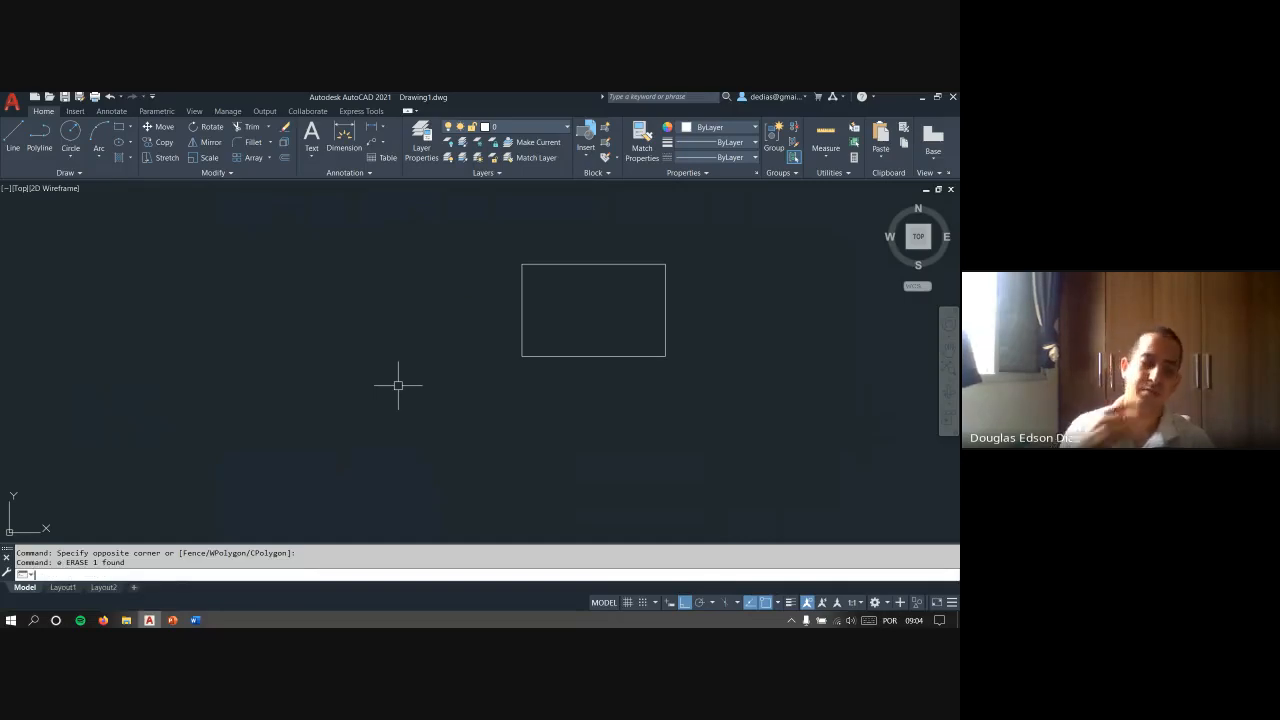
text(u)
key(Return)
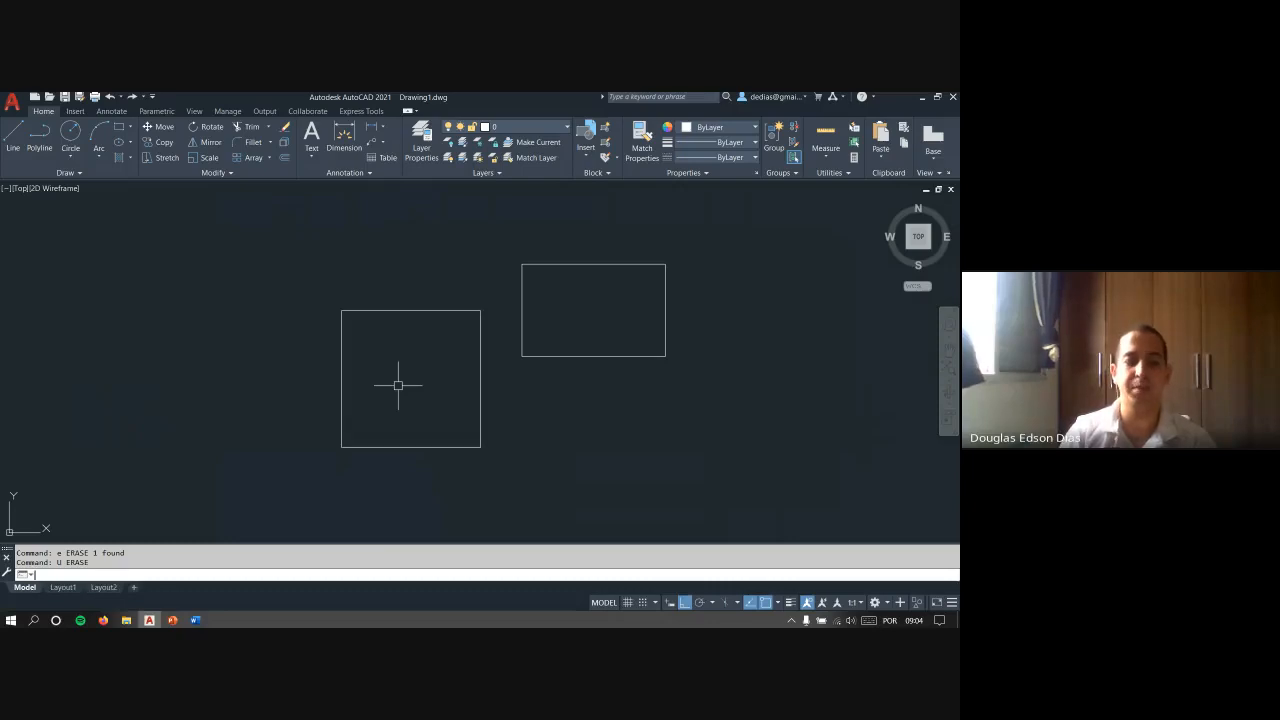
- Repeat the undone erasure of the square with the REDO command and undo it again
text(RE)
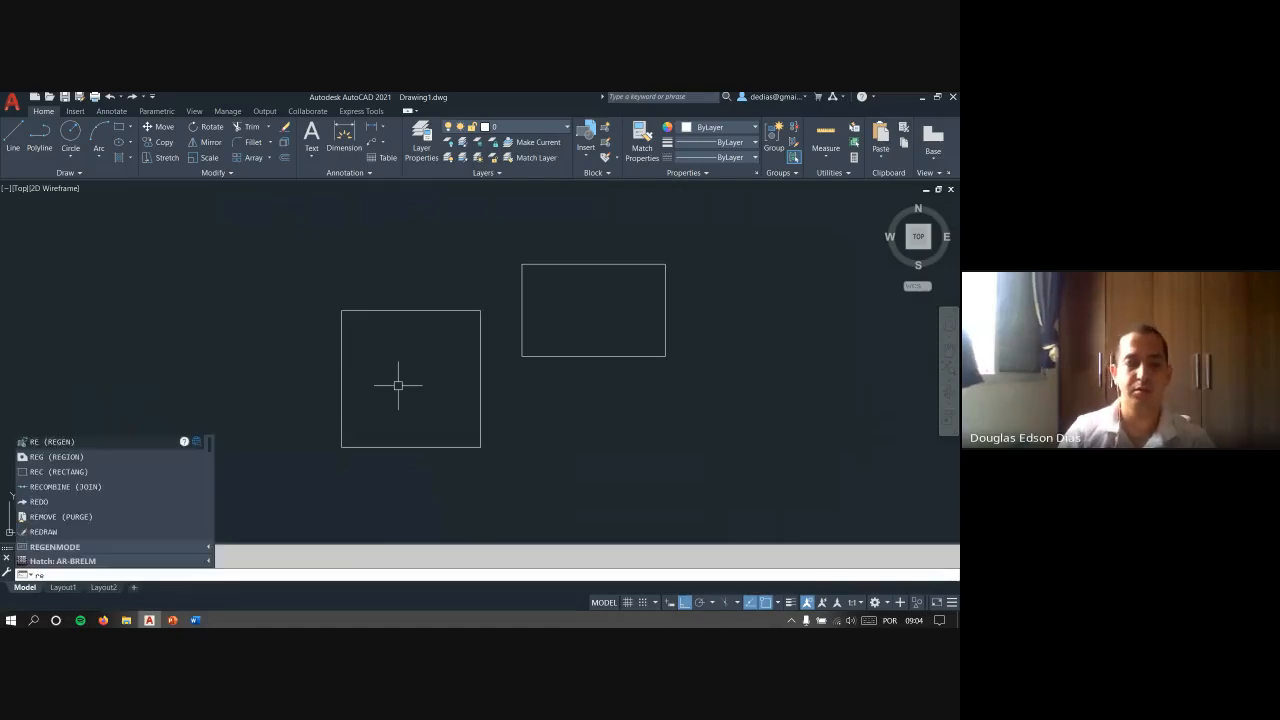
text(DO)
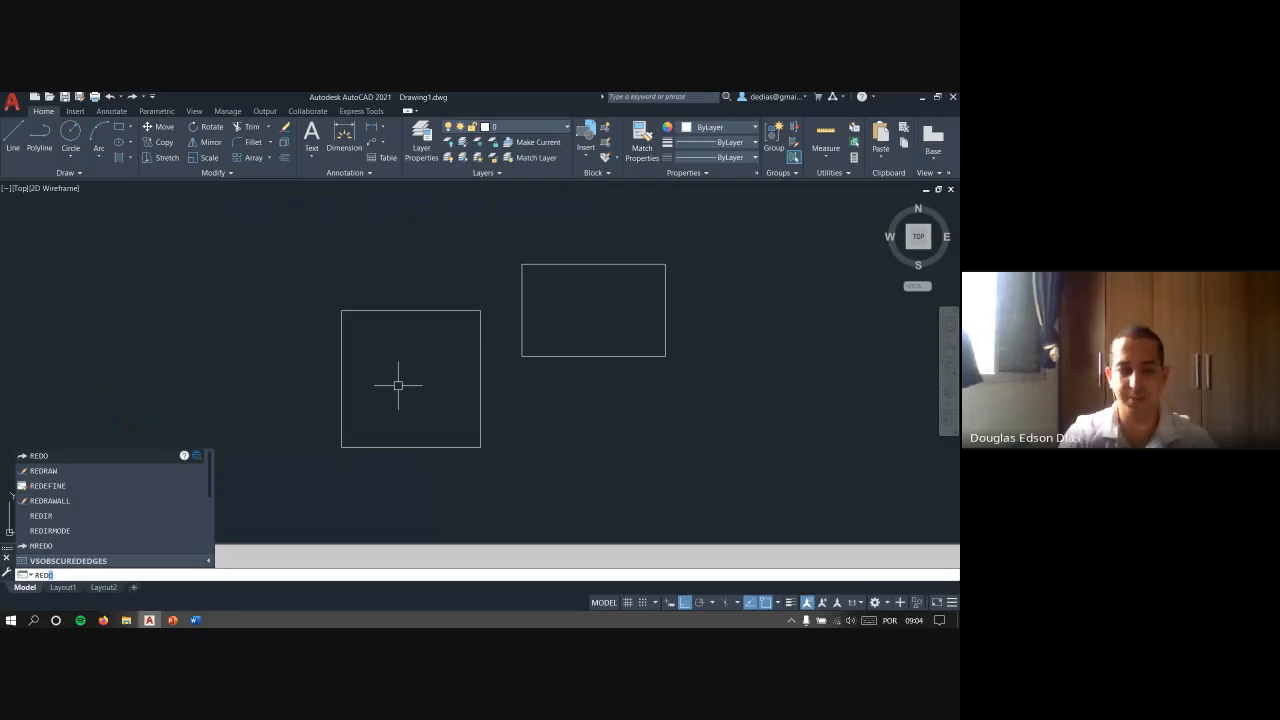
key(Return)
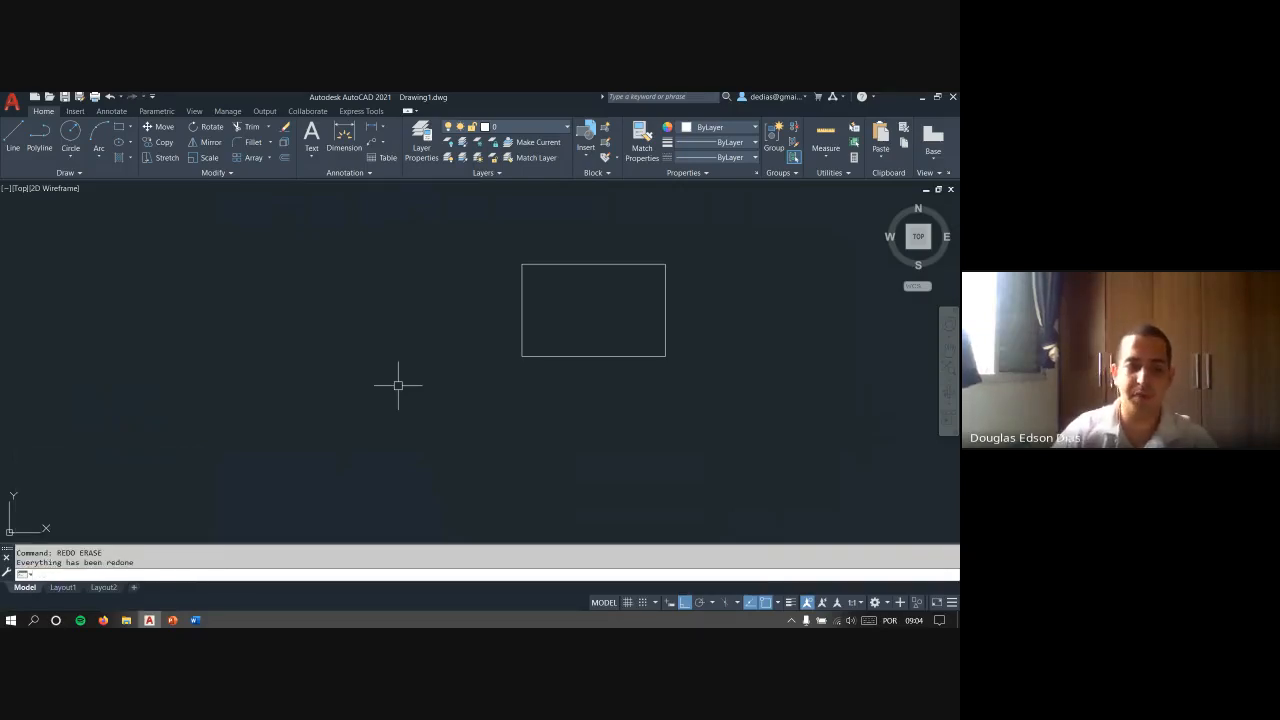
key(Escape)
key(Escape)
text(u)
key(Return)
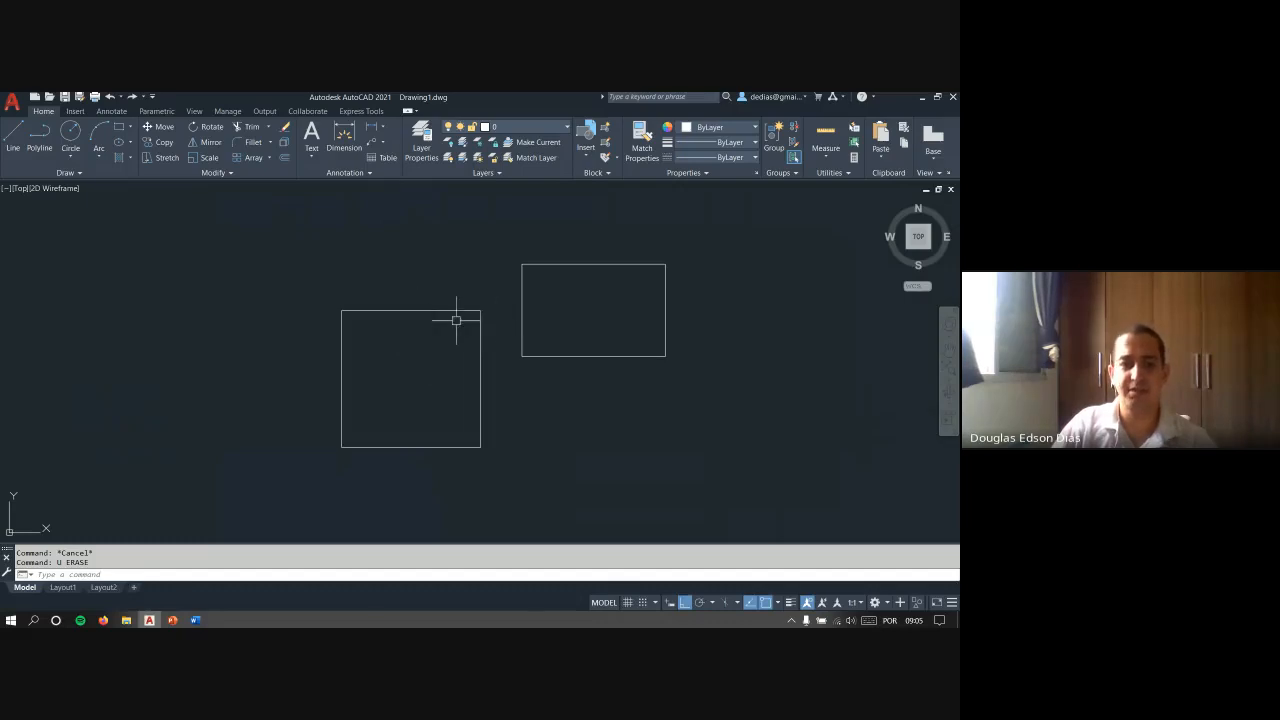
- Pan and zoom the view, and try to repeat the undone erasure with the REDO command
middle_drag(554, 329, 423, 354)
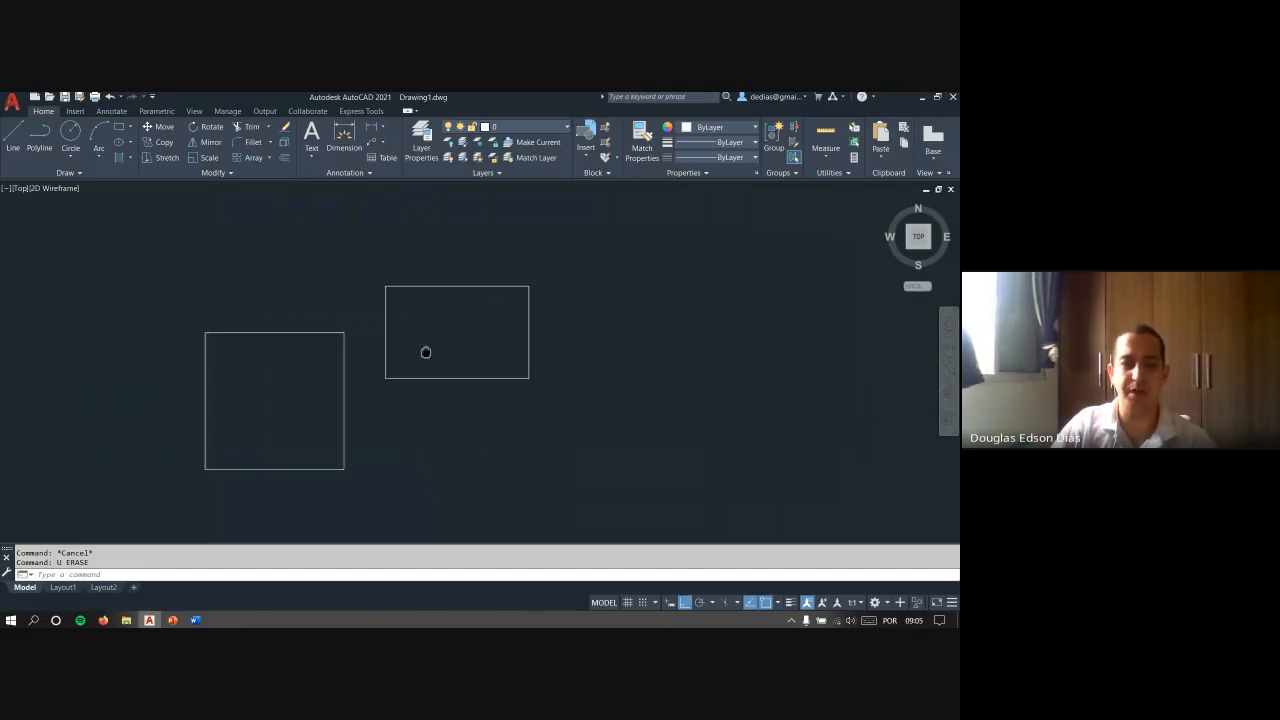
scroll(416, 351, down, 4)
scroll(412, 354, up, 4)
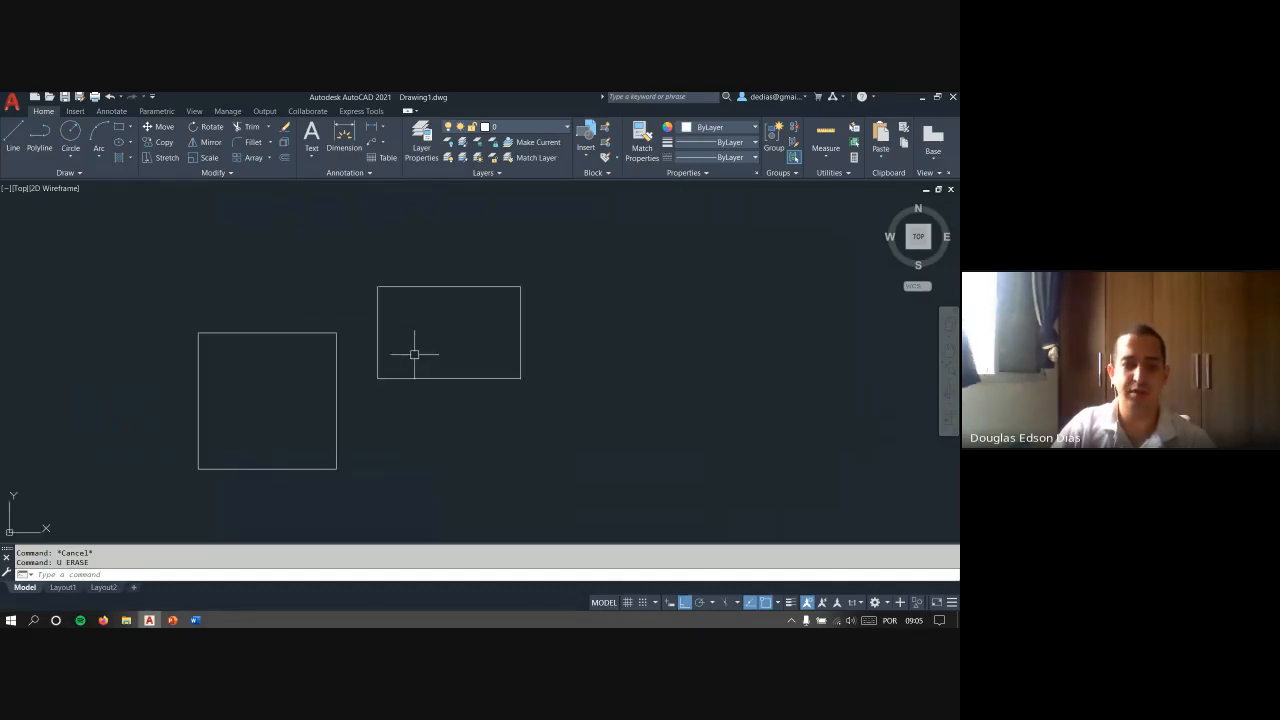
text(RE)
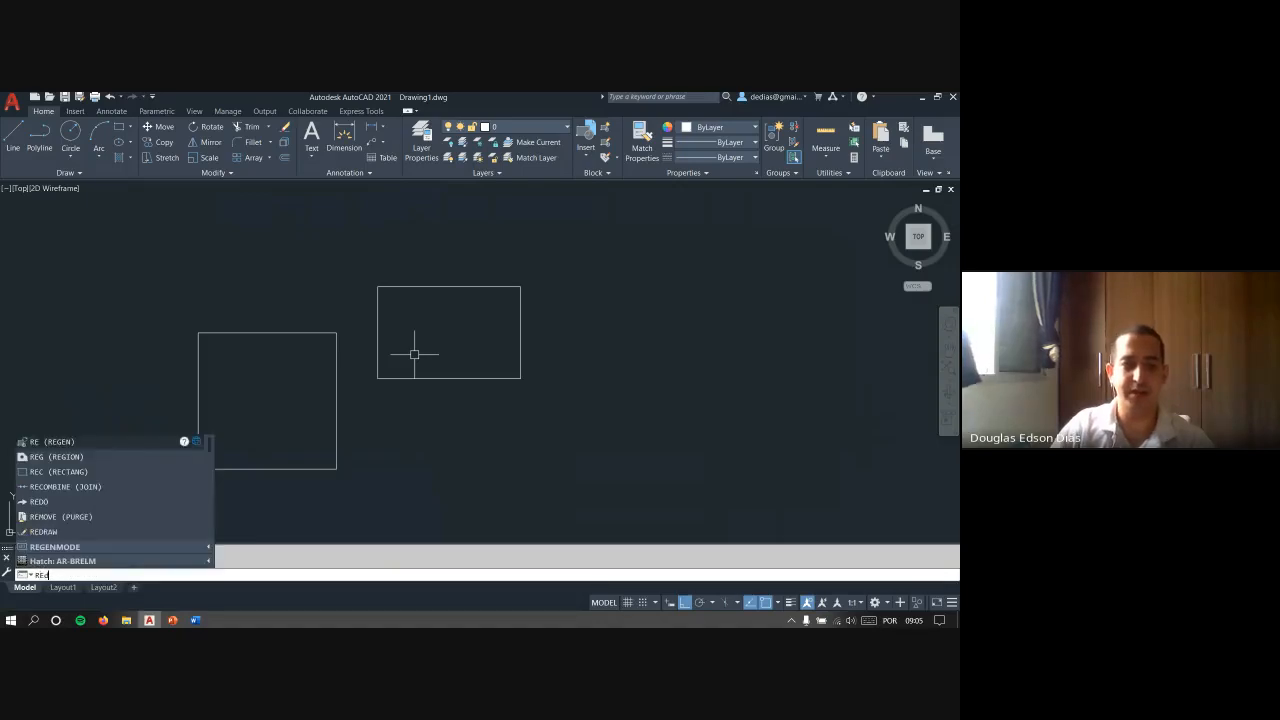
text(DO)
click(135, 455)
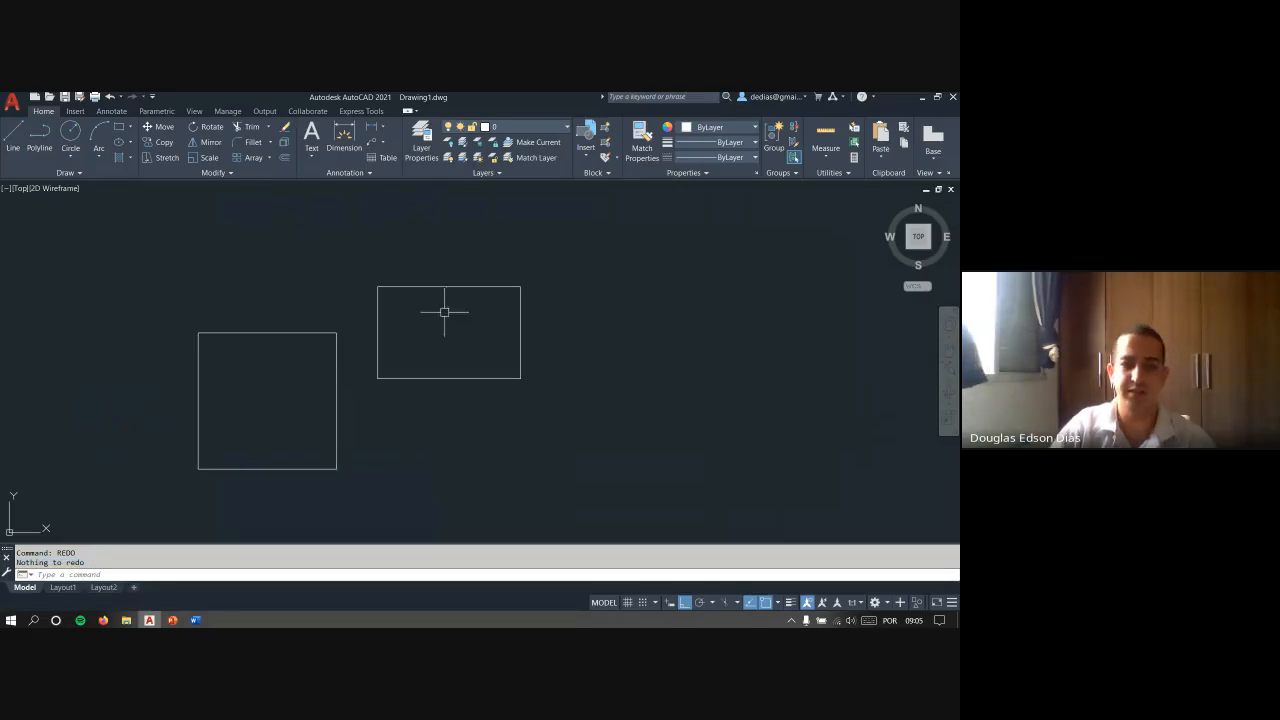
- Undo back past the view changes and both rectangles until the erased circles are restored
scroll(443, 312, down, 2)
middle_drag(397, 353, 439, 366)
key(Escape)
key(Escape)
scroll(420, 354, up, 2)
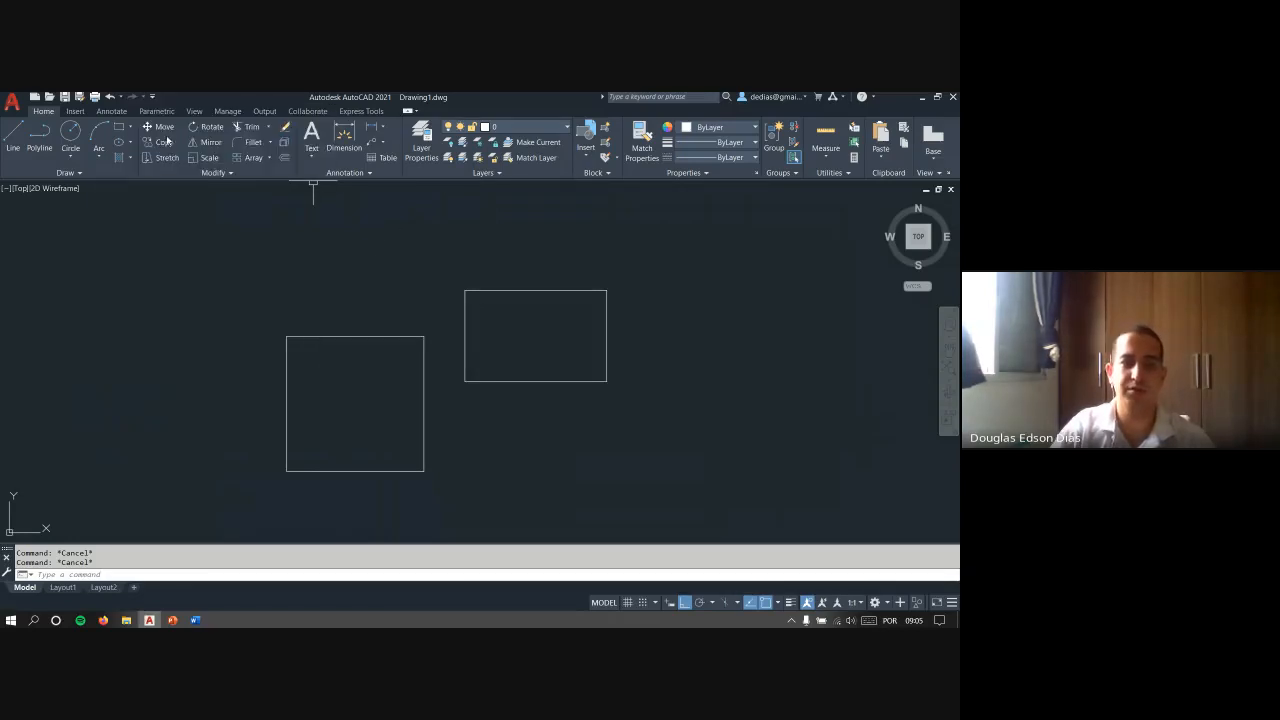
key(ctrl+z)
key(ctrl+z)
key(ctrl+z)
key(ctrl+z)
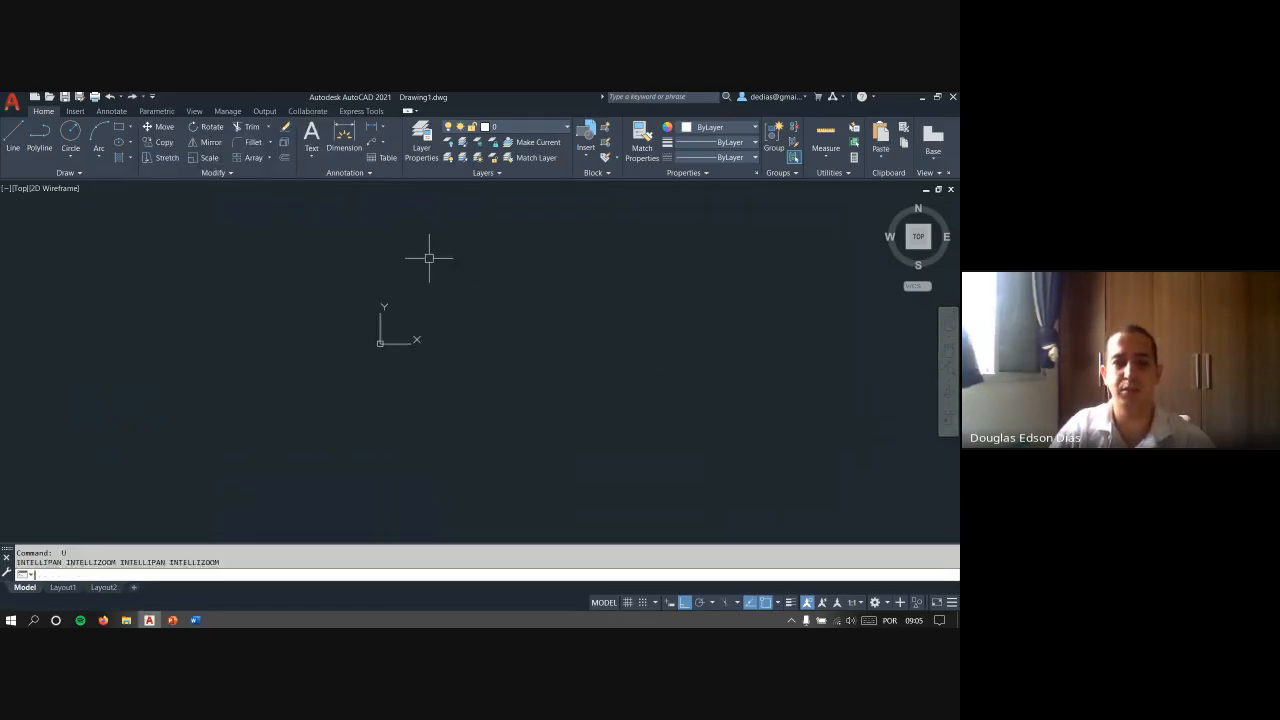
key(ctrl+z)
- Repeat the undone erasure of the circles with the REDO command
text(redo)
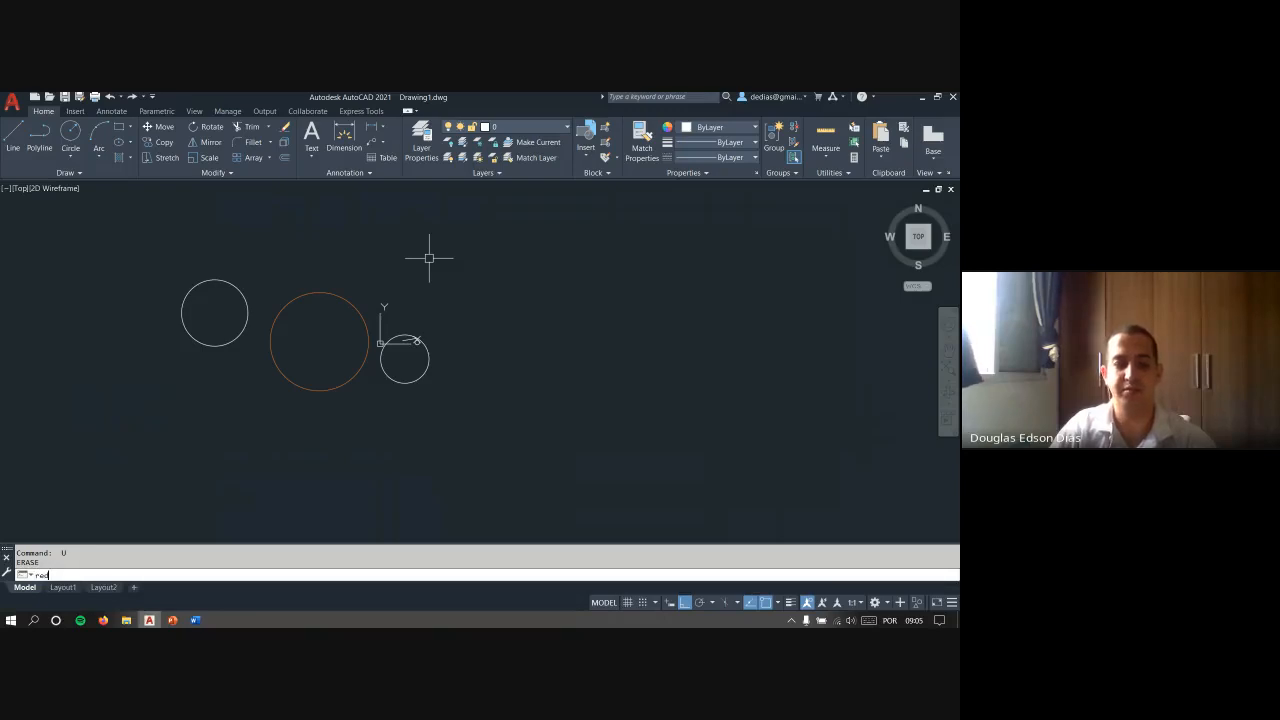
key(Return)
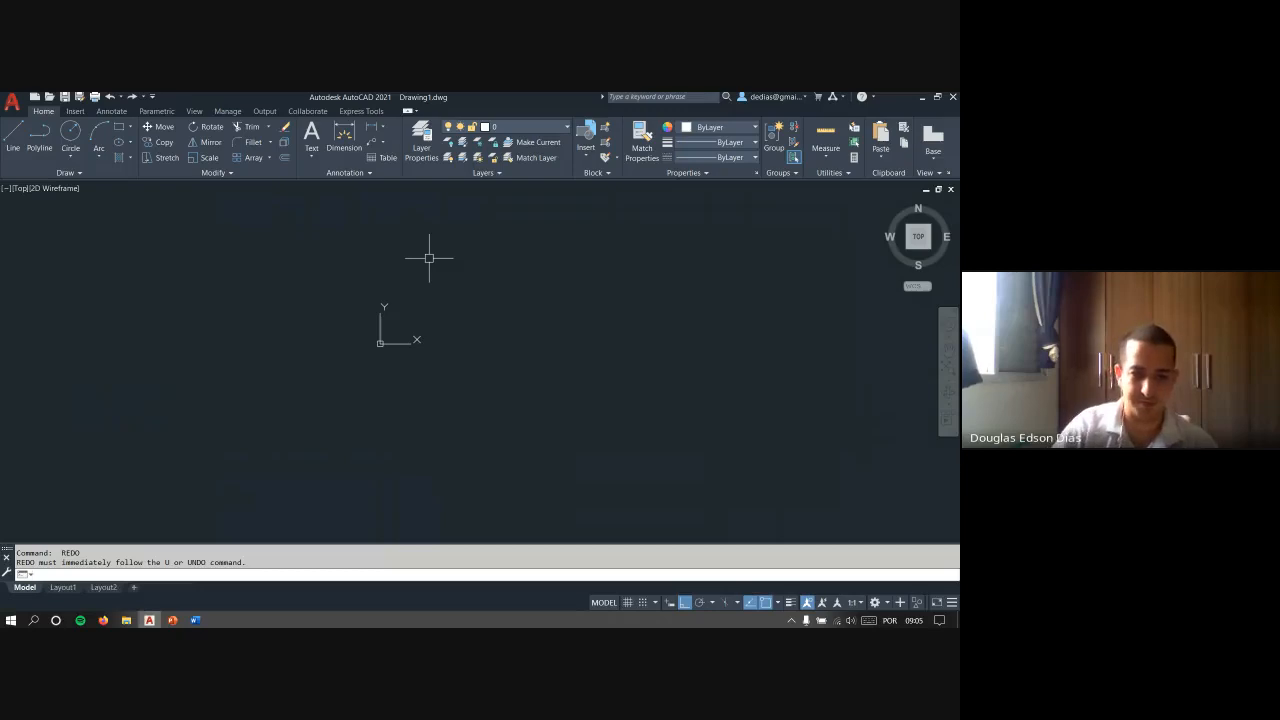
key(Escape)
key(Escape)
- Switch to the PowerPoint slide show and look through the OSNAP and ENDPOINT, MIDPOINT and CENTER slides, leaving the show when done
key(alt+Tab)
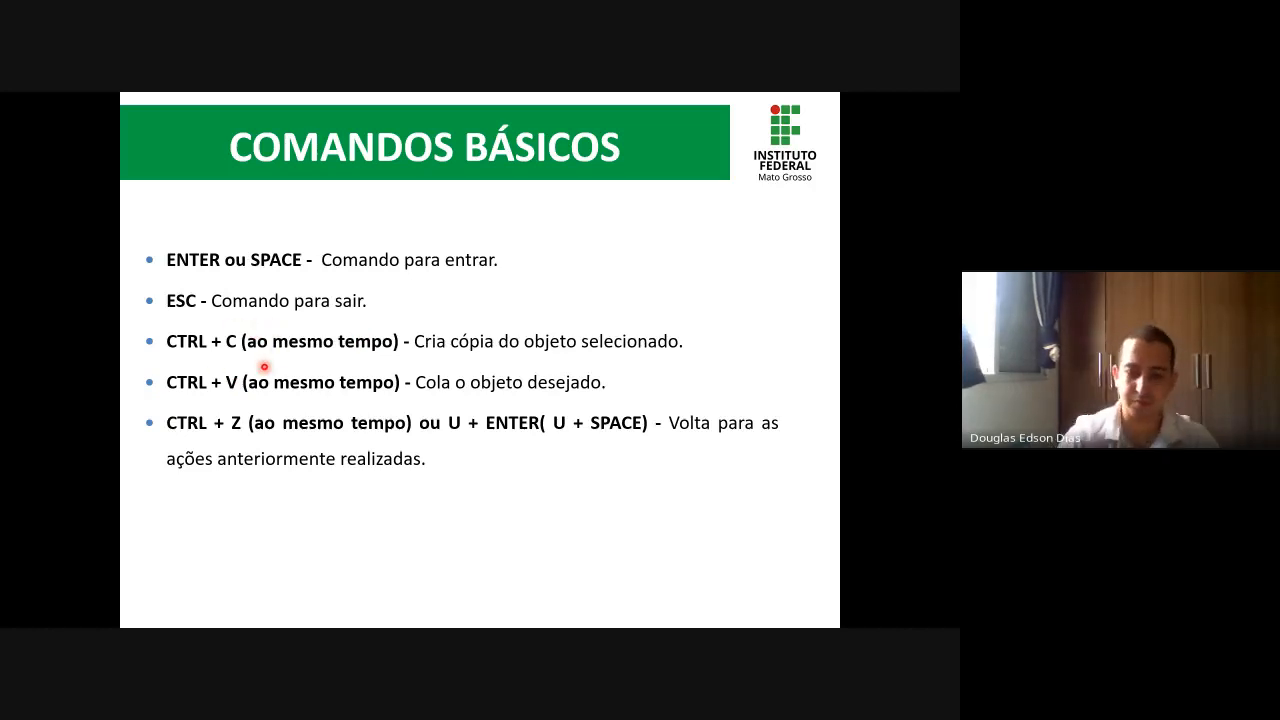
key(Right)
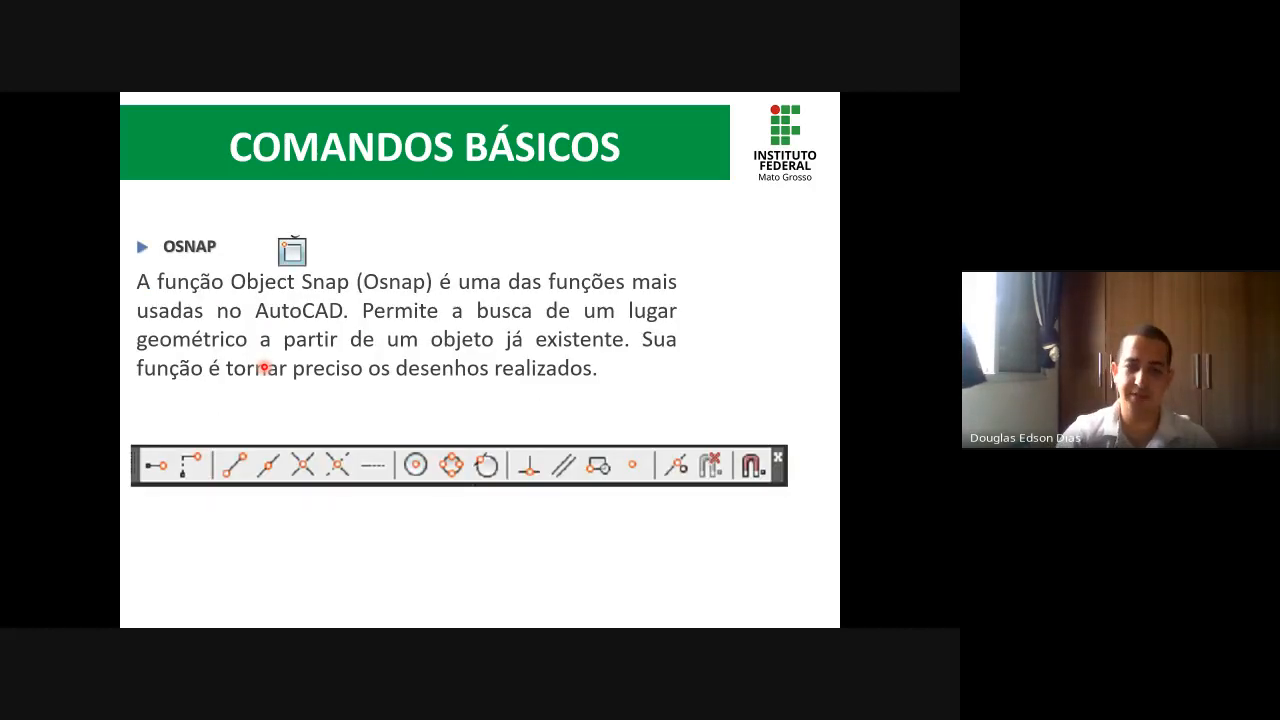
key(Right)
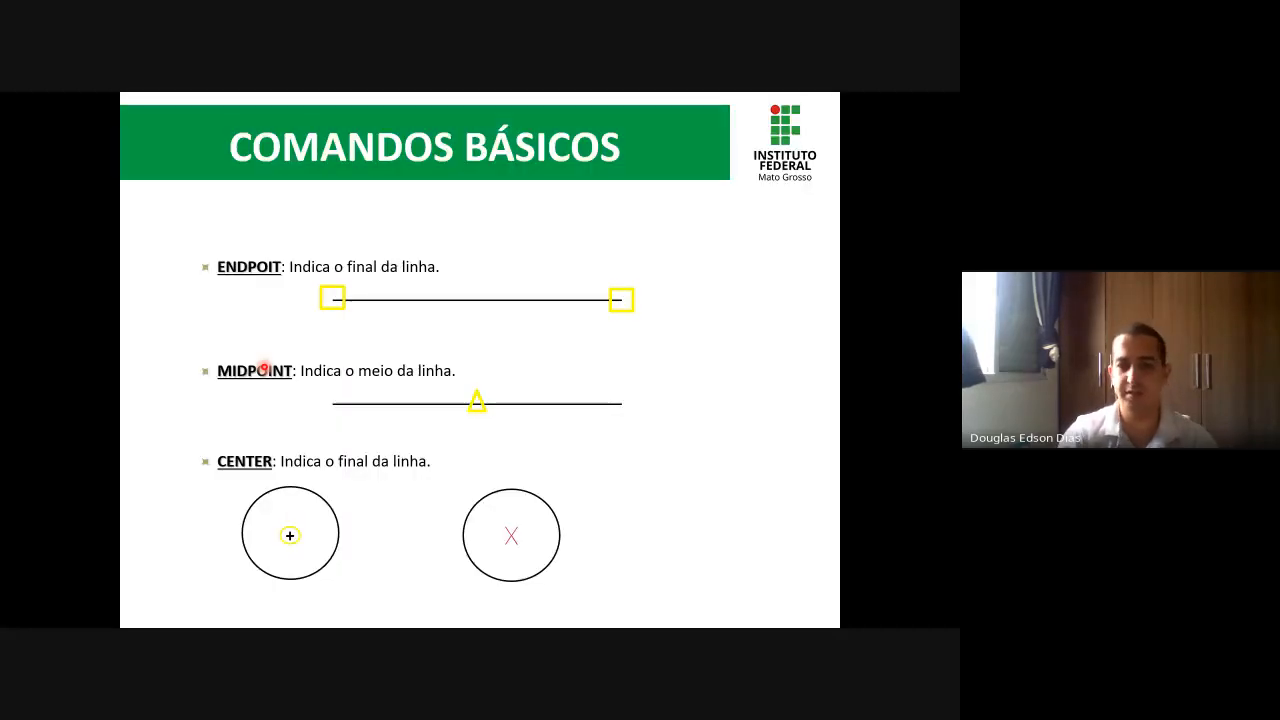
key(Left)
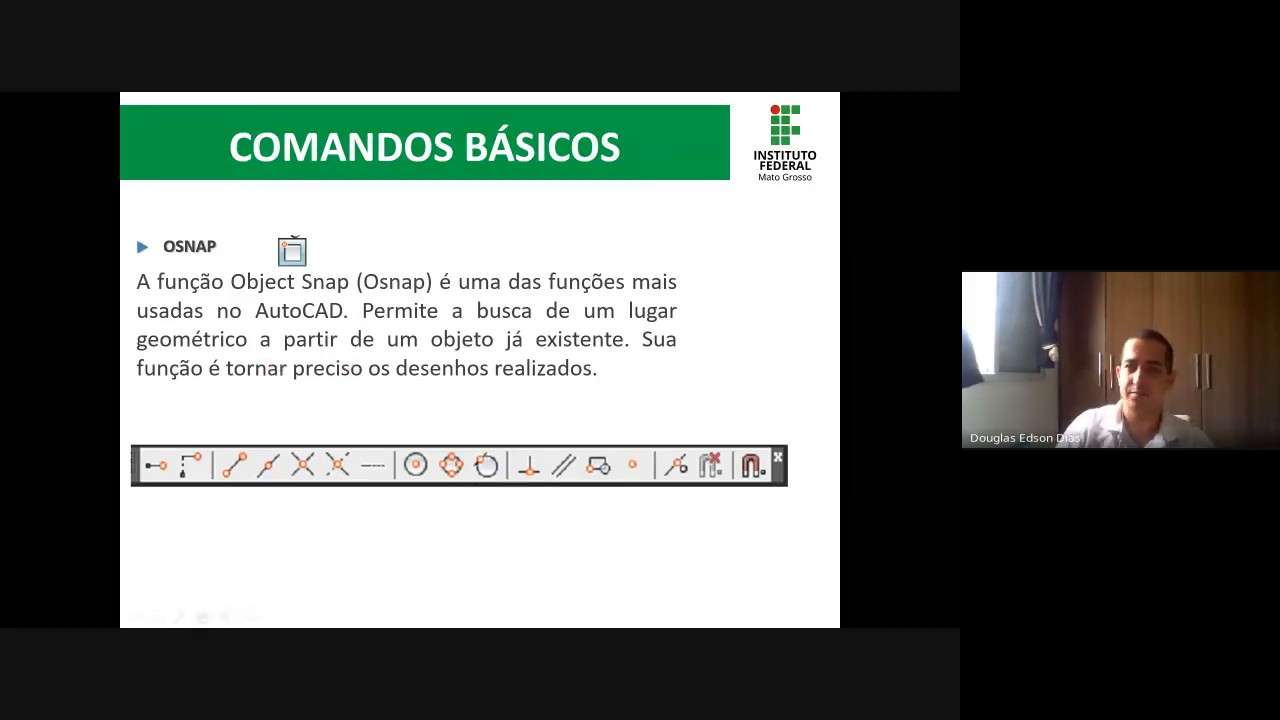
click(673, 228)
key(Escape)
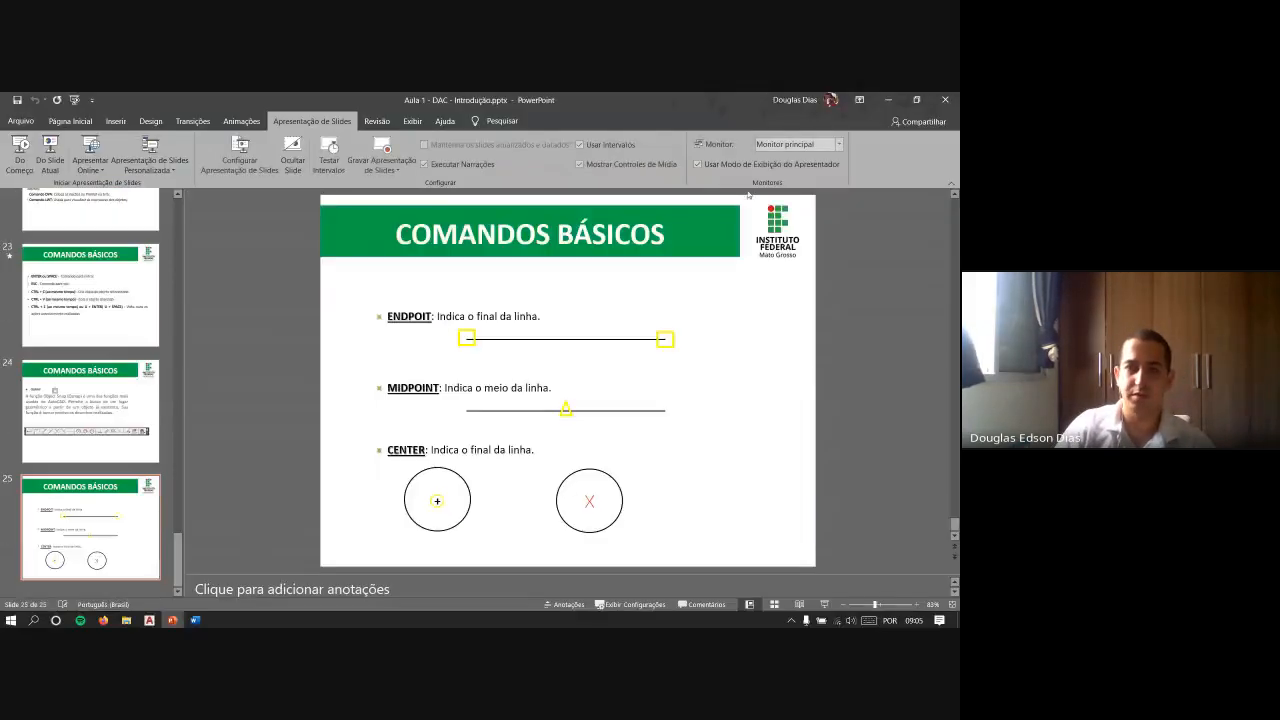
- Switch to Firefox and open the ensino.remoto.ifmt.edu.br website
key(alt+Tab)
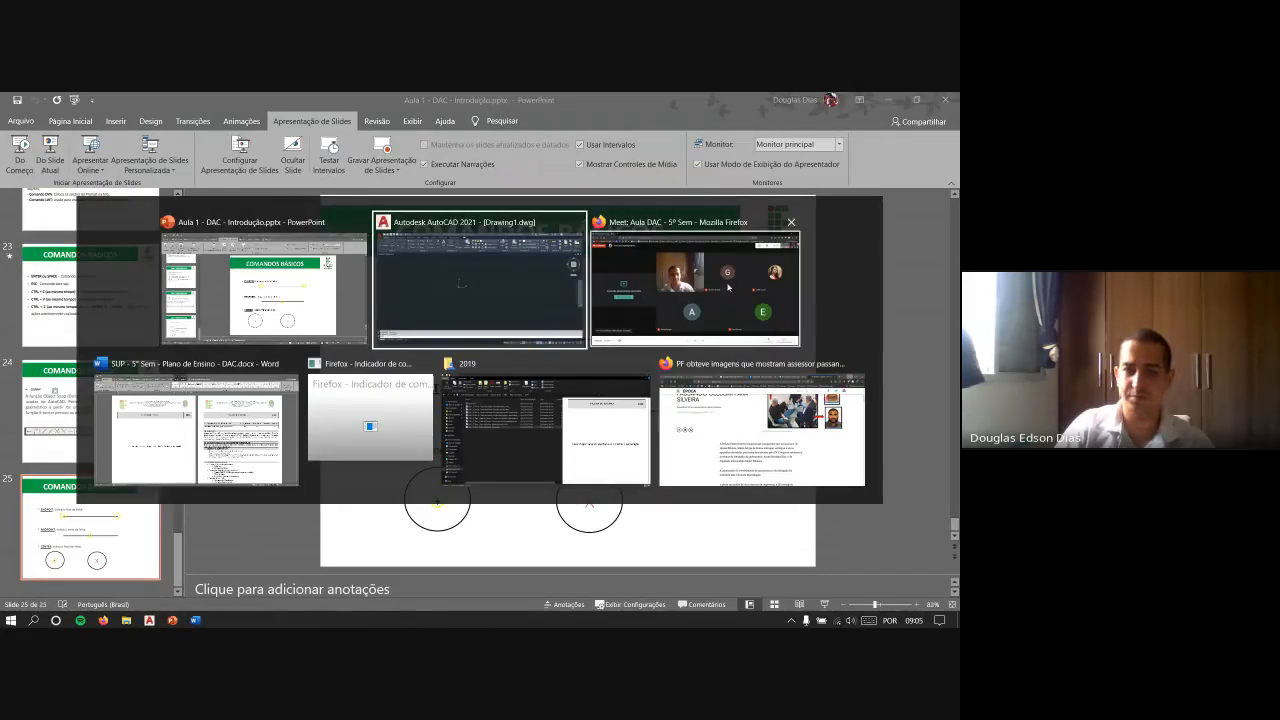
click(708, 383)
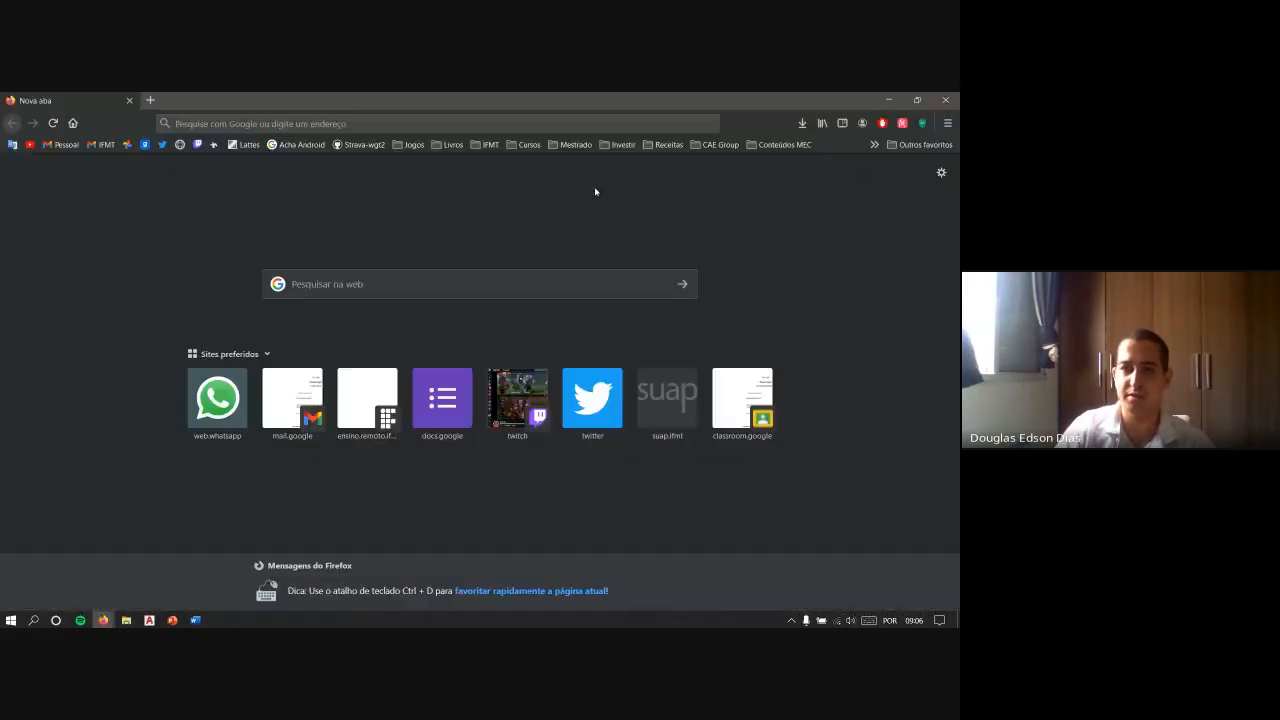
click(350, 124)
text(ensino.remoto.ifmt.edu.br/)
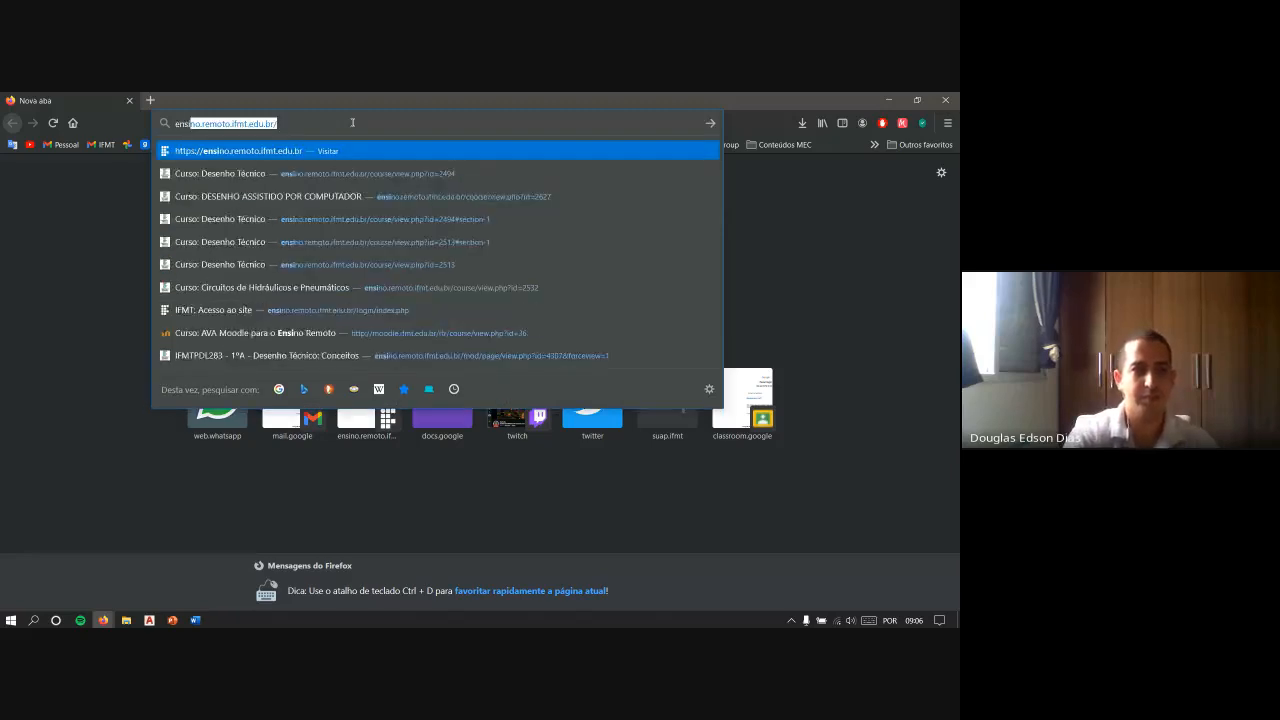
key(Return)
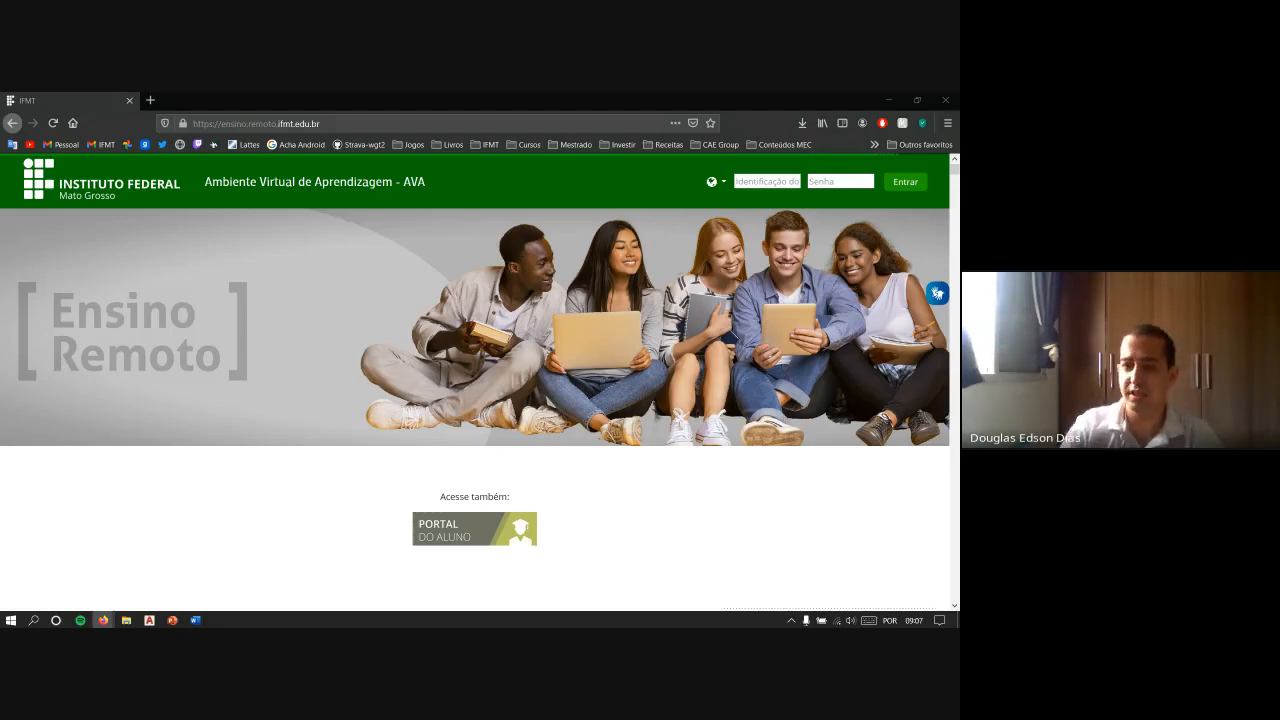
- Log in with the saved user ID and password, and open the IFMTPDL416 - 5º SEM - DAC course at its lesson materials
click(784, 182)
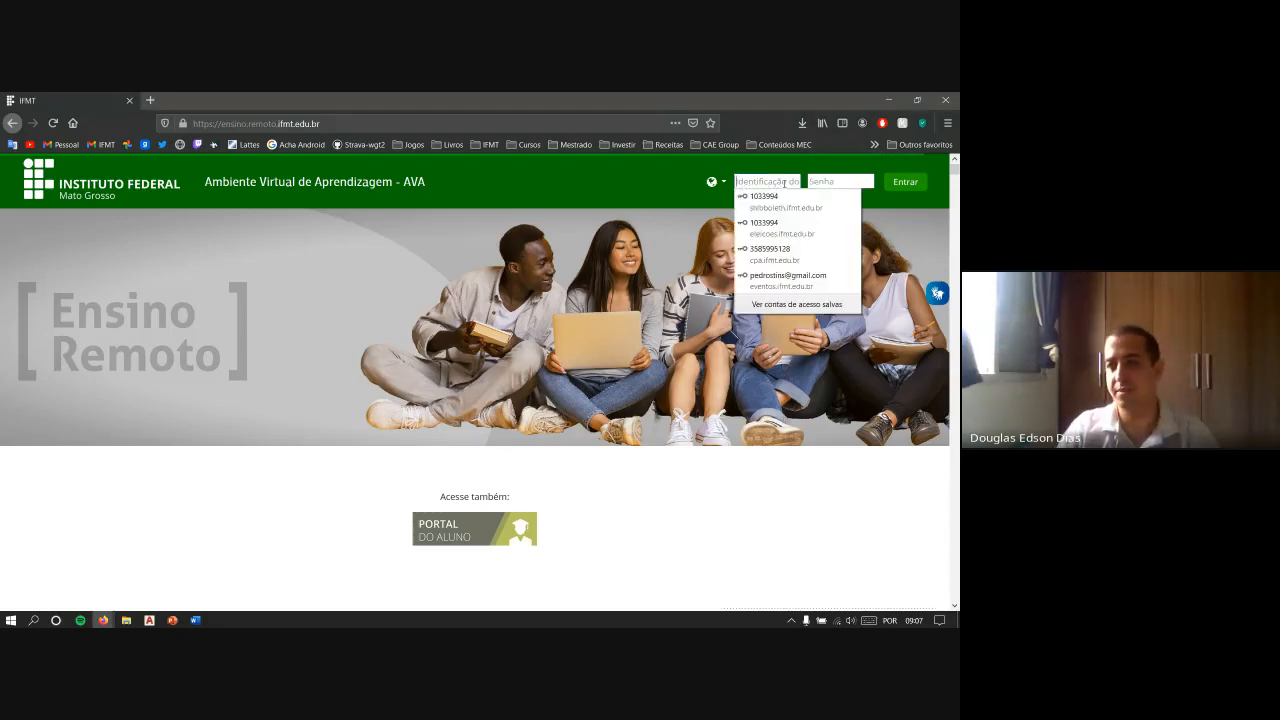
click(790, 201)
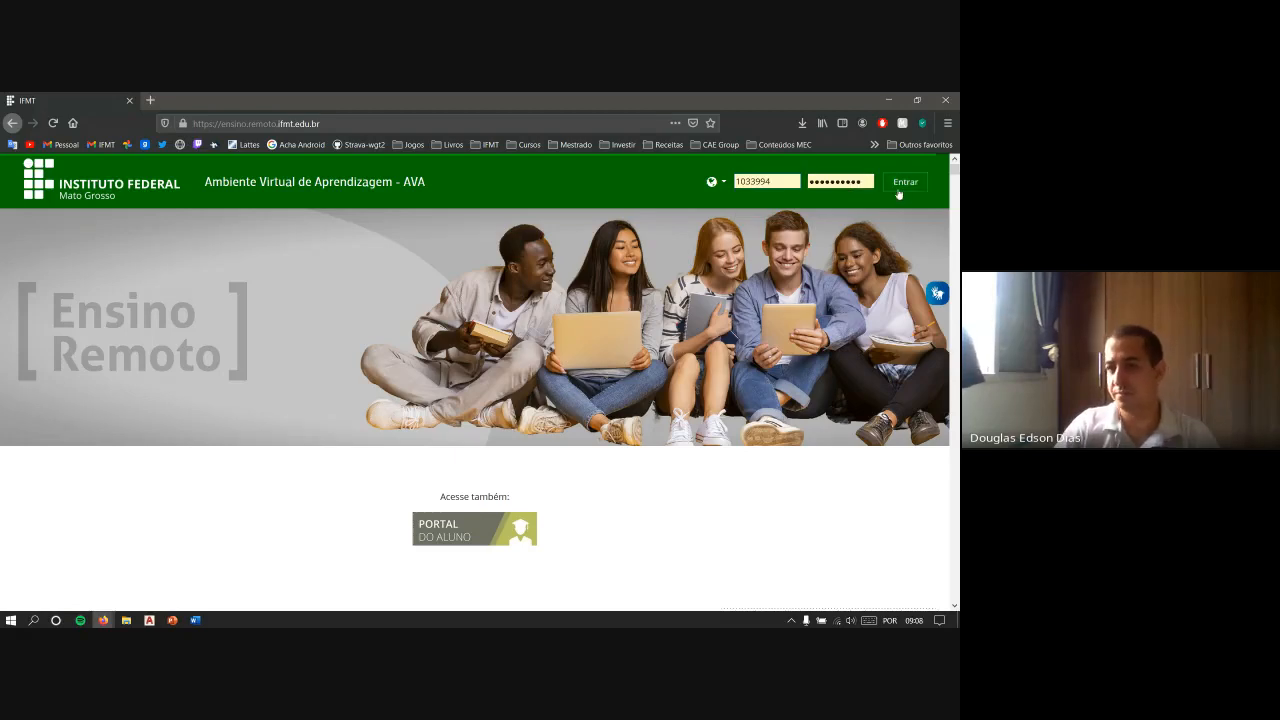
click(905, 182)
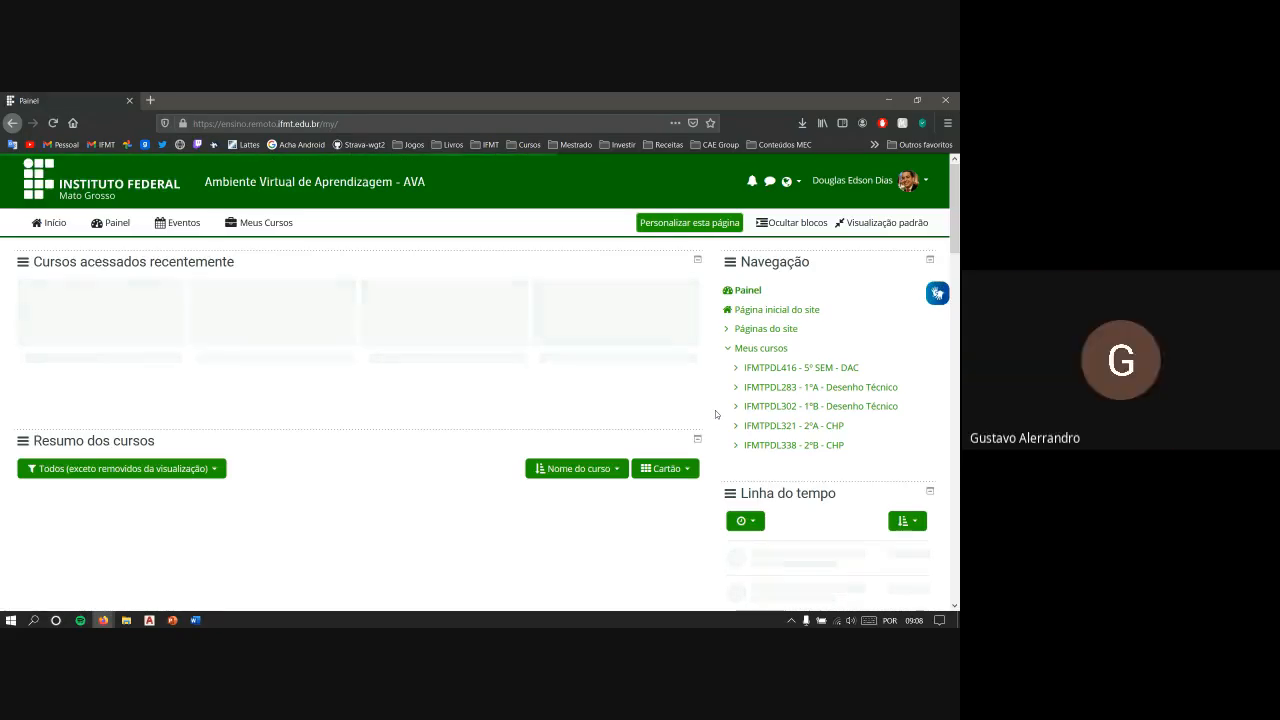
click(777, 369)
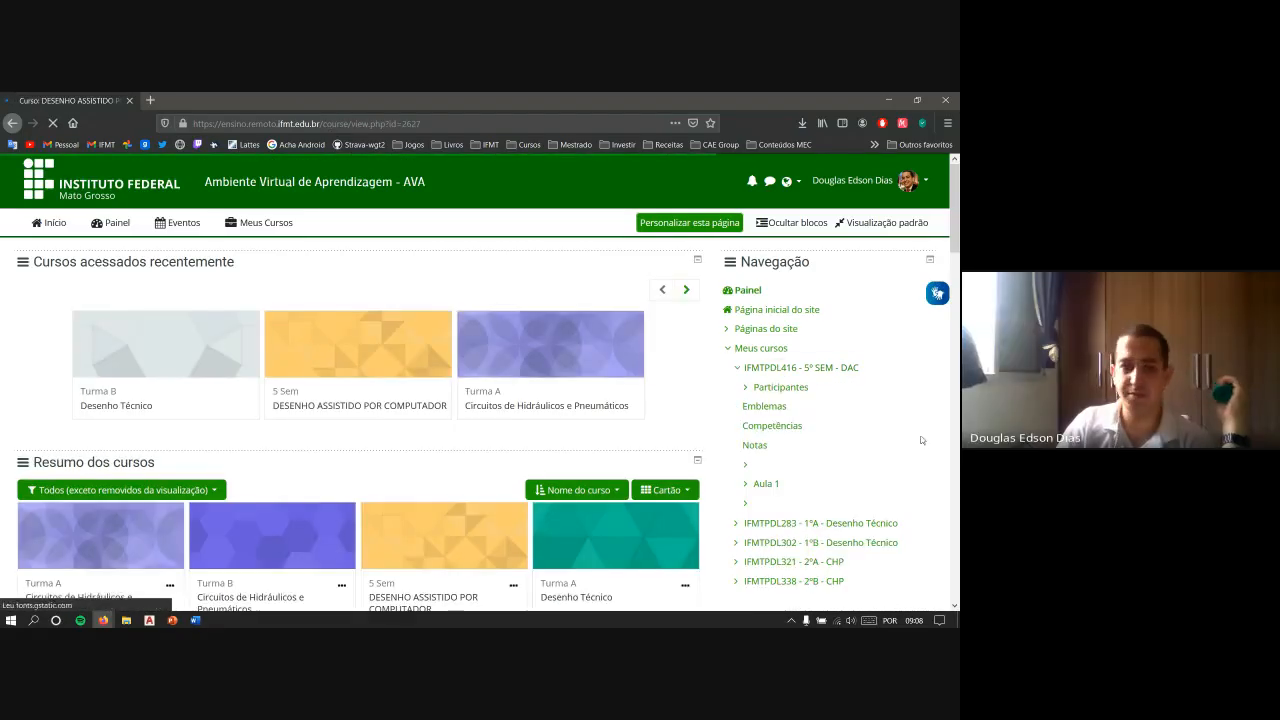
scroll(358, 368, down, 15)
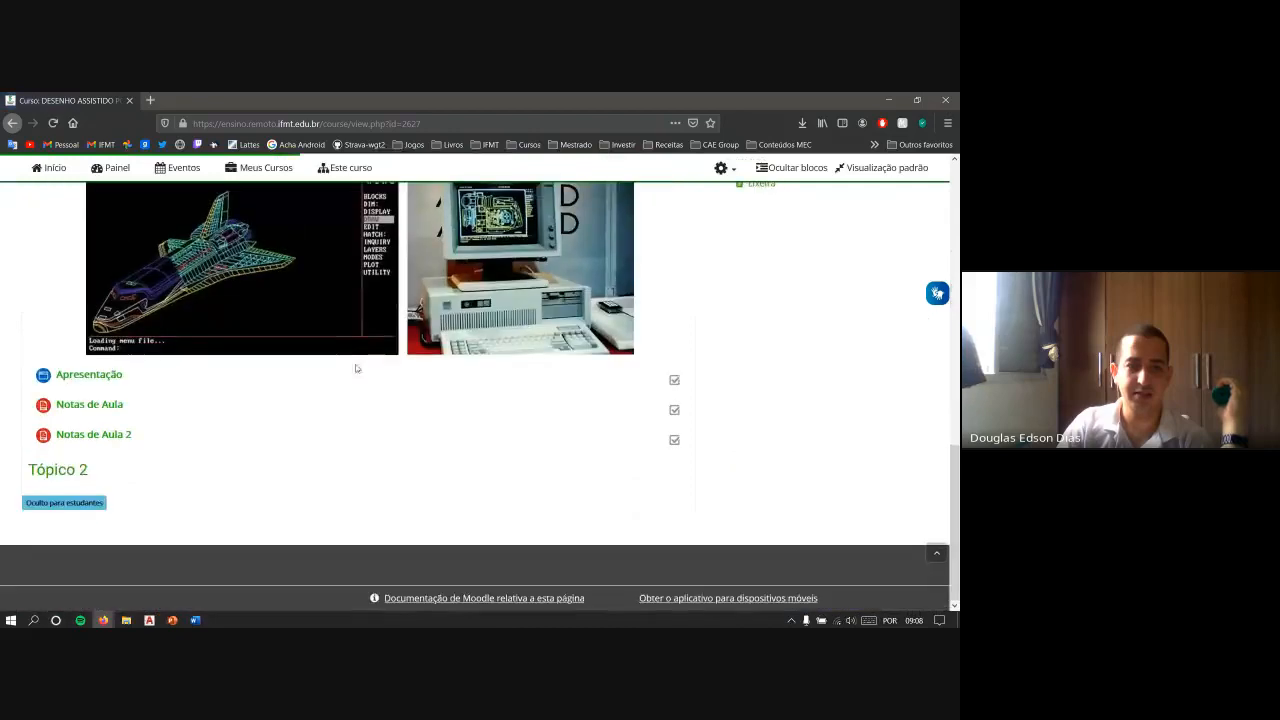